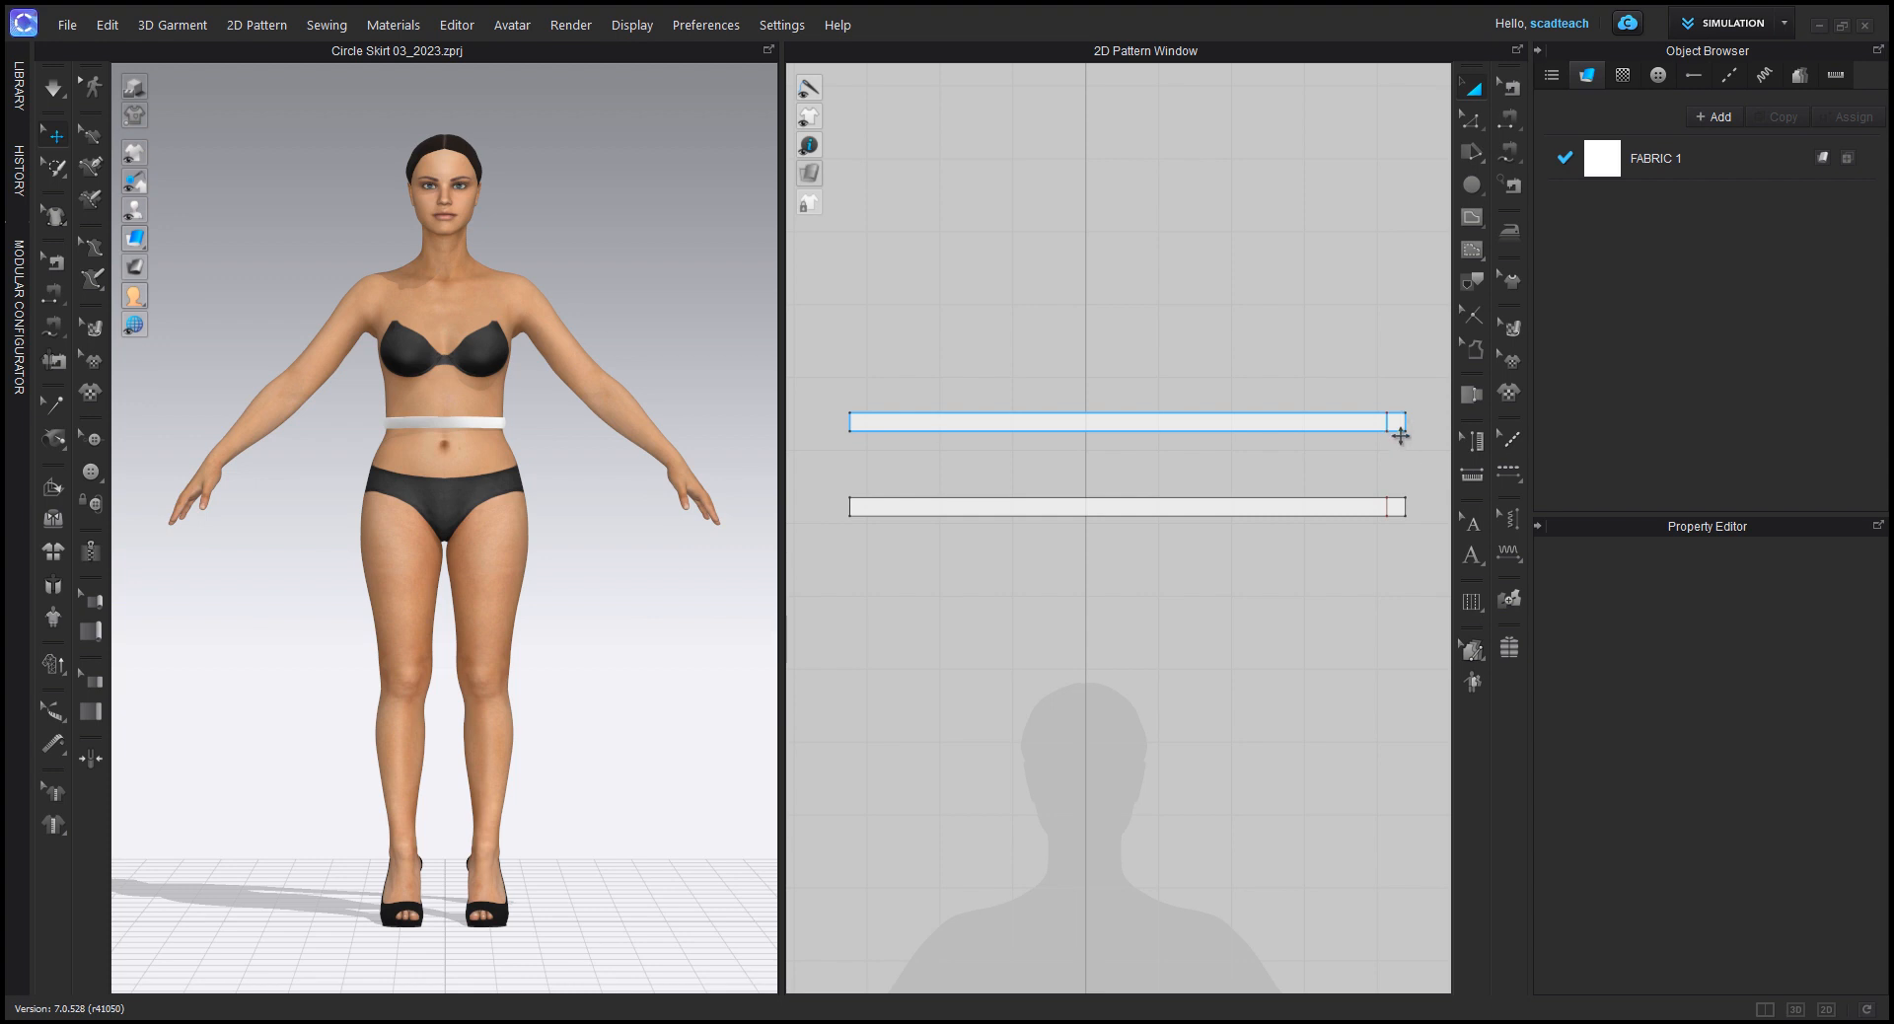
Step: Examine the waistband around the avatar from back and front, and check the length of the upper waistband pattern's bottom edge
click(1400, 439)
right_drag(262, 483, 631, 491)
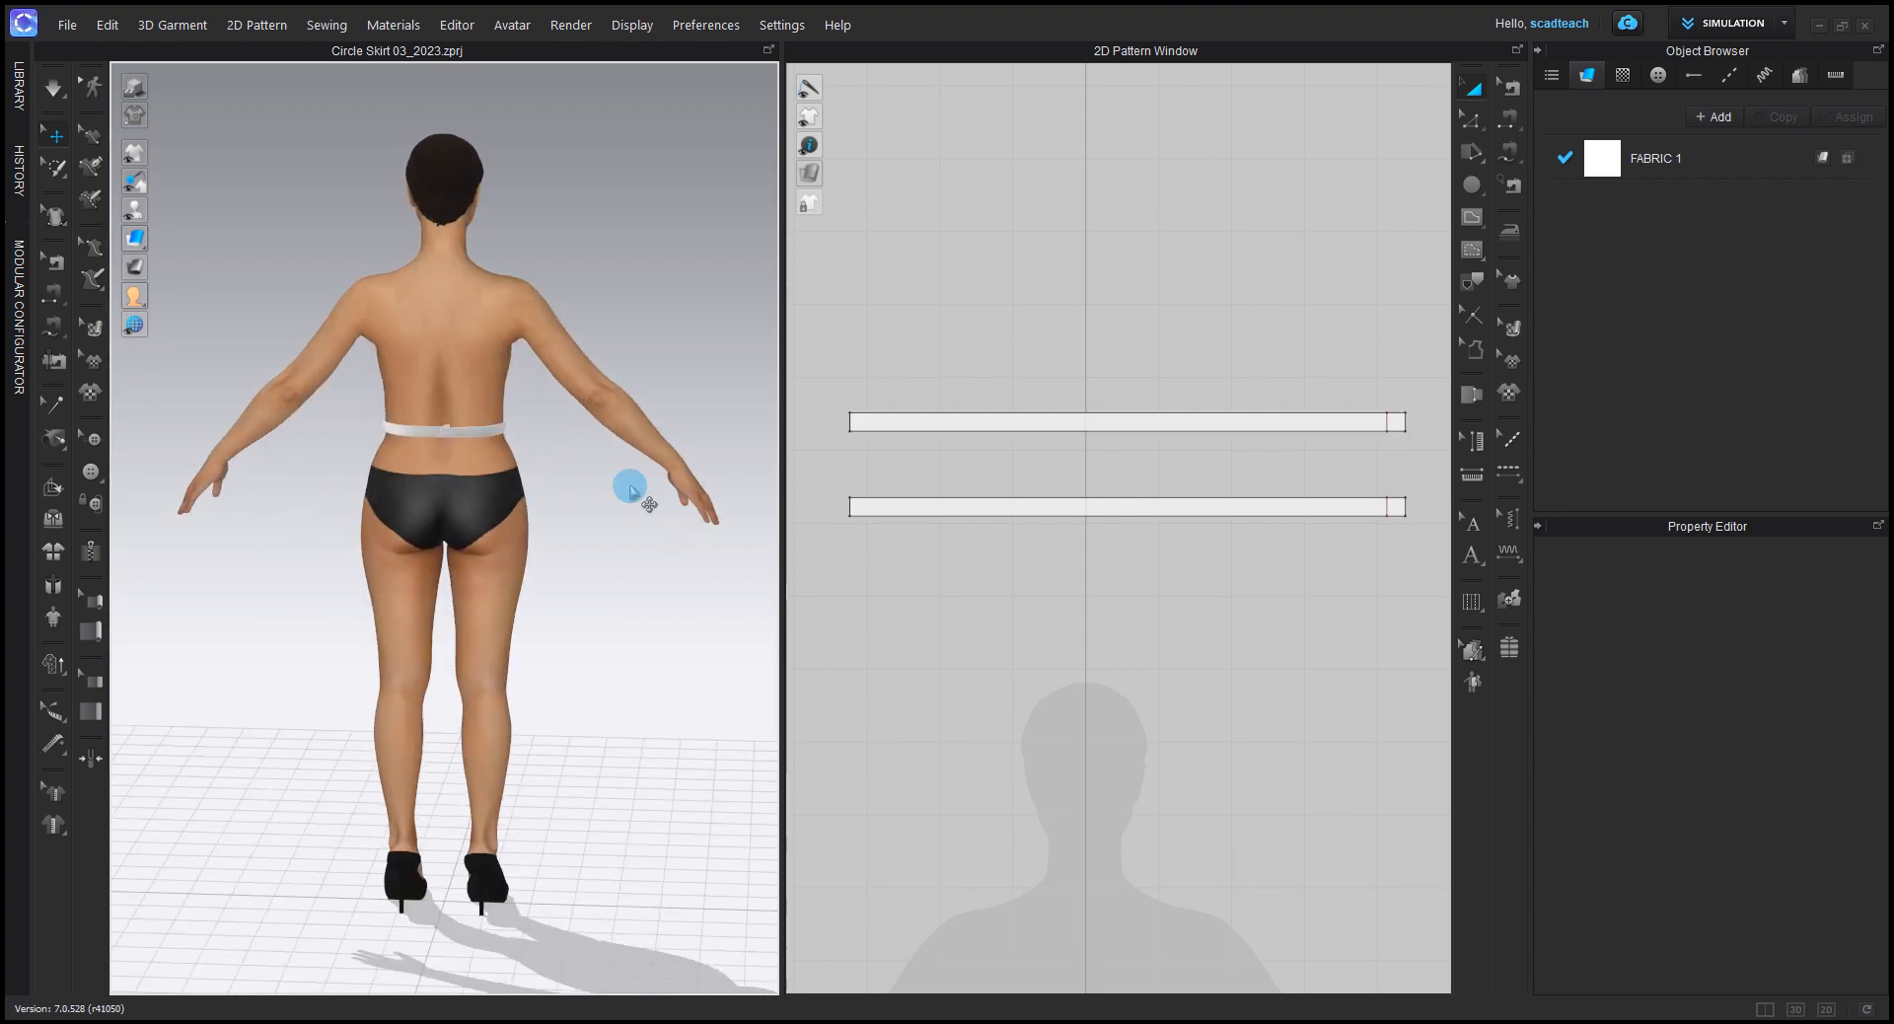
right_drag(704, 351, 279, 322)
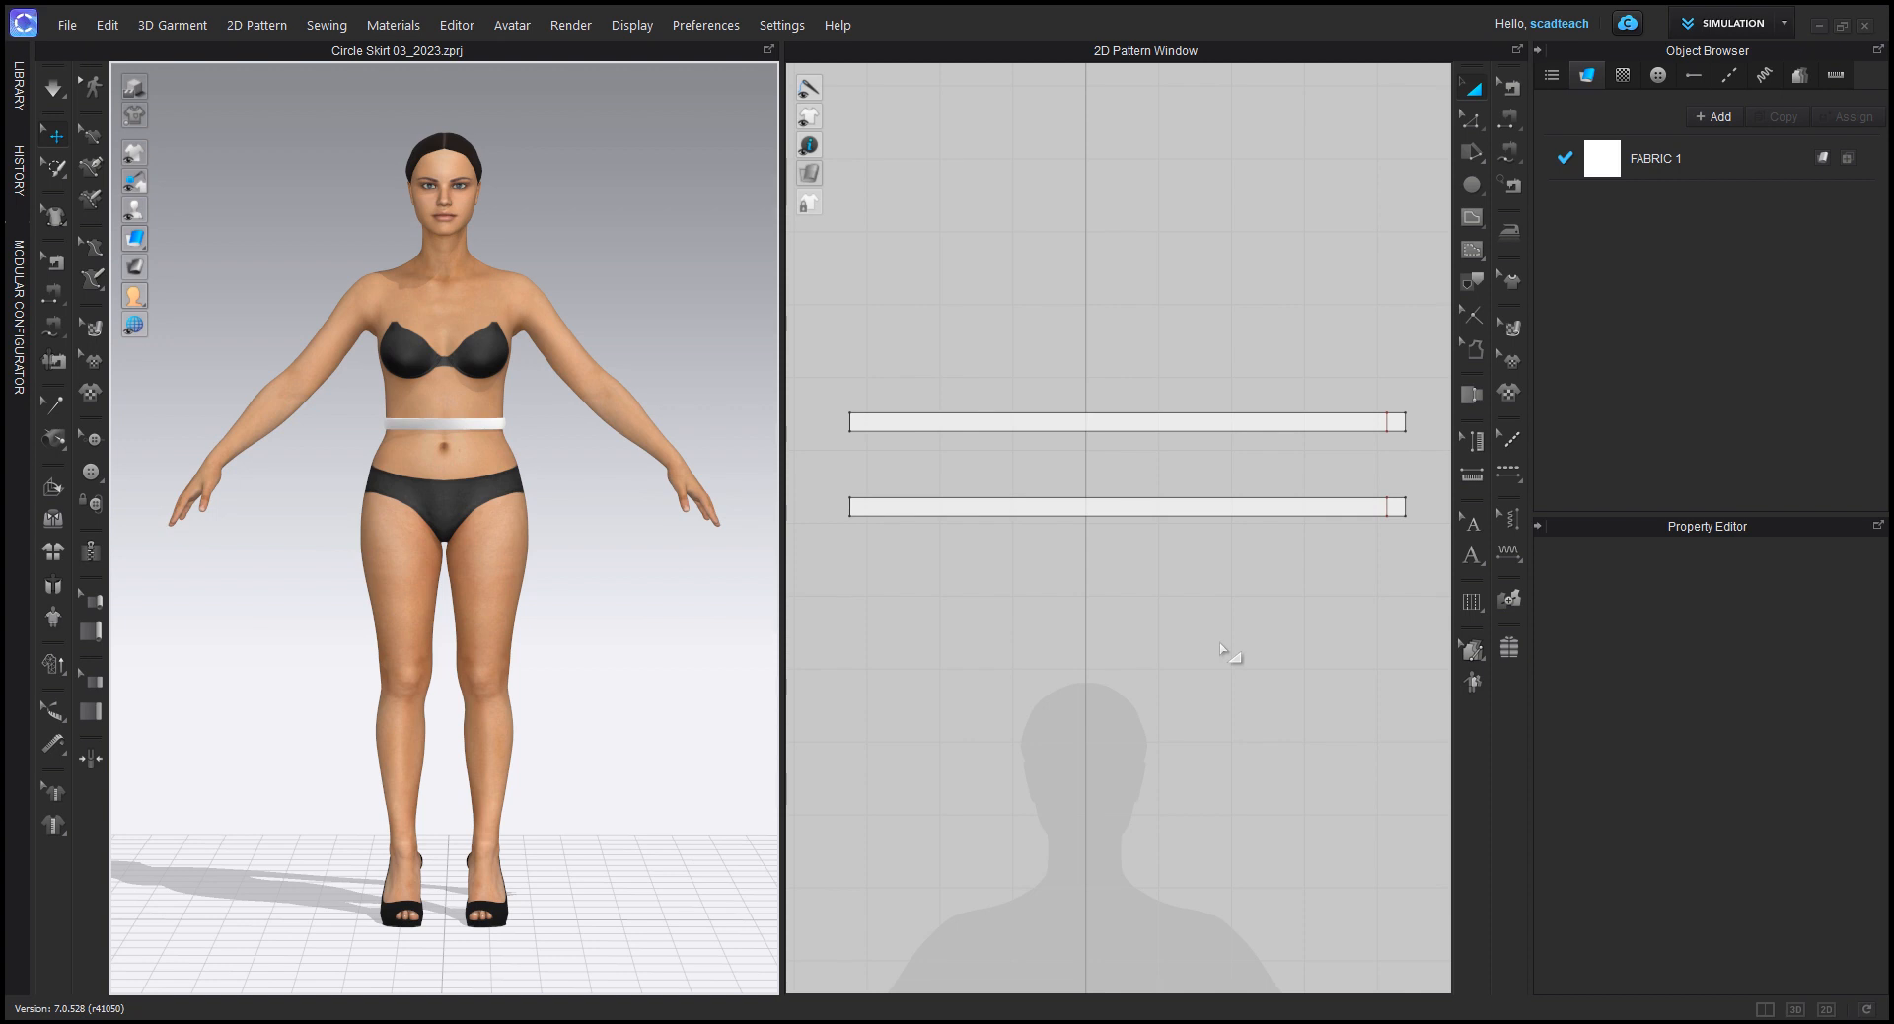
scroll(1223, 551, up, 2)
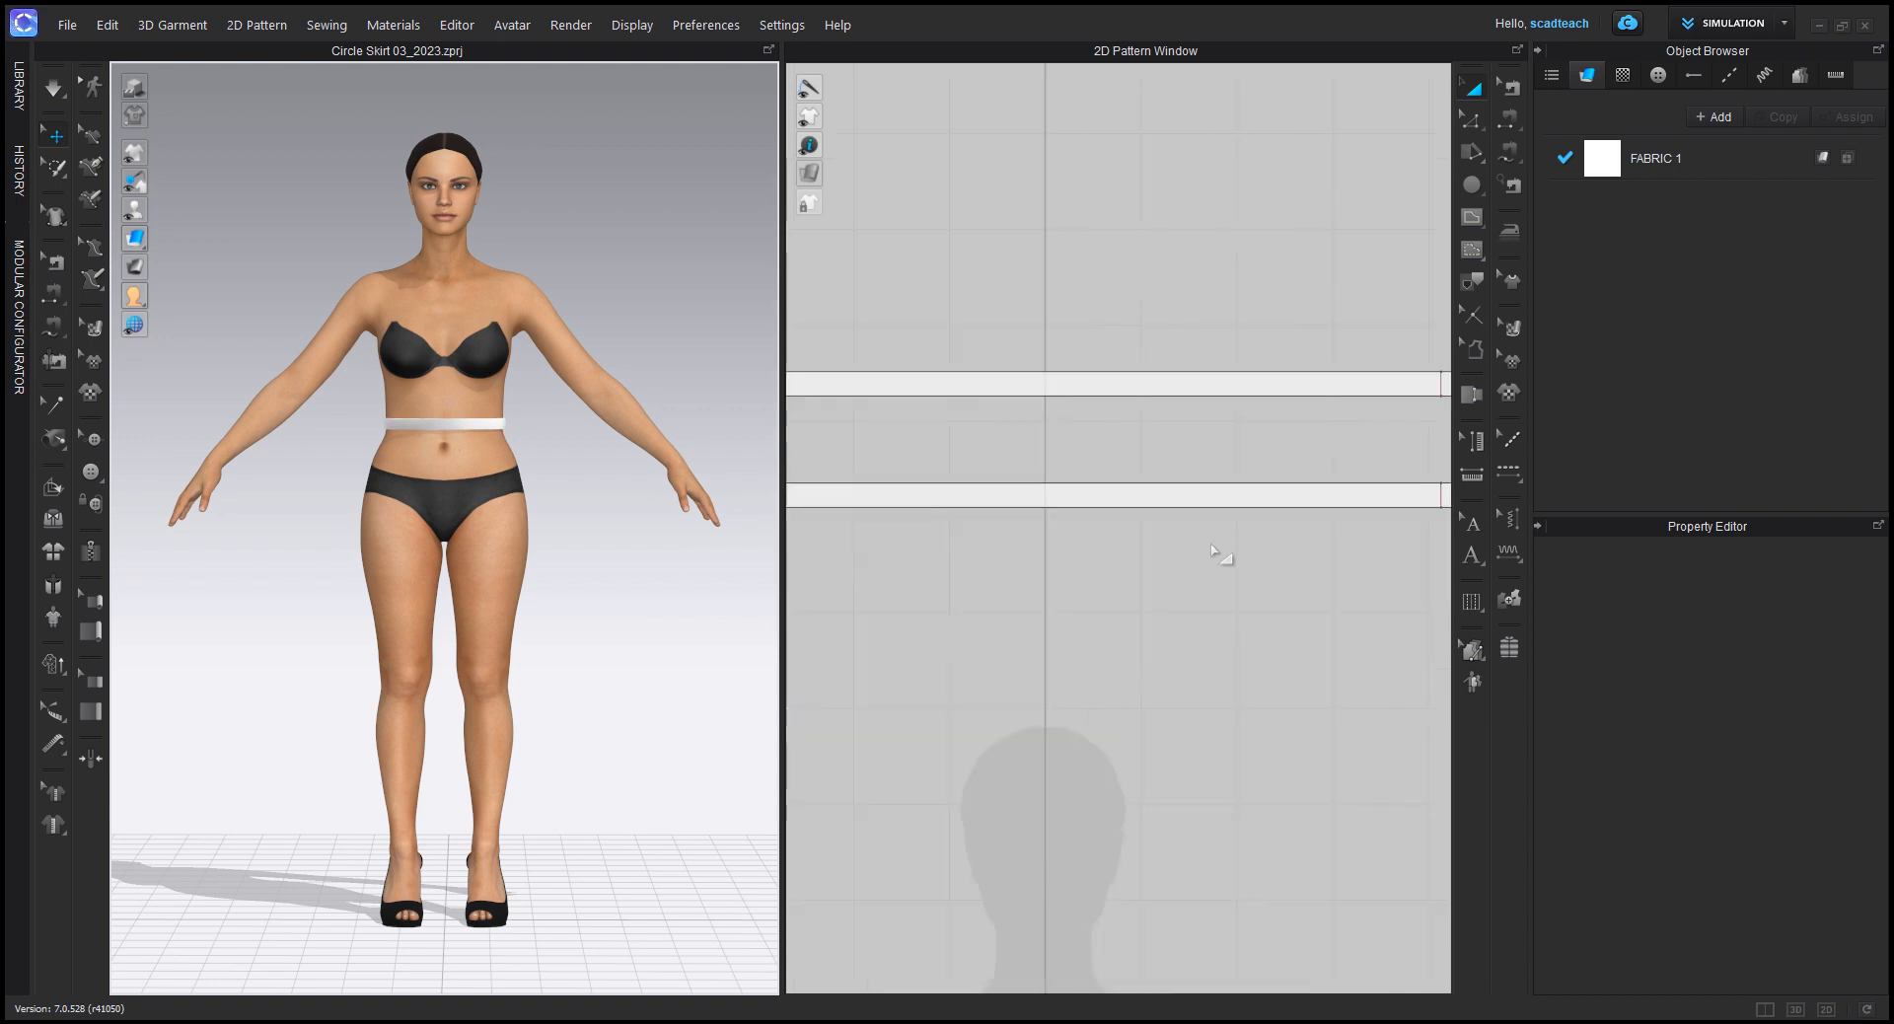
scroll(1209, 550, down, 3)
scroll(1211, 554, down, 1)
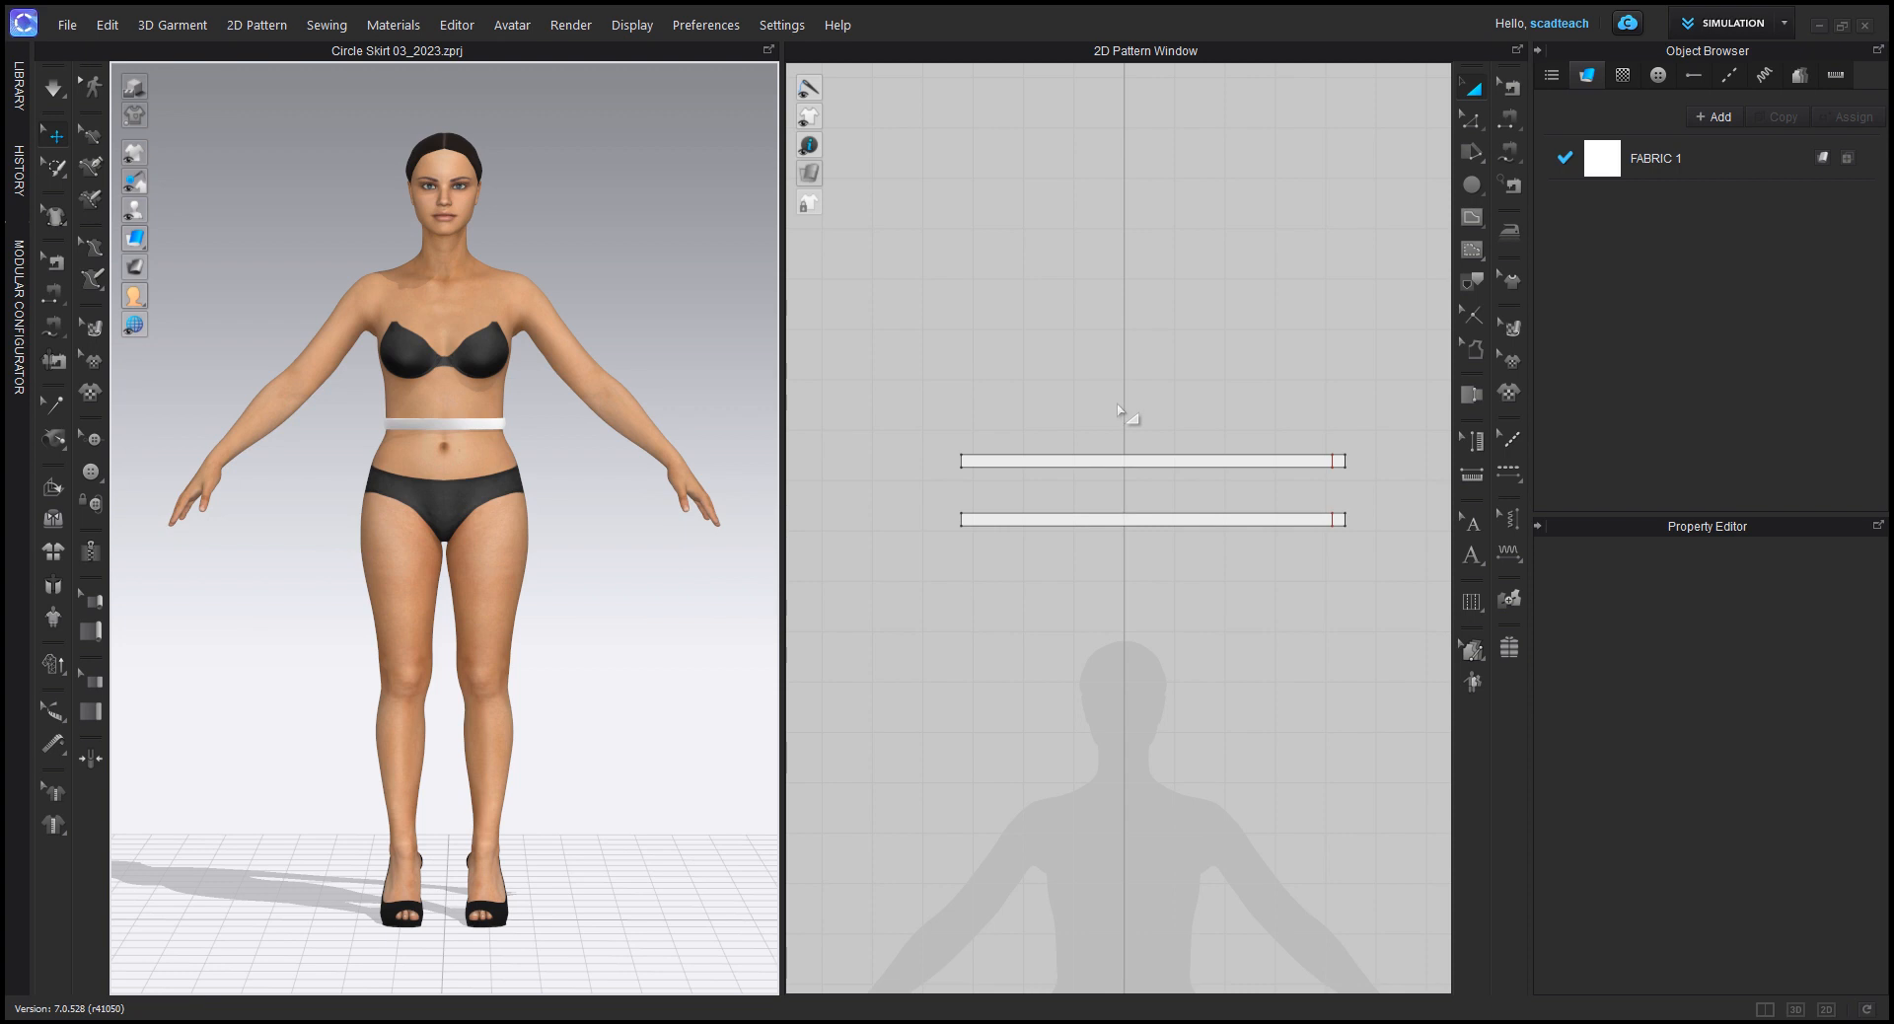
click(1469, 119)
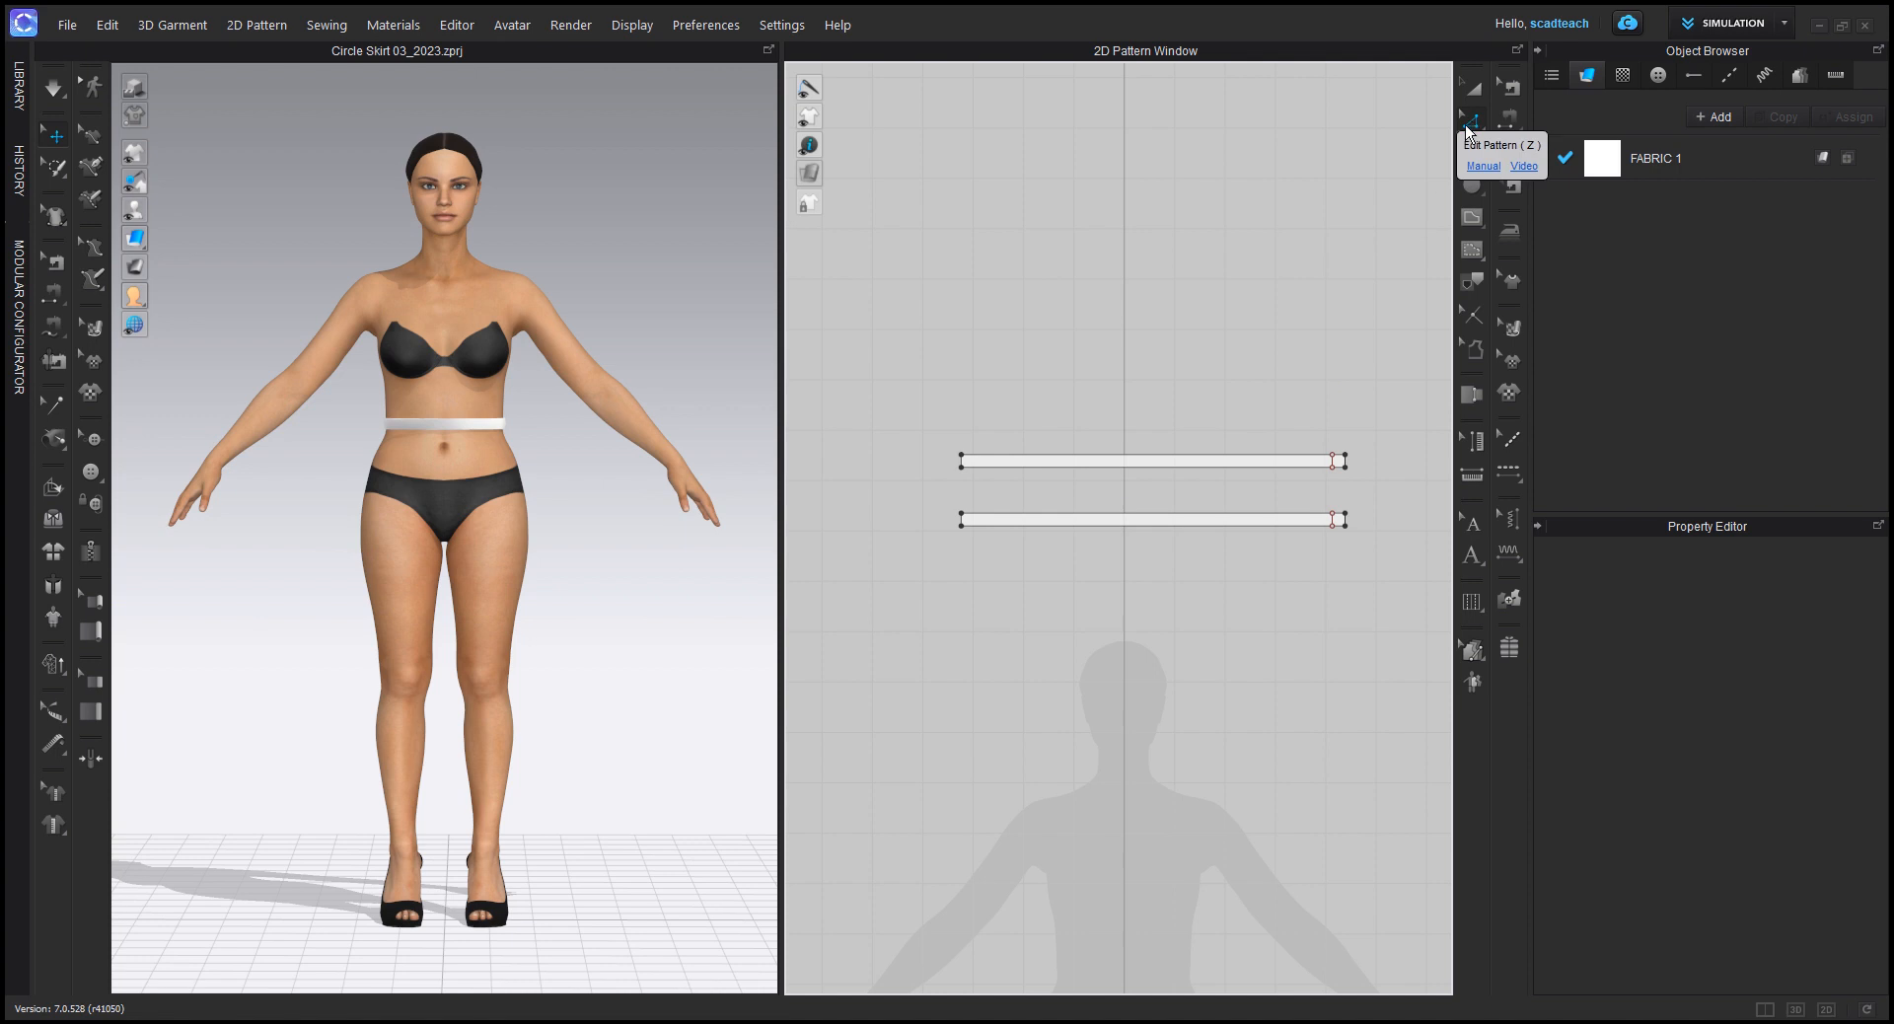
click(1115, 474)
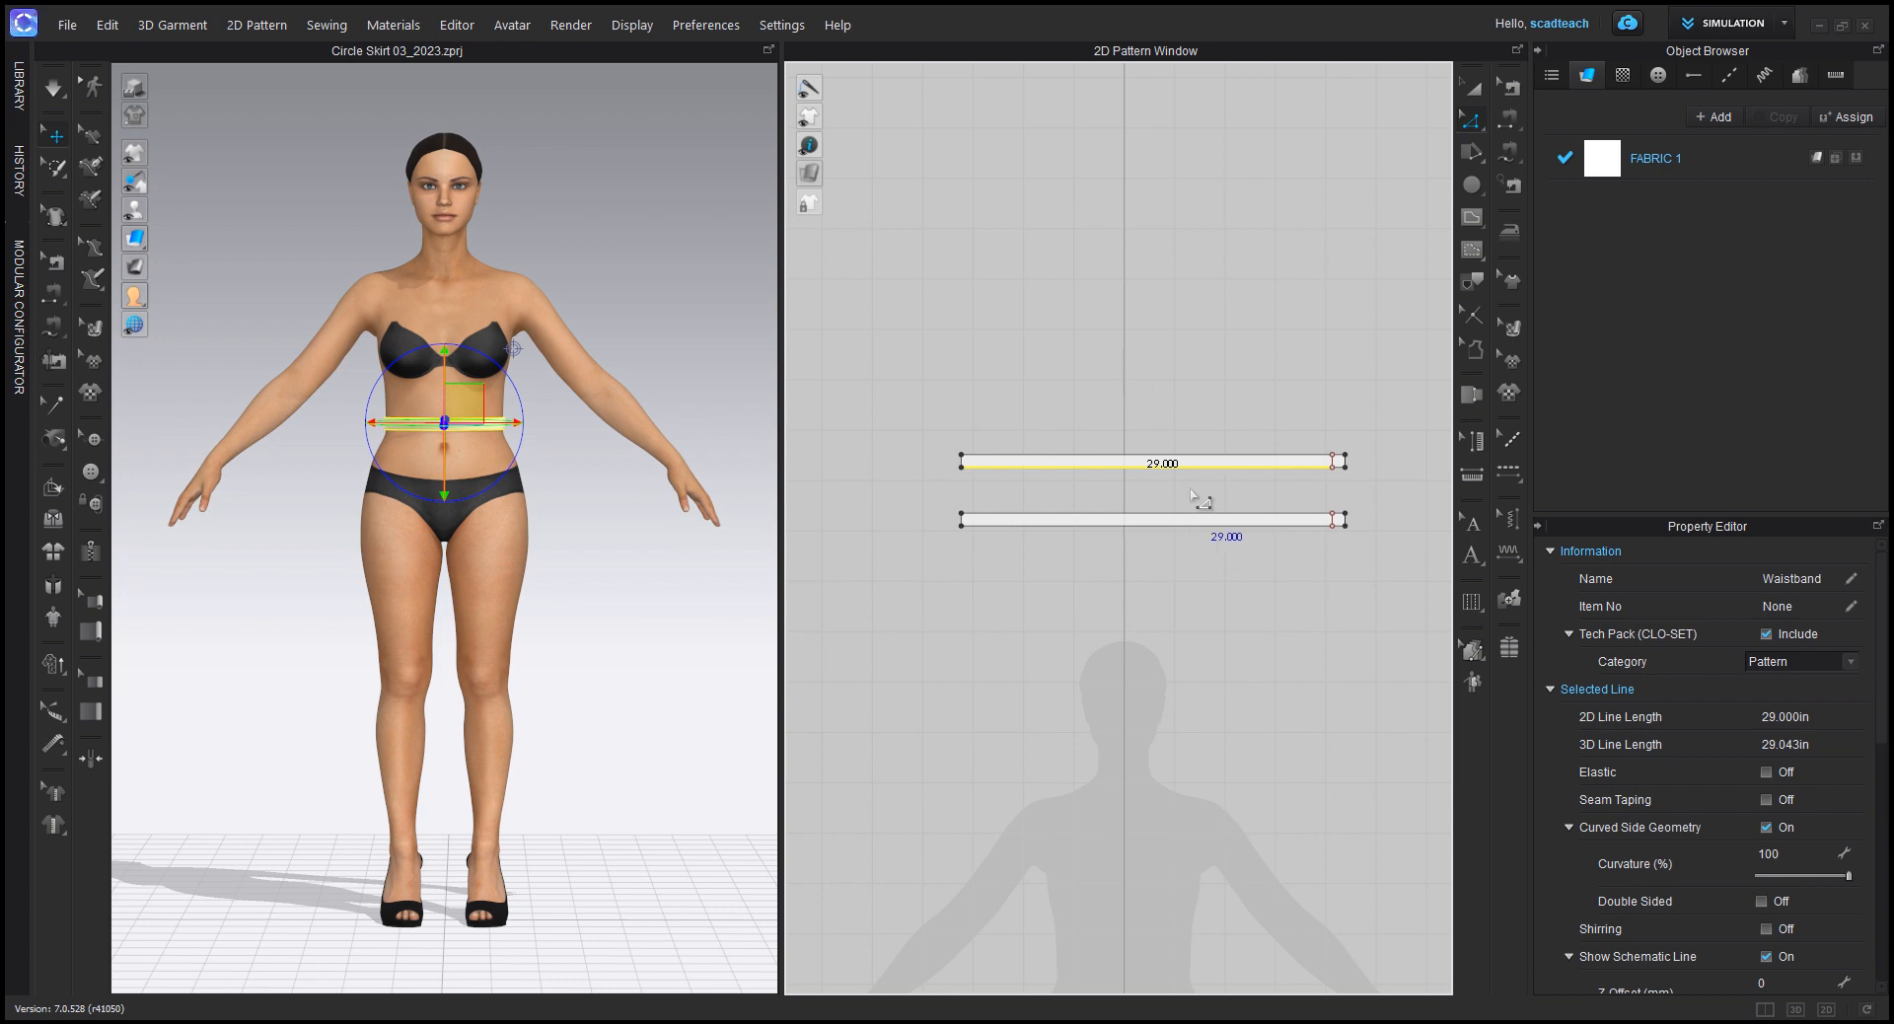
click(1187, 380)
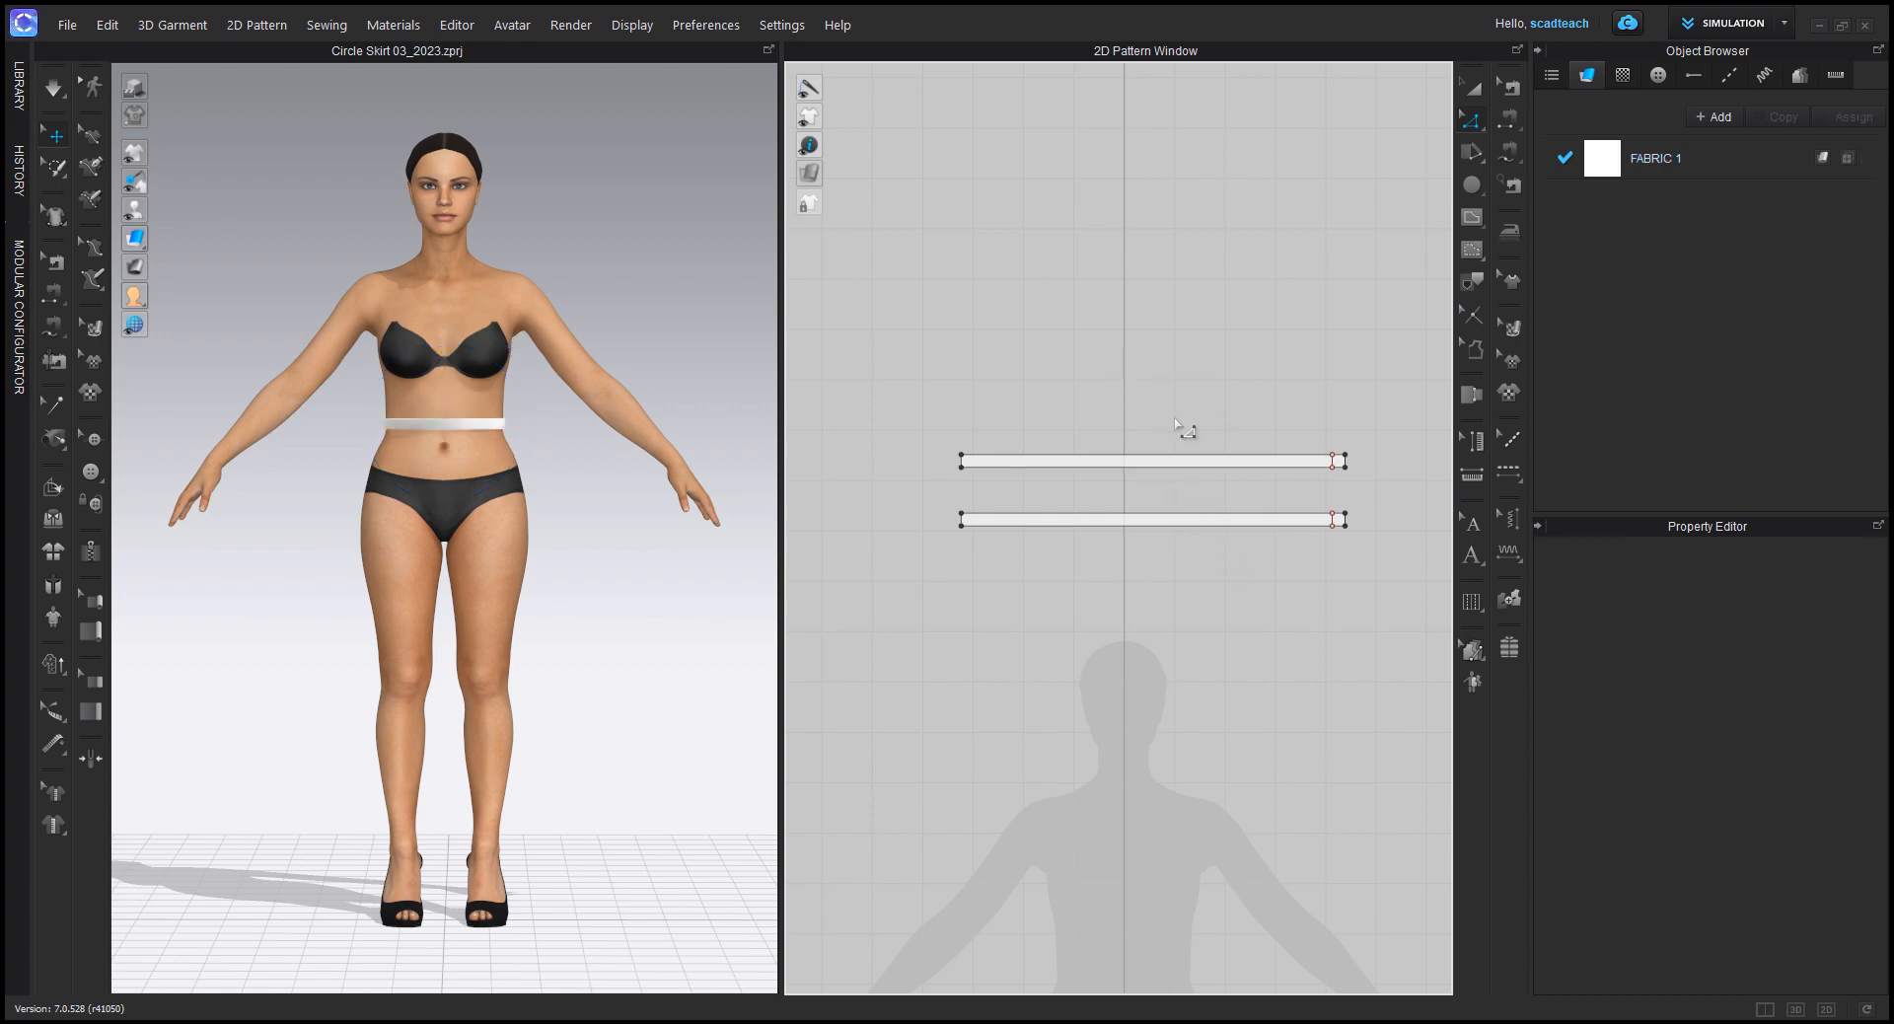
Step: Create a circle pattern with a 29 in circumference in the empty area beside the avatar silhouette using the Ellipse tool
scroll(1170, 423, down, 5)
right_drag(1255, 464, 1064, 471)
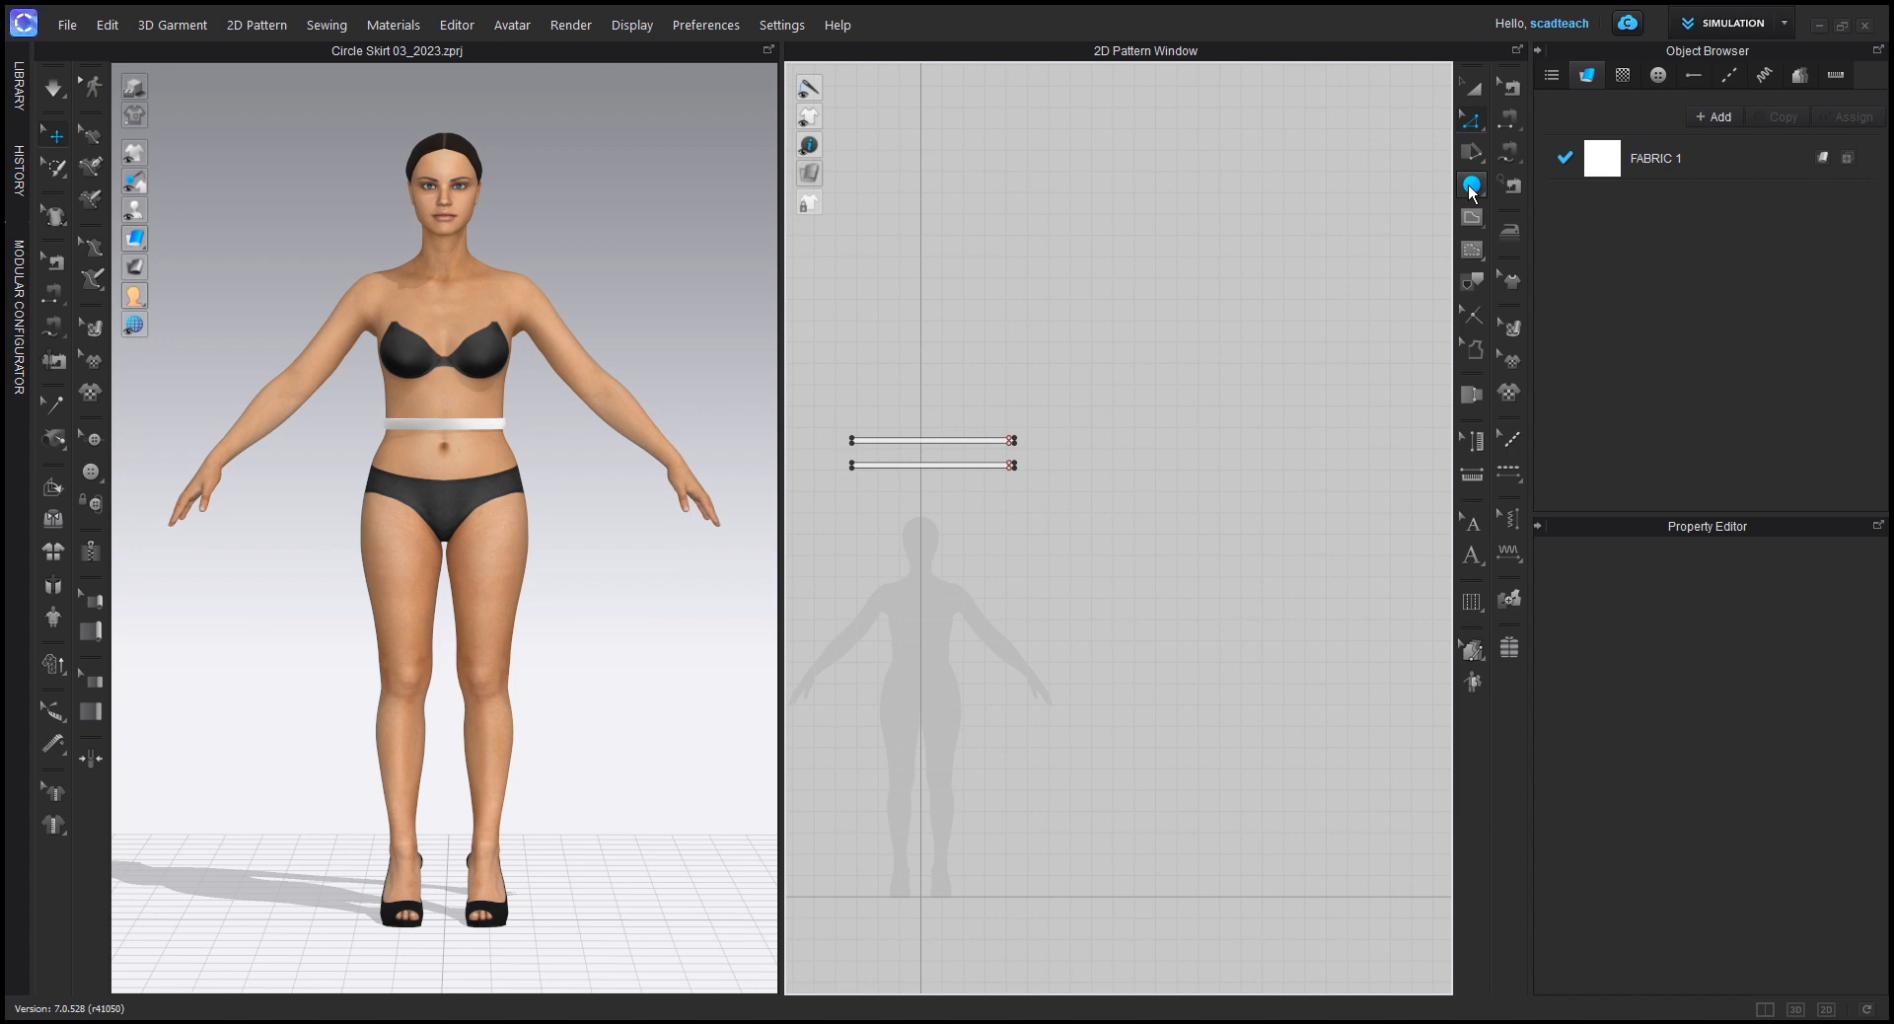
drag(1470, 191, 1546, 250)
click(1543, 187)
click(1469, 187)
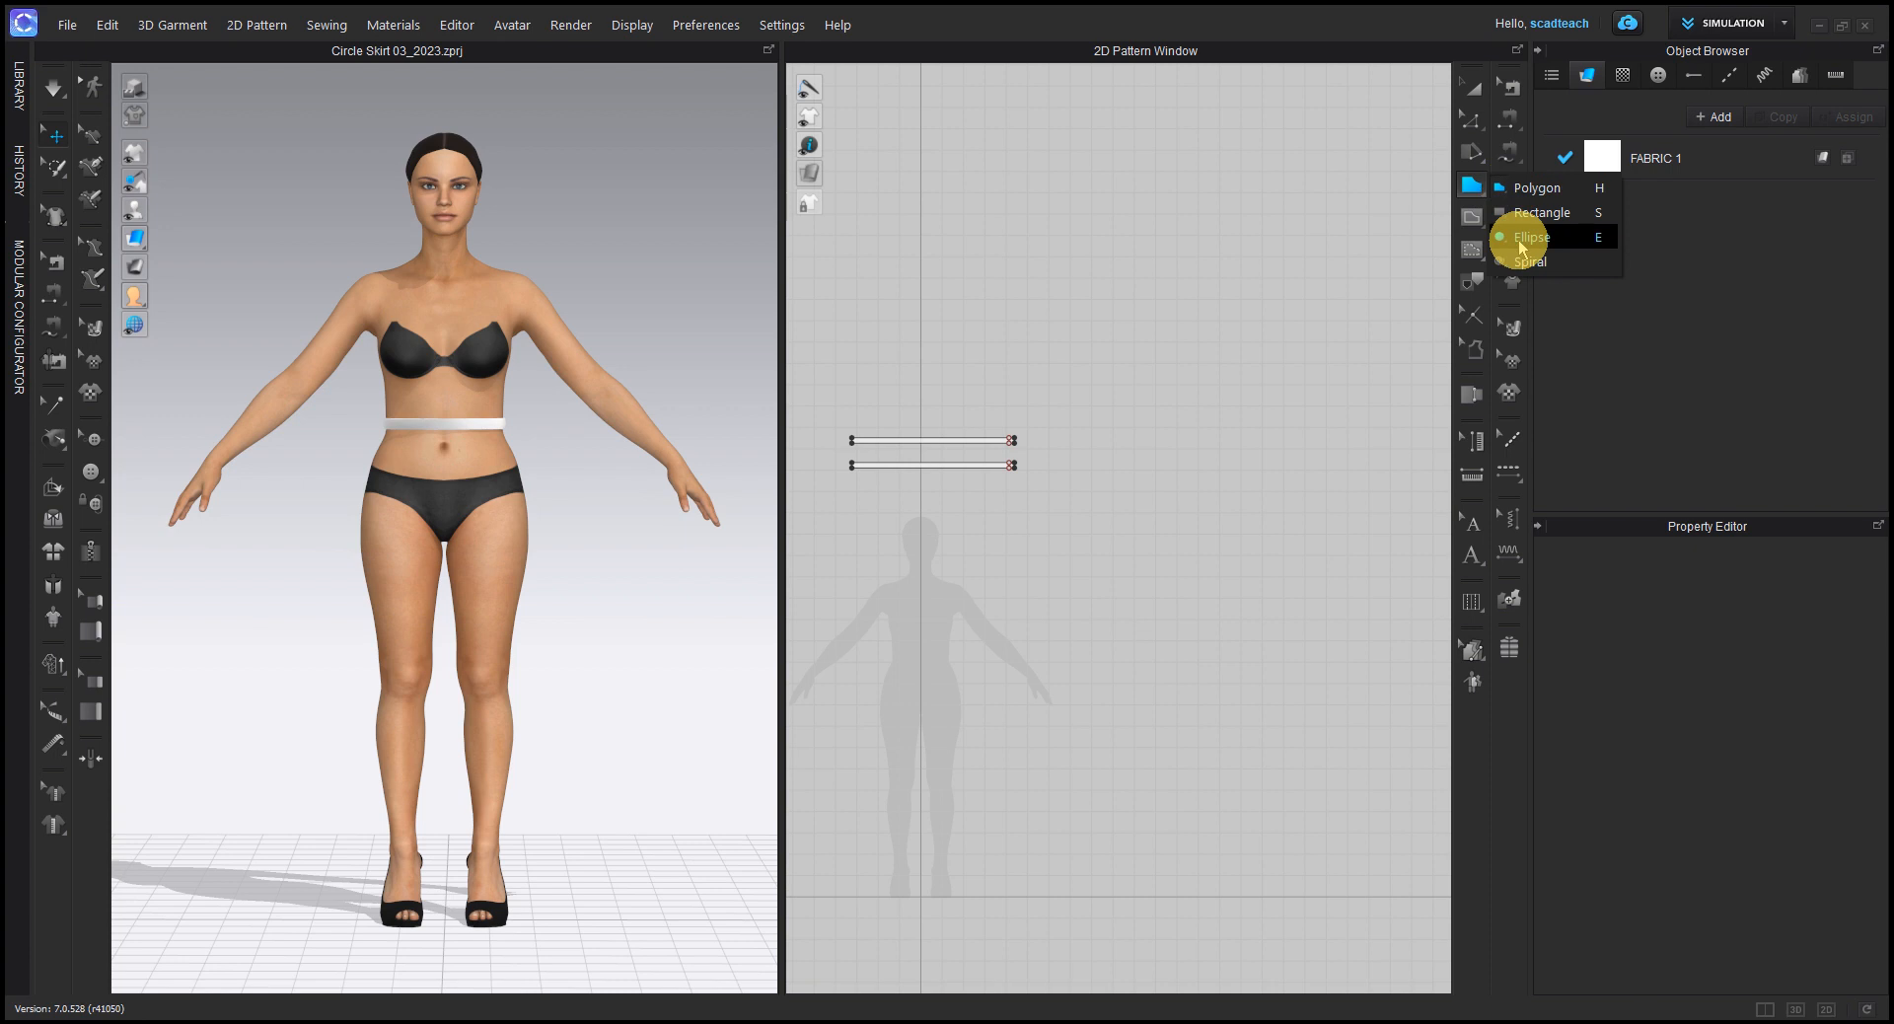
click(1527, 237)
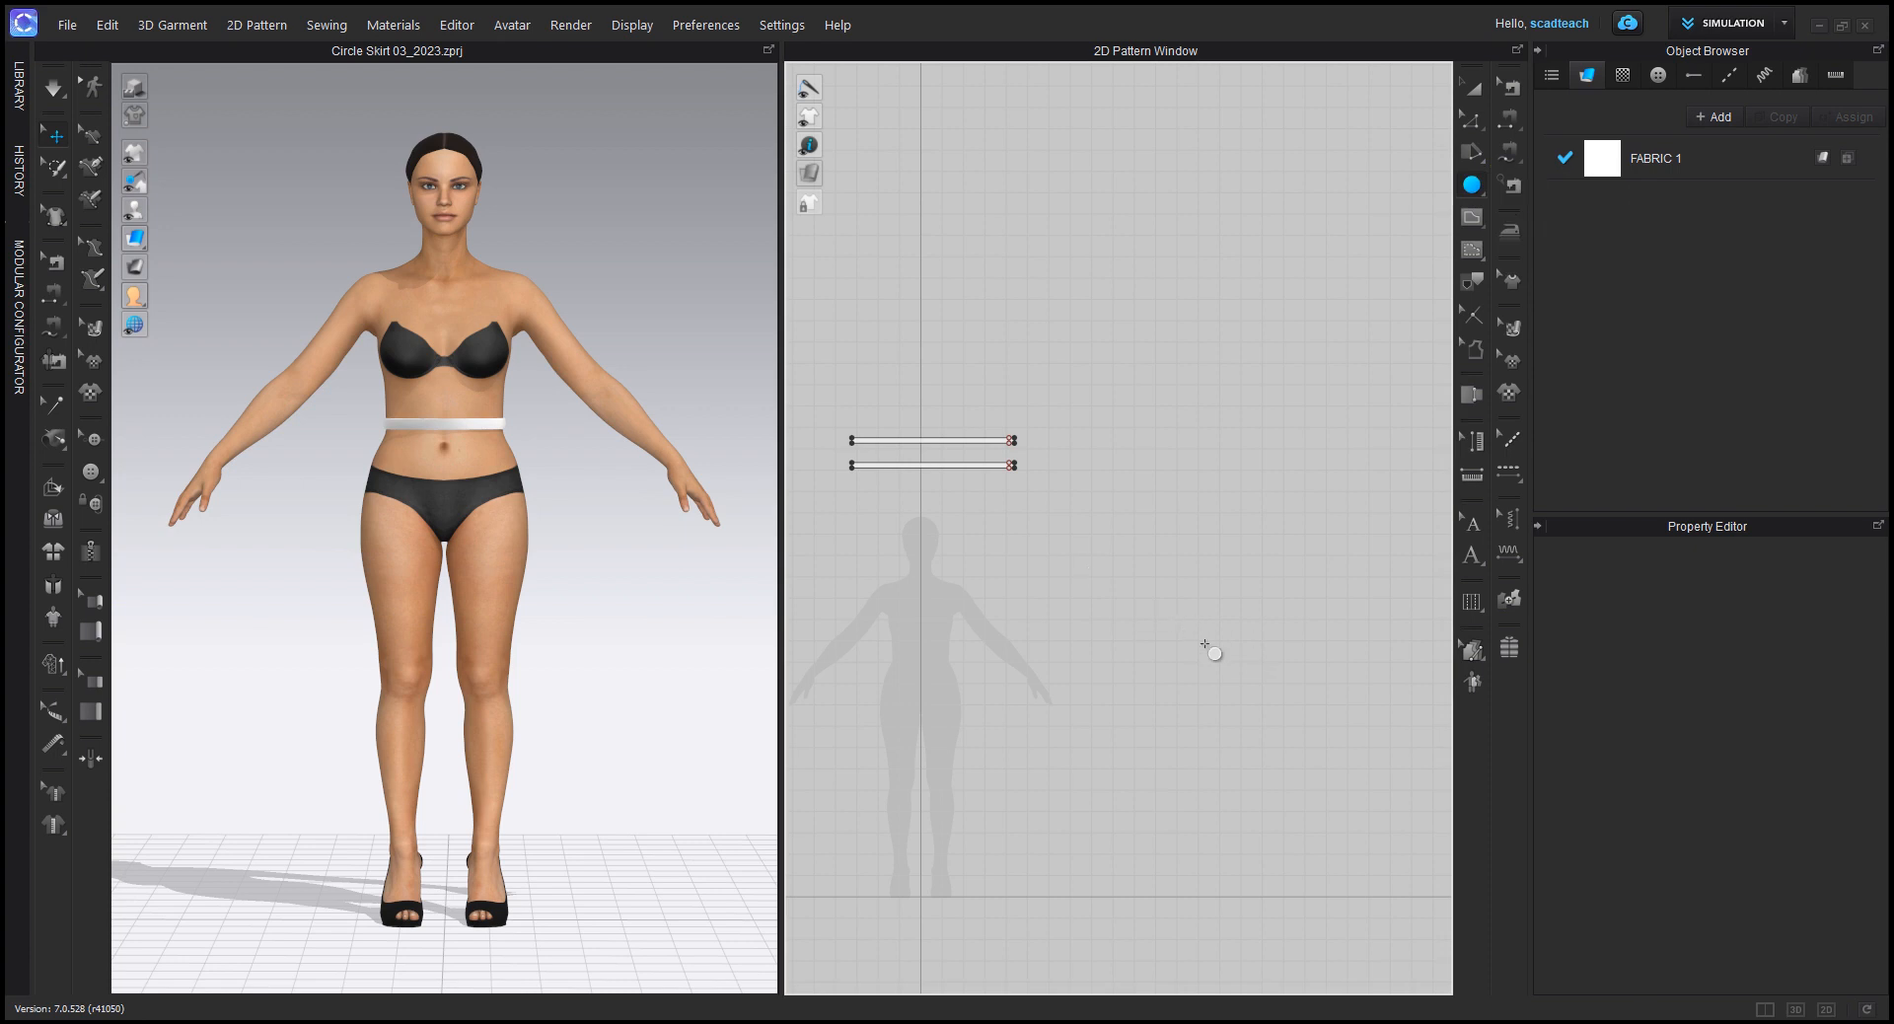
click(1171, 619)
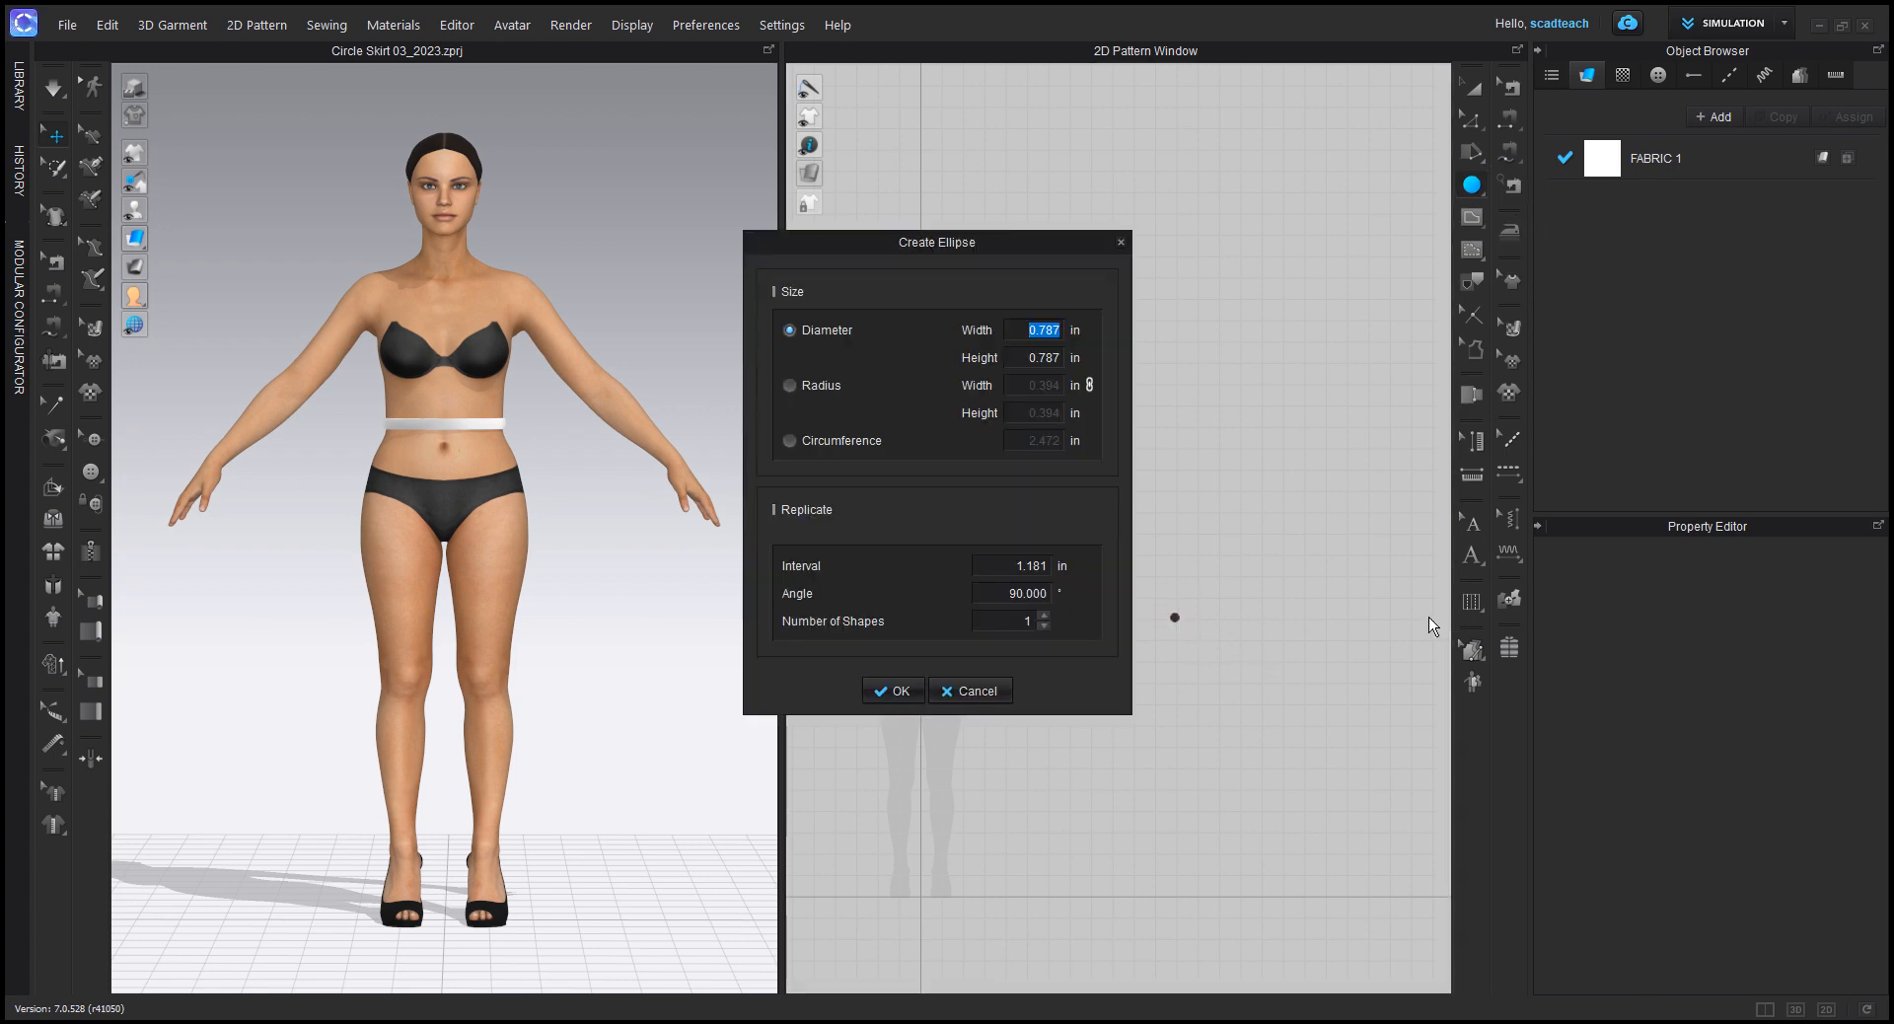
click(789, 440)
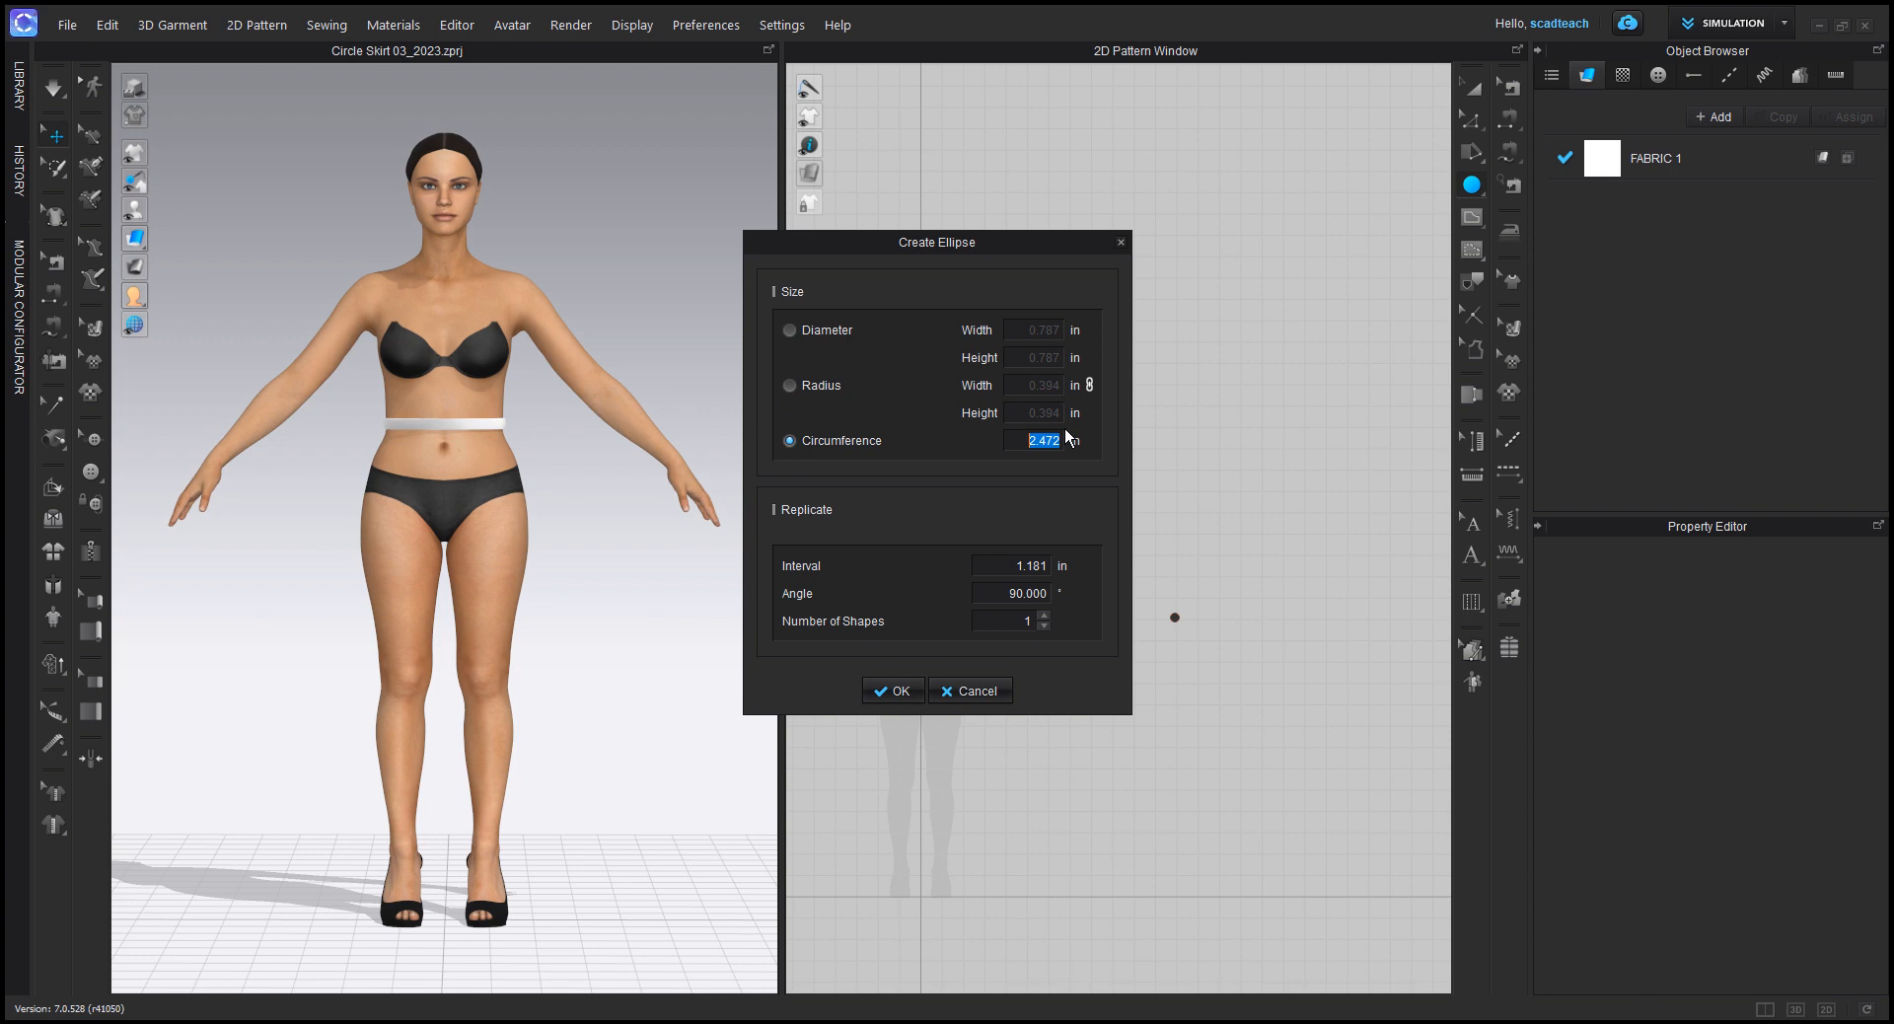
text(29)
click(890, 693)
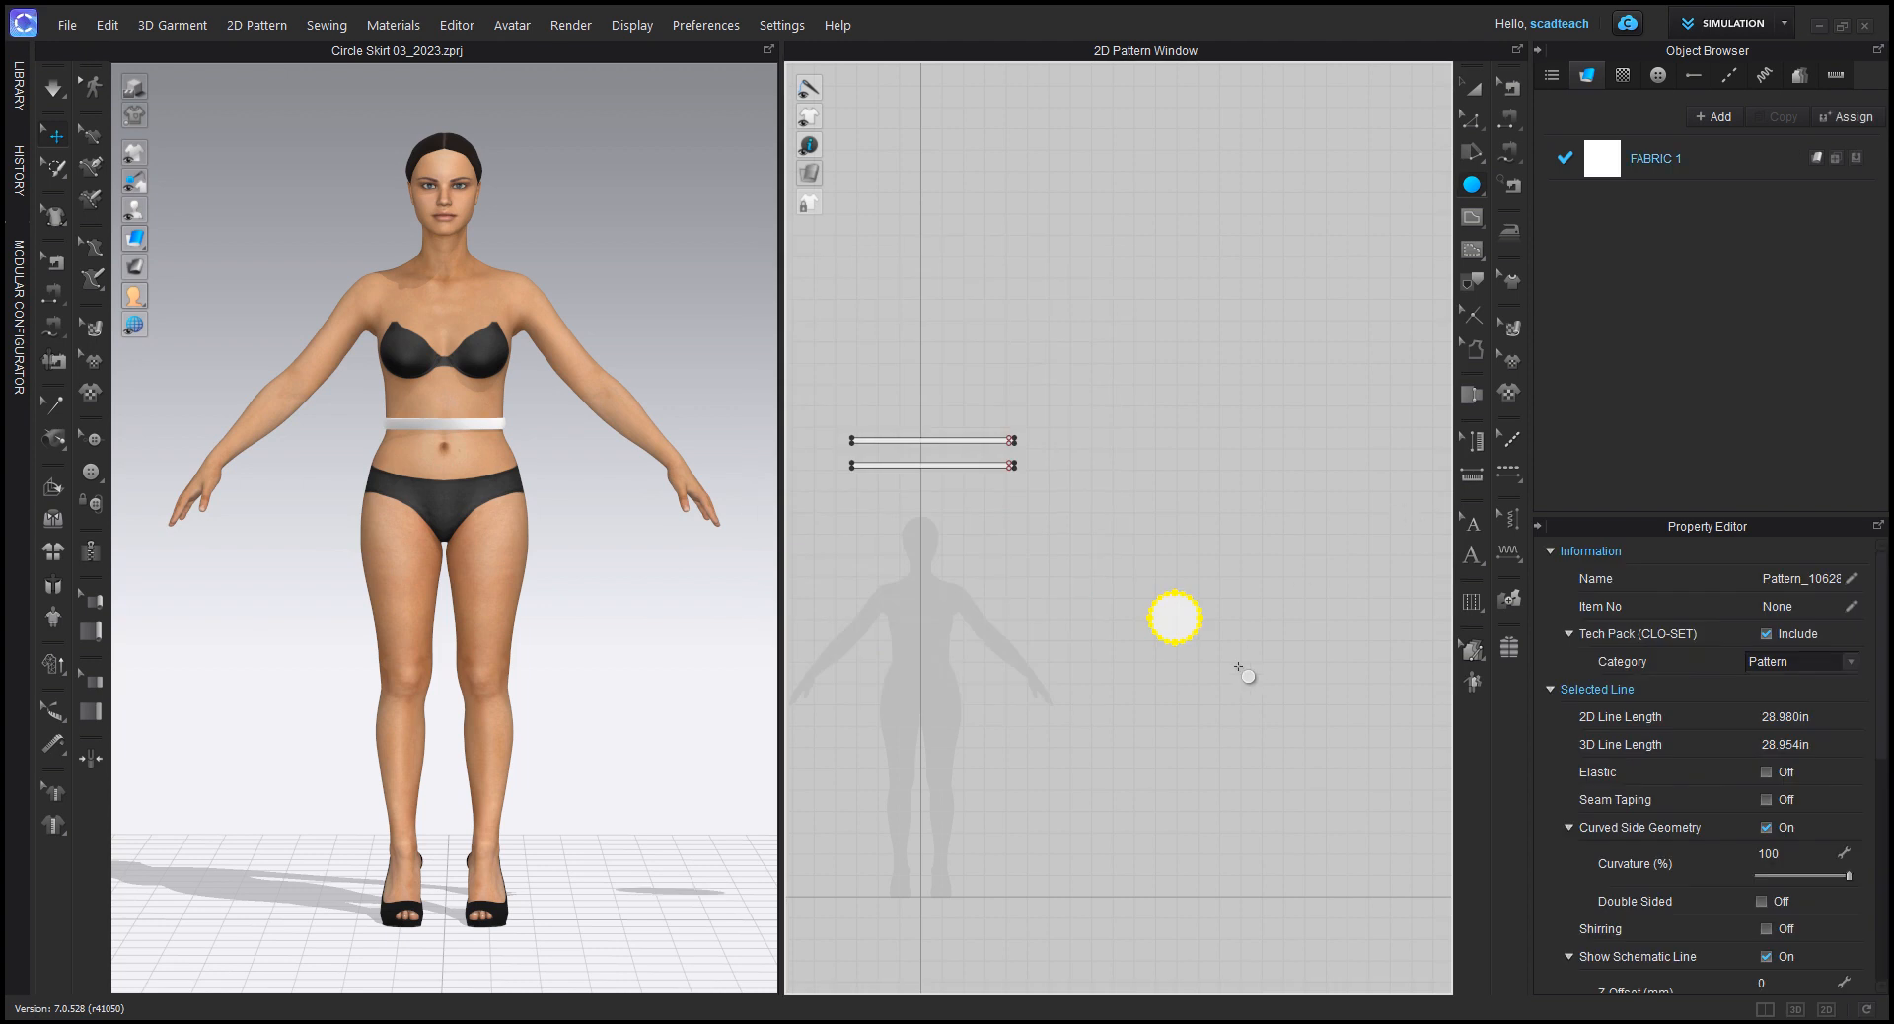
scroll(1208, 658, up, 2)
middle_drag(1226, 589, 1230, 522)
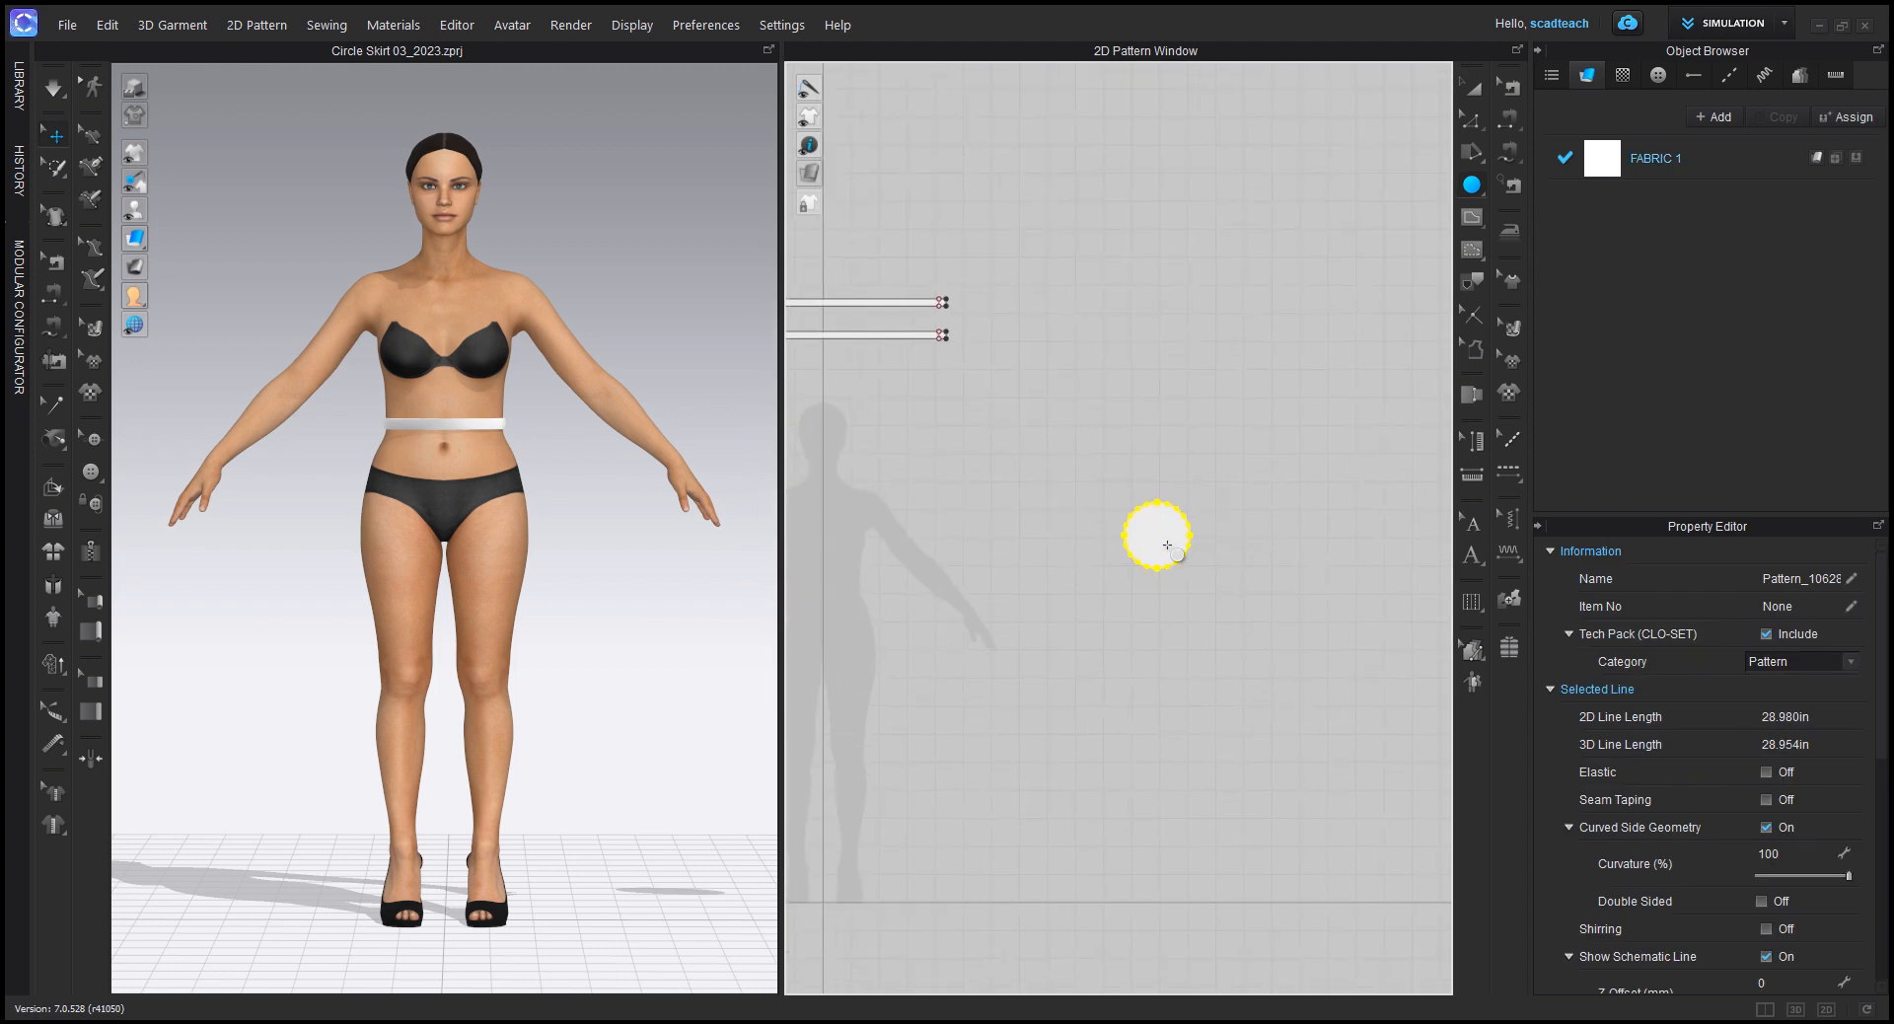
scroll(1136, 517, down, 1)
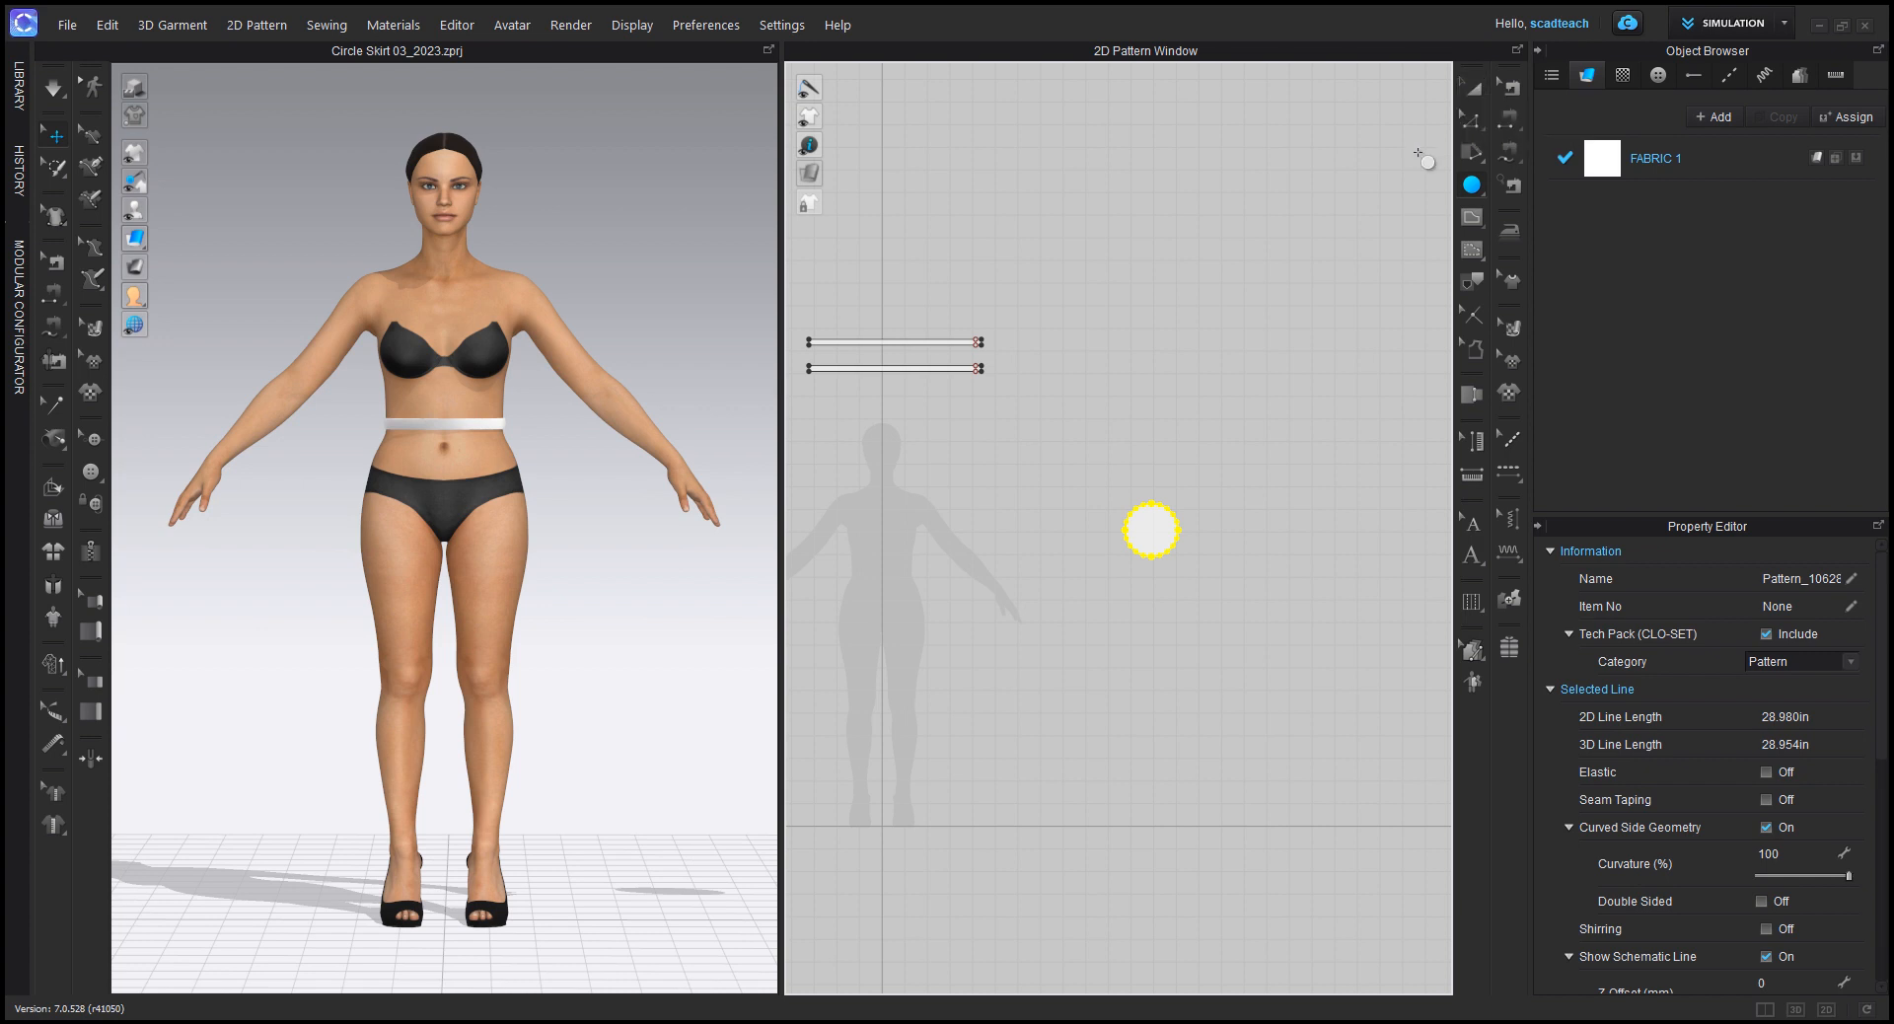
click(1476, 93)
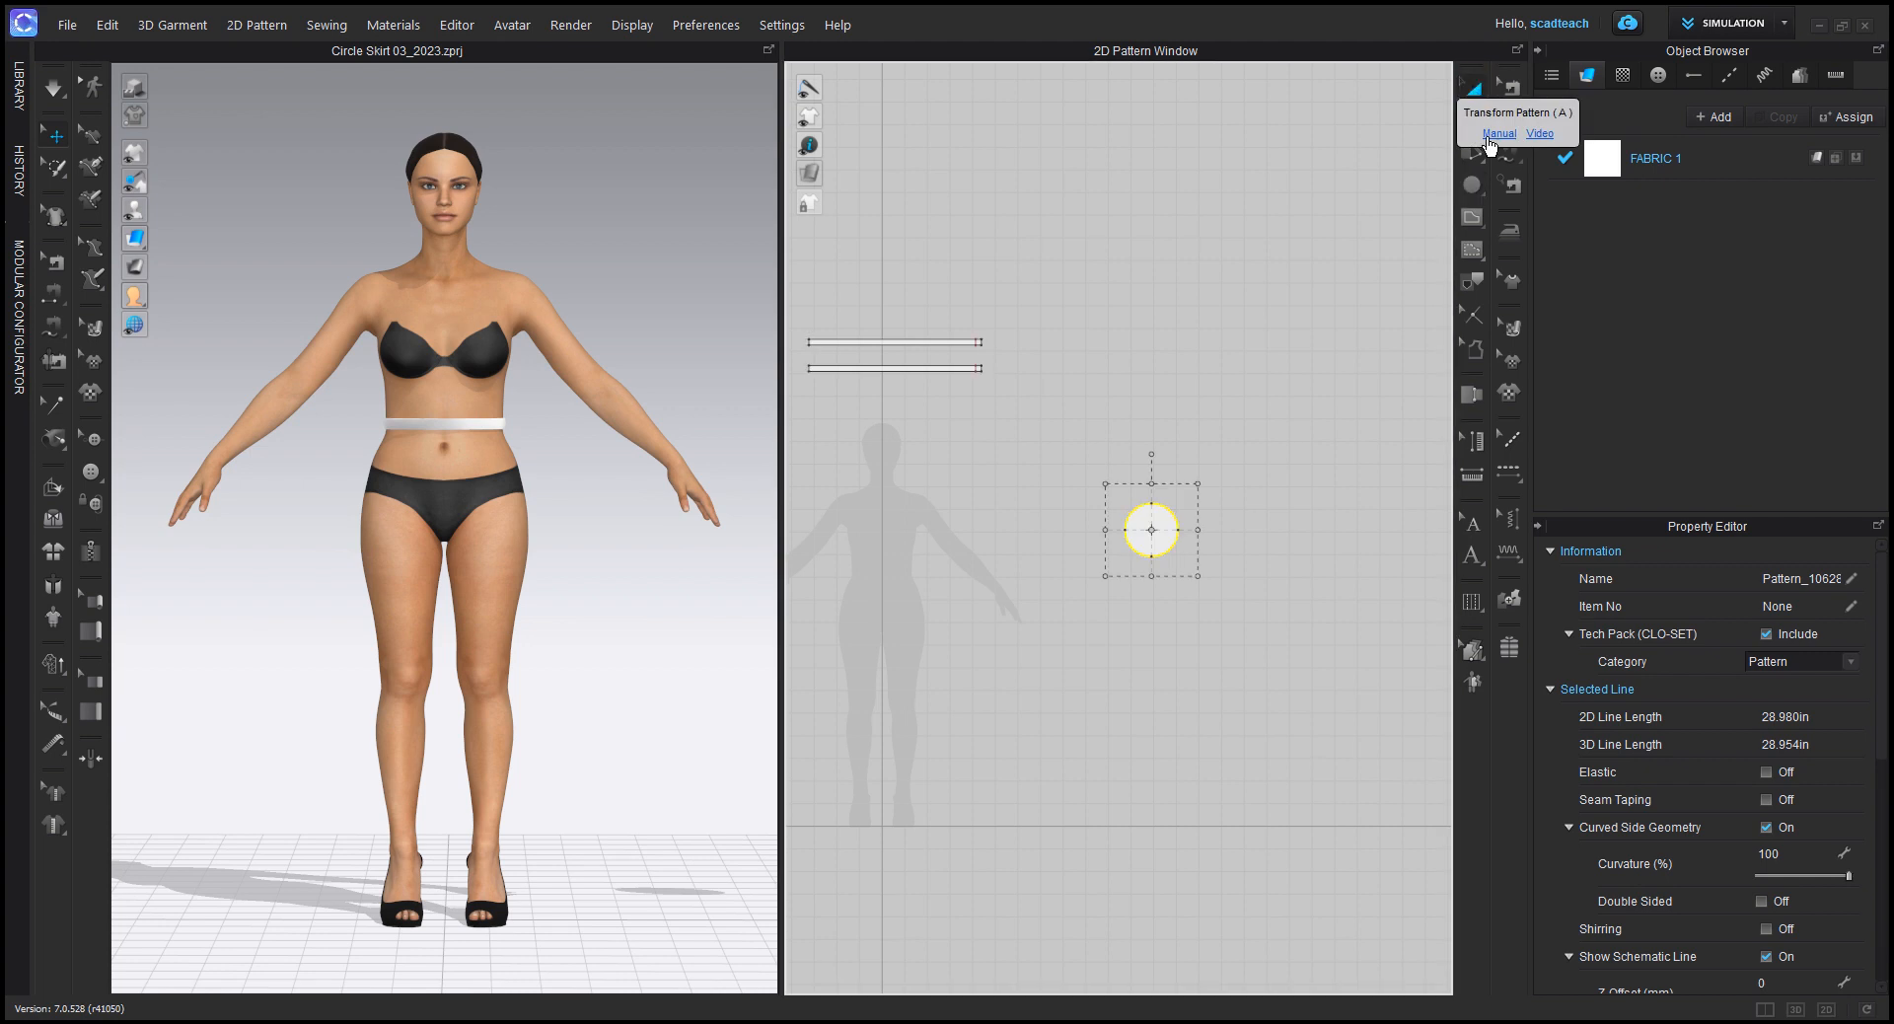
scroll(1166, 508, up, 1)
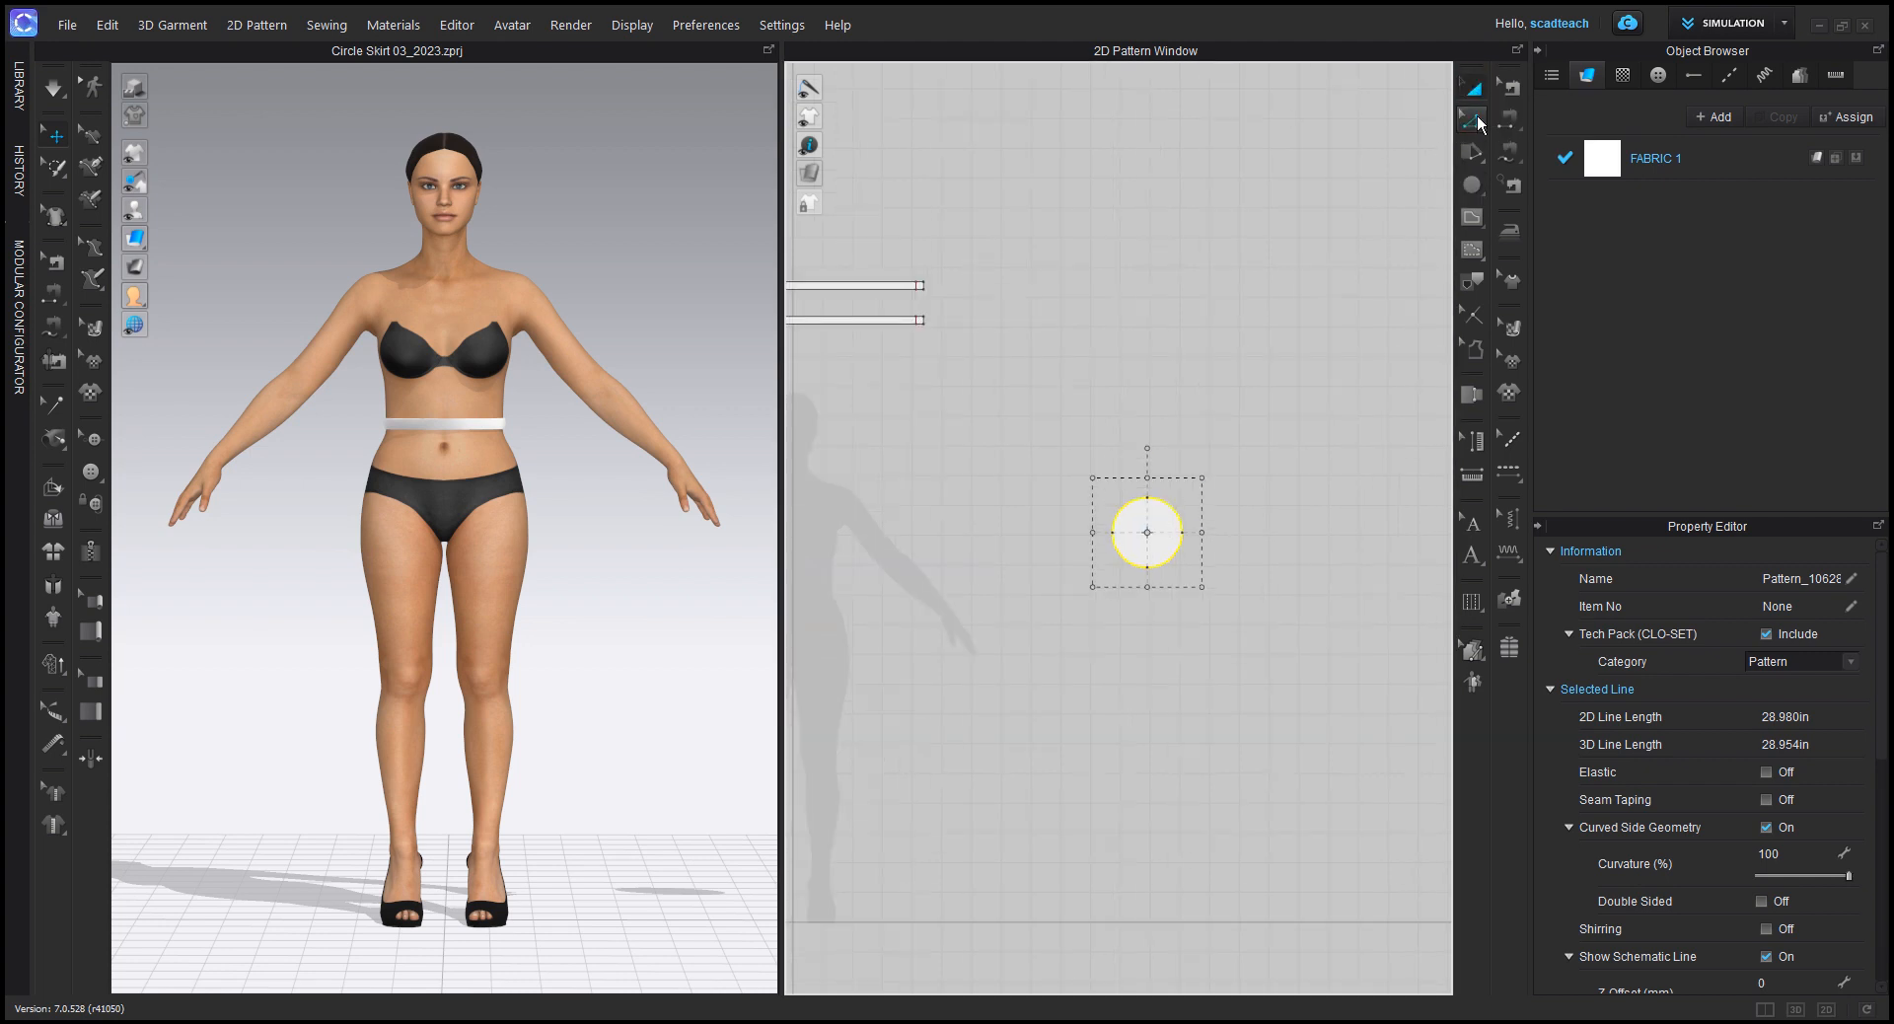
Step: Offset the circle's entire pattern outline outward by 20 in with one offset, keeping the original circle as an internal line
click(1469, 121)
click(1472, 124)
drag(1067, 436, 1245, 656)
drag(1067, 436, 1250, 664)
right_click(1169, 507)
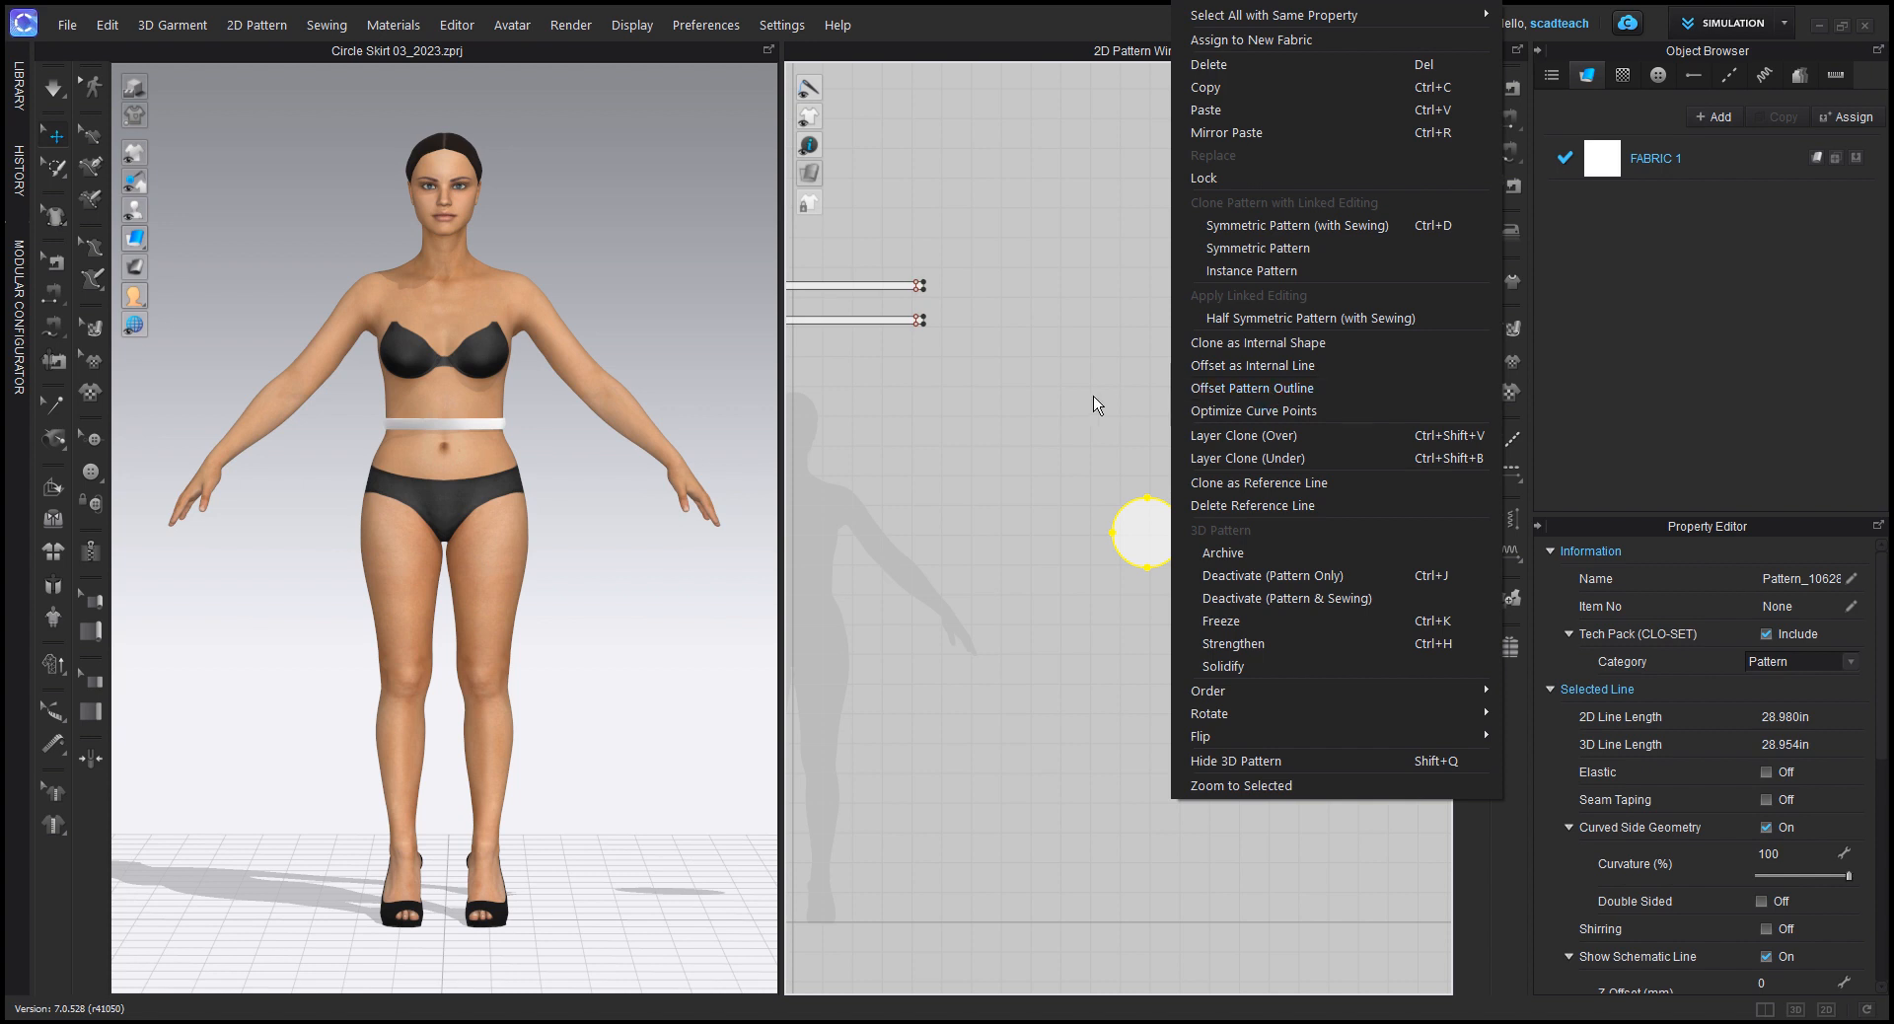
click(1258, 386)
drag(1057, 422, 1289, 697)
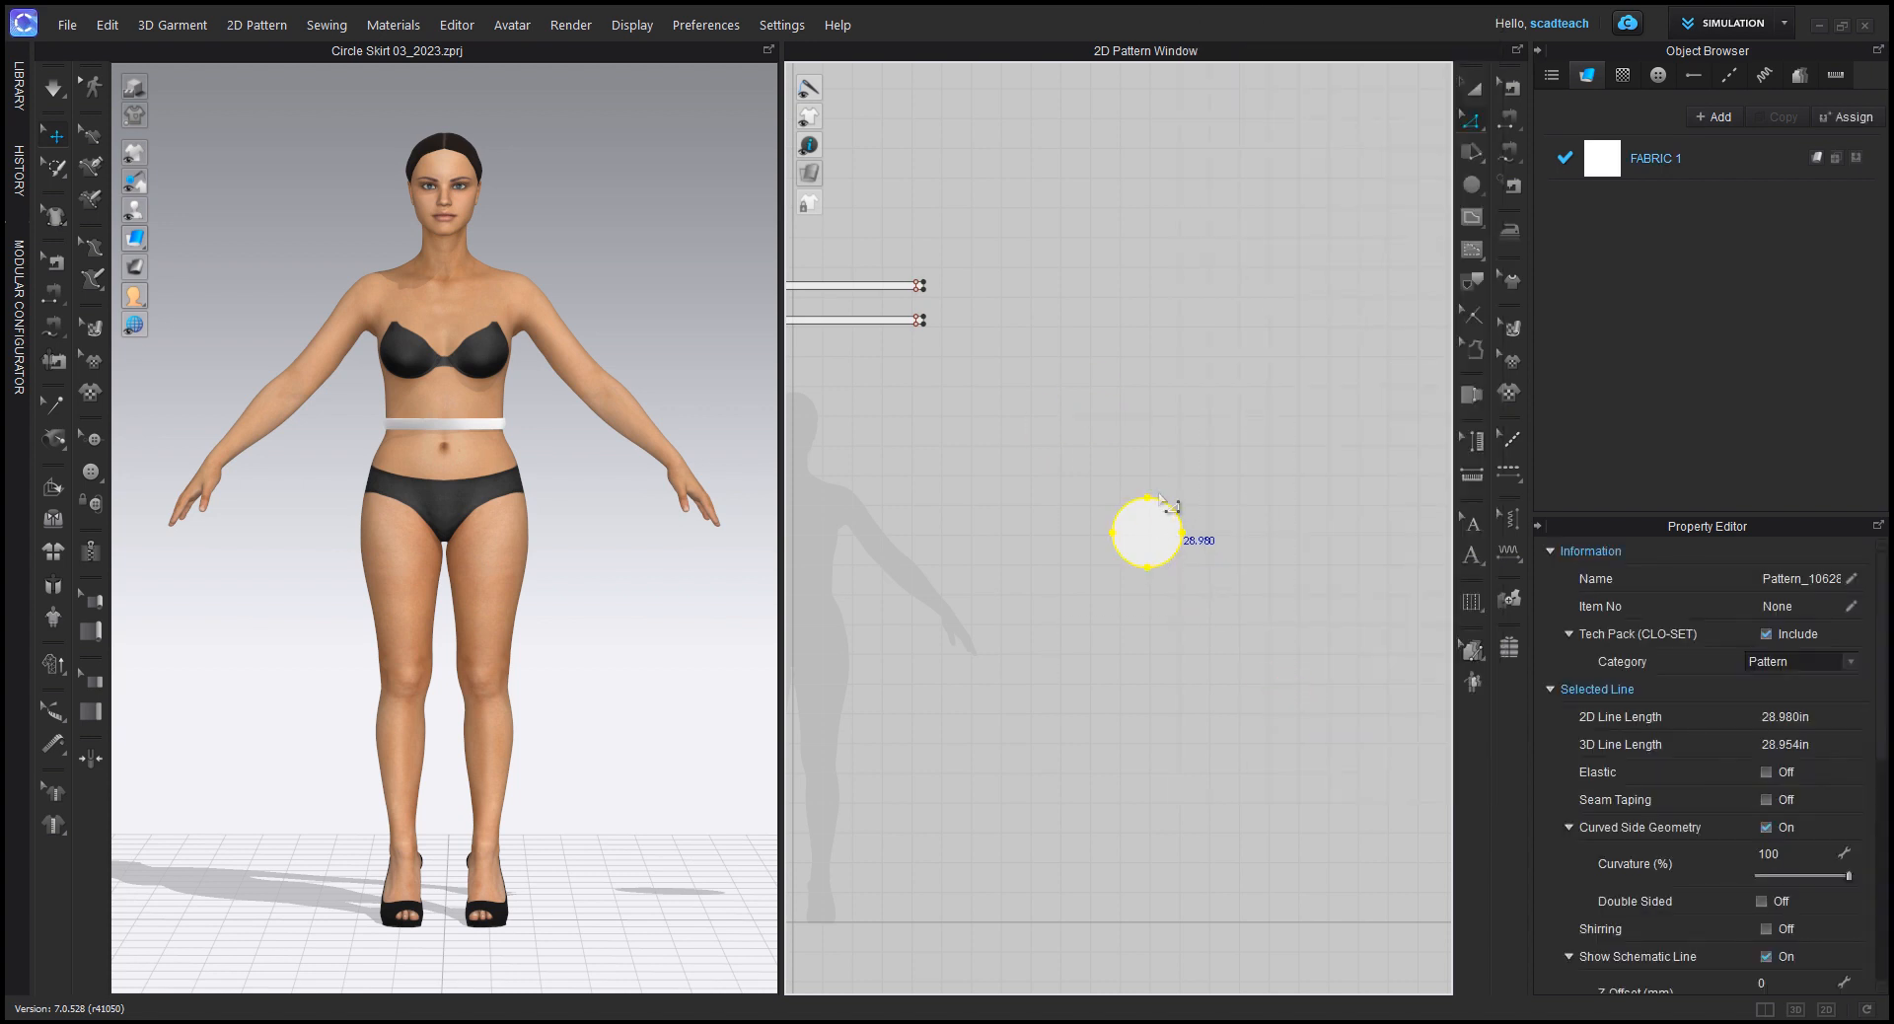
right_click(1166, 508)
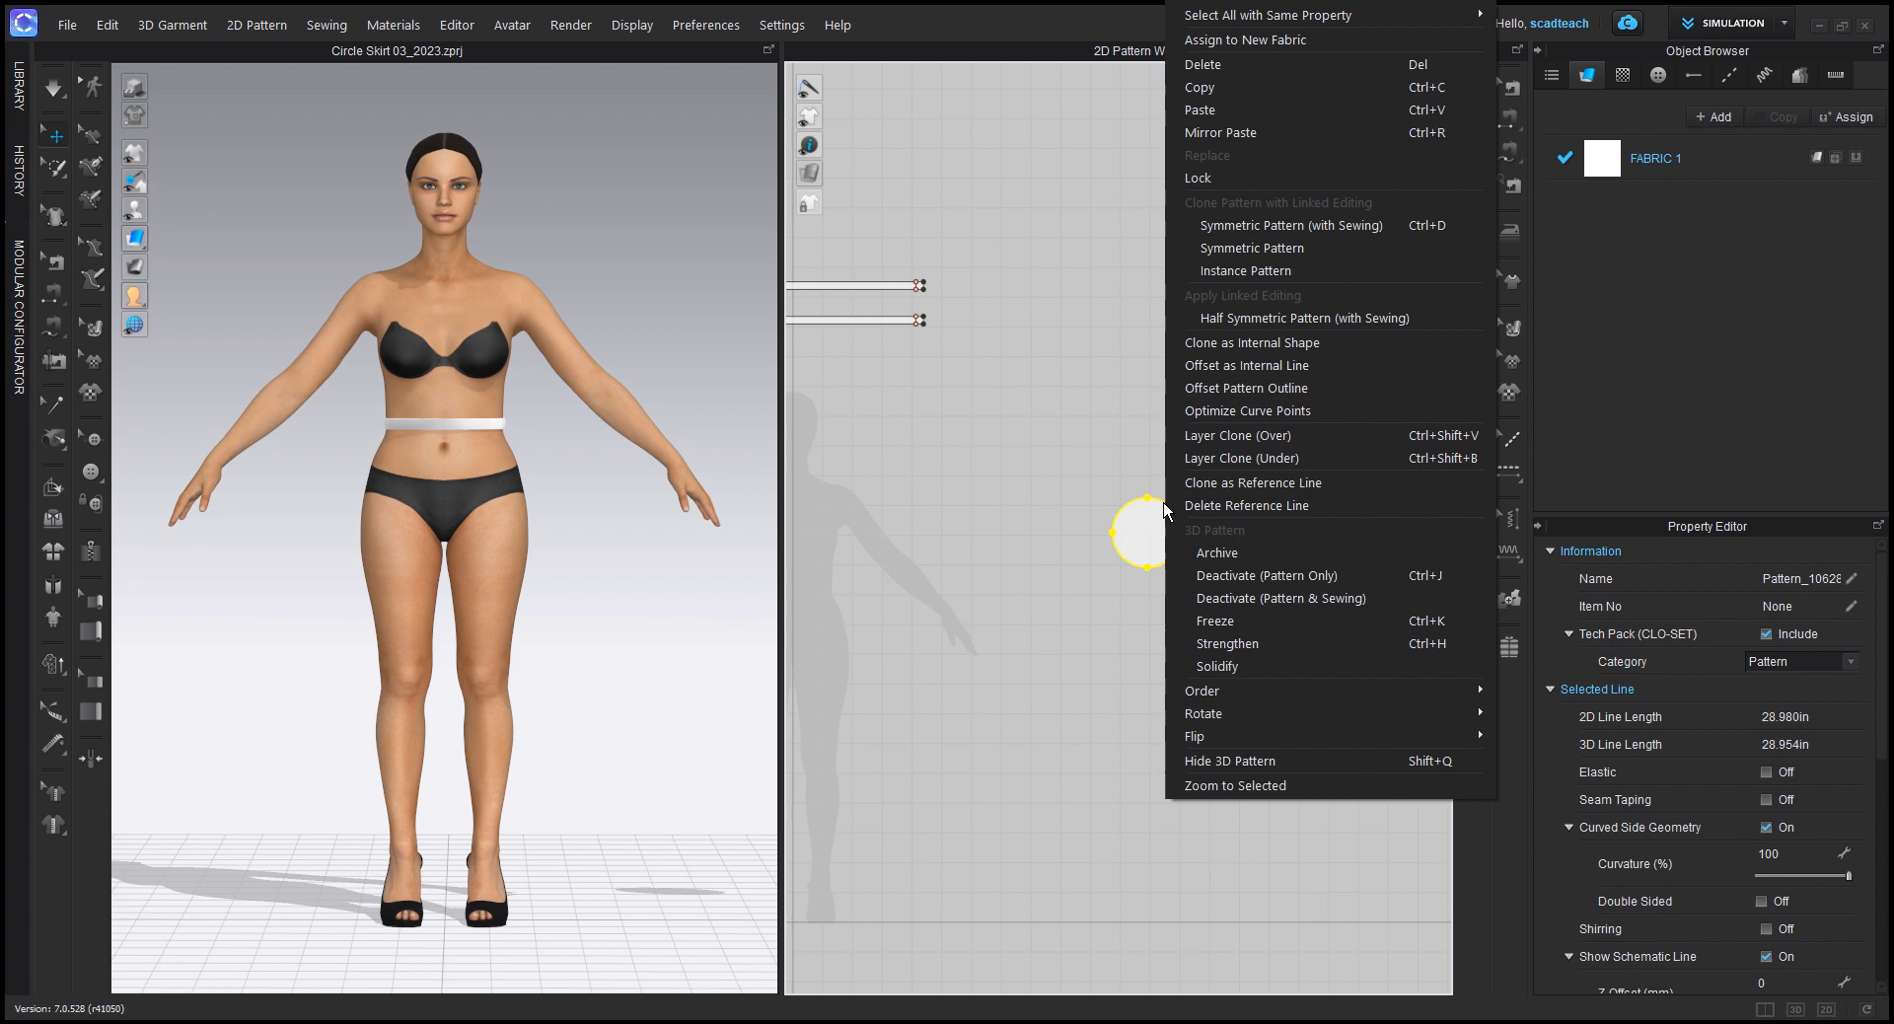
click(1269, 390)
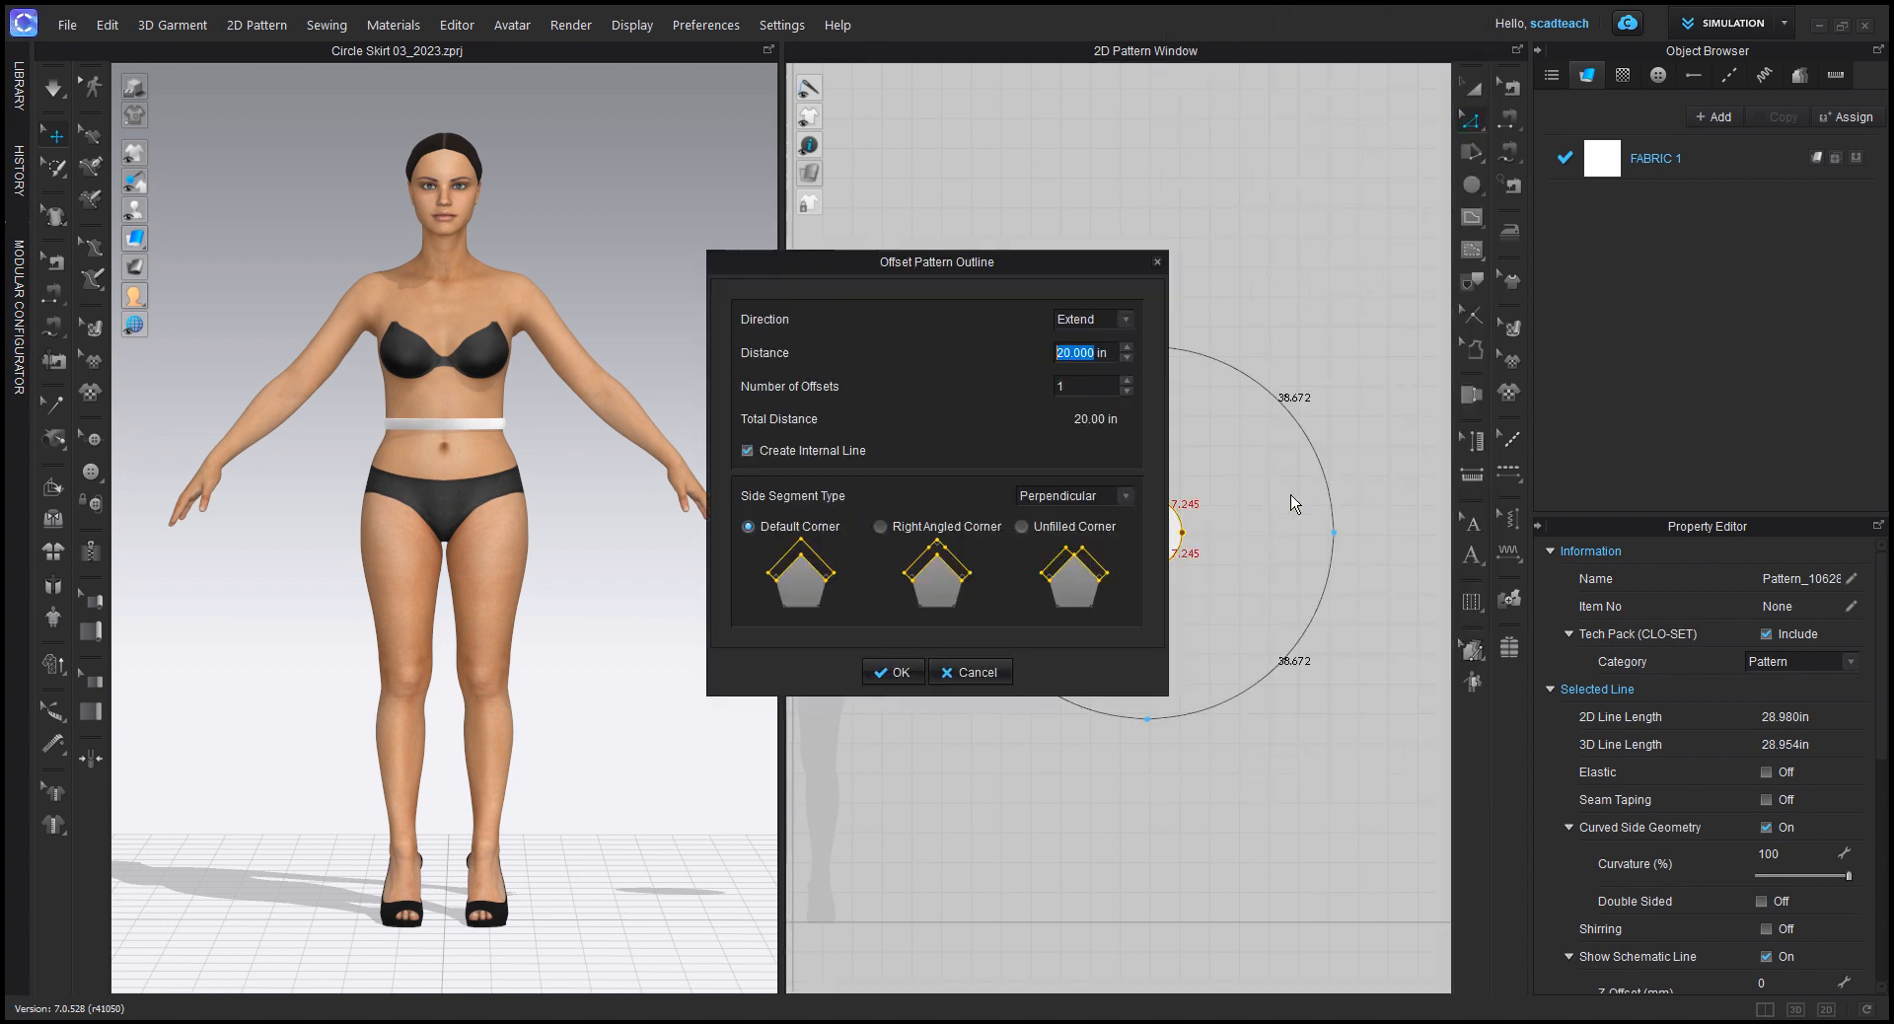
drag(971, 268, 862, 241)
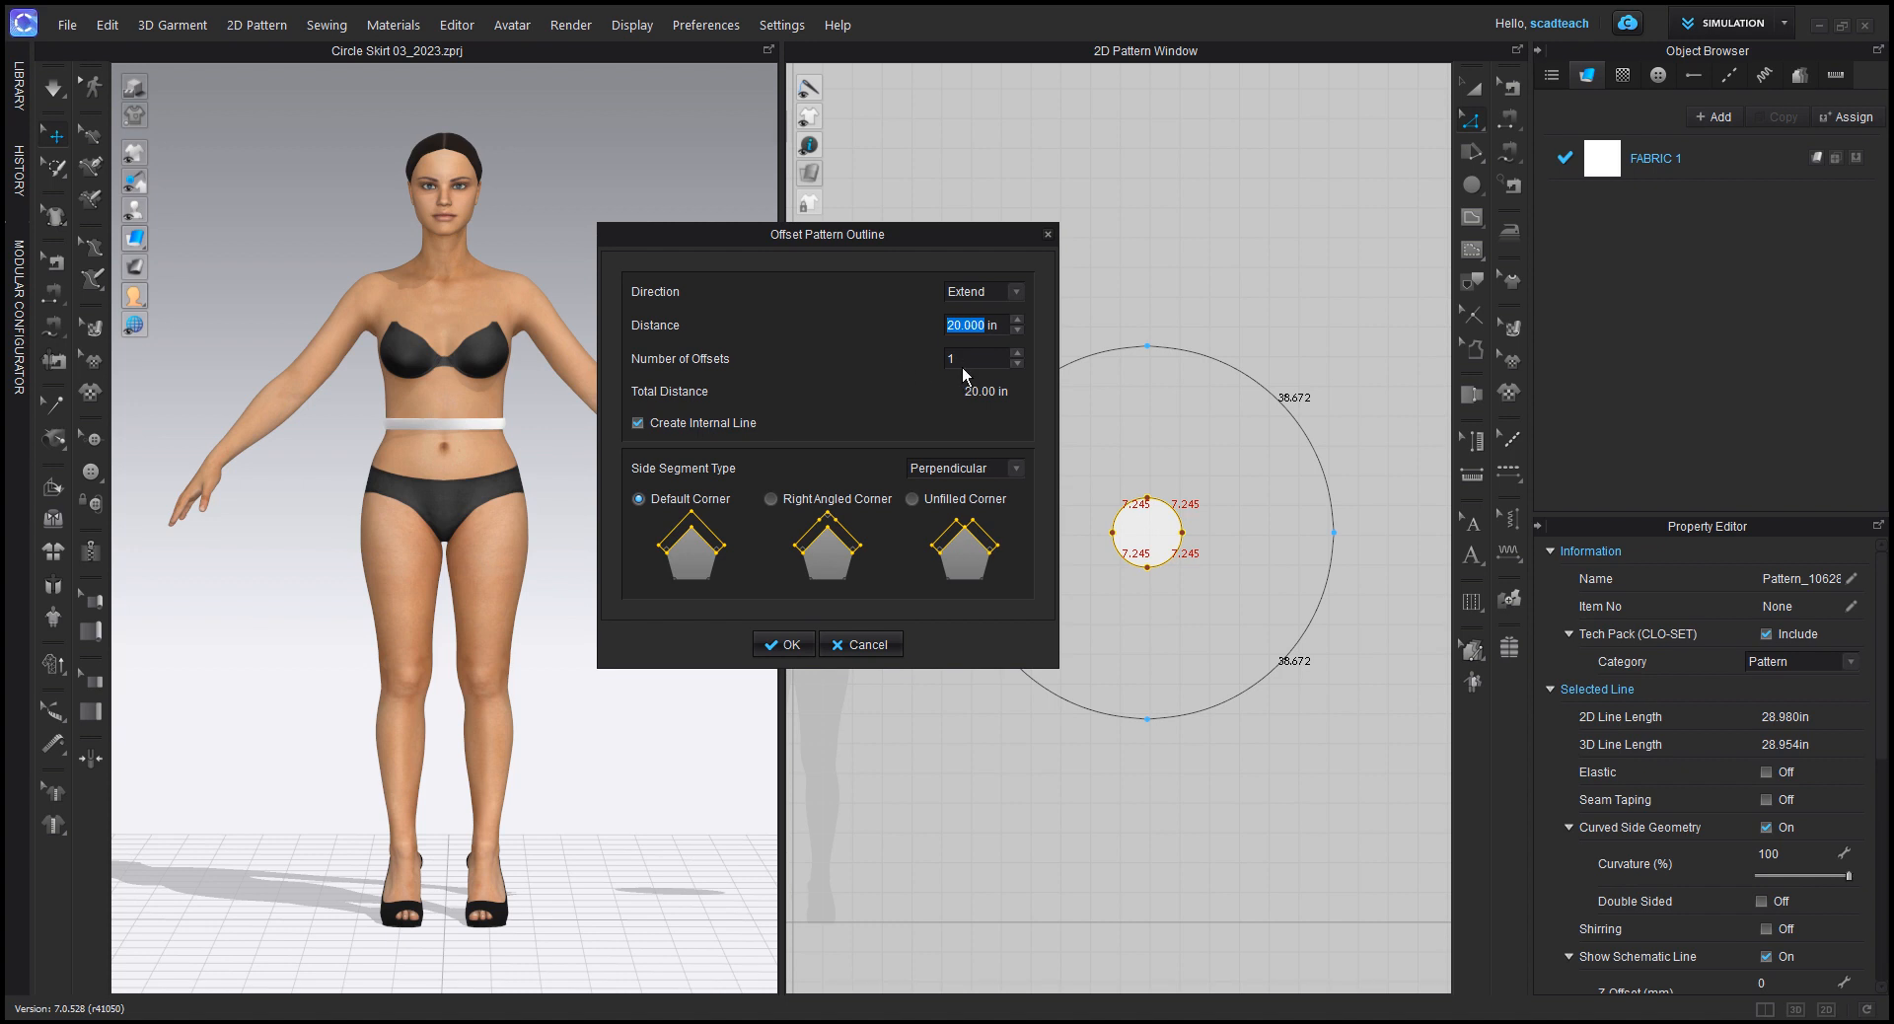
click(637, 423)
click(777, 645)
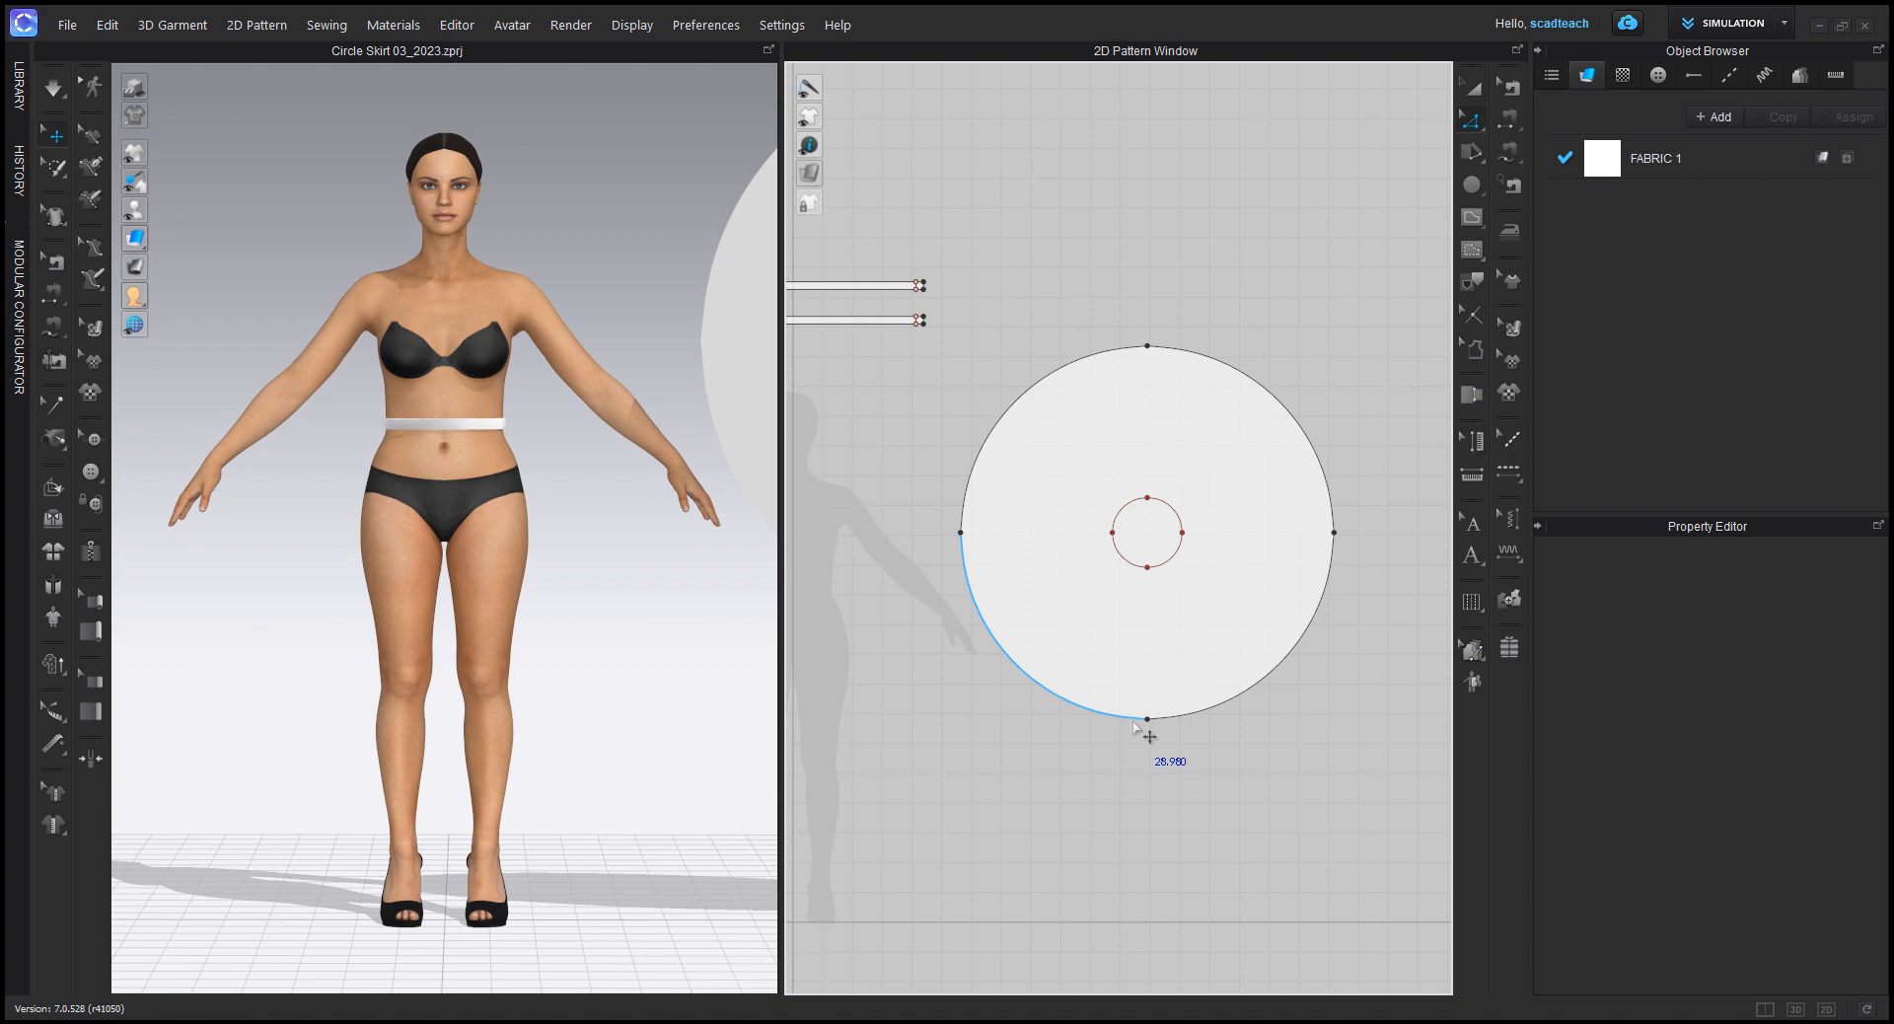
Step: Move the large skirt circle slightly higher beside the avatar in the 3D view
scroll(596, 294, down, 2)
scroll(610, 302, down, 3)
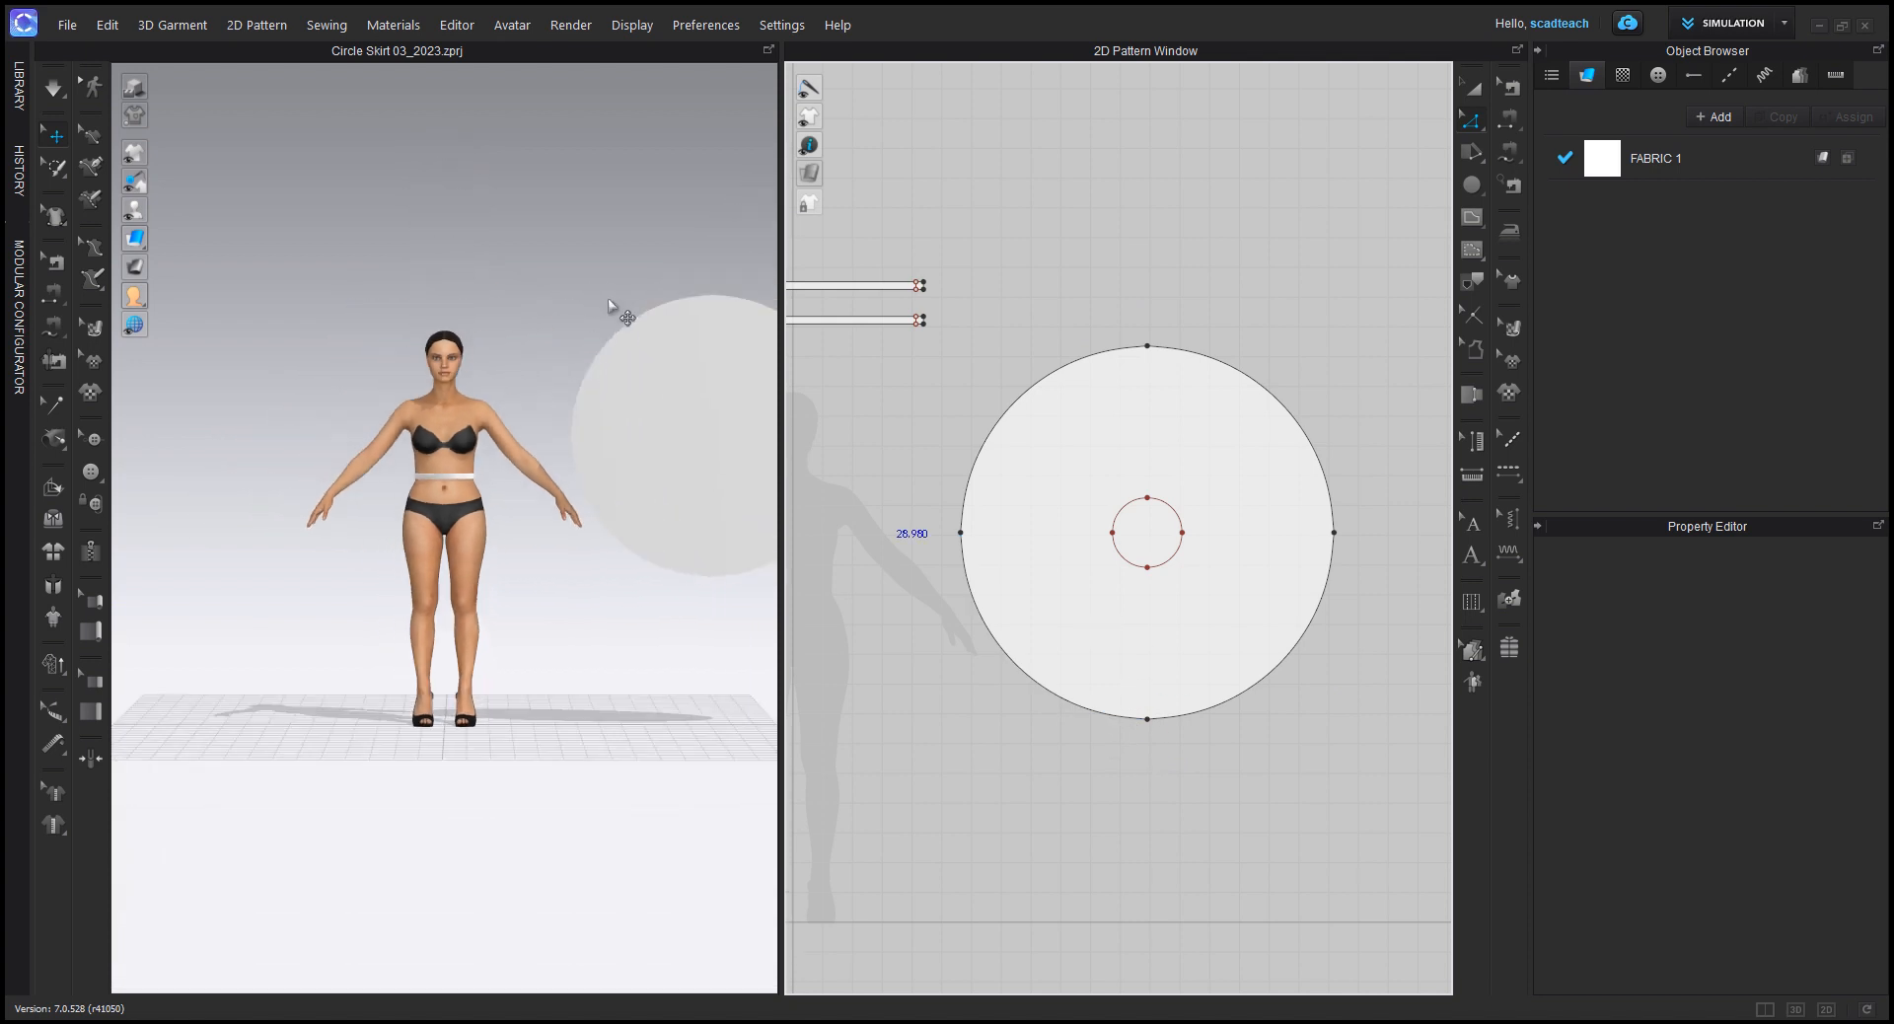
middle_drag(701, 316, 567, 301)
middle_drag(898, 343, 962, 340)
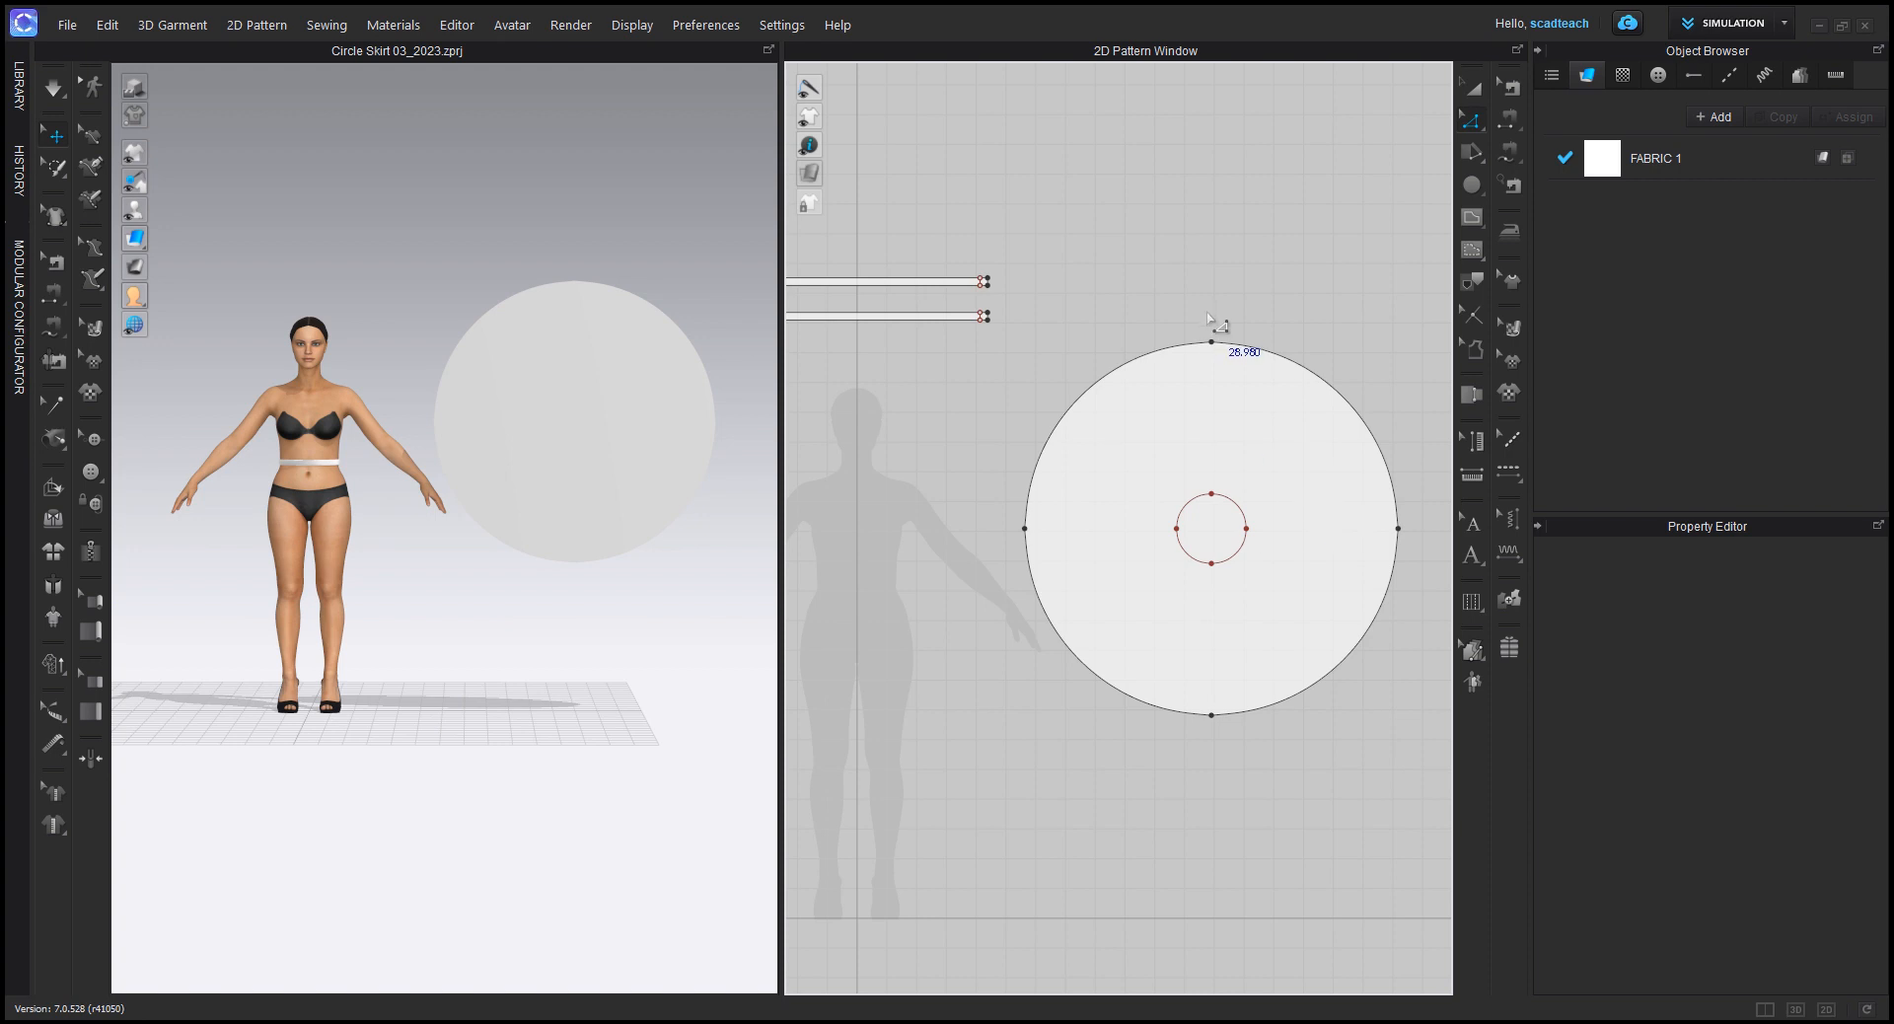
scroll(1246, 507, up, 3)
middle_drag(1269, 497, 1200, 483)
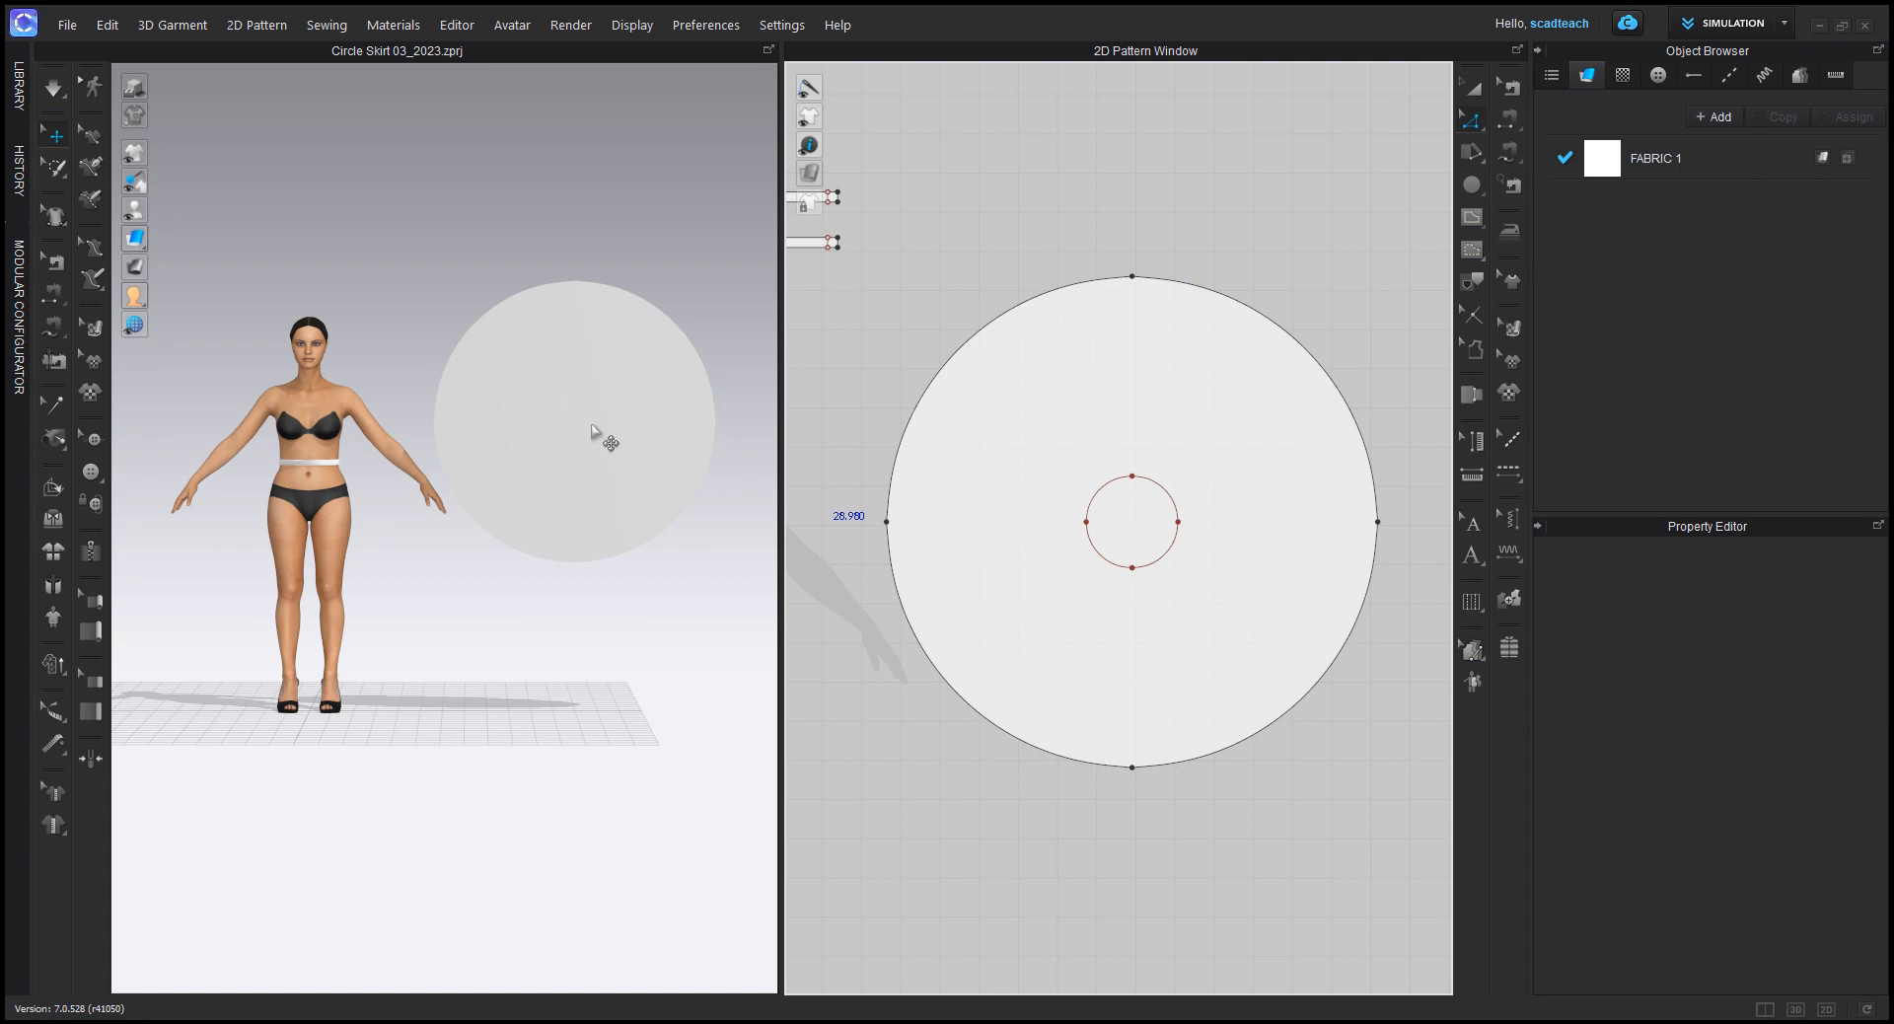
drag(602, 412, 590, 331)
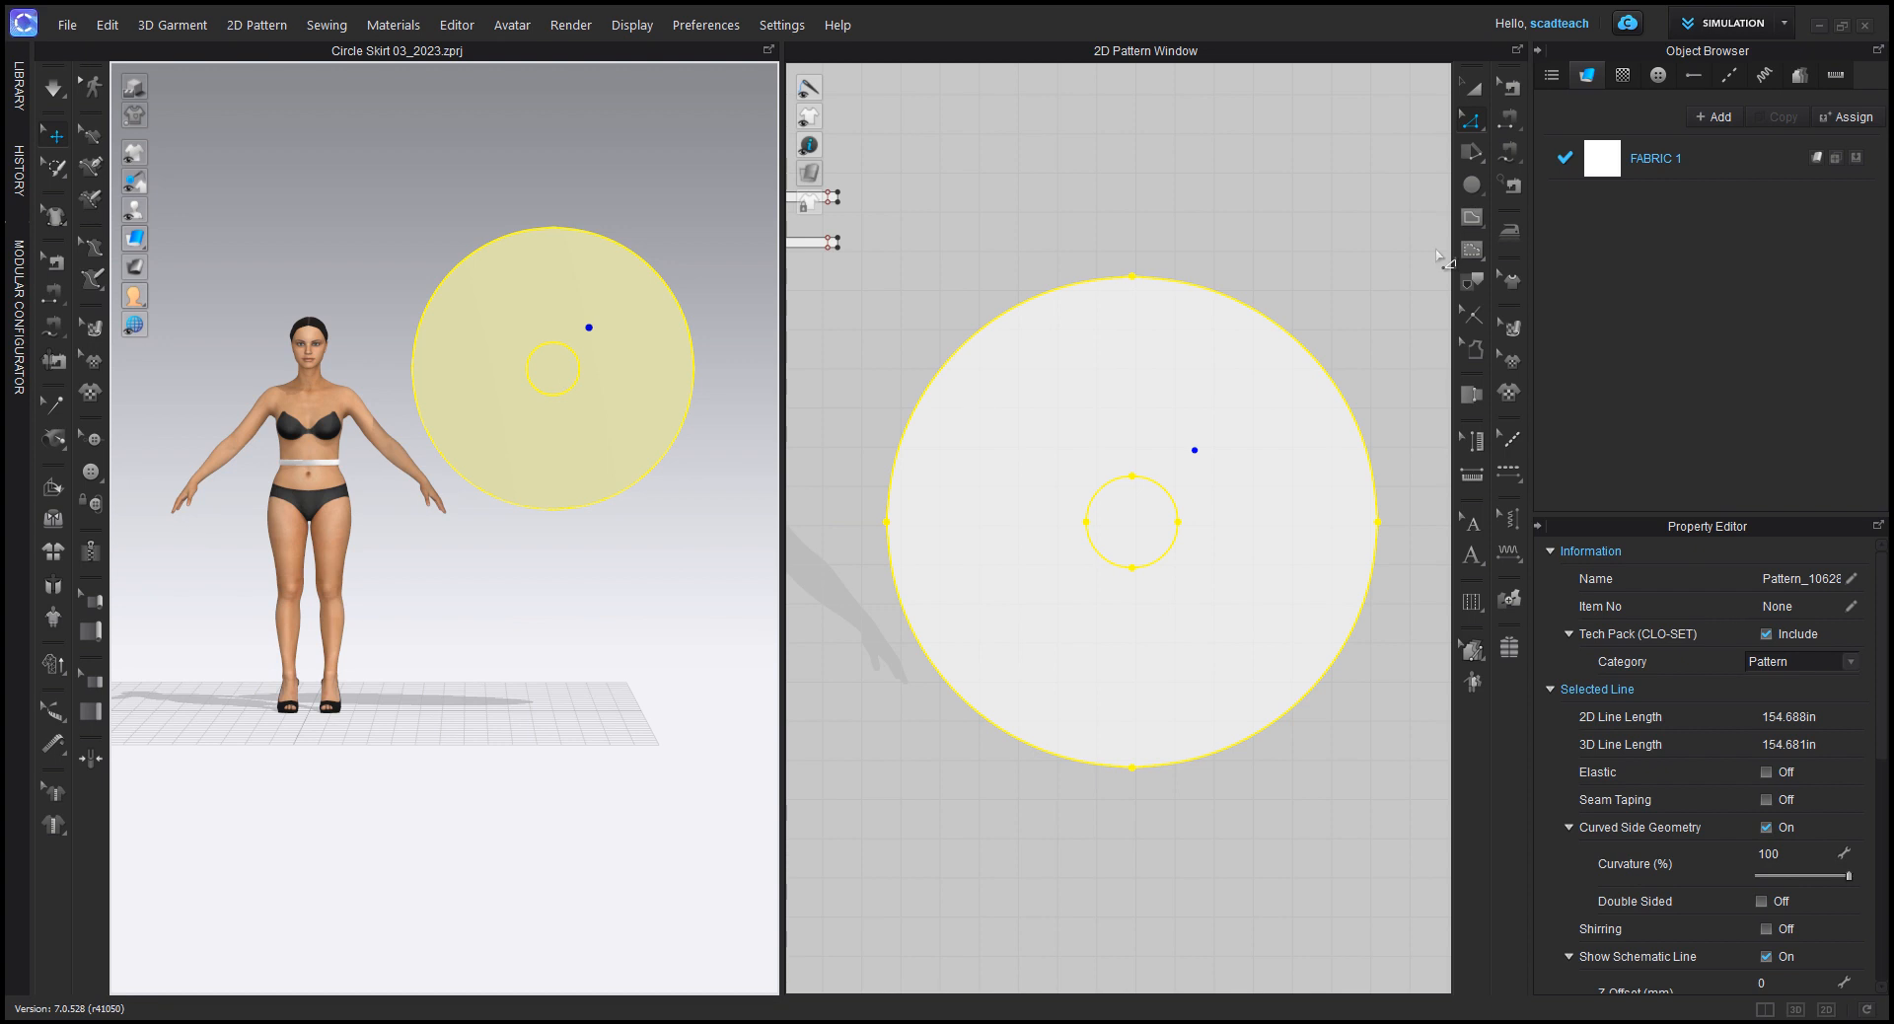
Step: Convert the inner circle of the skirt pattern to a hole for the waist opening
click(1471, 89)
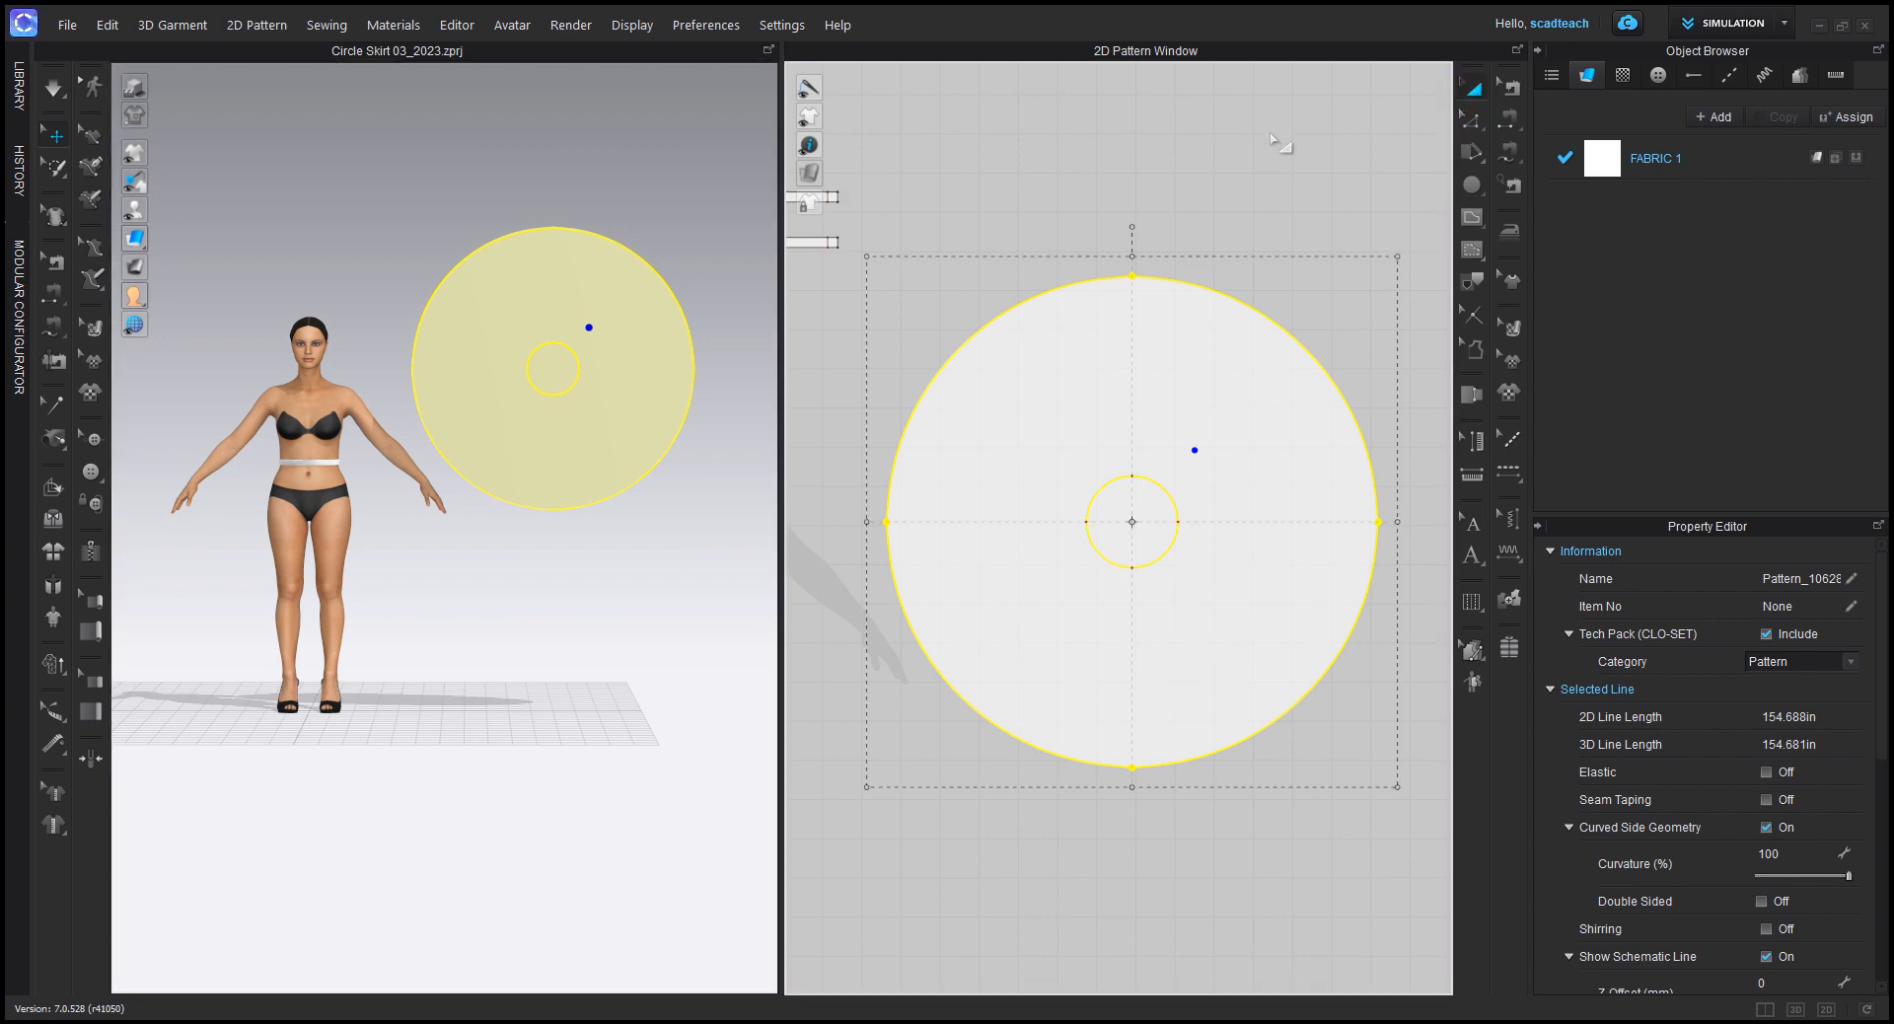
click(1306, 160)
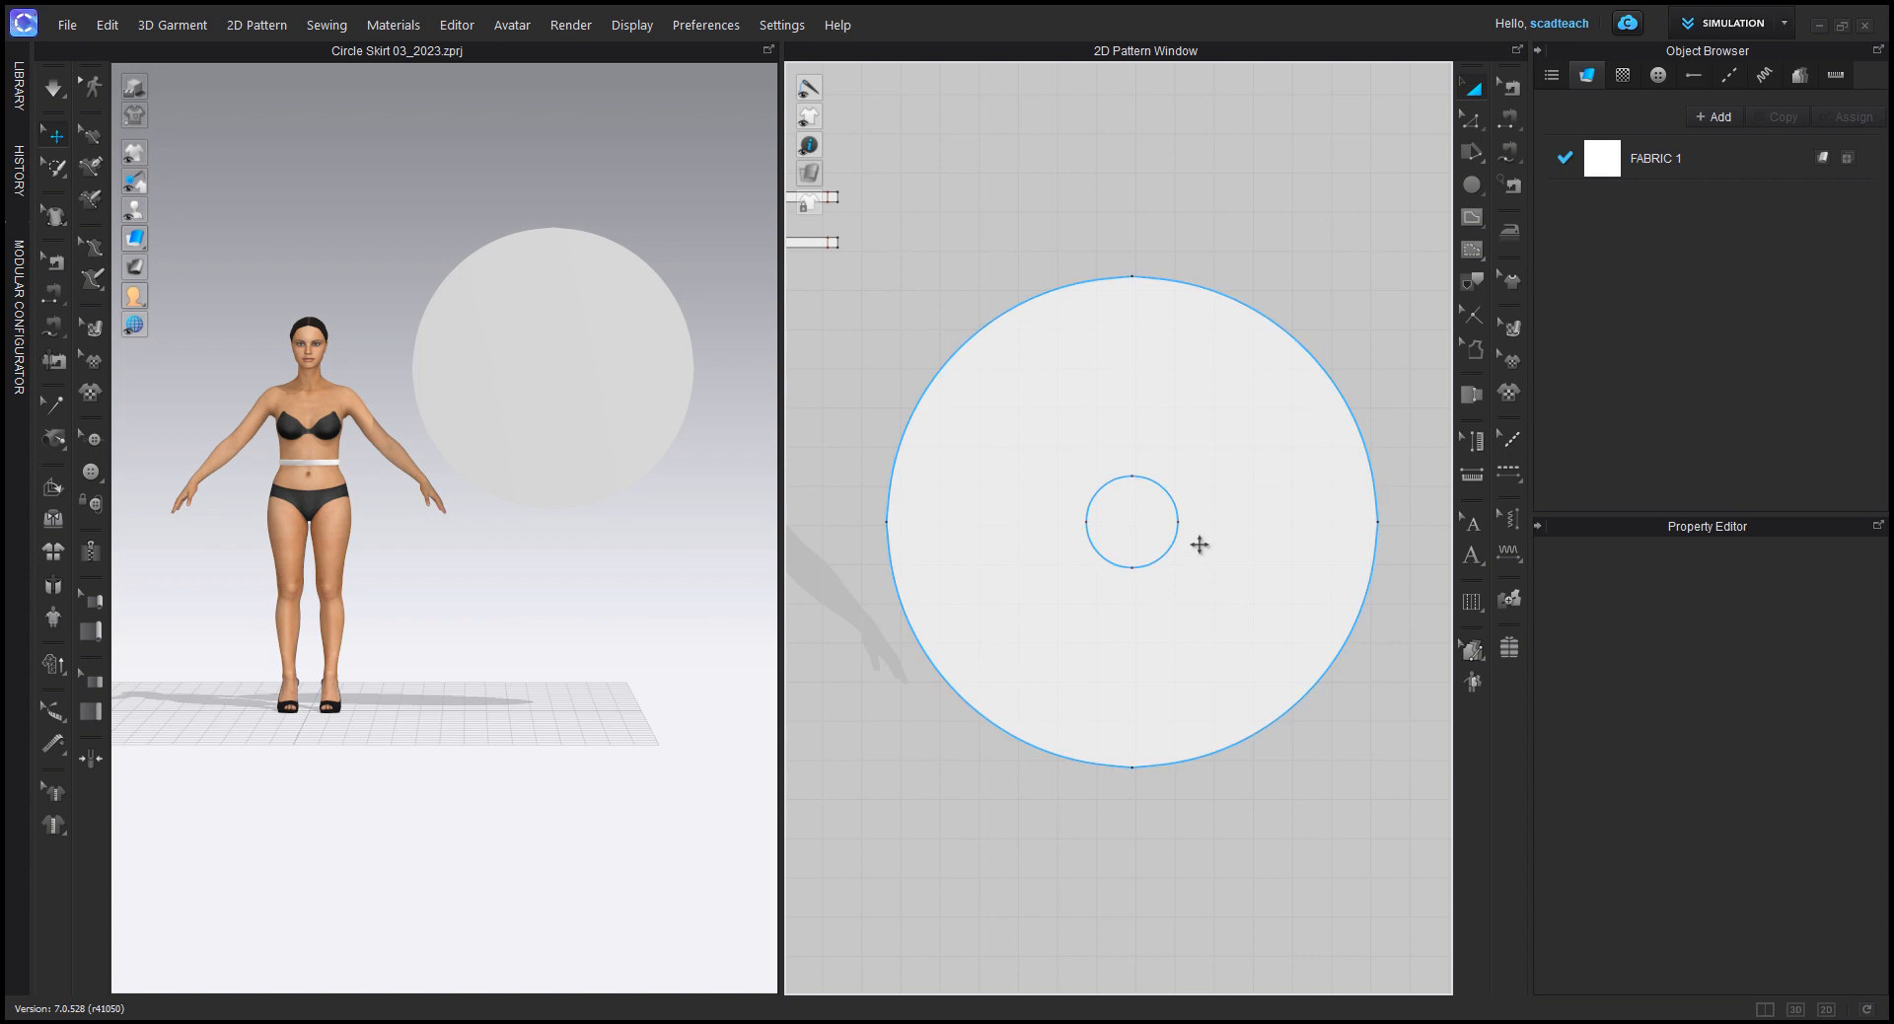
click(1166, 499)
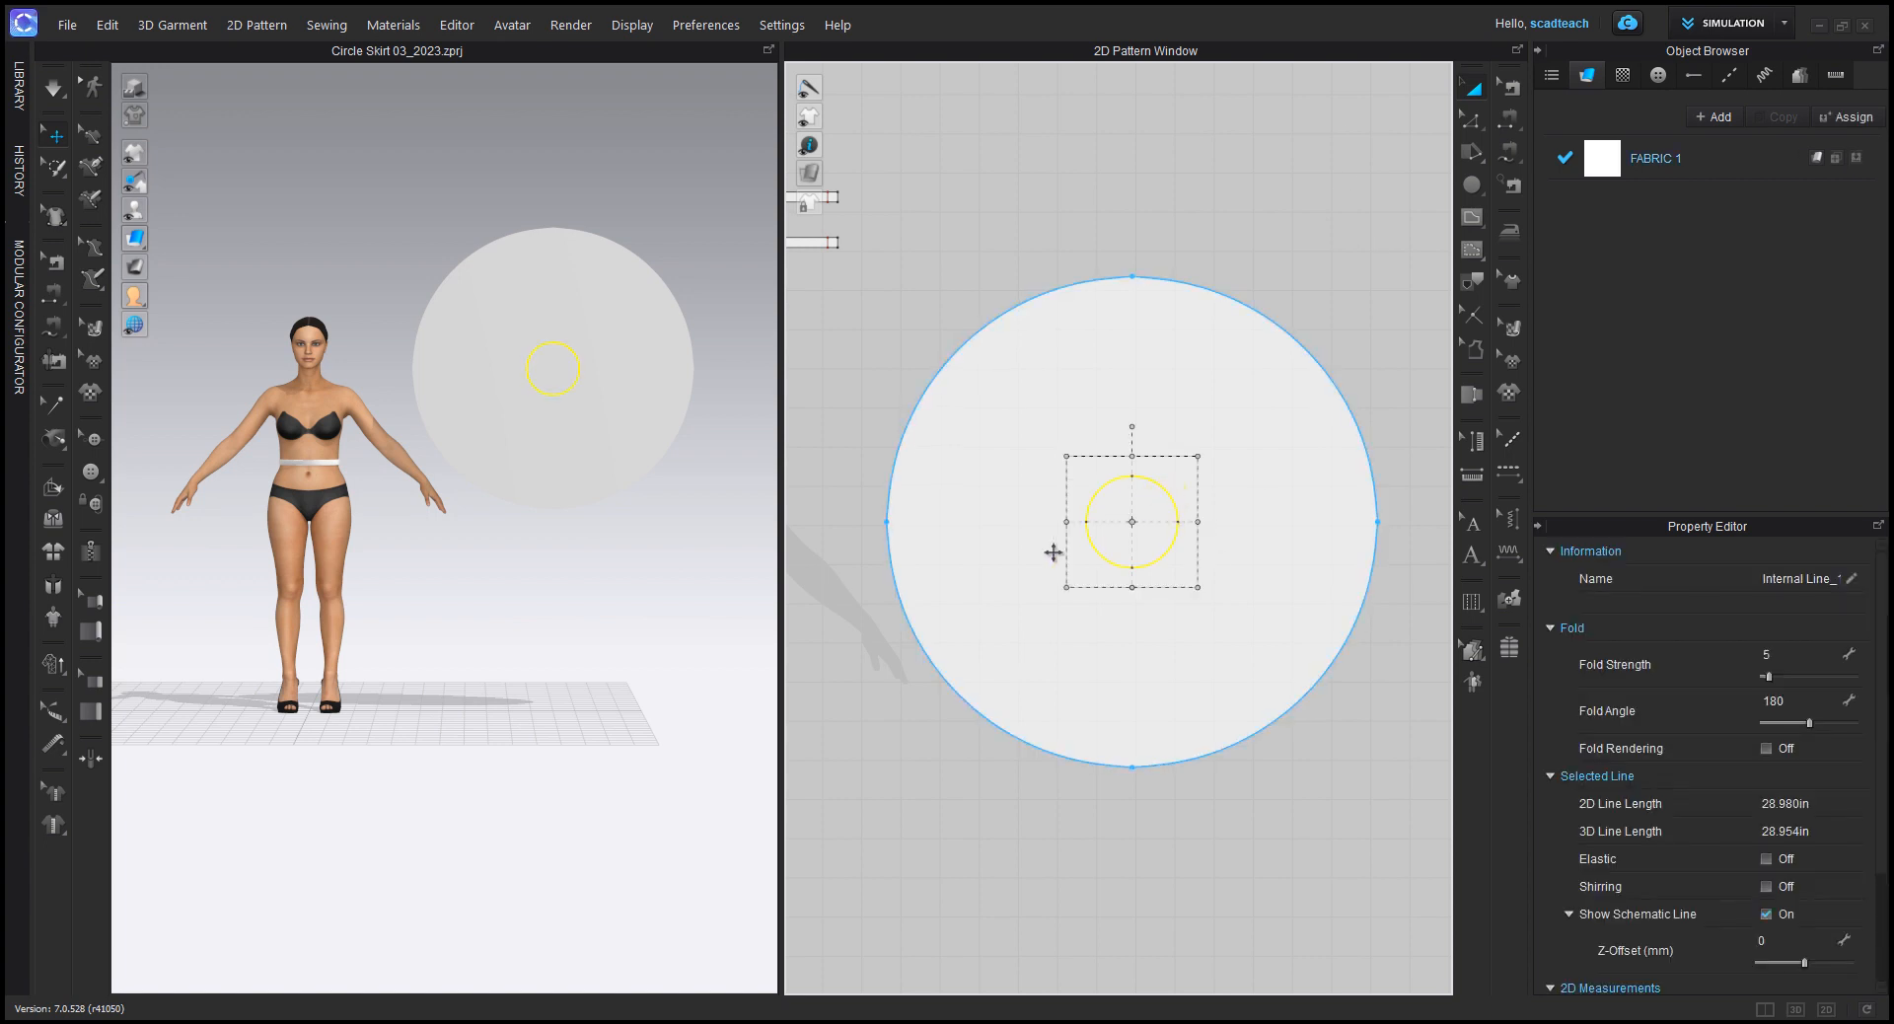
right_click(1165, 493)
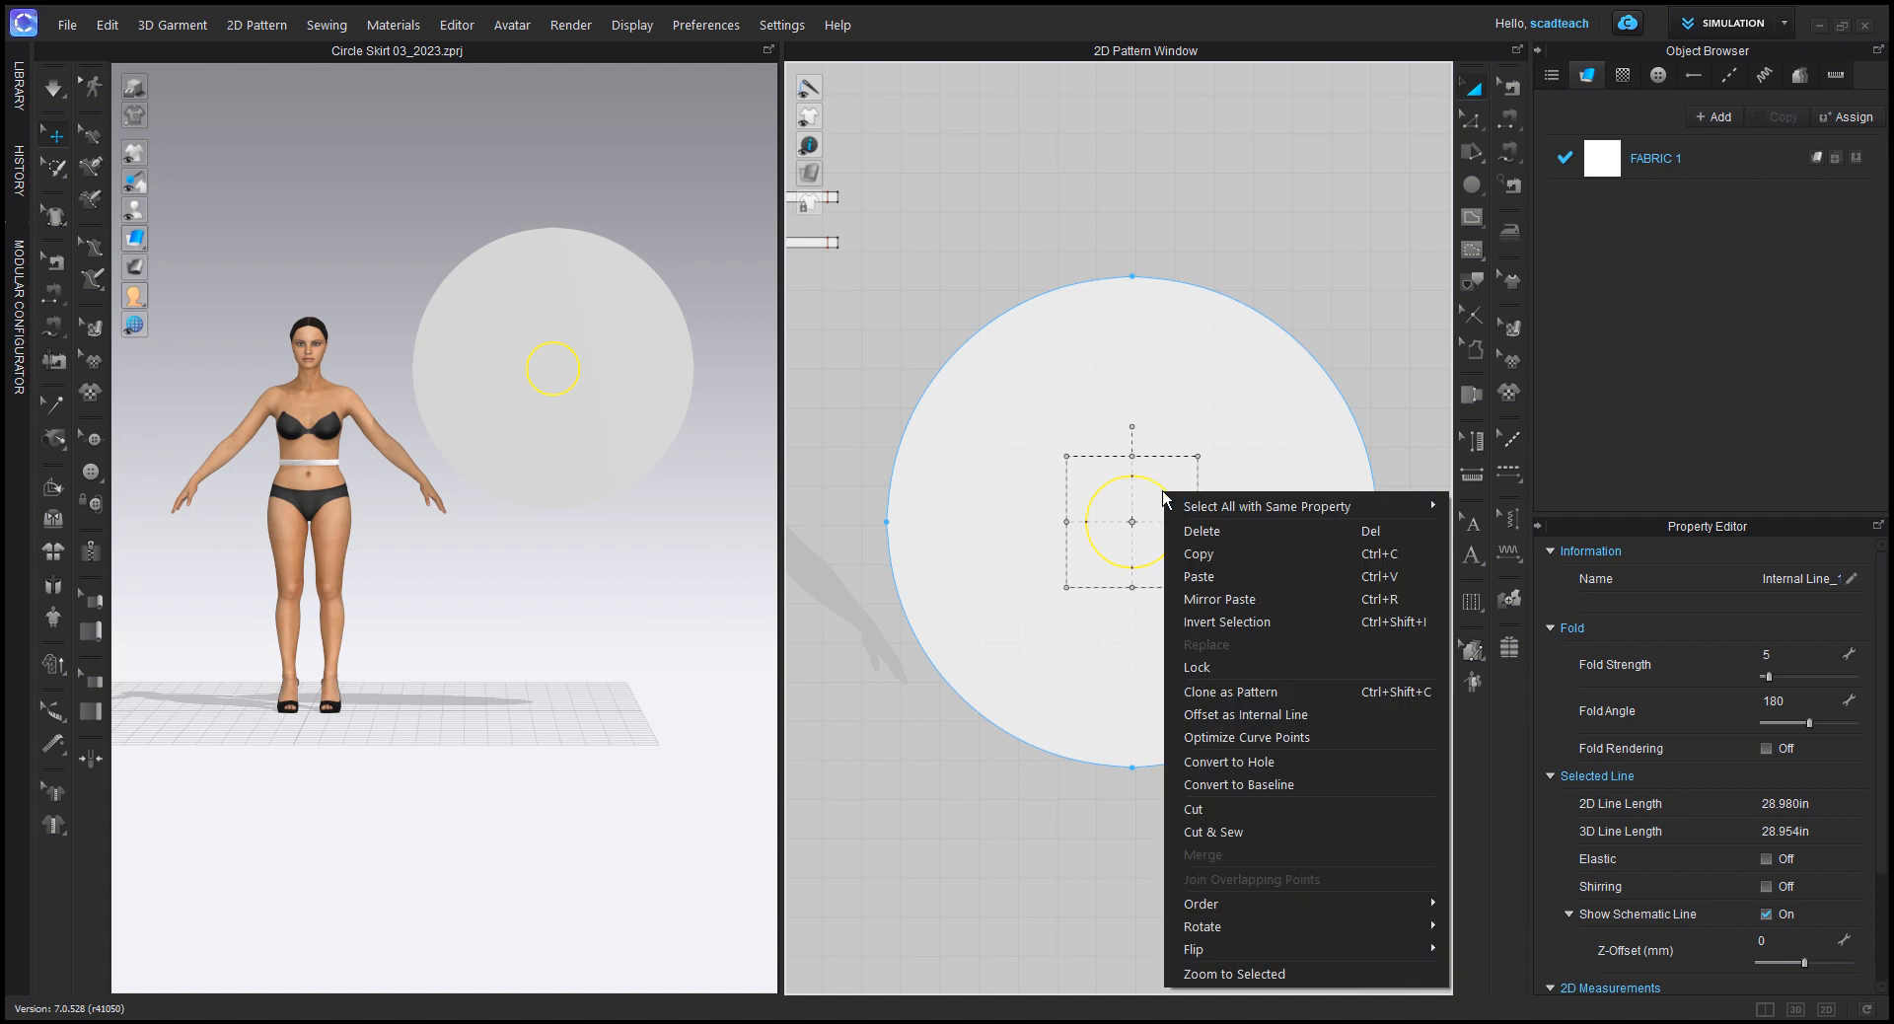
click(1262, 763)
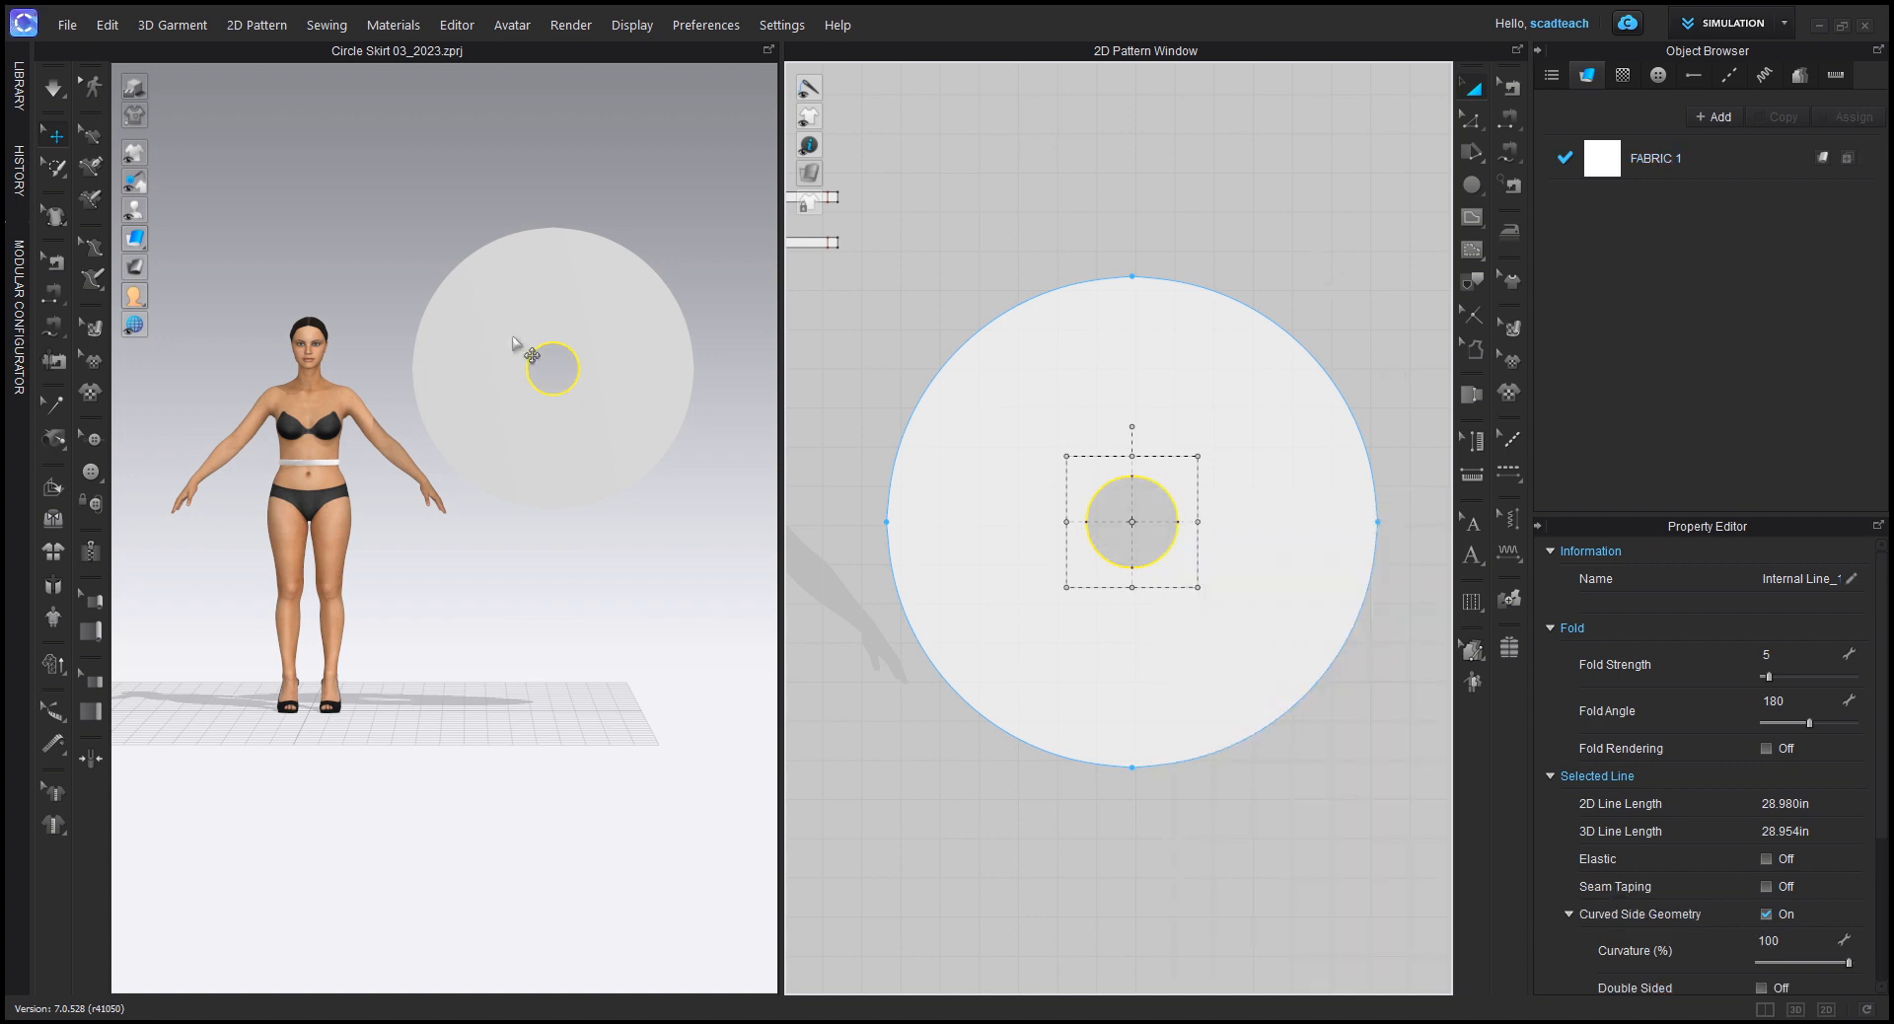
click(1198, 210)
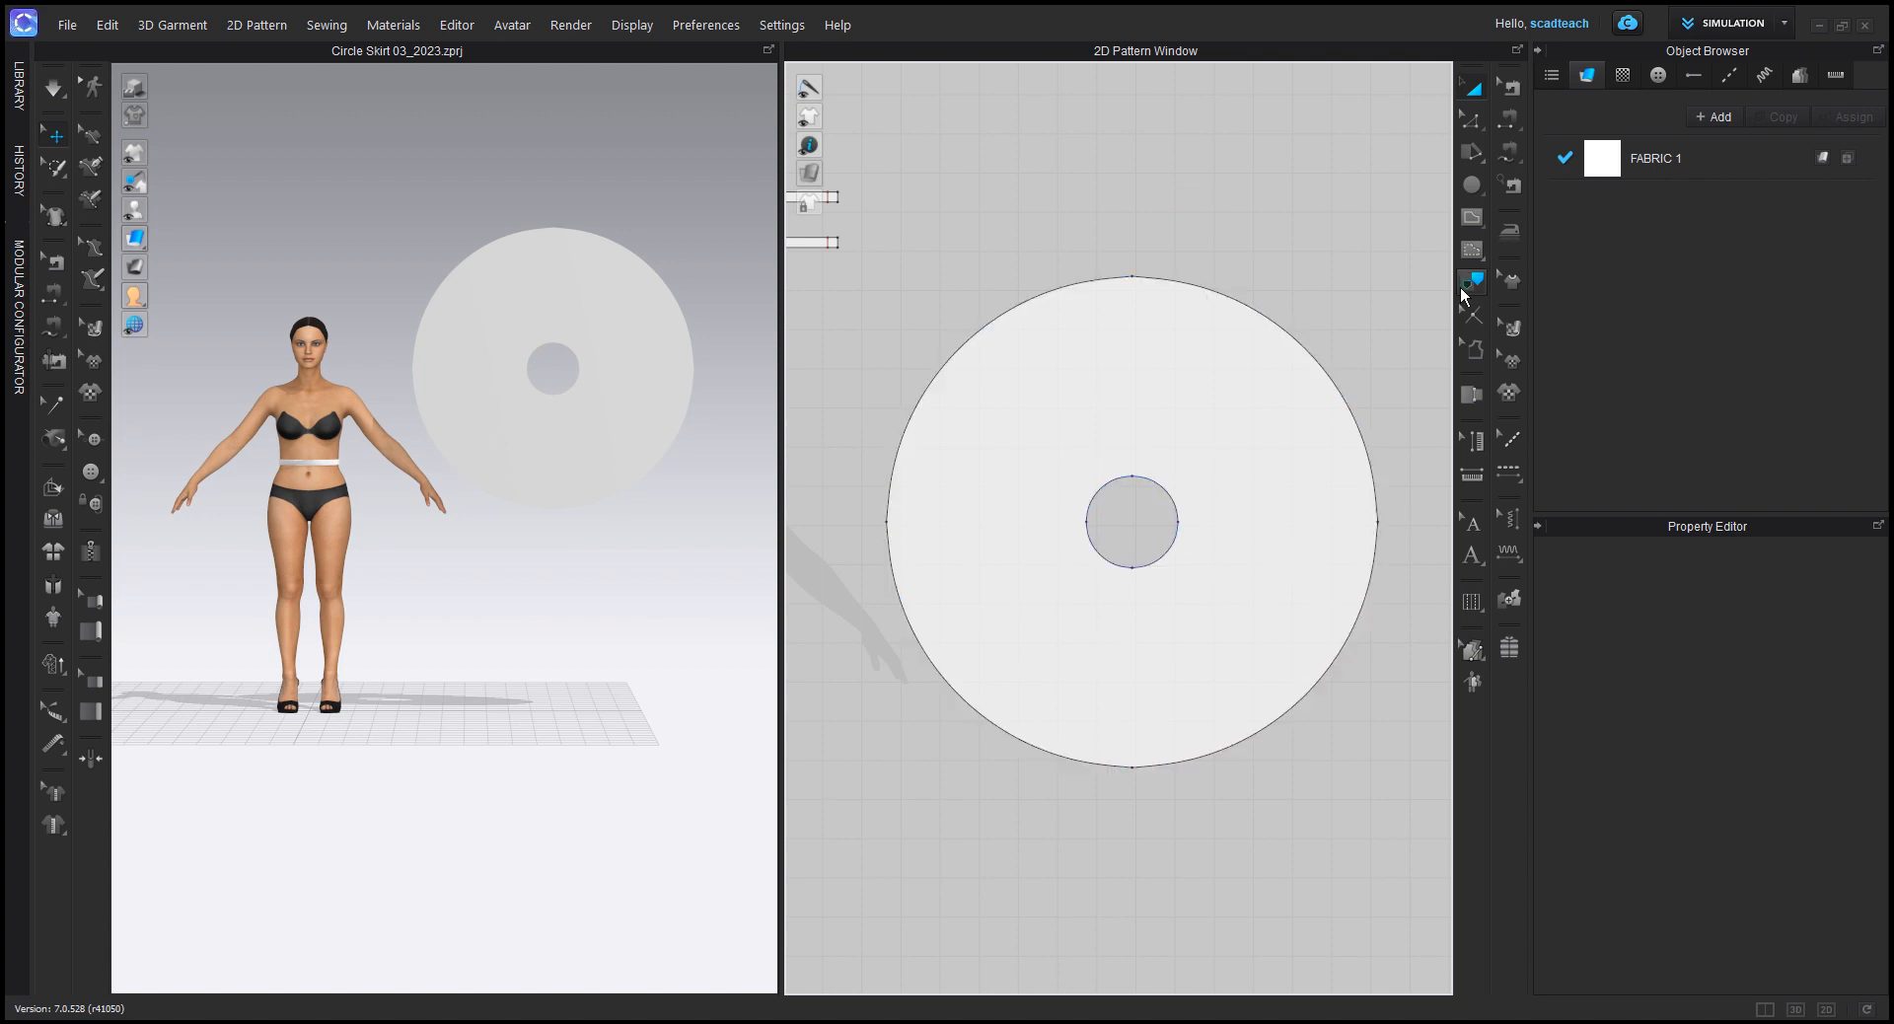
Step: Draw a straight internal line from the waist hole's upper point to the hem's upper point and cut the skirt pattern along it
click(1472, 220)
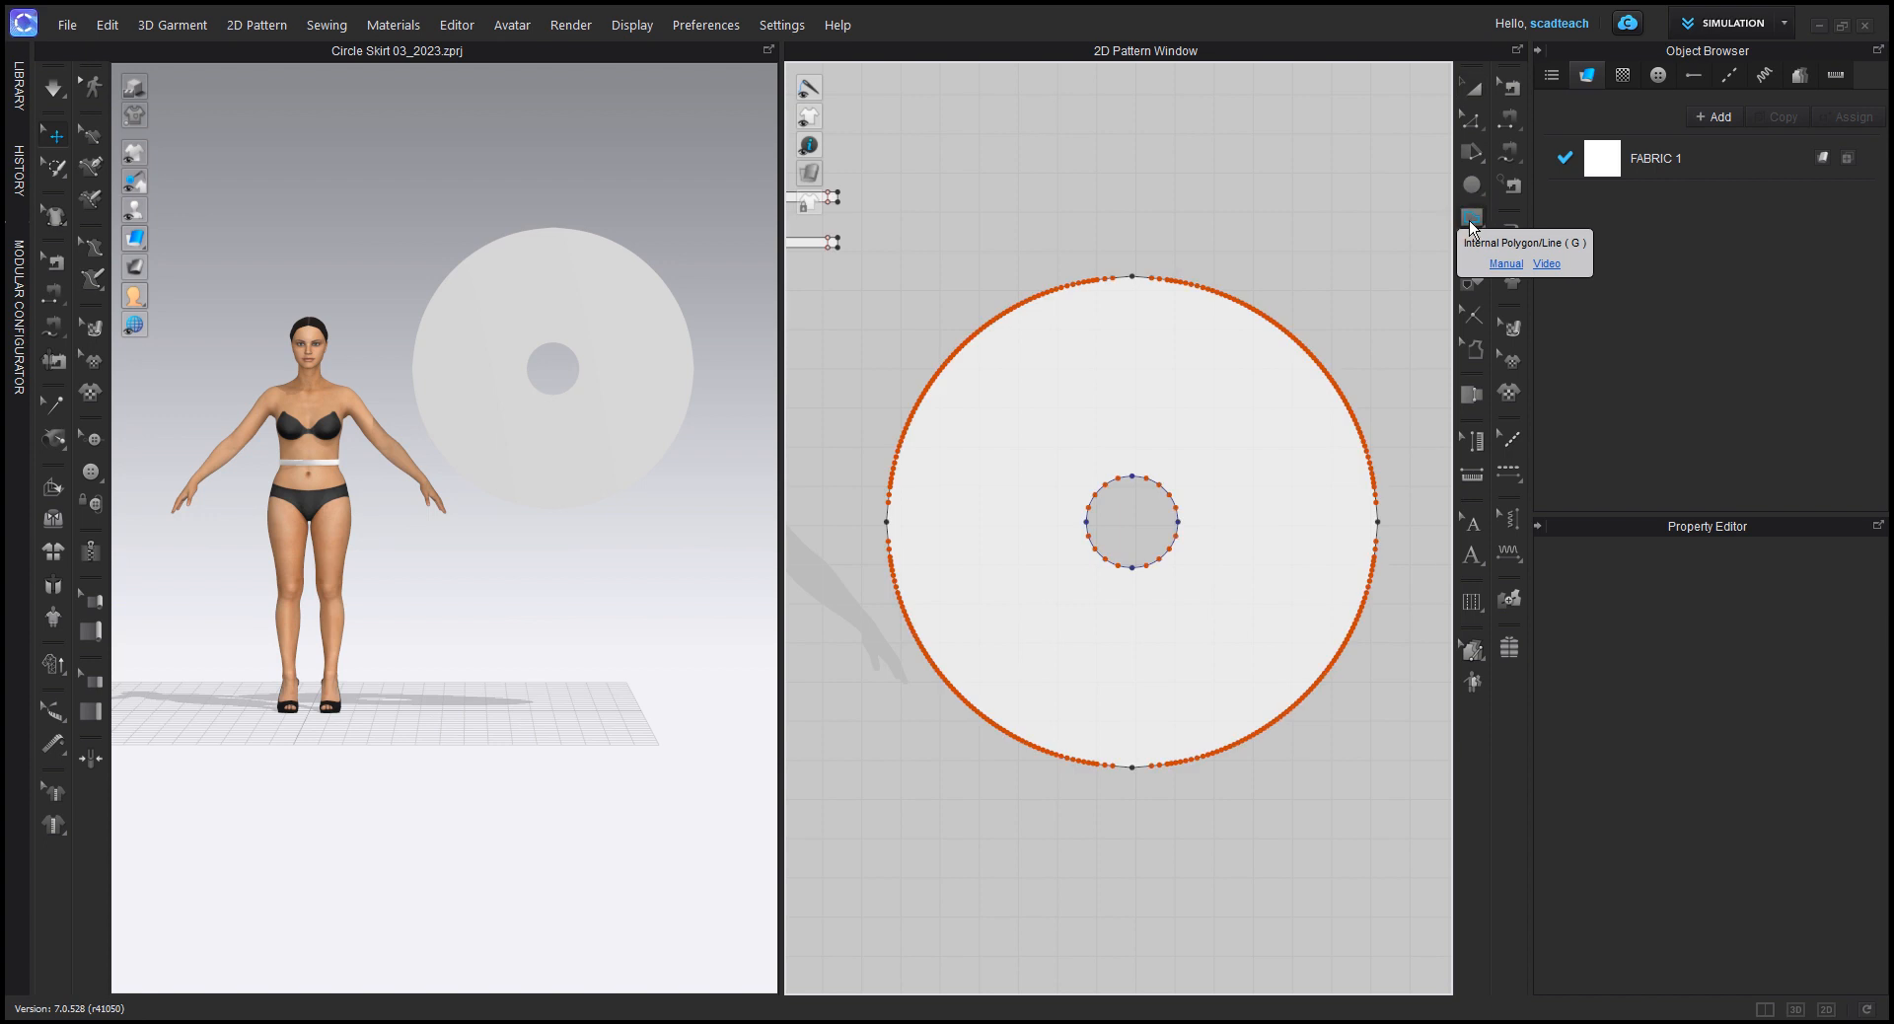
click(1132, 476)
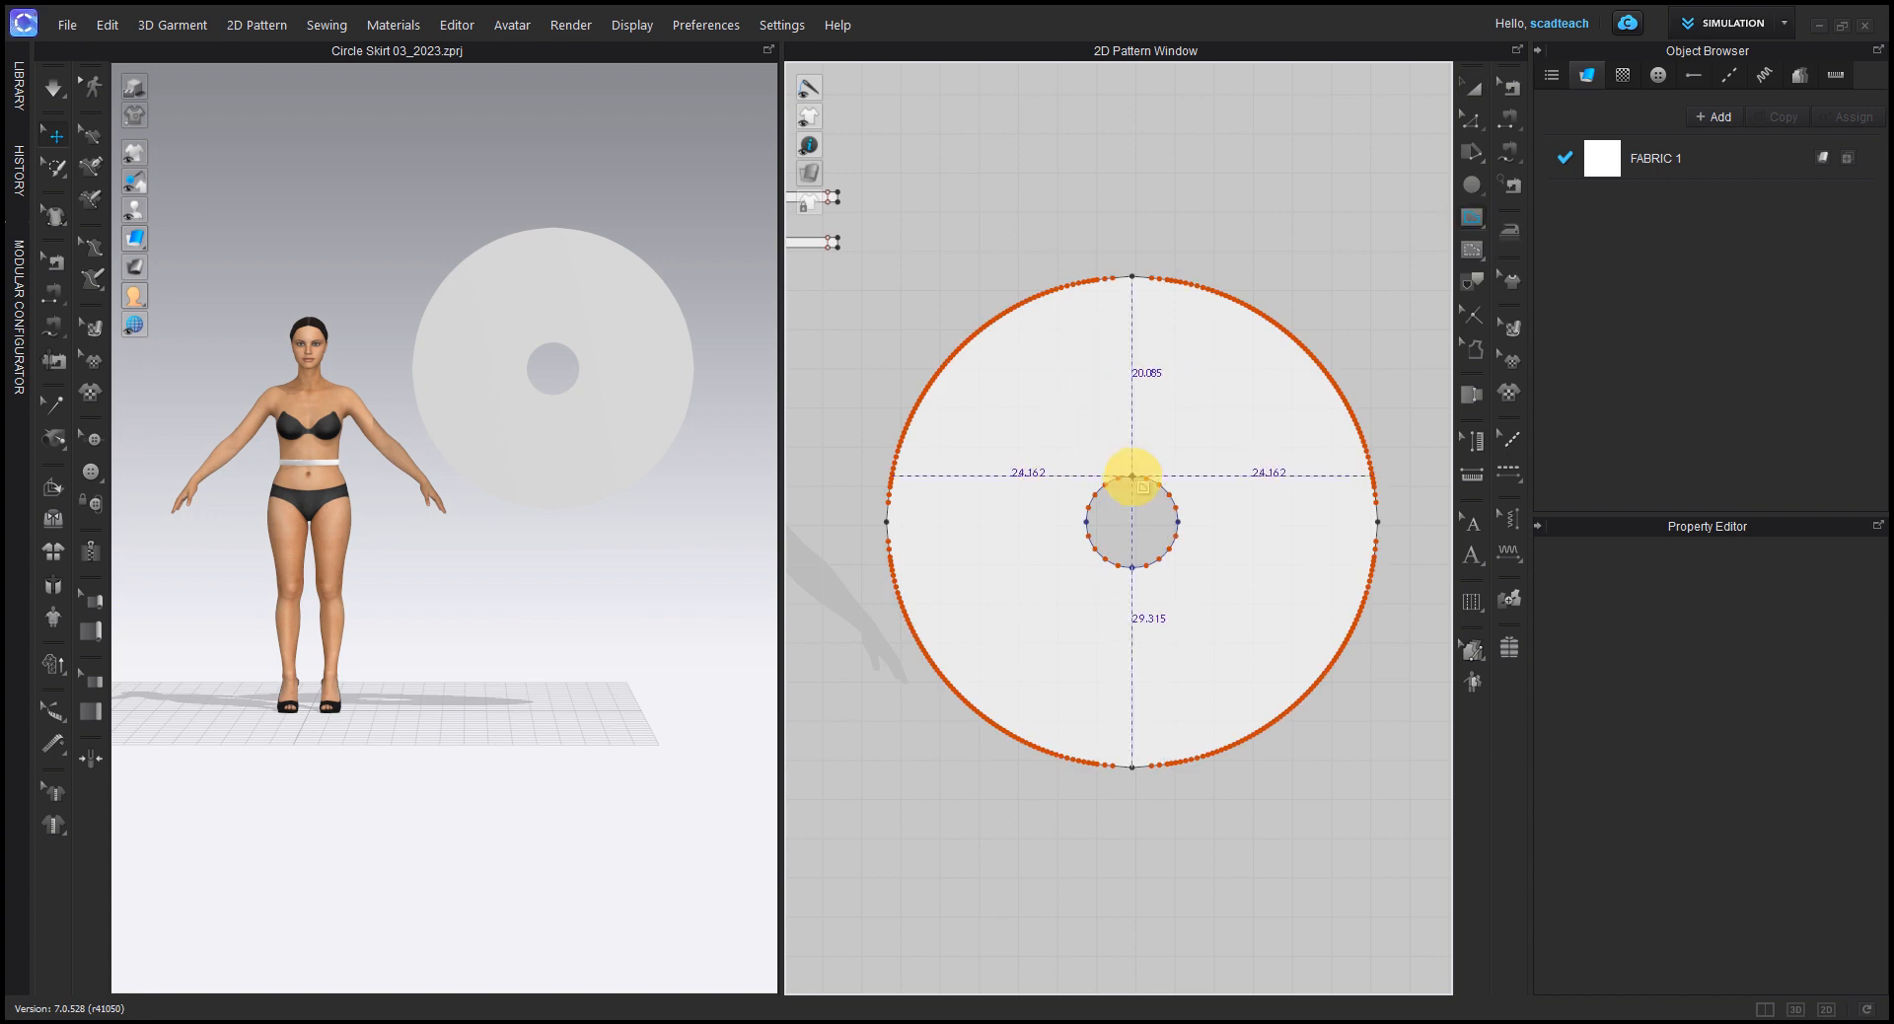
click(1131, 277)
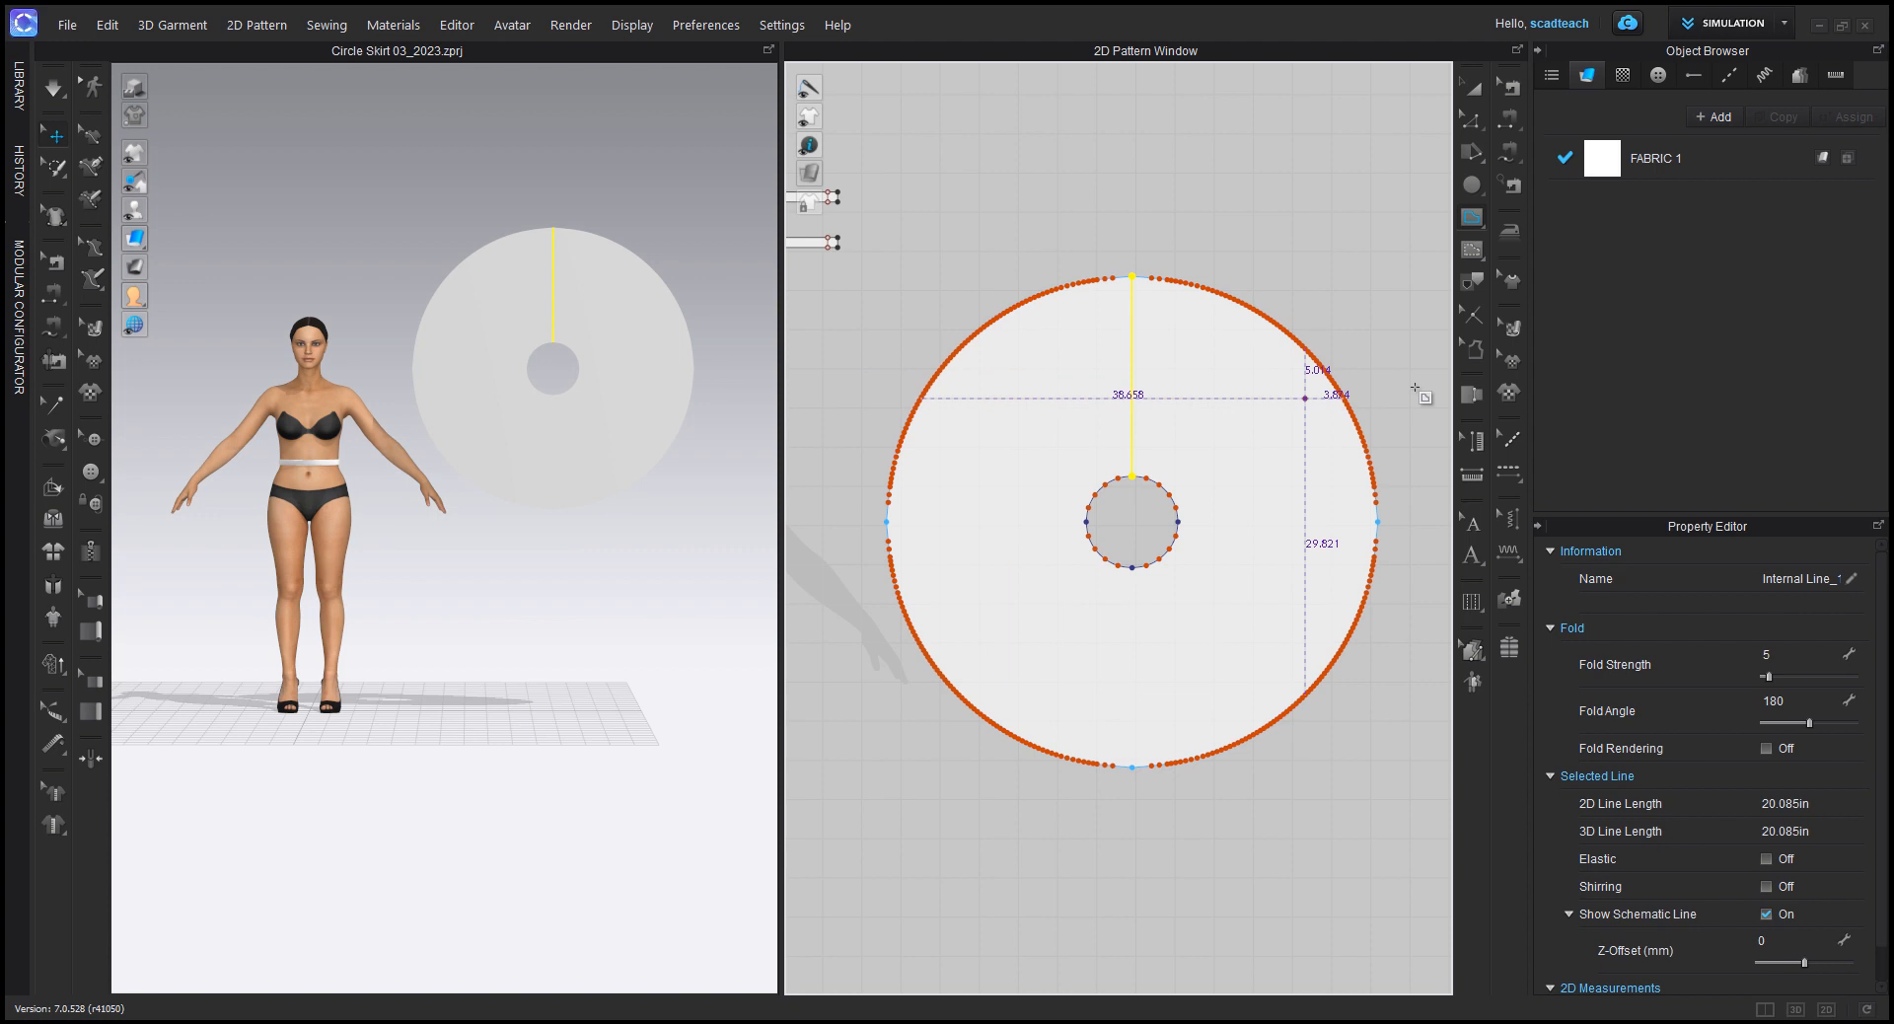
click(1471, 121)
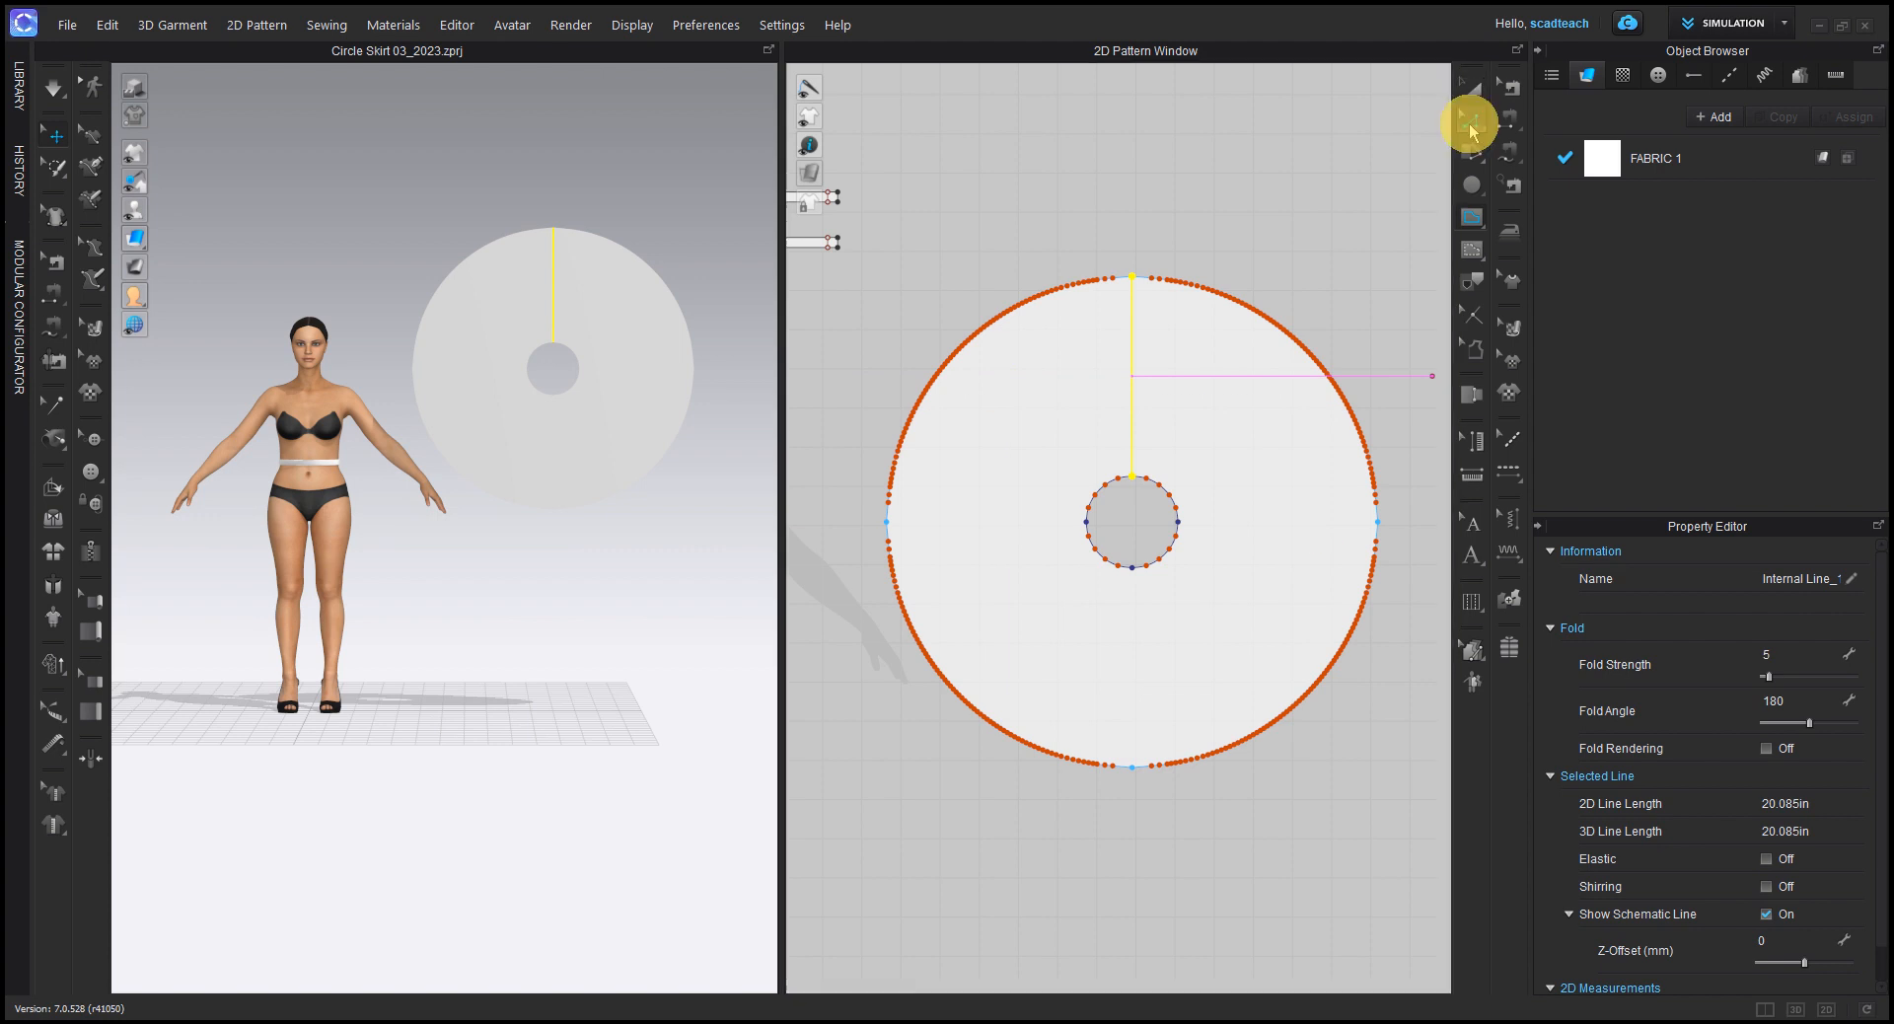
right_click(1131, 373)
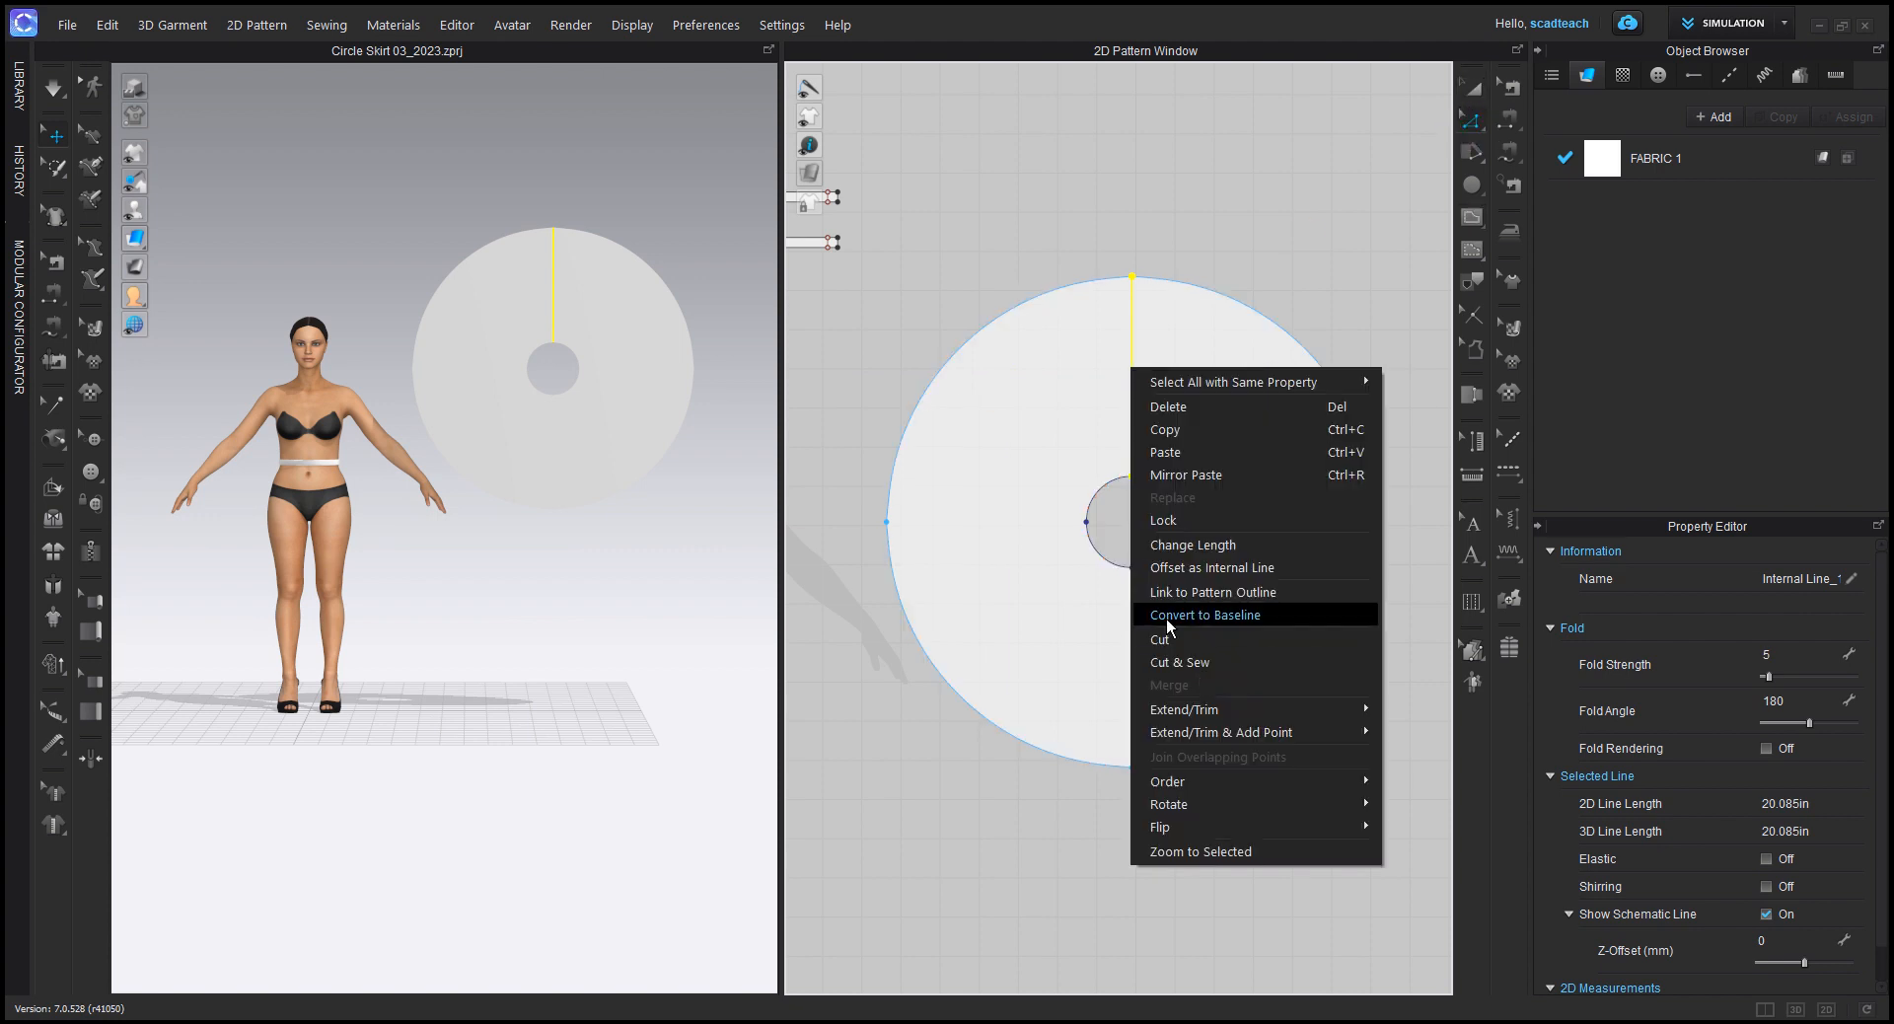
click(1156, 621)
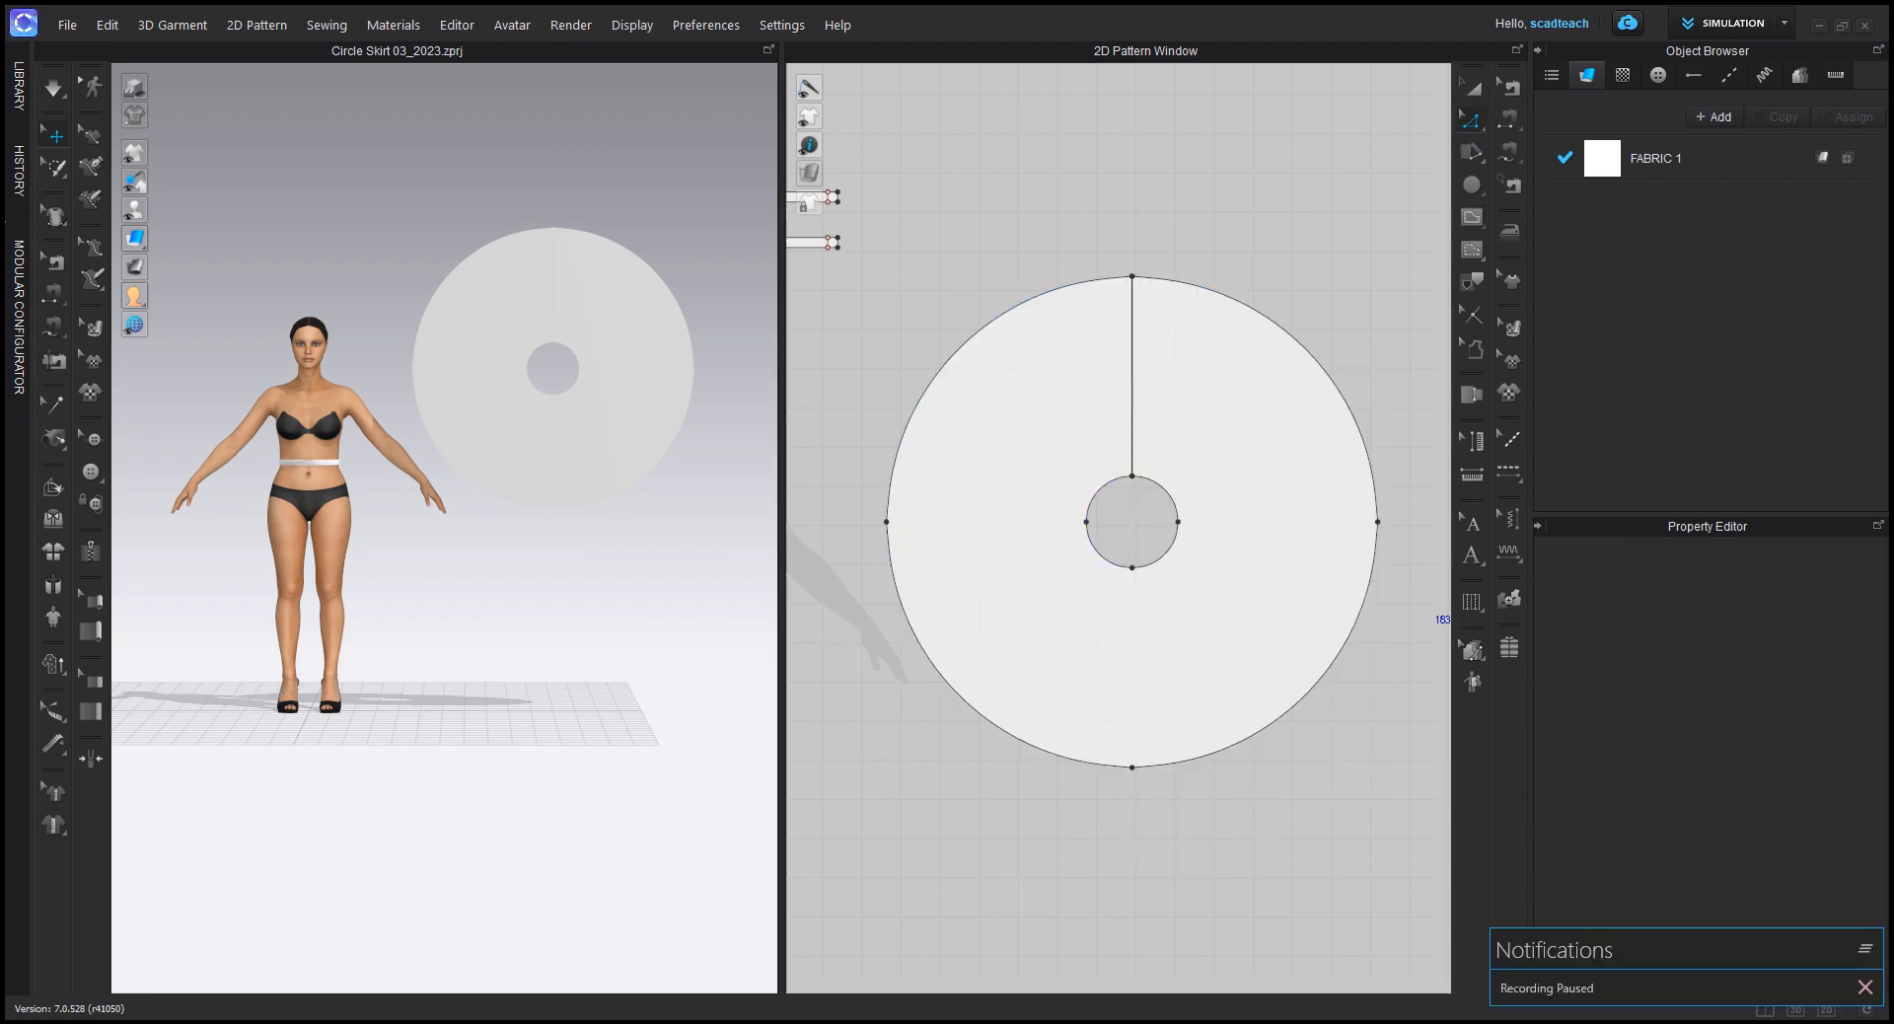
Step: Examine the cut edge between the waist hole and the hem in both the 2D pattern and the 3D garment views
scroll(1141, 338, up, 3)
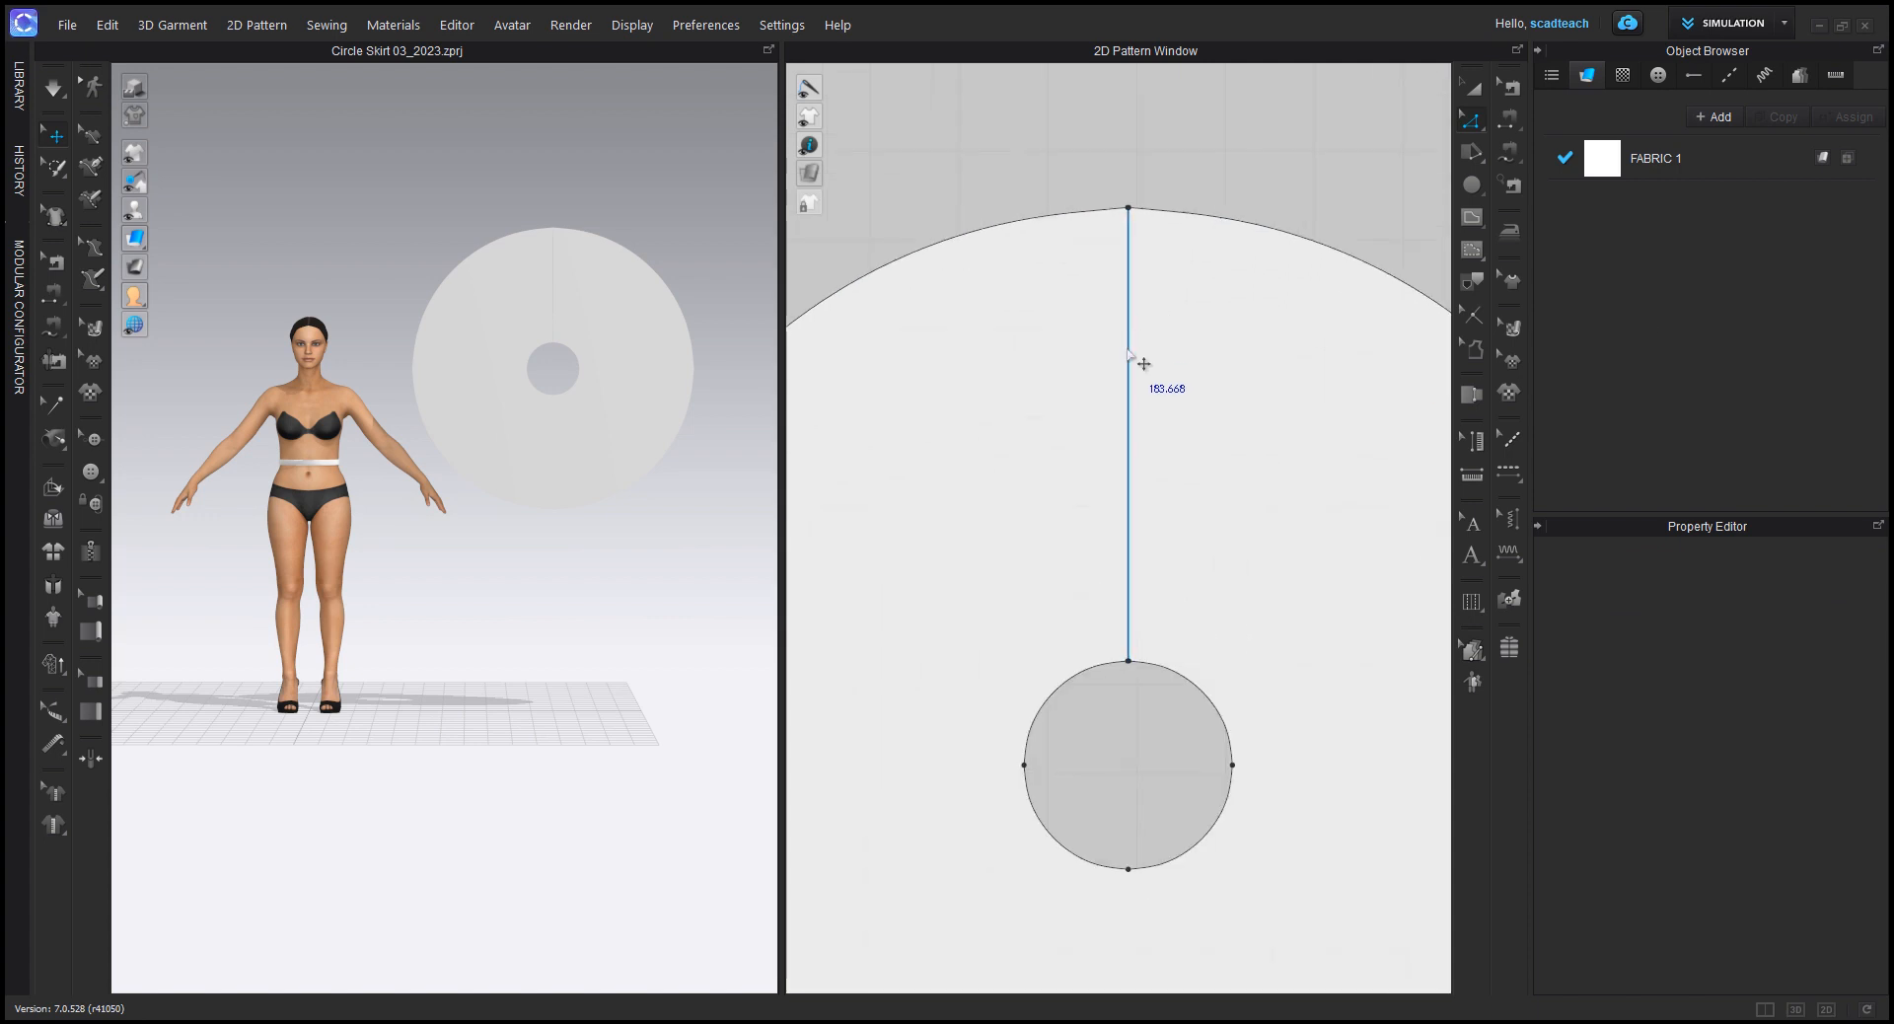
scroll(542, 262, up, 6)
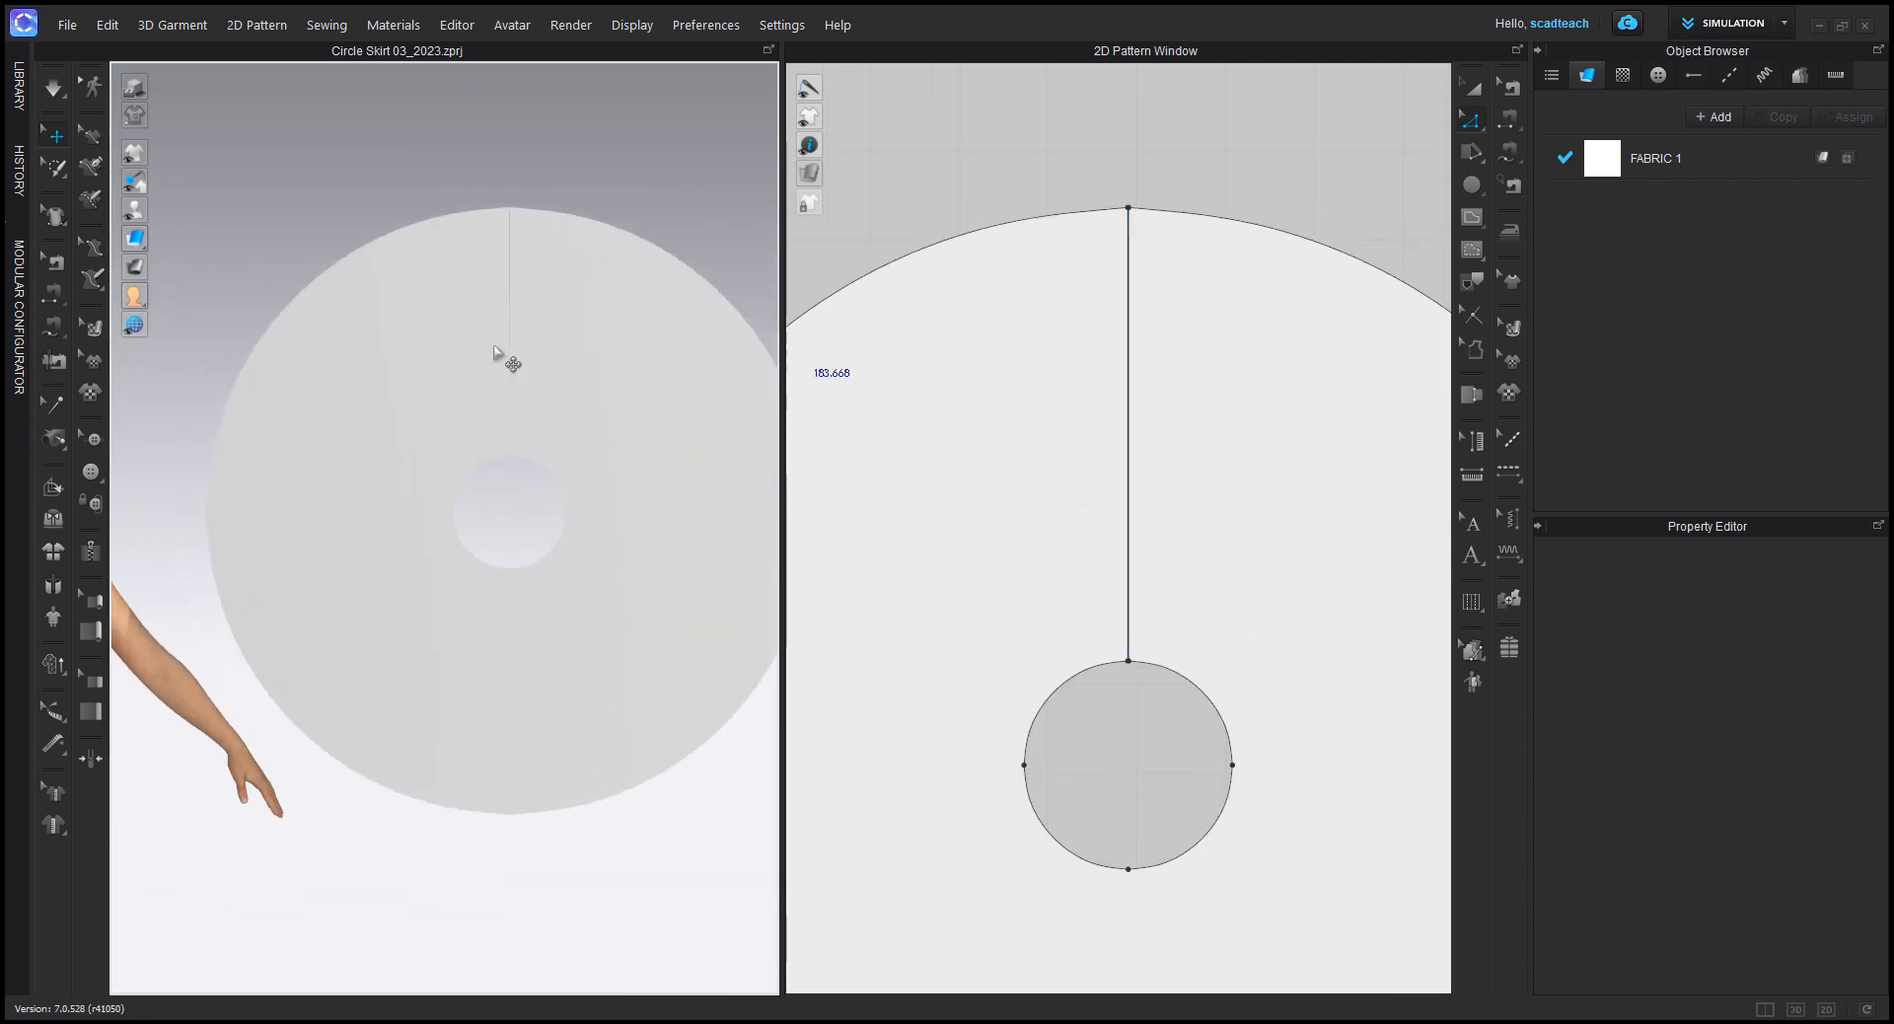
middle_drag(574, 264, 499, 380)
scroll(498, 377, up, 5)
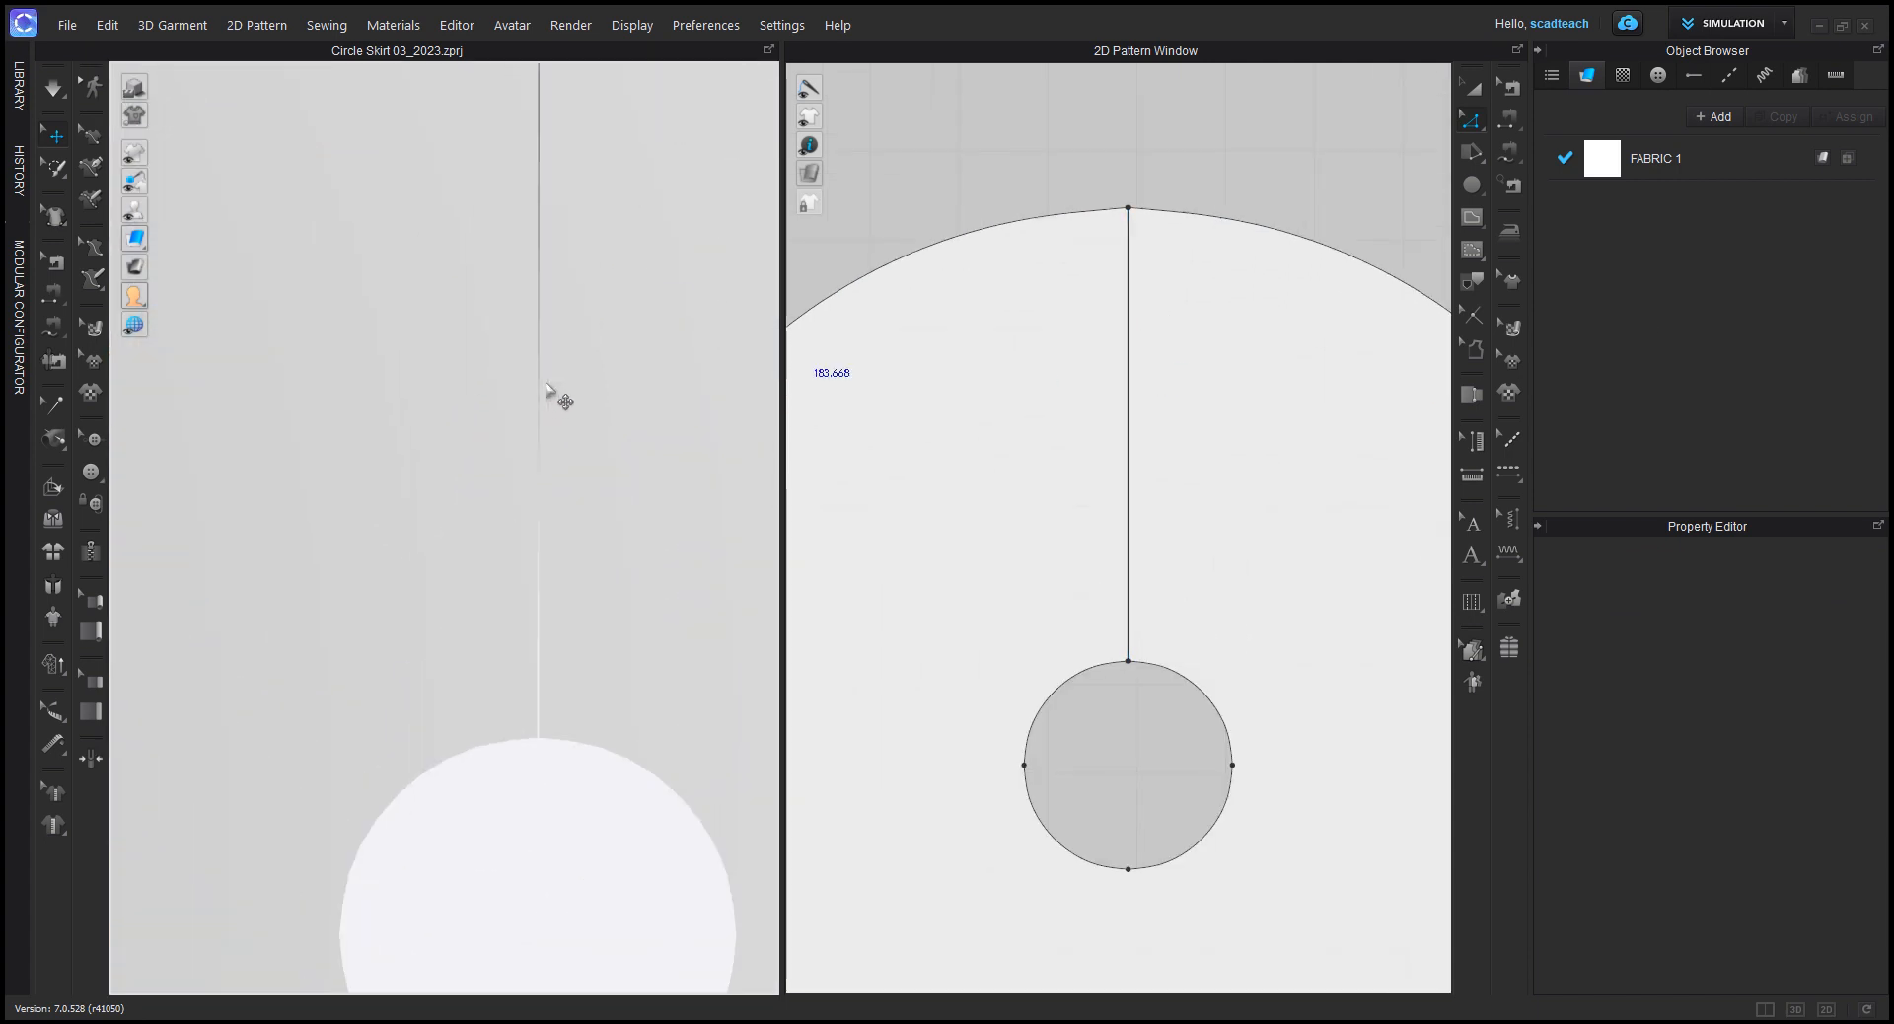
scroll(603, 494, down, 3)
scroll(1153, 580, down, 5)
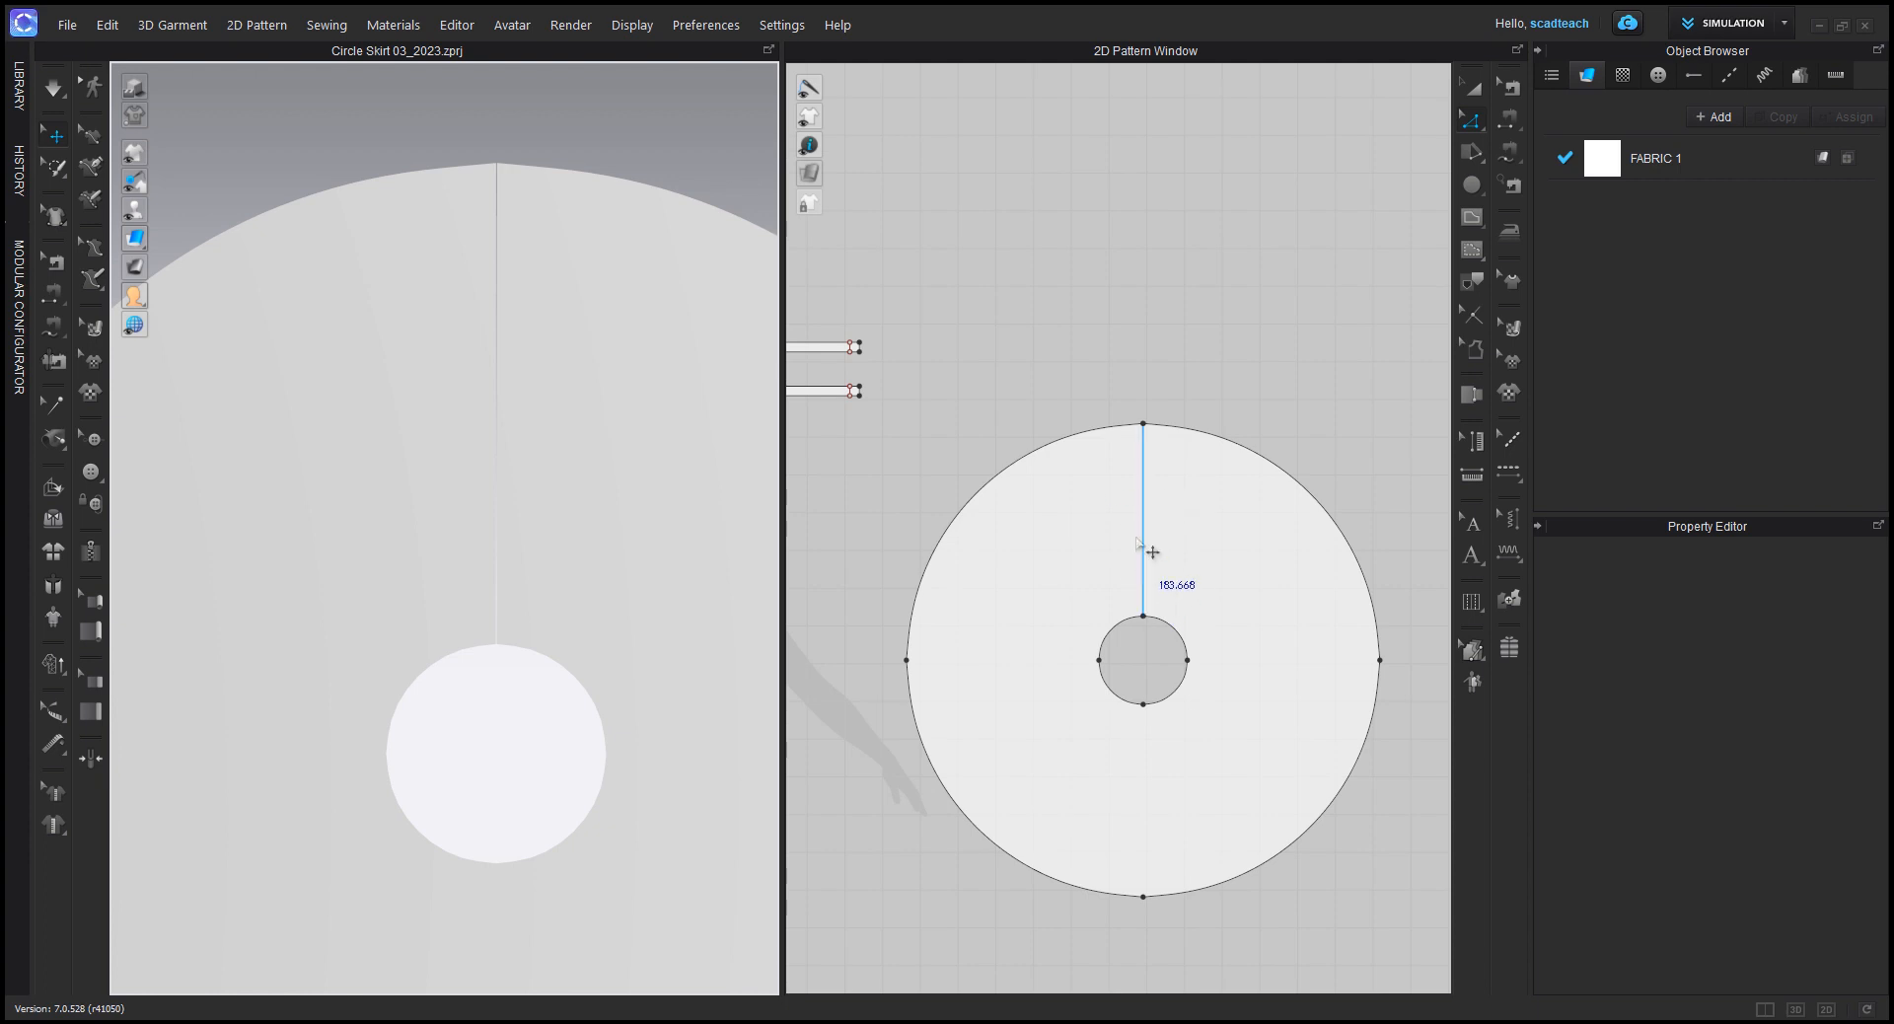
scroll(559, 471, down, 3)
scroll(560, 470, down, 3)
middle_drag(515, 492, 597, 379)
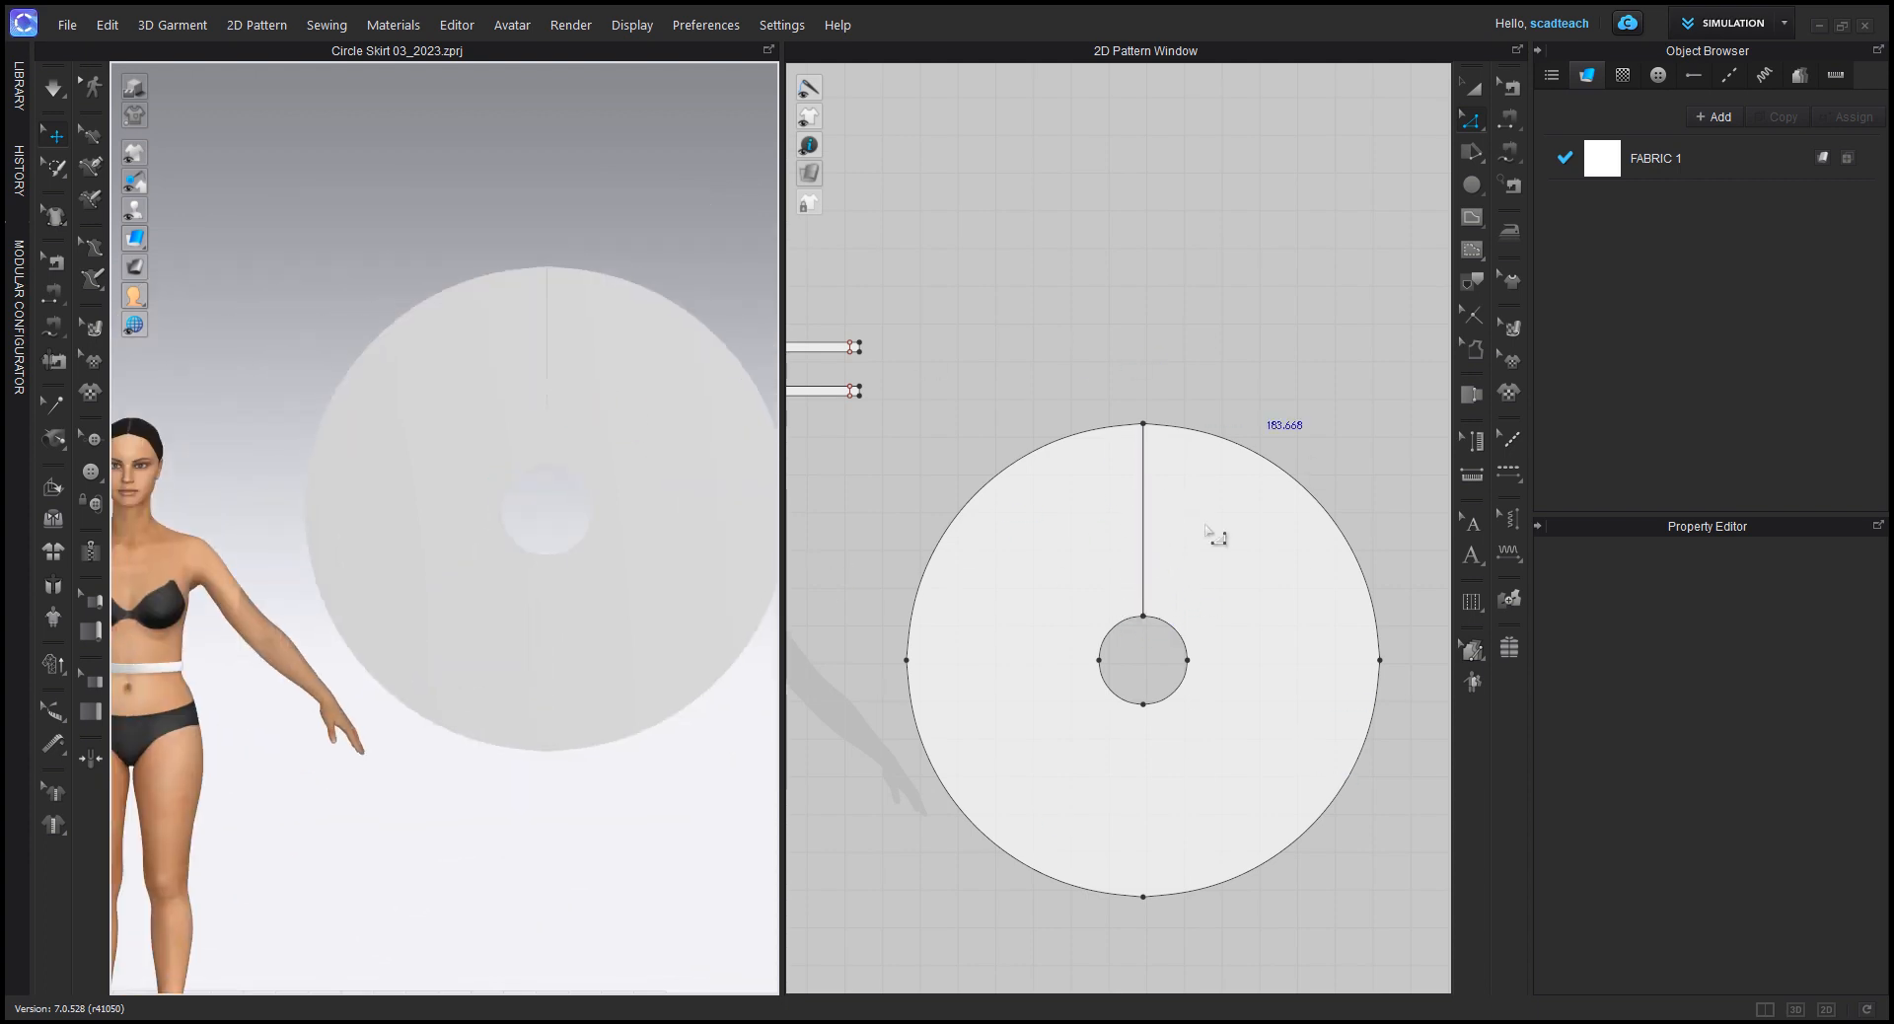
scroll(527, 473, down, 2)
middle_drag(524, 407, 590, 356)
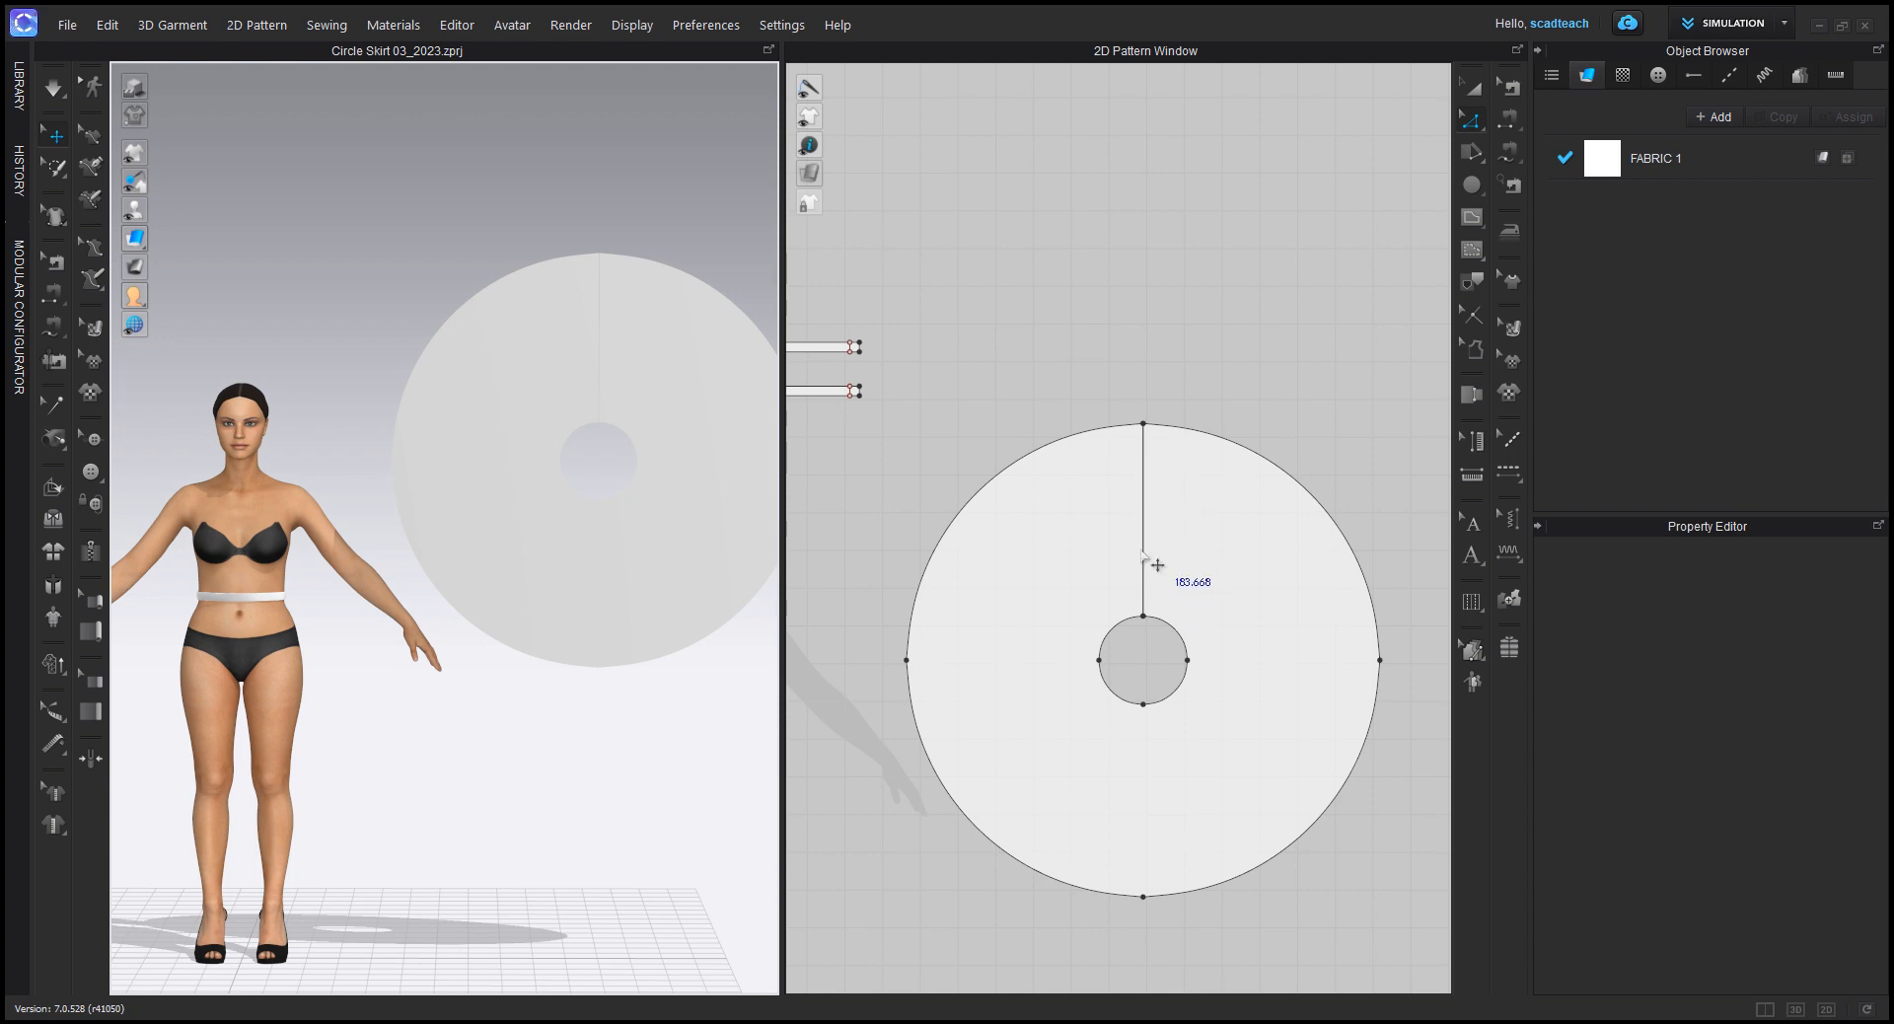
scroll(1155, 597, up, 2)
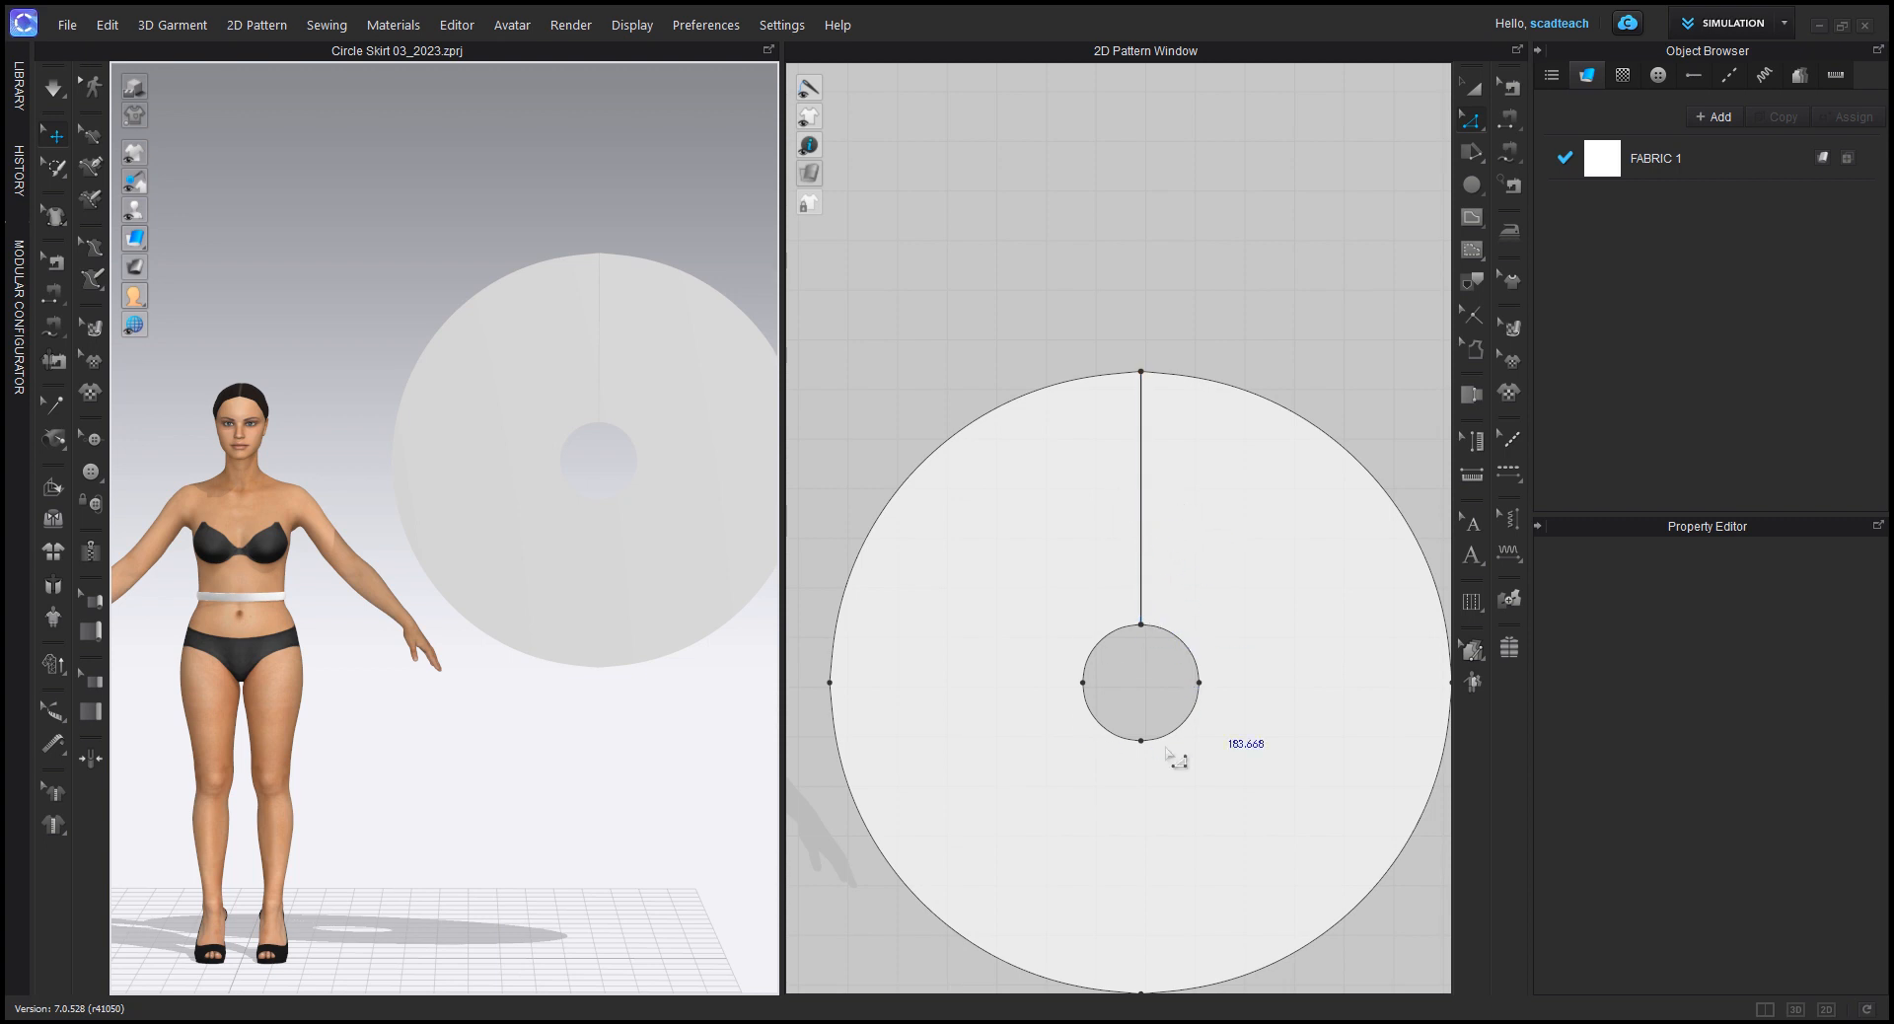
Step: Select the whole skirt pattern to check its outline, and undo the cut along the internal line
click(1471, 87)
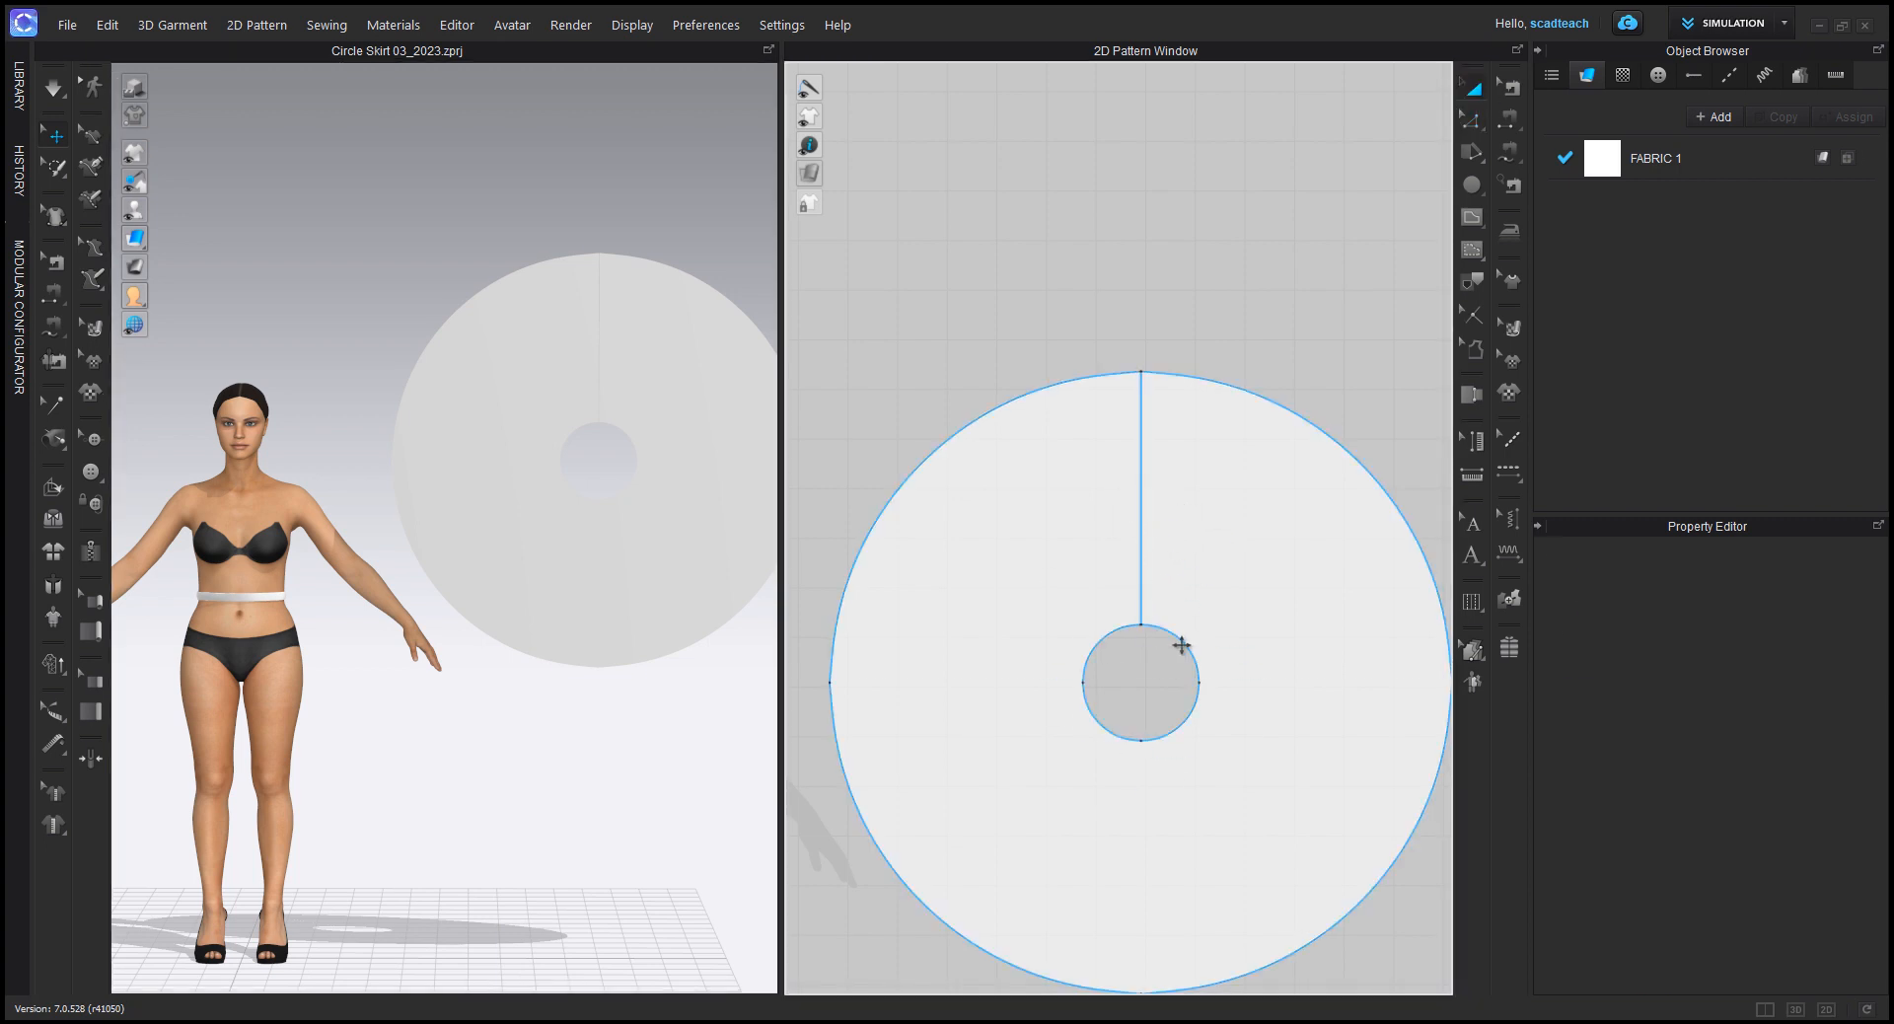
click(1181, 645)
click(1150, 326)
key(ctrl+z)
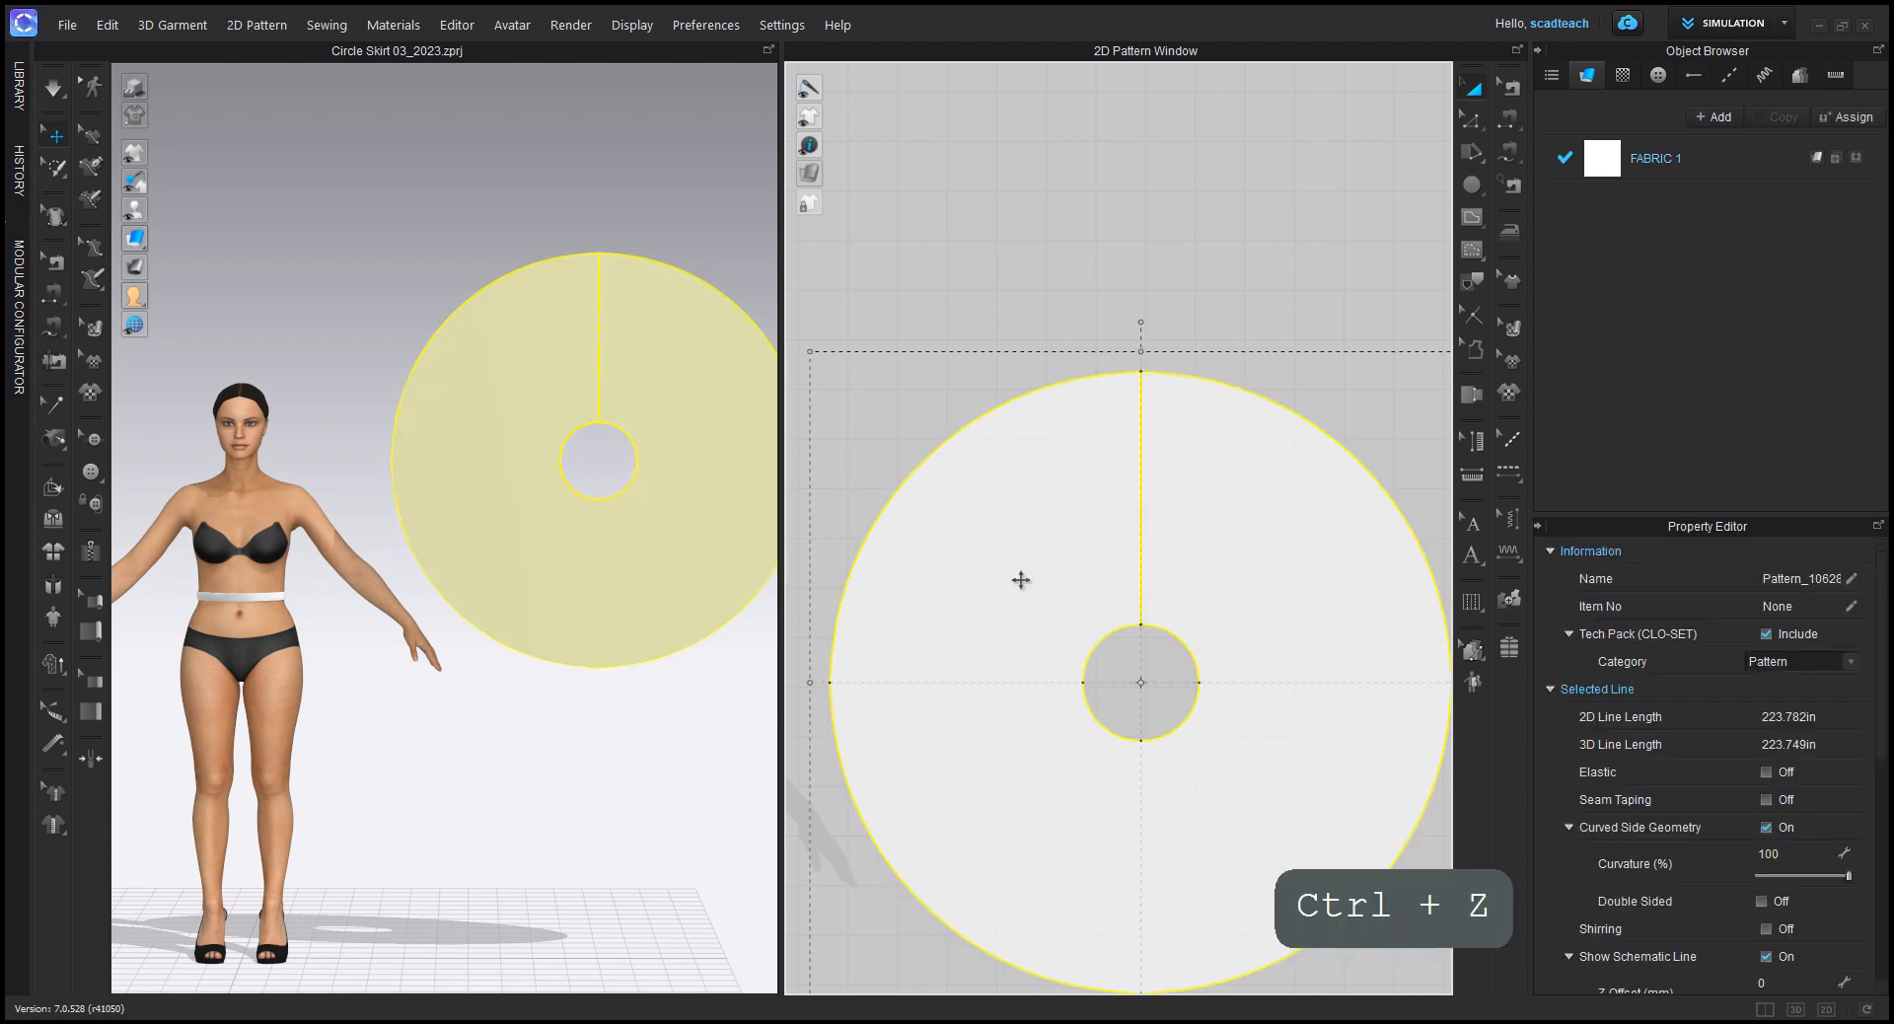
click(1472, 119)
click(1223, 325)
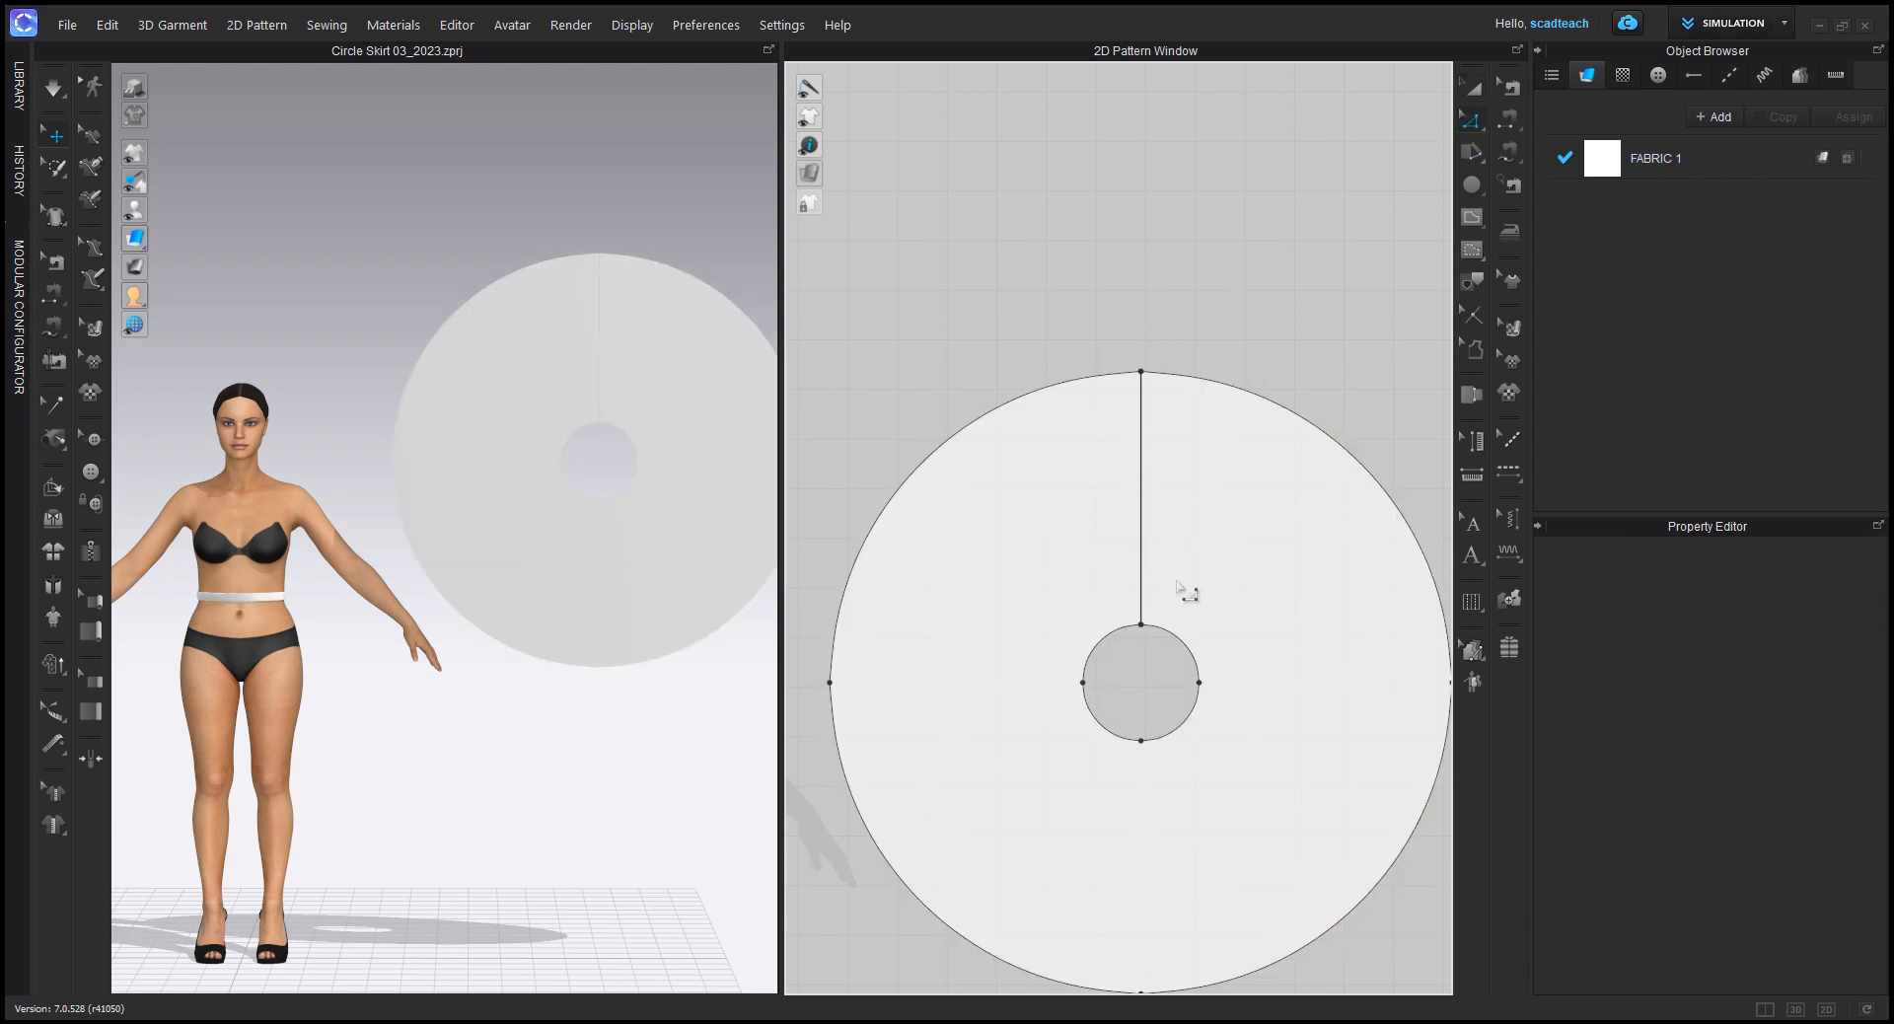
key(ctrl+z)
key(ctrl+z)
key(ctrl+z)
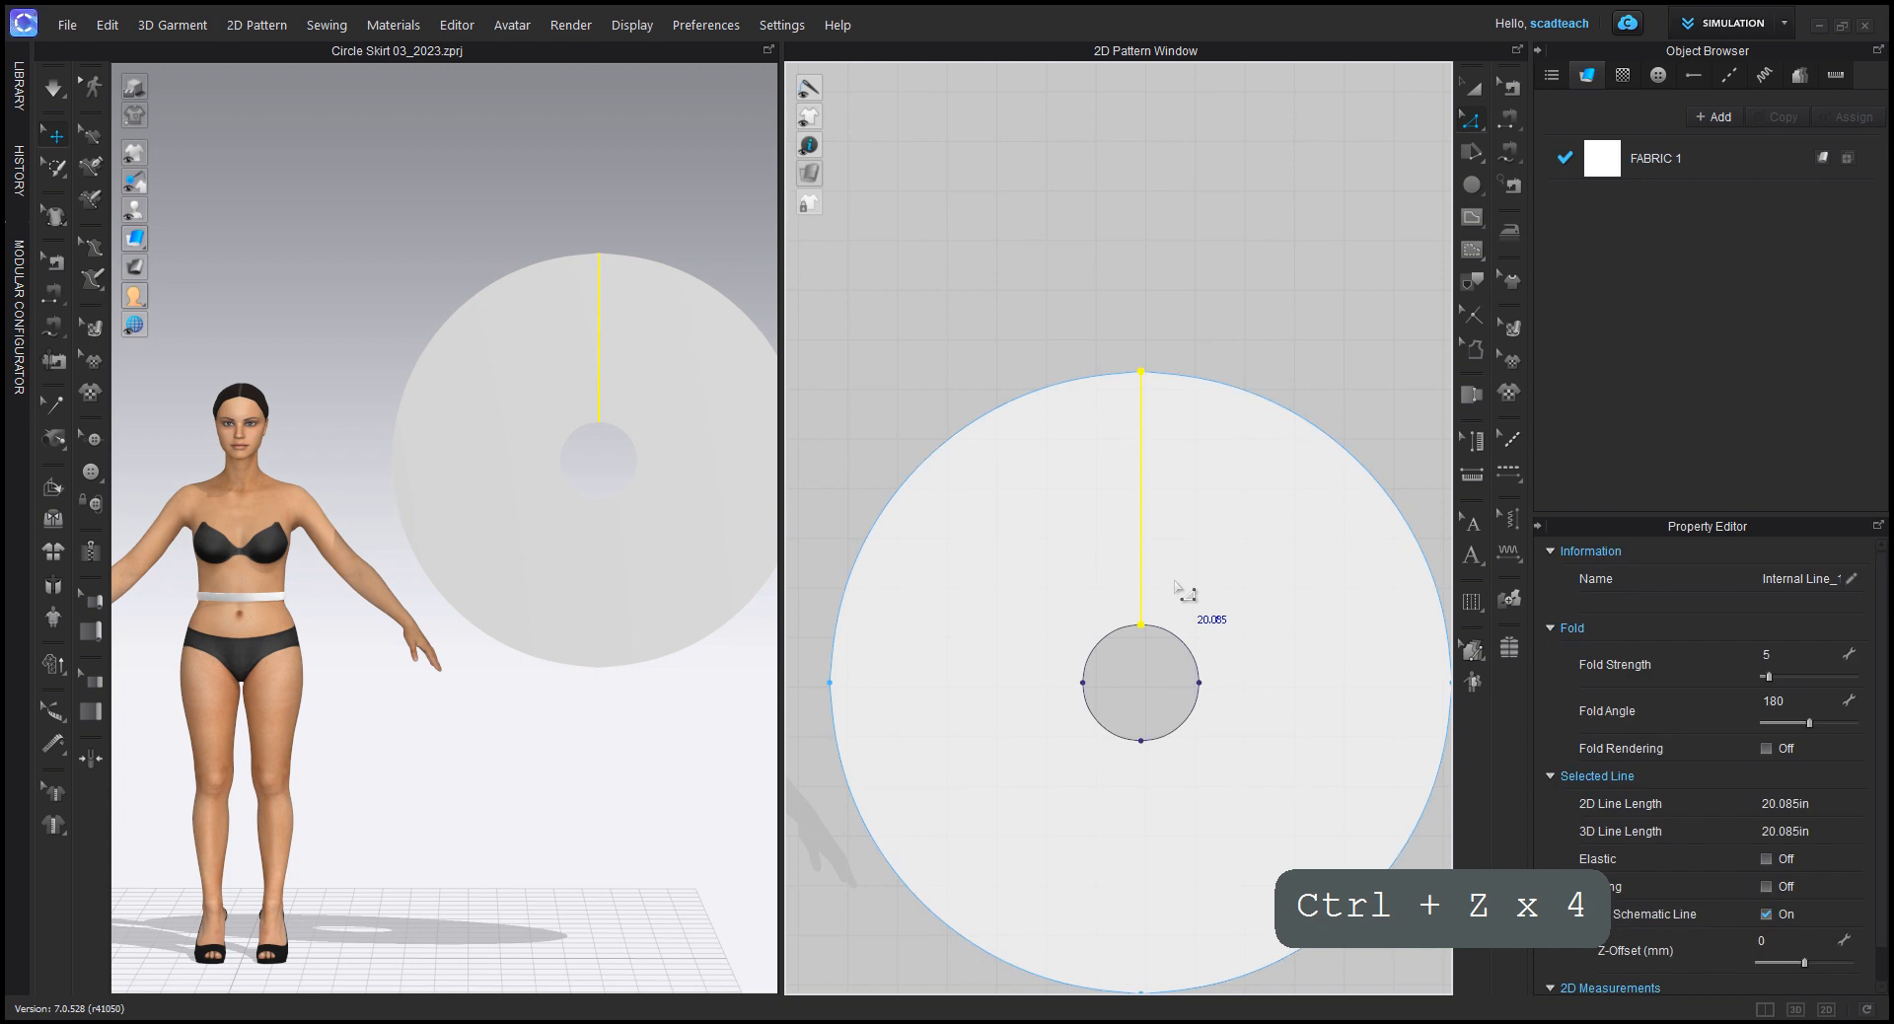
click(1200, 347)
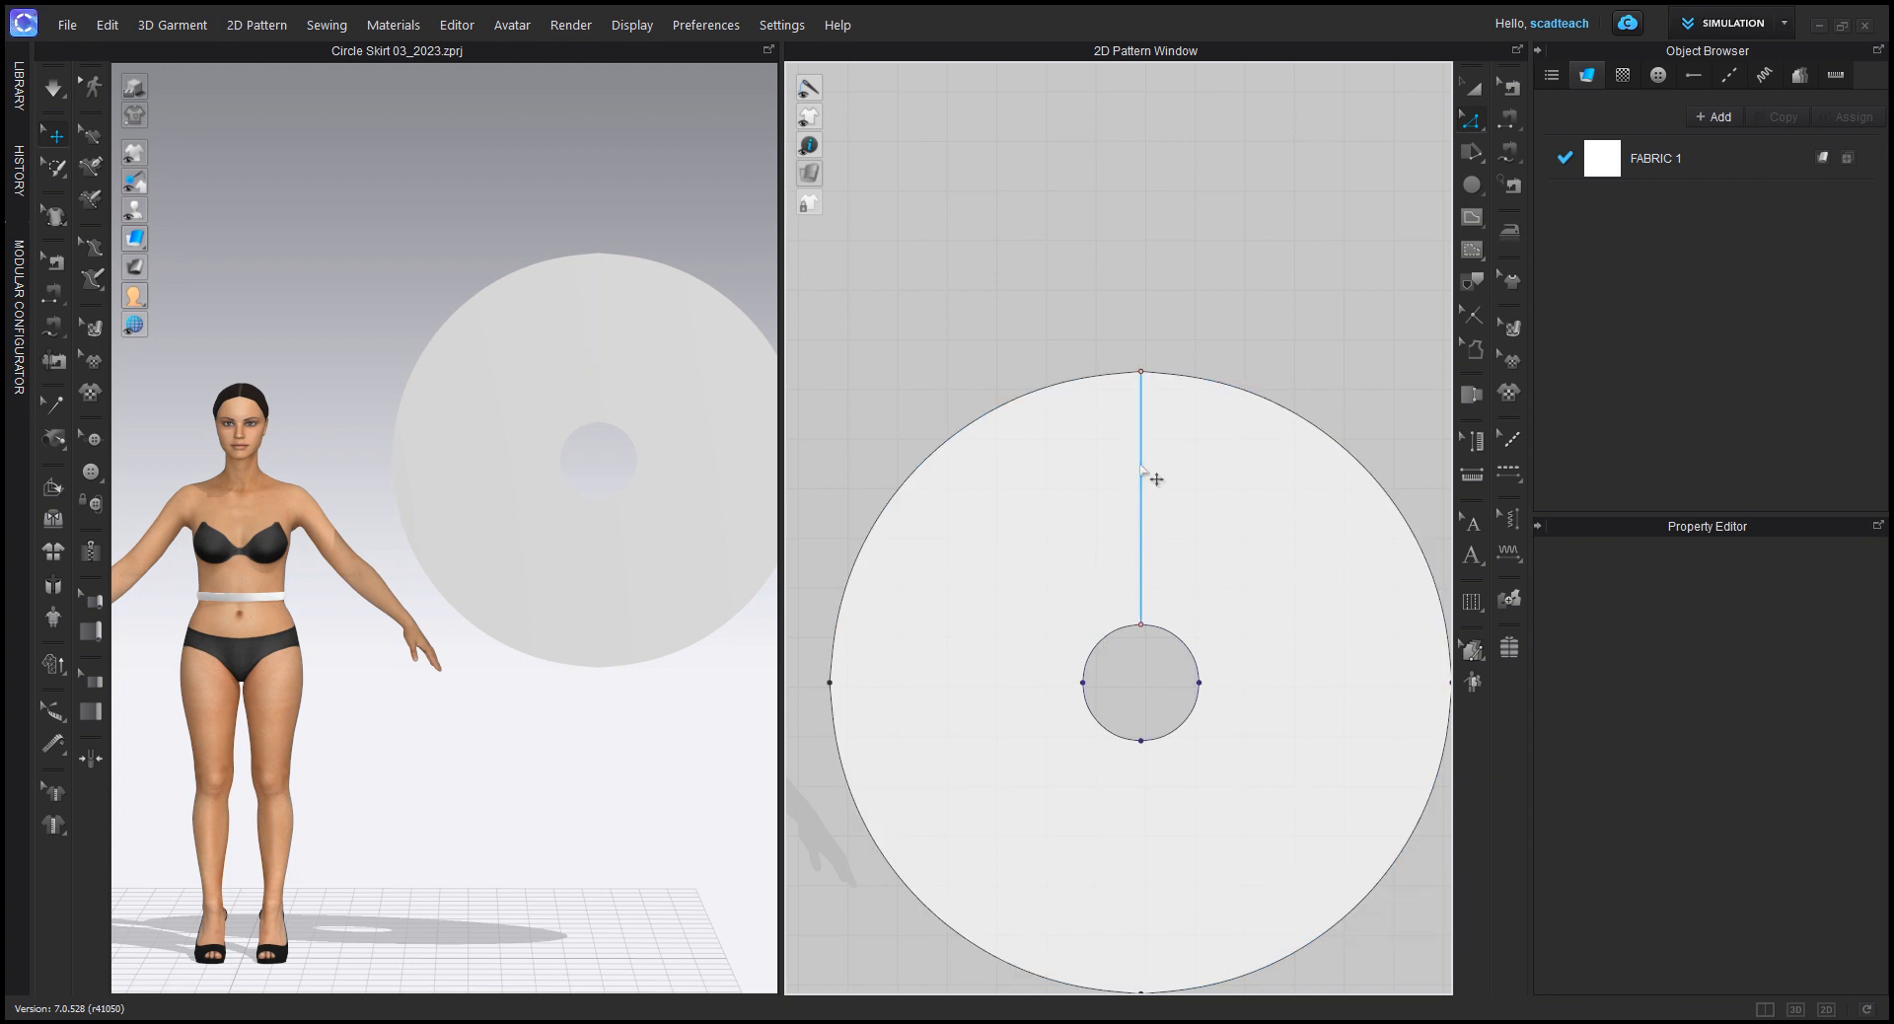
Step: Undo the drawing of the straight internal line between the waist hole and the hem
scroll(1154, 550, down, 2)
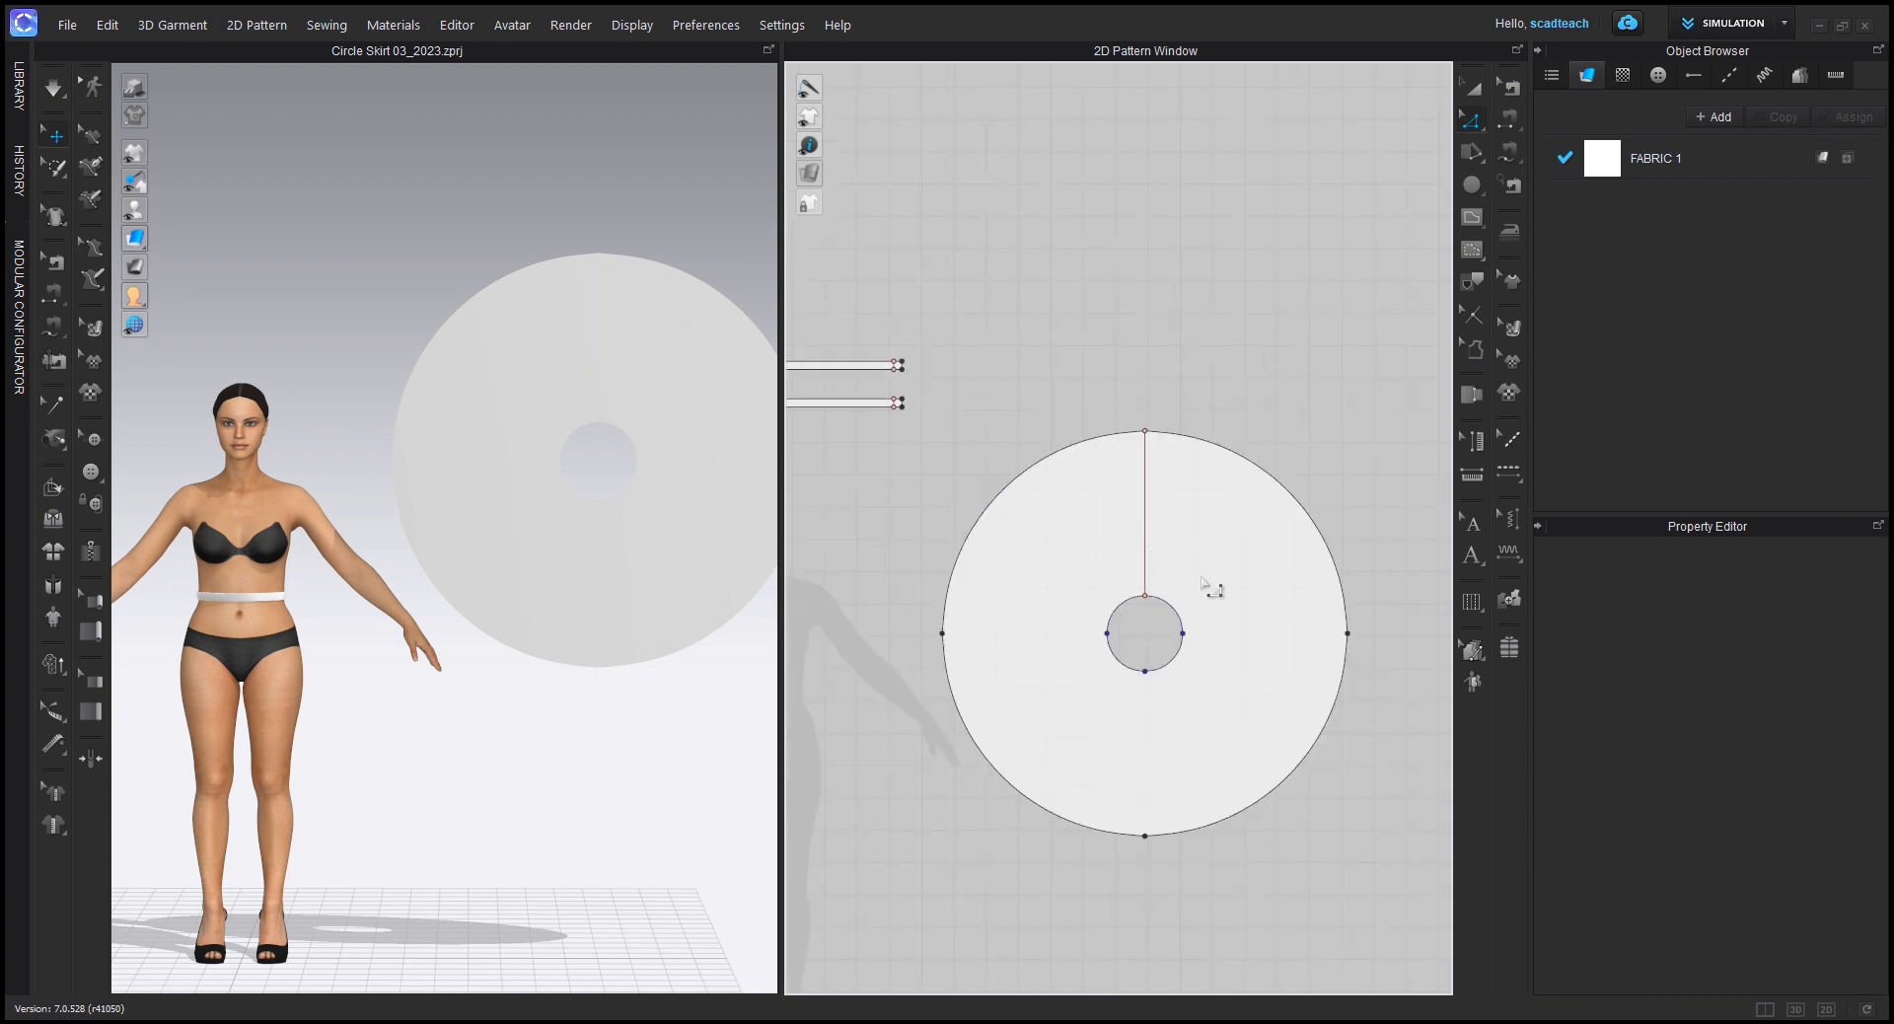
click(1145, 489)
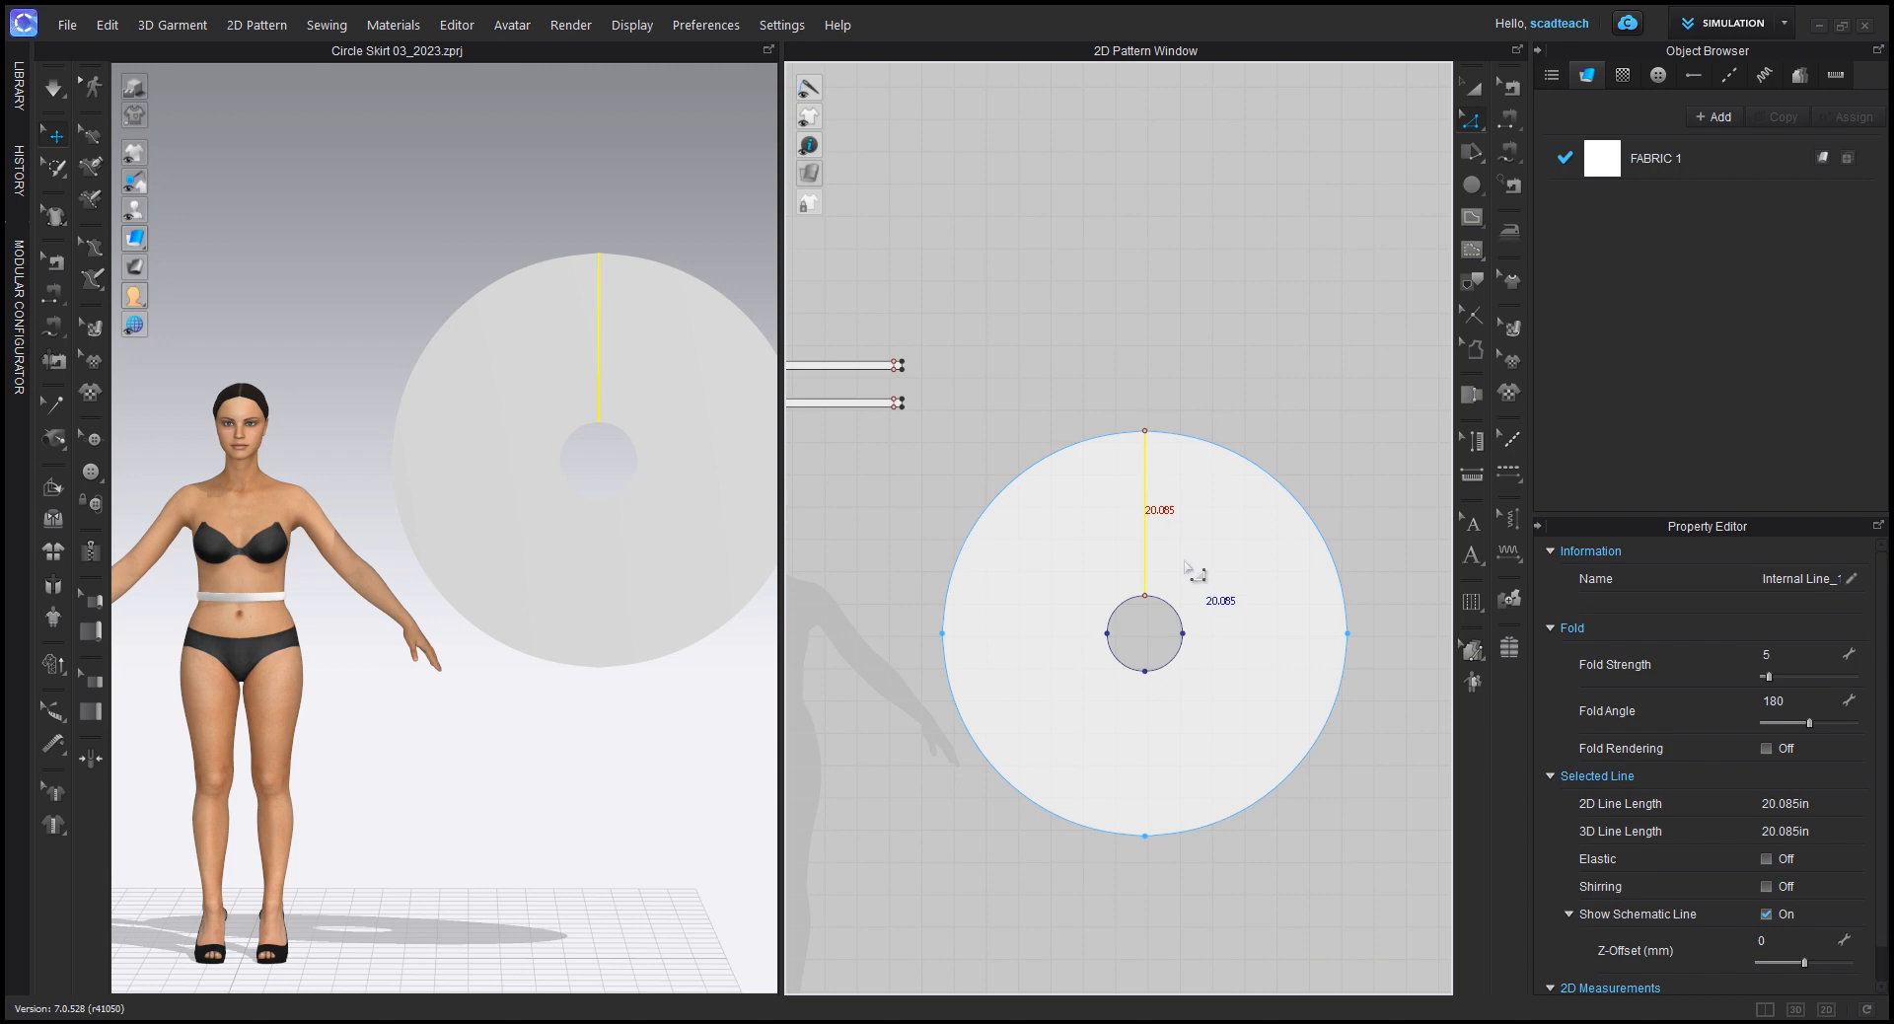
key(ctrl+z)
key(ctrl+z)
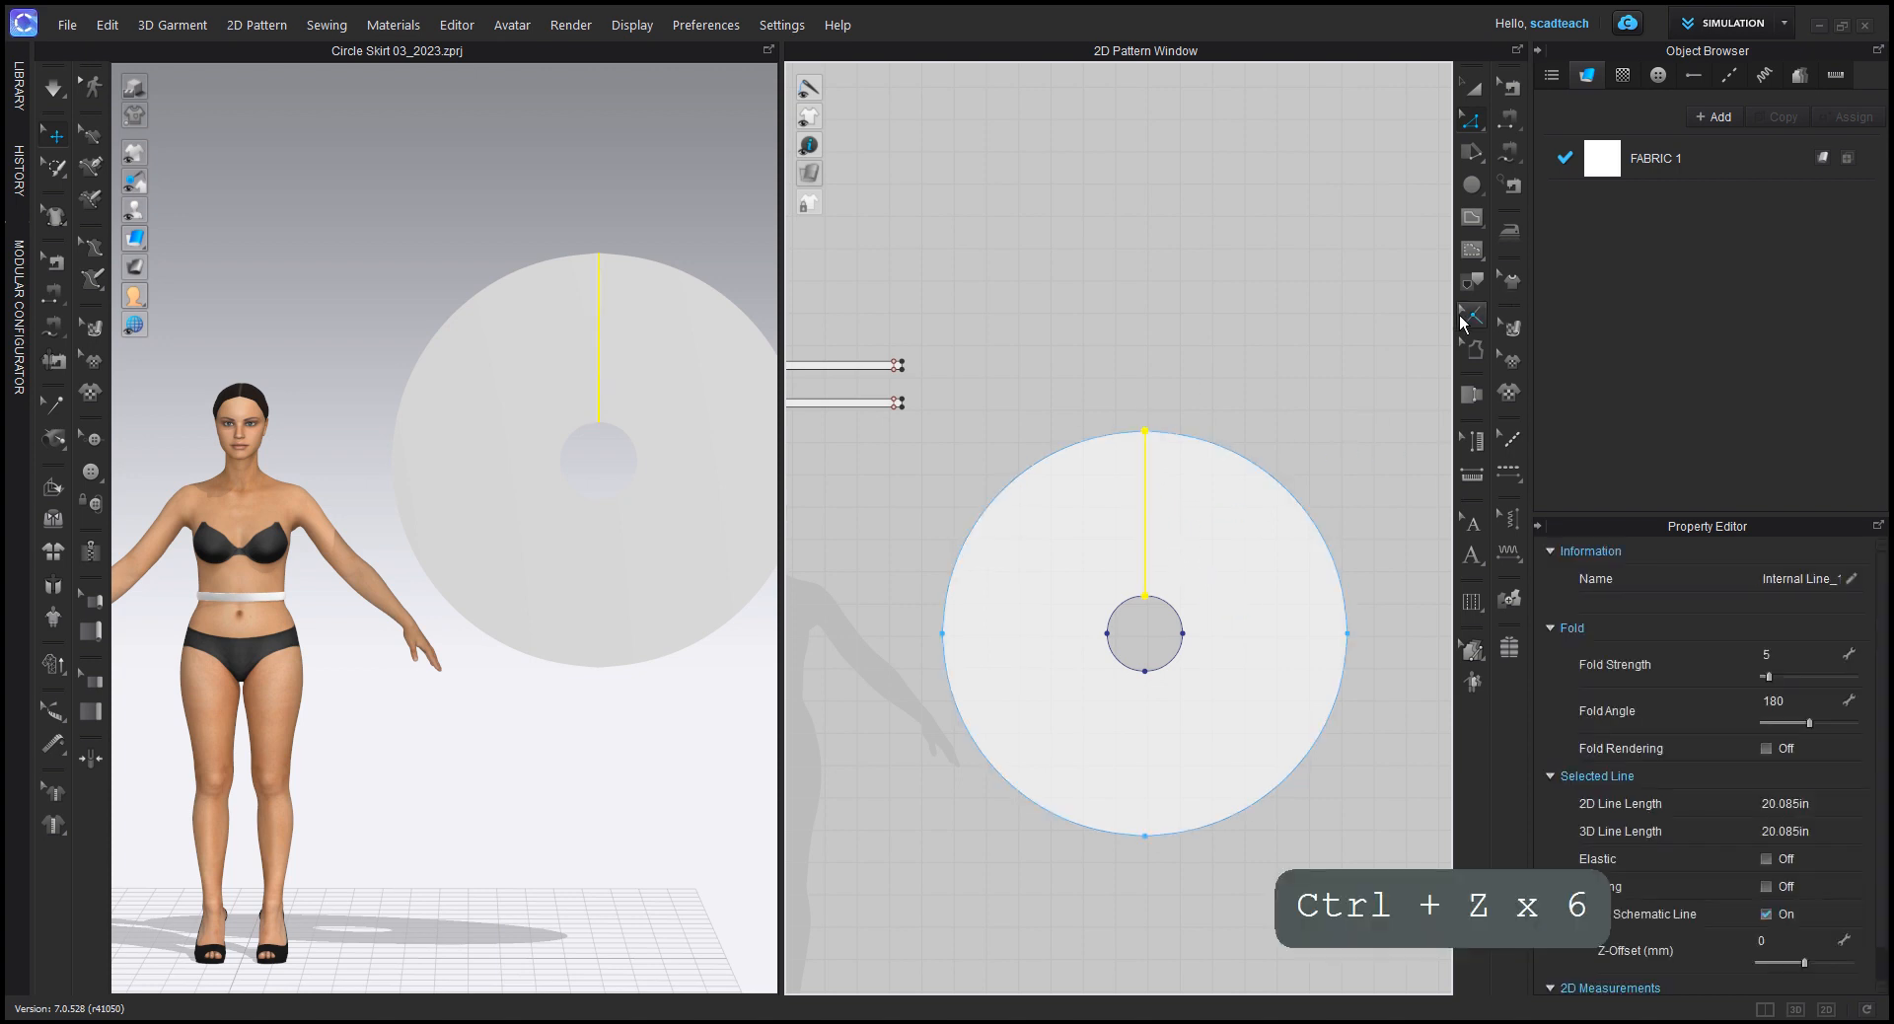
key(ctrl+z)
Step: Draw a vertical internal line joining the waist hole's upper point to the hem's upper point on the skirt circle
click(1473, 220)
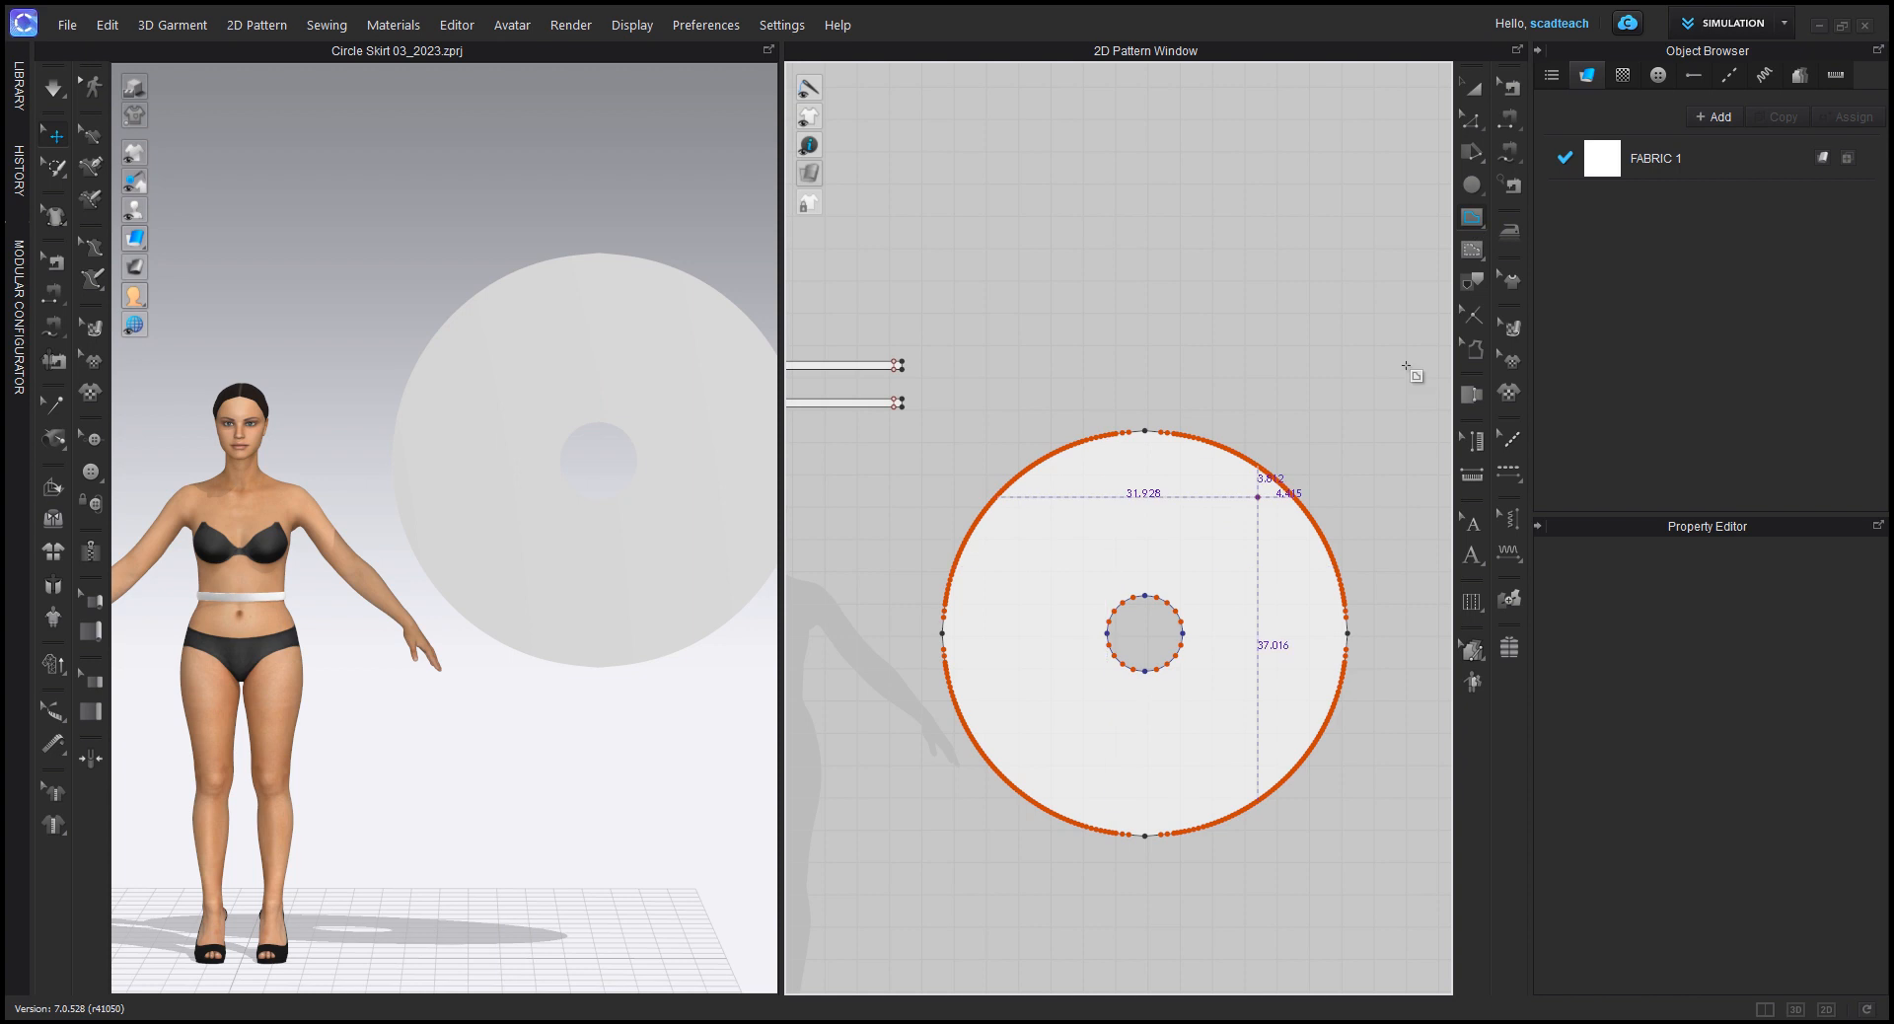
scroll(1184, 567, up, 1)
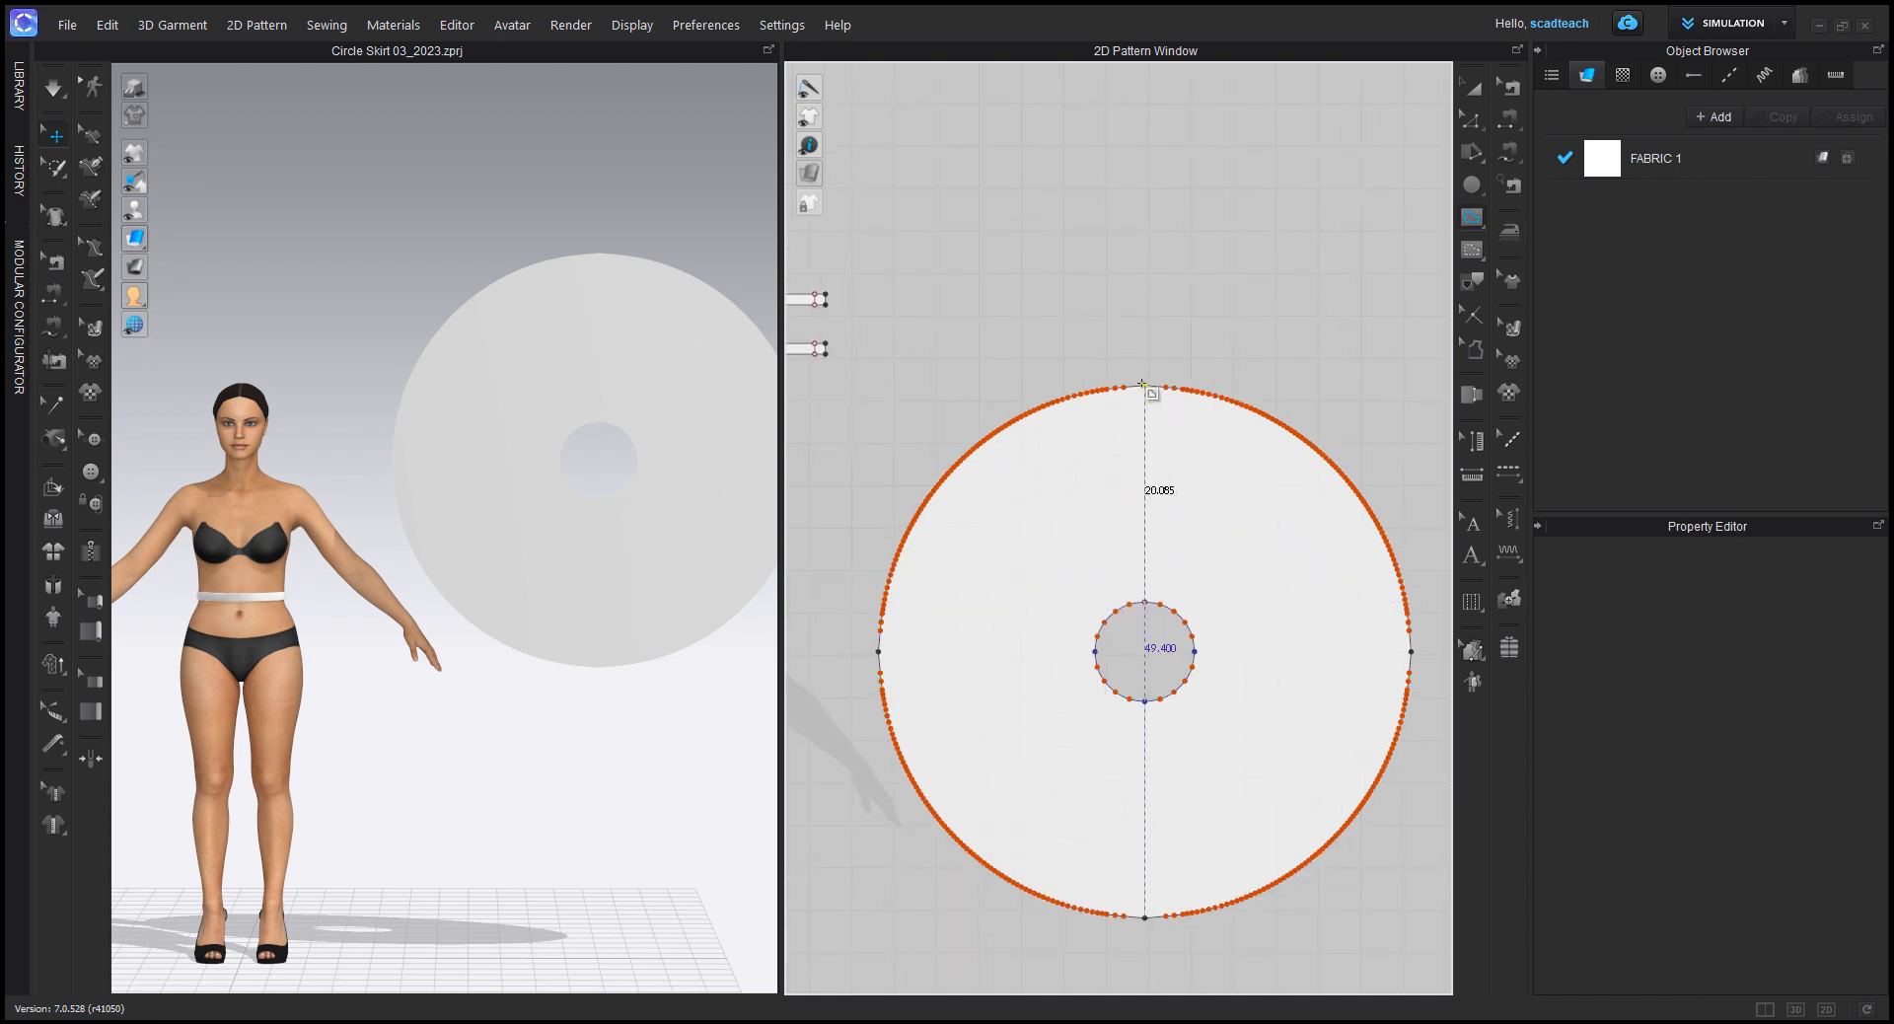
click(1142, 383)
key(Return)
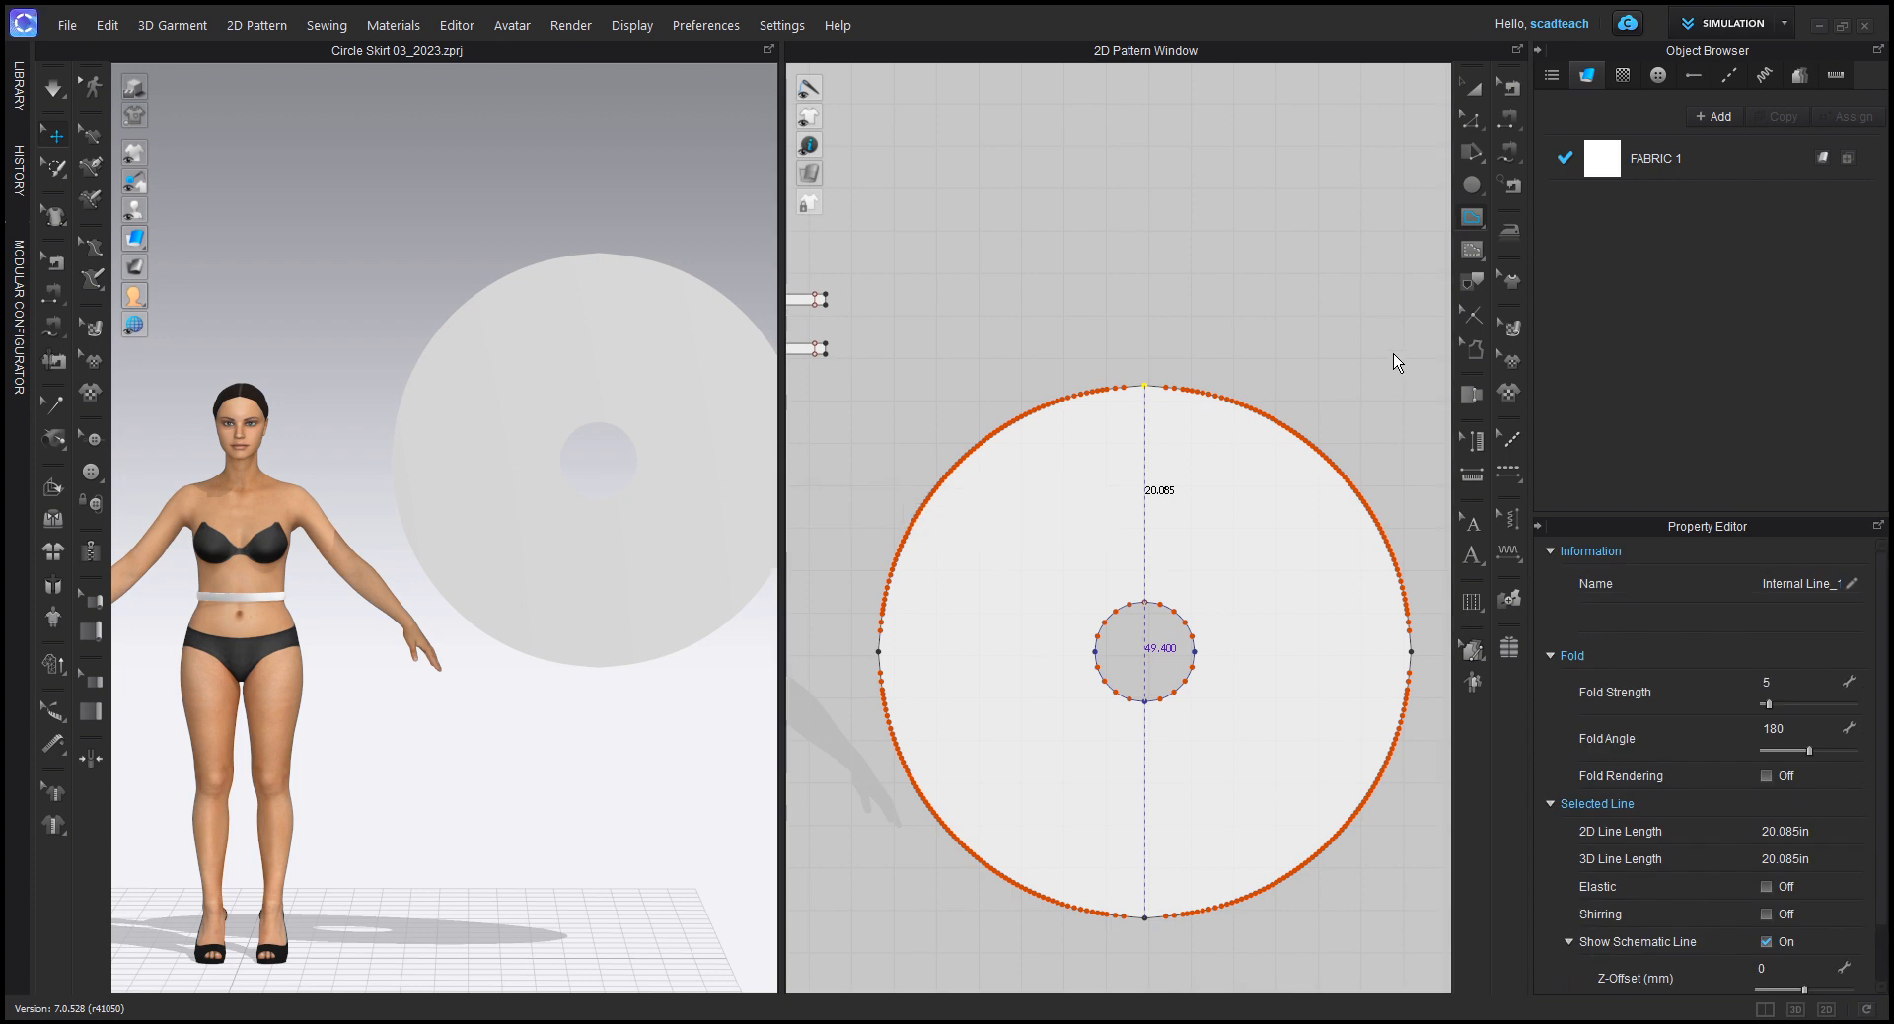
click(1472, 117)
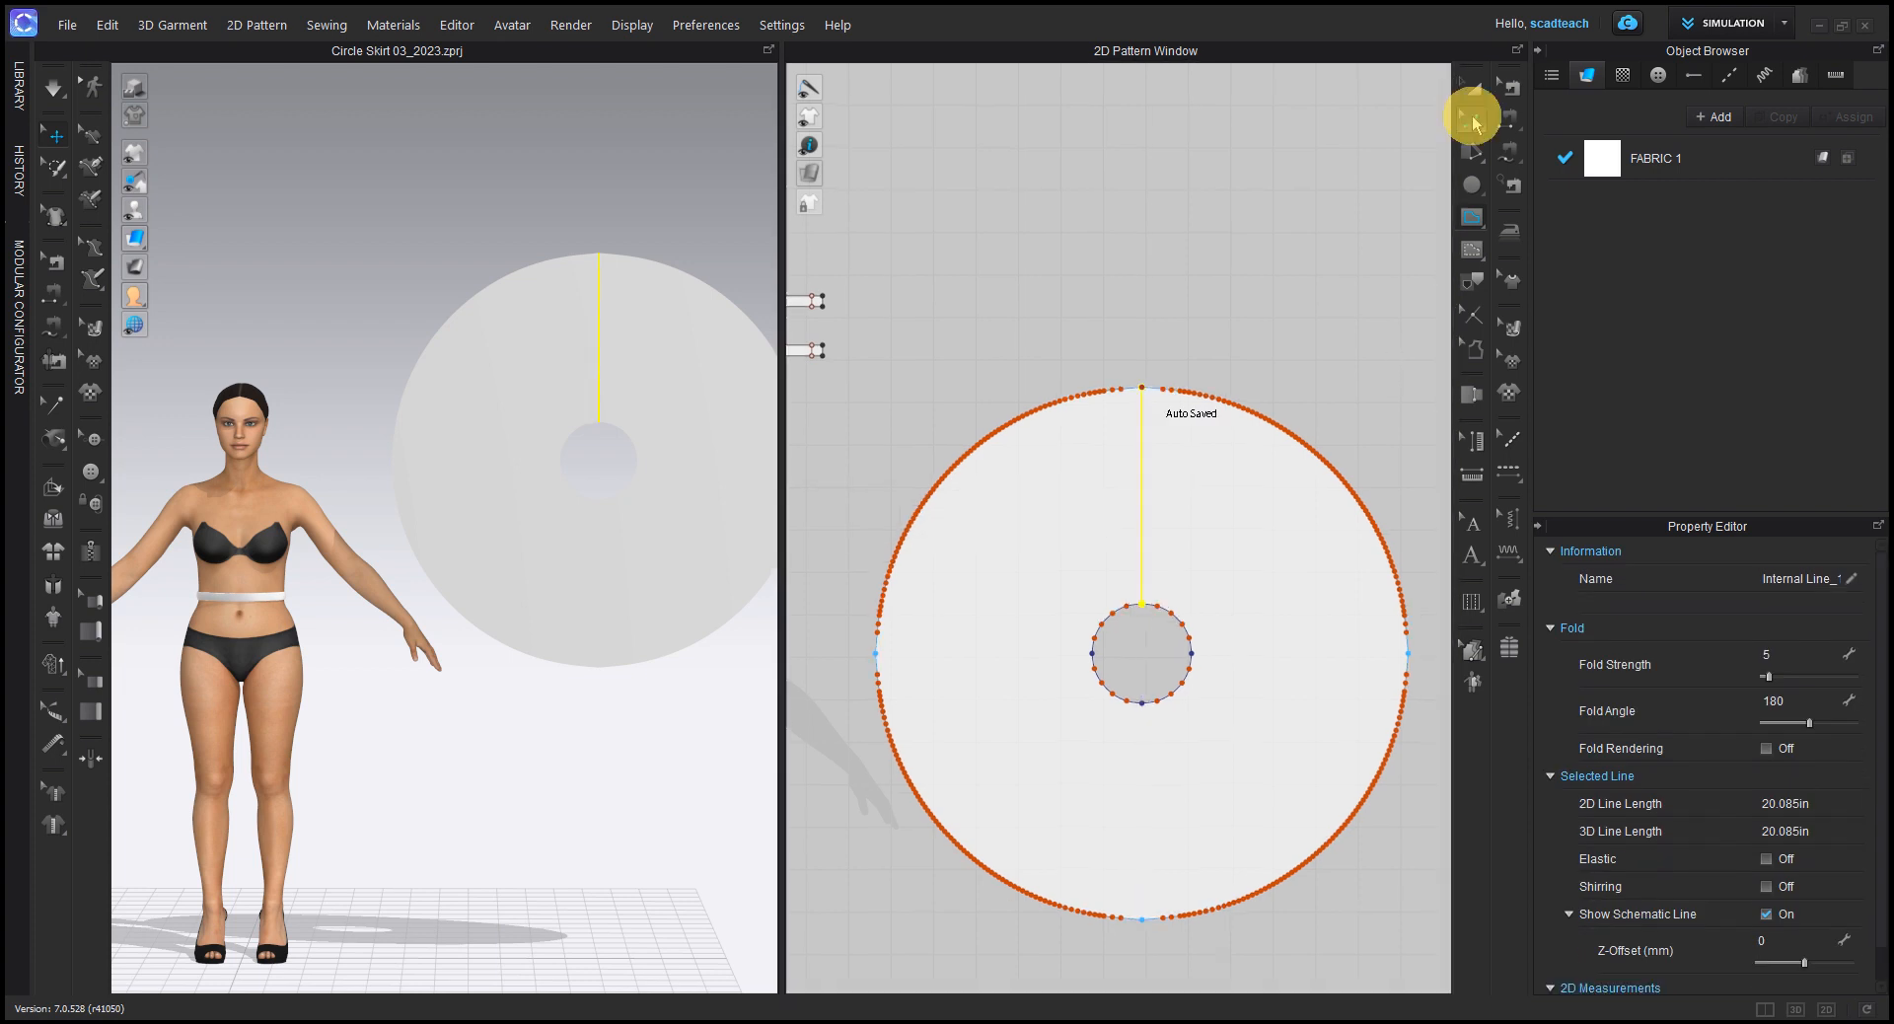
click(1239, 309)
Step: Start offsetting the waist-to-hem internal line as an internal line, with one offset at a distance of 0.5 in
click(1141, 462)
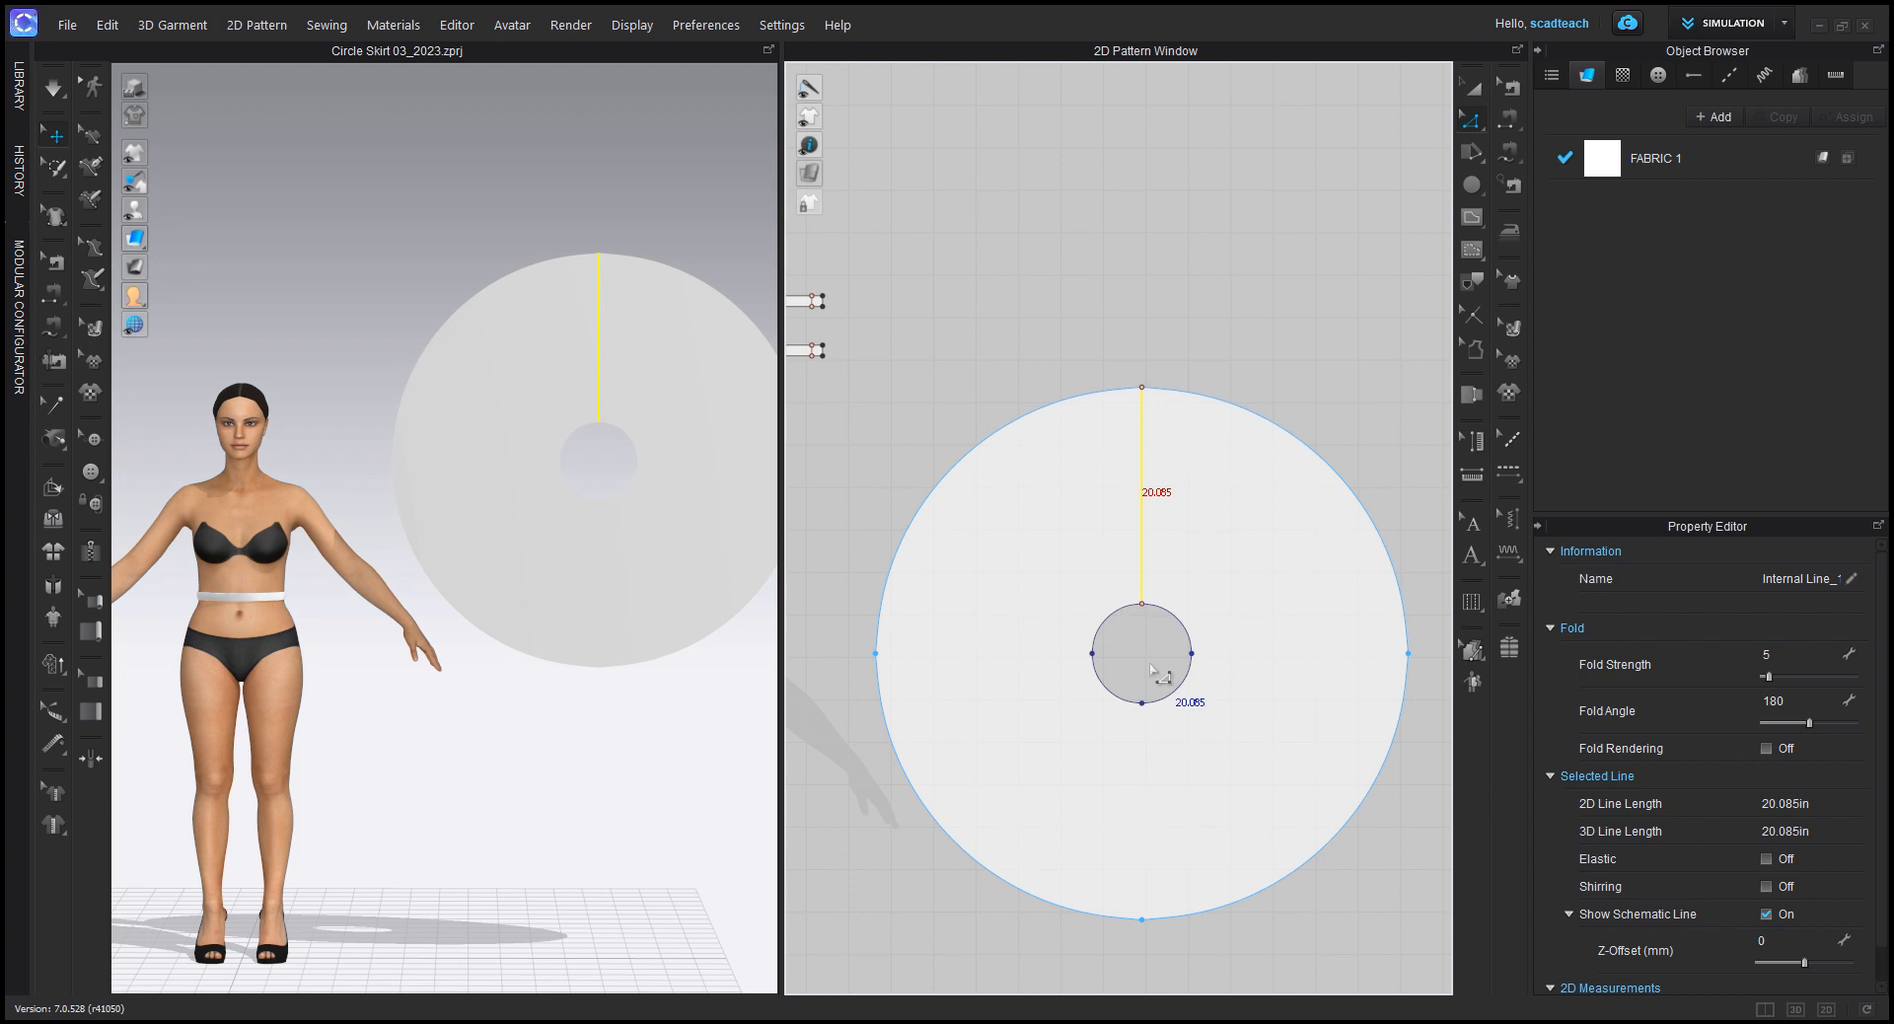
scroll(1154, 673, up, 2)
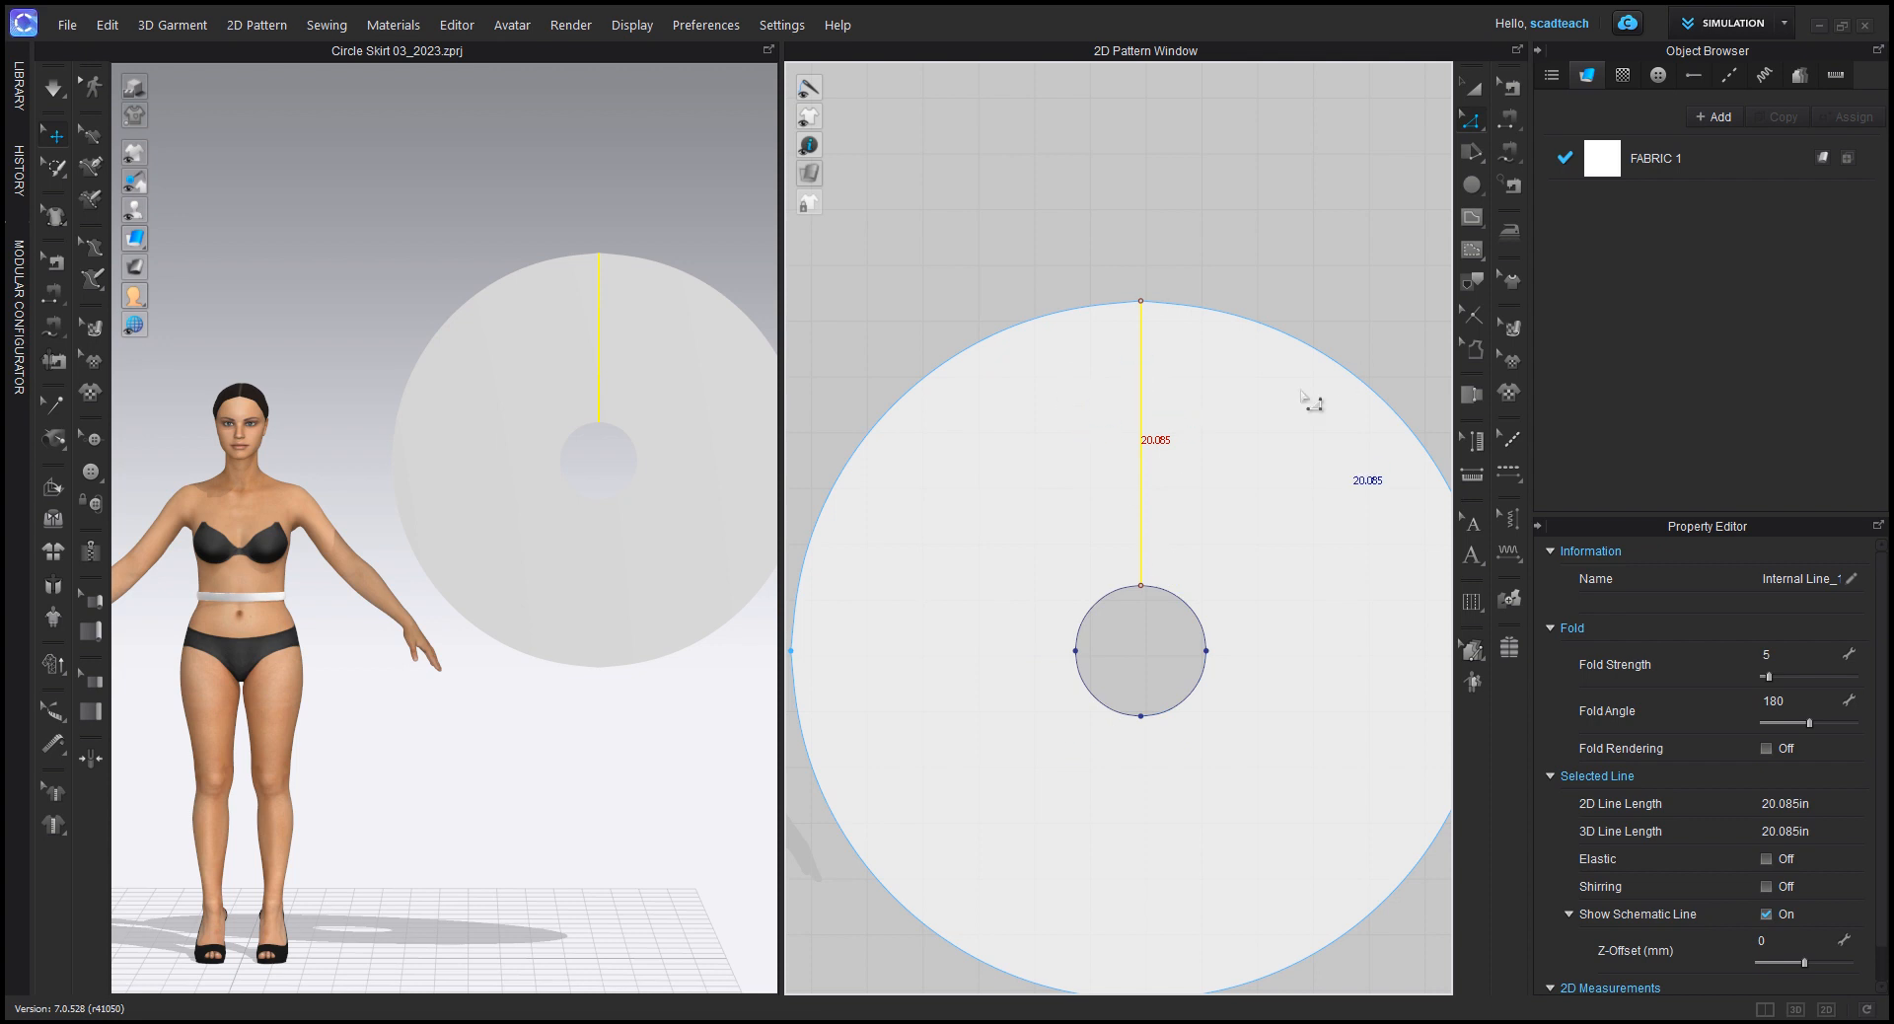
scroll(1144, 380, up, 2)
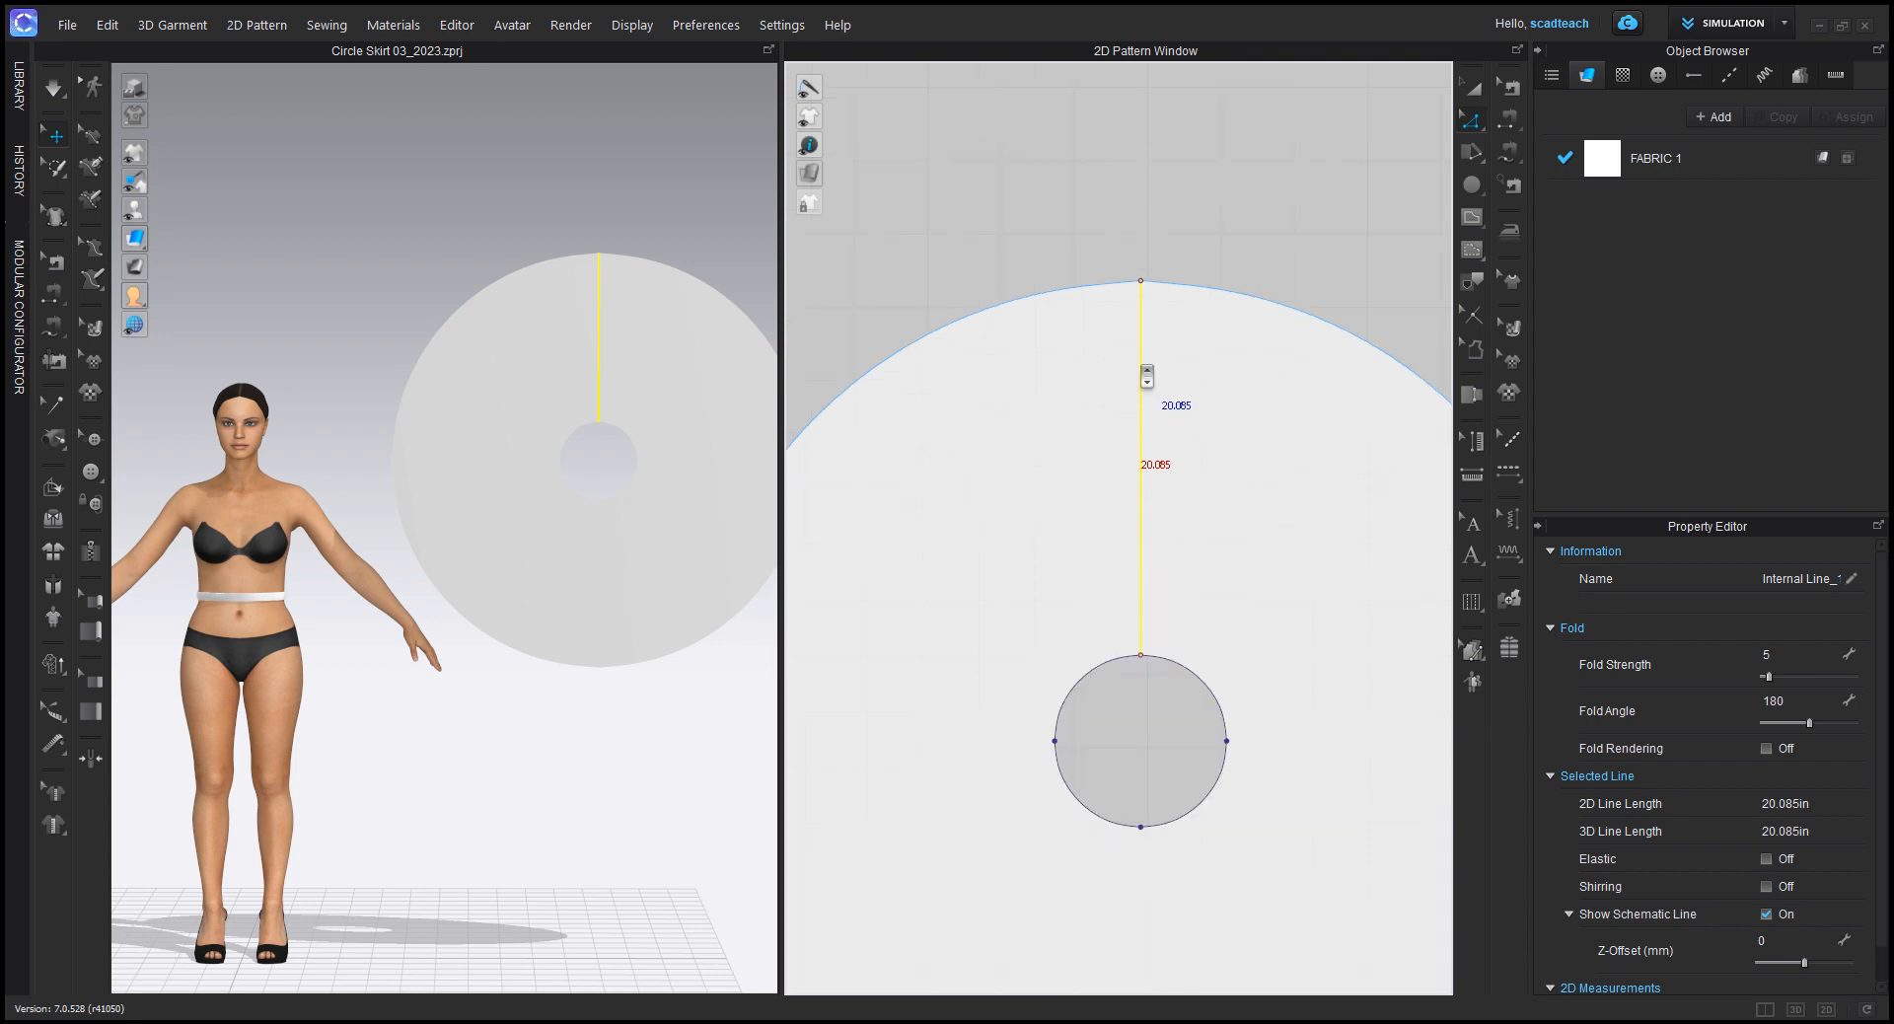
middle_drag(1144, 380, 1139, 323)
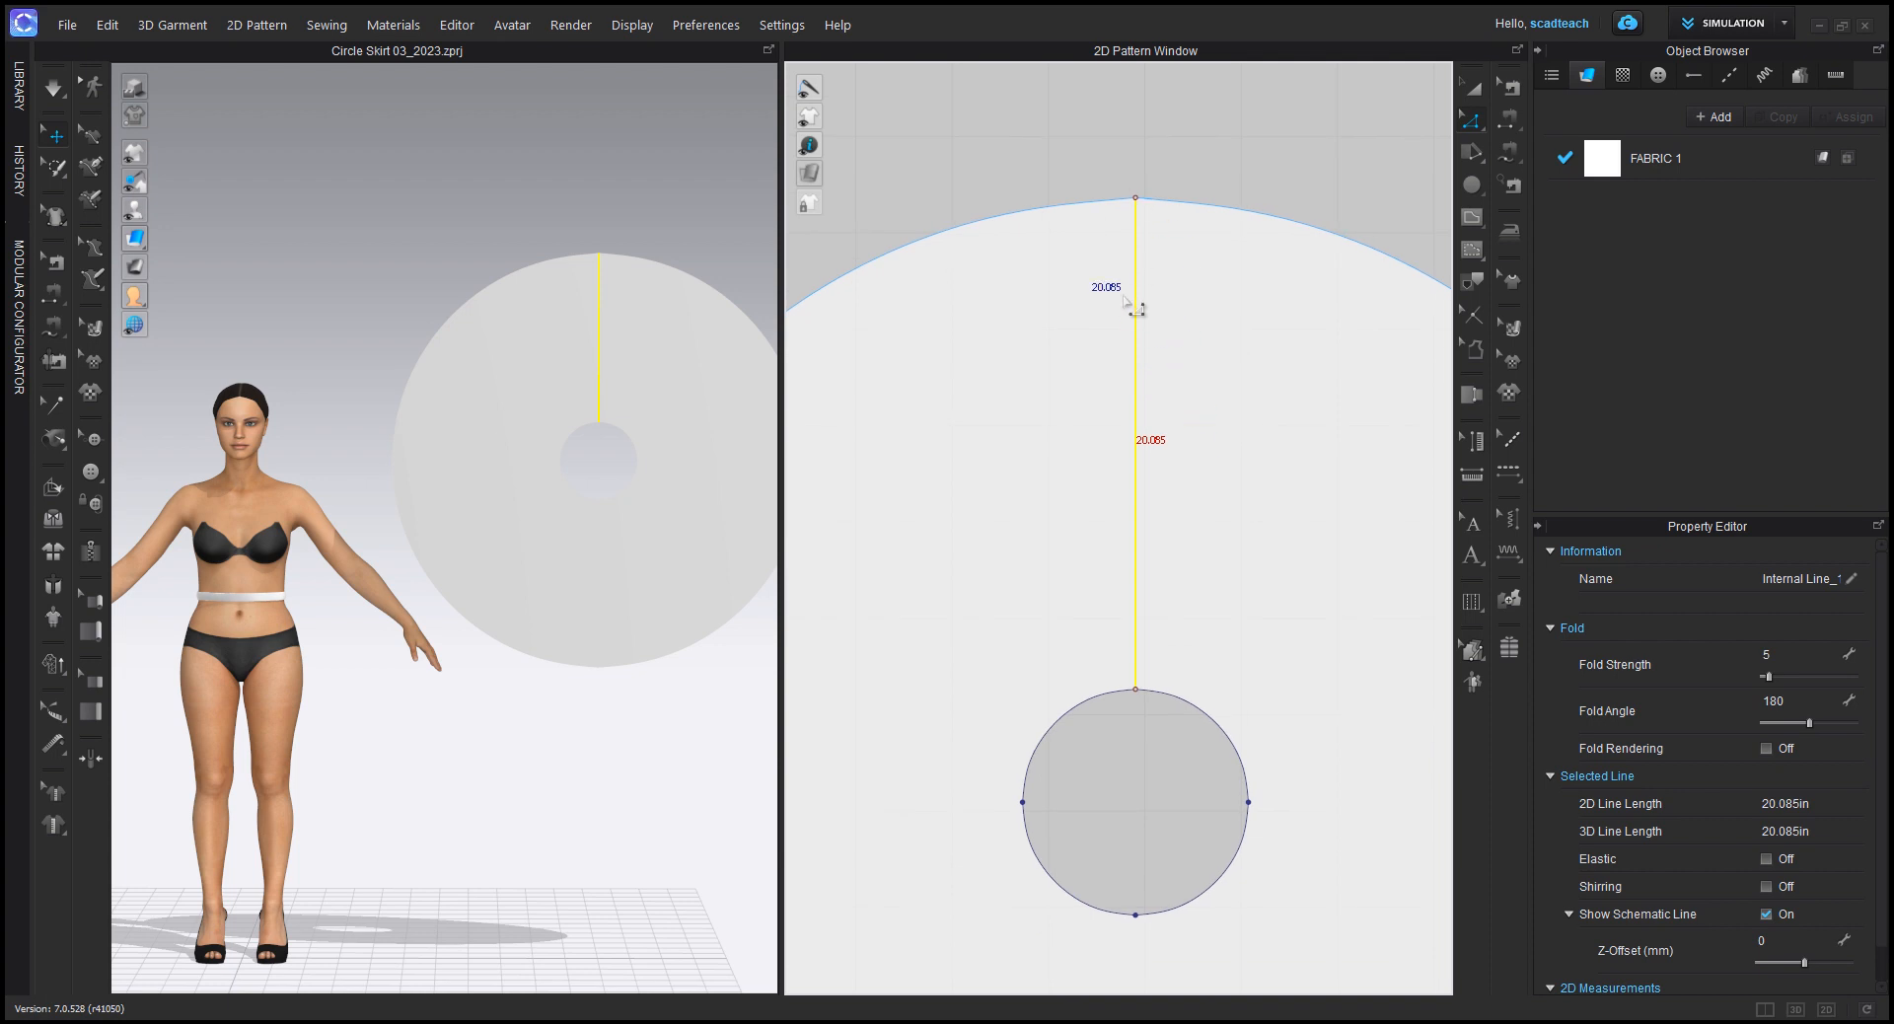
click(1120, 77)
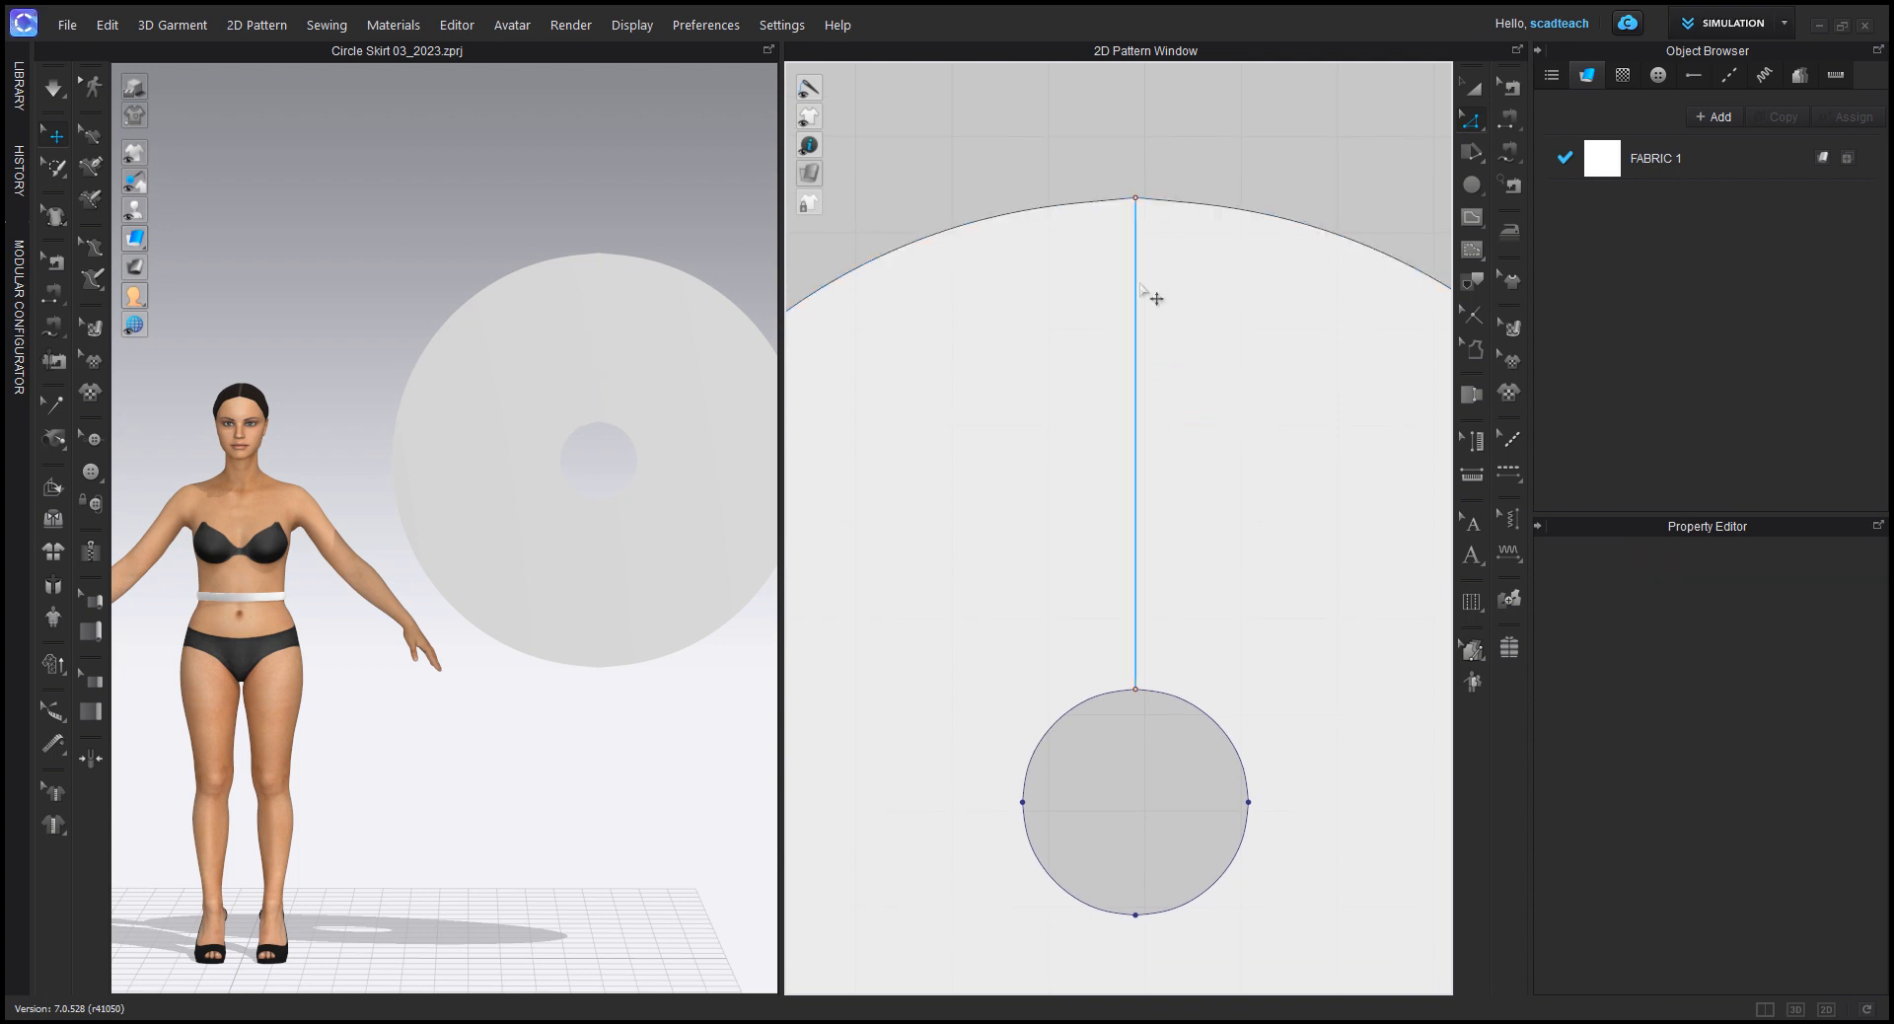
click(1466, 121)
click(1132, 399)
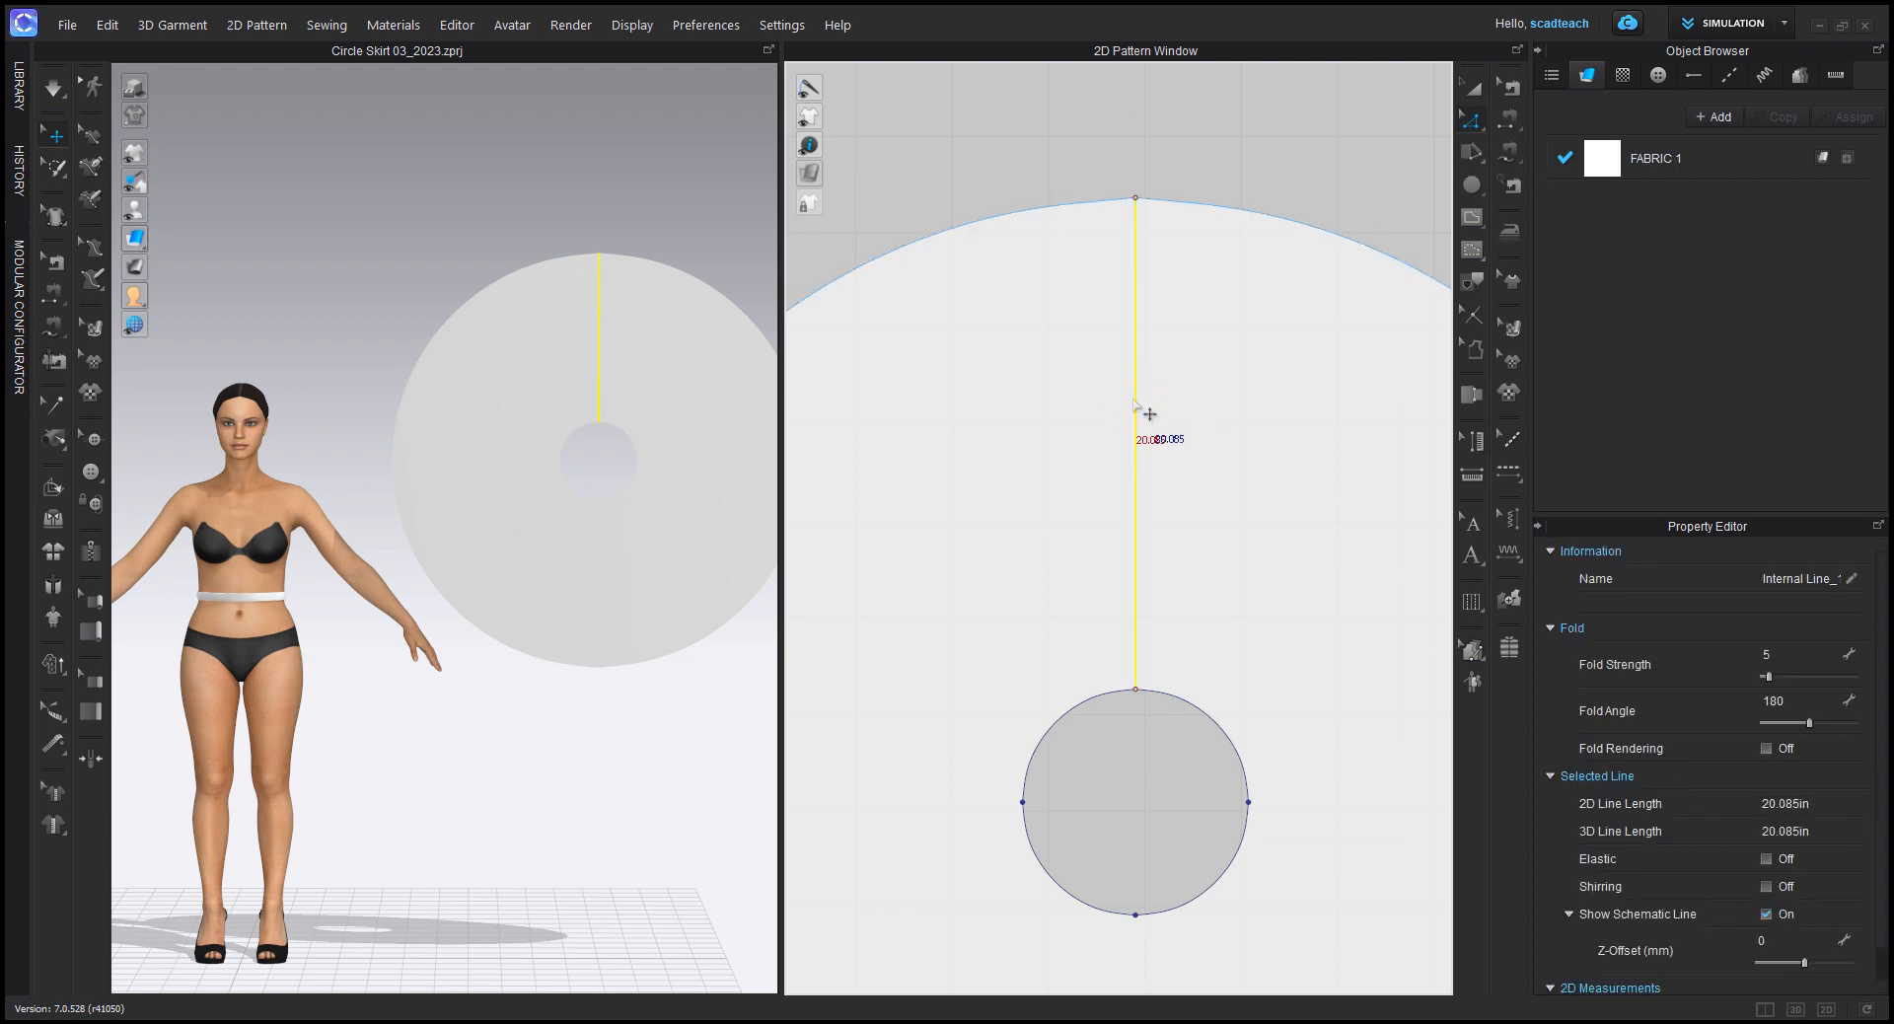
right_click(1135, 401)
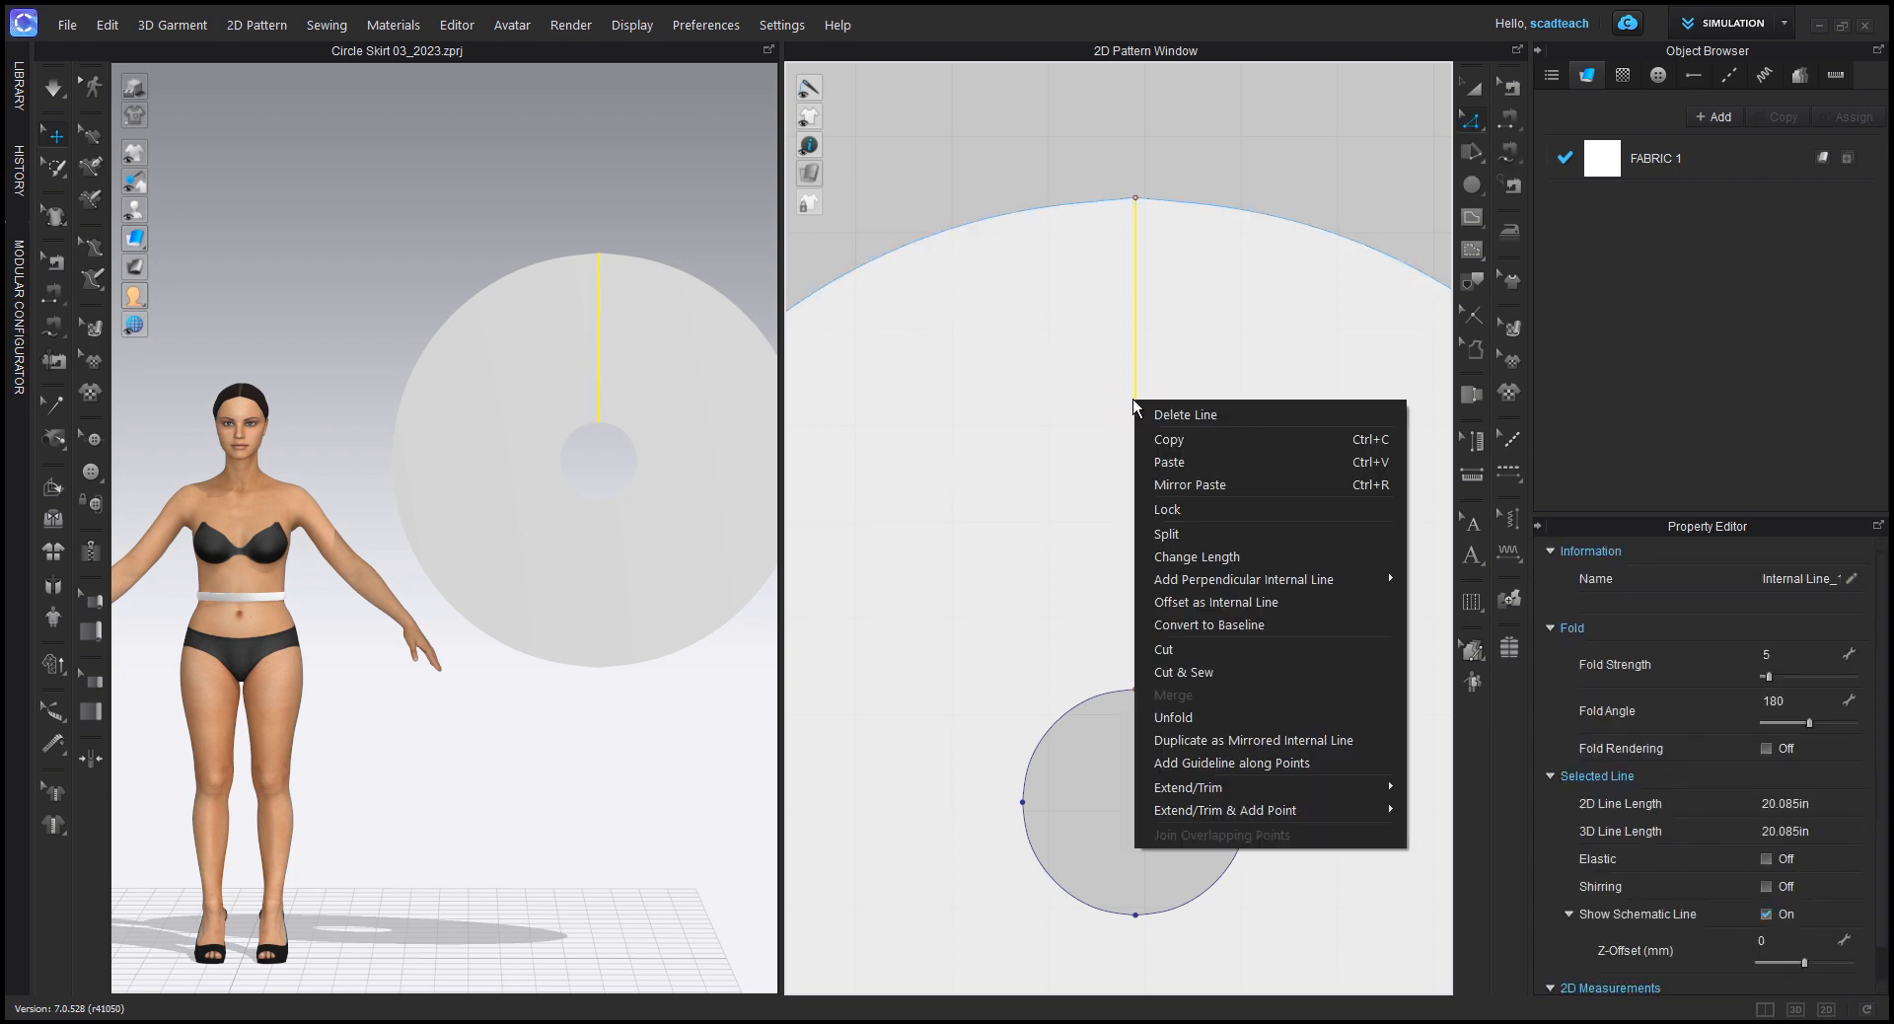
click(1197, 604)
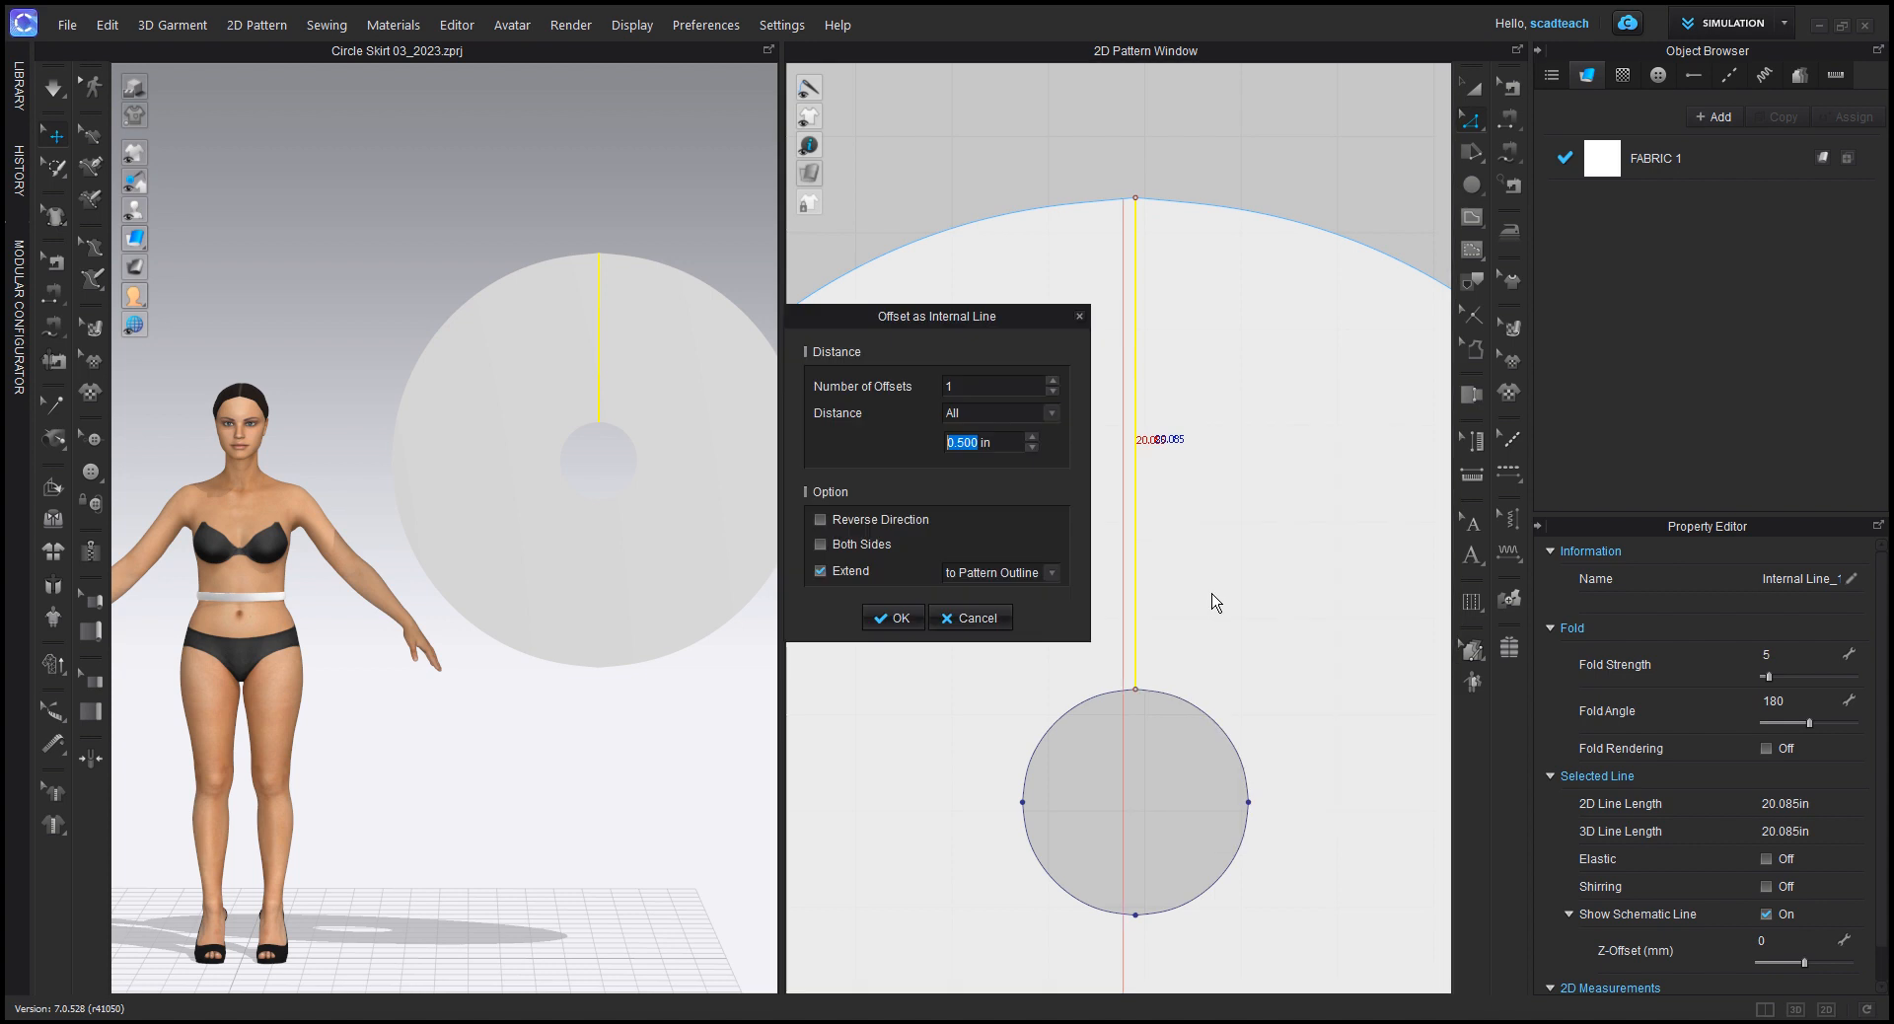
drag(983, 315, 800, 296)
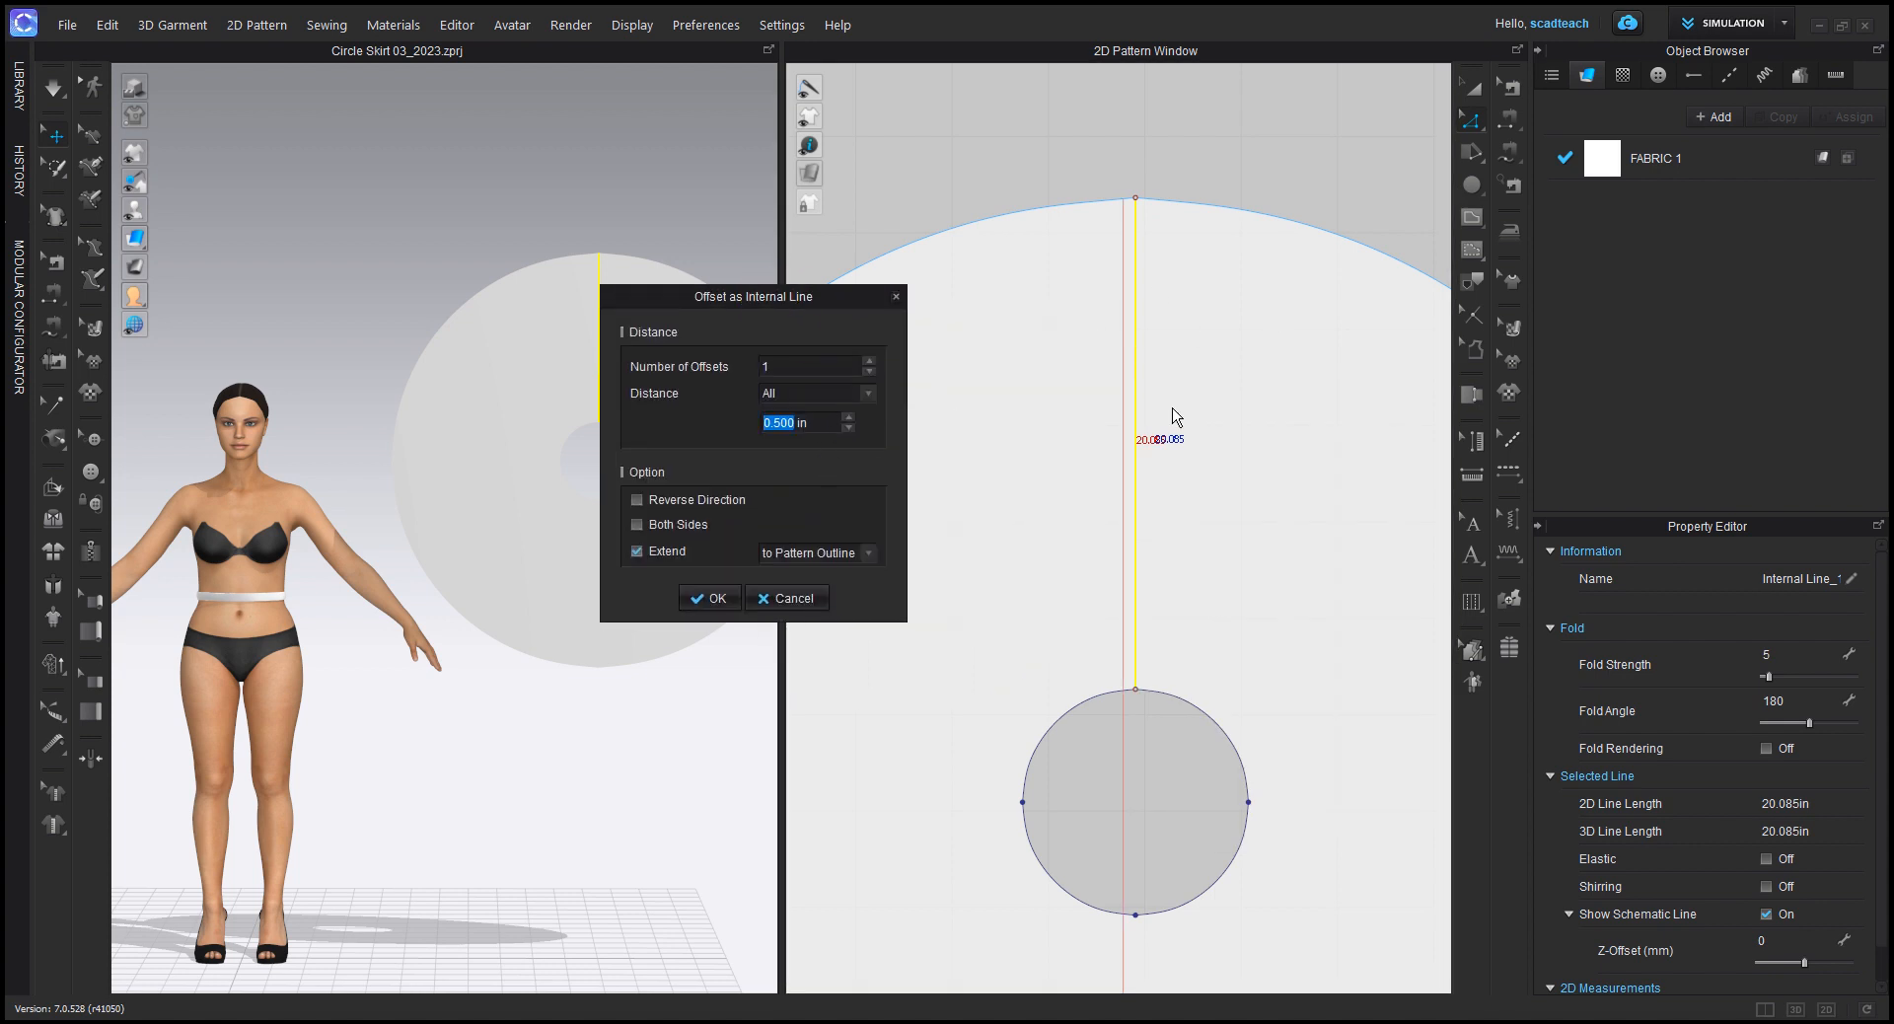
click(772, 422)
double_click(781, 422)
text(5)
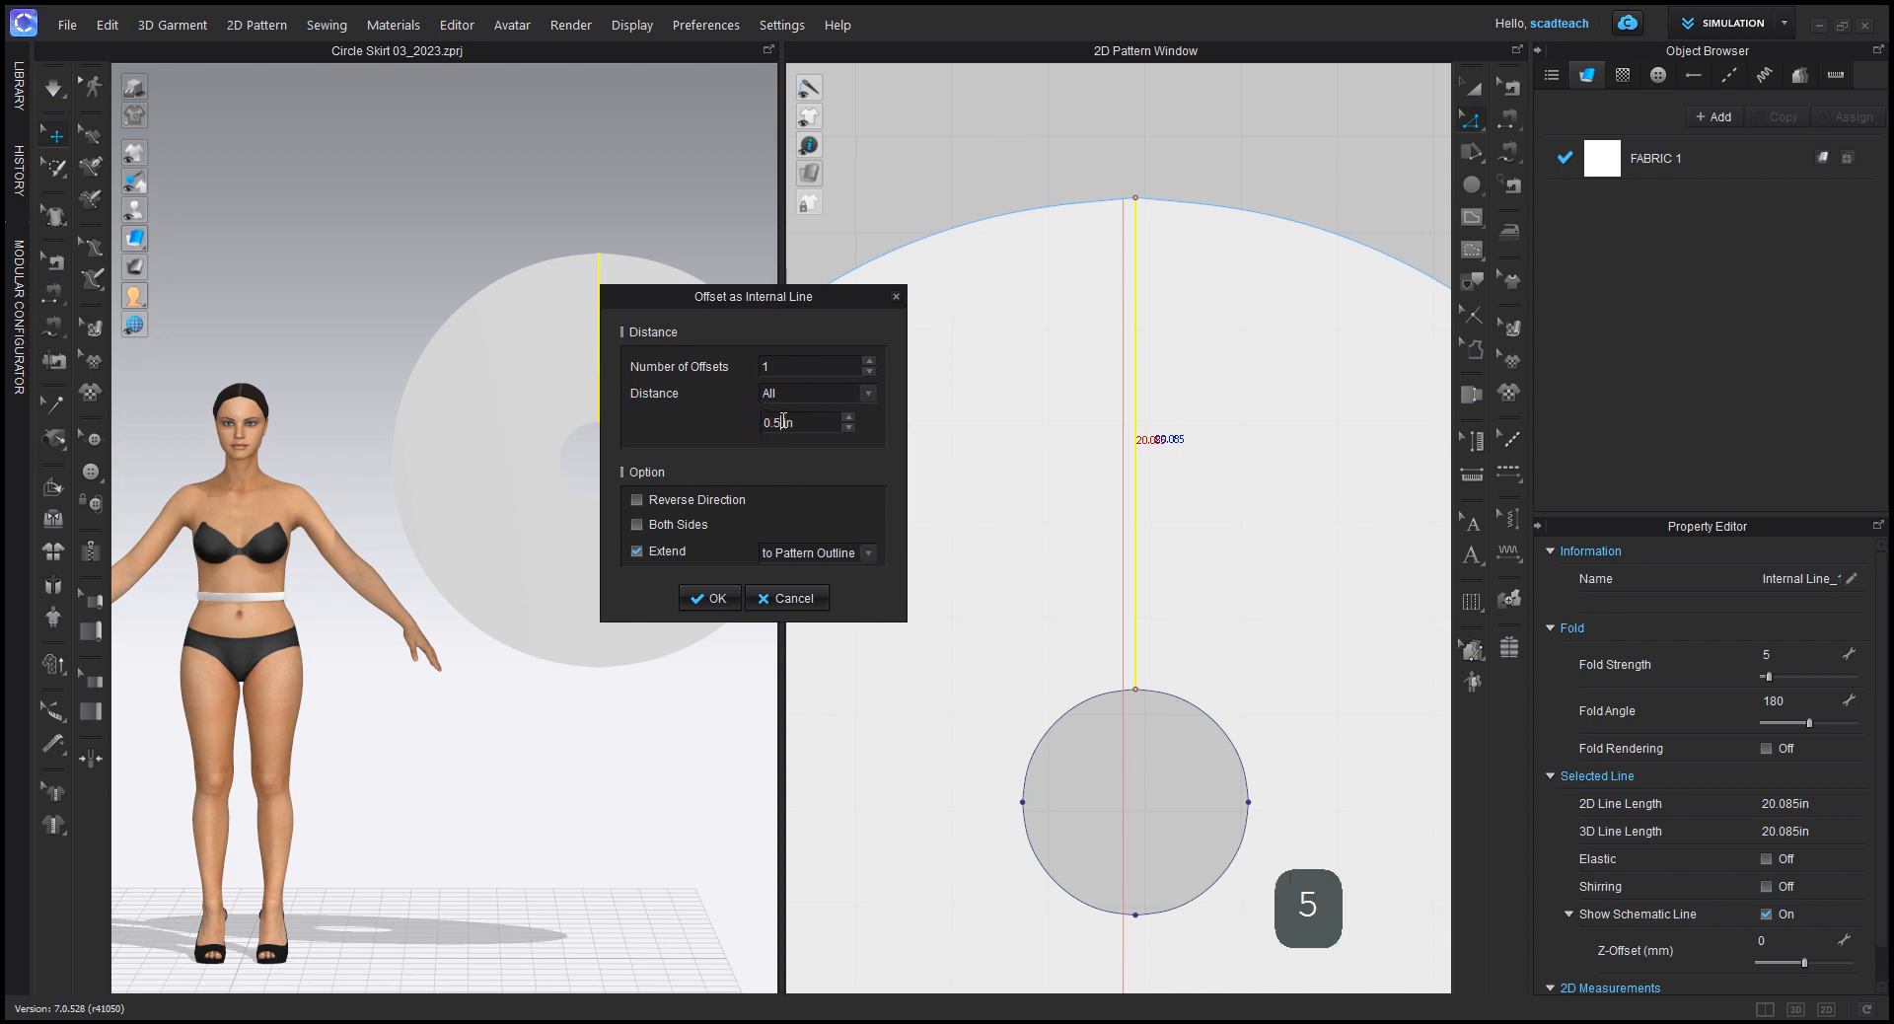
Step: Create the offset lines on both sides of the centre line, with extension to the pattern outline turned off
click(637, 525)
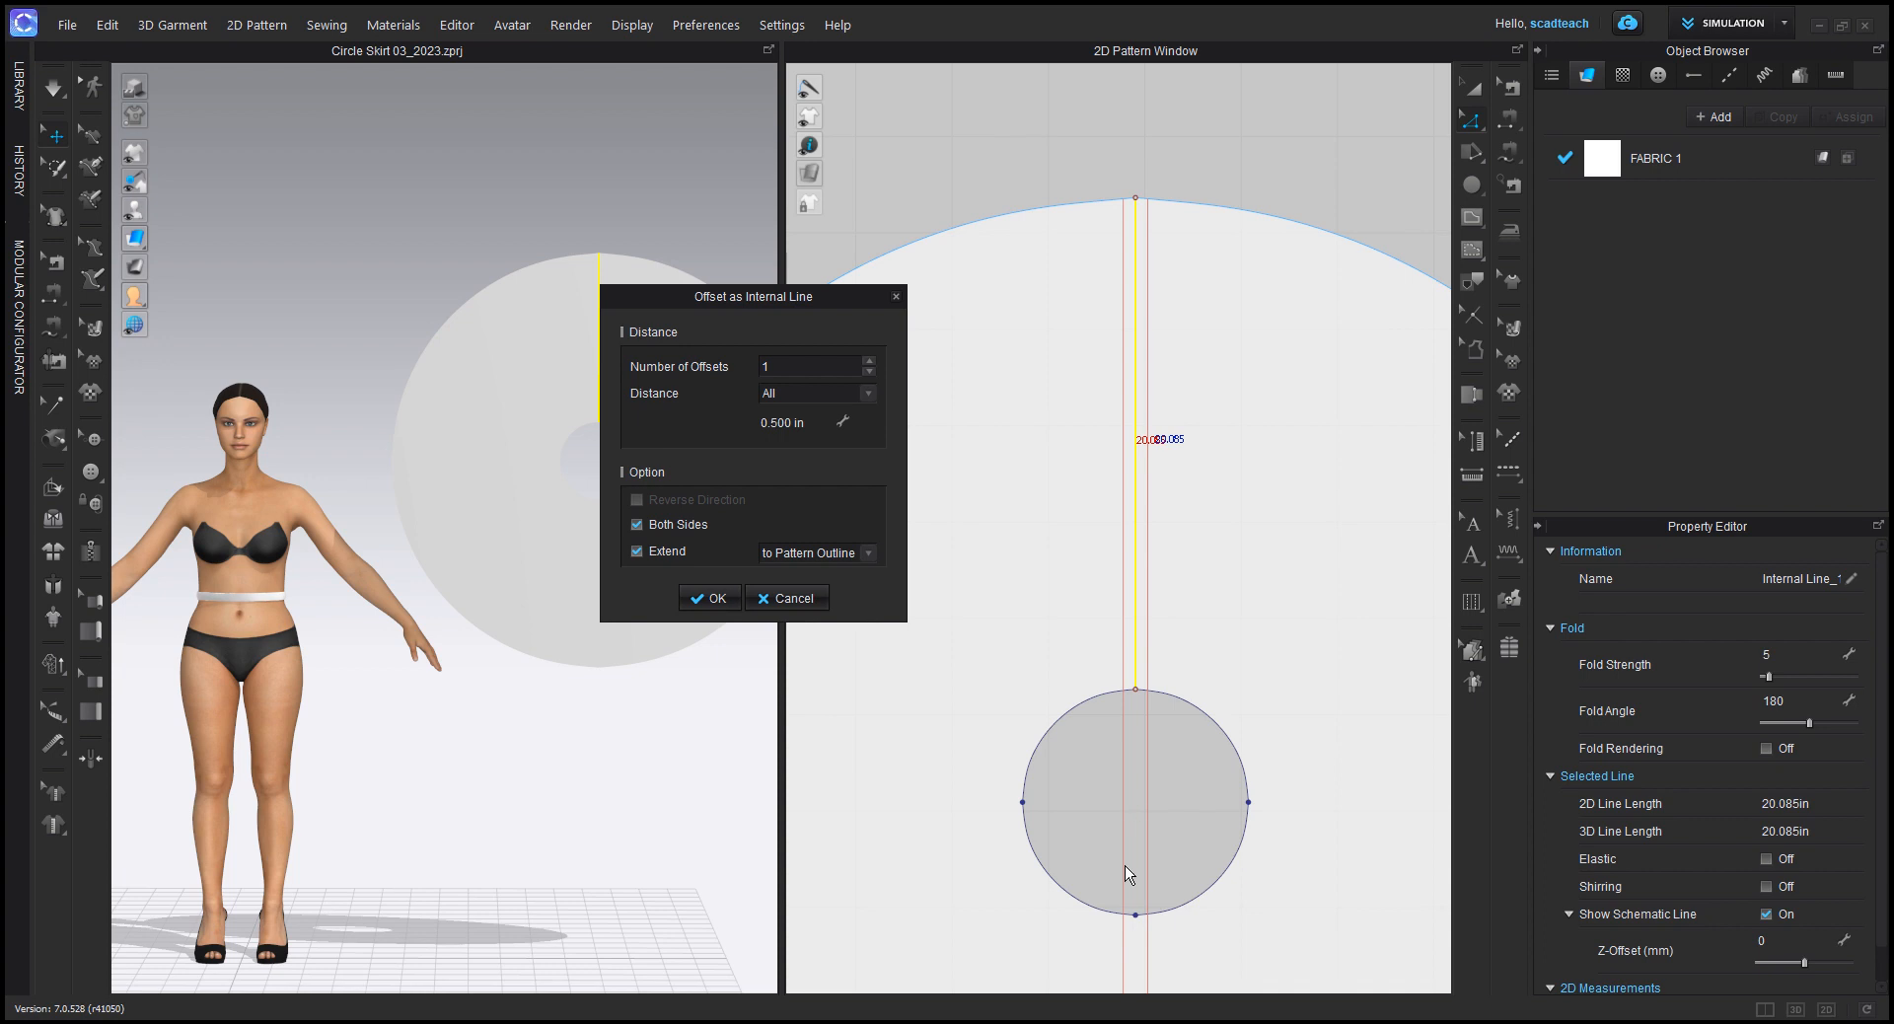
click(636, 552)
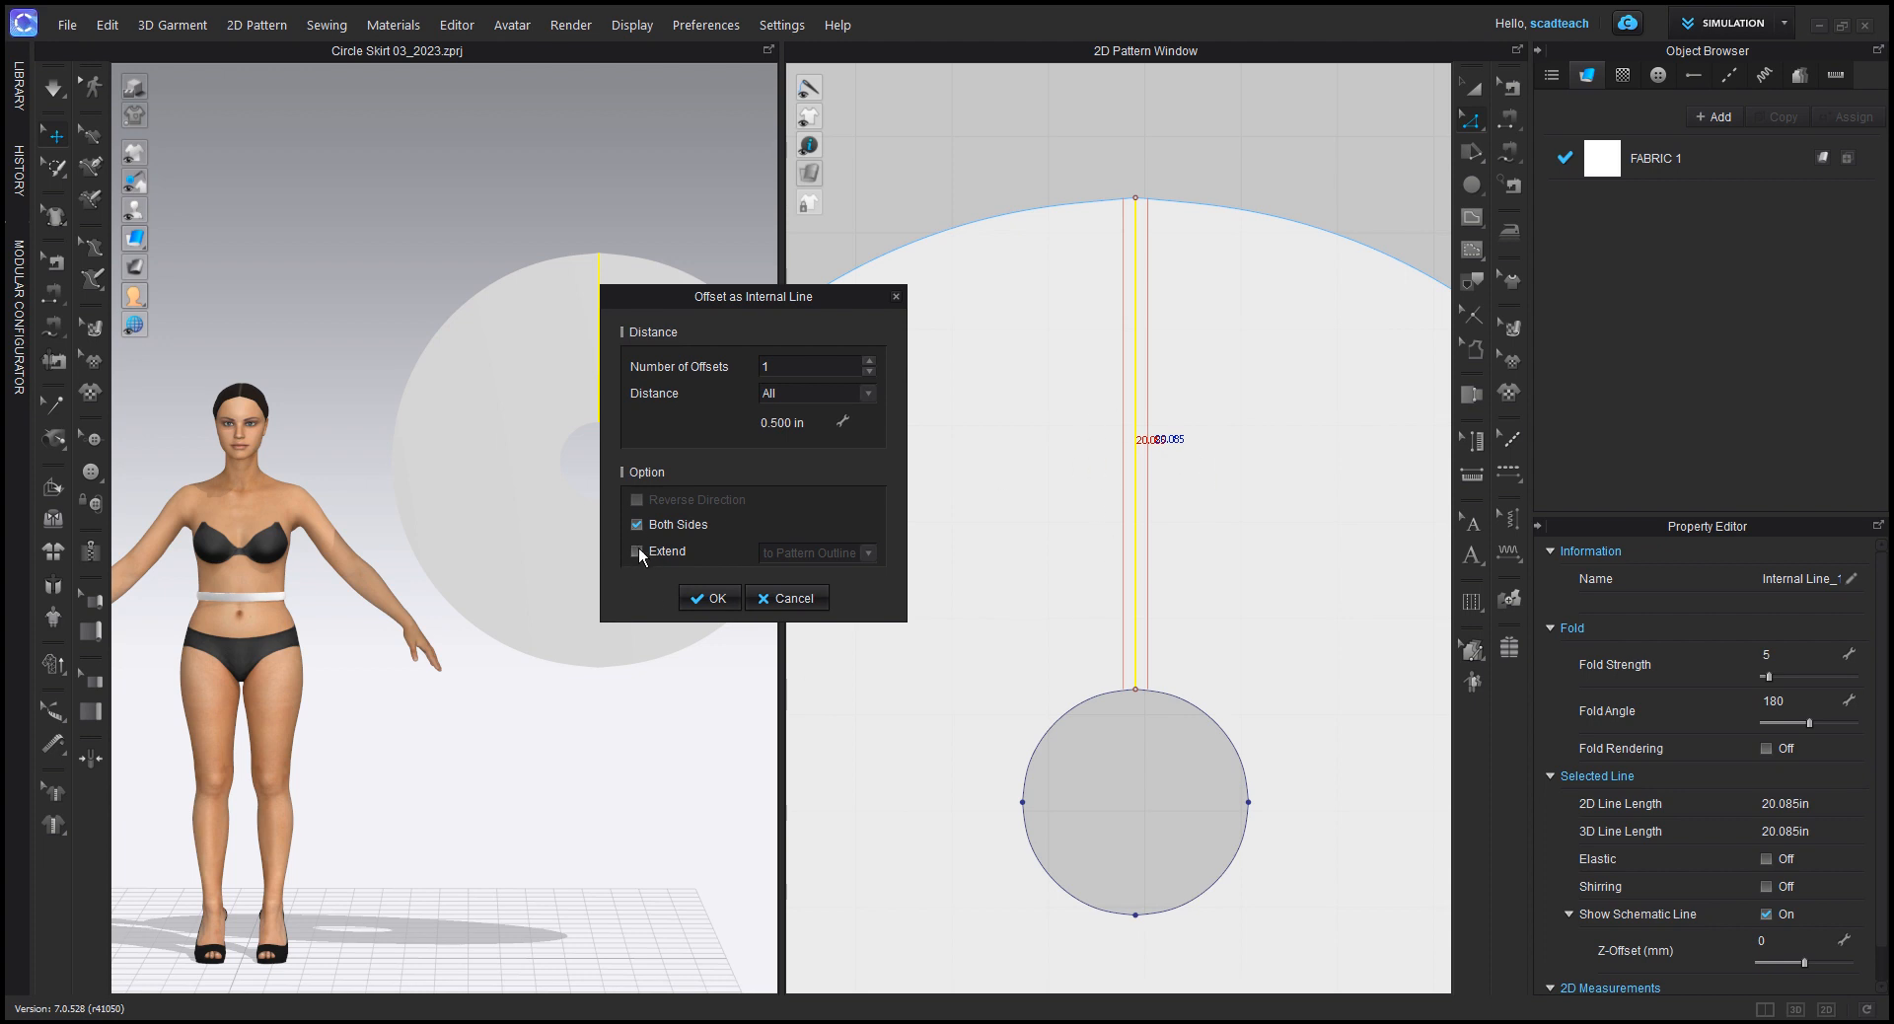
click(717, 598)
click(1113, 774)
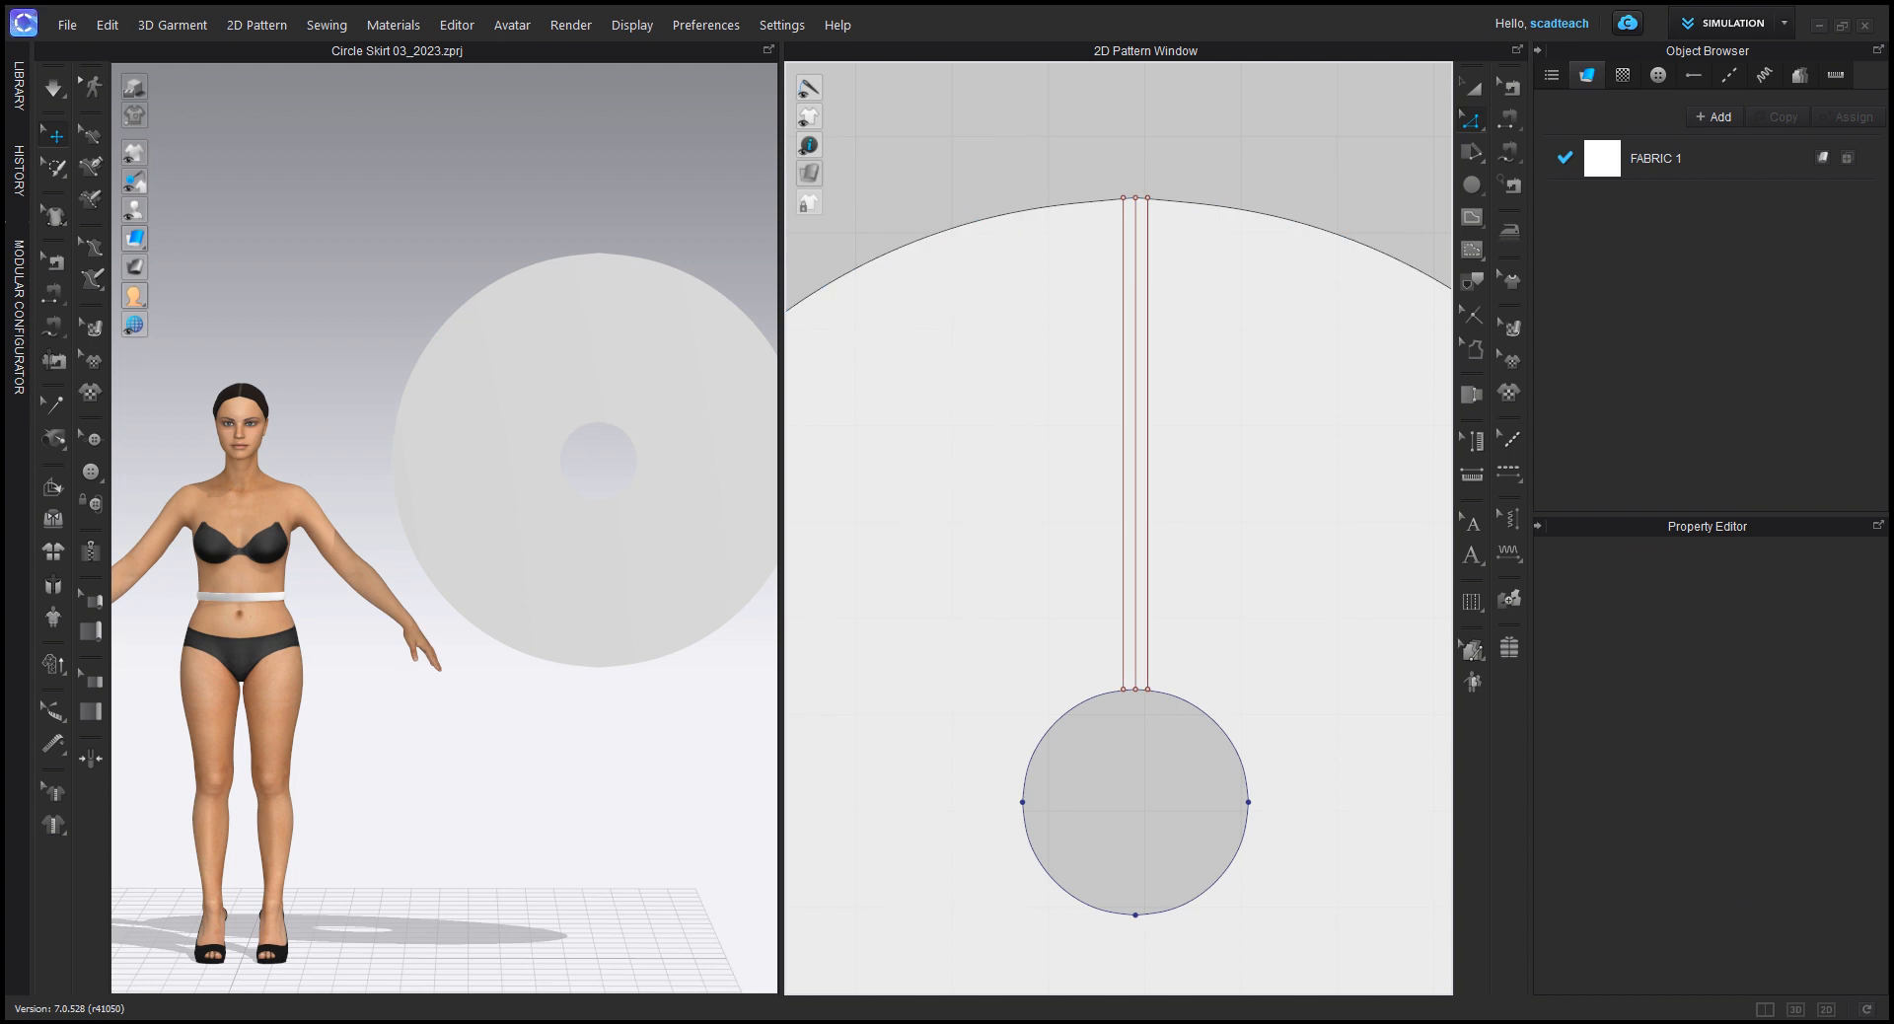
Step: Examine the centre line, the two offset lines and their lower end points at the waist hole
scroll(1066, 606, down, 3)
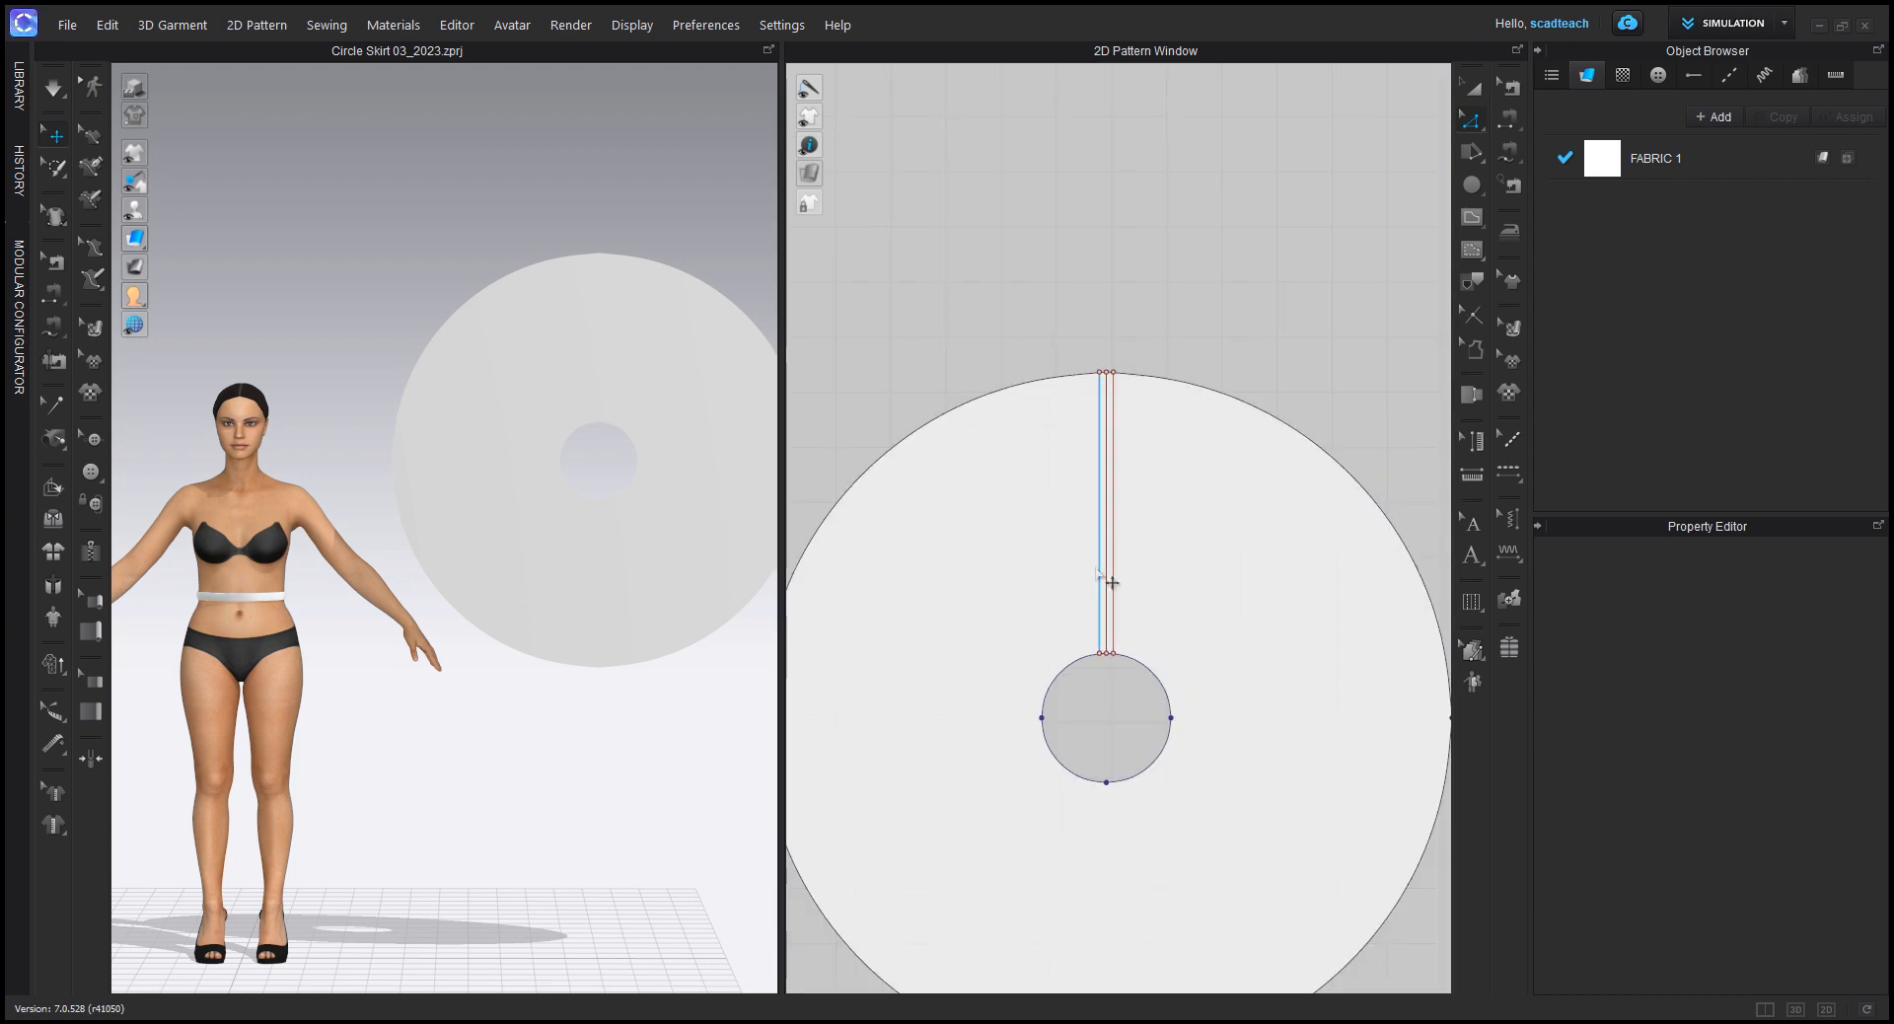
scroll(1124, 560, up, 3)
click(1097, 531)
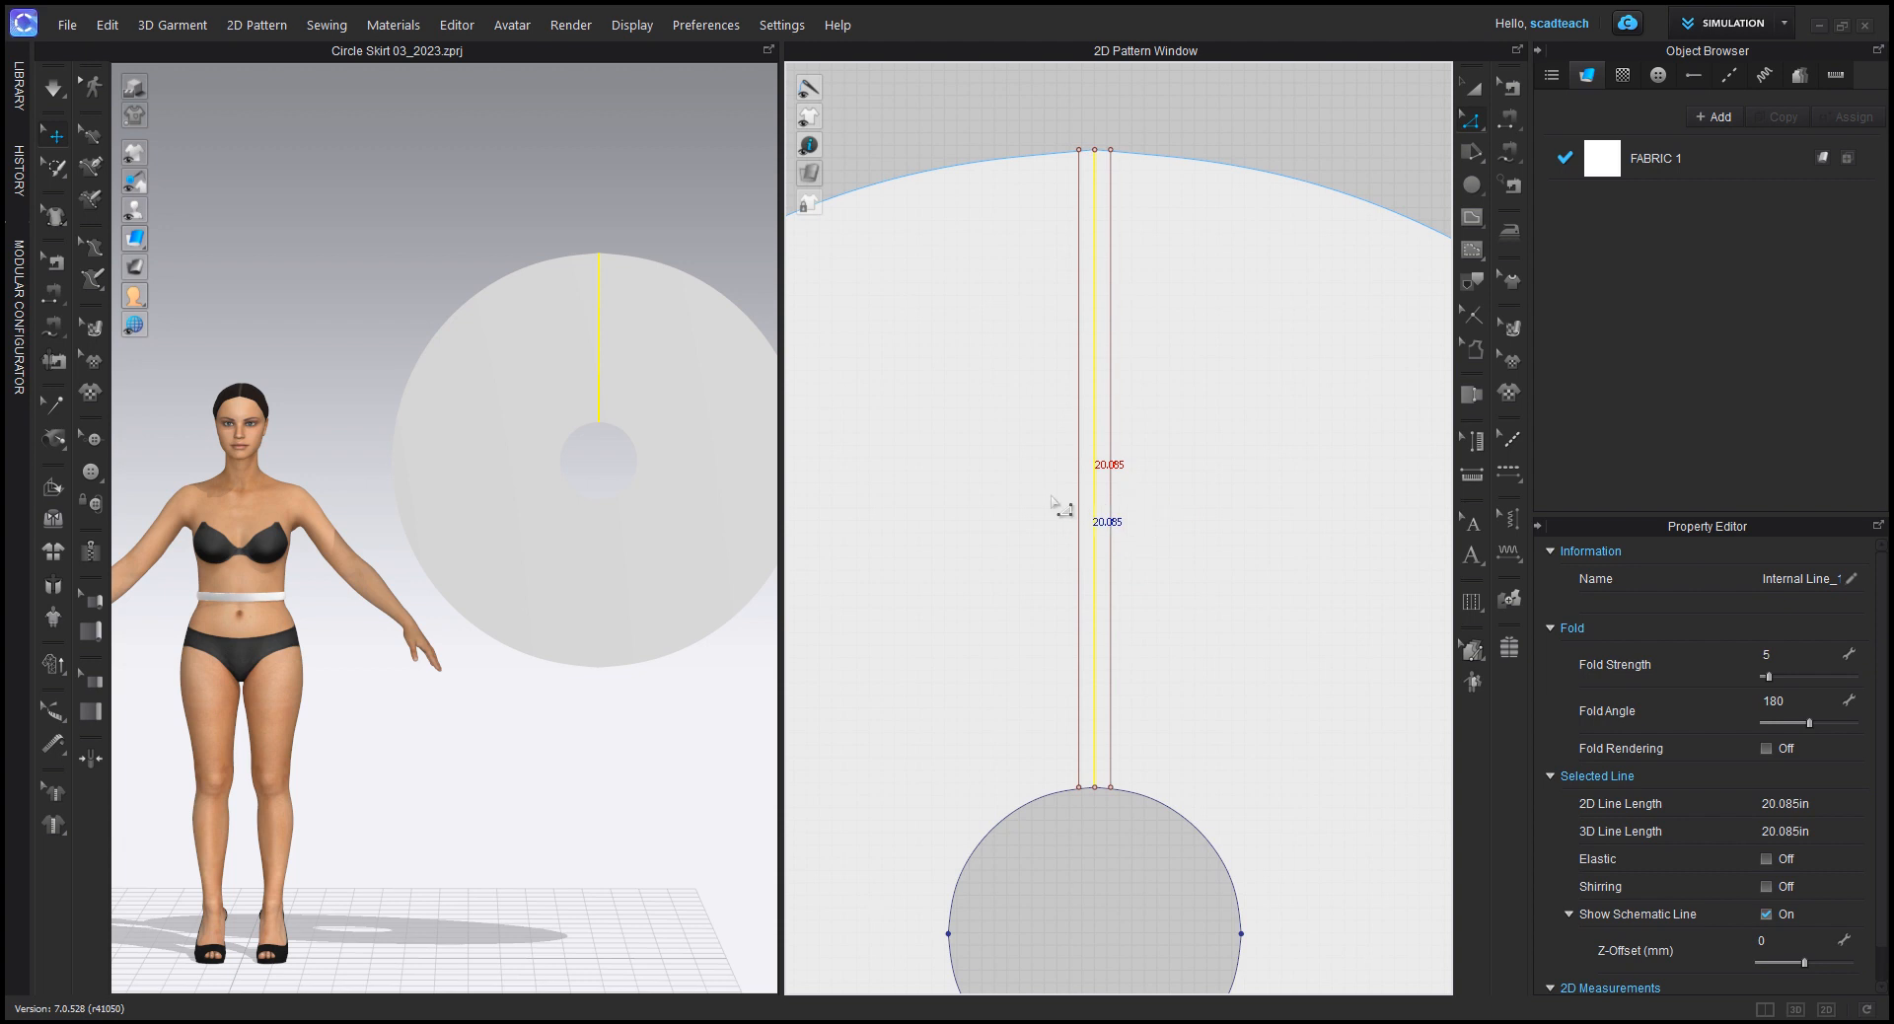
click(1110, 487)
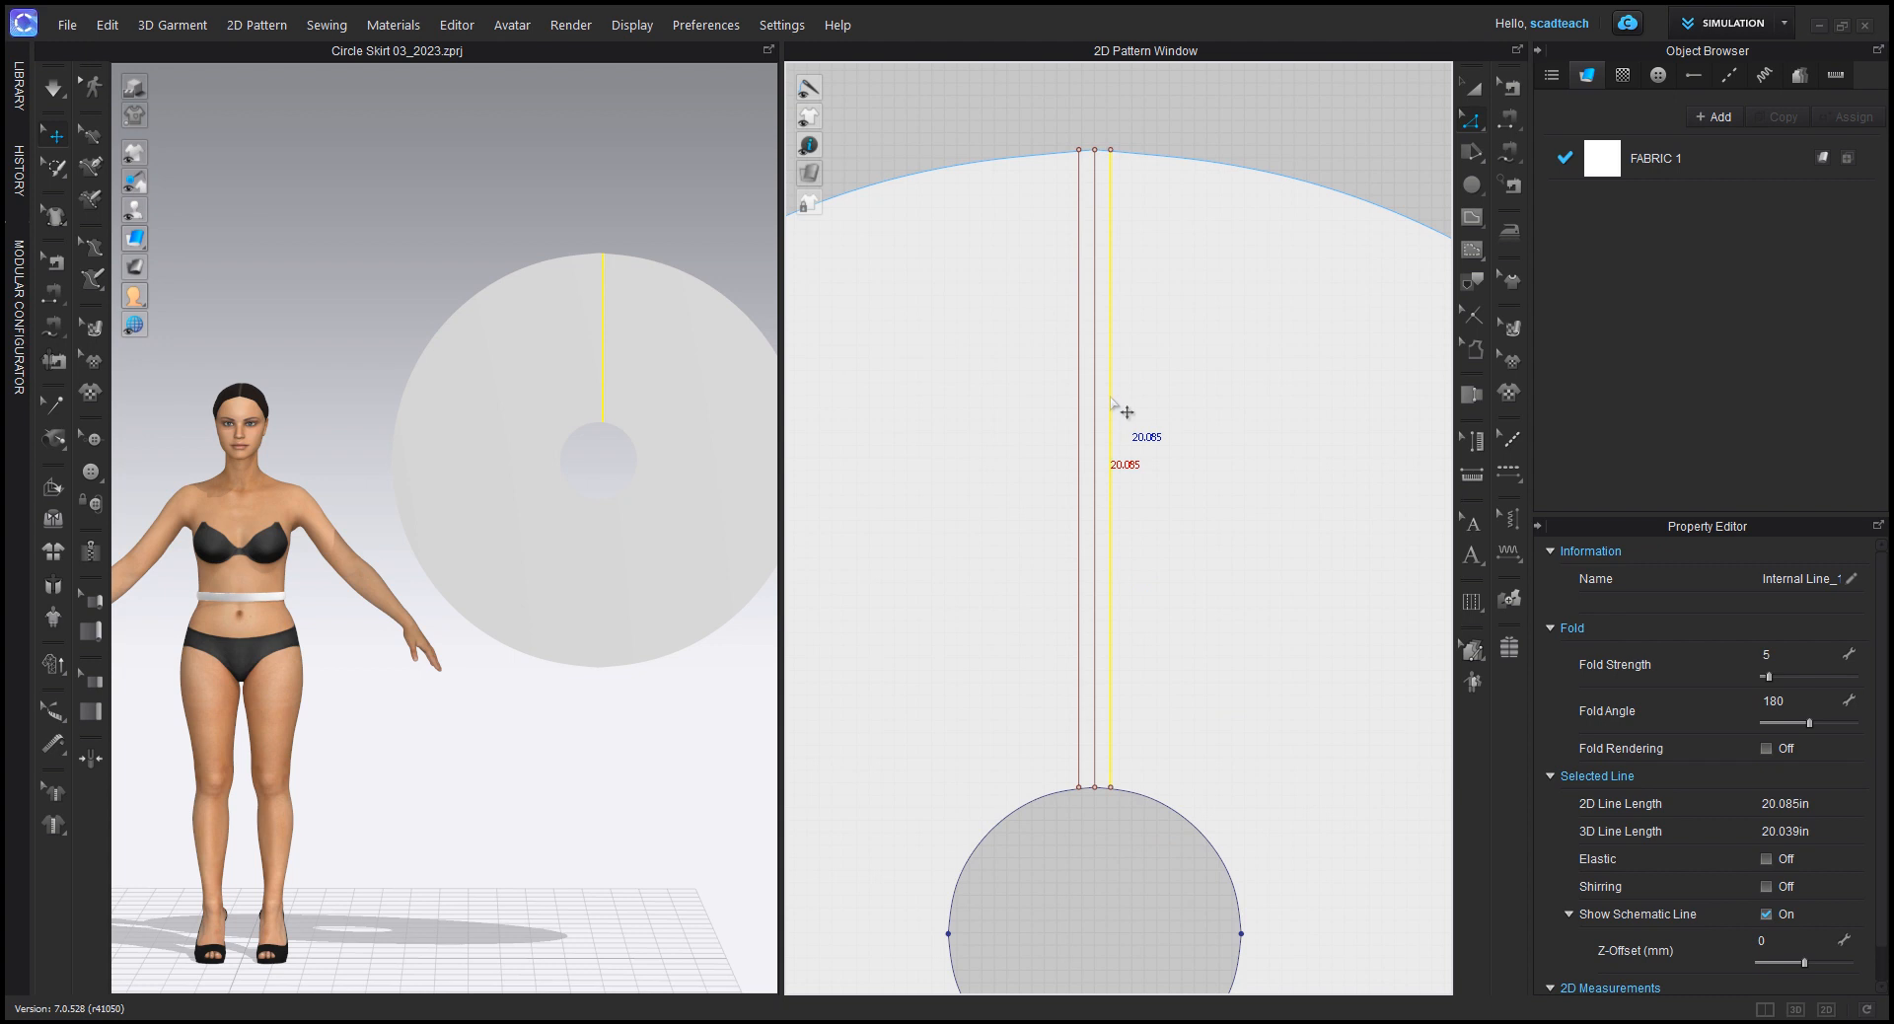
shift+click(1080, 747)
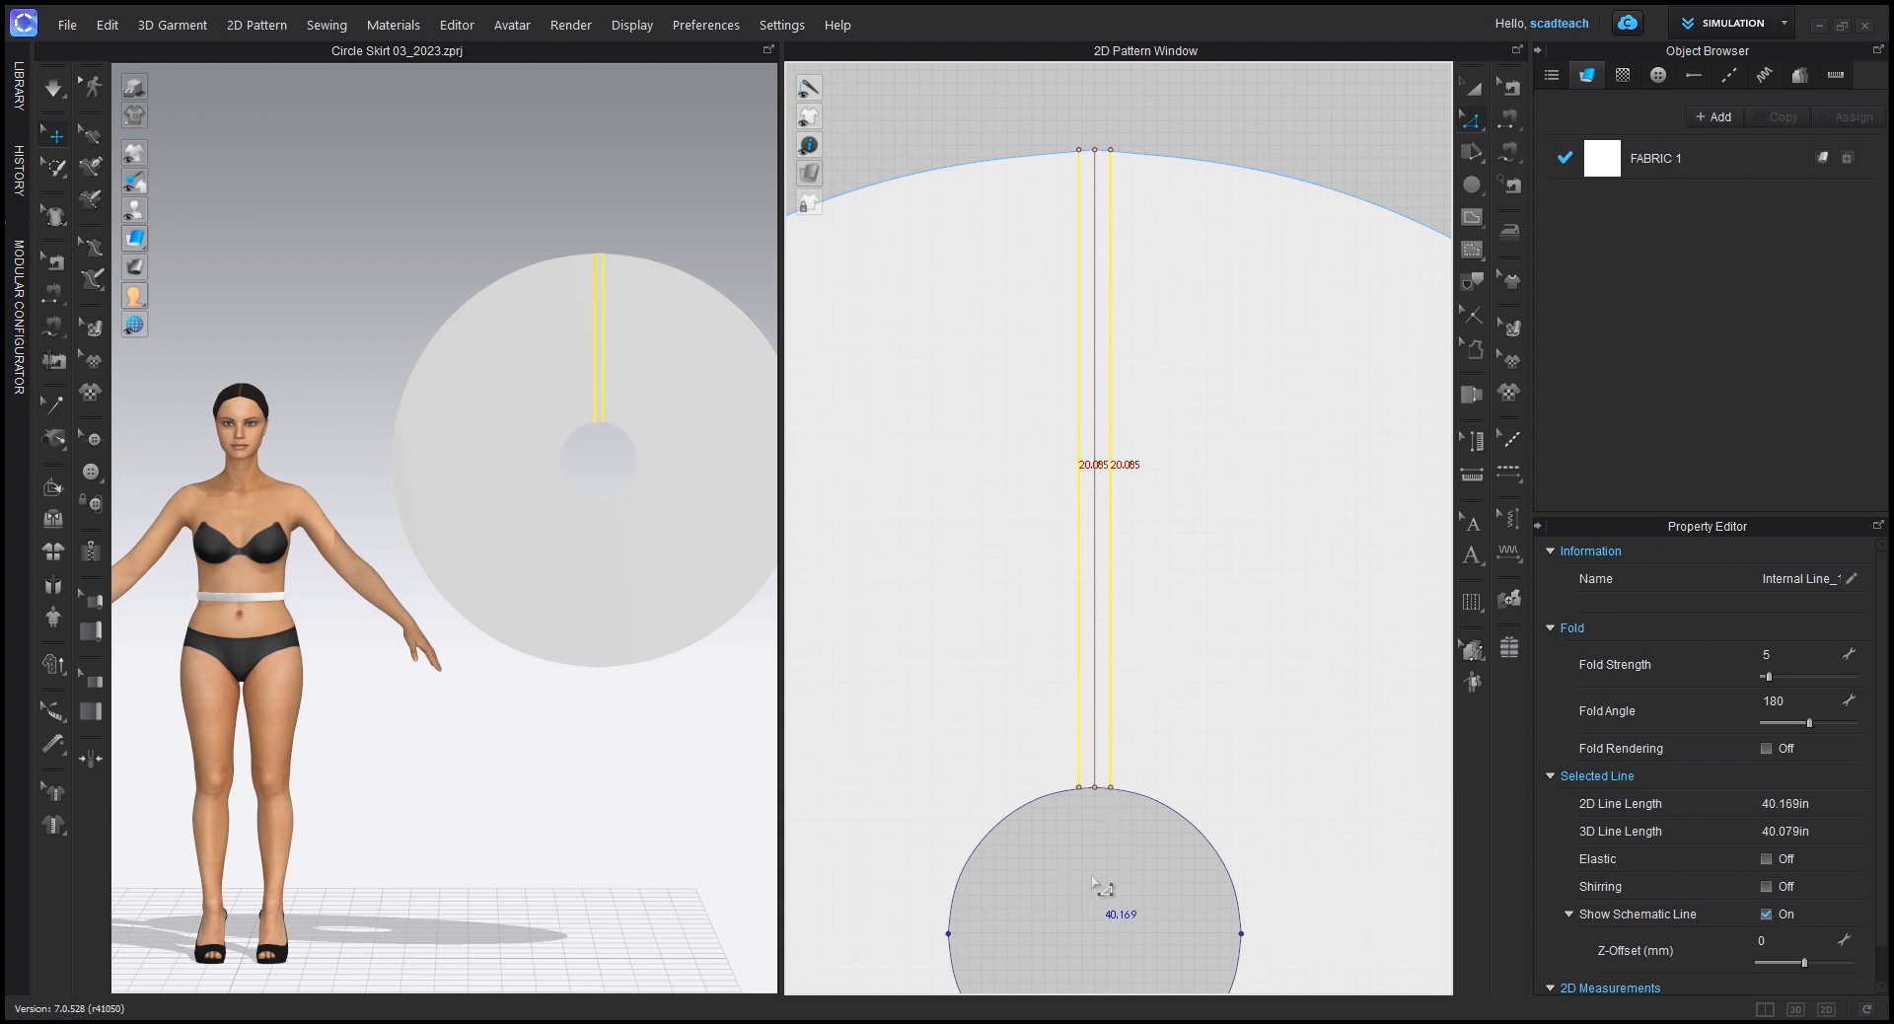
scroll(1105, 789, up, 6)
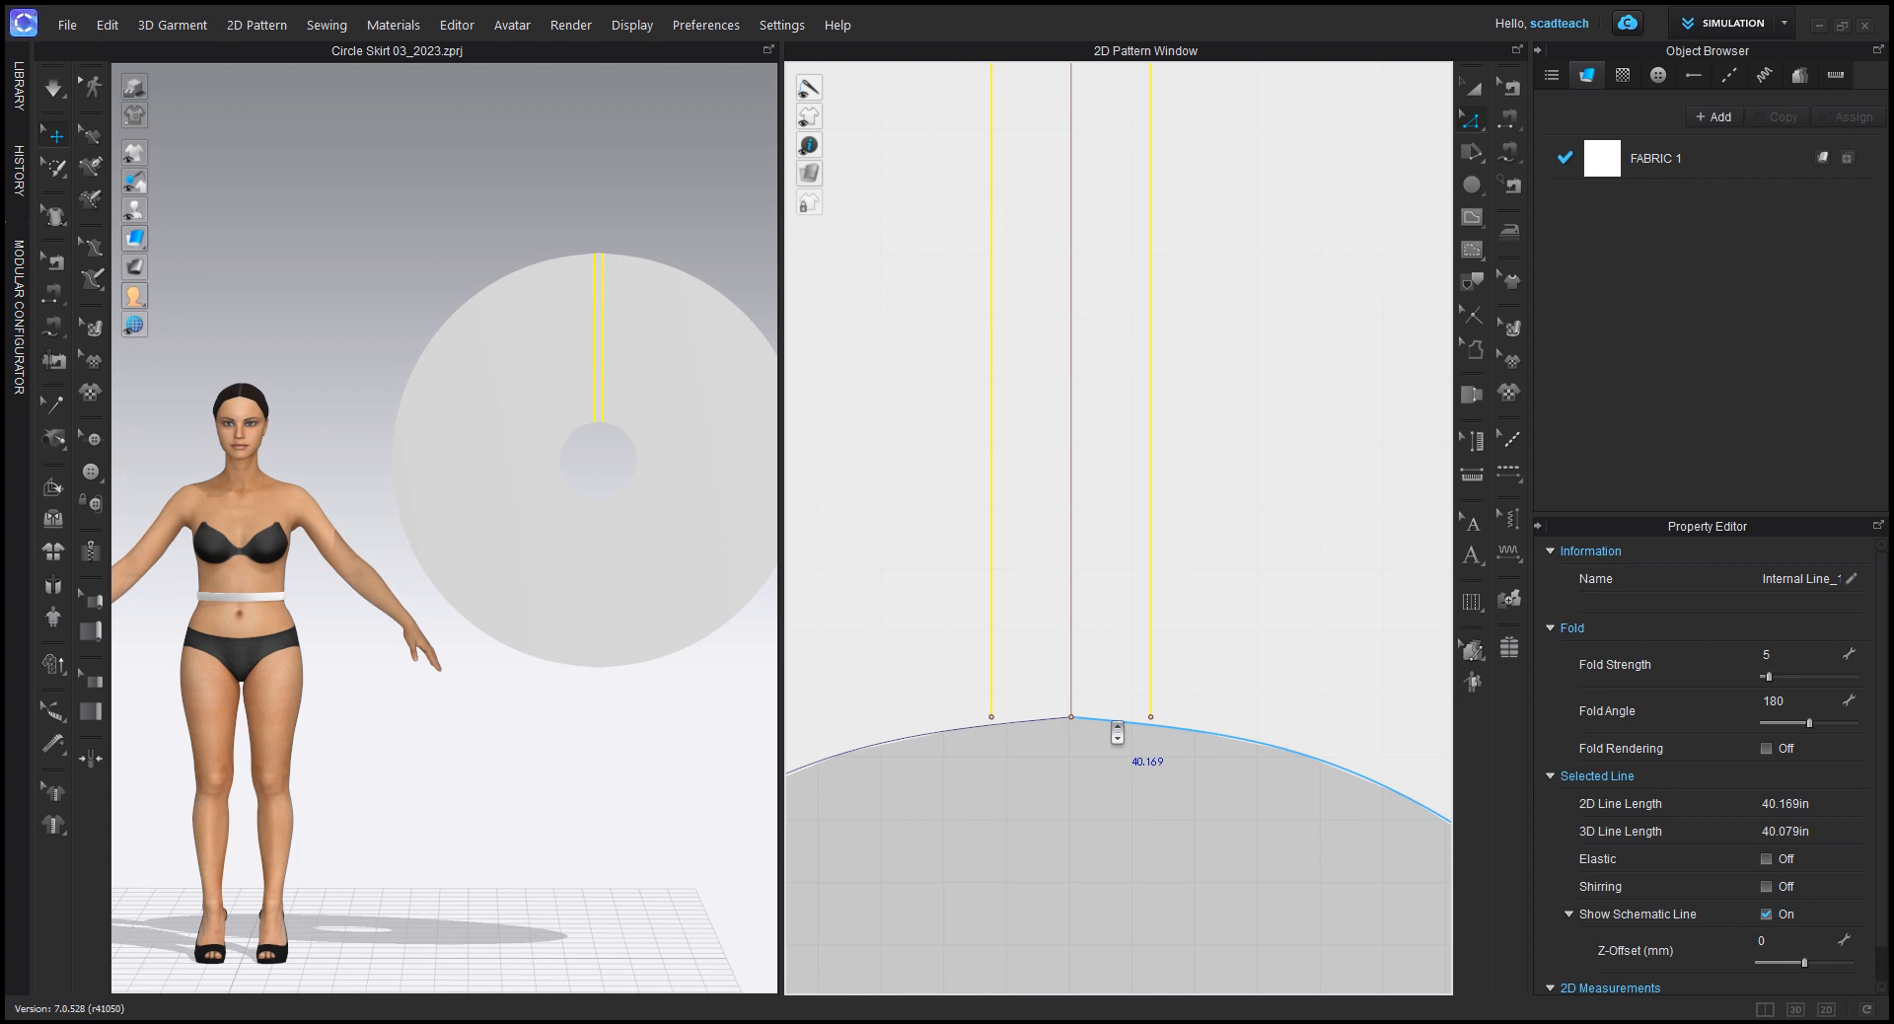
scroll(1116, 733, up, 3)
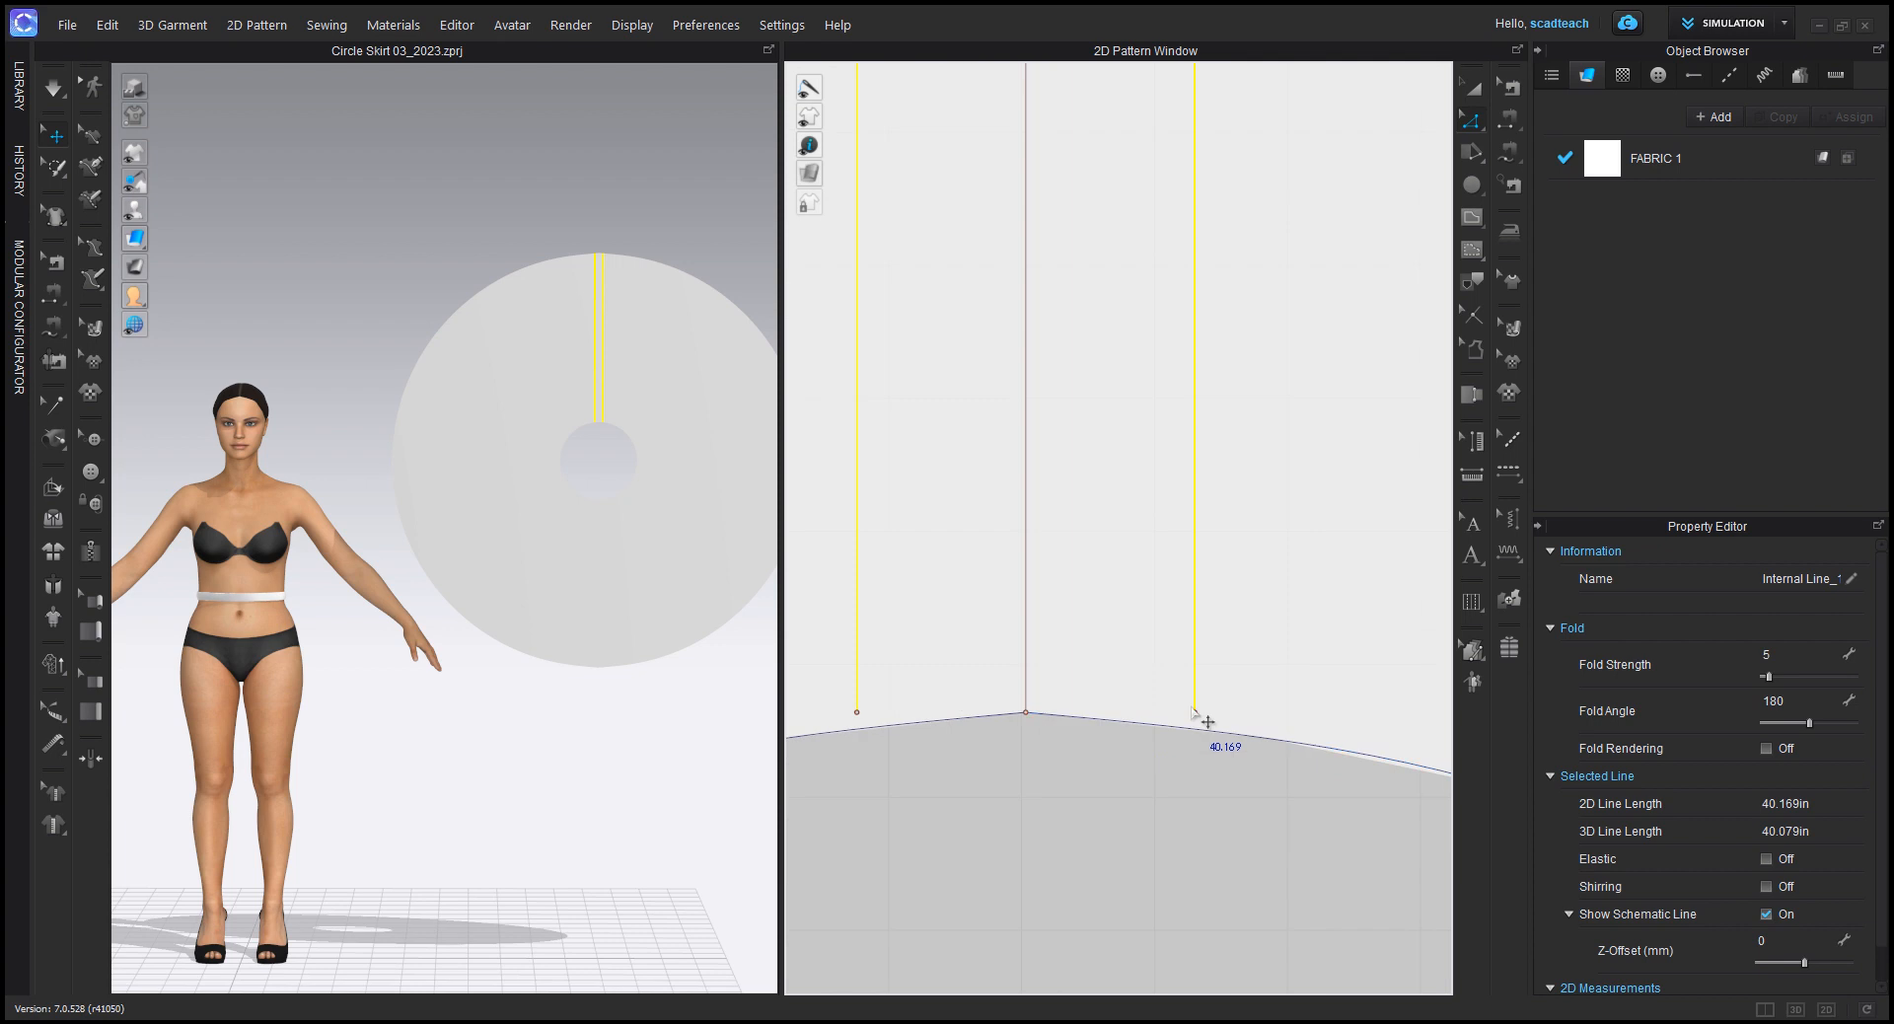
click(856, 712)
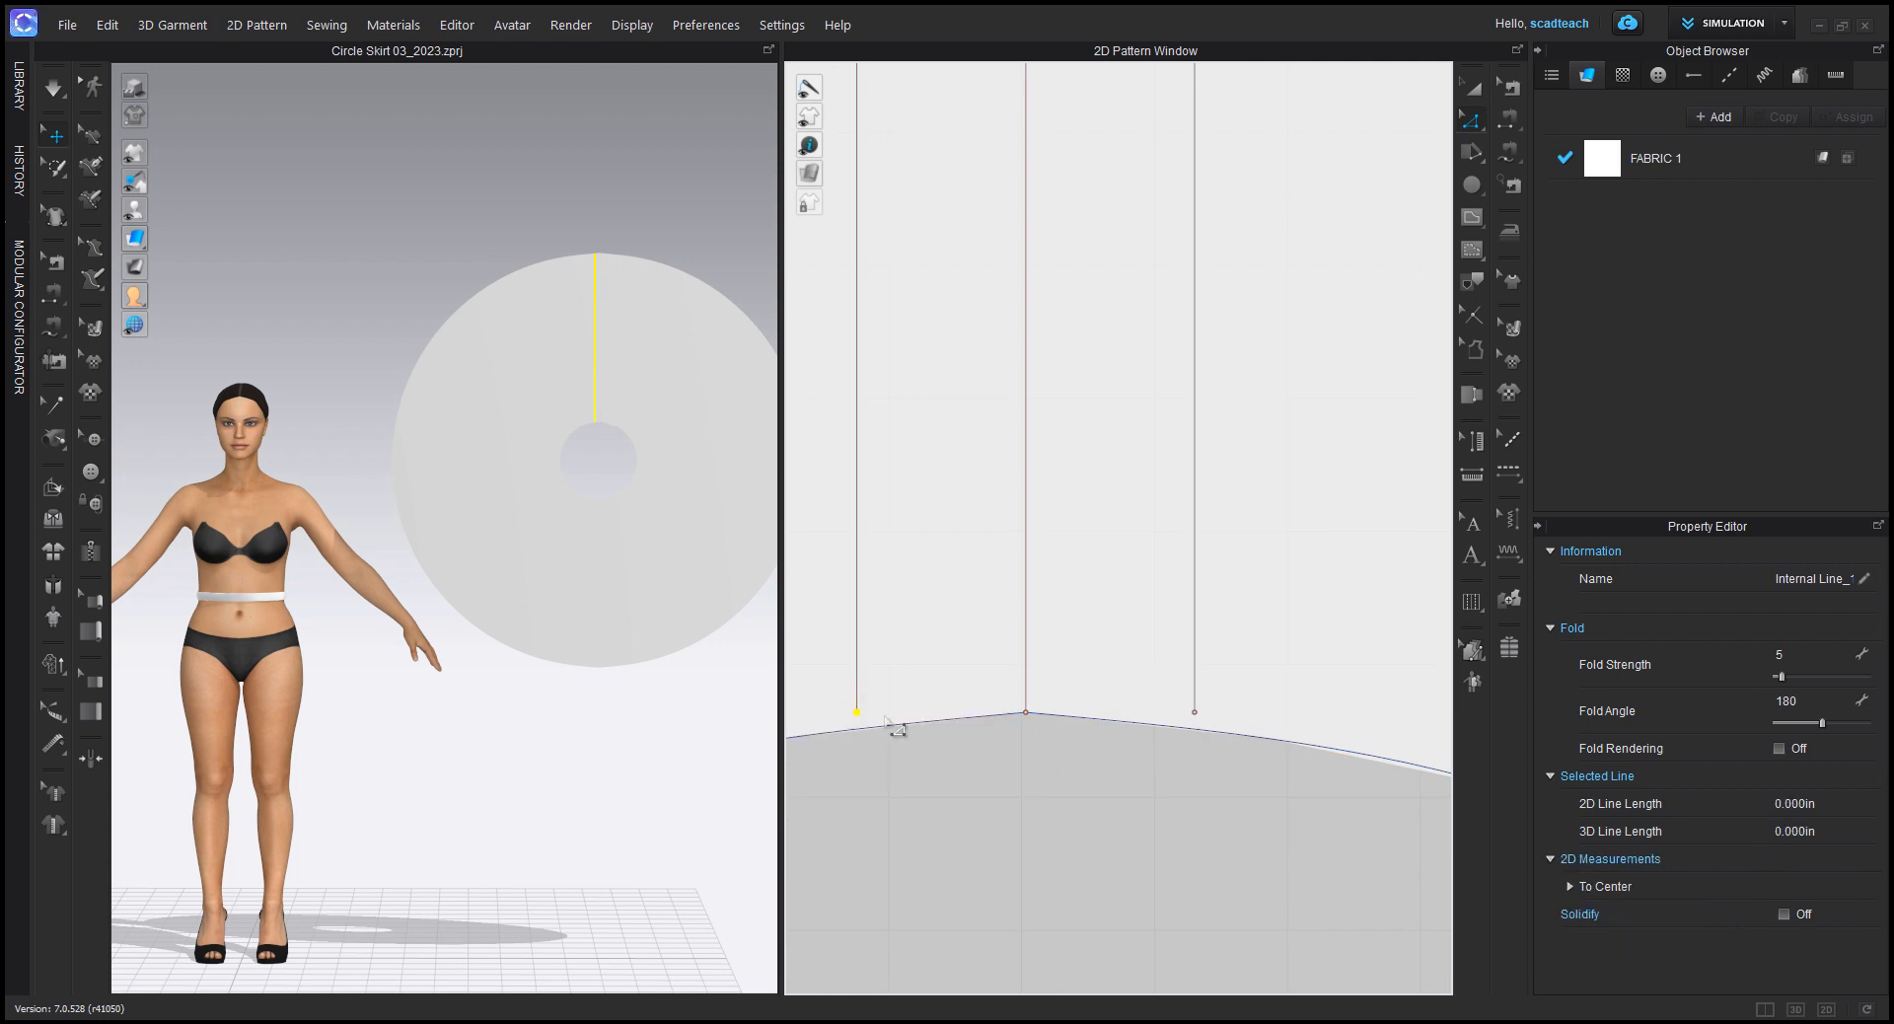
scroll(860, 718, down, 12)
middle_drag(888, 546, 1068, 725)
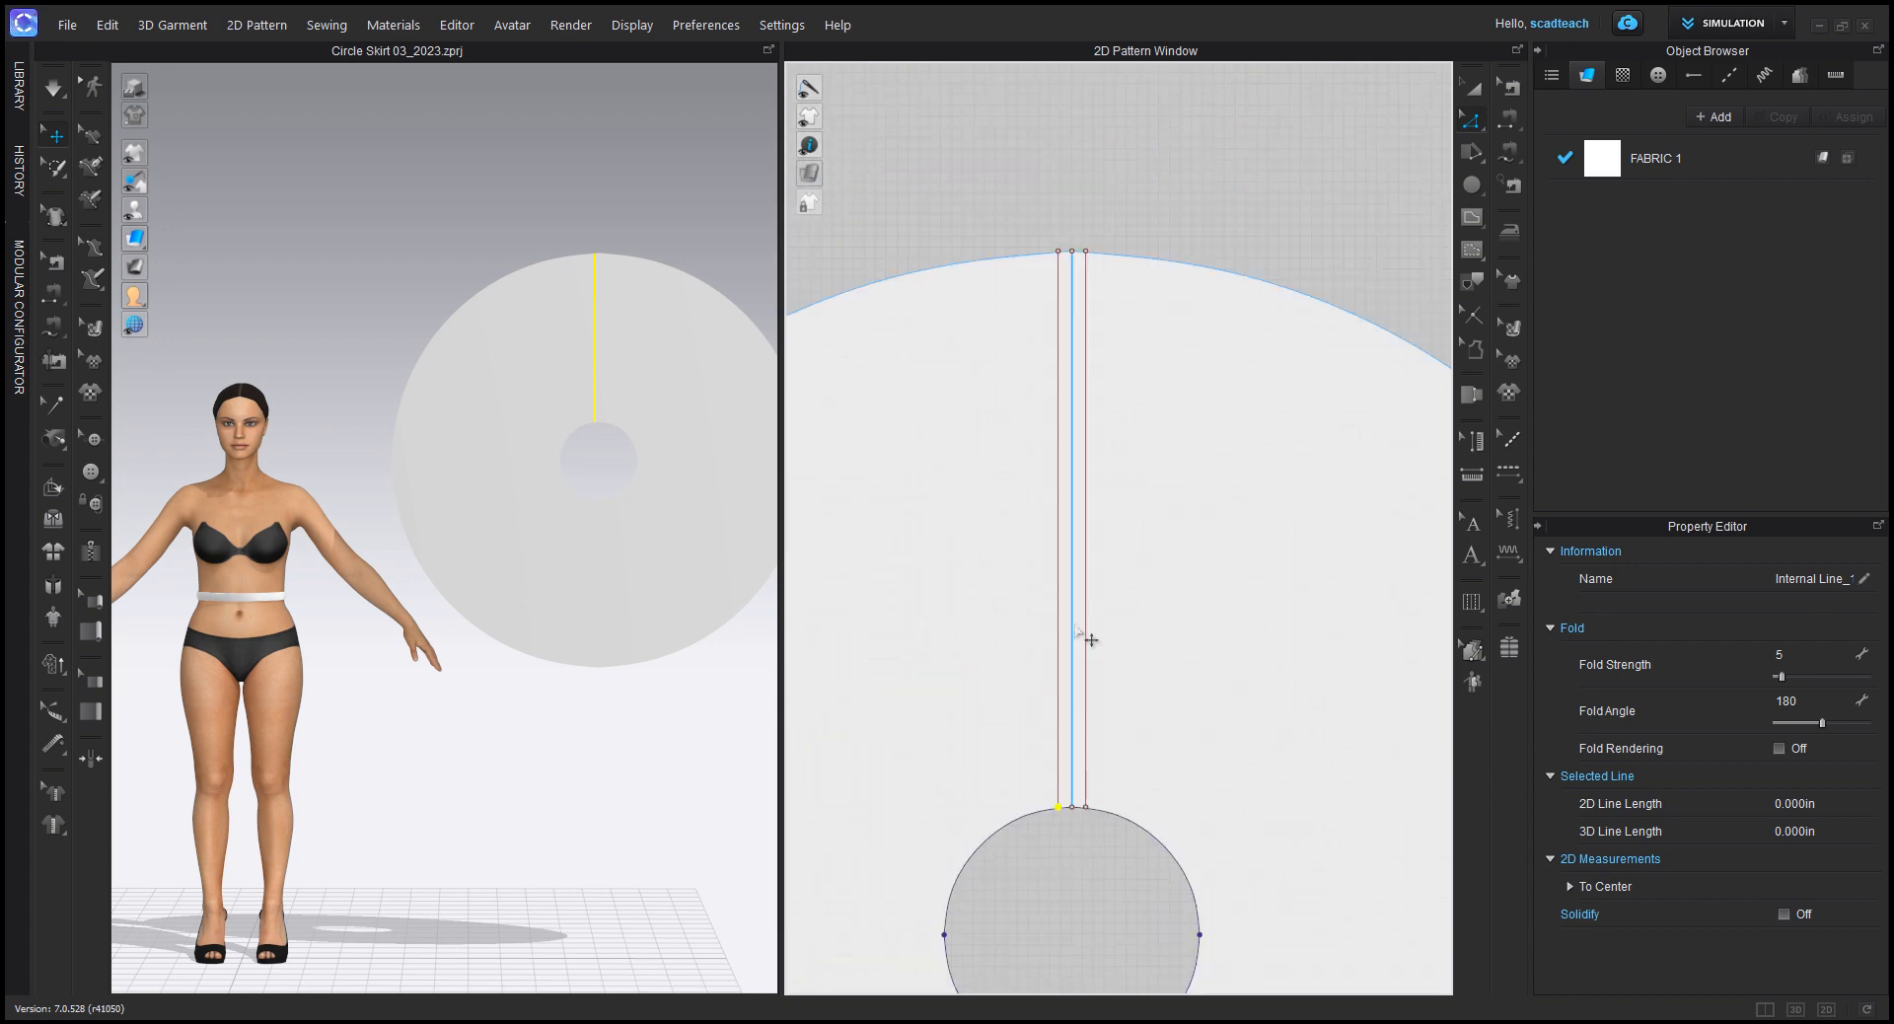
click(1057, 602)
drag(1057, 602, 1065, 639)
key(ctrl+z)
Step: Move the lower end points of both offset lines down so they reach the edge of the waist hole
scroll(1059, 801, up, 10)
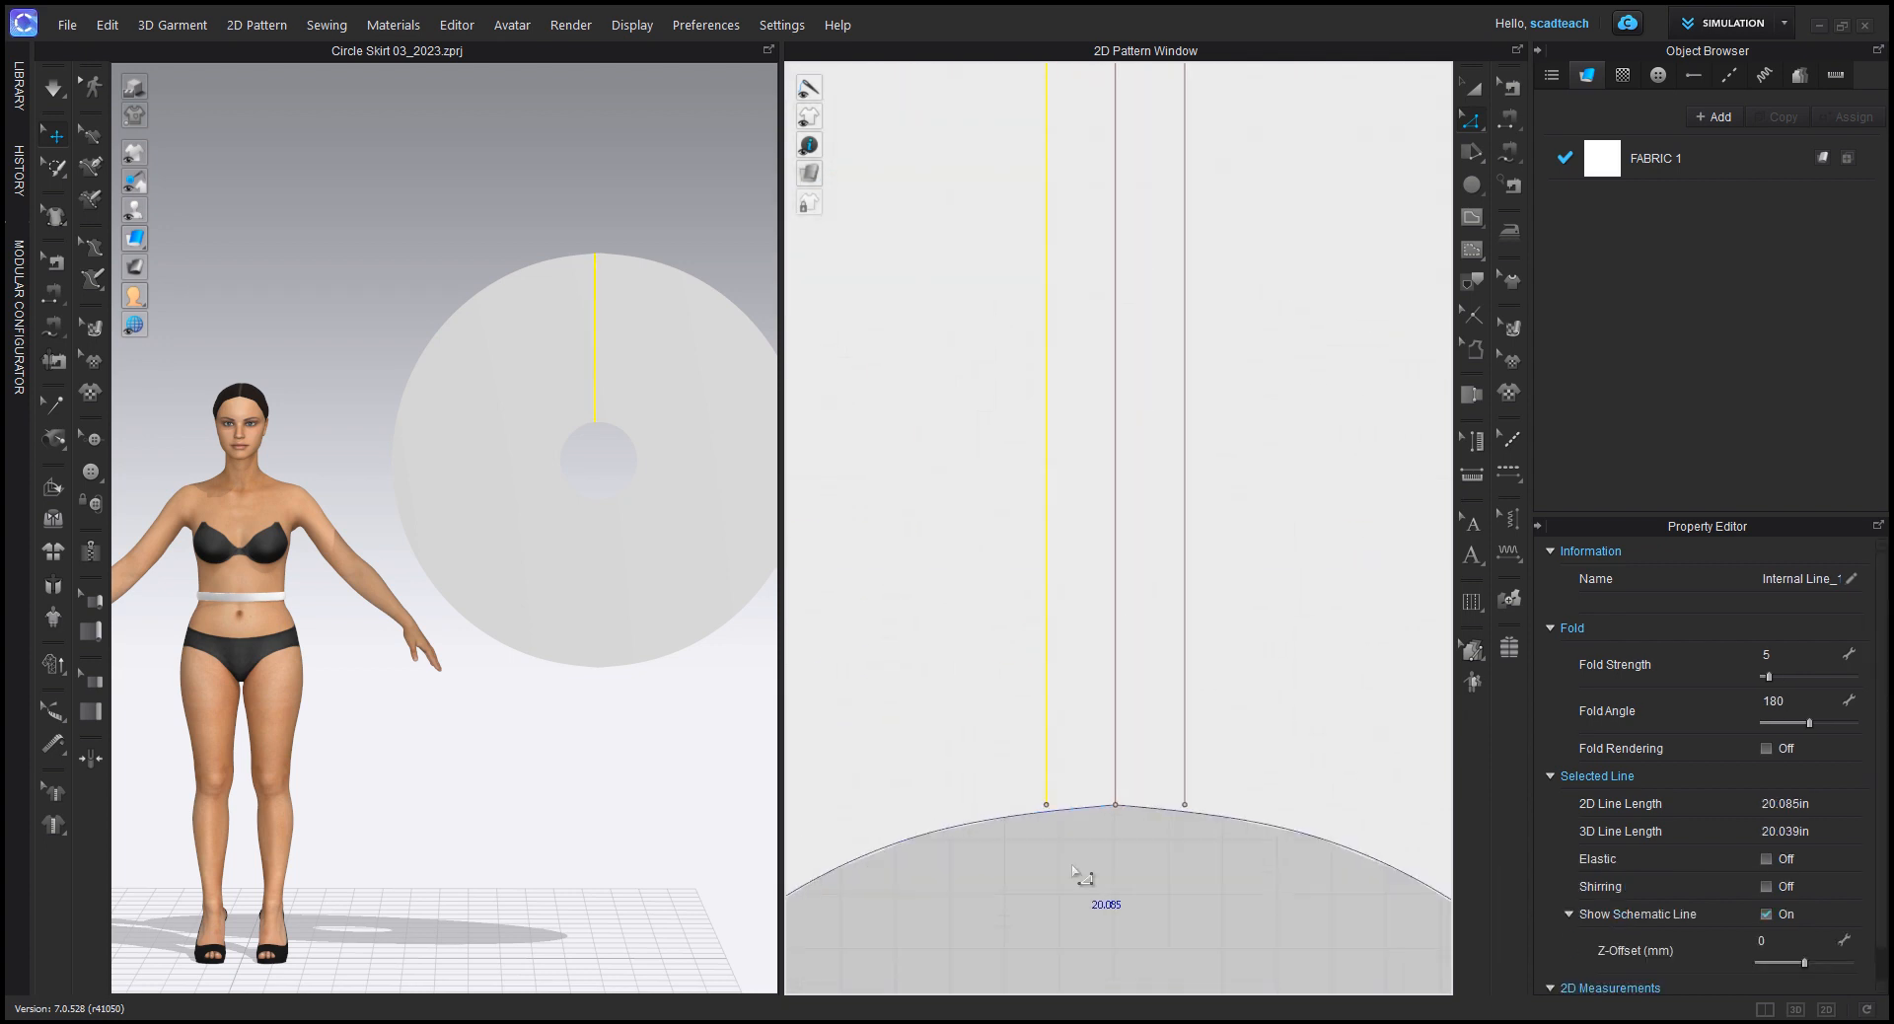
middle_drag(1105, 834, 1082, 653)
click(1010, 610)
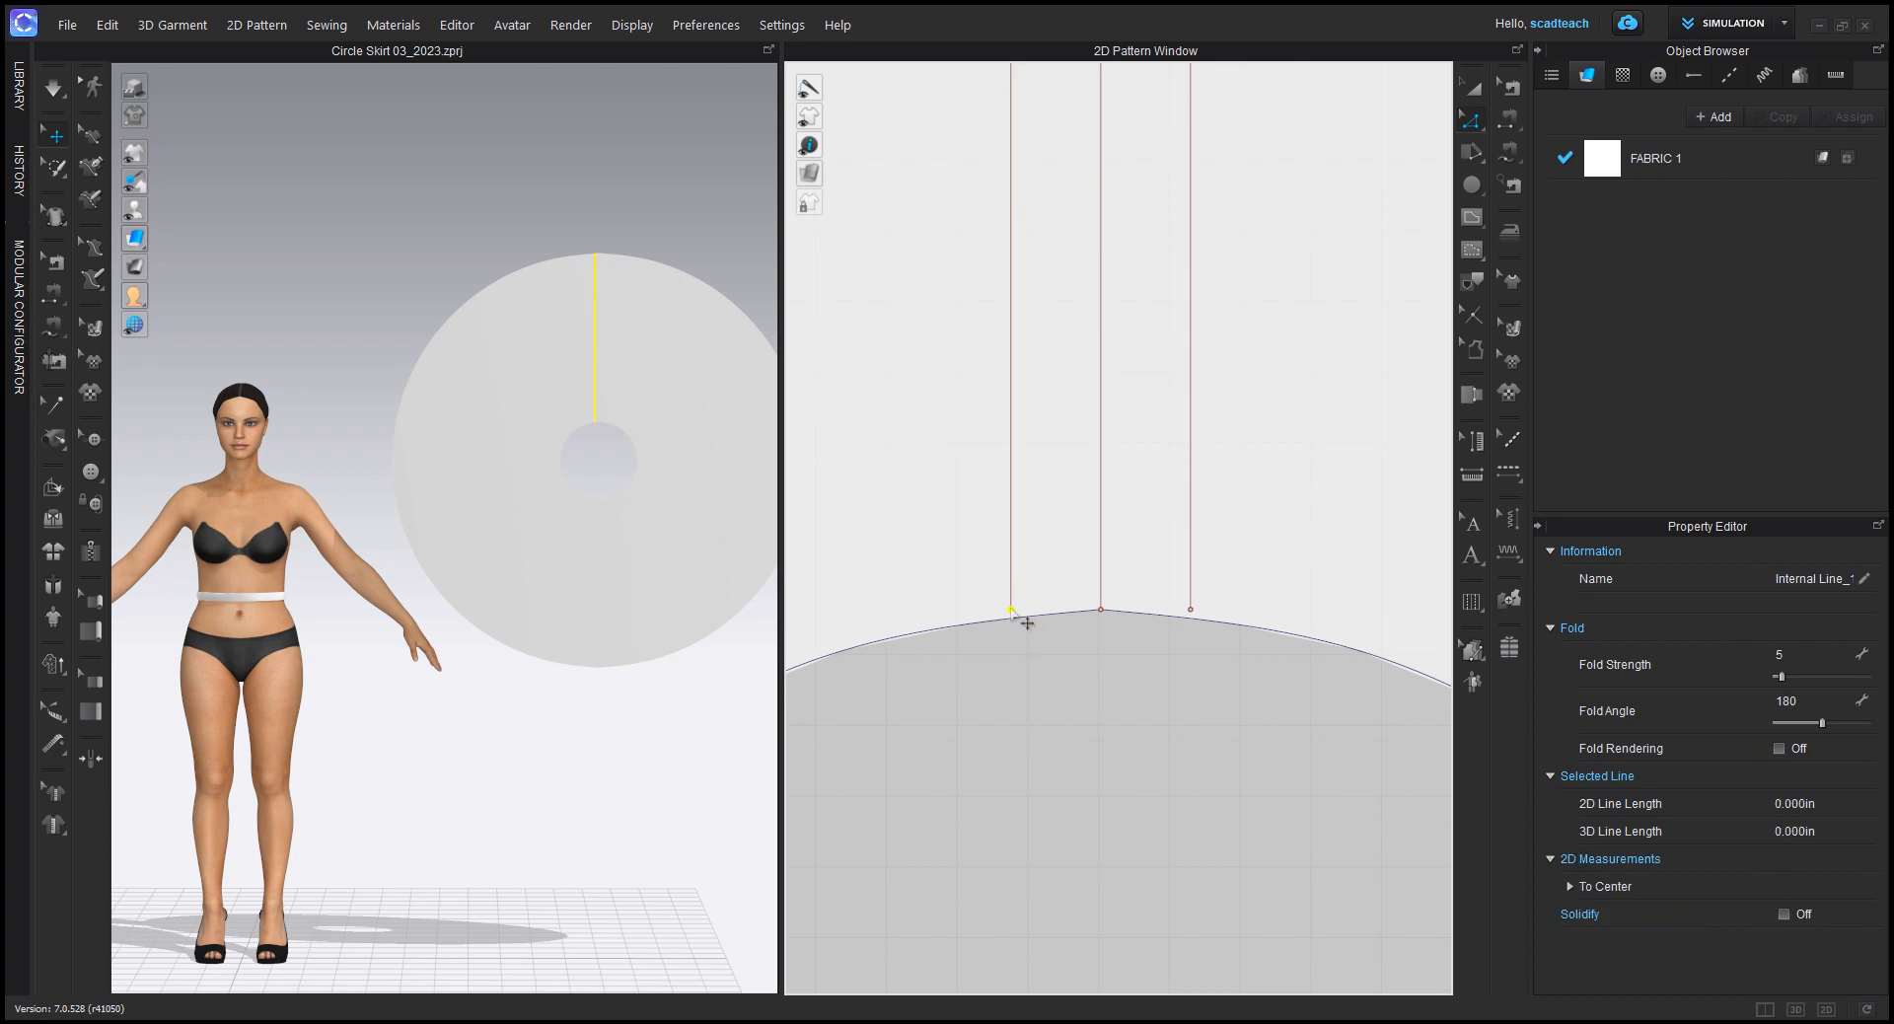
drag(1010, 611, 1010, 631)
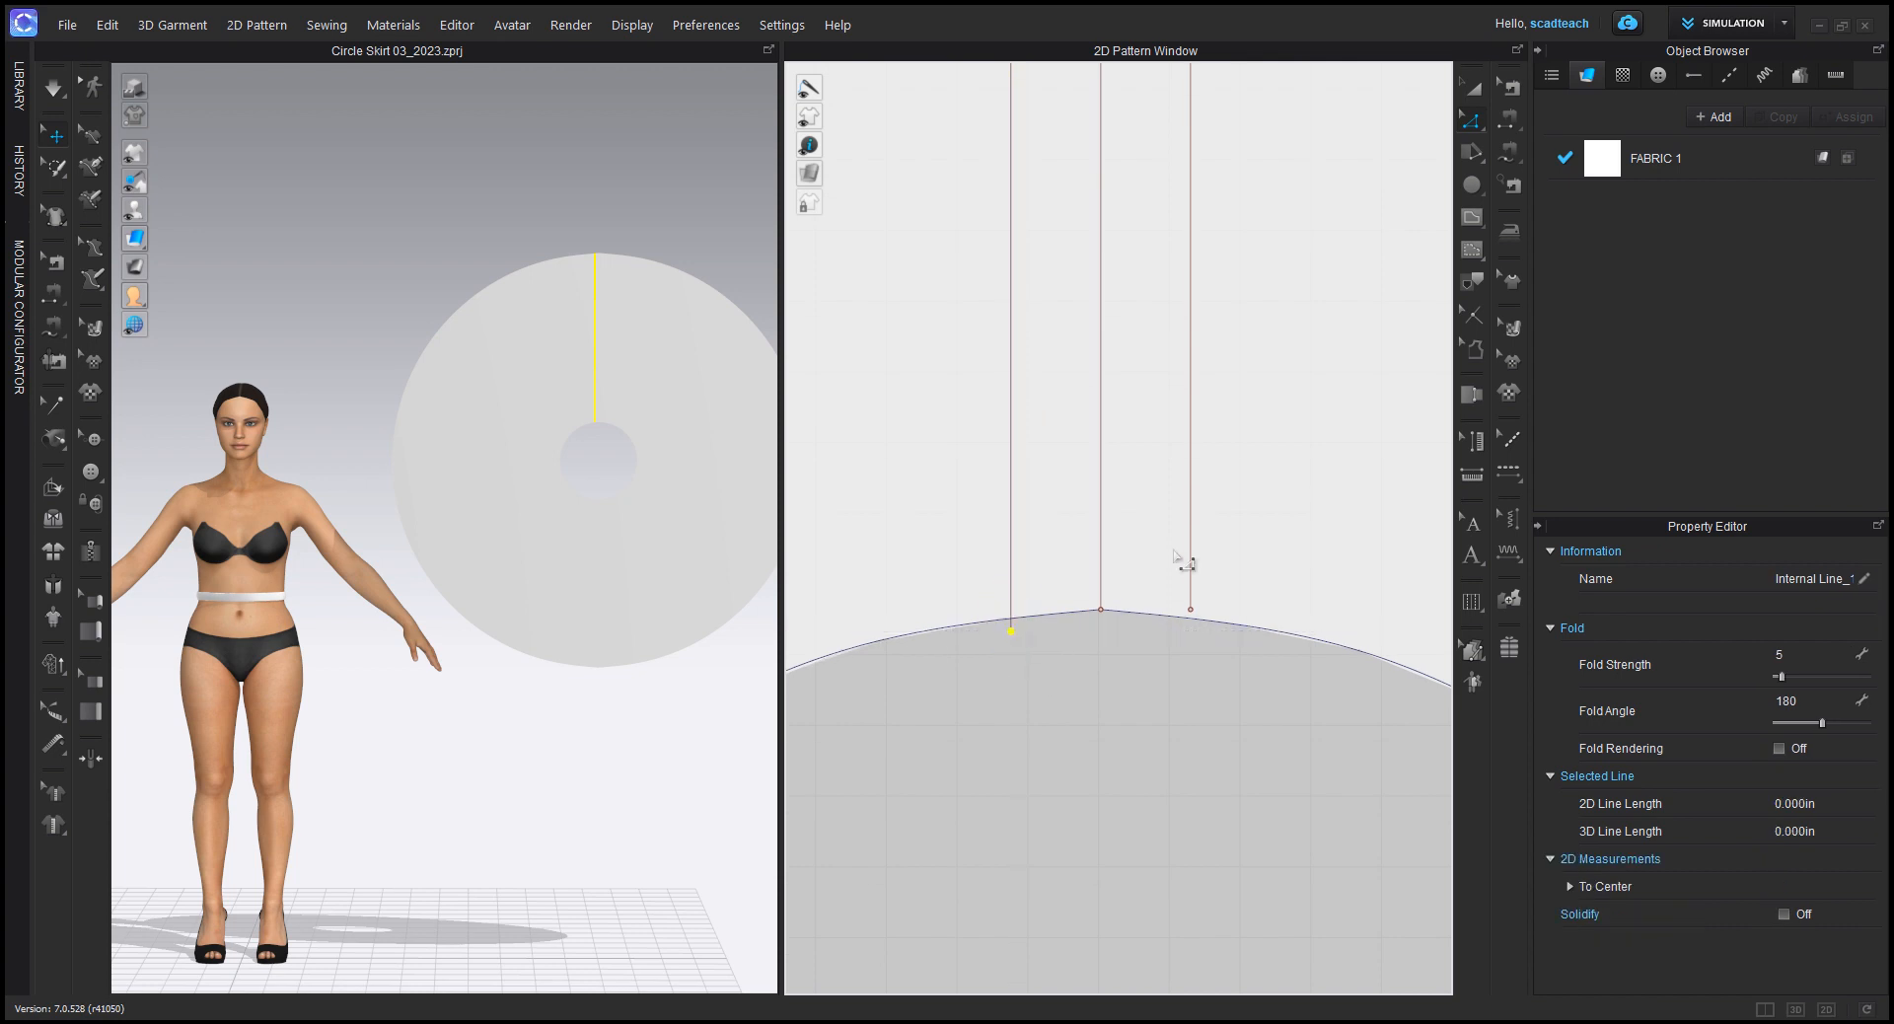
click(1189, 610)
drag(1189, 609, 1190, 636)
scroll(1214, 728, down, 6)
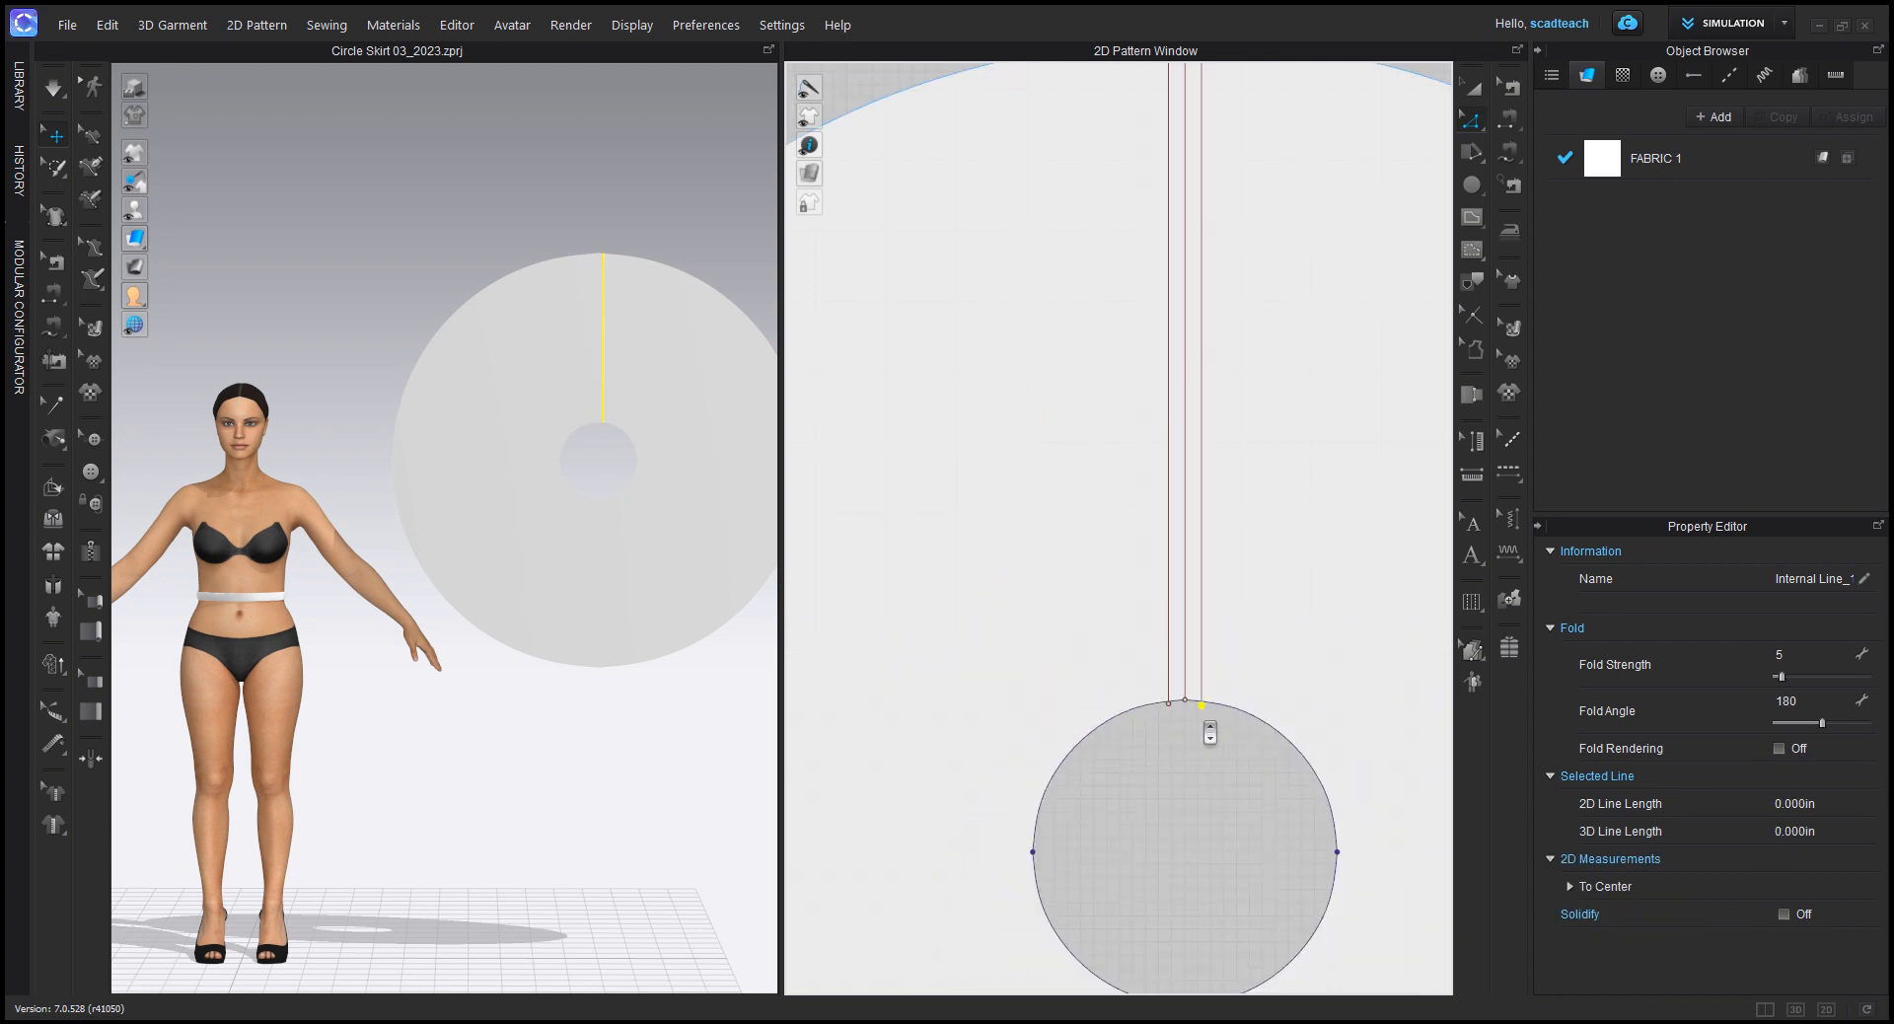
middle_drag(1260, 695, 1170, 646)
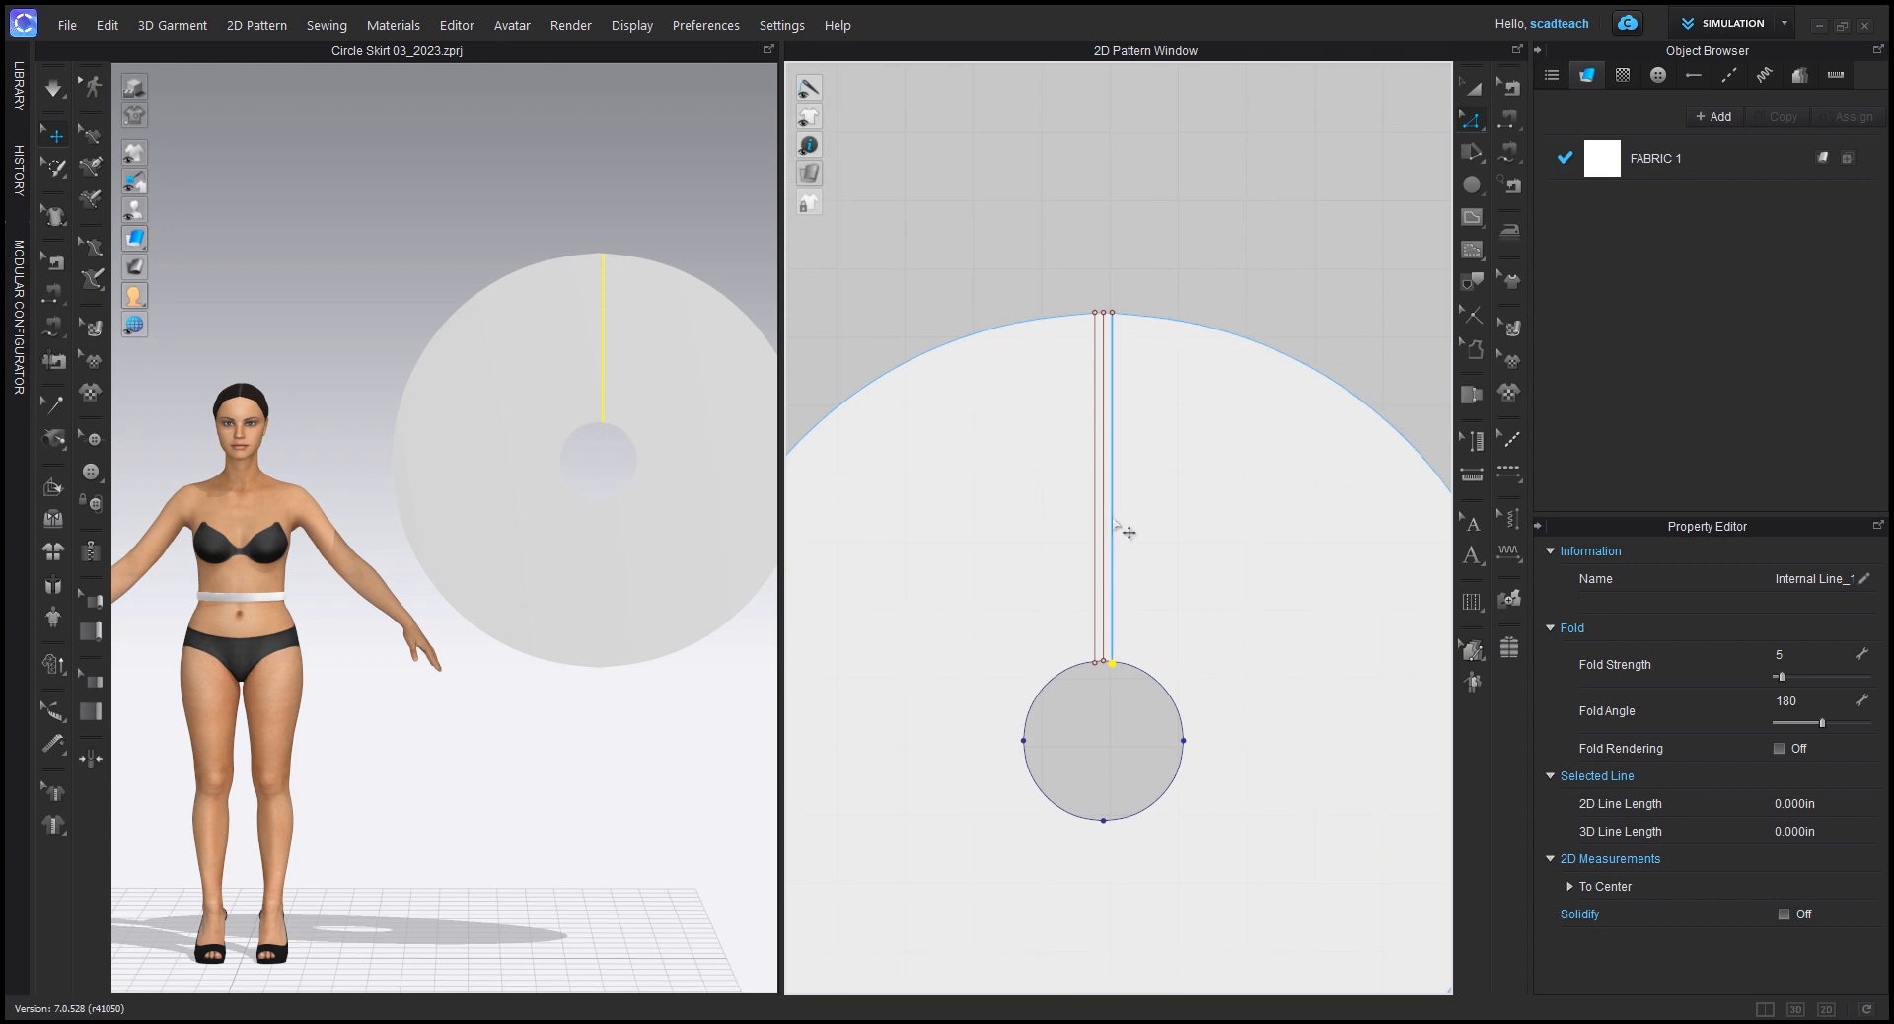
click(1122, 526)
click(1214, 207)
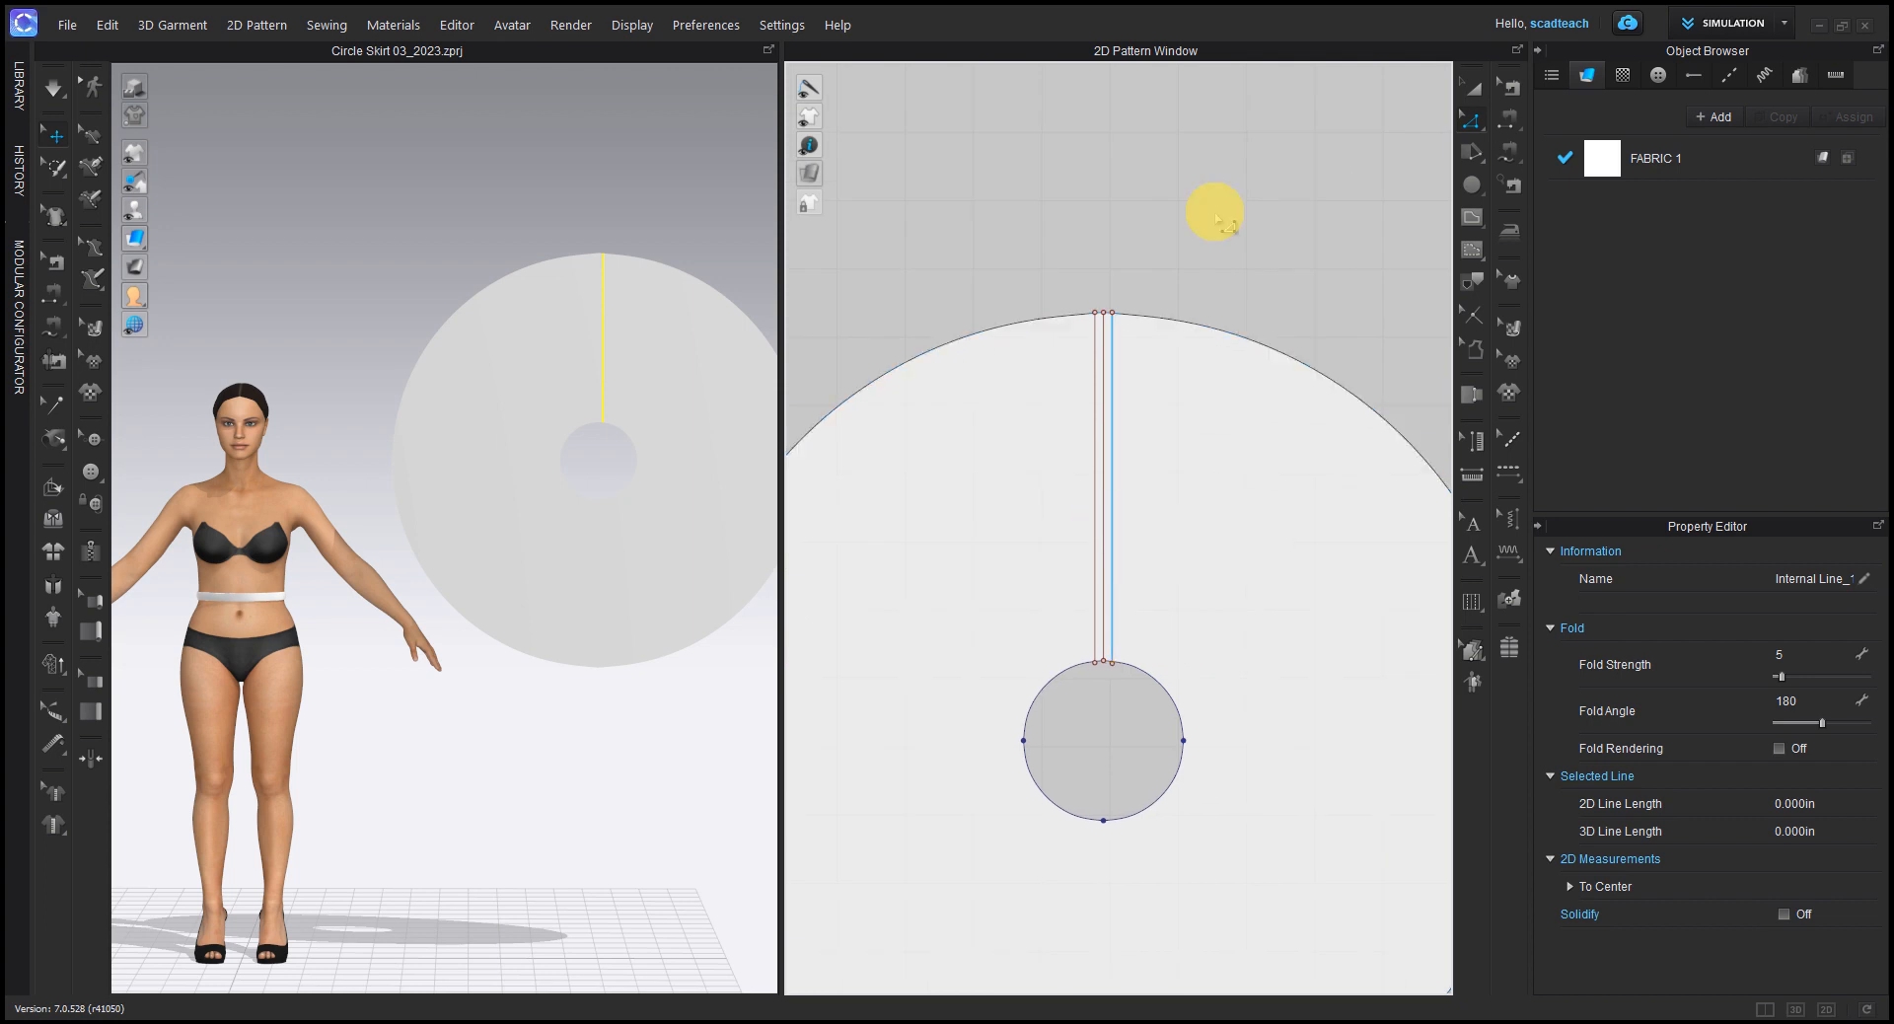
Step: Select both offset lines and cut the skirt pattern along them
scroll(1115, 435, up, 3)
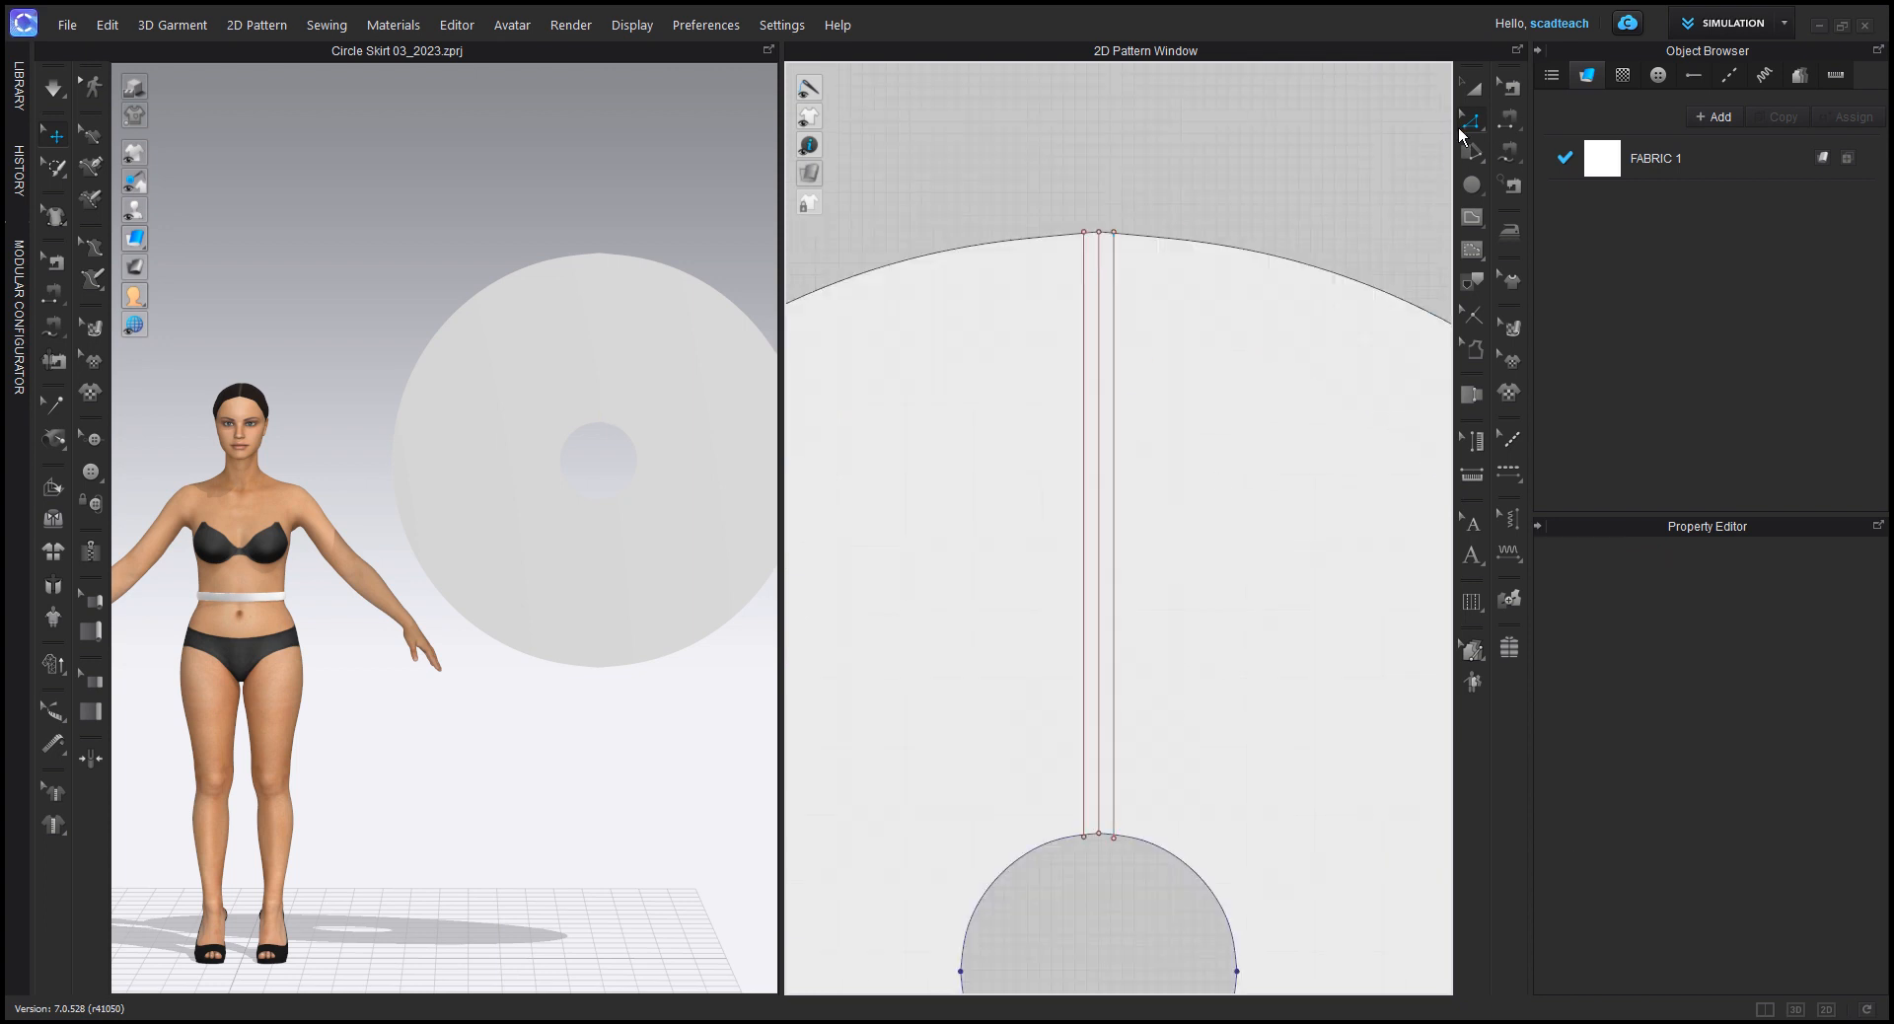
click(1114, 446)
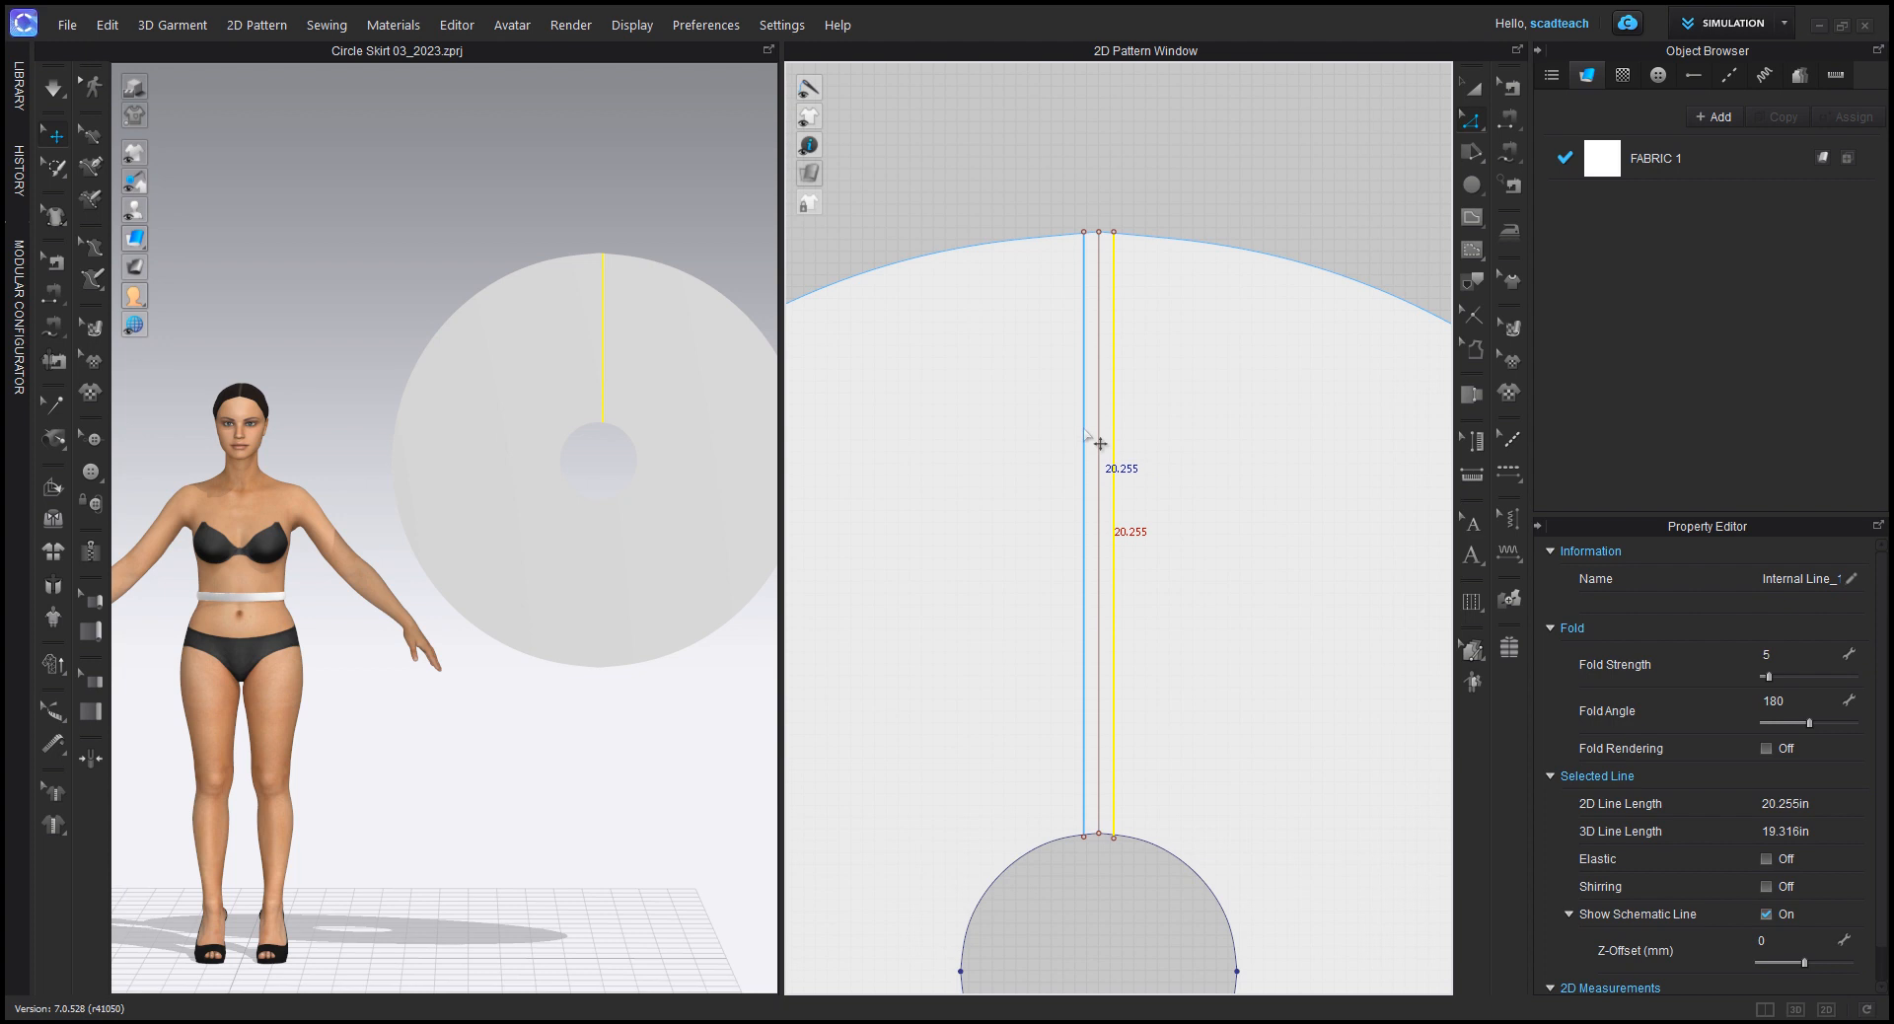
shift+click(1083, 435)
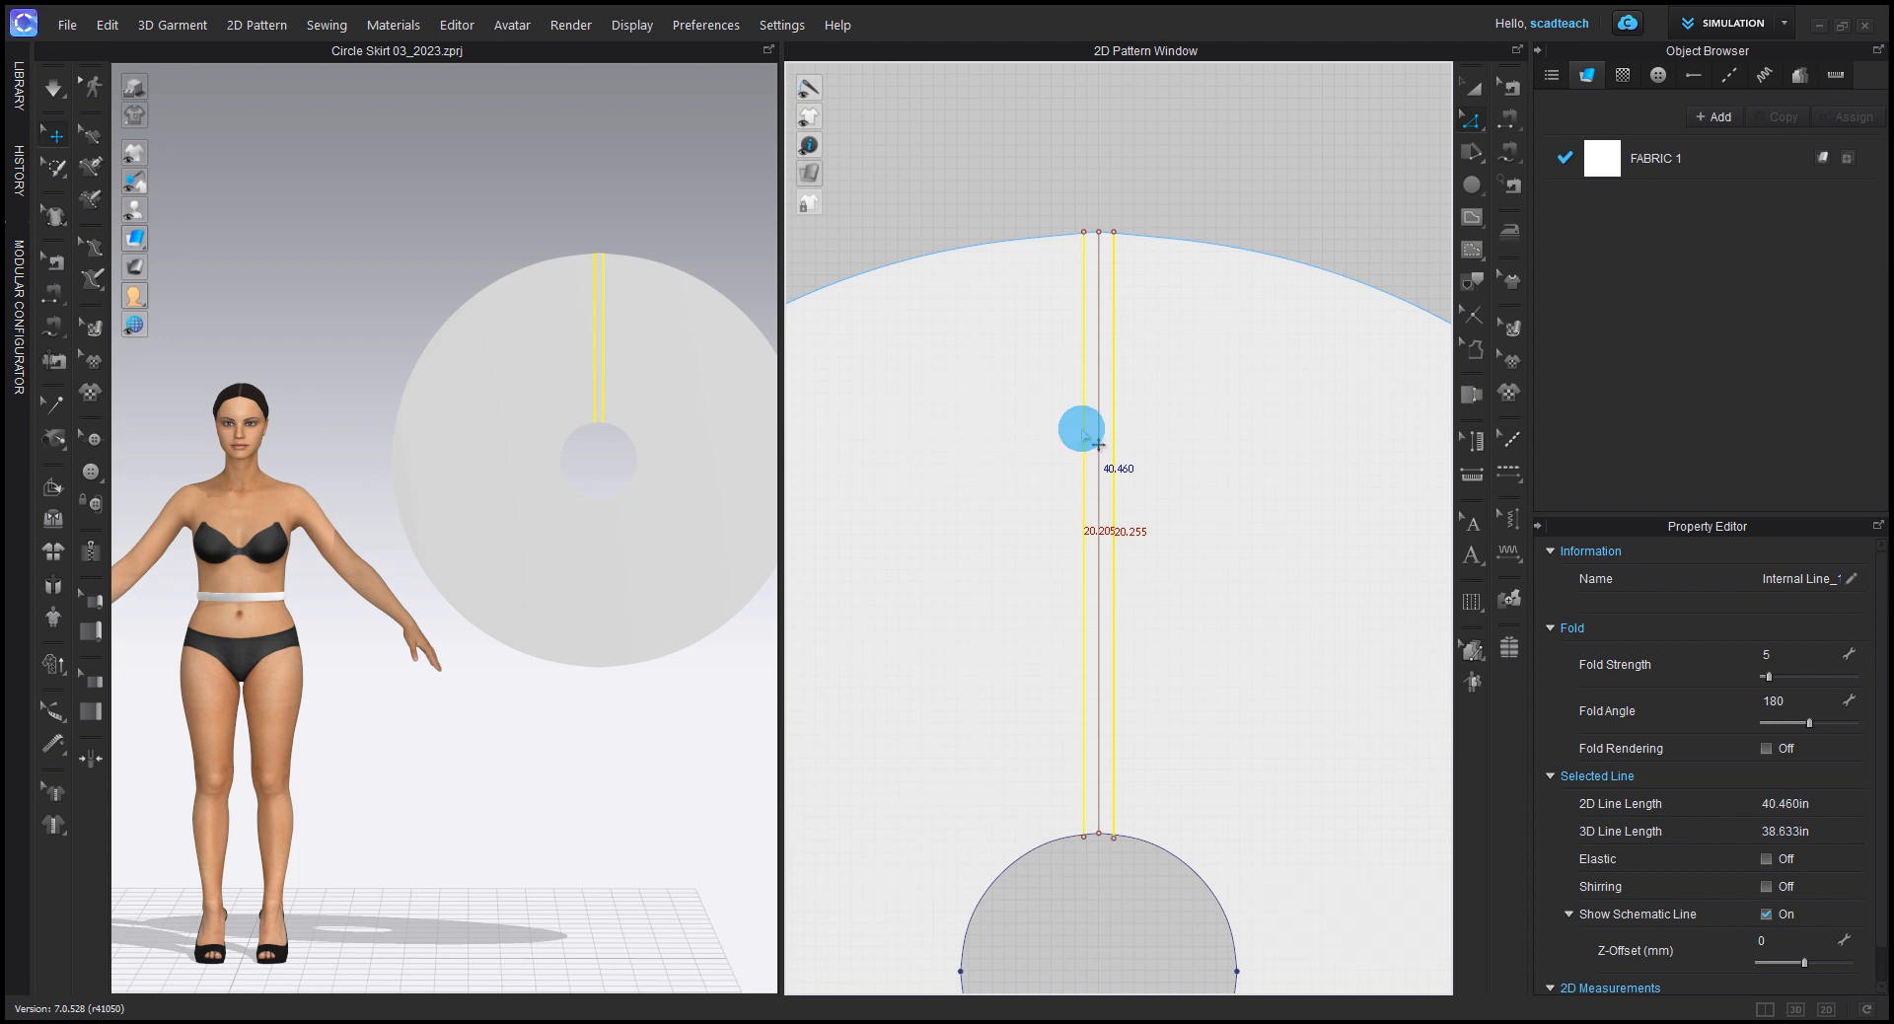
right_click(1083, 431)
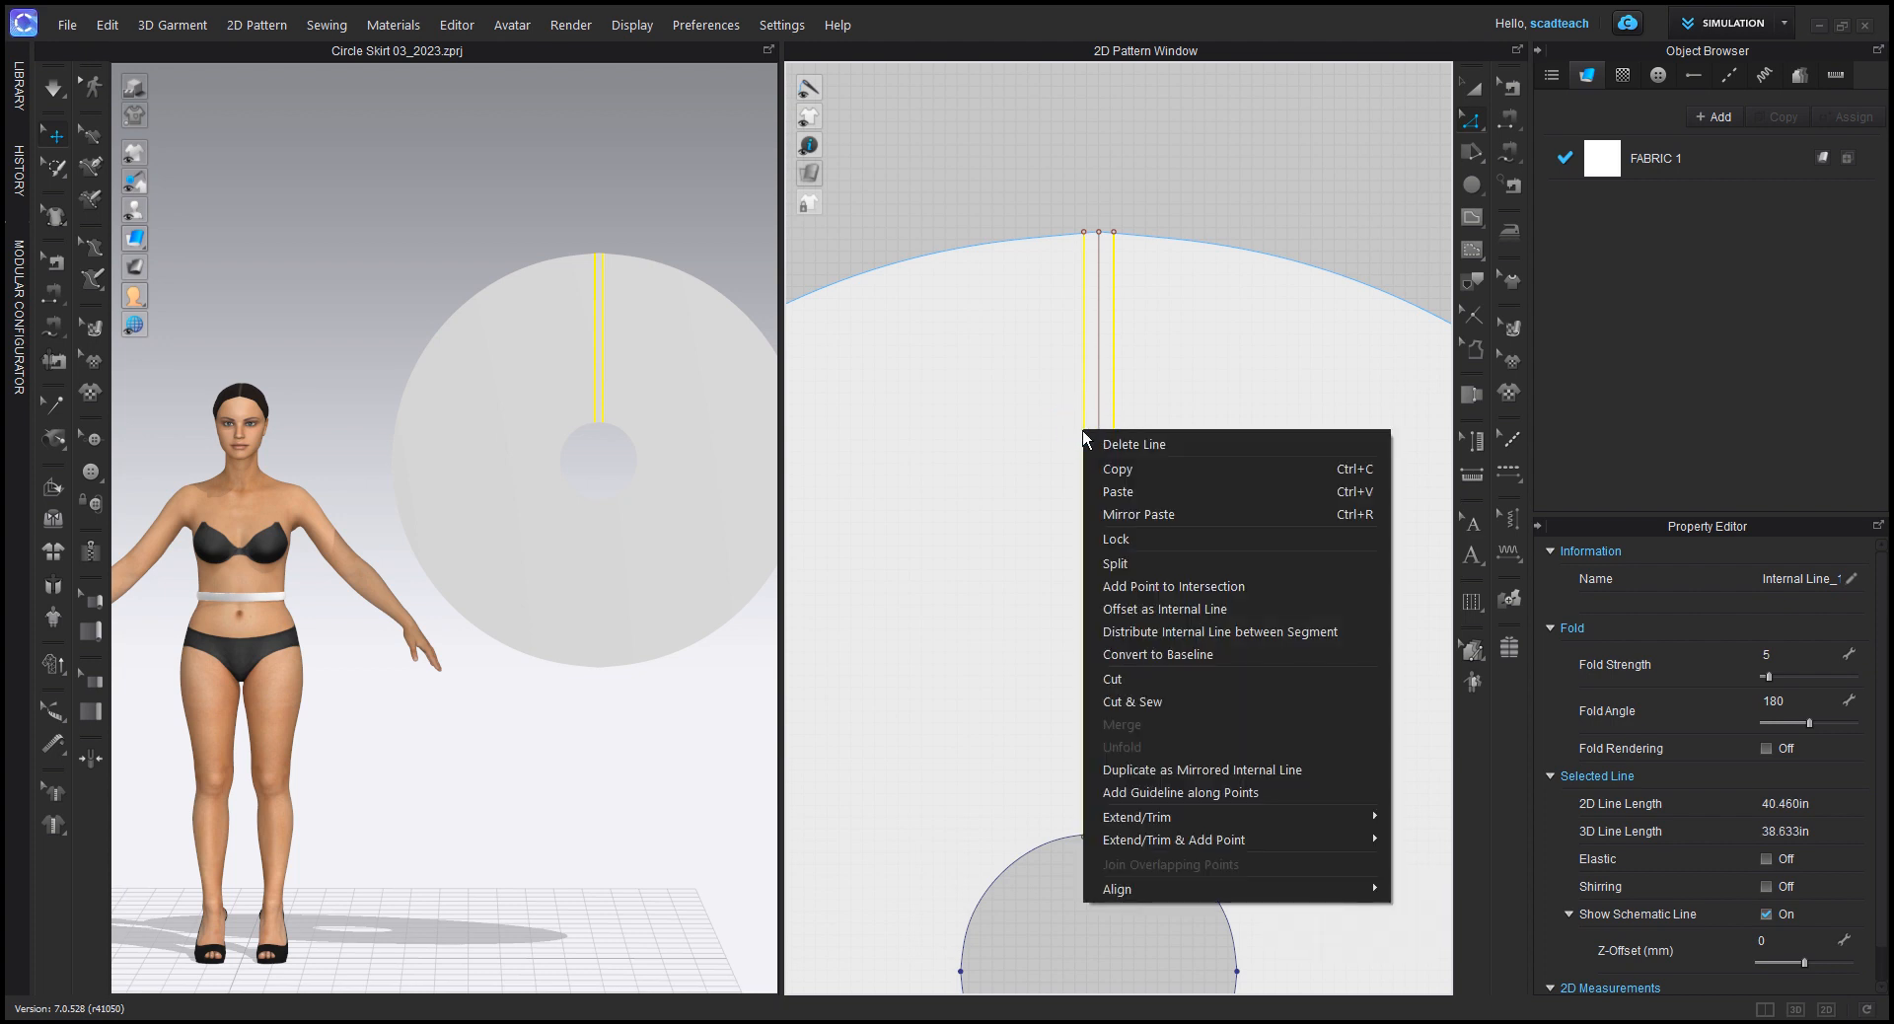
click(1122, 677)
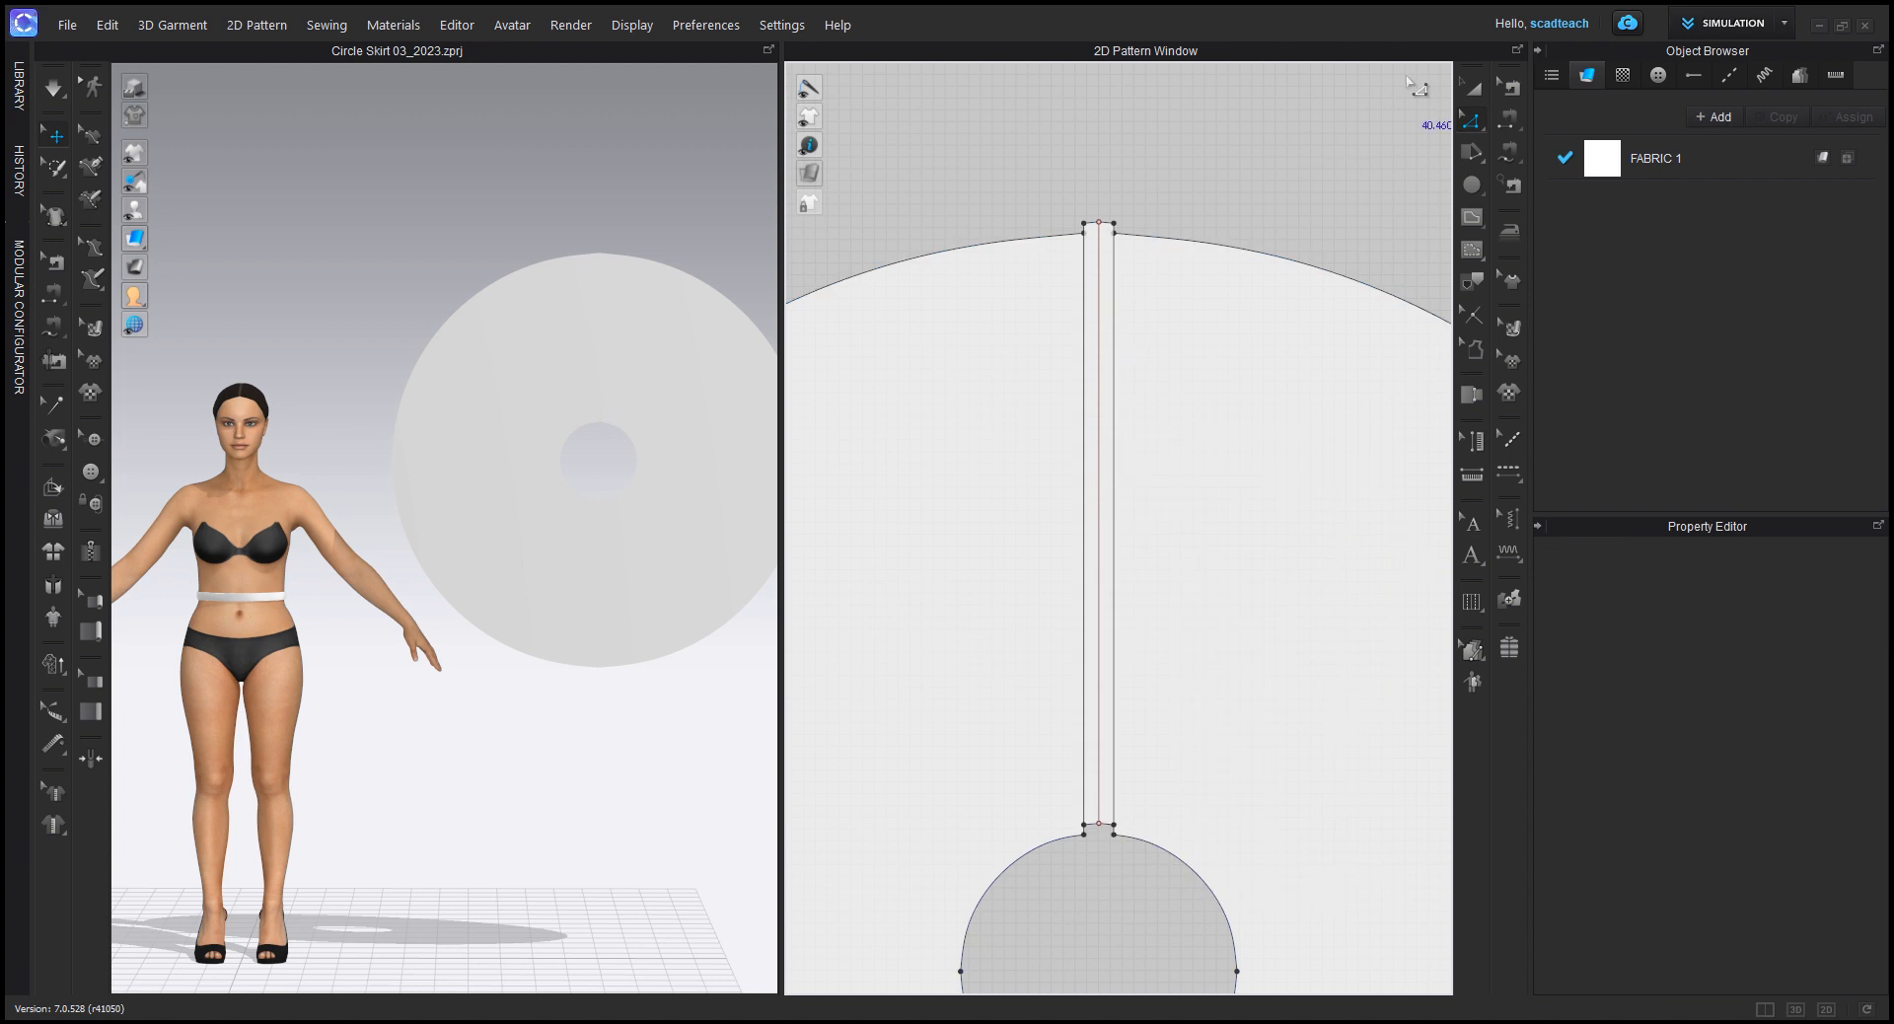
Step: Delete the narrow strip cut out between the waist hole and the hem
click(1469, 87)
click(1102, 229)
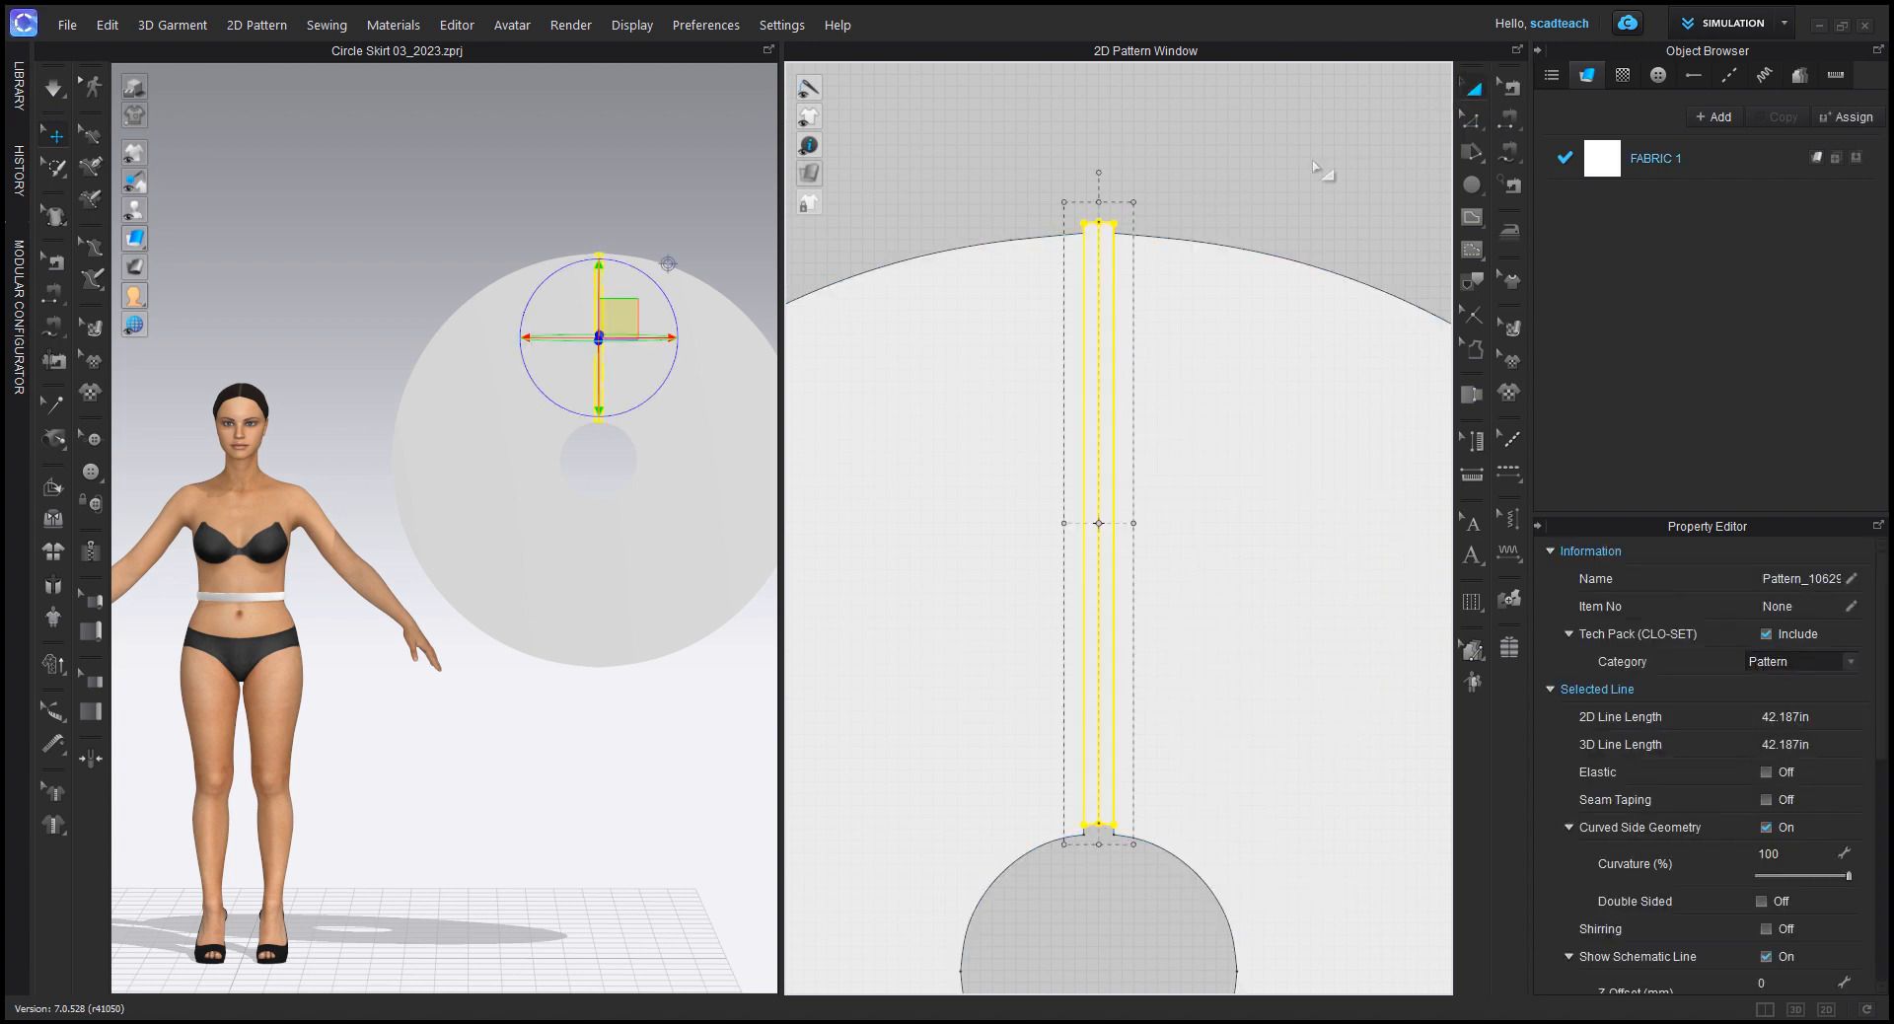
key(Delete)
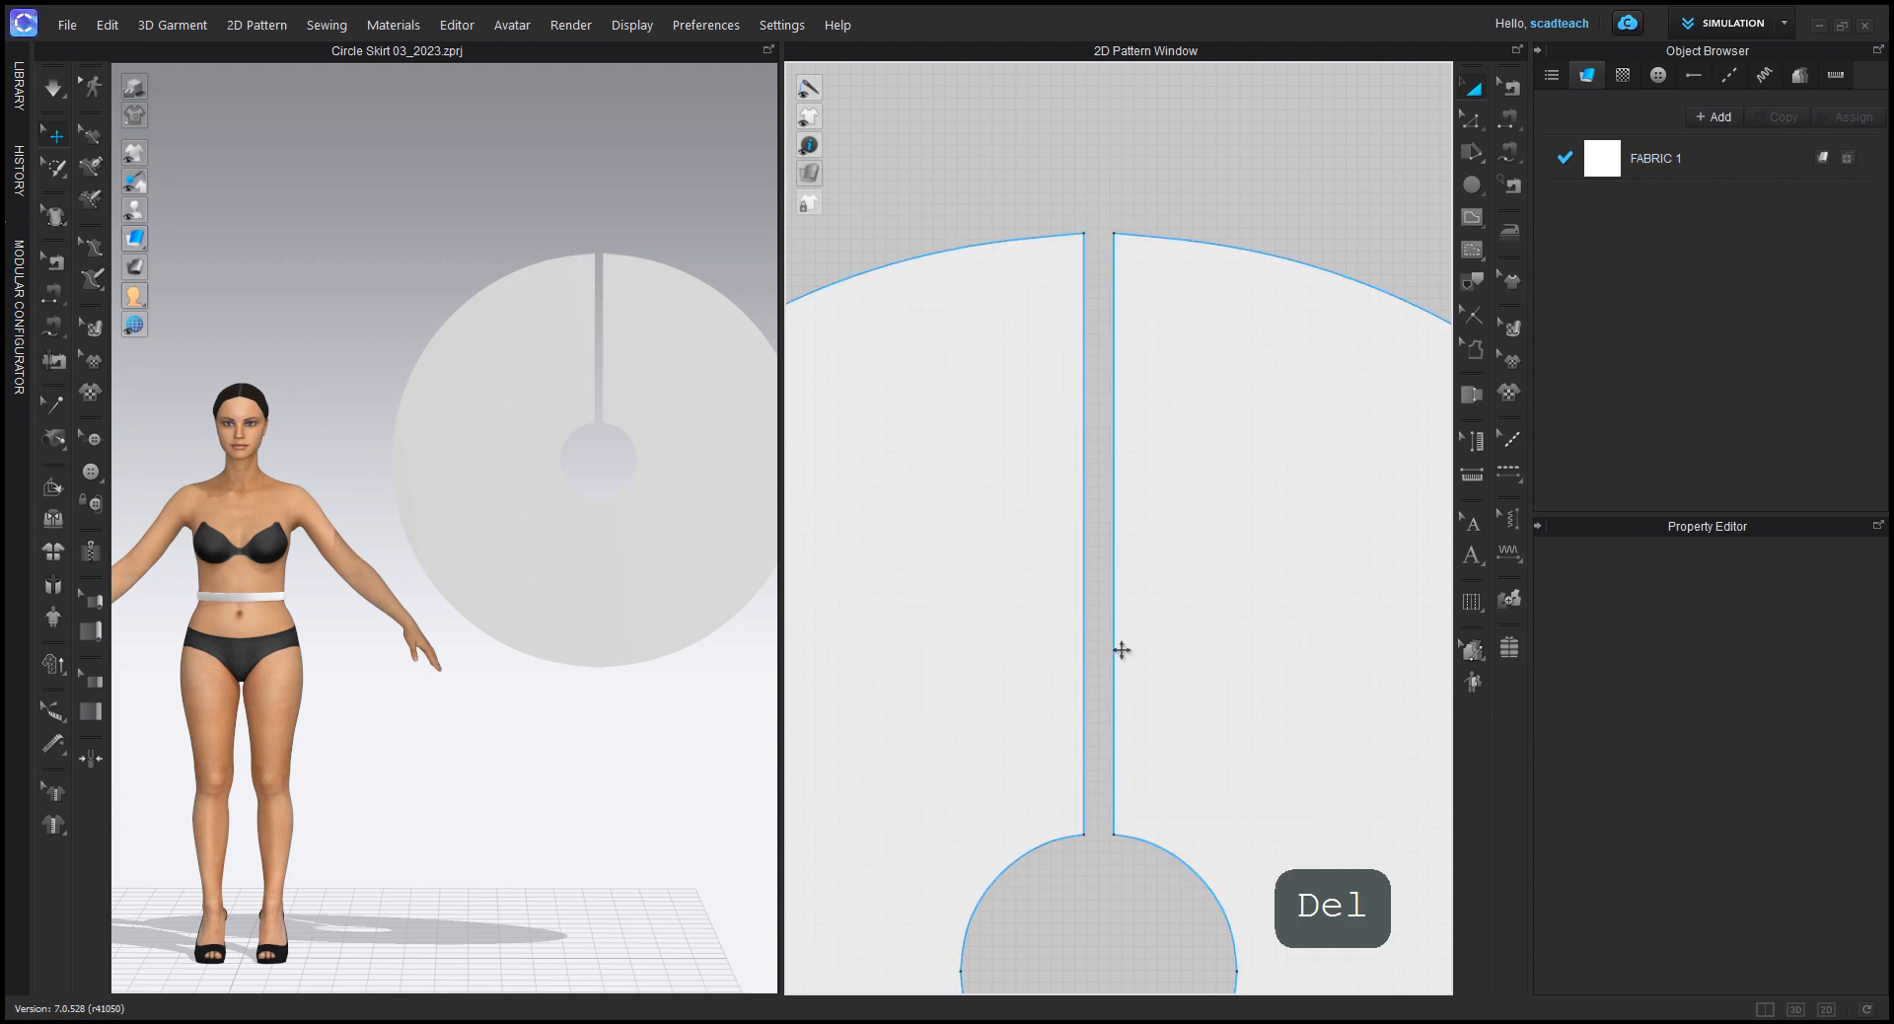
Step: Add a 0.5 in seam allowance around all edges of the circle skirt pattern, including the waist and the opening
scroll(1121, 647, down, 3)
click(1475, 348)
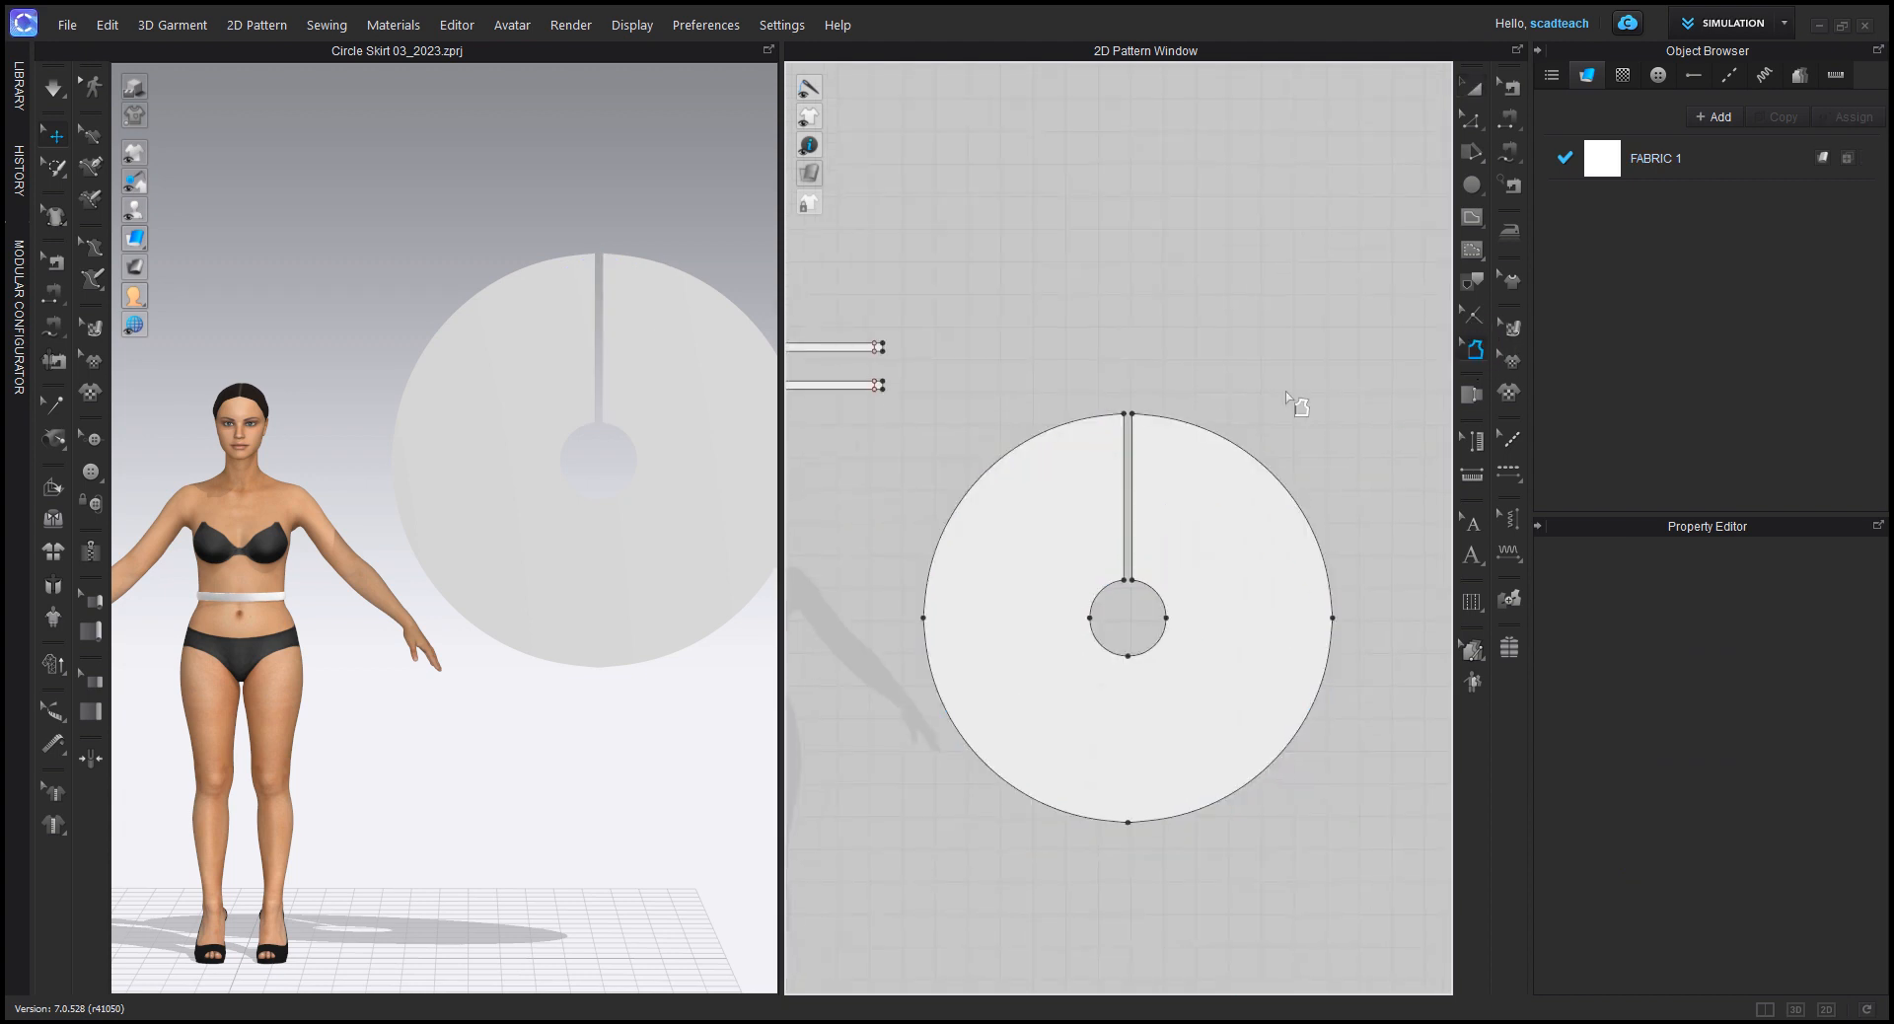
drag(909, 327, 1395, 888)
click(1787, 577)
text(0.5)
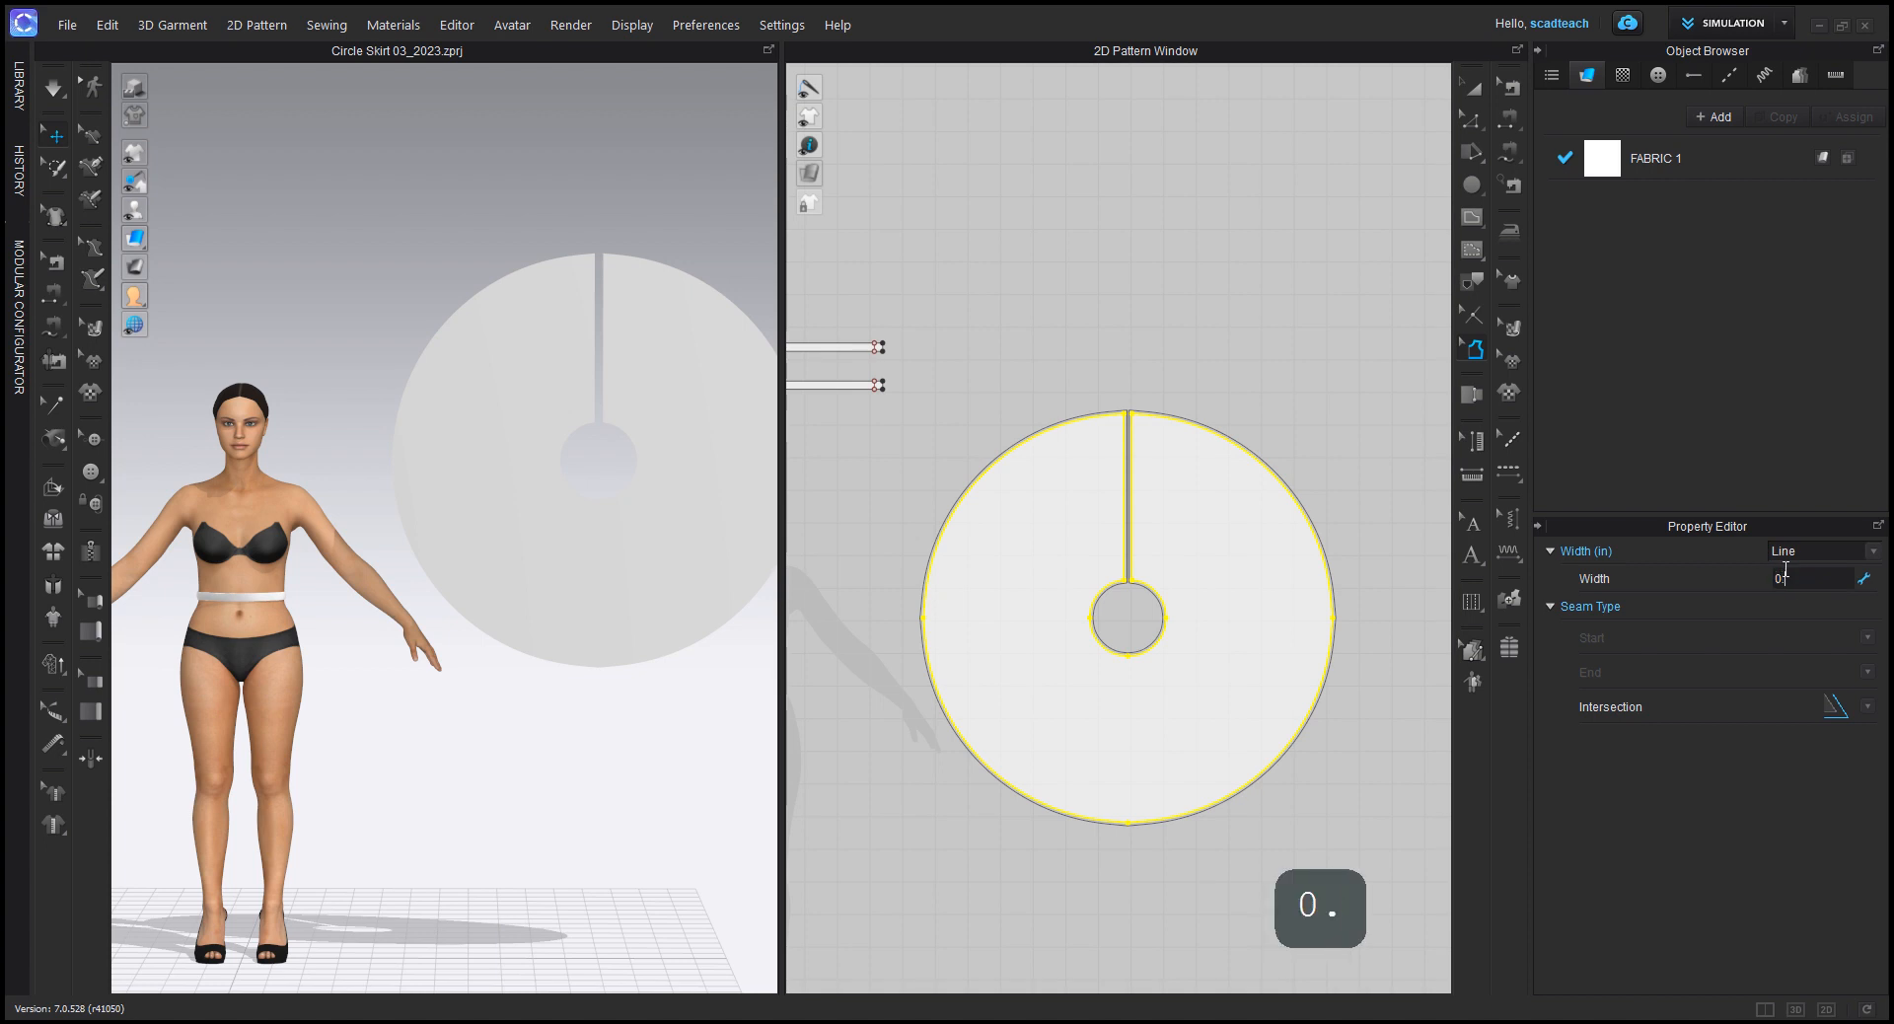
key(Return)
drag(922, 398, 1363, 932)
scroll(1164, 582, up, 2)
scroll(1164, 582, up, 4)
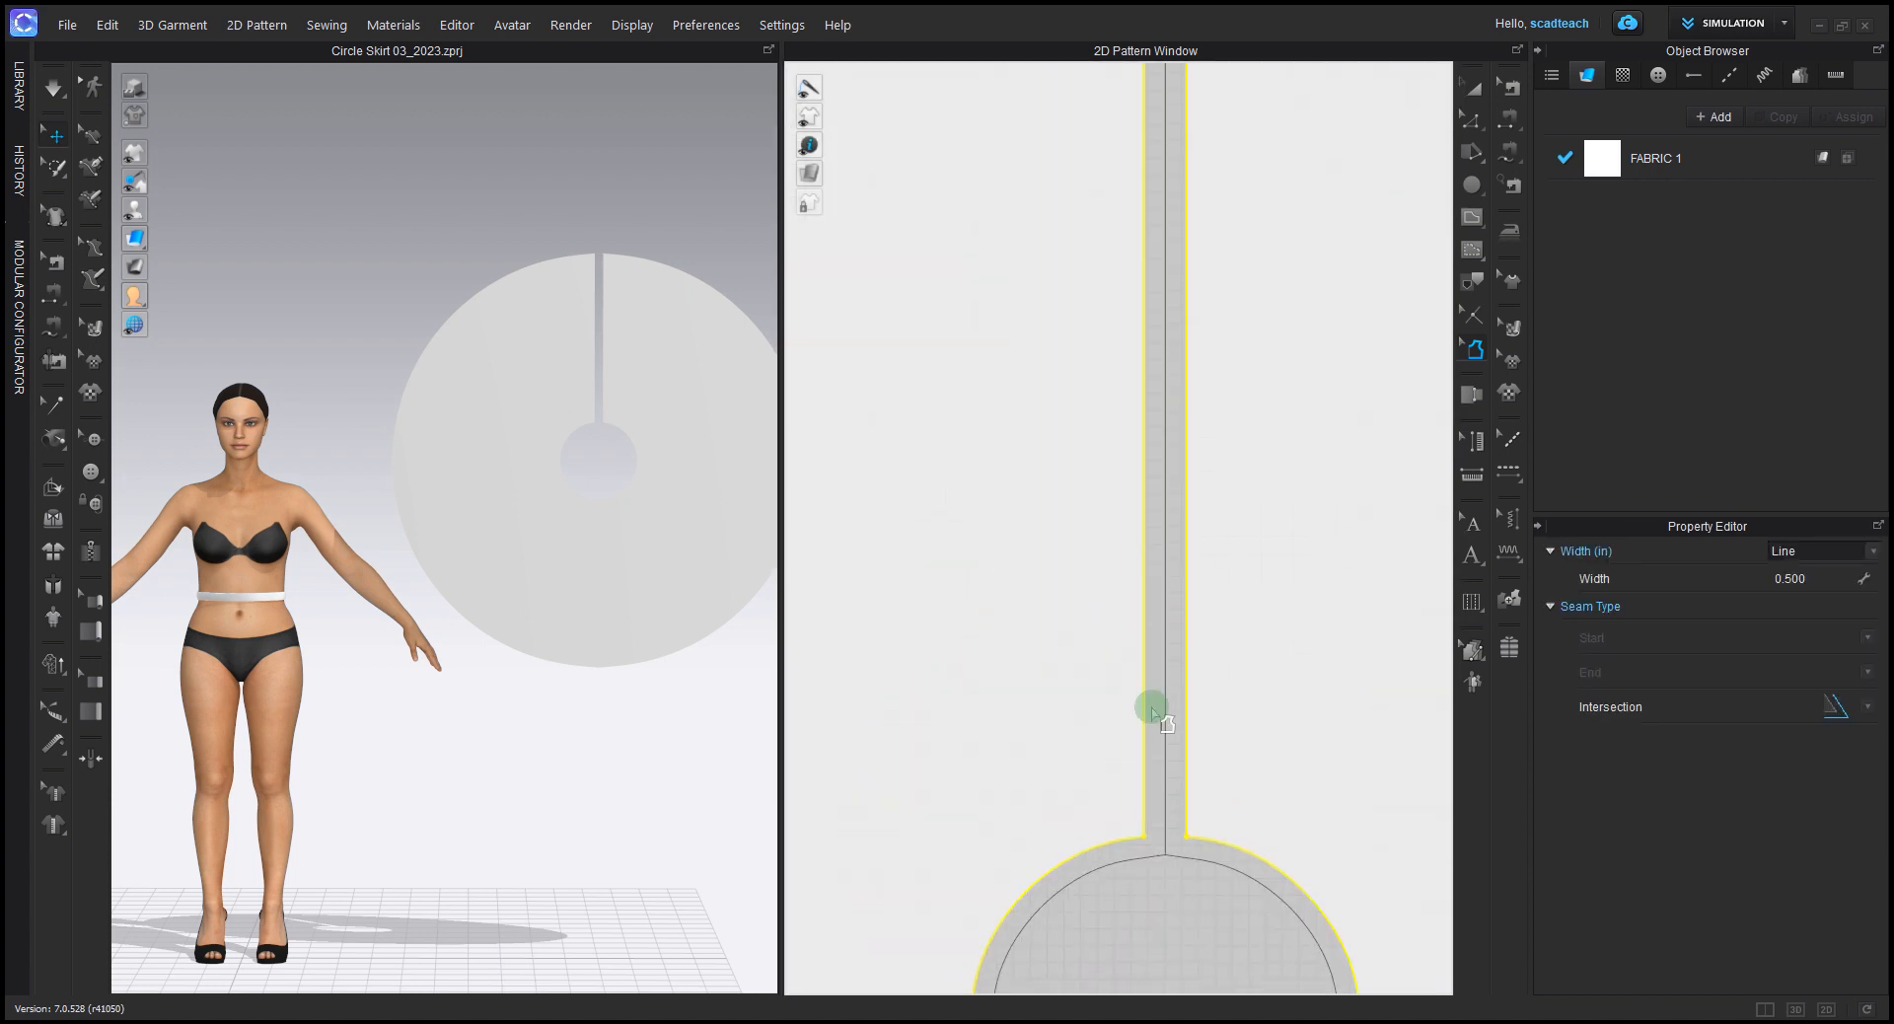
Step: Undo the seam allowances on the circle skirt and the deletion of the narrow strip between waist and hem
scroll(1174, 705, down, 5)
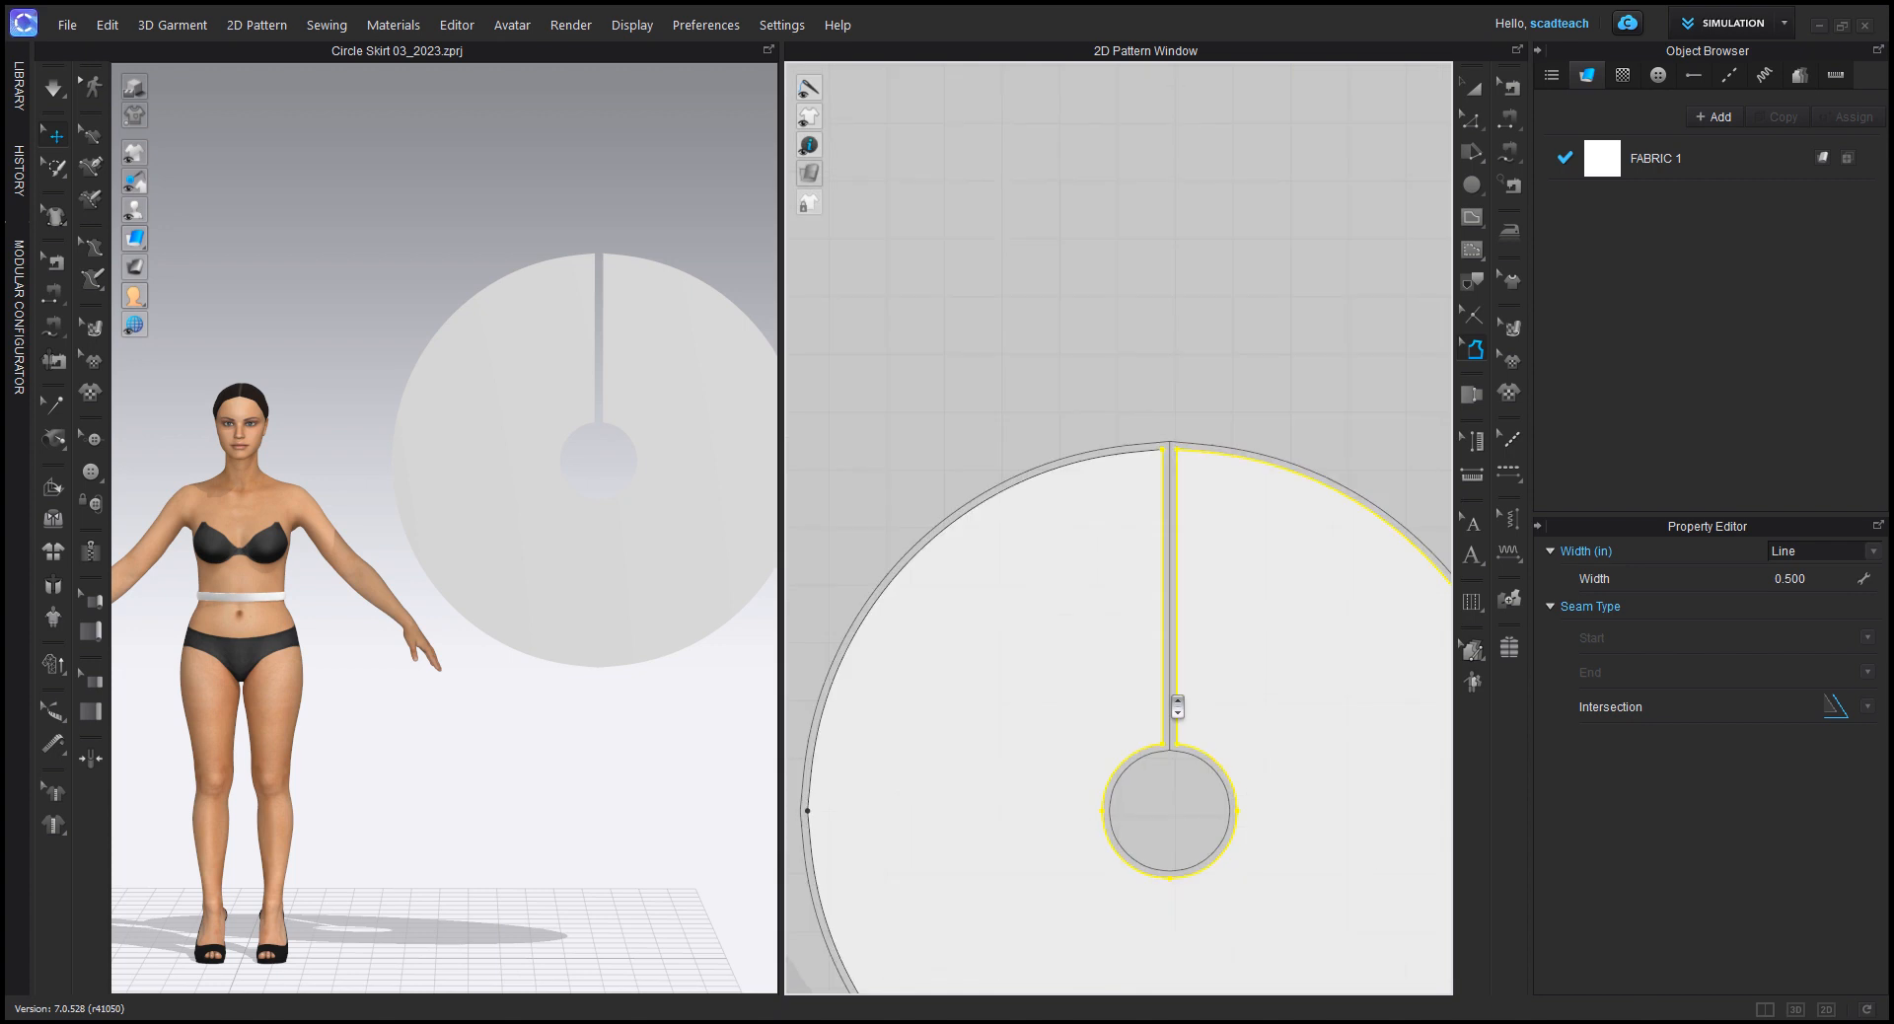
key(ctrl+z)
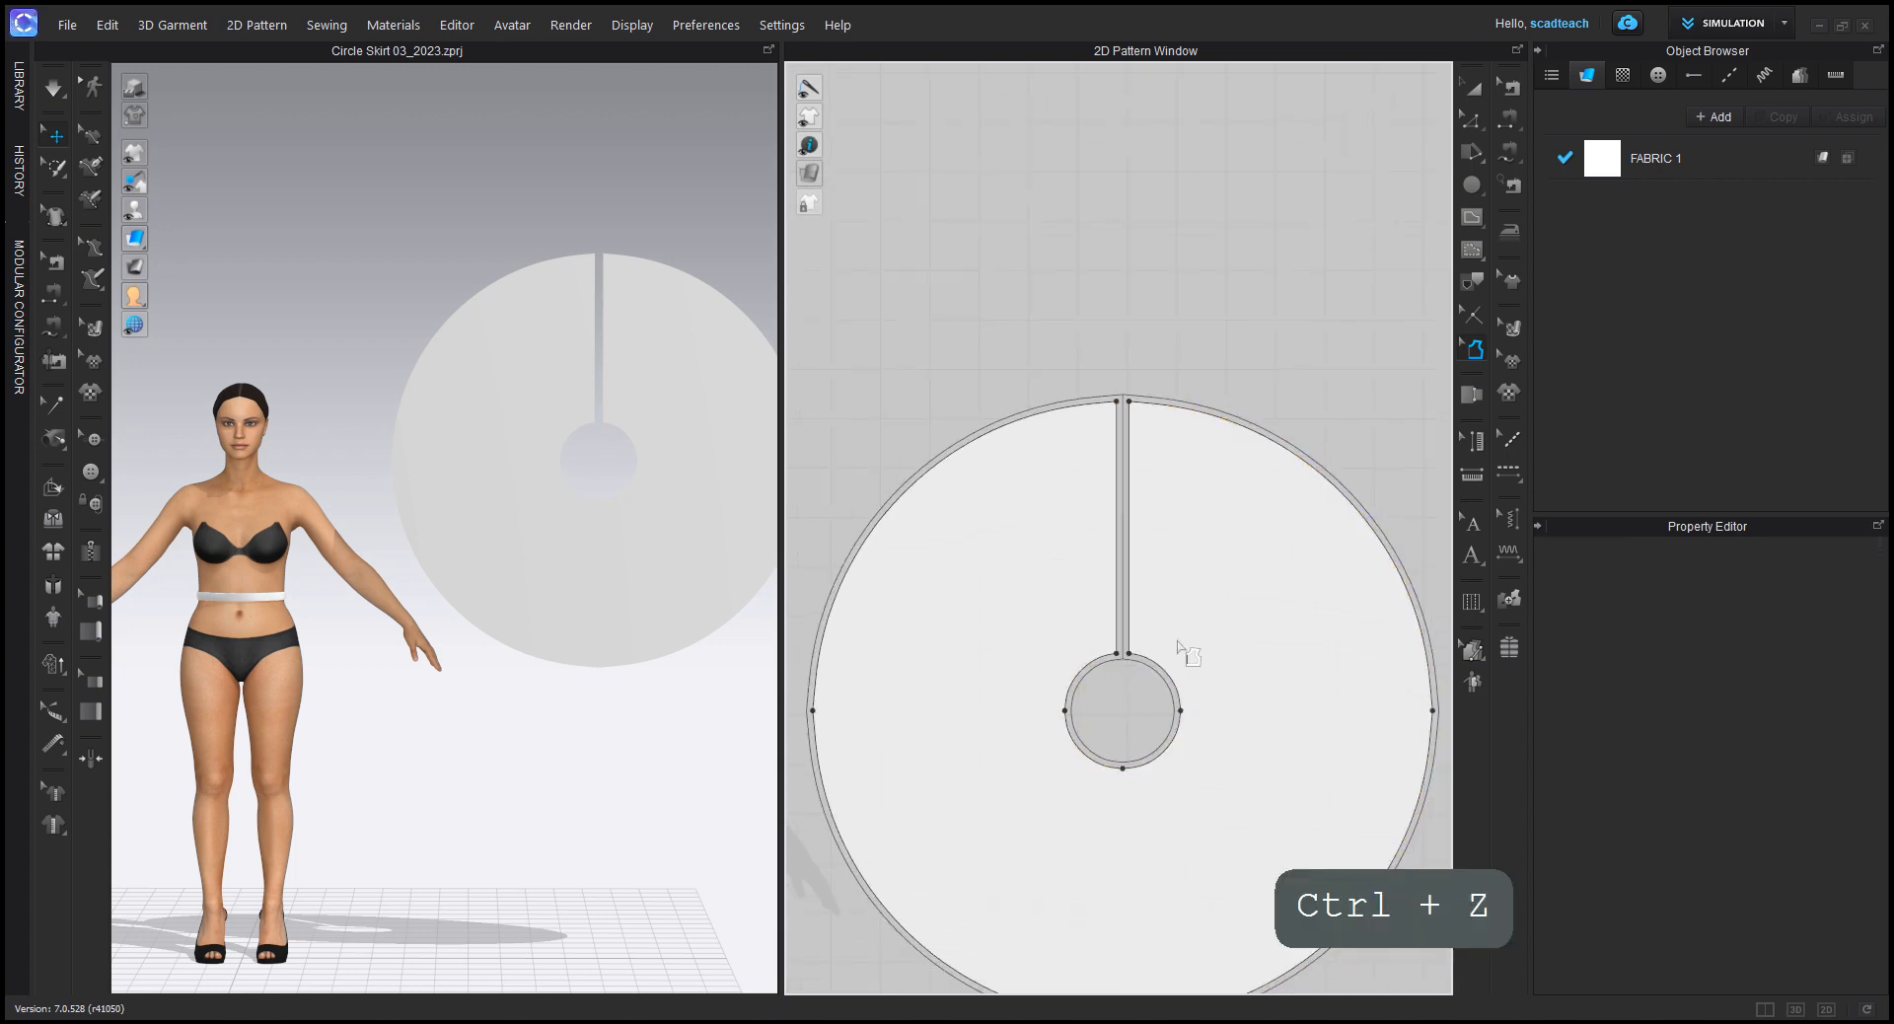
key(ctrl+z)
key(ctrl+z)
key(ctrl+z)
key(ctrl+z)
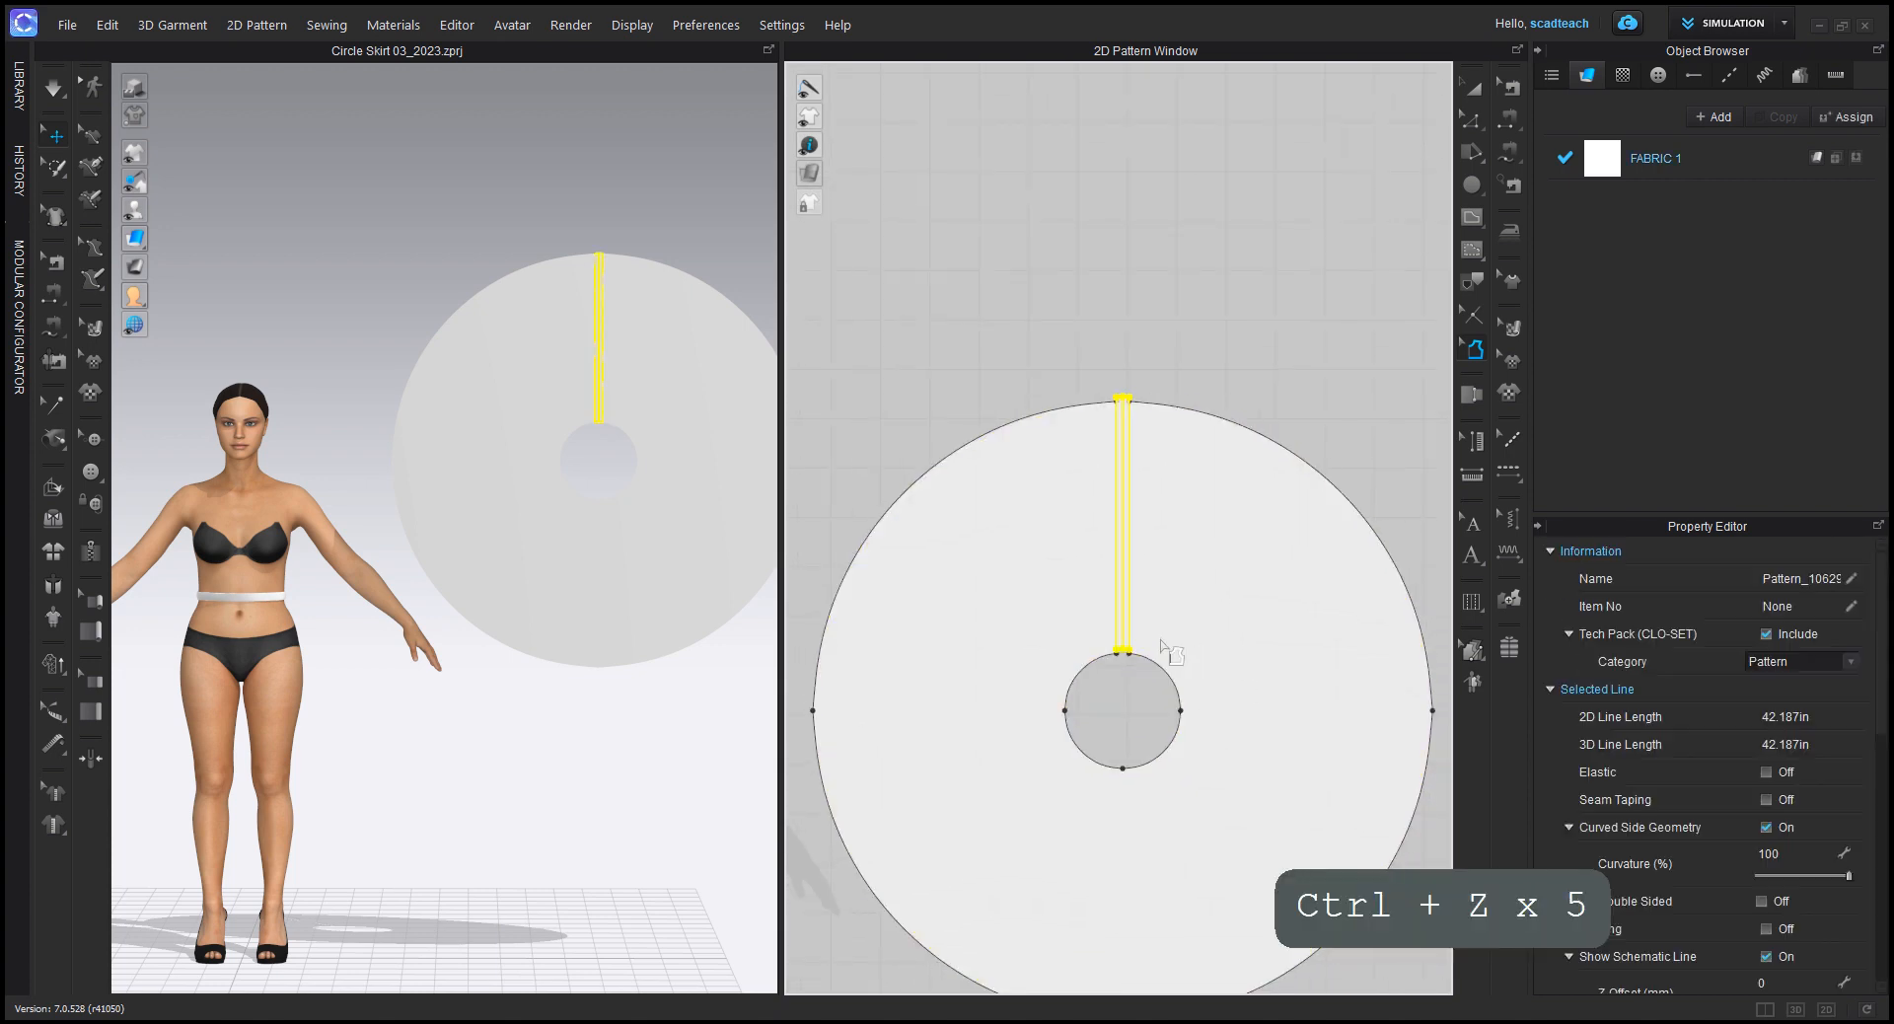
Step: Delete the circle skirt pattern and the narrow strip, leaving only the two waistband pieces
scroll(1164, 648, down, 4)
key(a)
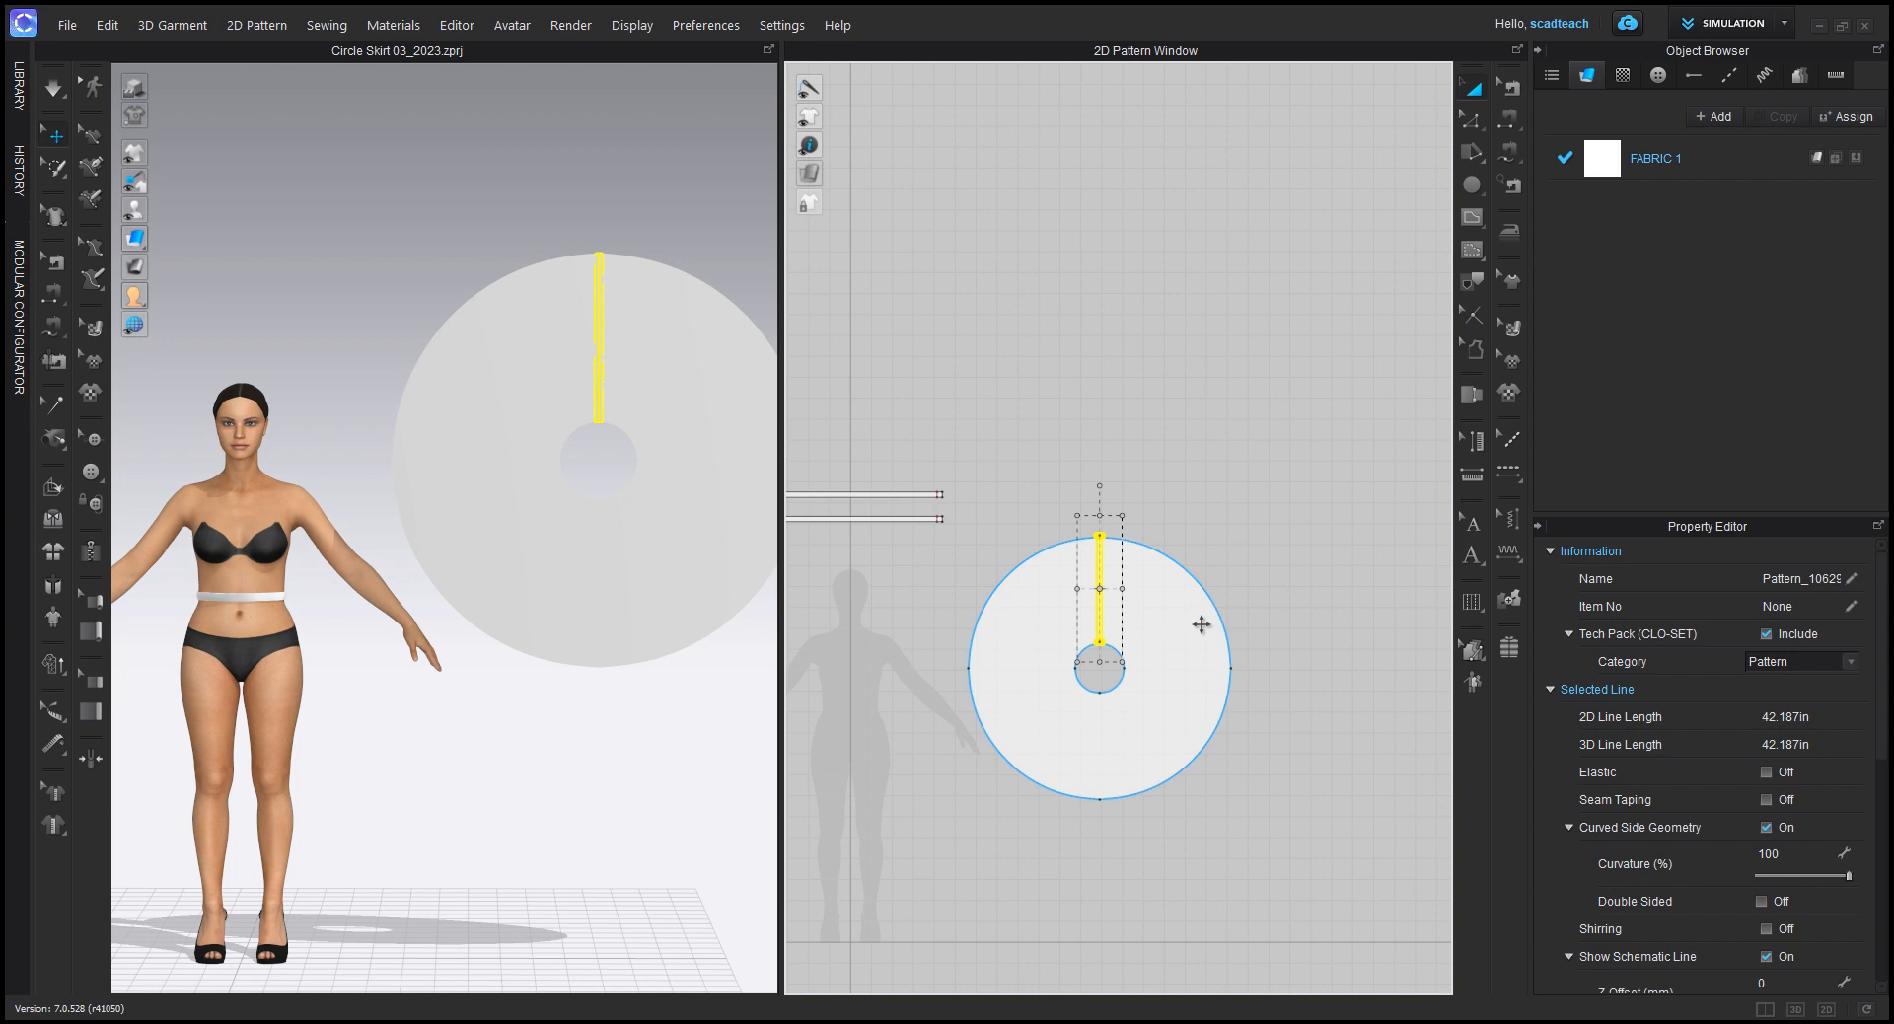
click(1202, 625)
key(Delete)
click(1098, 594)
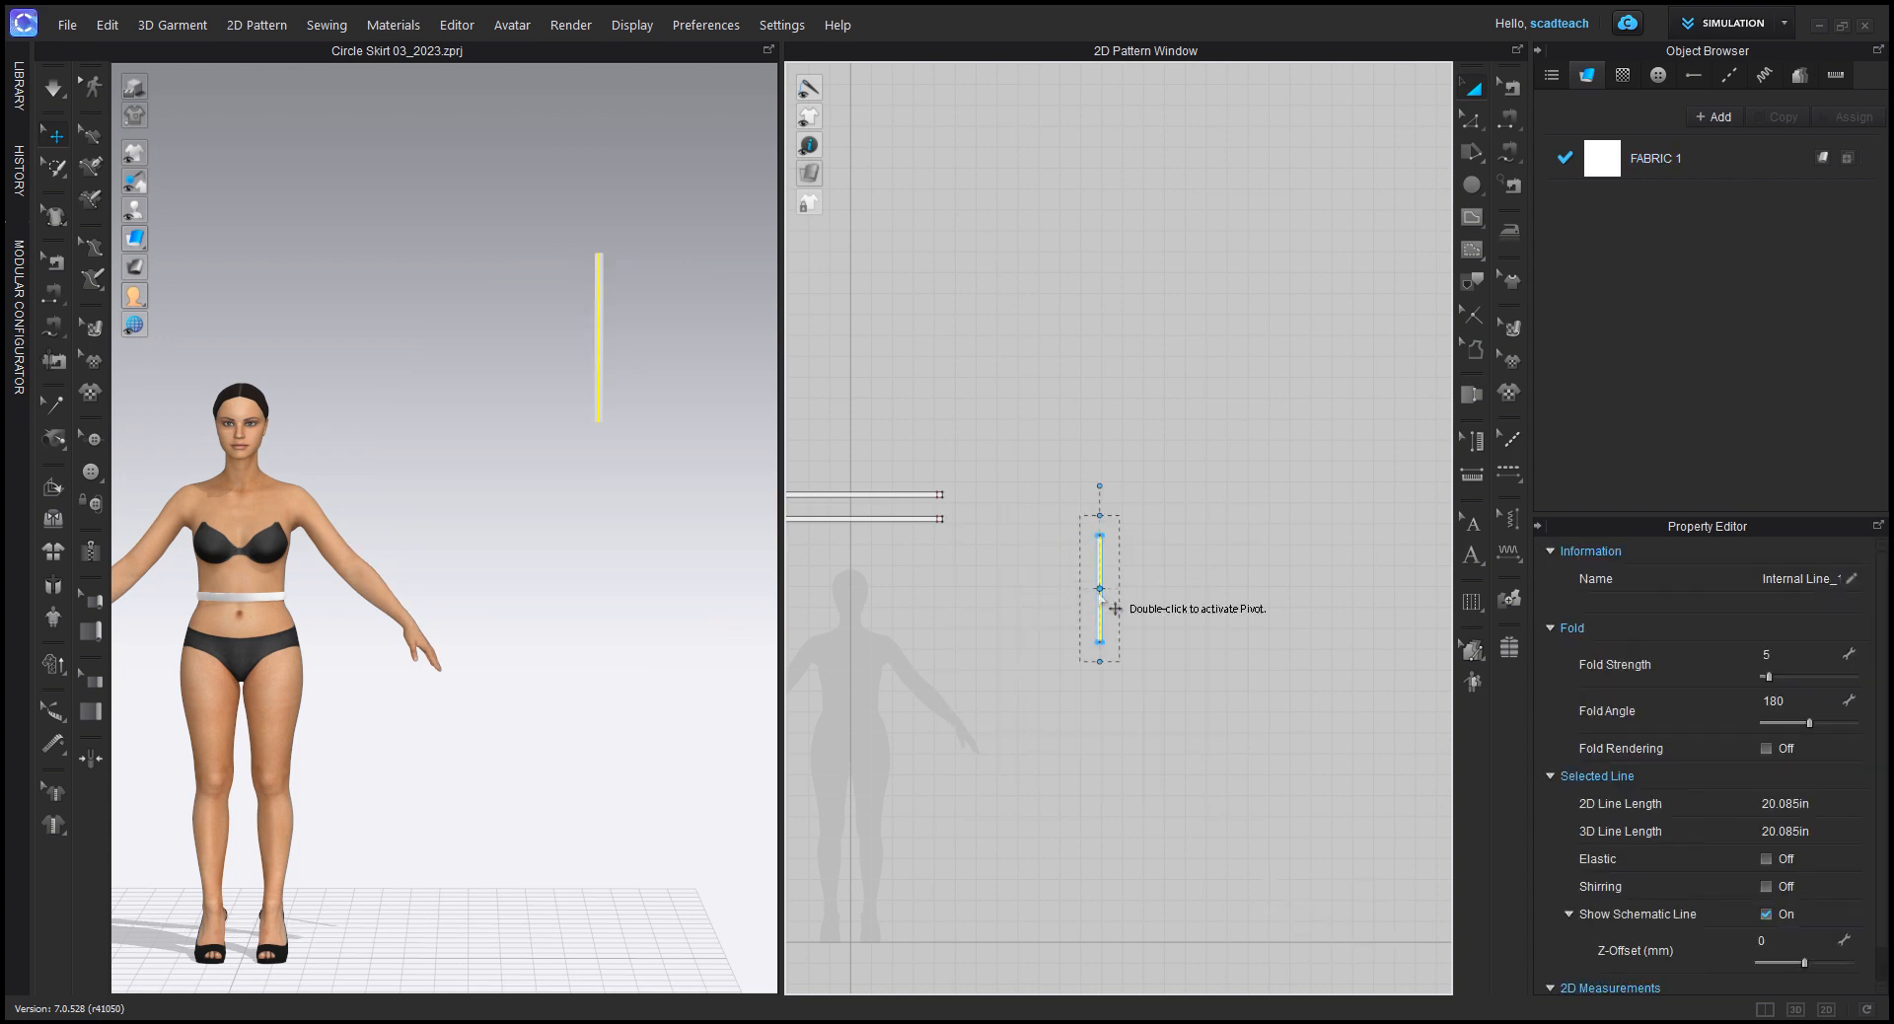
scroll(1095, 582, up, 3)
key(Delete)
scroll(1155, 643, down, 3)
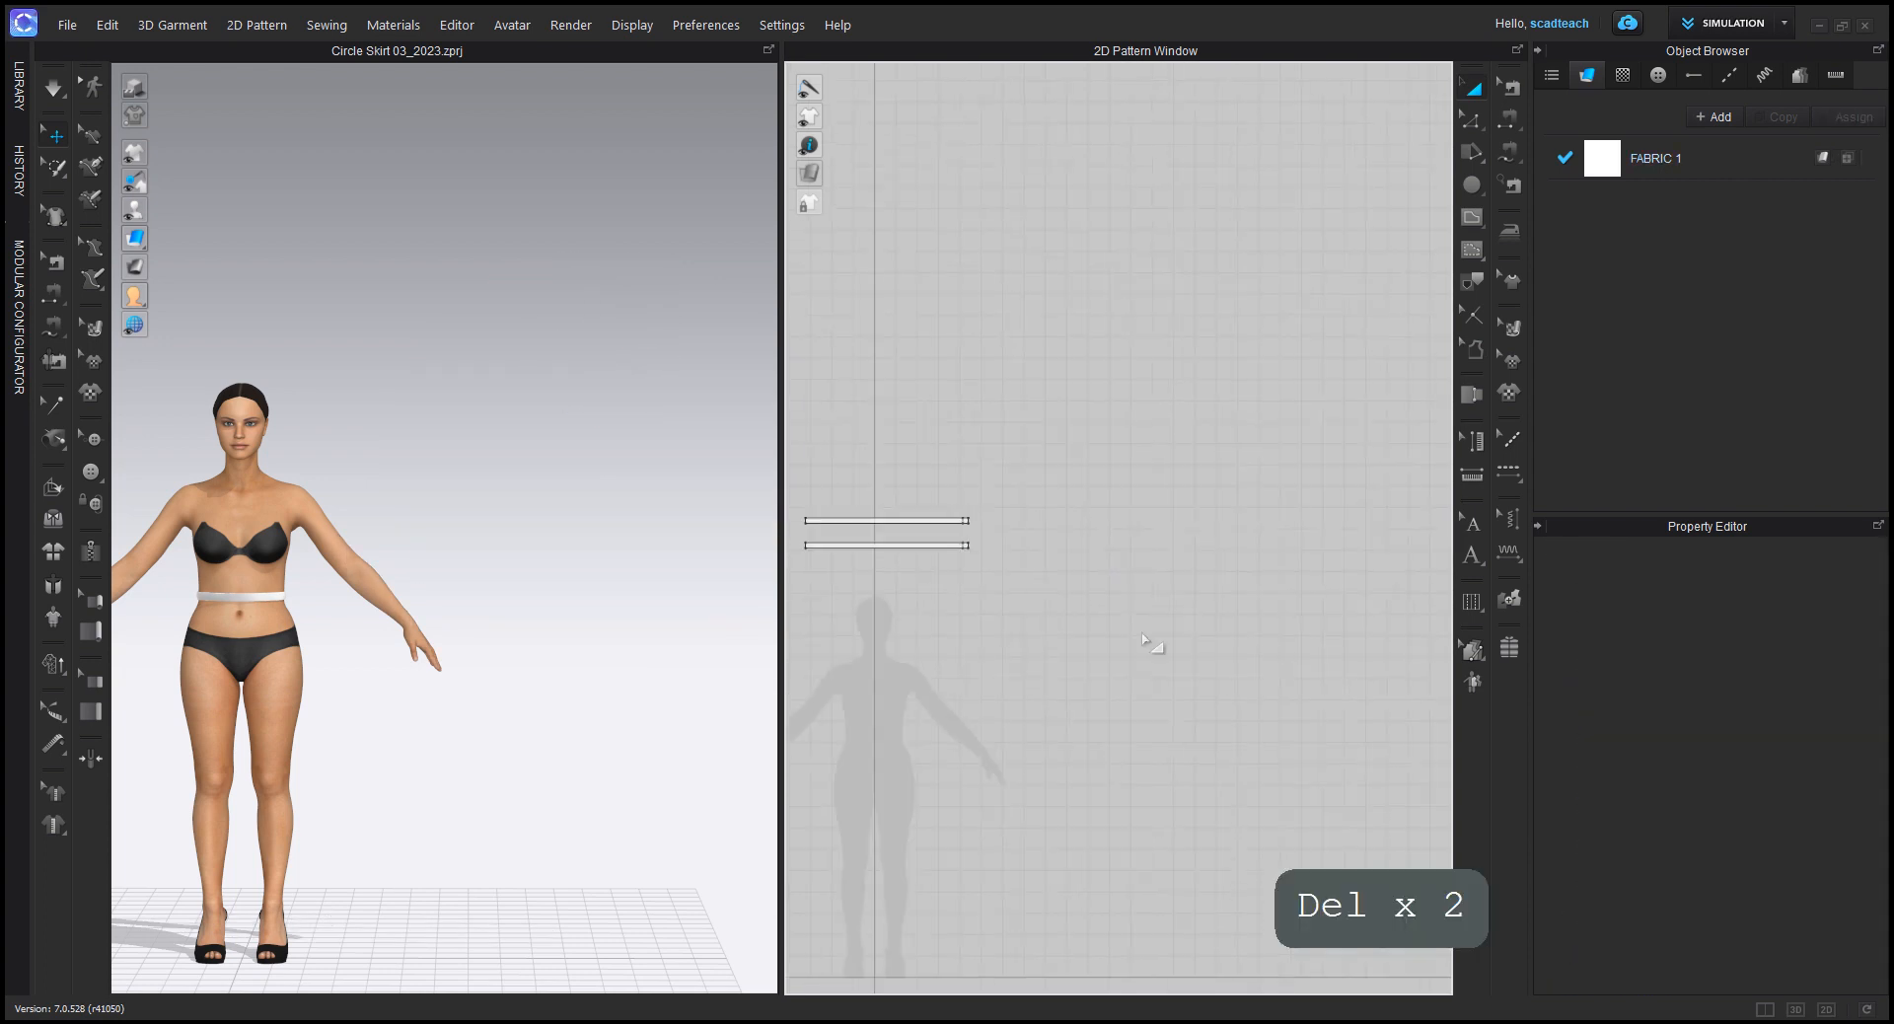
right_drag(1069, 605, 1145, 506)
key(z)
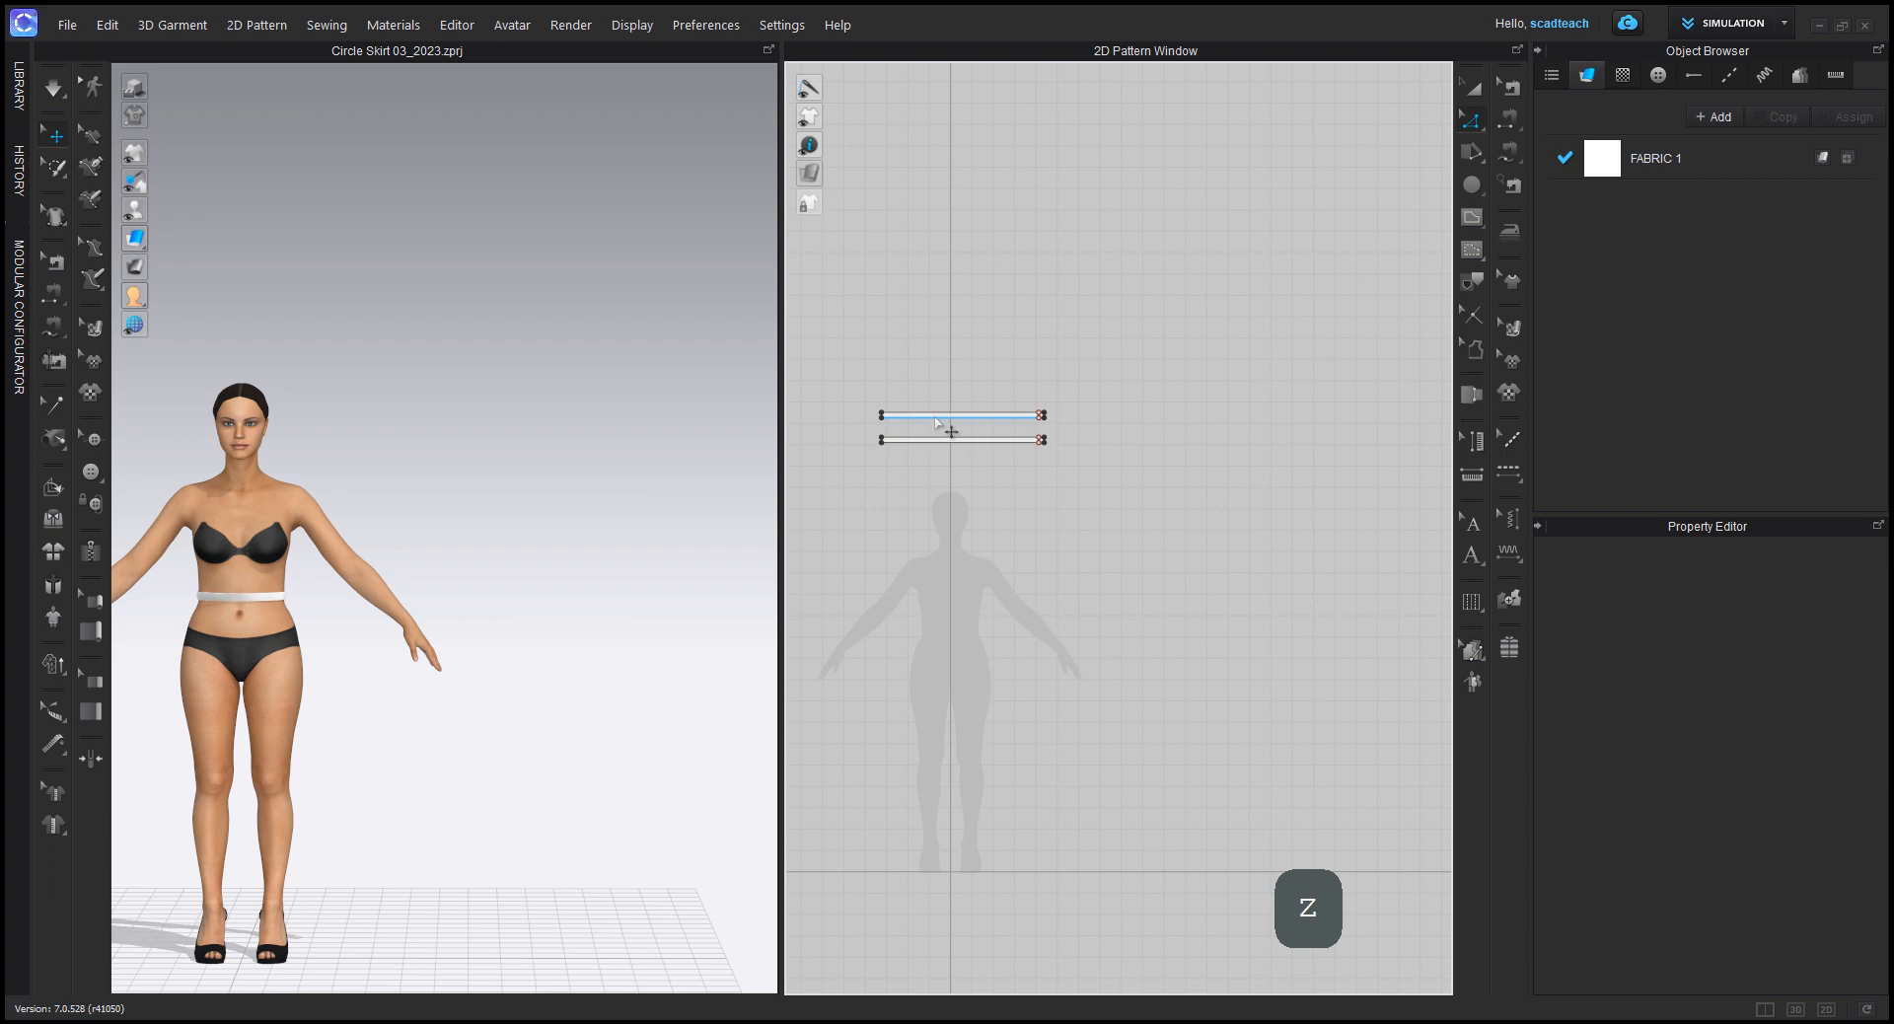
click(937, 415)
click(1170, 365)
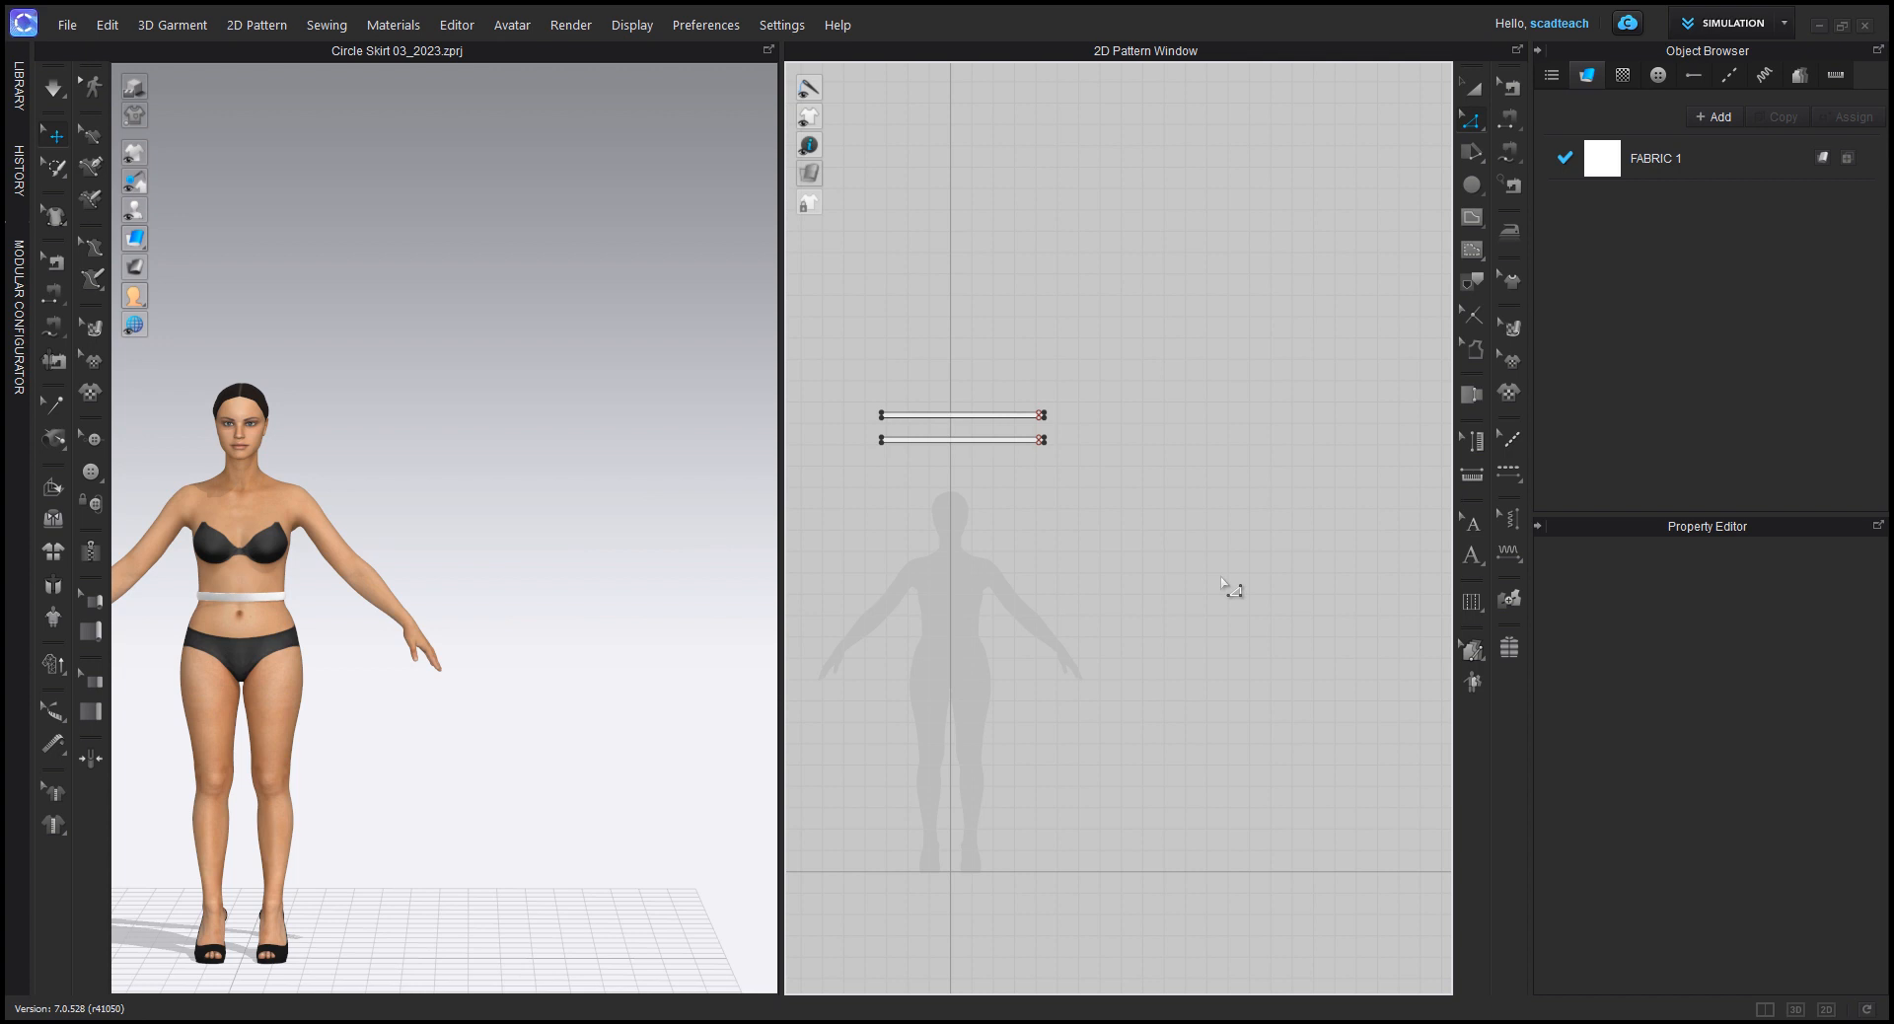
Step: Create a circle pattern with a circumference of 29.5 in beside the waistband pieces
right_drag(1275, 579, 1176, 555)
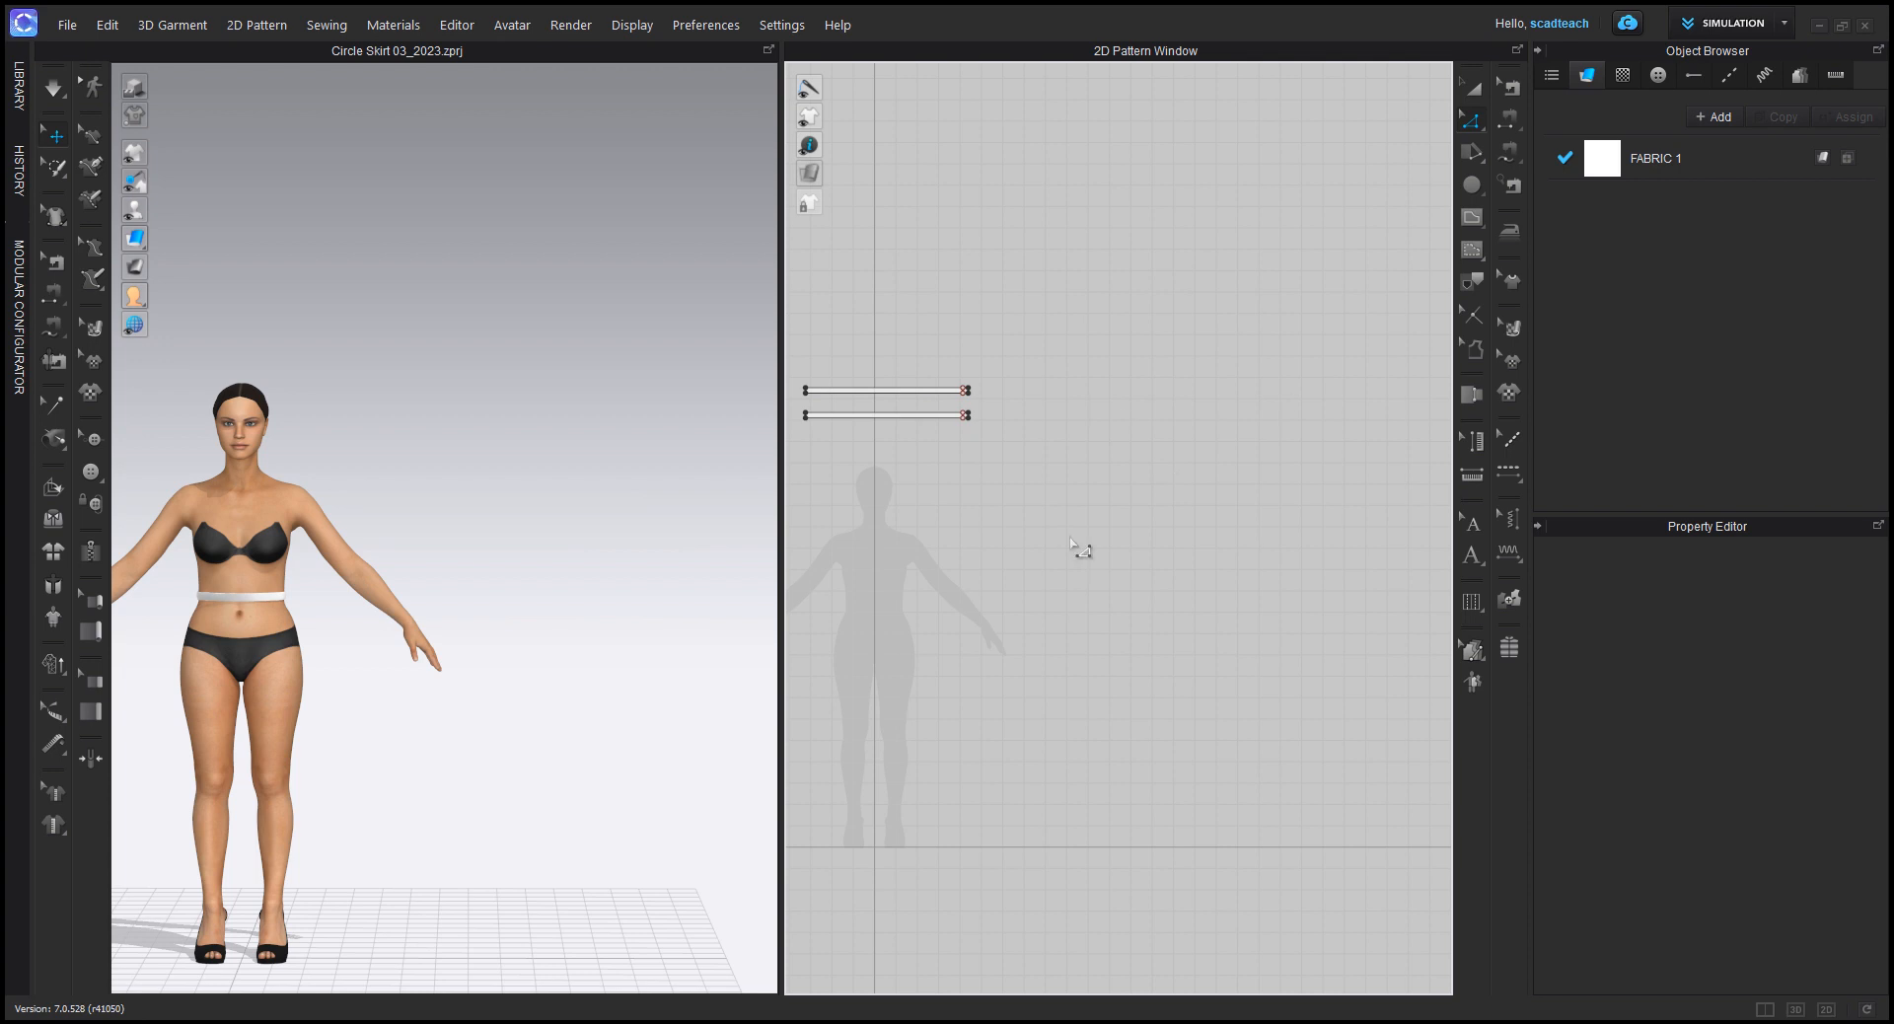
click(1470, 185)
click(1167, 544)
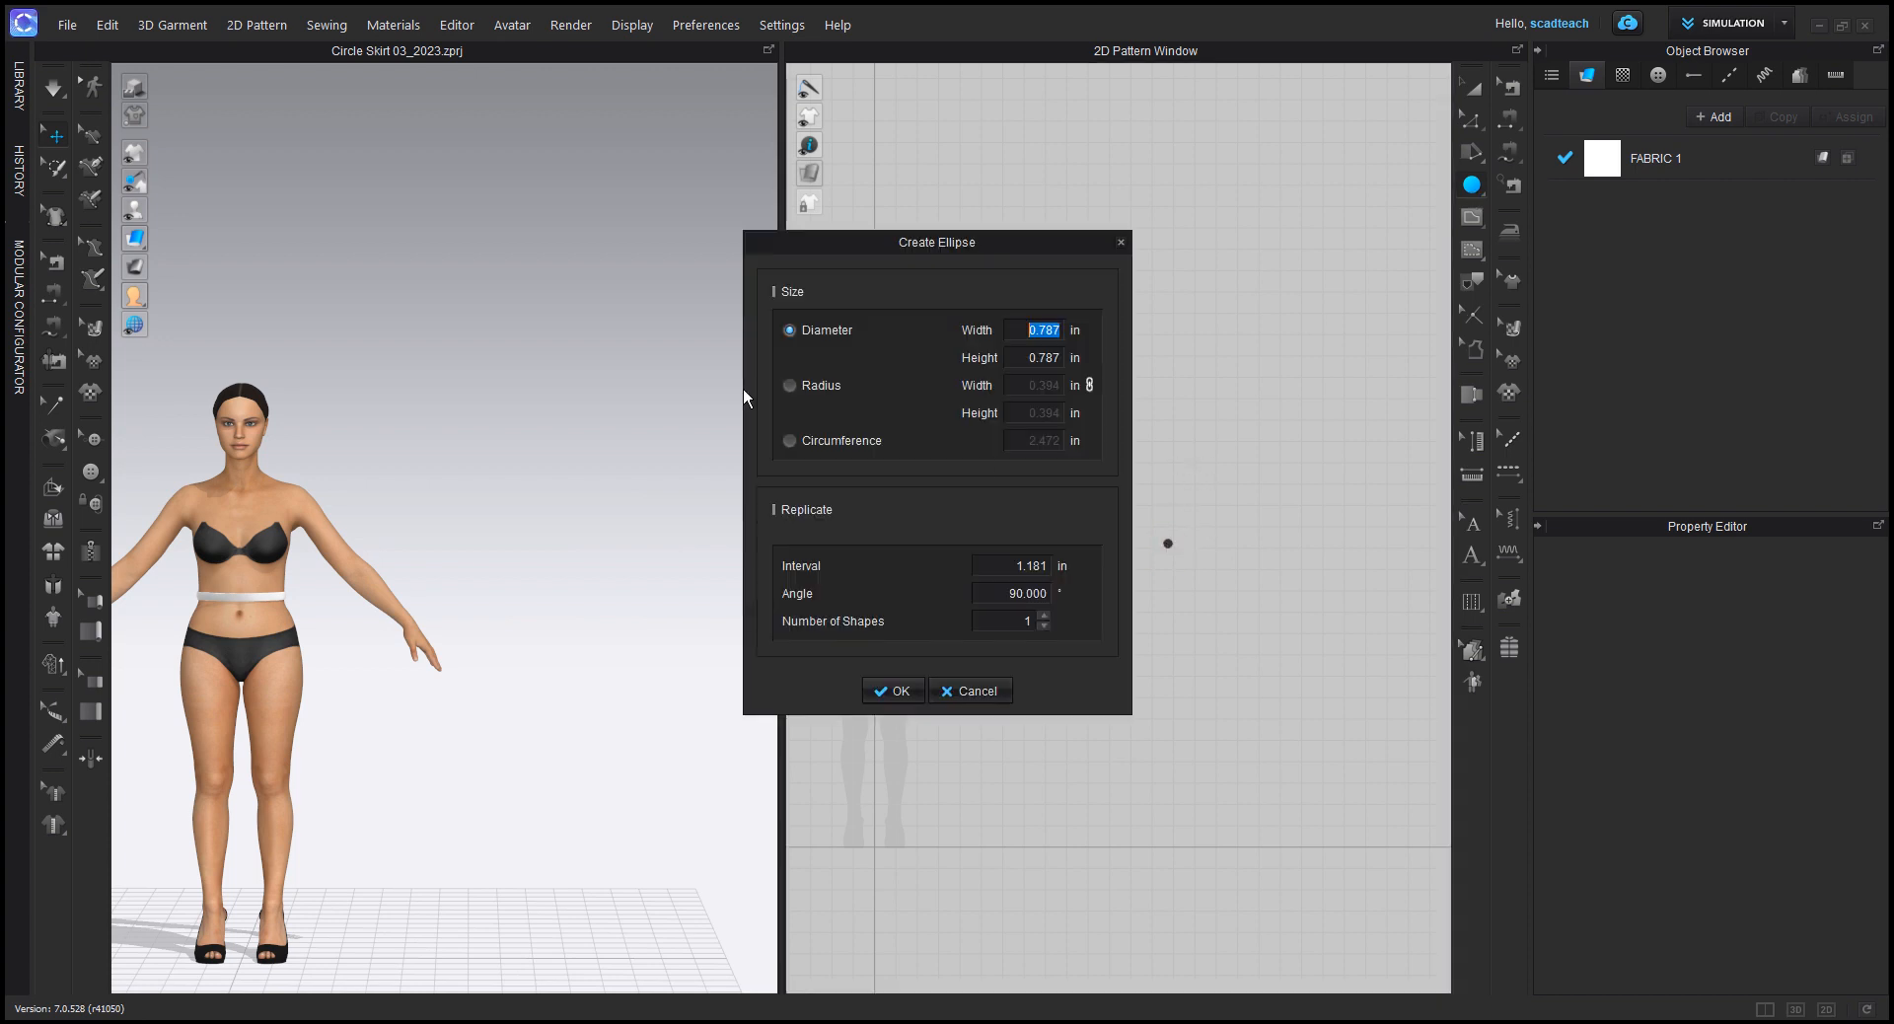
click(802, 443)
text(29.5)
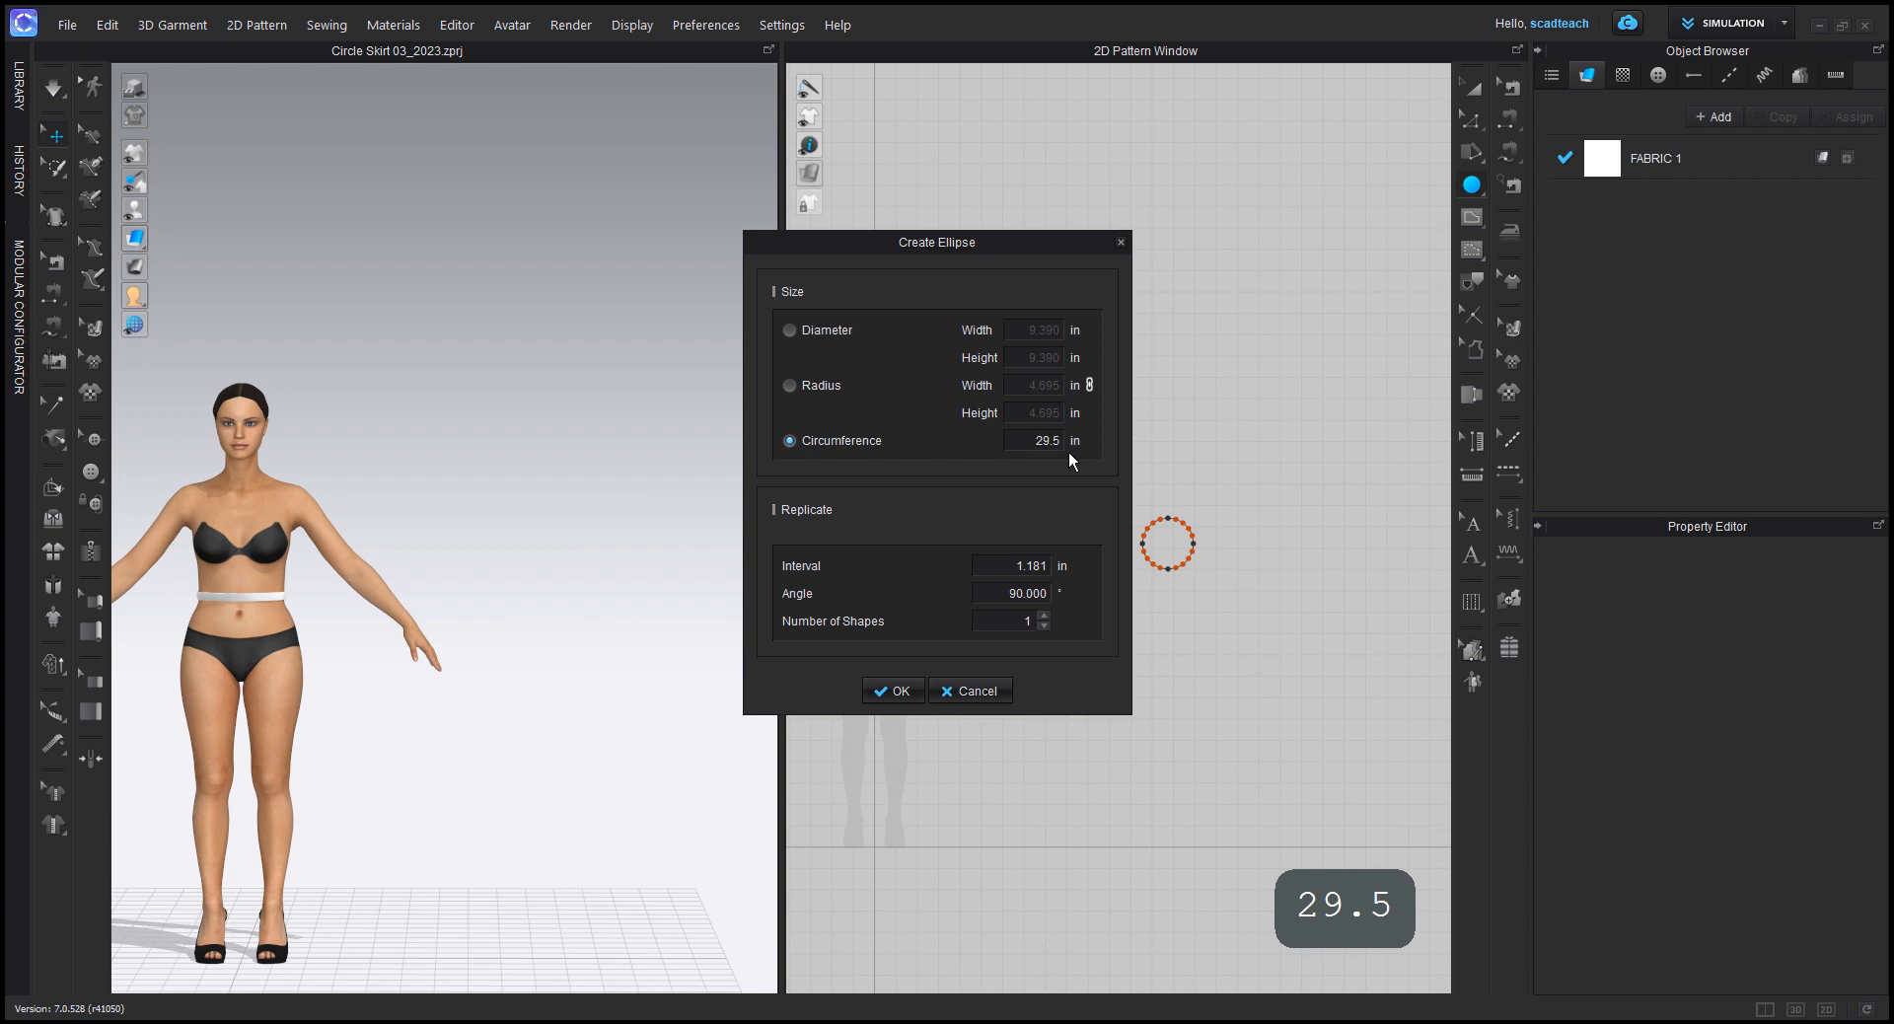
key(Return)
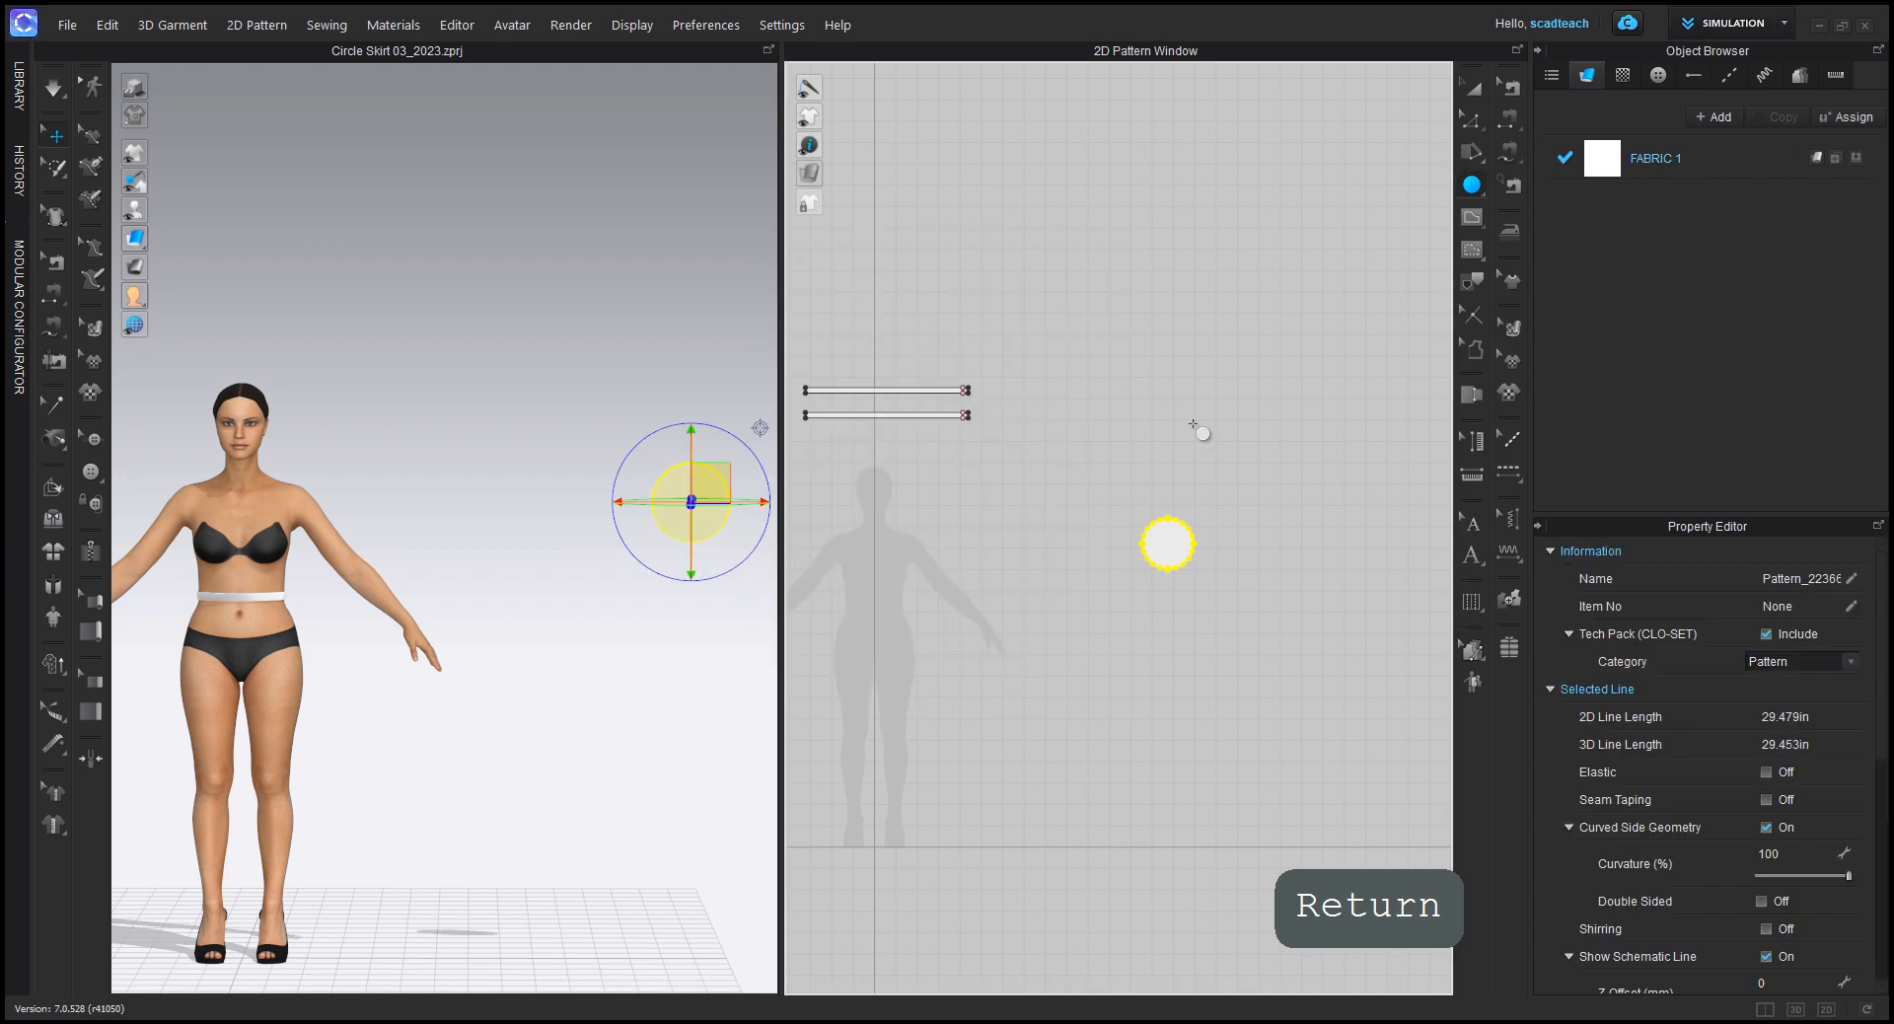
Step: Extend the circle's pattern outline by 20 in with one offset, keeping the original circle as an internal line
click(1473, 95)
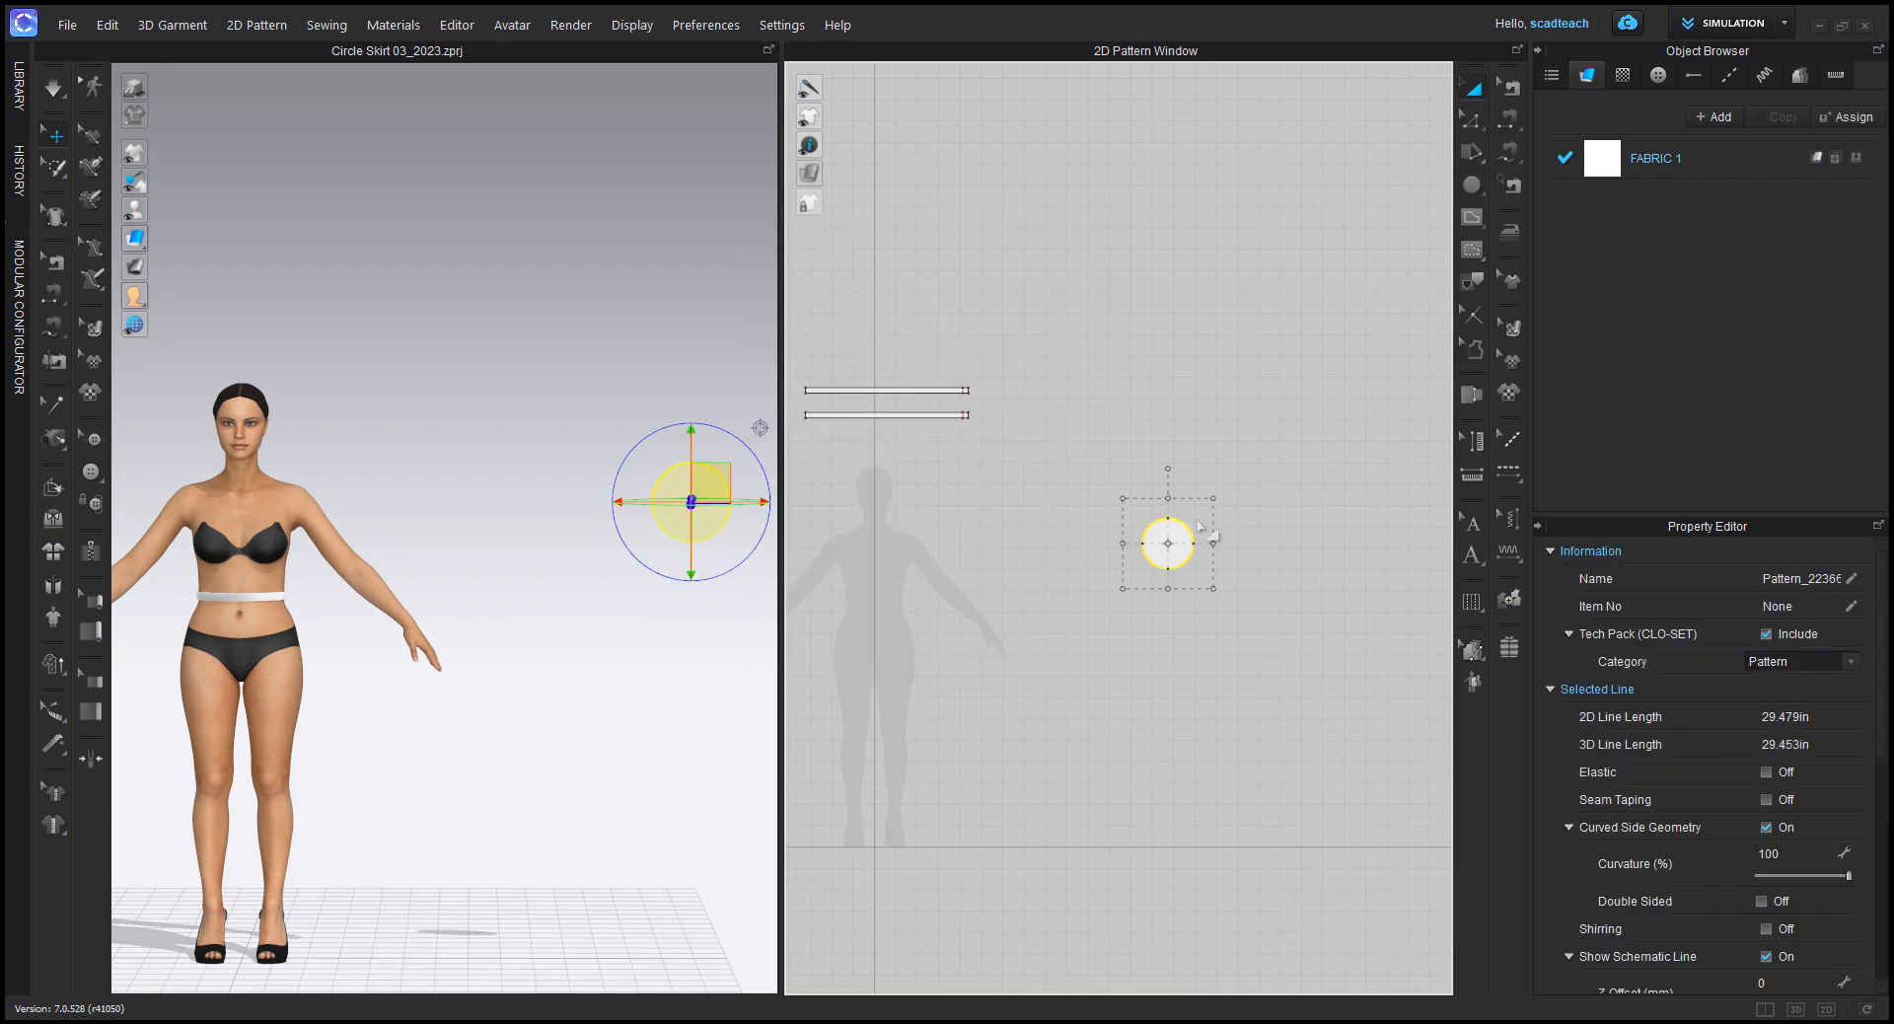
scroll(1234, 503, up, 3)
click(1469, 119)
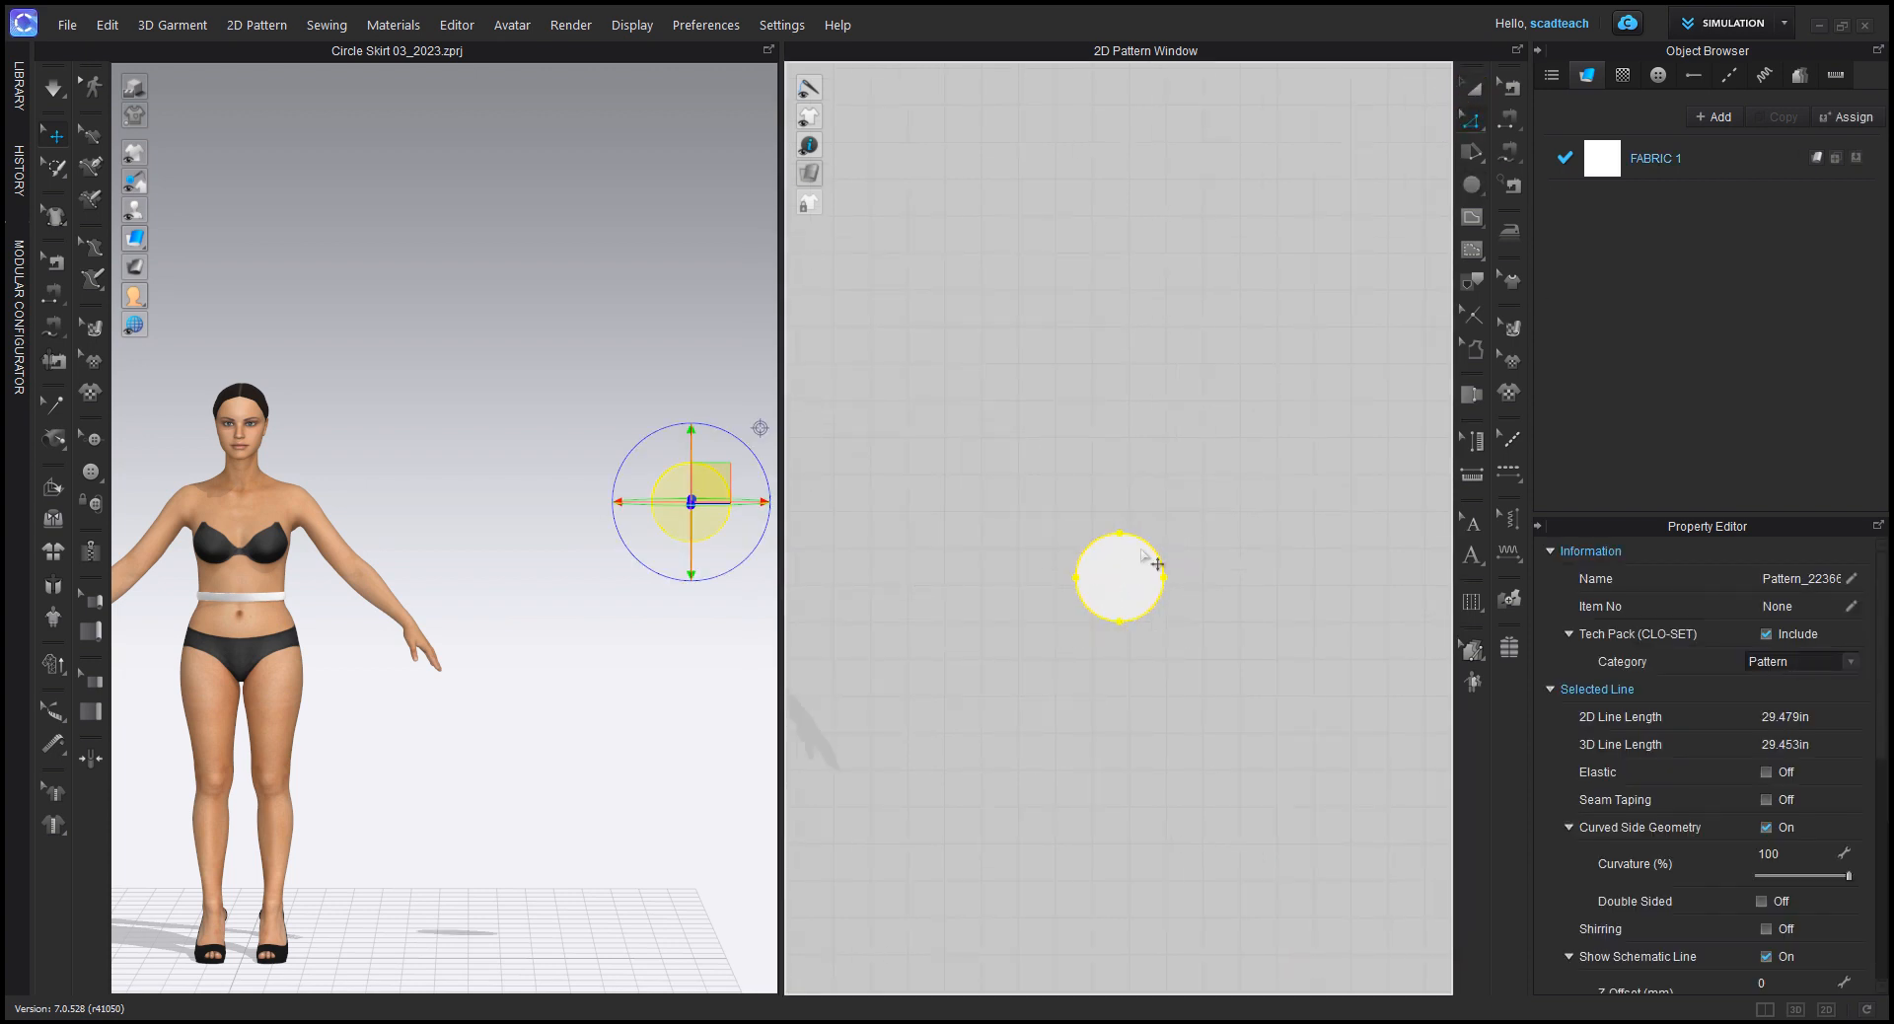
click(1040, 550)
drag(984, 436, 1213, 719)
right_click(1144, 541)
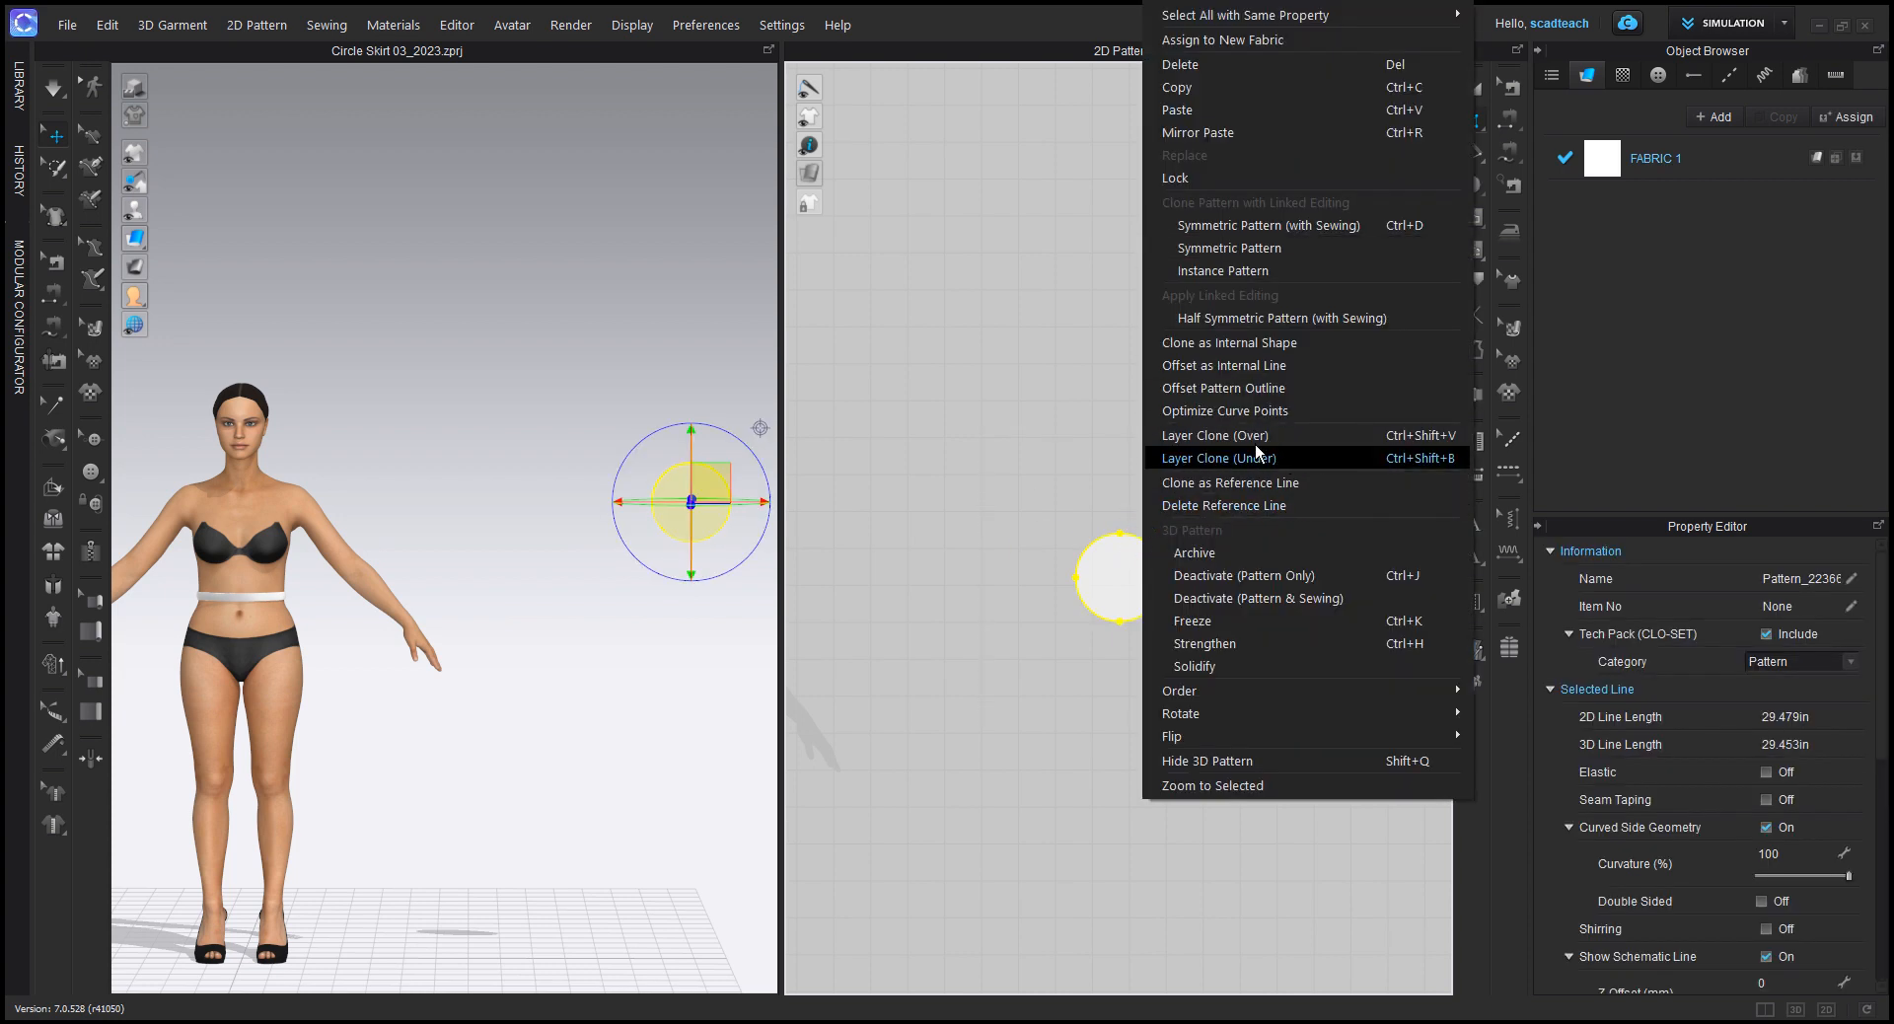
click(1258, 389)
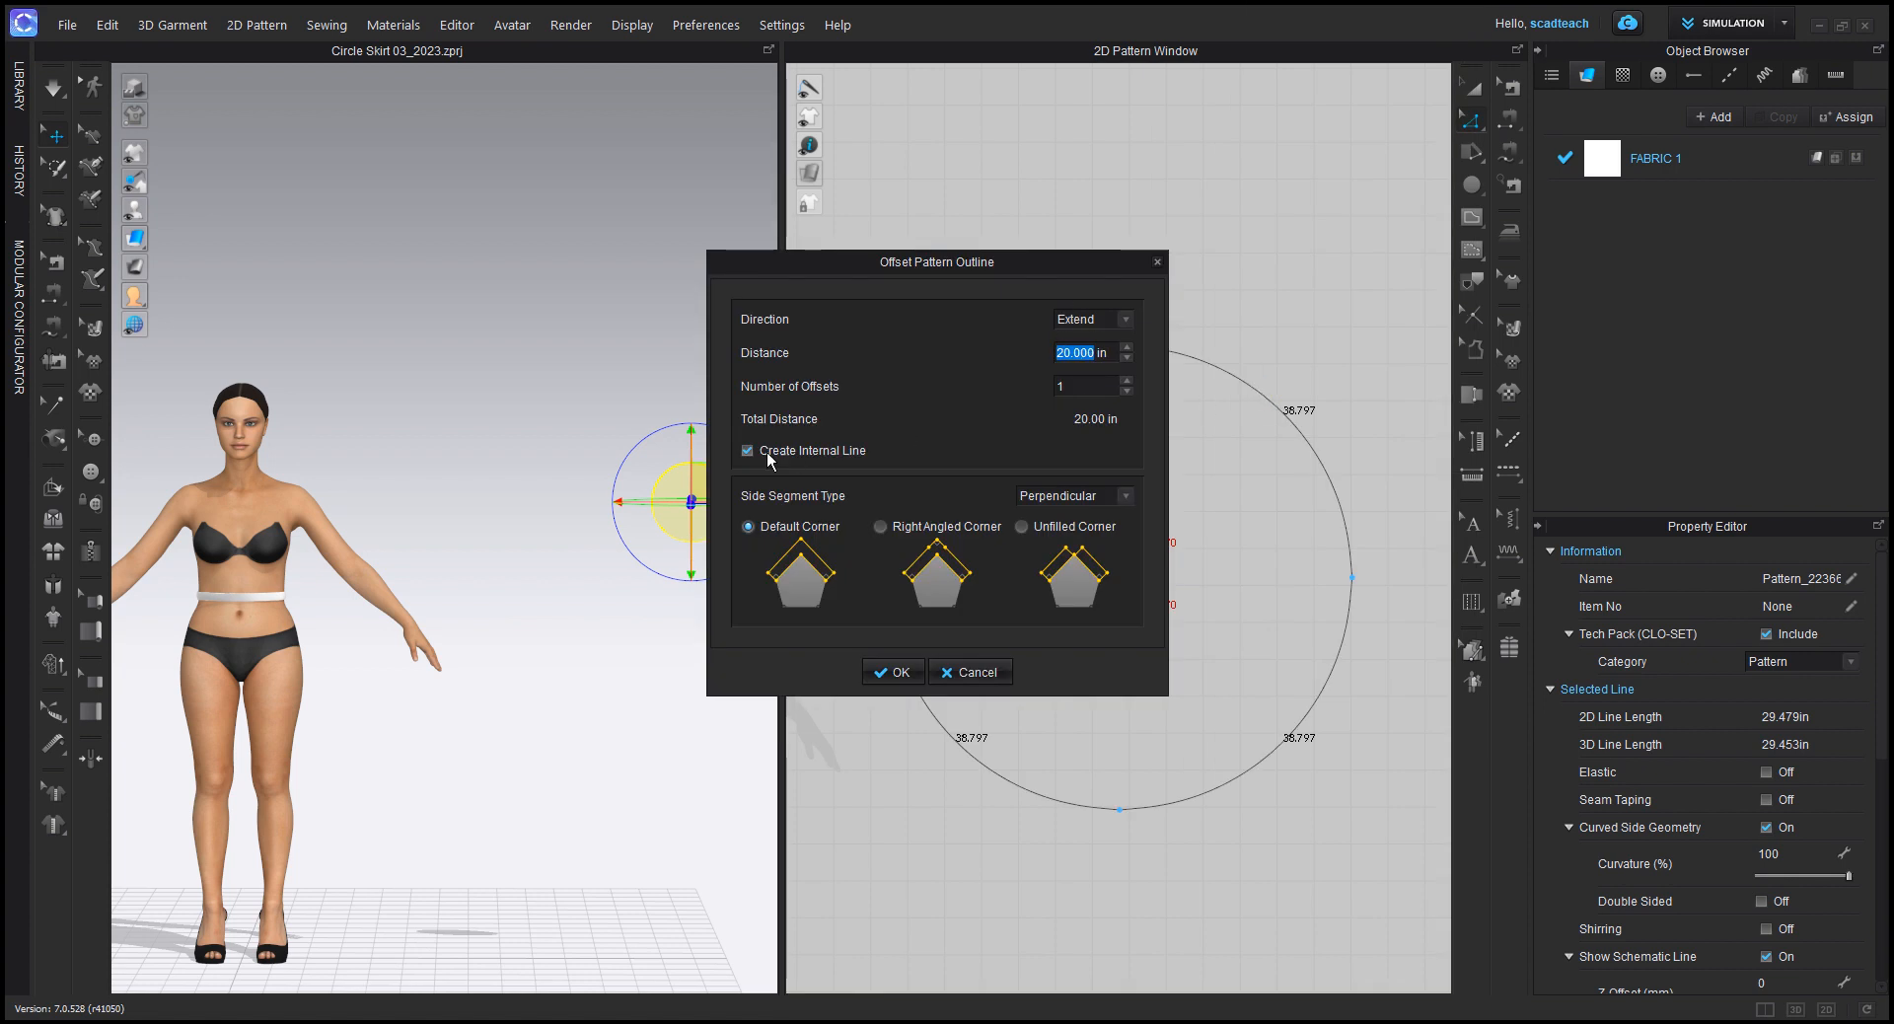
click(892, 671)
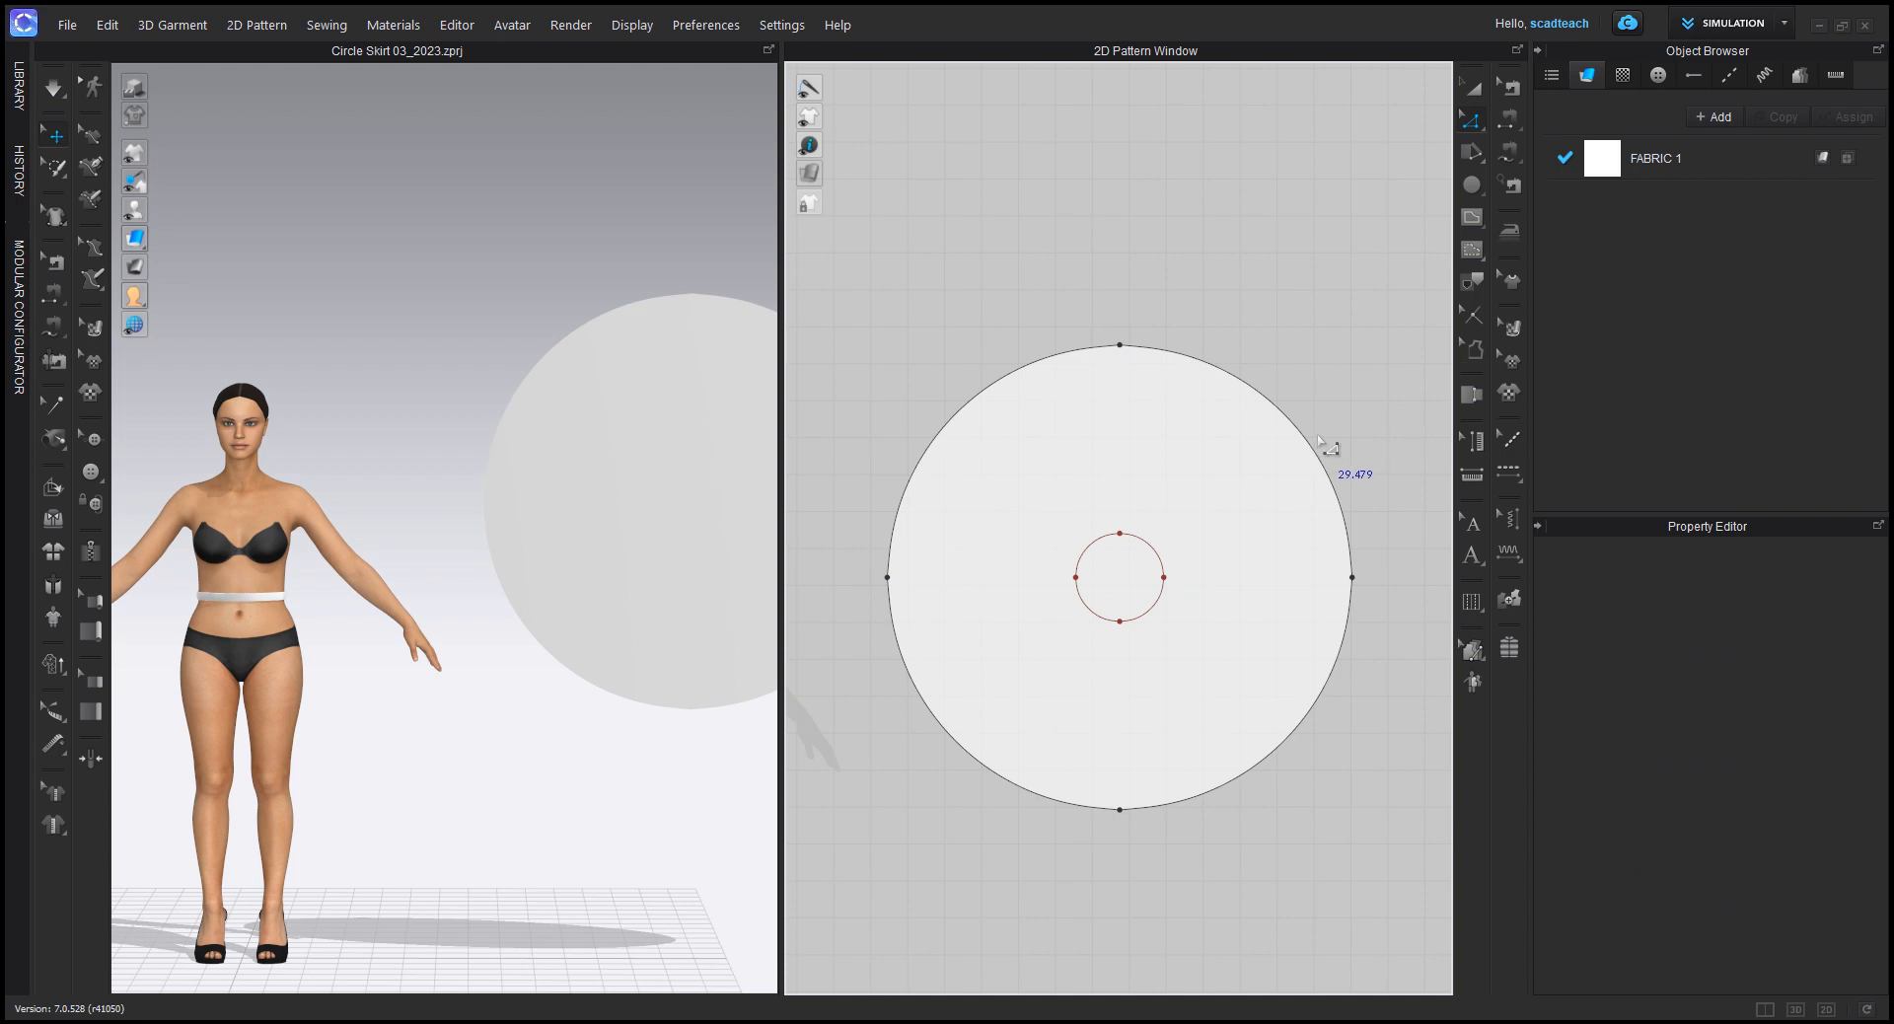
Step: Convert the inner waist circle of the skirt pattern to a hole
click(1470, 86)
click(1092, 483)
click(1142, 541)
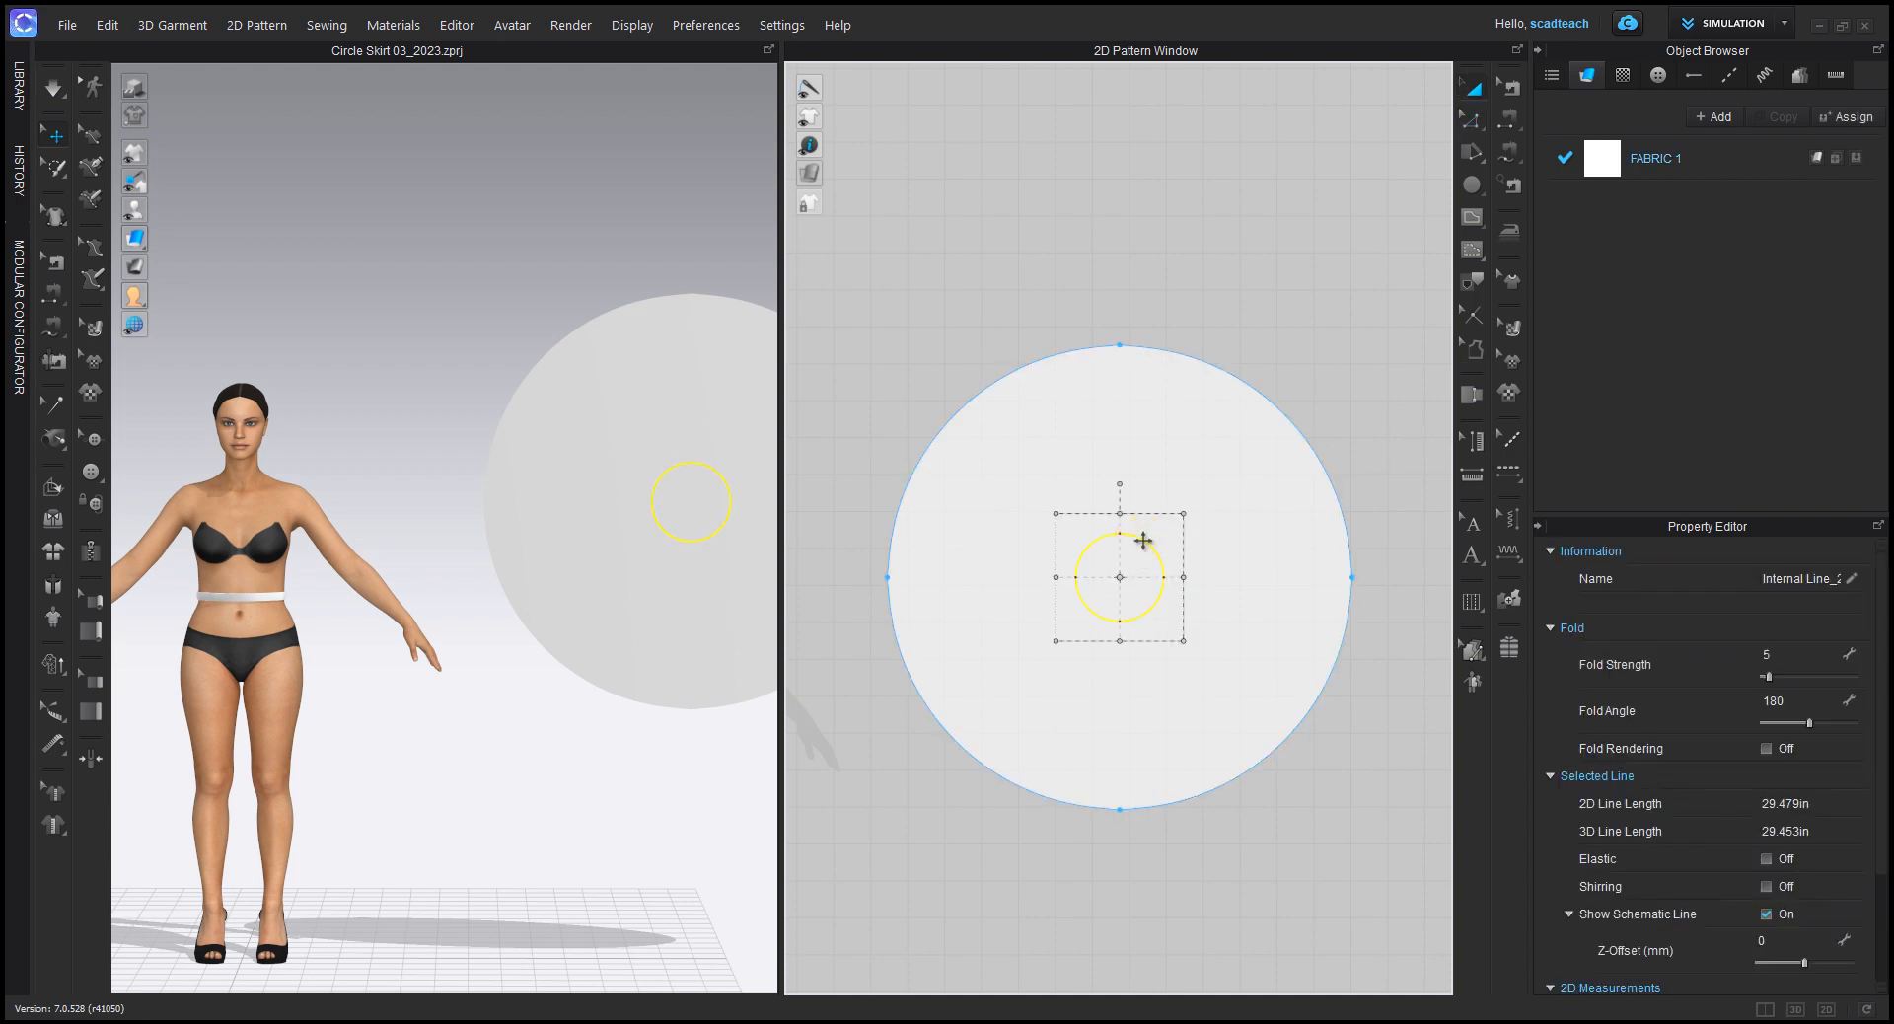
right_click(1143, 540)
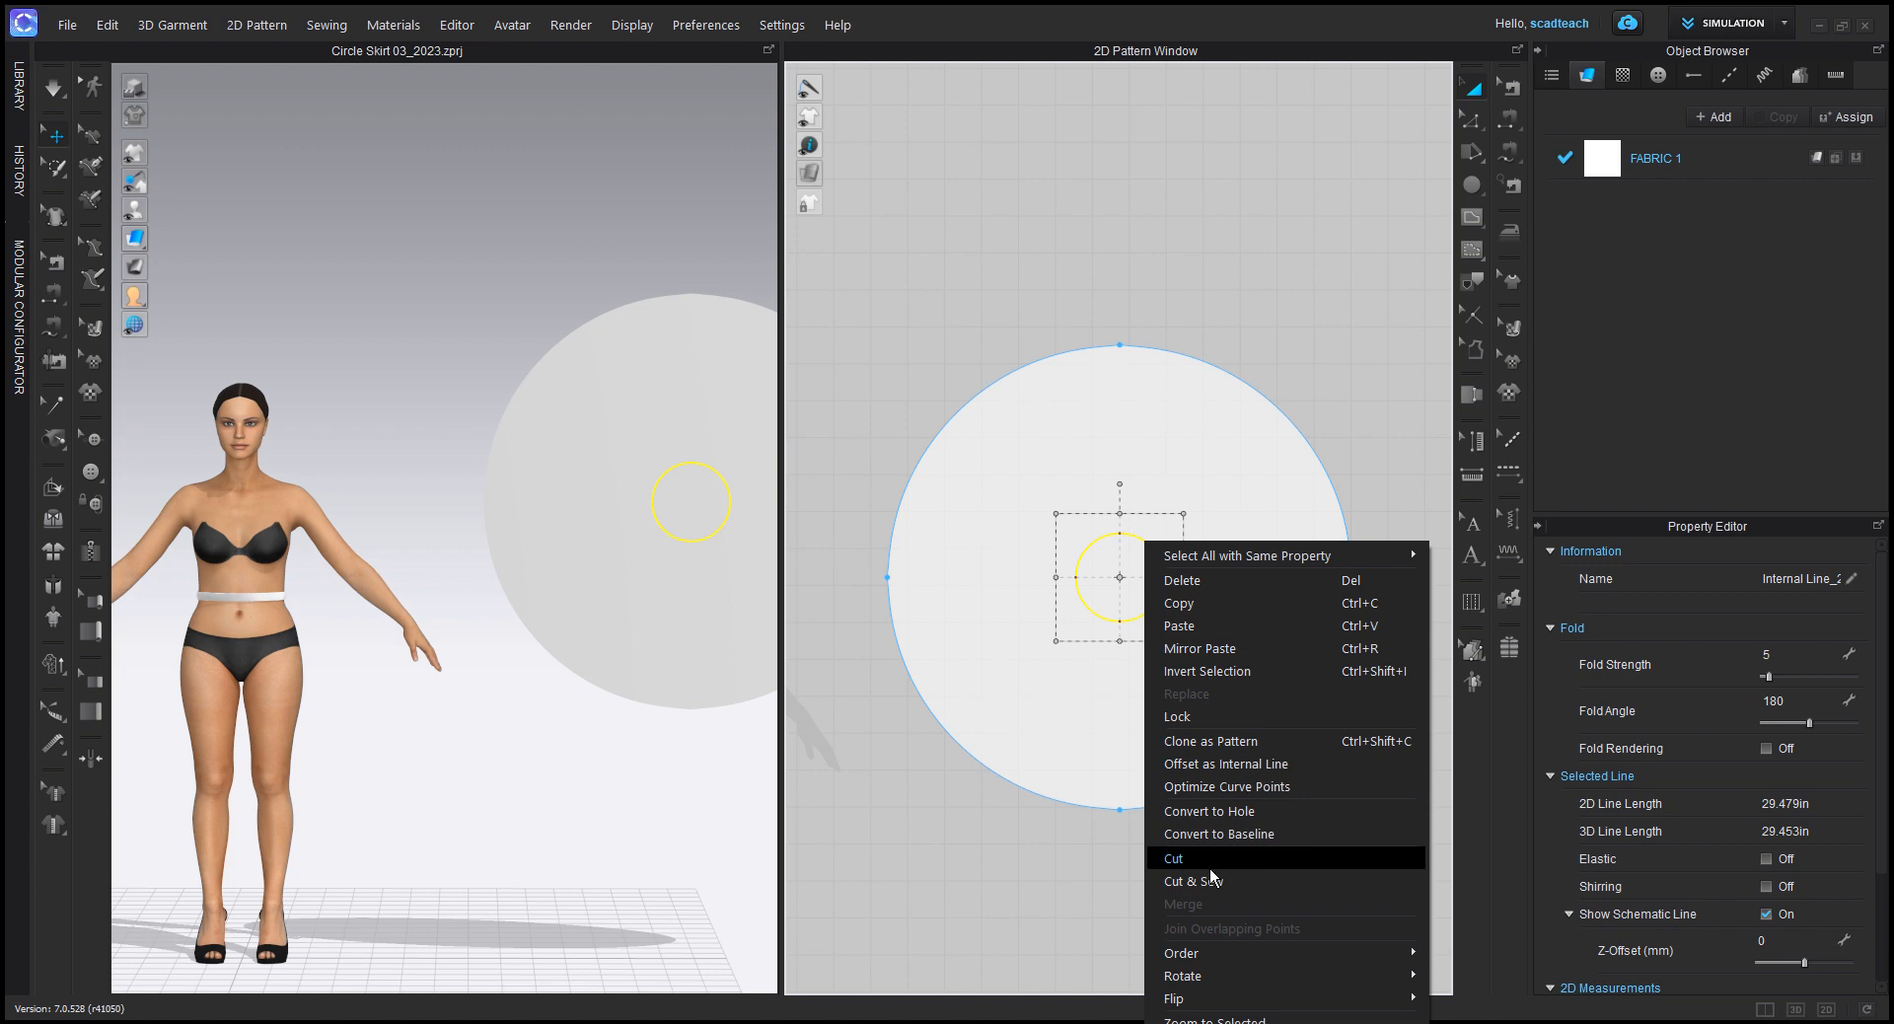
click(1219, 812)
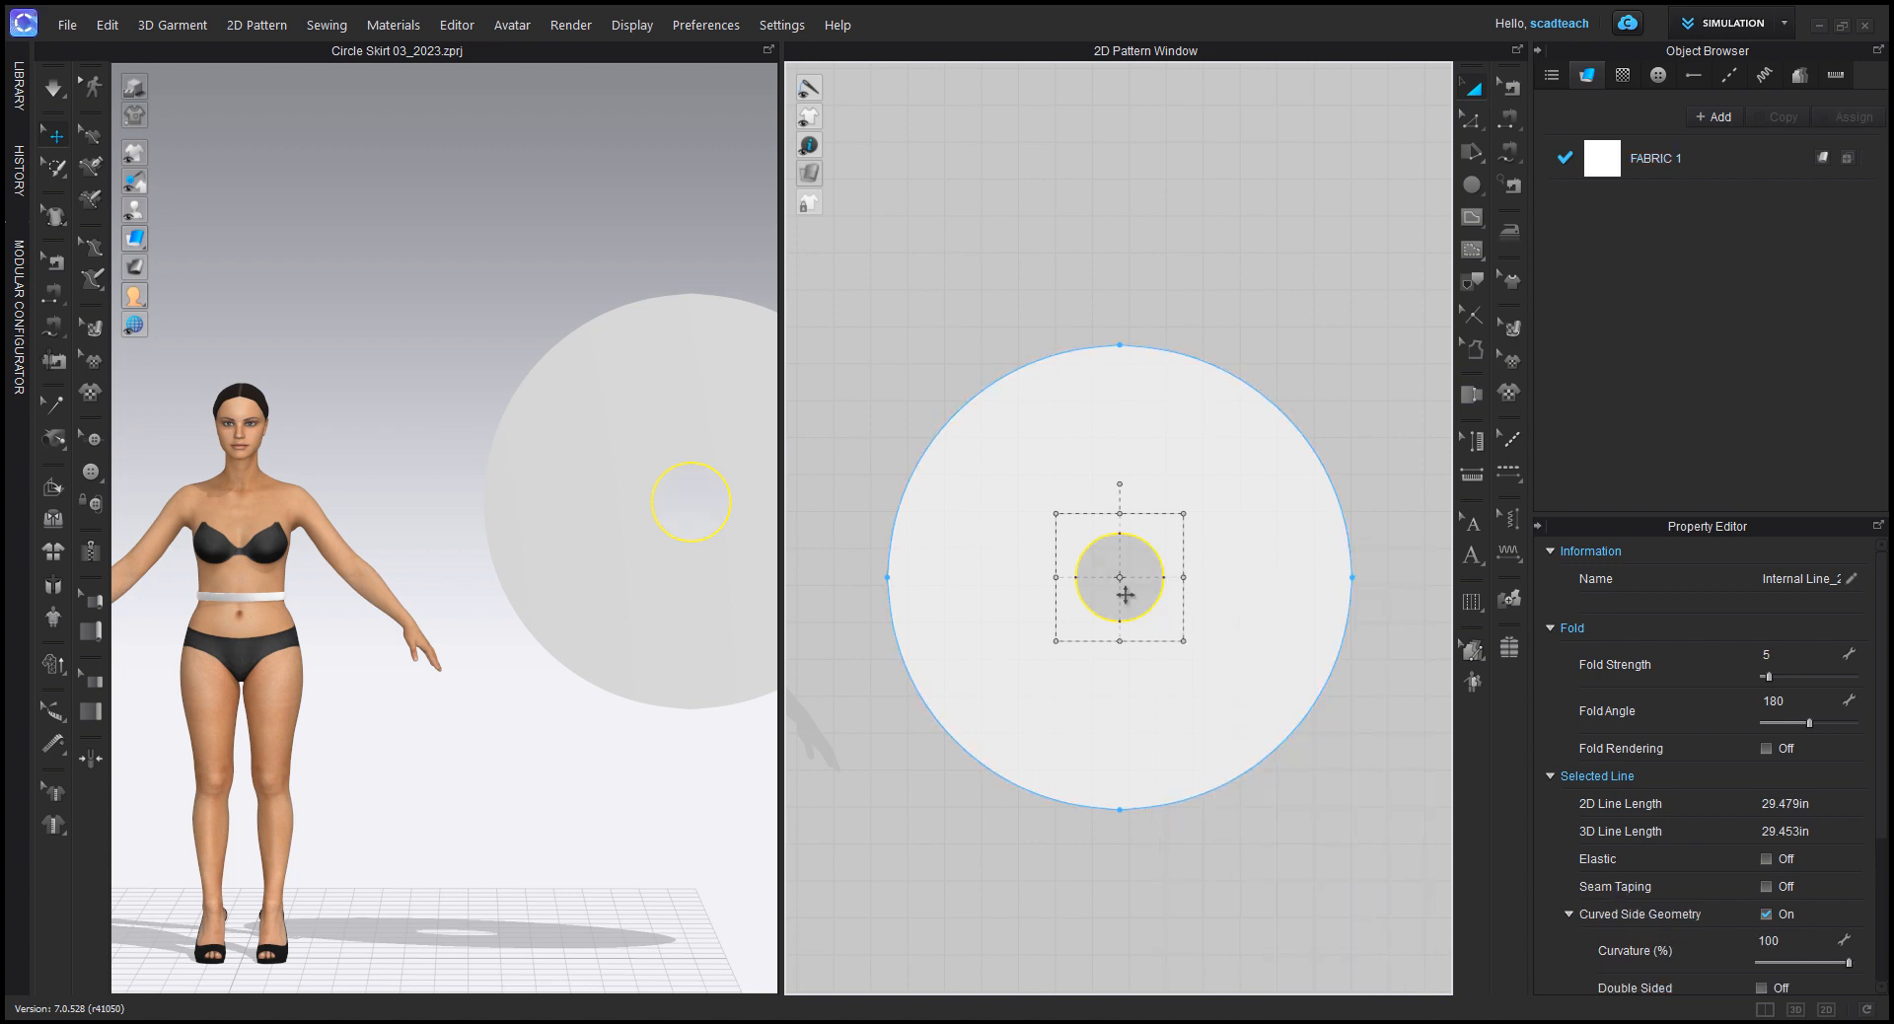
Step: Draw a straight vertical internal line from the waist hole's top point up to the hem's top point
key(g)
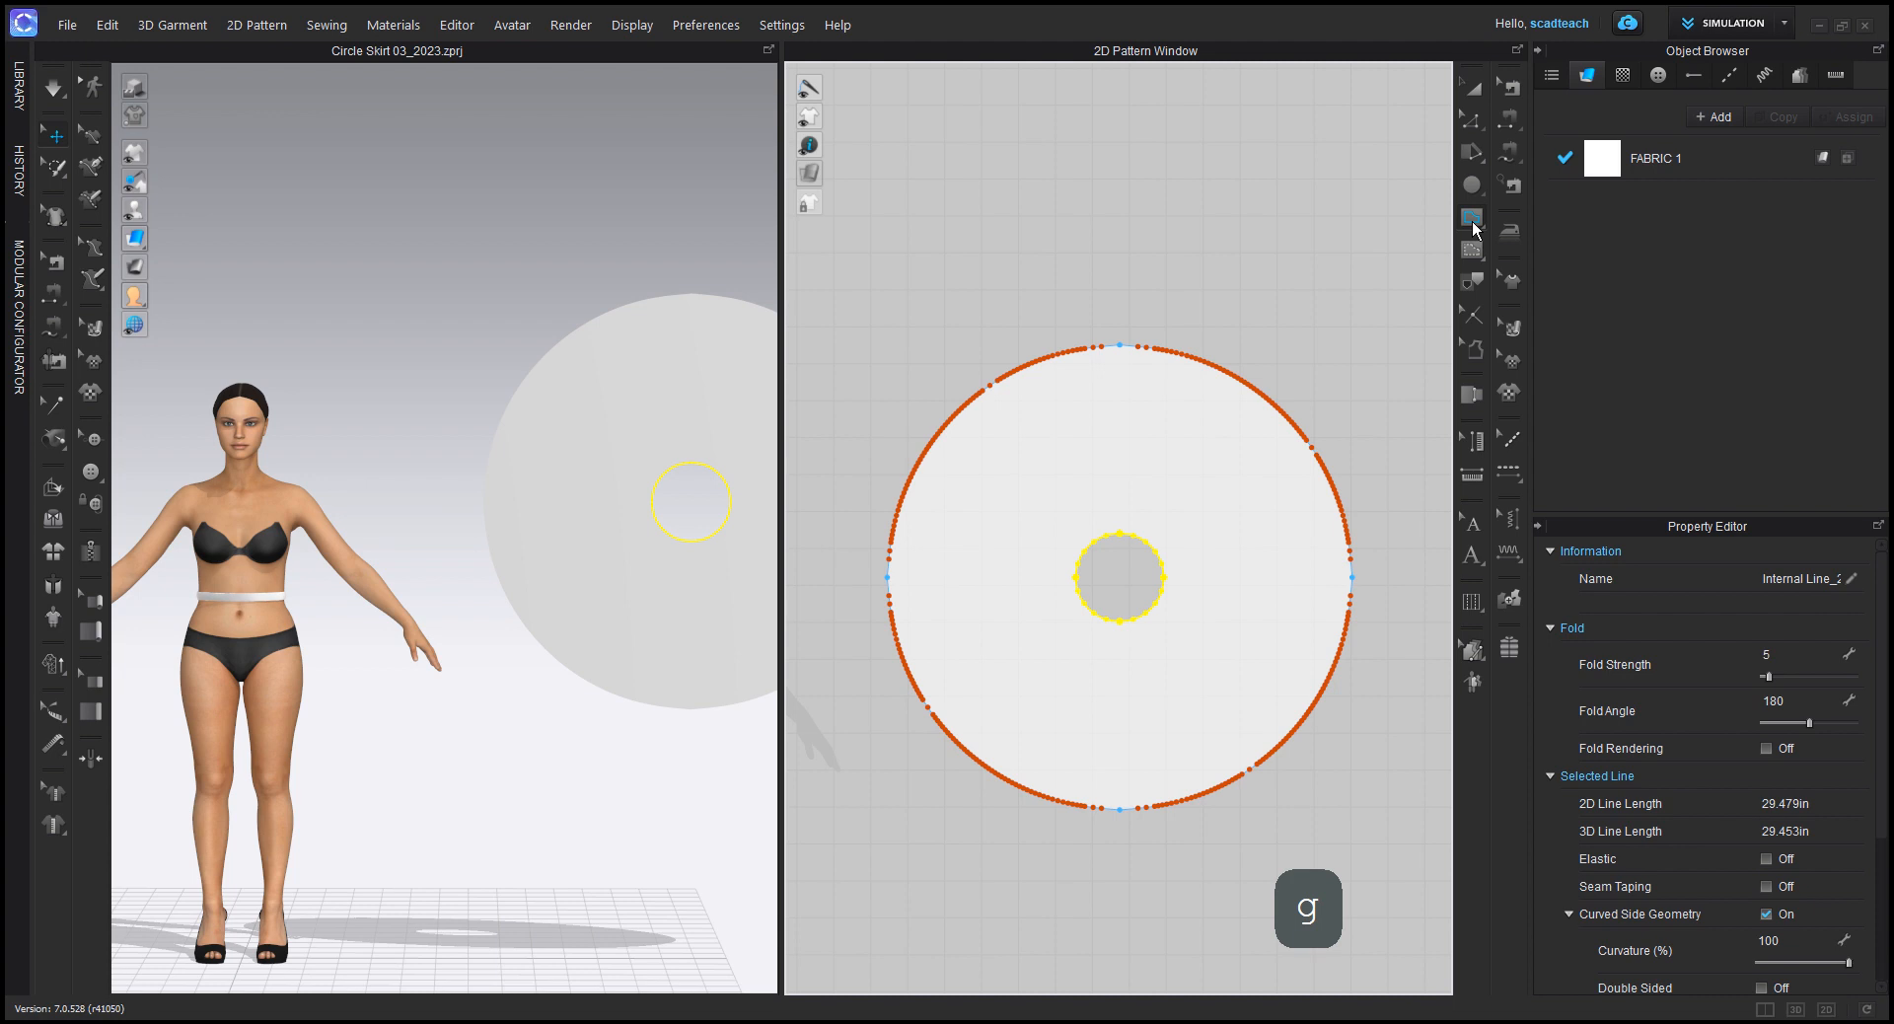
click(1471, 219)
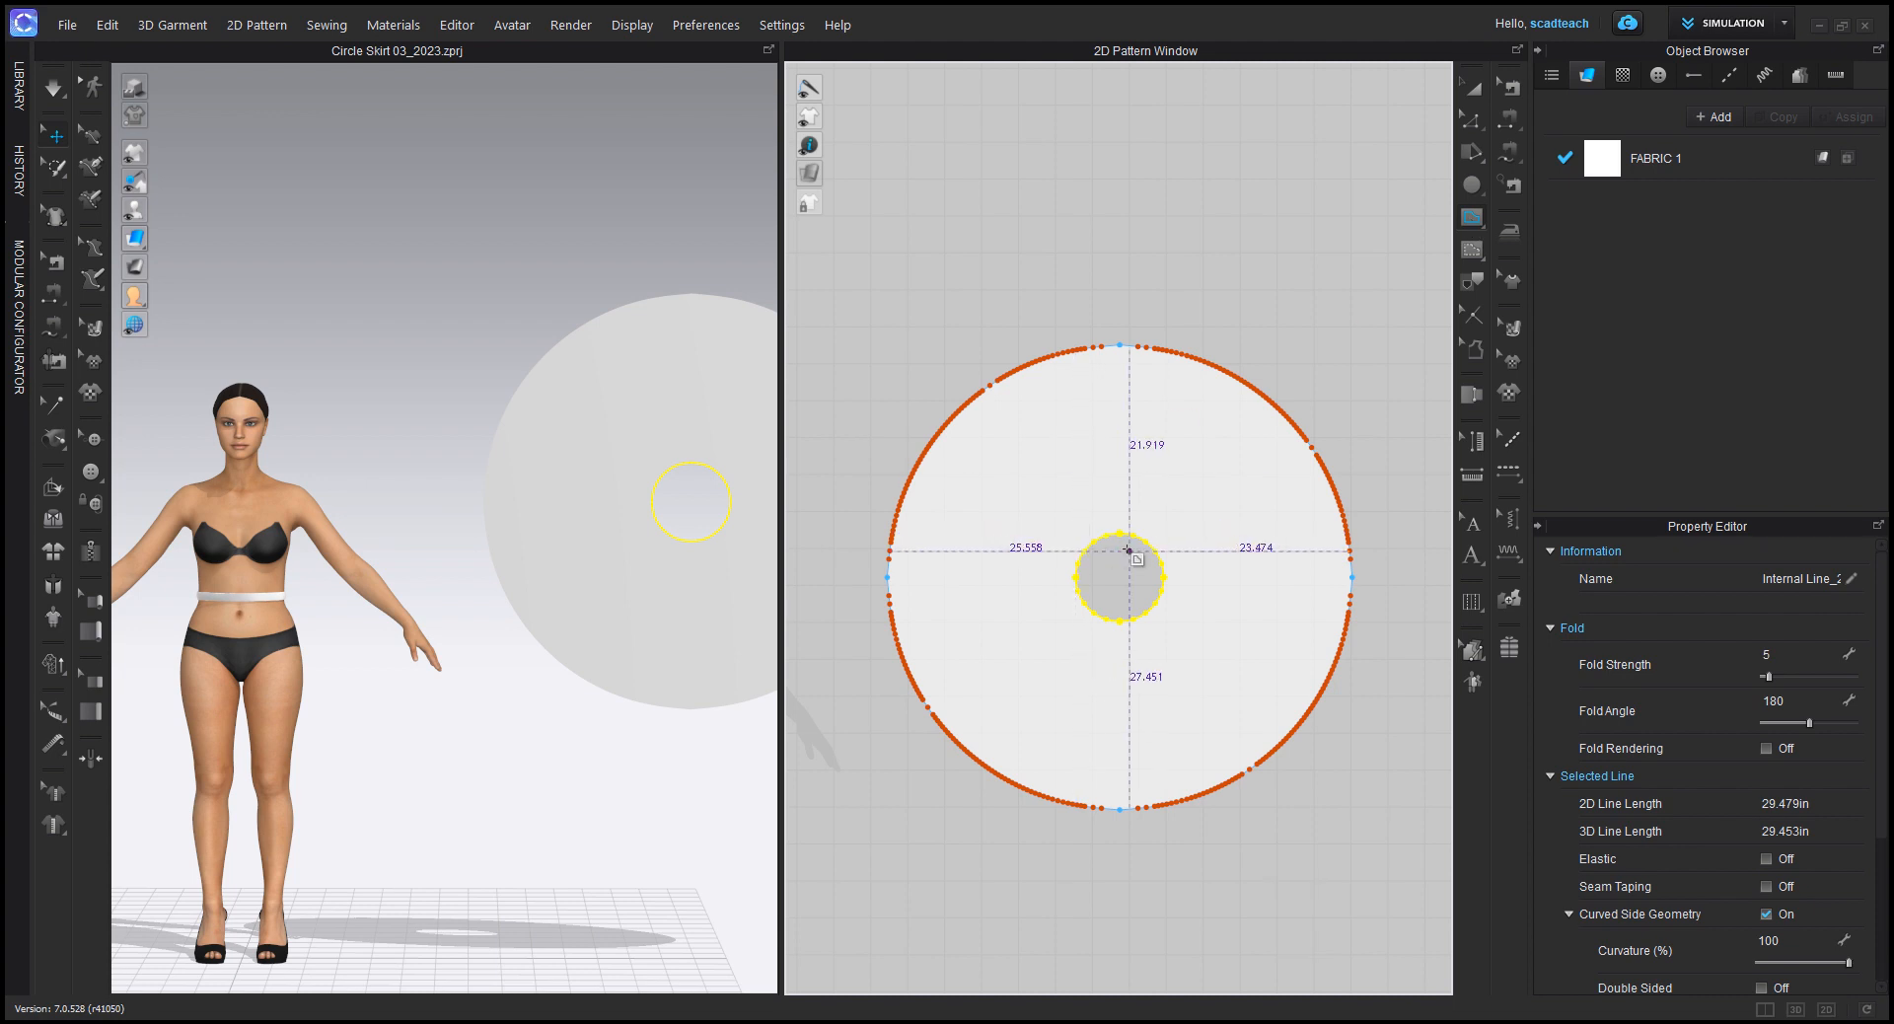
click(1120, 533)
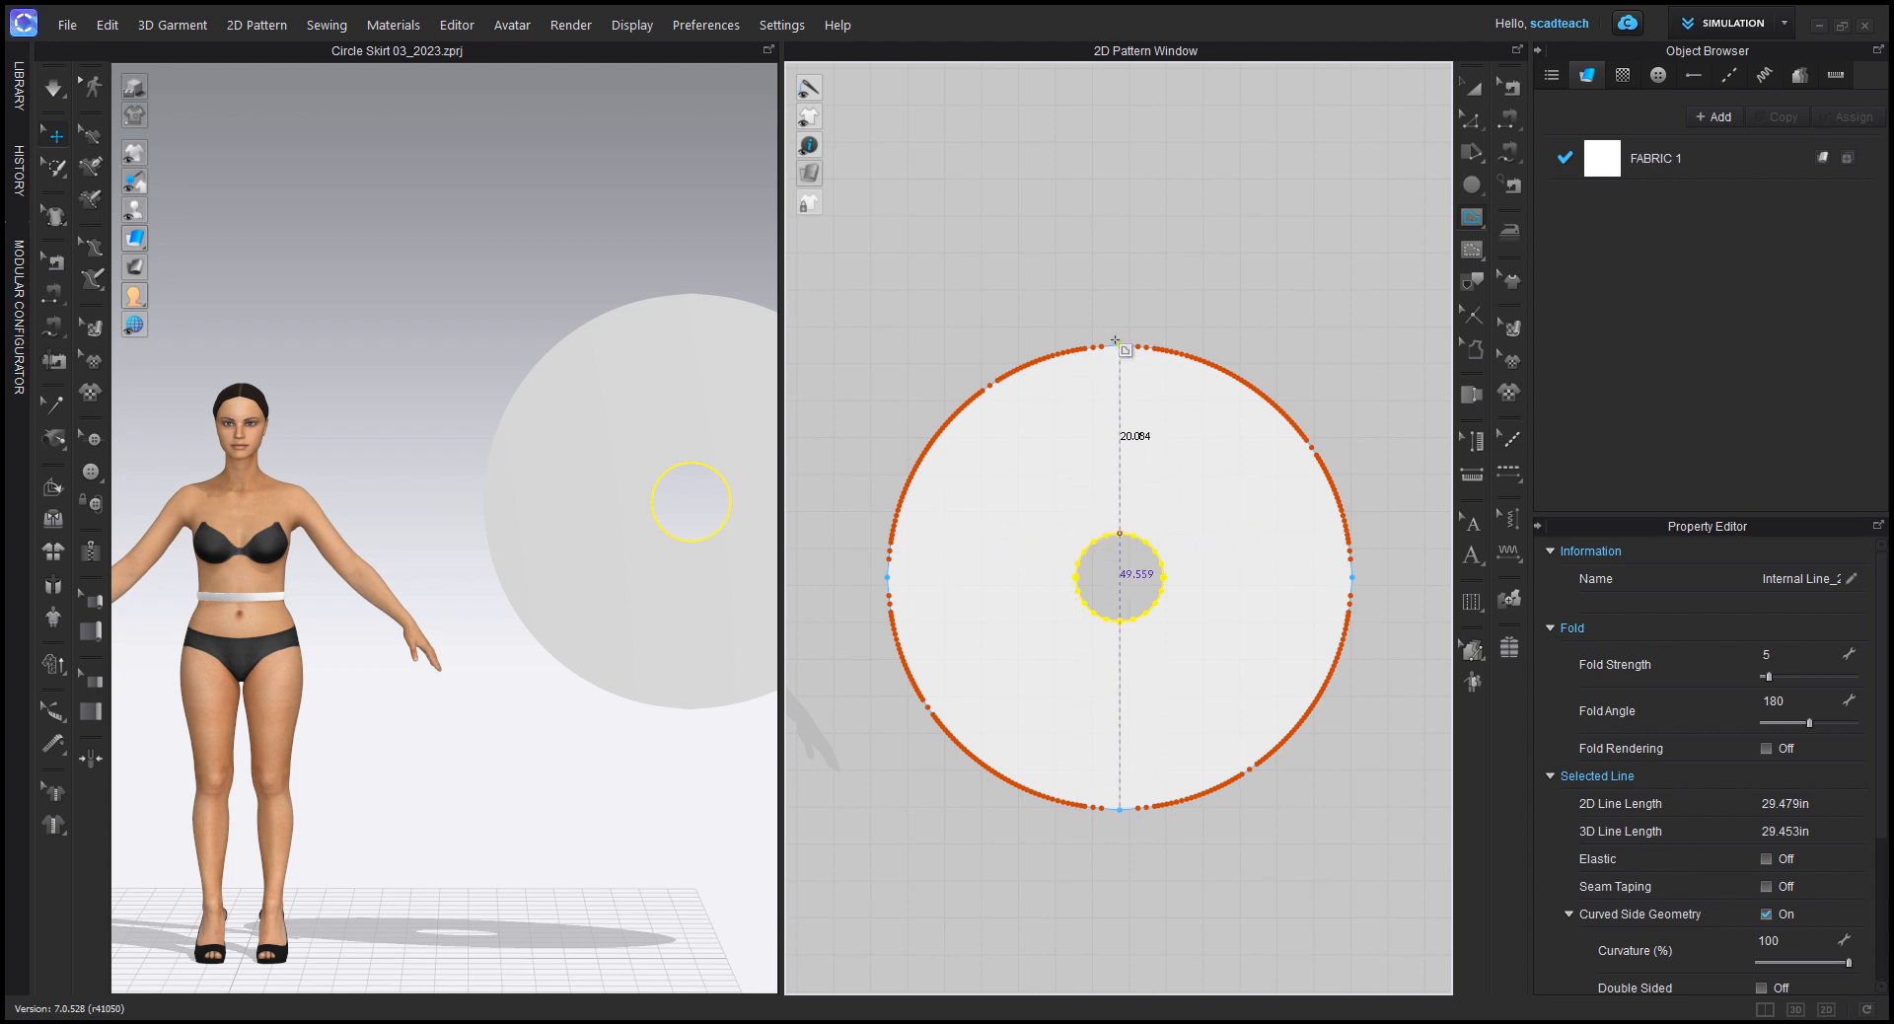
click(1117, 345)
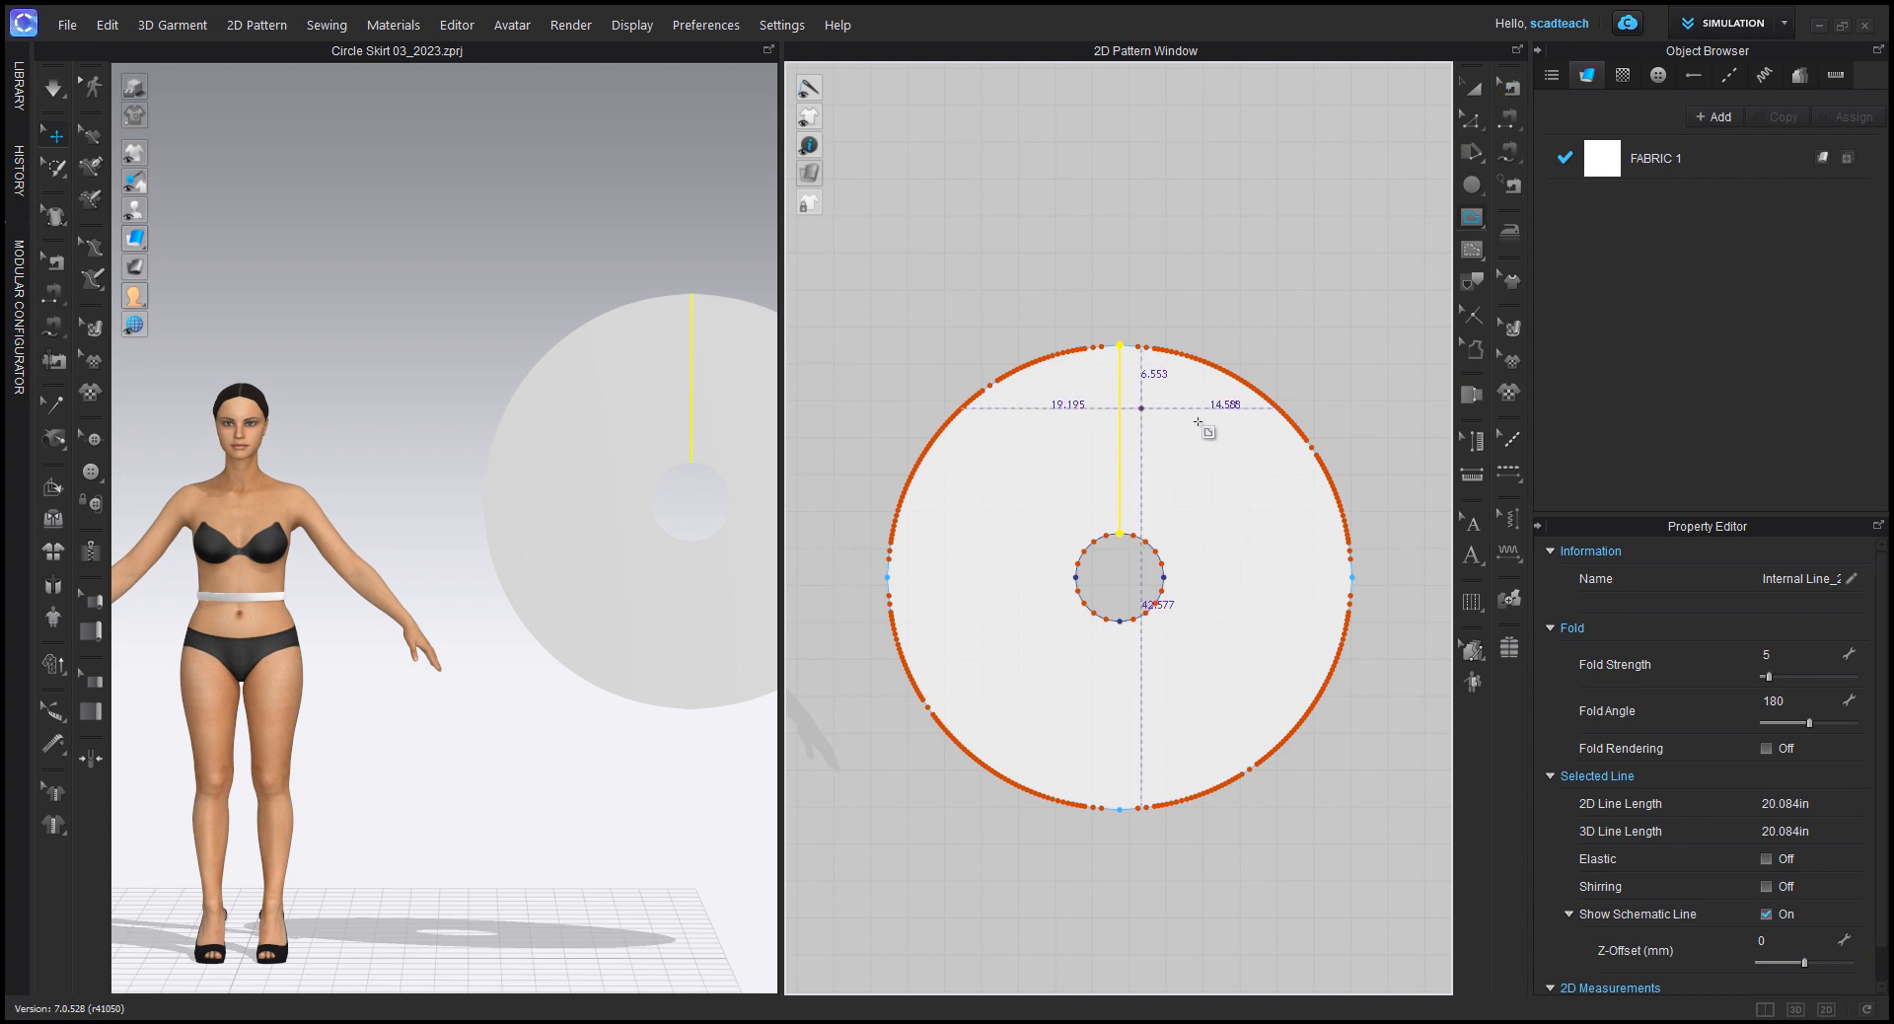
Step: Offset the waist-to-hem internal line by 0.75 in on both sides, extending the offsets to the internal line
click(1467, 127)
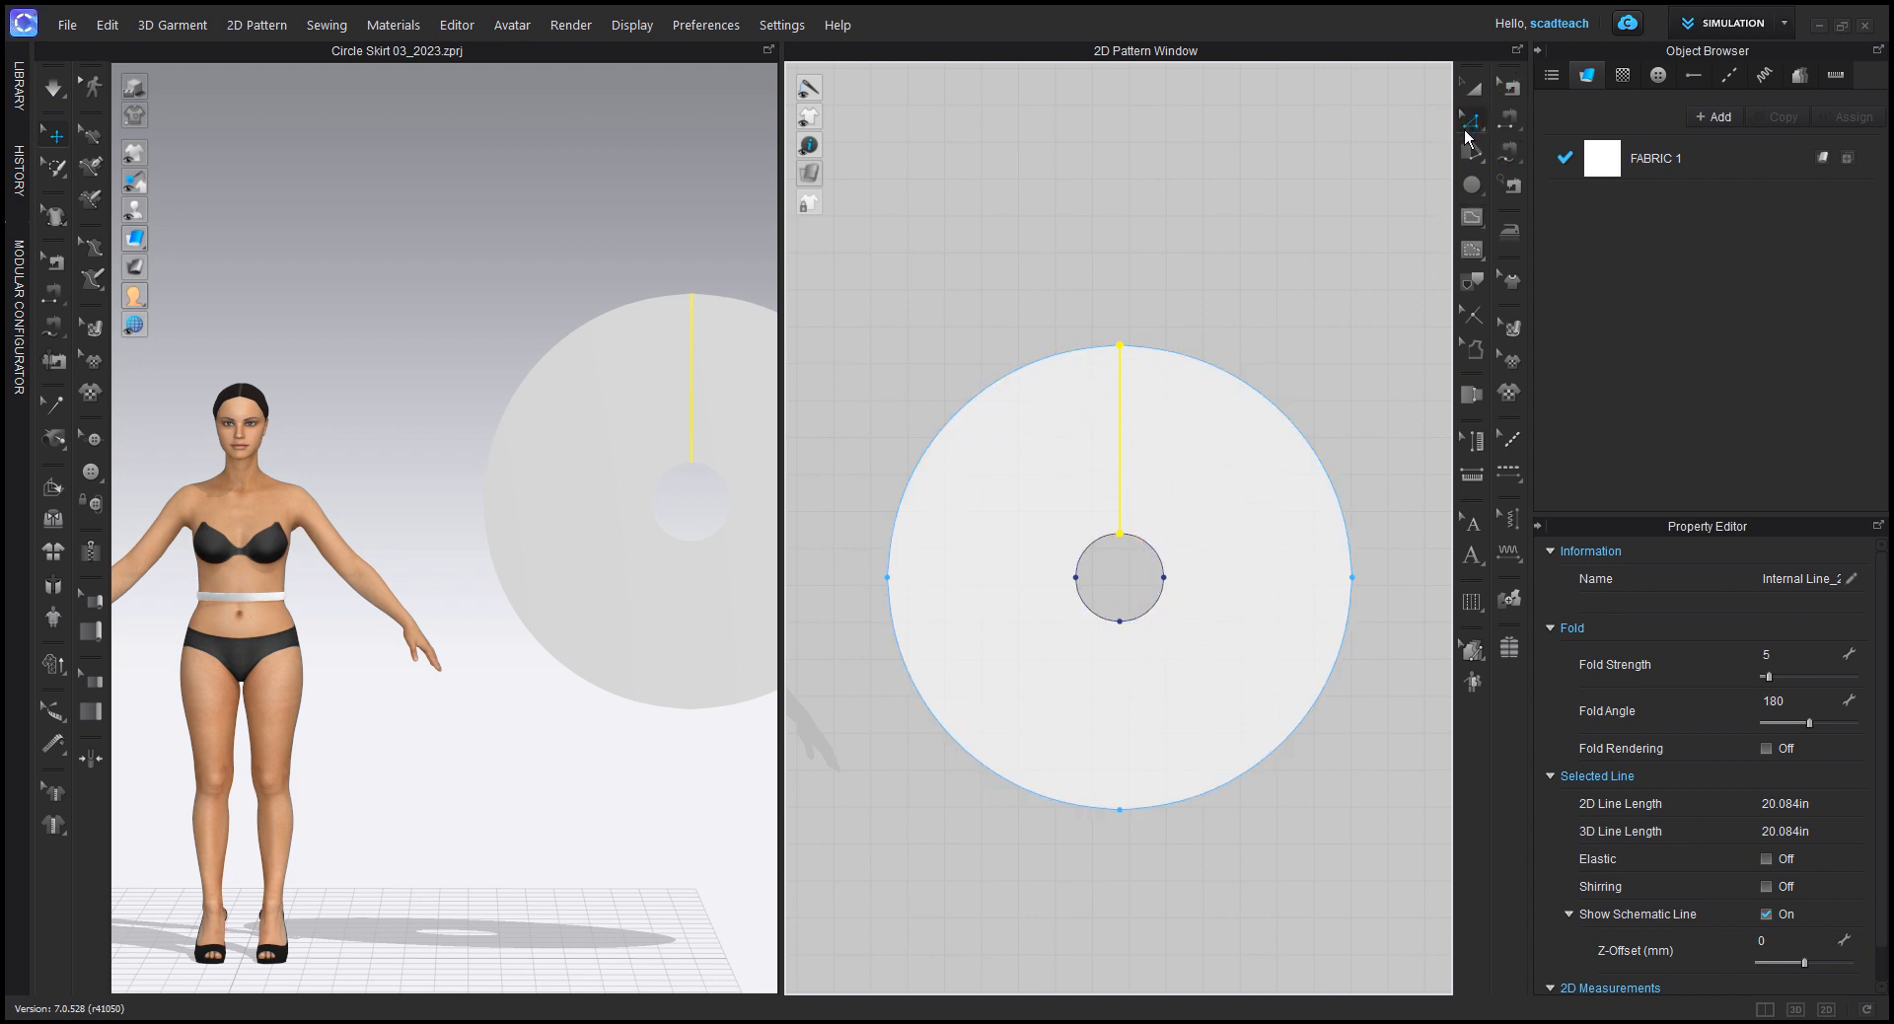
right_click(1118, 454)
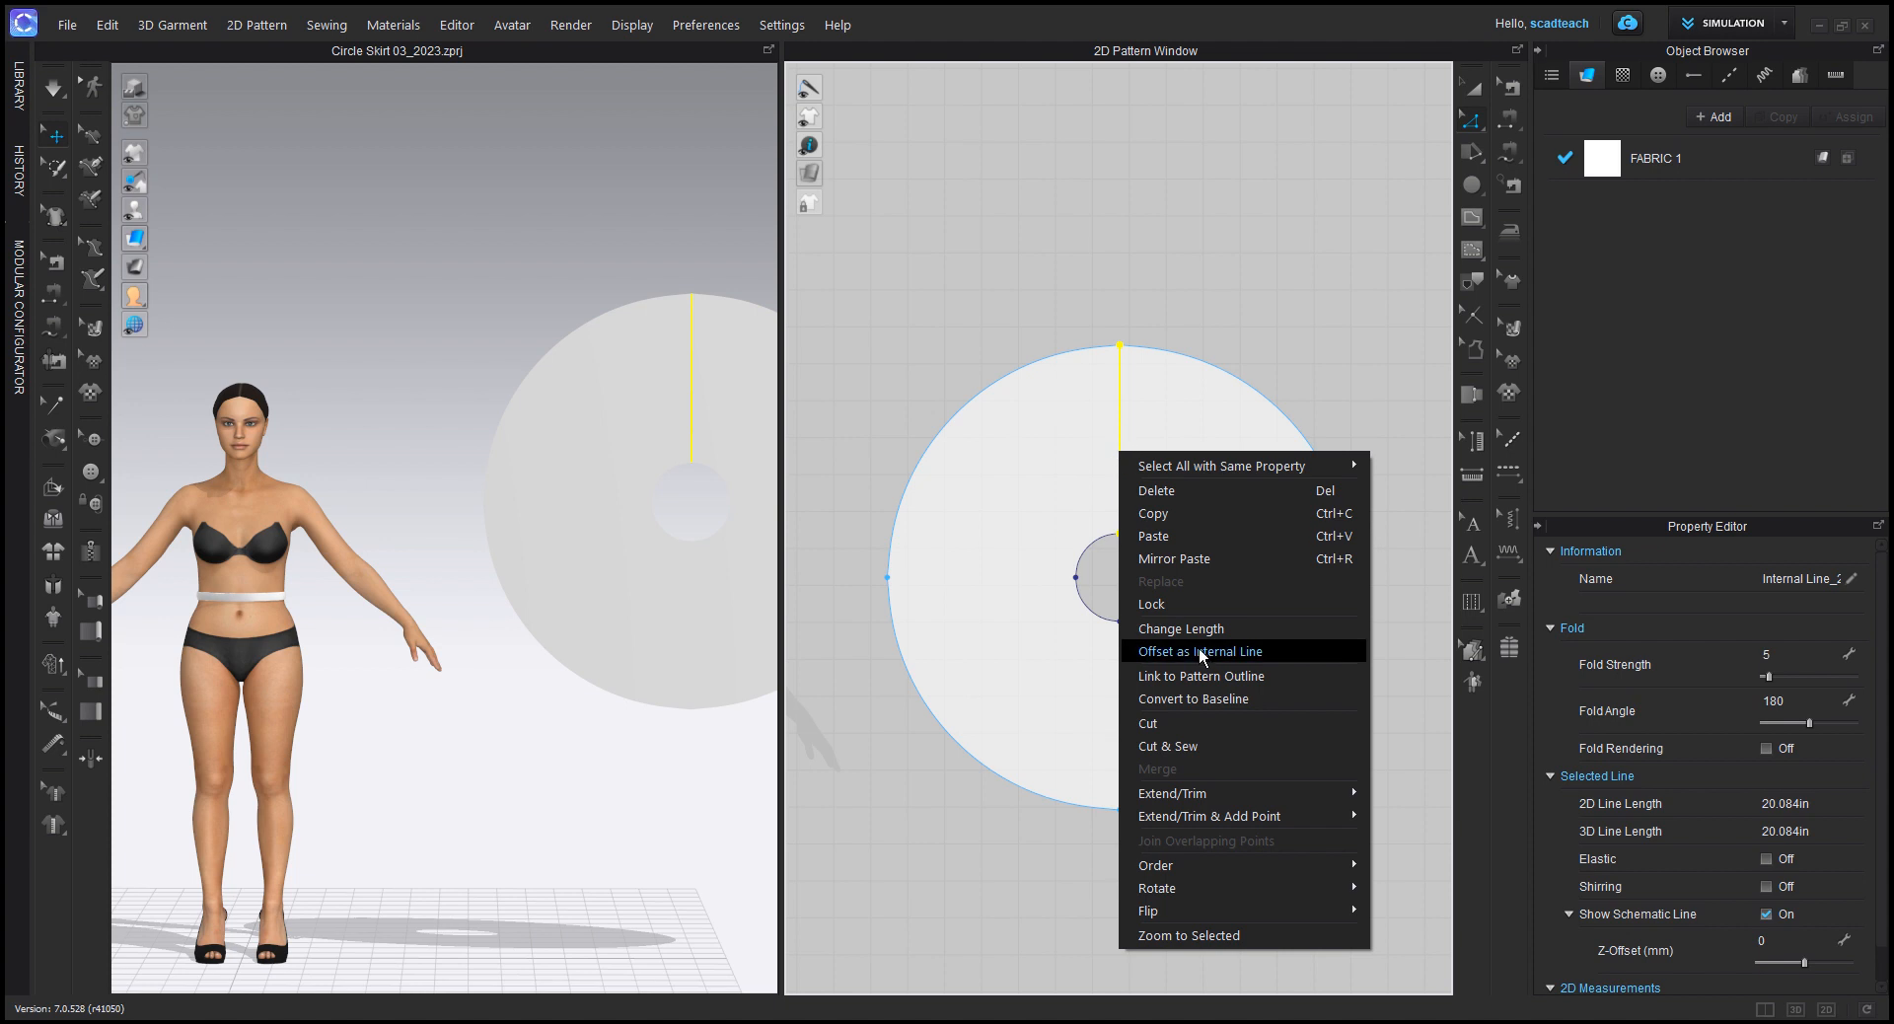
click(1198, 650)
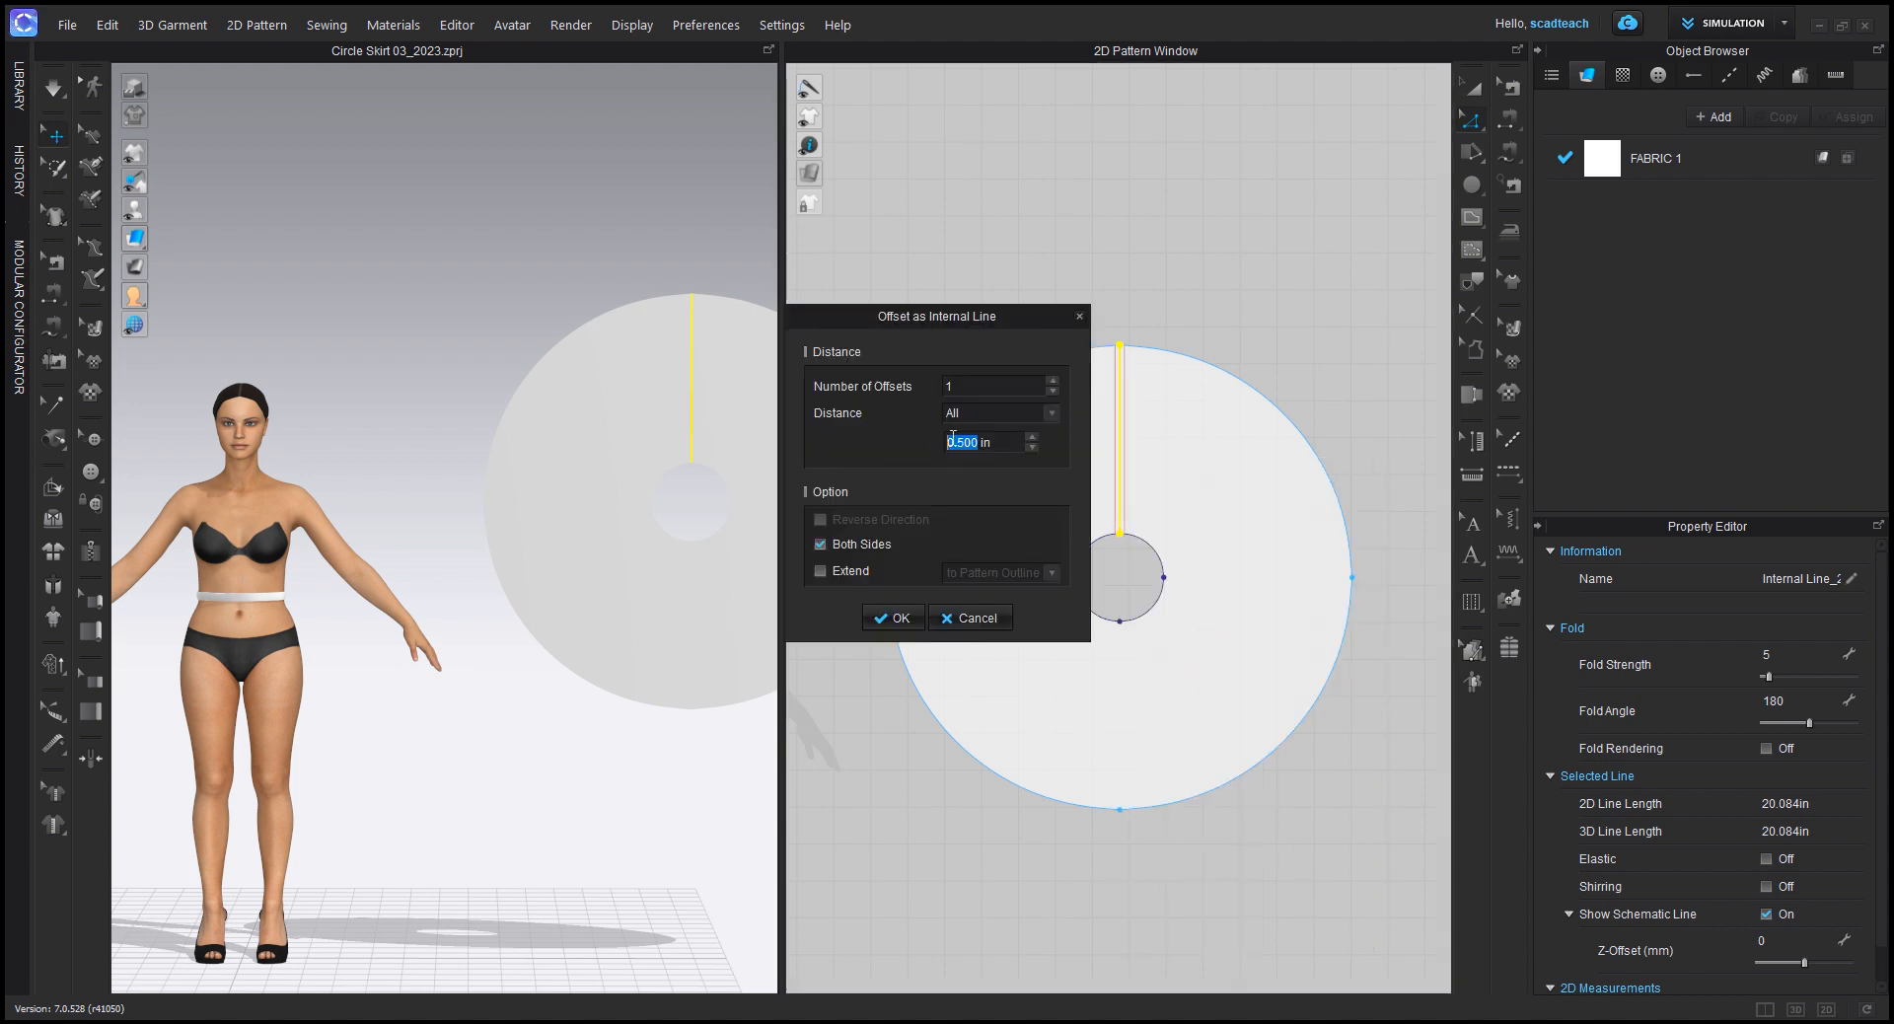
text(0.75)
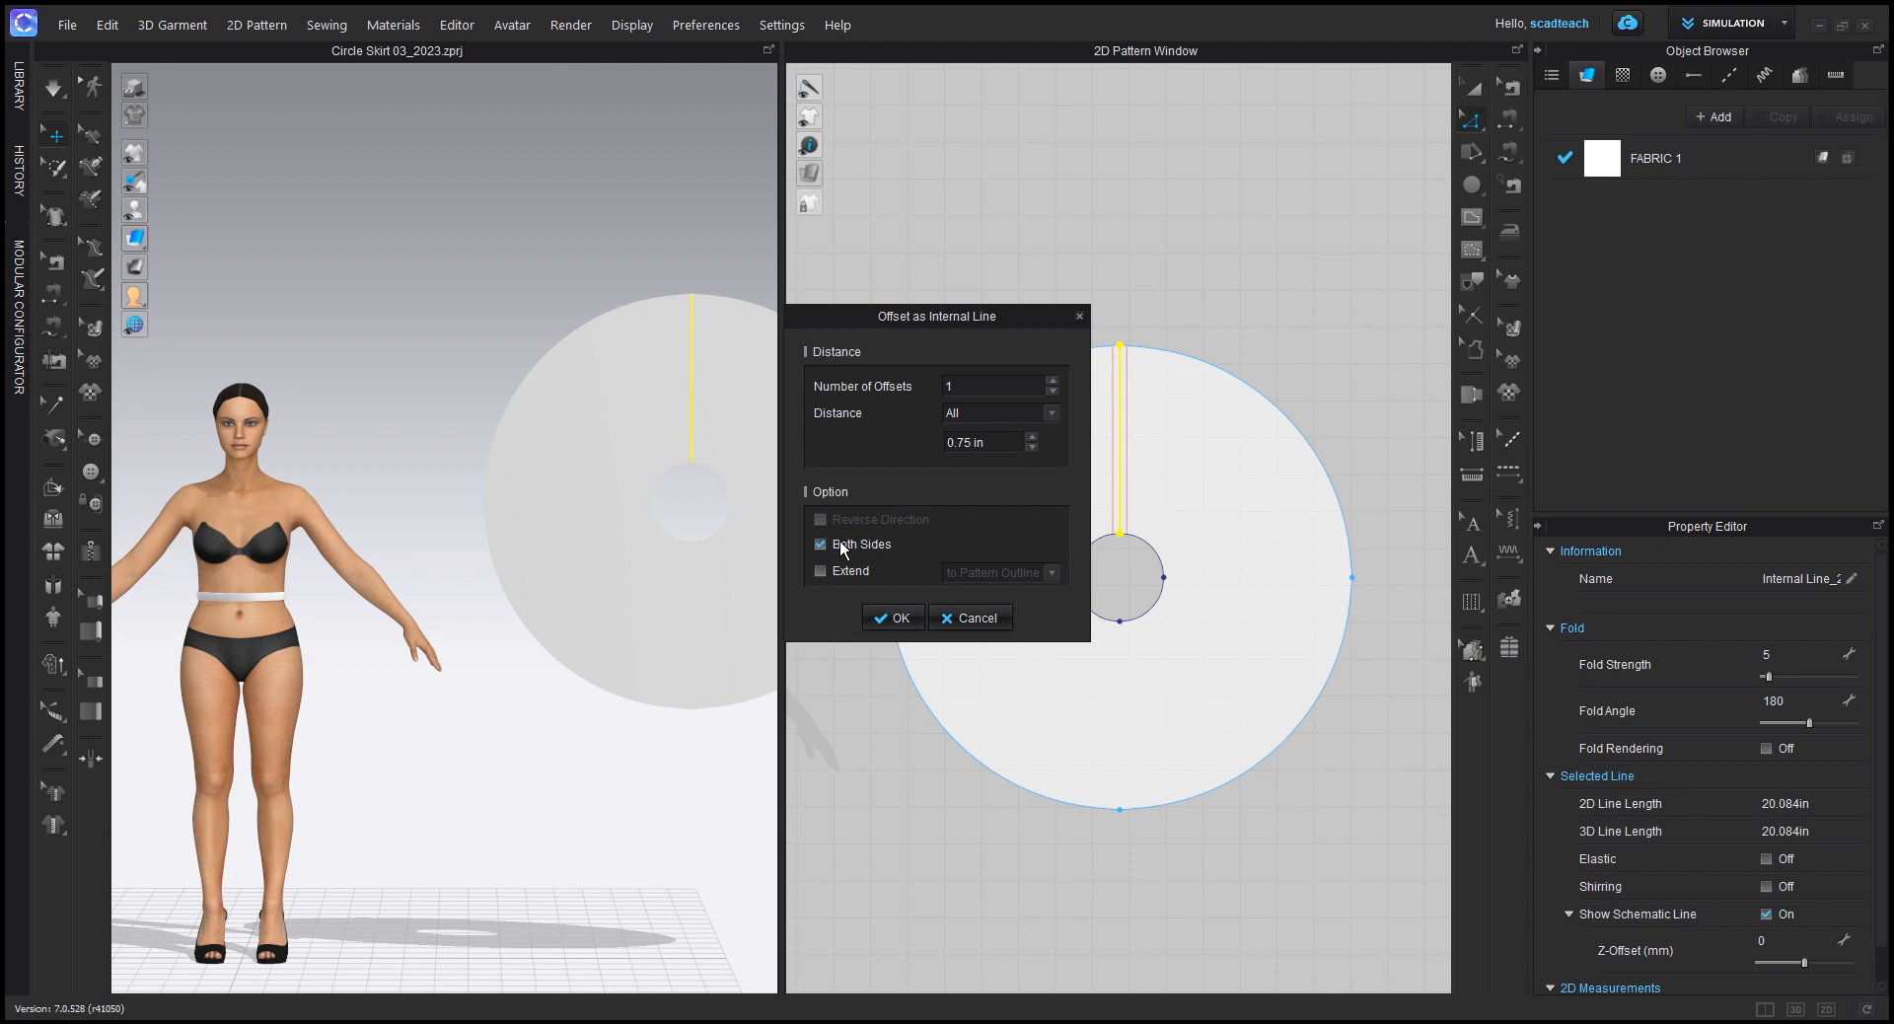
click(817, 570)
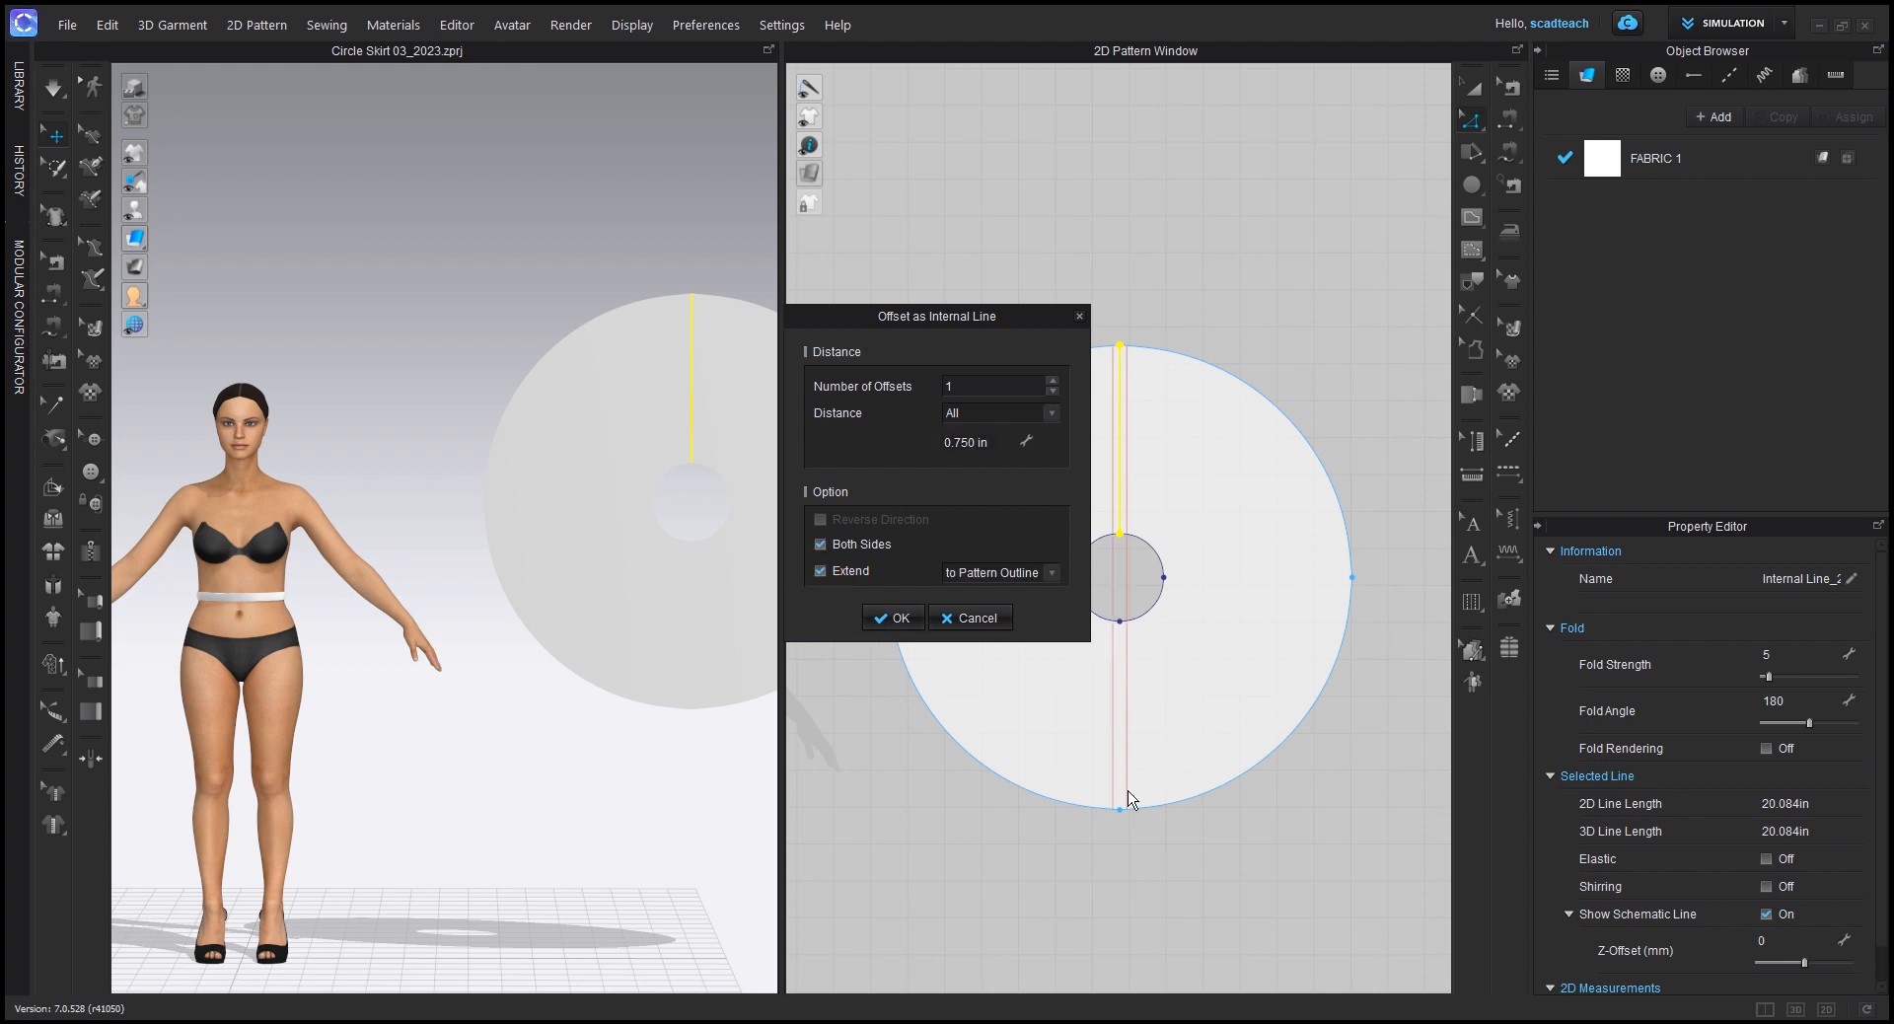
click(819, 572)
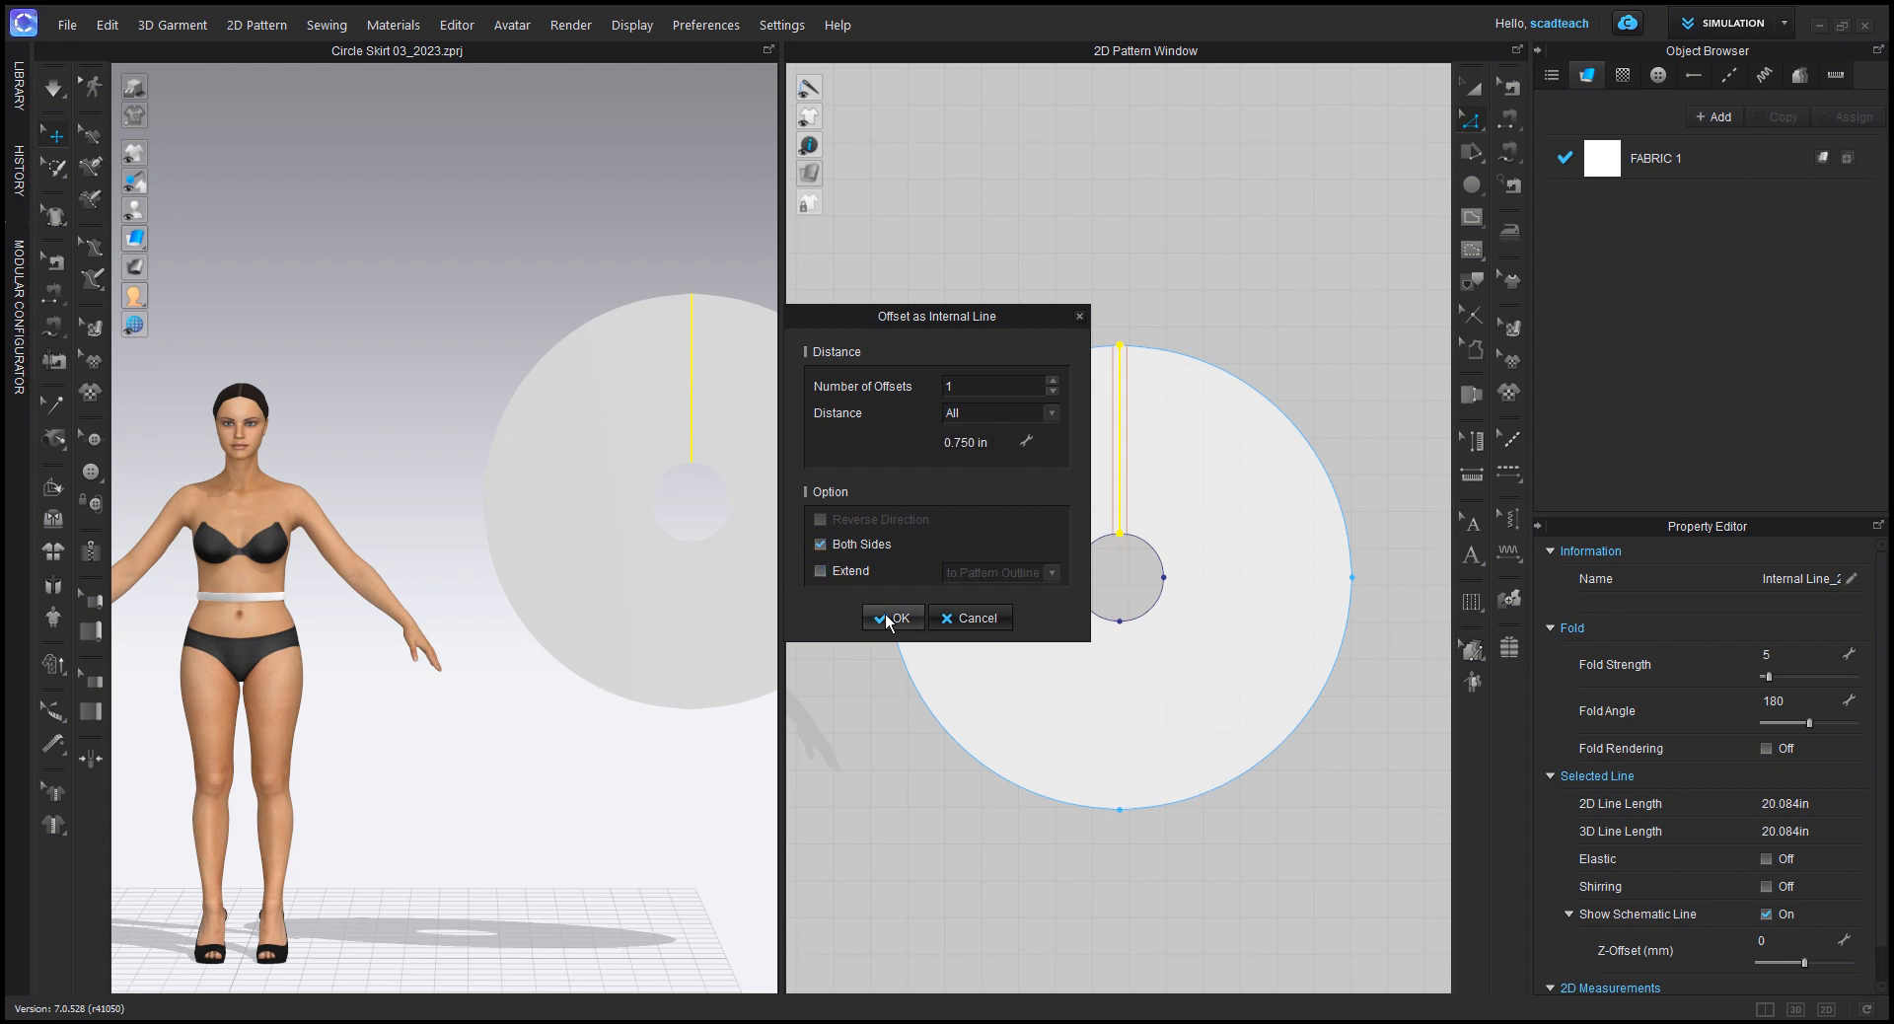
click(820, 570)
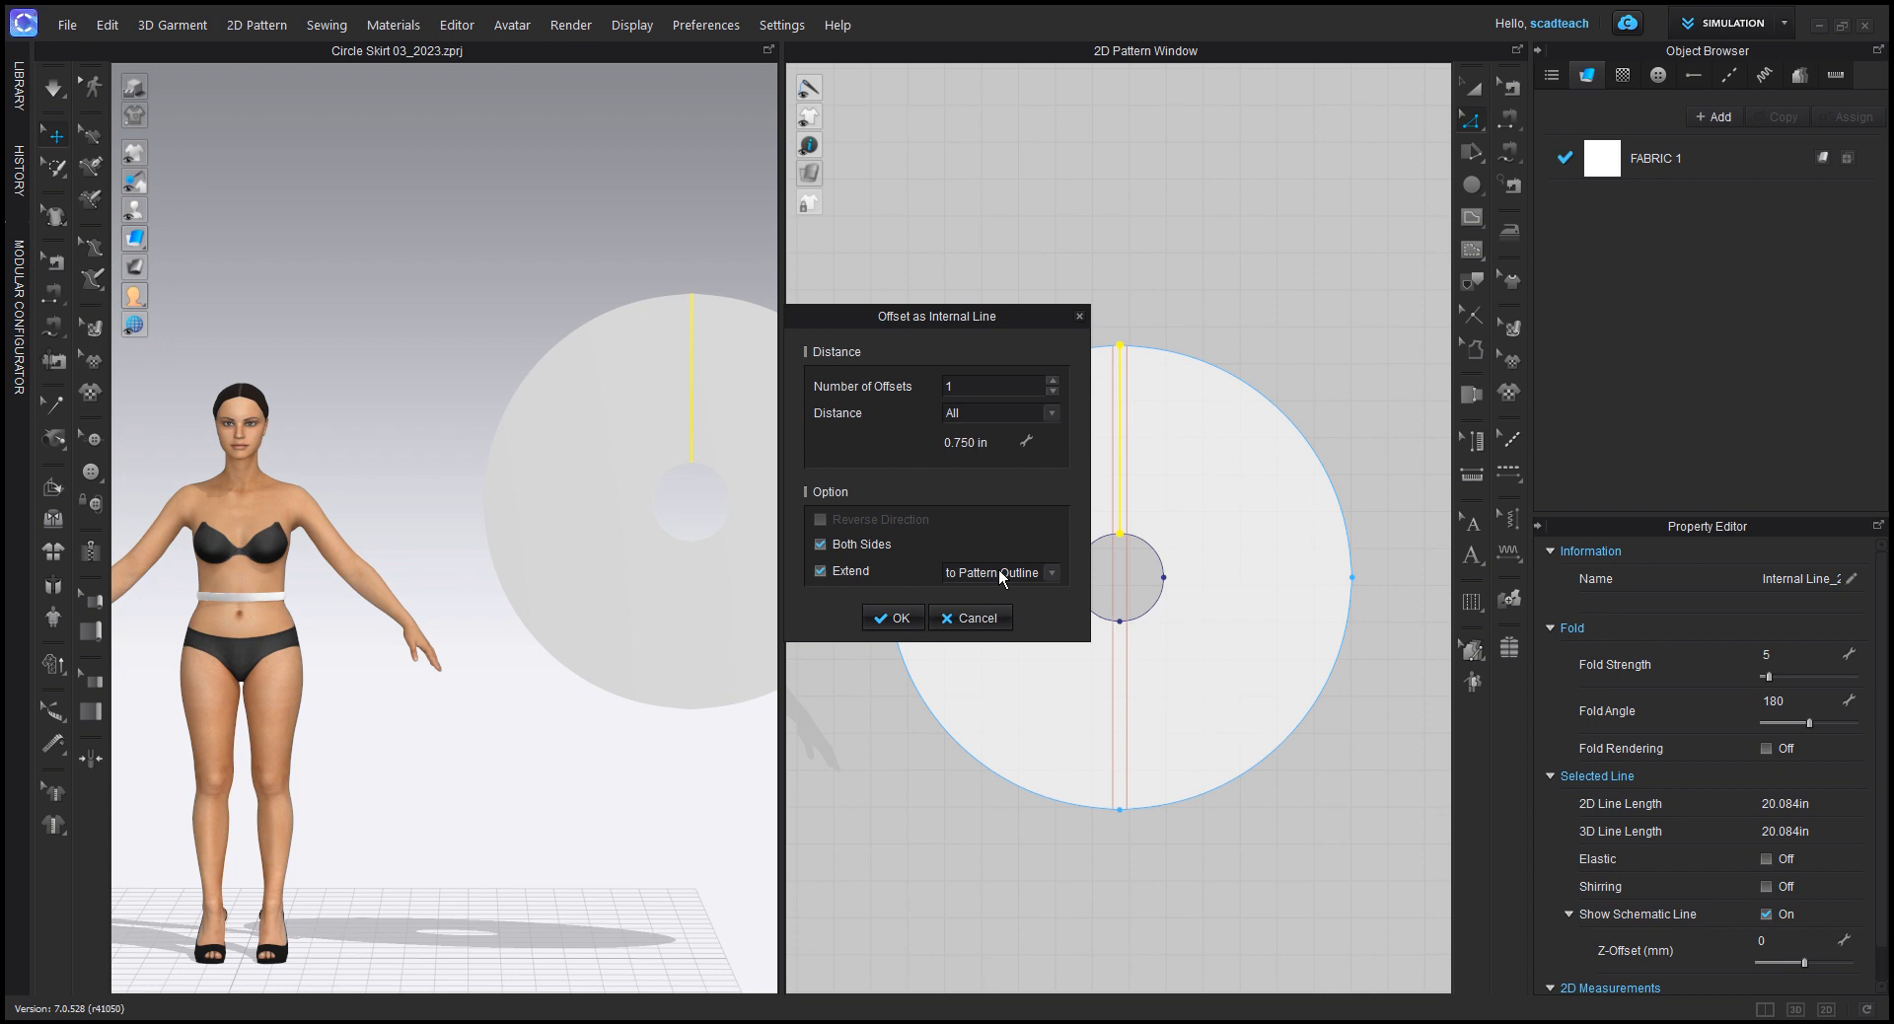
click(998, 572)
click(961, 612)
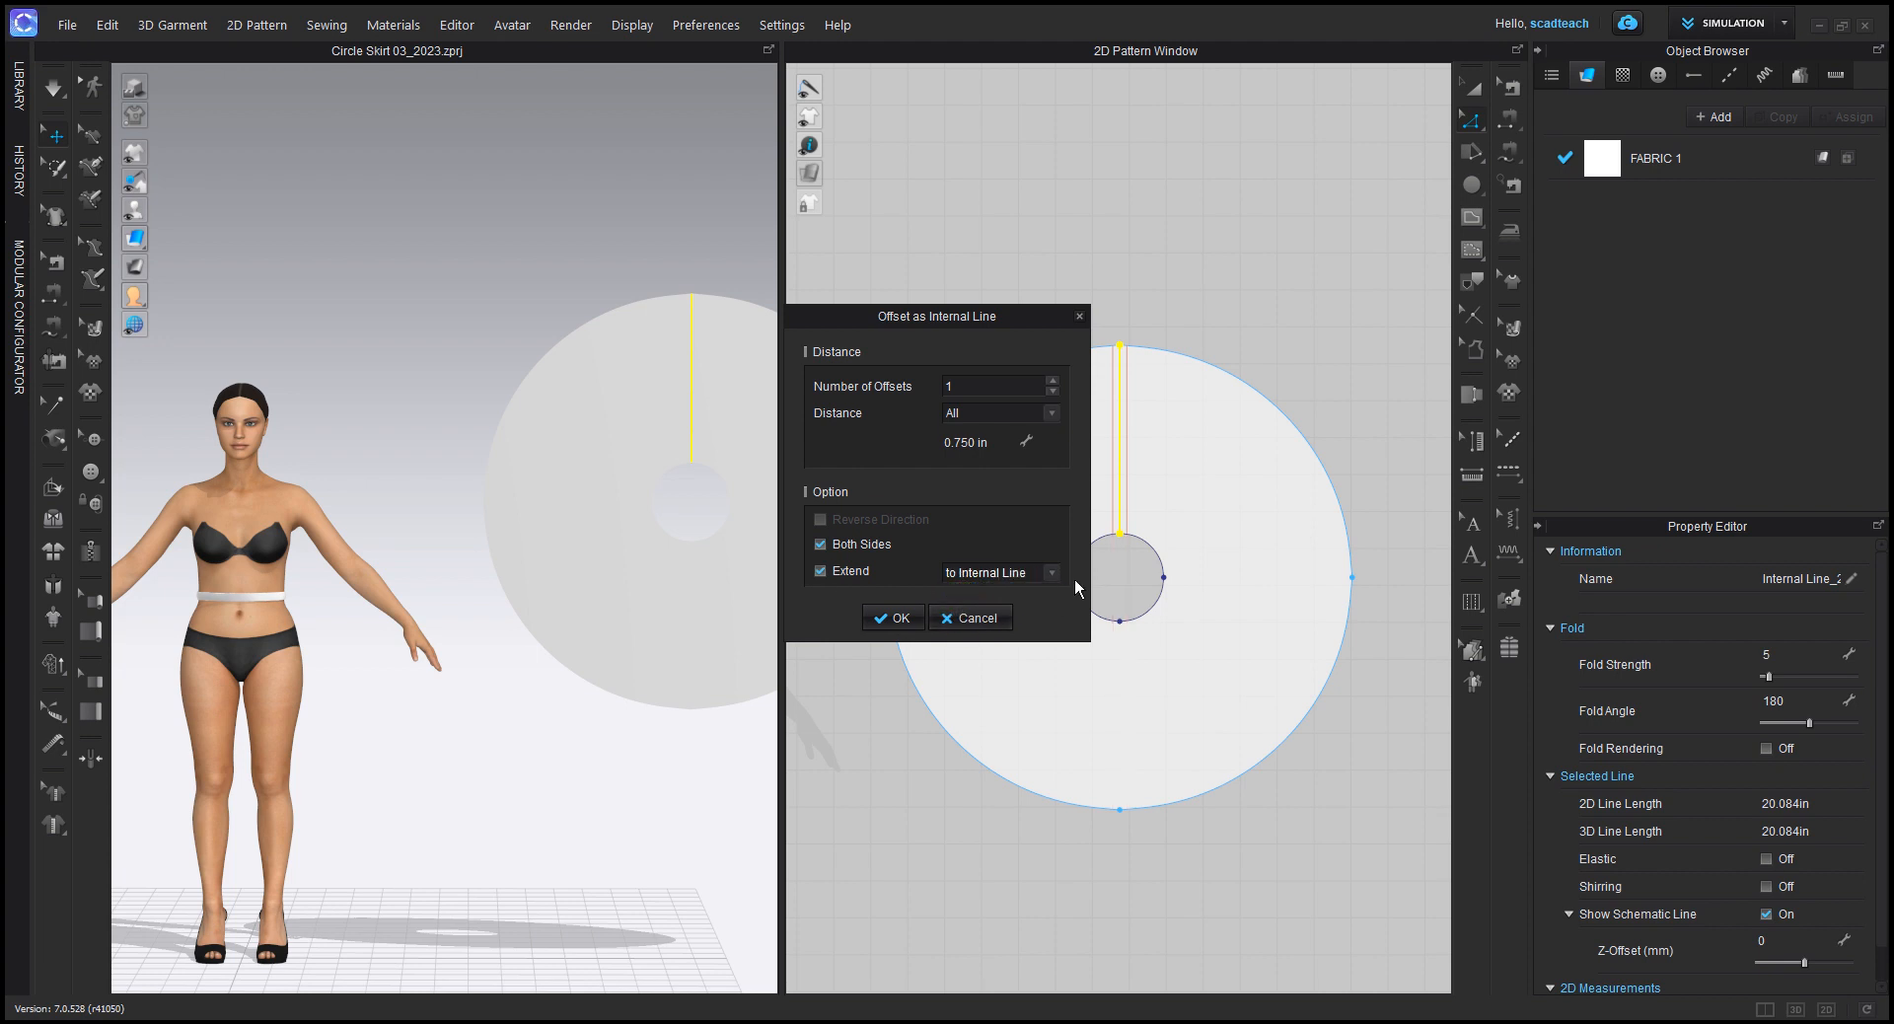
click(892, 619)
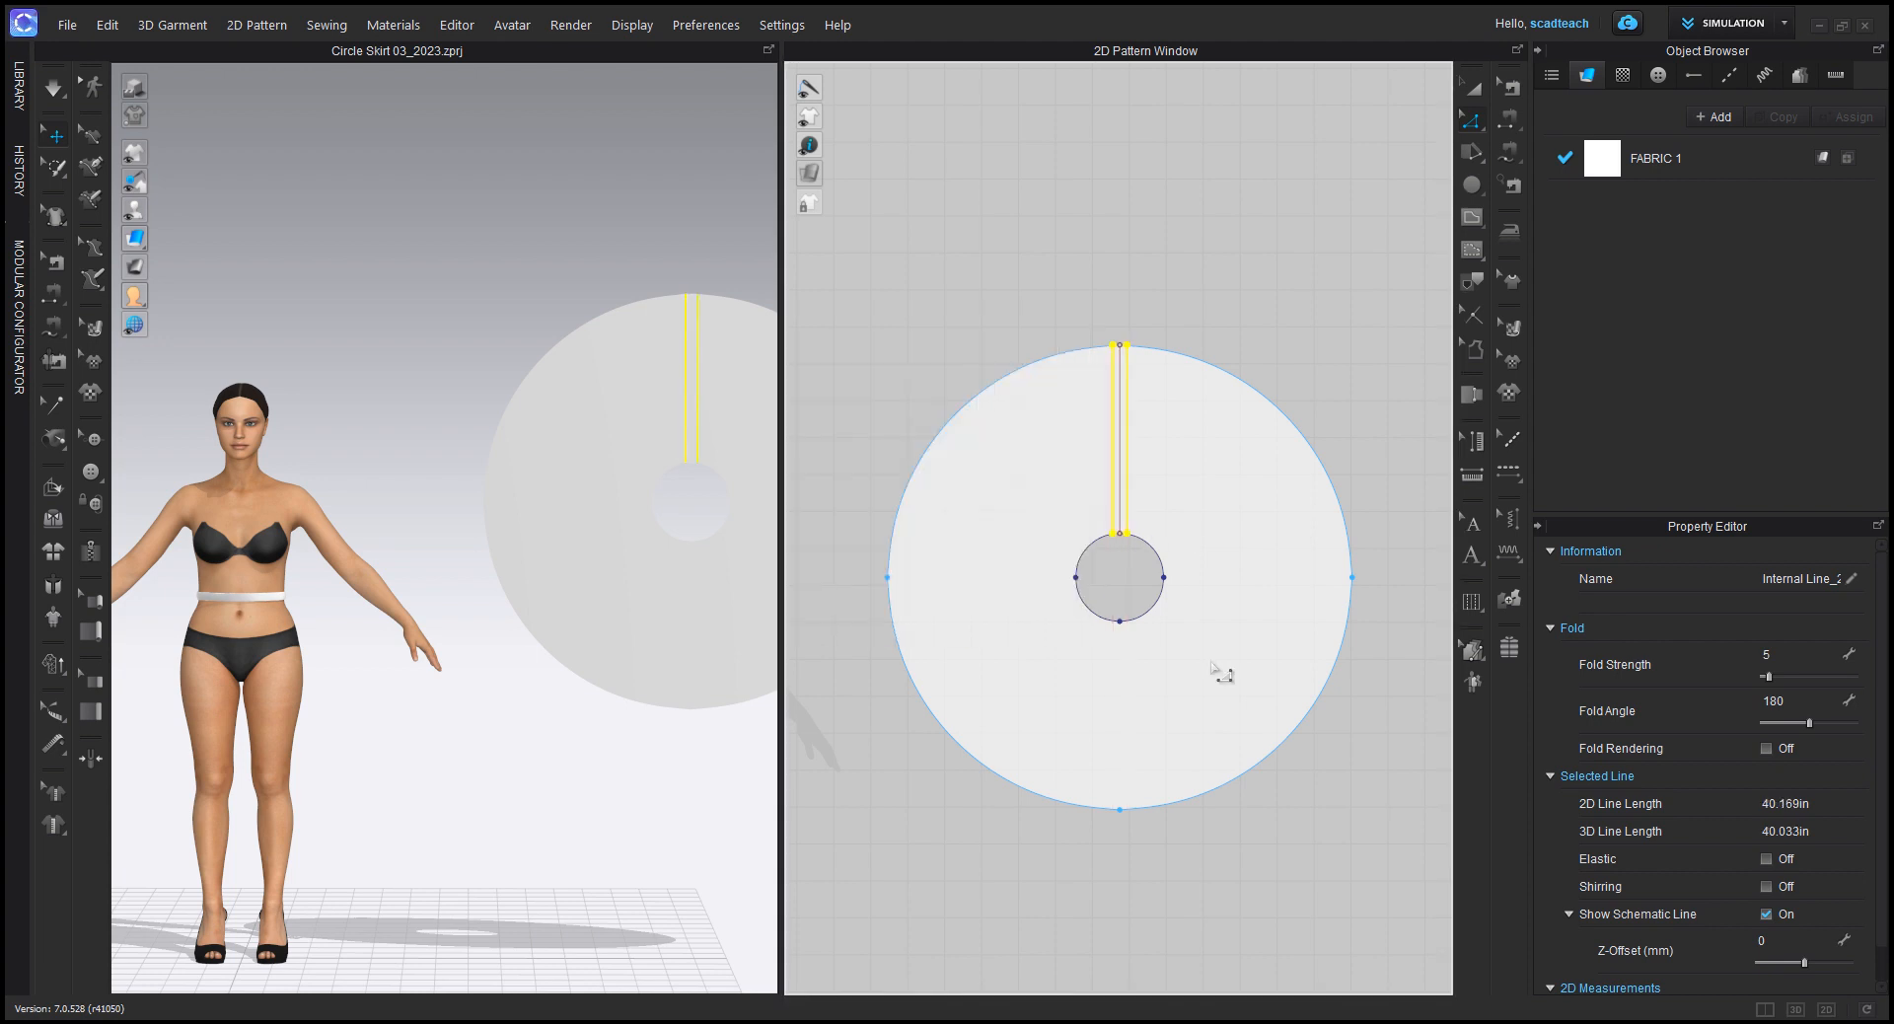
scroll(1127, 532, up, 10)
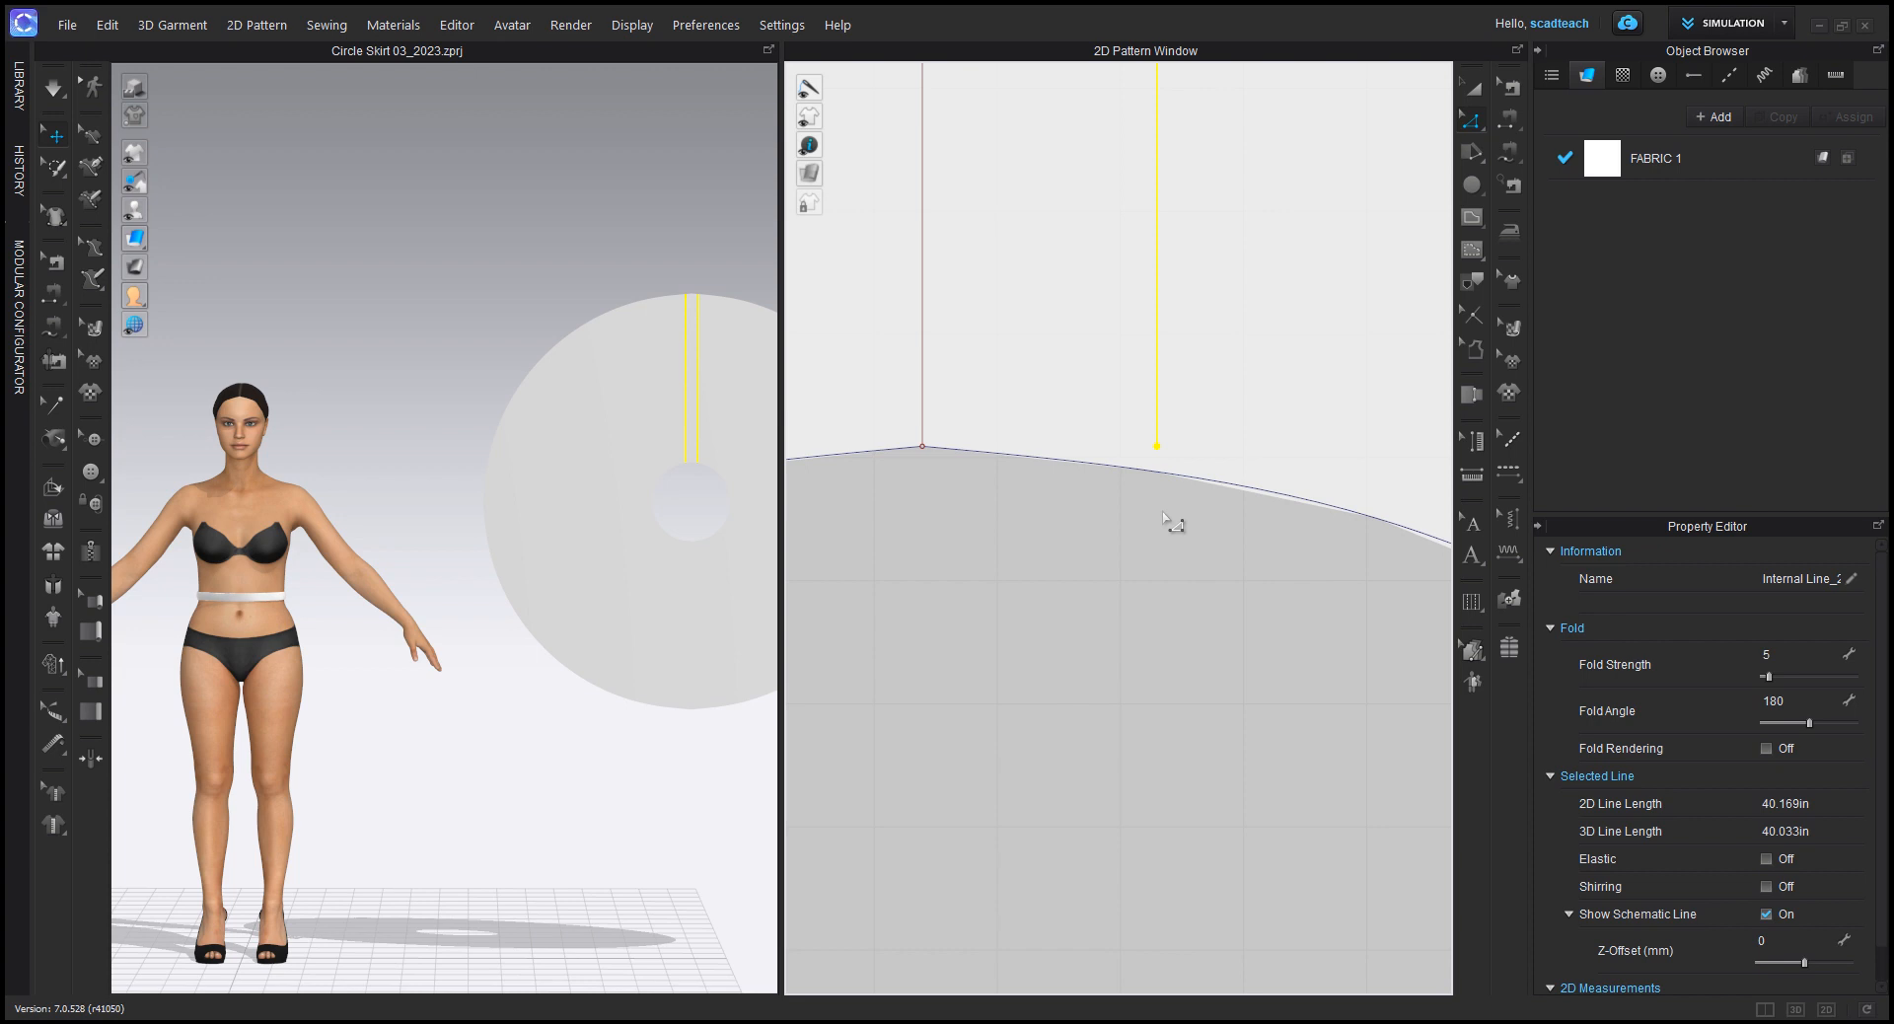
scroll(998, 545, down, 6)
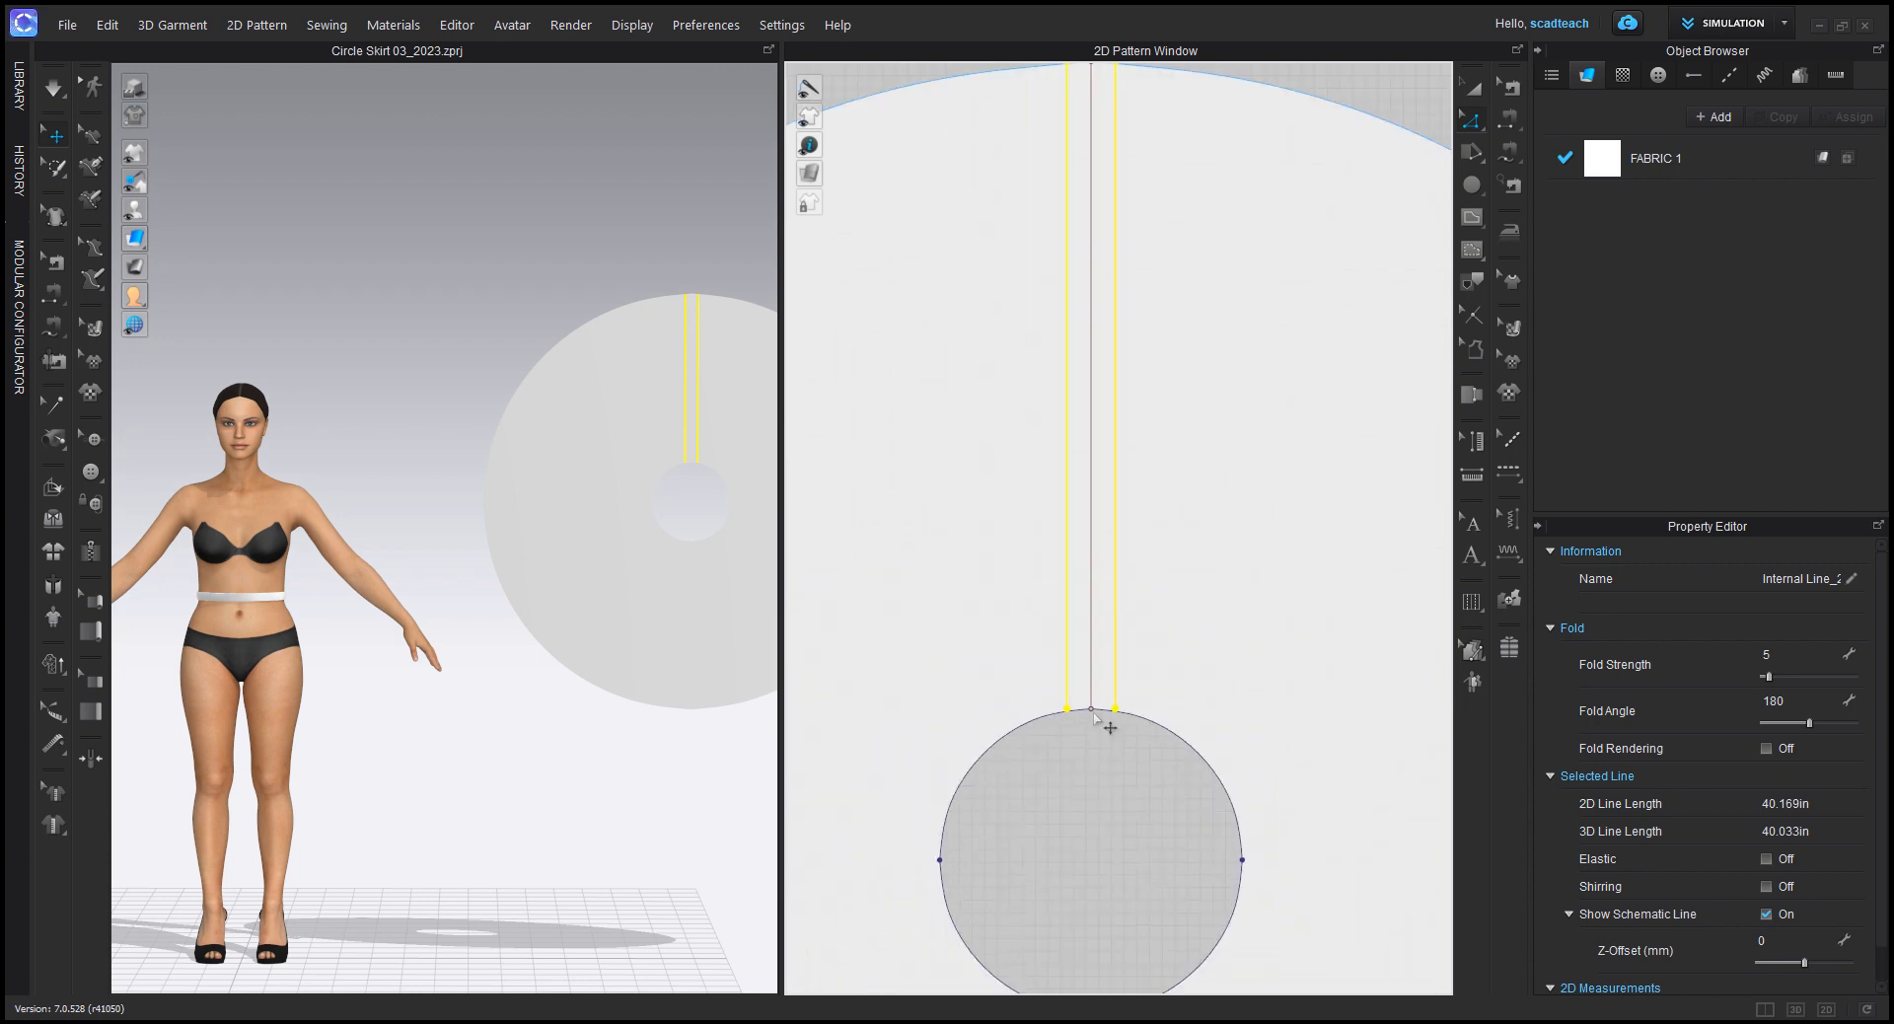
Step: Extend the lower endpoints of both offset internal lines slightly past the edge of the waist hole
scroll(1125, 709, up, 4)
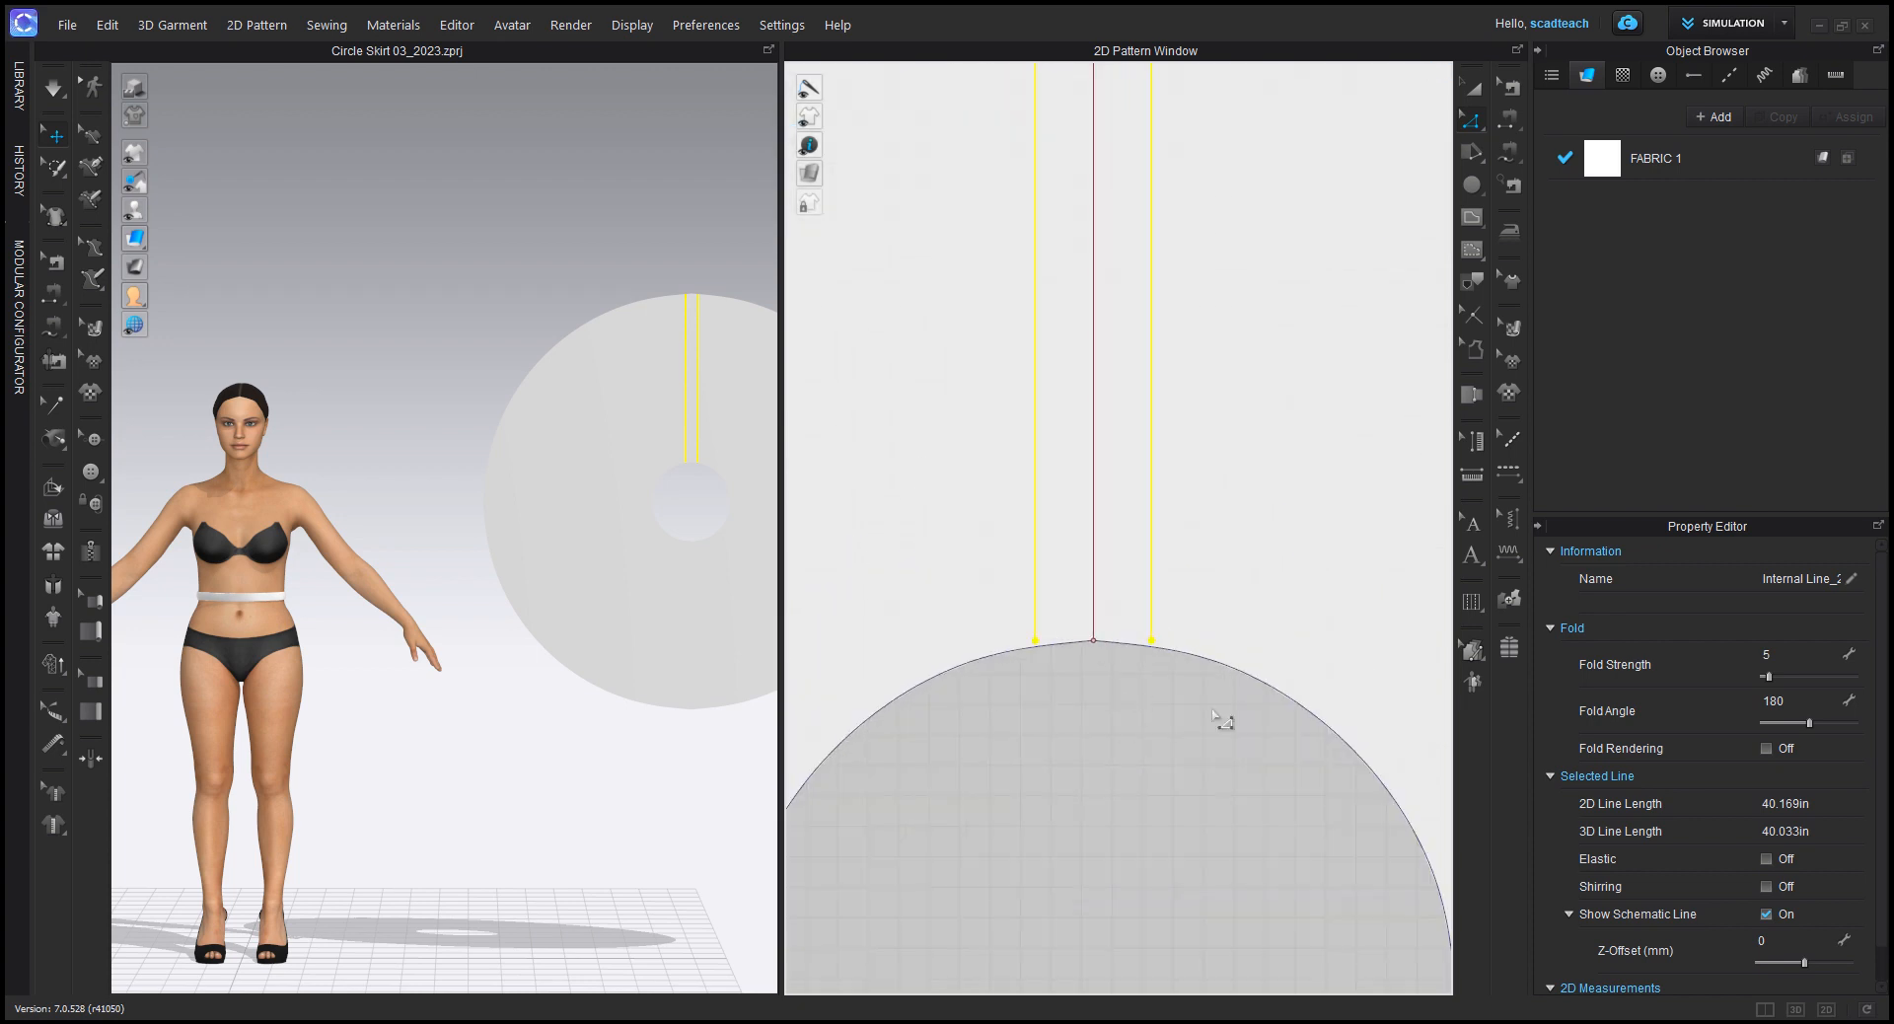
click(1139, 654)
scroll(1148, 648, up, 3)
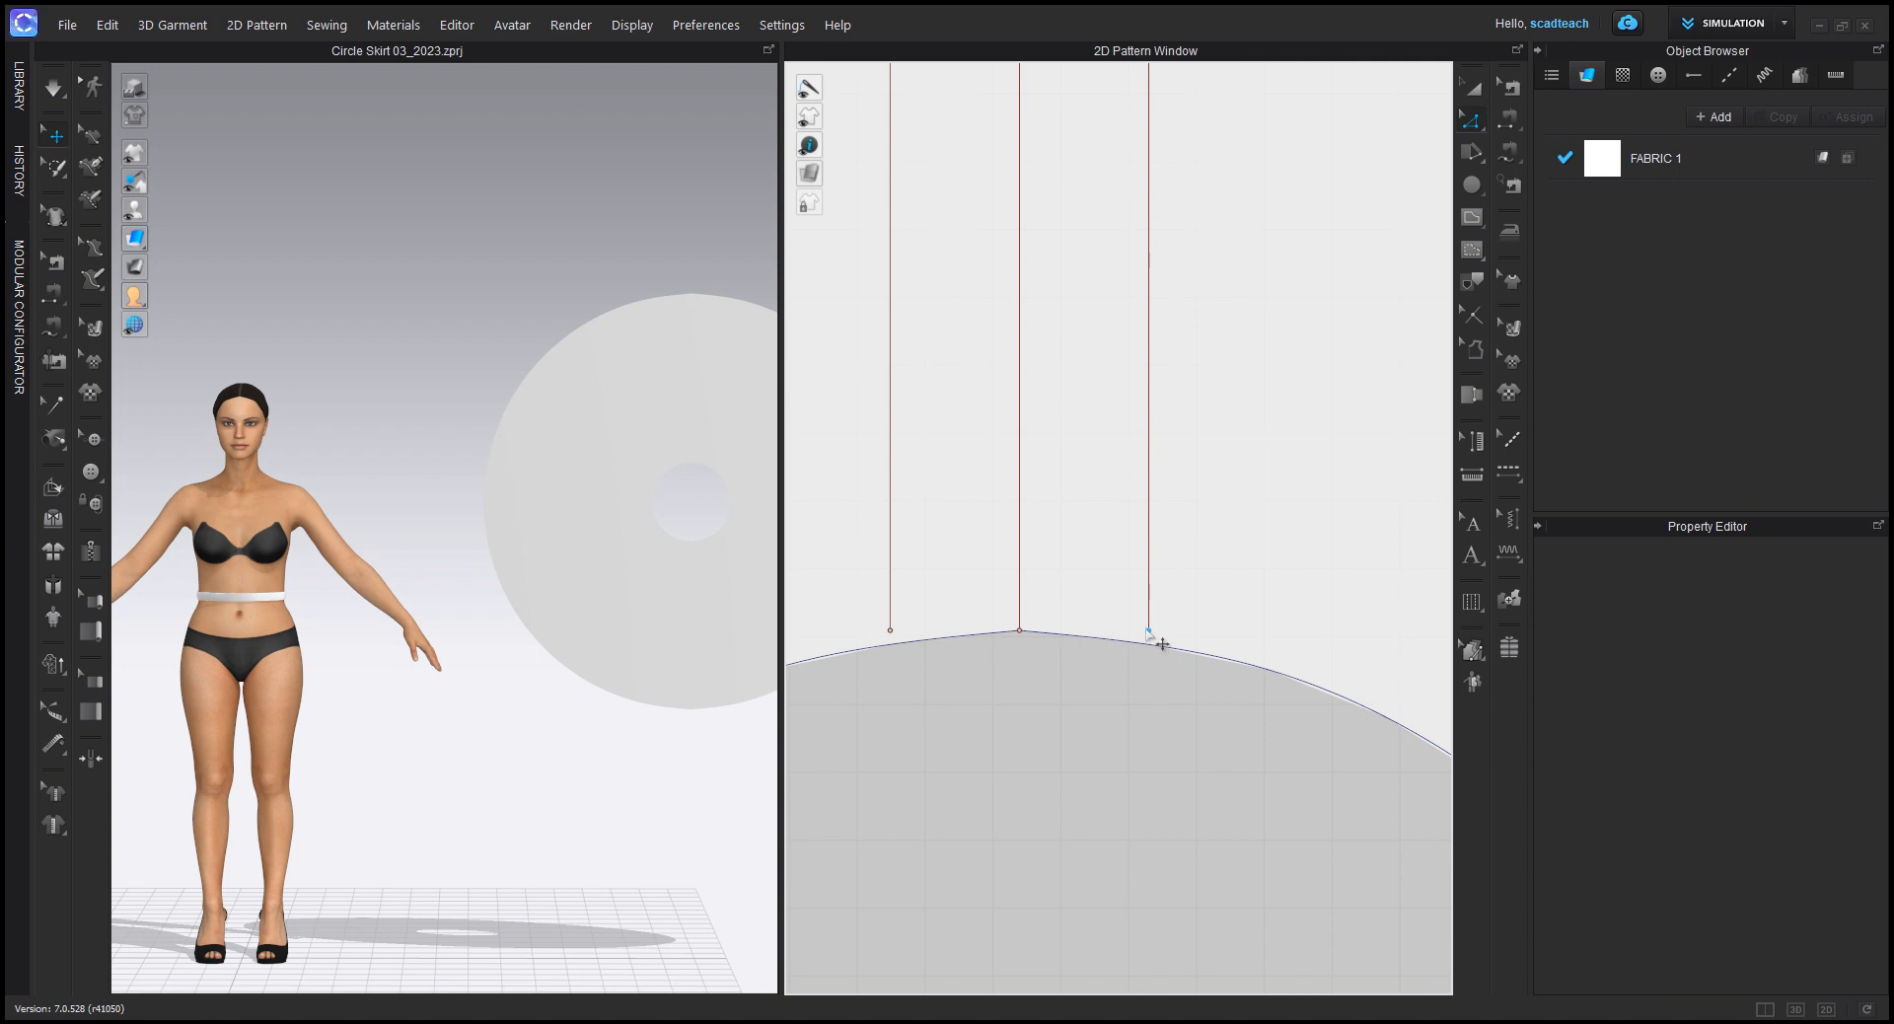
click(1147, 630)
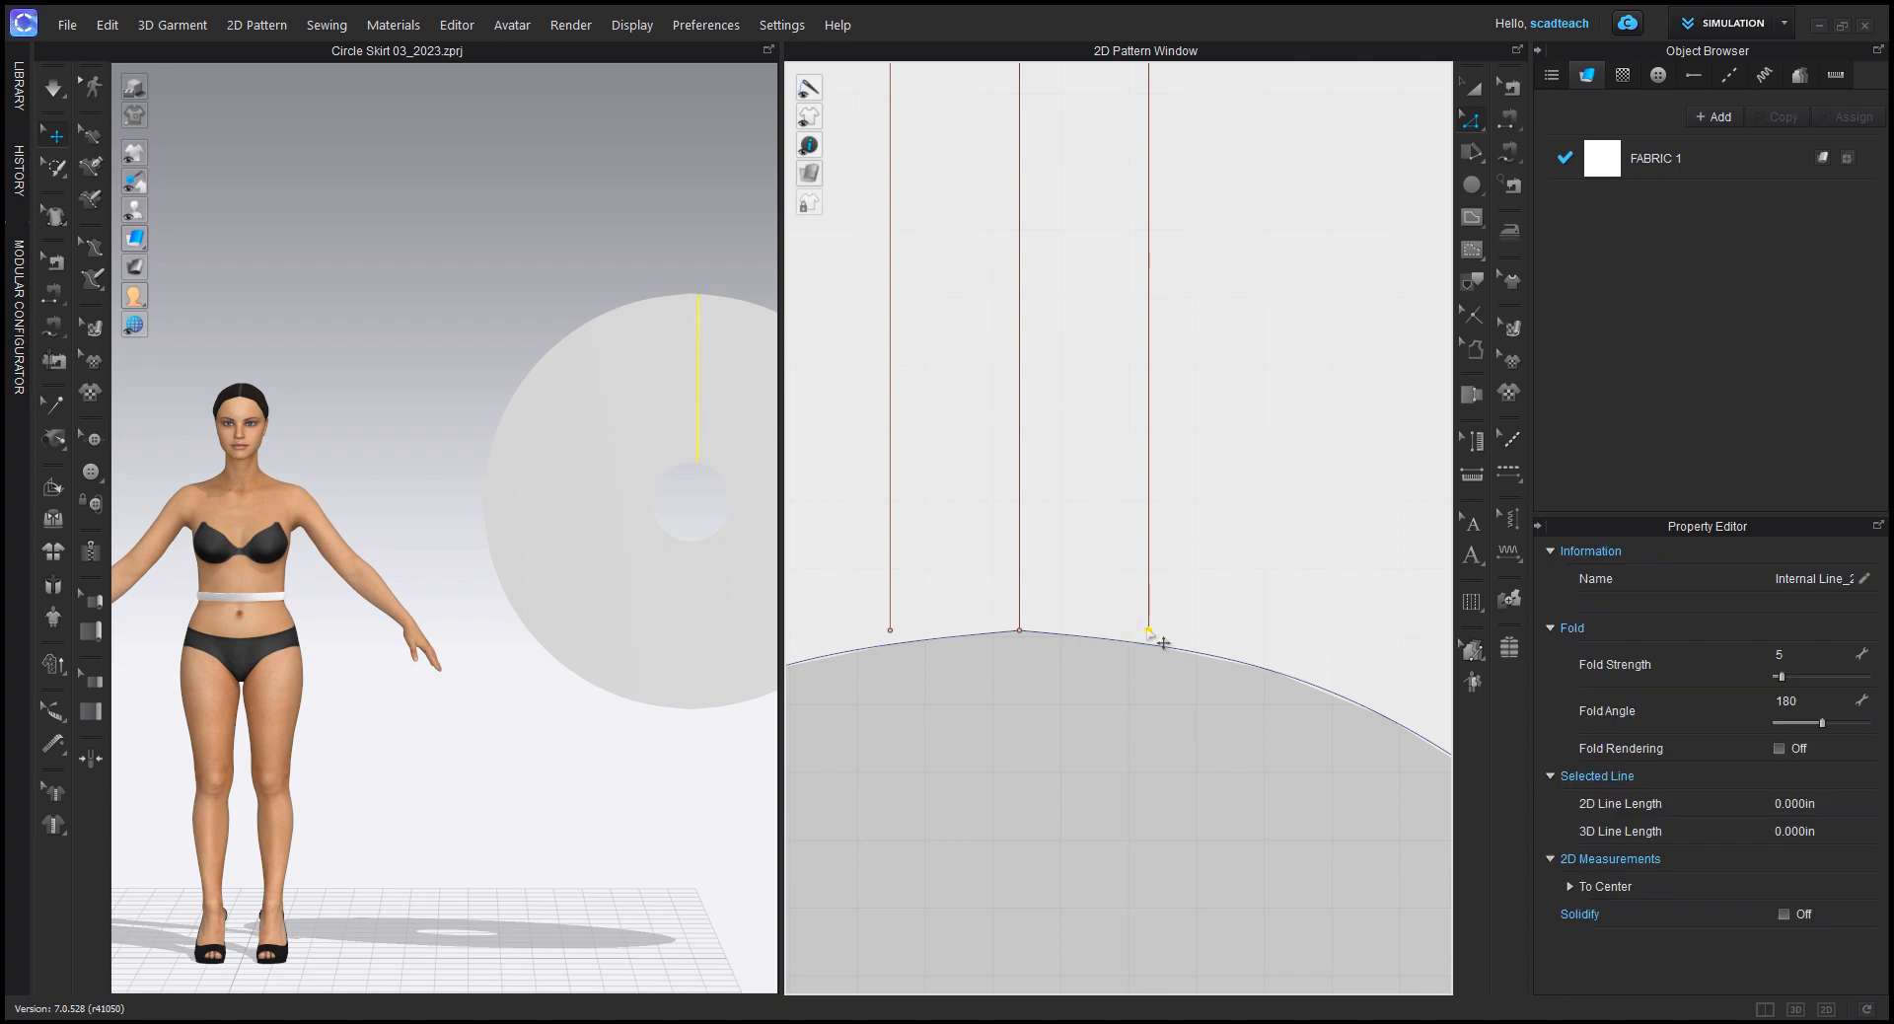
drag(1148, 629, 1149, 671)
drag(890, 631, 898, 676)
Step: Cut the skirt pattern along the two offset waist-to-hem internal lines
scroll(1150, 505, down, 2)
click(1145, 499)
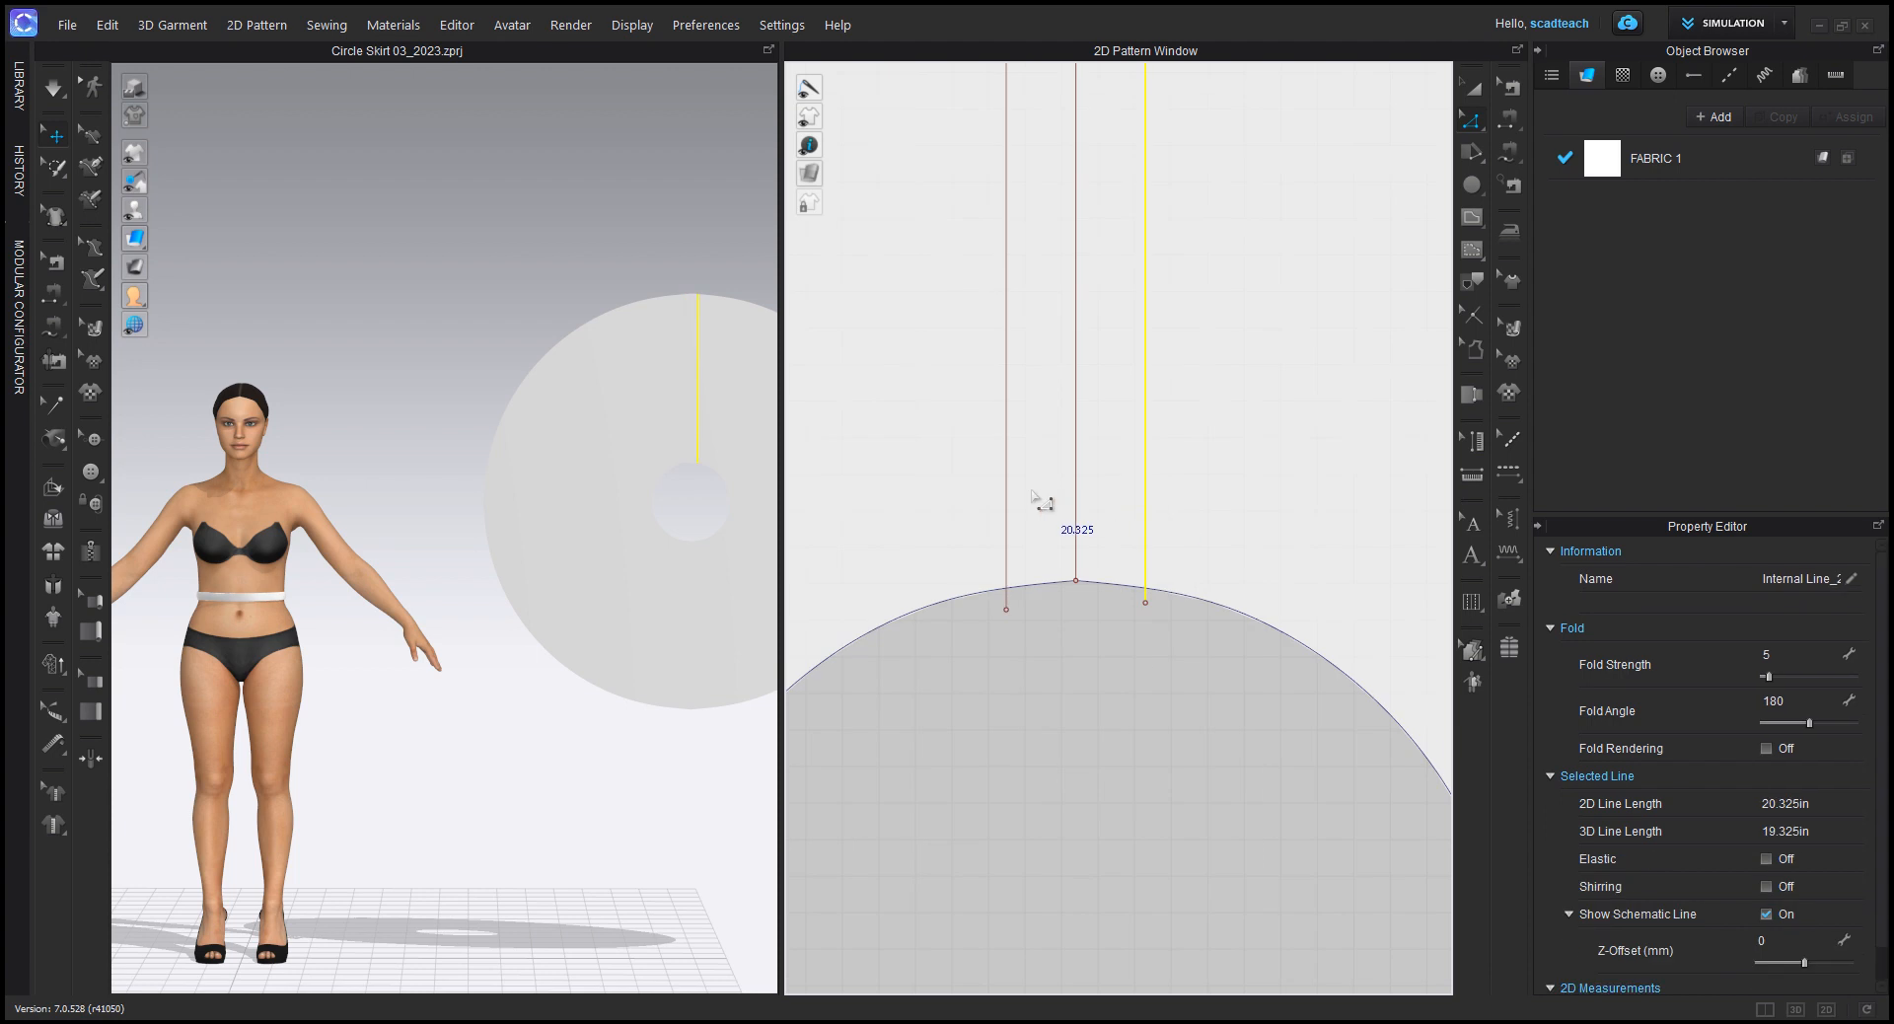
shift+click(1007, 491)
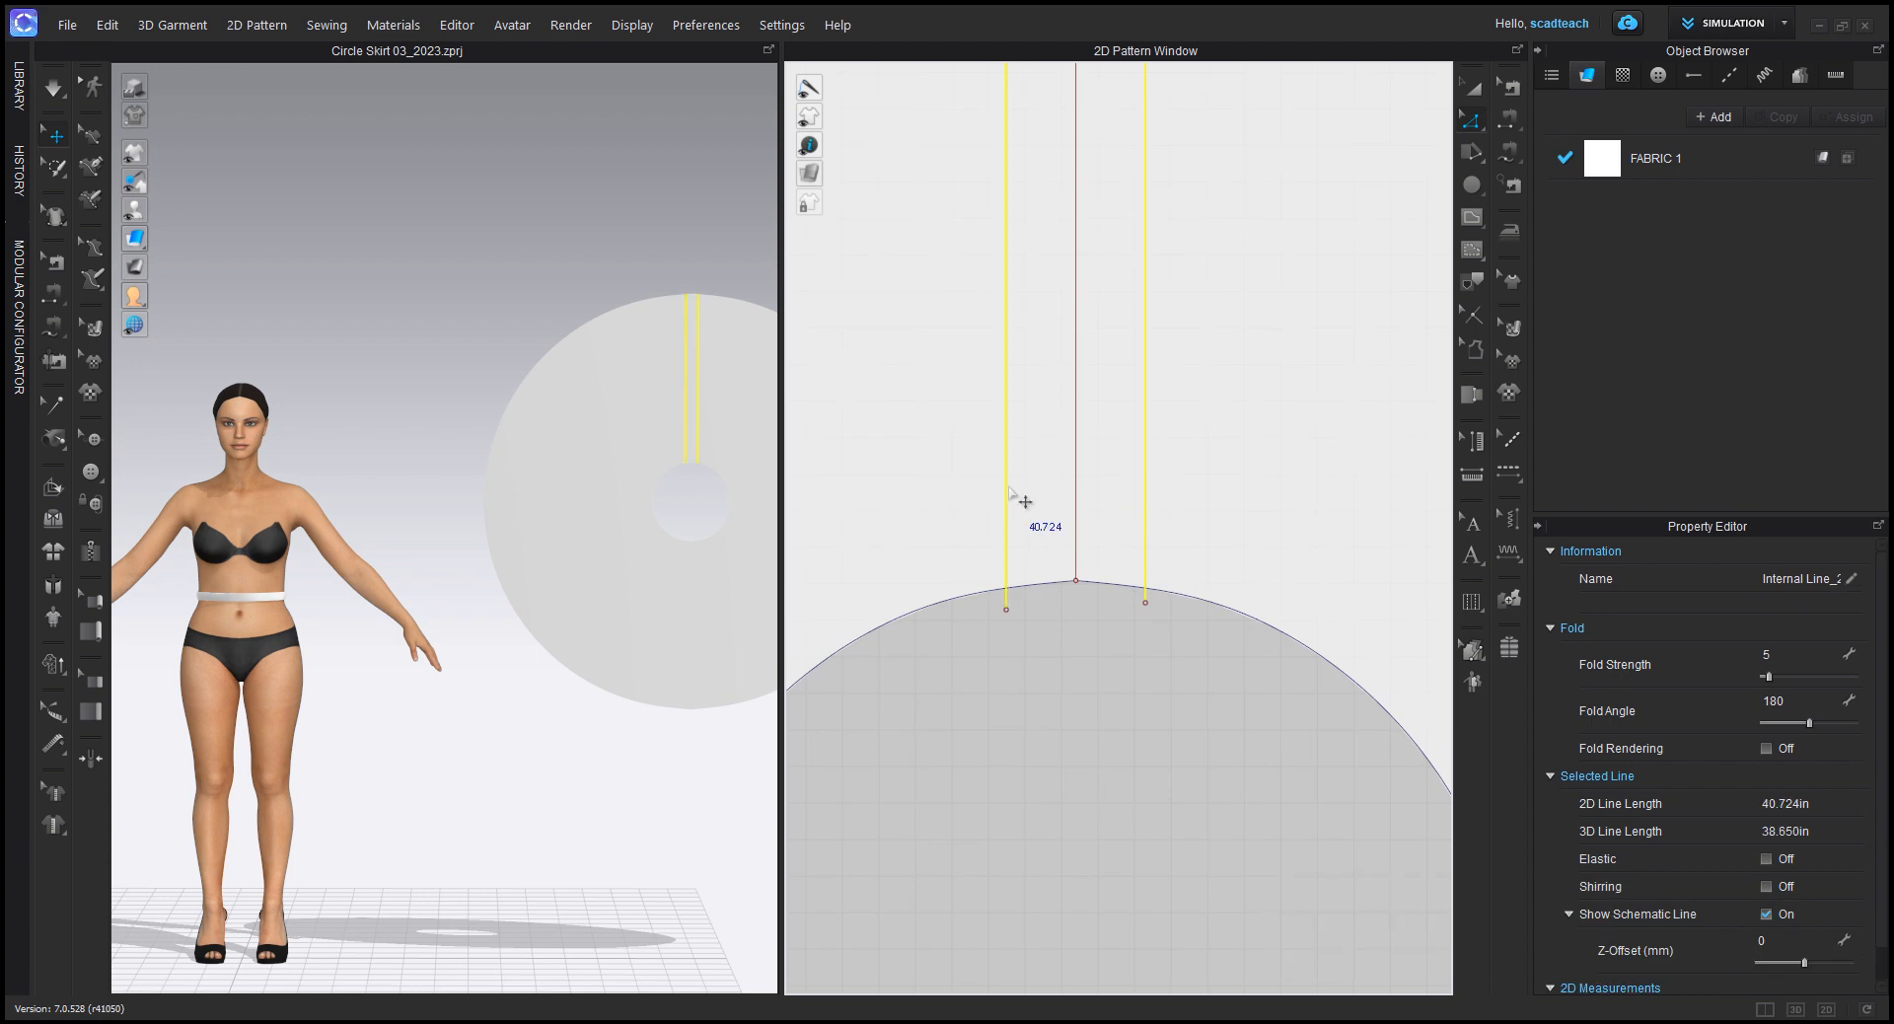
right_click(1007, 483)
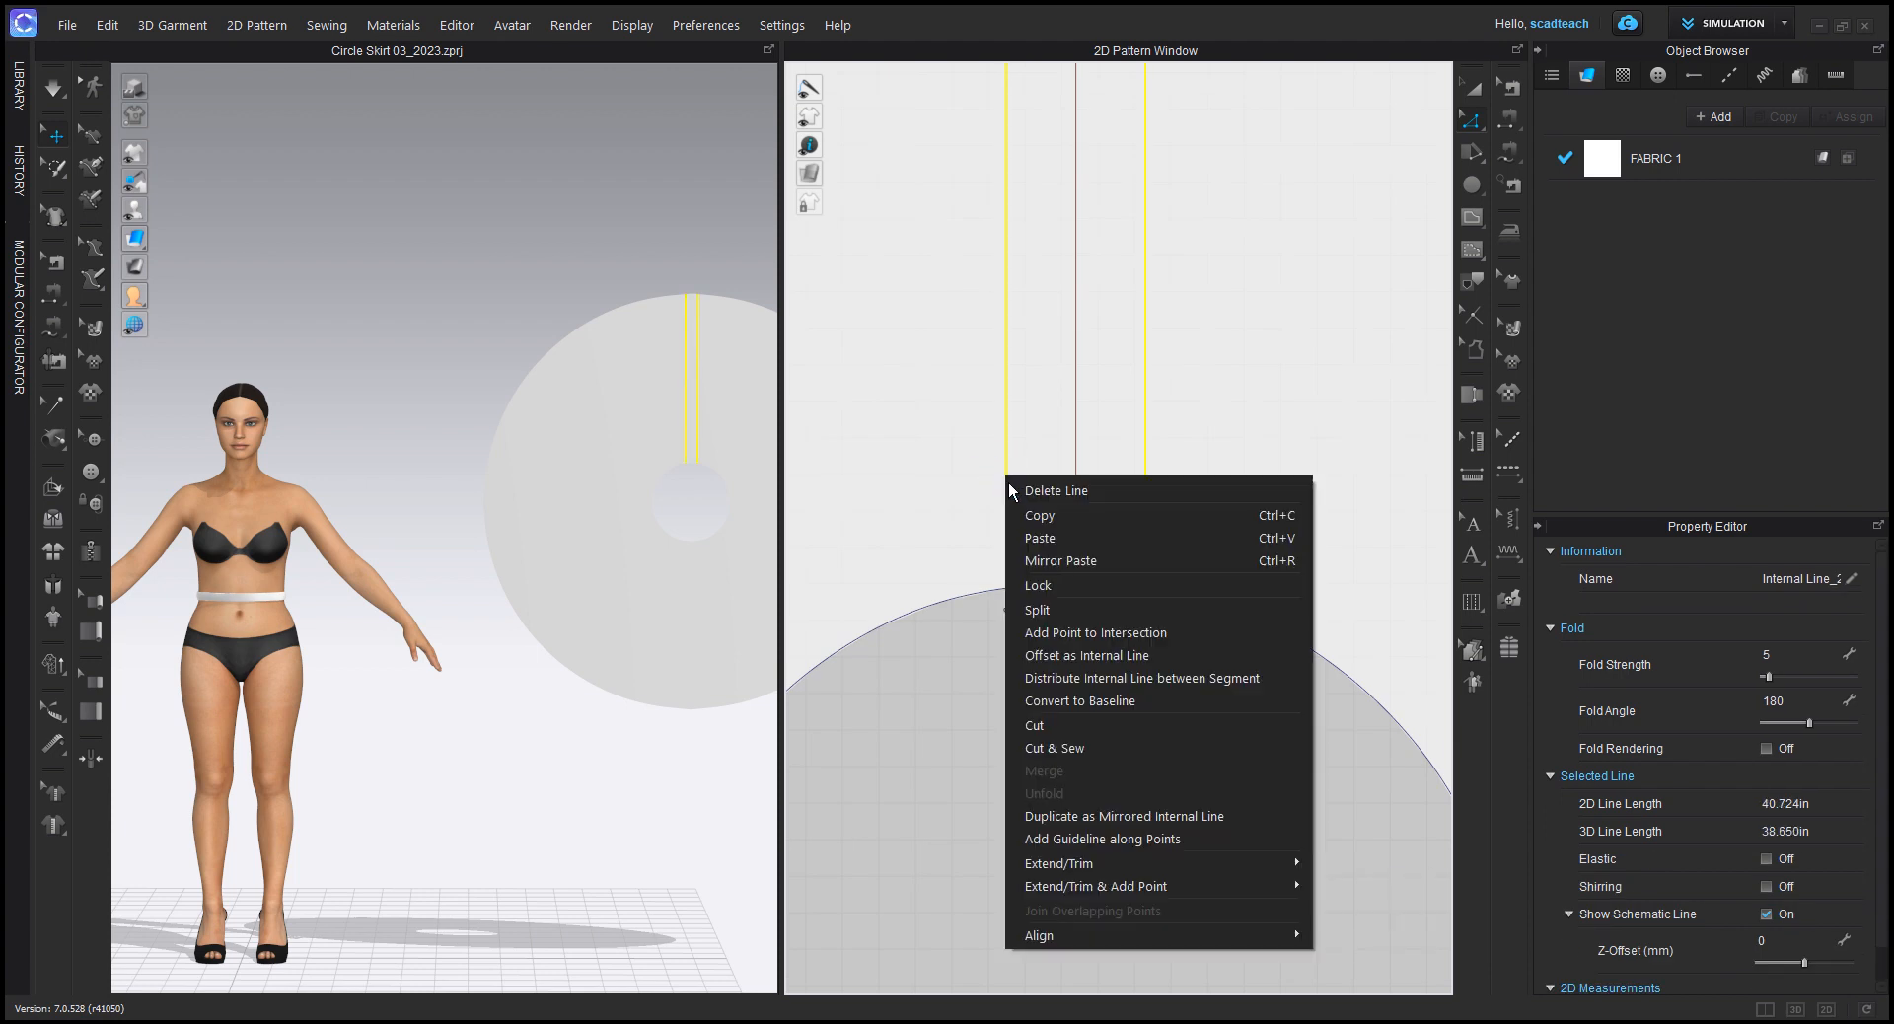
click(1032, 719)
Step: Delete the narrow strip between the two cuts to leave an opening from waist to hem
scroll(1068, 444, down, 10)
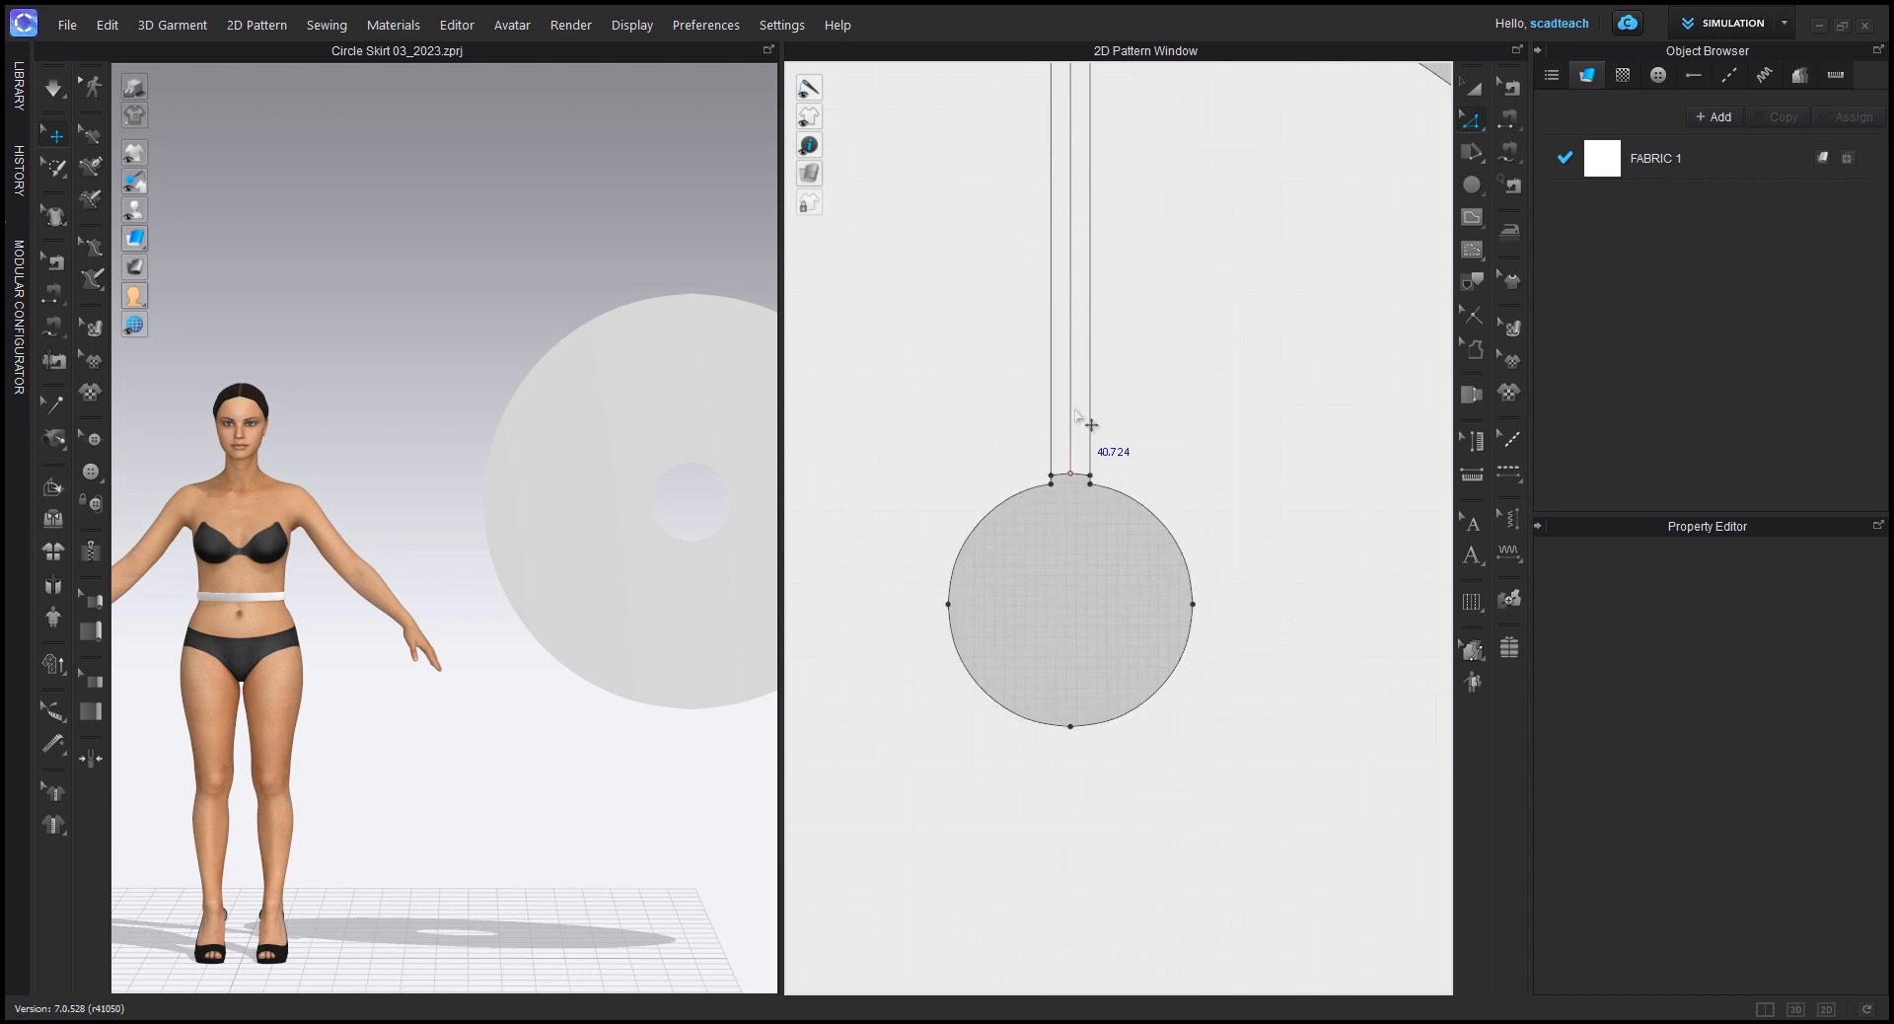
middle_drag(1081, 310, 1086, 440)
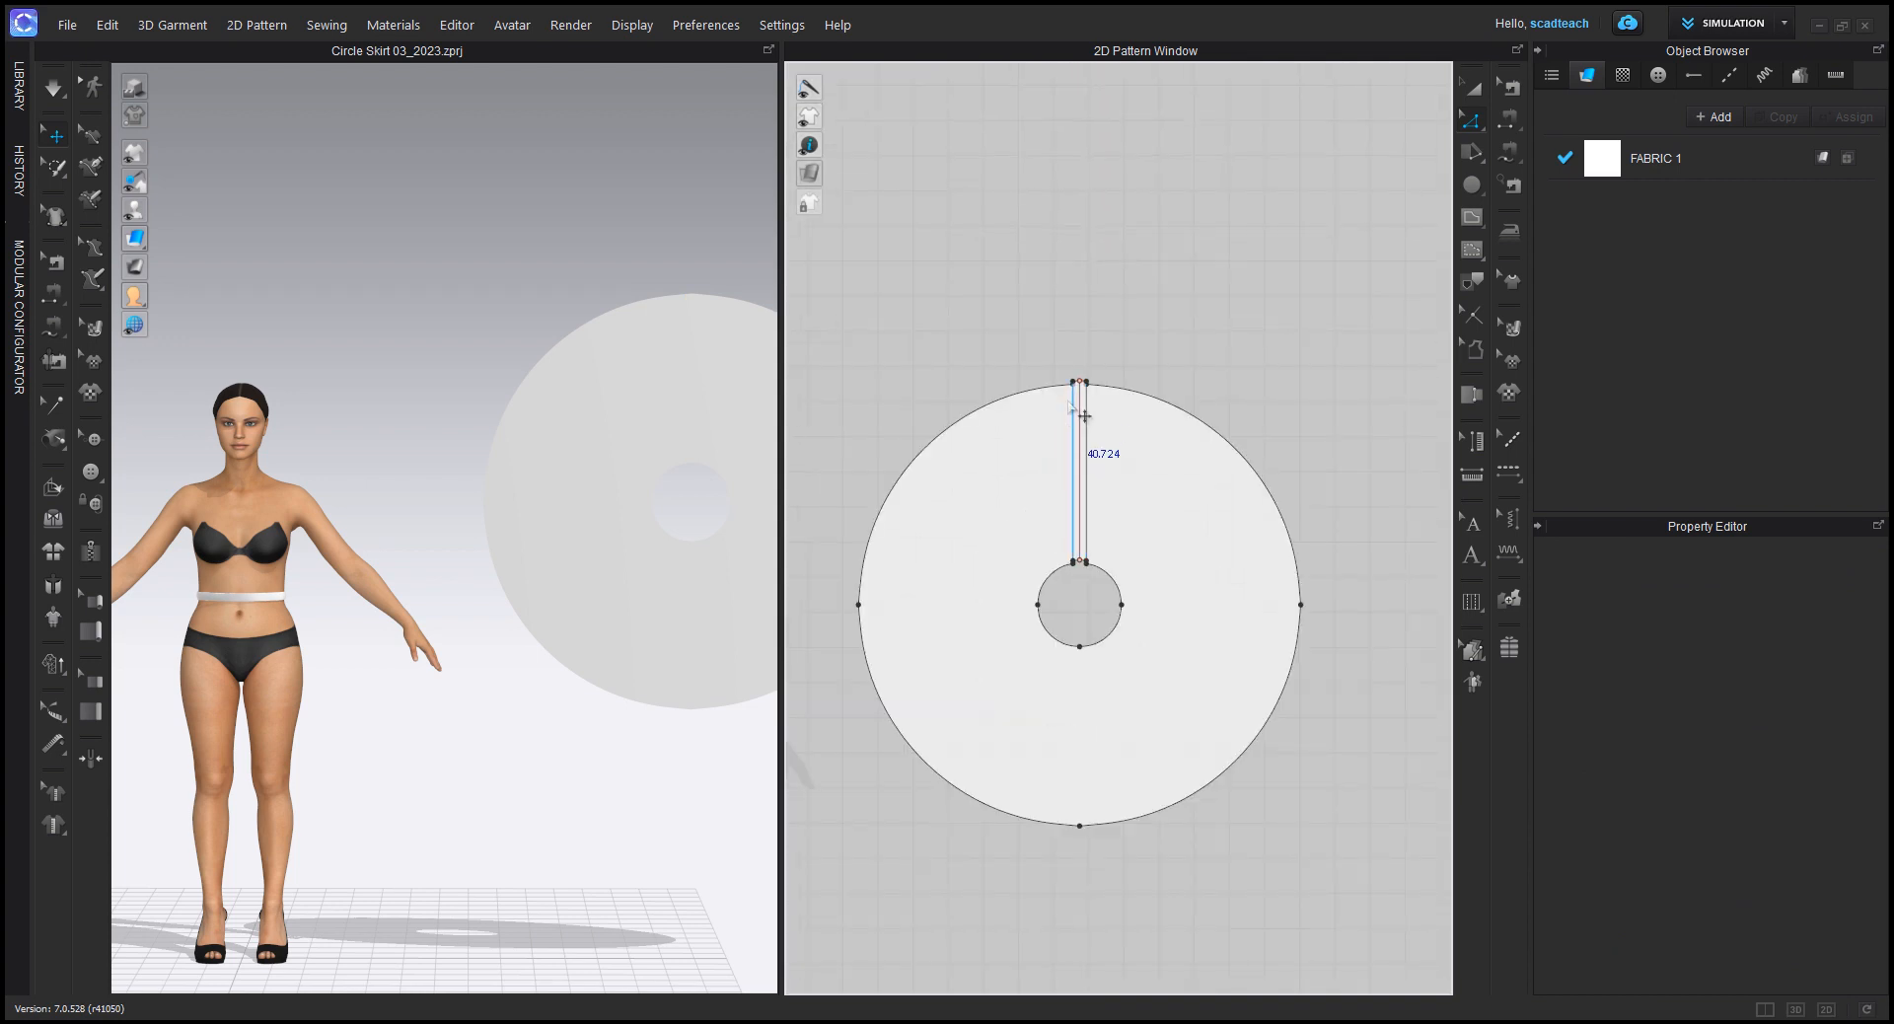
key(a)
scroll(1066, 381, up, 8)
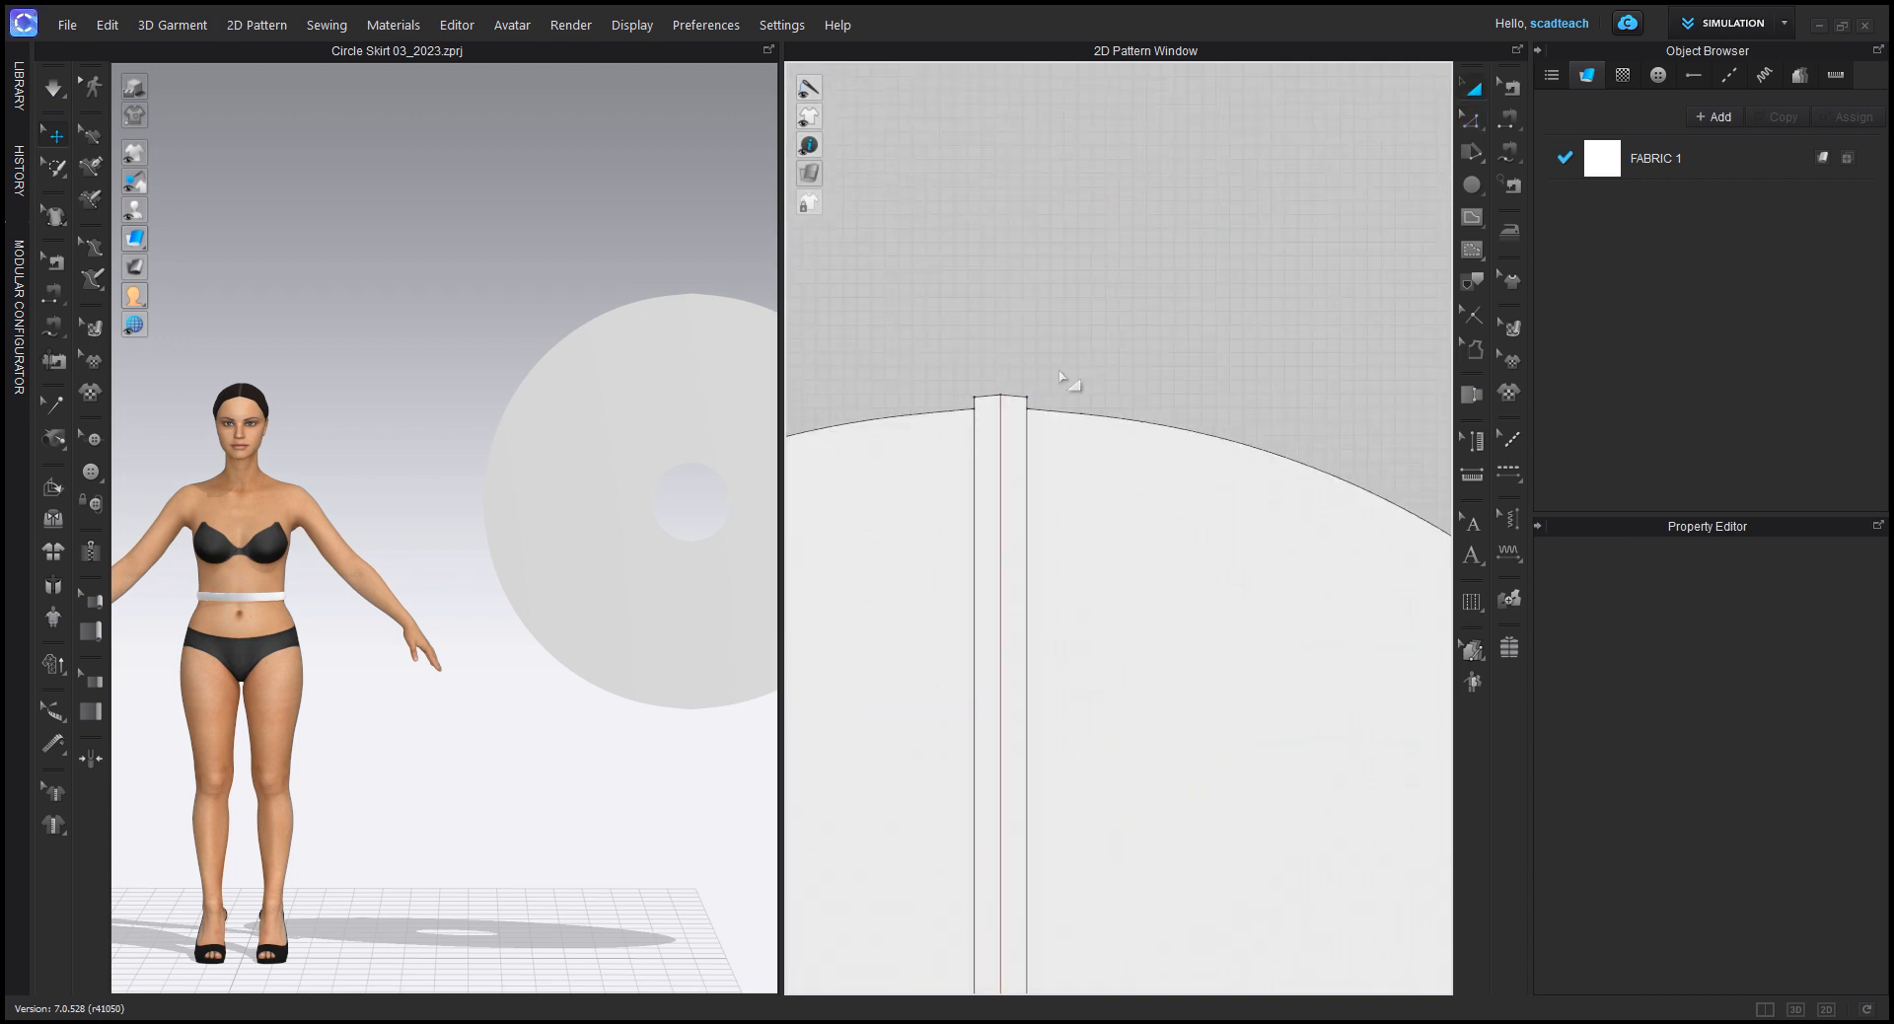
click(1010, 398)
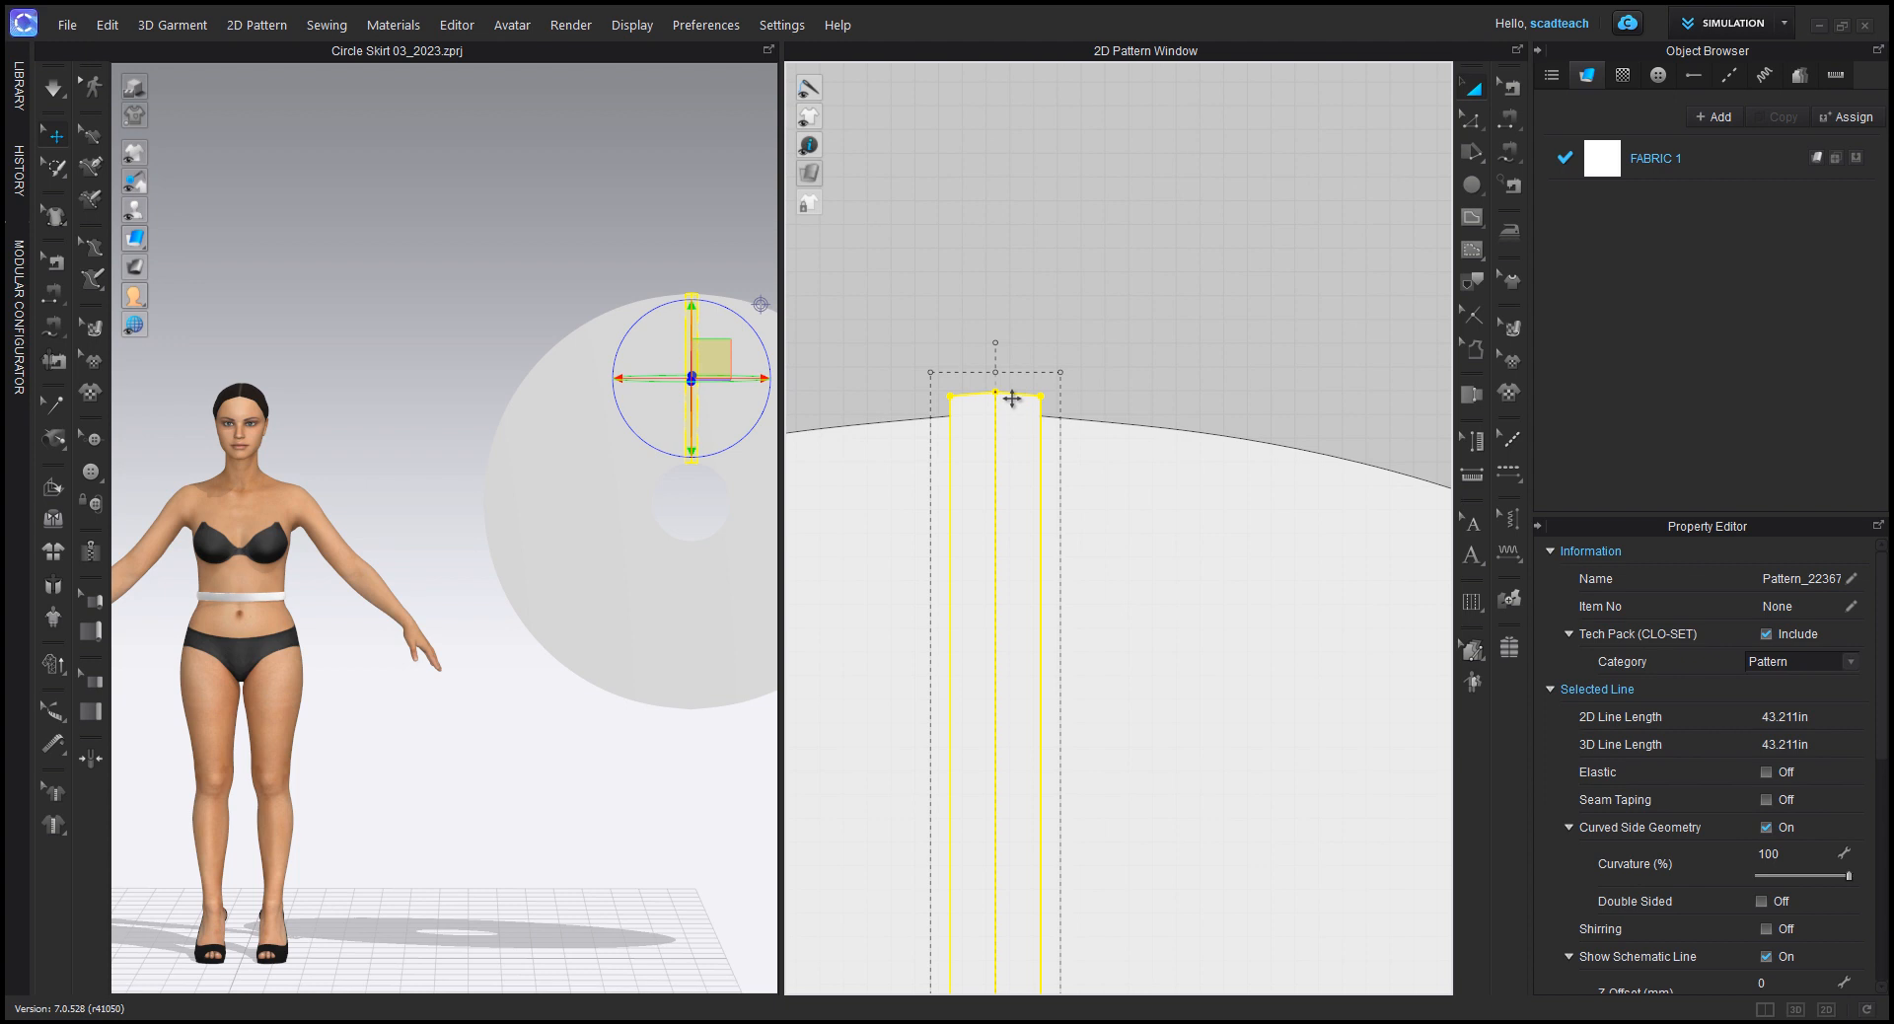
key(Delete)
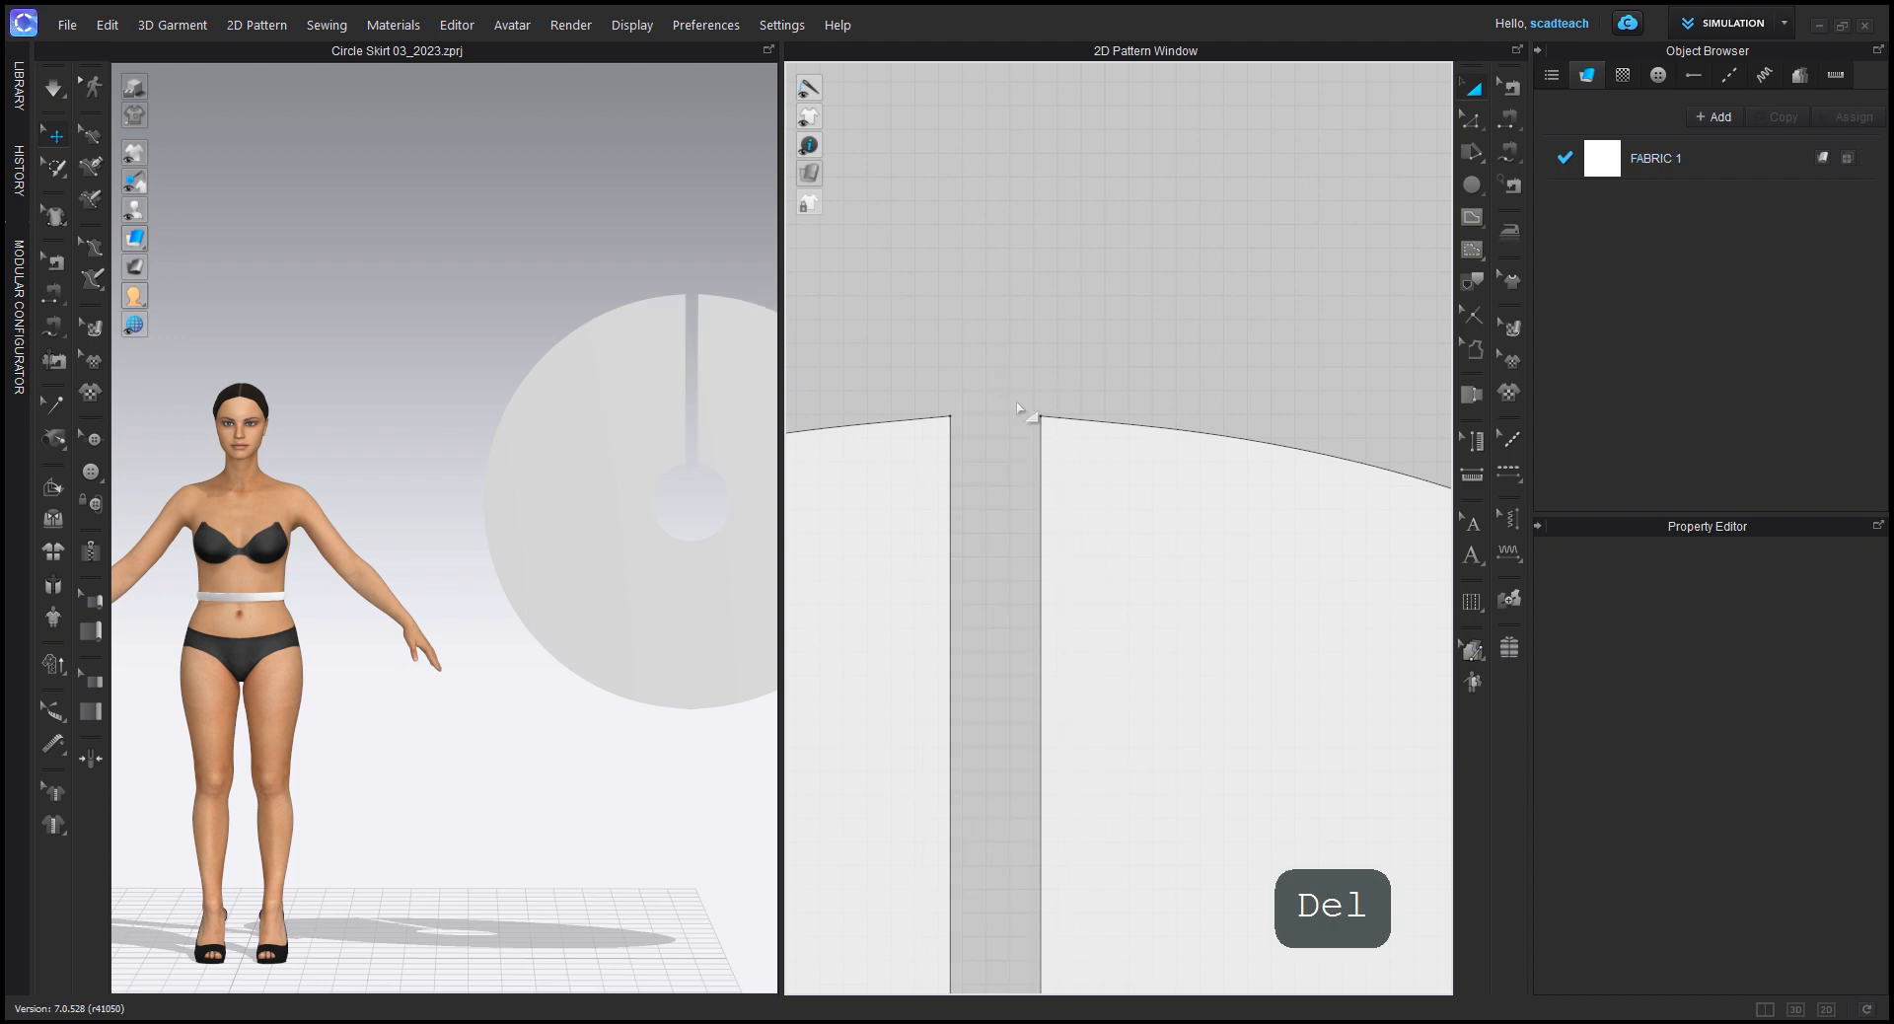
Step: Add a 0.75 in seam allowance to all edges of the skirt pattern
scroll(1023, 414, down, 10)
right_drag(1099, 690, 1125, 424)
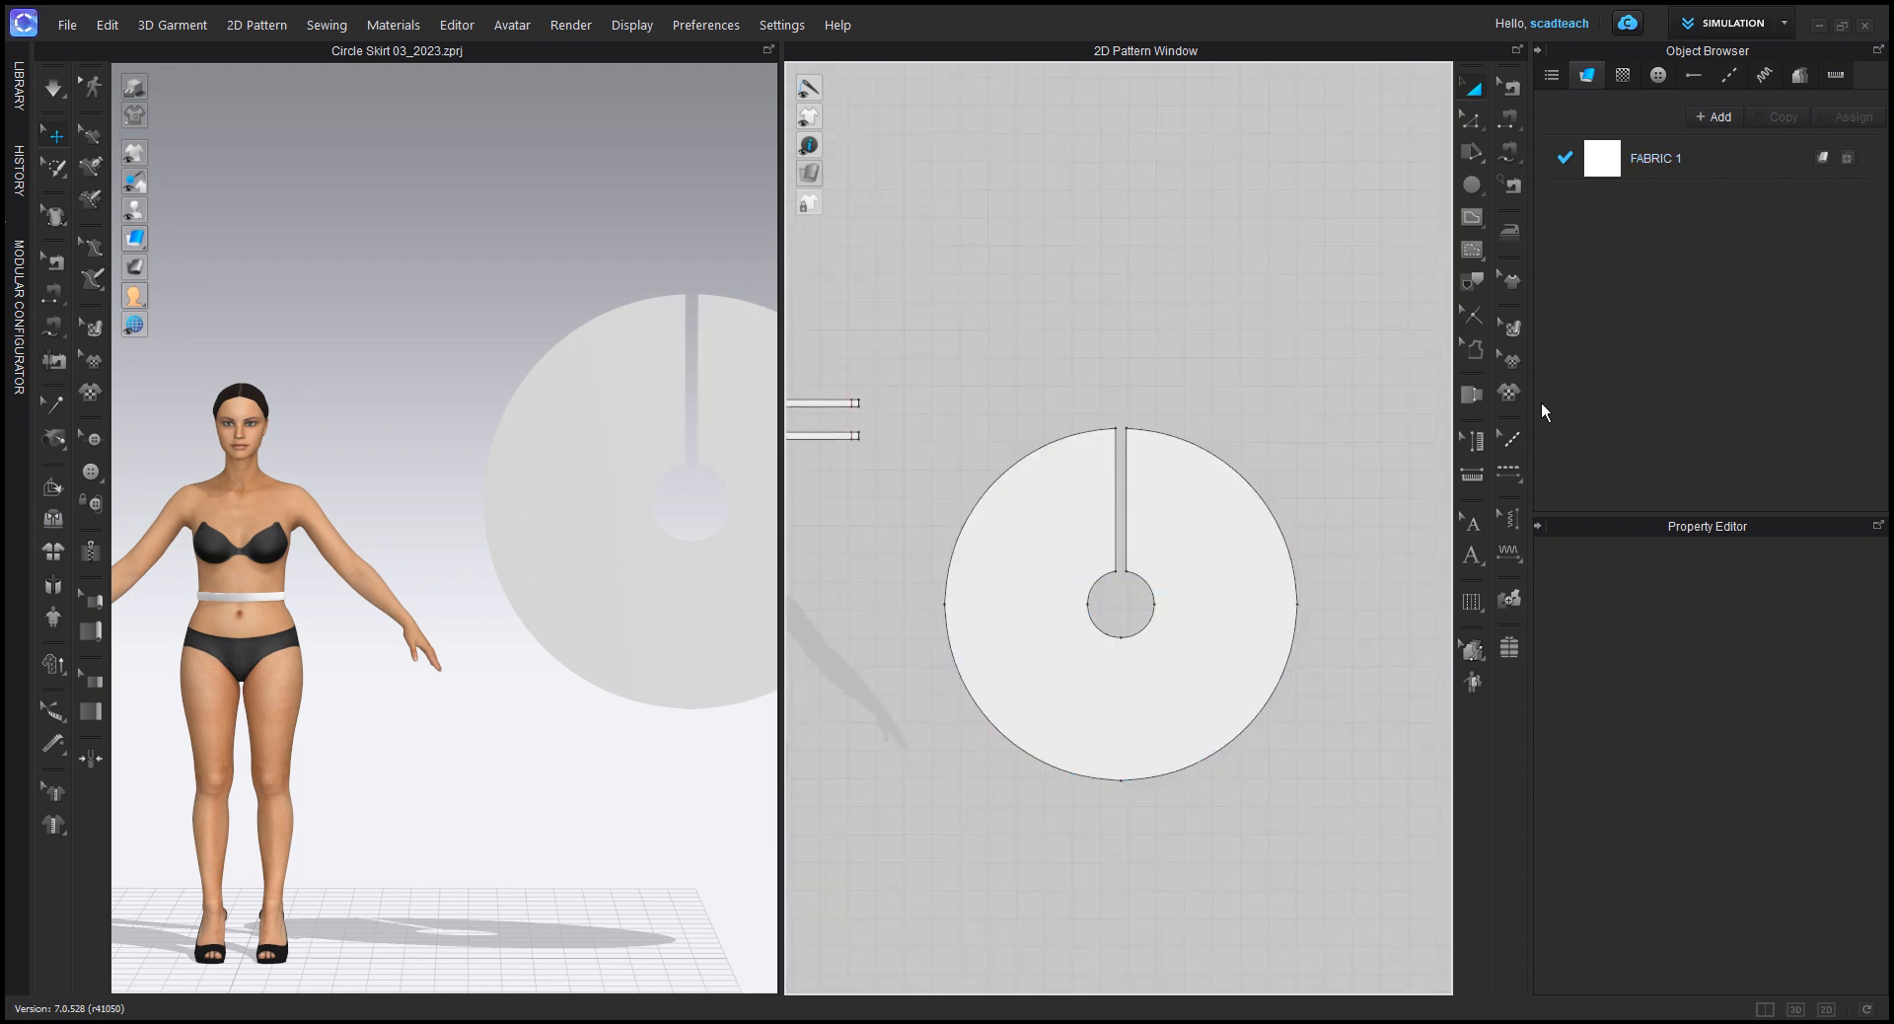
click(1472, 348)
drag(888, 305, 1369, 899)
click(1791, 581)
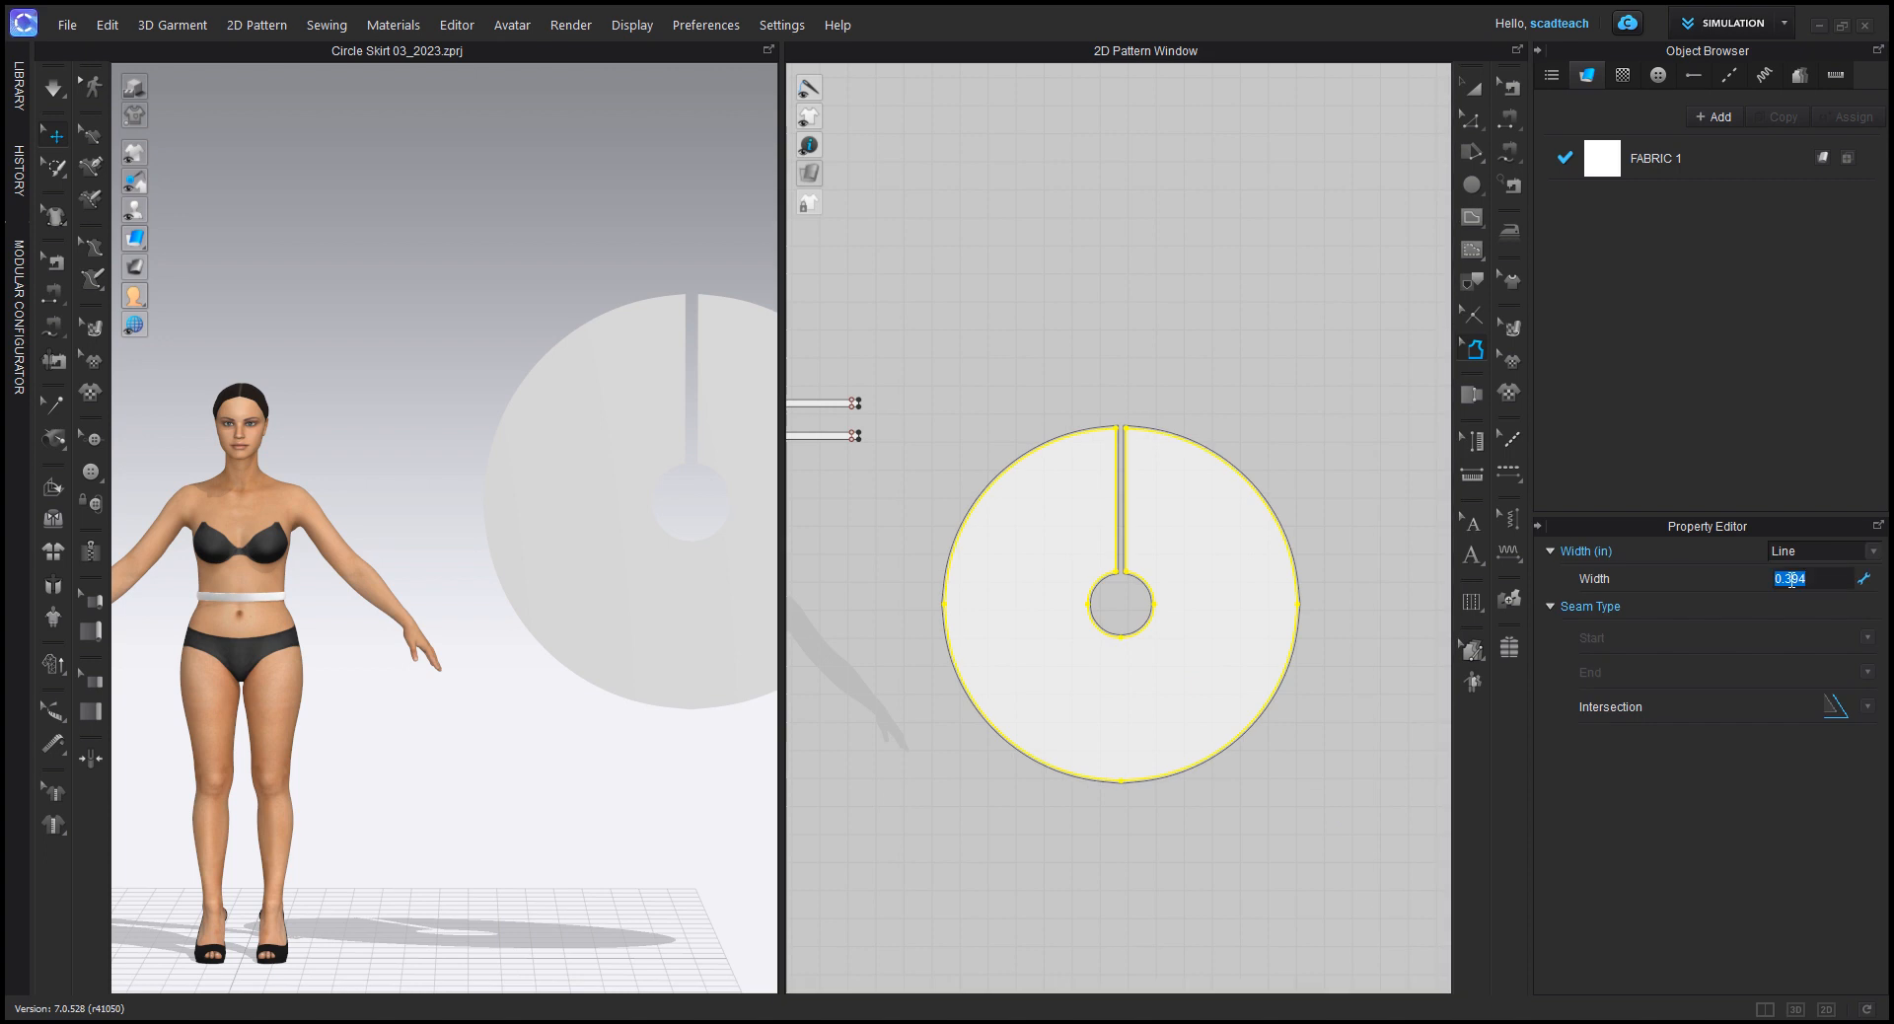
text(0.75)
key(Return)
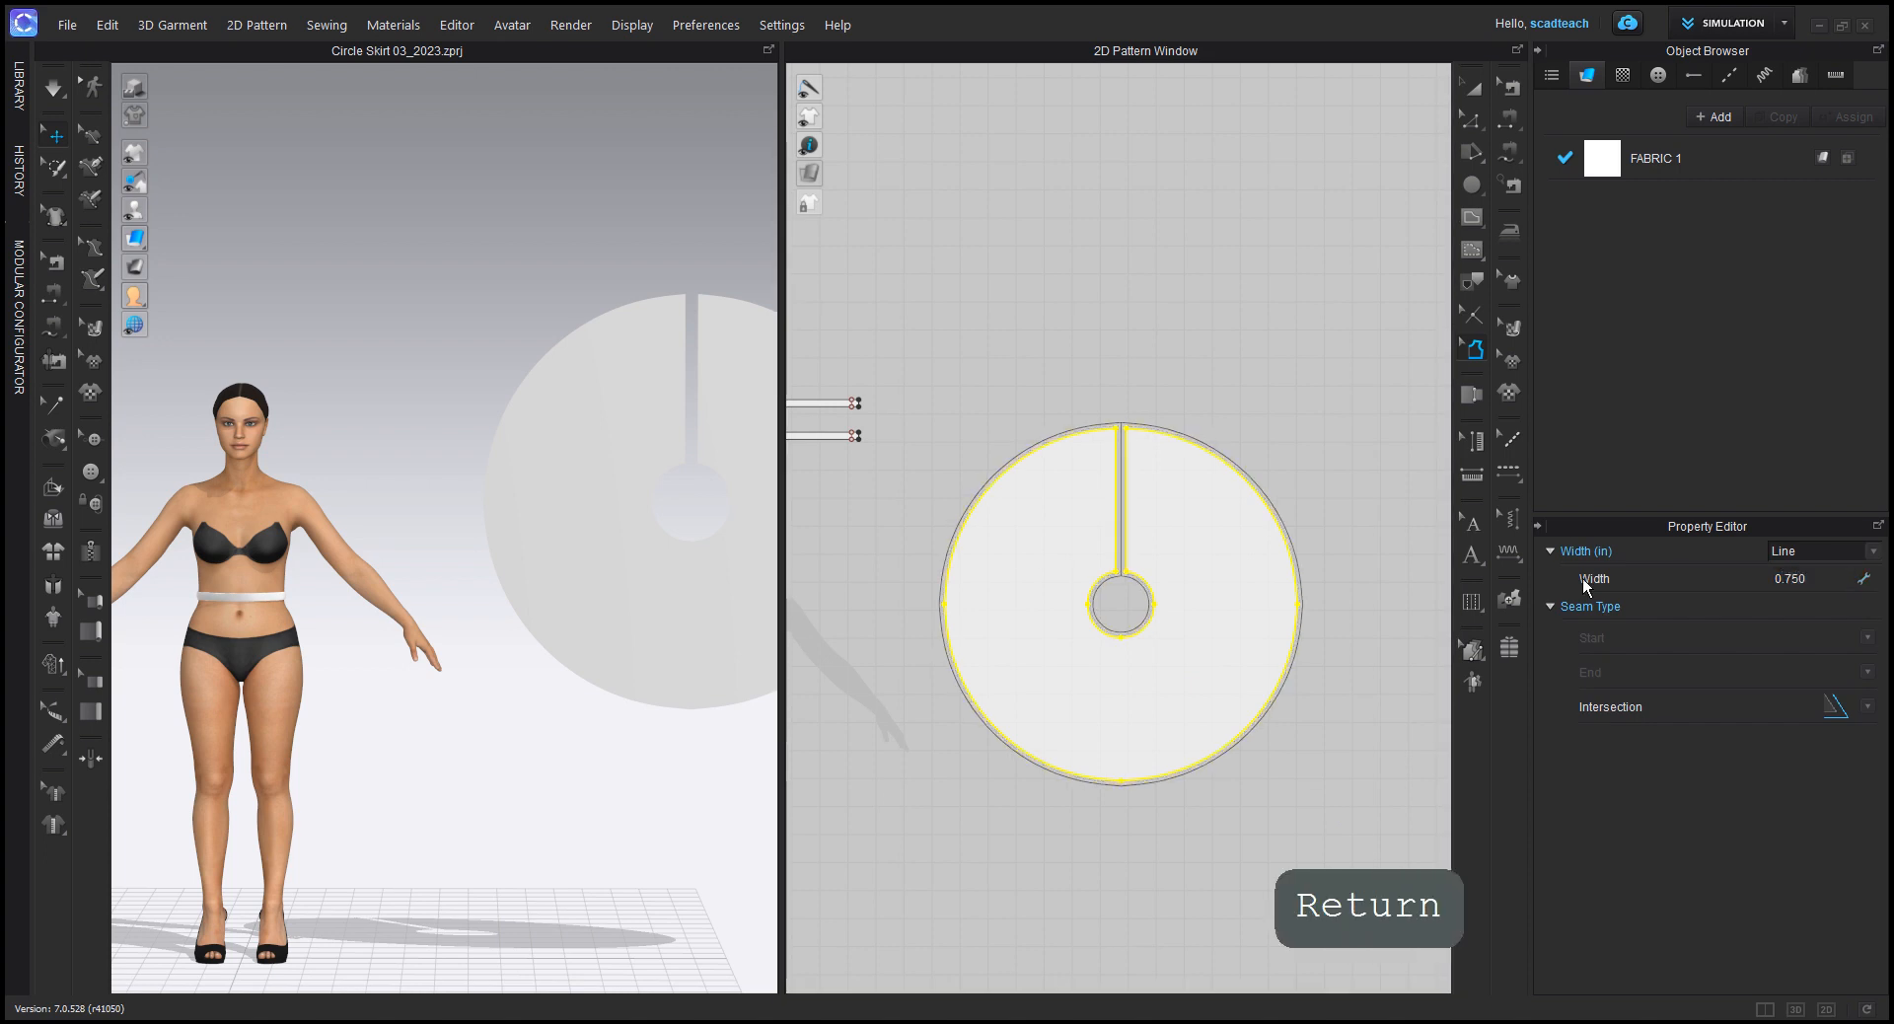
click(1125, 372)
scroll(1110, 525, up, 8)
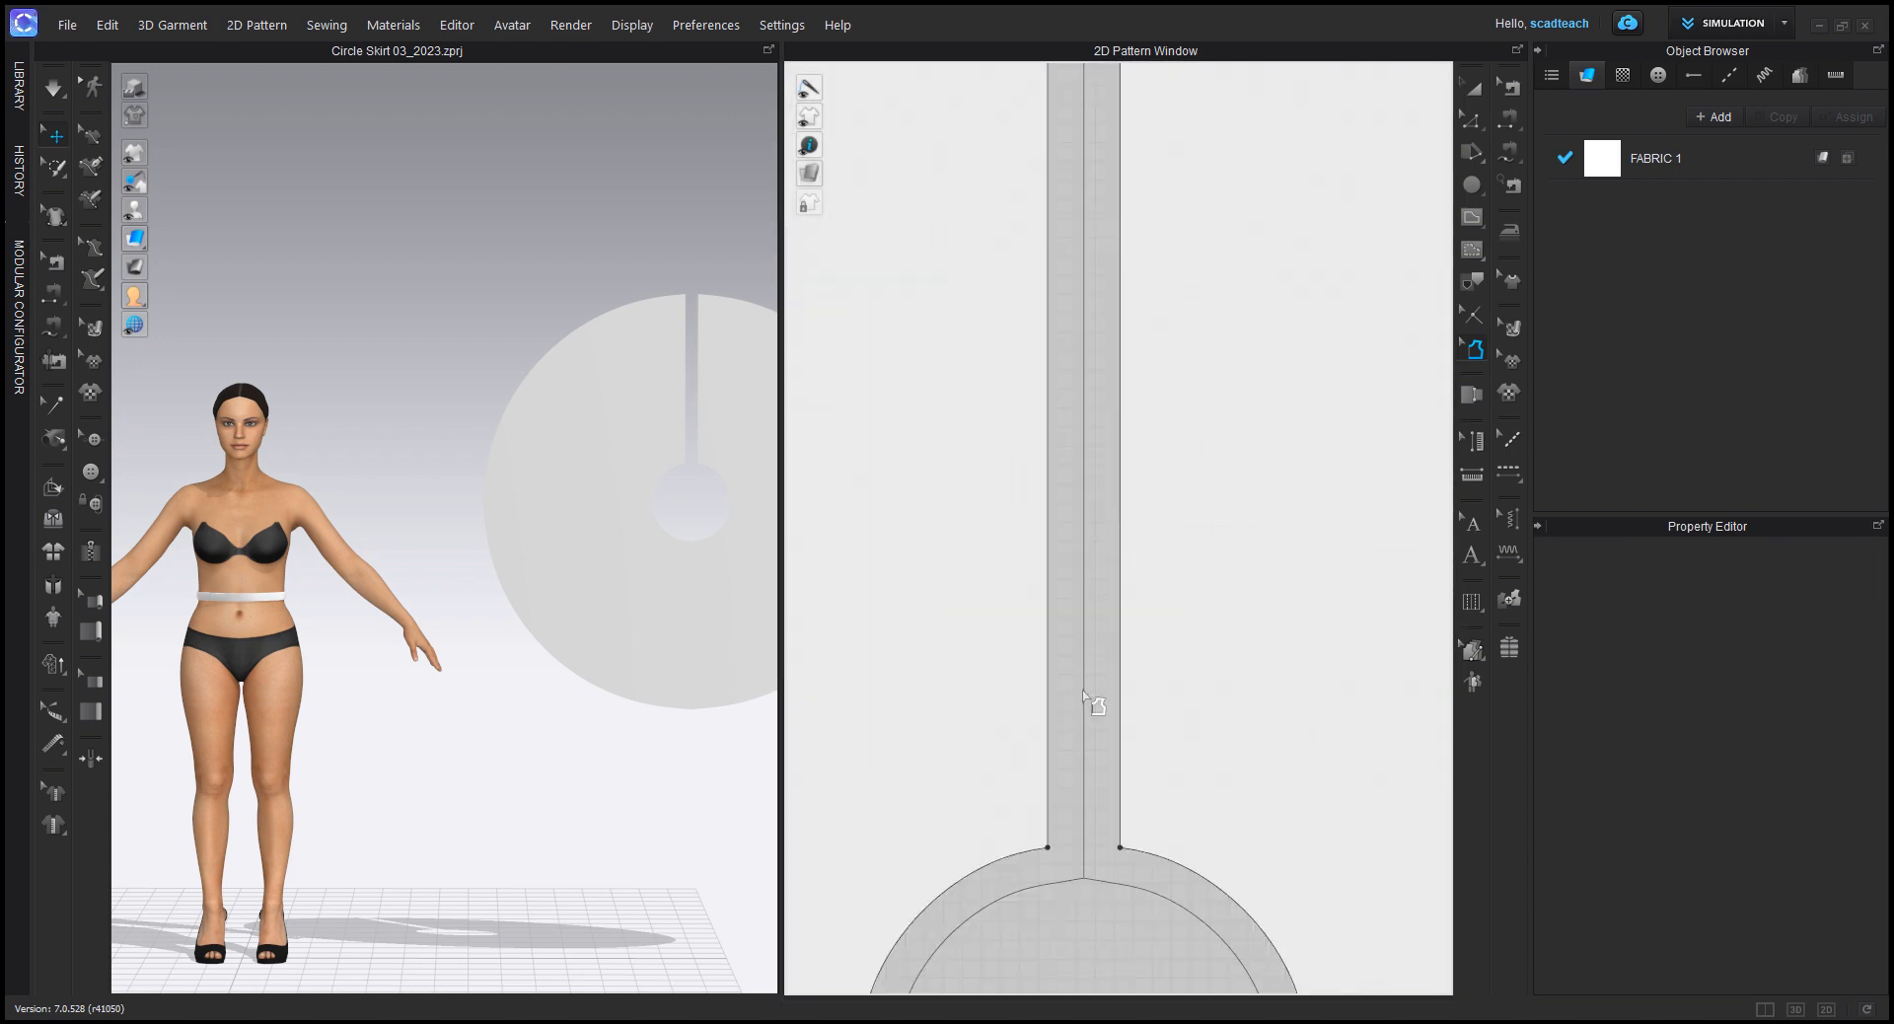
scroll(1113, 815, down, 6)
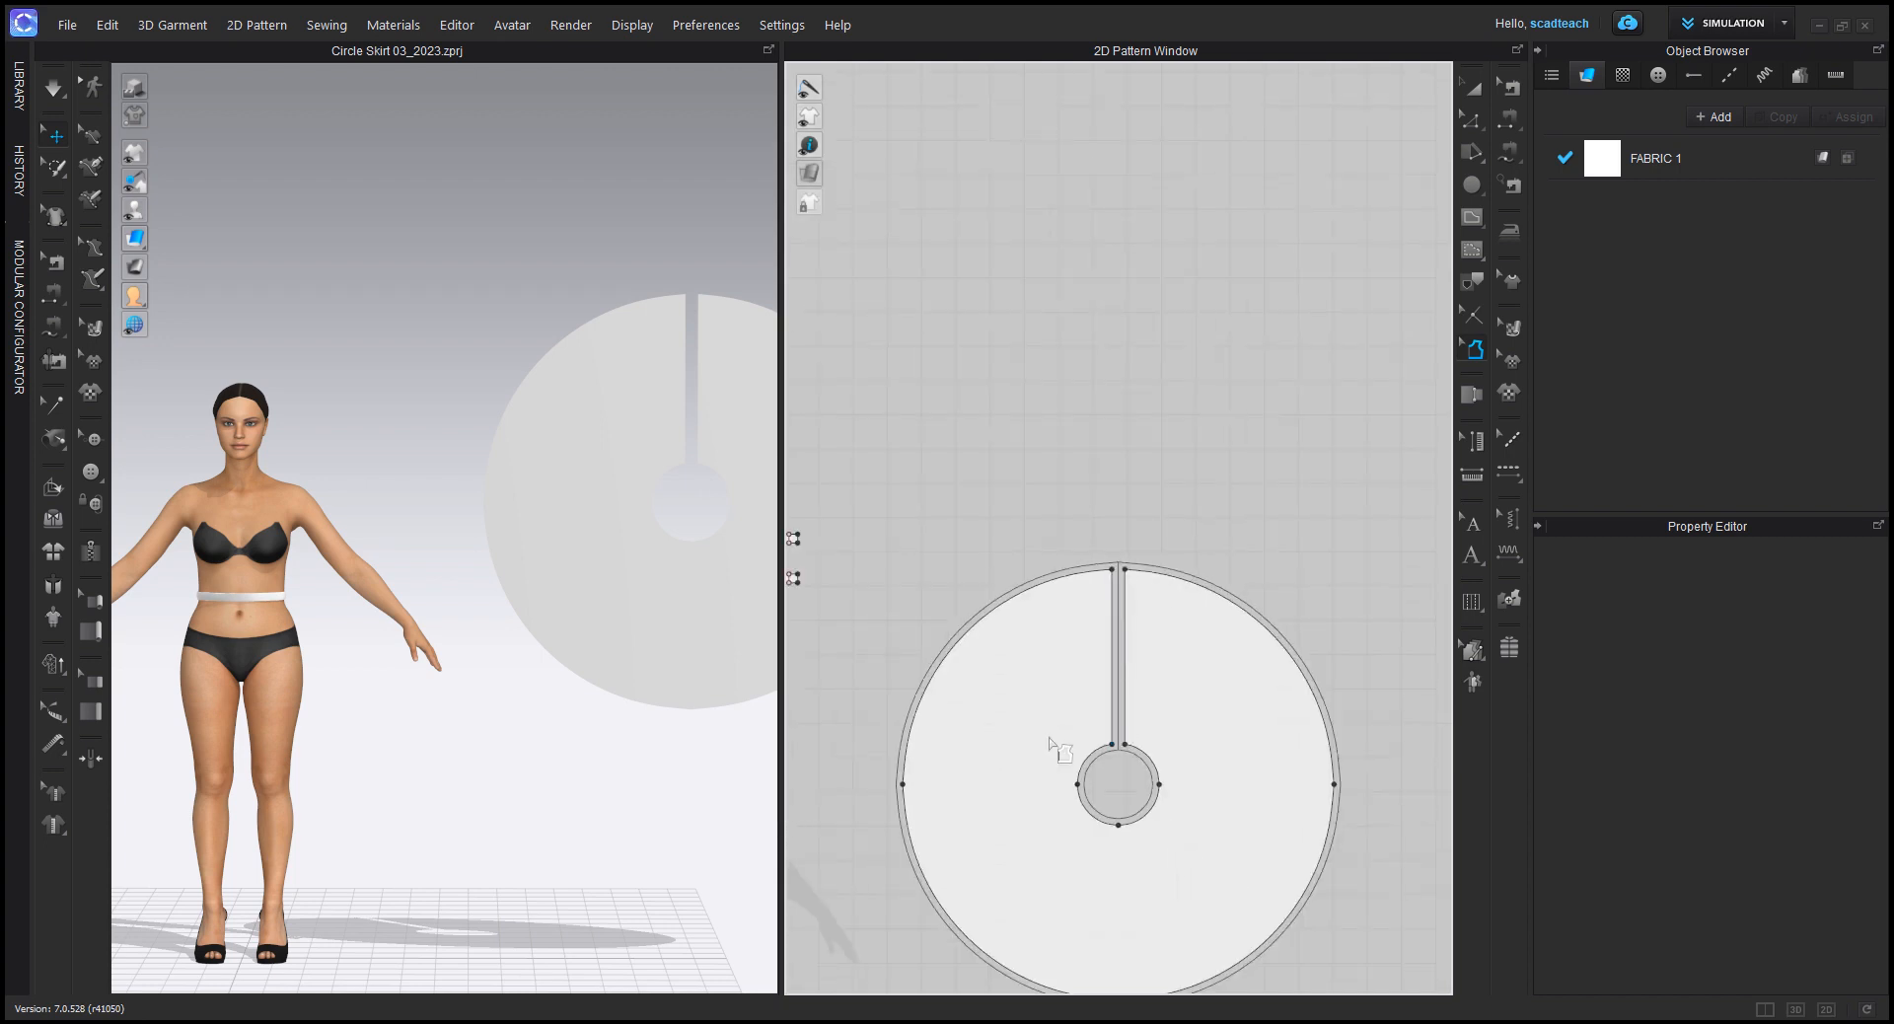
Step: Rotate the skirt pattern to a horizontal position in the 3D window, working from the avatar's side view
right_drag(1060, 687, 1155, 629)
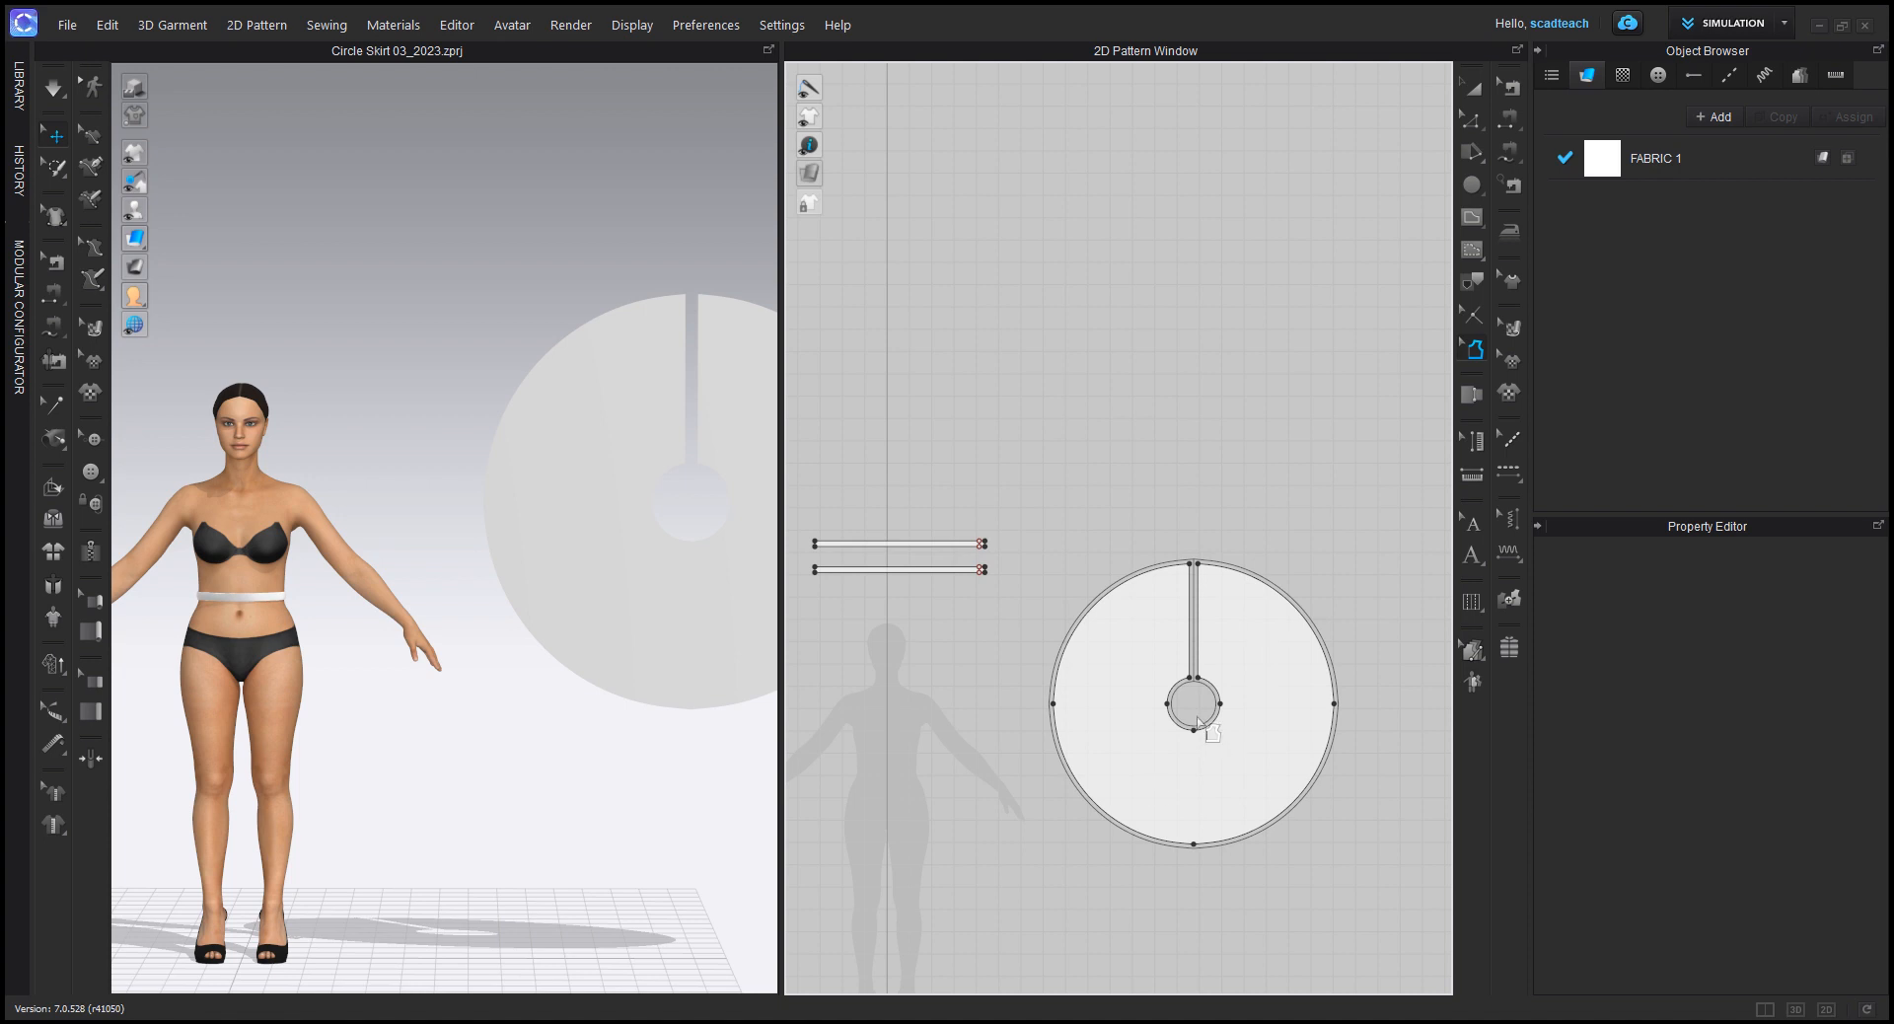
click(1473, 87)
click(620, 444)
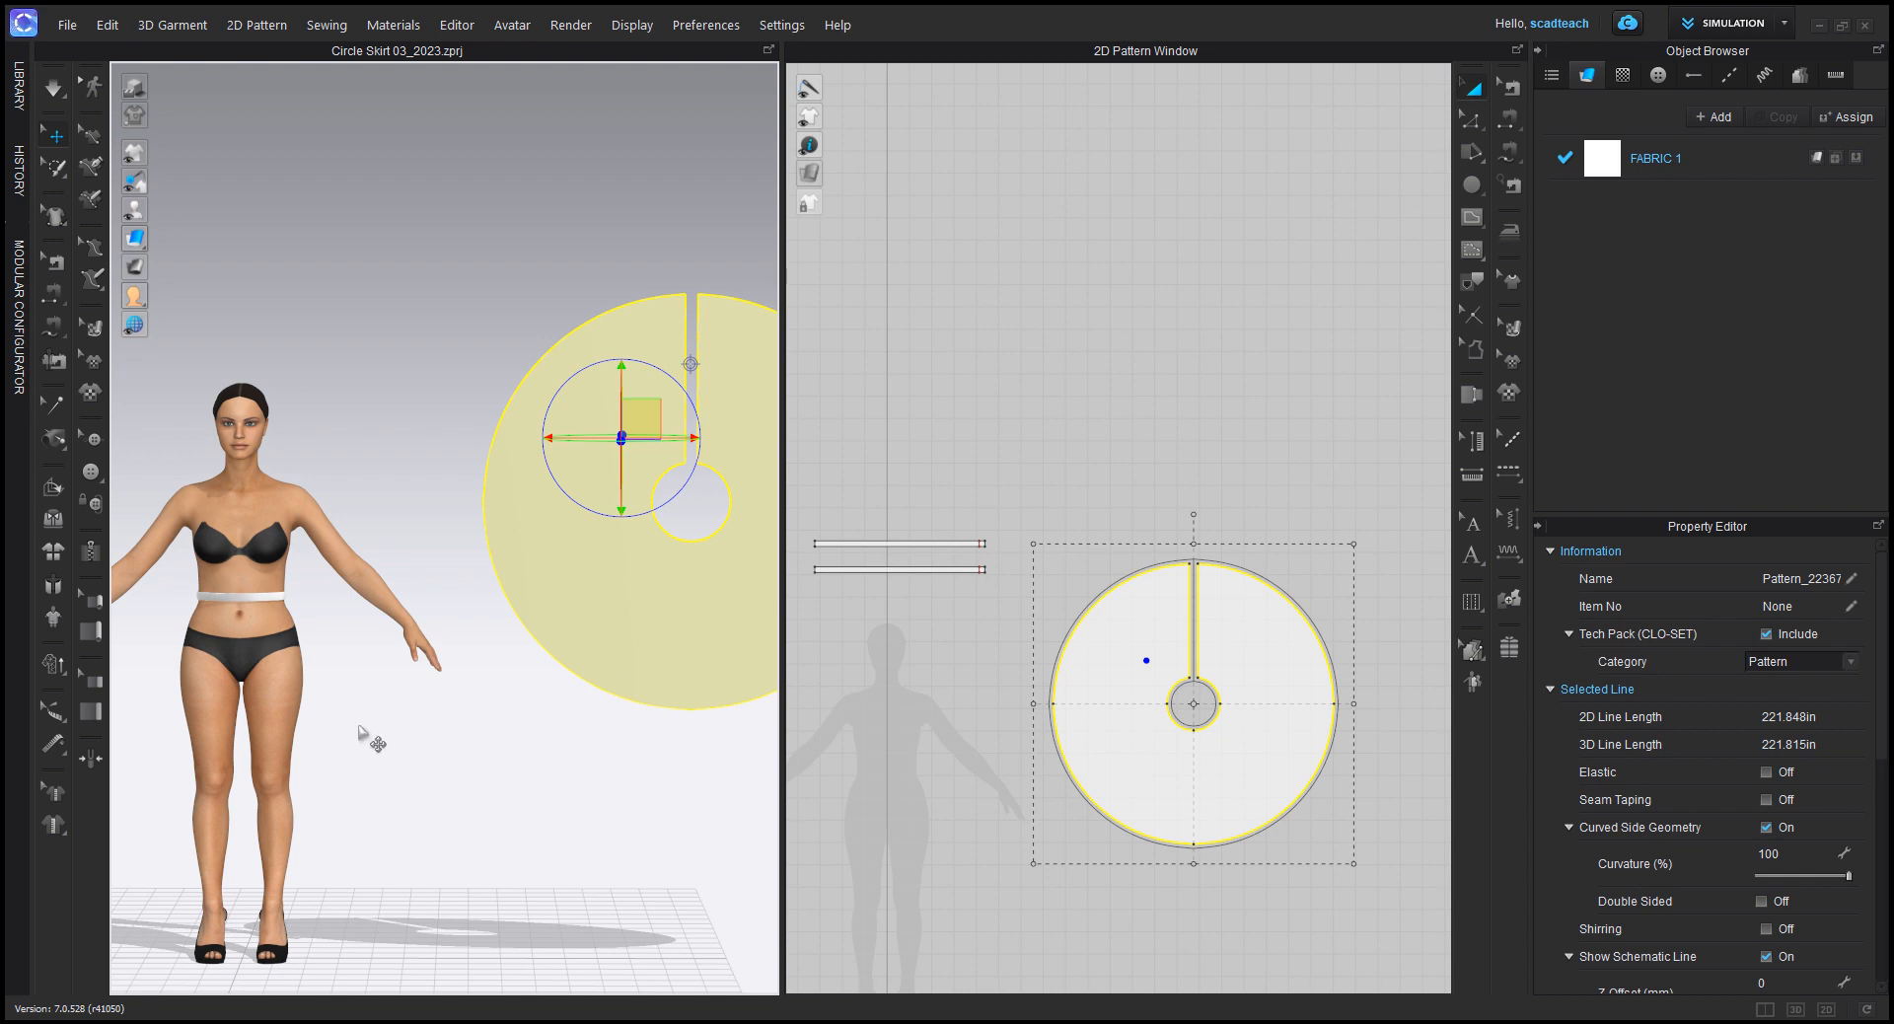
right_drag(341, 677, 580, 683)
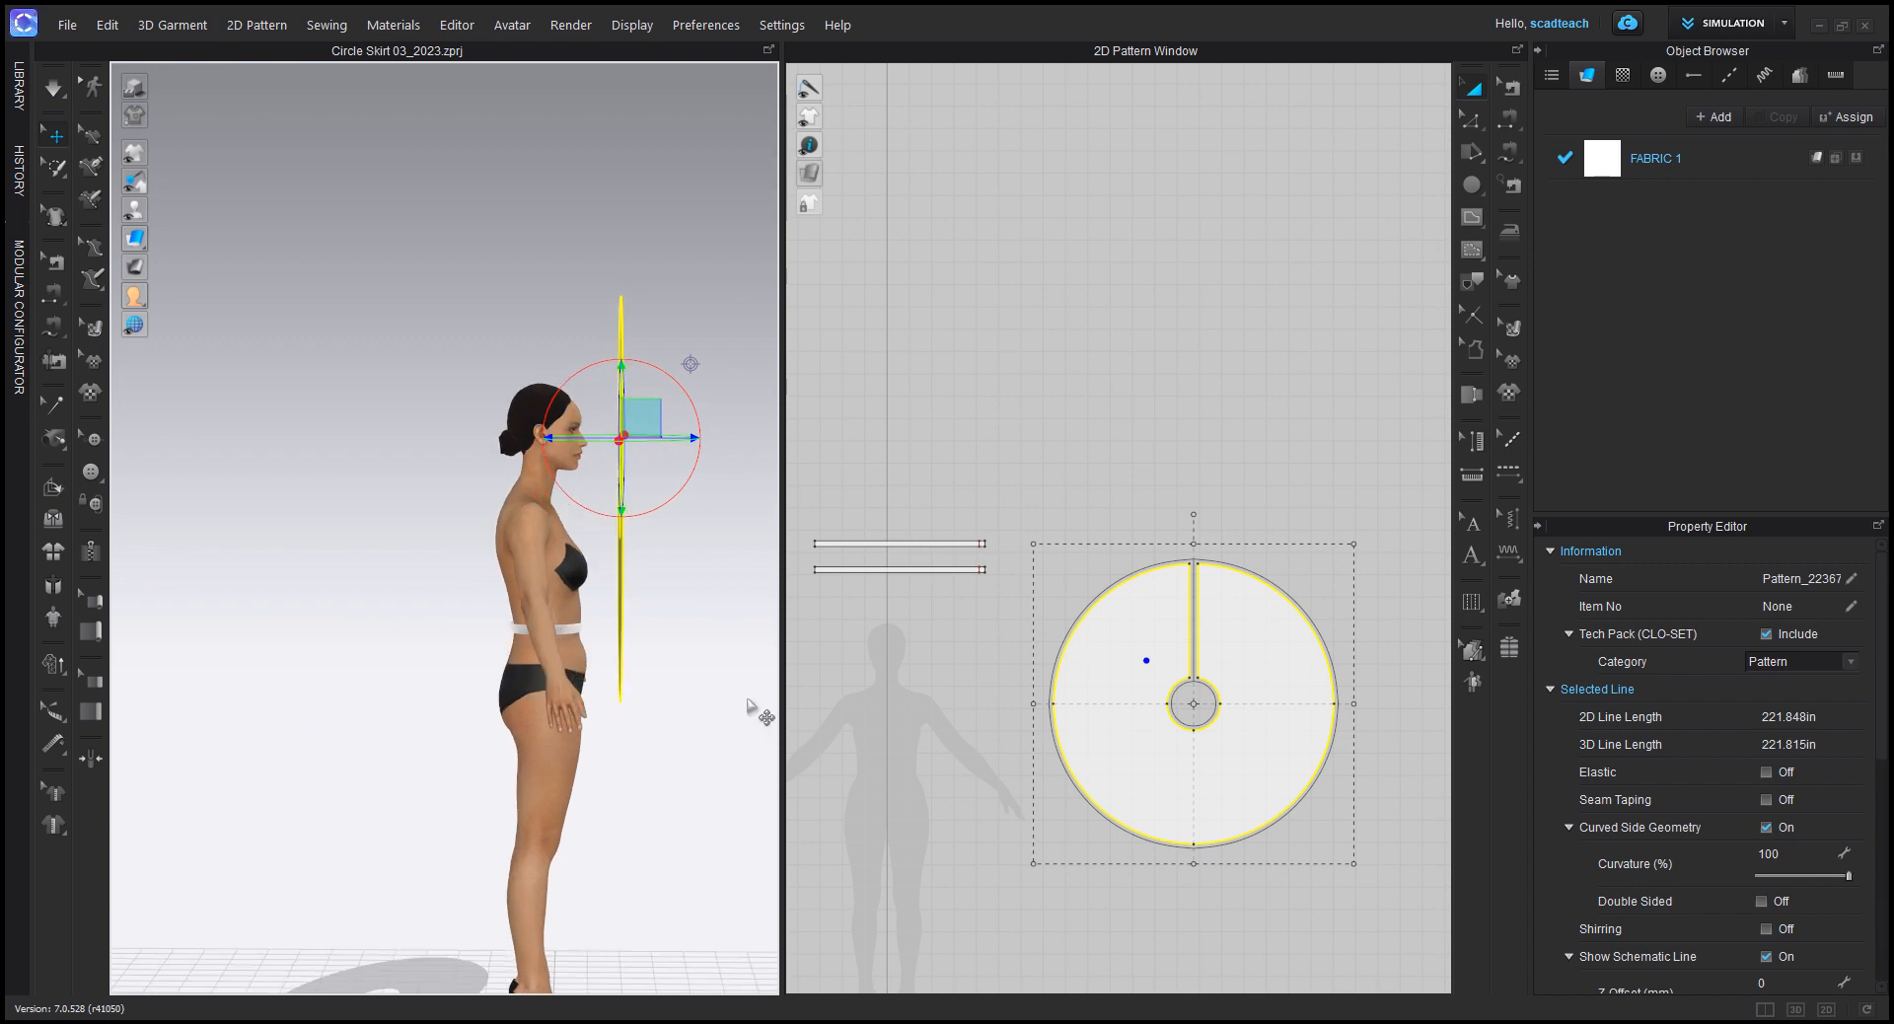
key(4)
key(6)
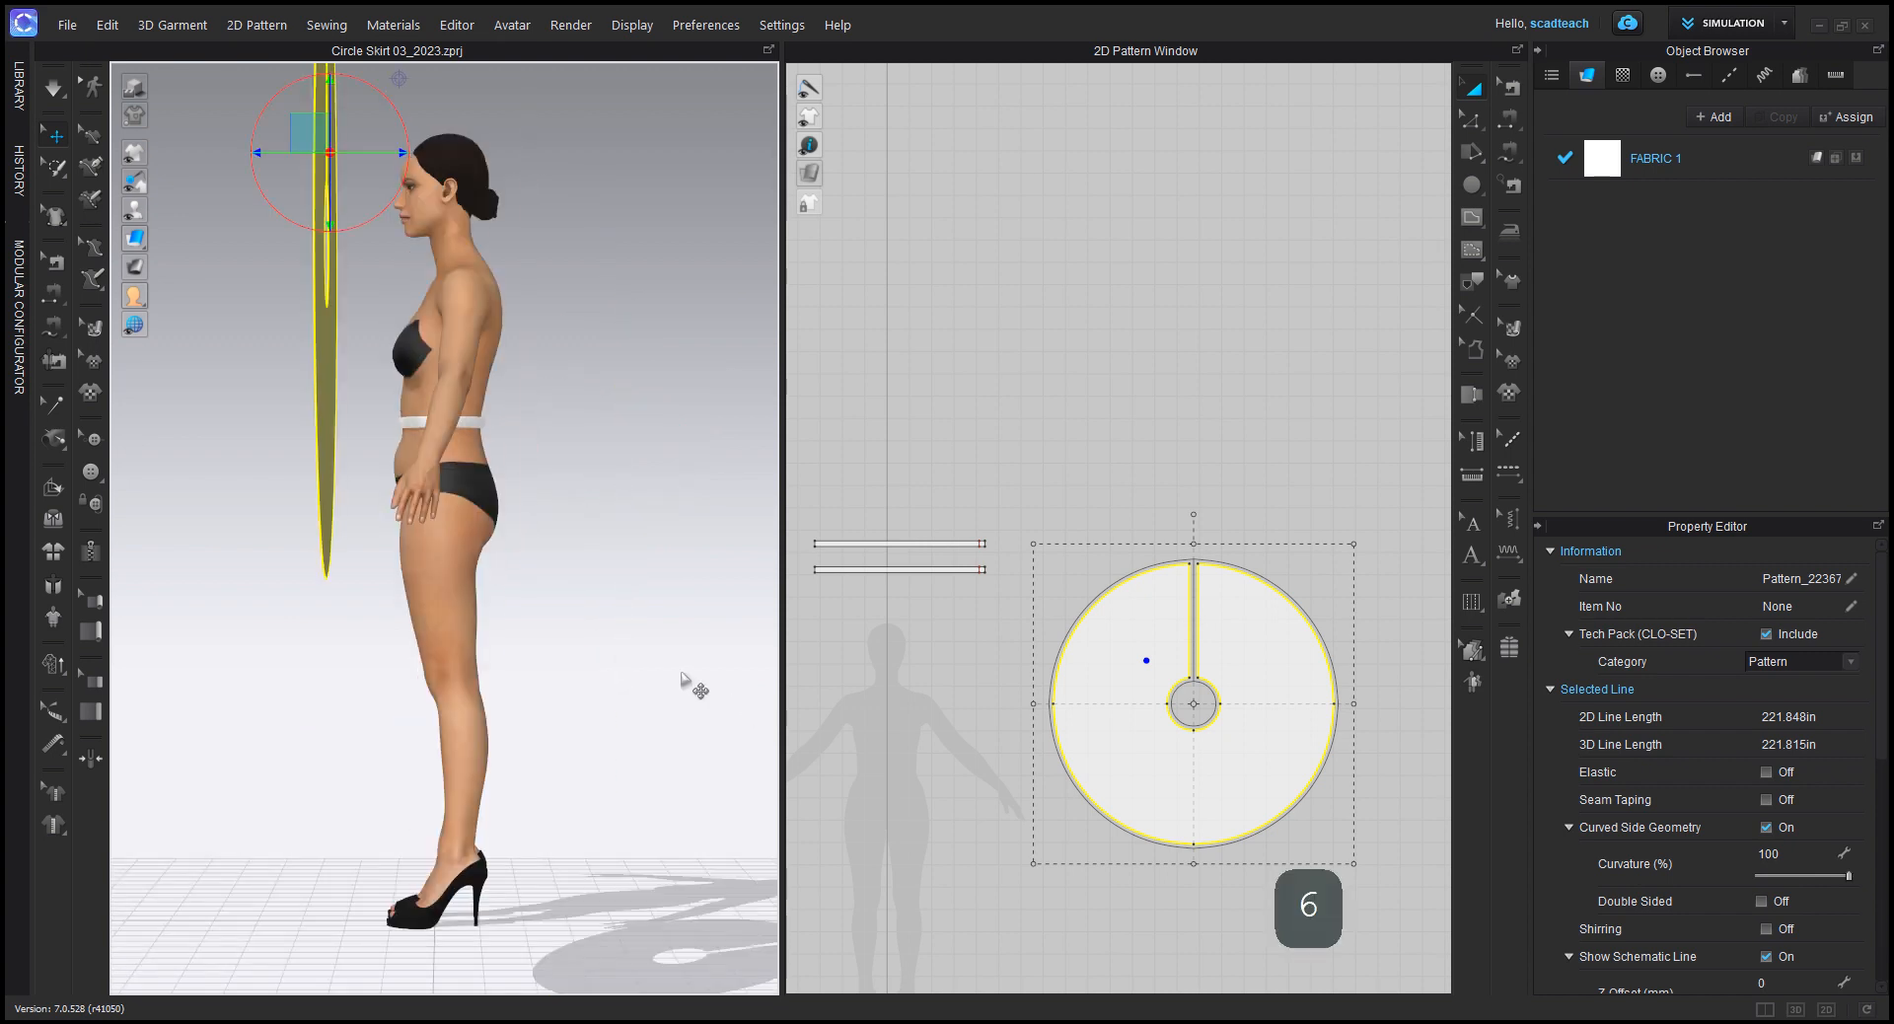
key(4)
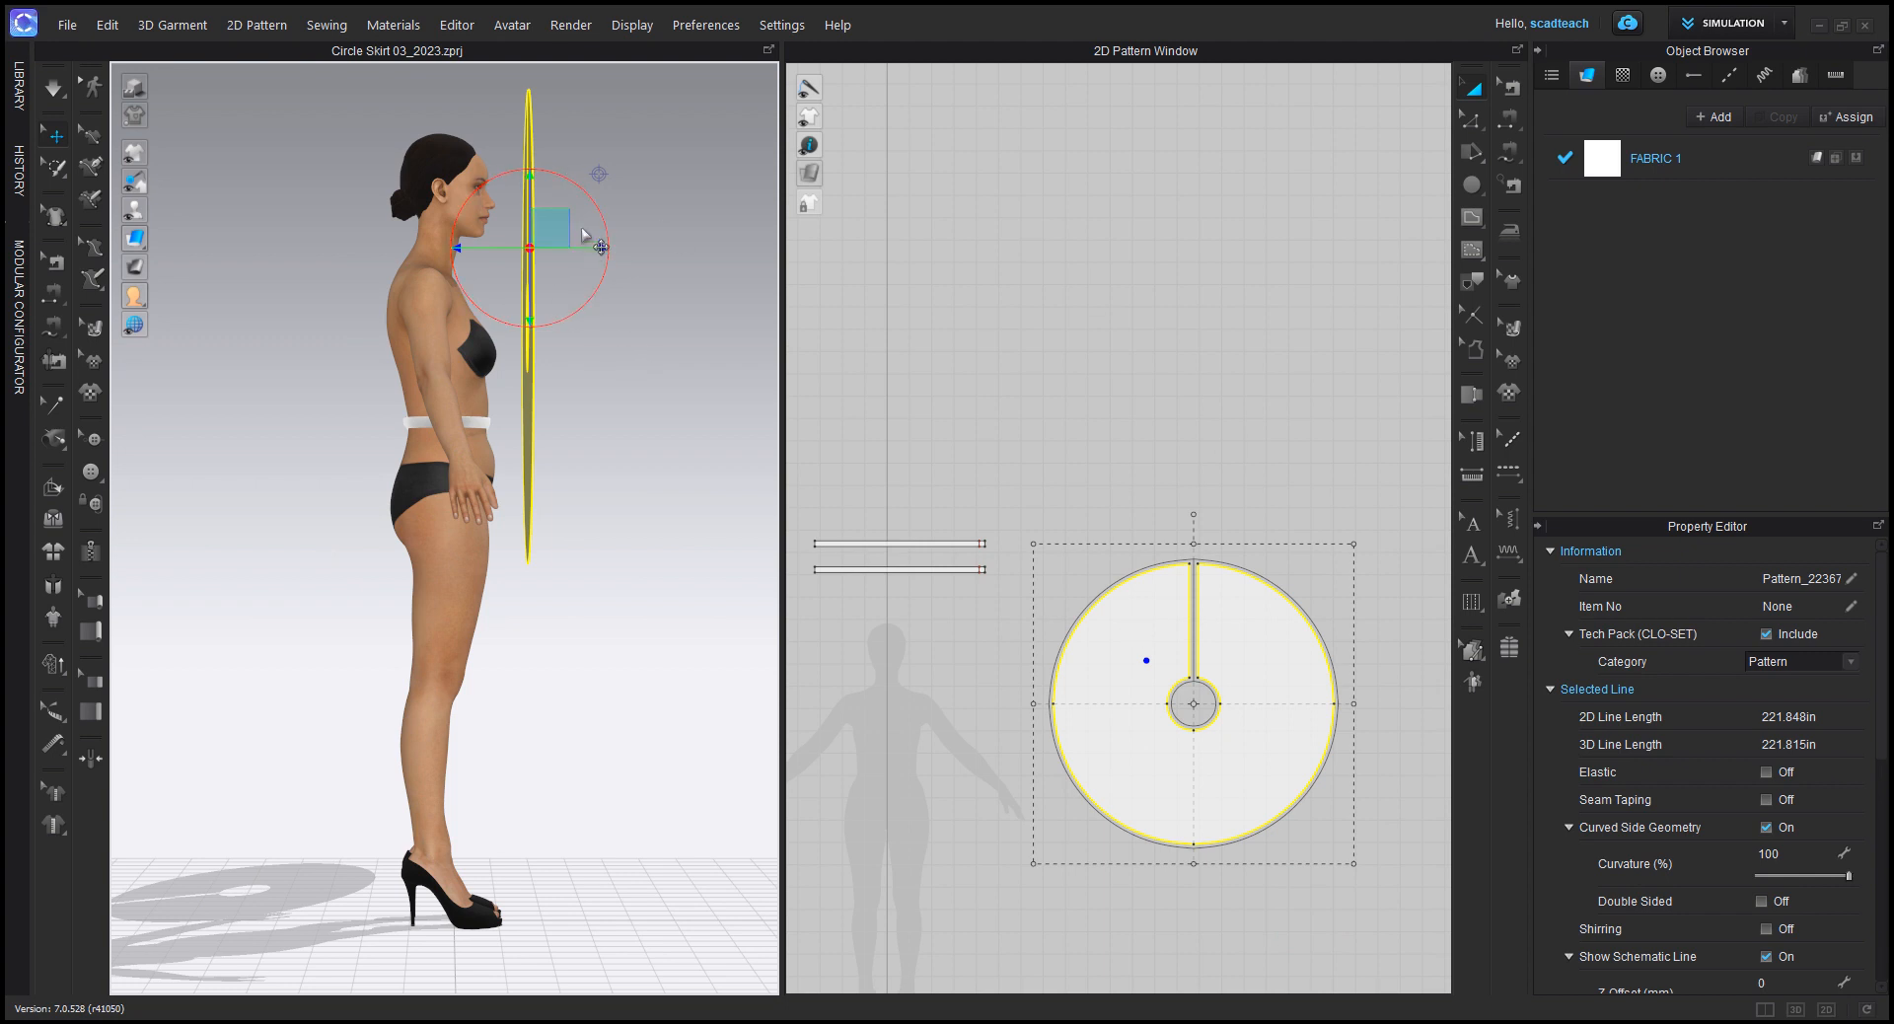
drag(596, 207, 501, 197)
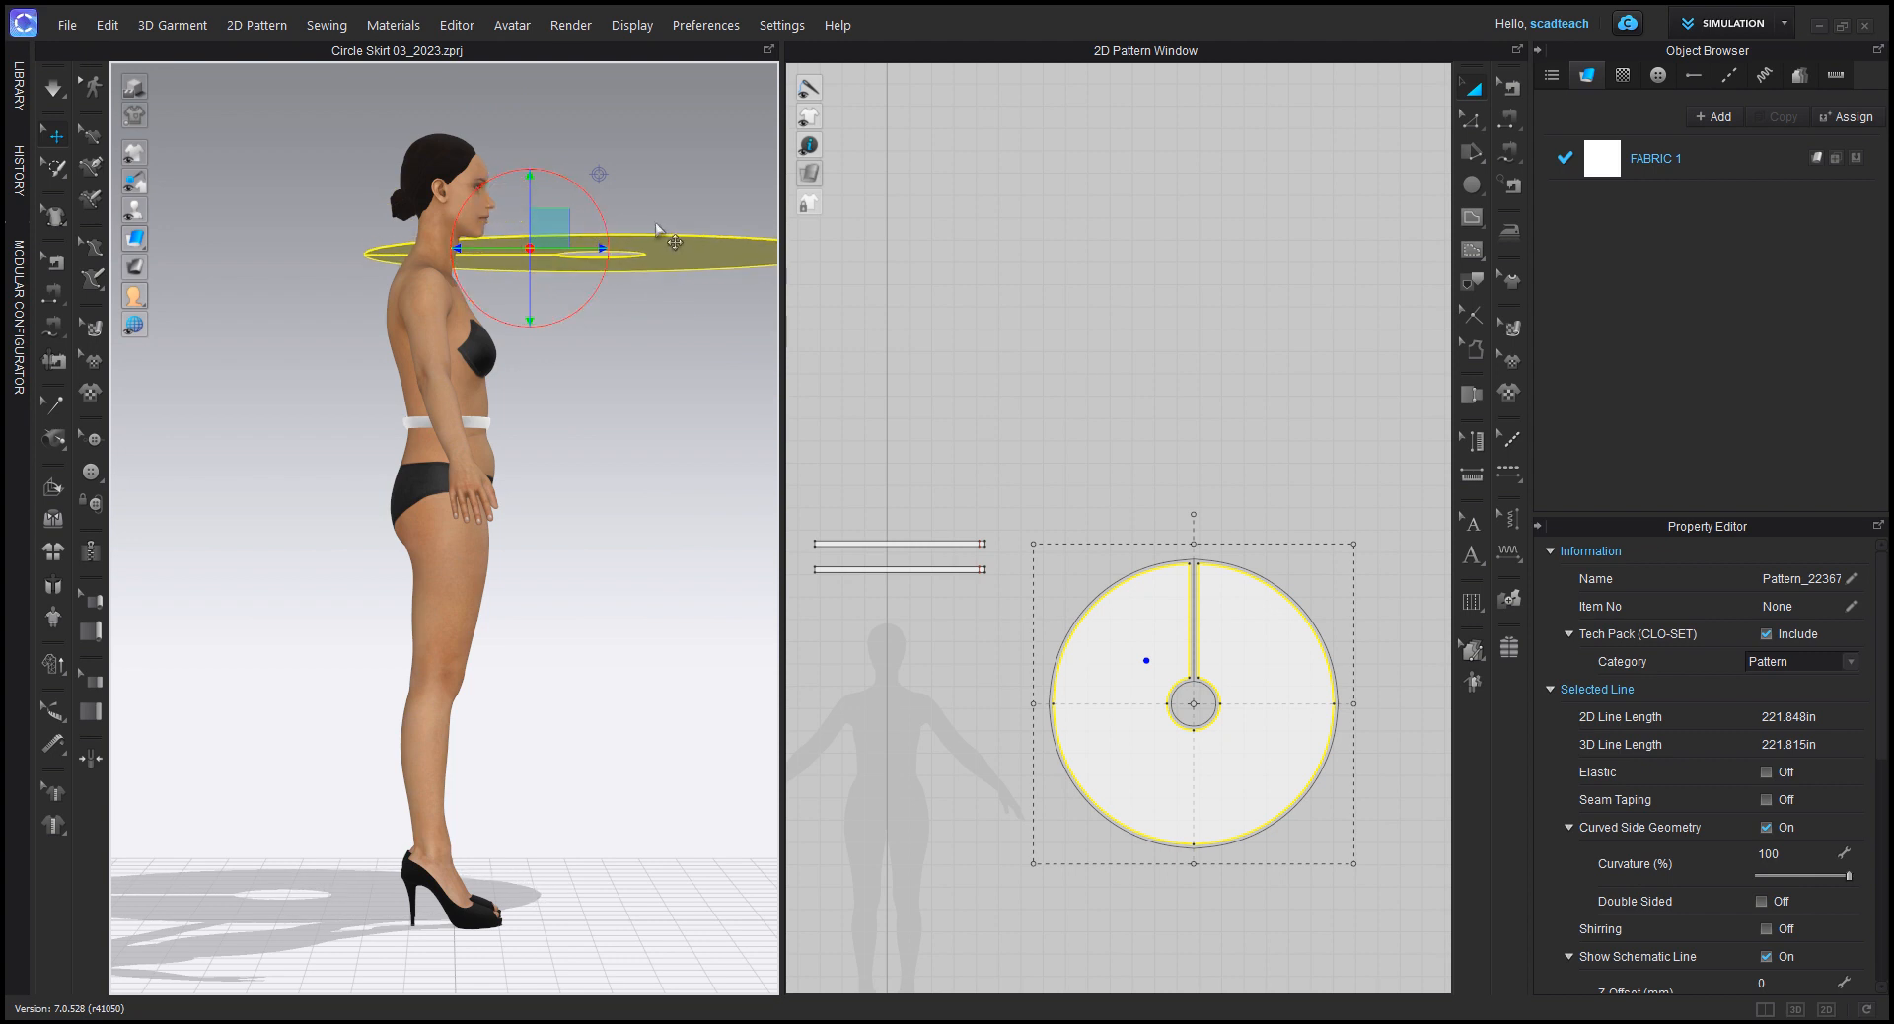
Step: Move the horizontal skirt pattern onto the avatar at waist height in the front view
key(2)
scroll(631, 355, down, 3)
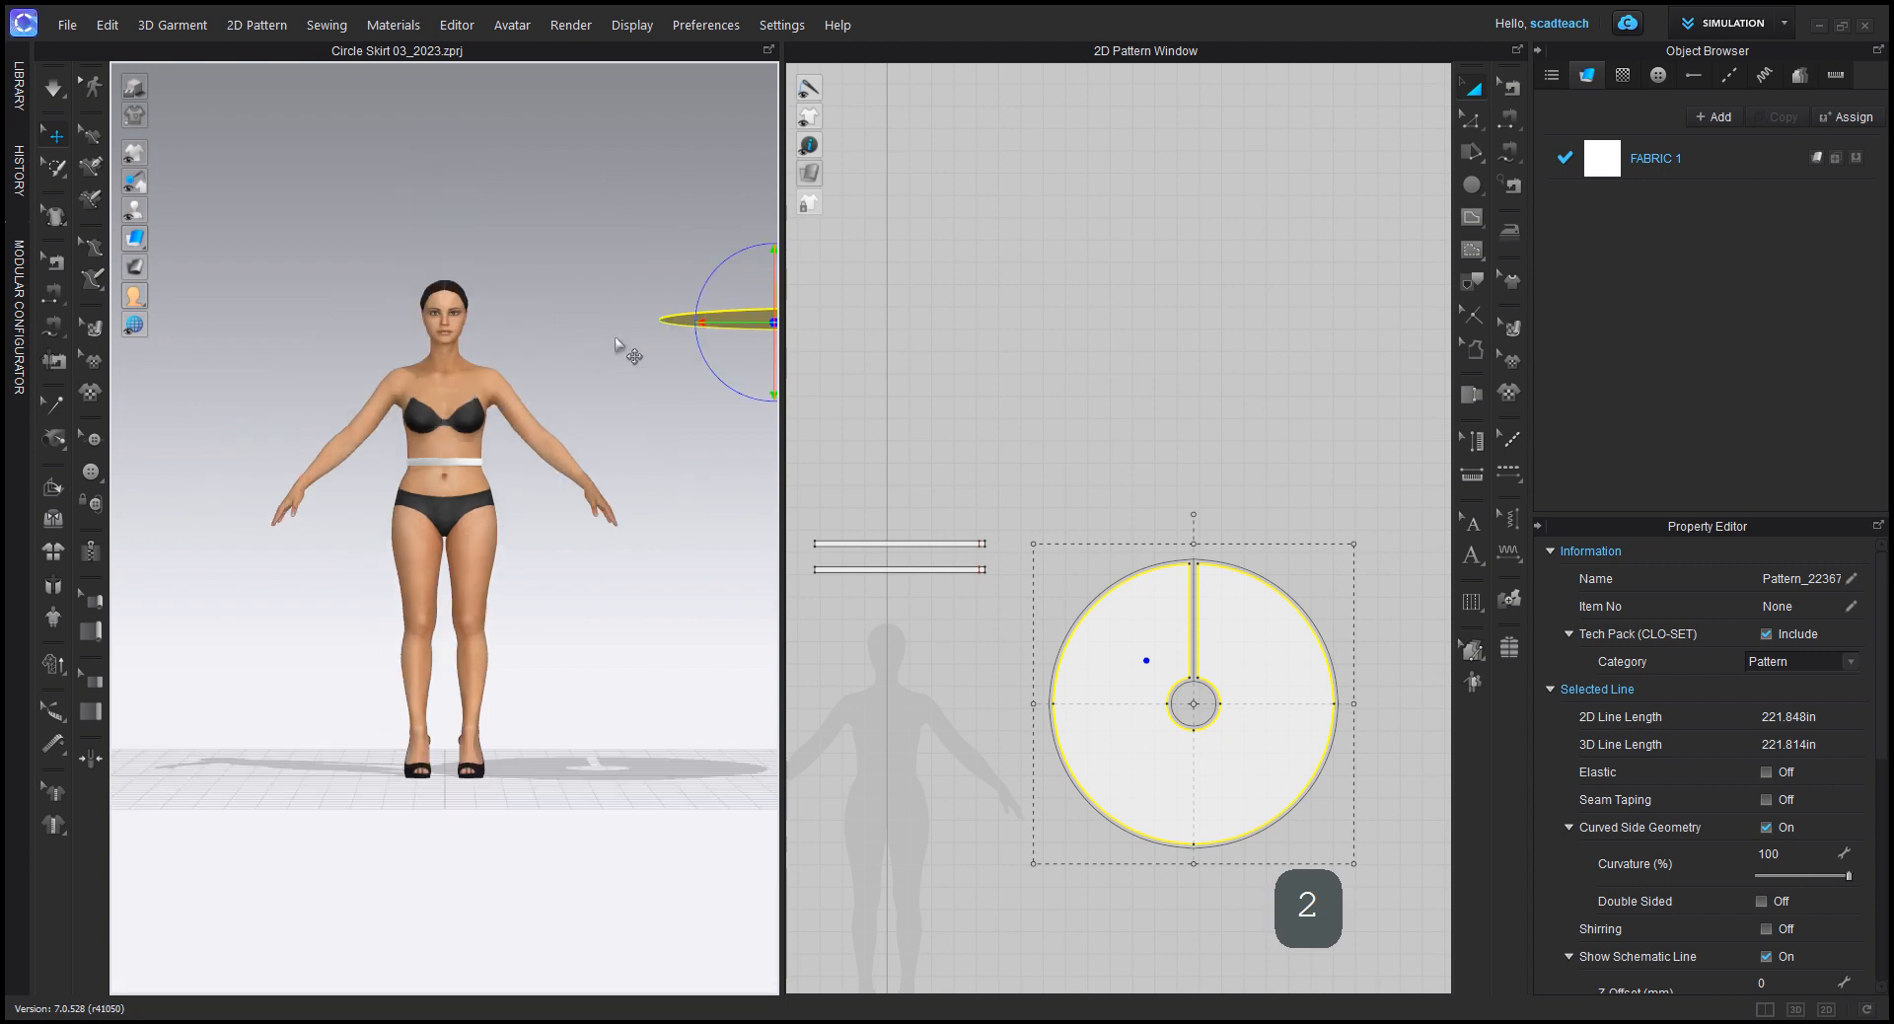
drag(679, 374, 447, 460)
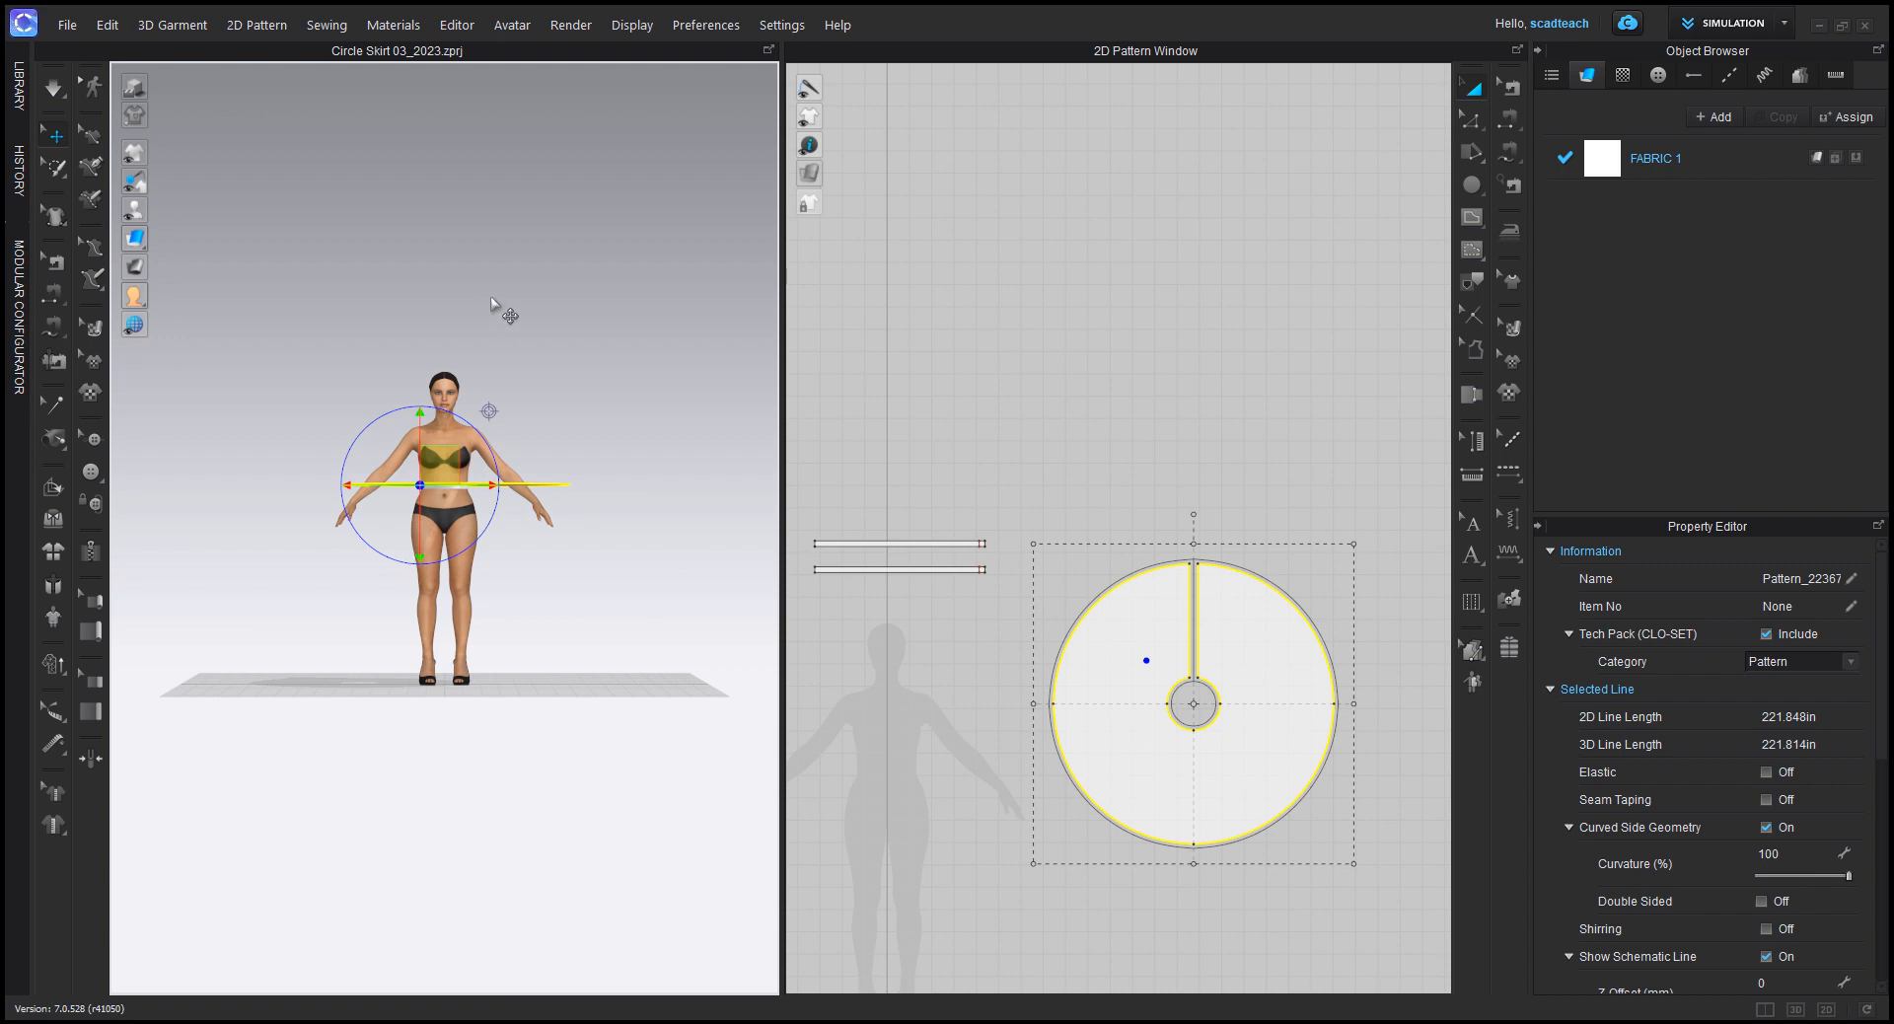
right_click(532, 379)
click(512, 262)
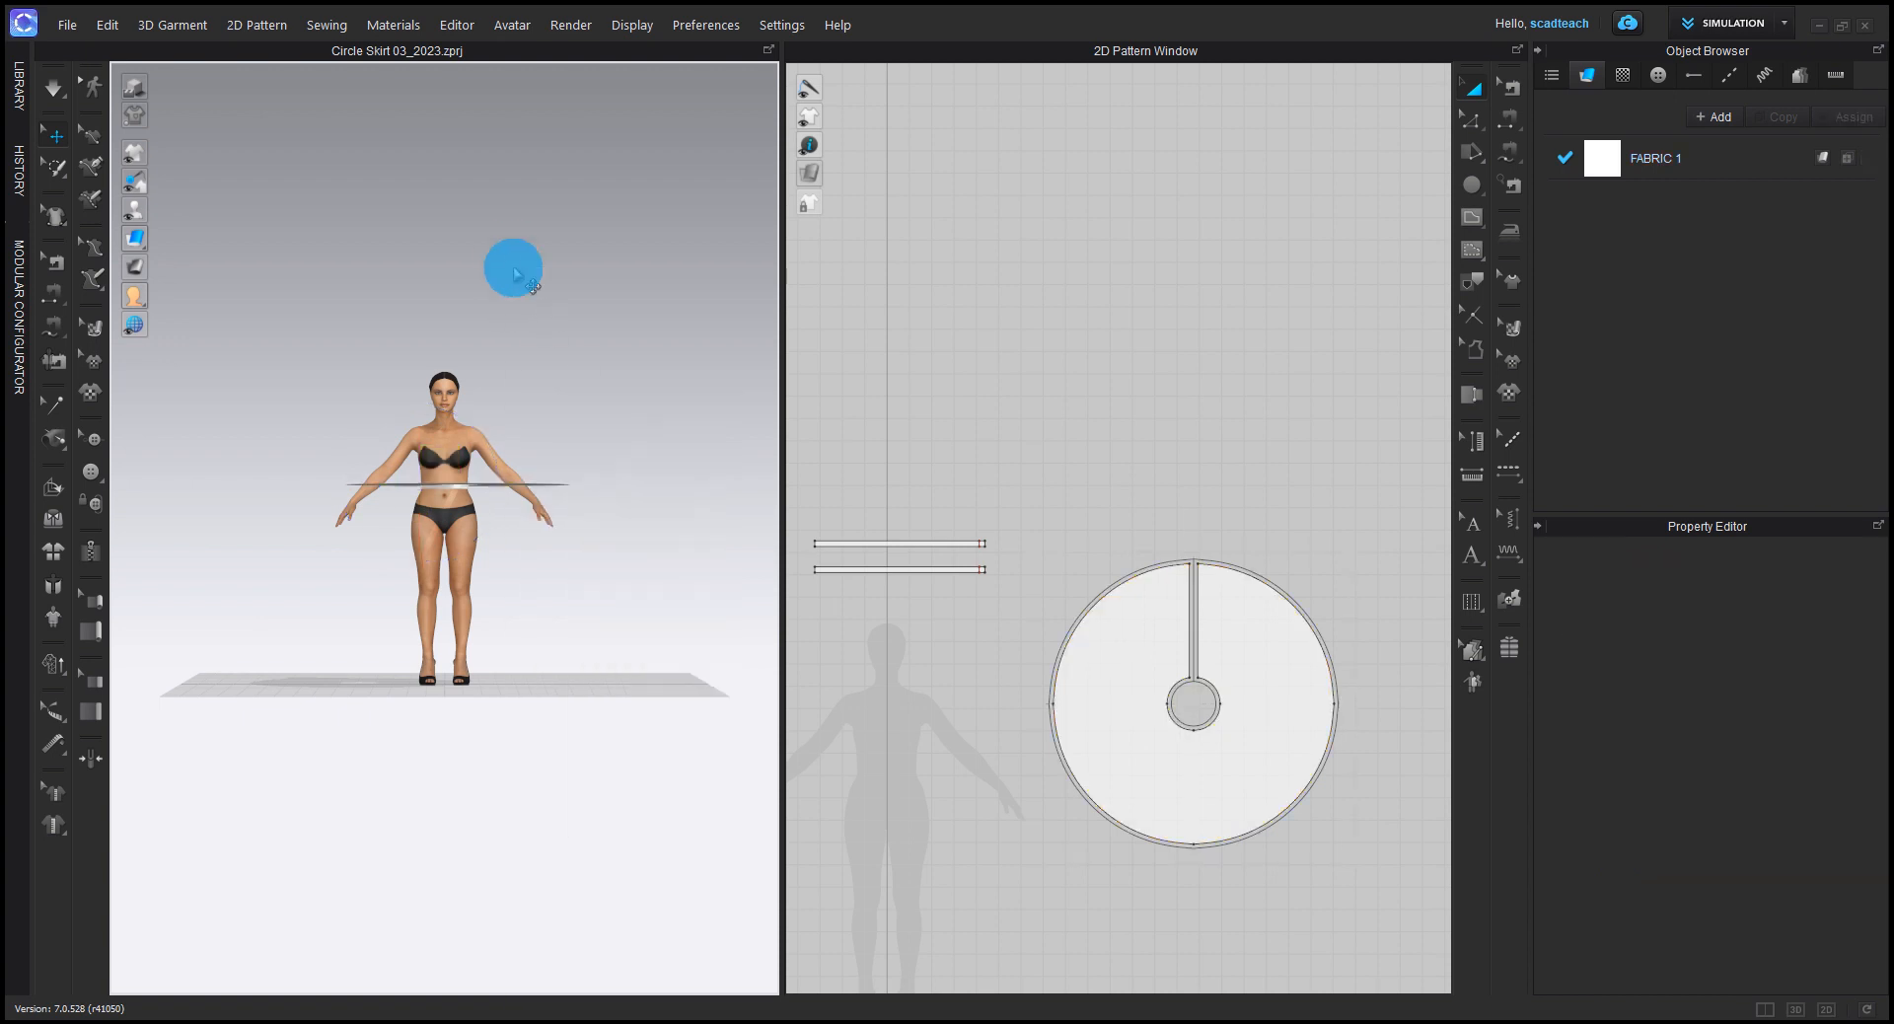
Step: Center the skirt pattern around the avatar in the top view, with its opening at the back
right_click(634, 351)
right_click(606, 411)
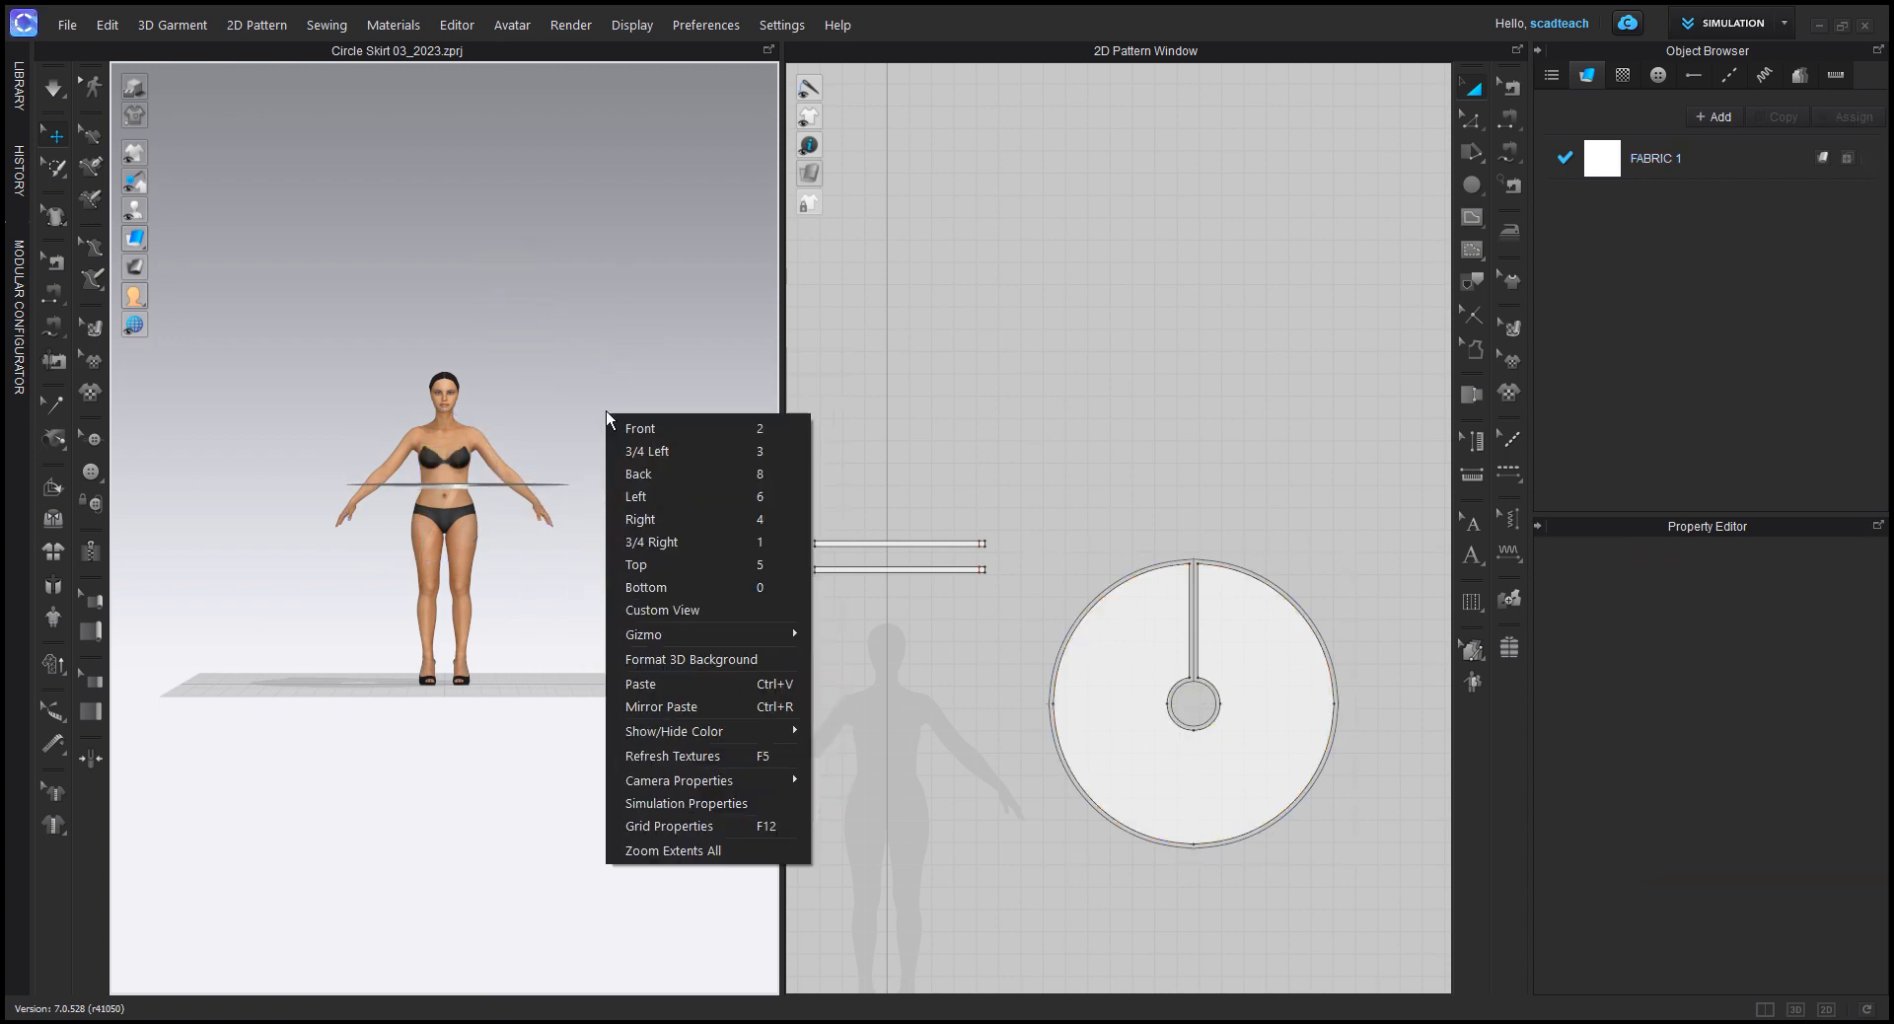
click(684, 564)
drag(631, 808, 598, 599)
scroll(580, 717, down, 3)
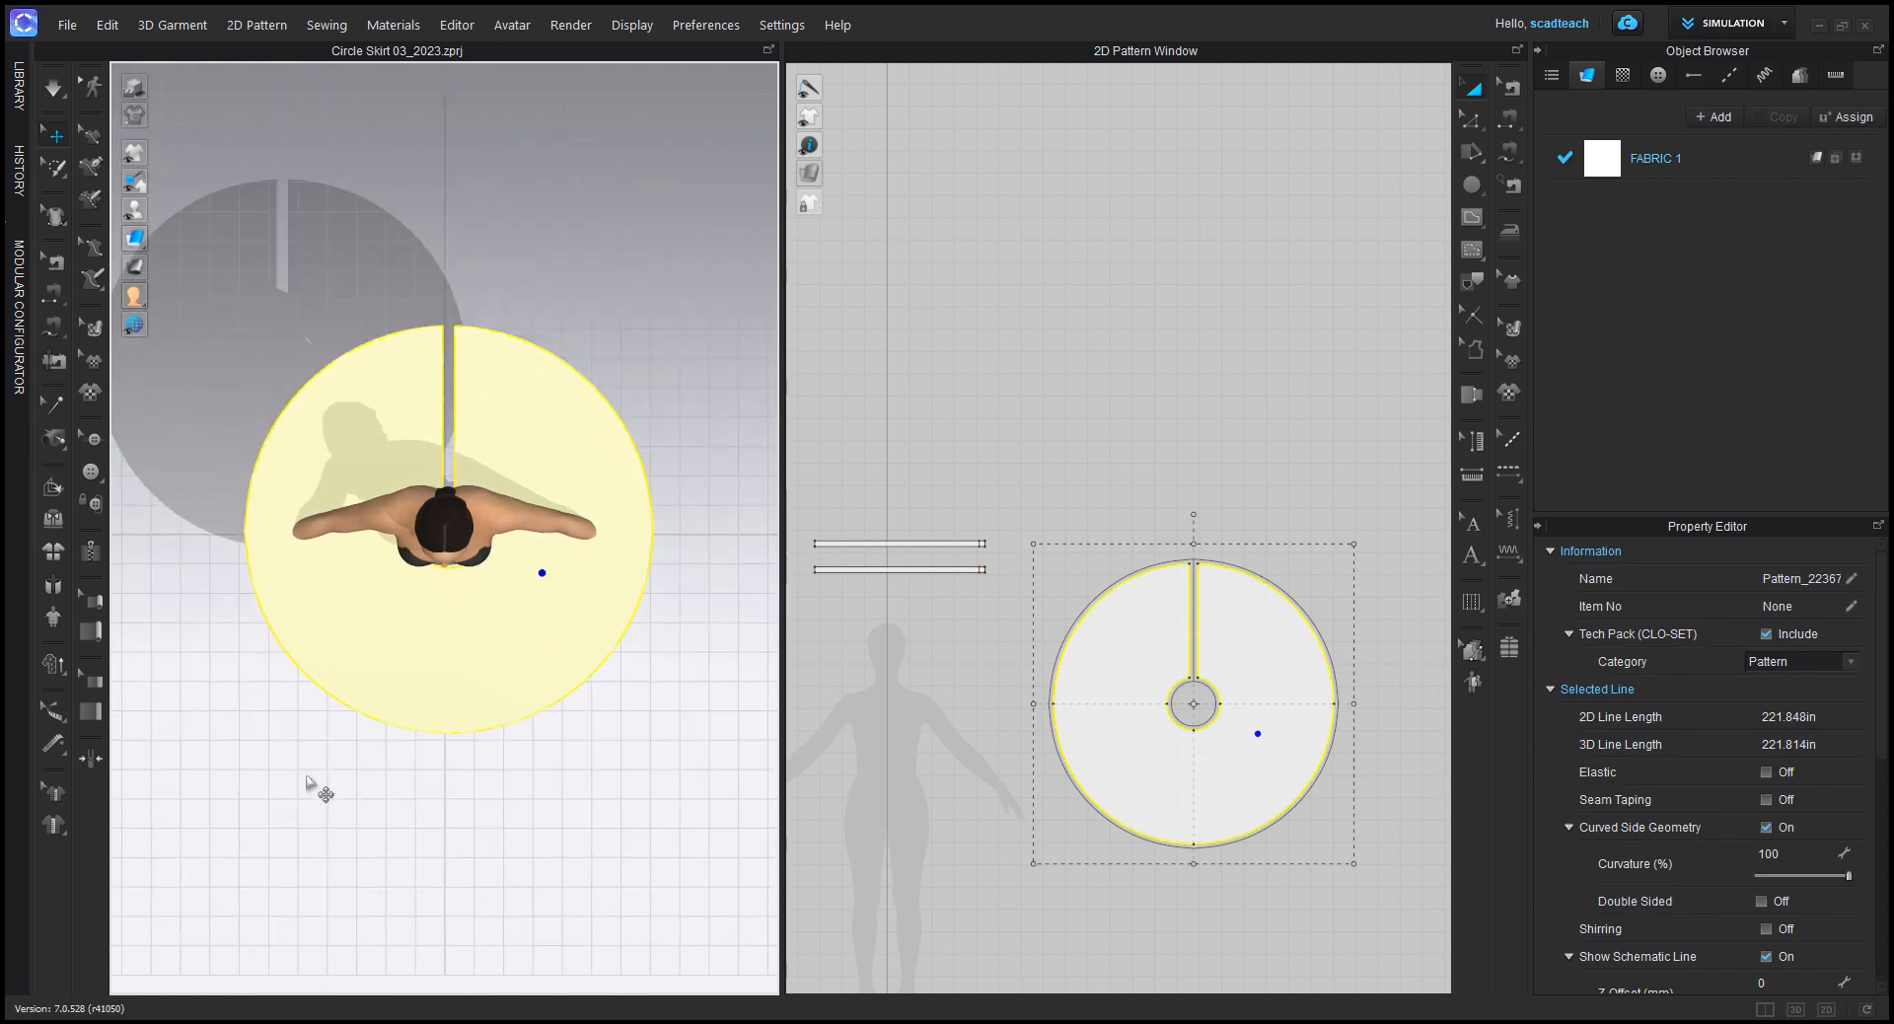
Step: Lower the skirt pattern so its waist hole sits just below the avatar's waistband
right_drag(233, 642, 264, 286)
click(264, 283)
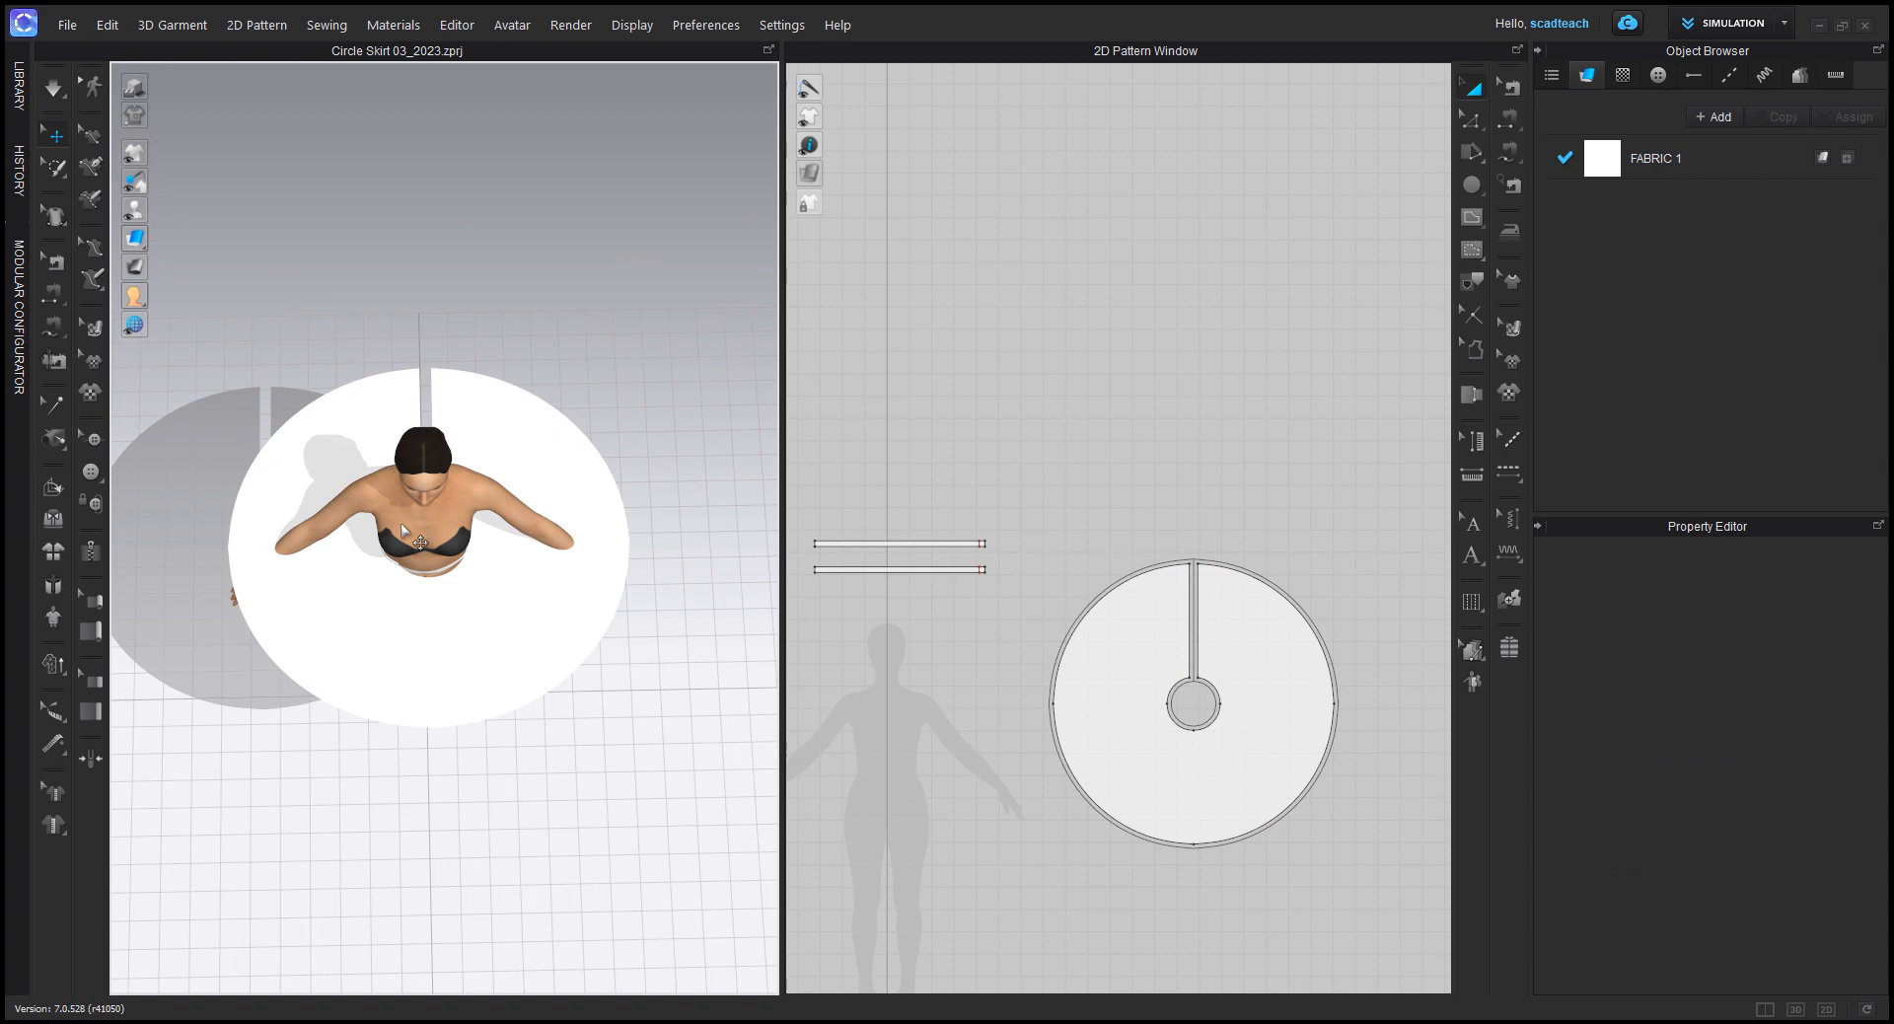
middle_drag(356, 624, 462, 562)
right_drag(401, 499, 493, 290)
click(554, 218)
click(669, 384)
scroll(694, 353, up, 3)
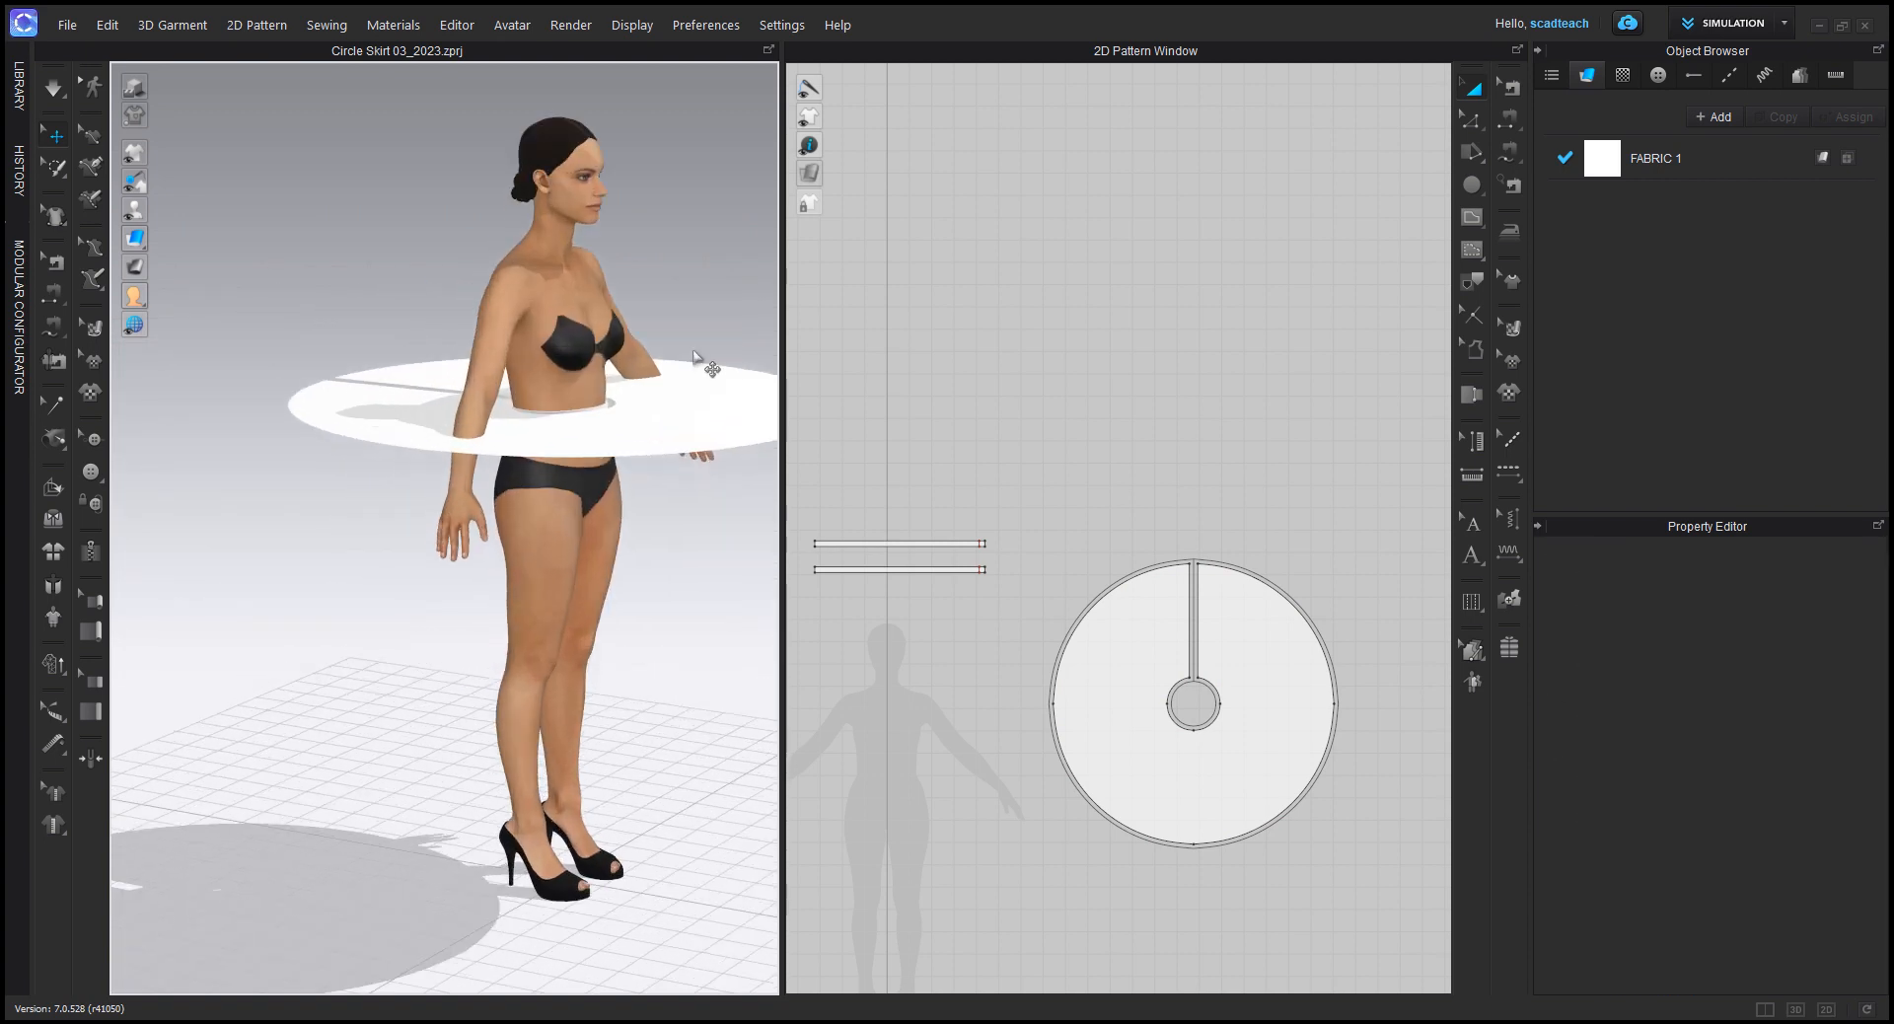
middle_drag(693, 355, 487, 536)
click(483, 556)
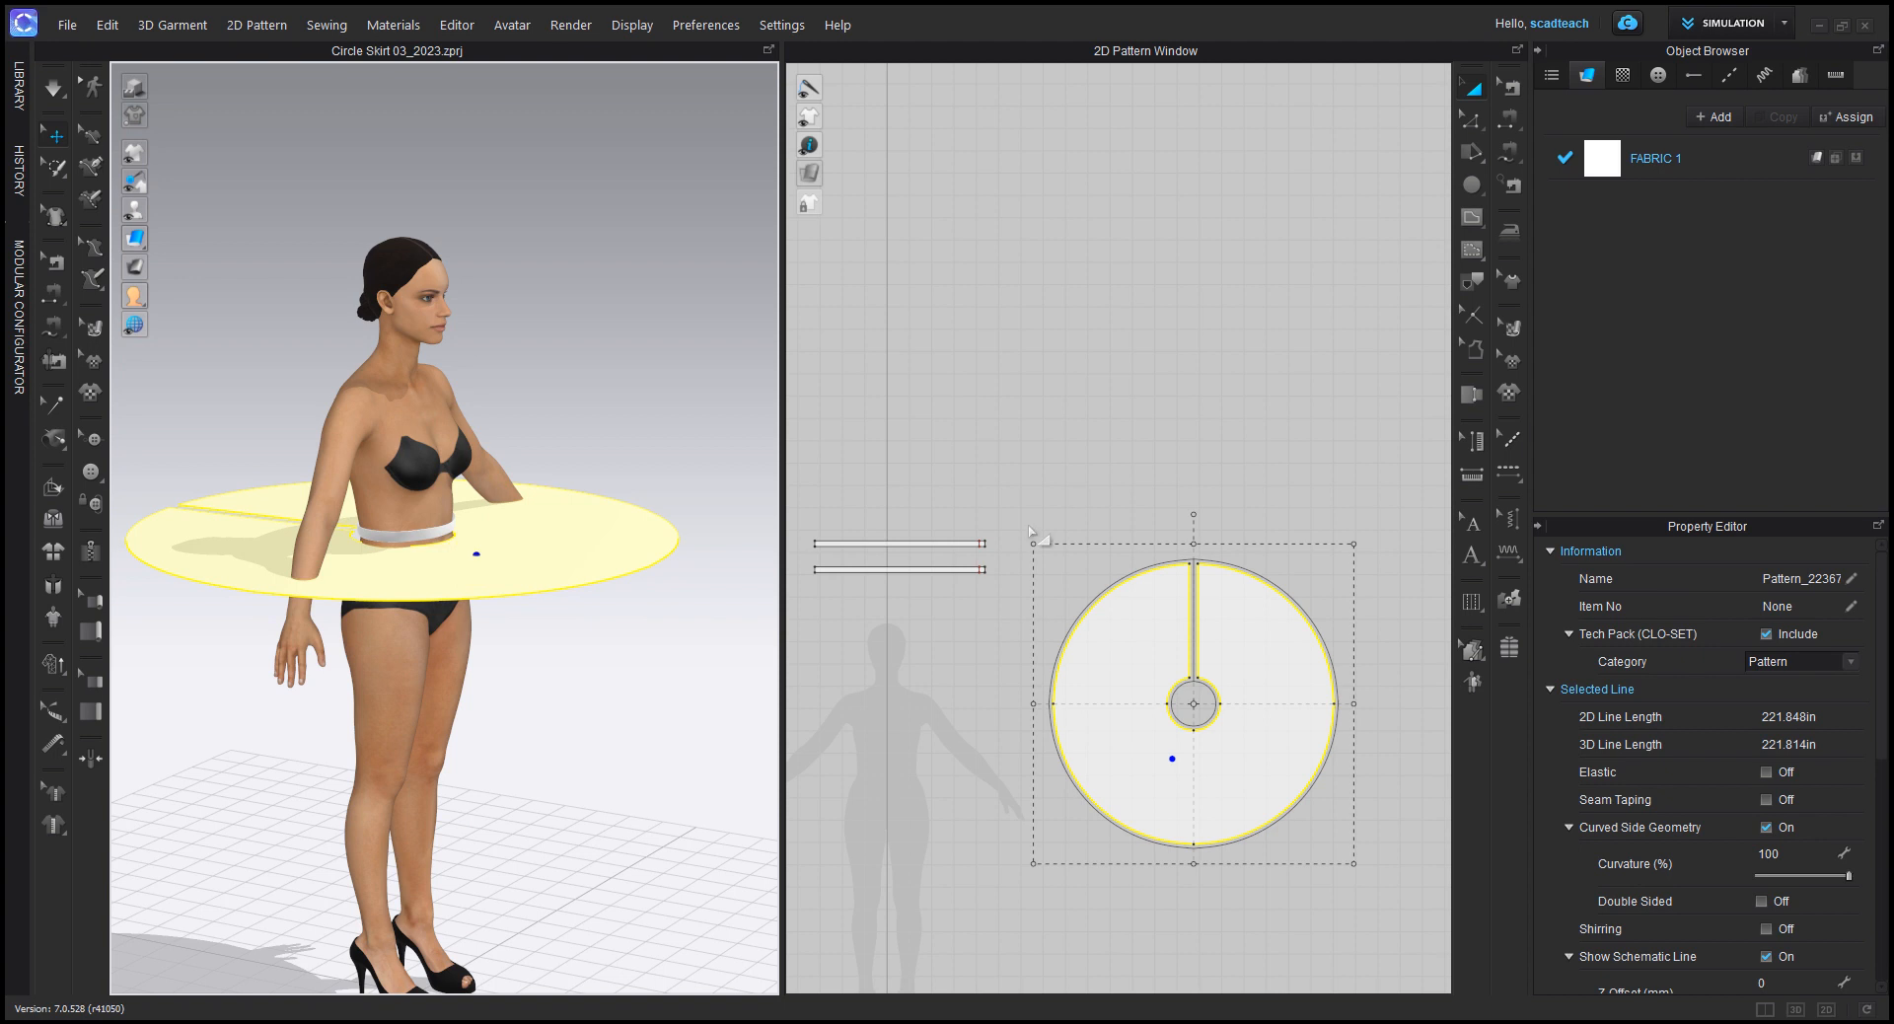
Step: Activate Free Sewing and turn the avatar to its back, with the full waistband patterns in view
middle_drag(1041, 474, 1166, 325)
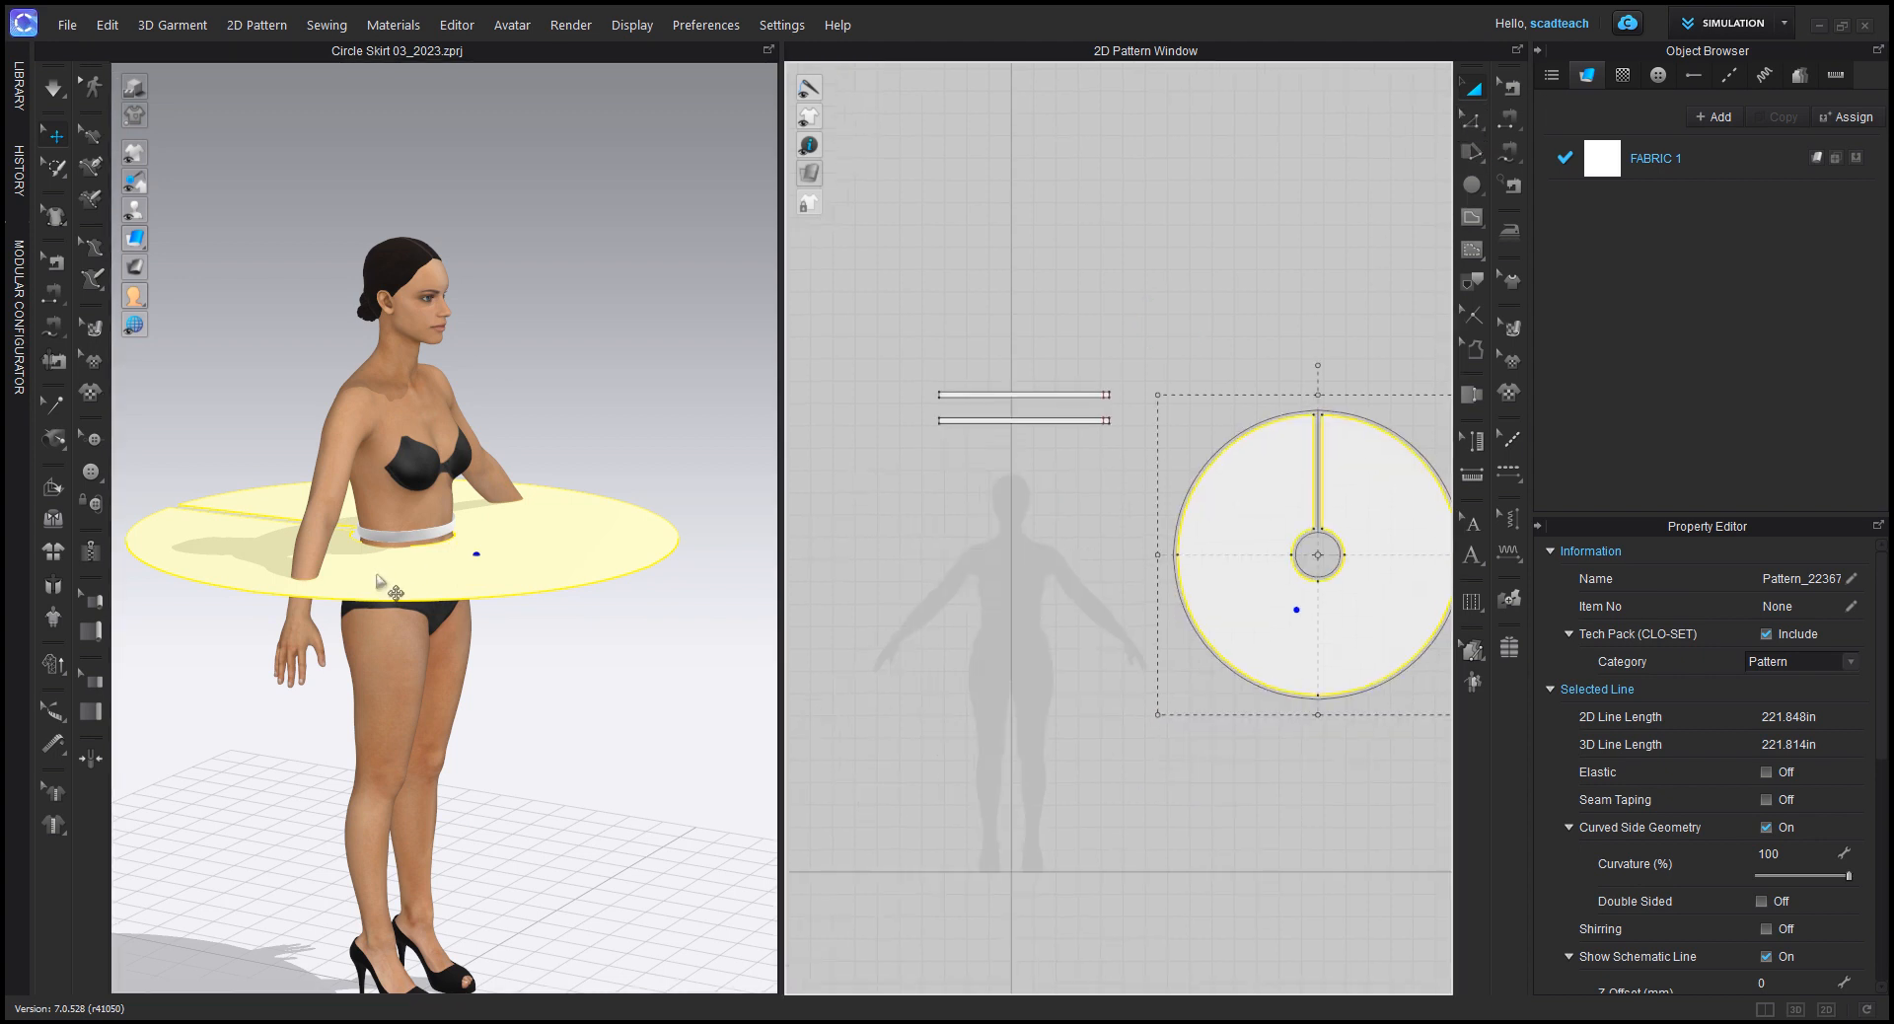
click(1508, 156)
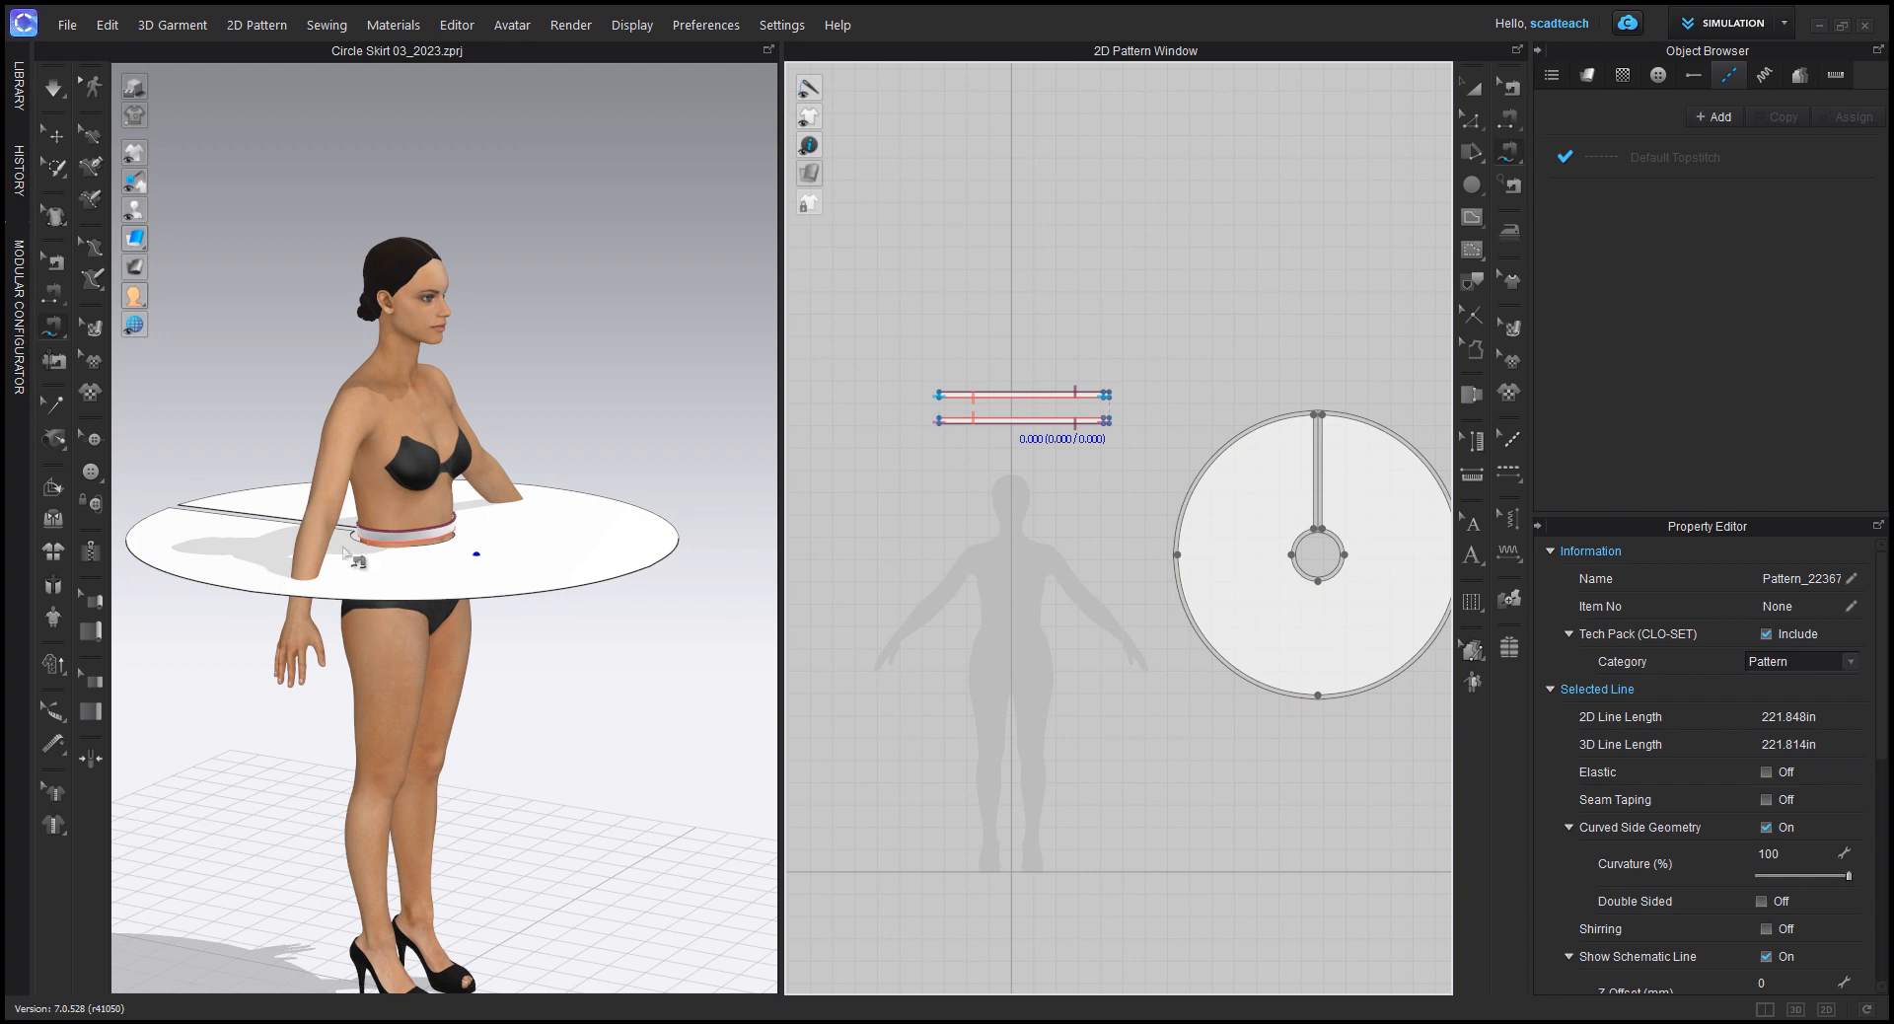
scroll(377, 533, up, 3)
scroll(1034, 441, up, 5)
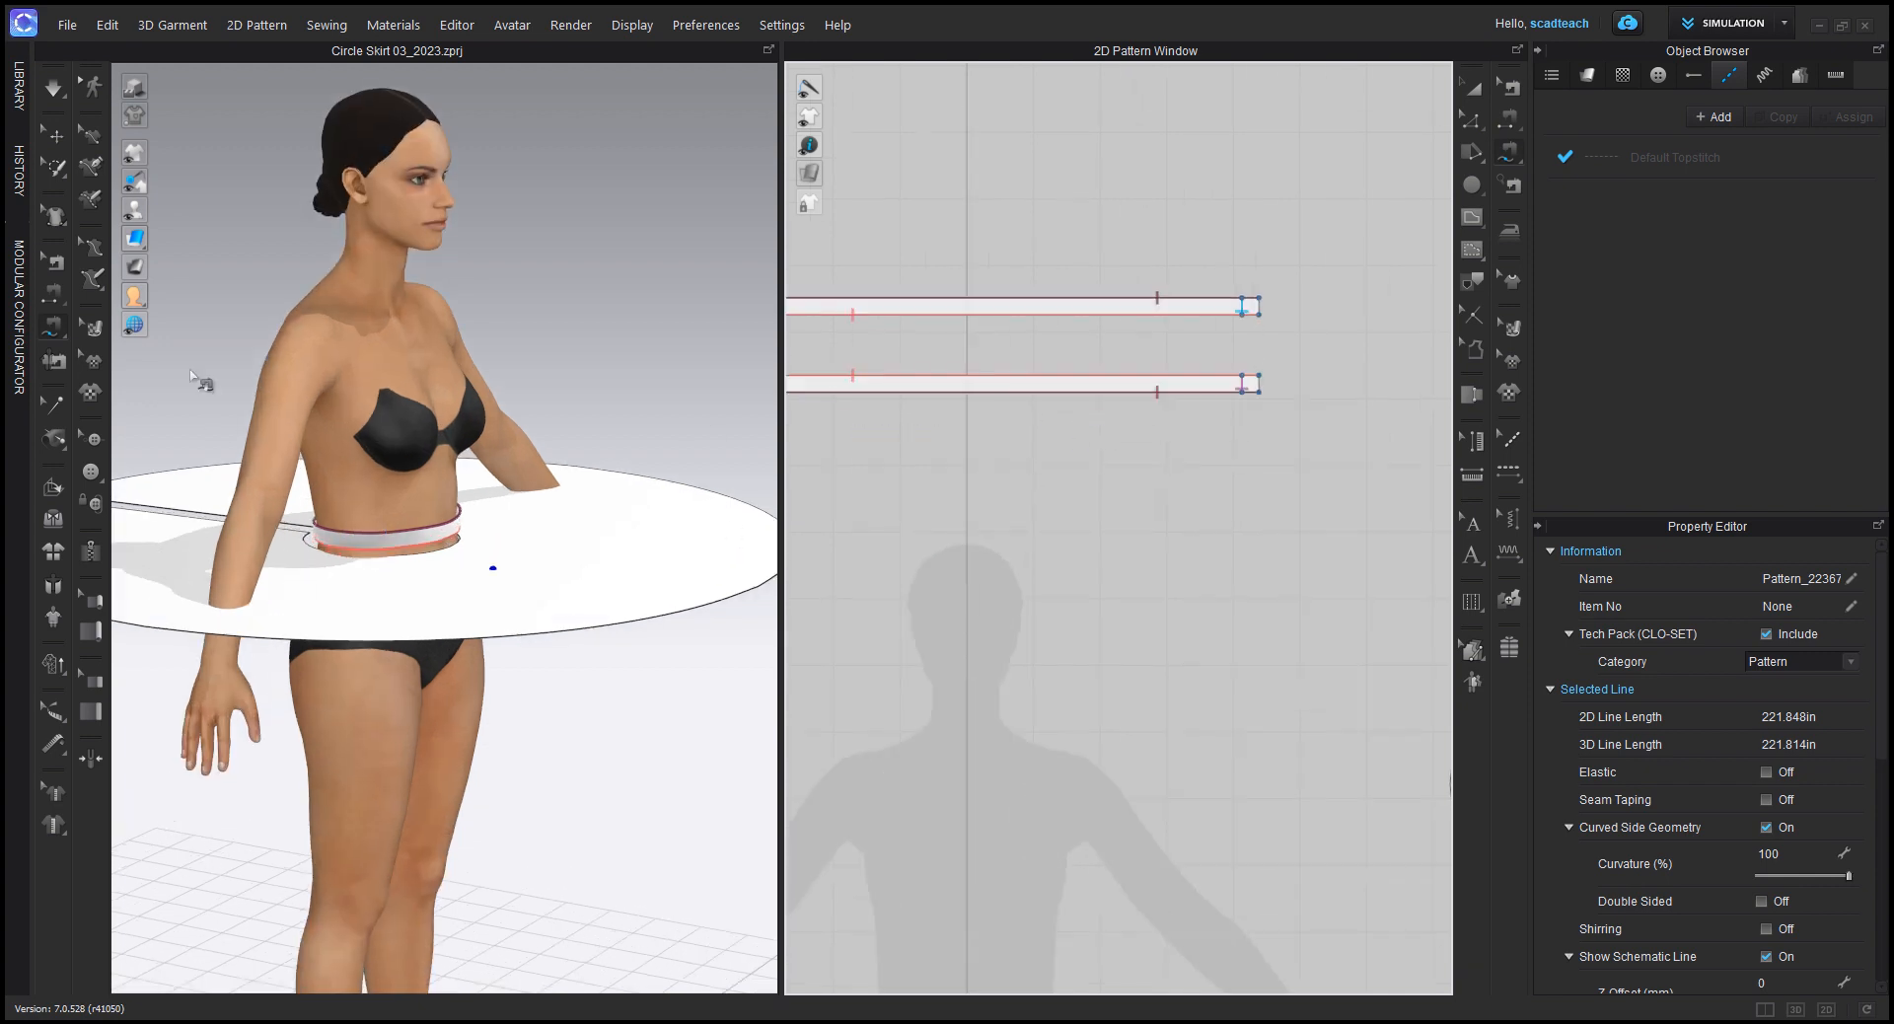
right_drag(203, 375, 493, 355)
drag(479, 663, 479, 604)
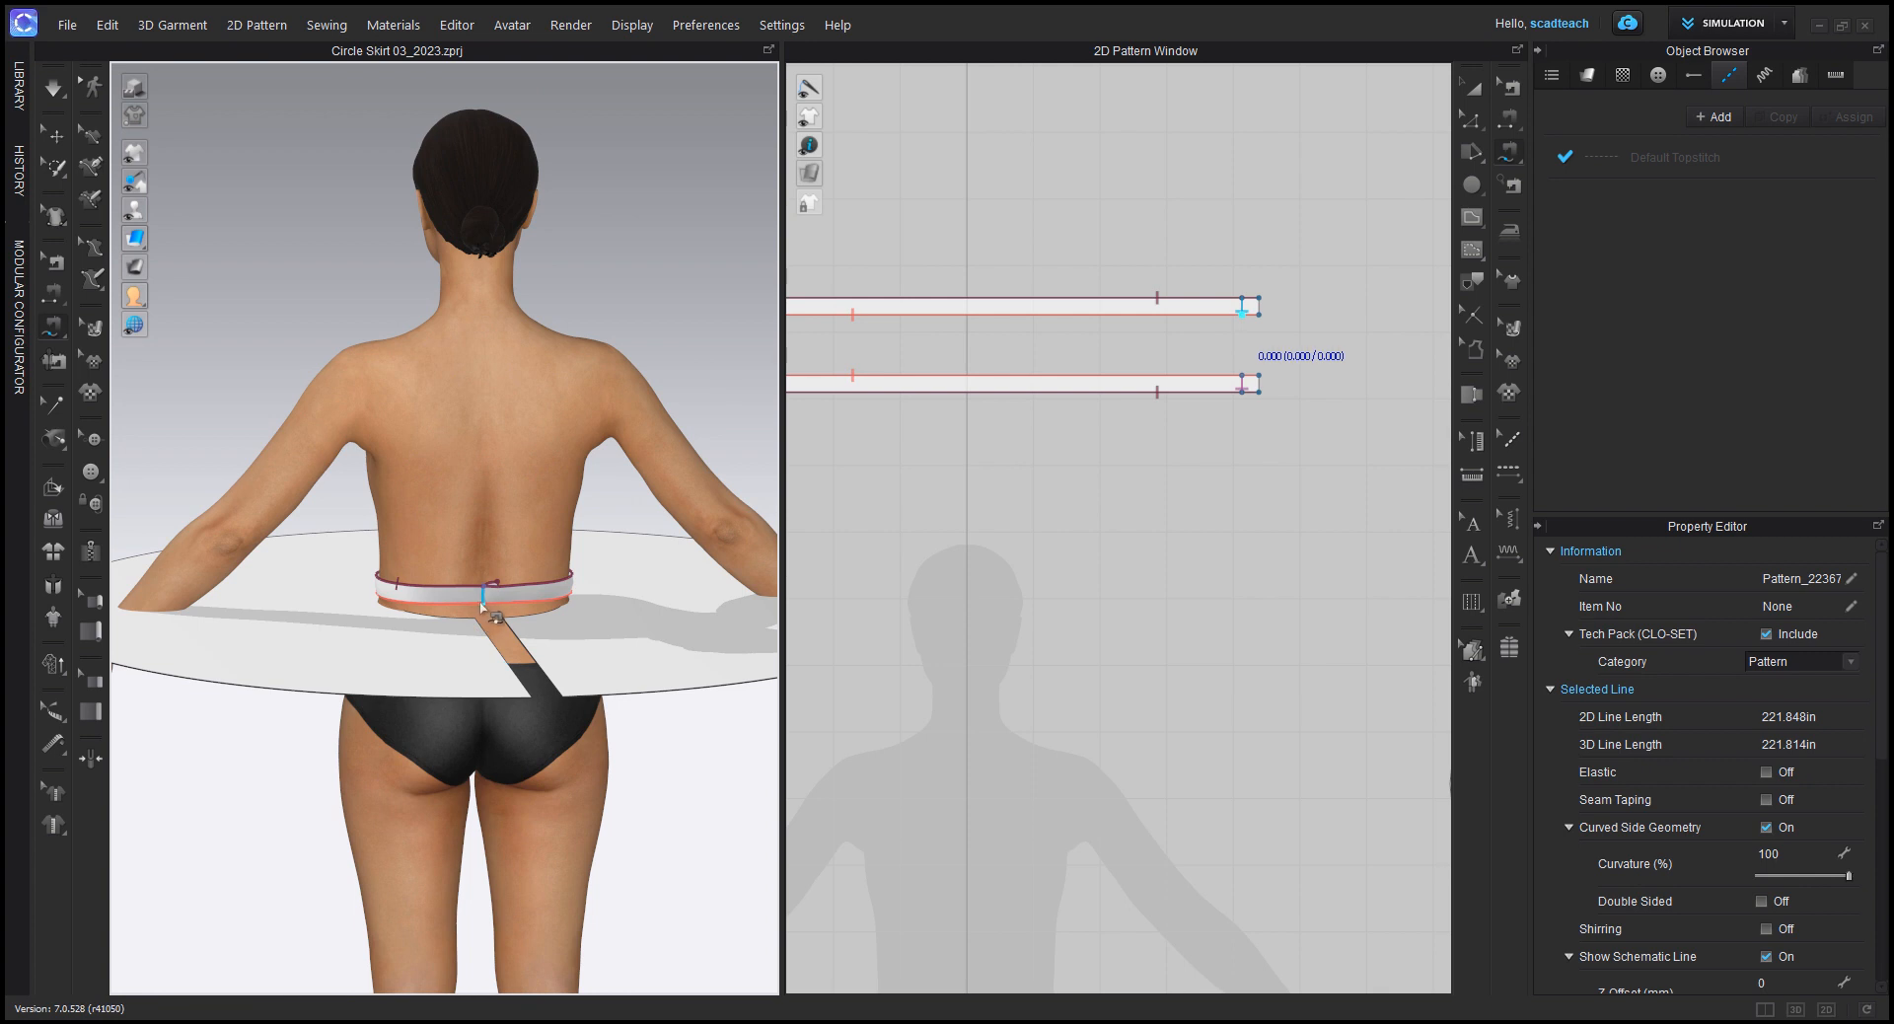
middle_drag(1073, 303, 1254, 333)
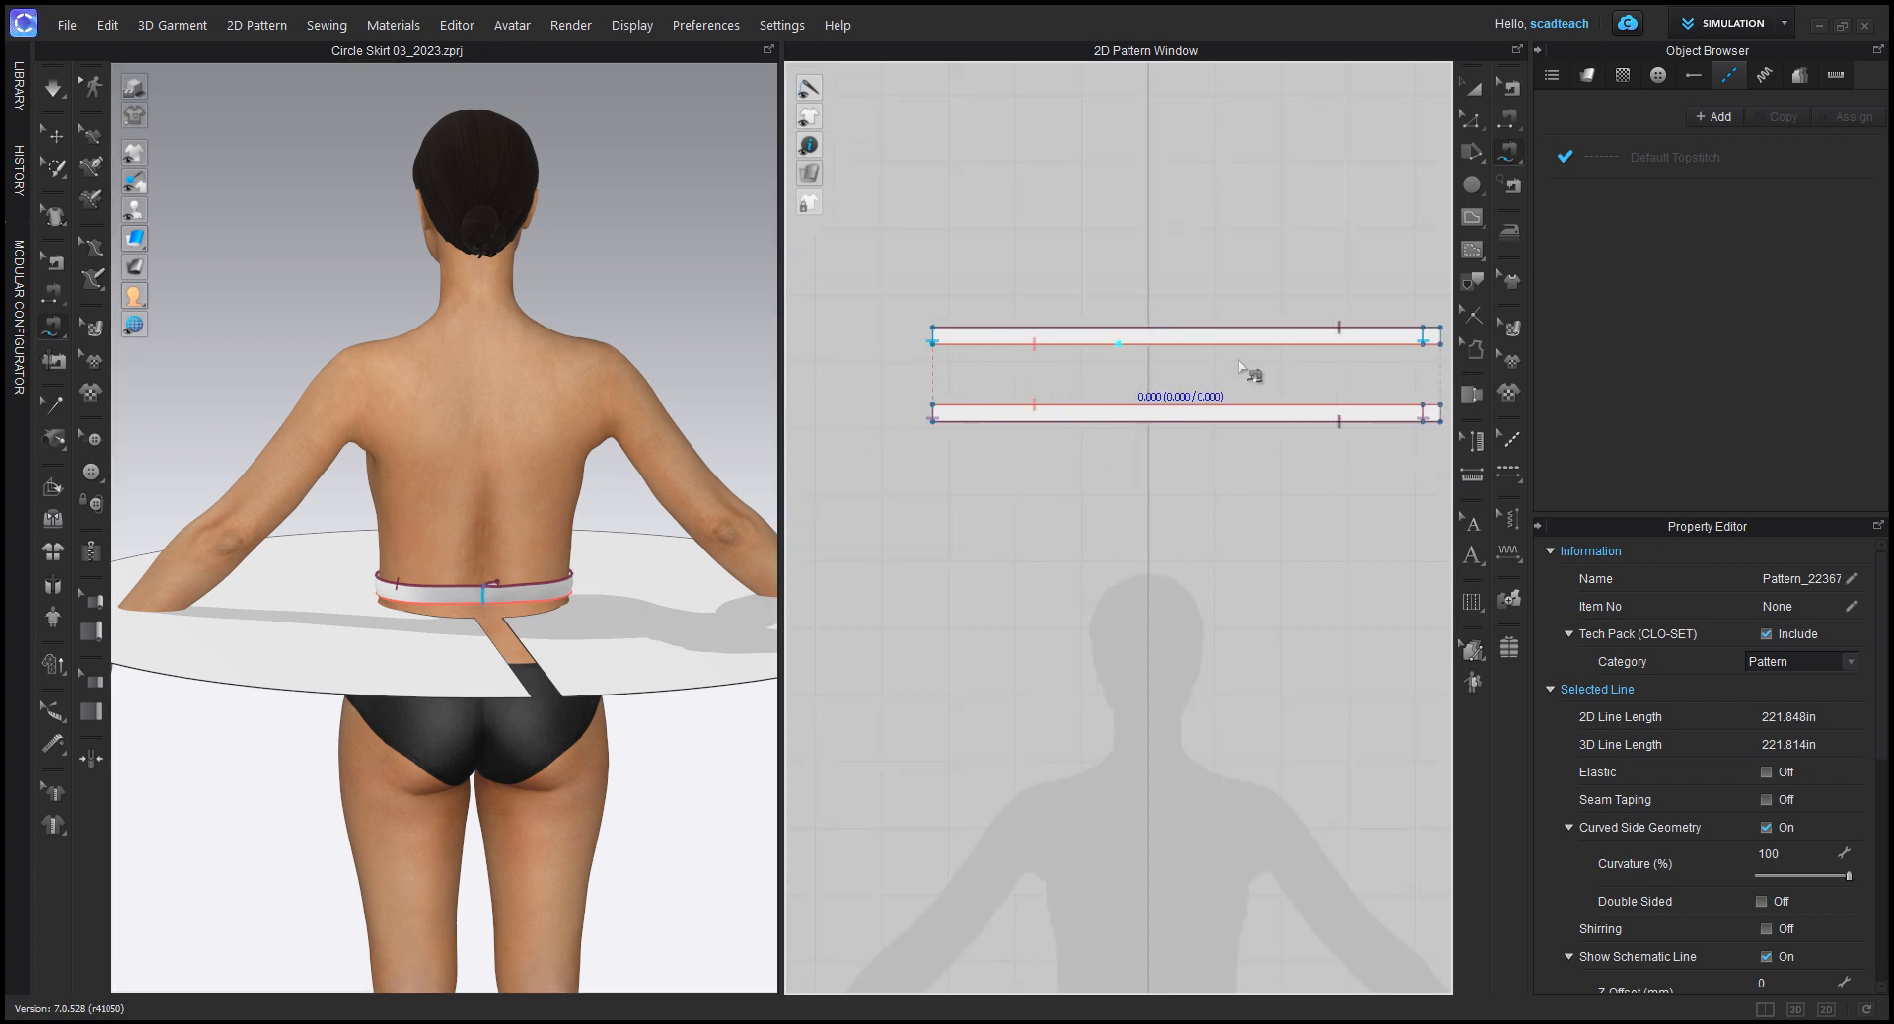
middle_drag(1384, 343, 1365, 352)
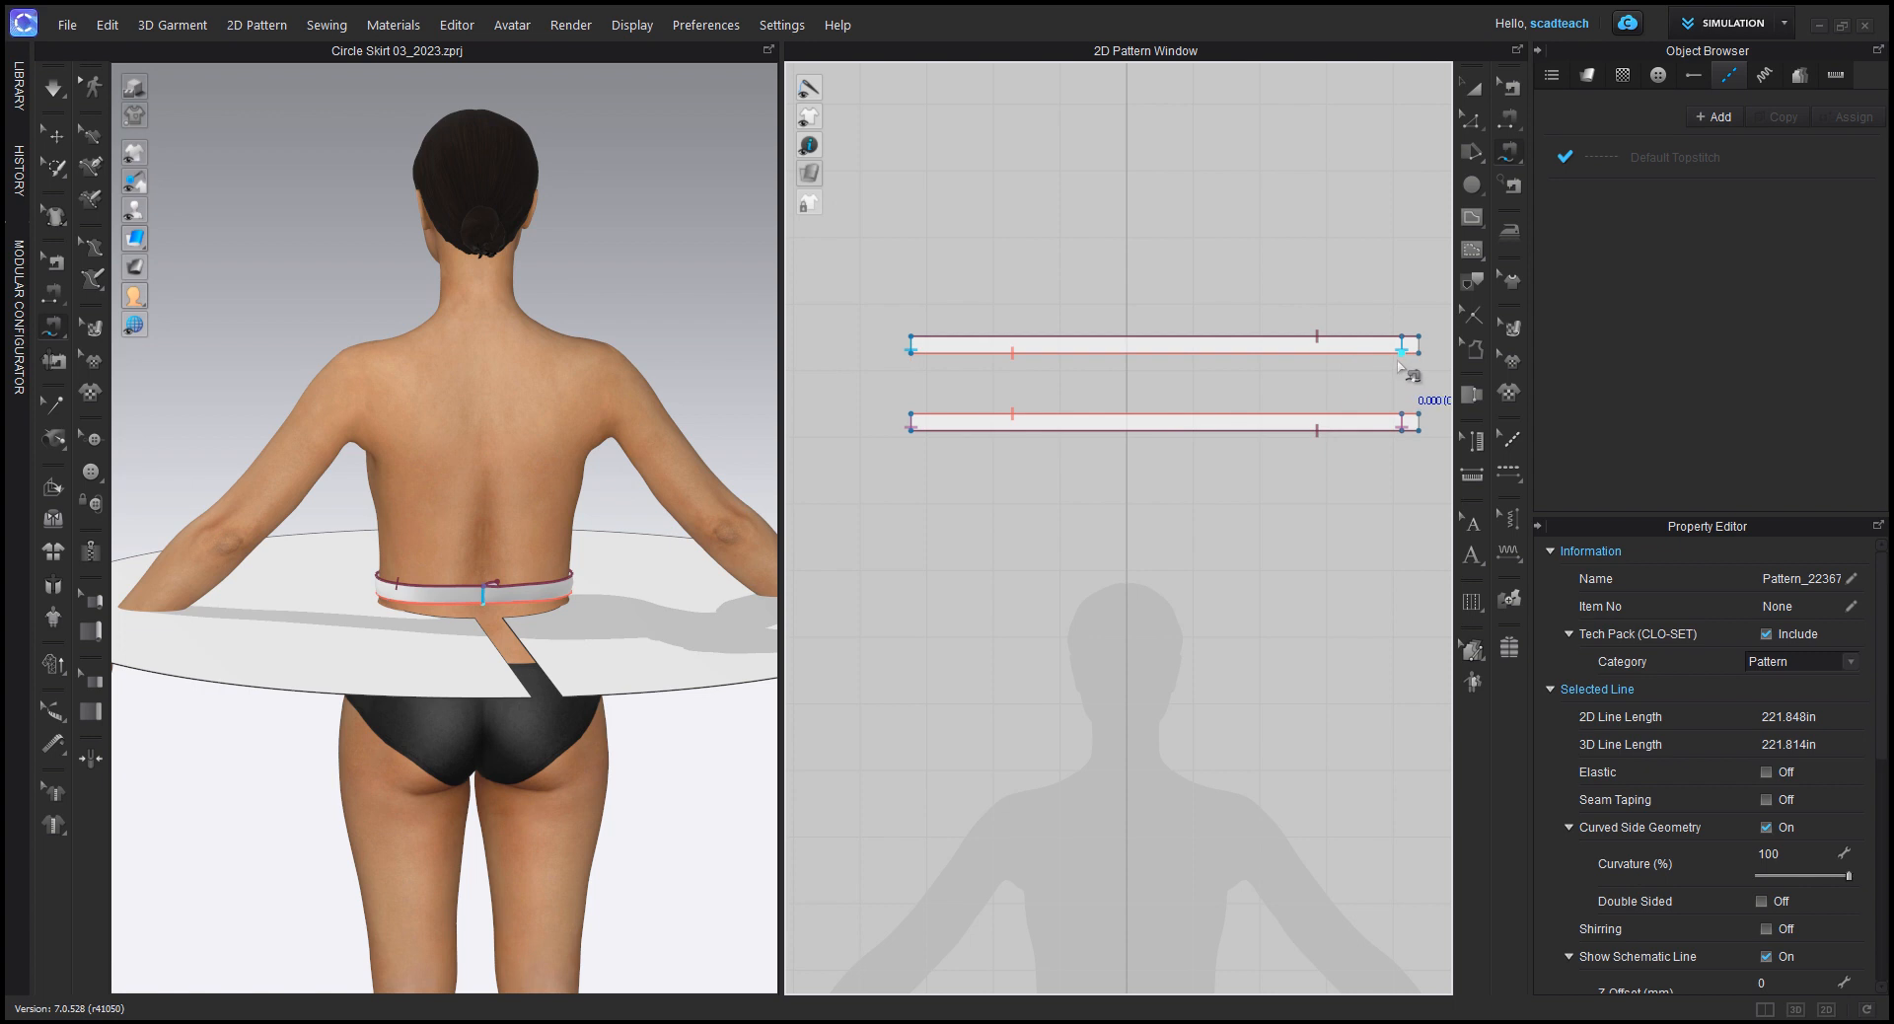
click(1401, 357)
click(912, 352)
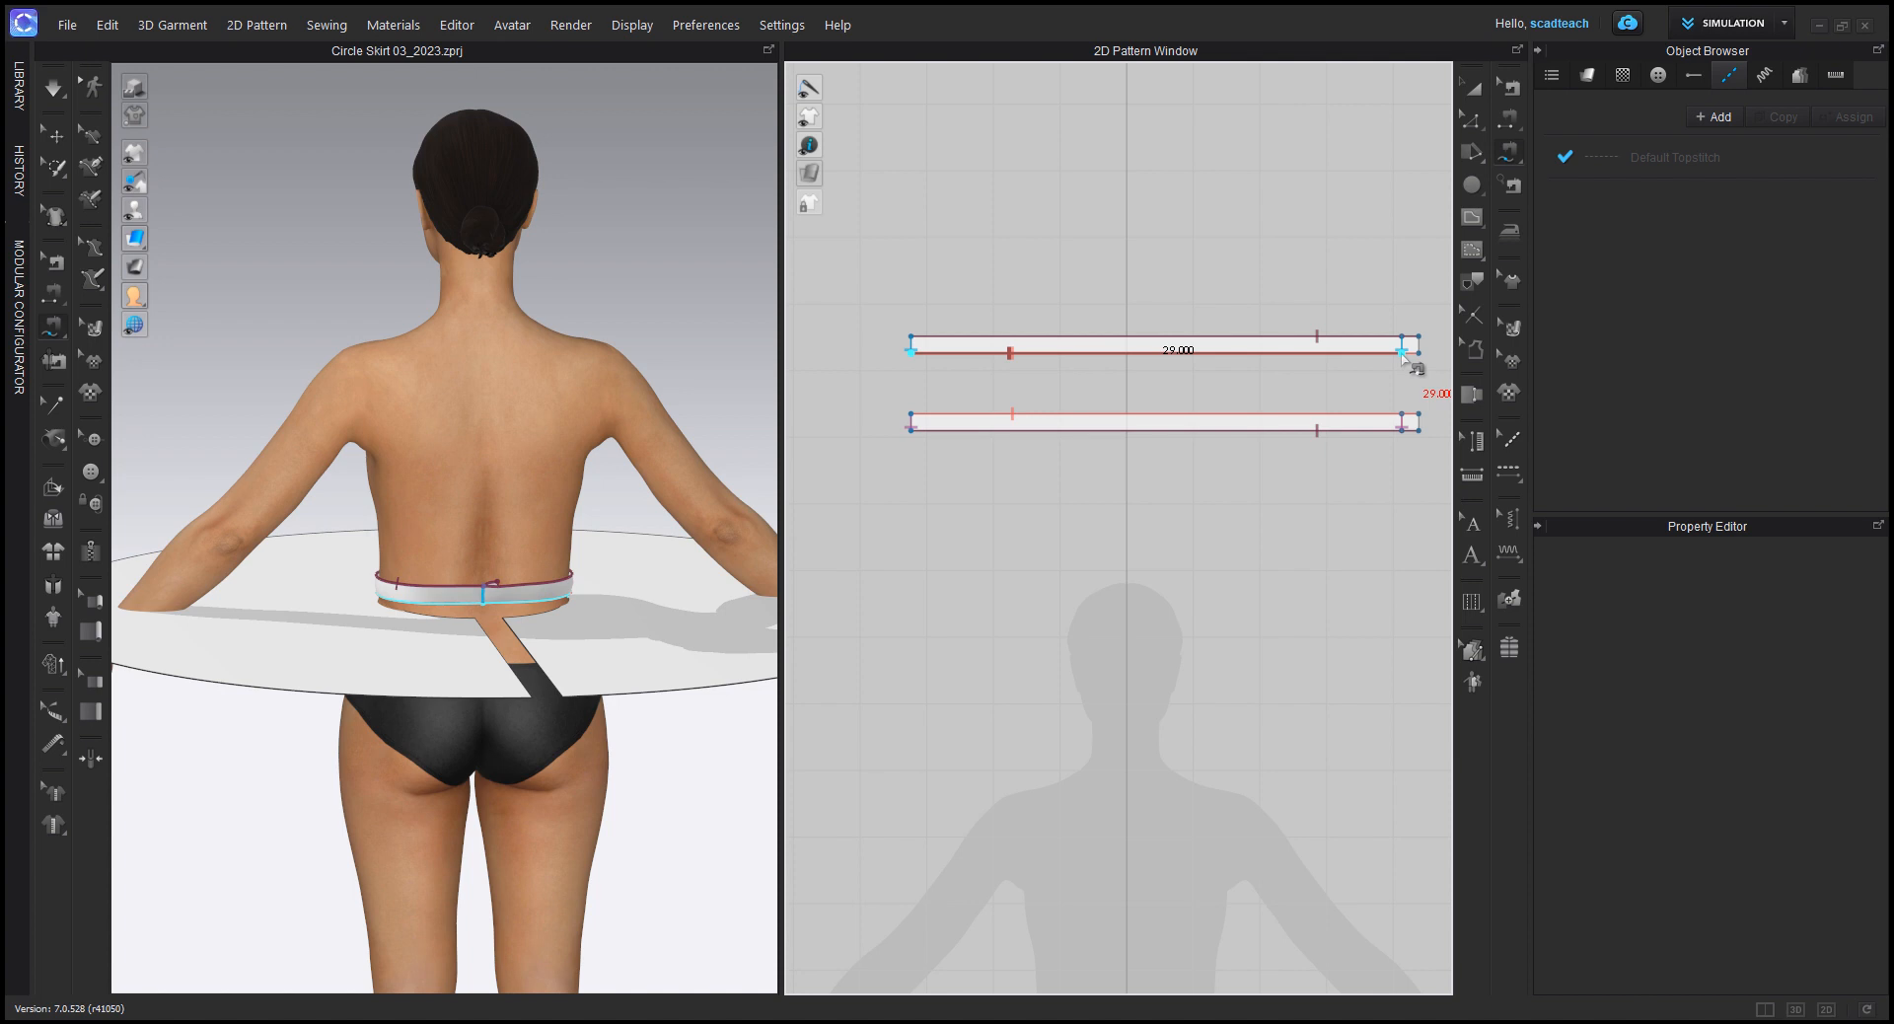
click(1401, 351)
click(1404, 363)
key(Escape)
Step: Try to free-sew the upper waistband pattern's lower edge, starting at the extension line, to the skirt's waist edge, starting left of the opening
click(1401, 361)
click(905, 370)
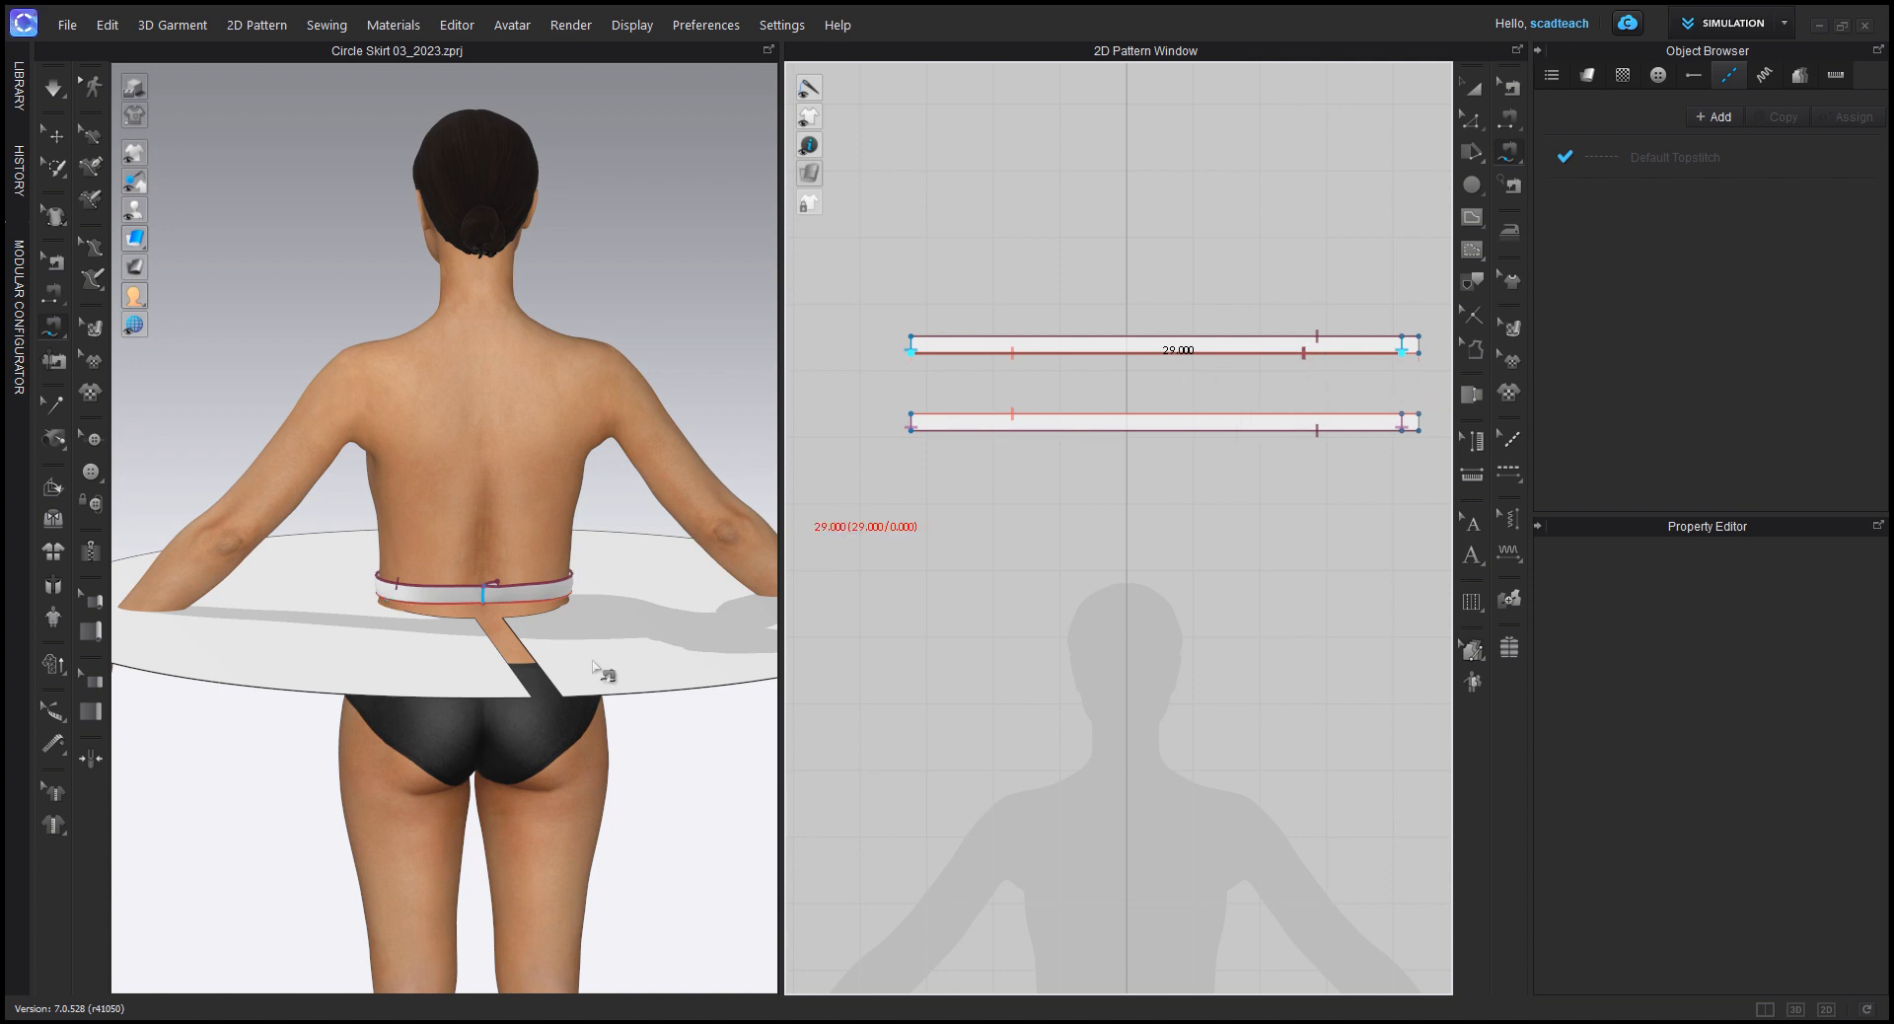
scroll(1221, 494, down, 5)
middle_drag(1237, 524, 972, 533)
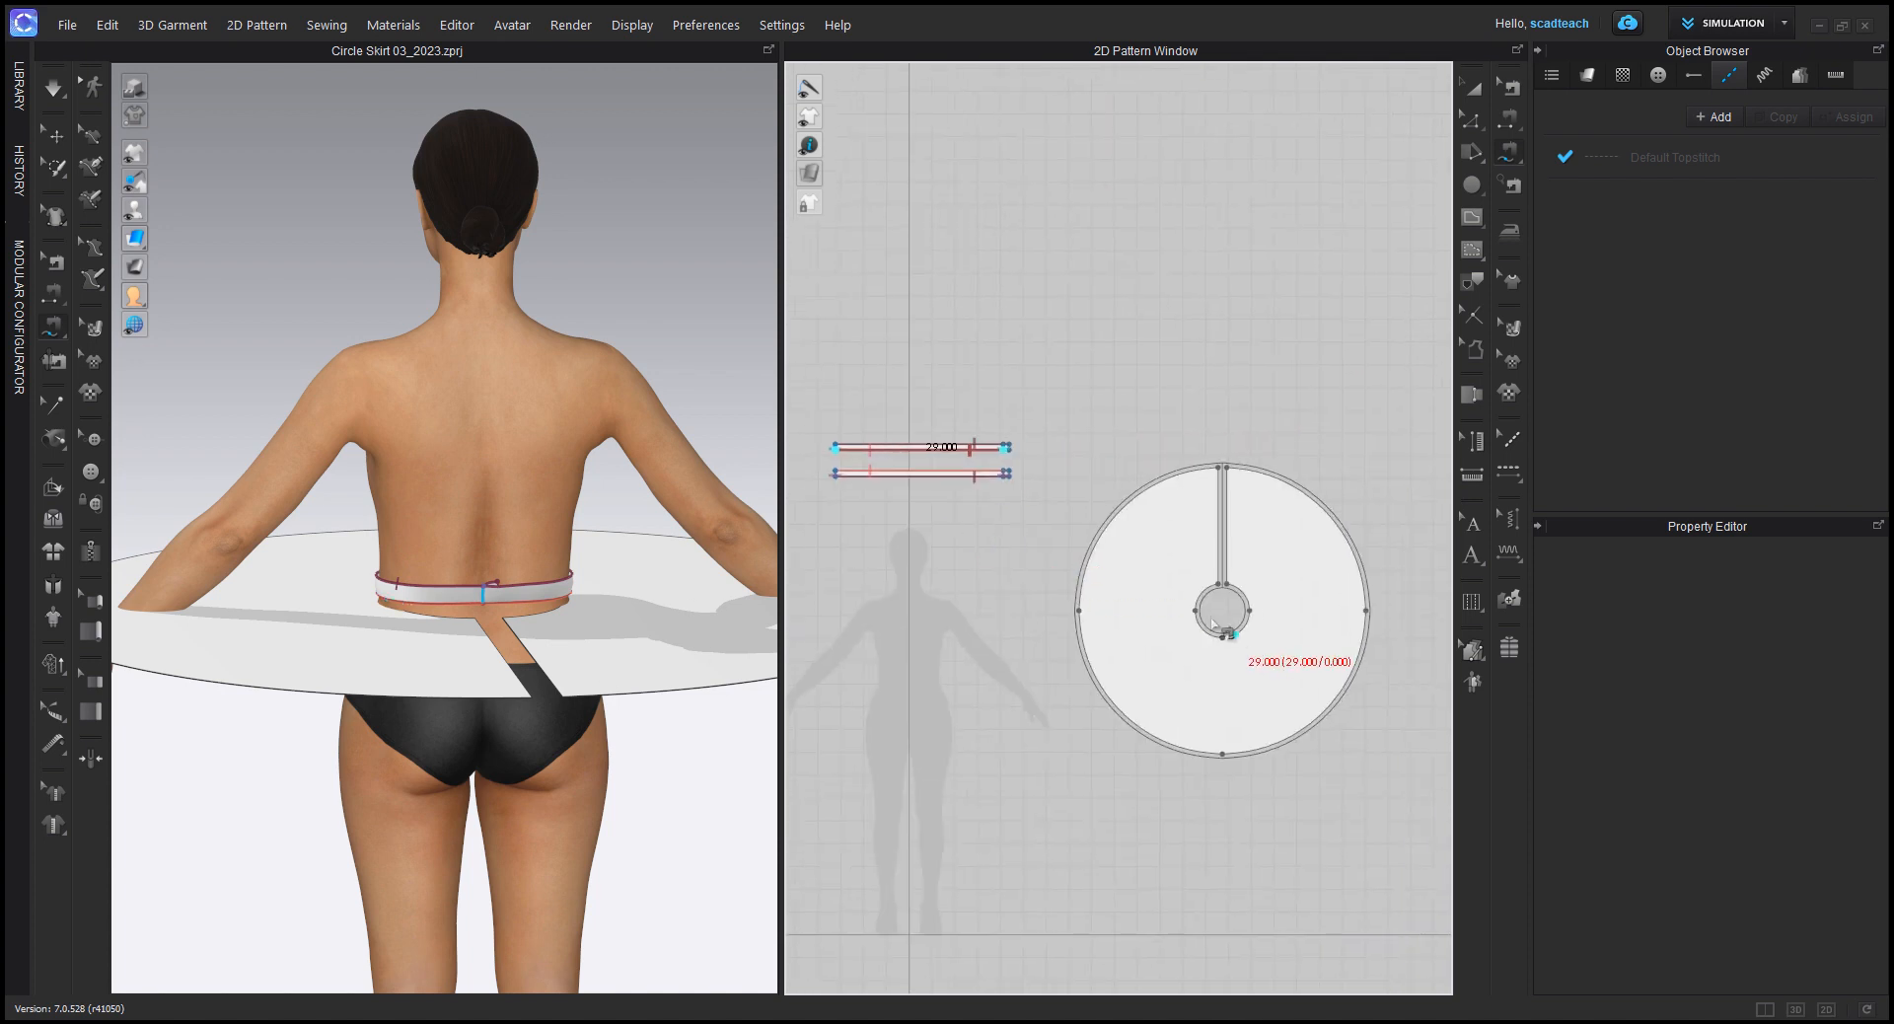
scroll(1213, 621, up, 3)
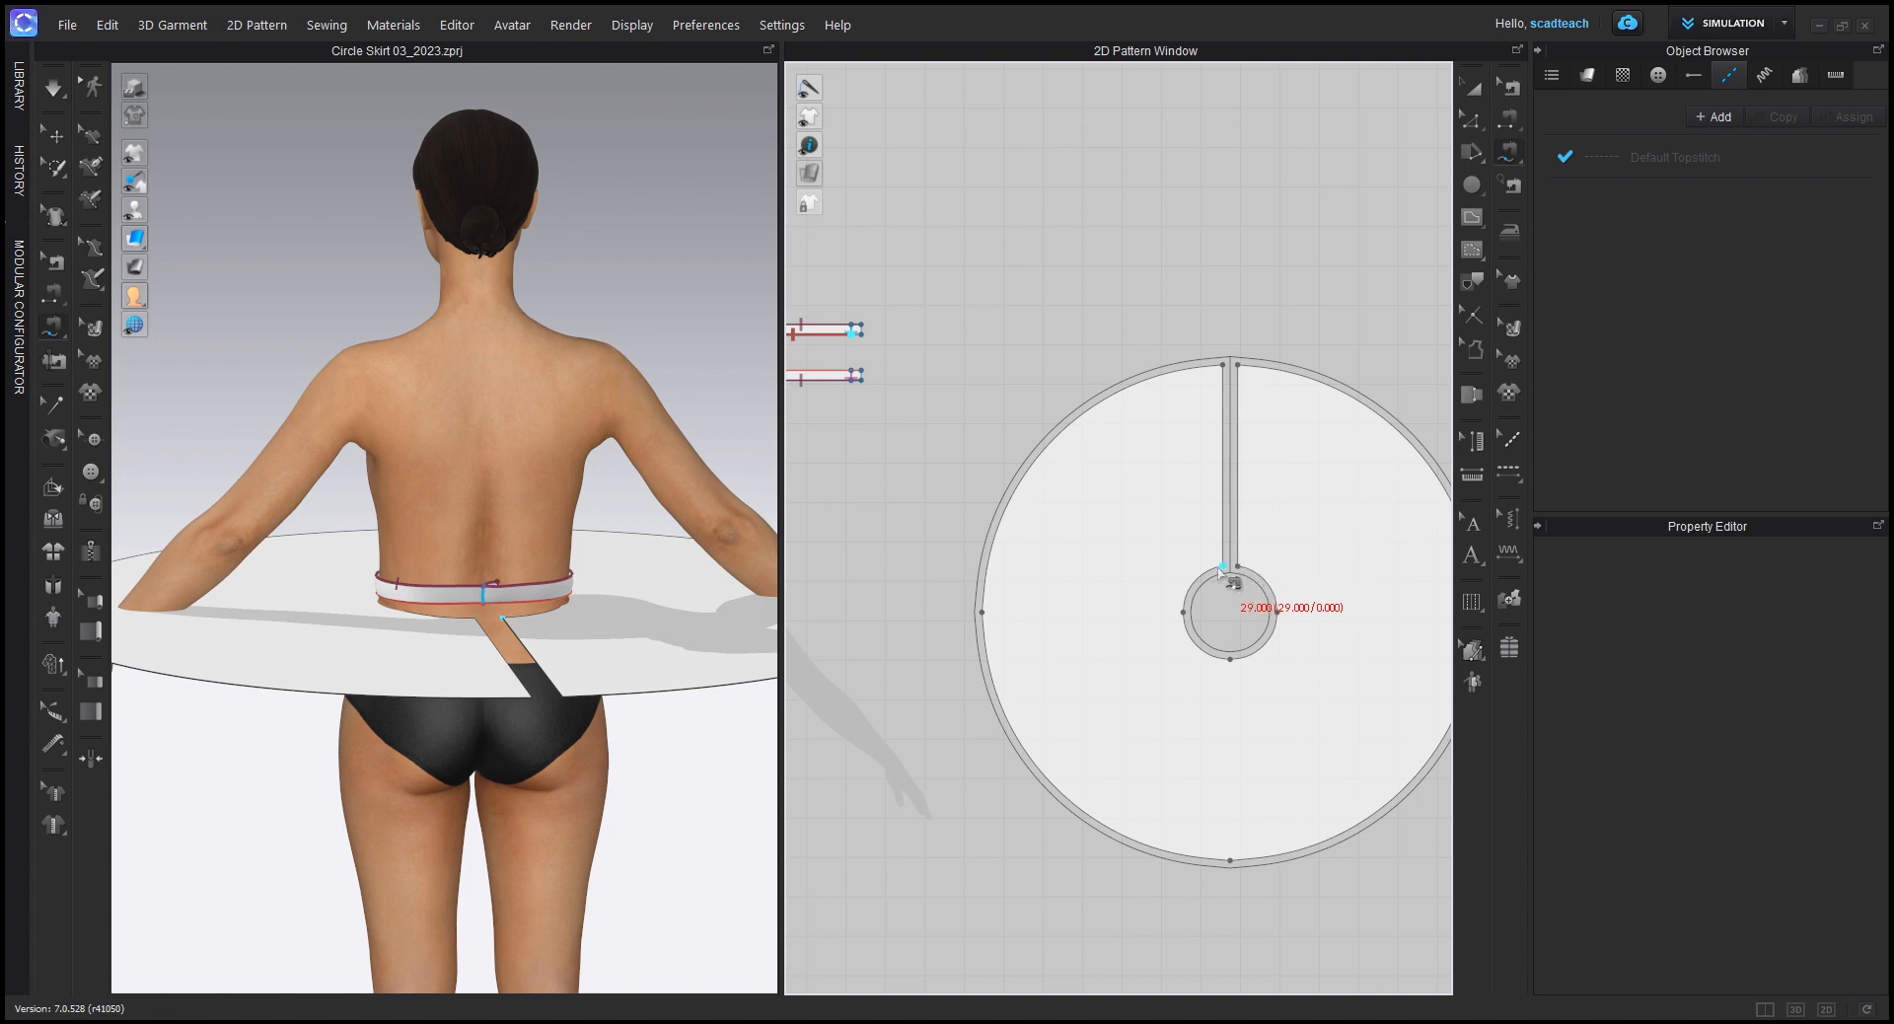
click(1222, 566)
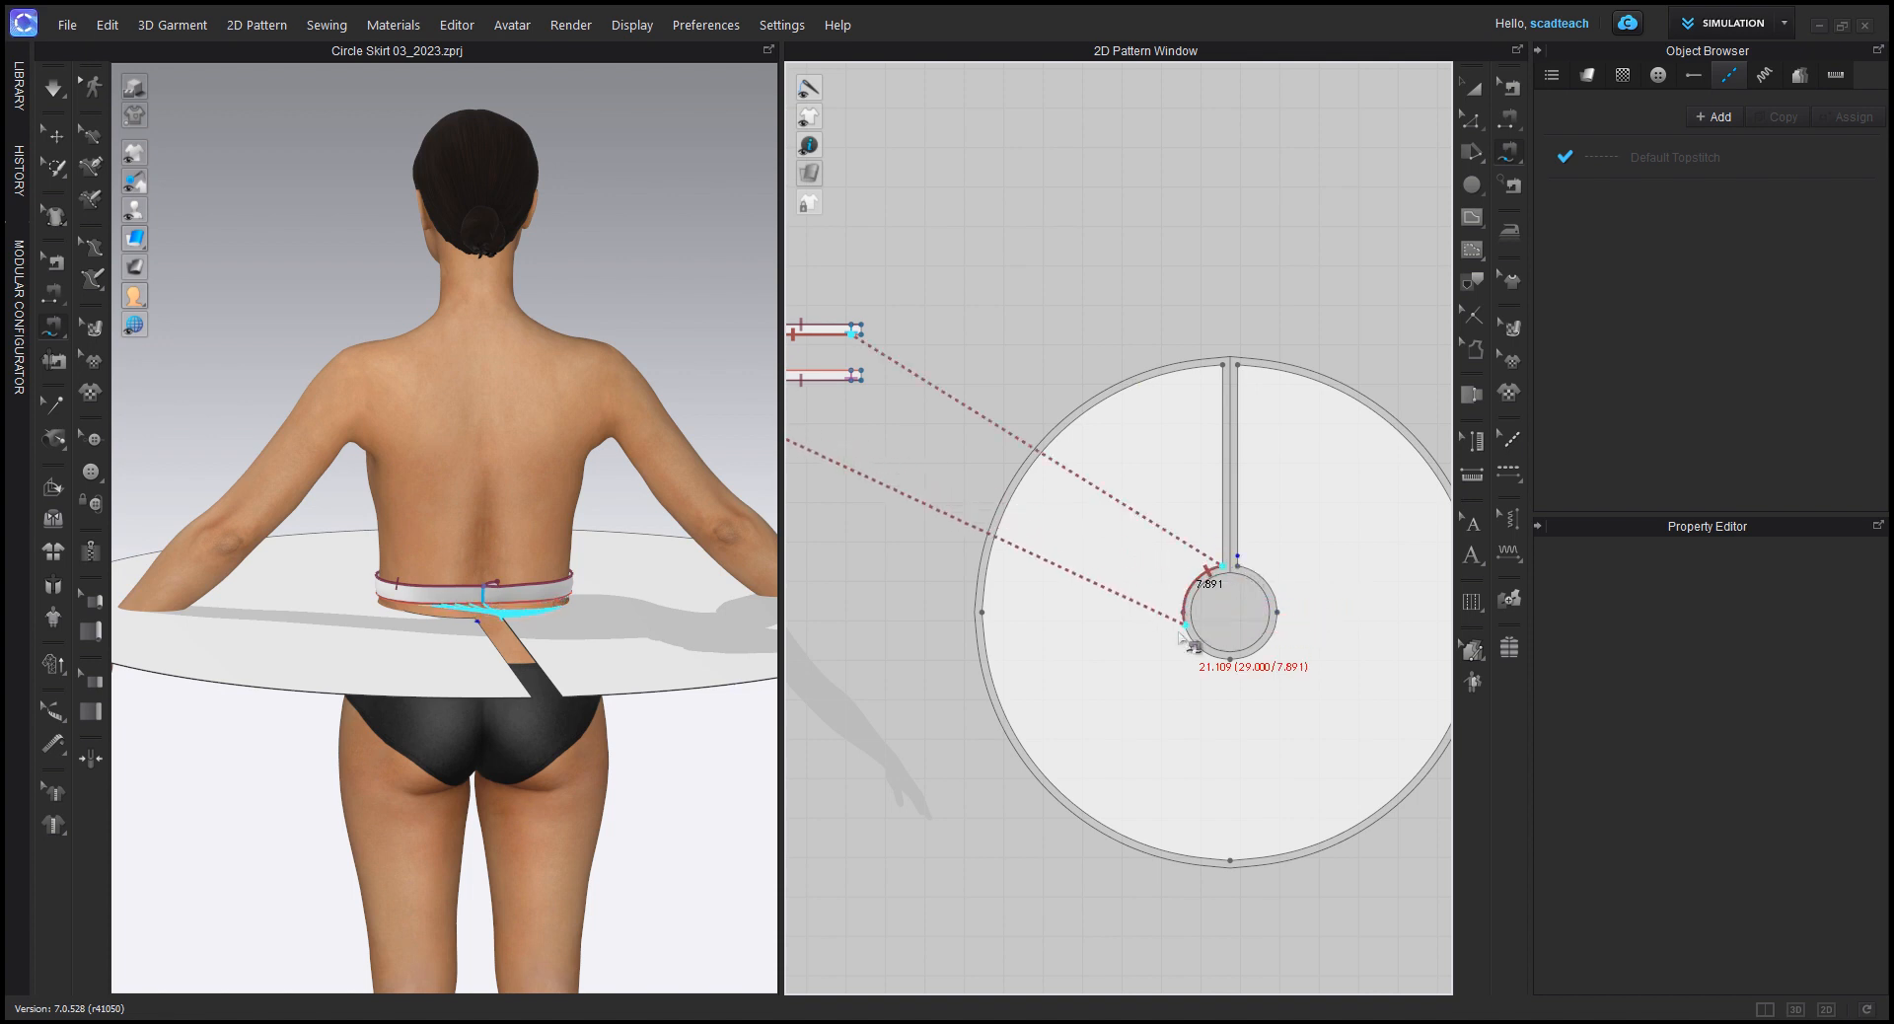
click(1235, 570)
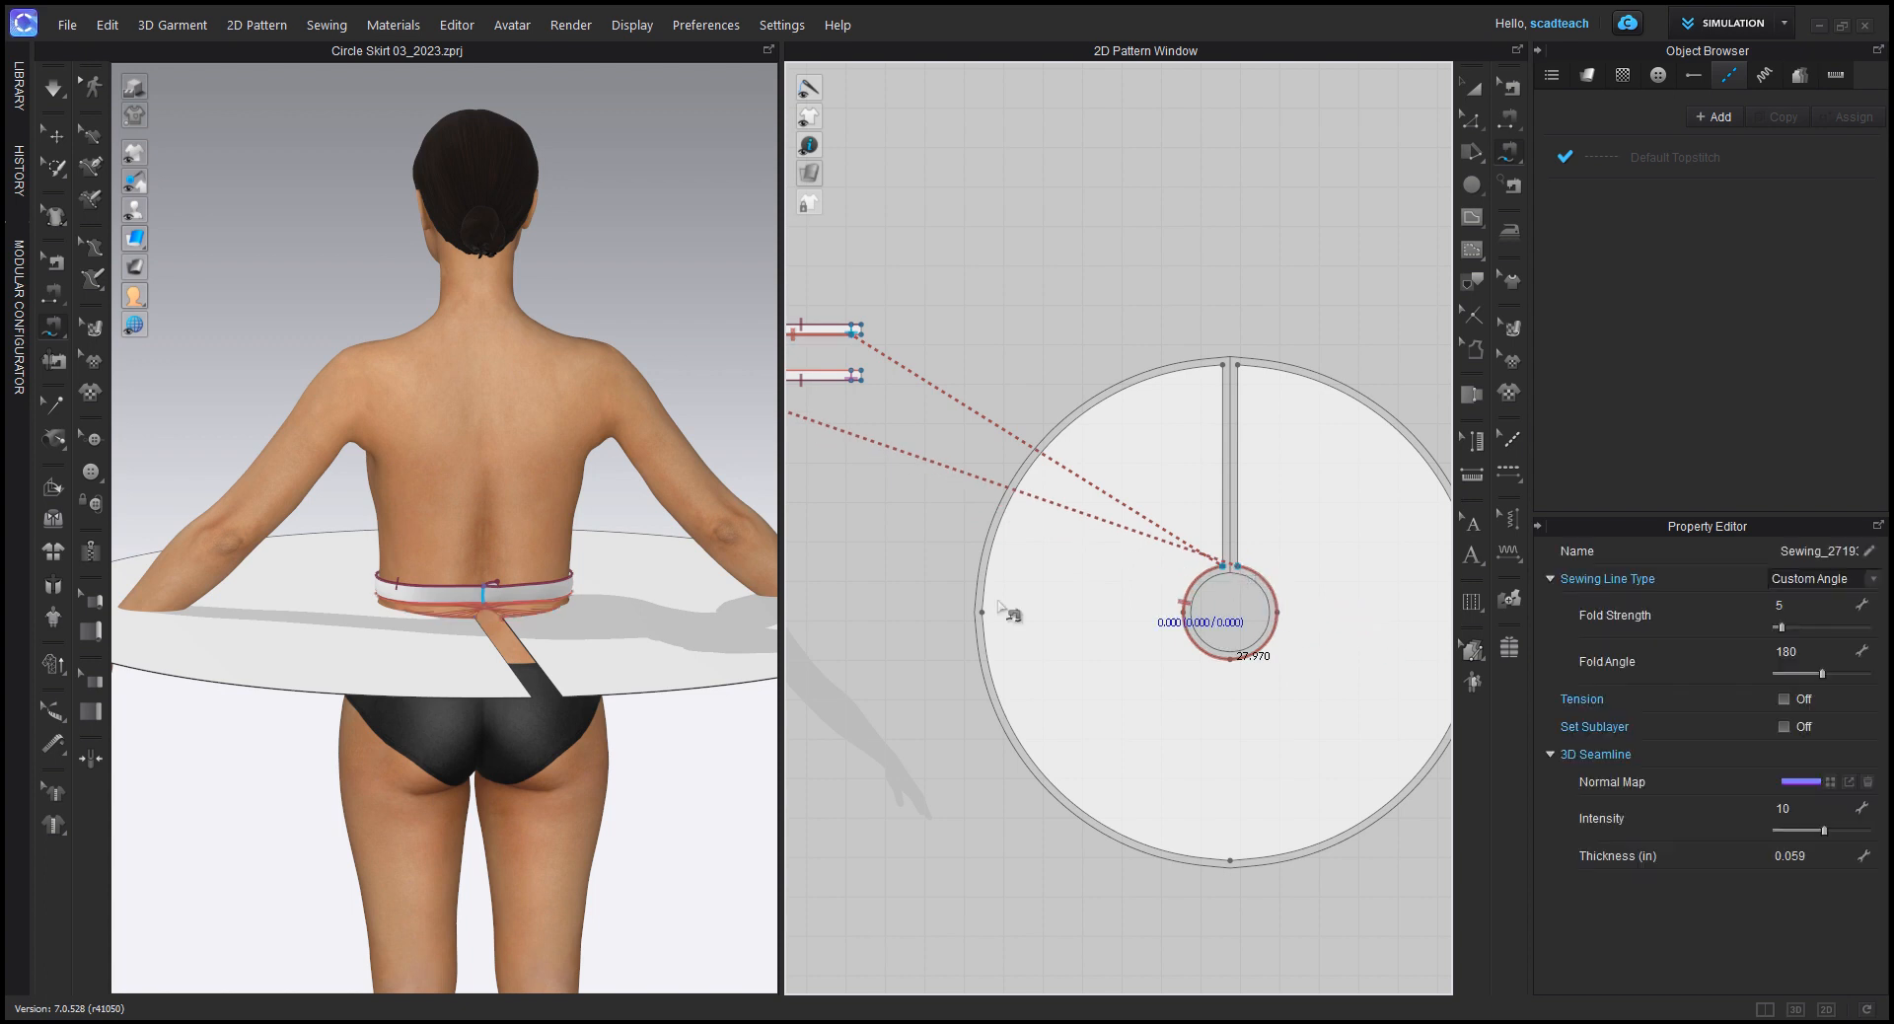
Step: Hide the avatar and examine the sewing threads between waistband and skirt from above and behind
scroll(624, 763, up, 3)
right_drag(592, 742, 473, 651)
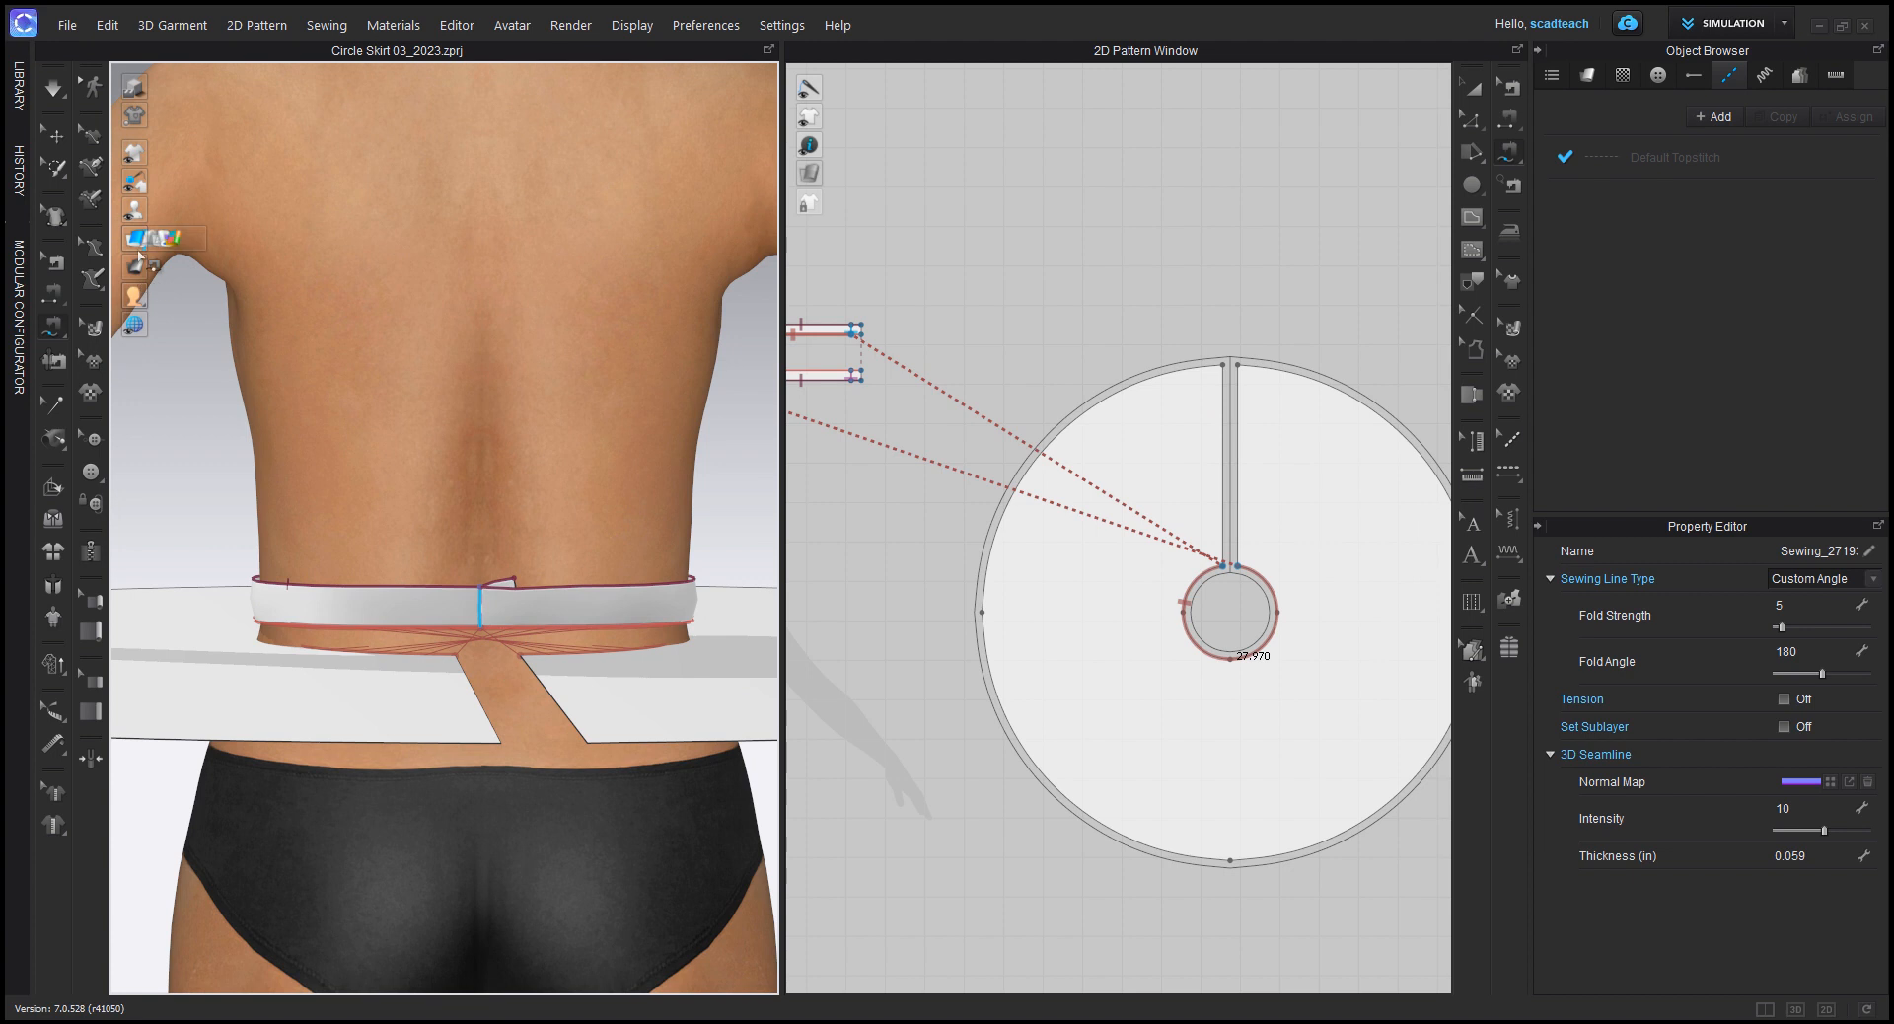
click(163, 210)
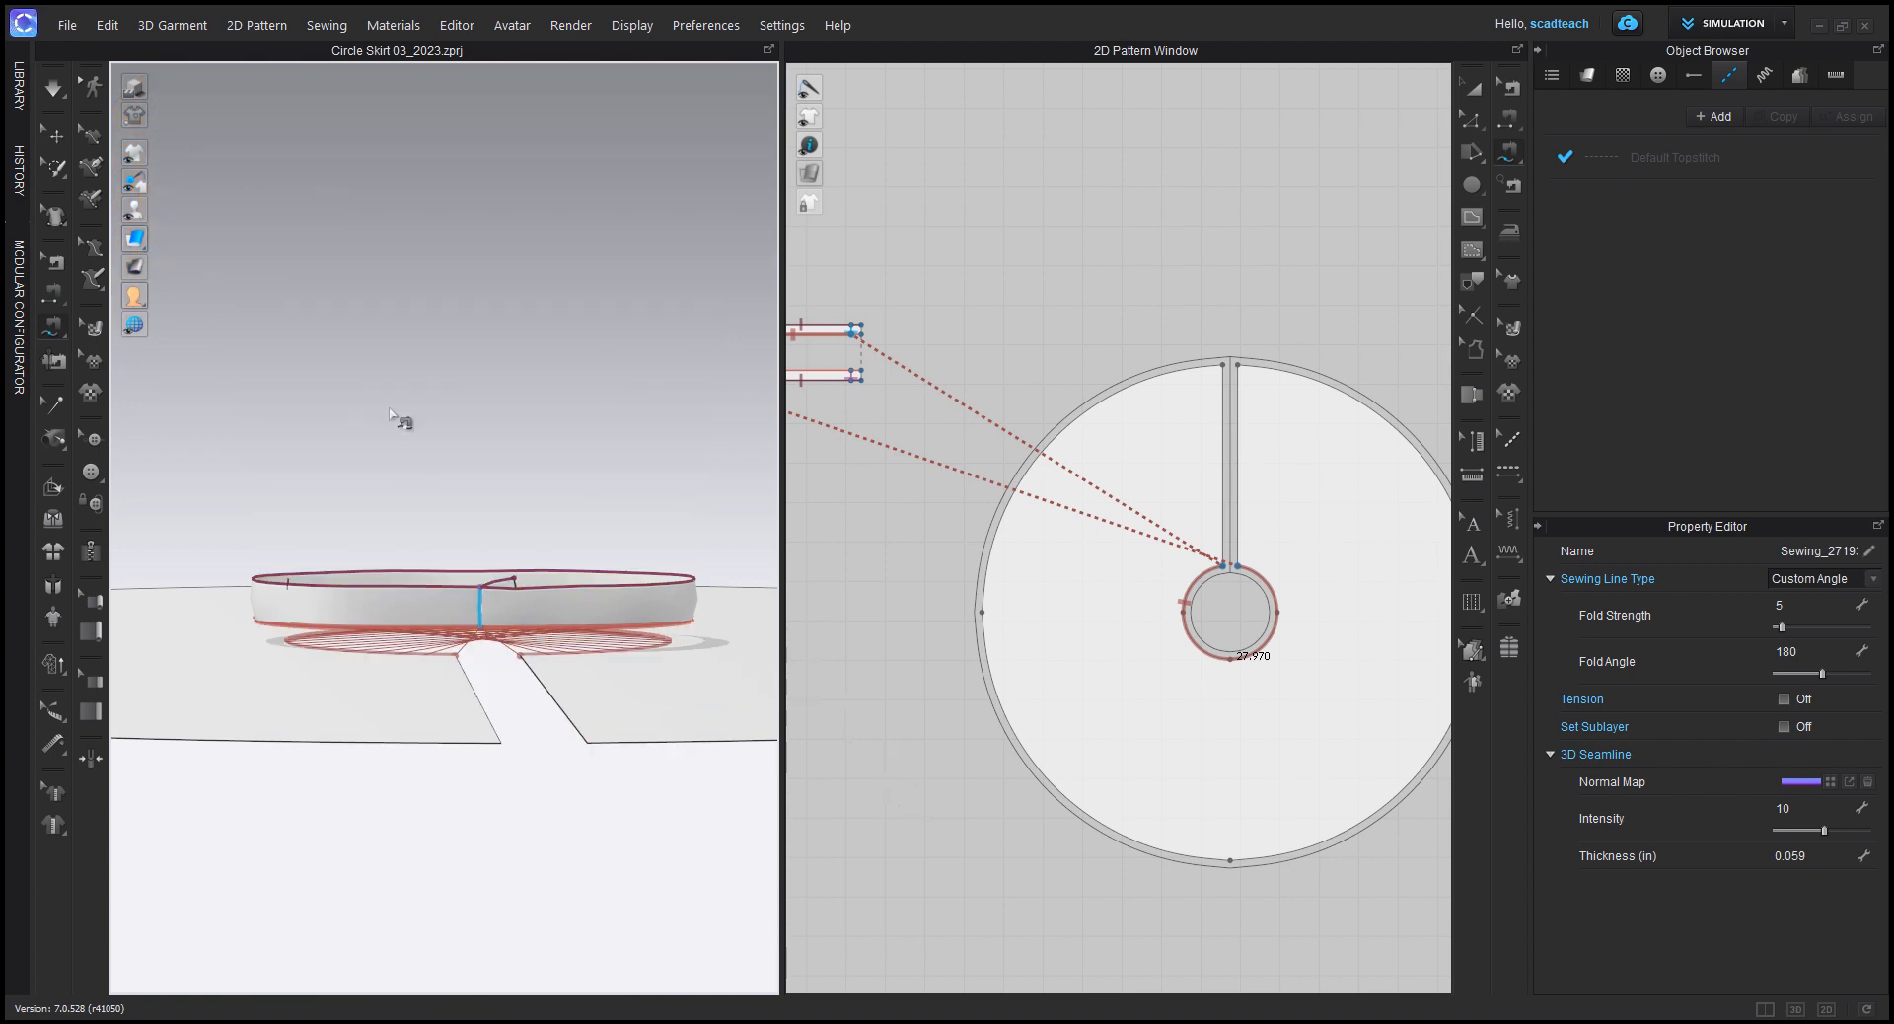
right_drag(391, 412, 473, 435)
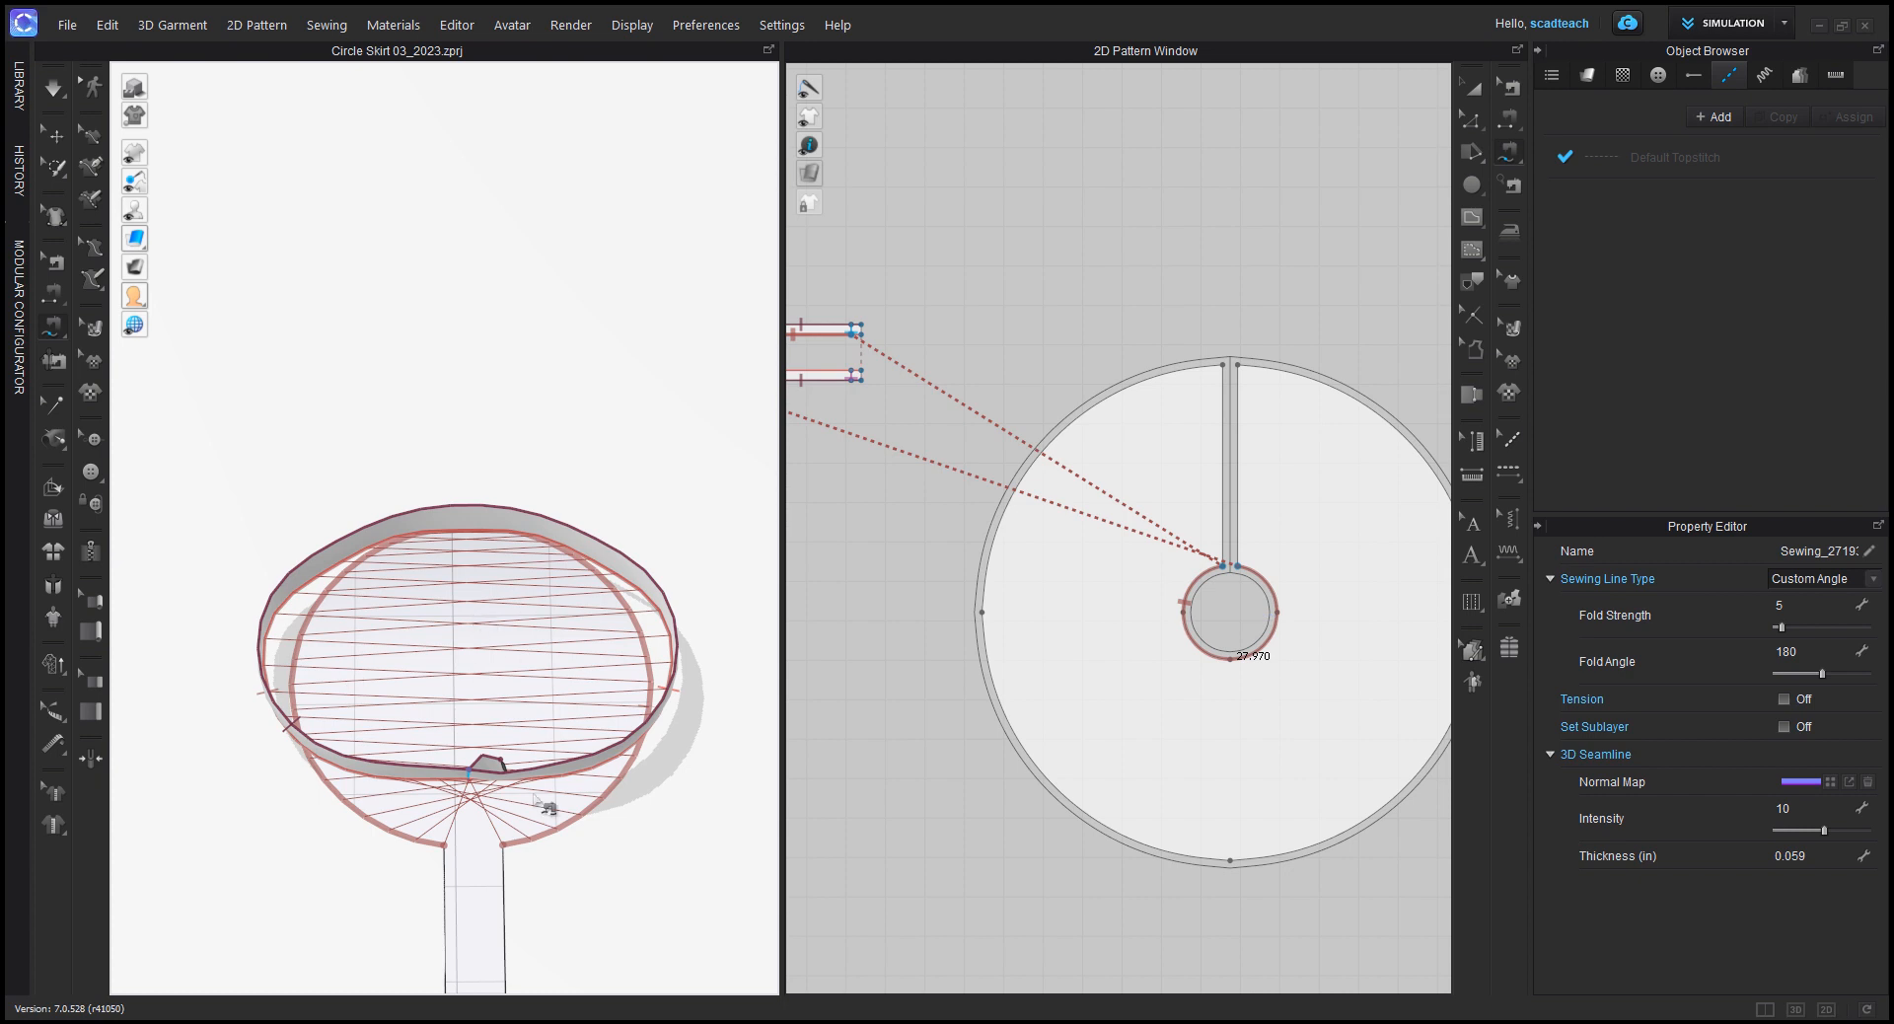
right_drag(498, 643, 564, 203)
click(846, 505)
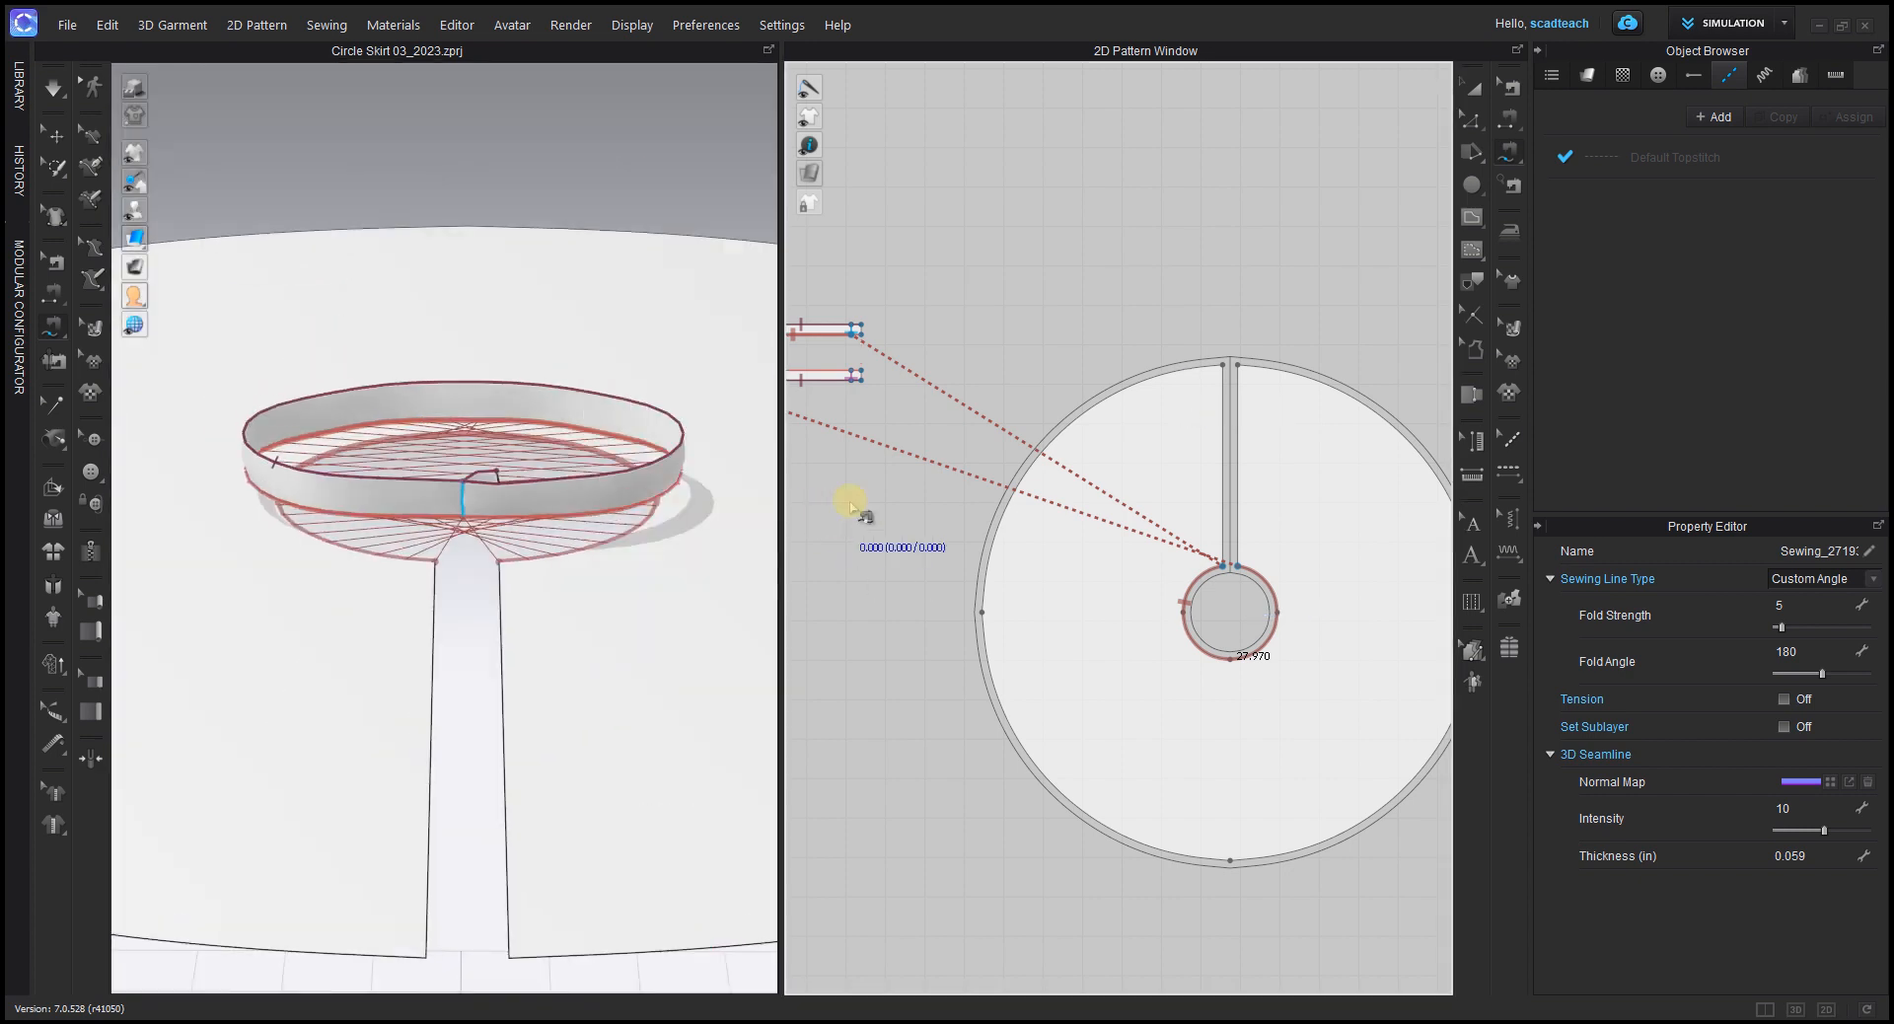
Step: Undo the sewing between the waistband and the skirt's waist edge
middle_drag(925, 356, 1226, 477)
scroll(1017, 413, down, 2)
key(ctrl+z)
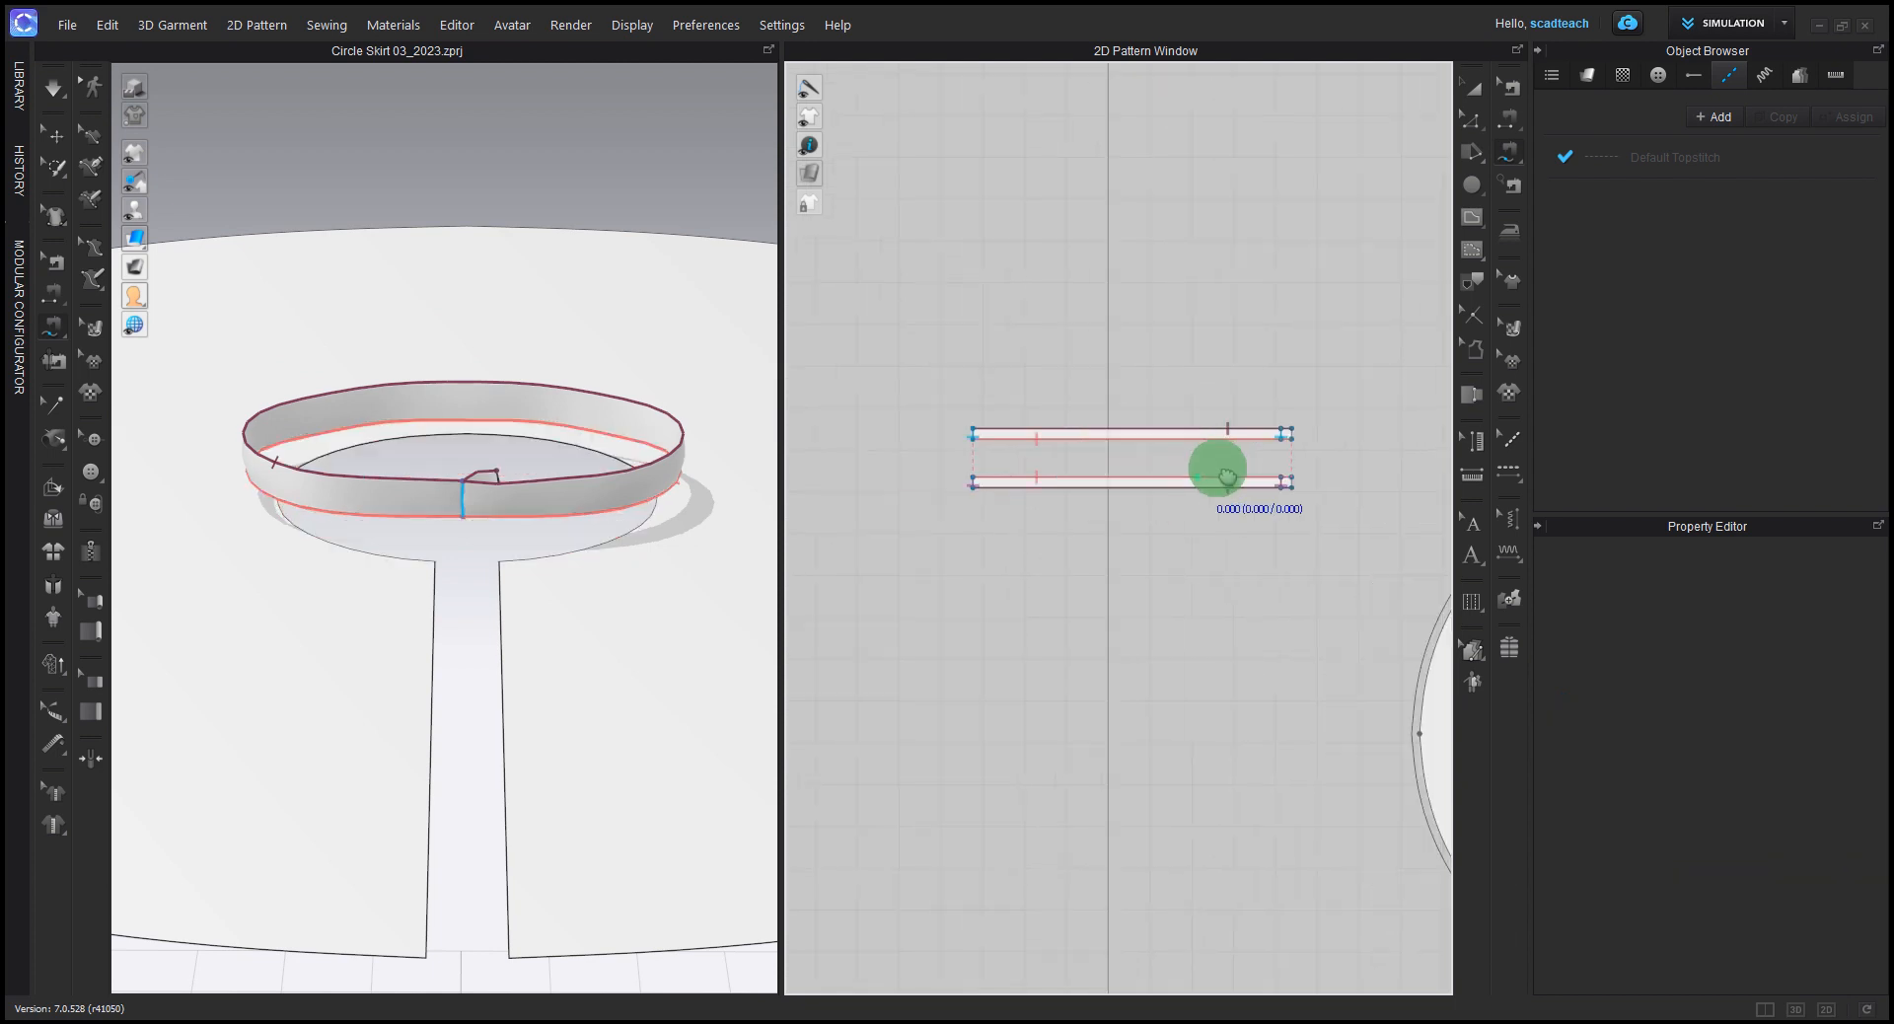
Step: Free-sew the upper waistband pattern's lower edge, from its plain end to the extension line, to the skirt's waist edge, starting right of the opening
scroll(1226, 477, up, 2)
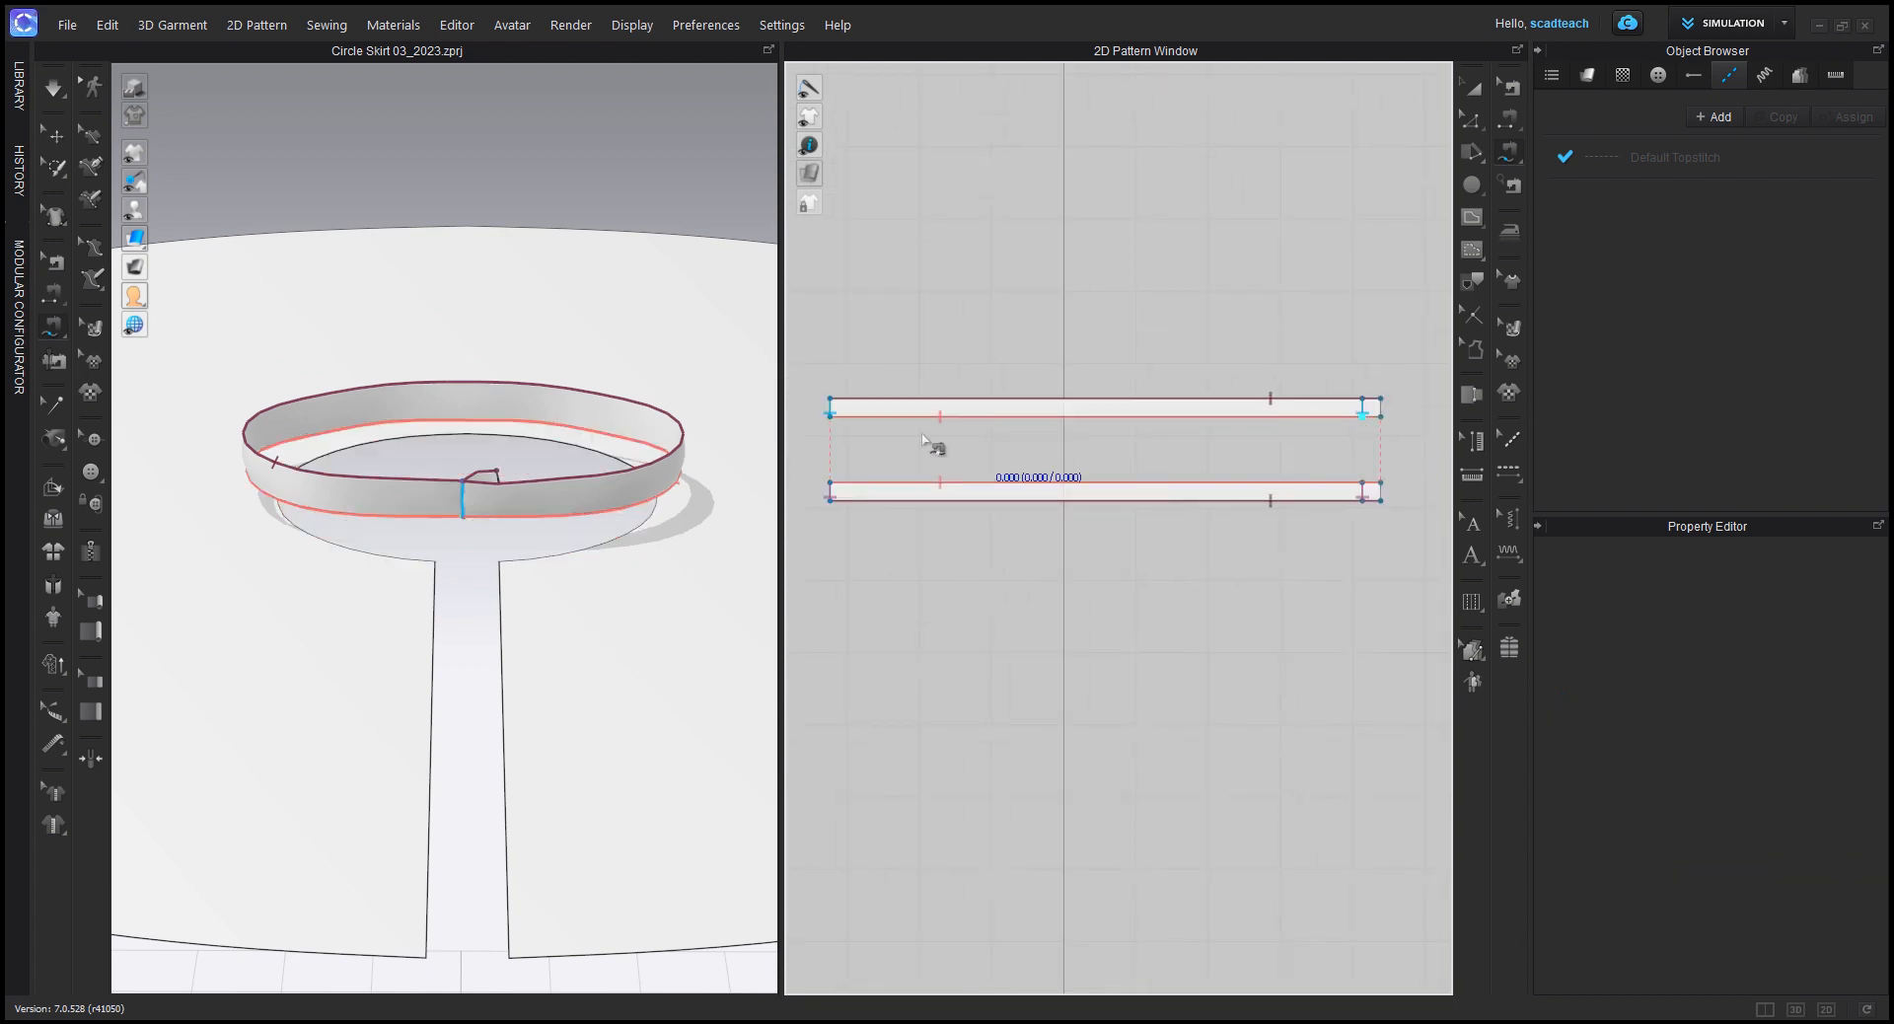
click(834, 420)
scroll(1225, 704, down, 3)
middle_drag(1225, 704, 794, 529)
middle_drag(1223, 666, 1125, 600)
scroll(1145, 568, up, 2)
scroll(1131, 534, up, 2)
click(1140, 522)
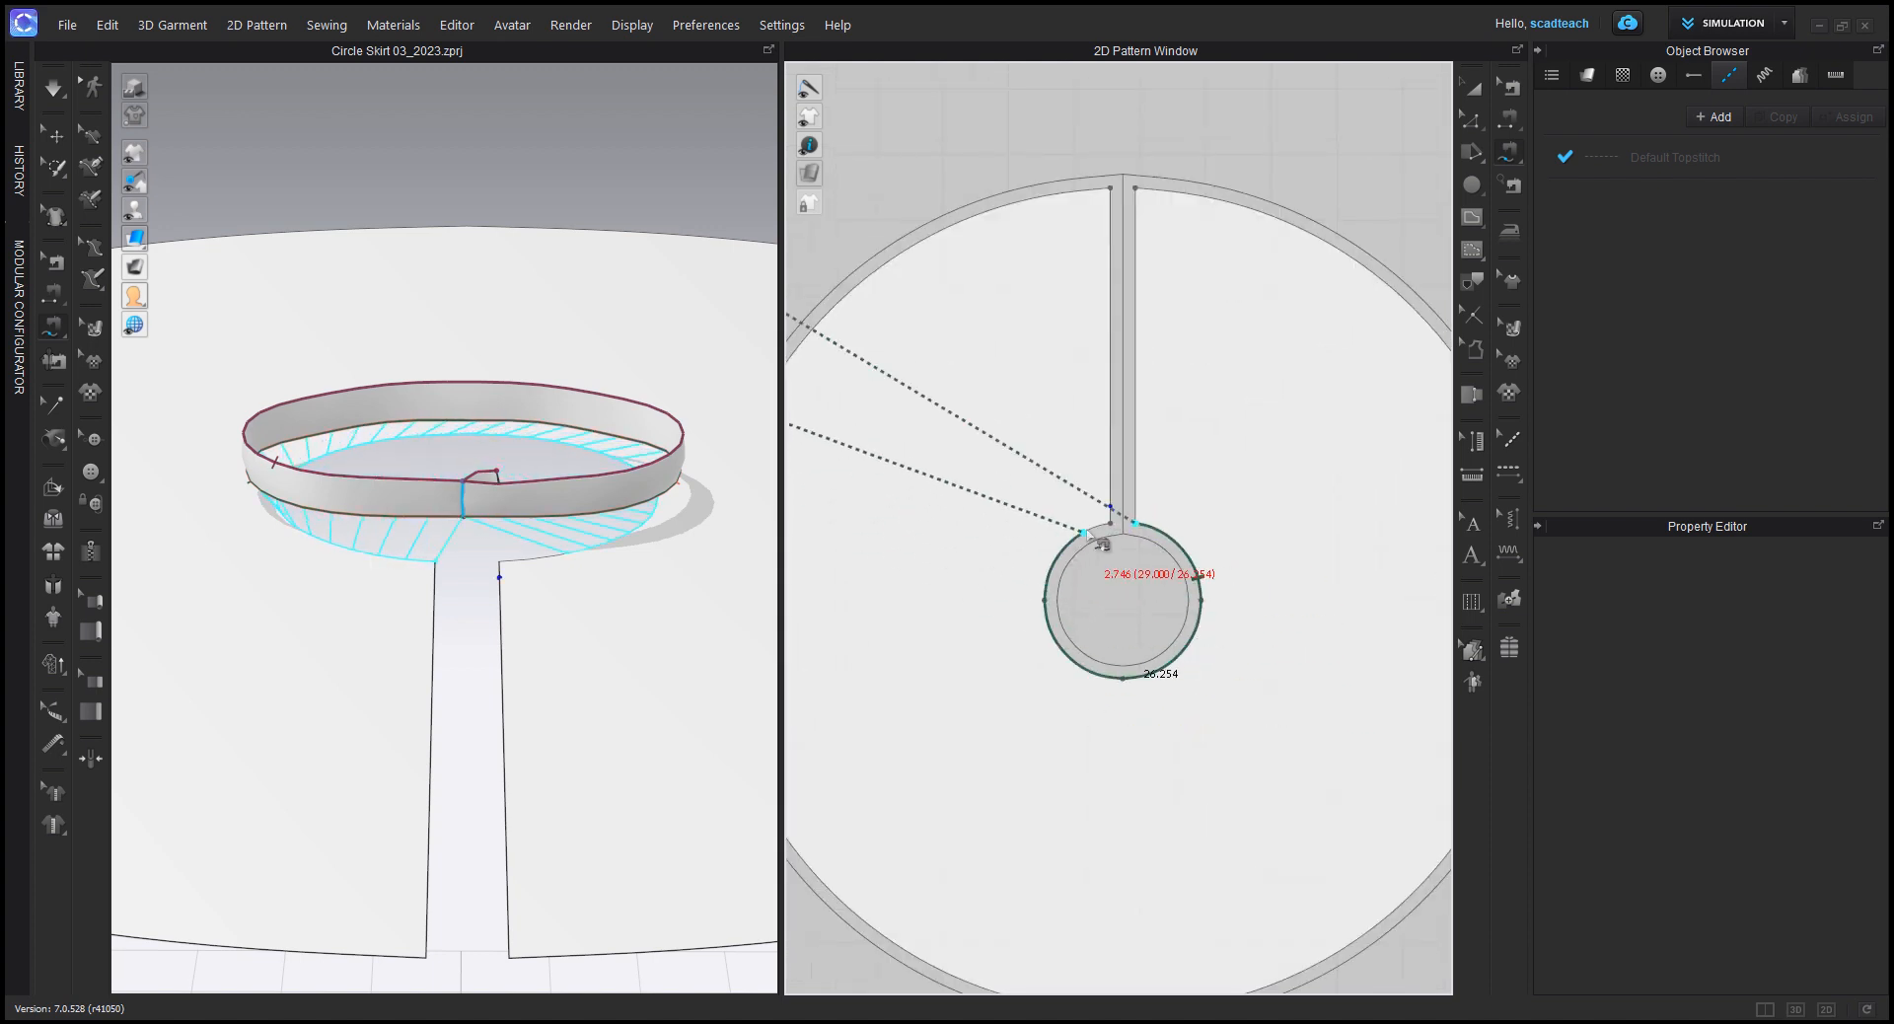
click(1123, 533)
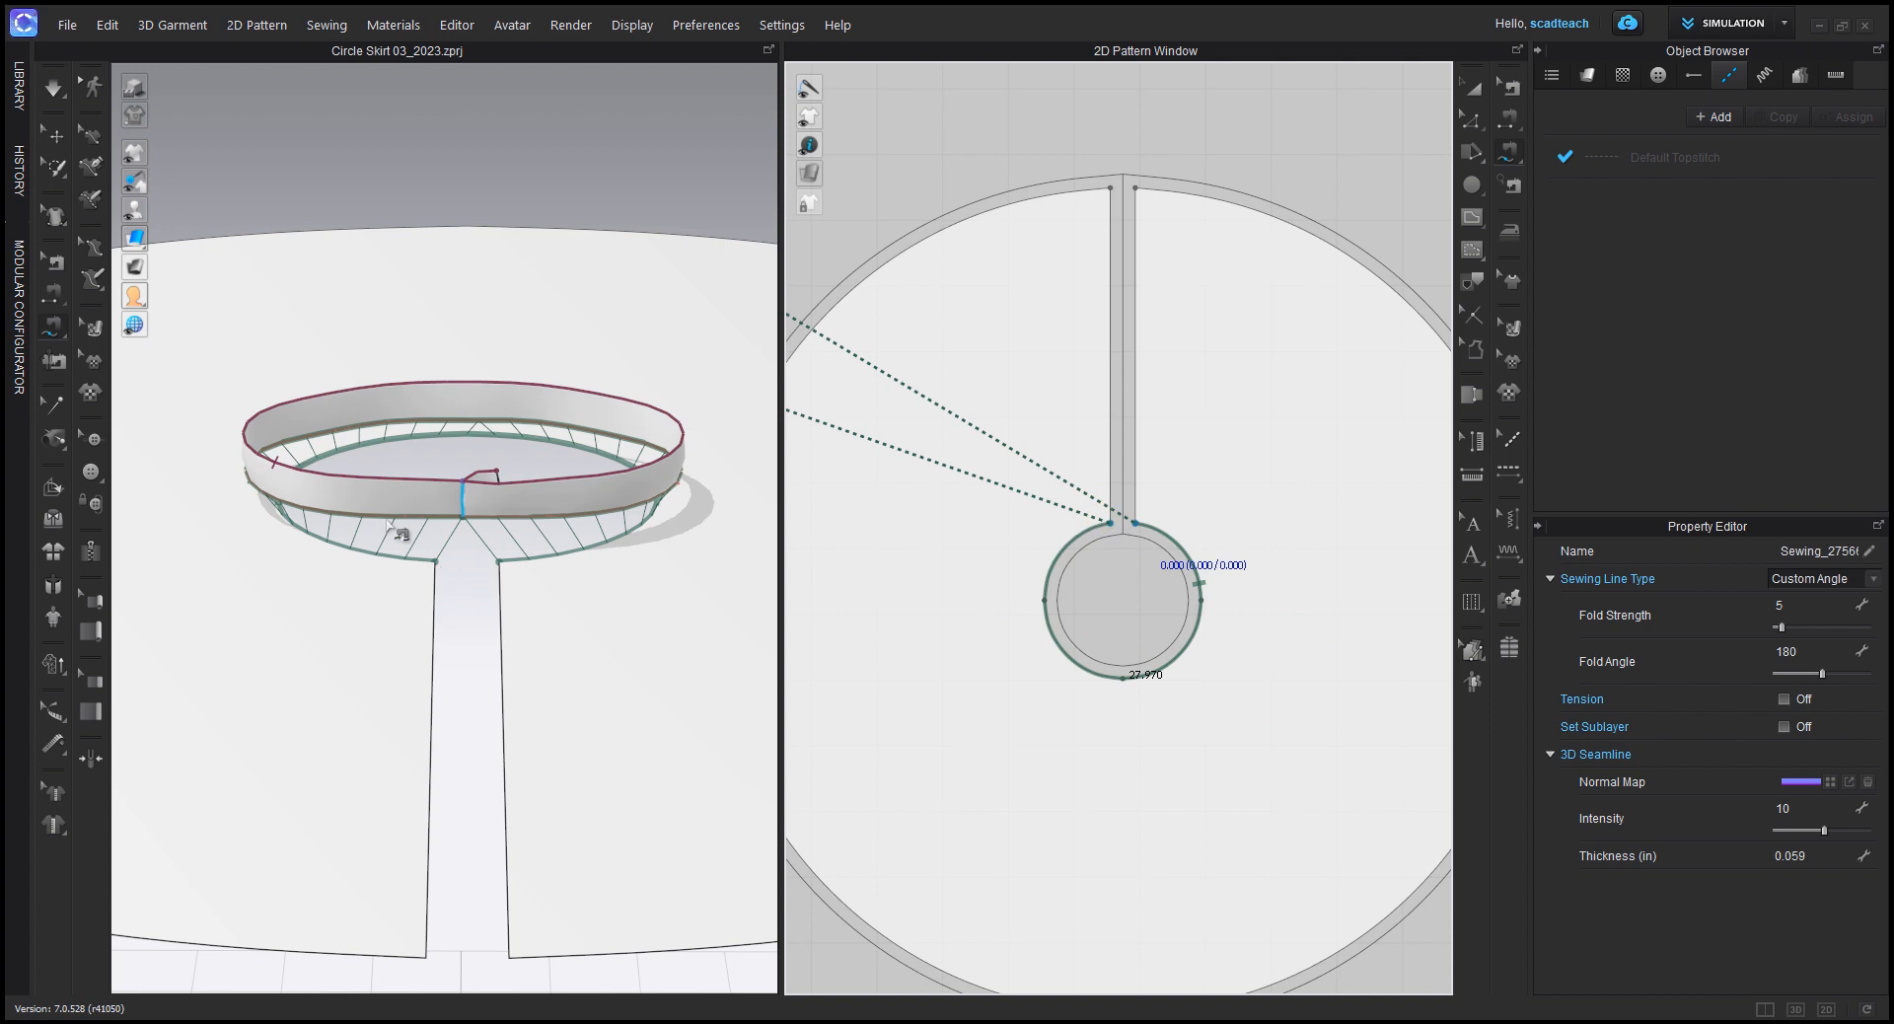
Step: Sew the two straight edges of the skirt's back opening together with Segment Sewing
scroll(575, 538, down, 2)
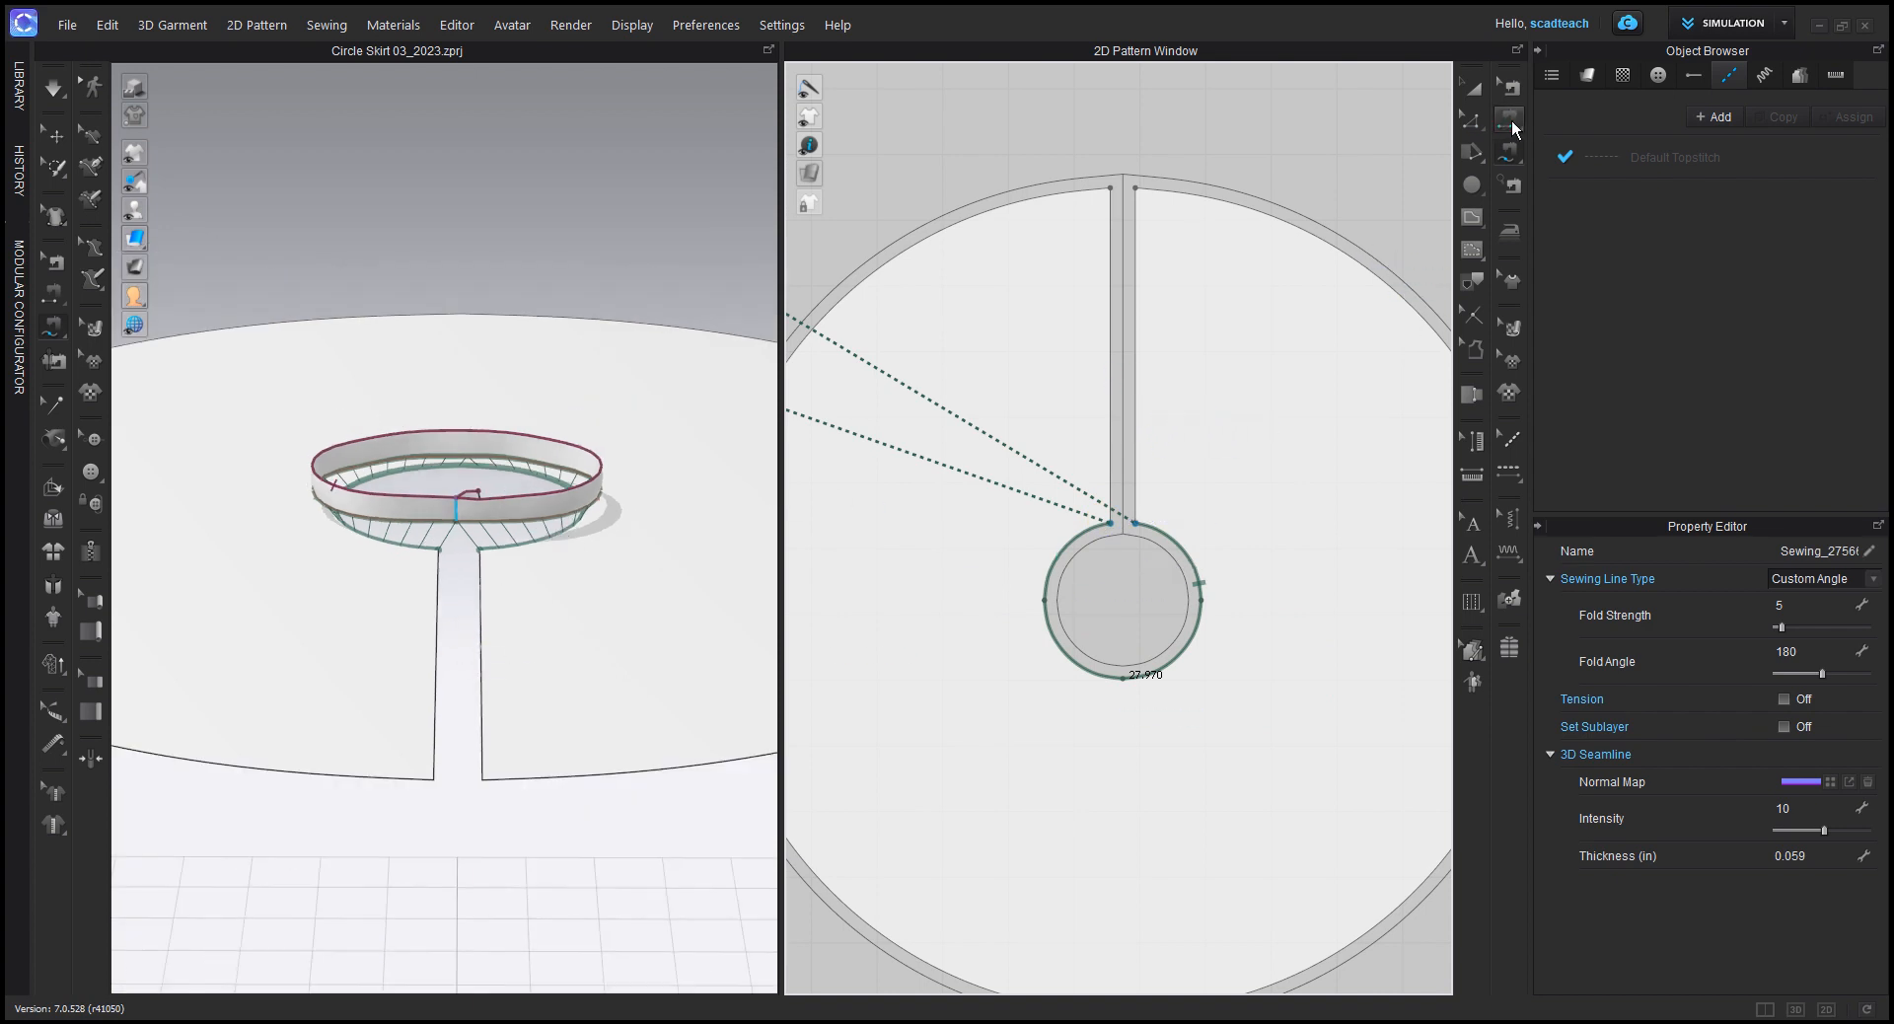
click(481, 620)
click(437, 619)
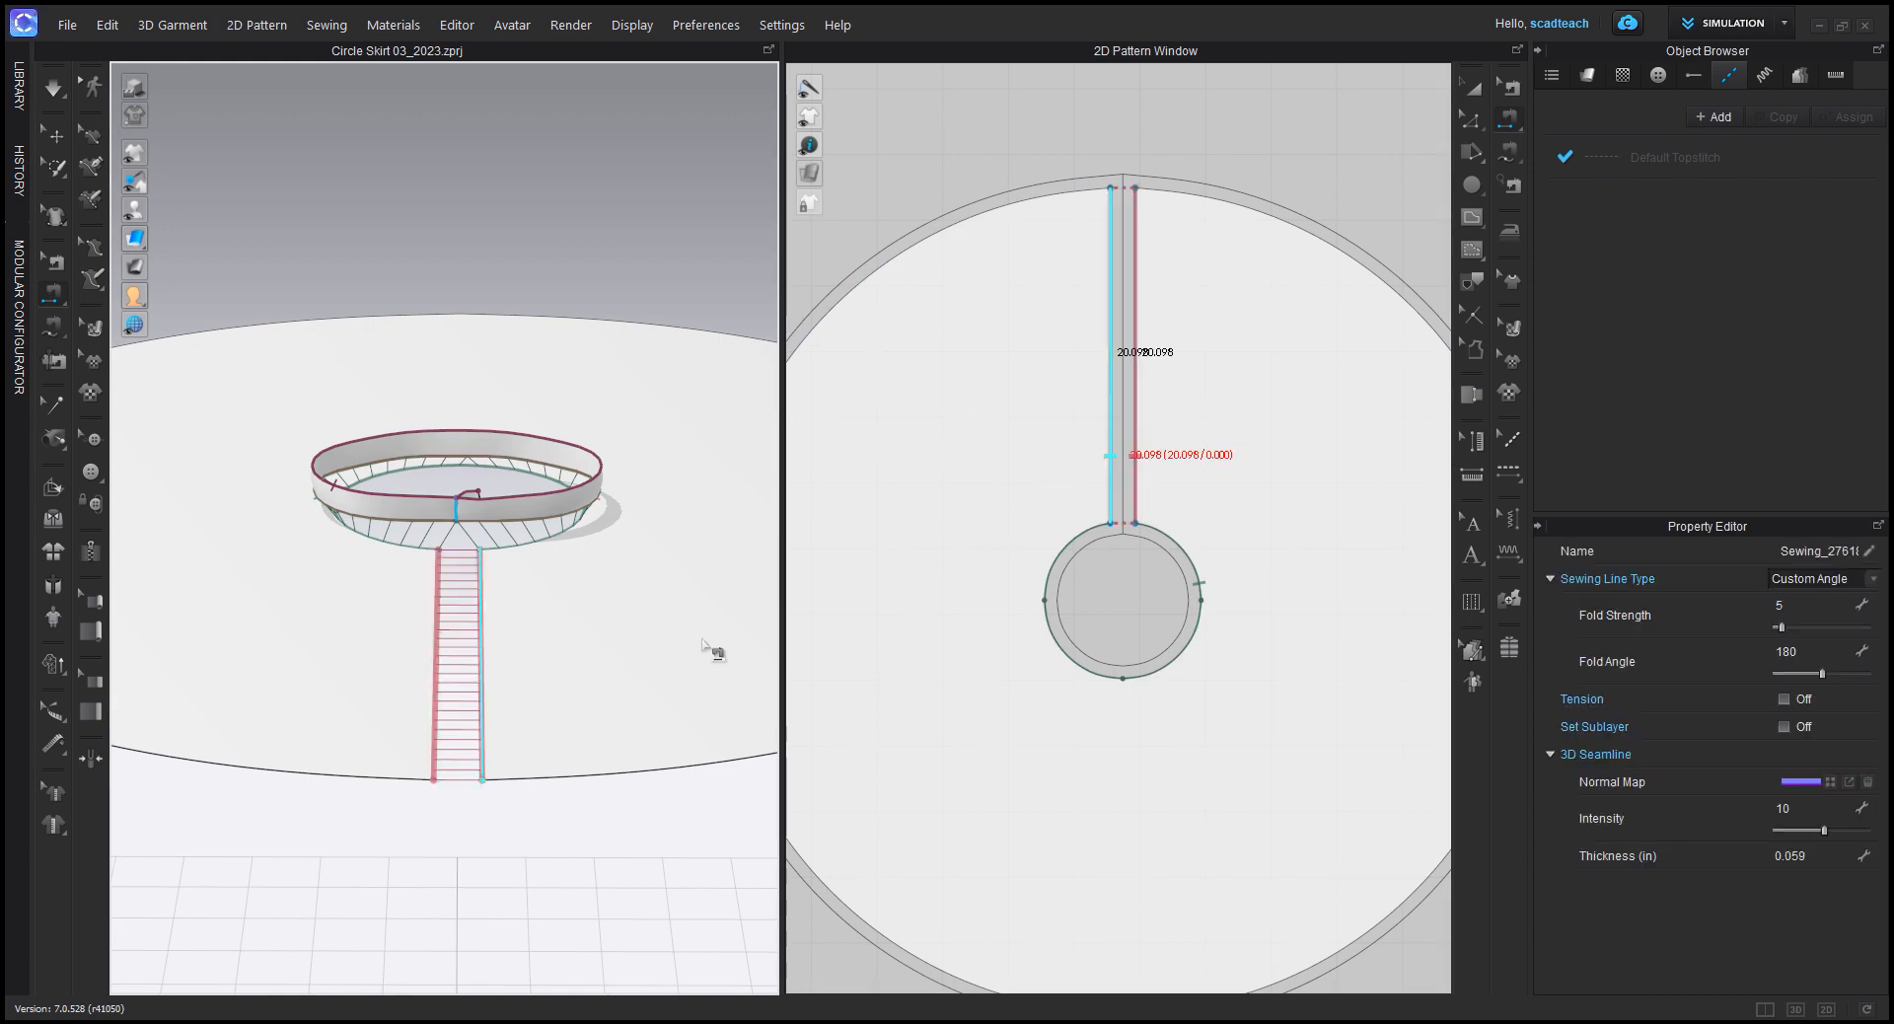
Step: Show the avatar again and start the simulation to drape the sewn skirt
scroll(634, 663, down, 5)
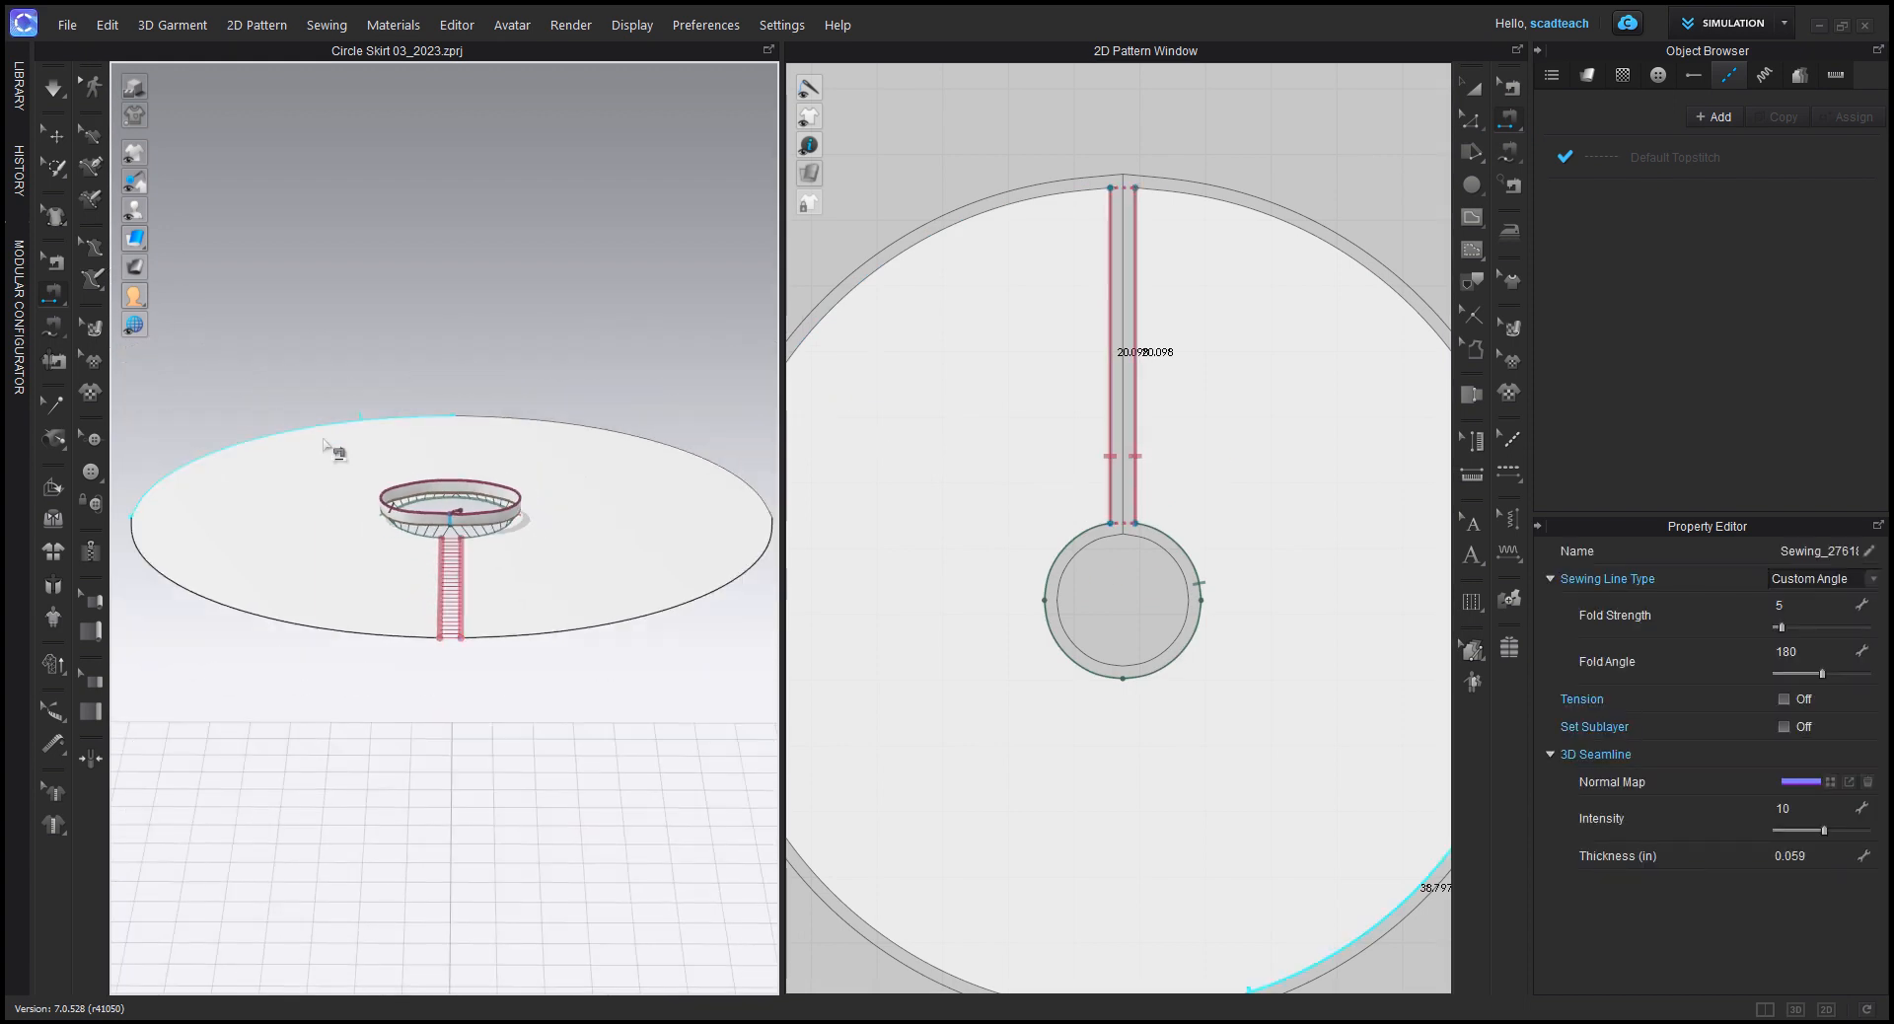
mouse_move(136, 211)
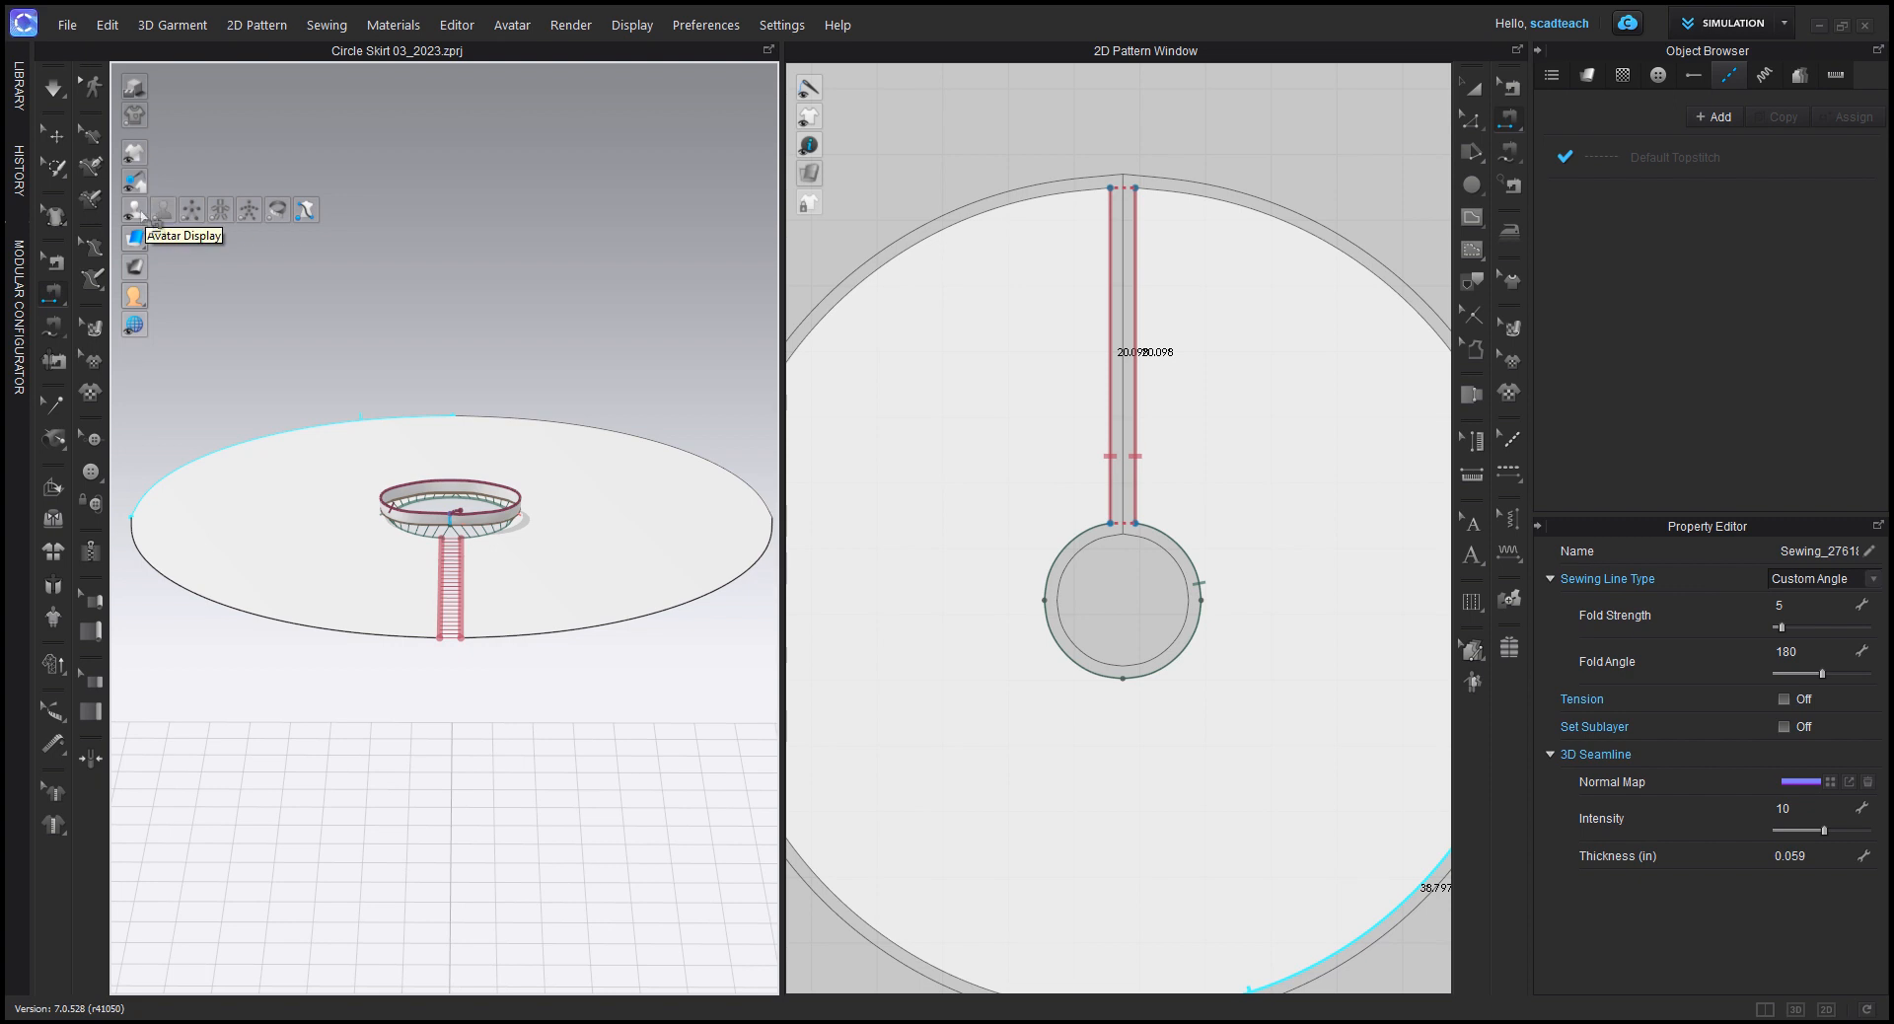
click(164, 210)
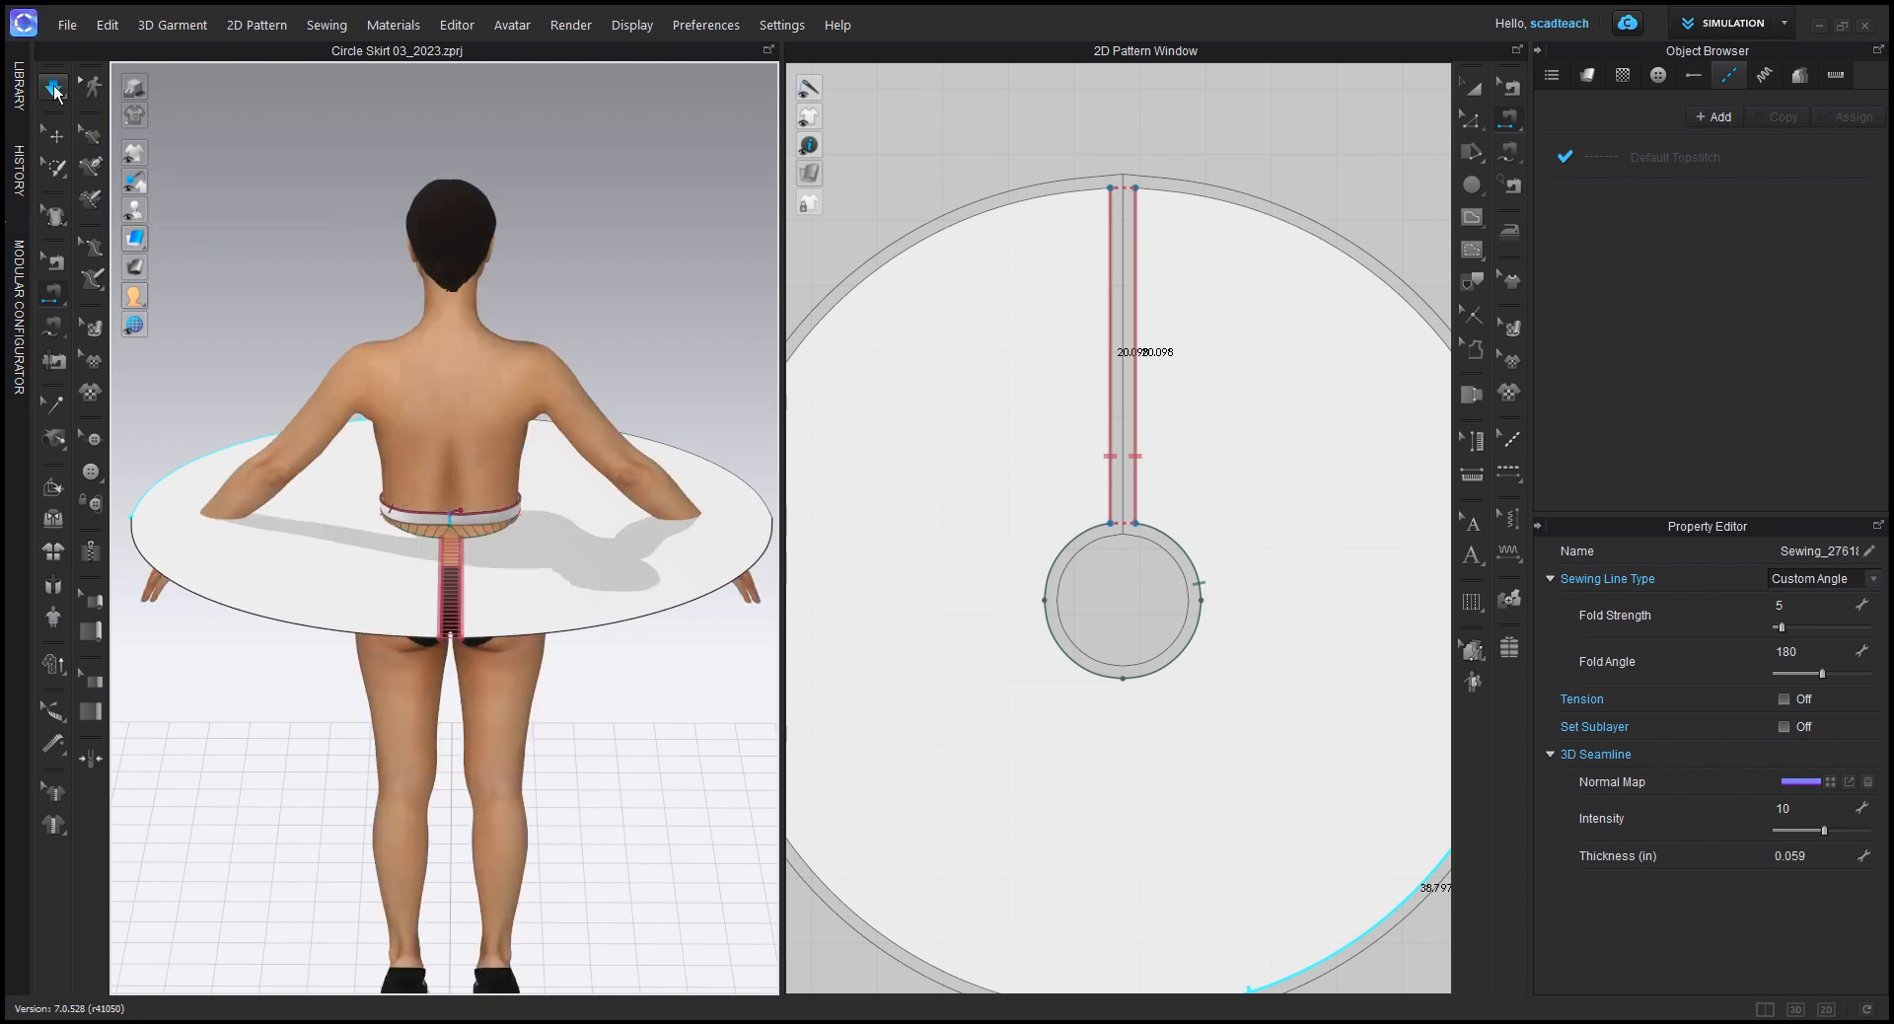
click(54, 87)
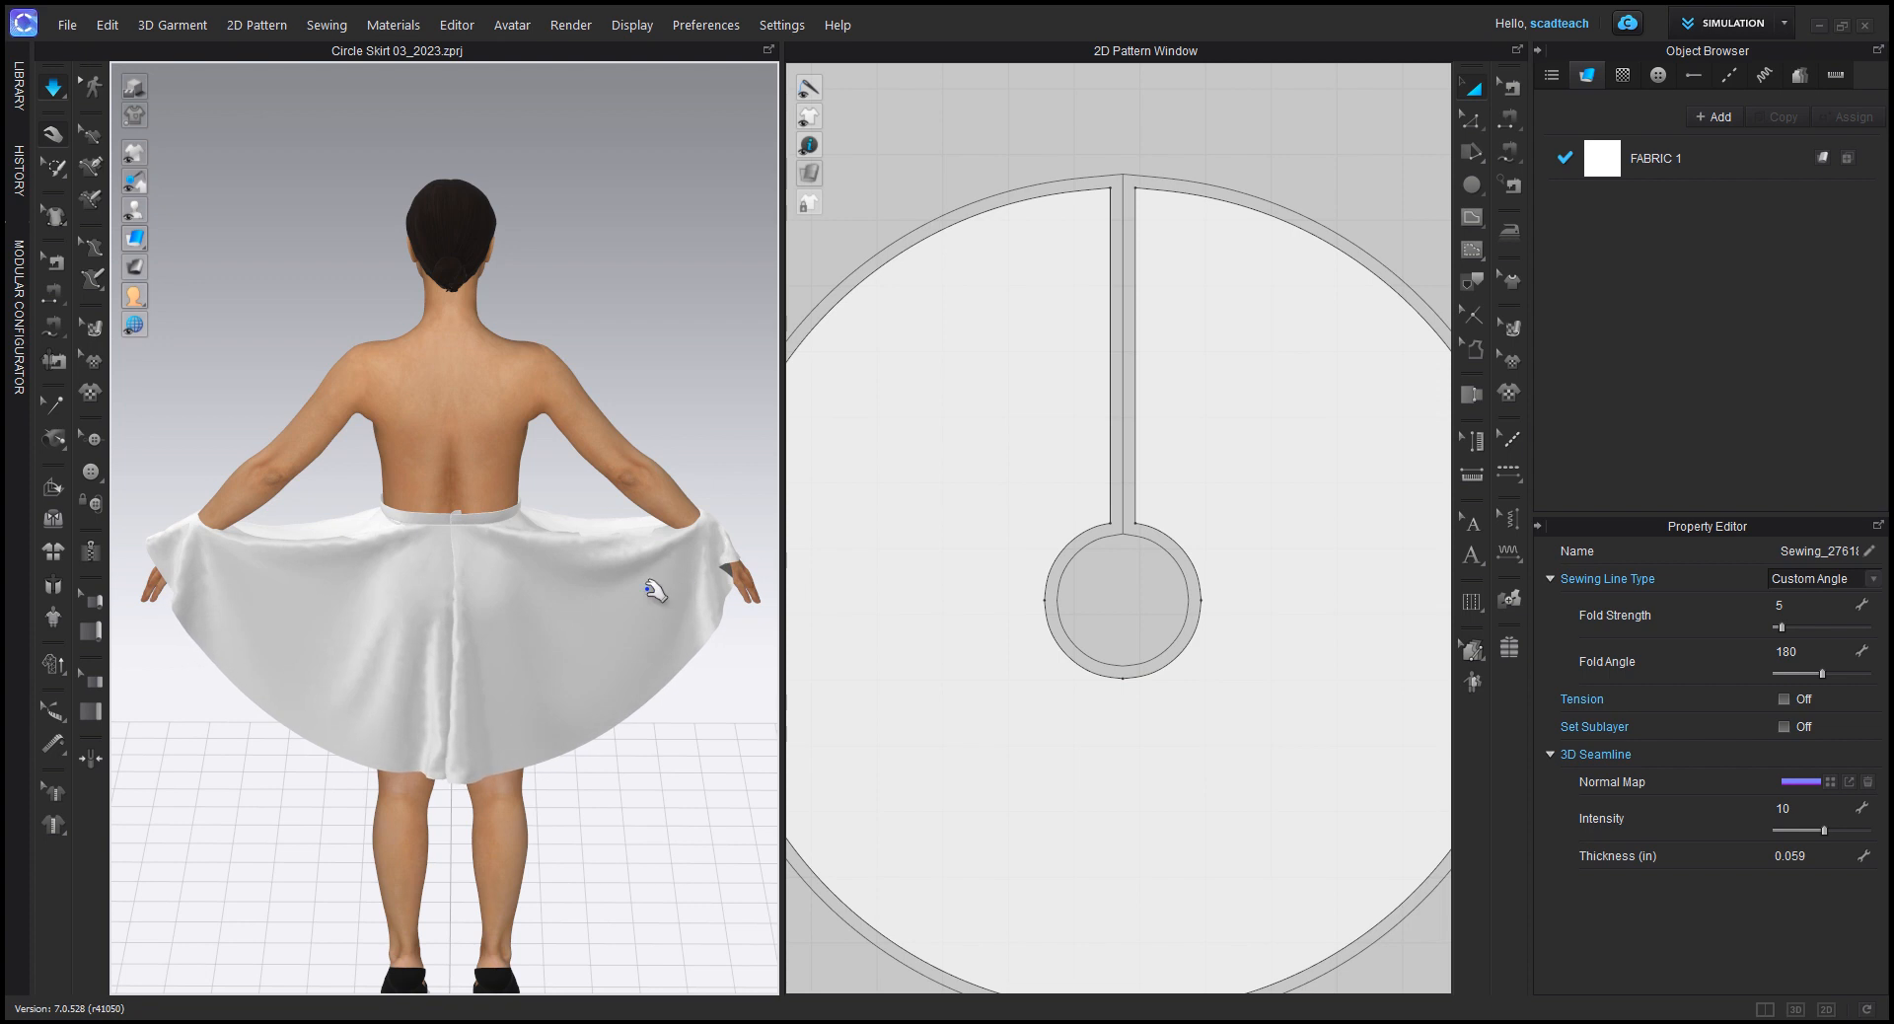
Step: Pull the simulated skirt off both of the avatar's hands and tug its sides outward so it hangs freely
click(711, 527)
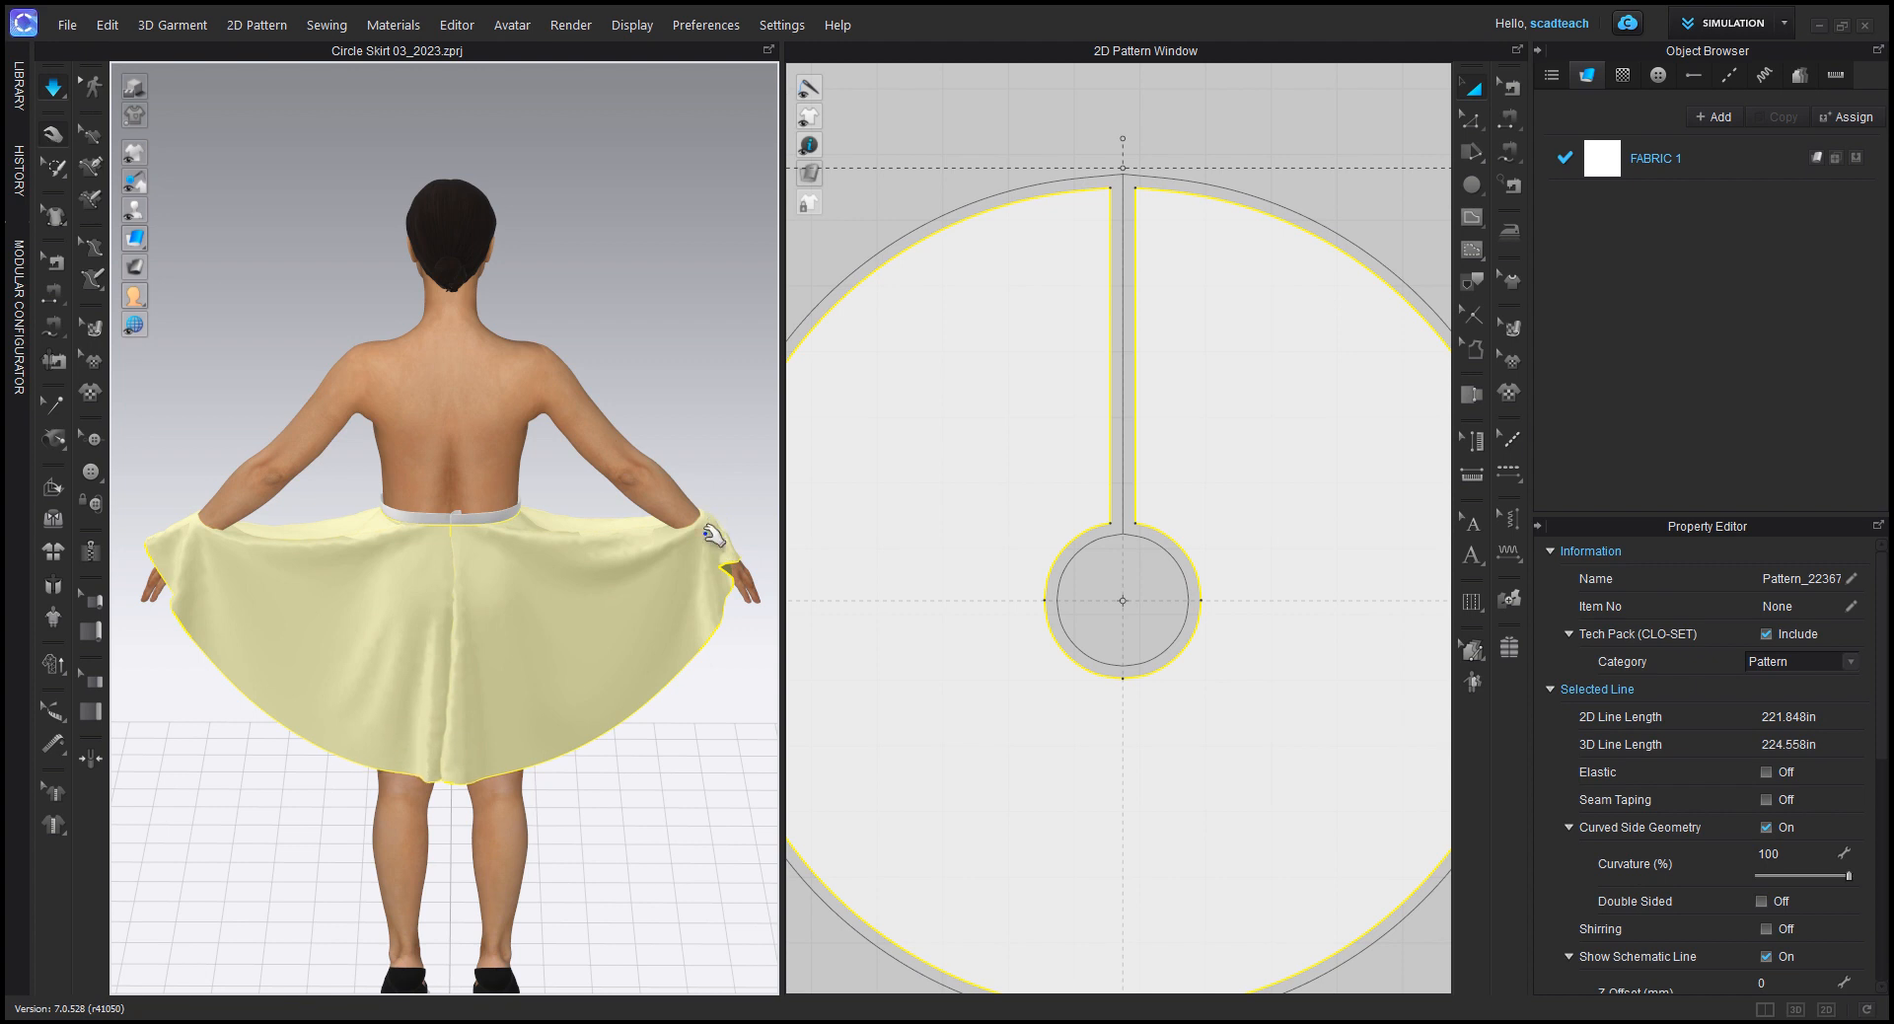
drag(709, 533, 537, 690)
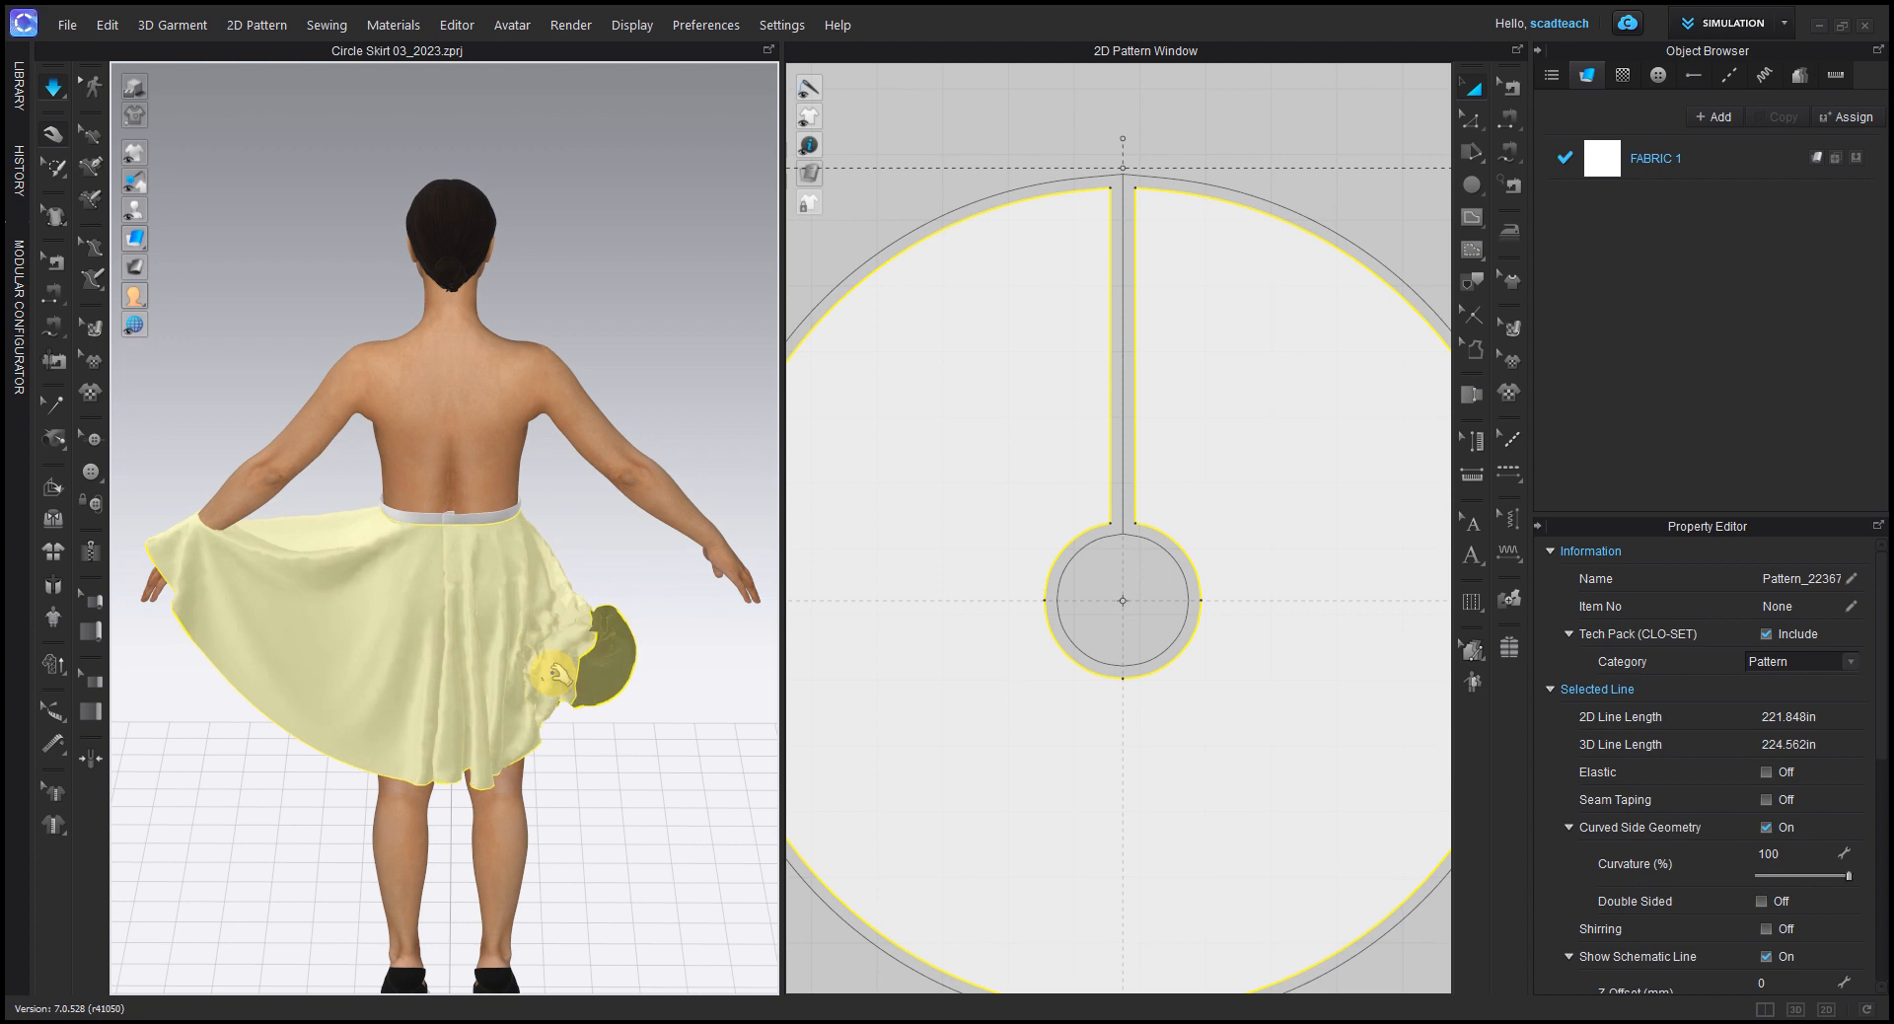
drag(190, 550, 305, 682)
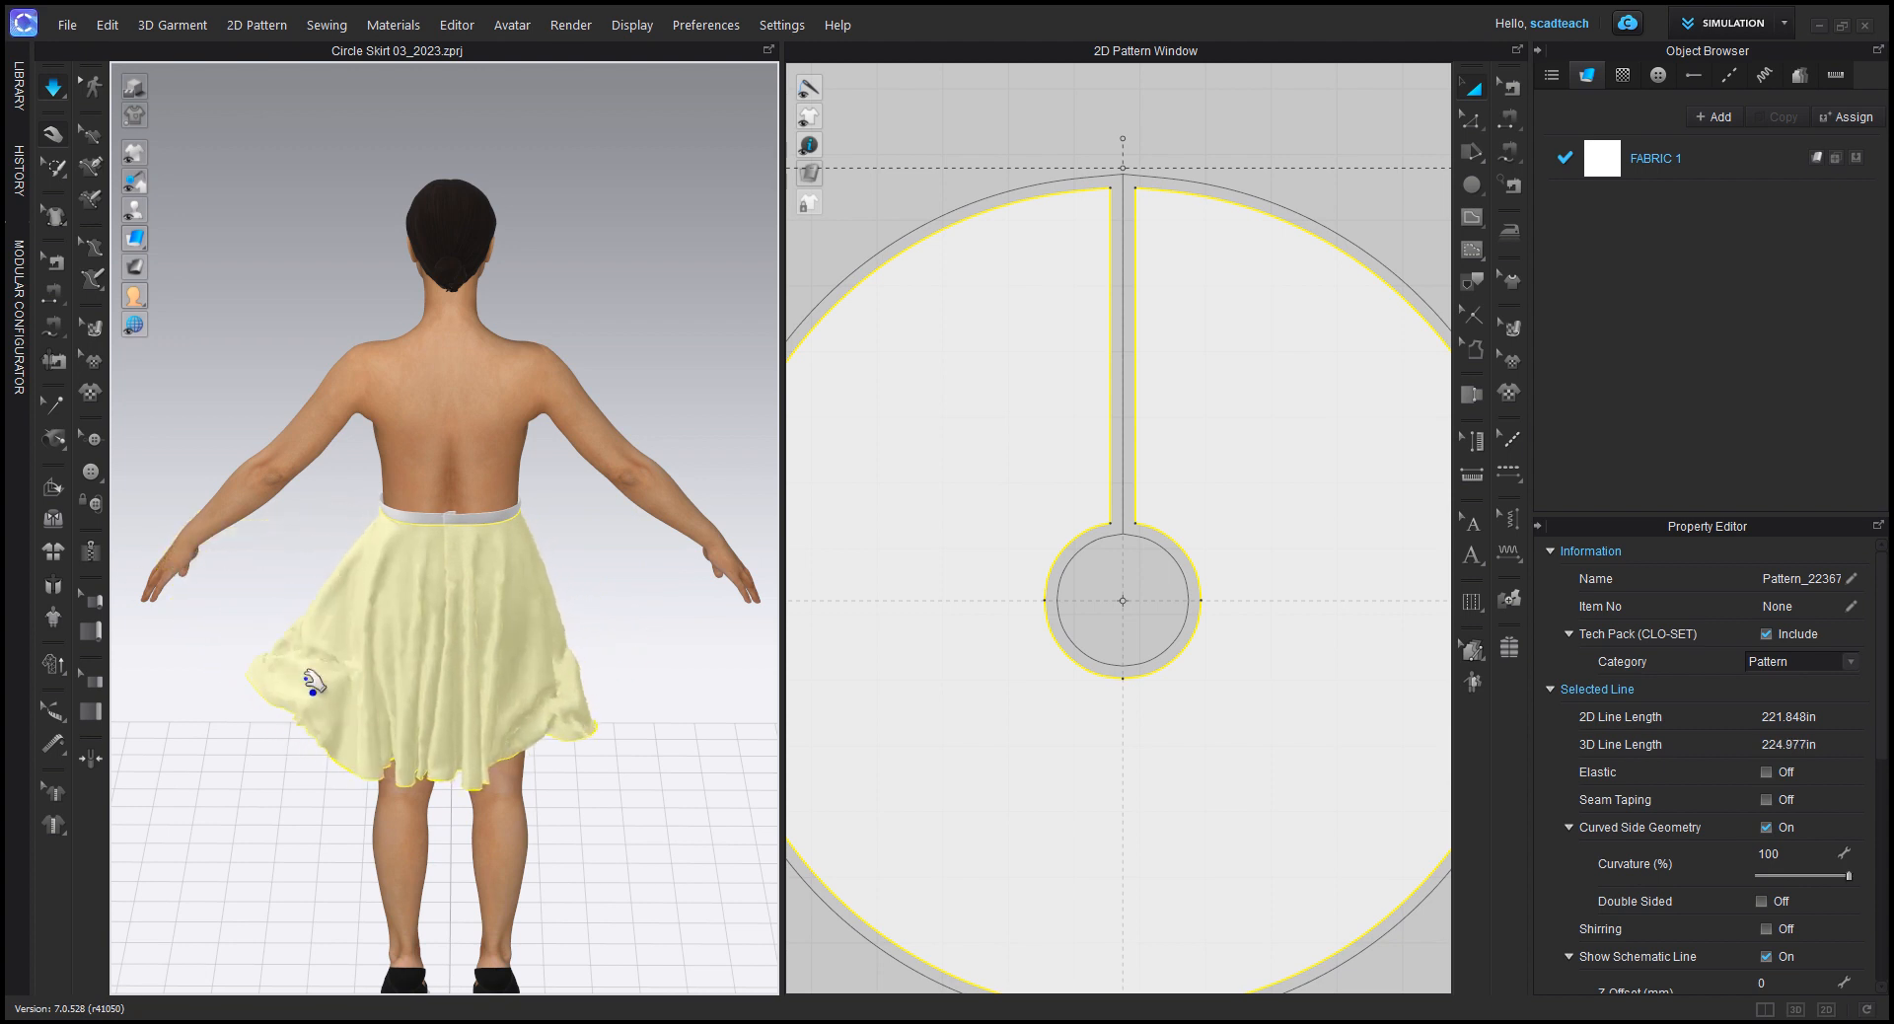
drag(595, 727, 681, 702)
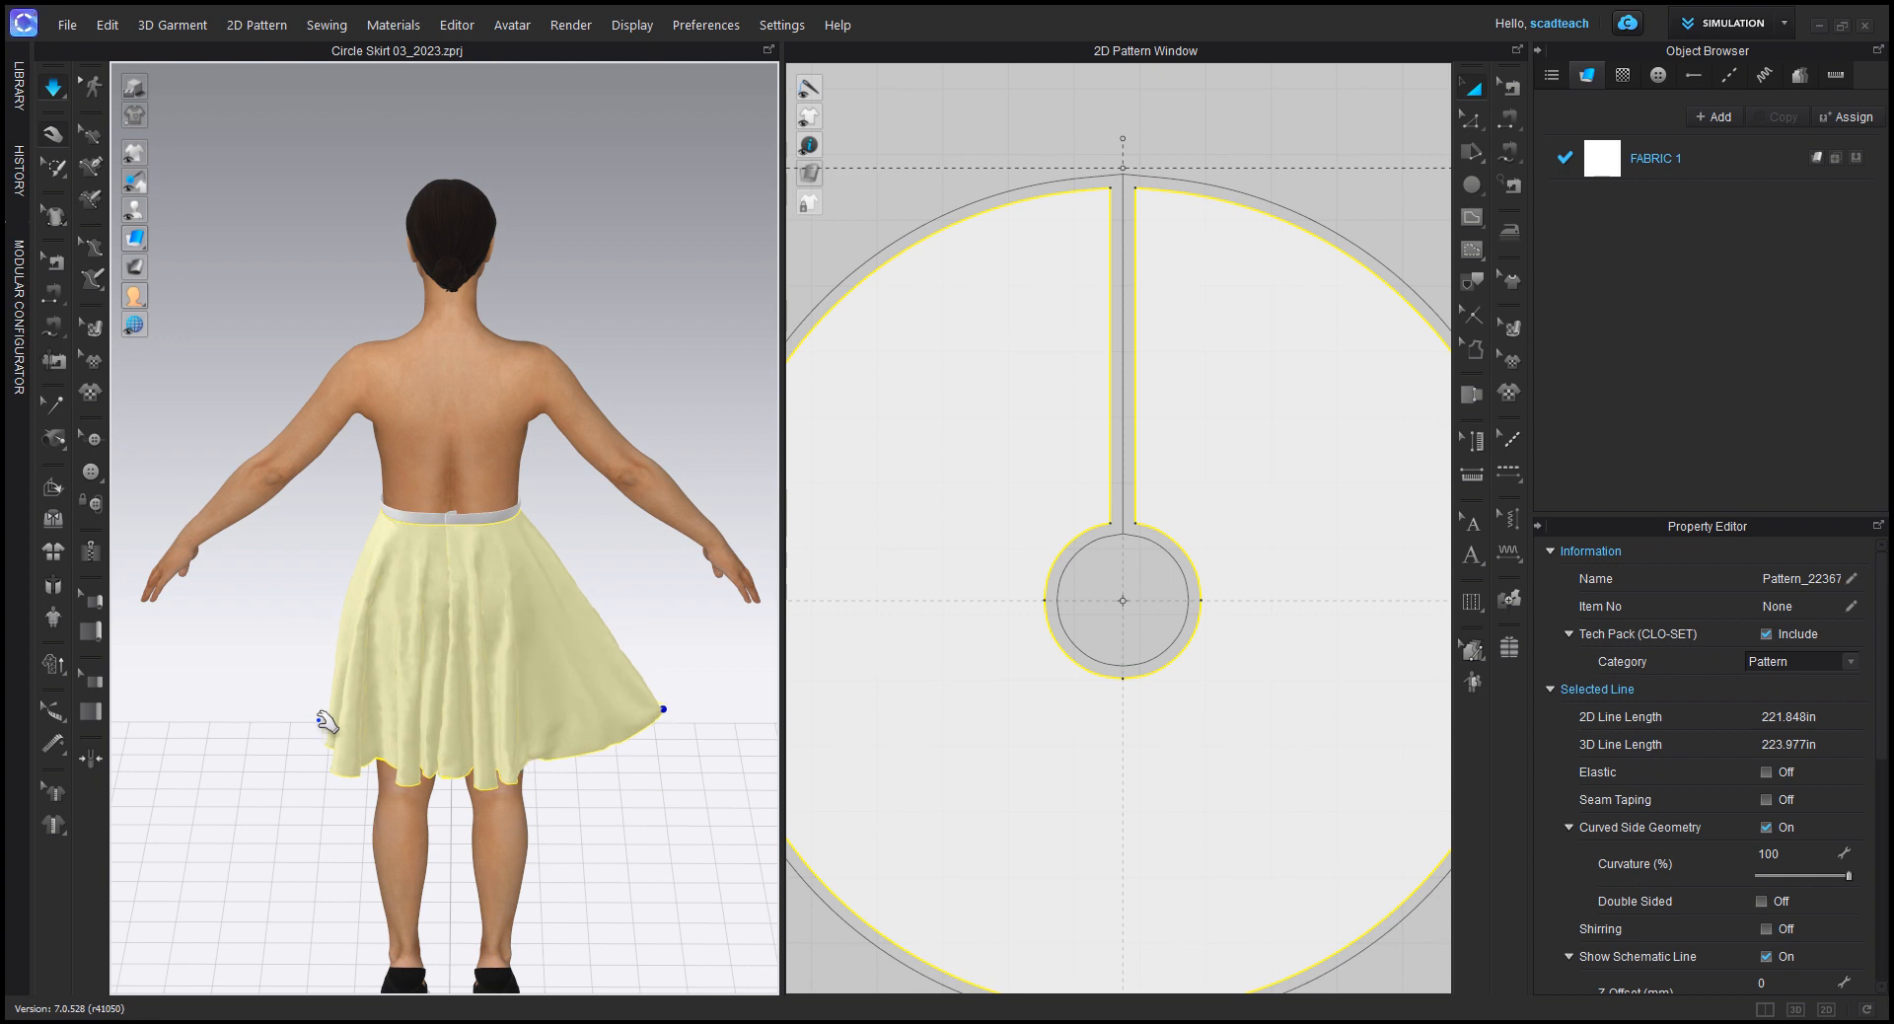
drag(314, 710, 247, 674)
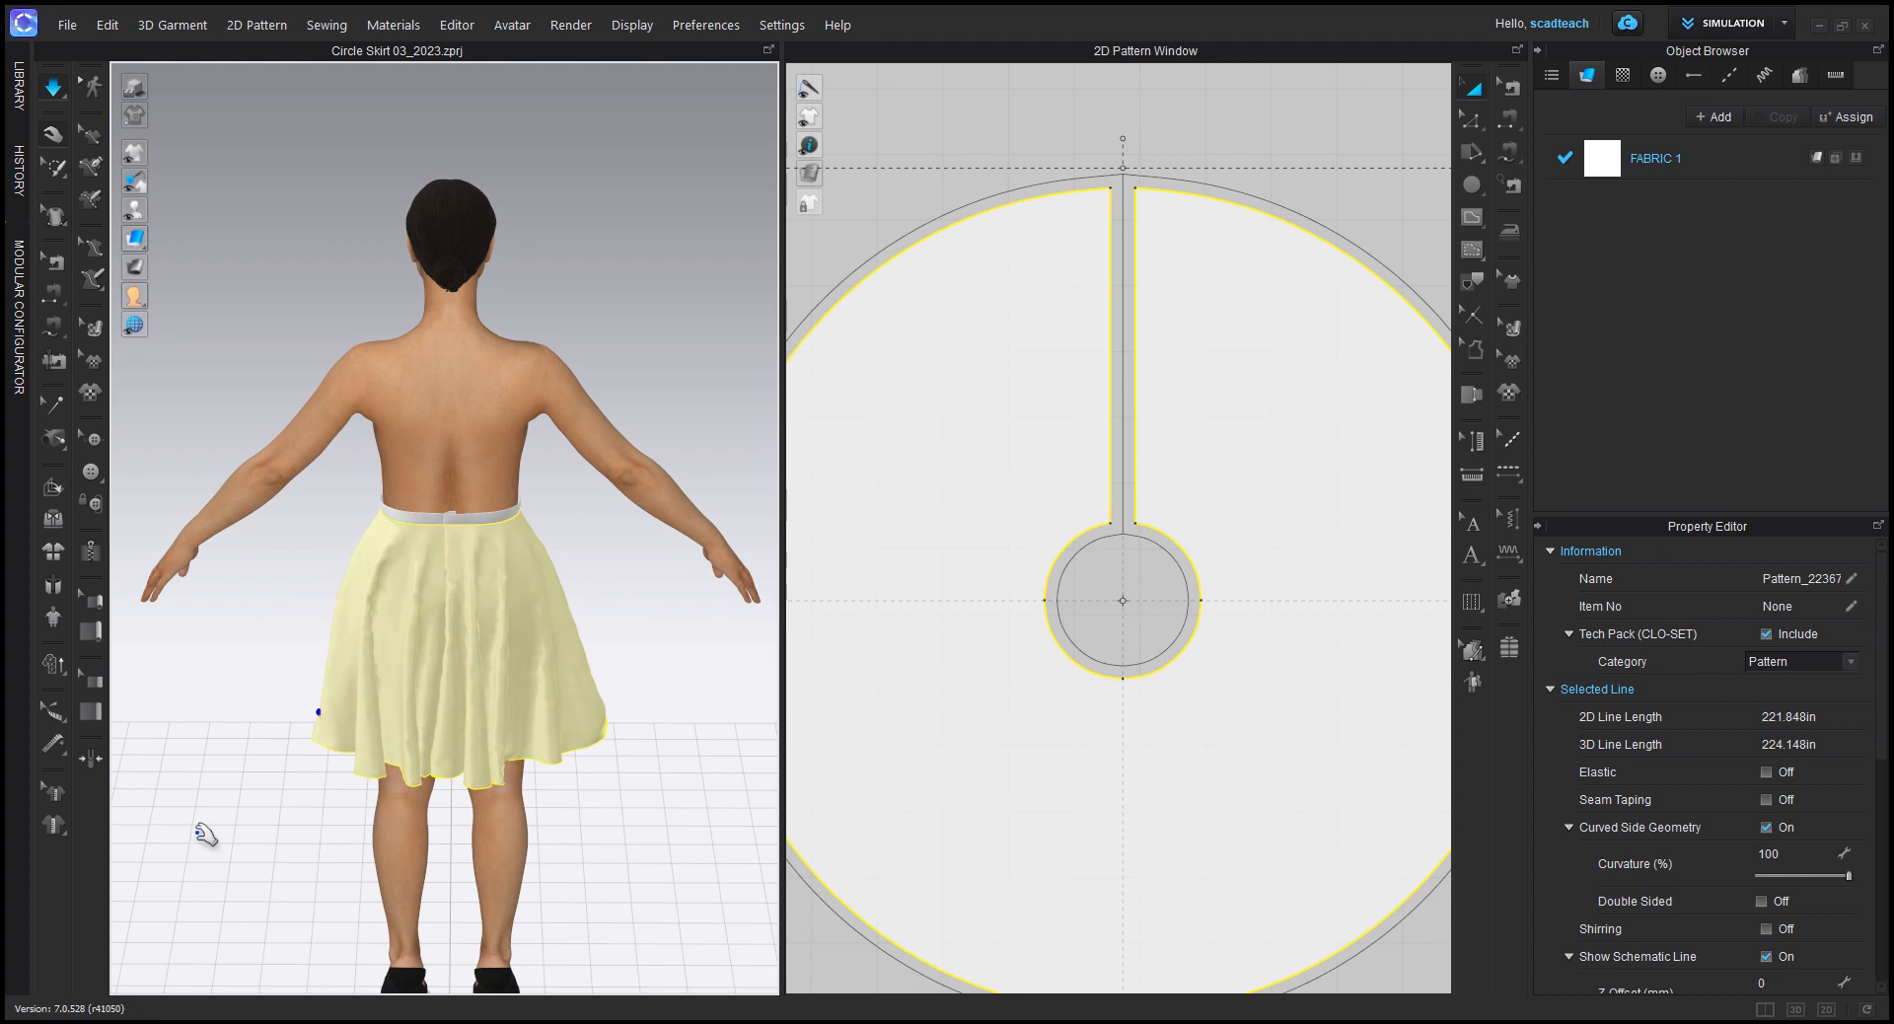
Step: Turn the avatar to the front and tug the skirt's hem outward and down at its right side to even out the folds
right_drag(247, 824, 622, 777)
middle_drag(237, 792, 546, 744)
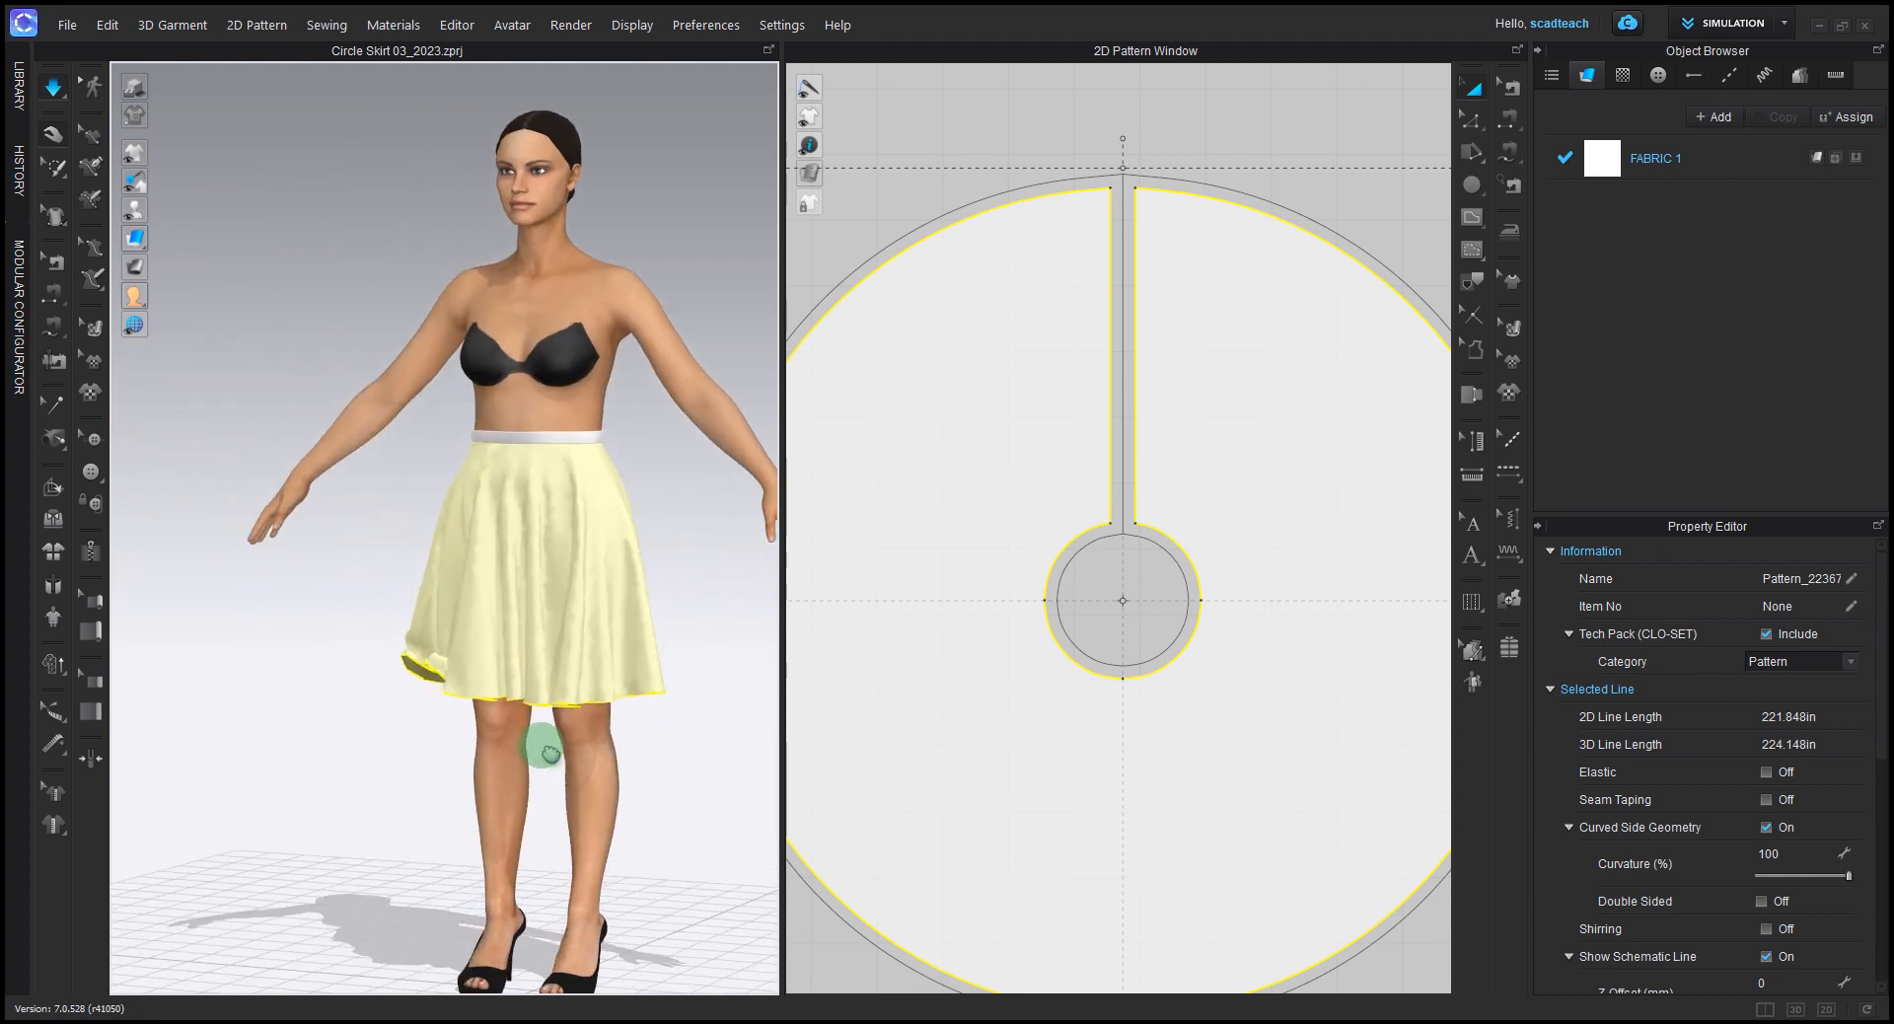
right_drag(455, 789, 501, 795)
drag(391, 672, 190, 647)
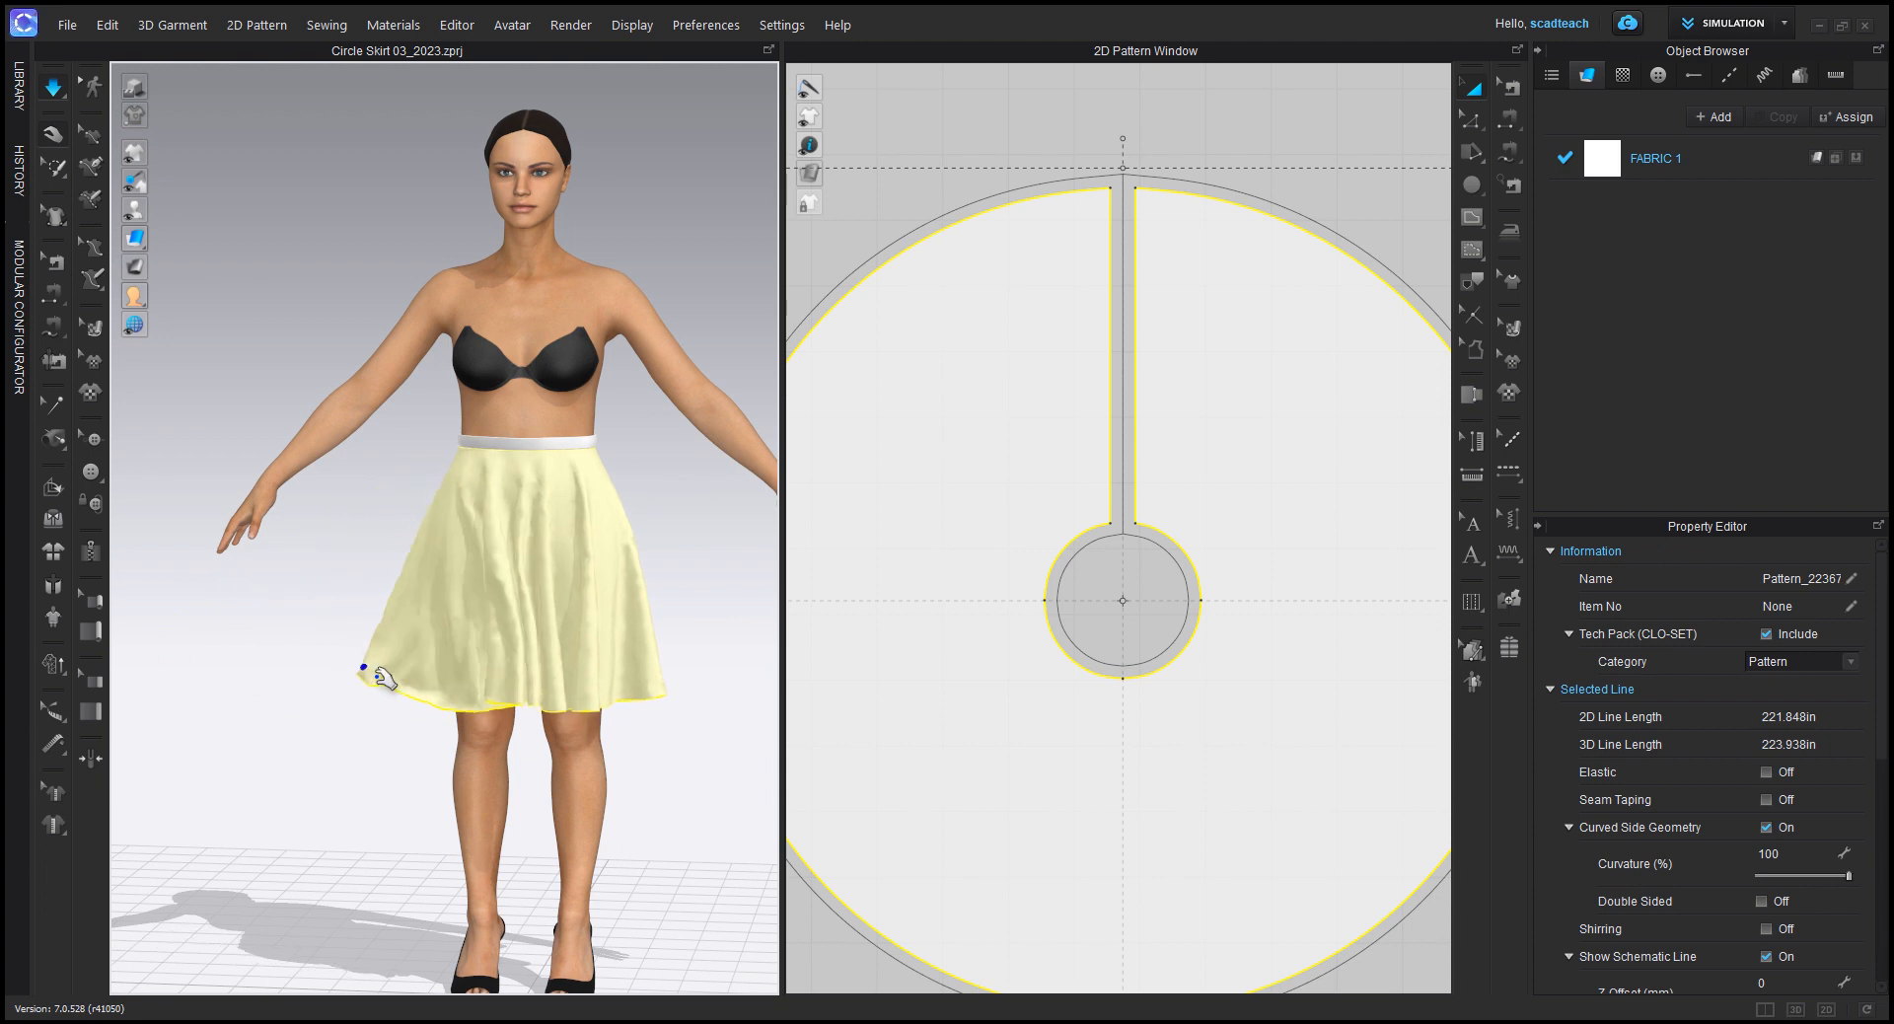
drag(416, 686, 391, 759)
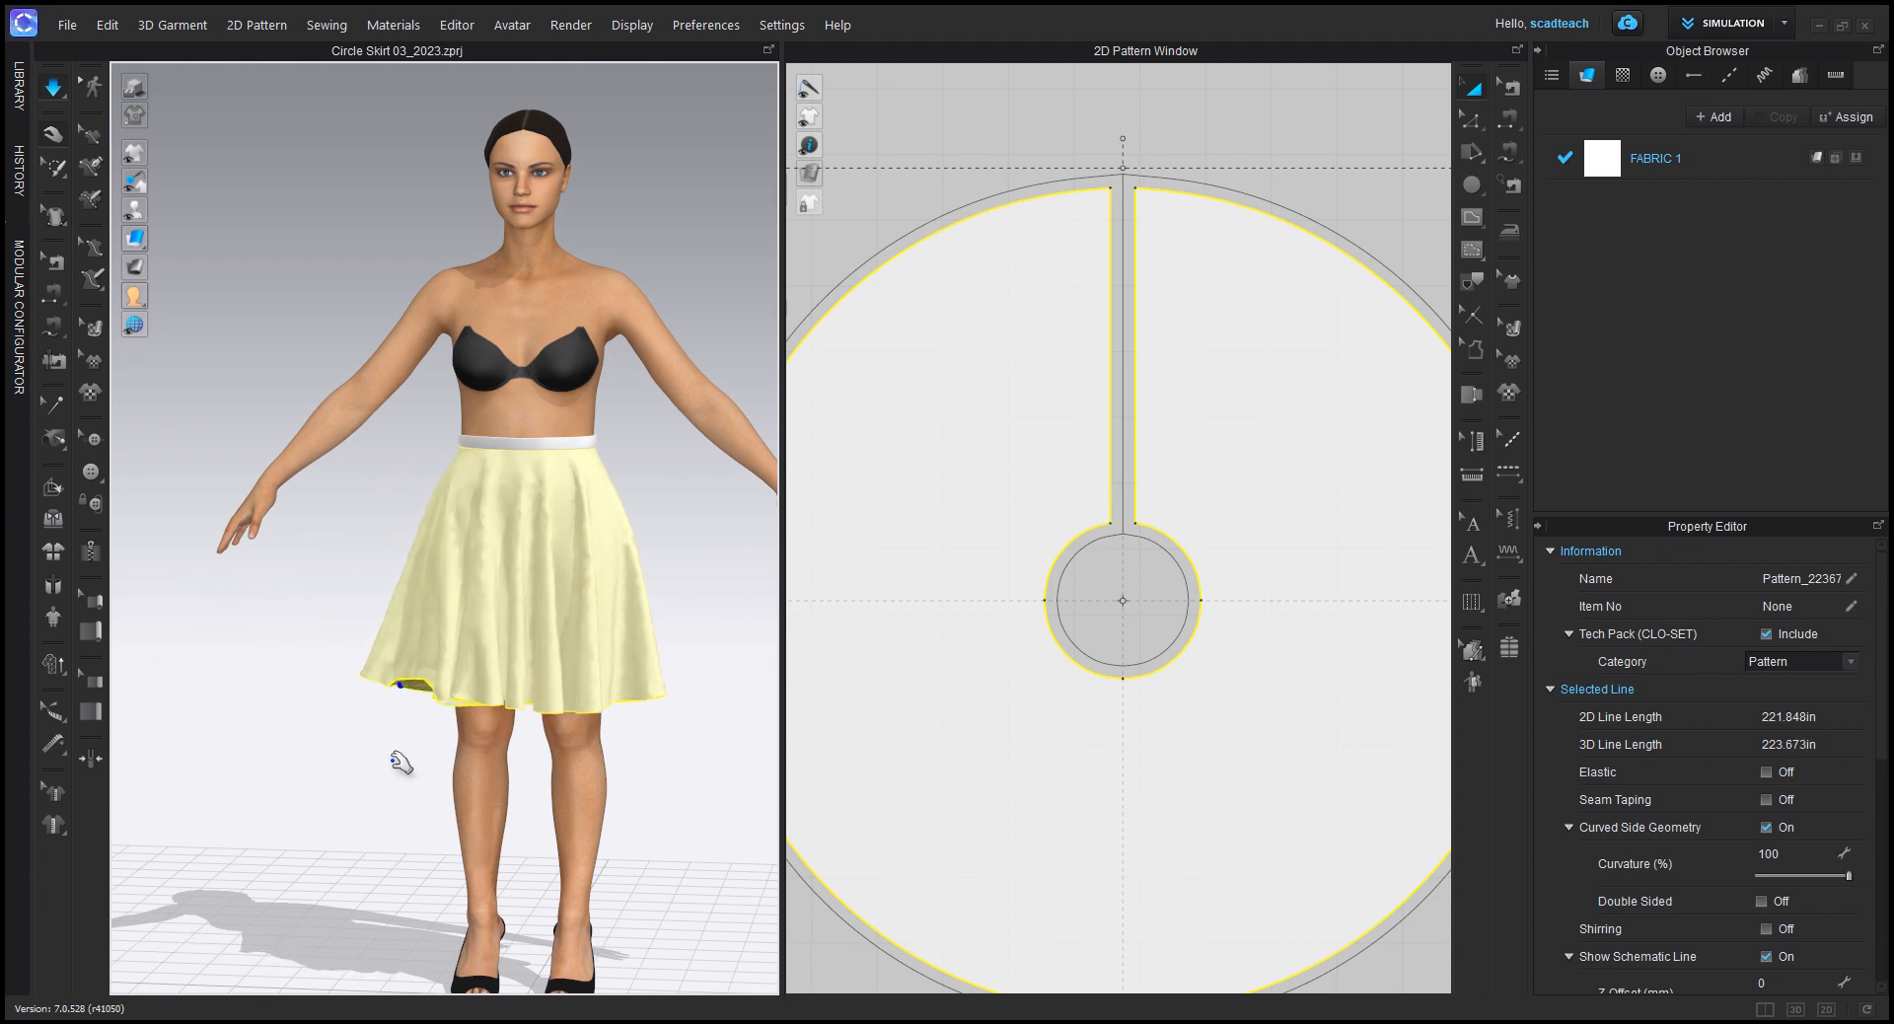
drag(414, 686, 380, 728)
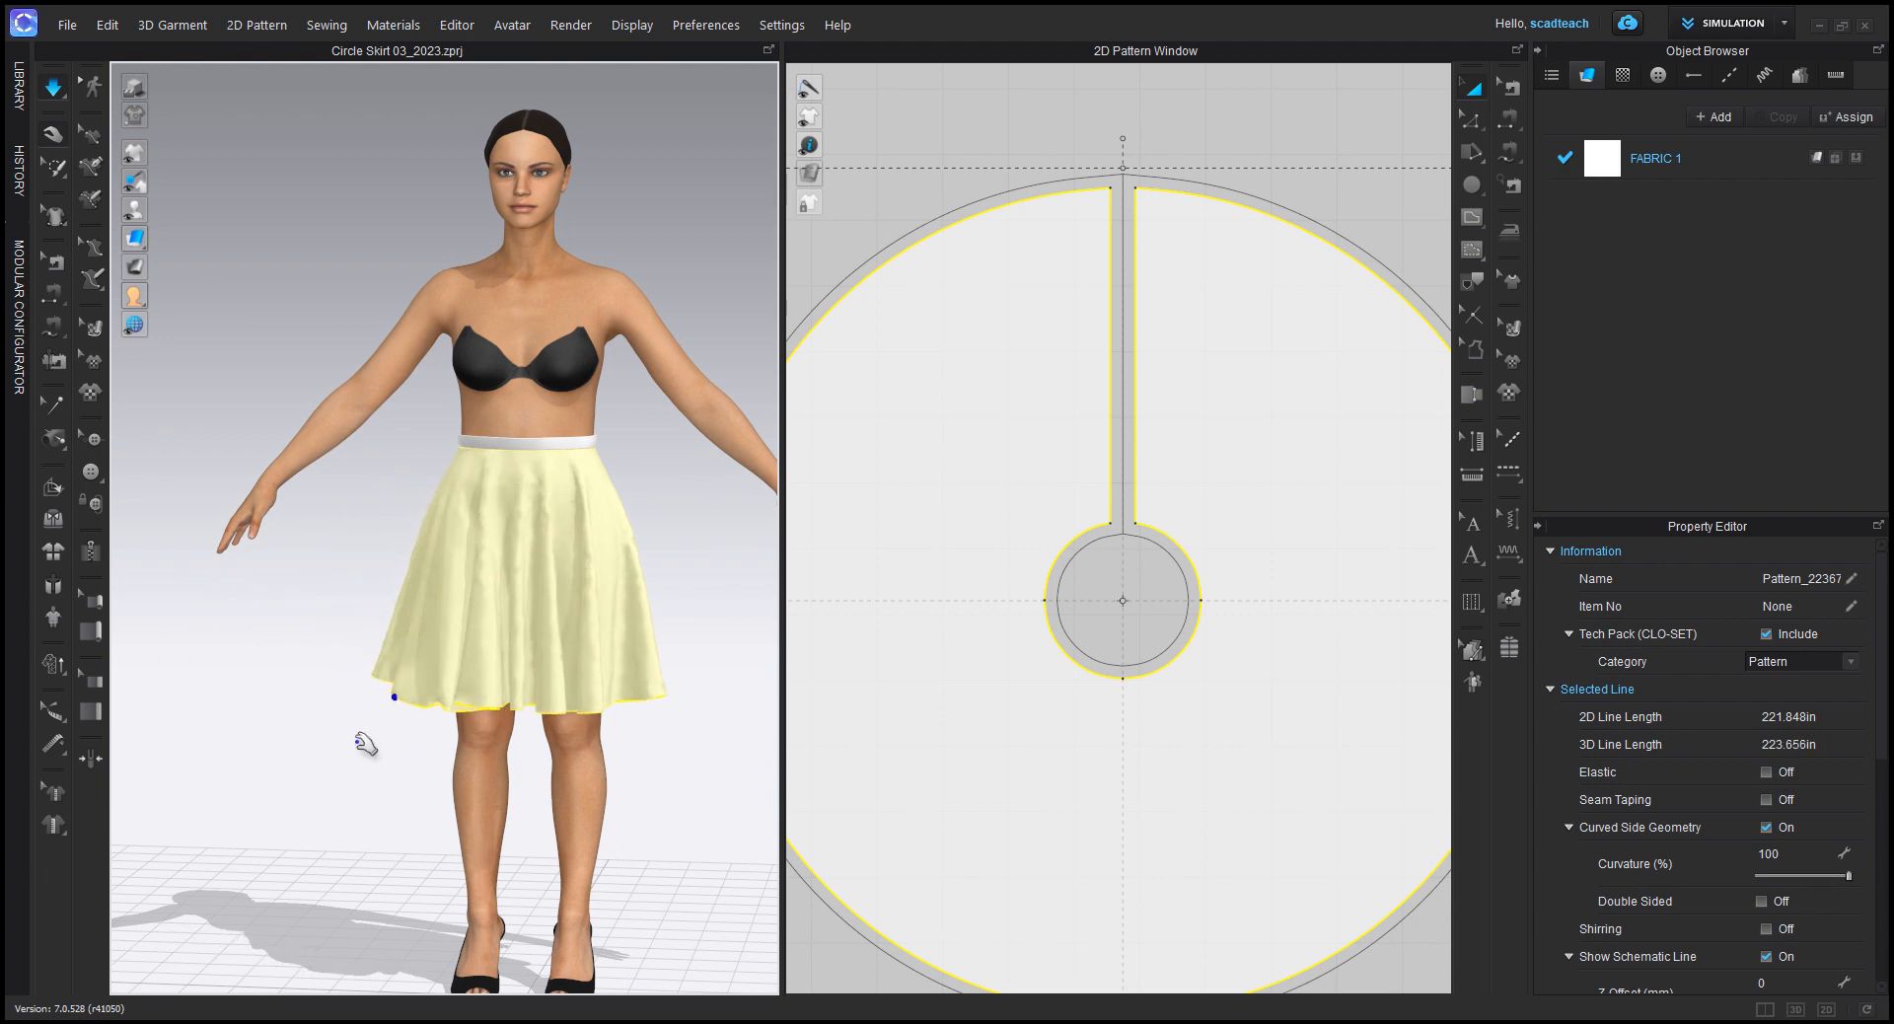
Step: Deselect the skirt, check its drape from the front and stop the simulation
click(275, 766)
scroll(511, 607, down, 2)
middle_drag(511, 606, 405, 662)
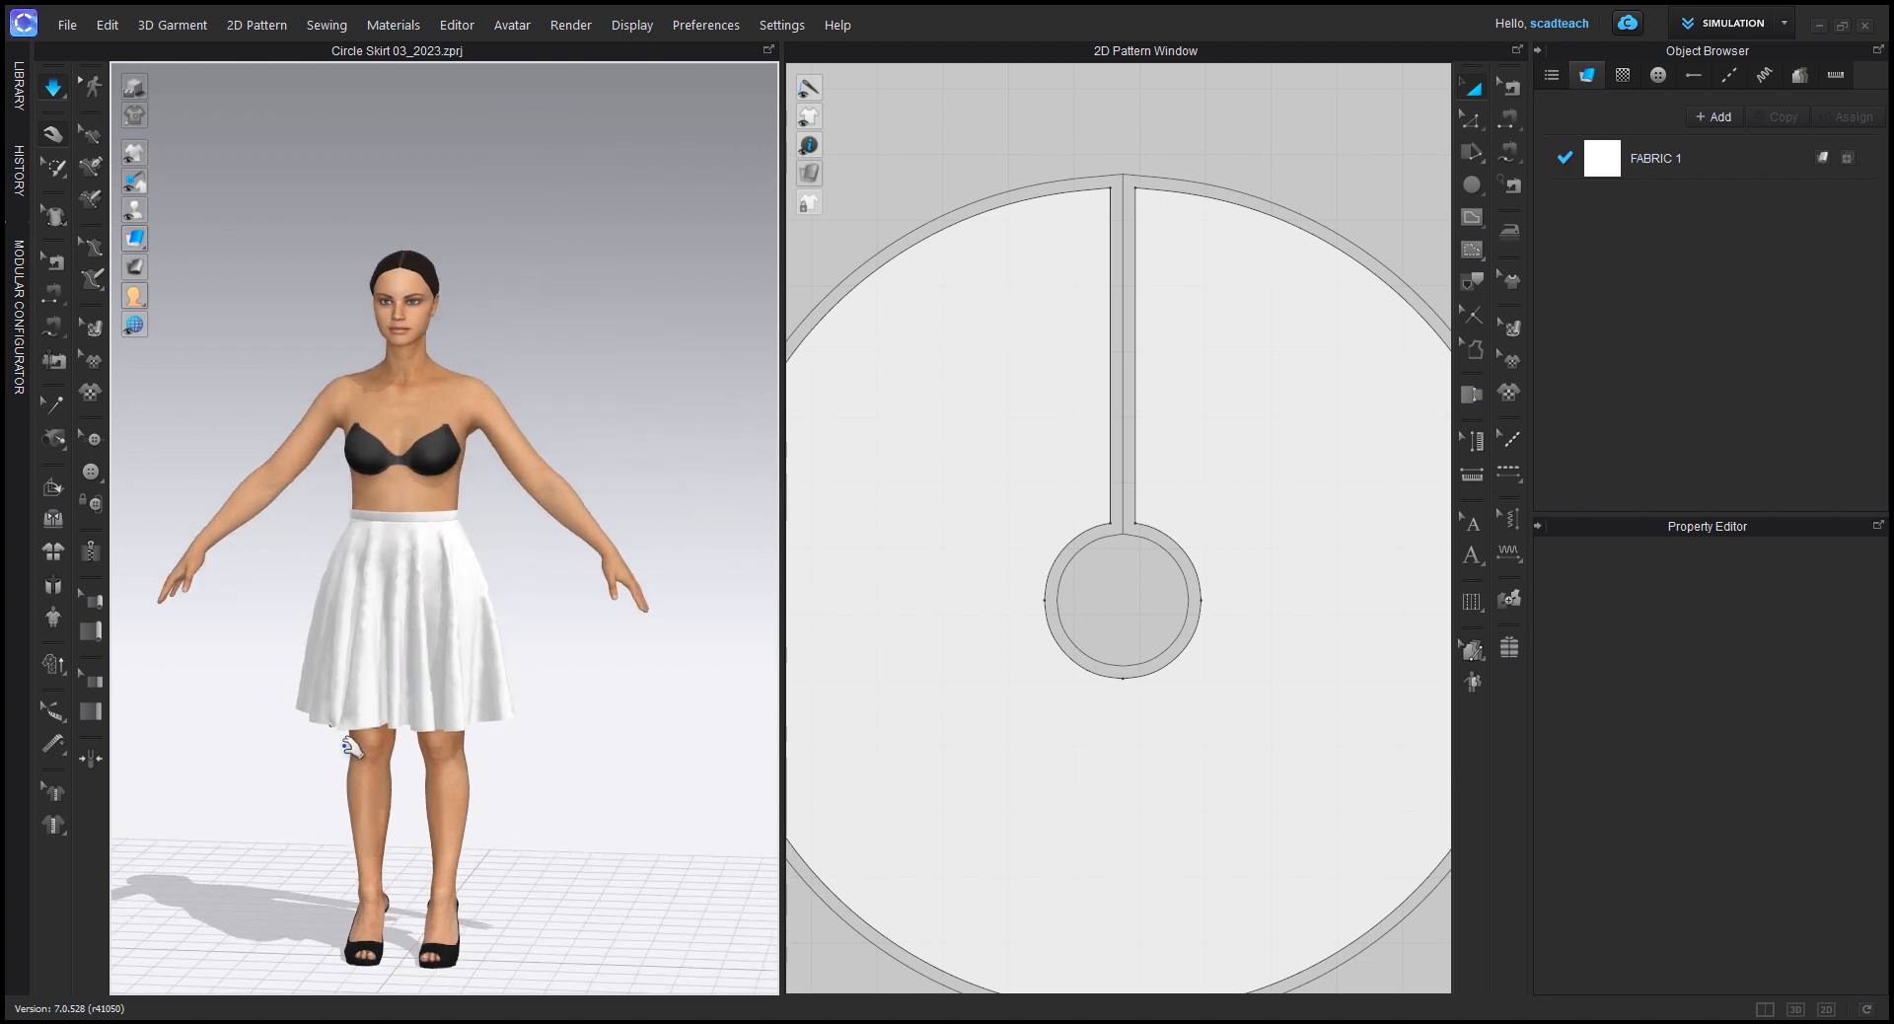
mouse_move(357, 742)
right_down()
mouse_move(453, 732)
mouse_move(376, 747)
right_up()
click(528, 622)
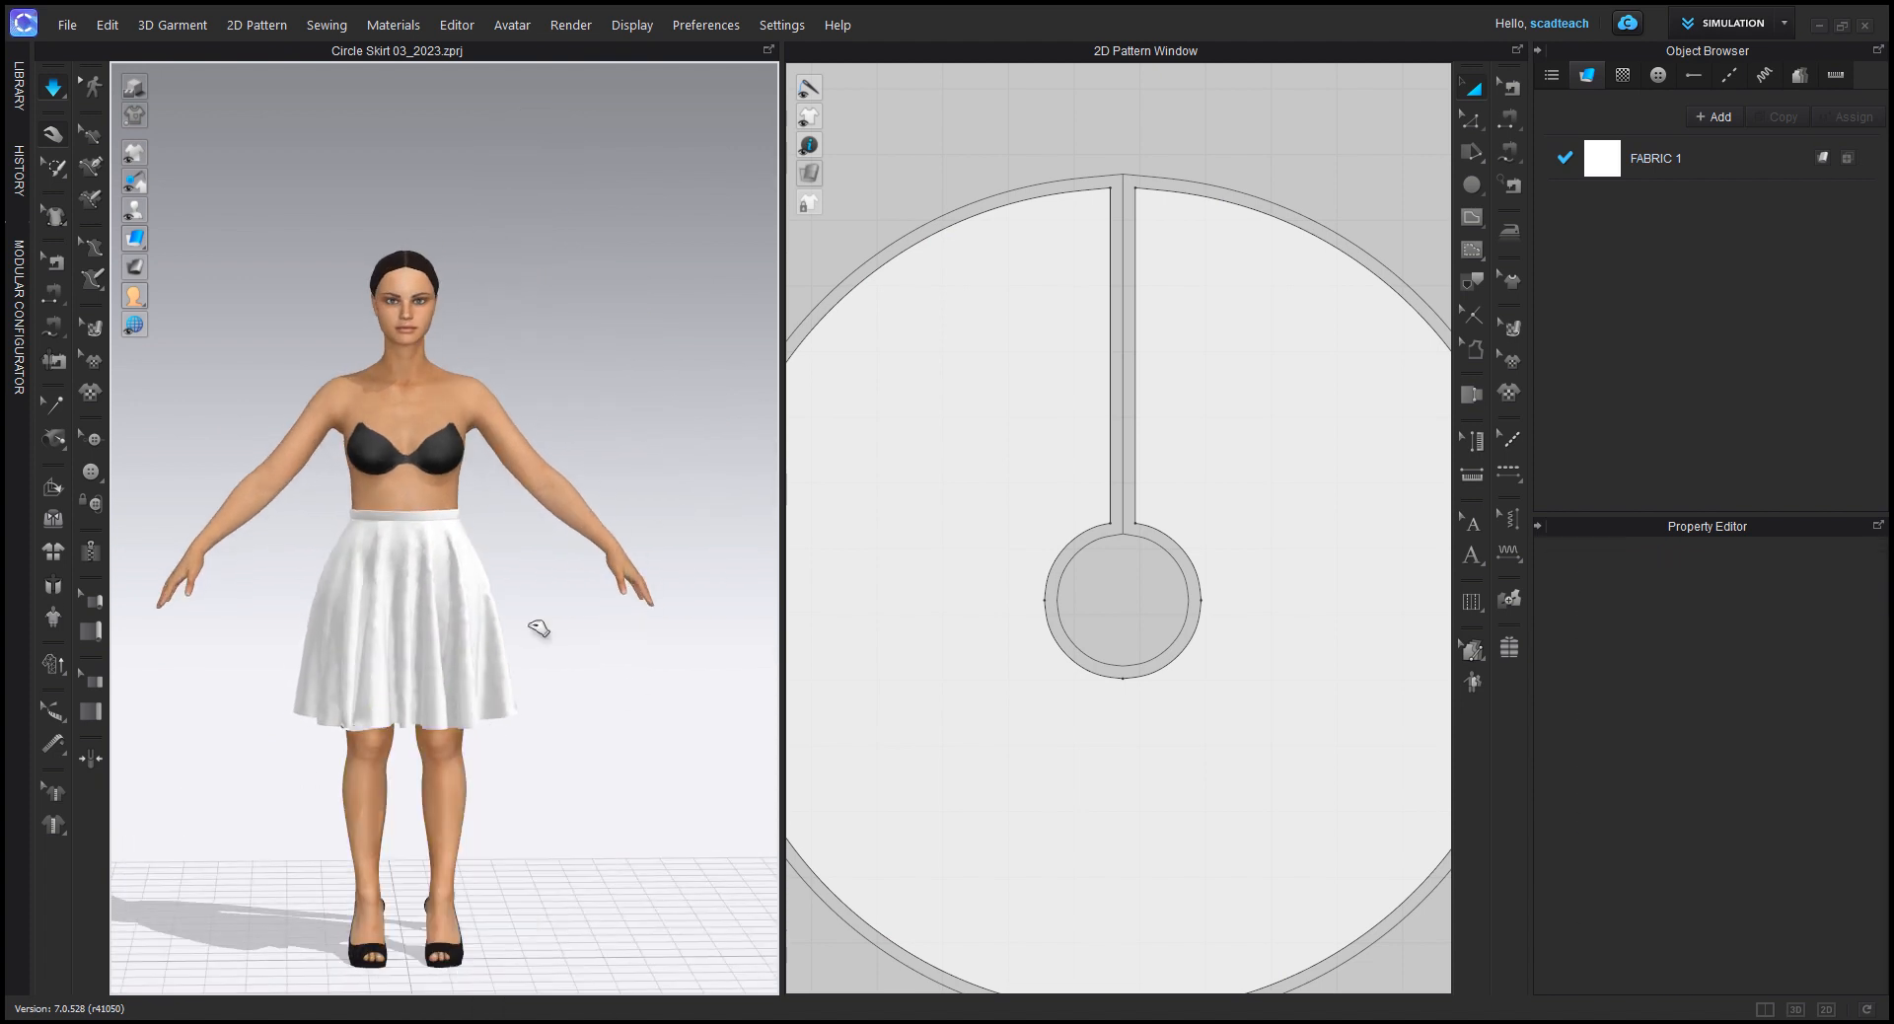
middle_drag(558, 668, 572, 593)
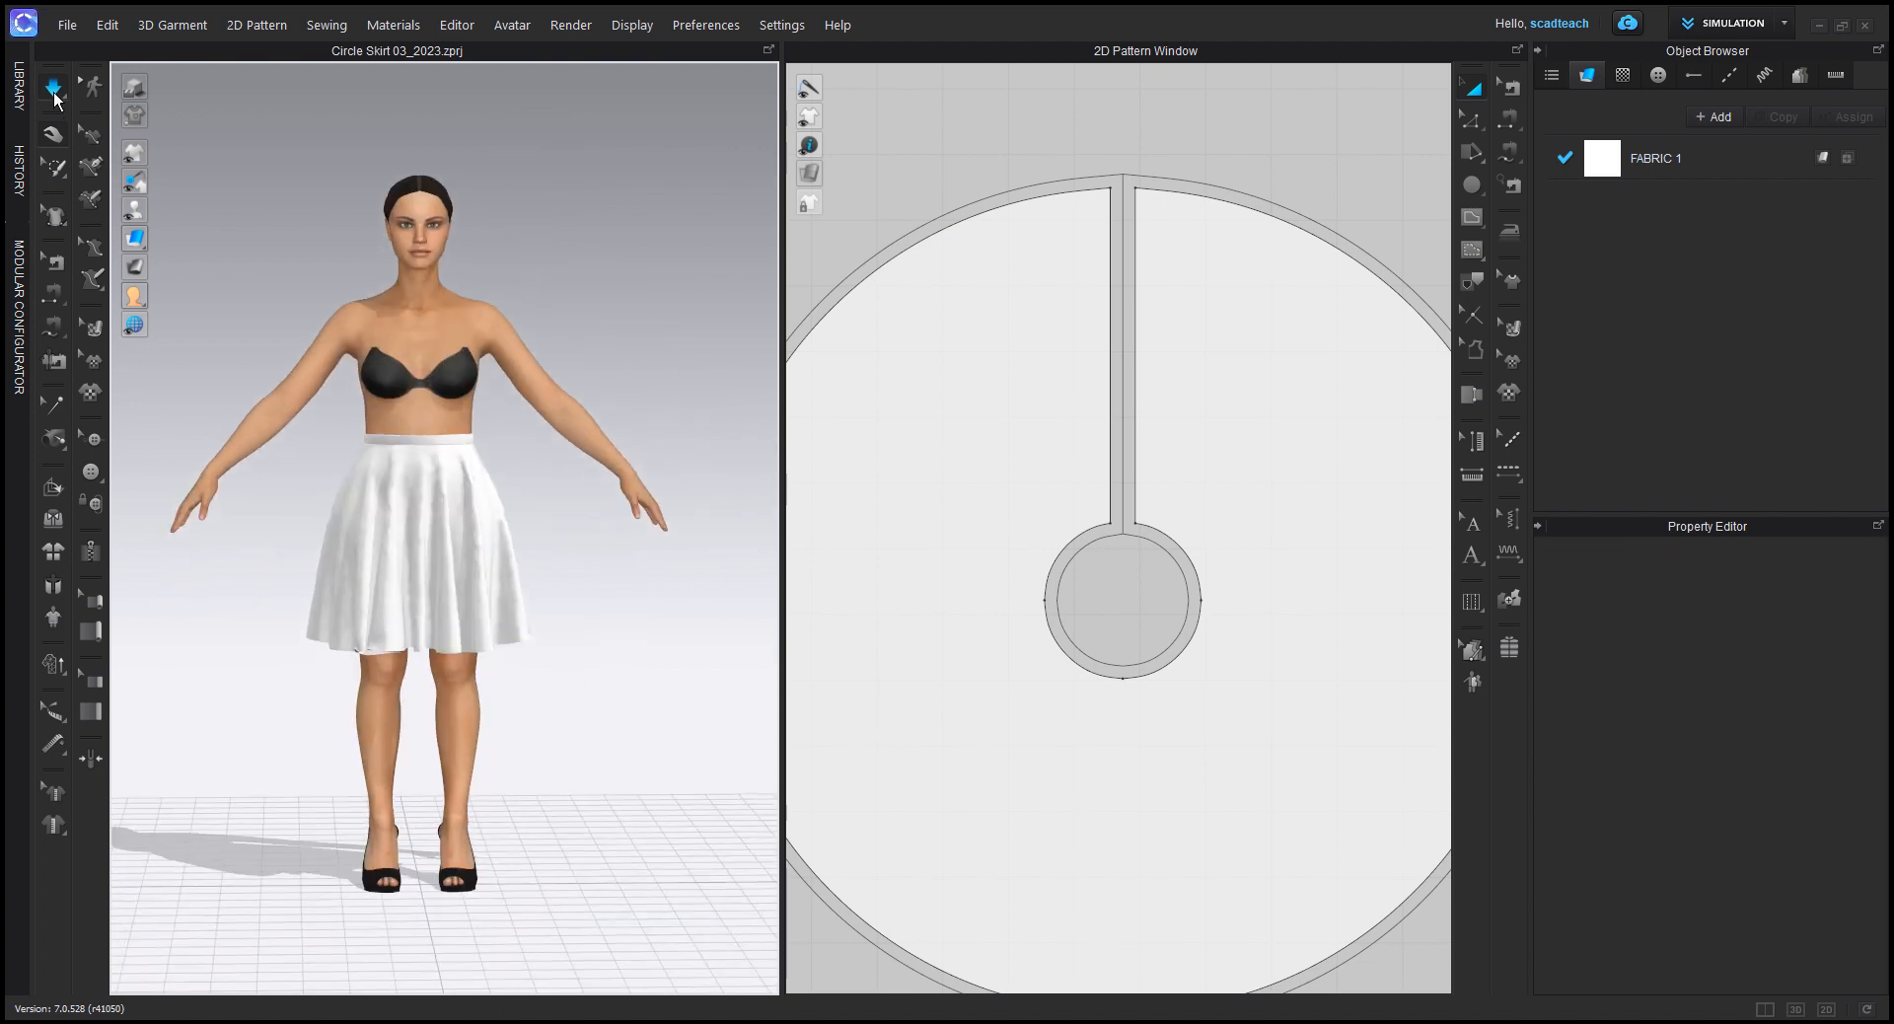
click(56, 79)
Step: Remove the seam allowance from the whole outline of the circle skirt pattern
key(n)
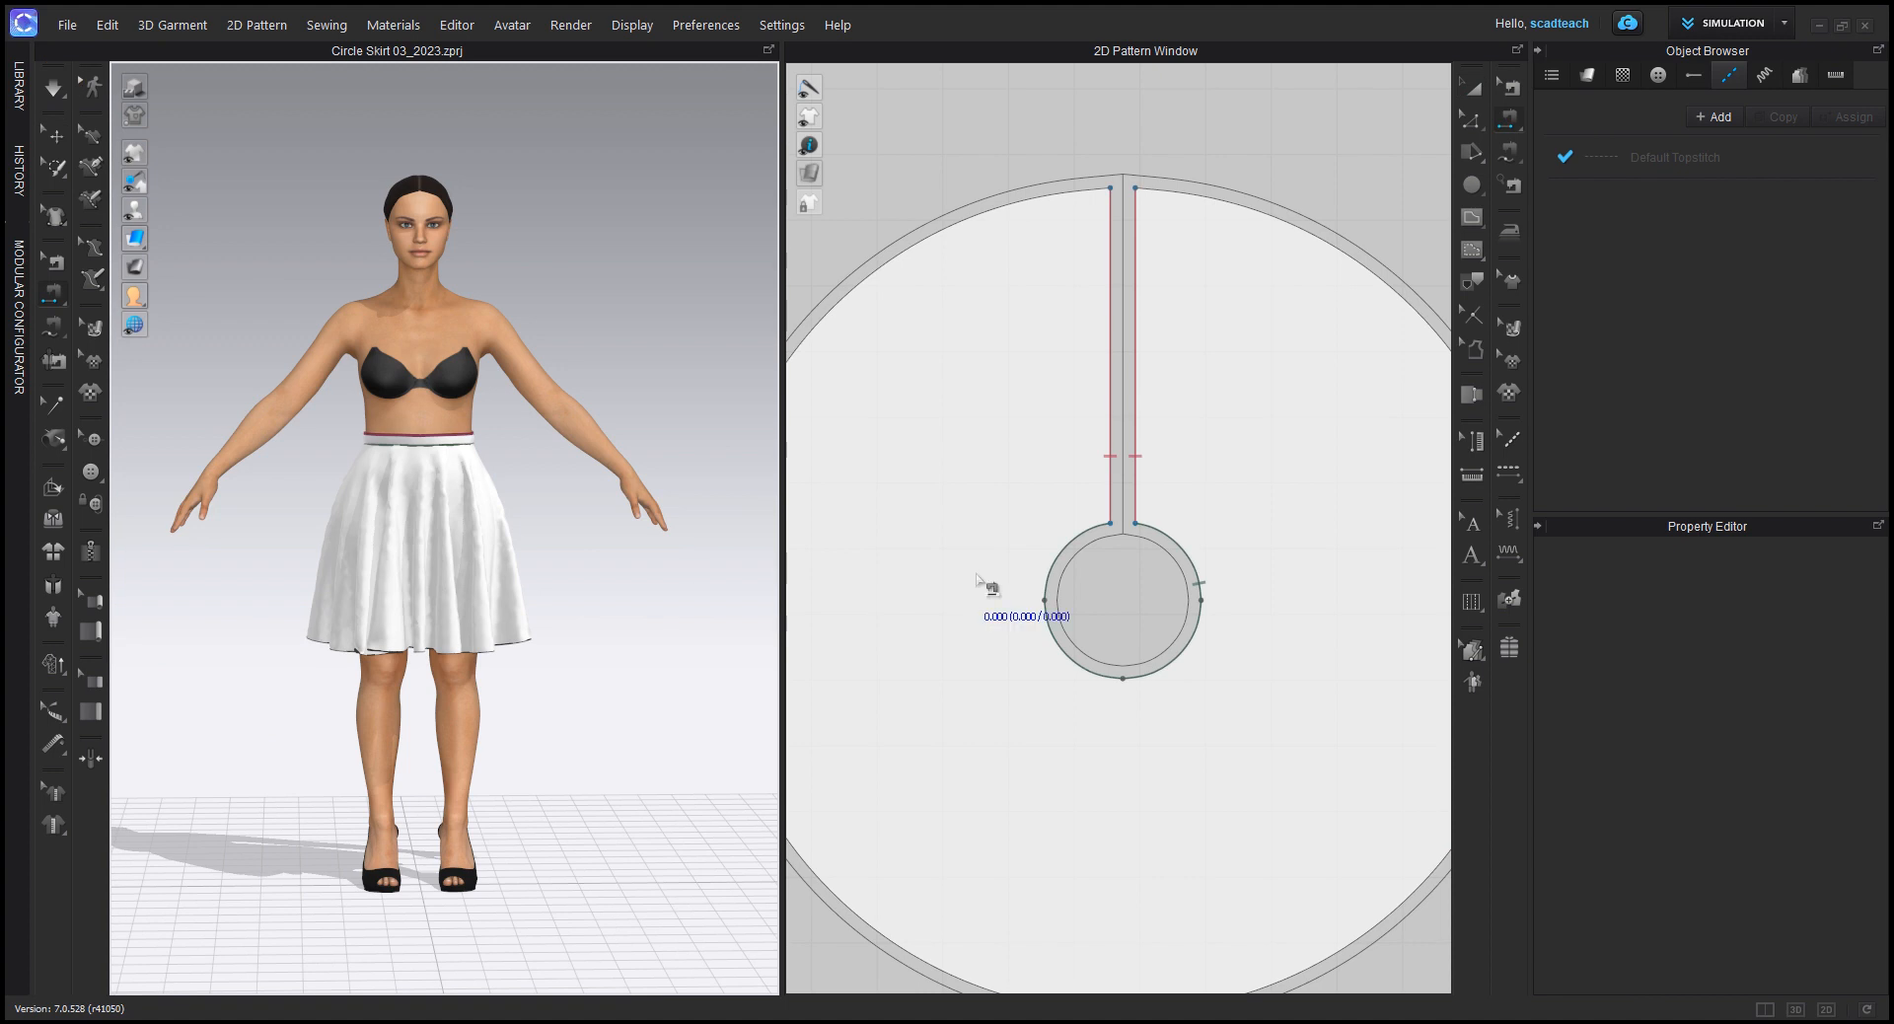
scroll(979, 577, down, 5)
scroll(978, 577, down, 1)
middle_drag(973, 572, 1056, 559)
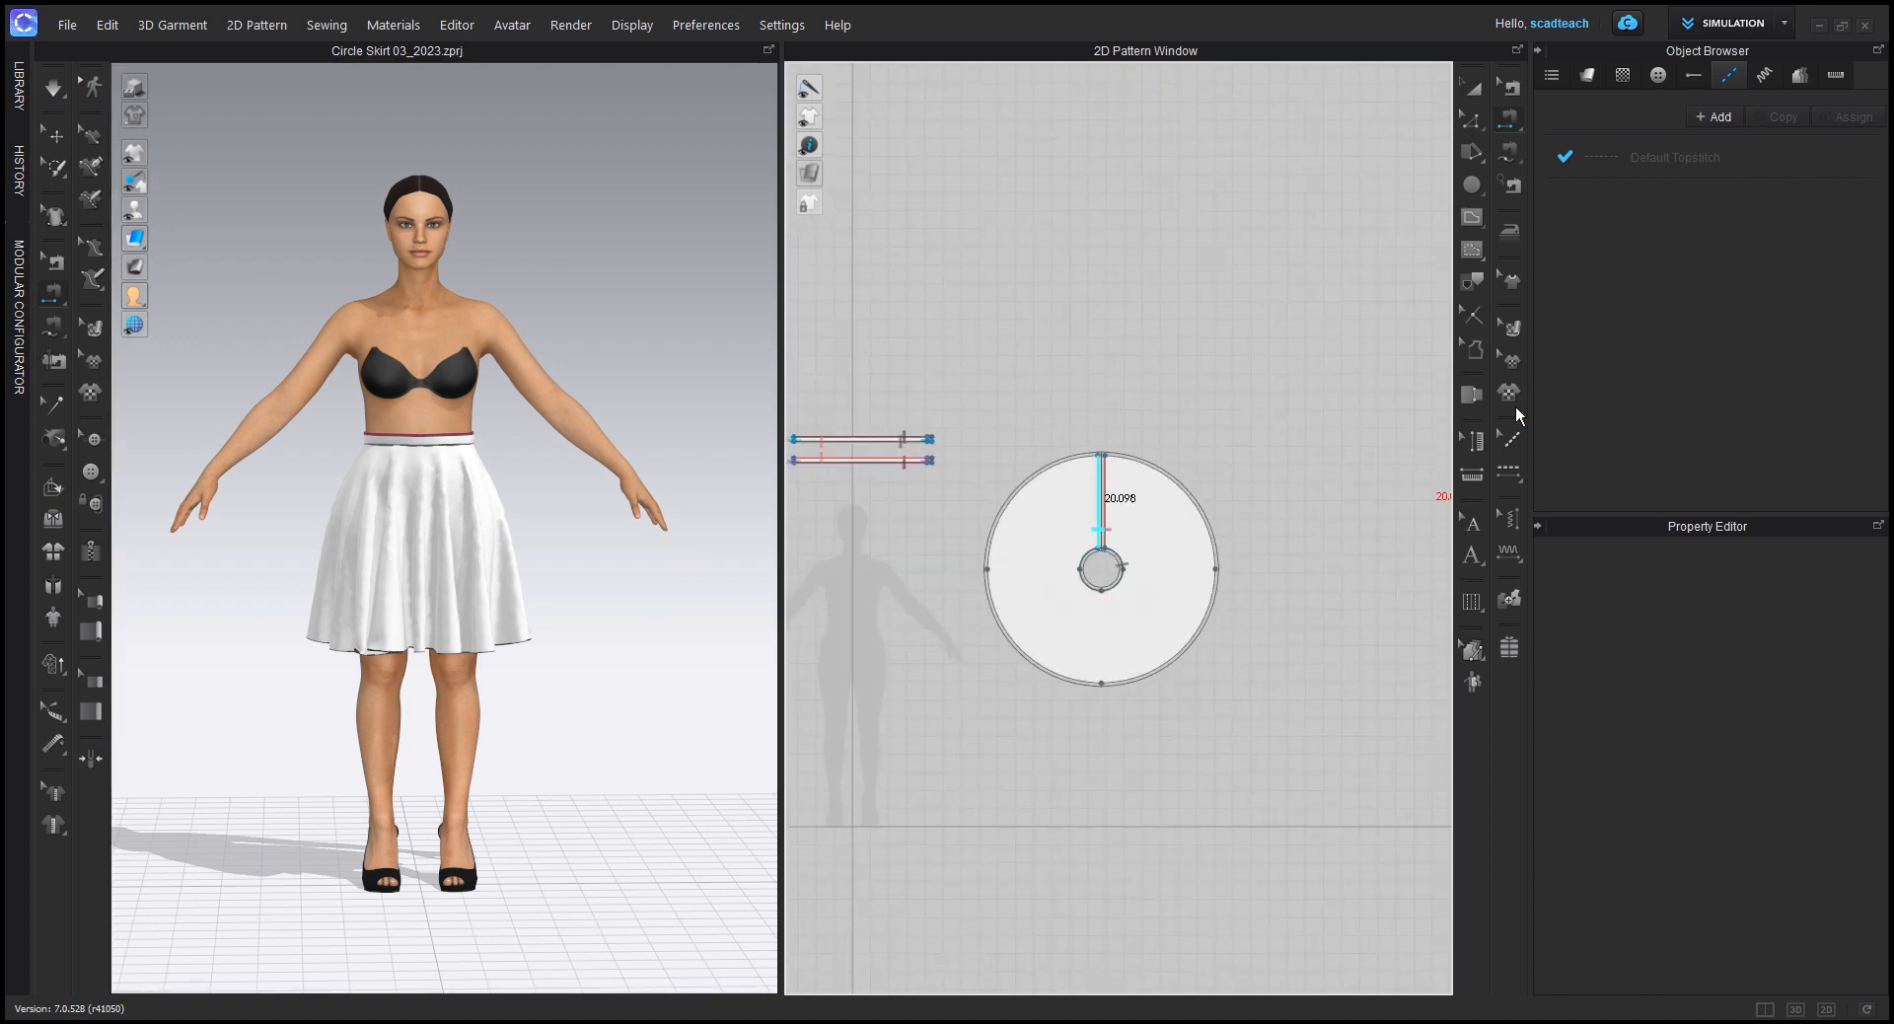
click(1474, 348)
click(1057, 616)
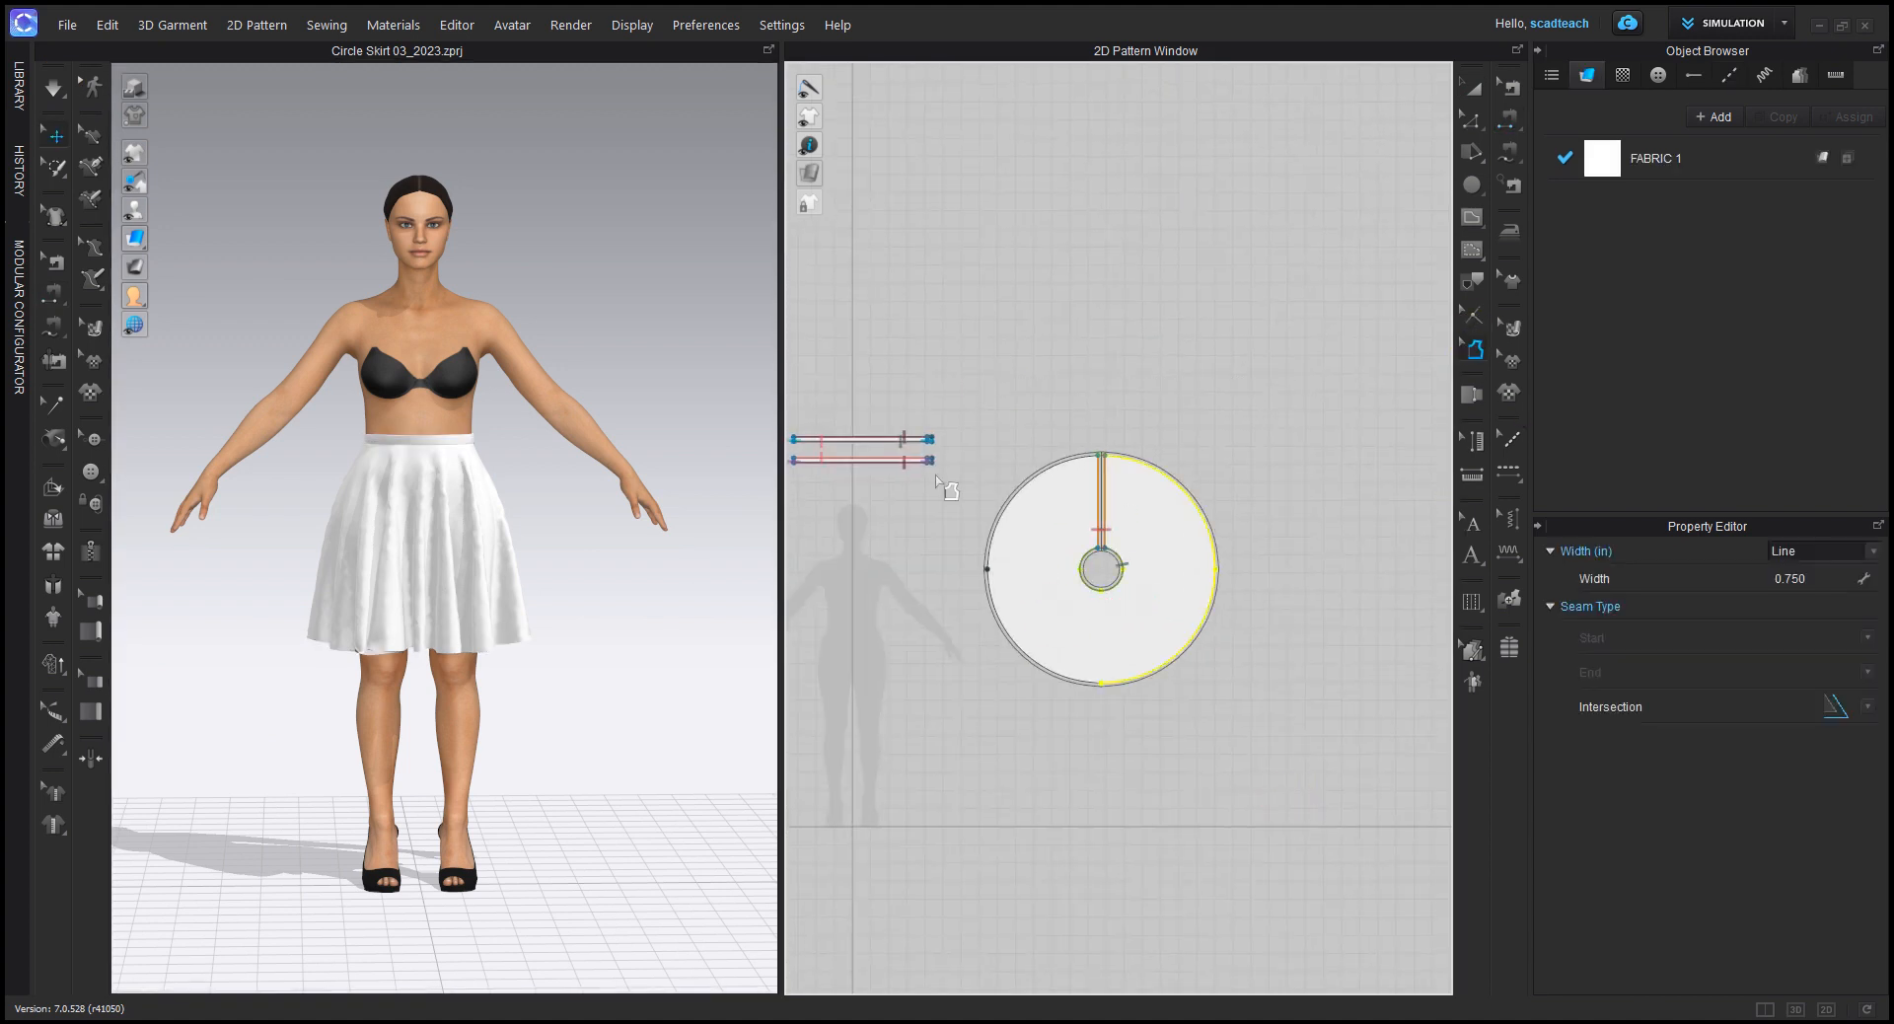
click(971, 418)
drag(972, 419, 1300, 785)
key(Delete)
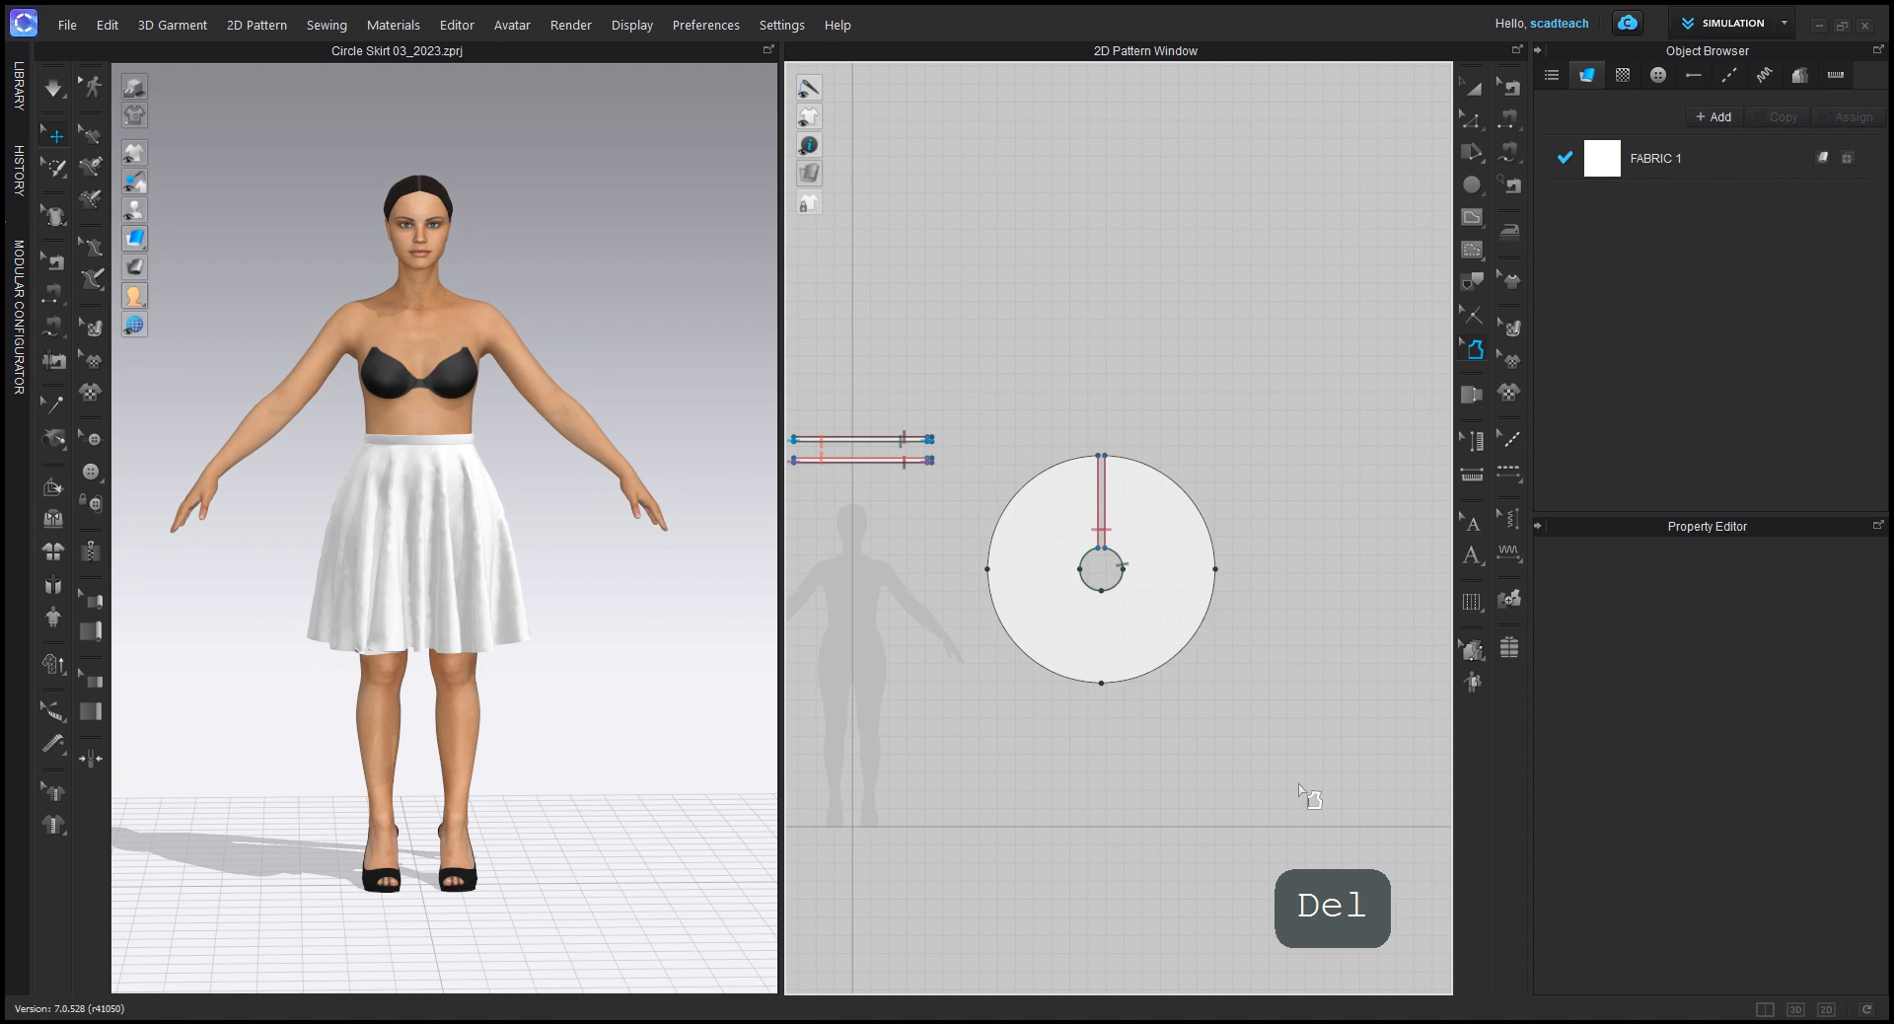
scroll(1083, 535, up, 2)
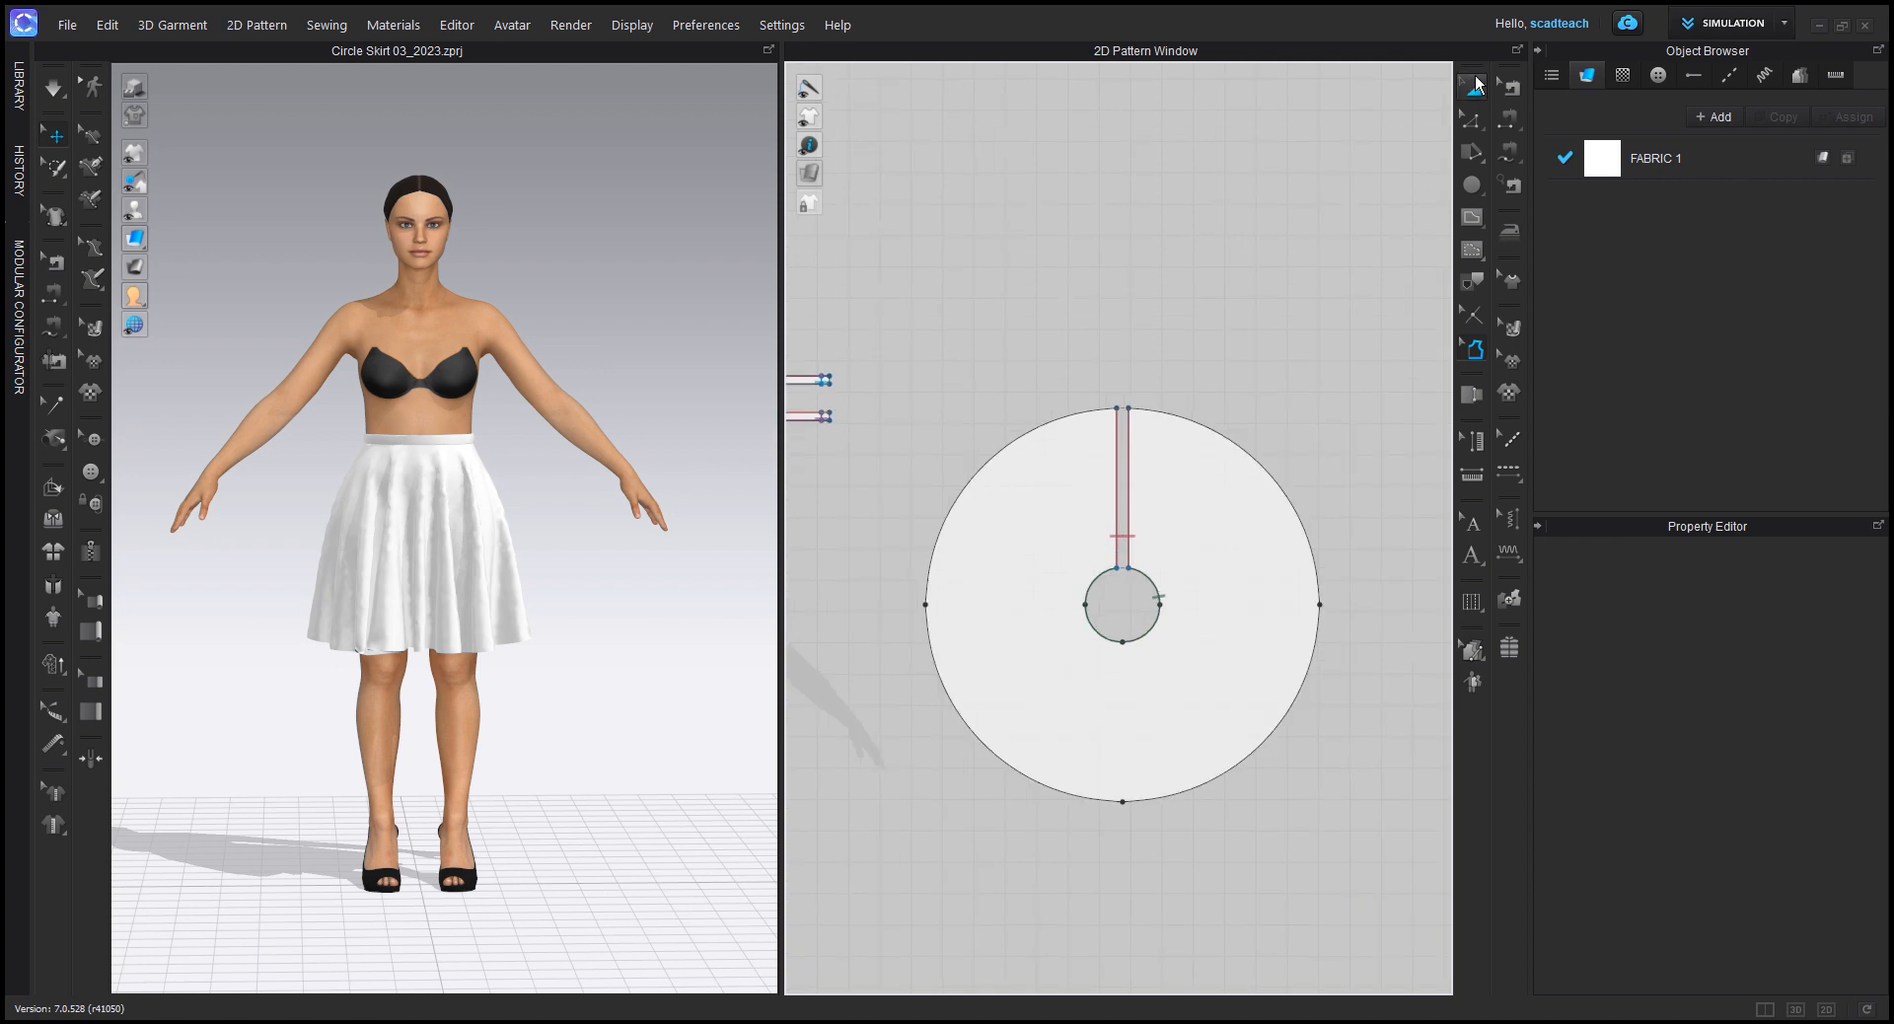
click(1475, 90)
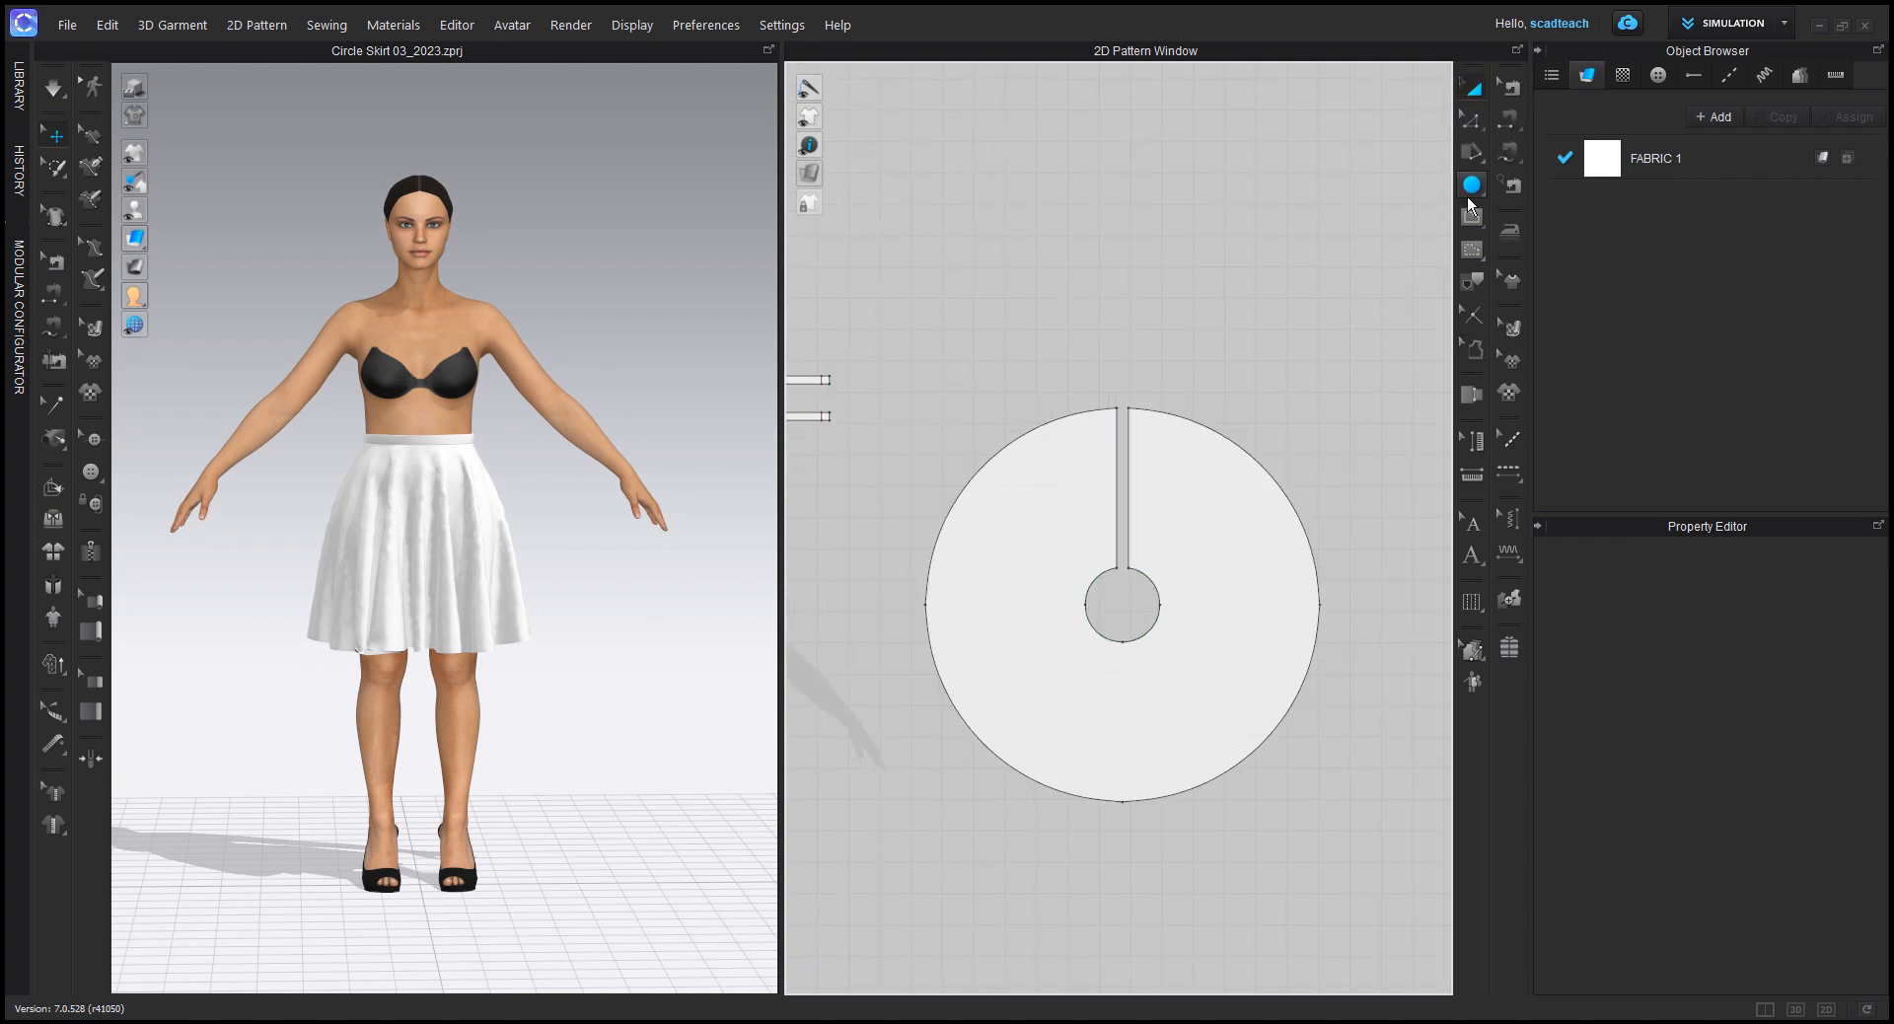
click(1260, 458)
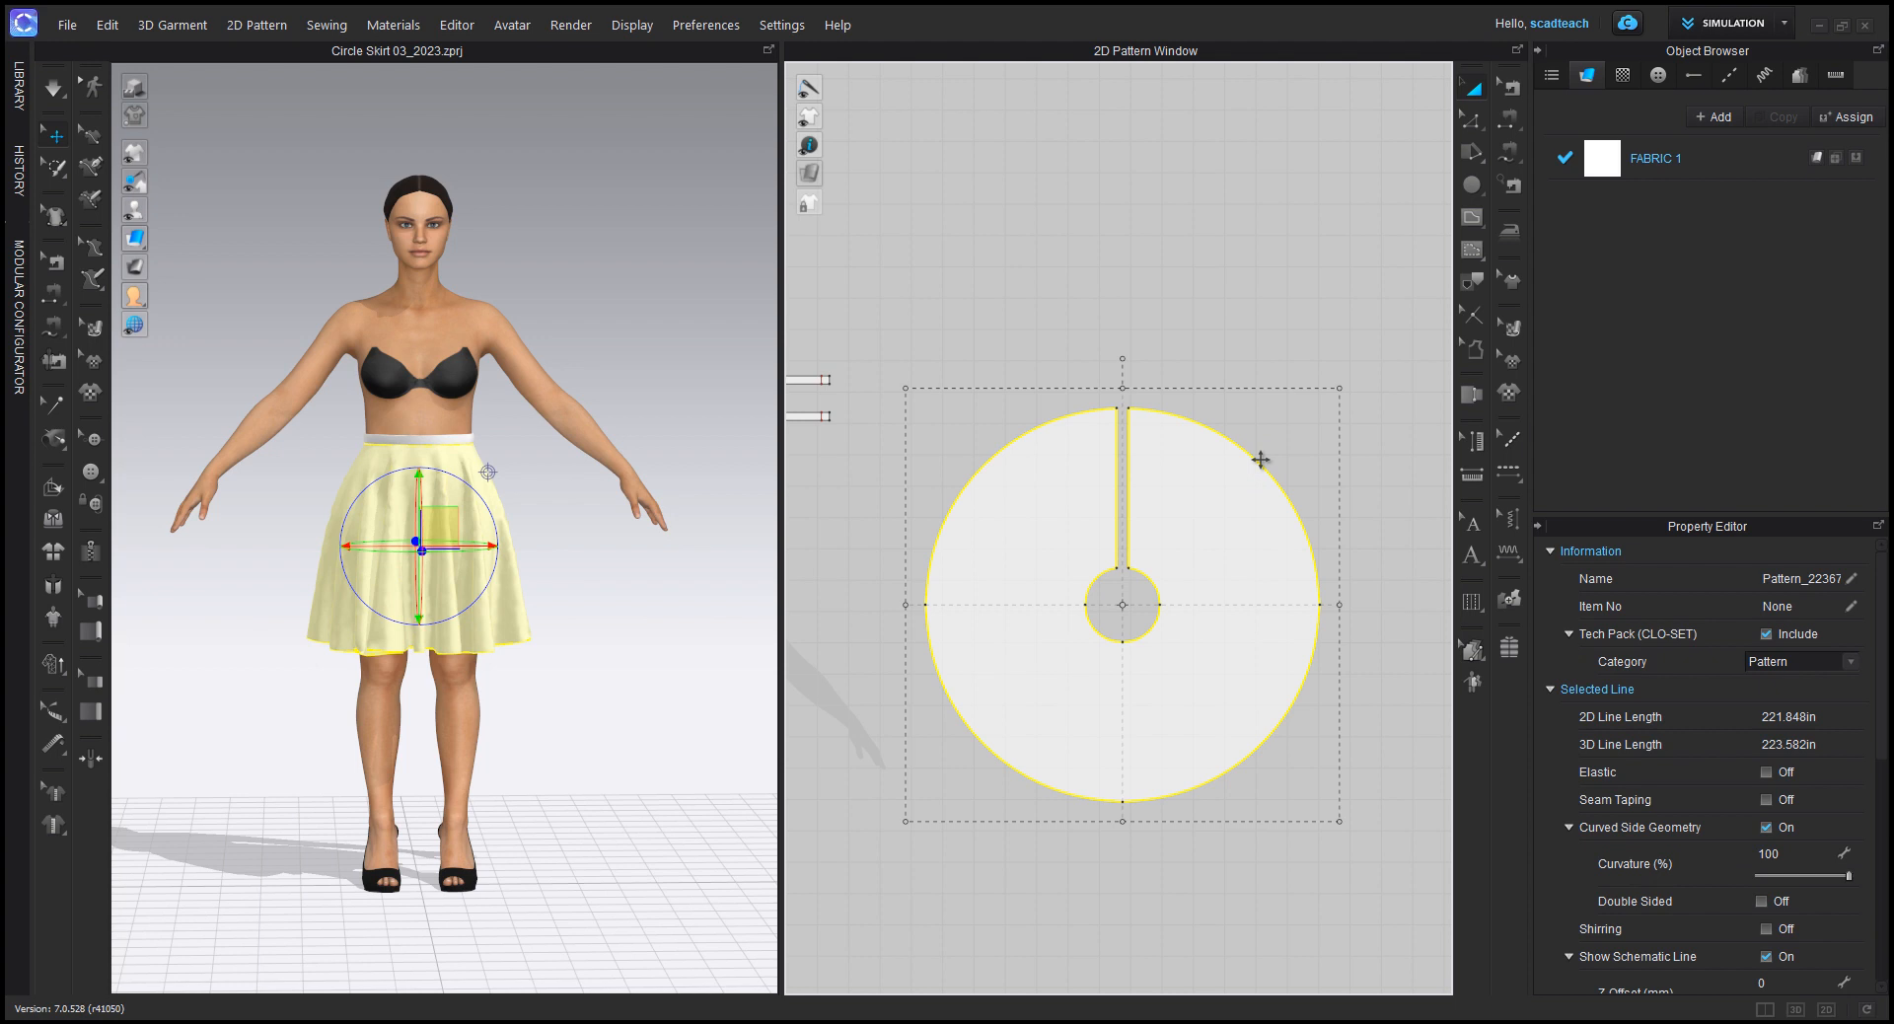
click(1285, 317)
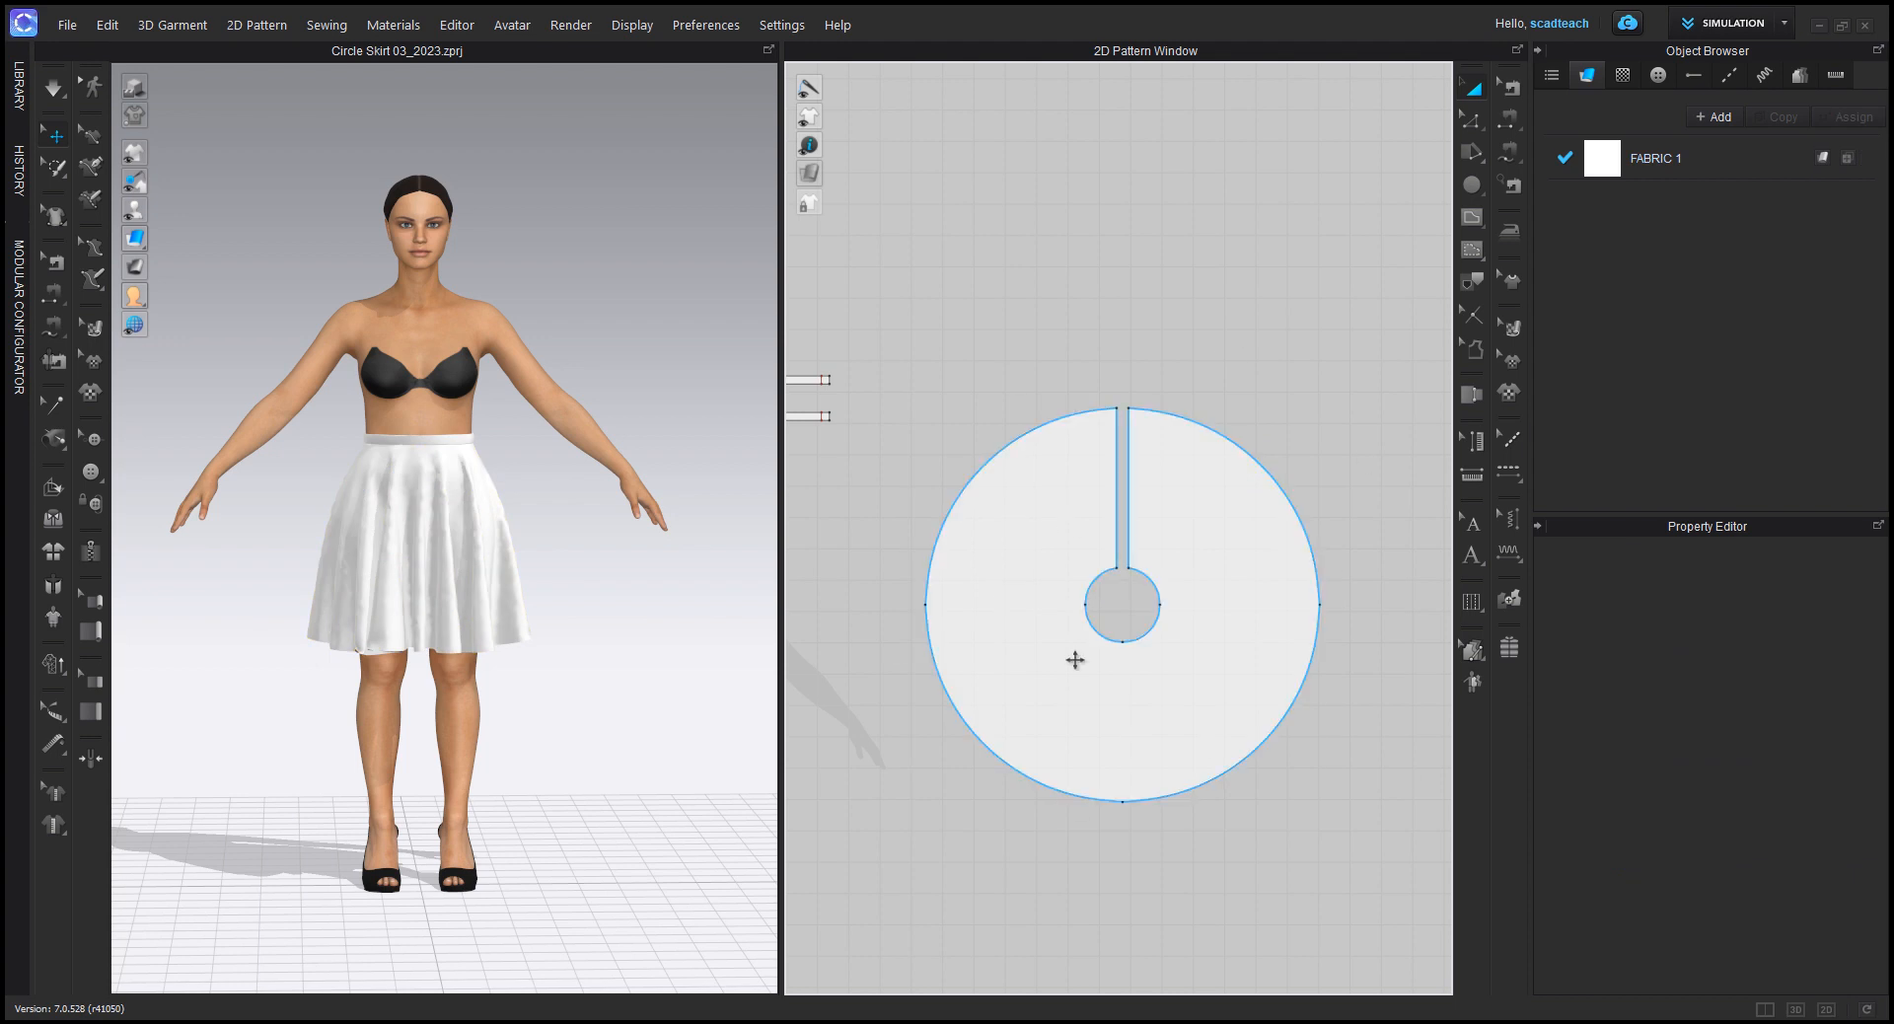
Step: Select the four outer curve segments that form the skirt's hem with Edit Pattern
click(1471, 119)
click(1199, 431)
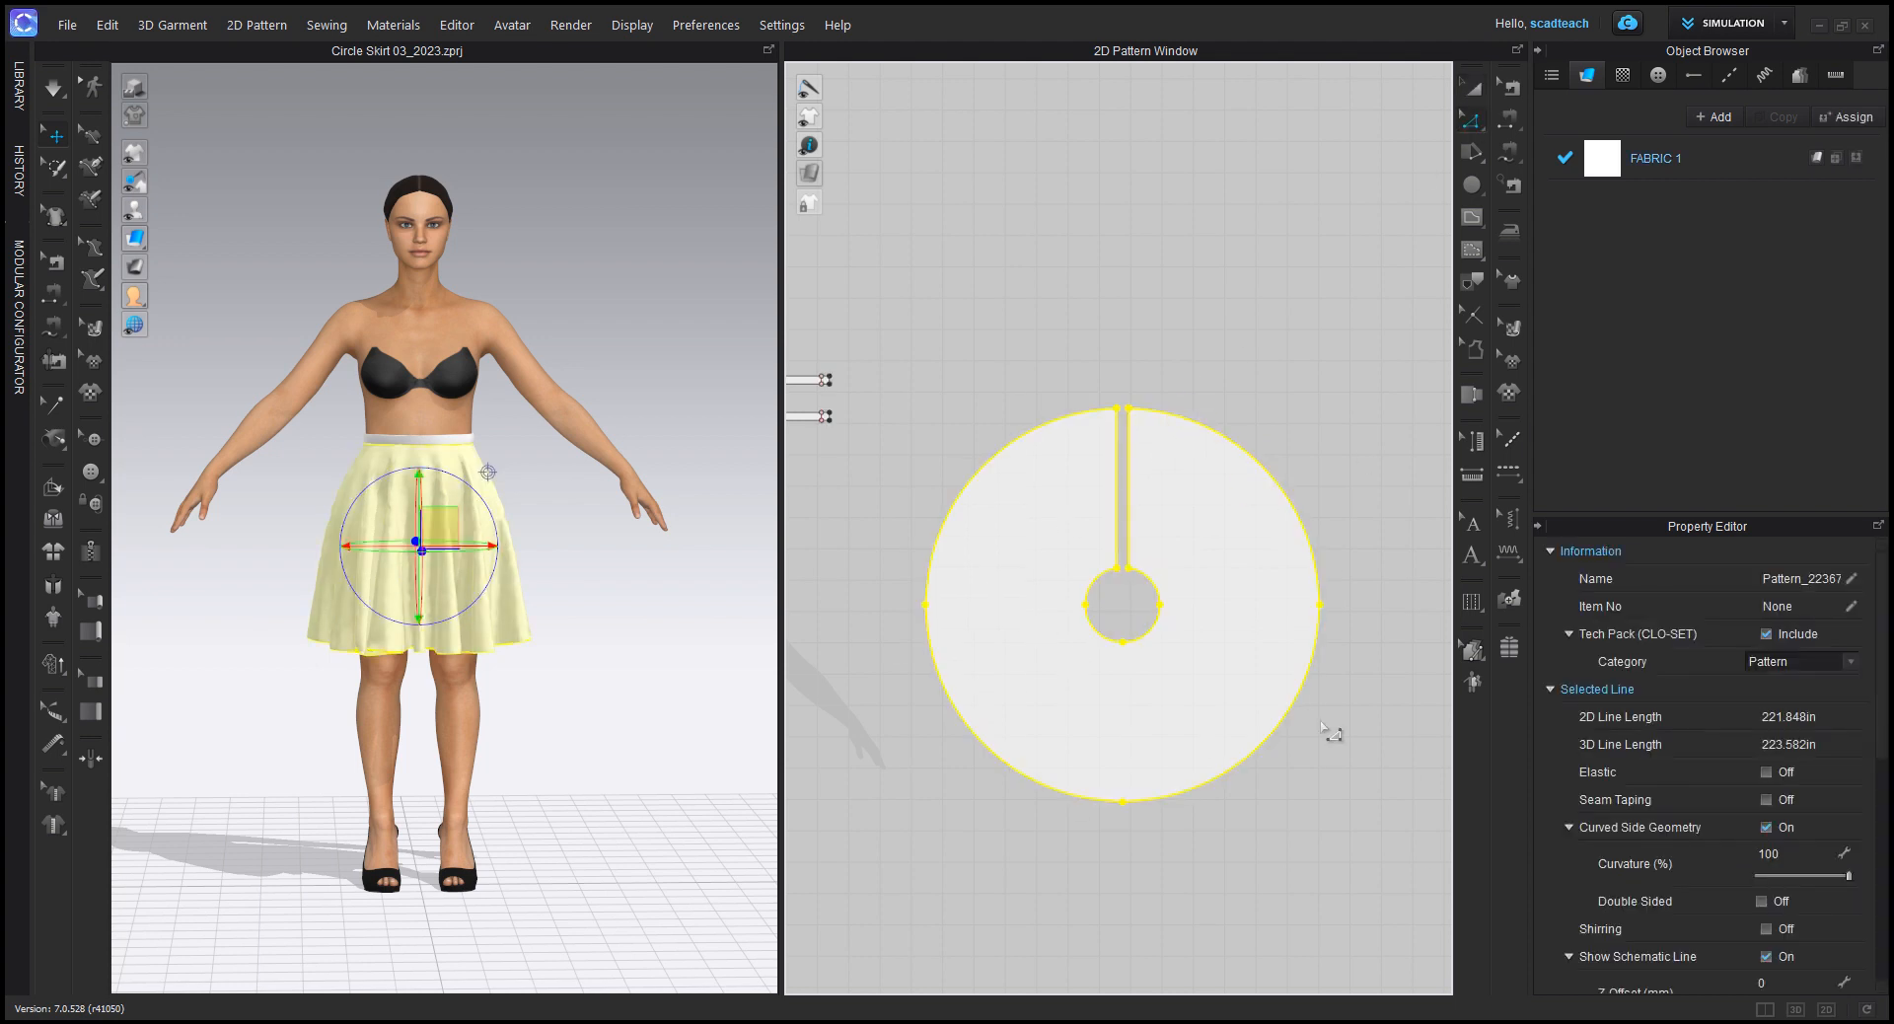
shift+click(1224, 433)
shift+click(1280, 722)
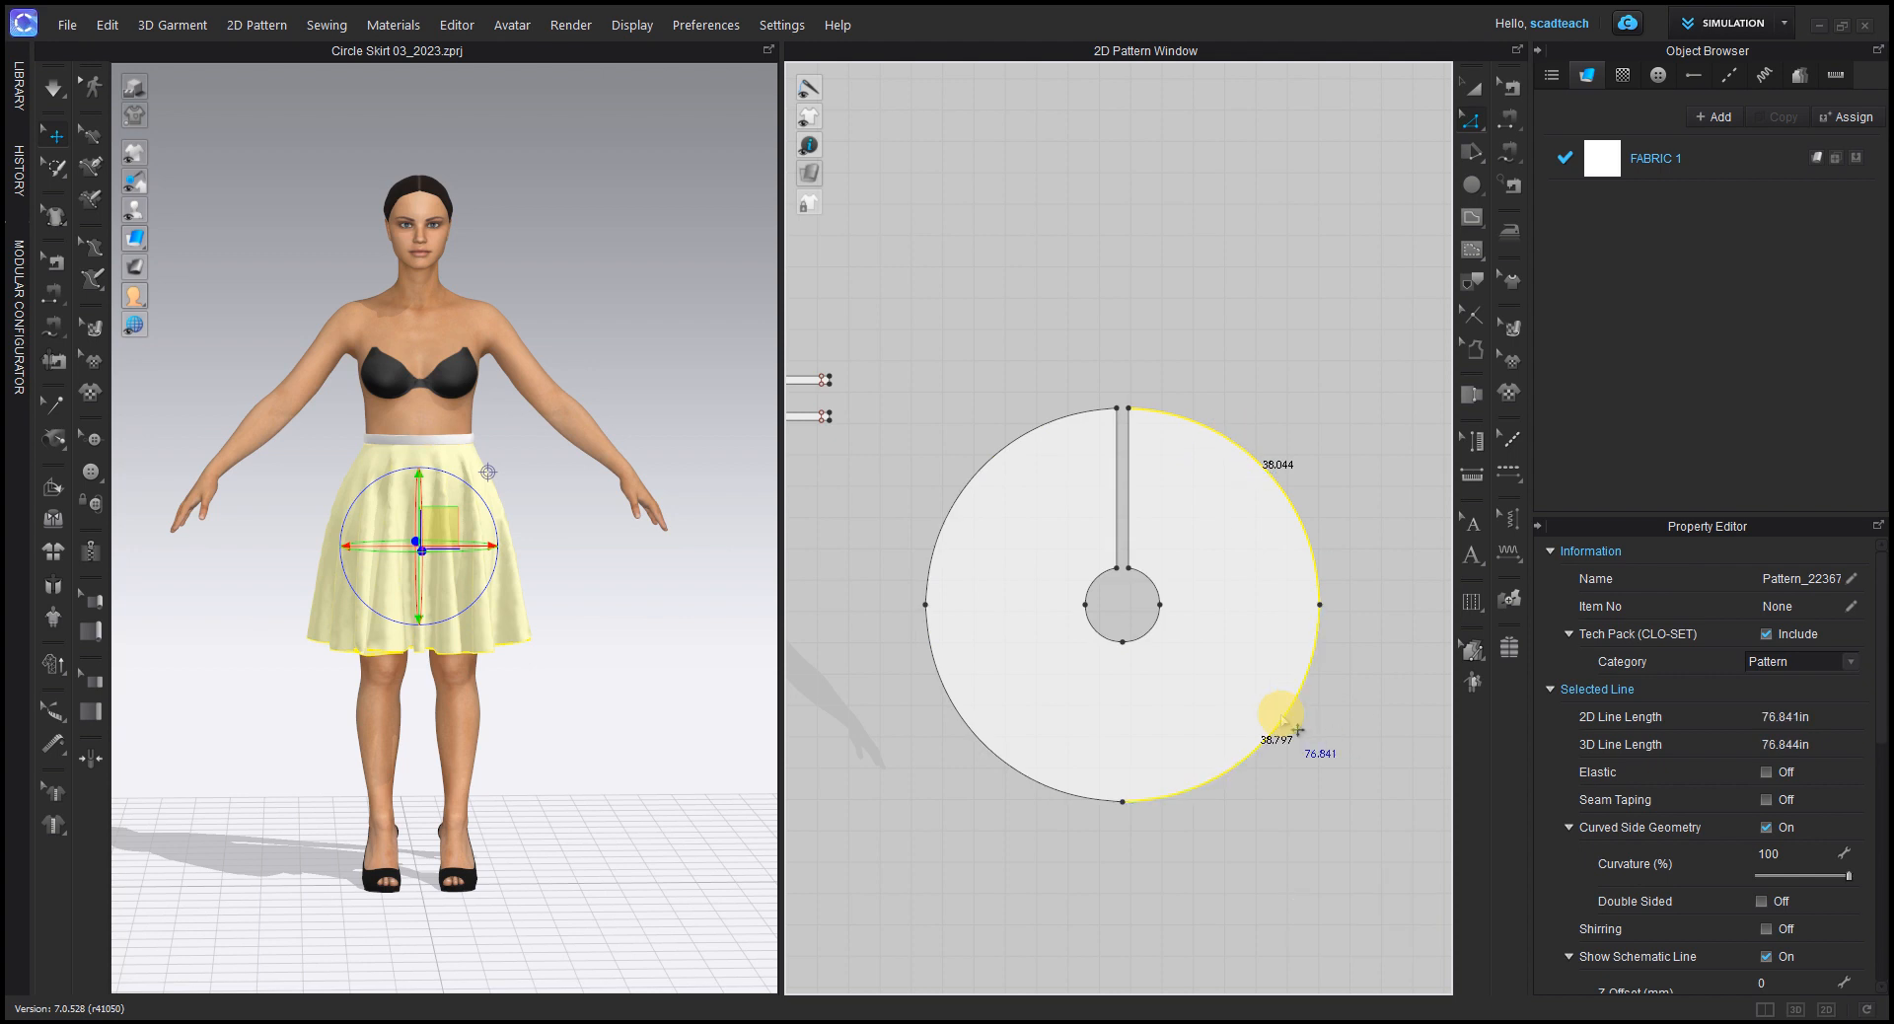
shift+click(1030, 786)
shift+double_click(966, 492)
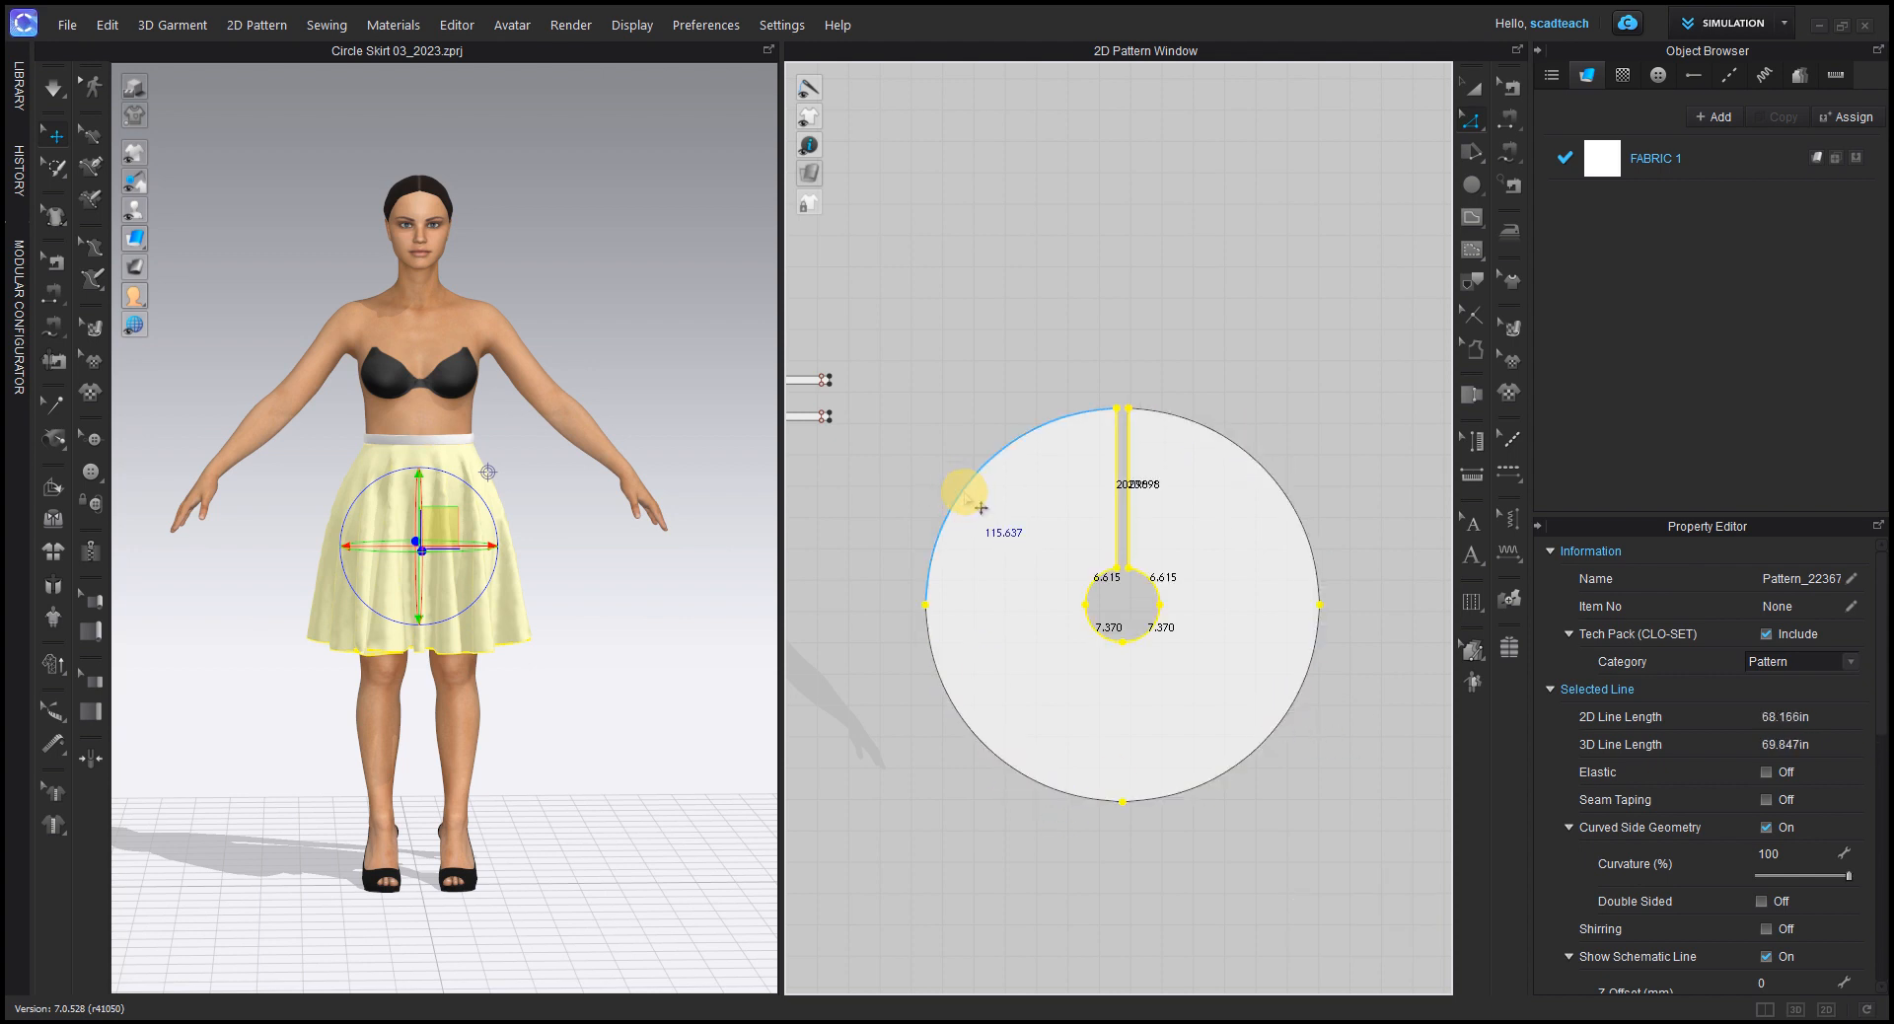
click(1266, 459)
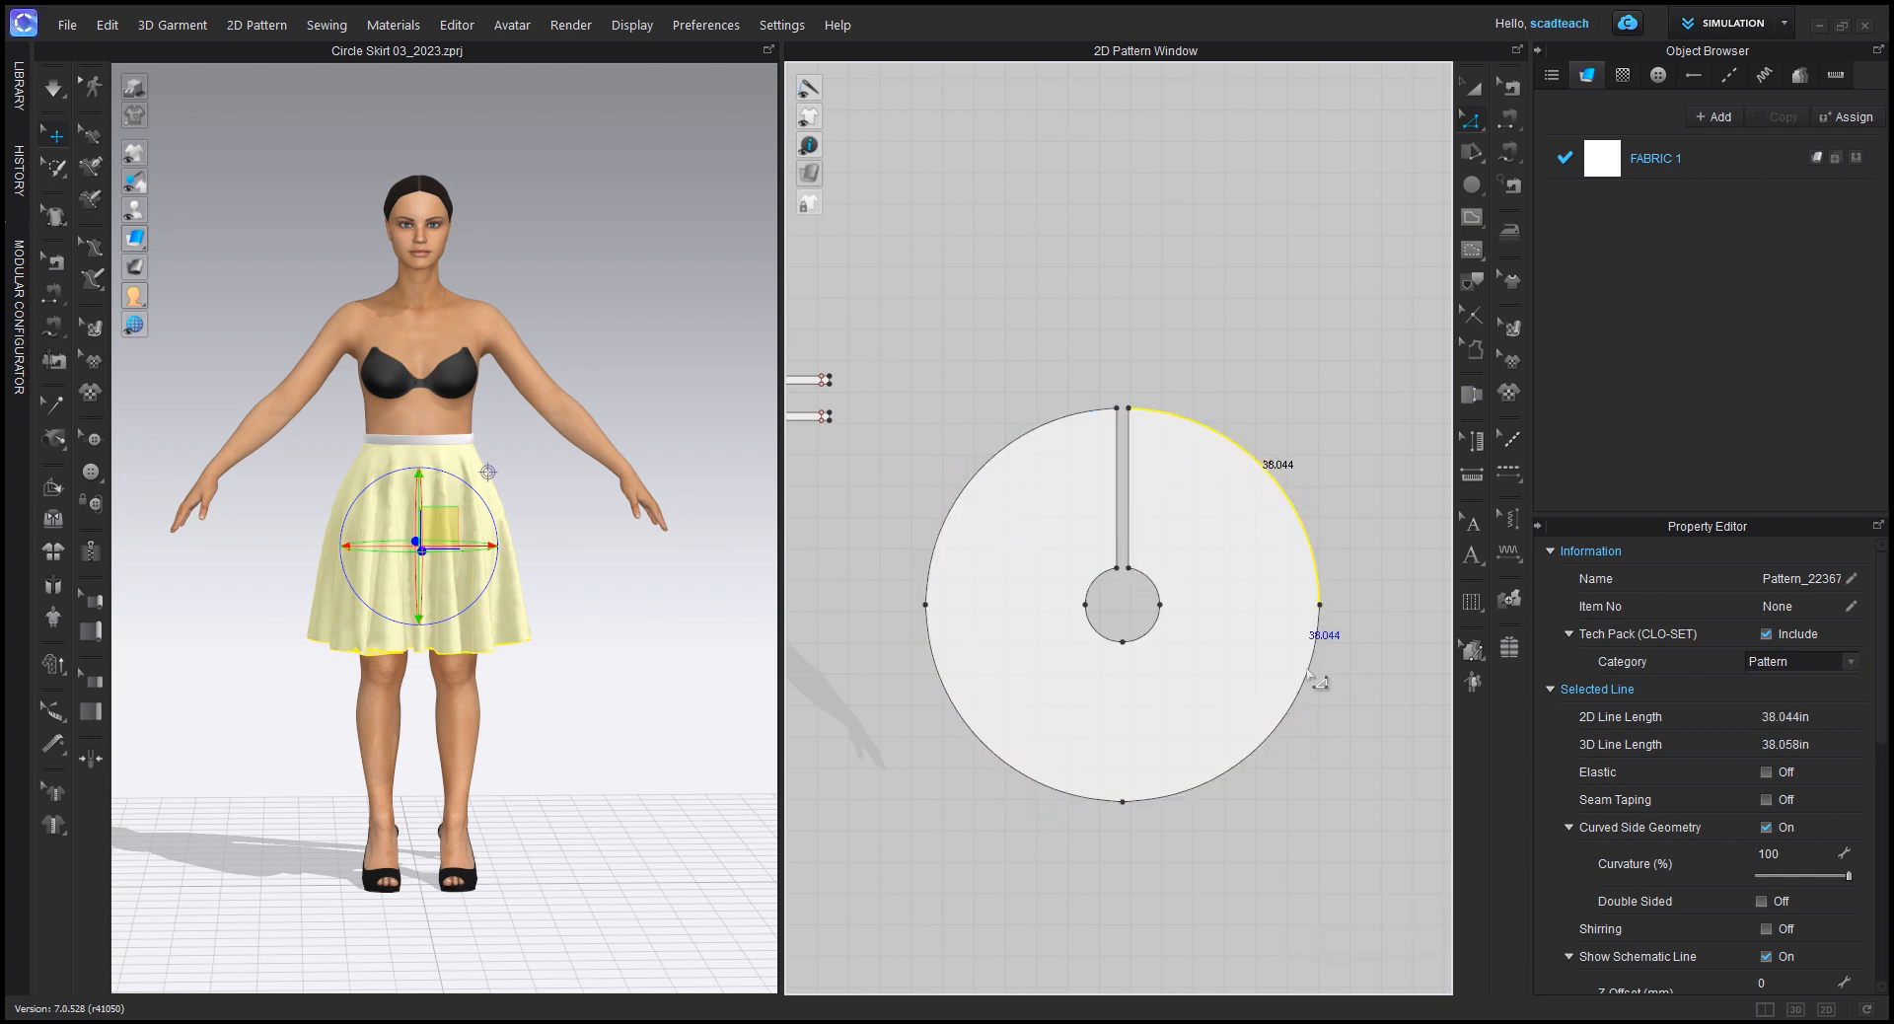
shift+click(1262, 745)
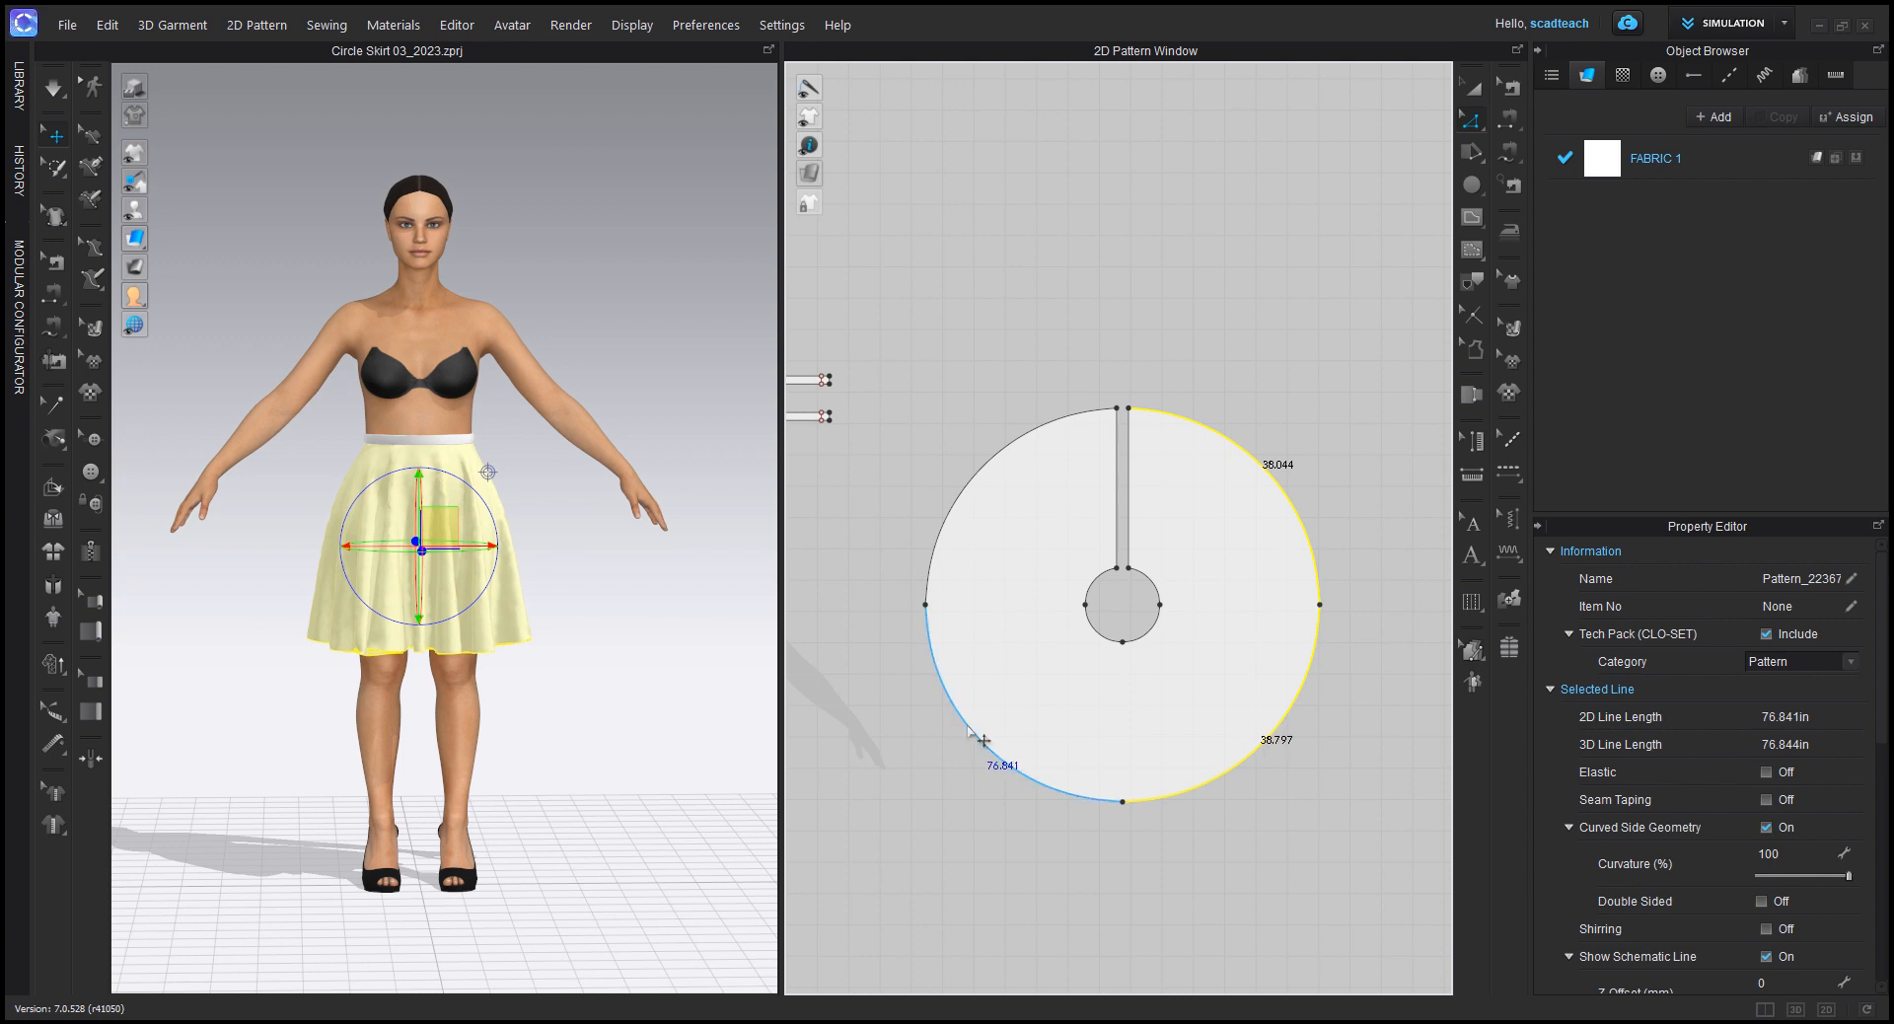
shift+click(977, 748)
shift+click(978, 473)
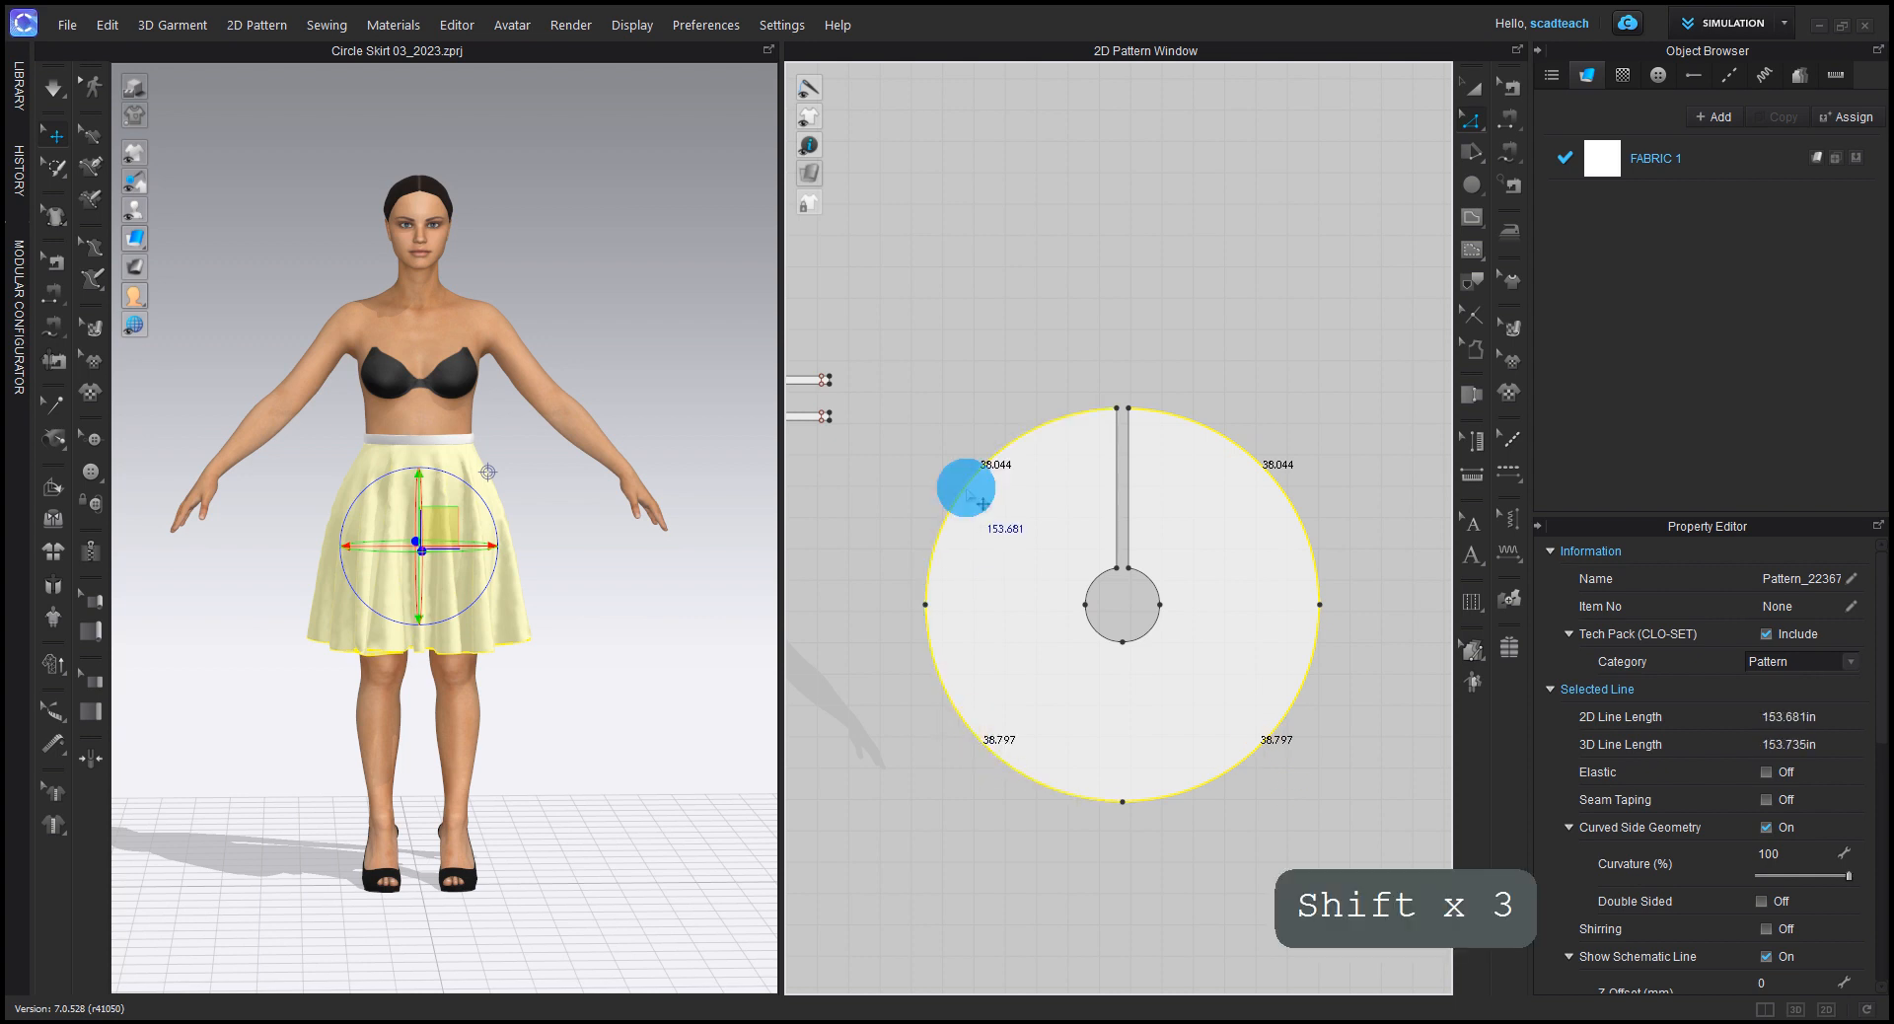
Step: Offset the hem outline outward by 20 in with Extend side segments, default corners and no internal line
right_click(968, 490)
click(1102, 693)
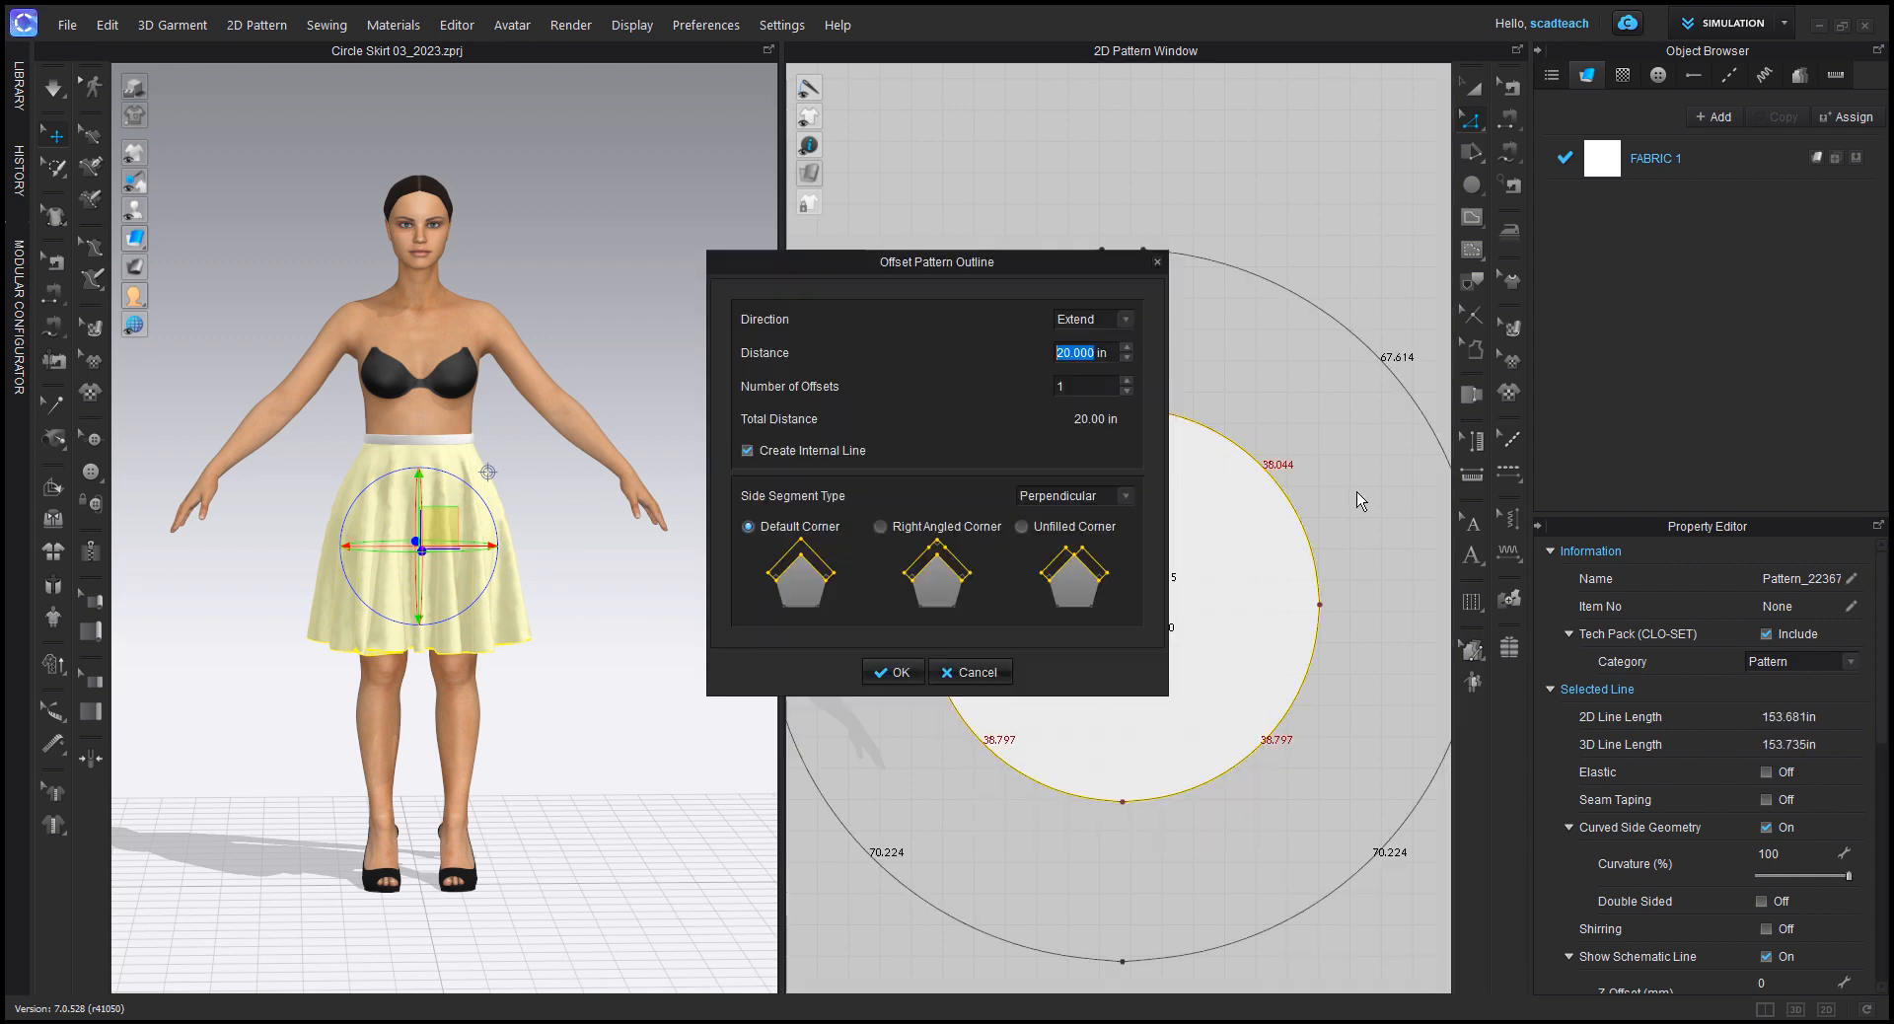
drag(1010, 258, 744, 210)
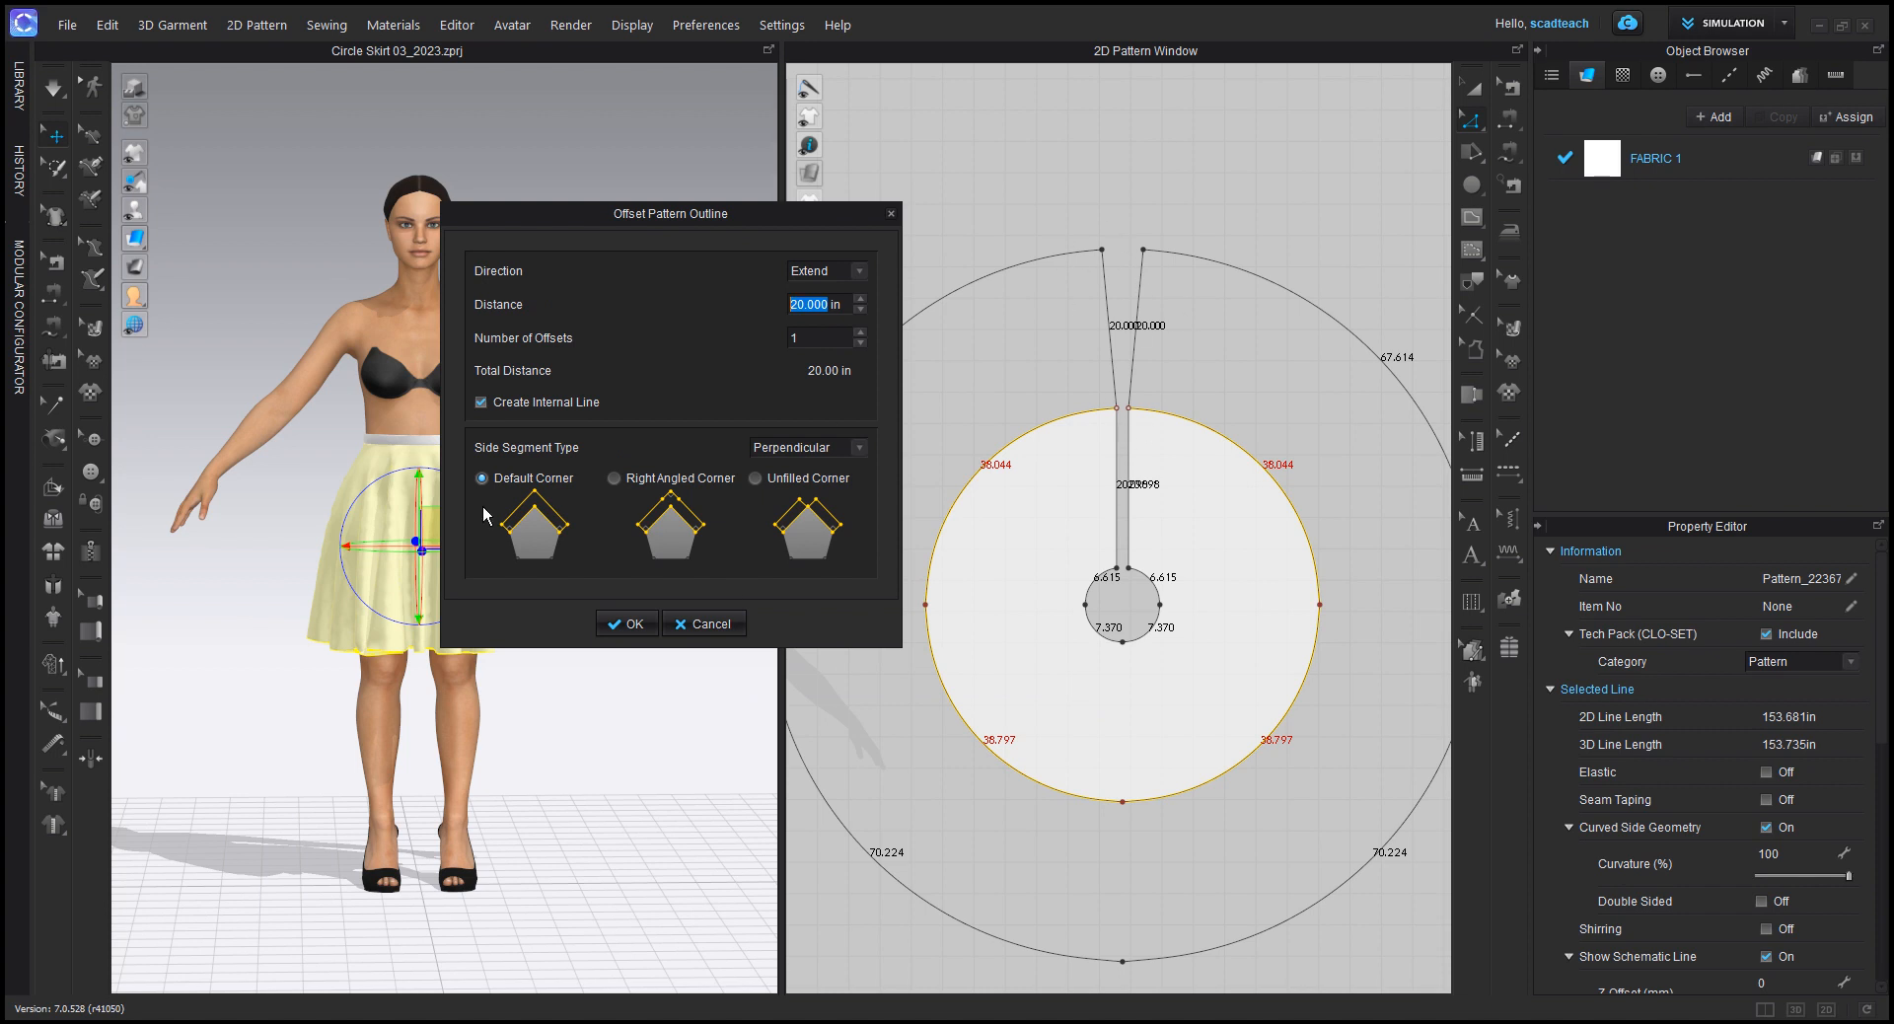
click(815, 447)
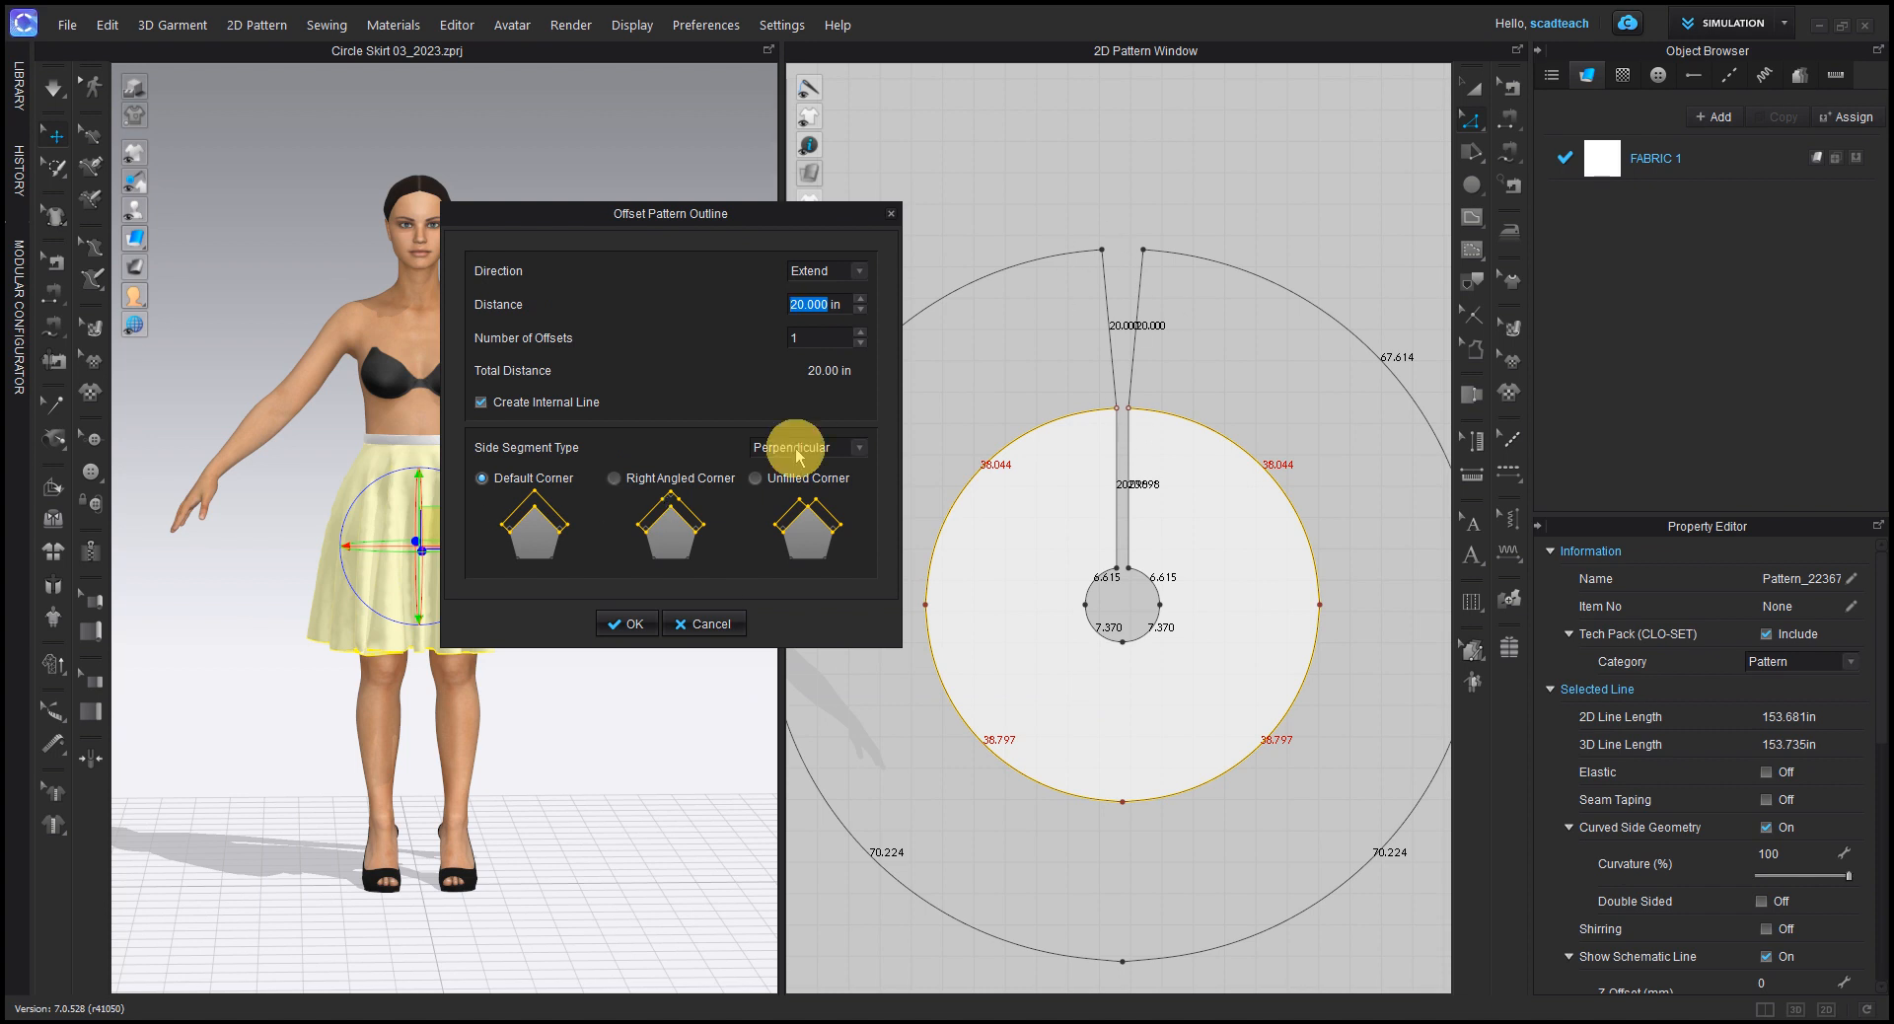
click(779, 478)
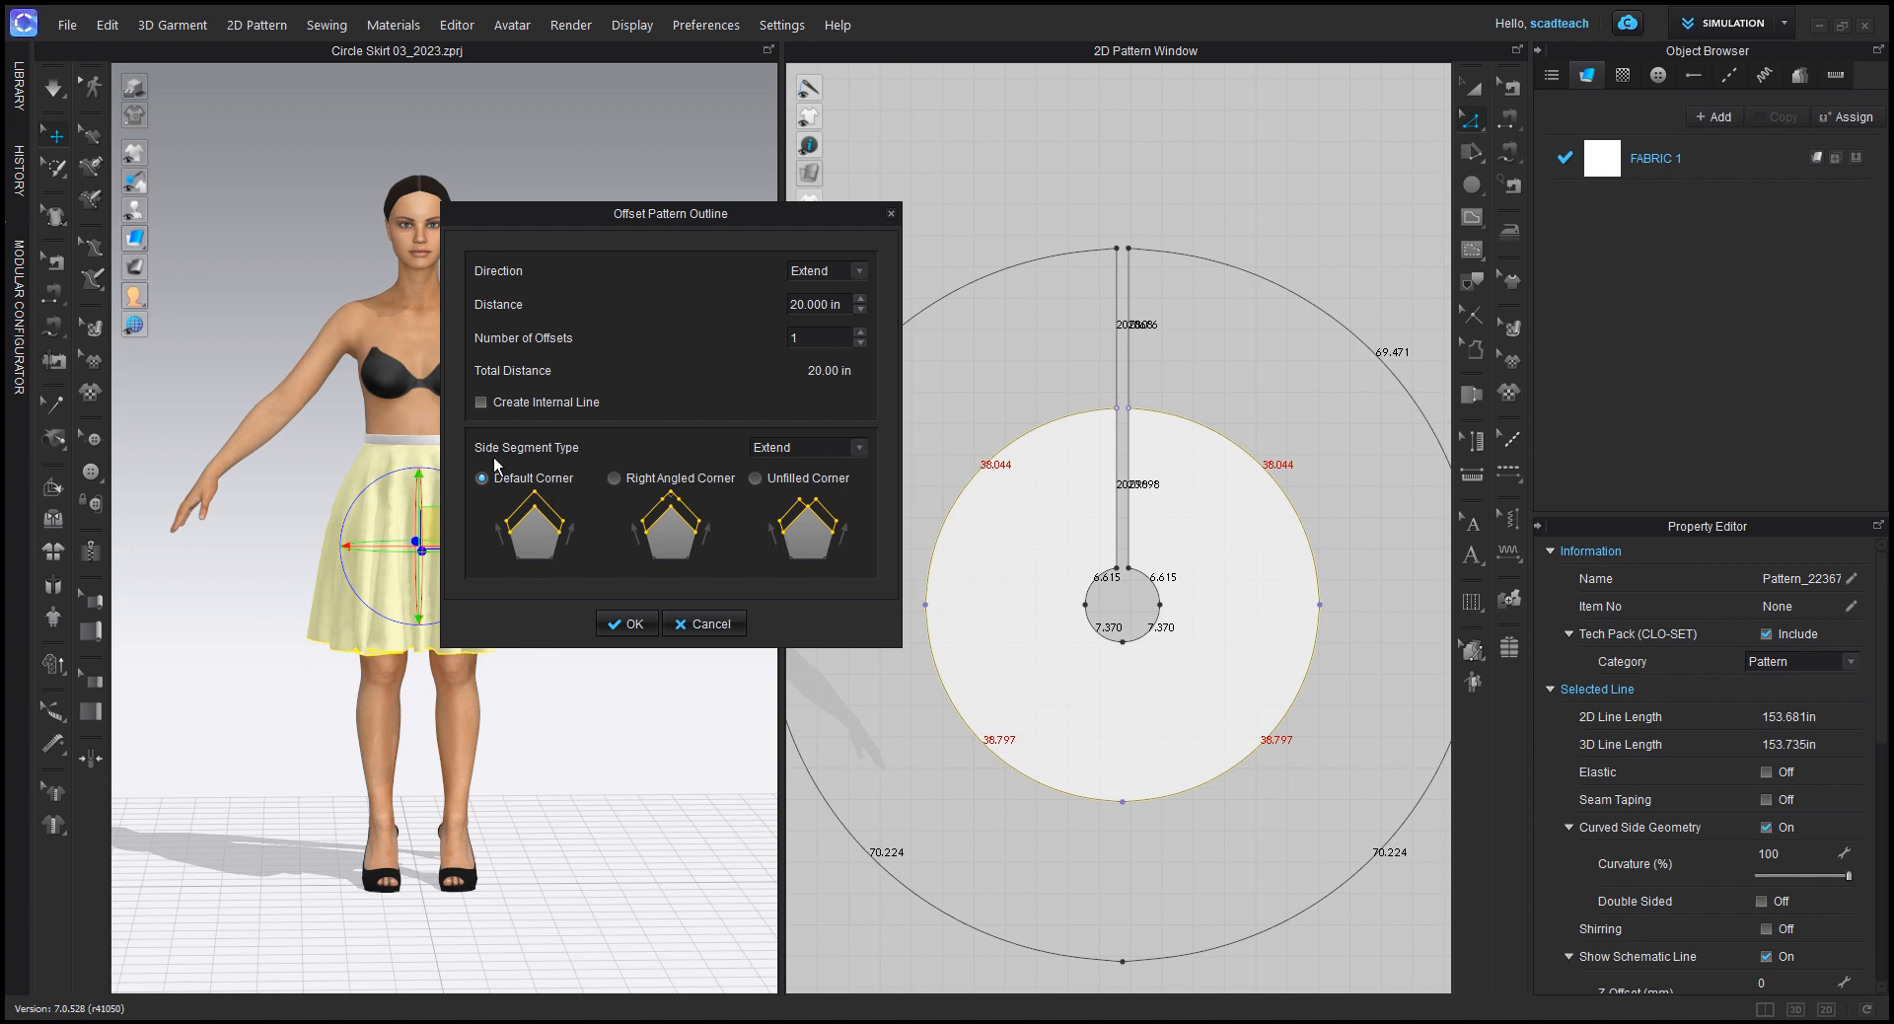
click(793, 448)
click(803, 465)
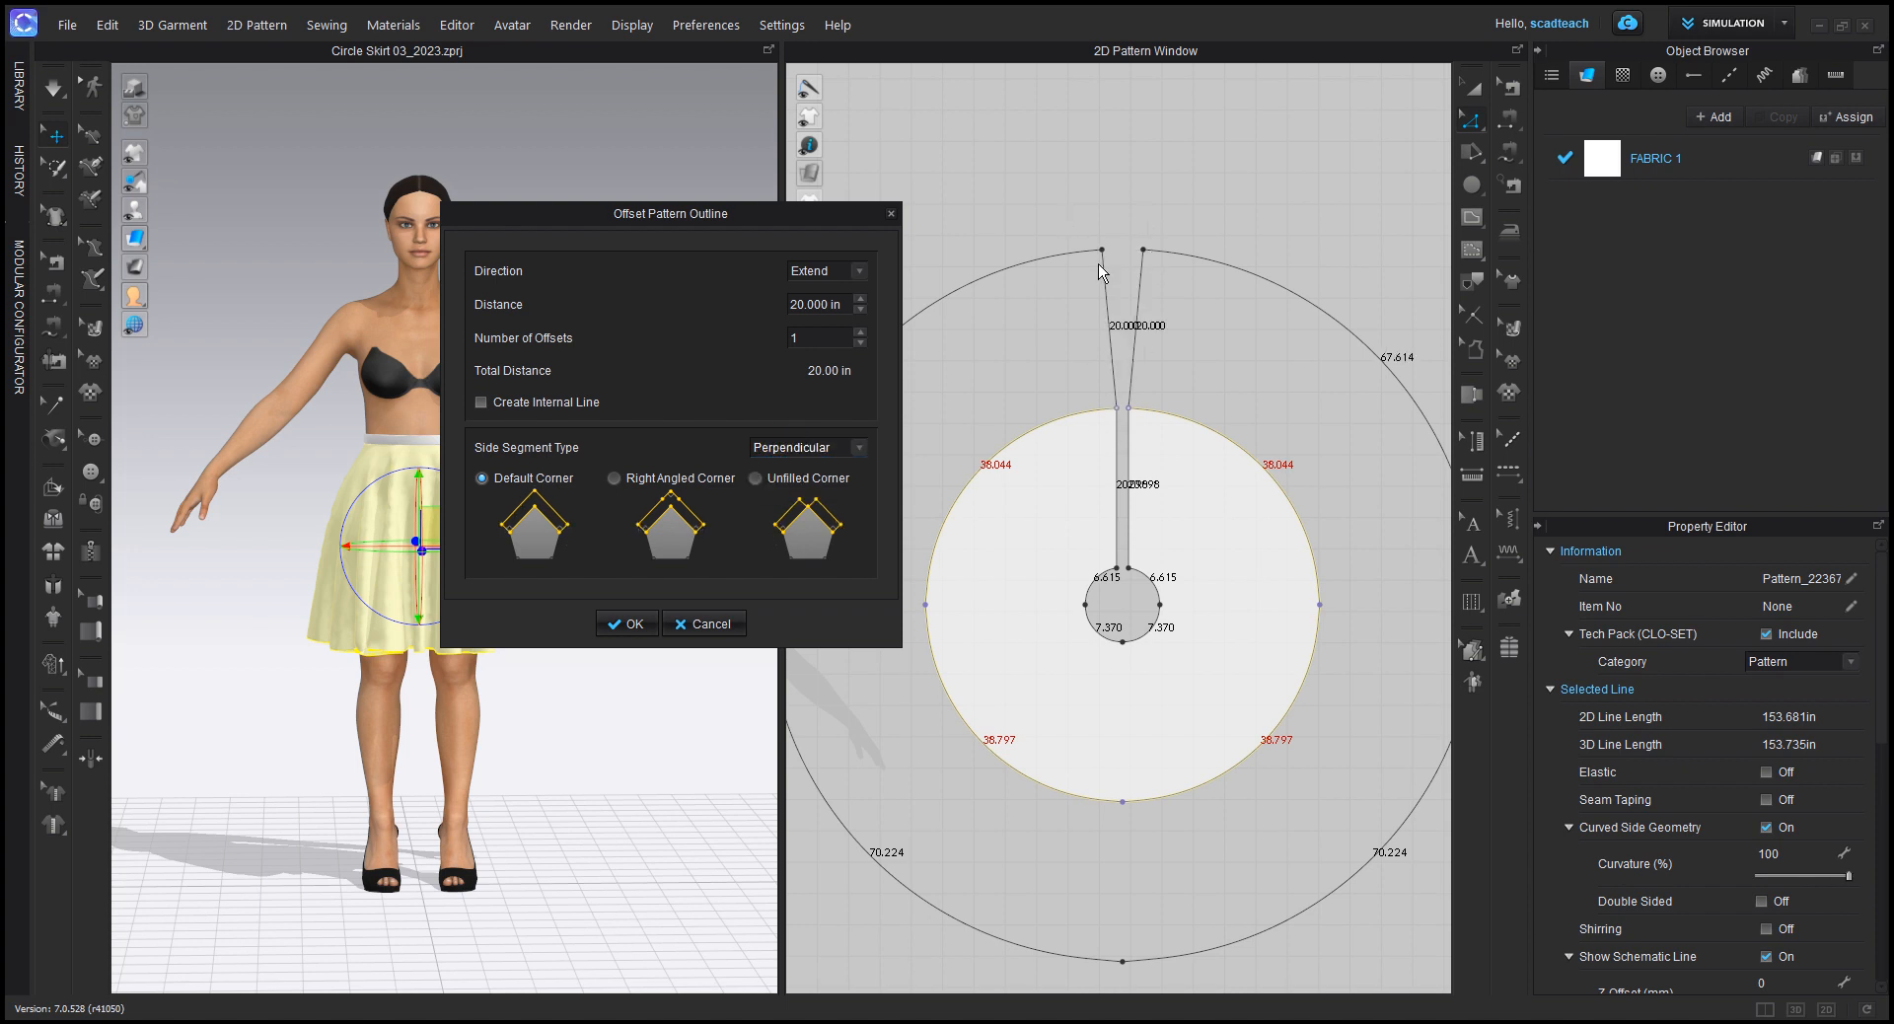
click(789, 444)
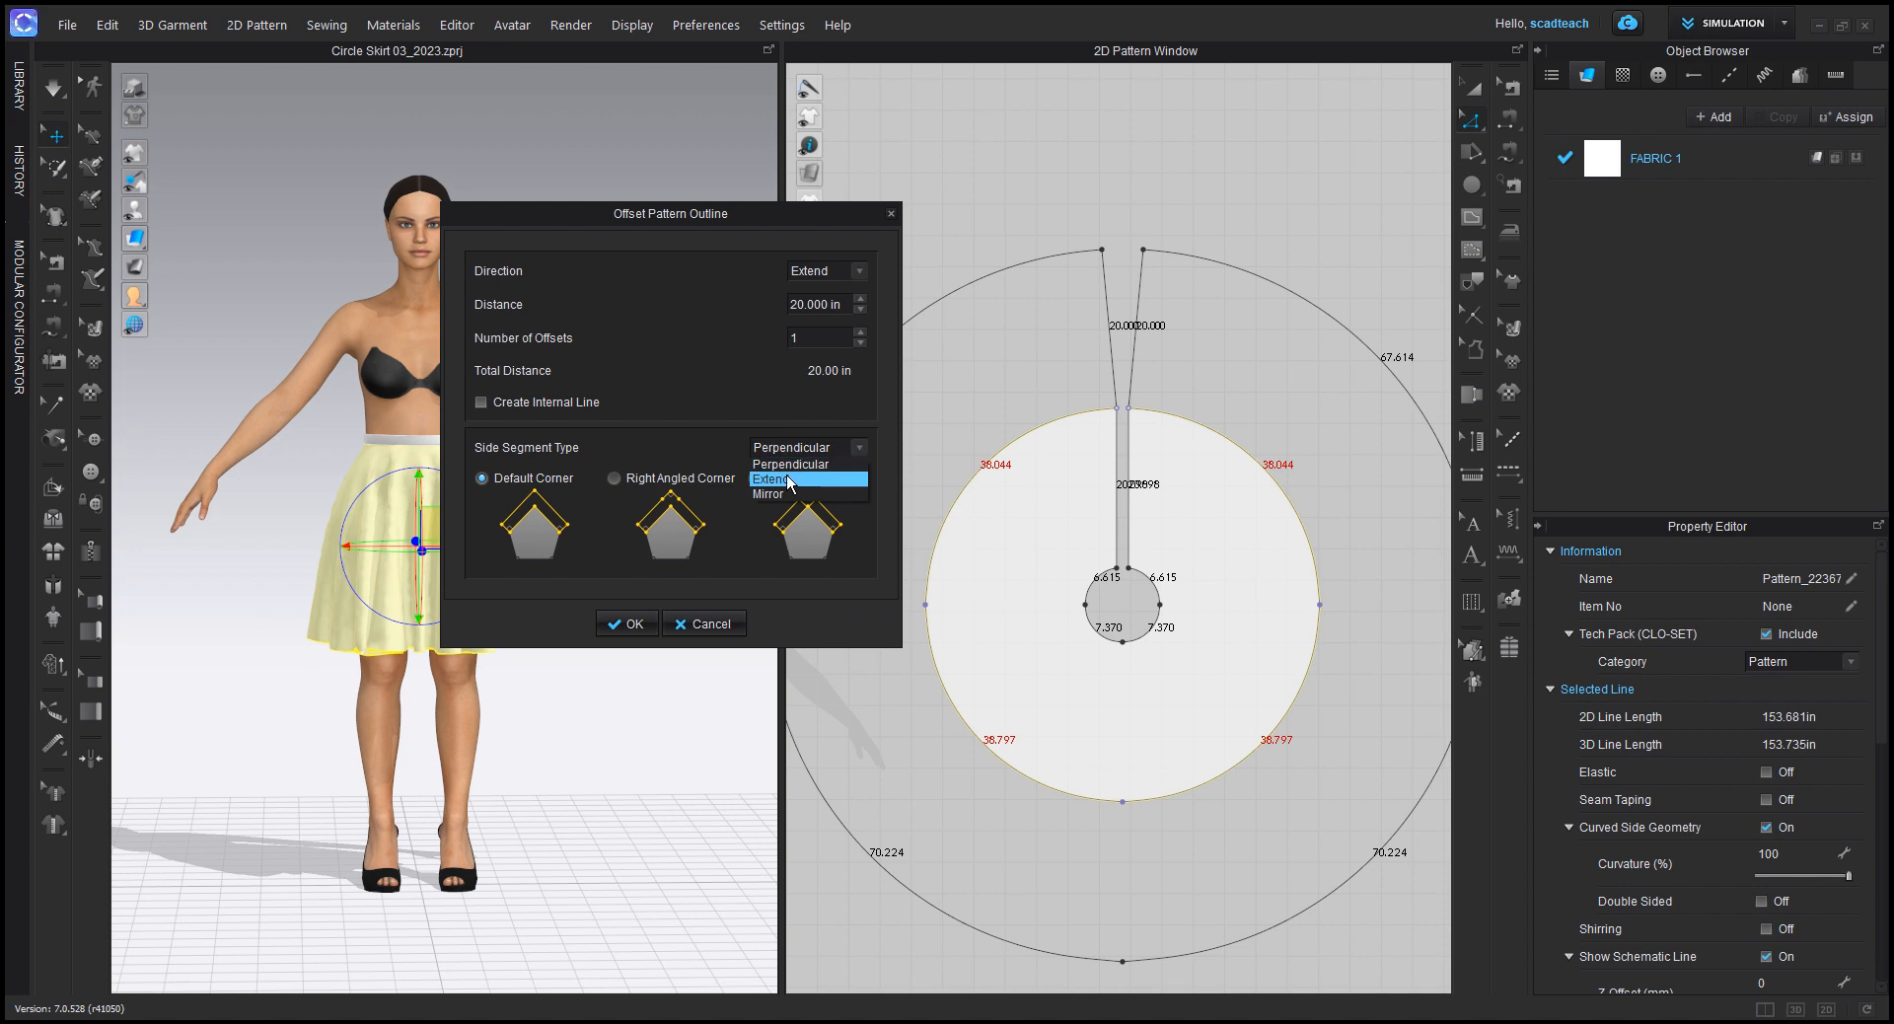
click(788, 481)
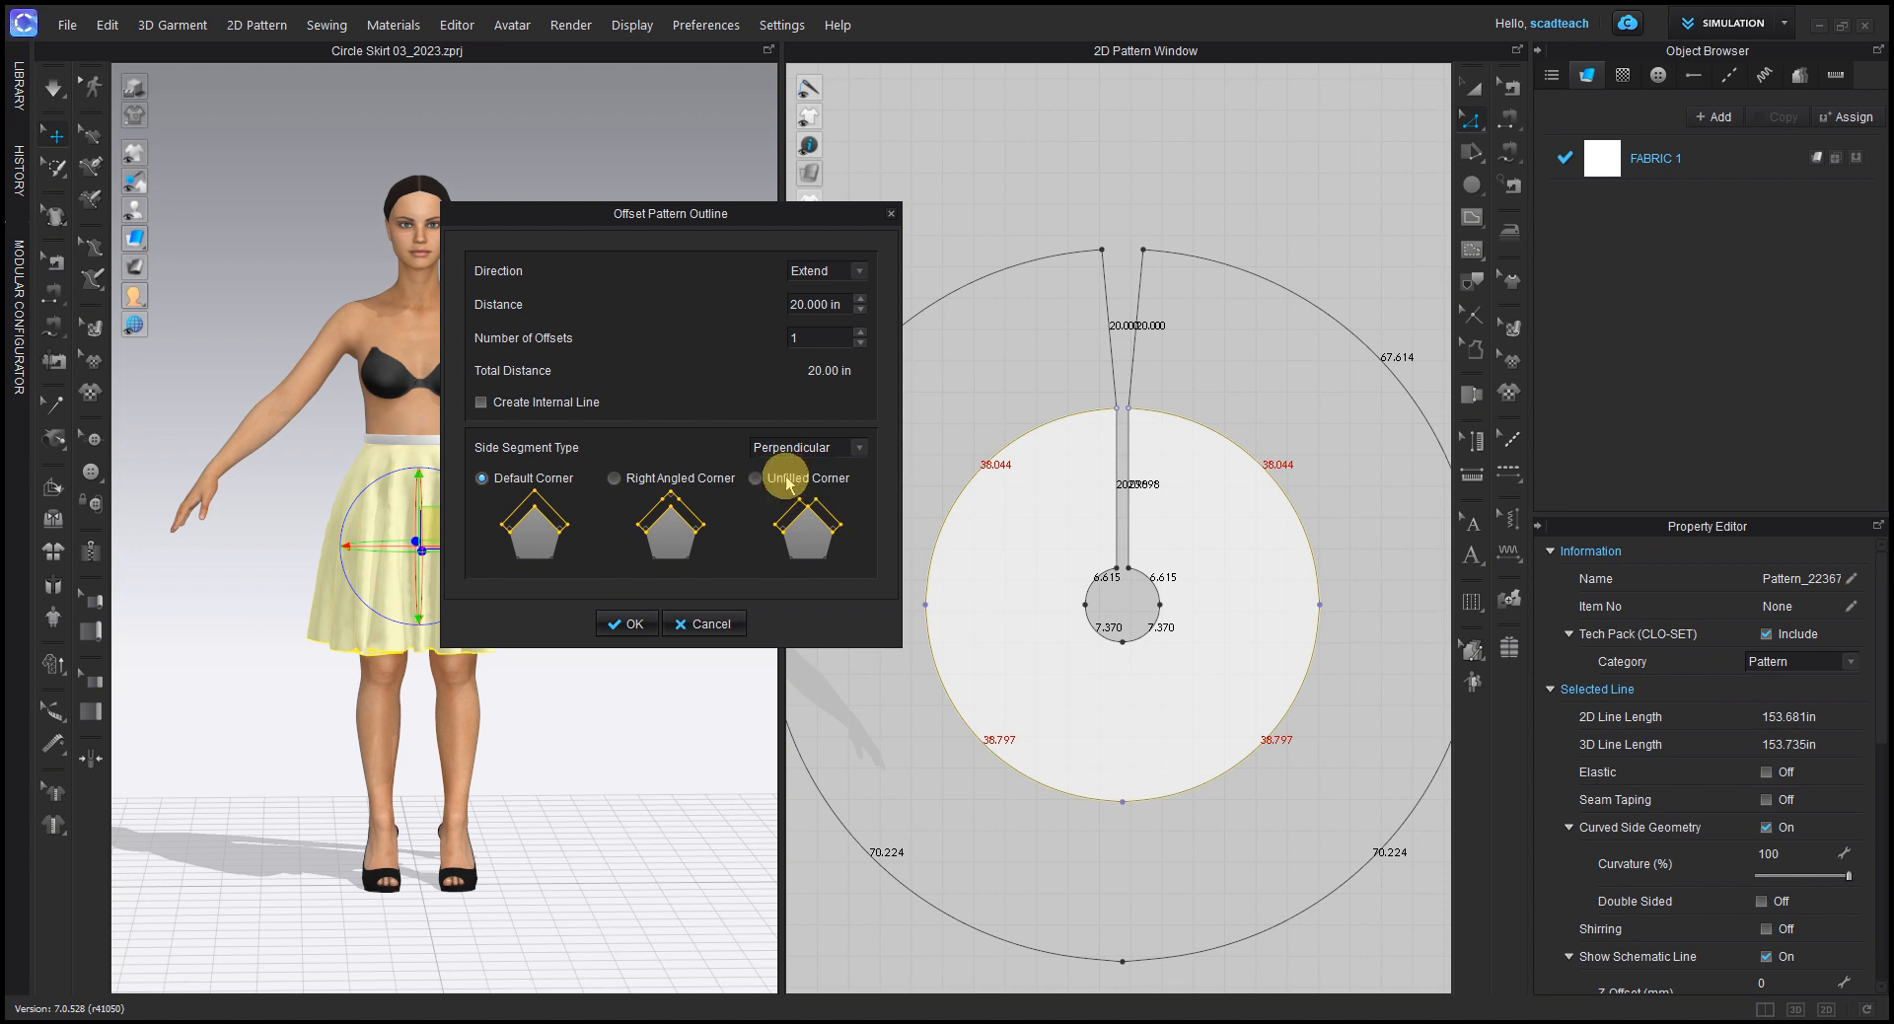
click(628, 624)
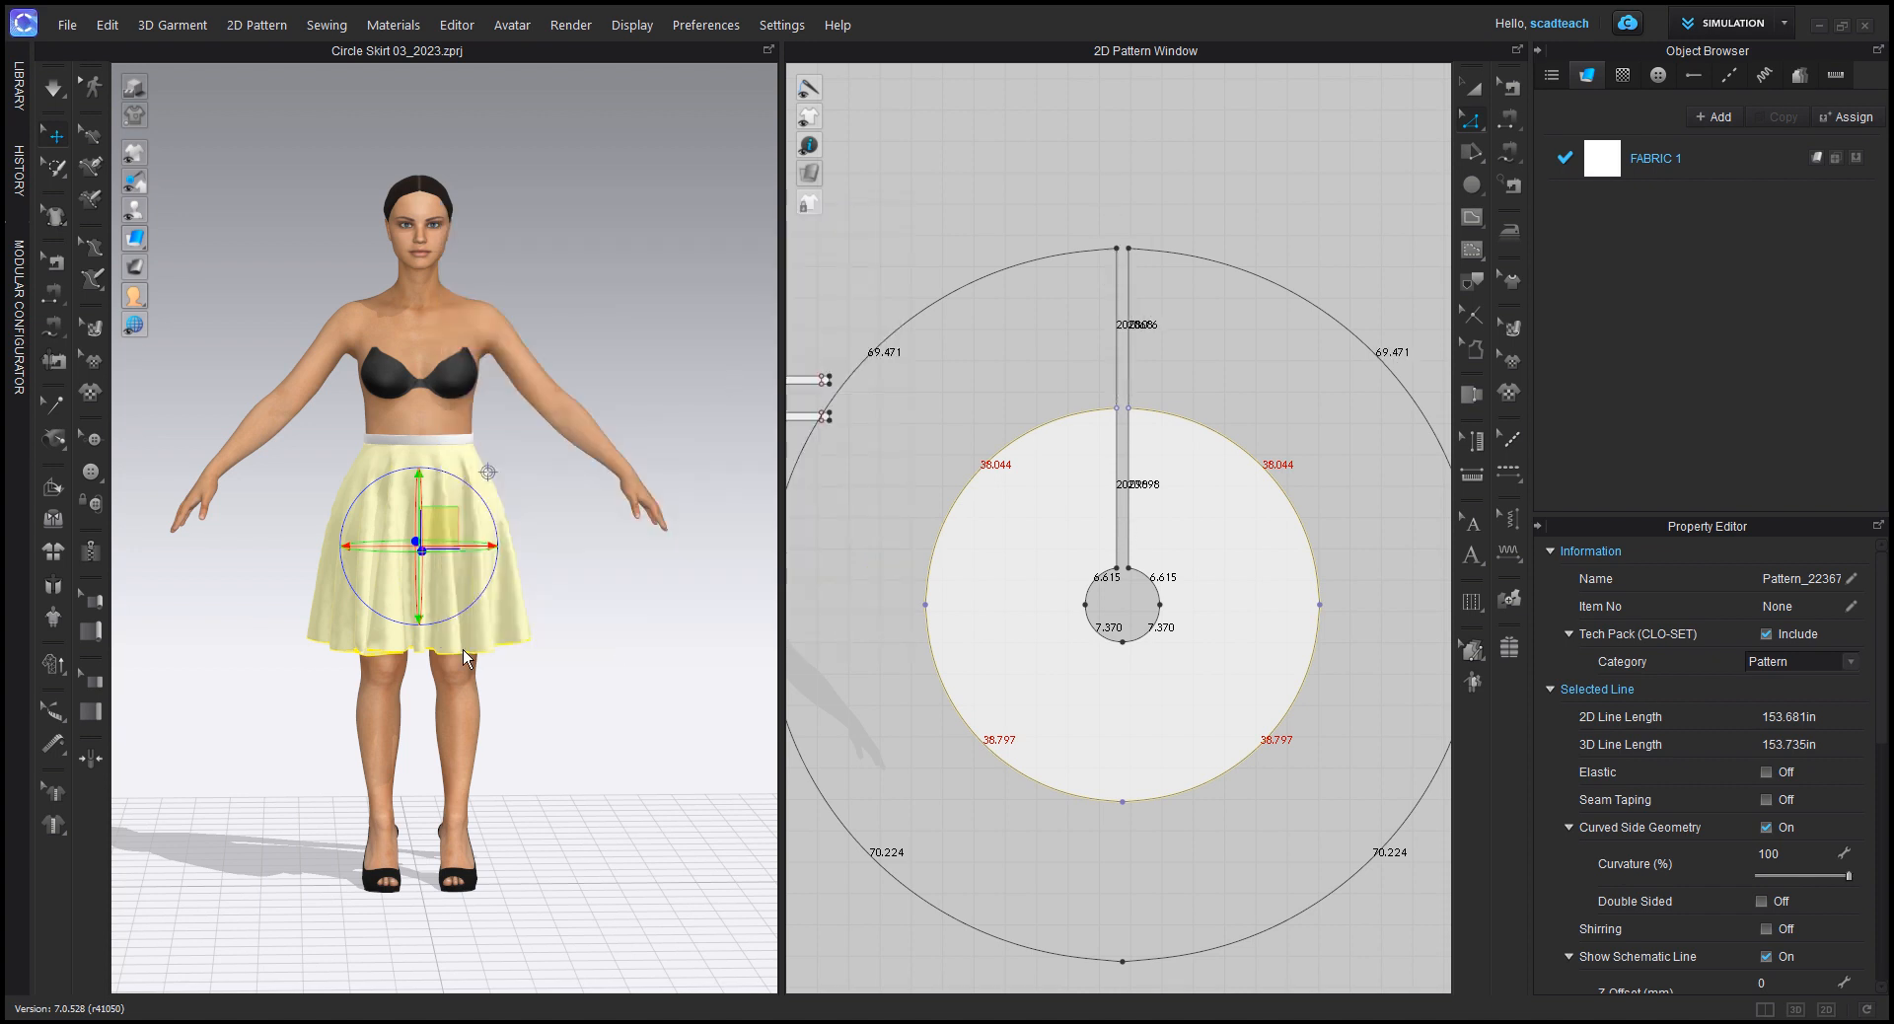
click(899, 488)
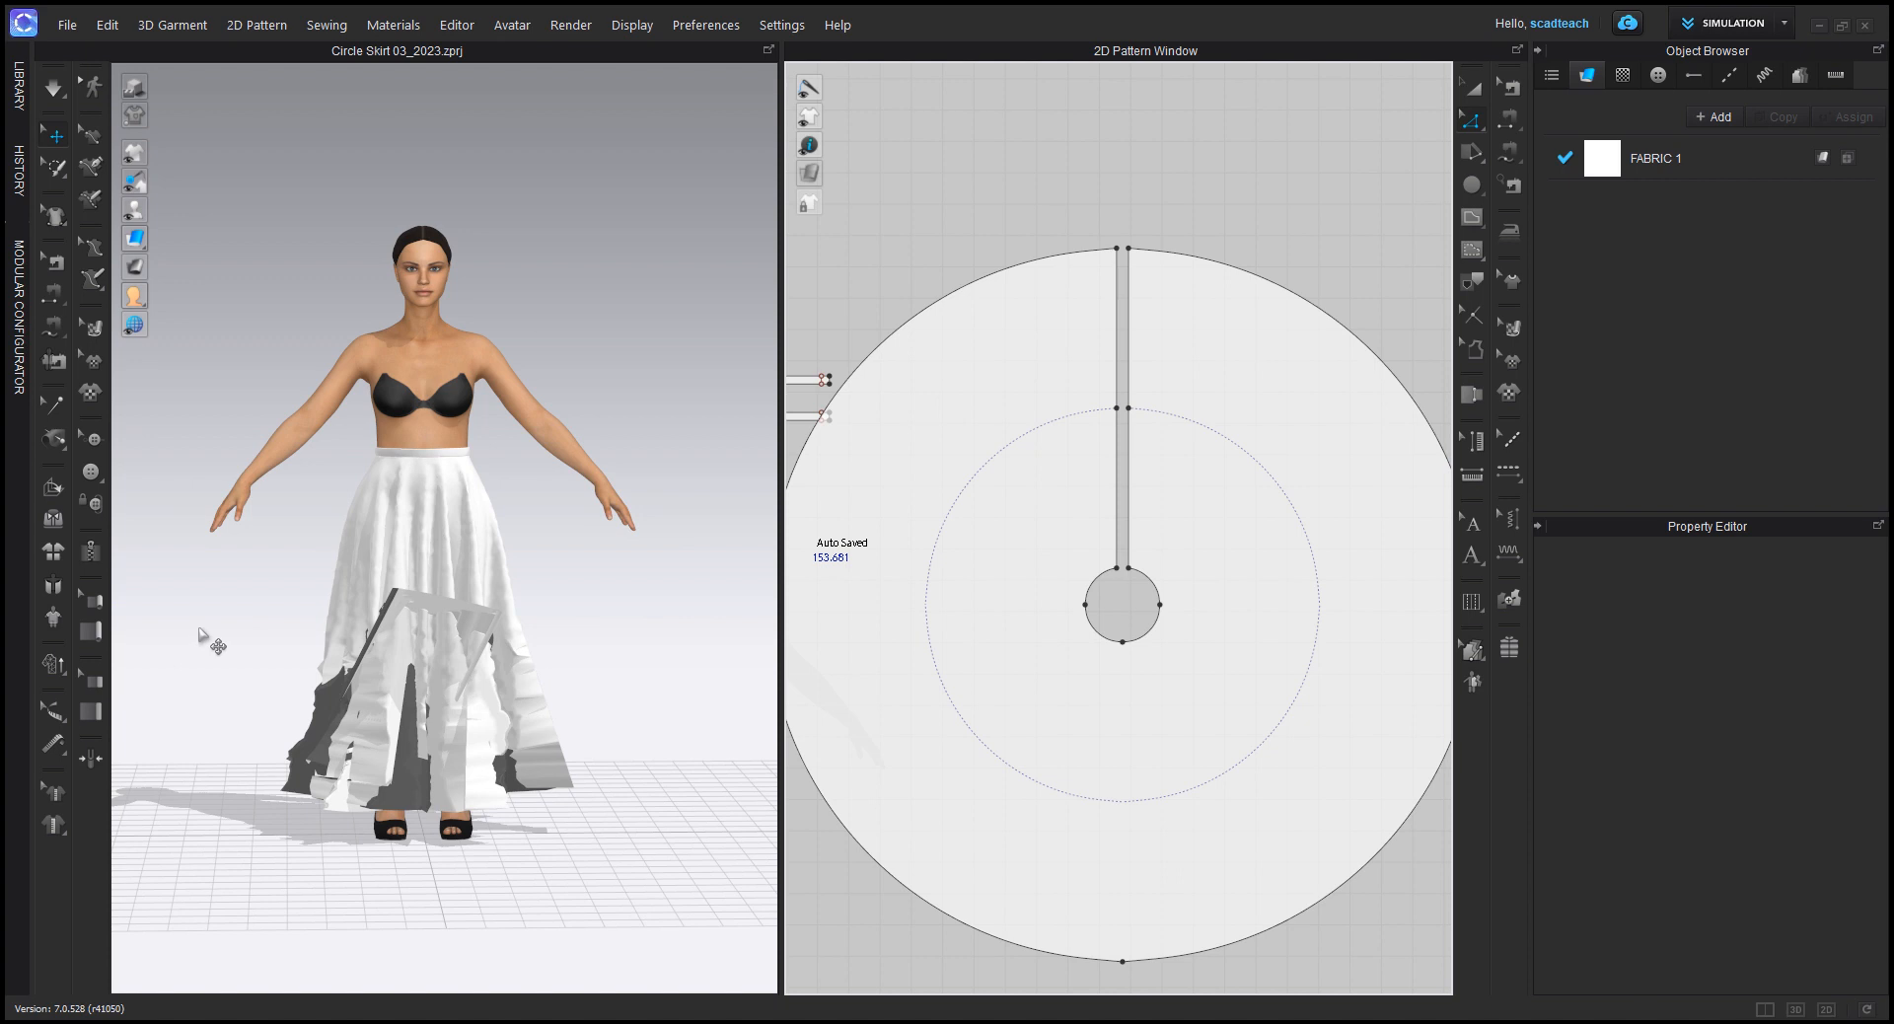
Step: Start the simulation to drape the lengthened skirt on the avatar
right_drag(211, 642, 431, 627)
right_click(439, 632)
click(641, 750)
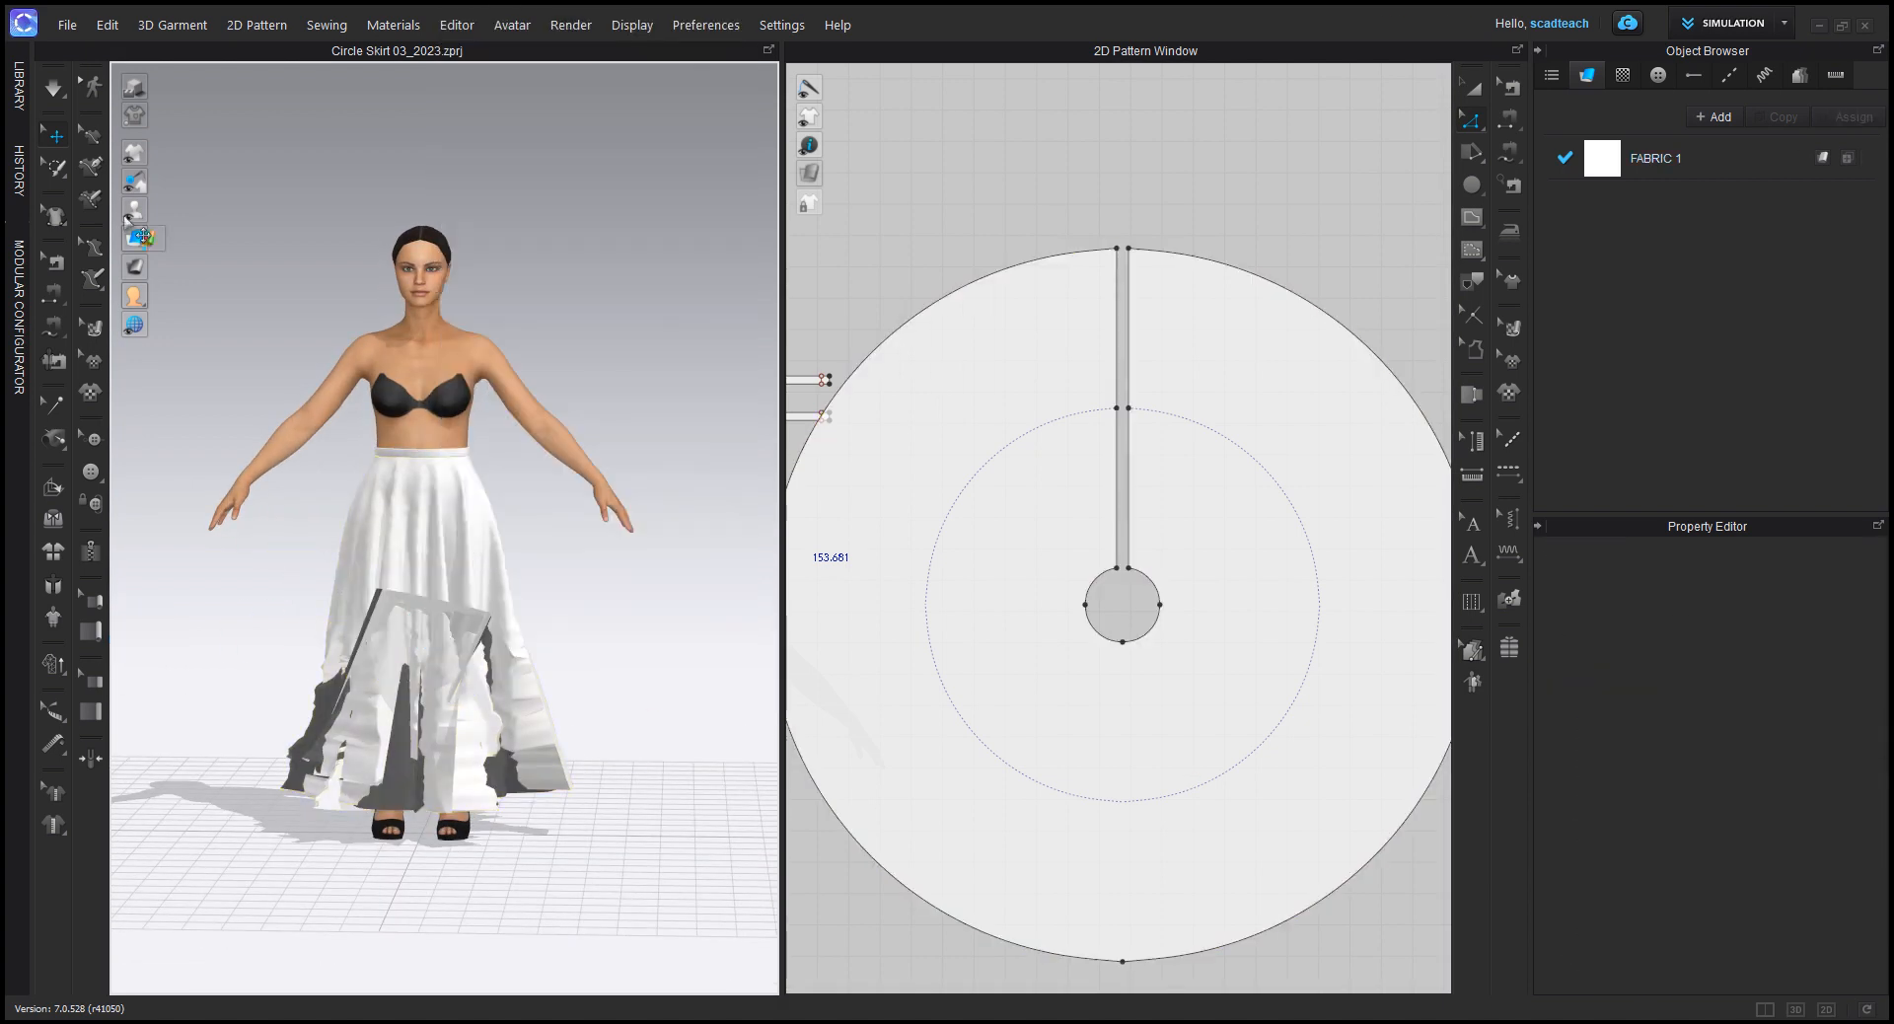
key(q)
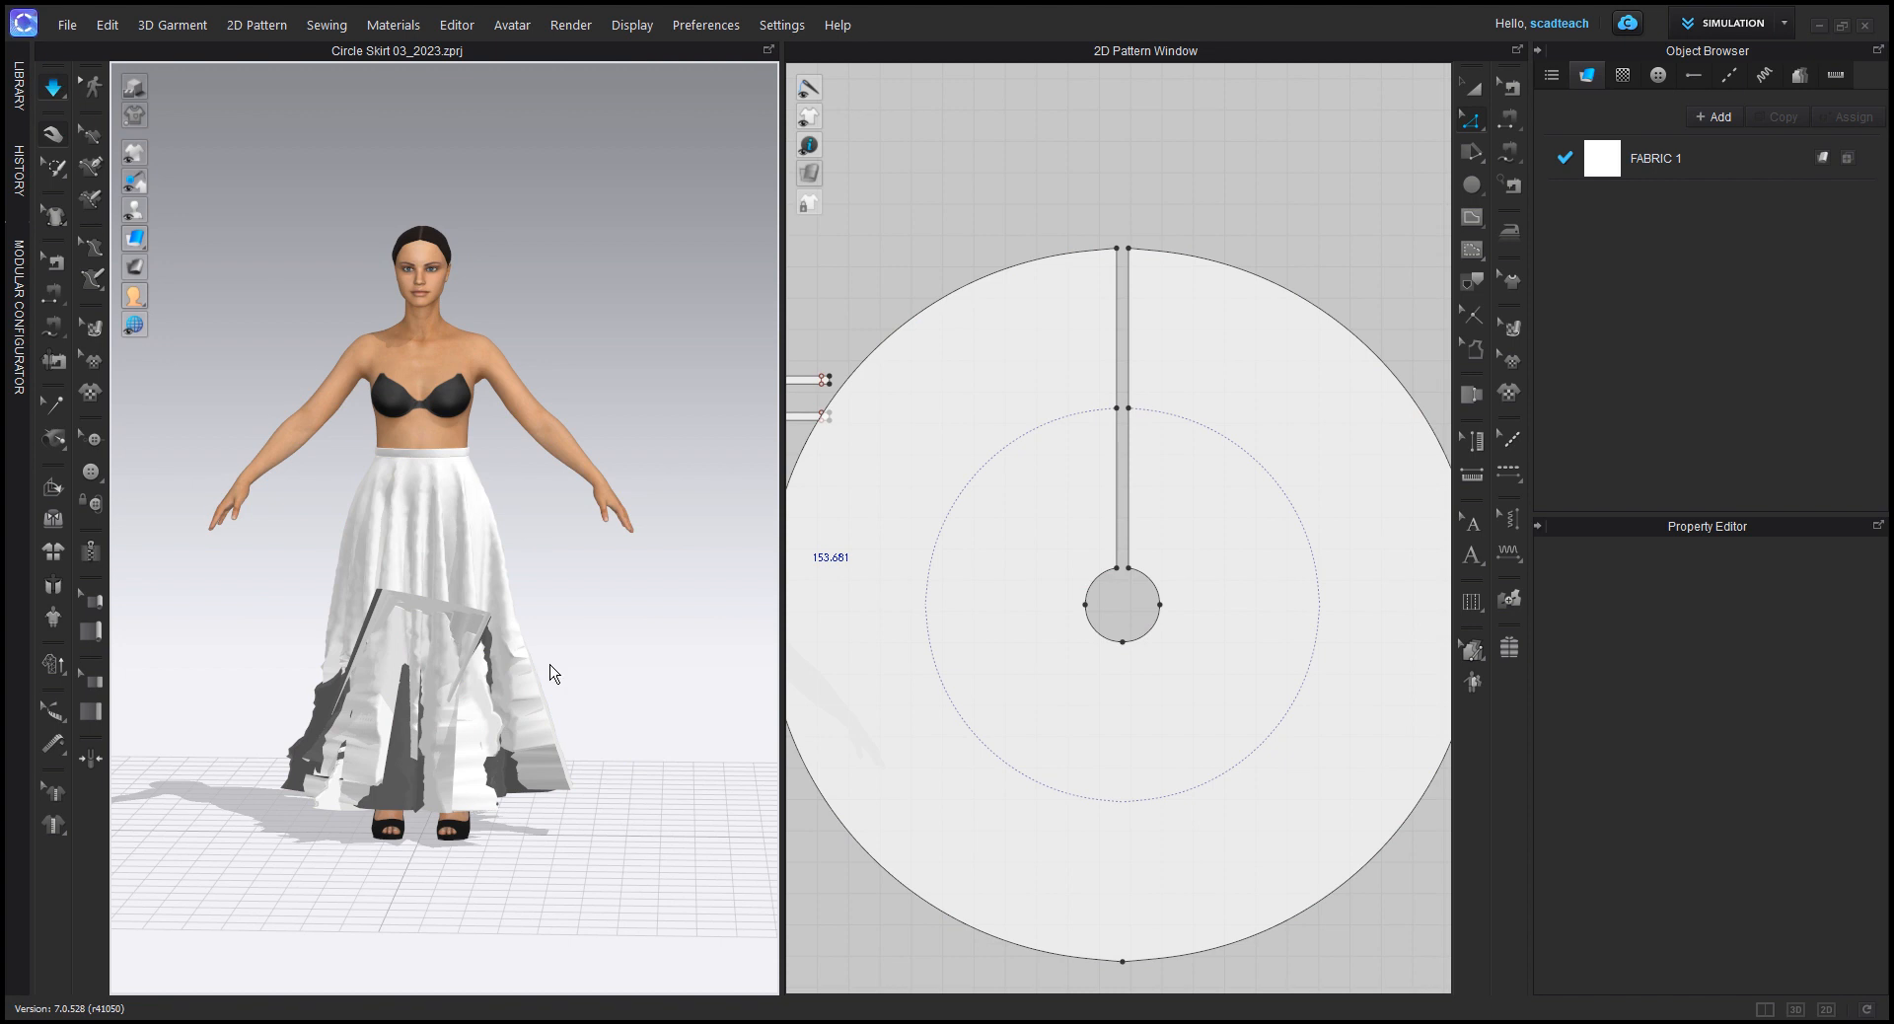
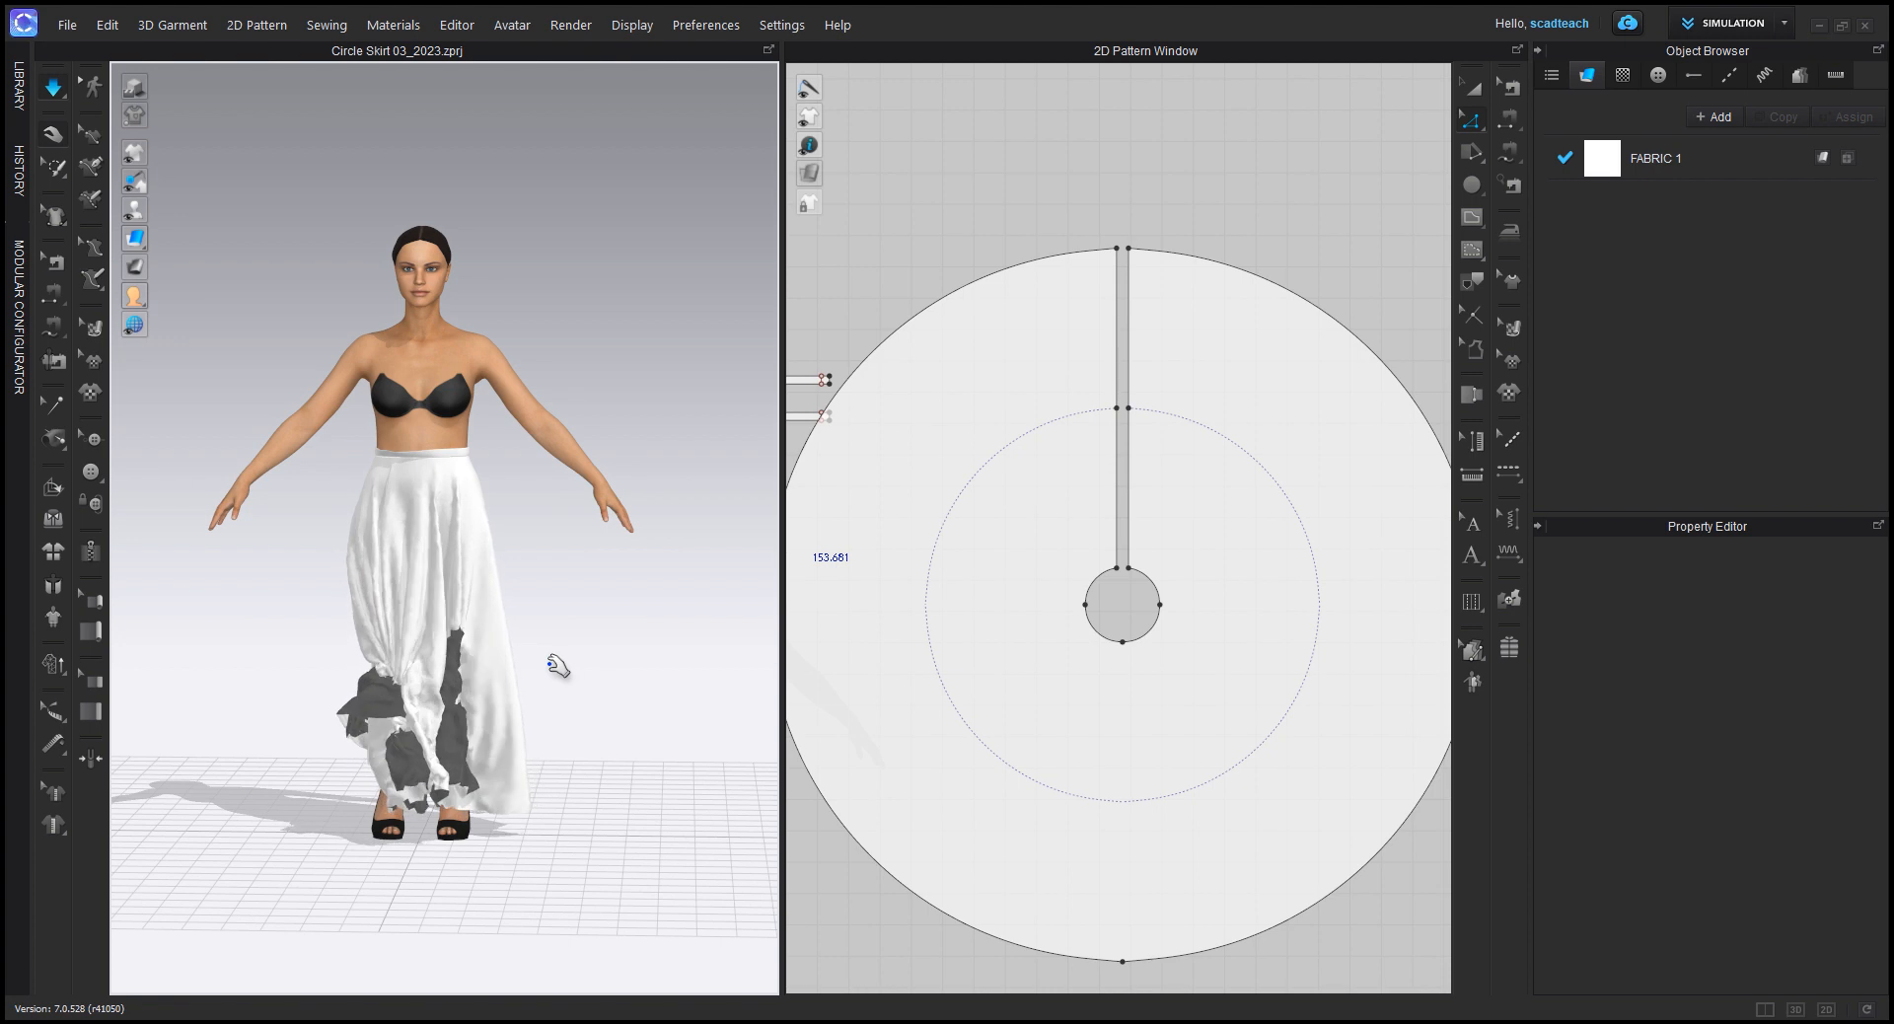
Step: Try to untangle the lengthened skirt by pulling its caught hem away from the legs during the simulation, and stop simulating
right_drag(315, 713, 509, 712)
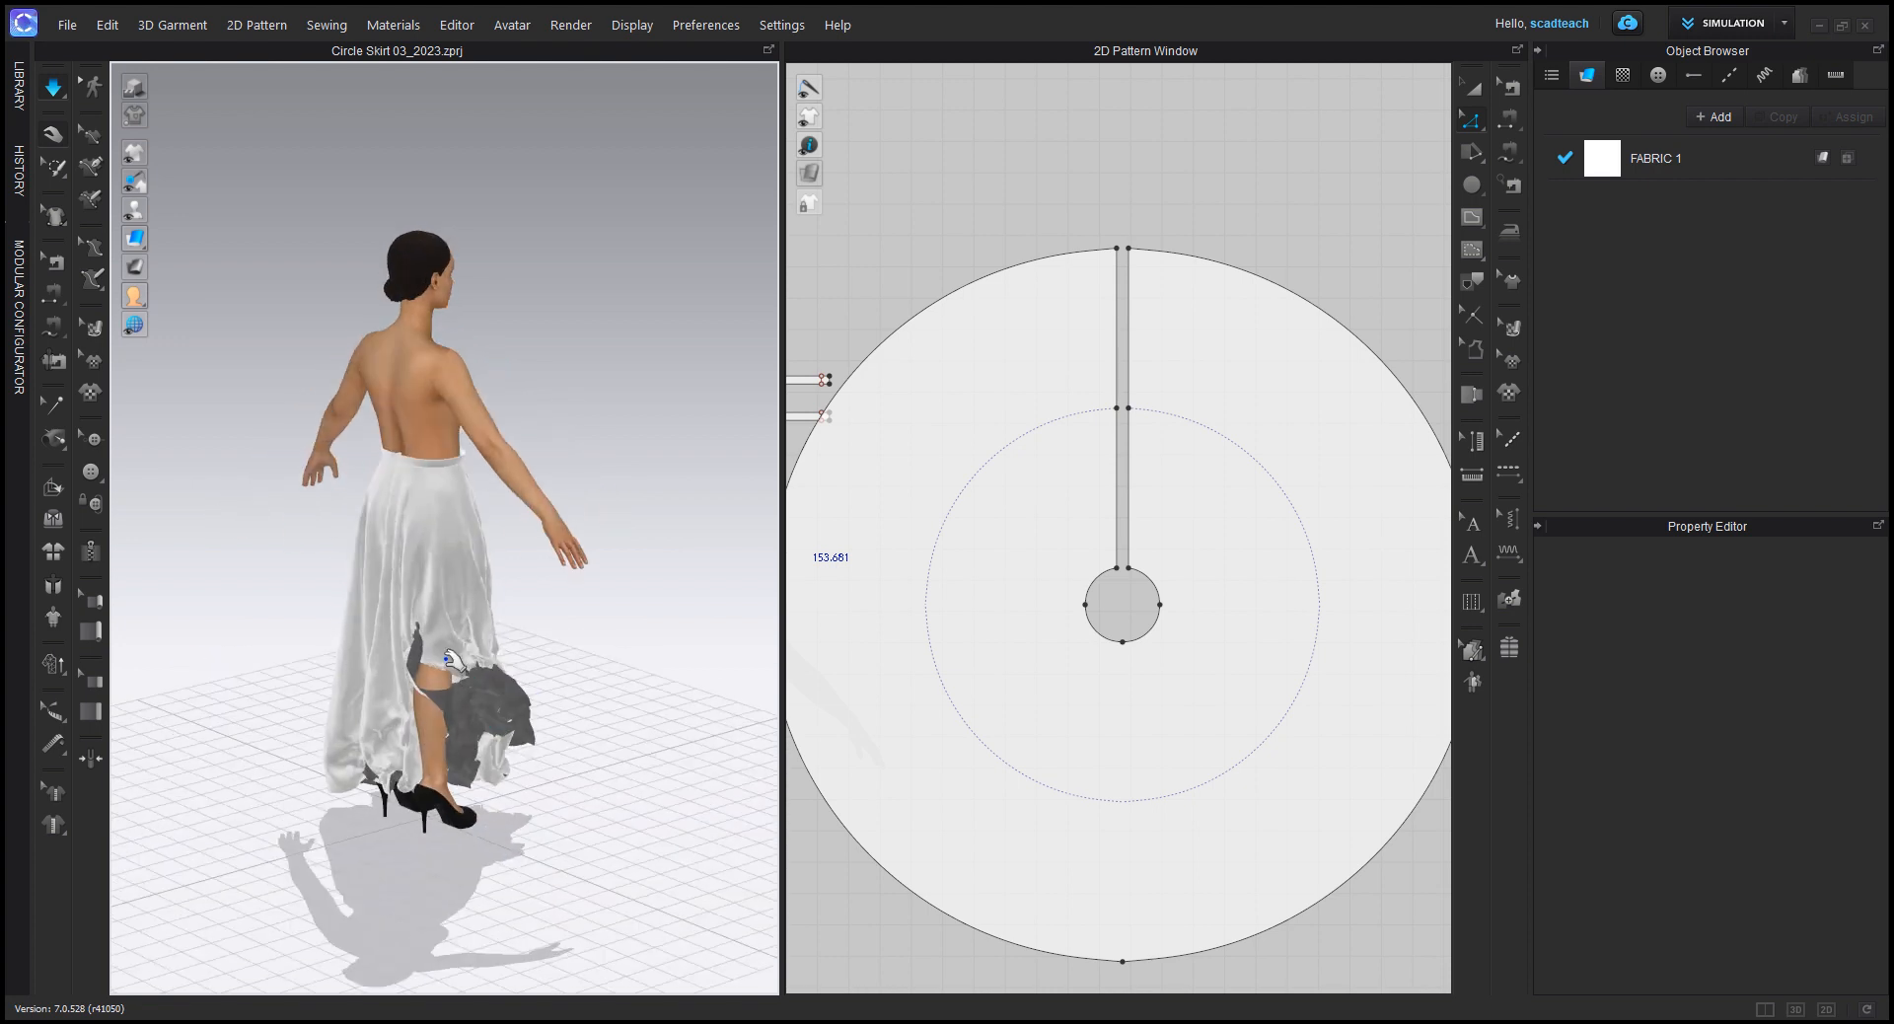
click(492, 656)
drag(582, 618, 681, 592)
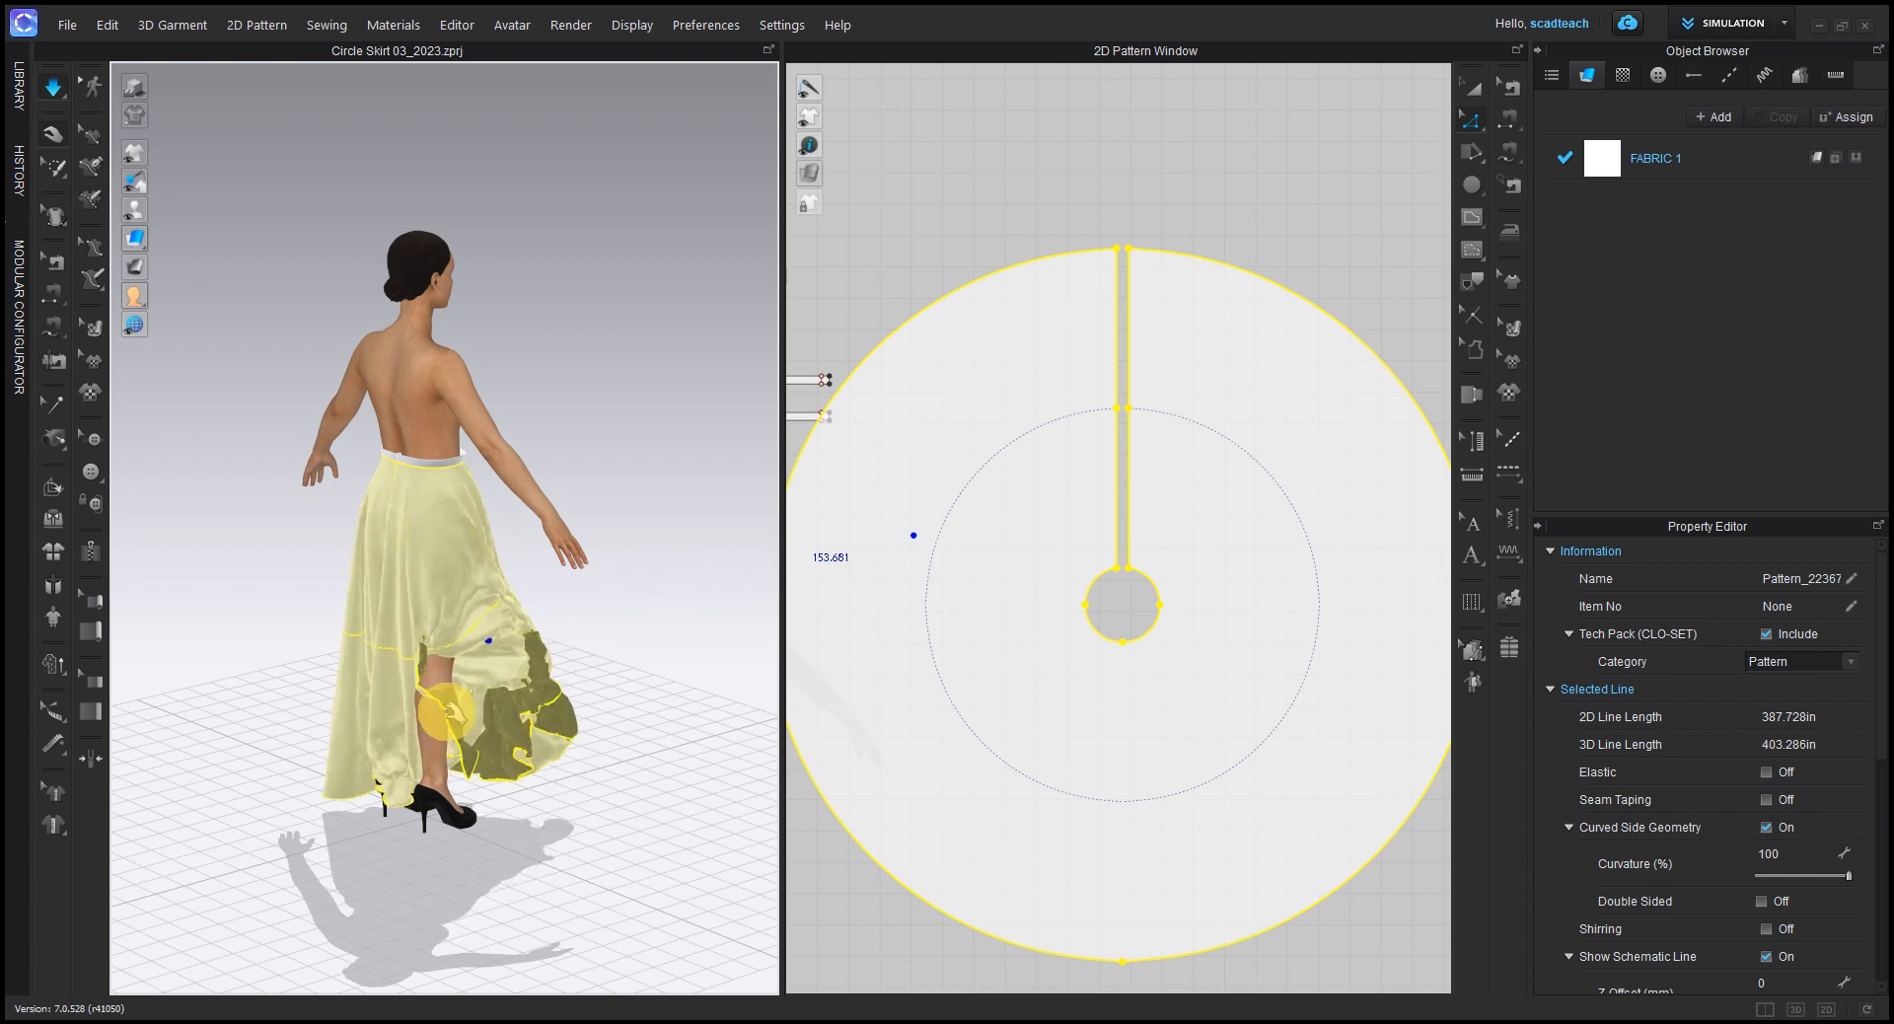
drag(319, 760, 14, 900)
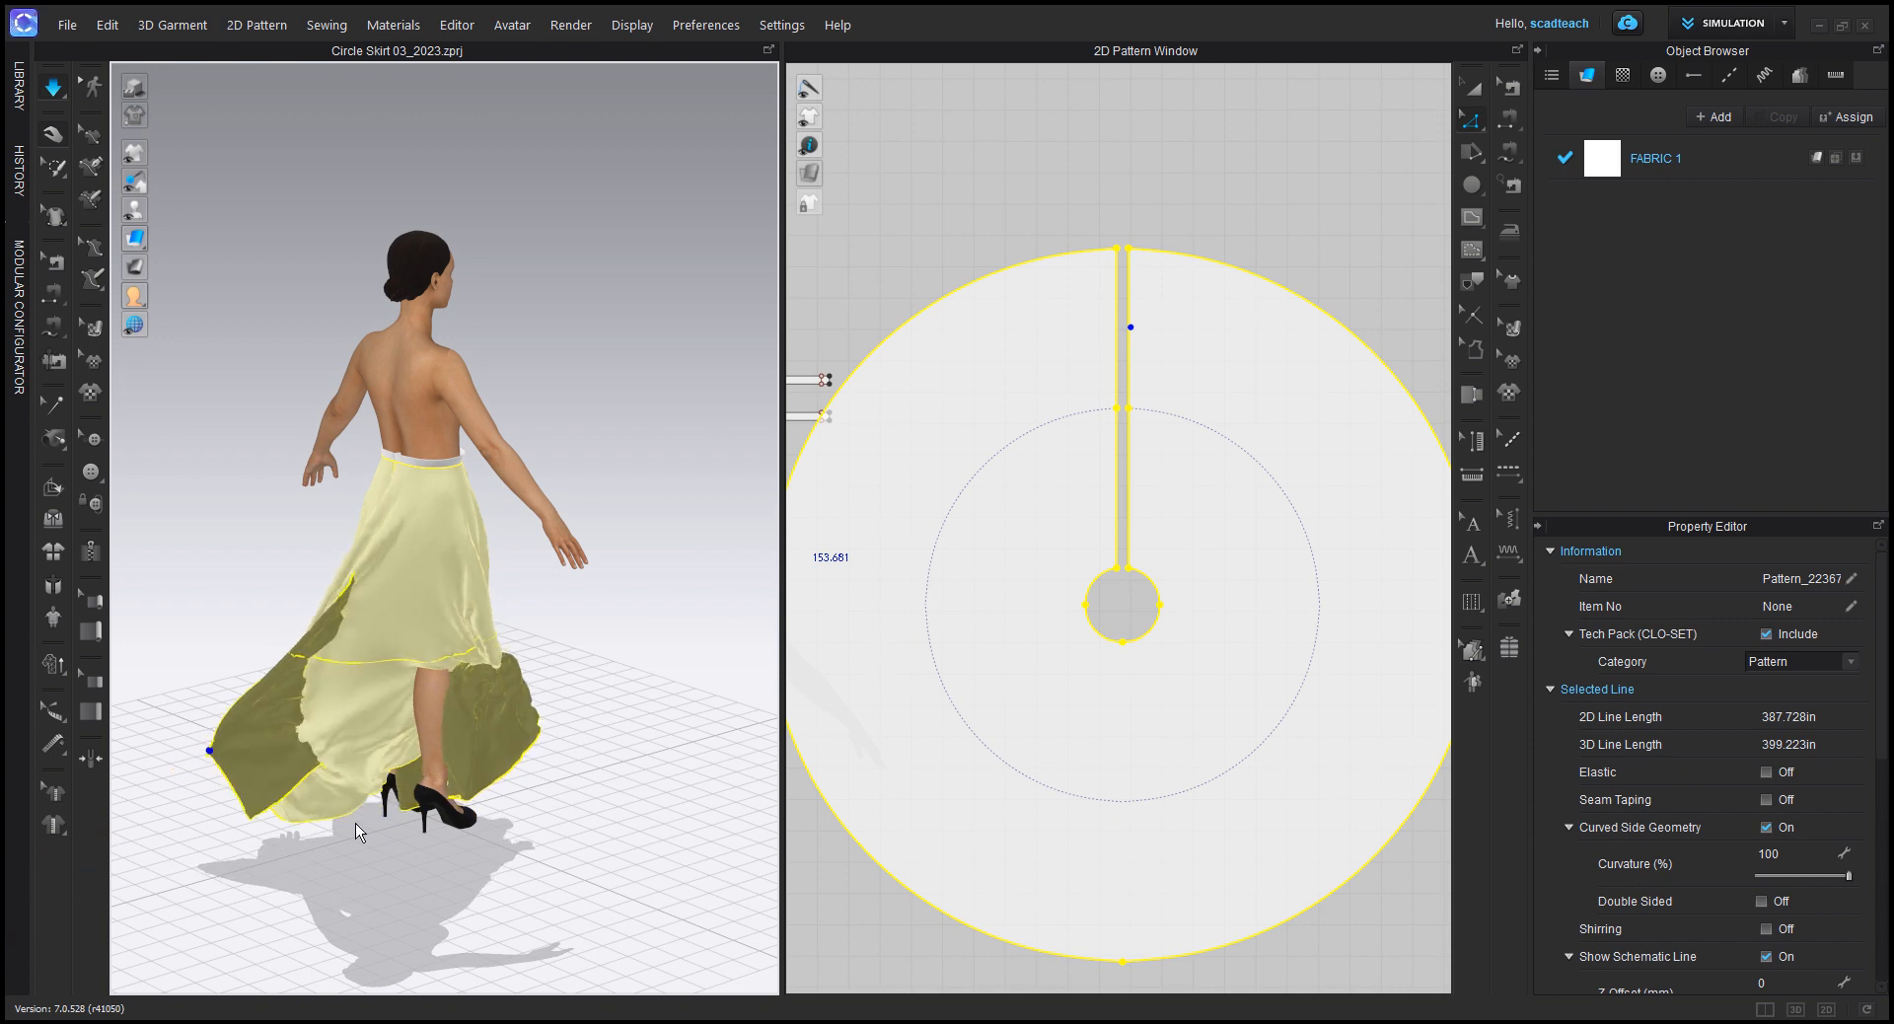
right_drag(407, 765, 518, 685)
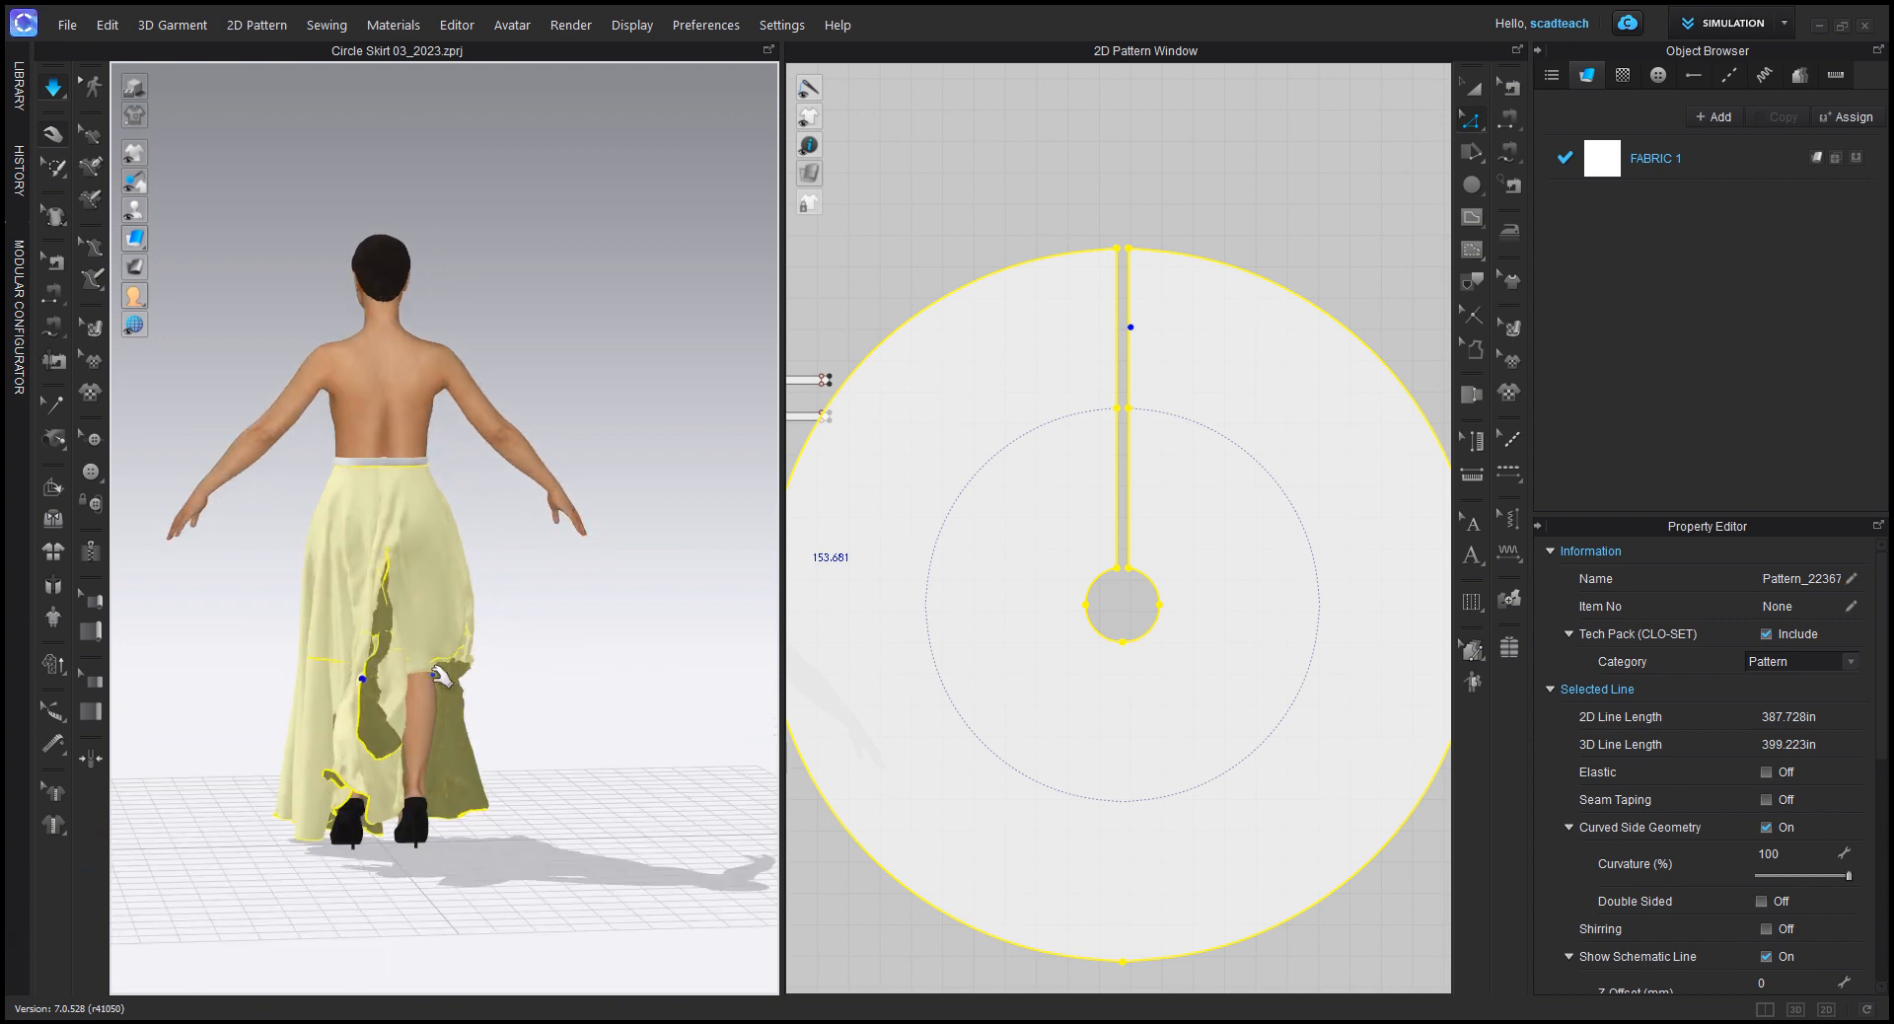
drag(592, 540, 706, 546)
click(707, 548)
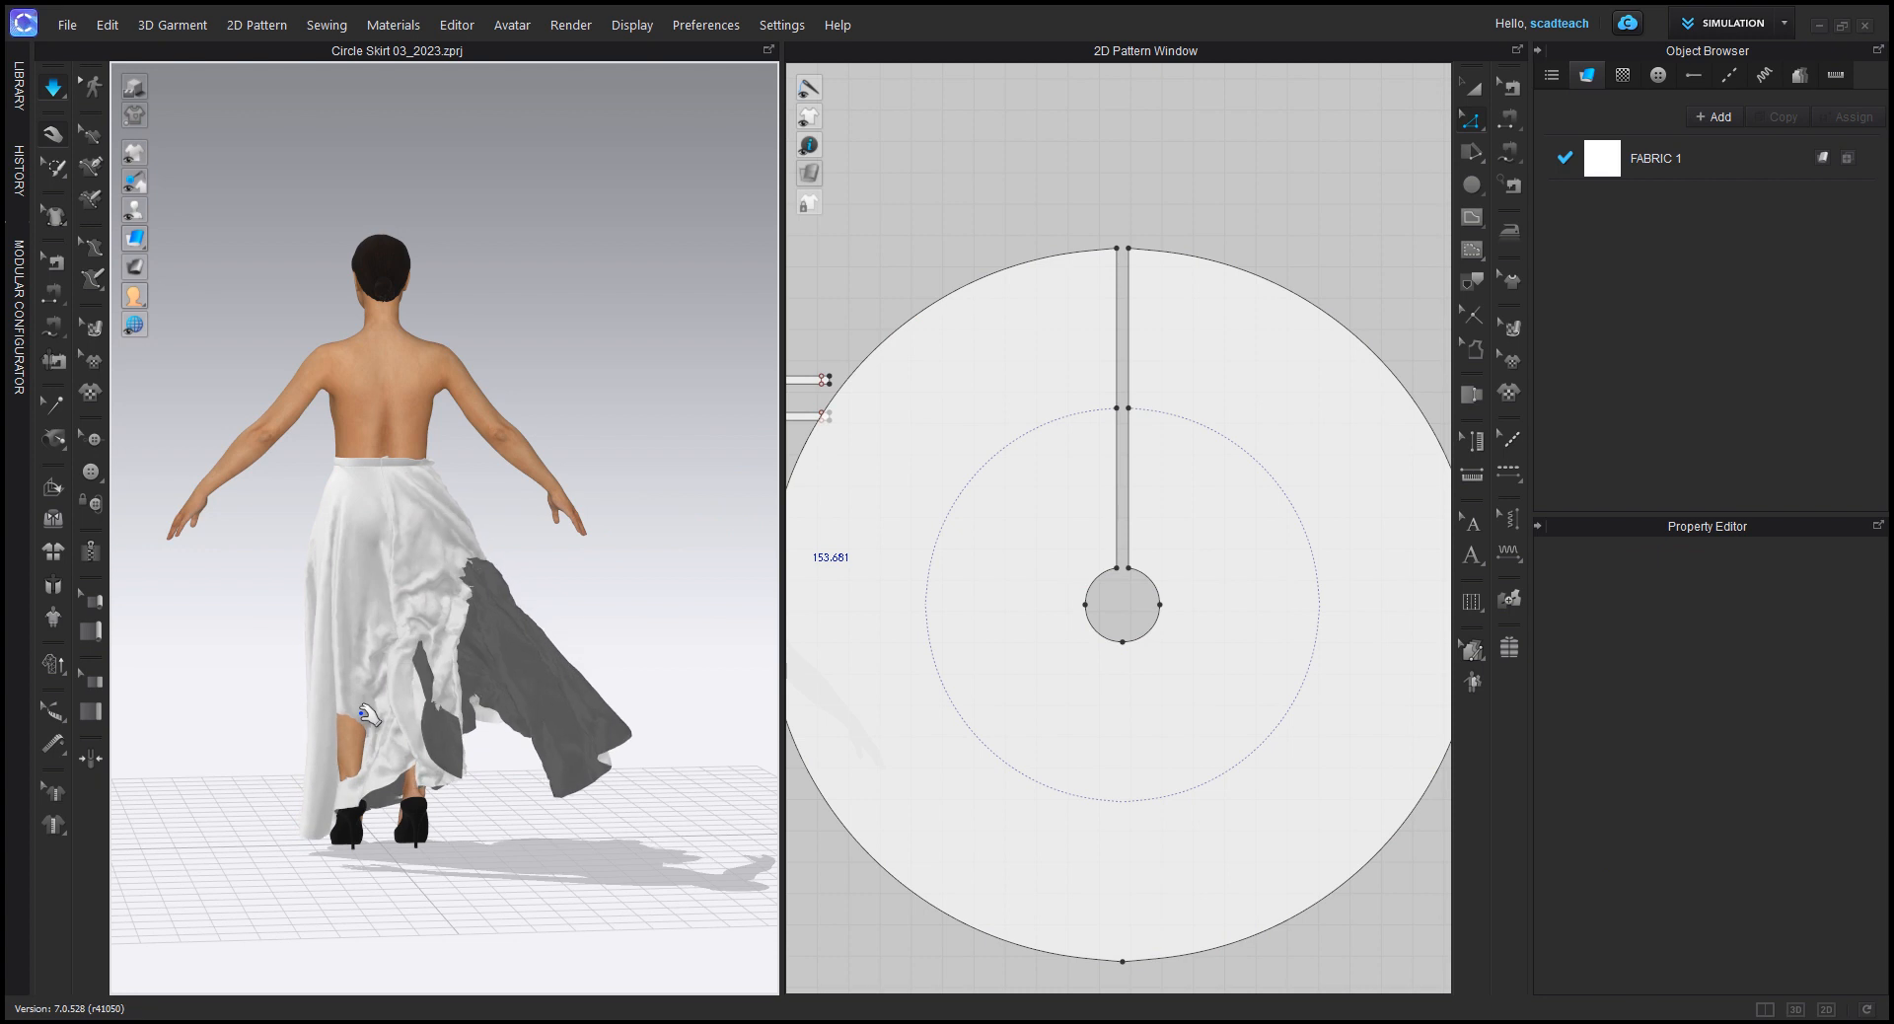
drag(362, 710, 132, 624)
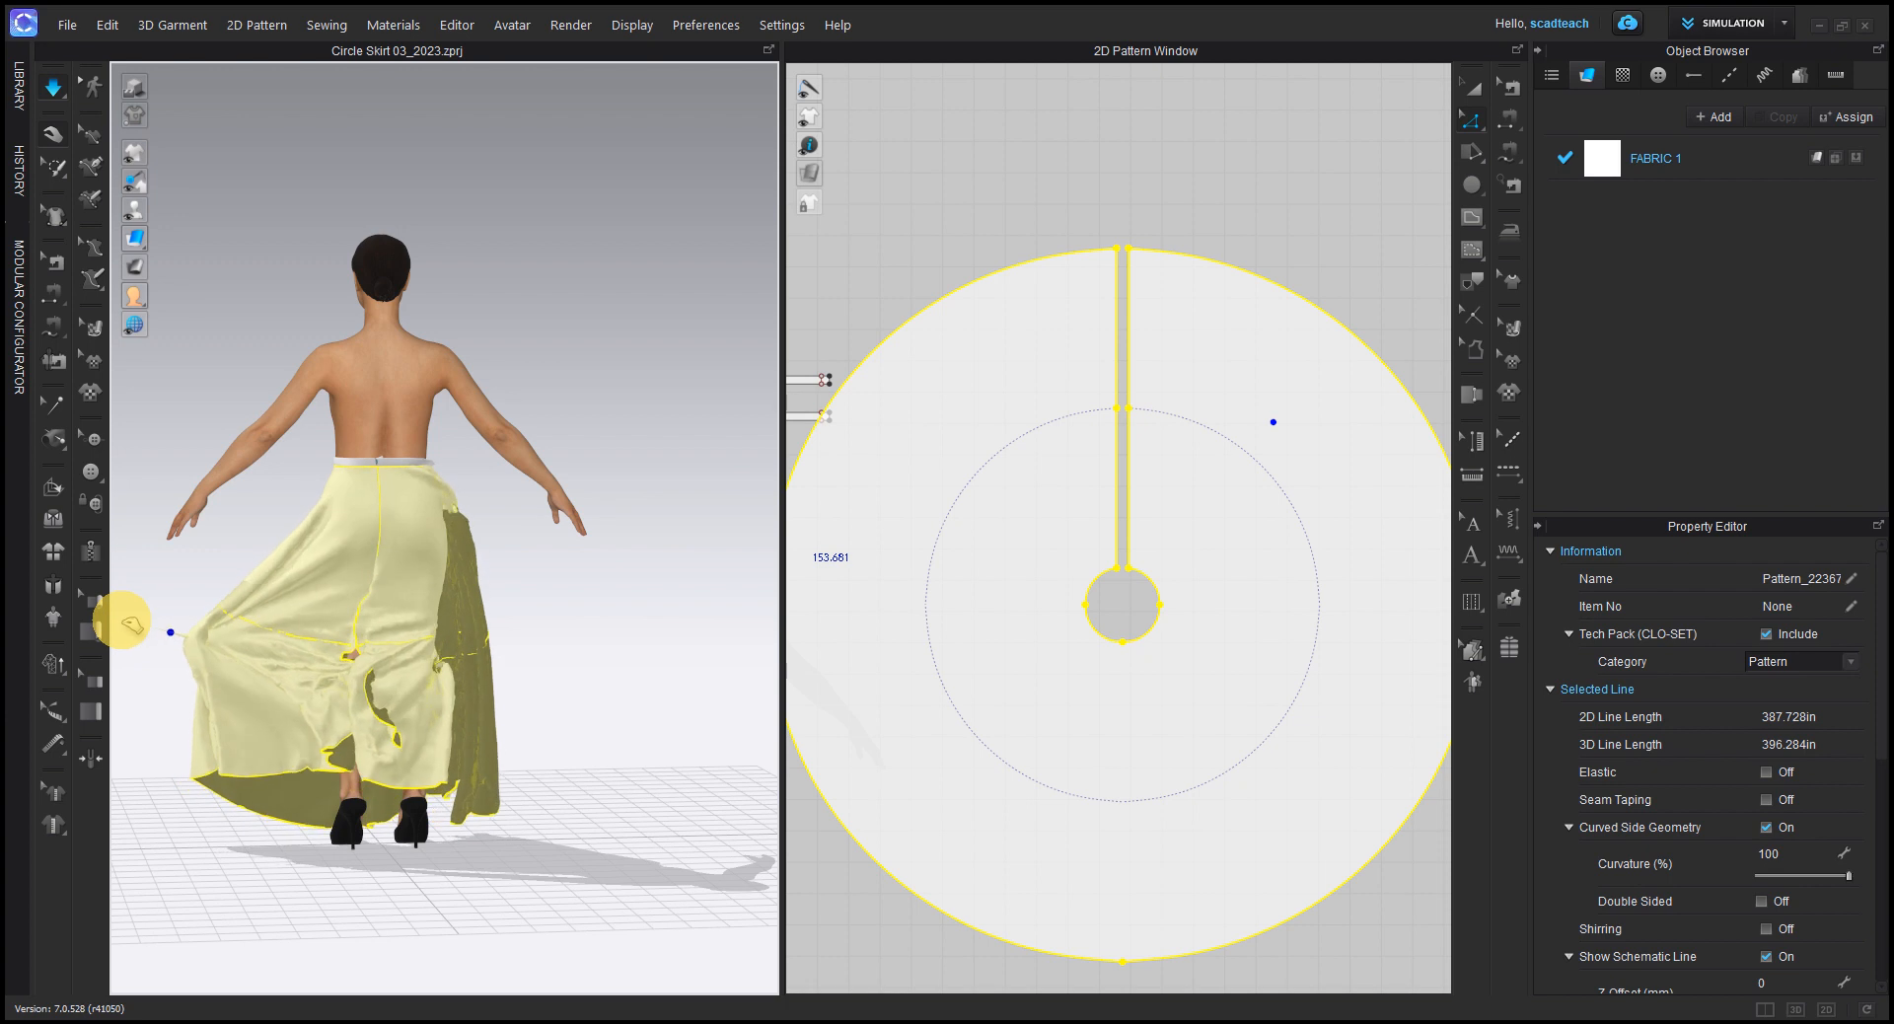
drag(131, 623, 129, 622)
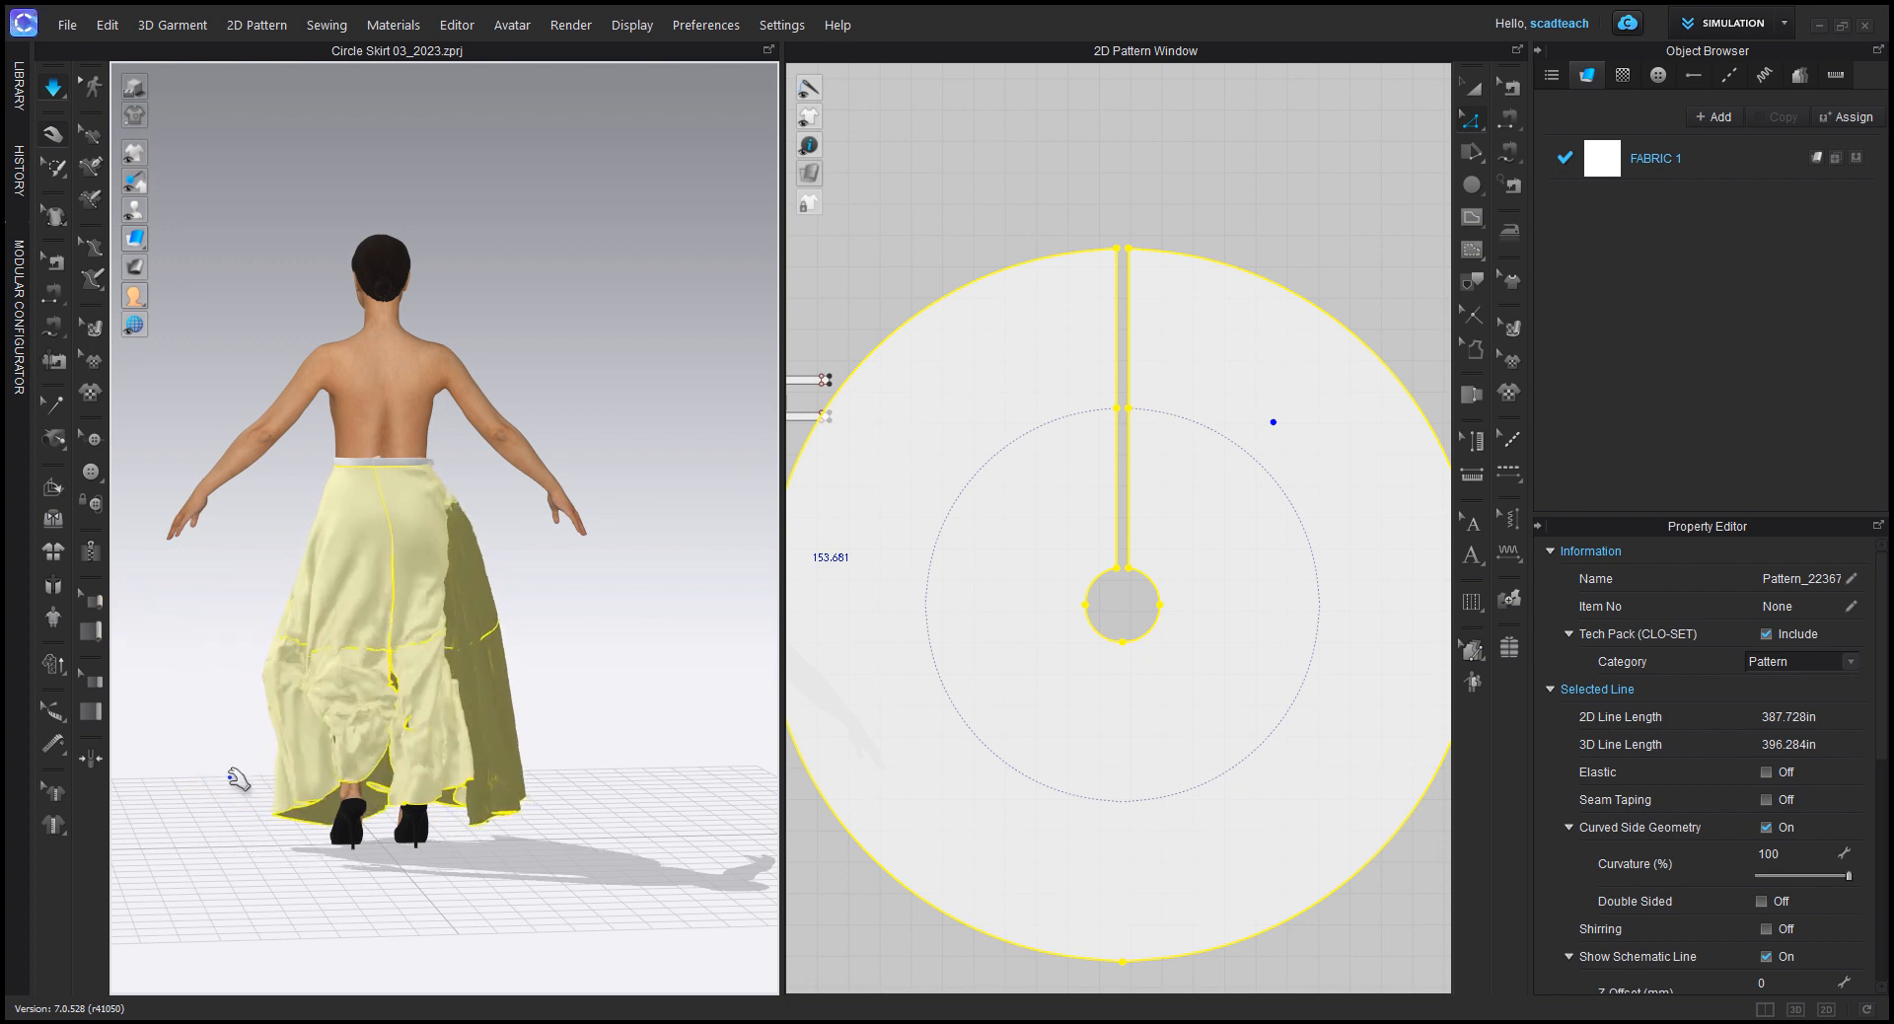
right_click(229, 782)
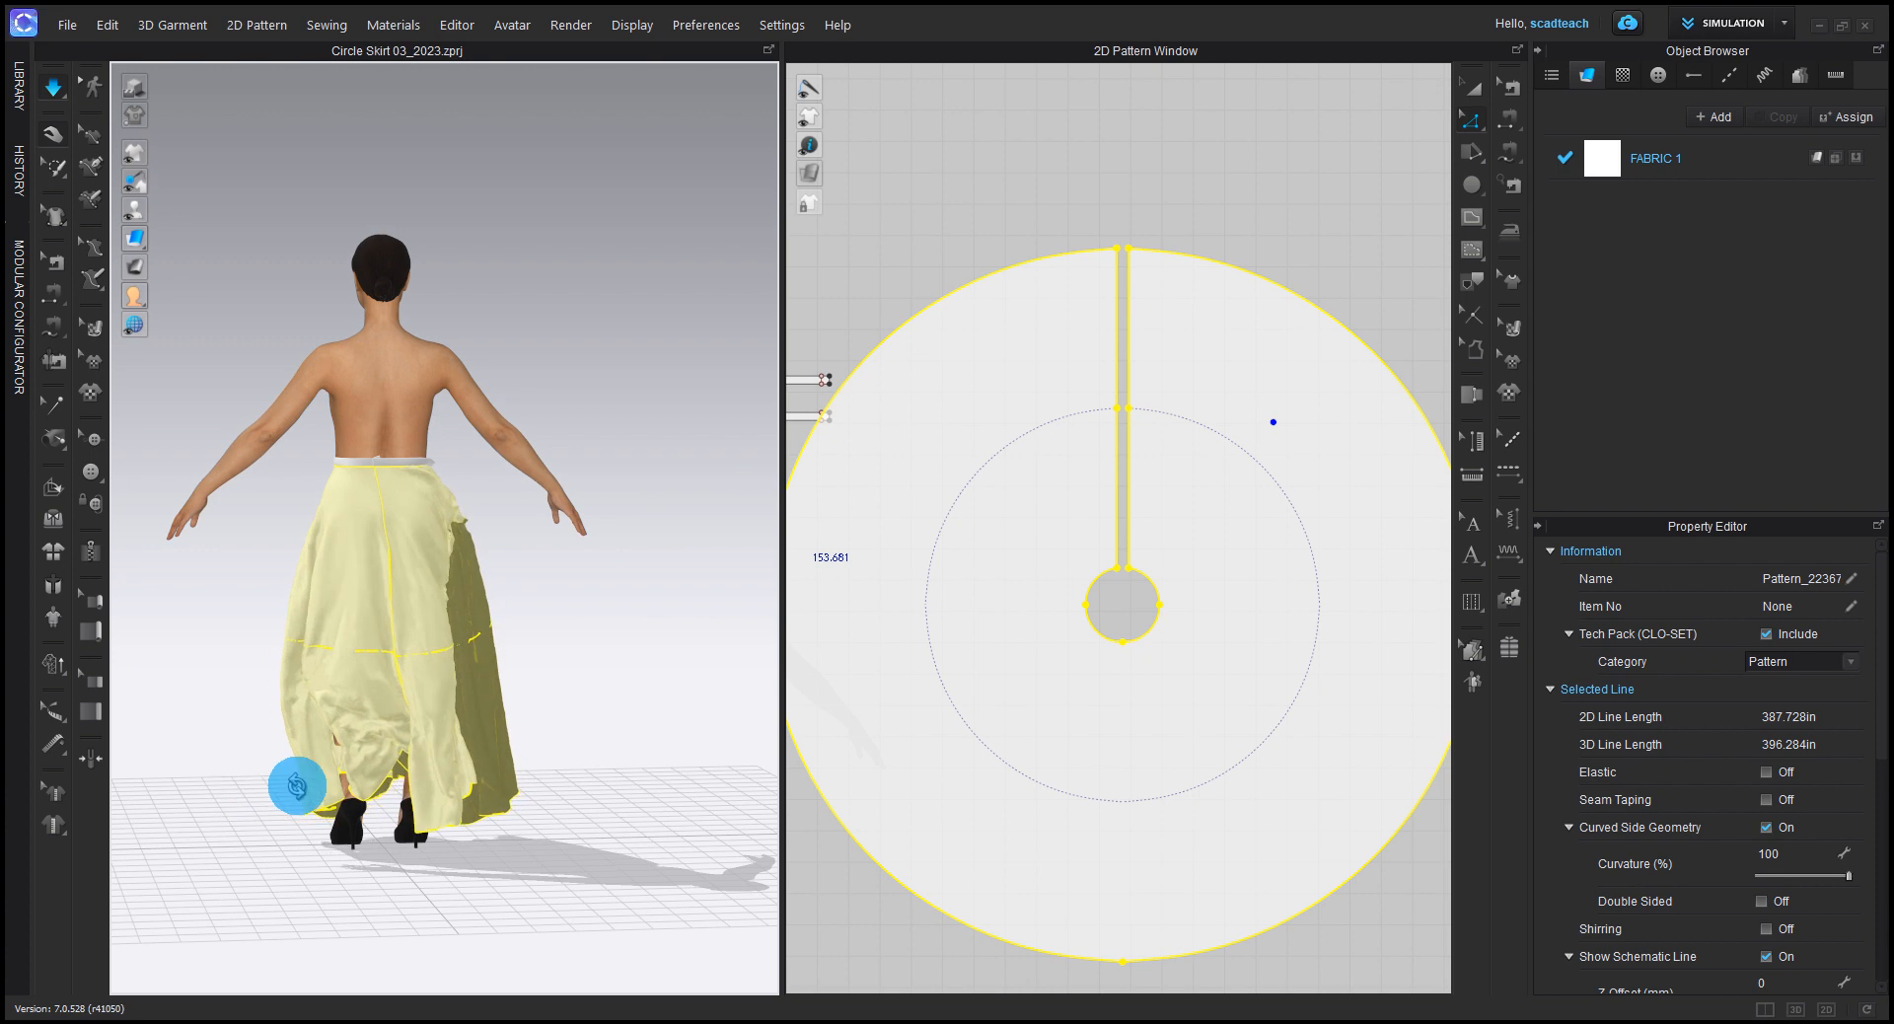
click(537, 790)
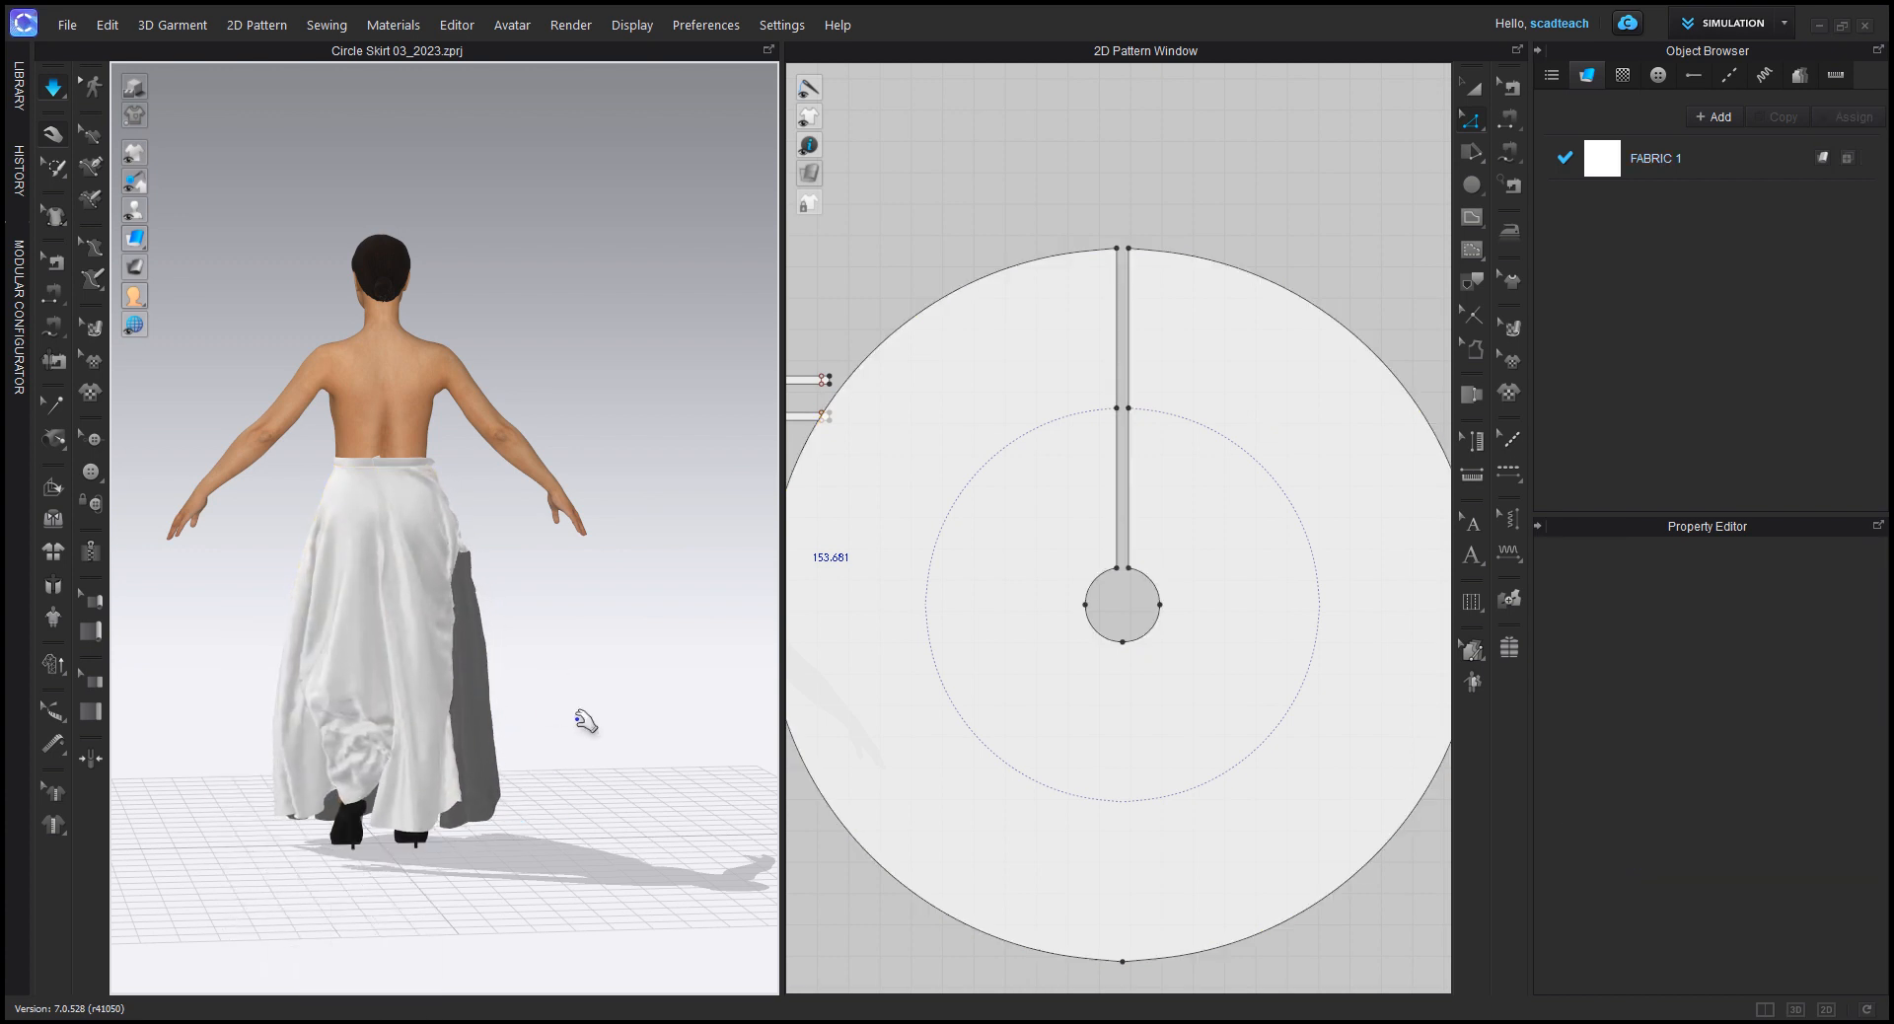
right_drag(537, 707, 318, 697)
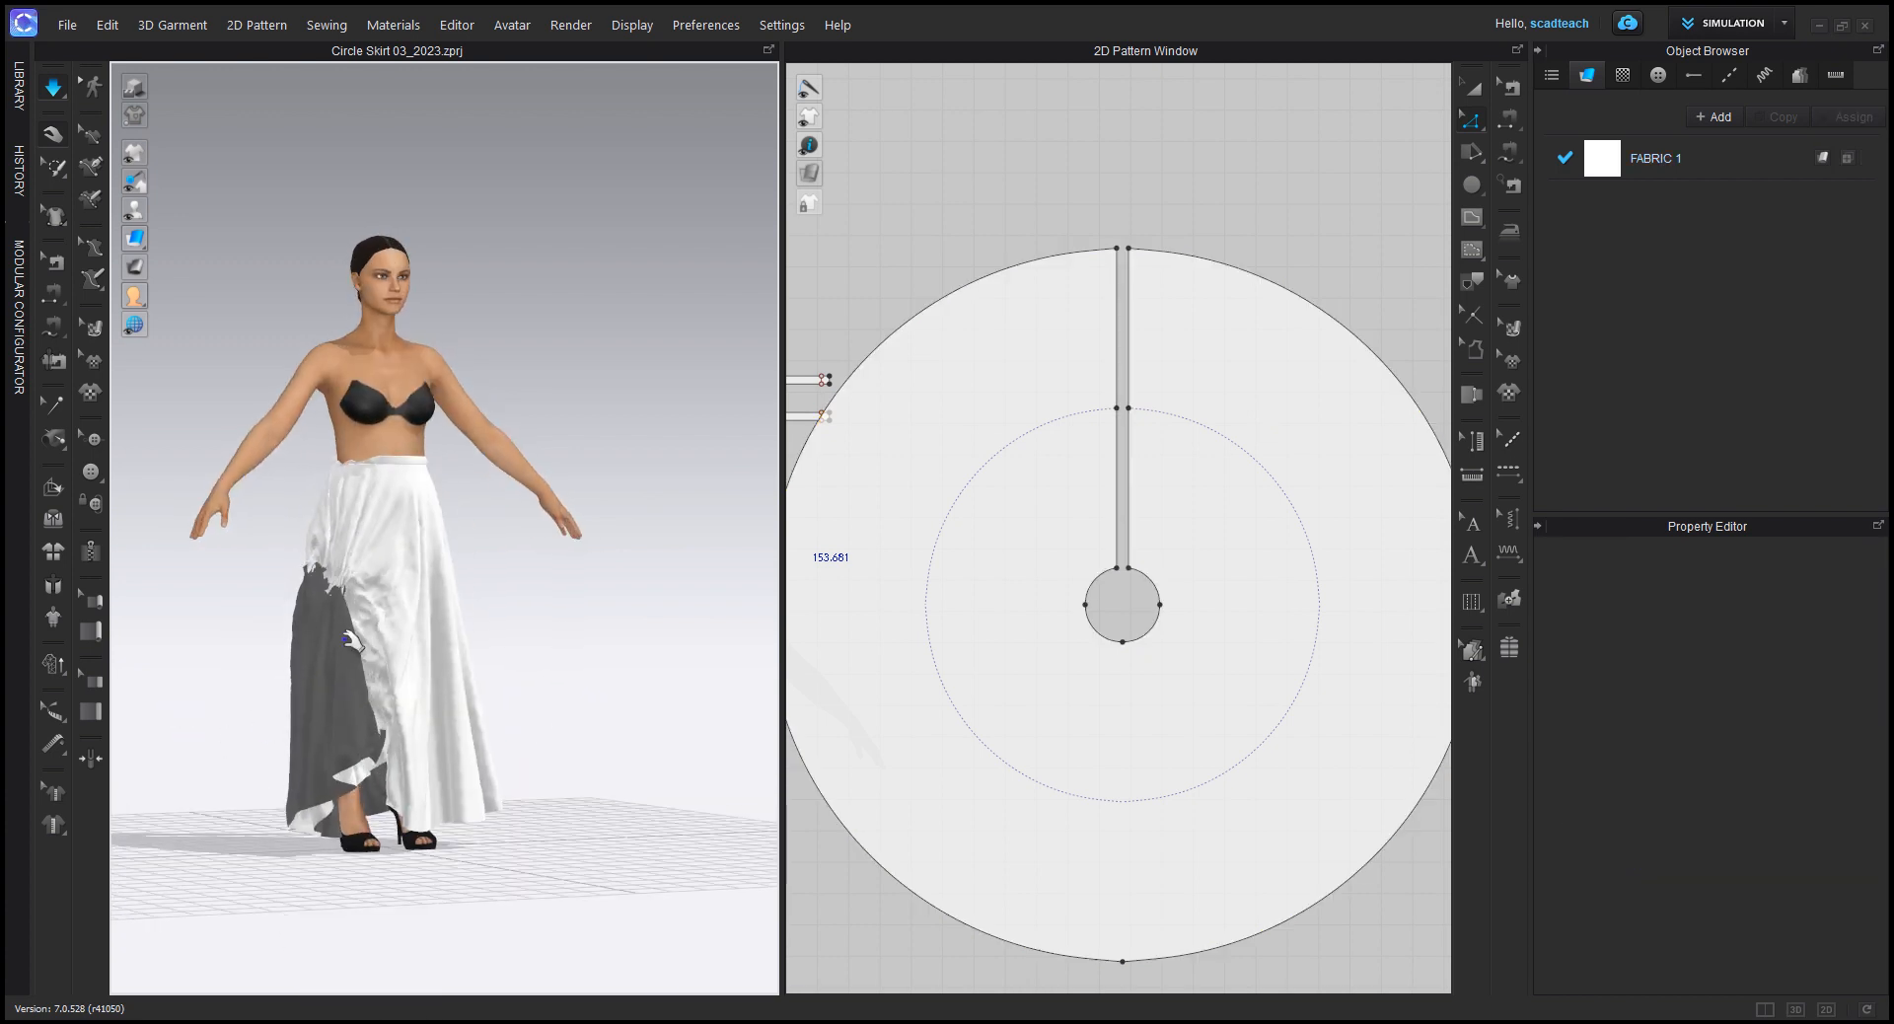
key(space)
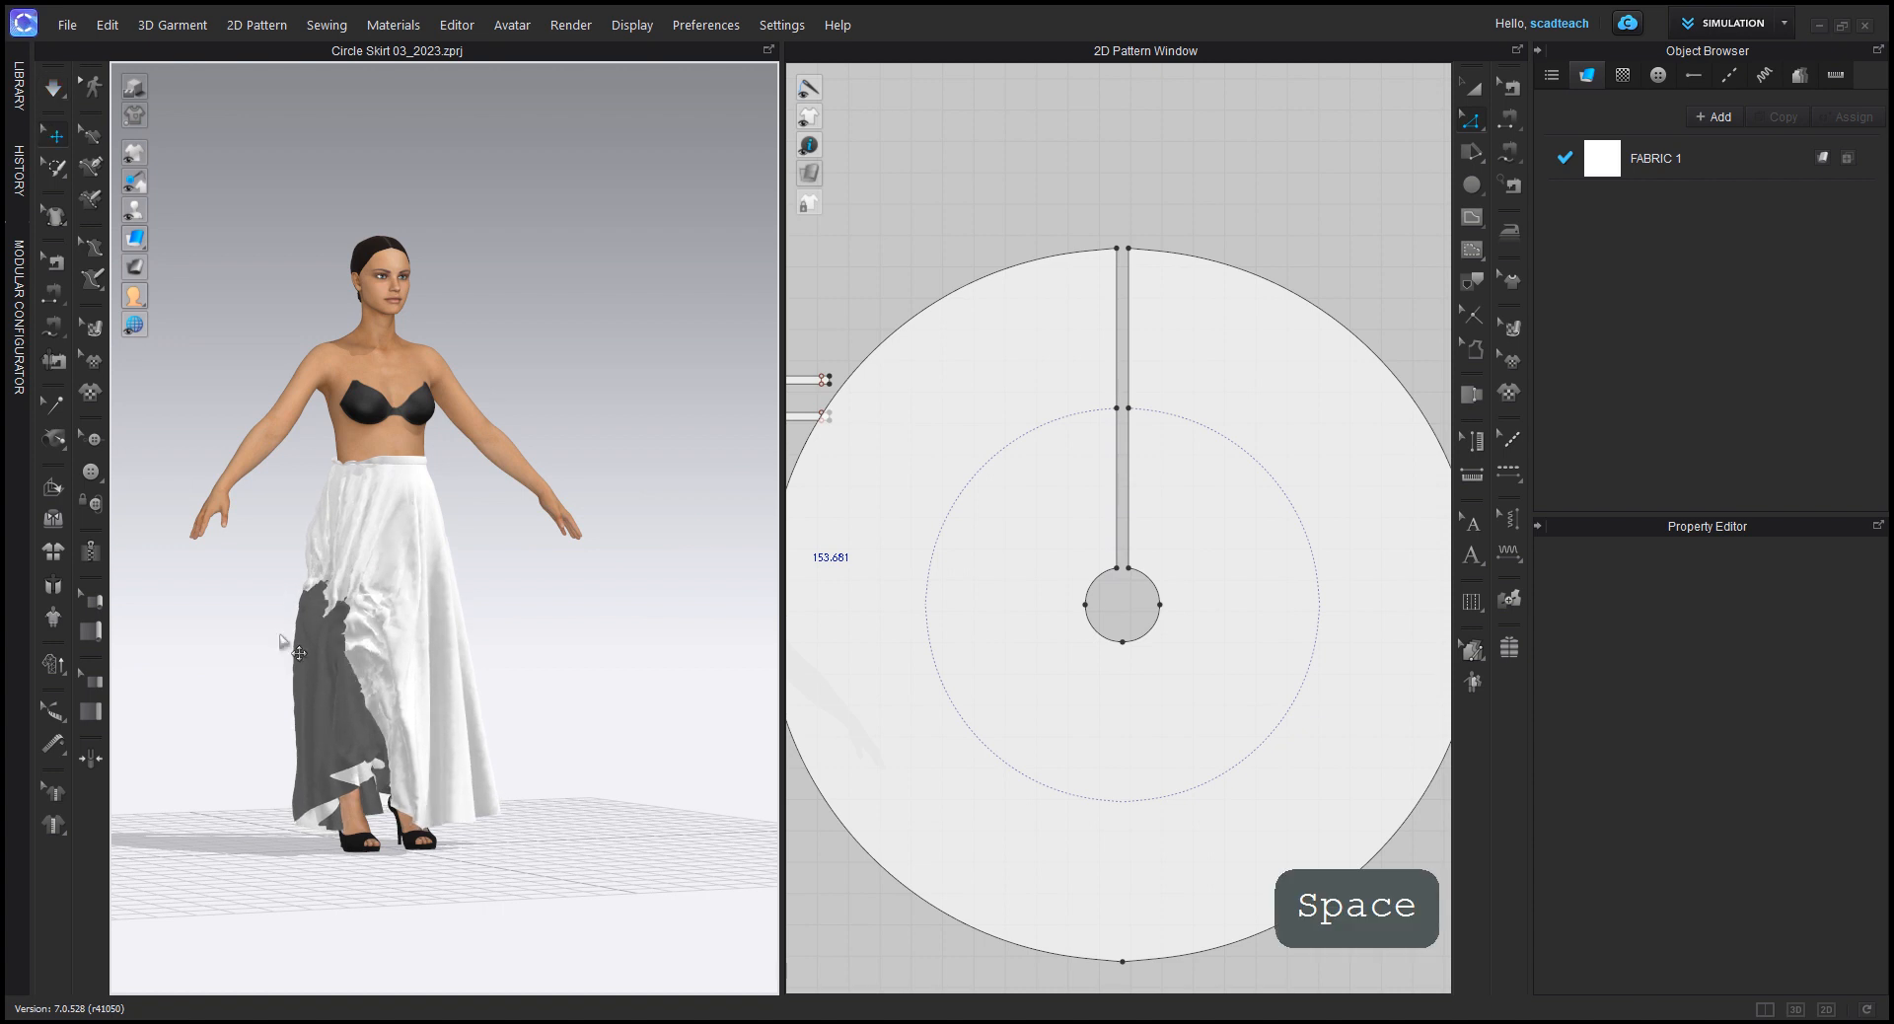
Step: Select the skirt pattern on the avatar and apply Reset 2D Arrangement to the selected pattern only
right_drag(583, 633, 472, 666)
right_click(473, 665)
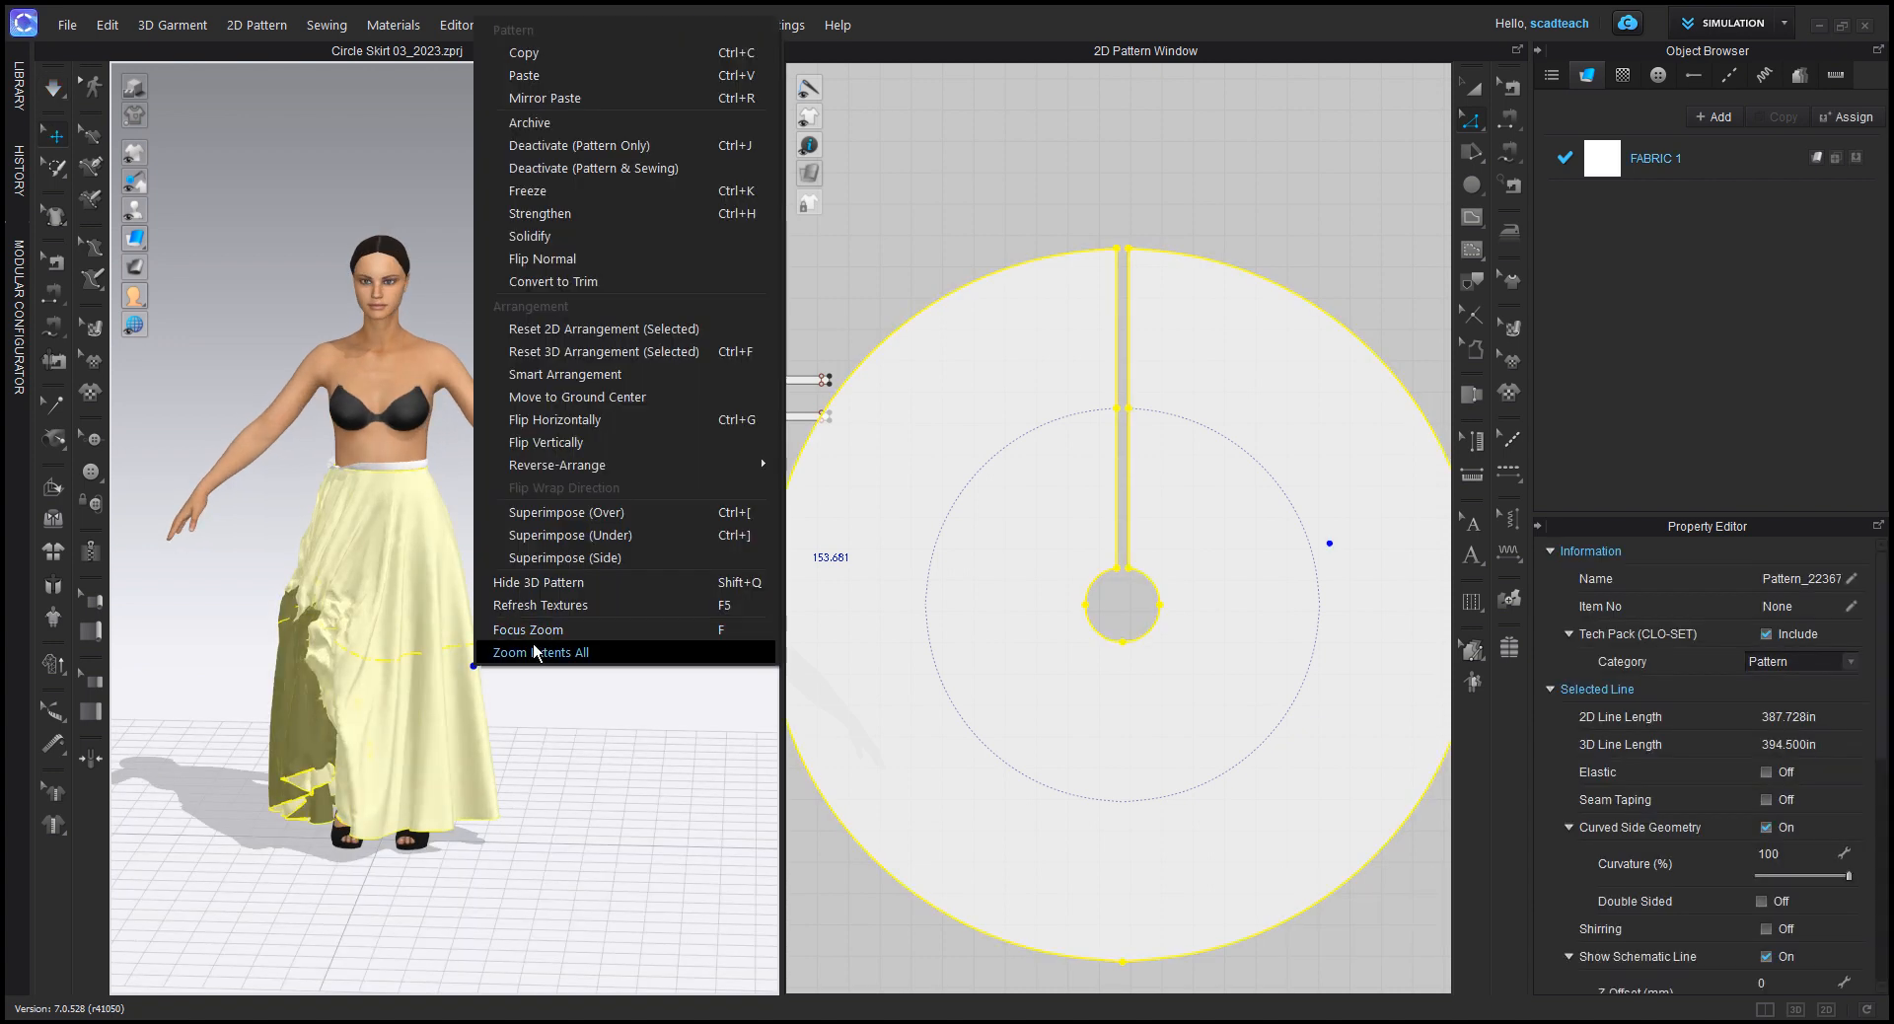
click(524, 738)
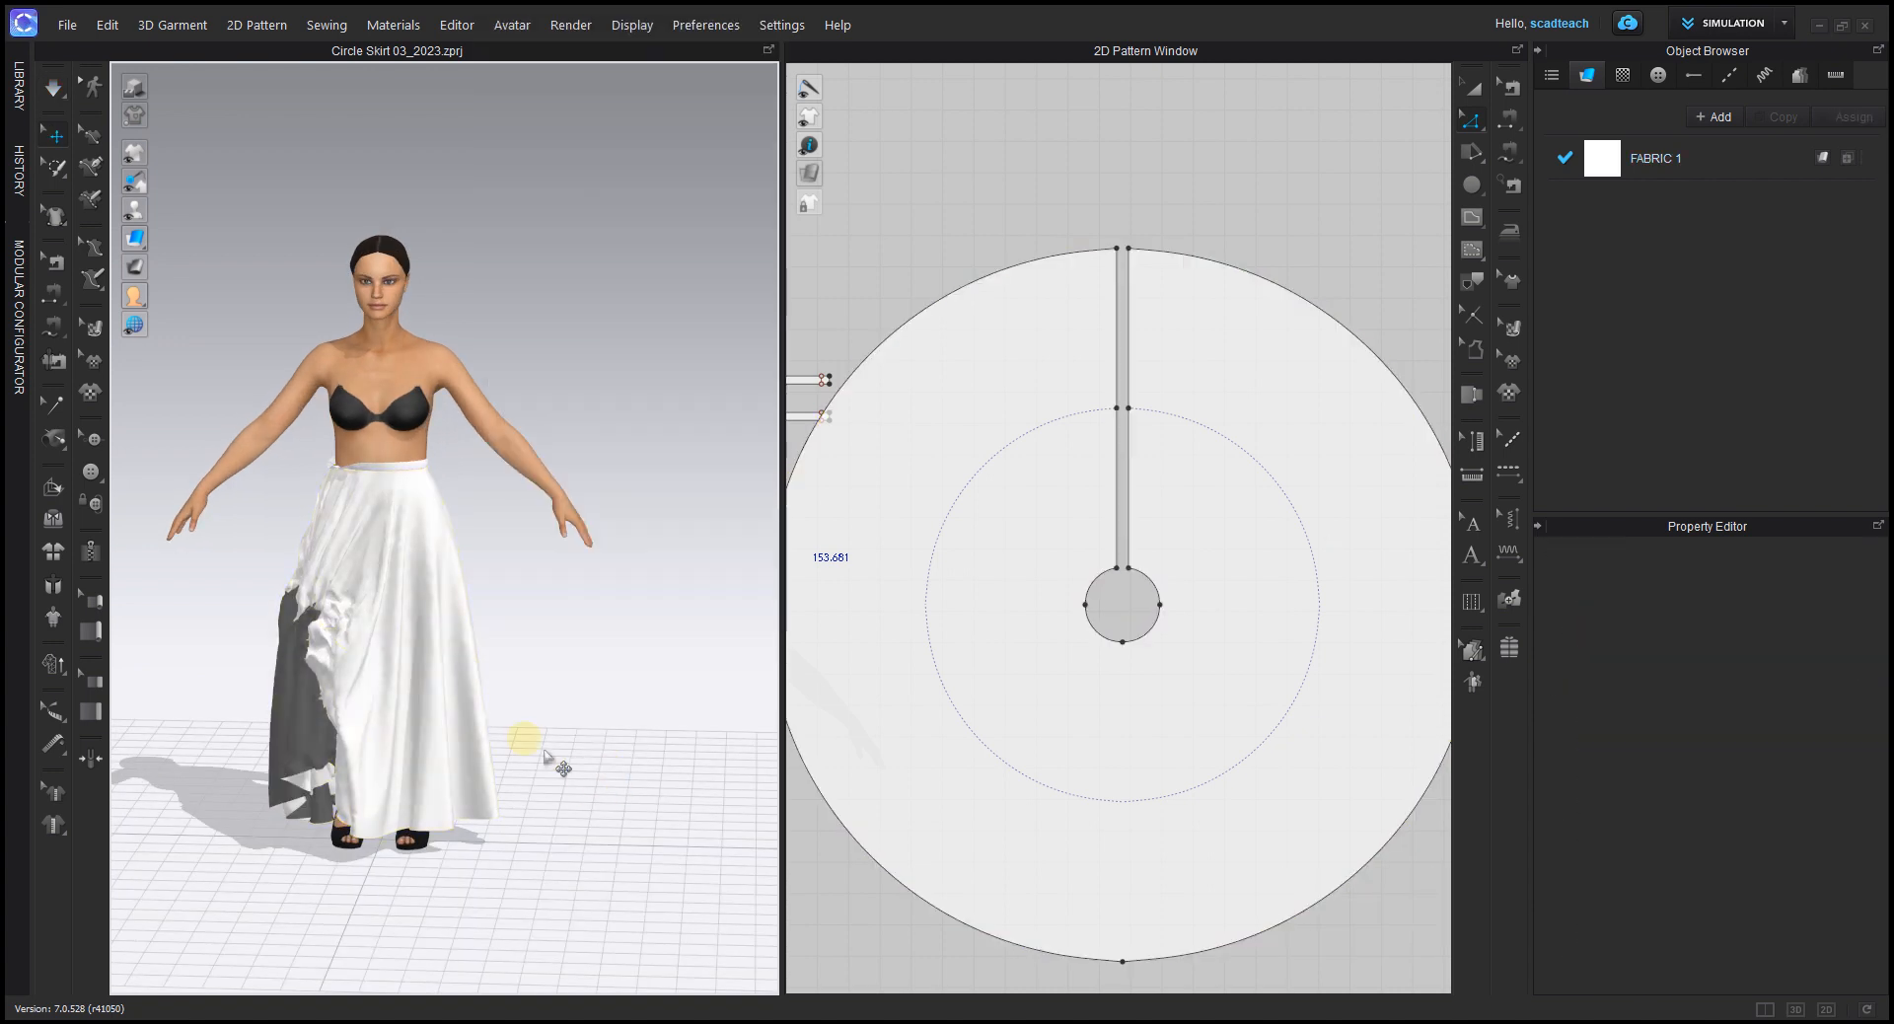
click(1475, 87)
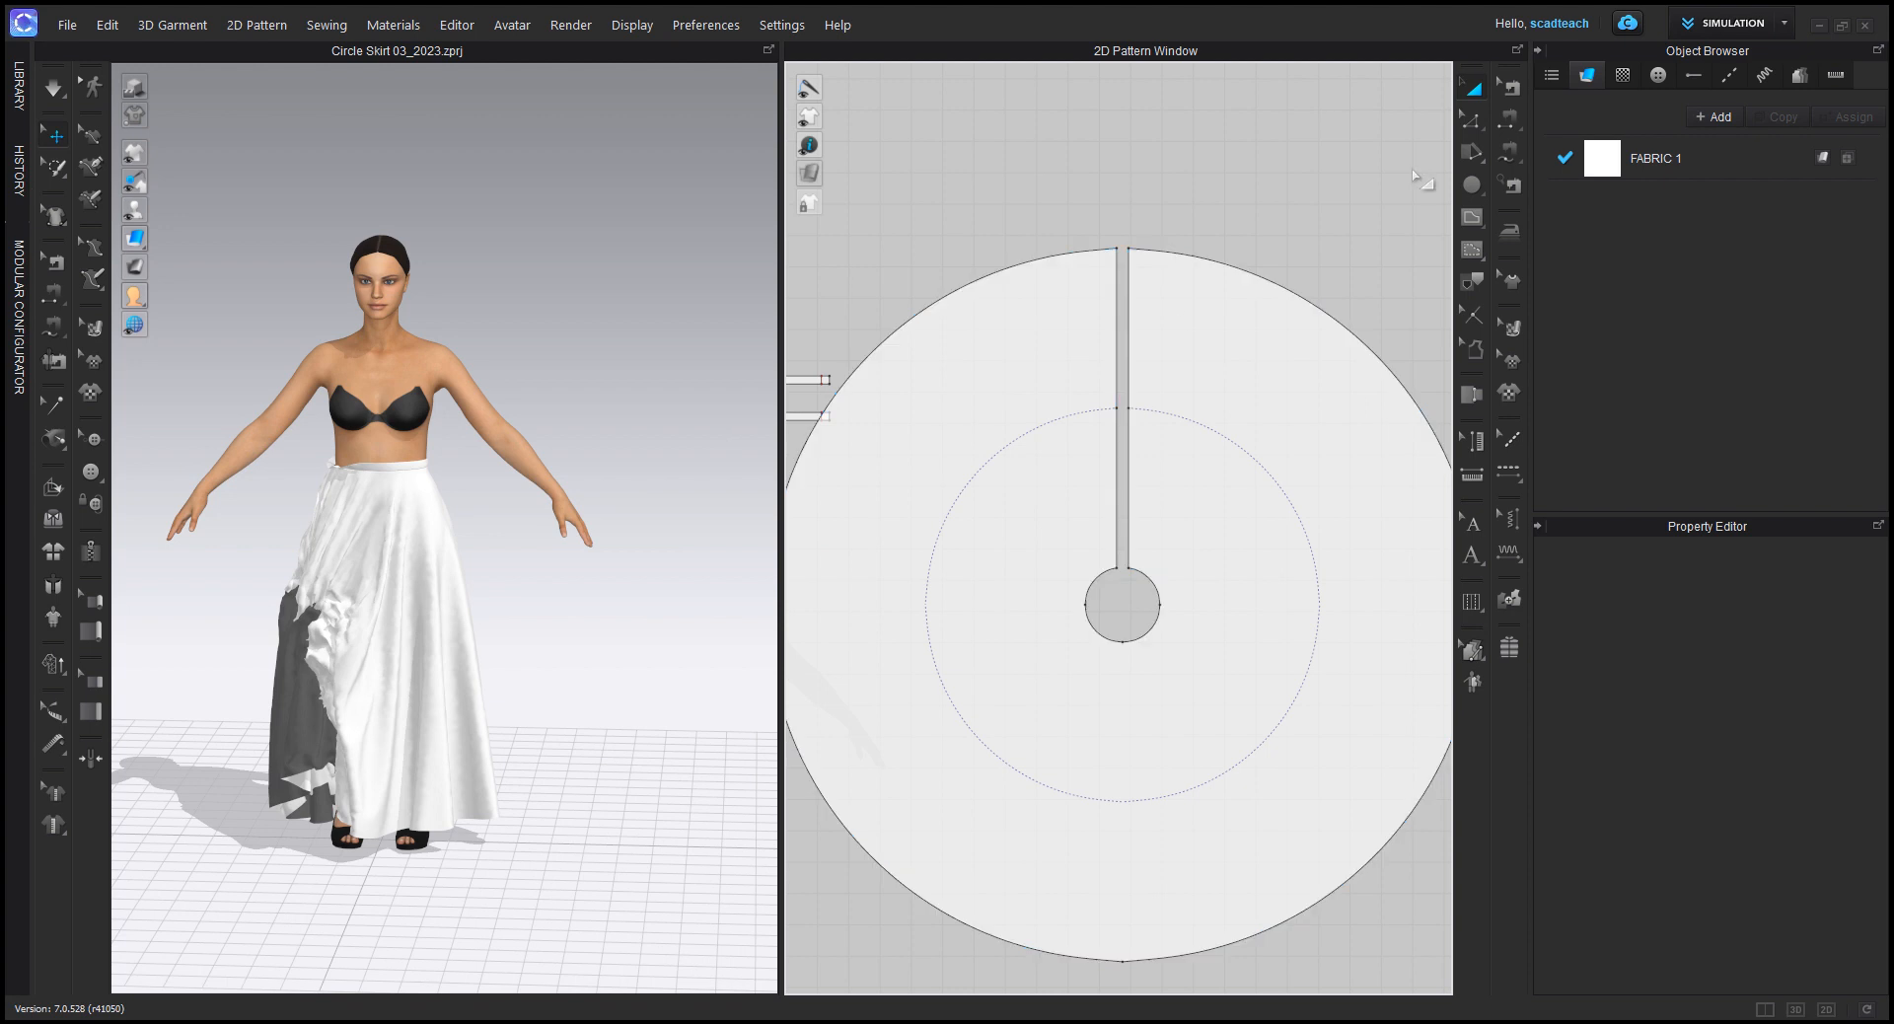
click(385, 587)
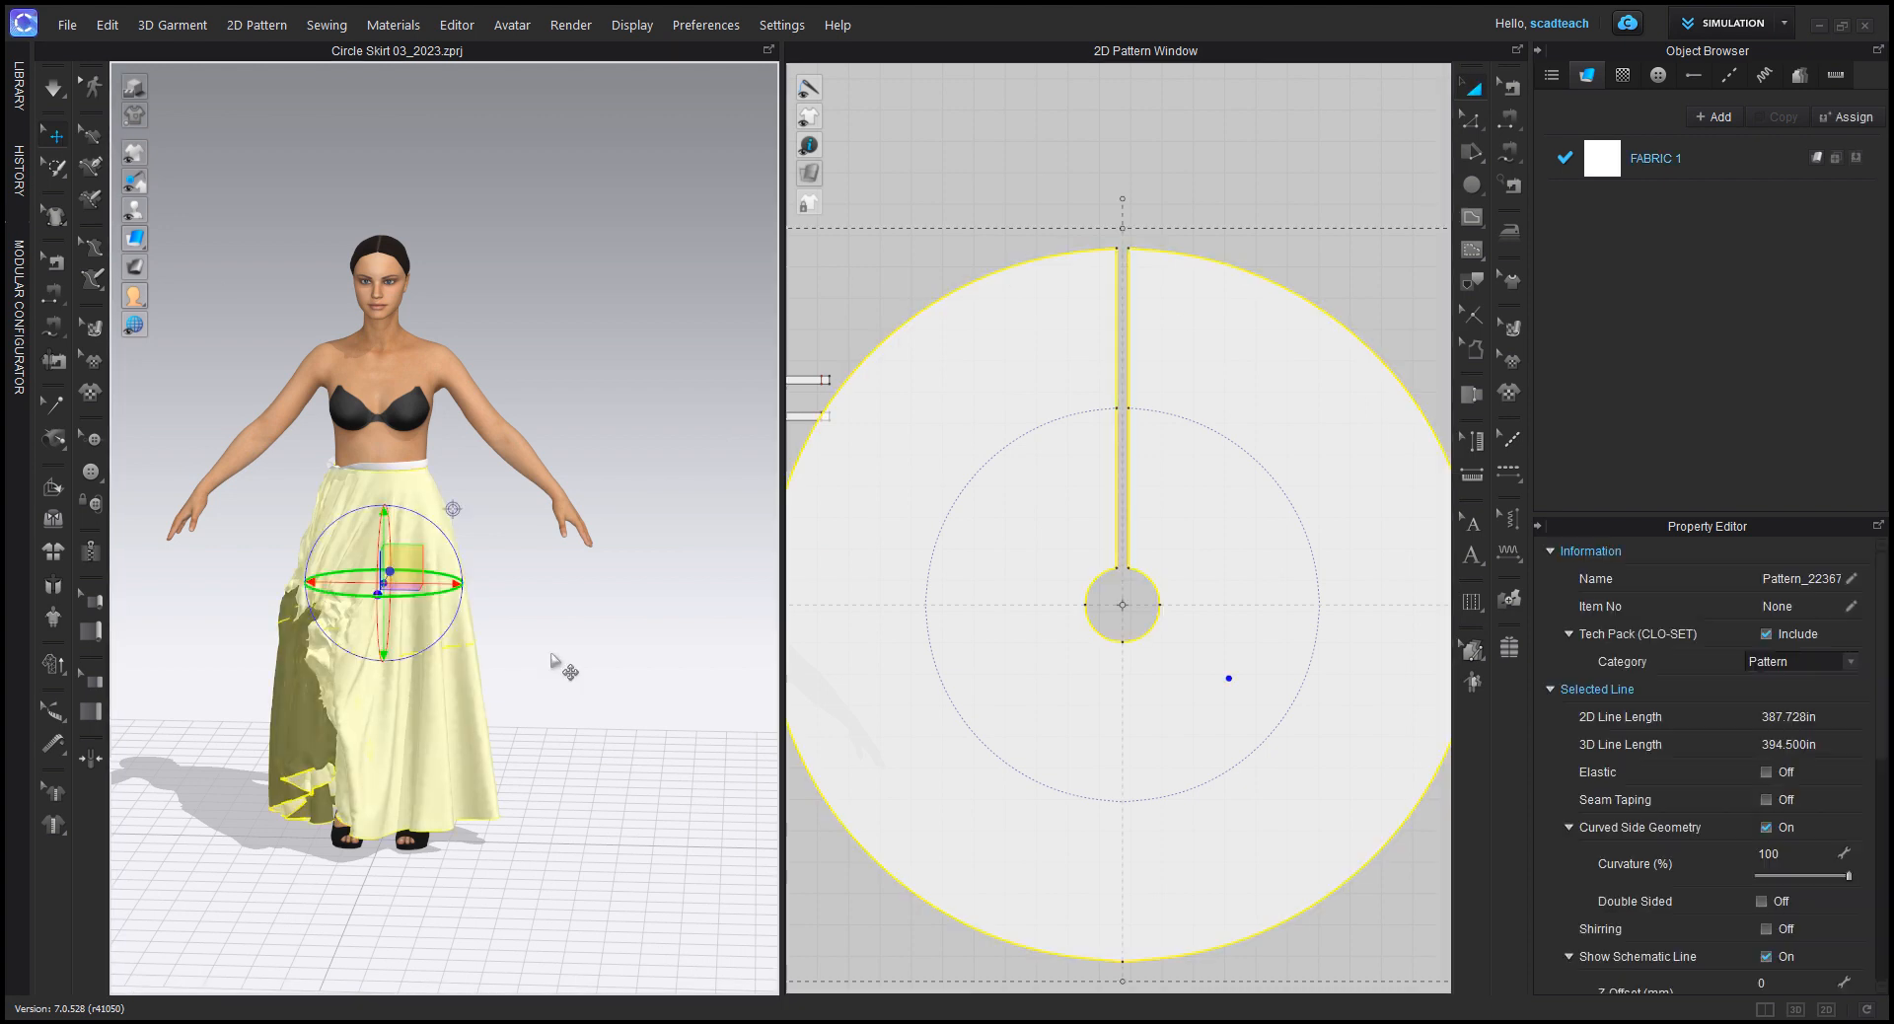
click(409, 701)
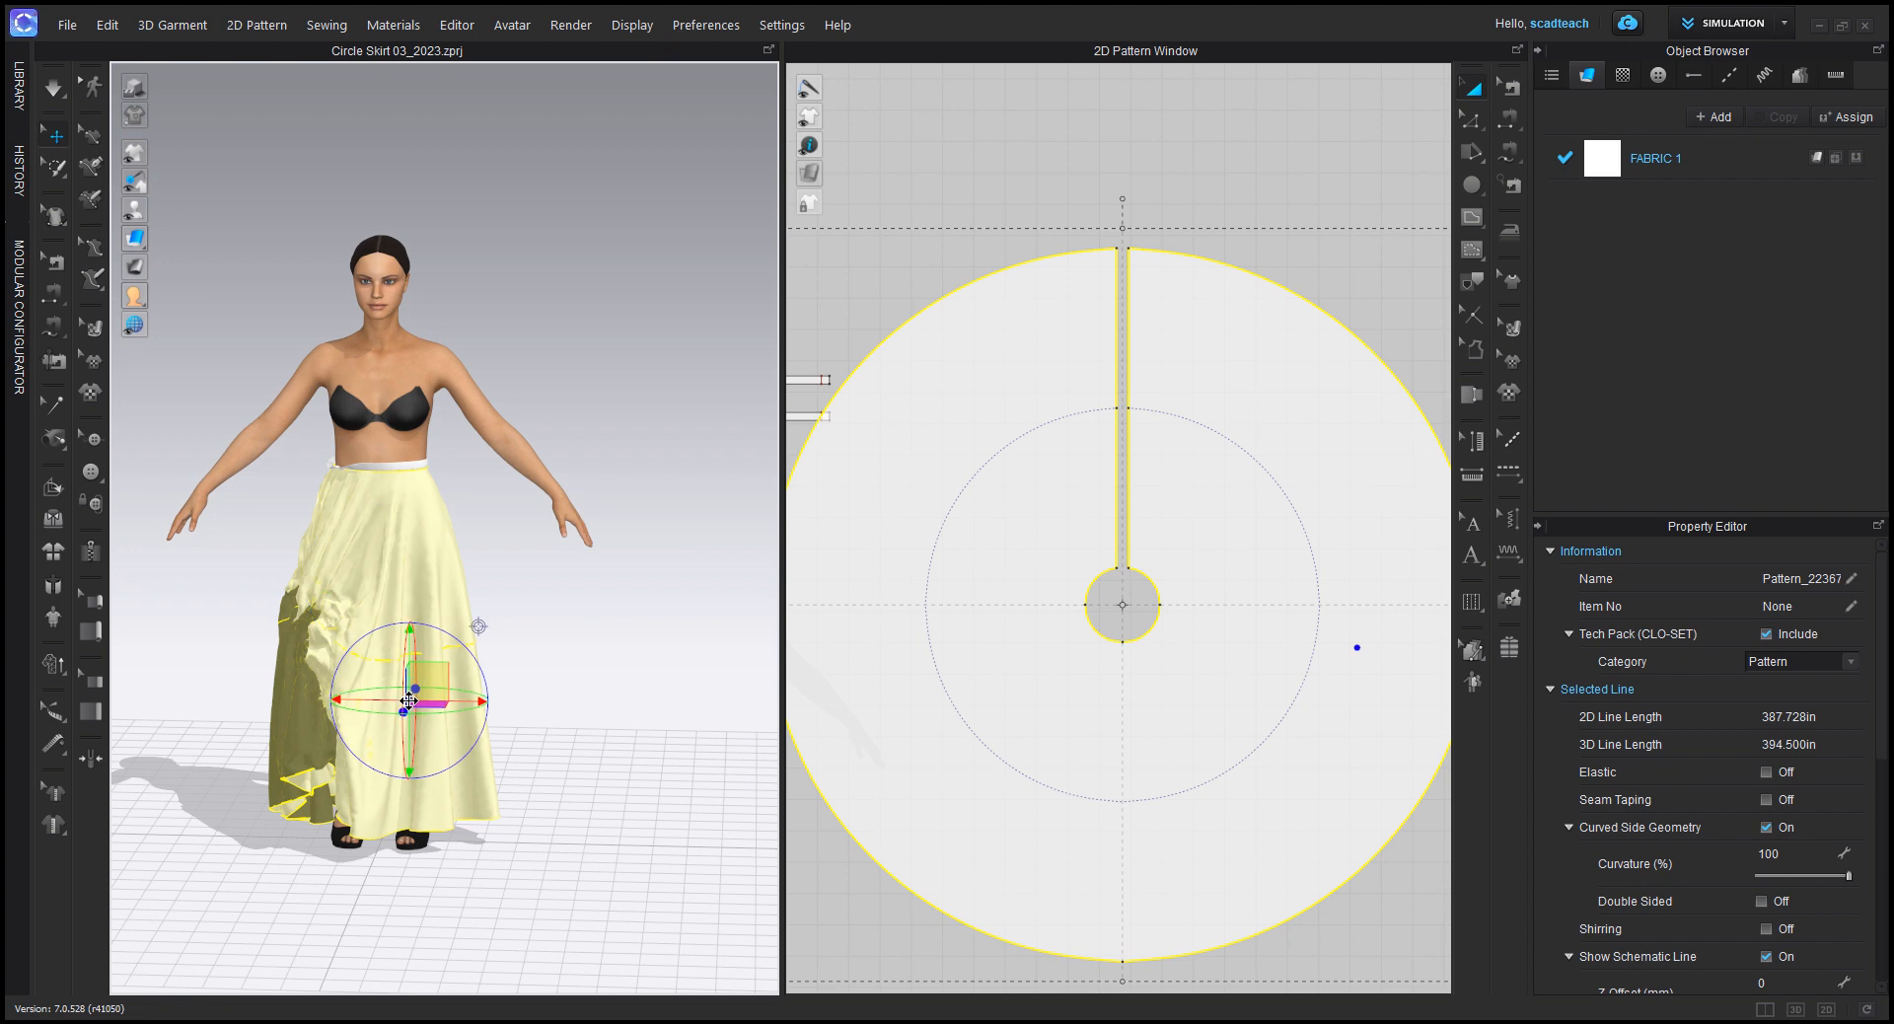
right_click(409, 703)
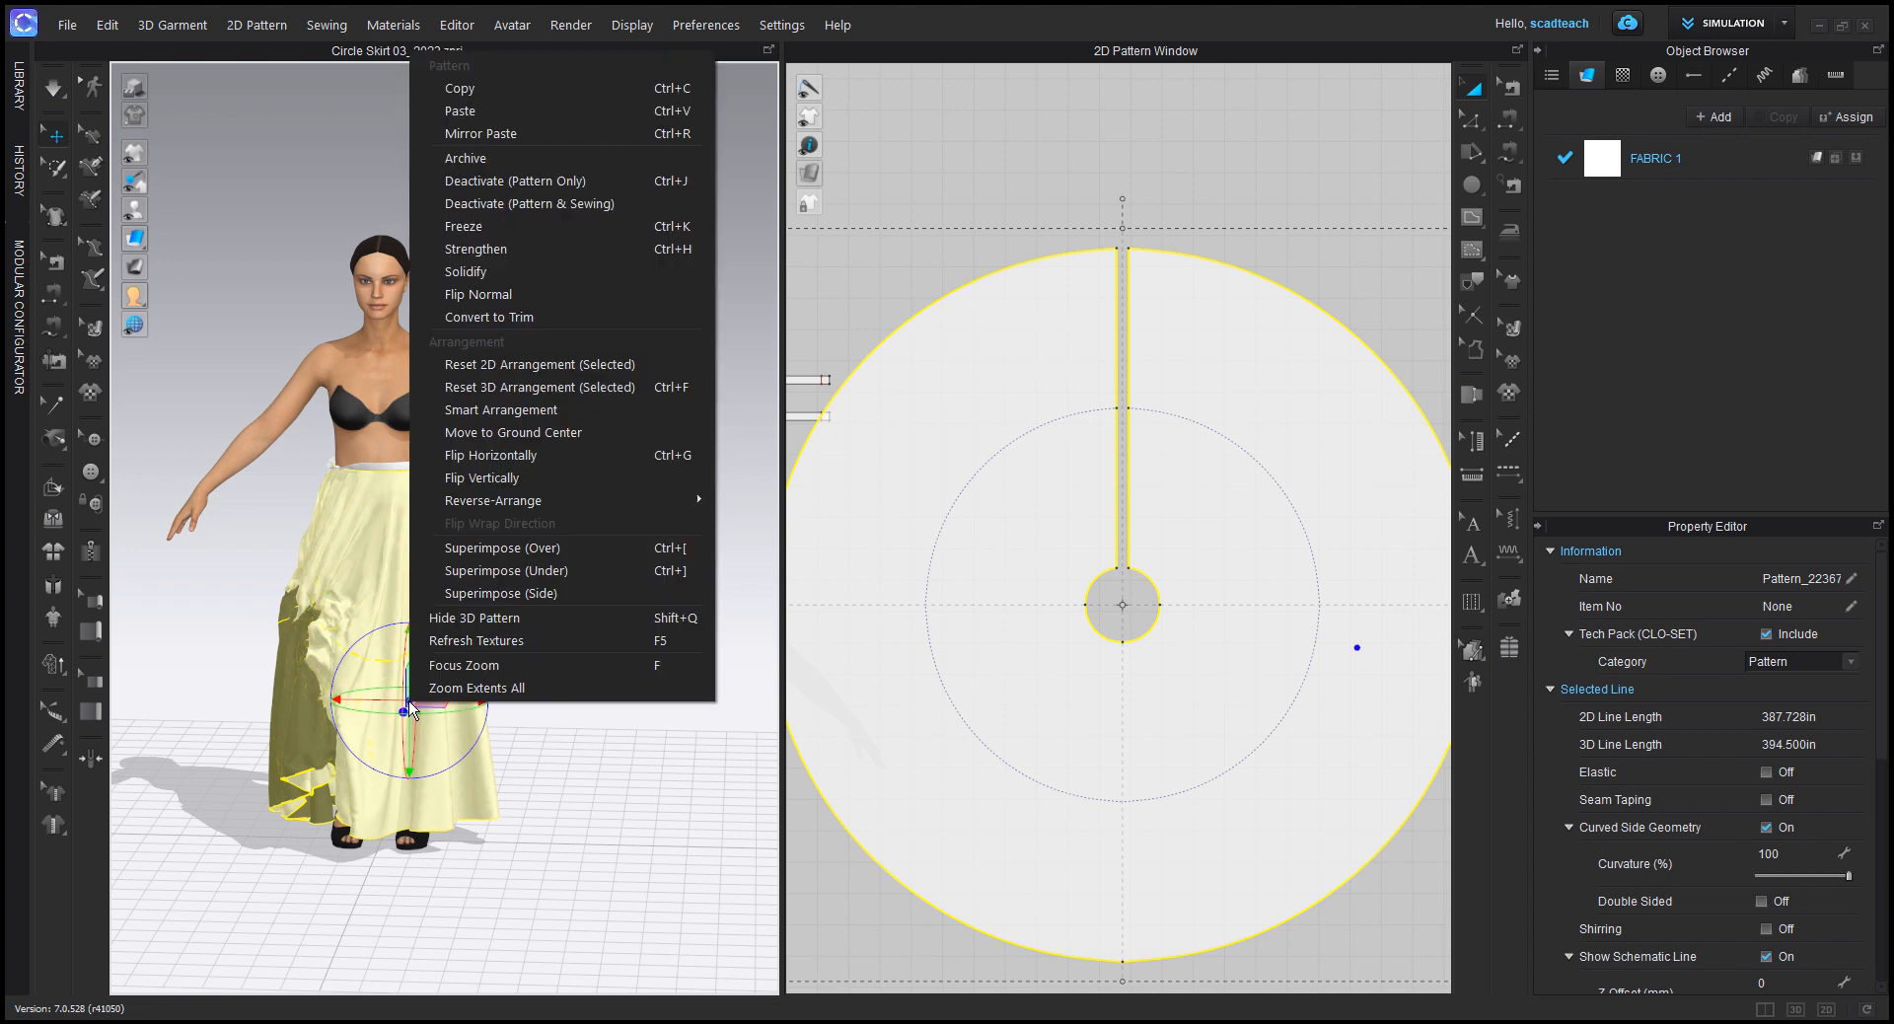
click(503, 367)
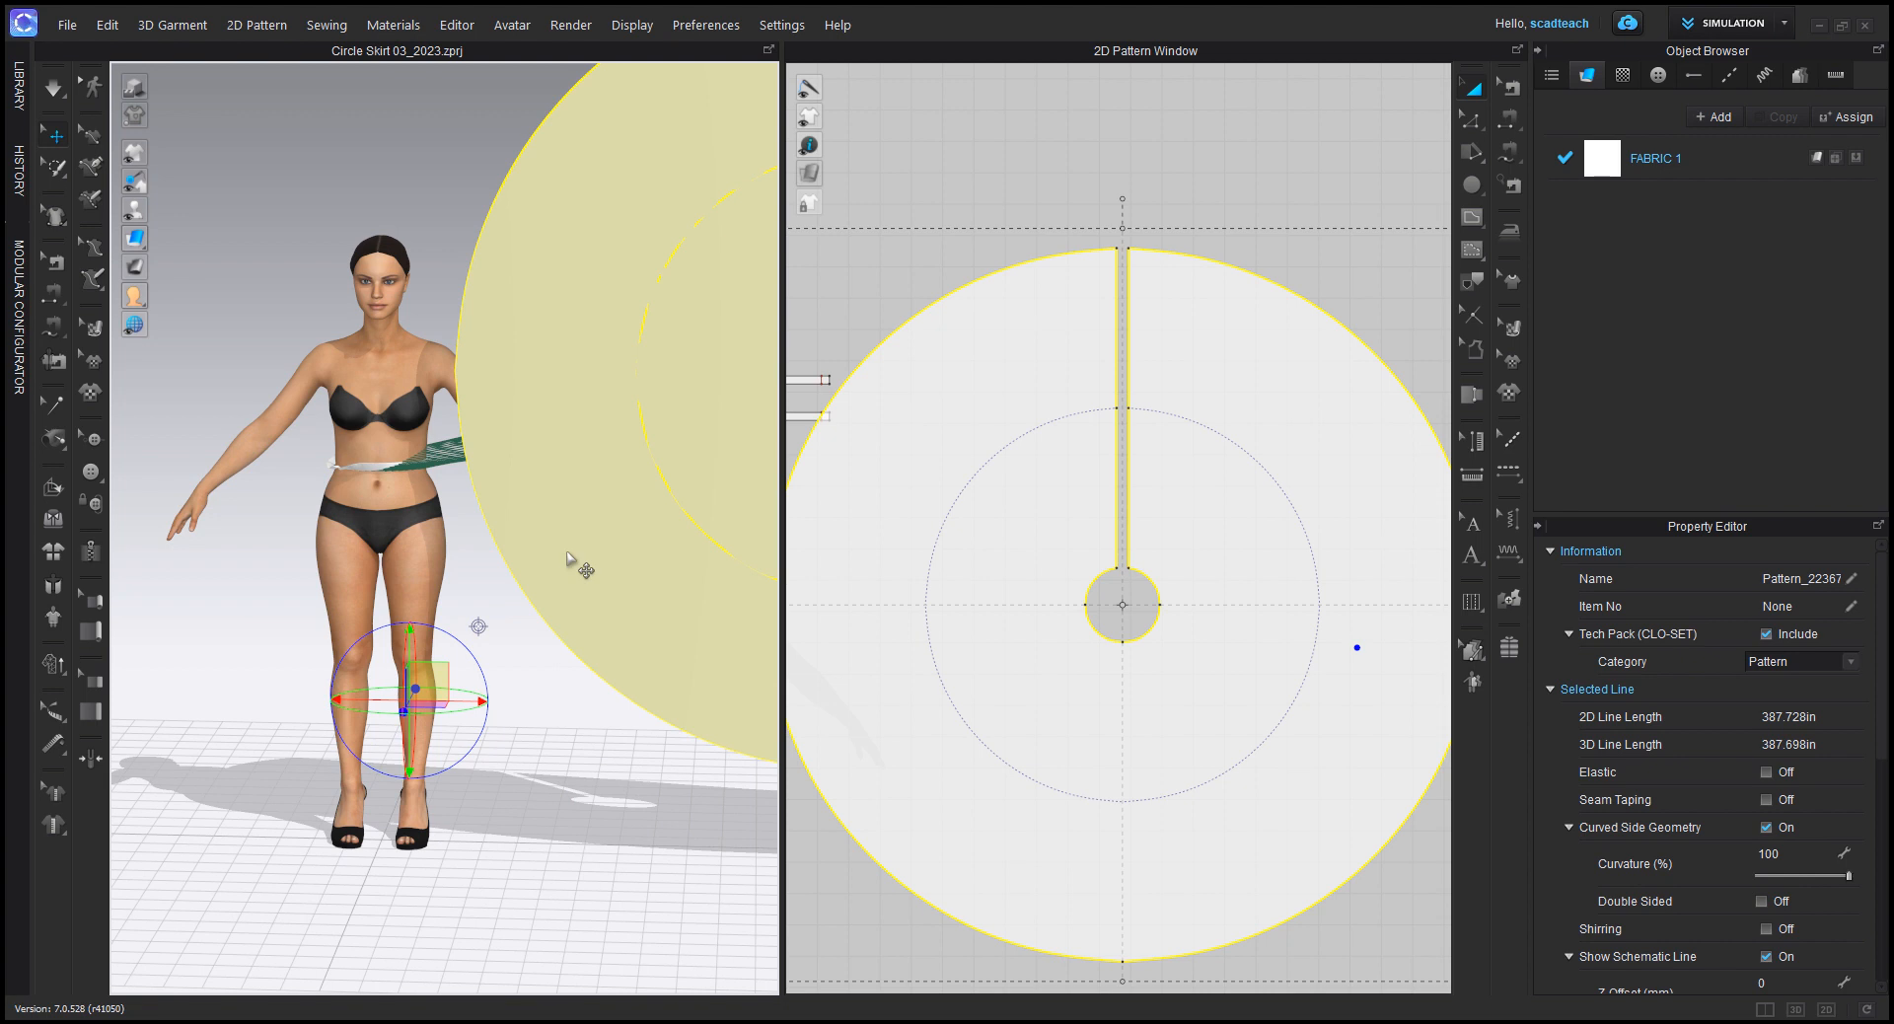
Step: Rotate the flat skirt circle to horizontal and move it around the avatar's waist with its slit at the back
scroll(1095, 564, down, 5)
drag(1019, 522, 1072, 525)
click(599, 370)
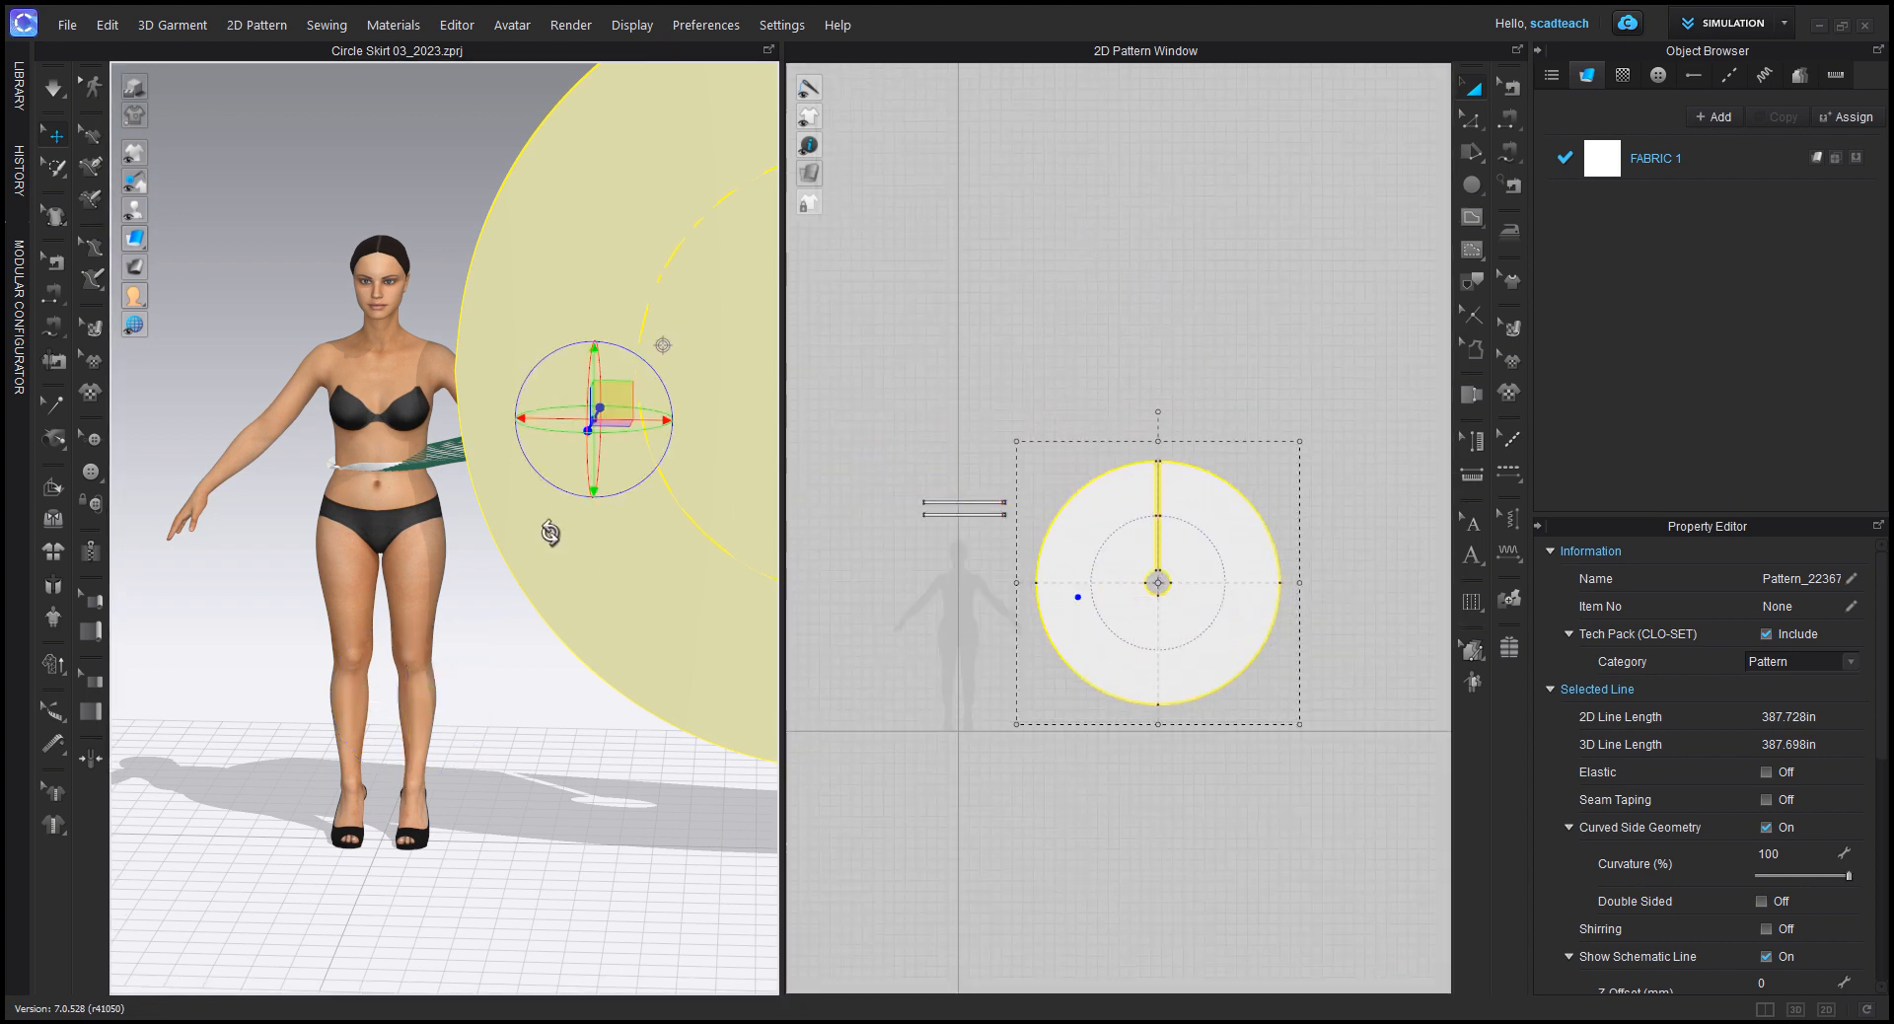
right_drag(329, 719, 644, 476)
drag(643, 476, 641, 345)
right_drag(710, 345, 512, 339)
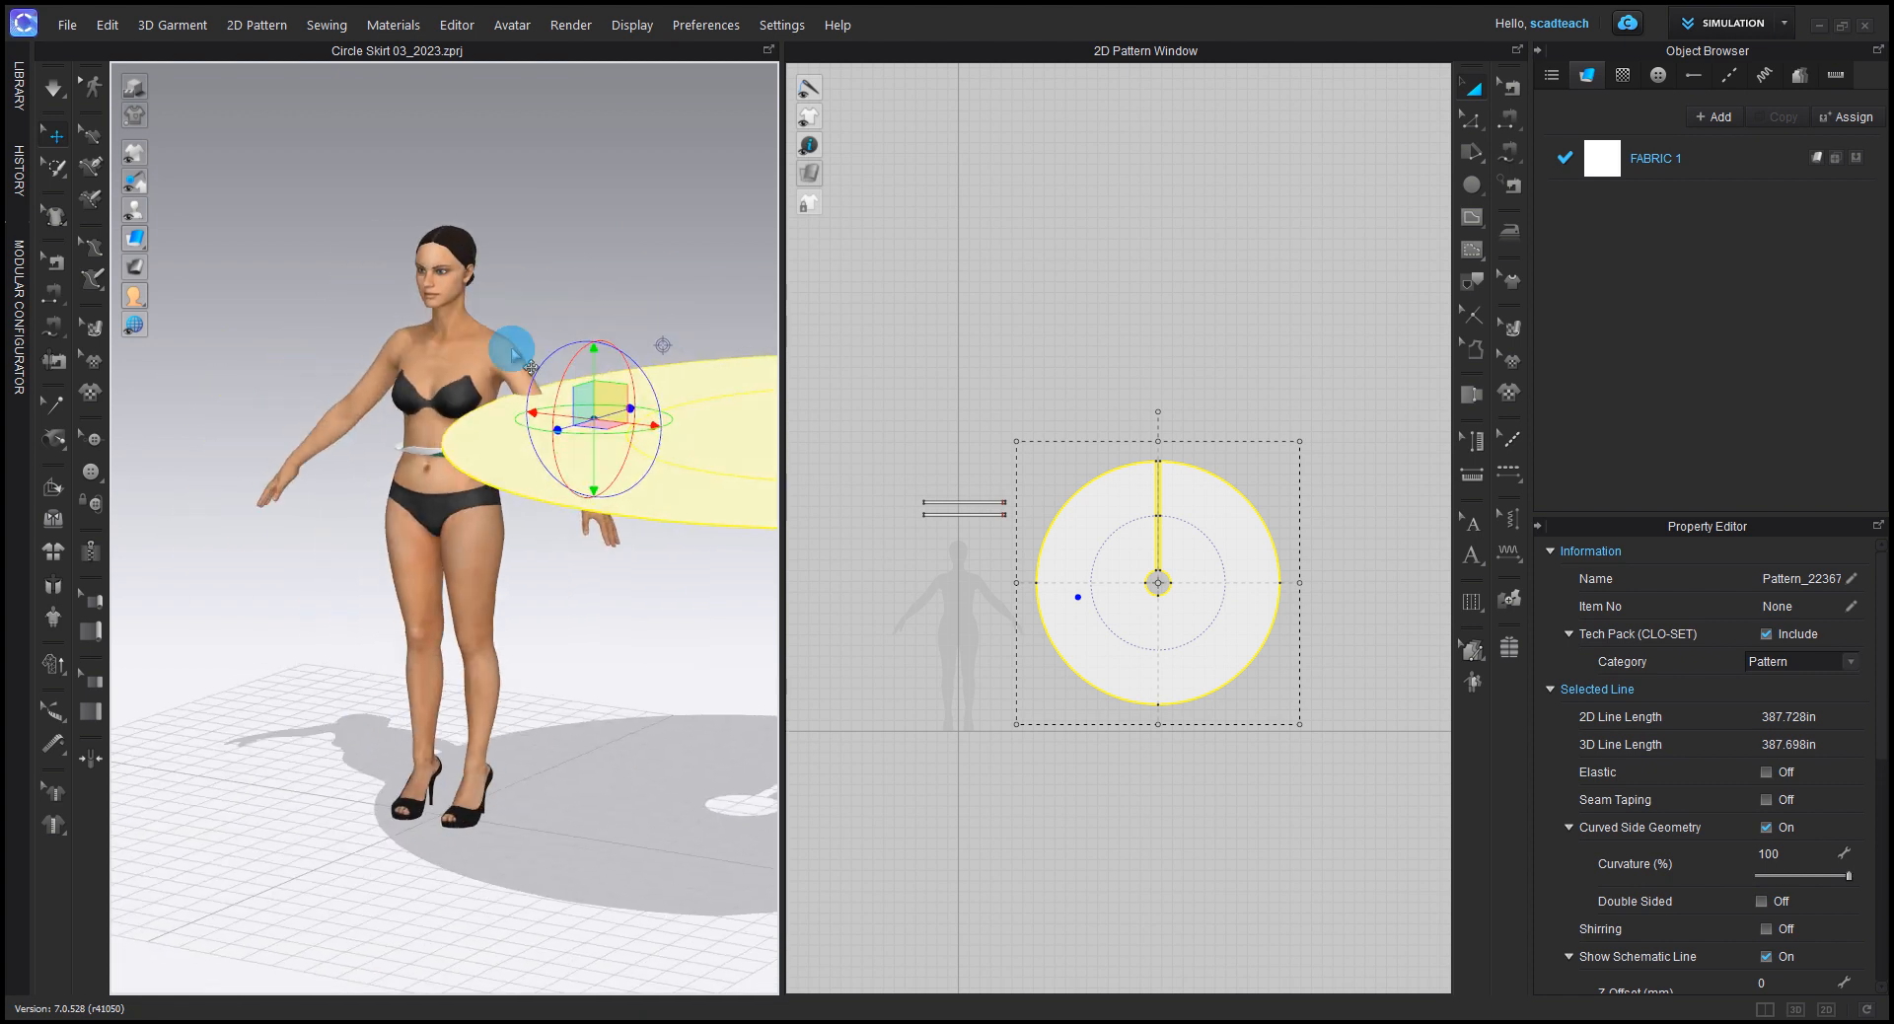
key(2)
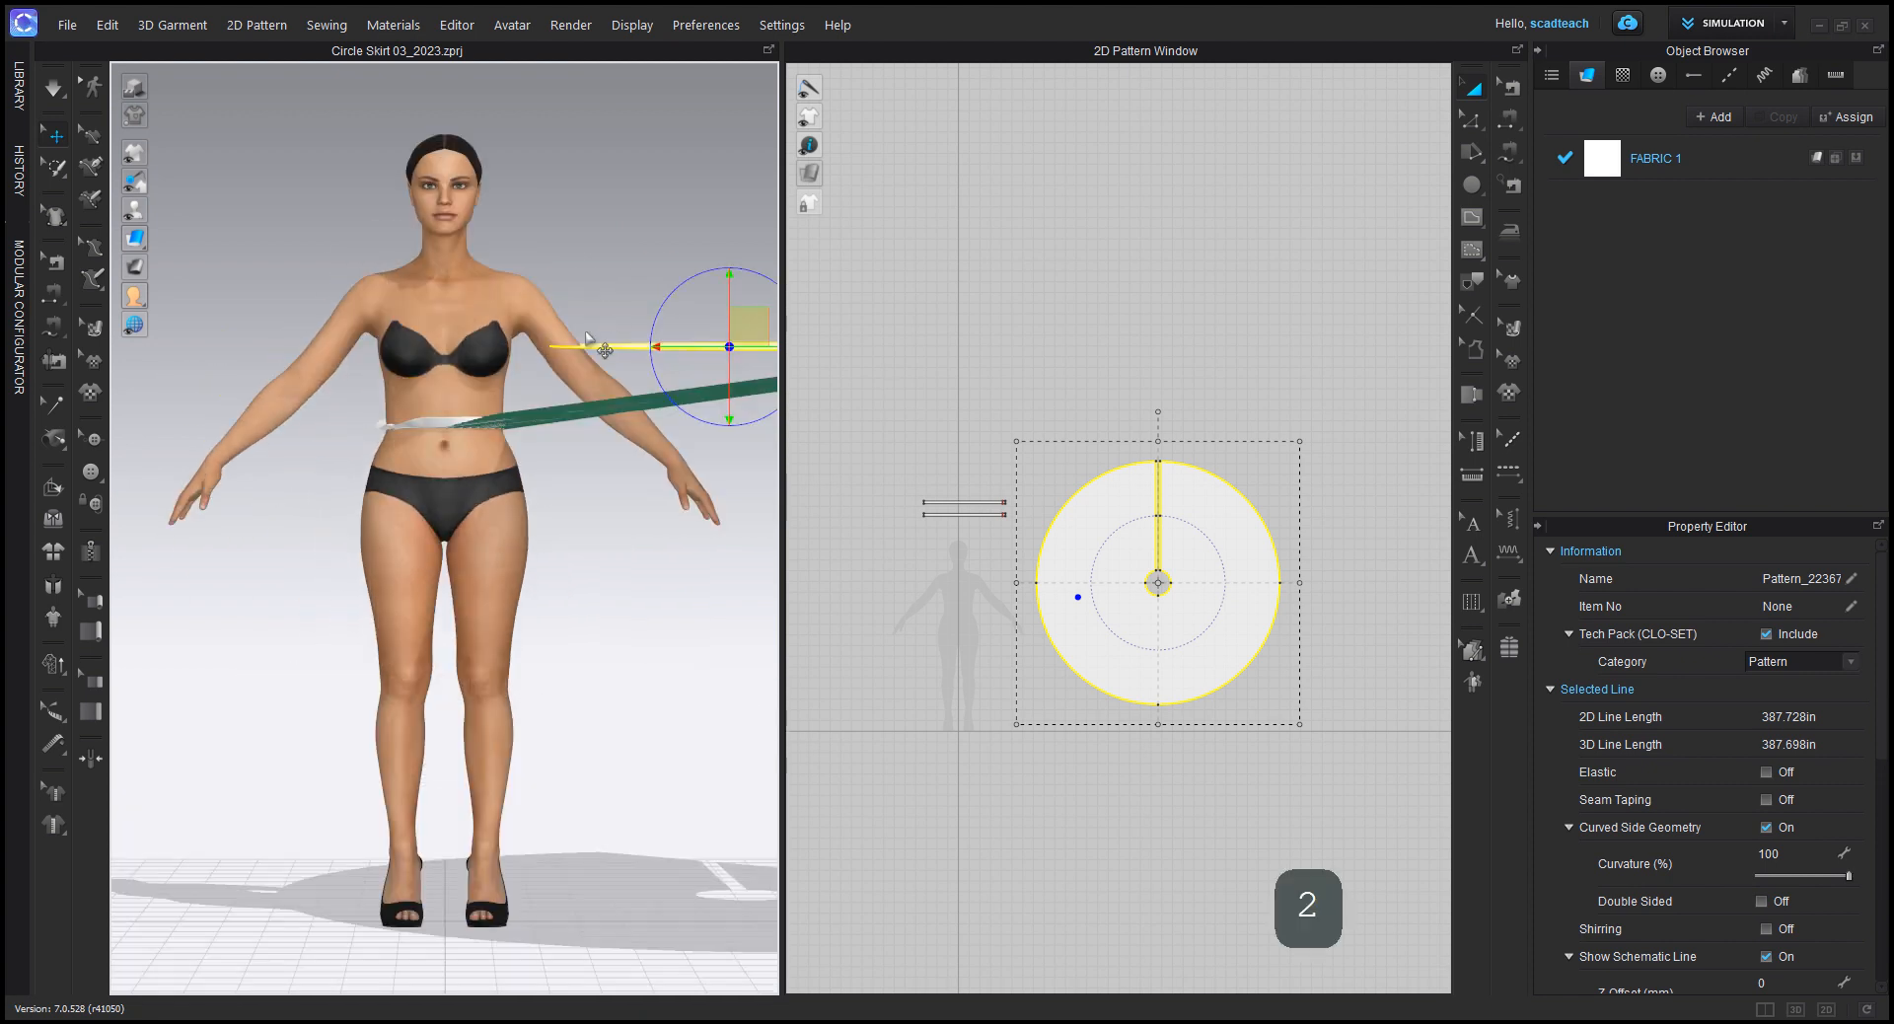
drag(738, 329, 125, 416)
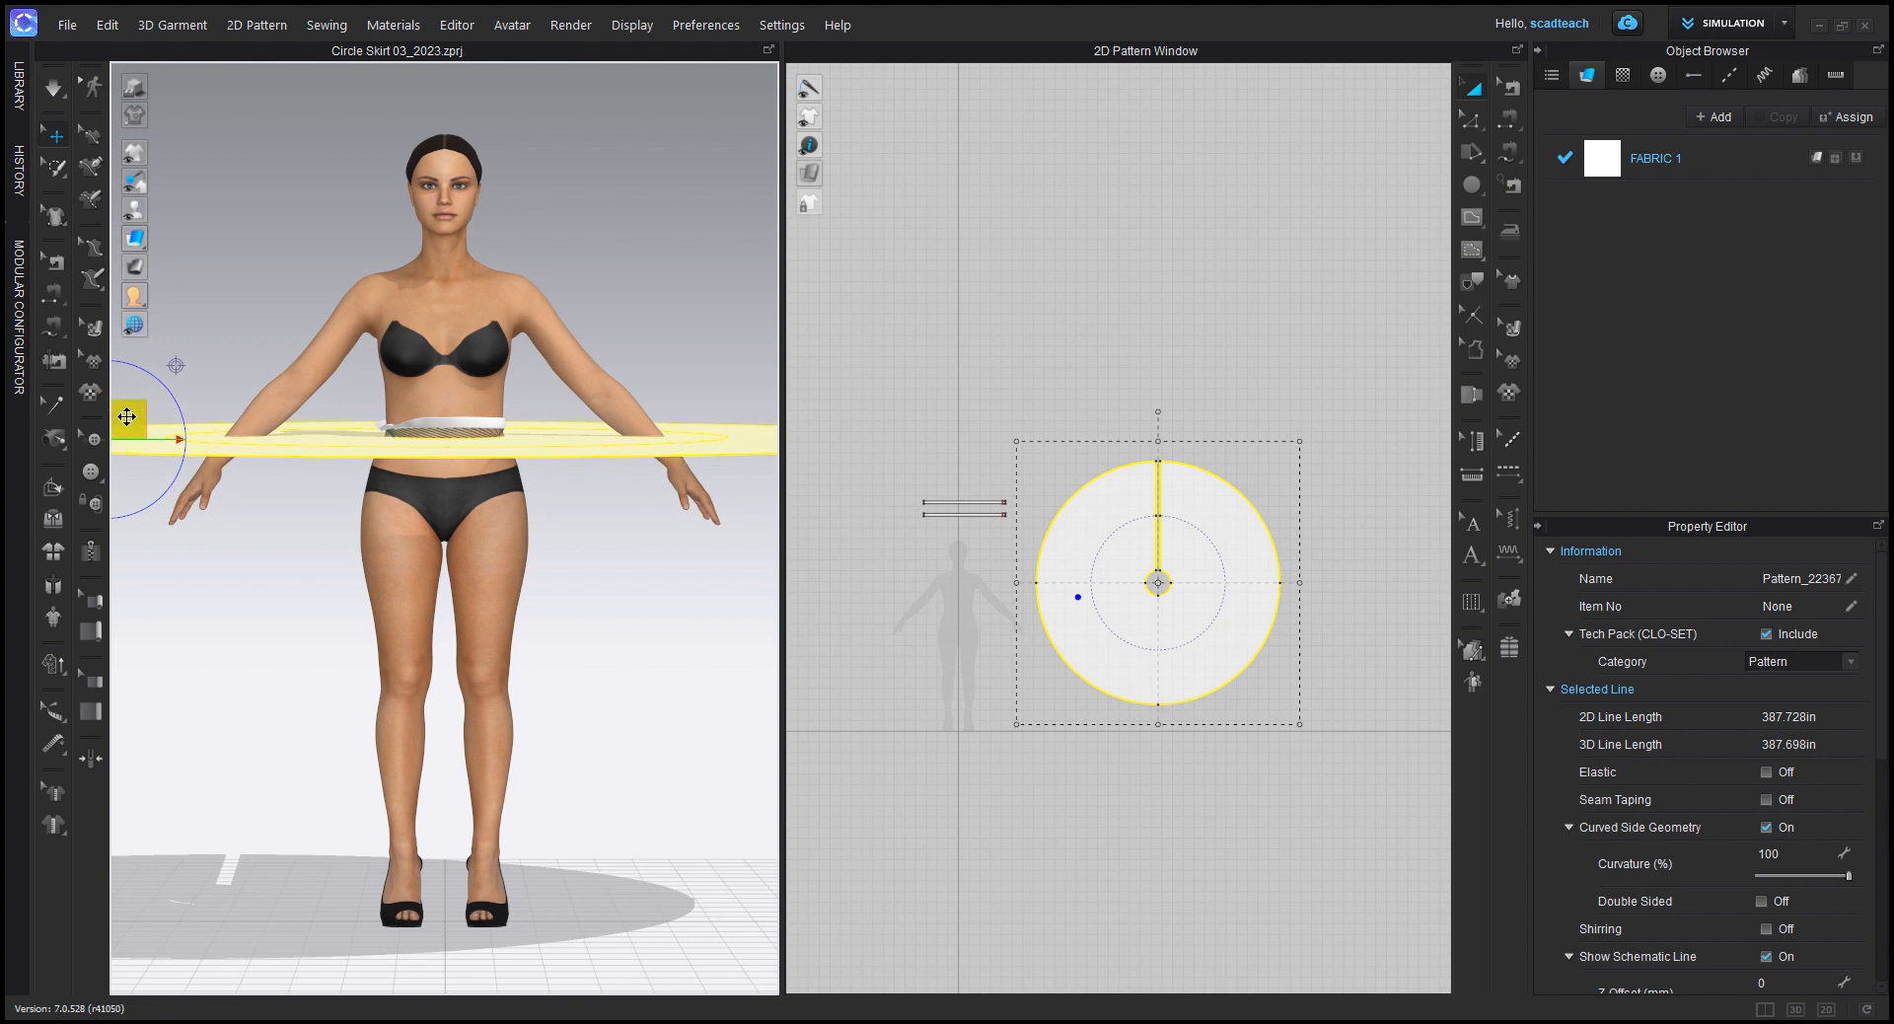
key(5)
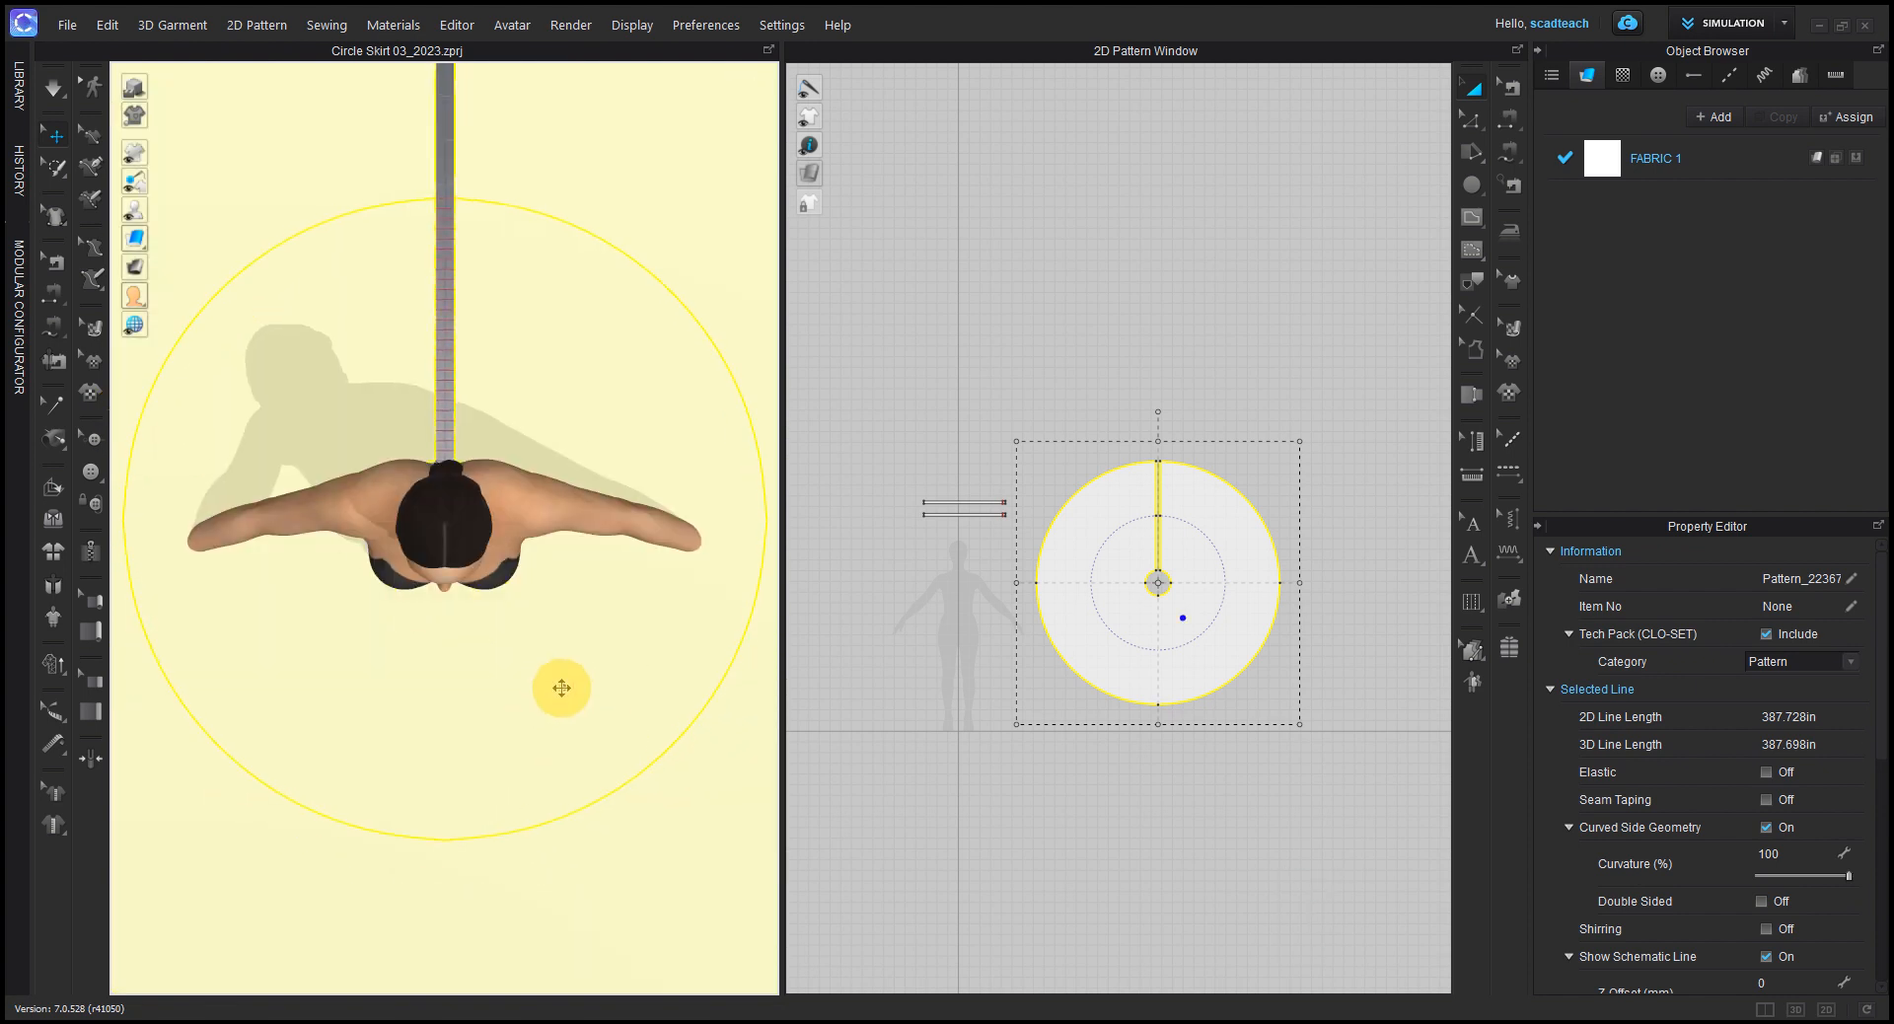
Step: Simulate the repositioned skirt so it closes at the back and drapes from the waistband
key(space)
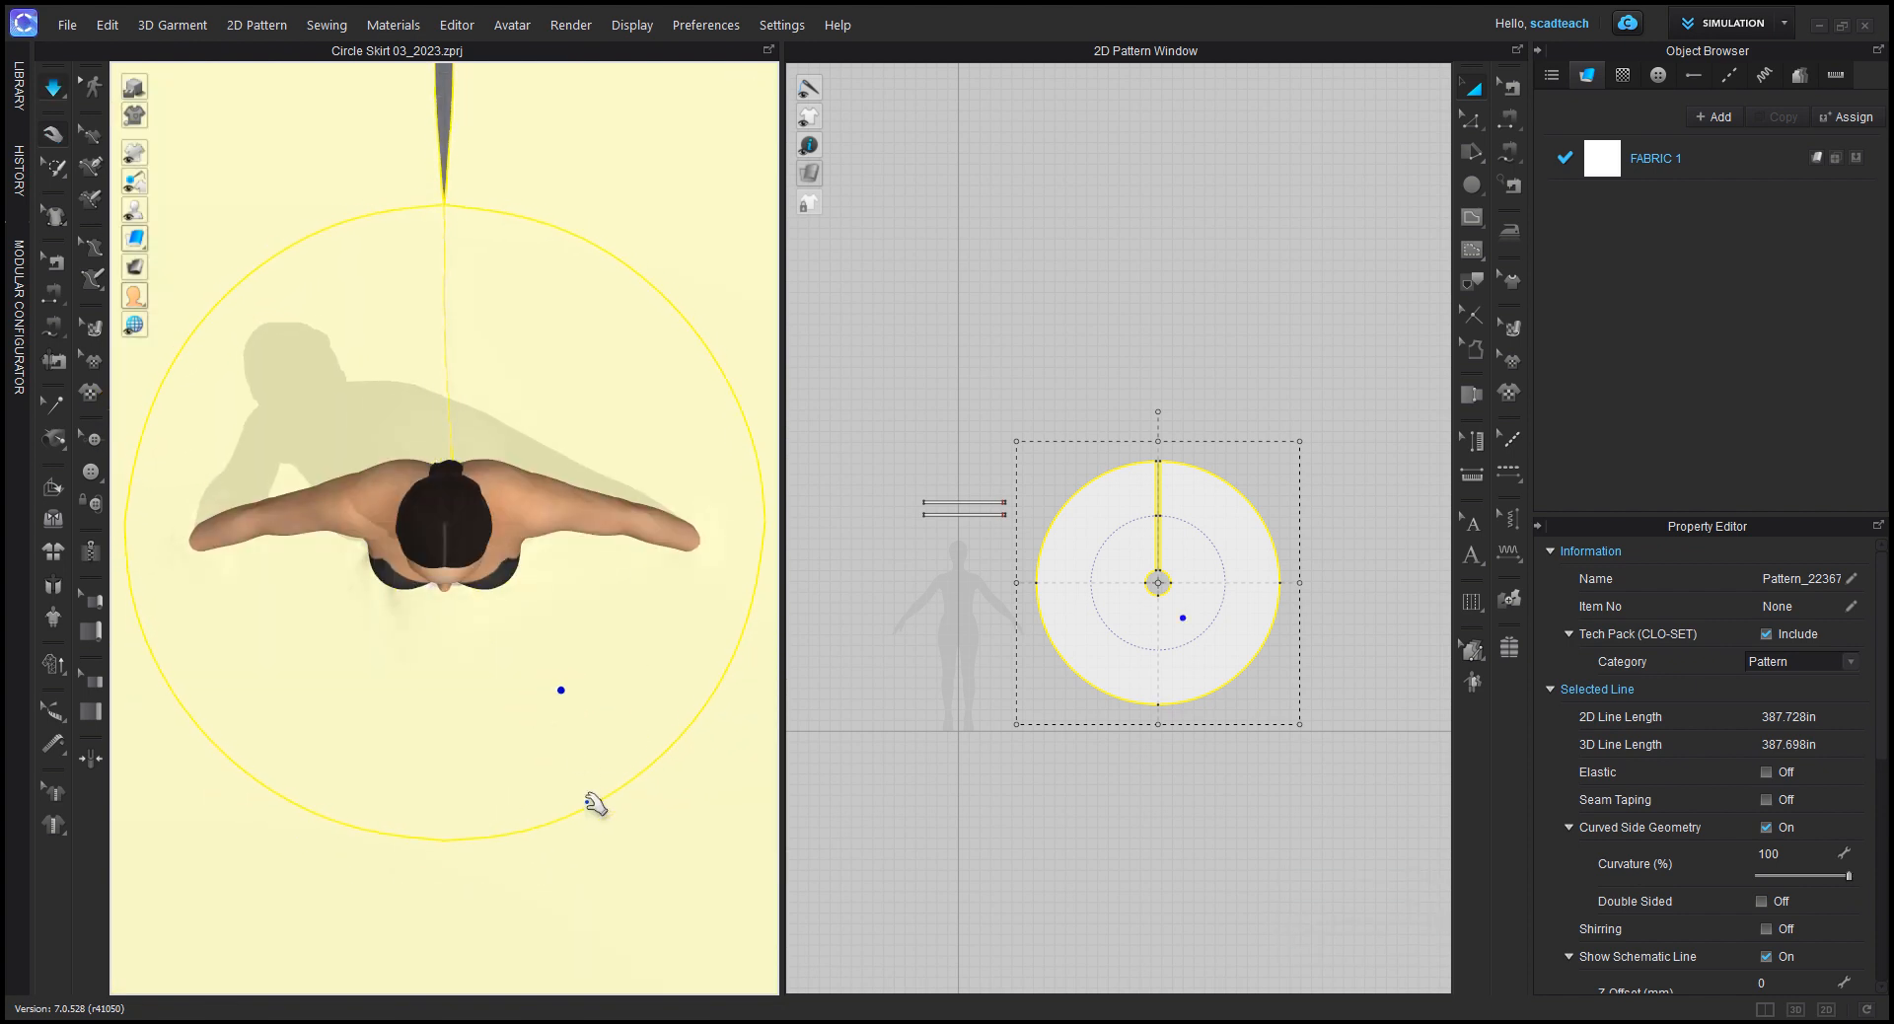
right_drag(568, 698, 573, 522)
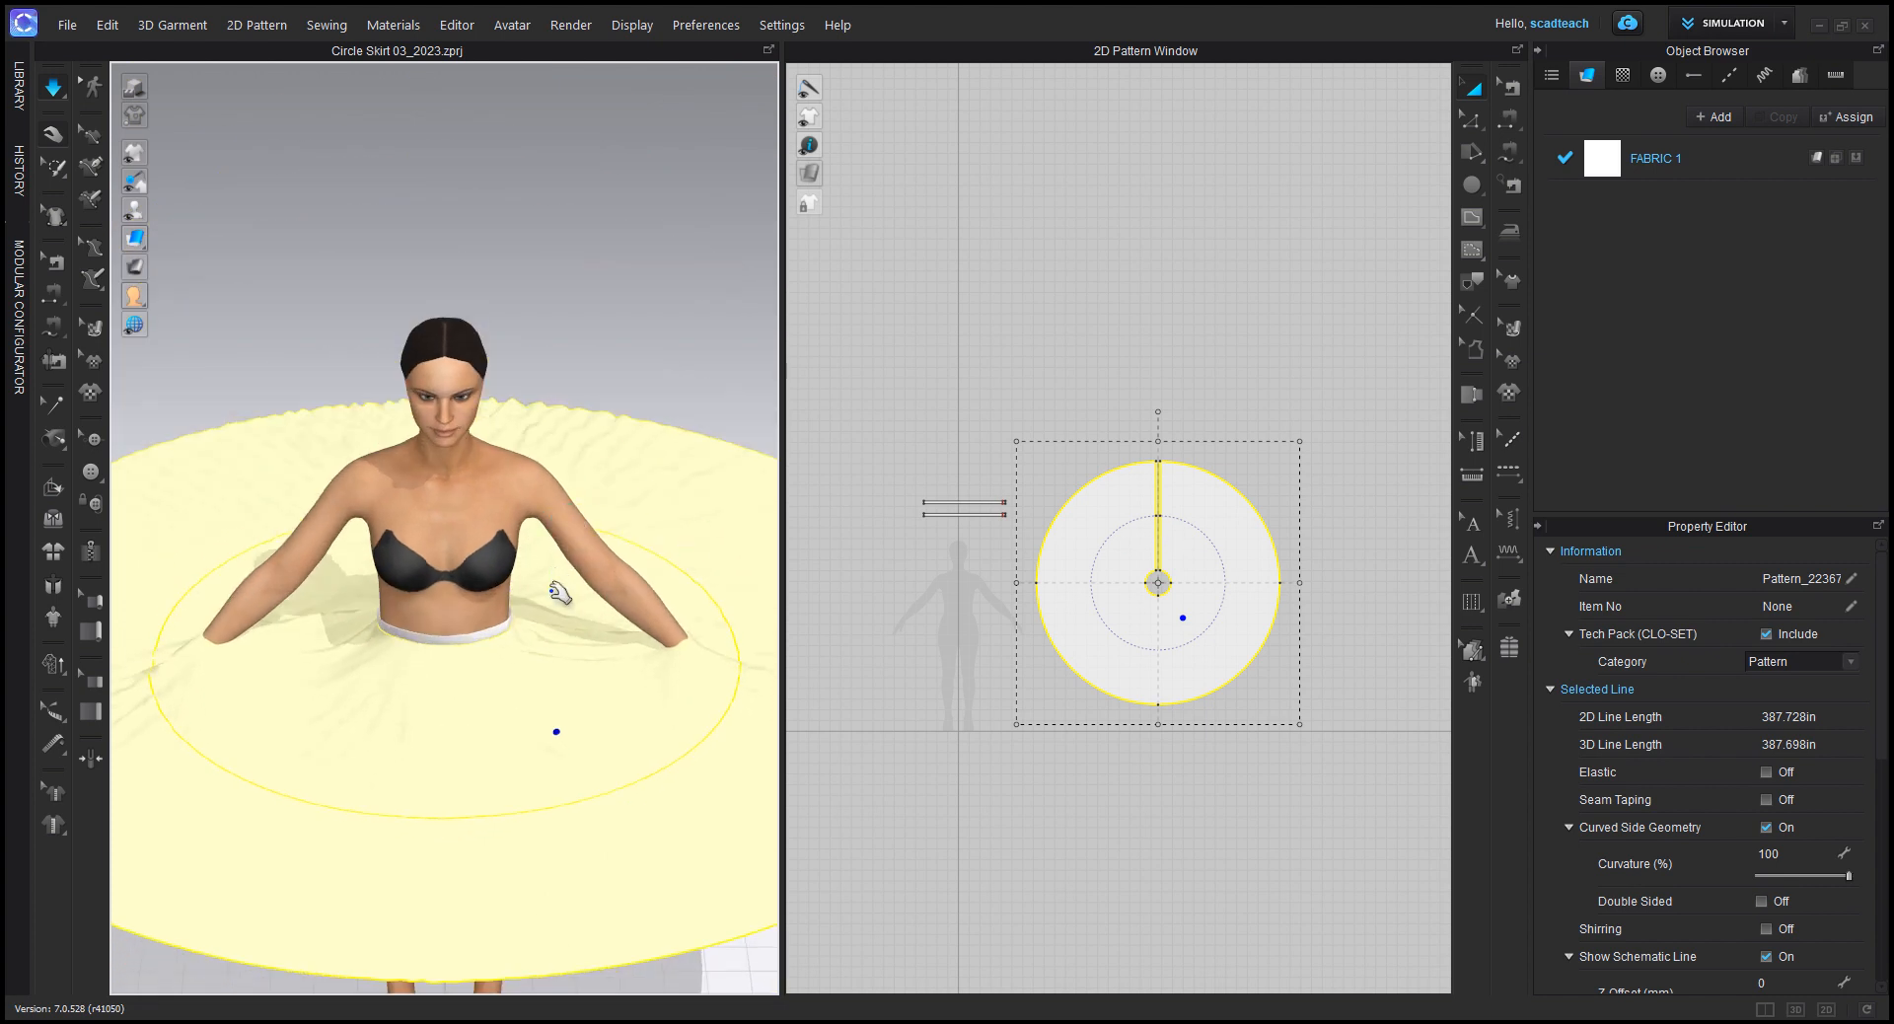
right_drag(588, 704, 579, 621)
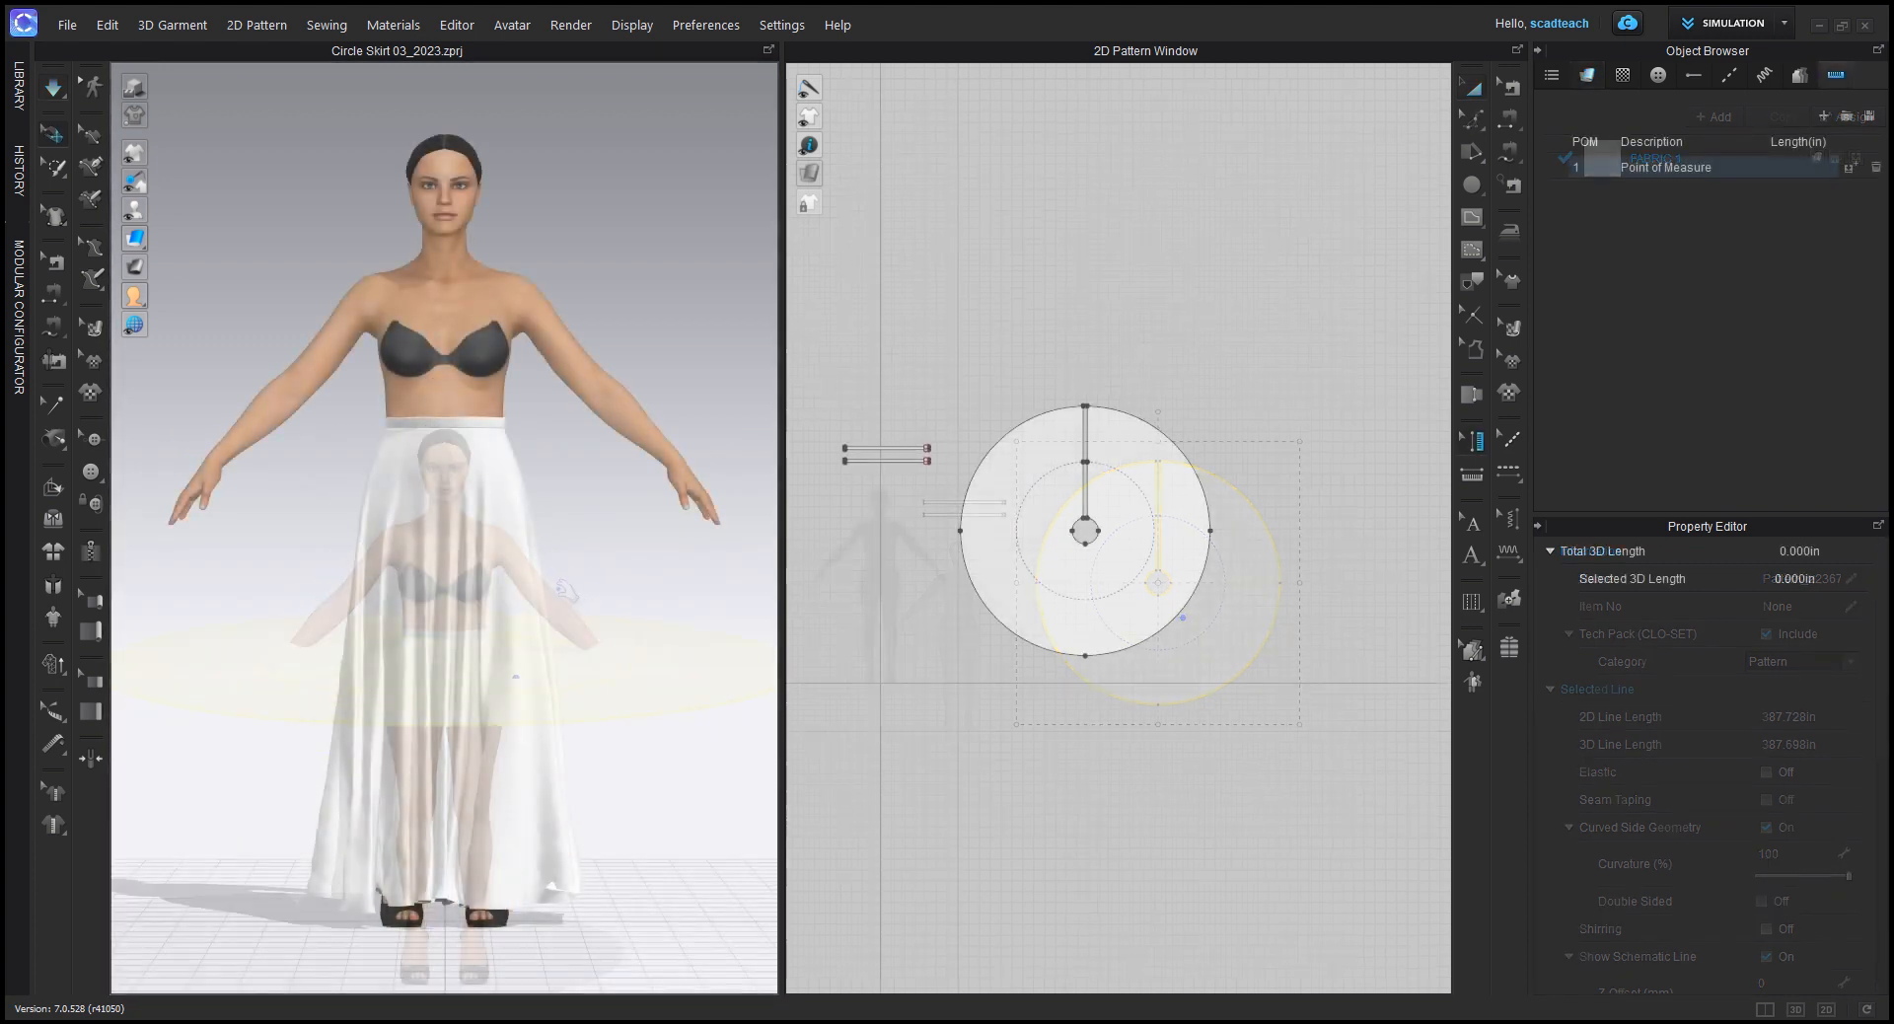
right_drag(541, 626, 494, 782)
Step: Run the simulation and pull the hem out from around the feet, stopping with the skirt selection cleared
key(space)
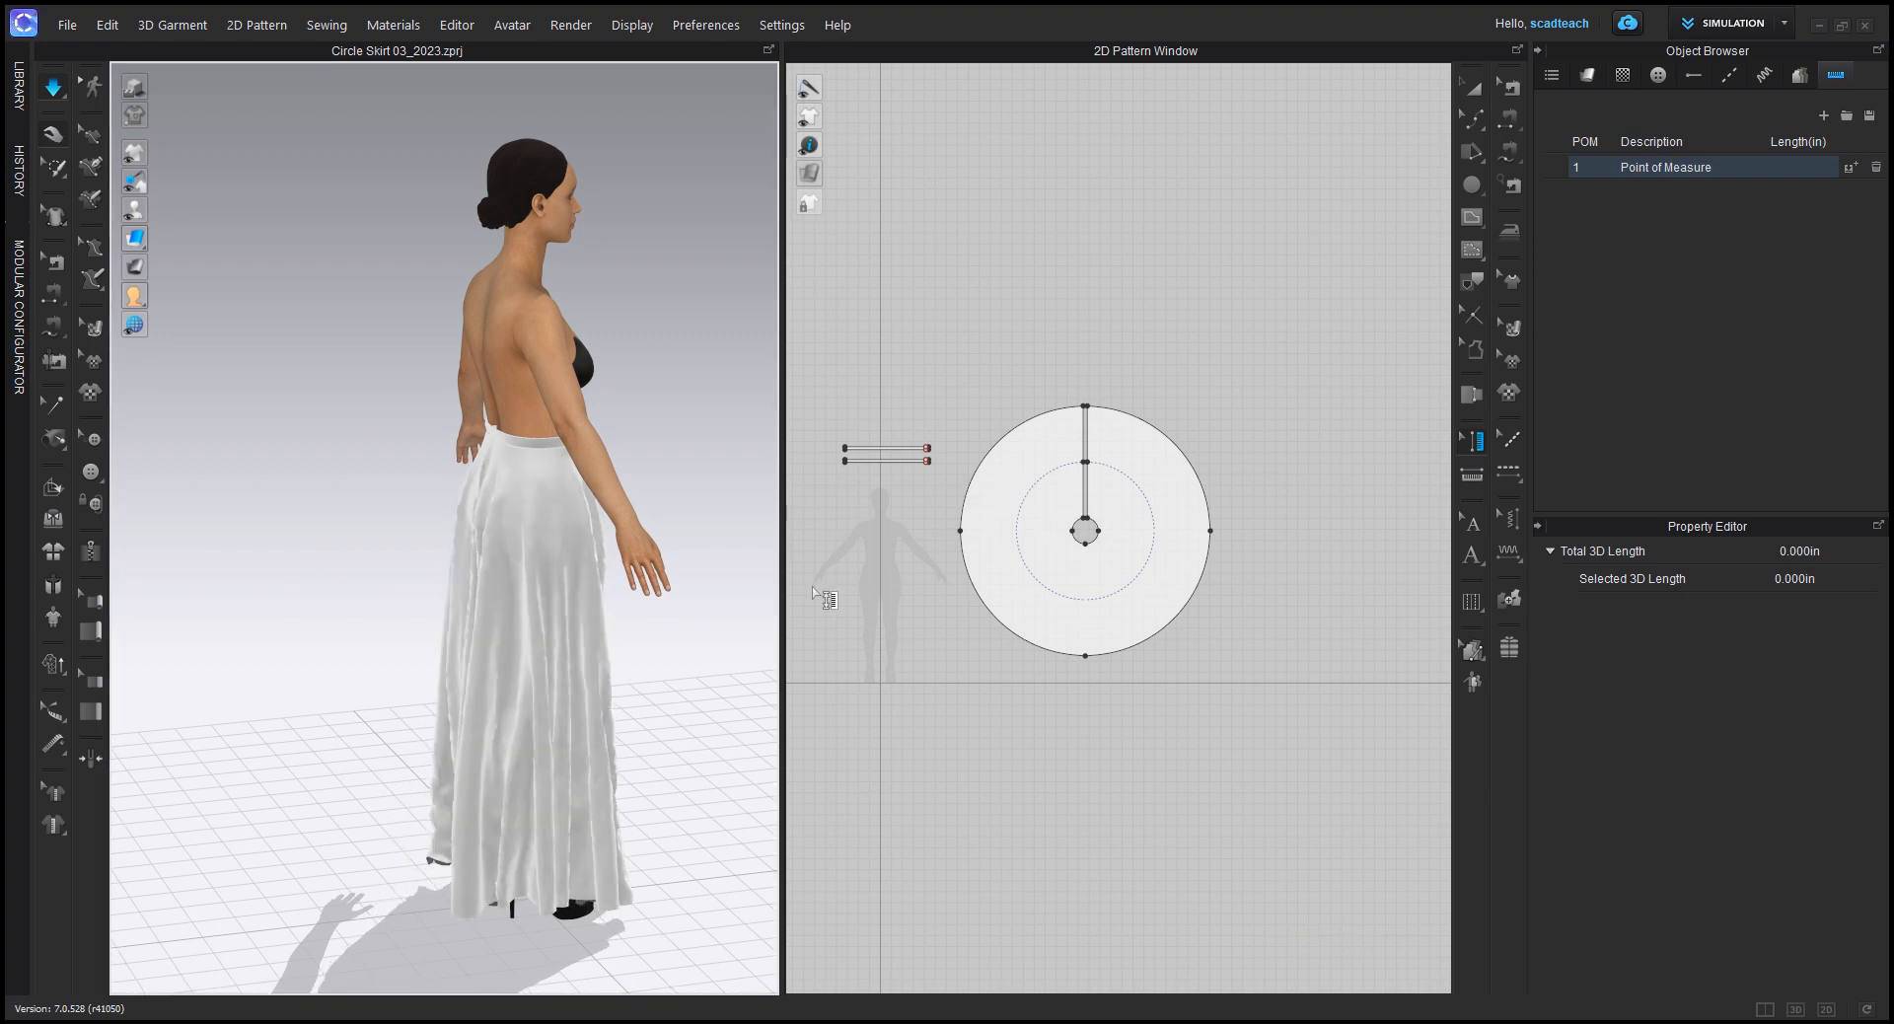
right_drag(308, 837, 511, 850)
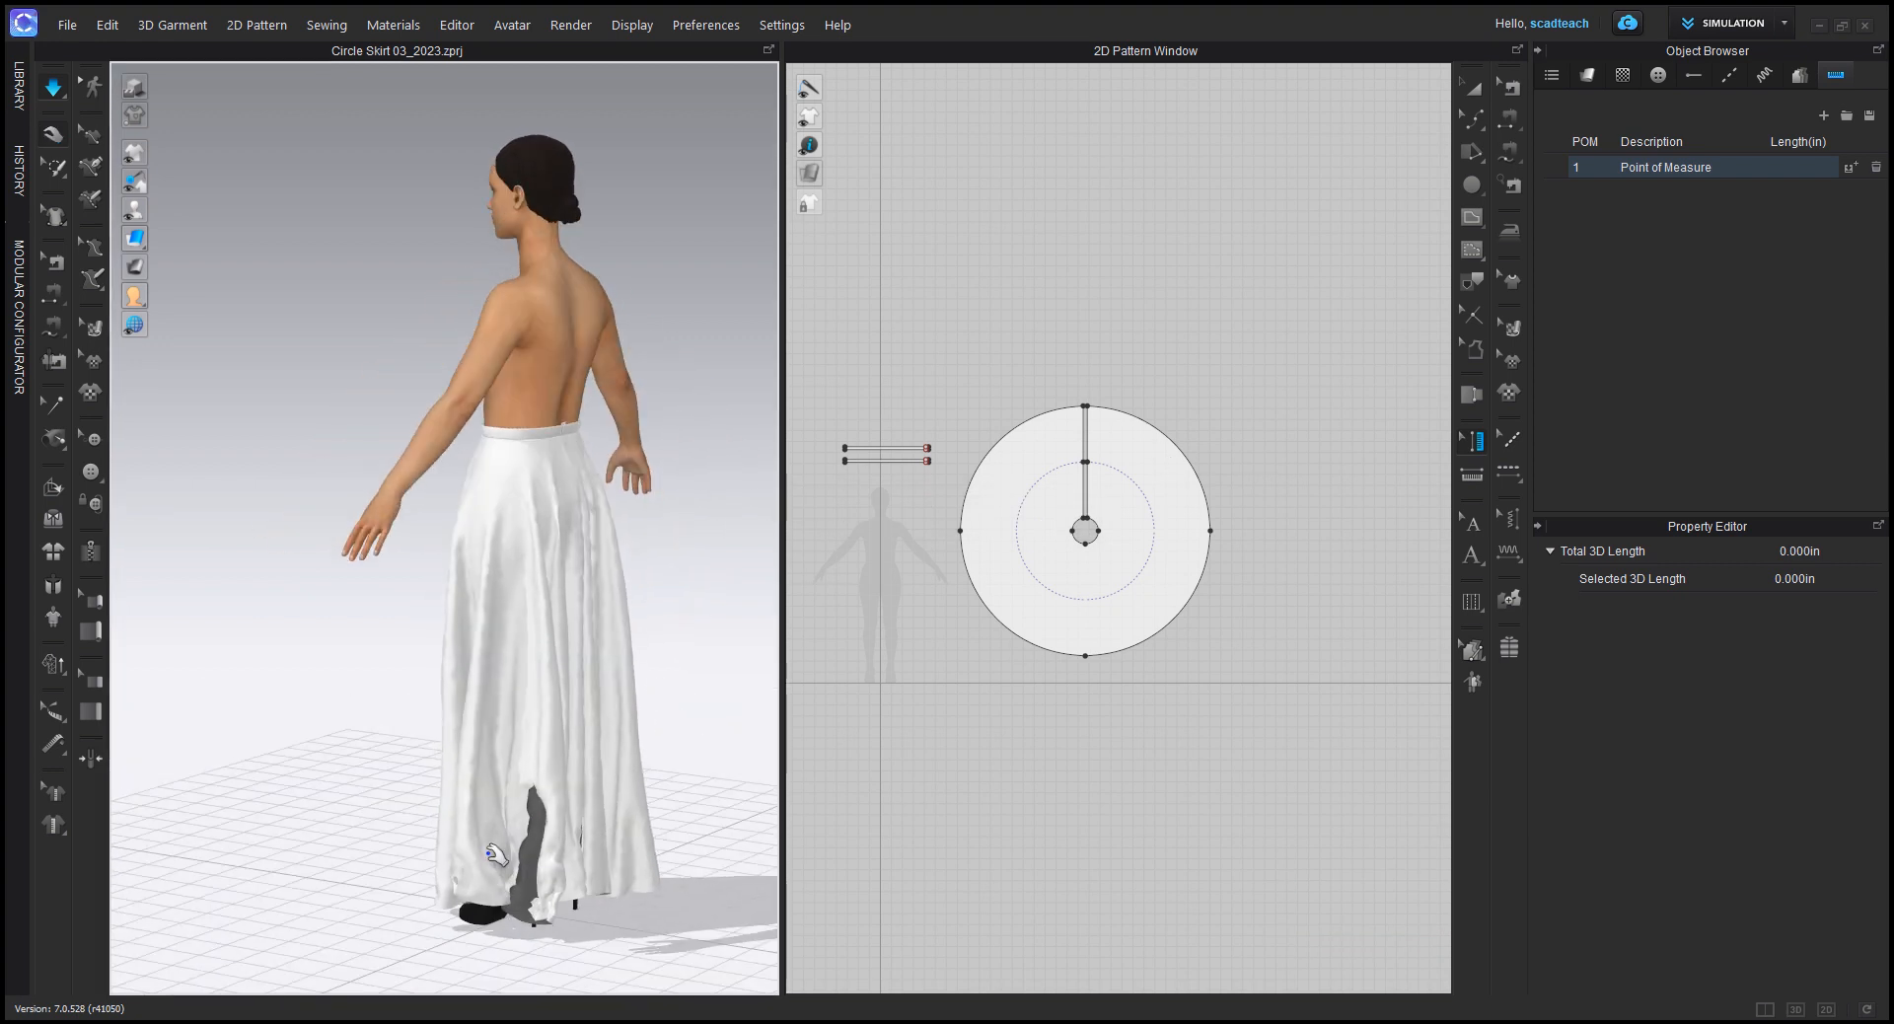
drag(414, 872, 219, 820)
drag(556, 868, 681, 844)
mouse_move(579, 900)
right_down()
mouse_move(655, 867)
mouse_move(586, 900)
right_up()
right_drag(387, 679, 190, 786)
right_drag(537, 875, 338, 655)
right_drag(541, 900, 336, 781)
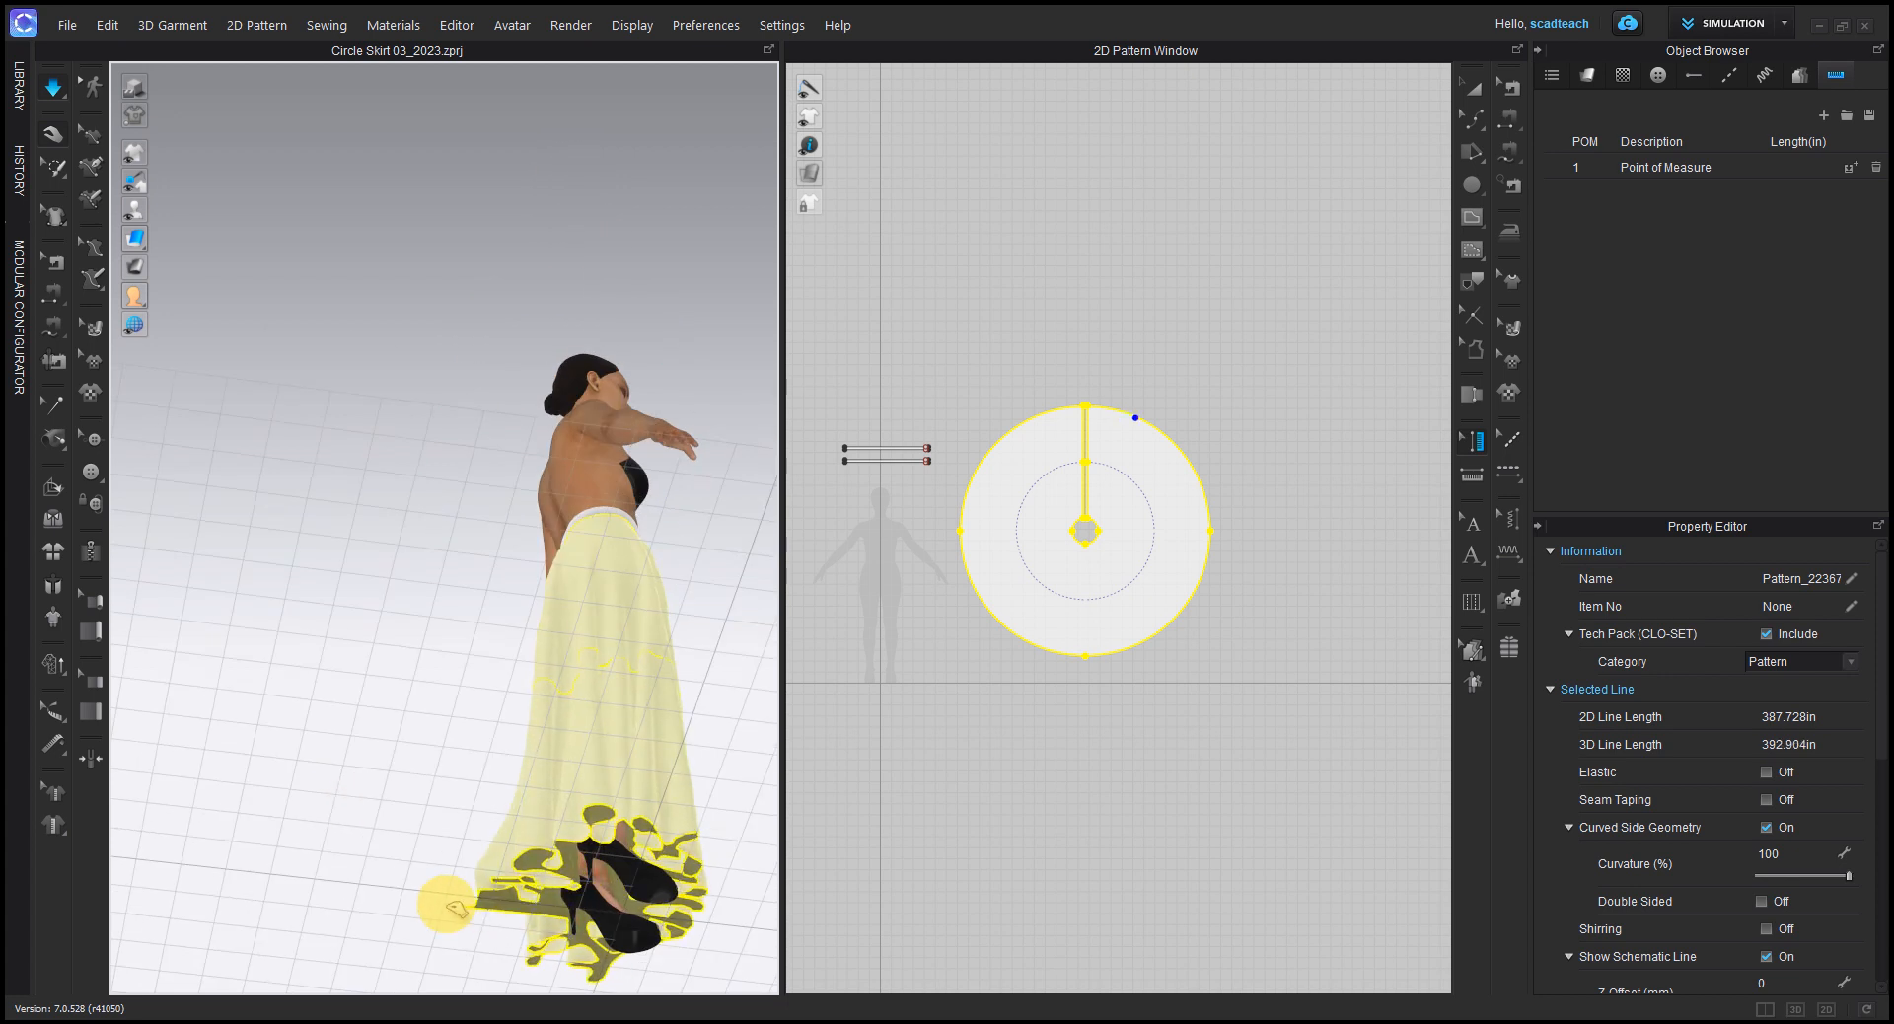
right_drag(365, 725, 600, 744)
key(space)
key(space)
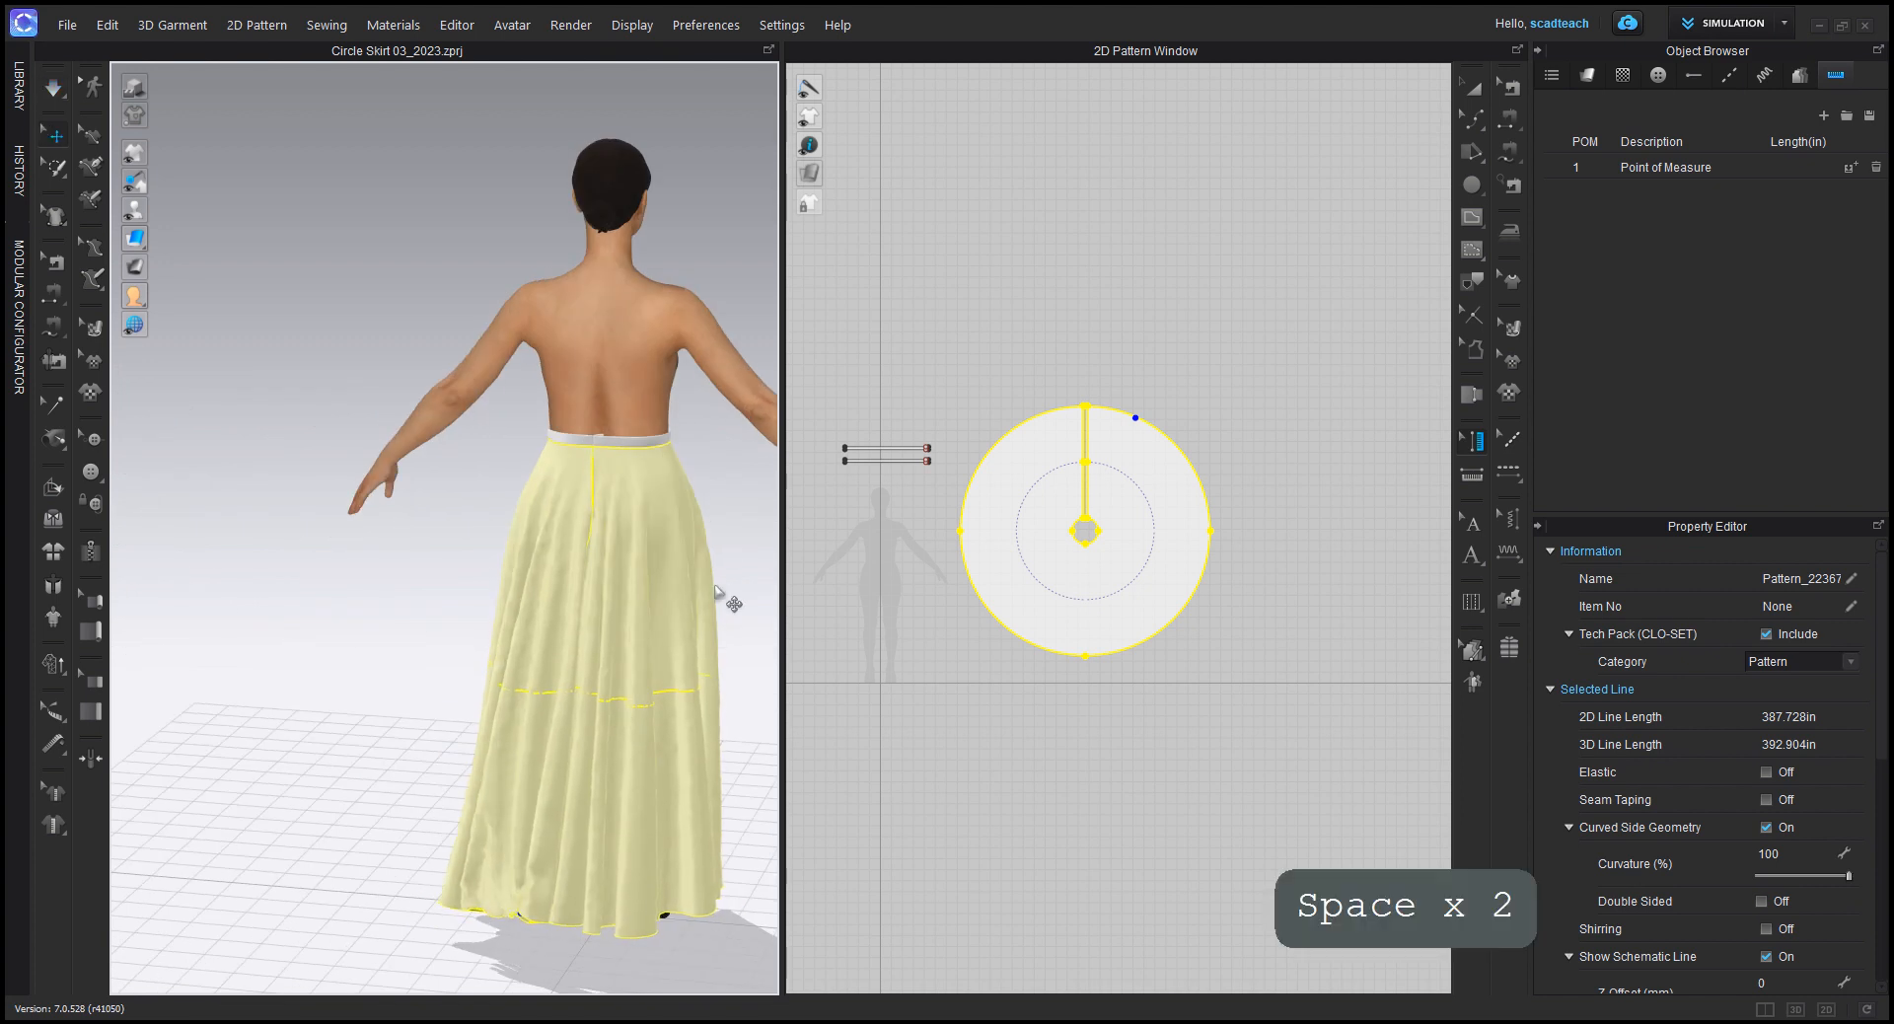
key(2)
click(1203, 383)
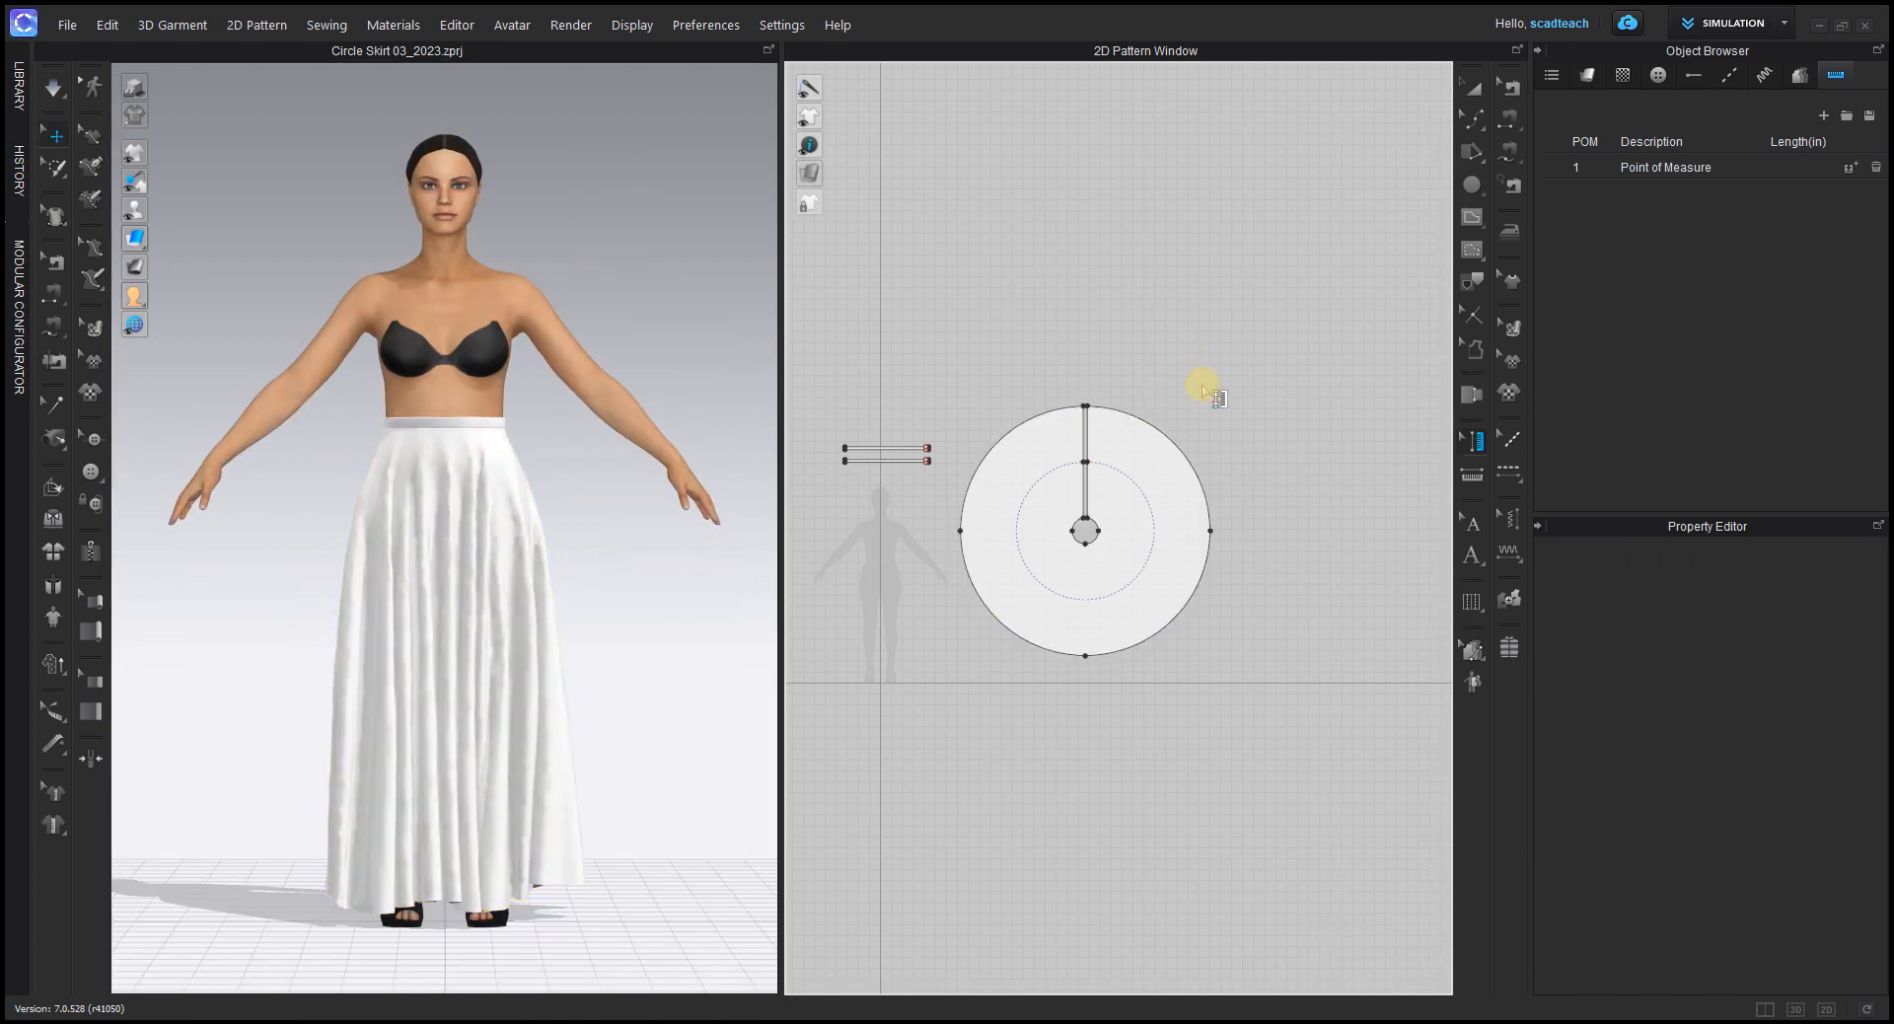
Step: Inspect the seam on the skirt's back opening with Edit Sewing, in the pattern and on the avatar's back
scroll(1150, 498, up, 4)
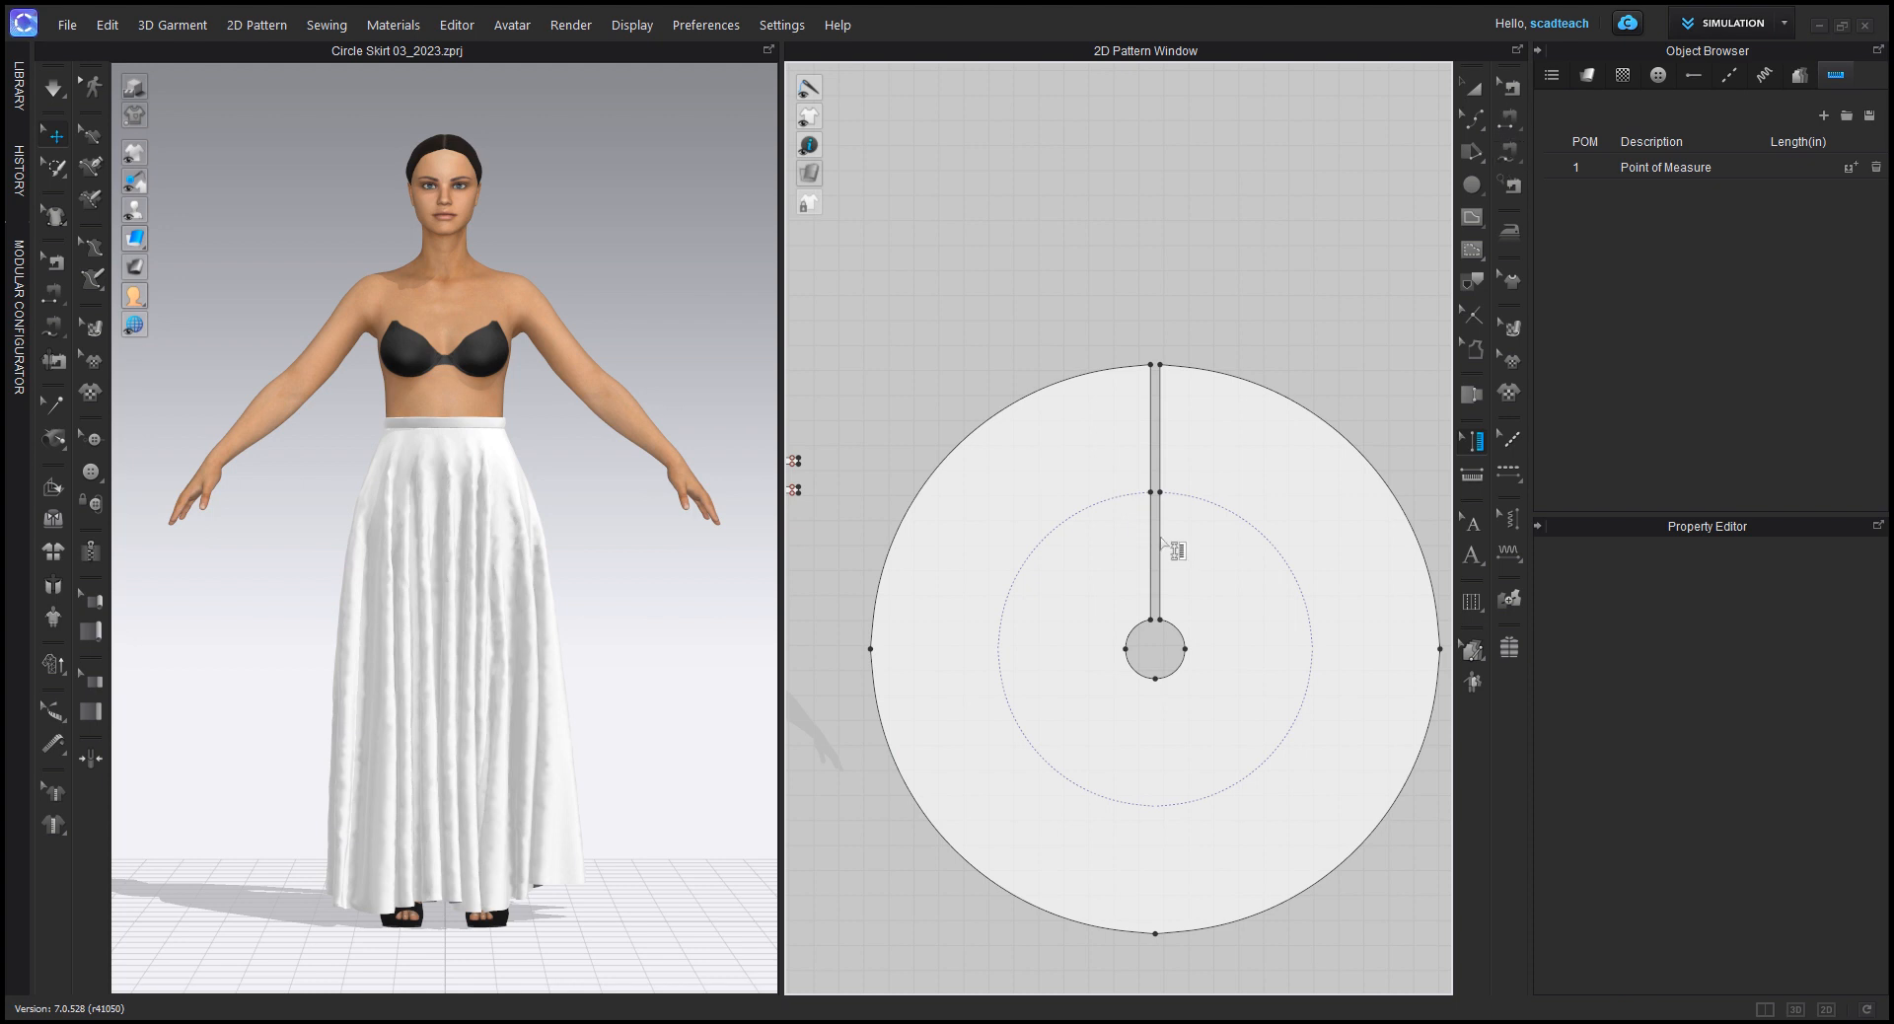
click(1512, 89)
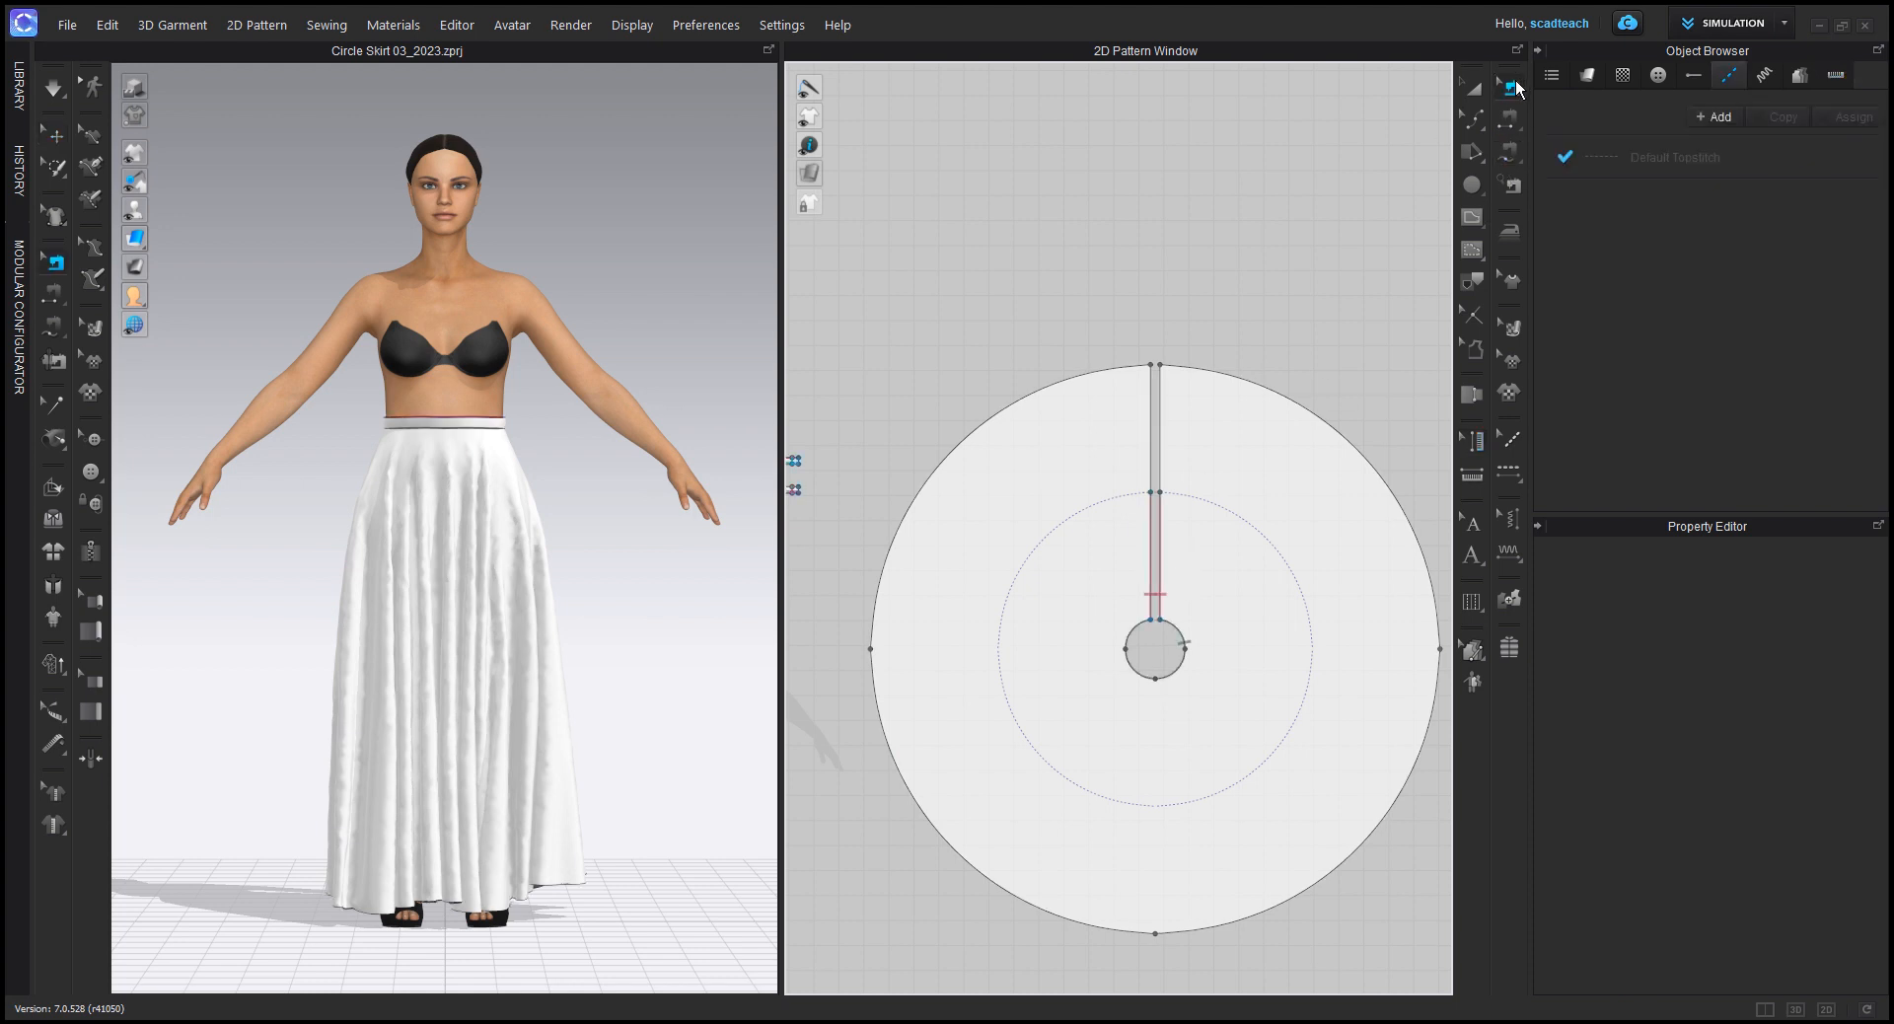
click(1156, 557)
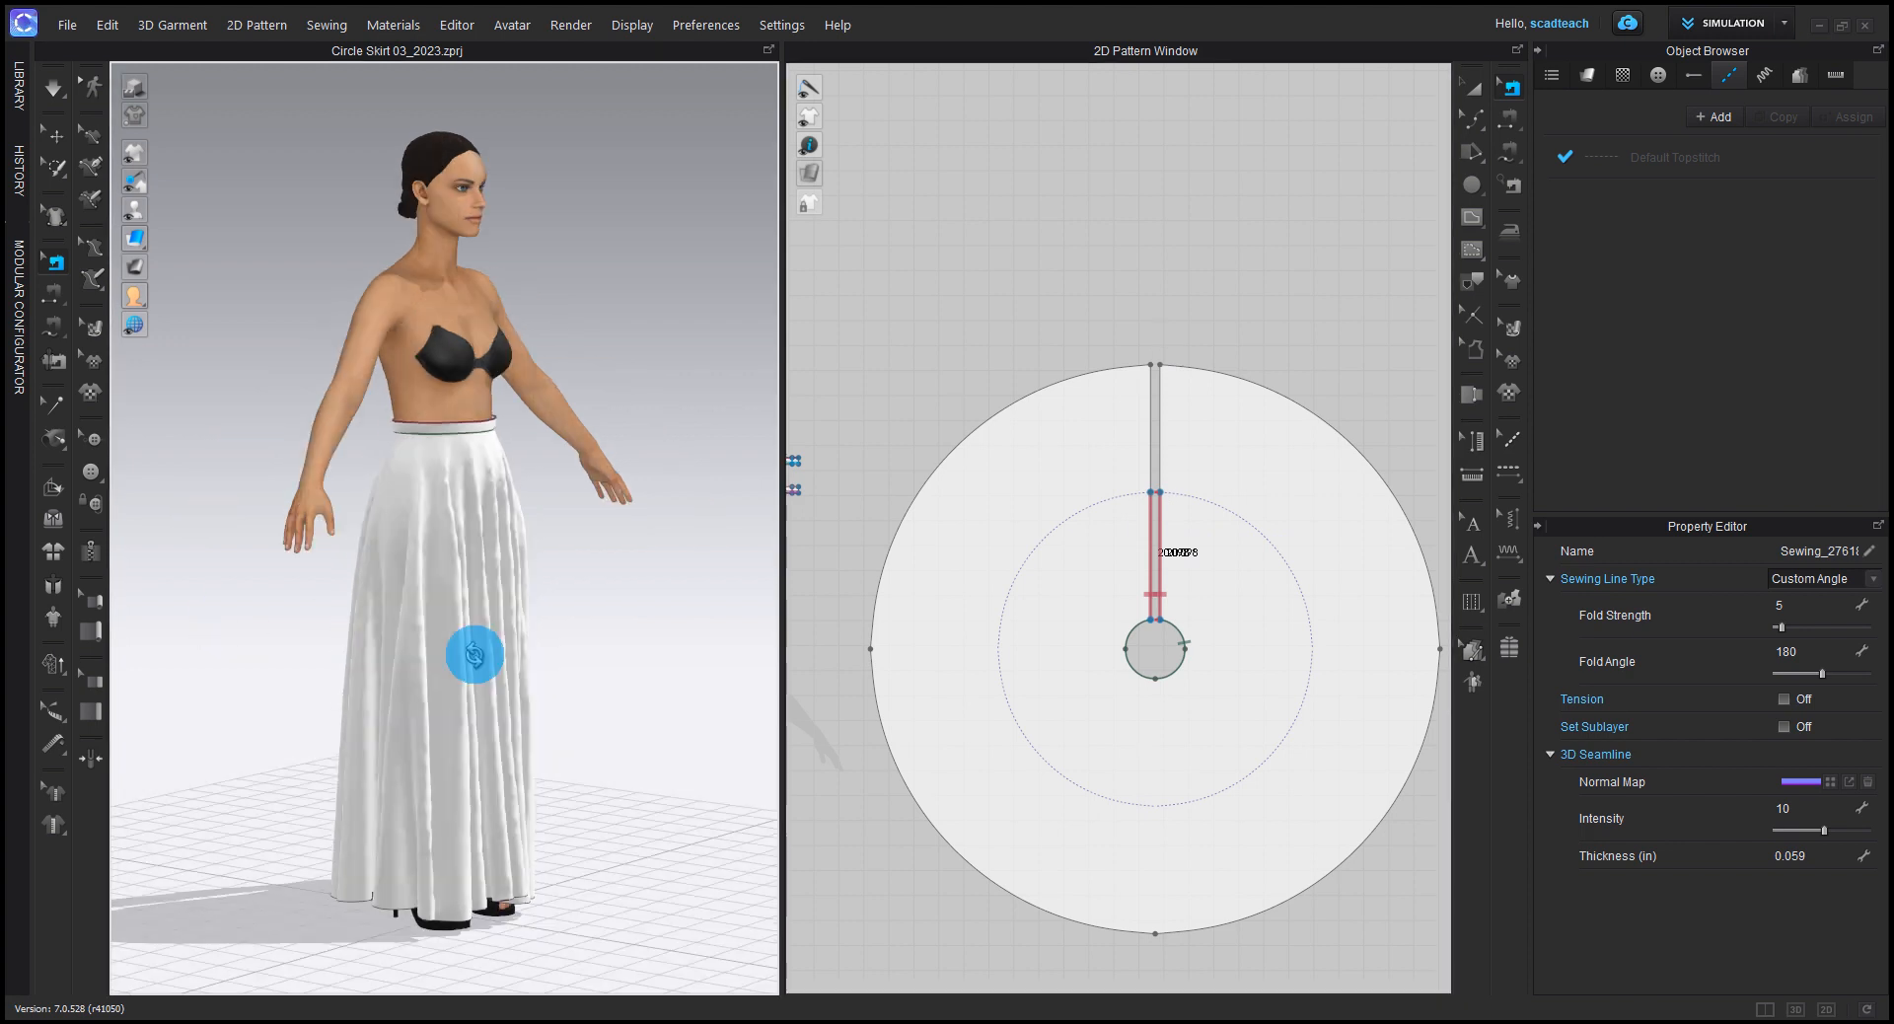
right_drag(473, 654, 672, 660)
right_click(681, 610)
click(634, 606)
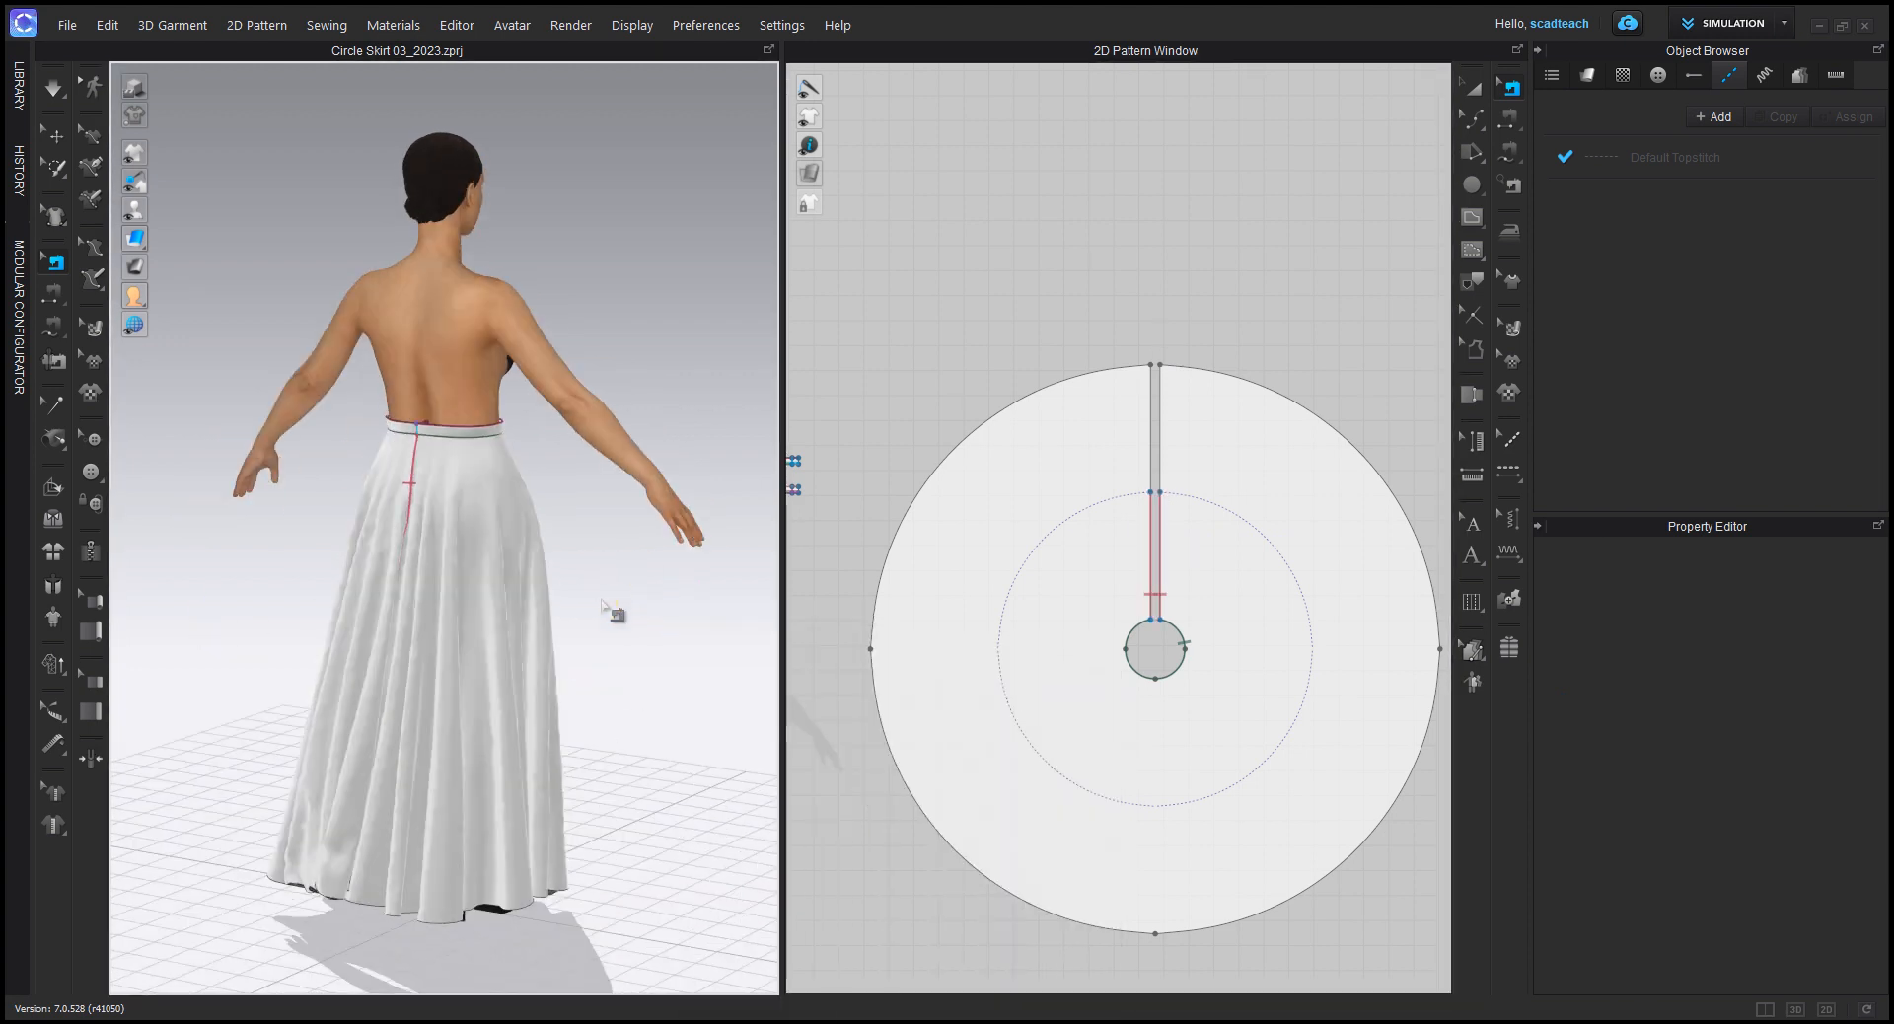
Step: Run the simulation and pull the skirt's back hem aside to expose the opening below the back seam, stopping with it spread
right_drag(609, 607, 681, 589)
key(space)
drag(463, 862, 740, 795)
drag(437, 874, 340, 878)
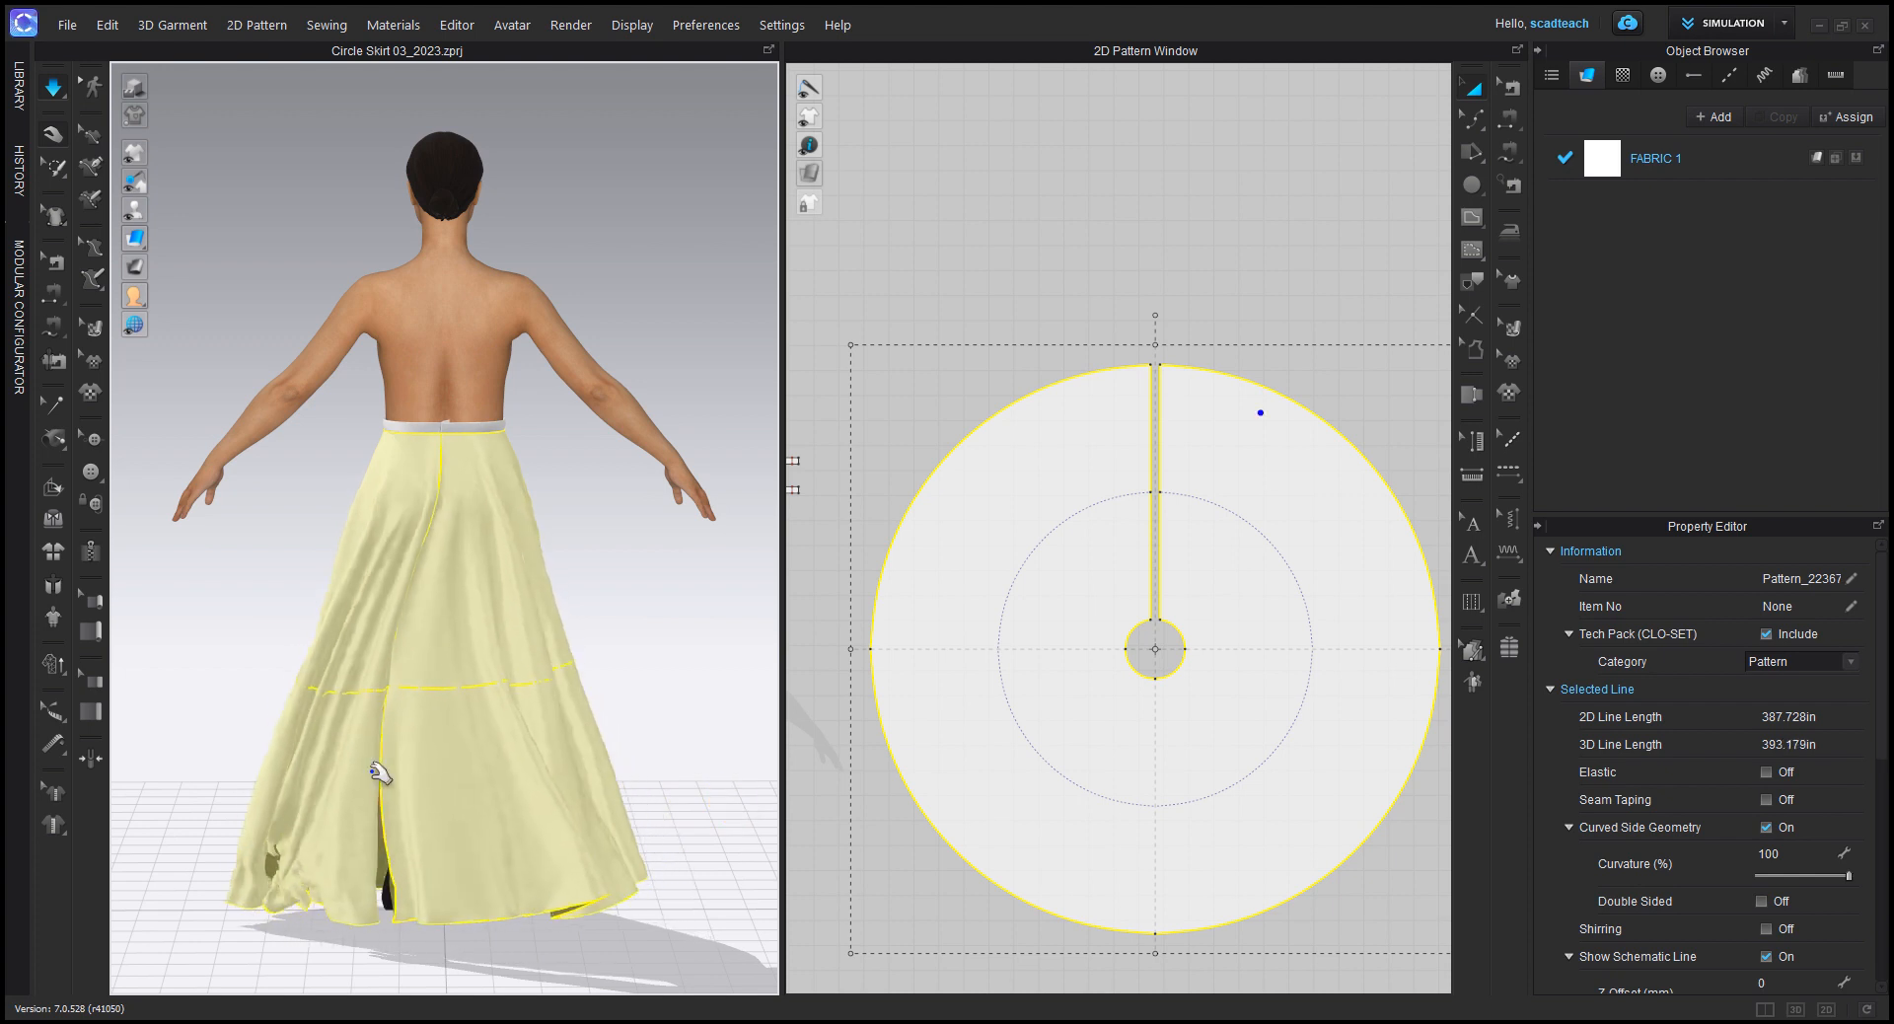
key(space)
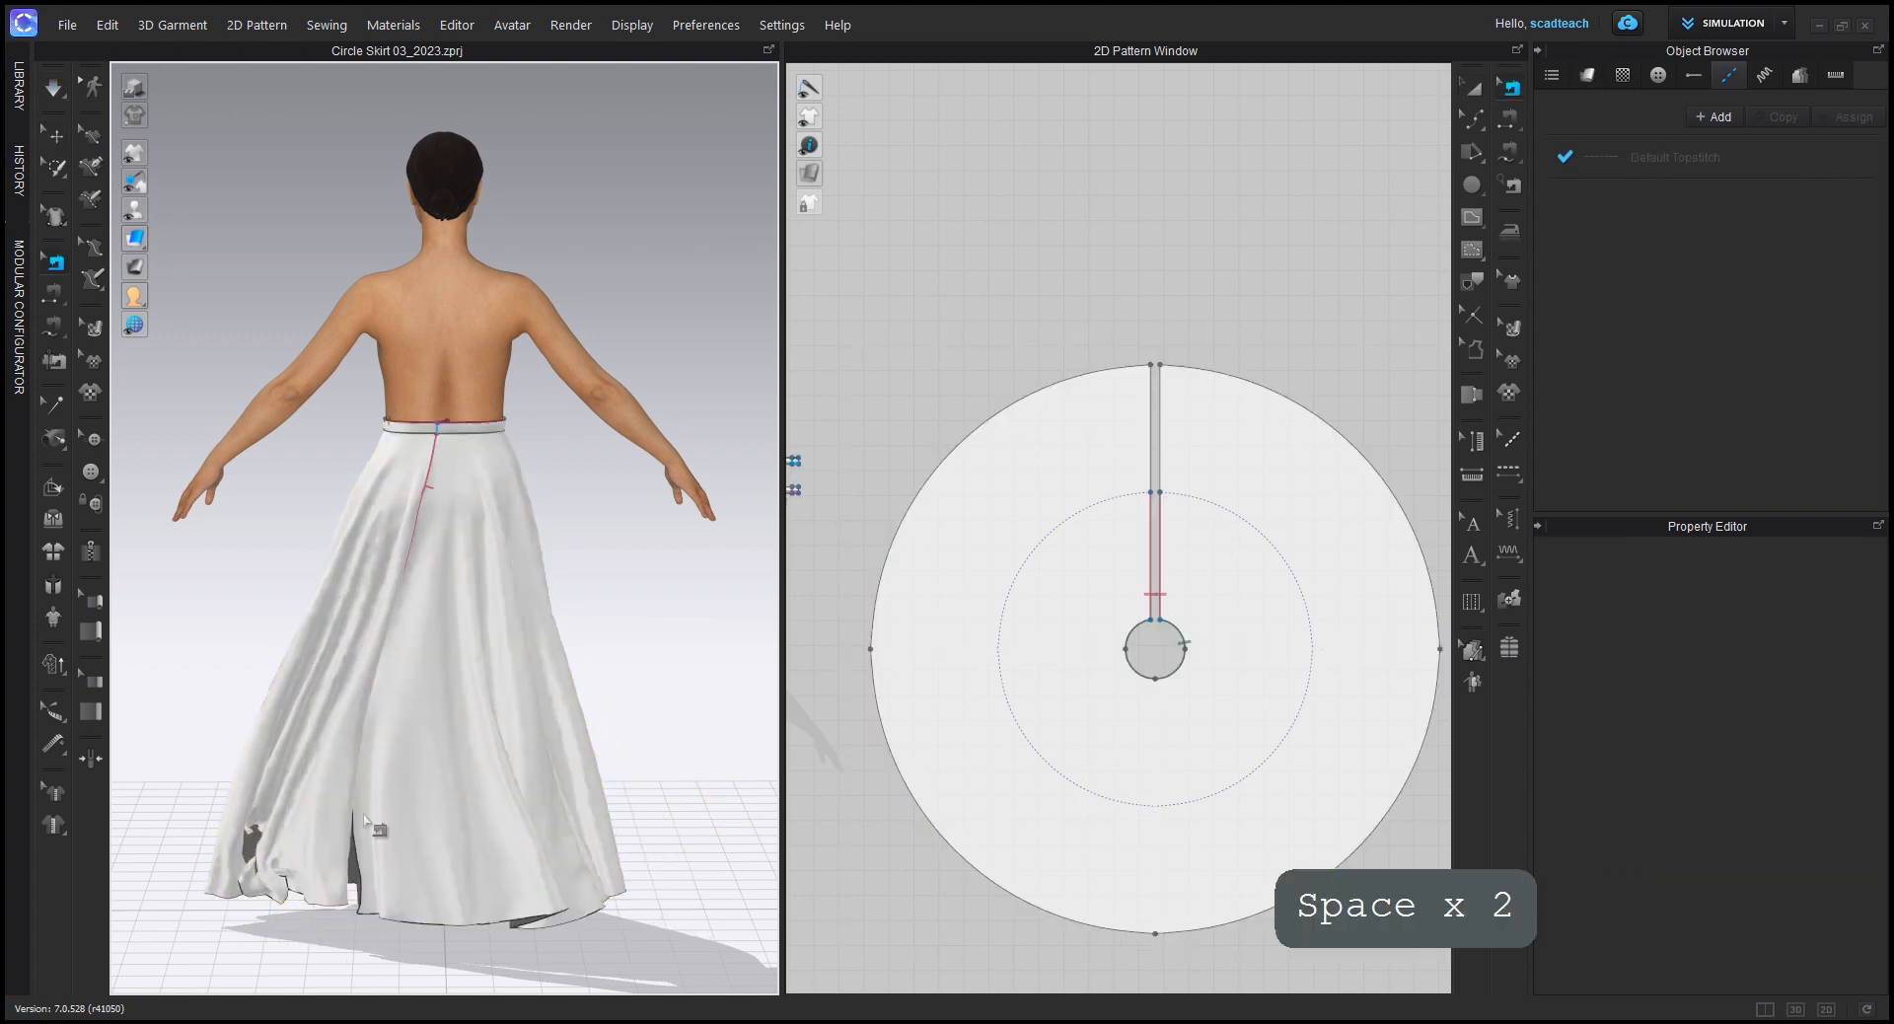
Step: Extend the back seam with Edit Sewing so both slit edges are sewn from the waist down to the hem
click(1162, 541)
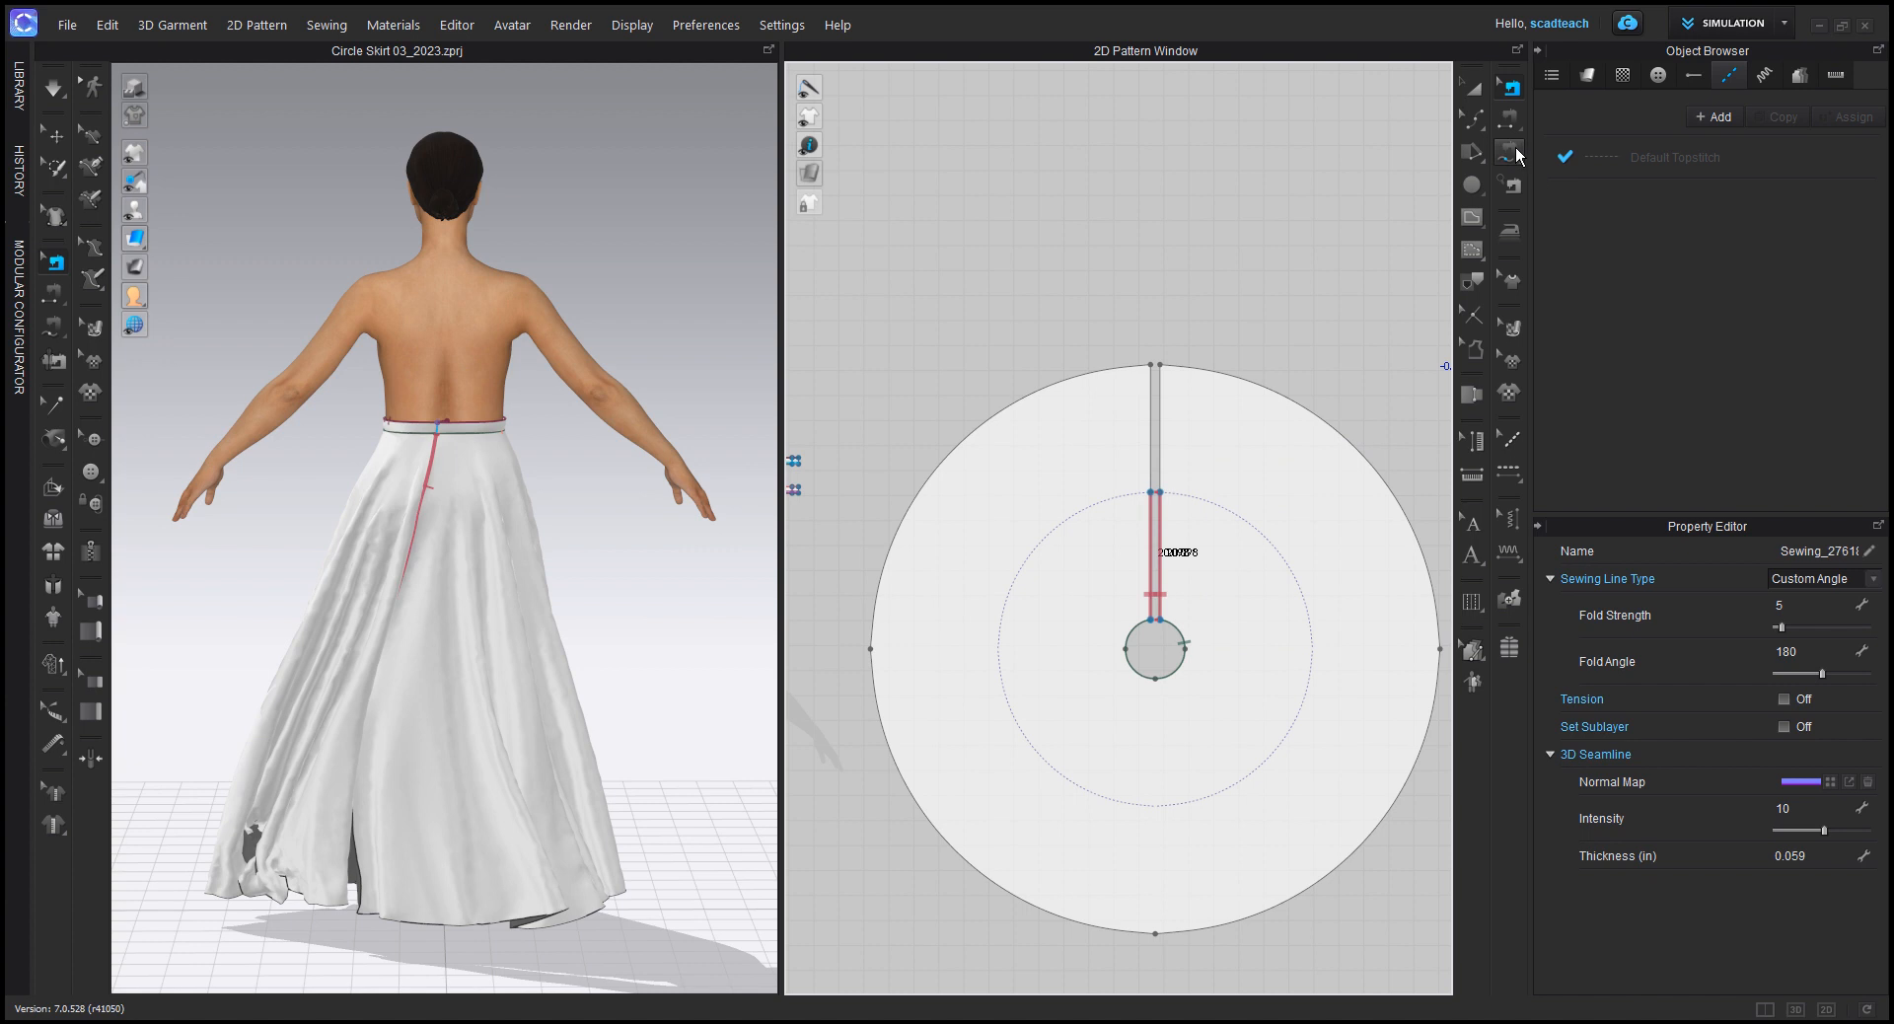
scroll(1159, 490, up, 2)
click(1150, 467)
drag(1158, 498, 1157, 272)
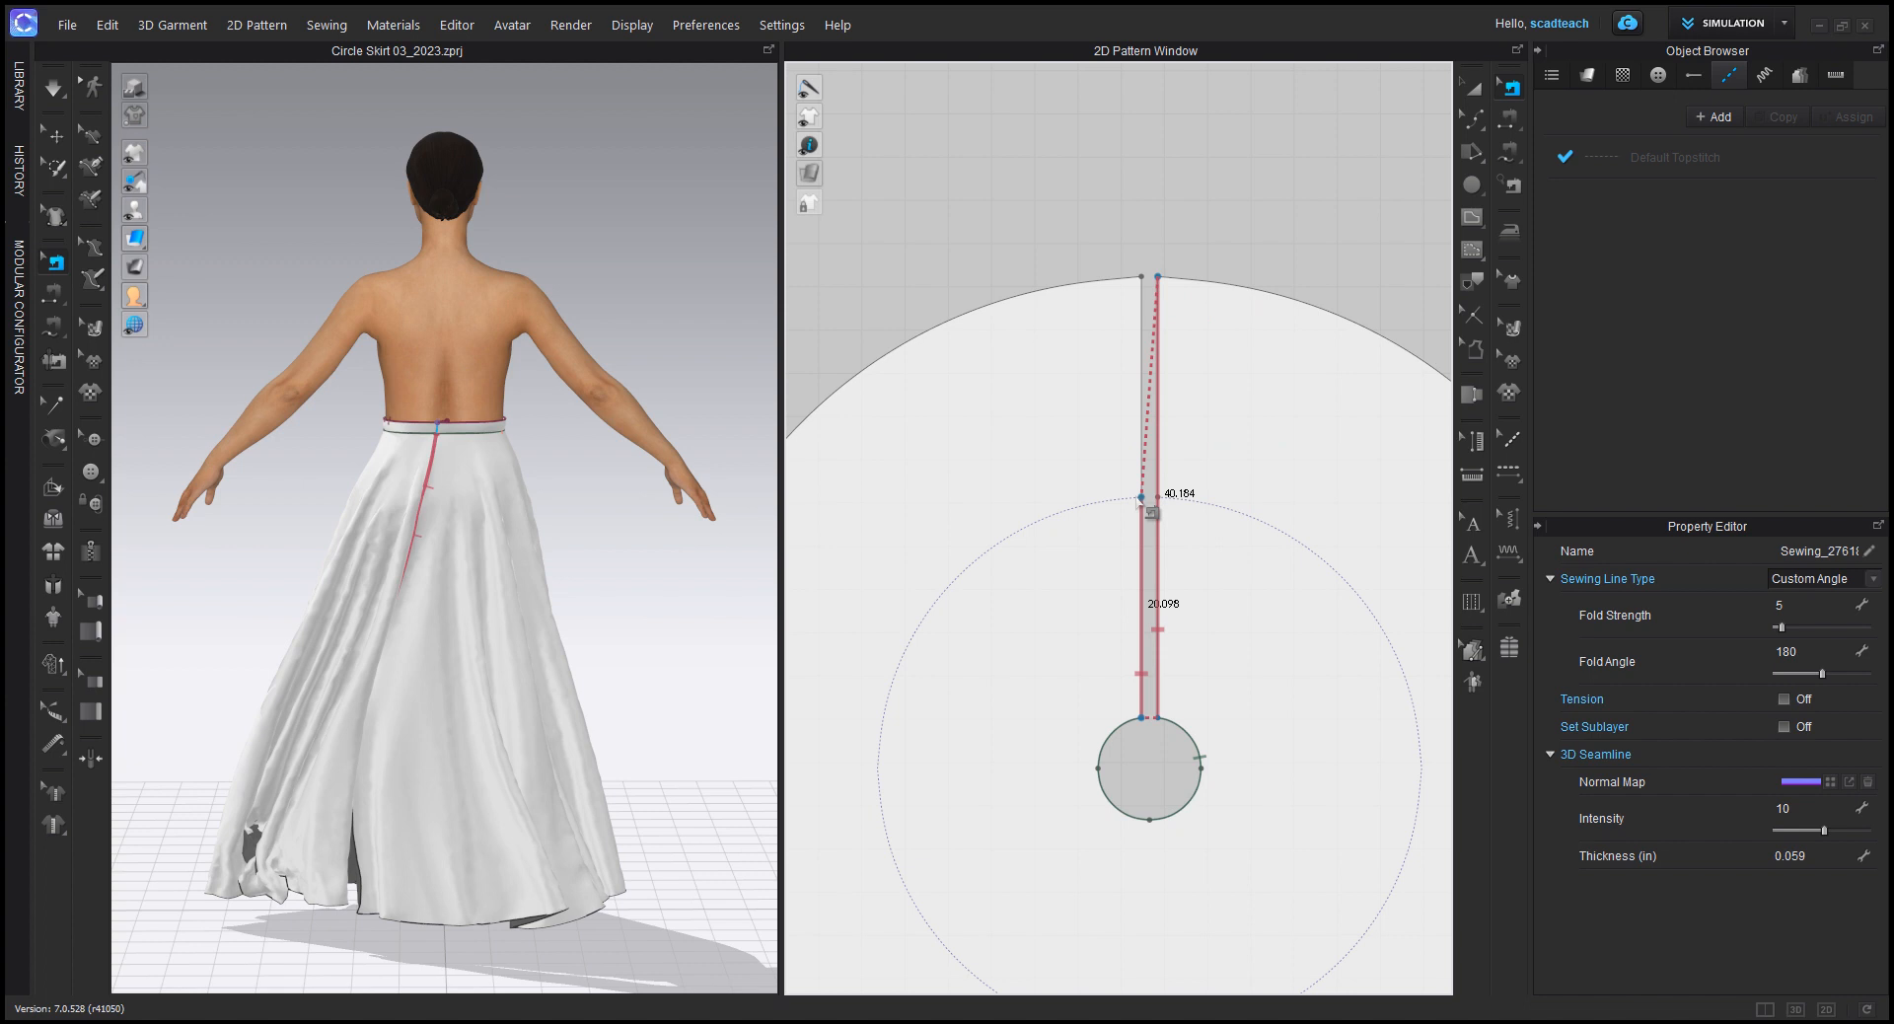
drag(1142, 501, 1141, 276)
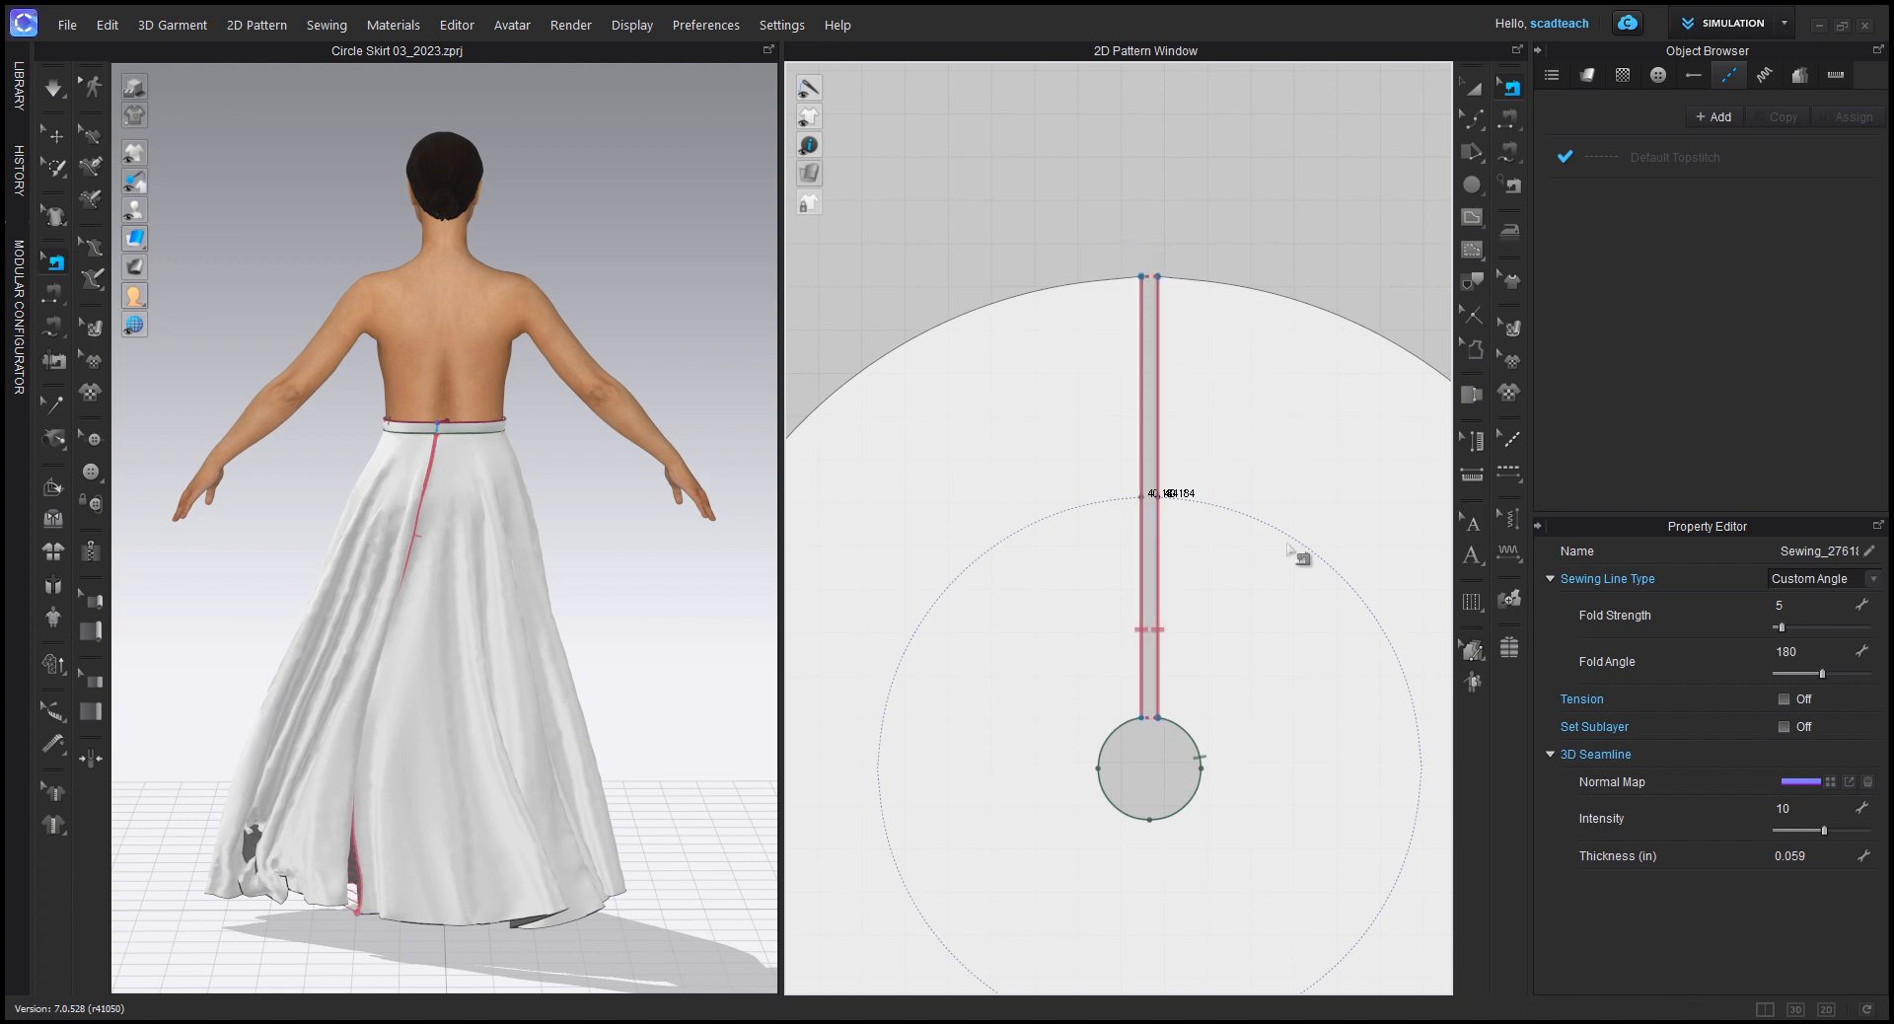
Step: Simulate the skirt with its extended back seam until the opening closes, ending with the simulation stopped
key(space)
key(space)
key(space)
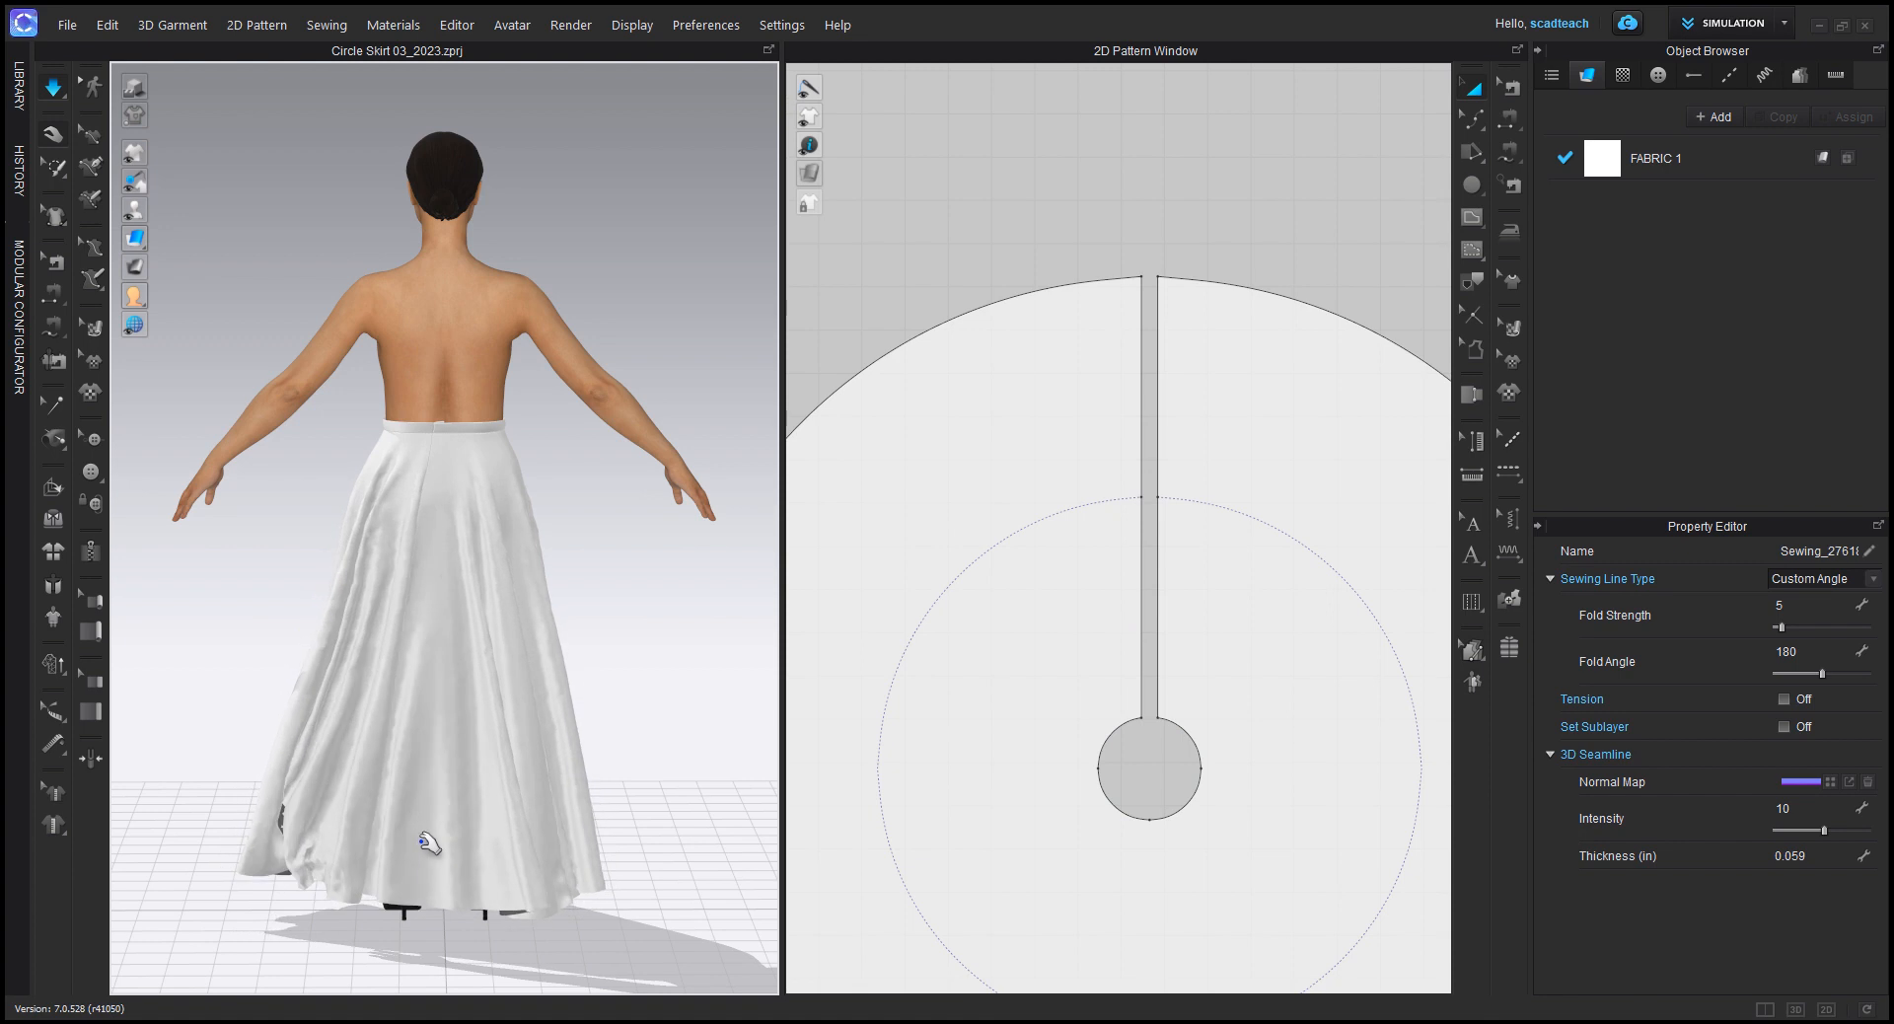
key(space)
Step: Inspect the fully sewn circle skirt on the avatar from the front and a slight angle, along with its 2D pattern
key(2)
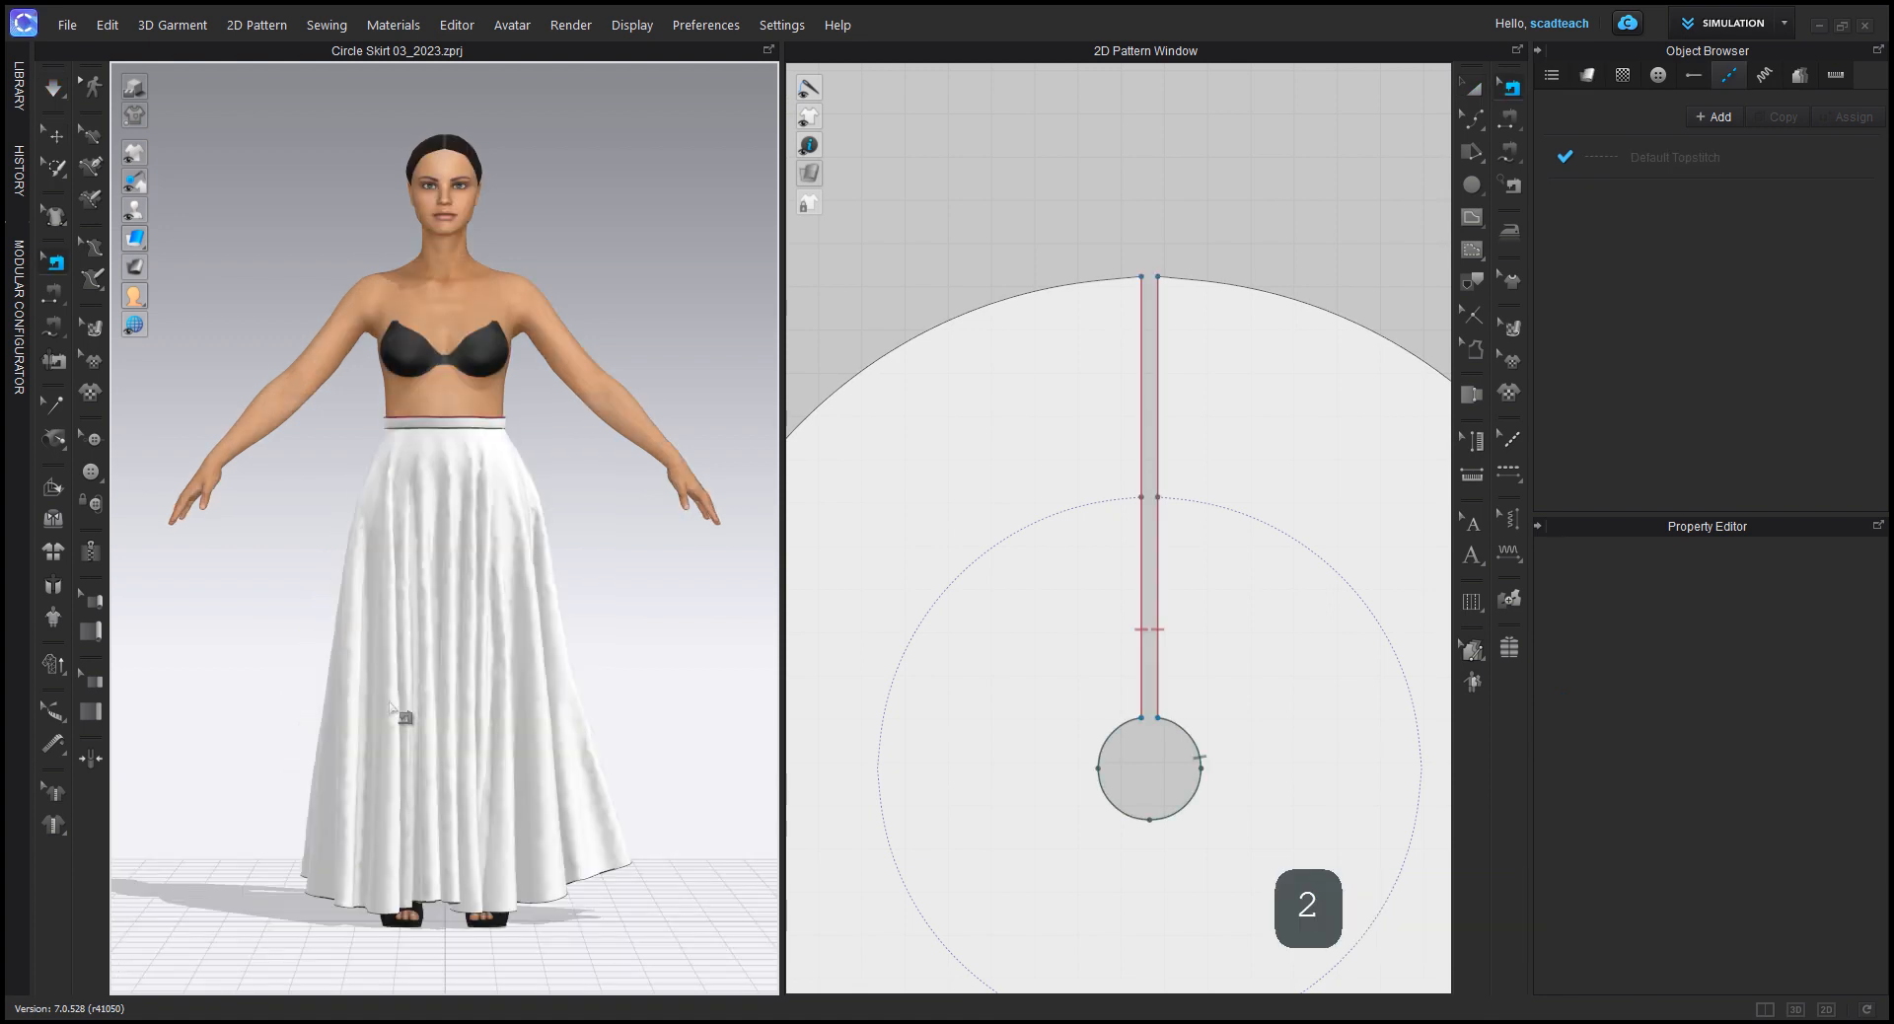
scroll(1322, 601, down, 5)
middle_drag(1316, 651, 1155, 589)
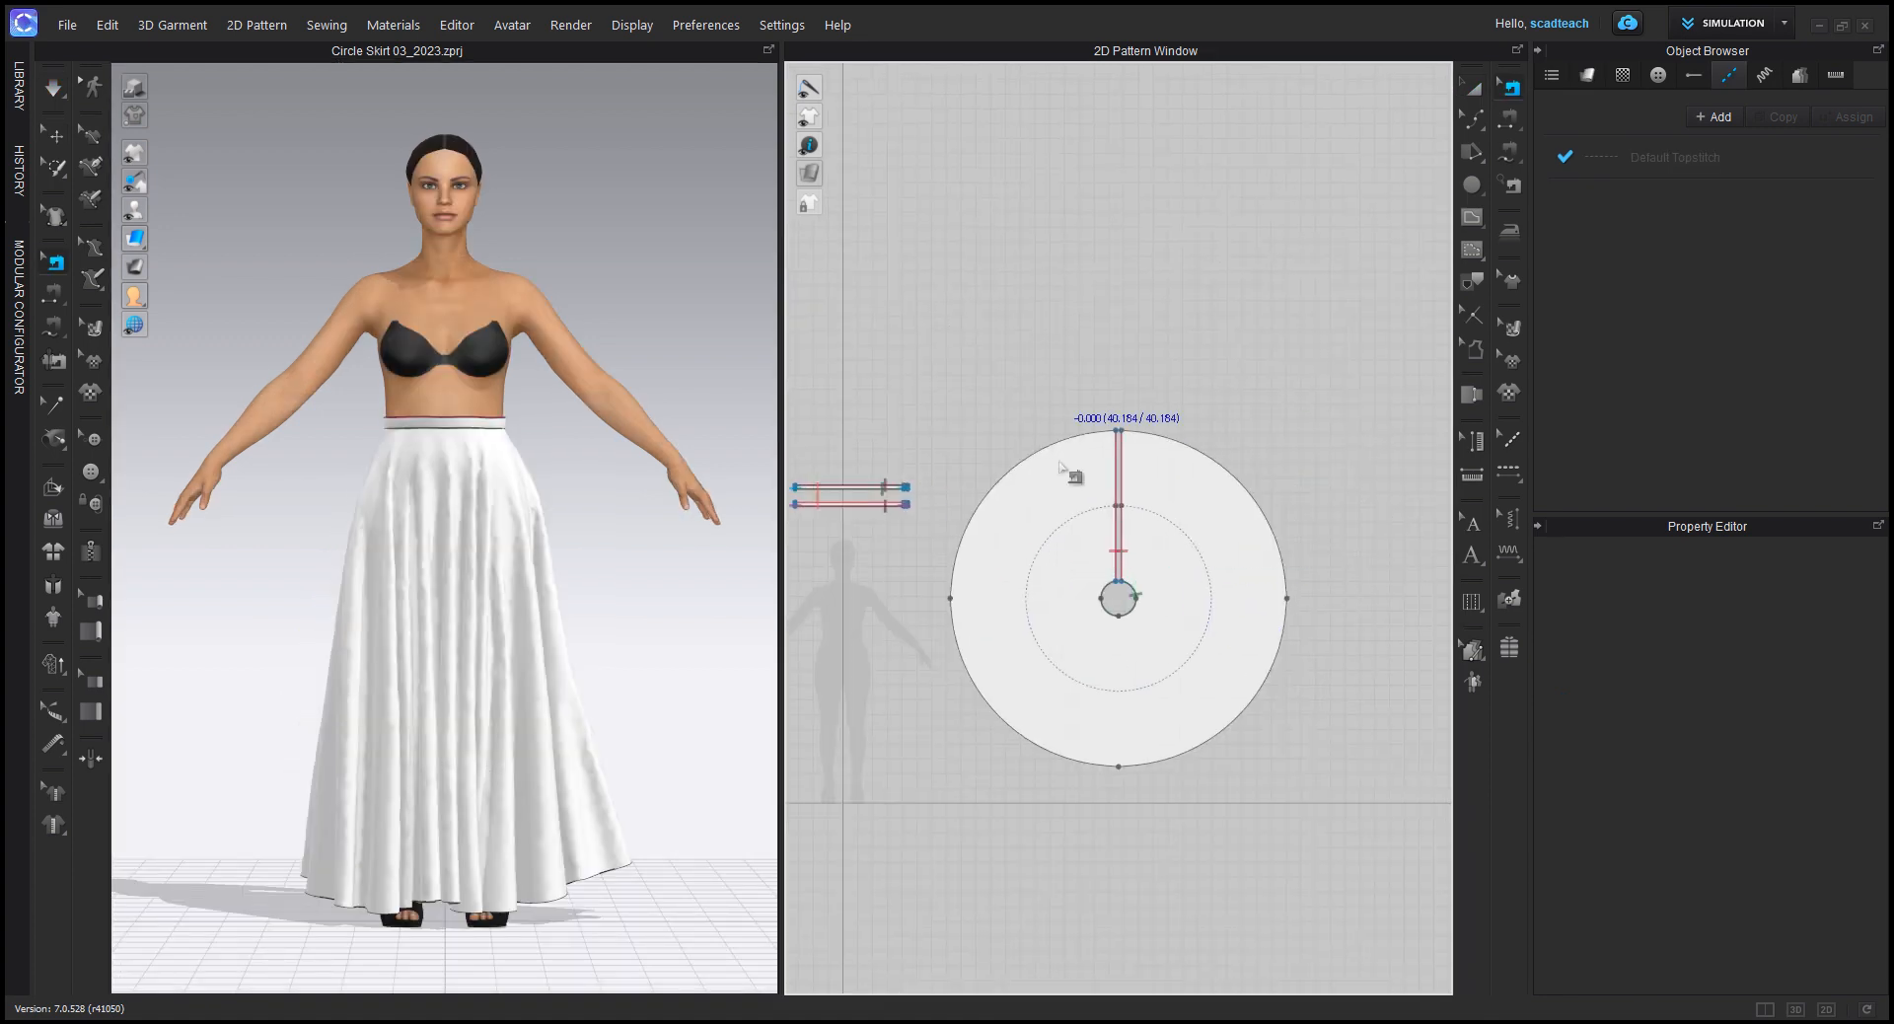
middle_drag(508, 750, 504, 687)
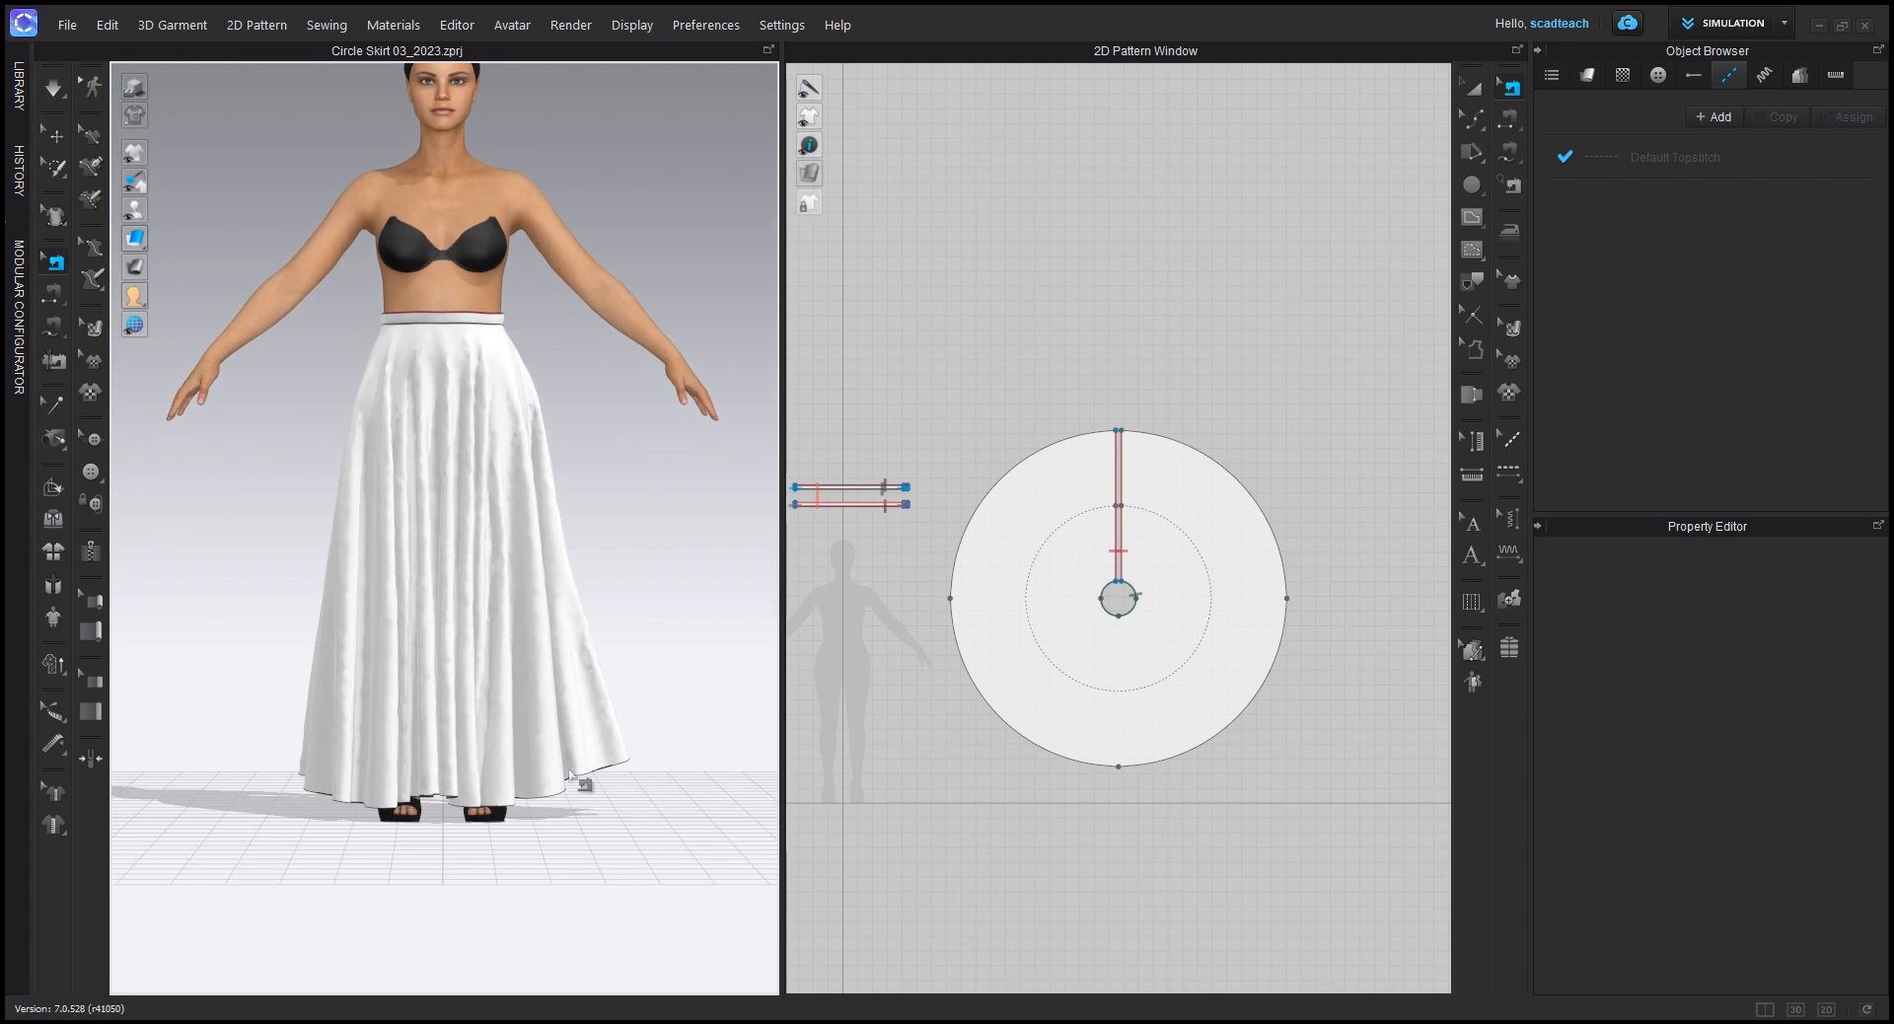
middle_drag(570, 777, 529, 802)
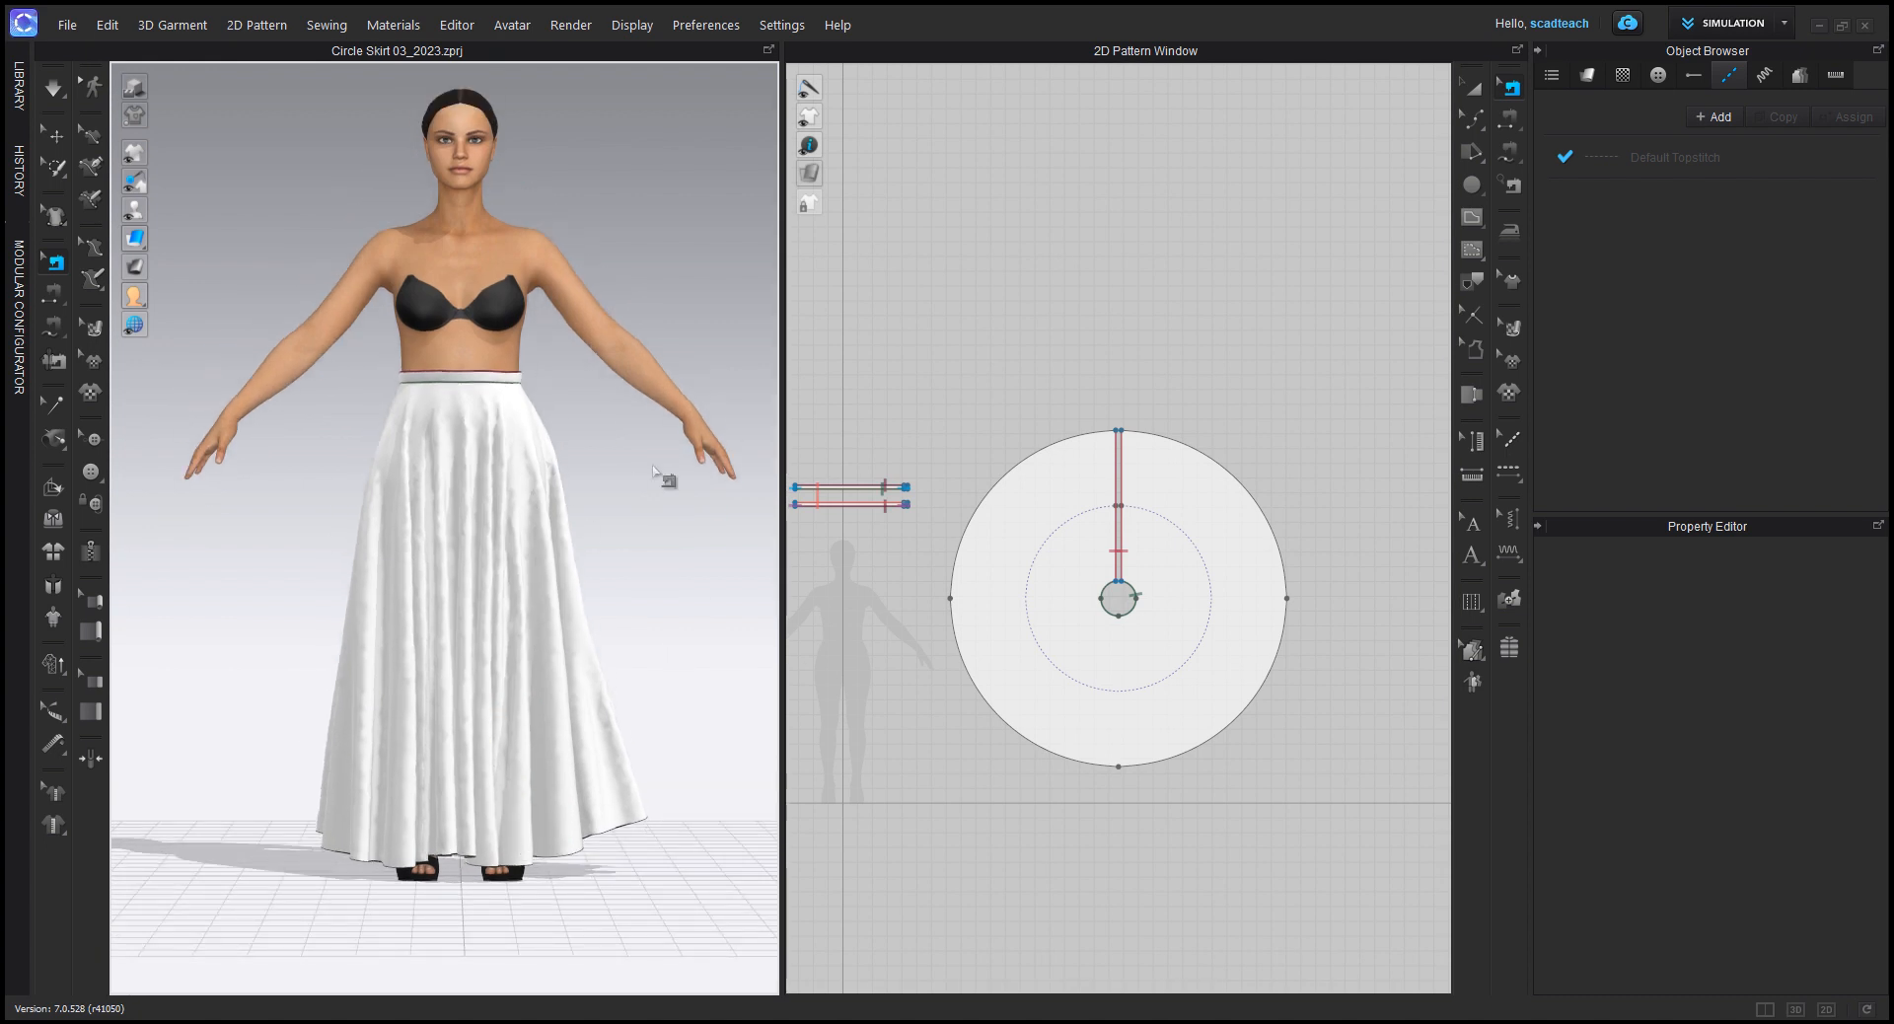
right_drag(253, 581, 138, 578)
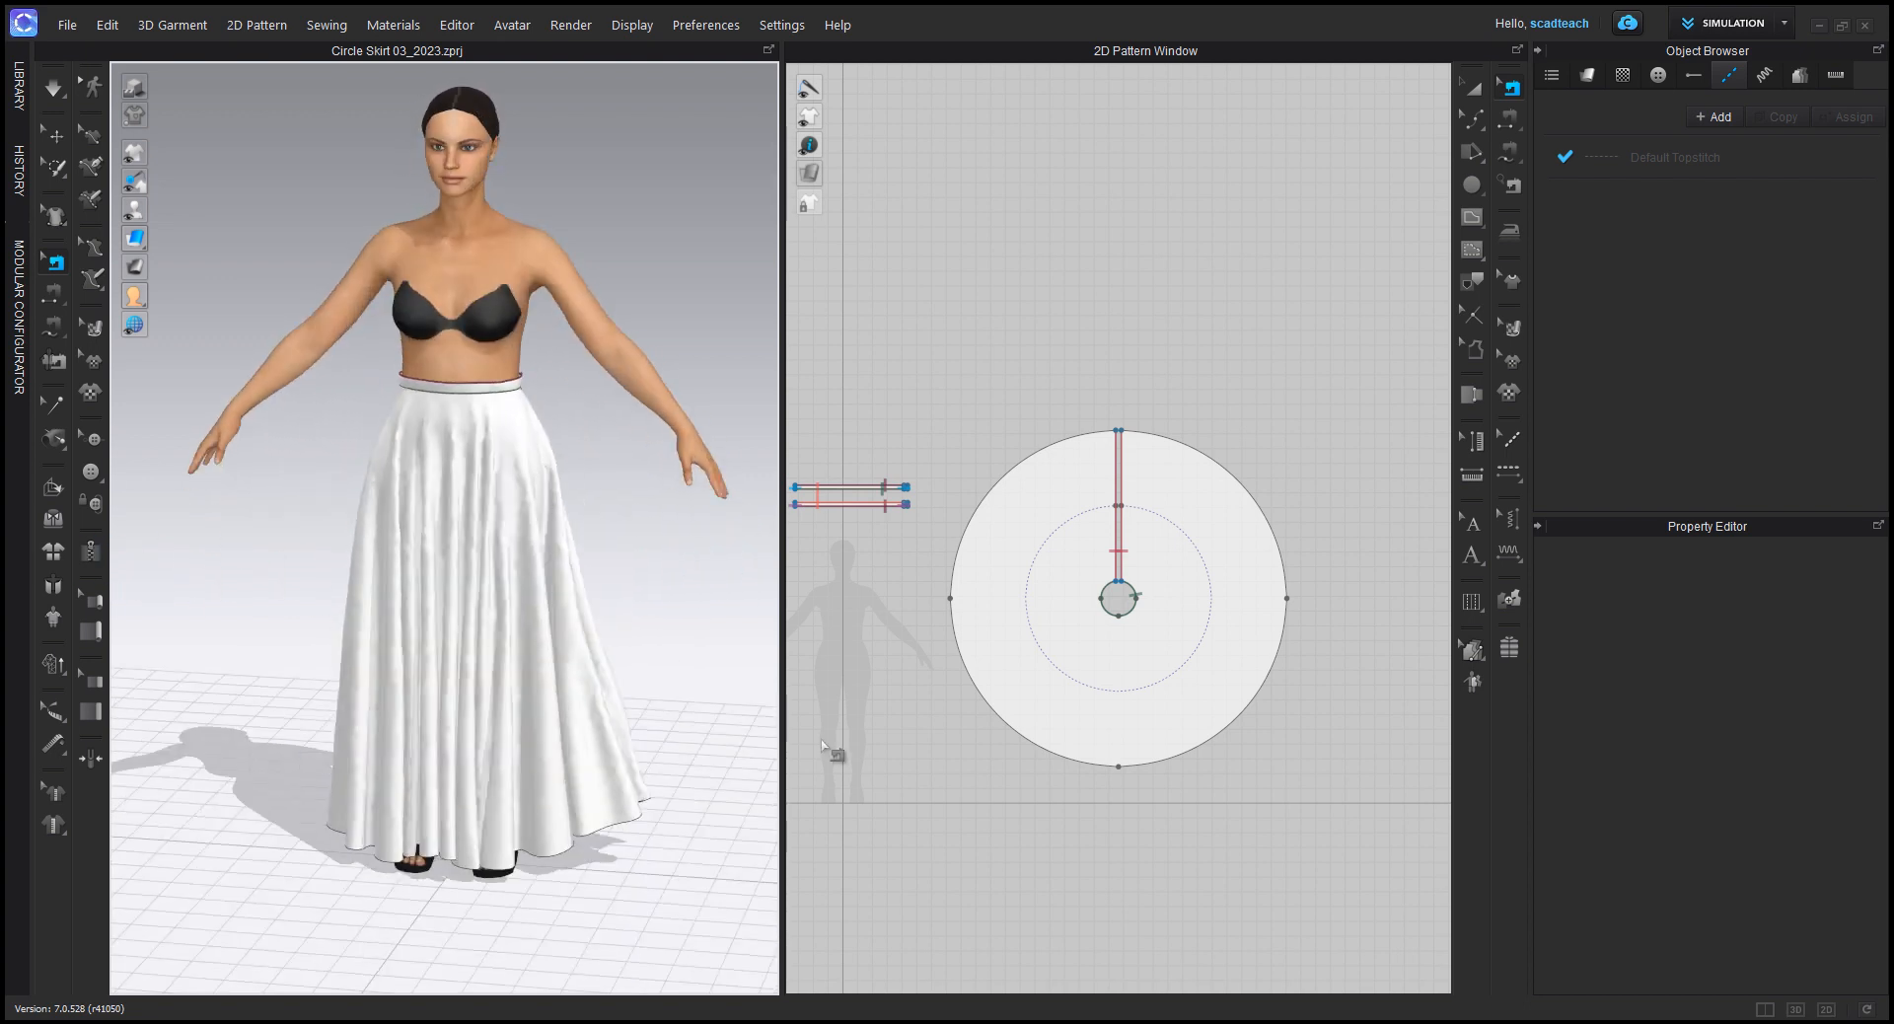
right_drag(637, 641, 658, 676)
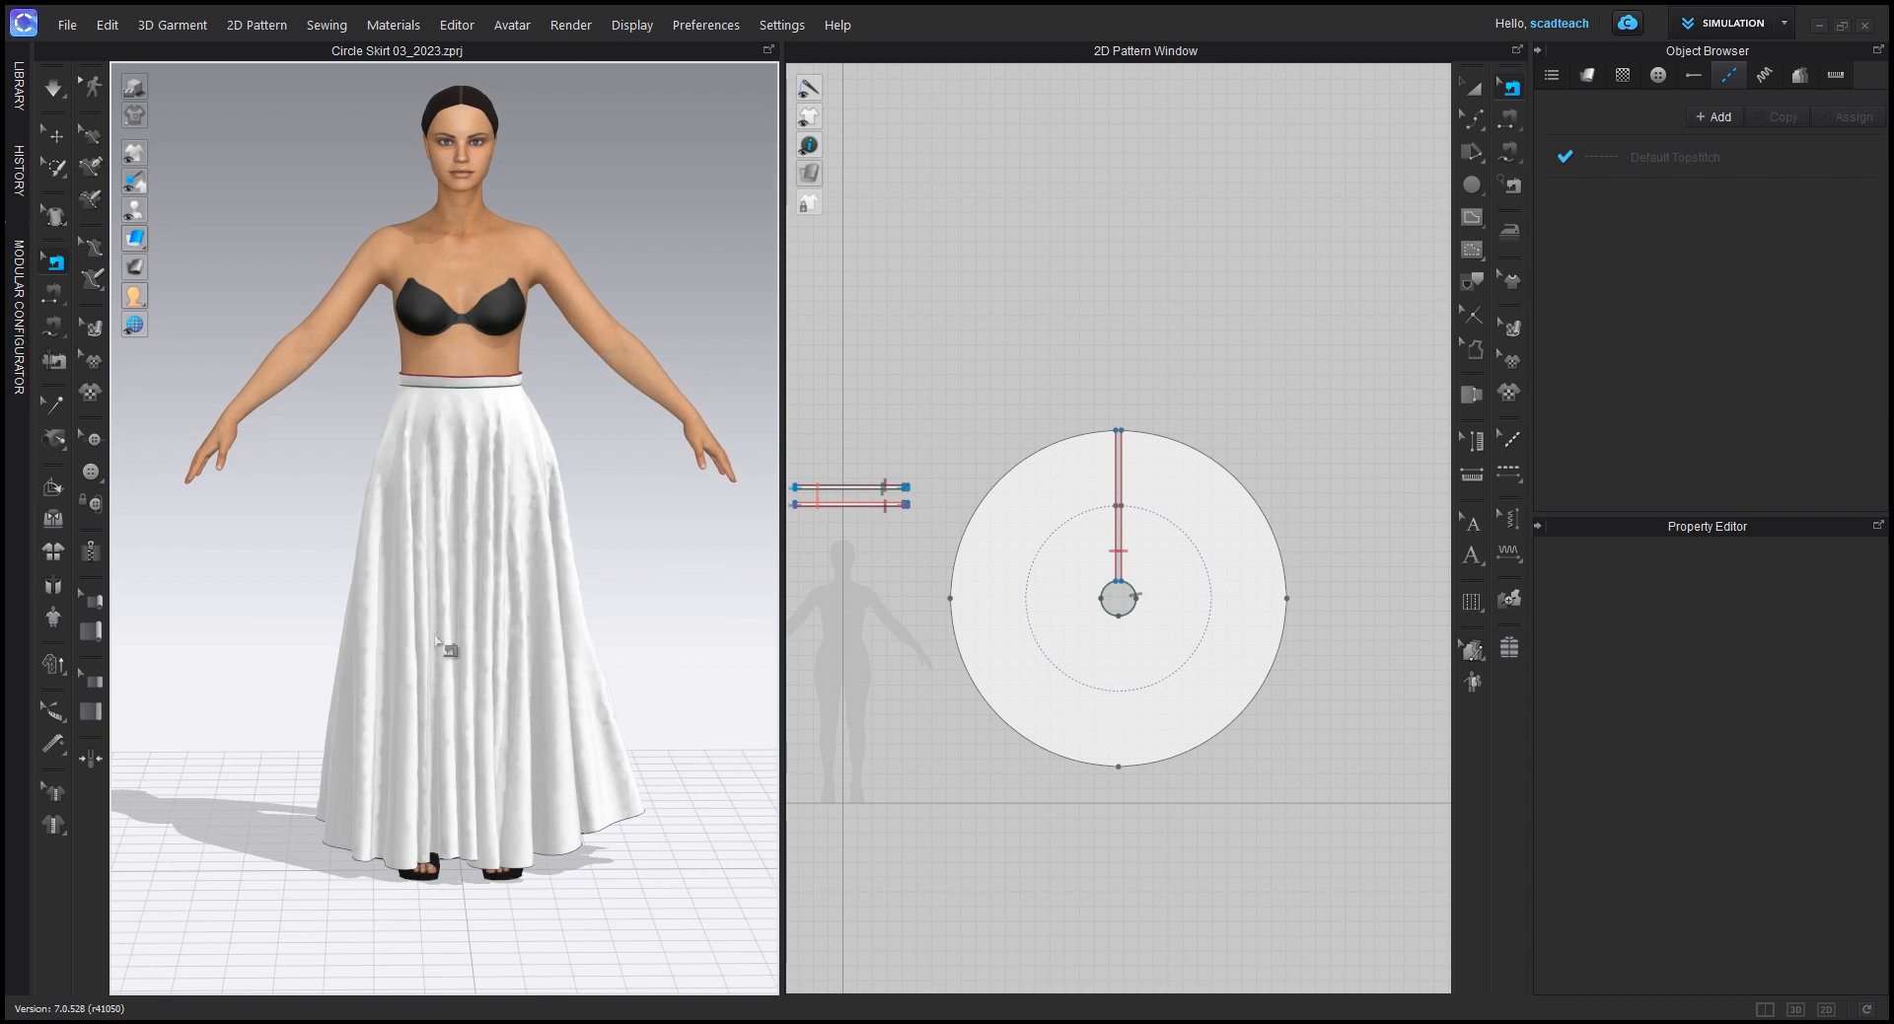
Step: Move the two hem points at the back slit straight outward with Edit Pattern to lengthen the back into a train
click(1472, 117)
click(1526, 128)
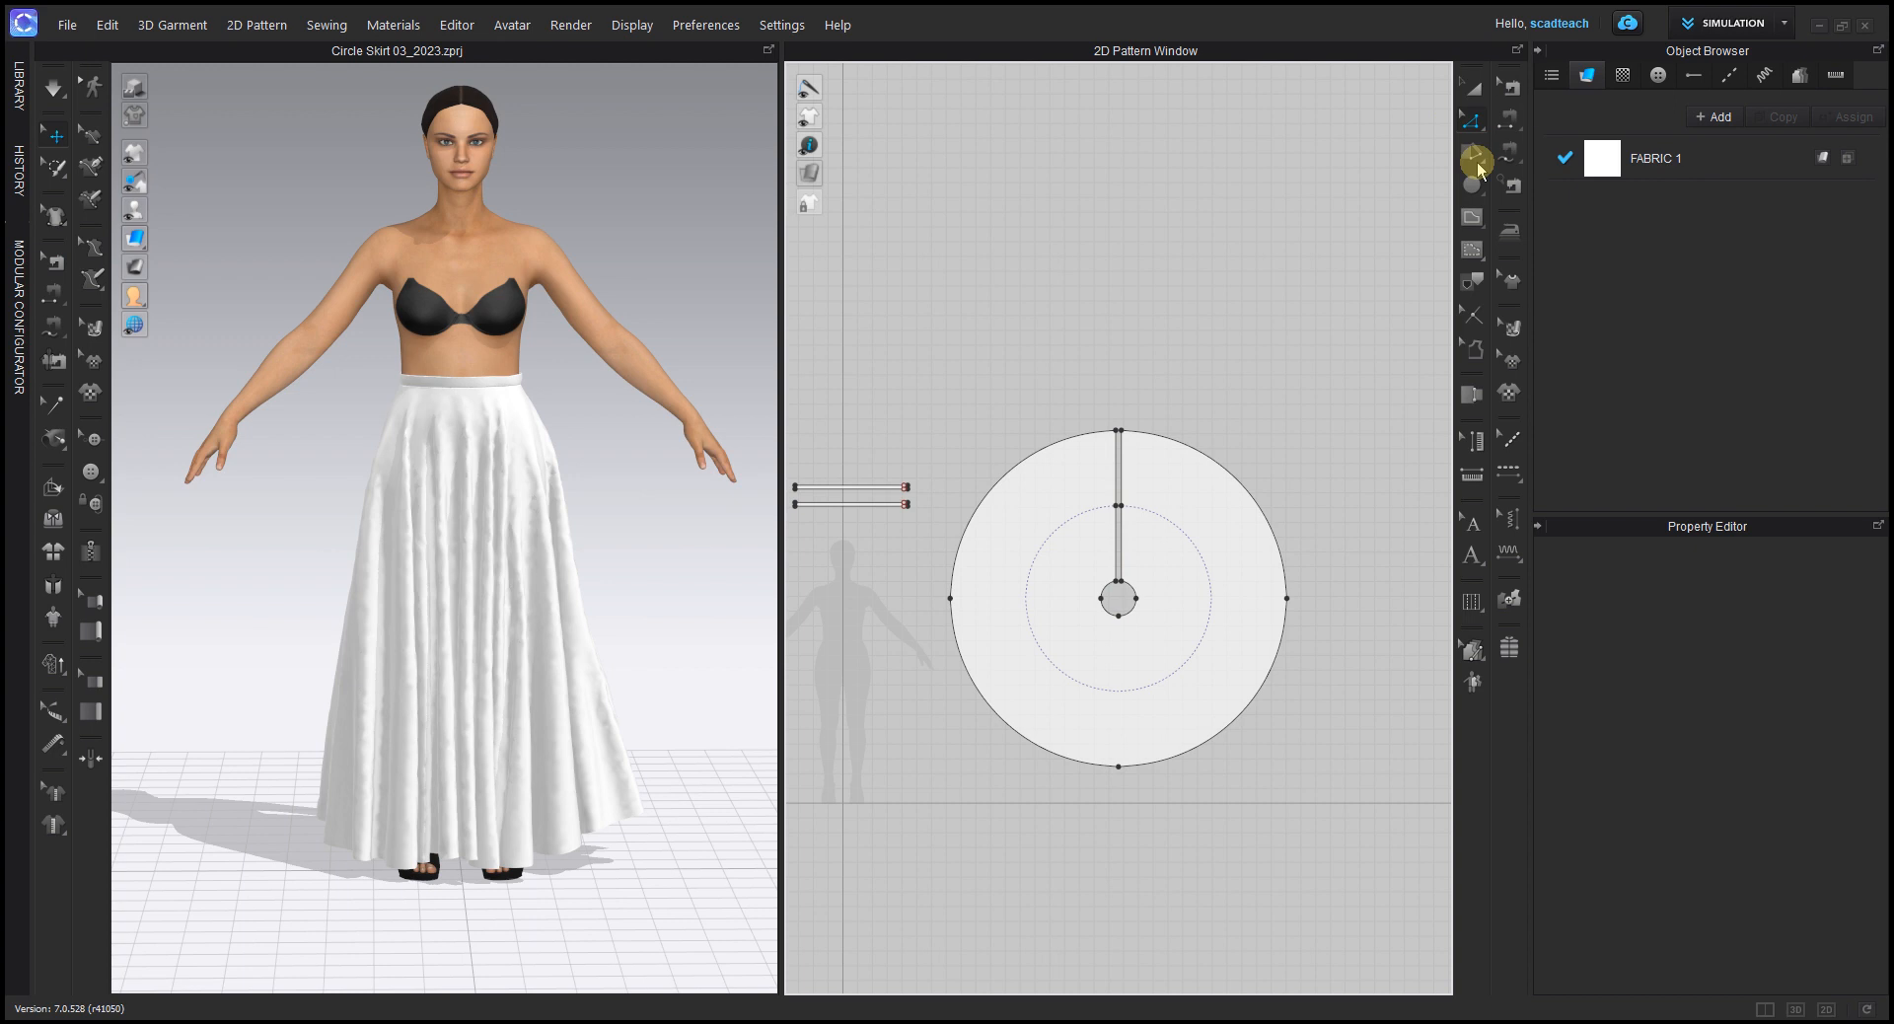
scroll(1142, 339, up, 4)
drag(1119, 372, 1156, 288)
key(ctrl+z)
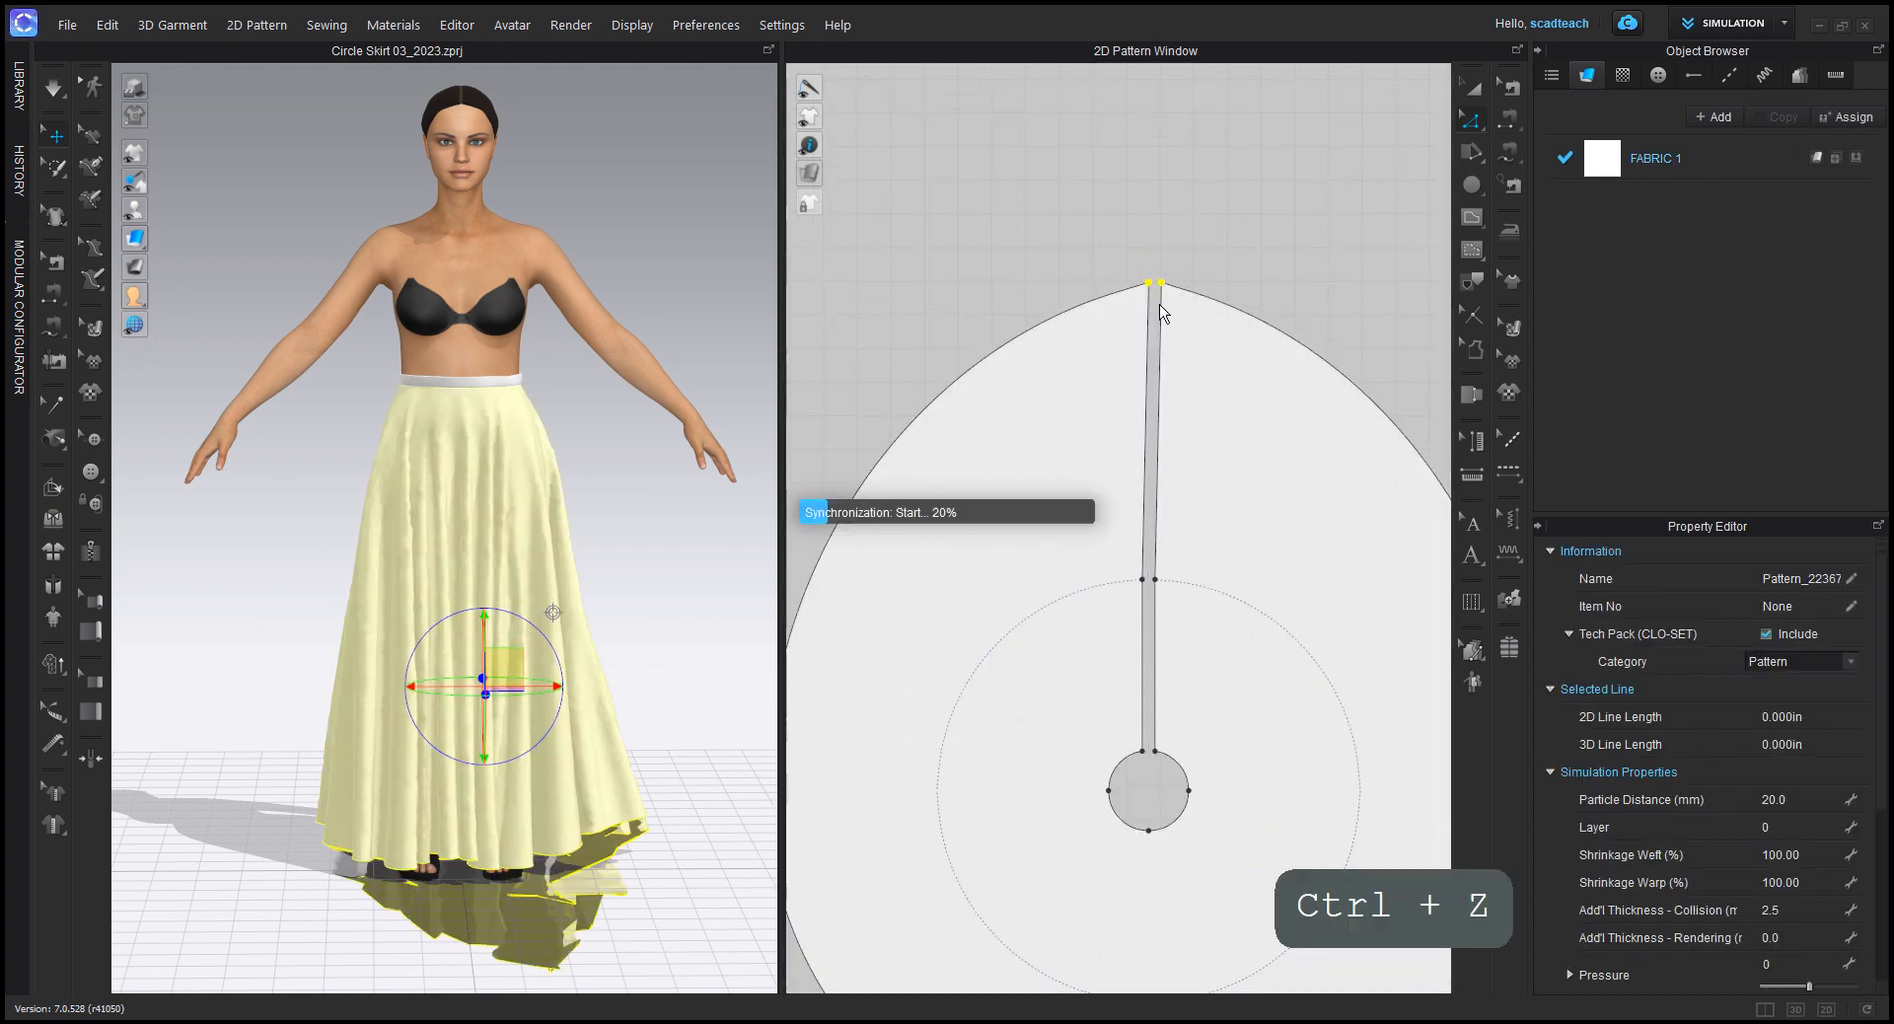
drag(1154, 409, 1150, 246)
Step: Simulate the lengthened skirt from behind and pull its back hem out toward the floor
right_drag(330, 592, 533, 642)
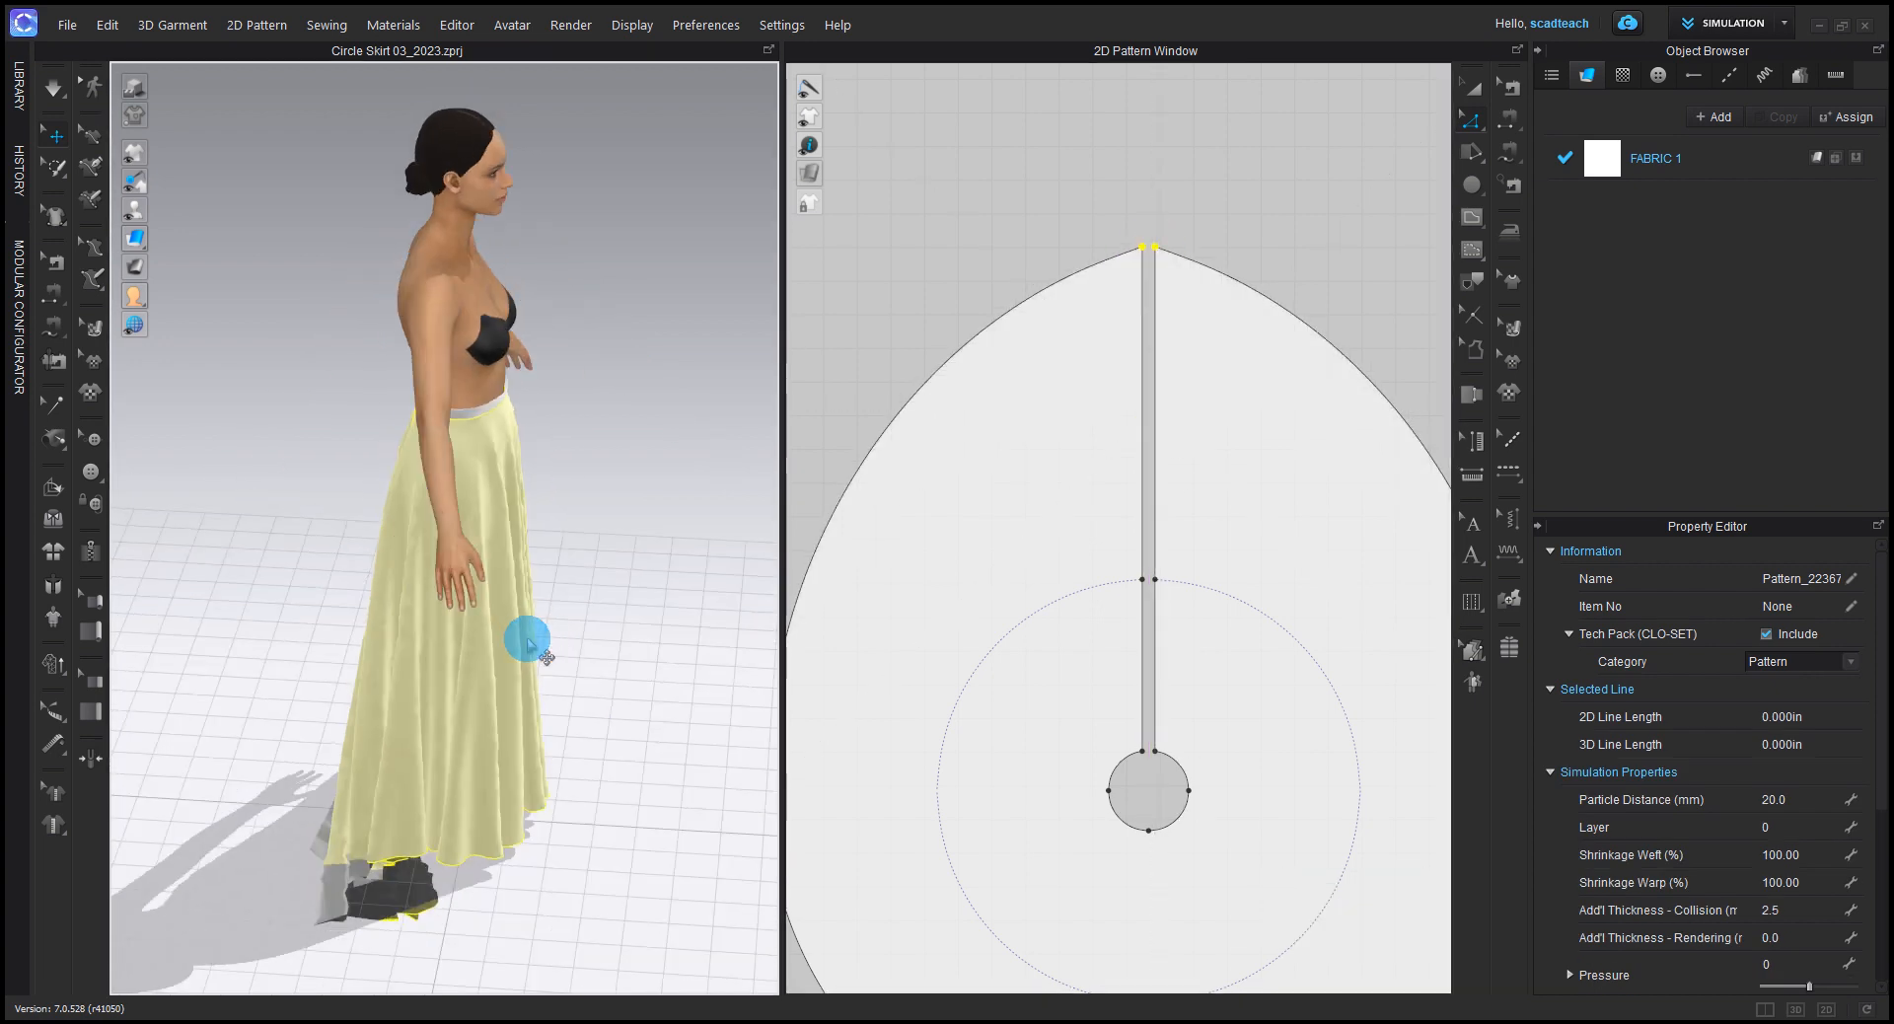
key(space)
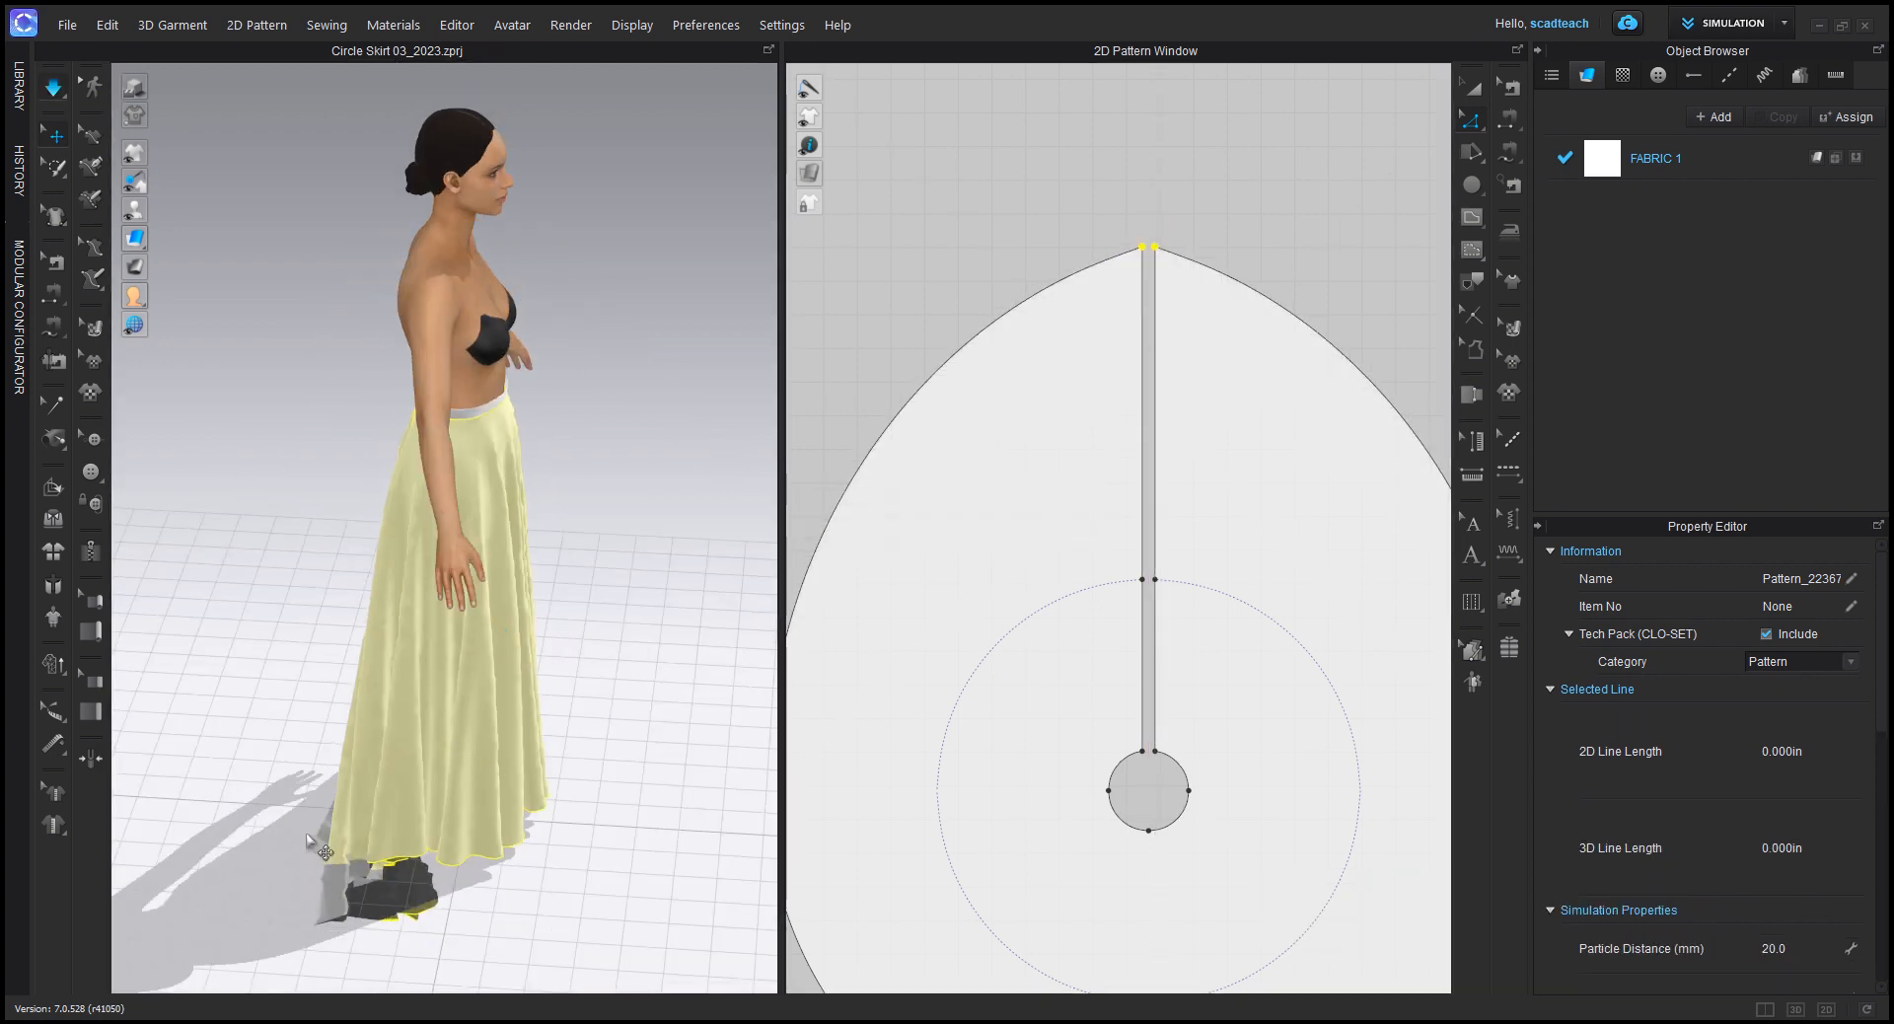
drag(377, 779, 393, 837)
middle_drag(381, 690, 431, 563)
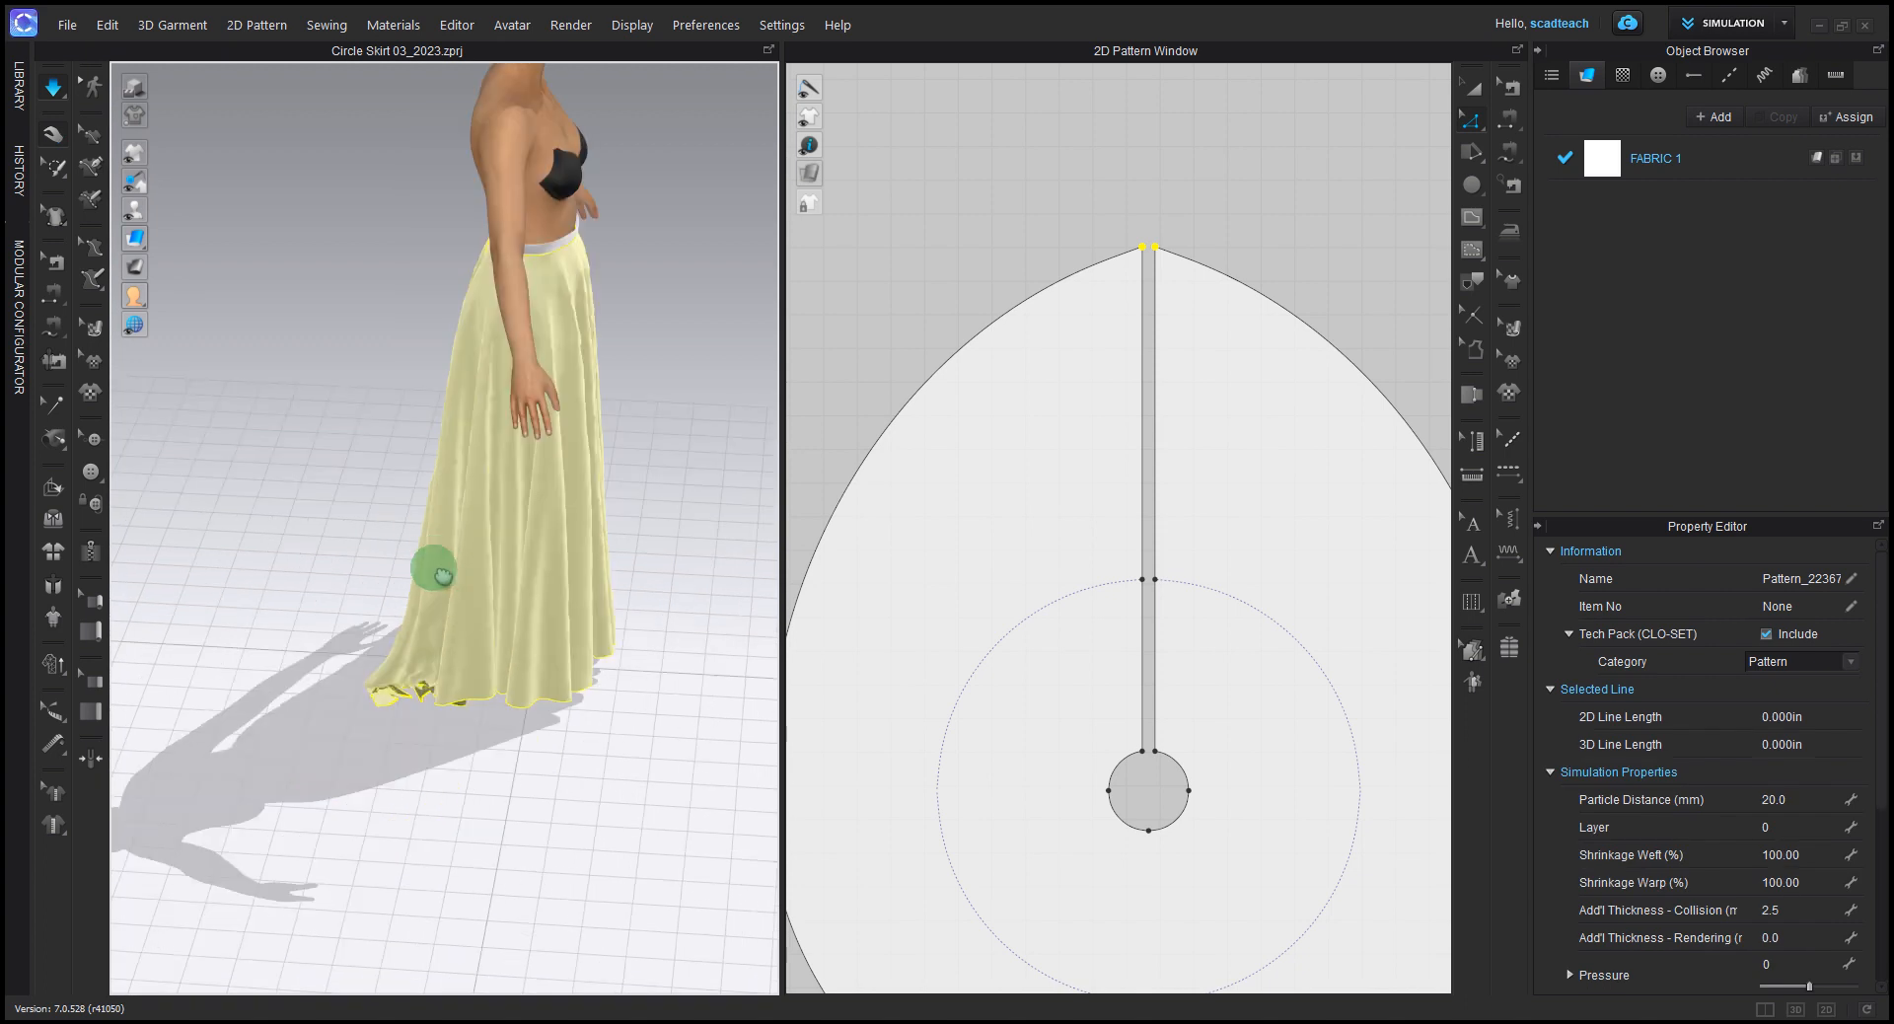
right_drag(400, 570, 393, 558)
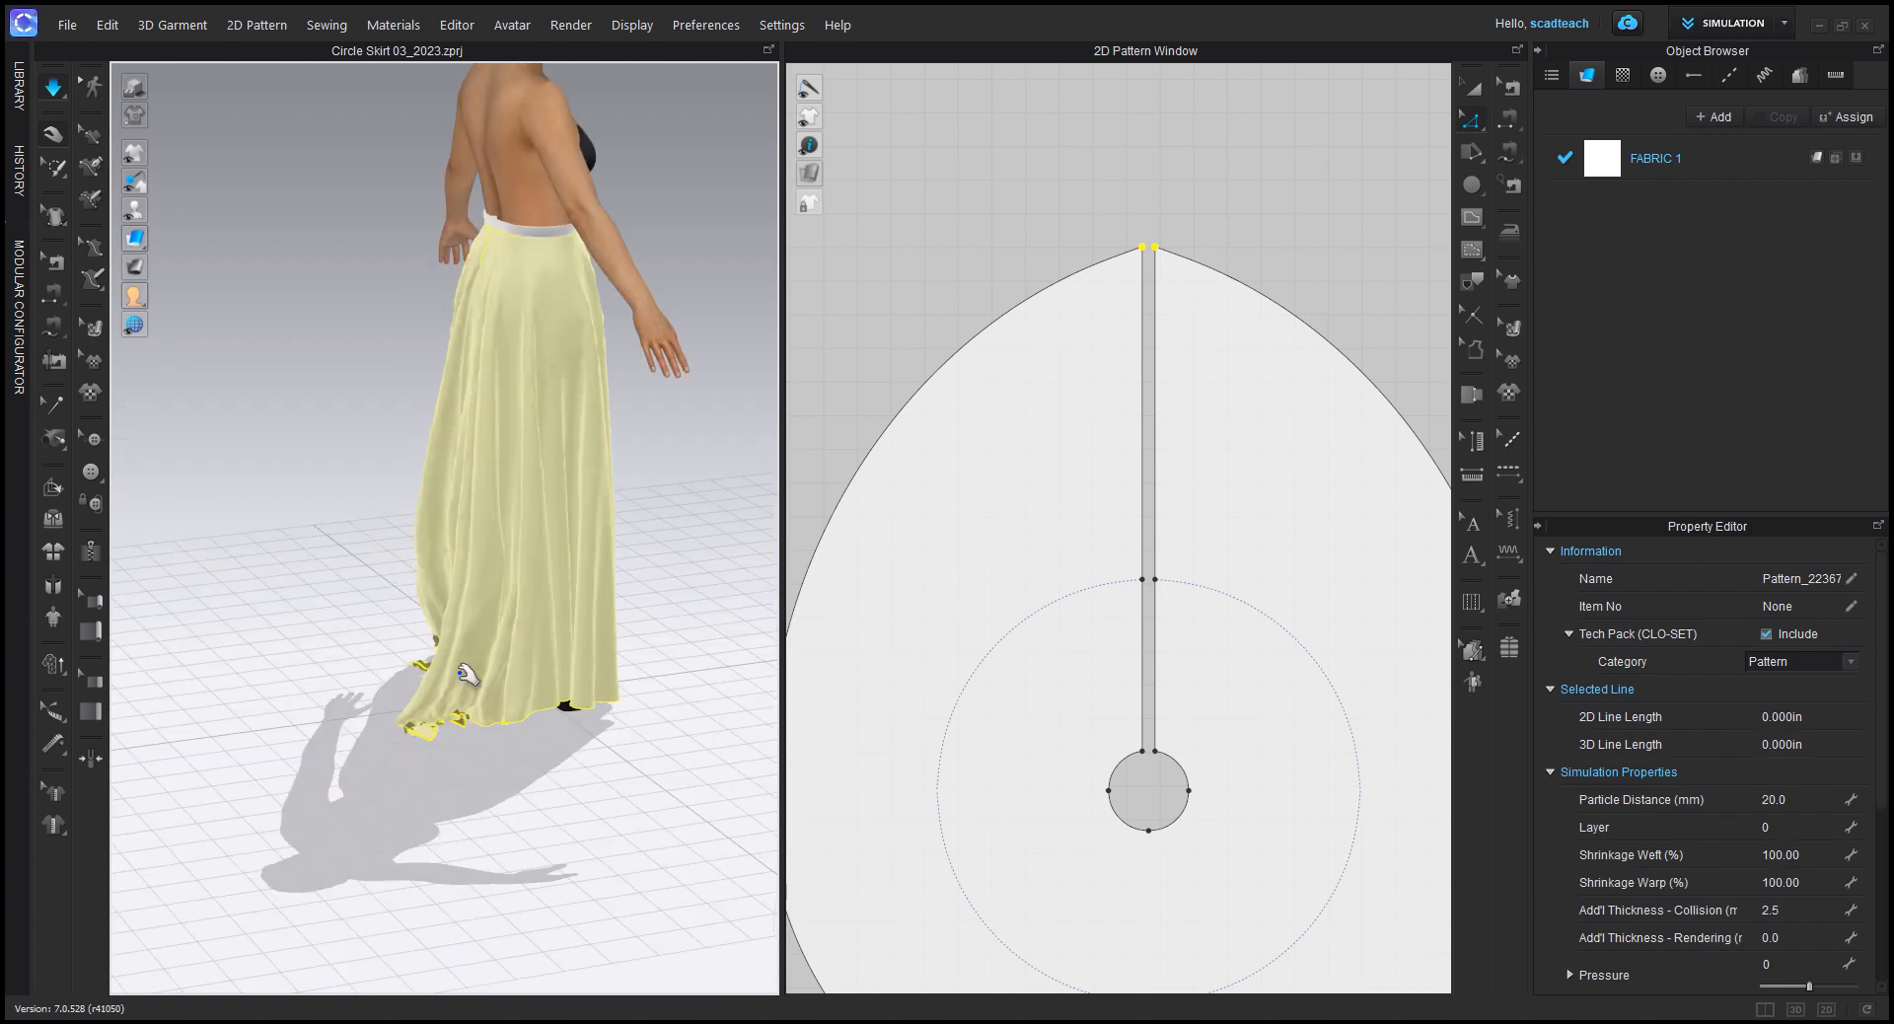
Step: Pull the bunched train out behind the avatar until it spreads over the floor, then stop simulating and clear the selection
scroll(1267, 542, down, 3)
click(1107, 486)
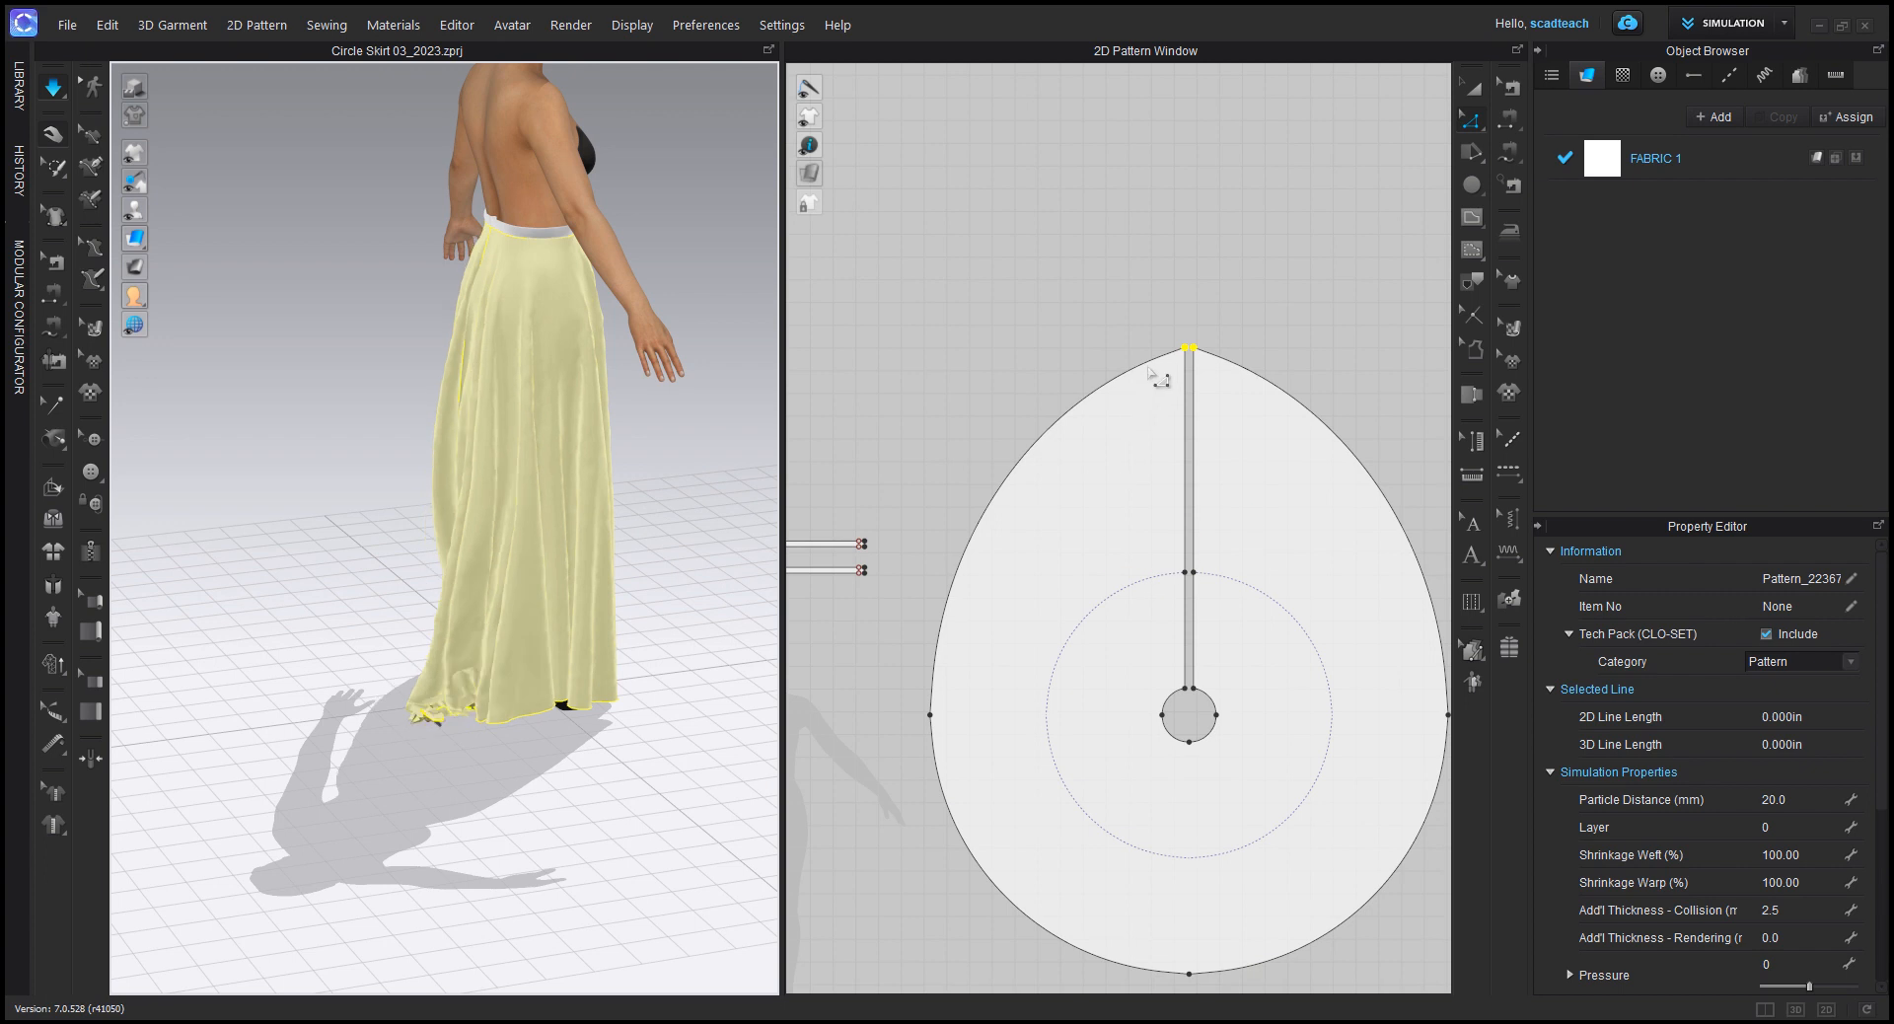
middle_drag(1180, 355, 1065, 375)
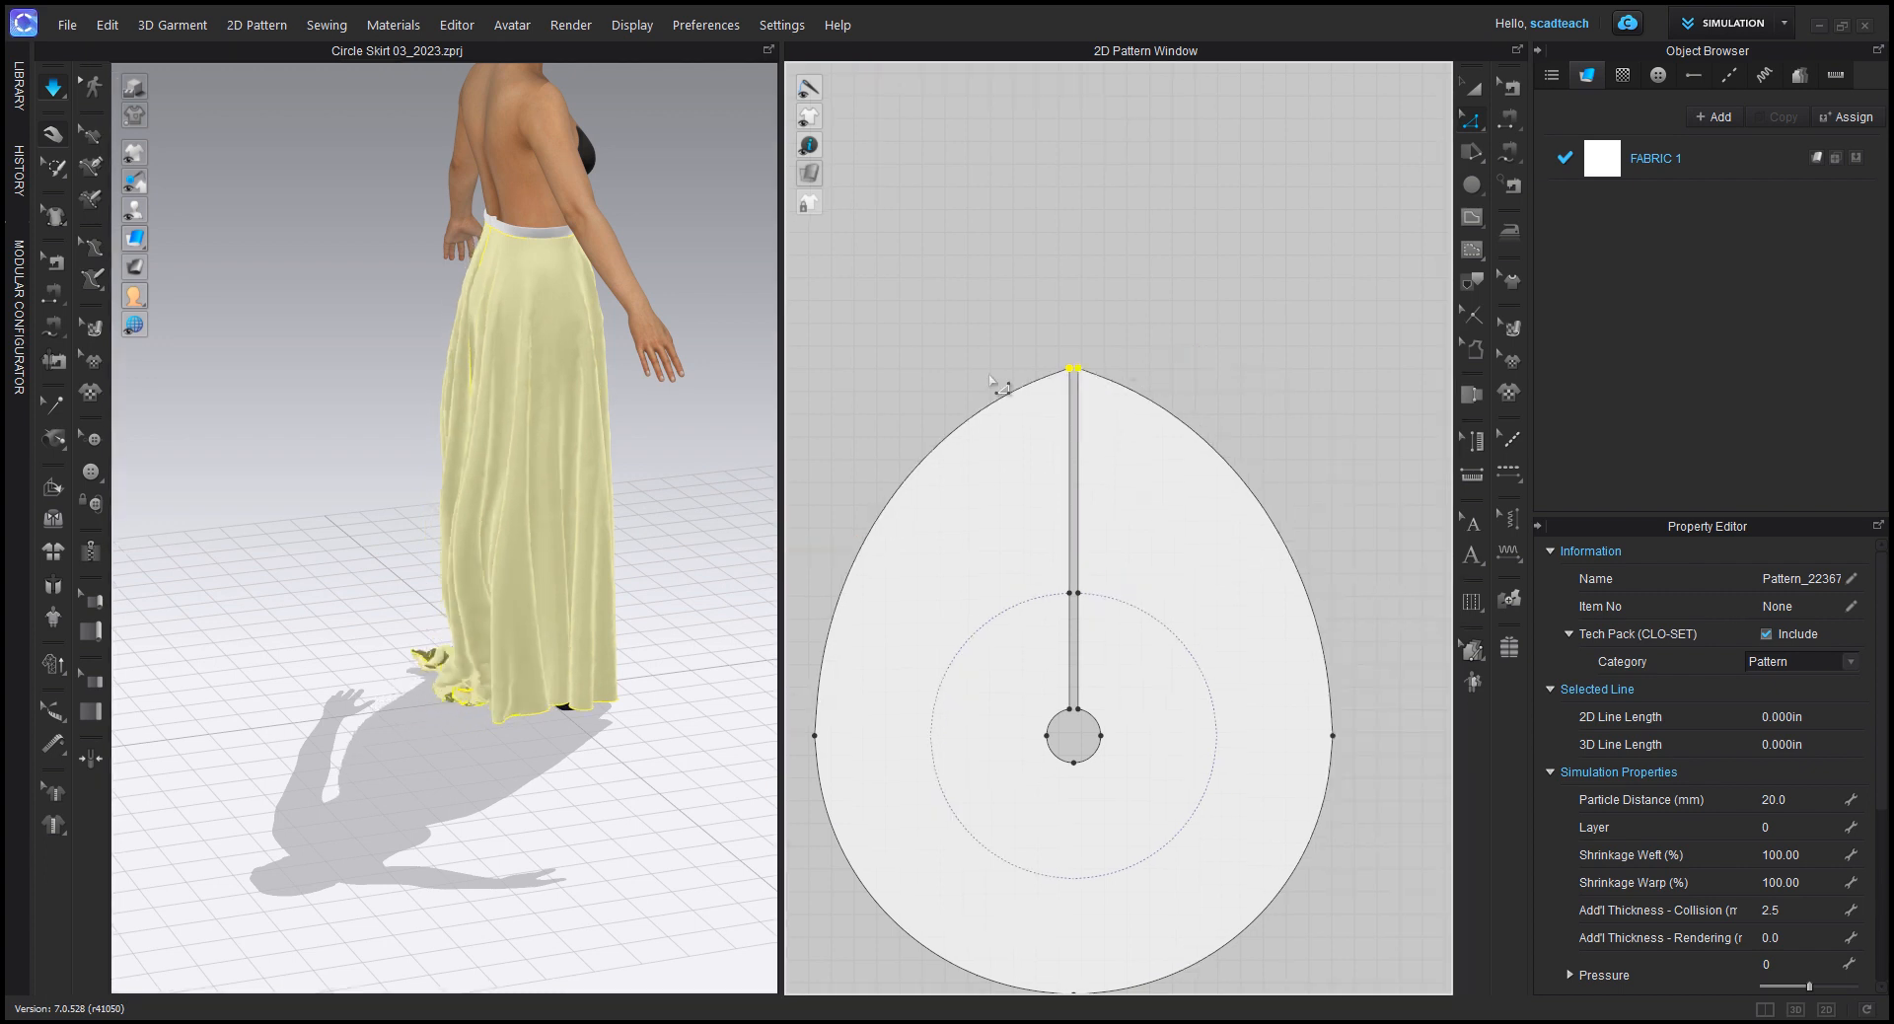
click(405, 655)
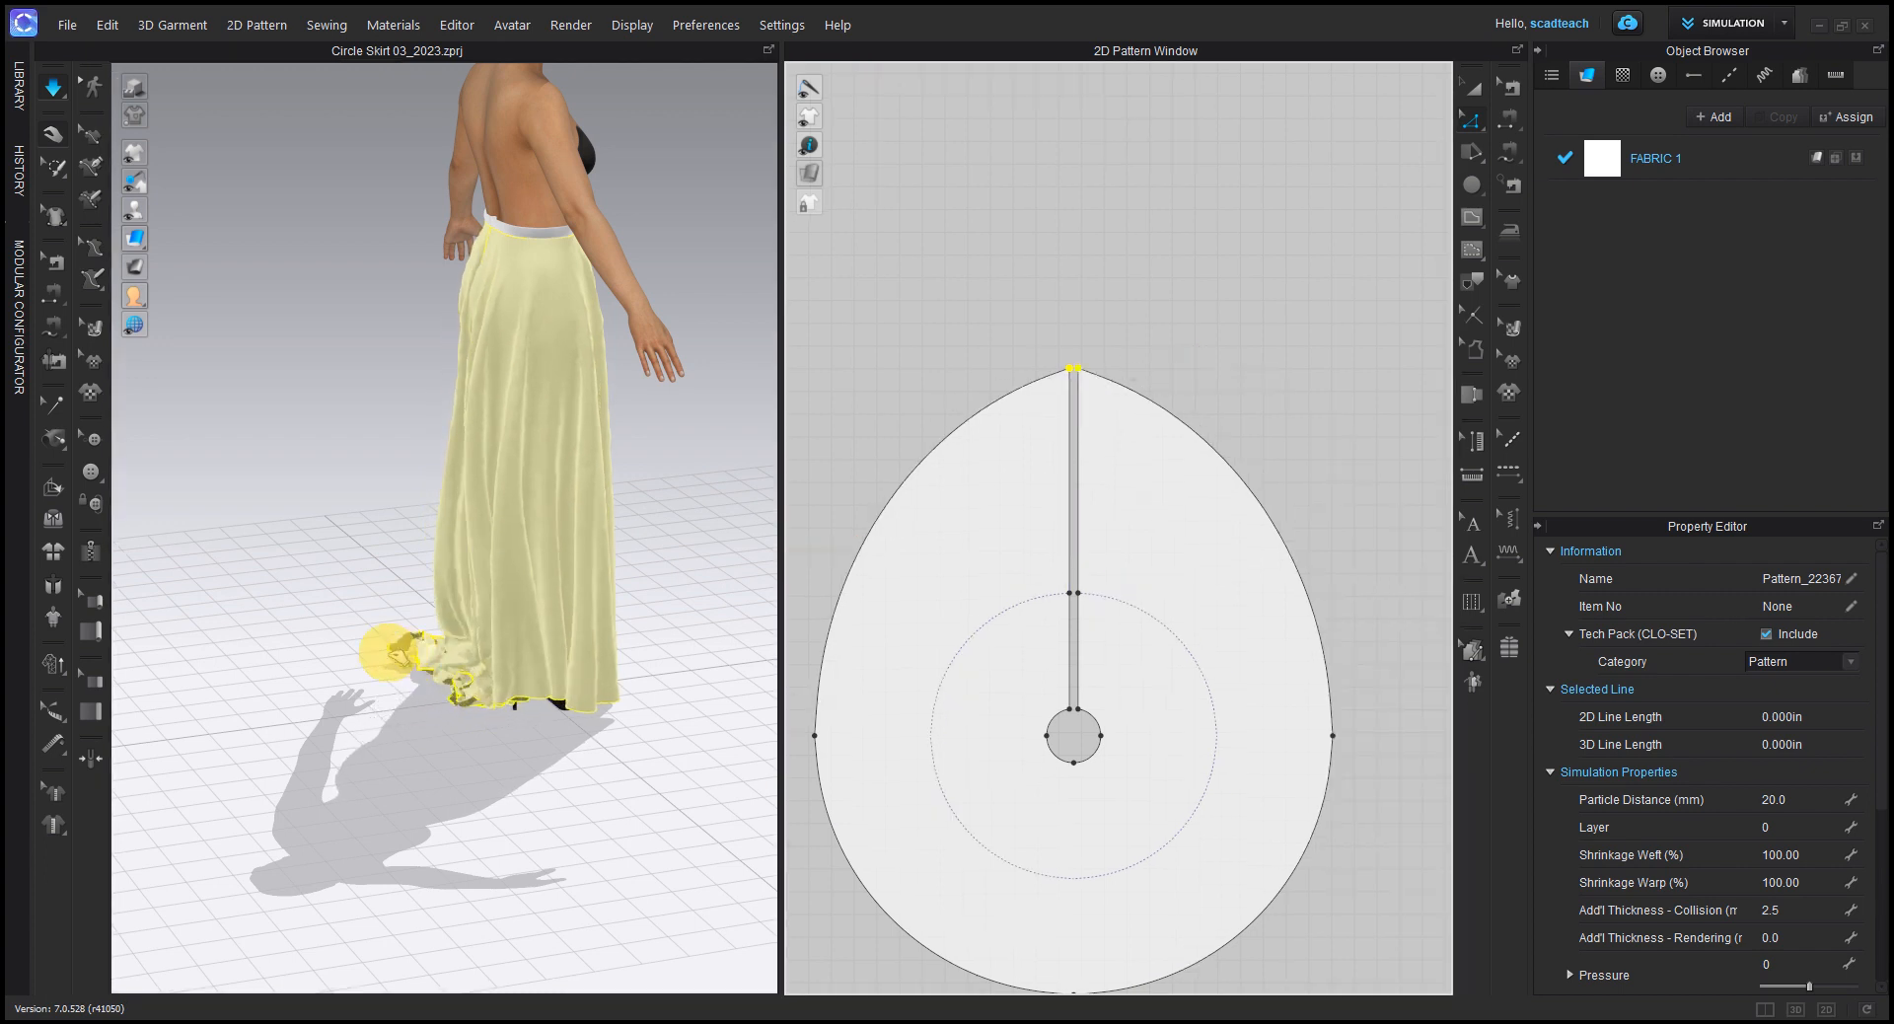
drag(292, 658, 148, 655)
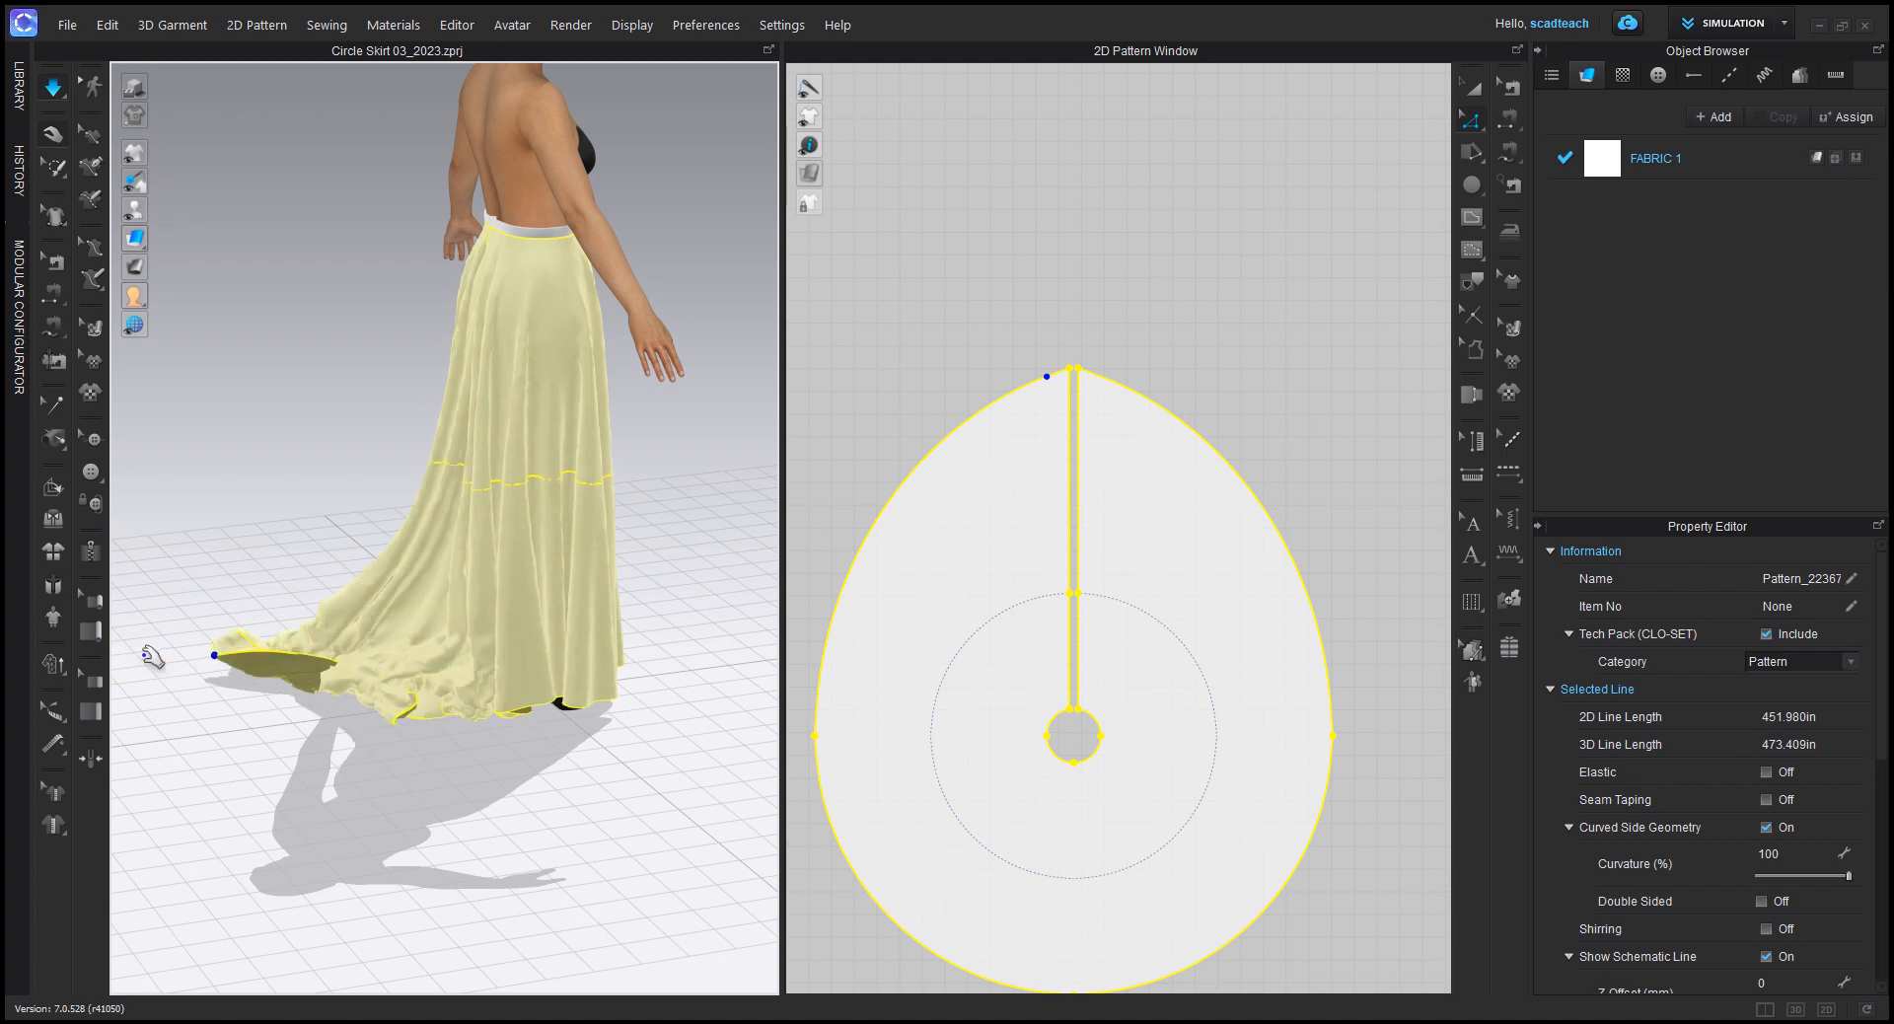
key(space)
key(space)
click(1284, 388)
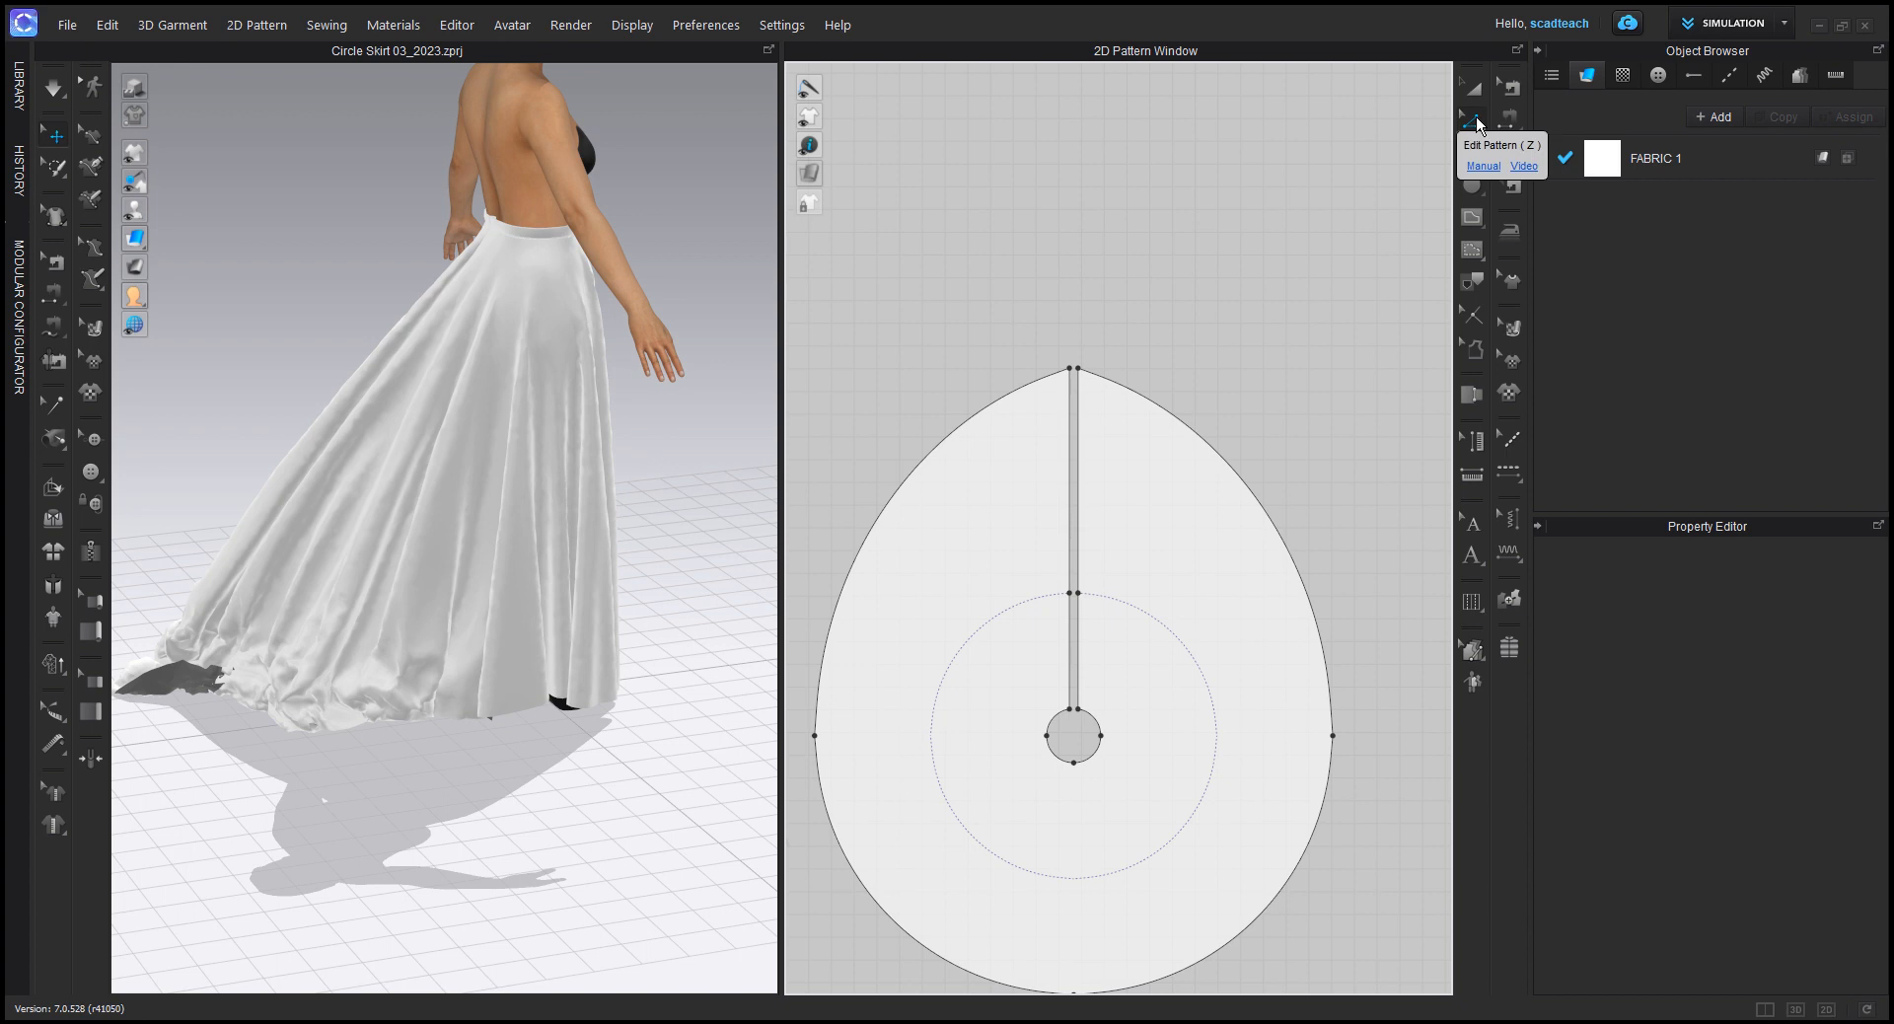
Step: Examine the curve points along the skirt's hem and waist opening with Edit Curve Point
middle_drag(1118, 614, 1153, 564)
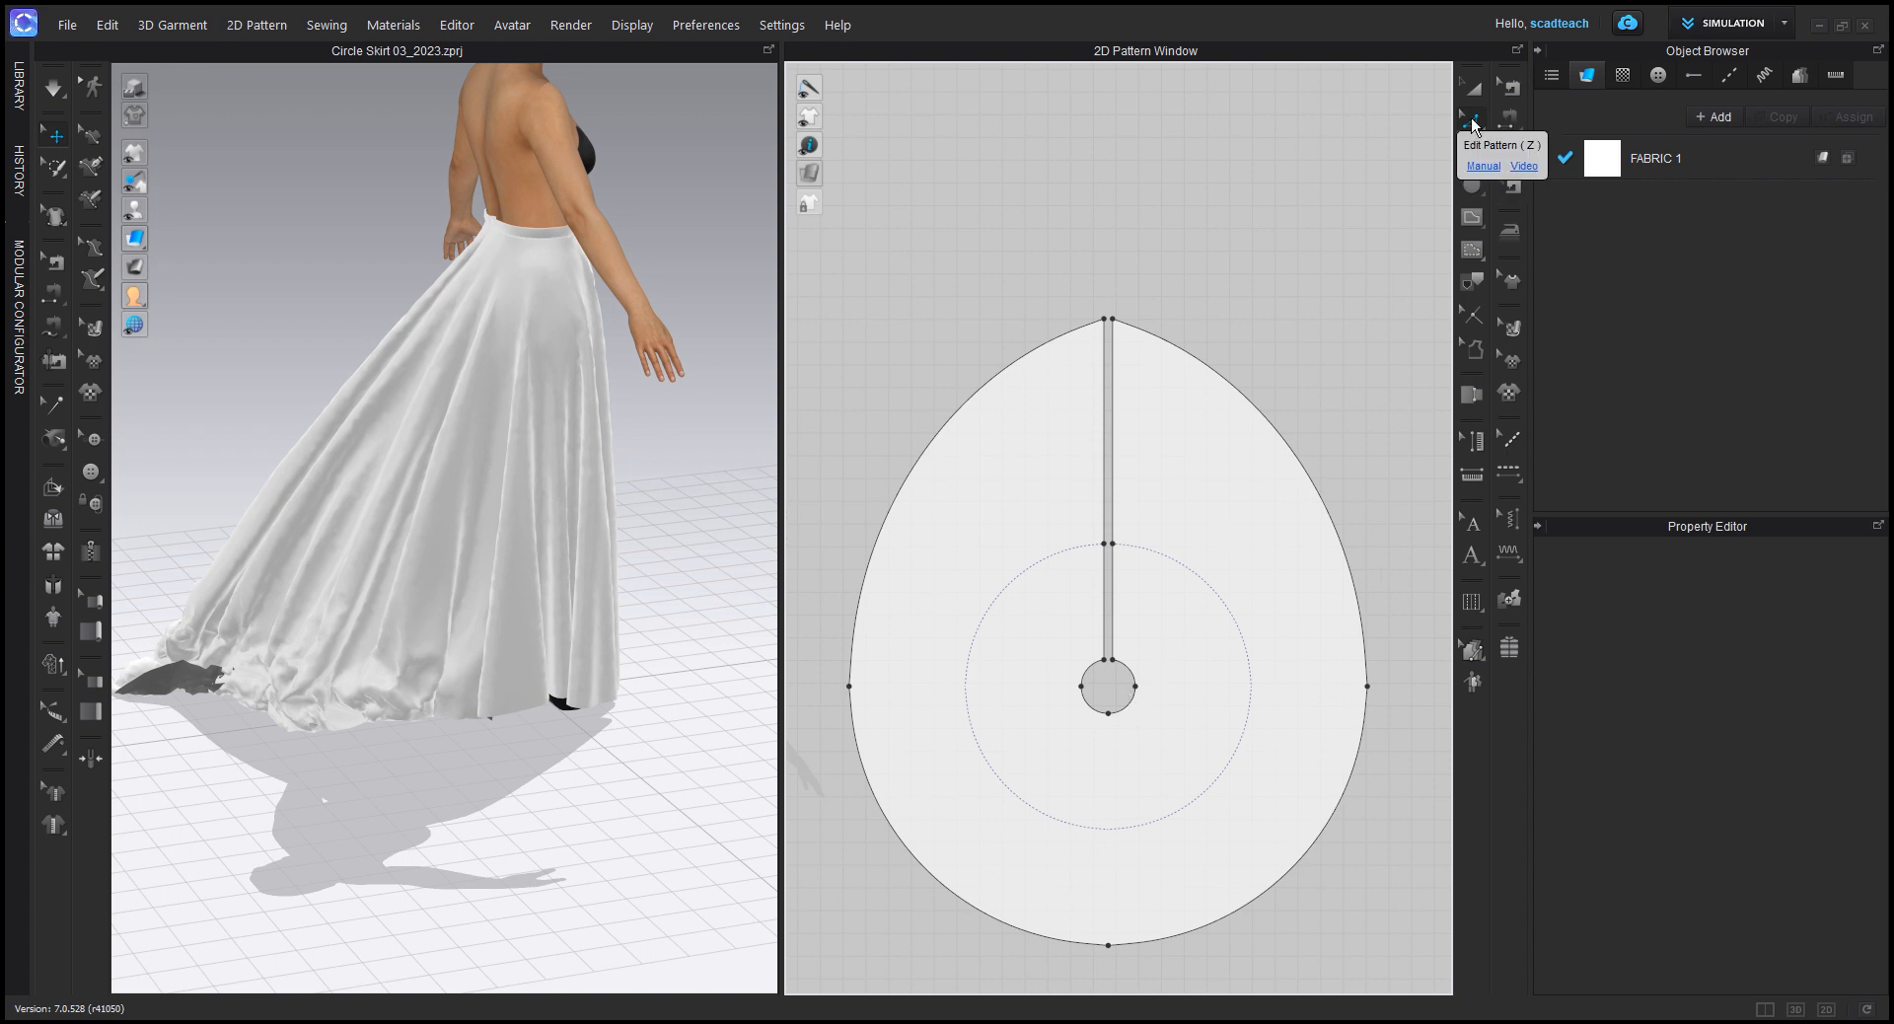
drag(1473, 122, 1554, 175)
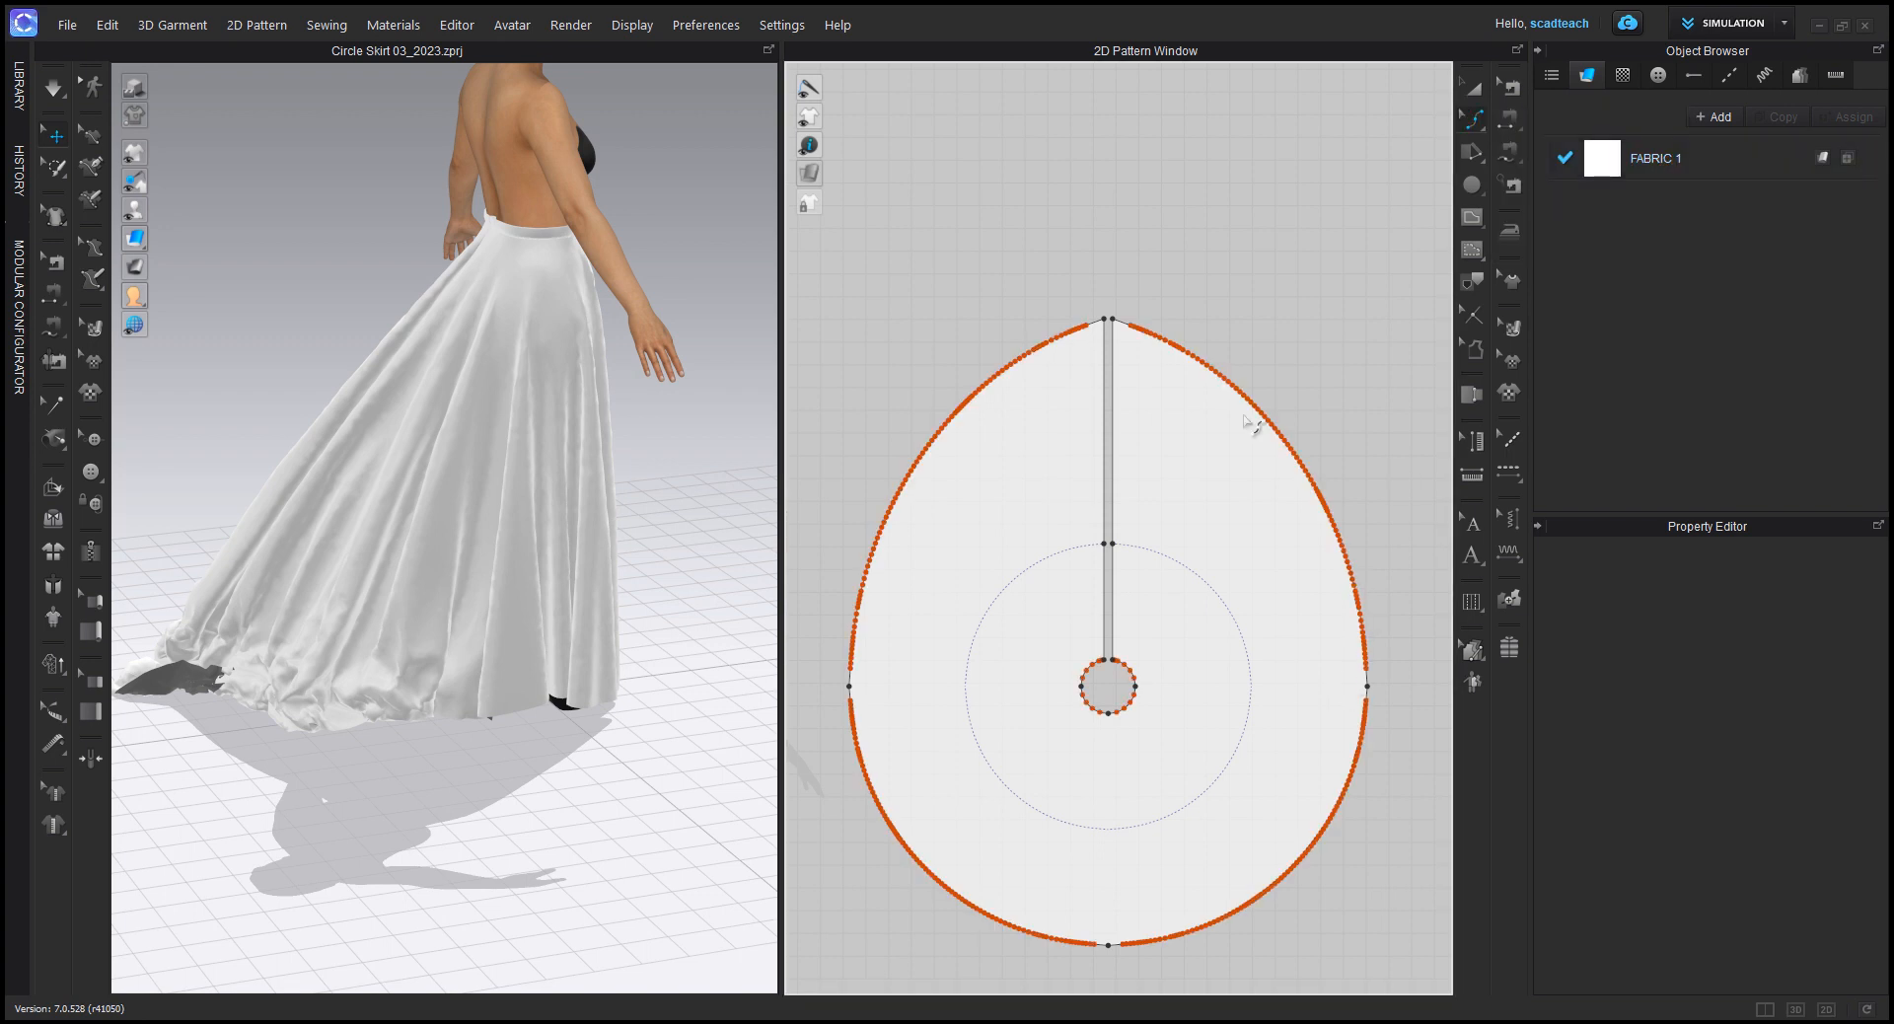
scroll(1251, 423, up, 4)
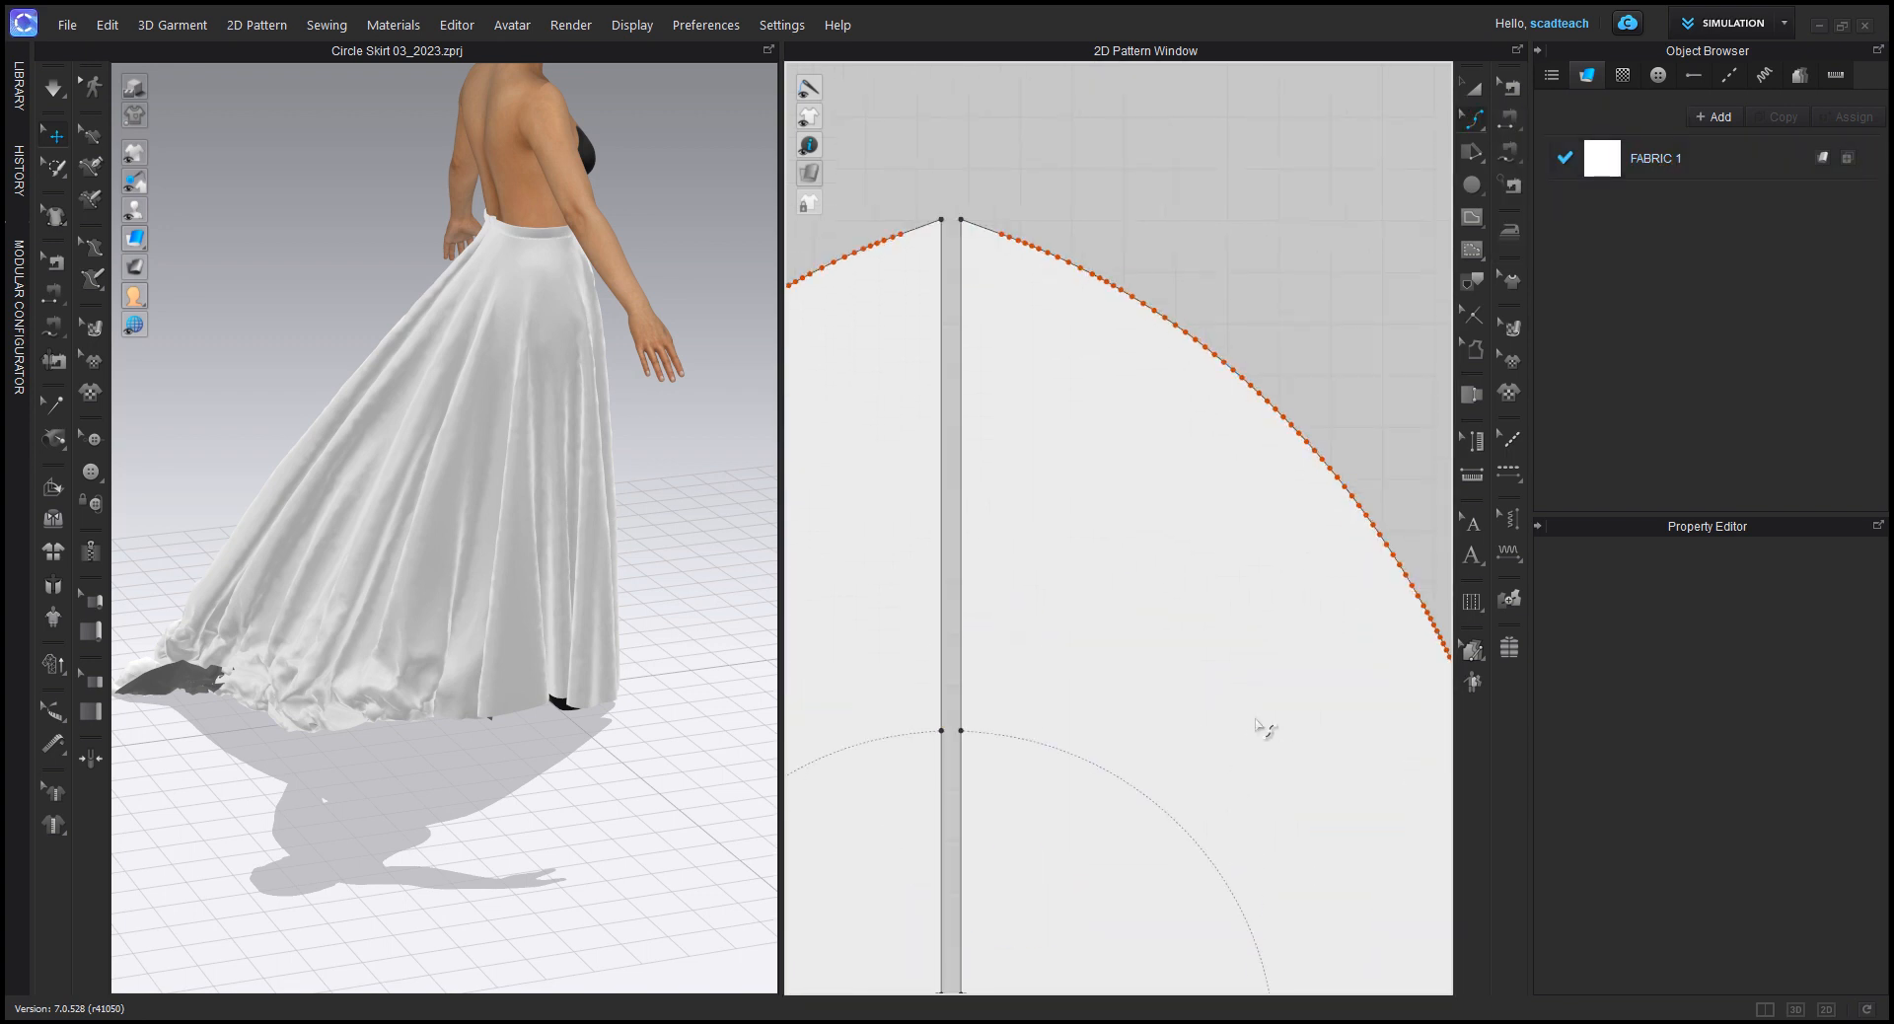
middle_drag(1145, 885, 1236, 428)
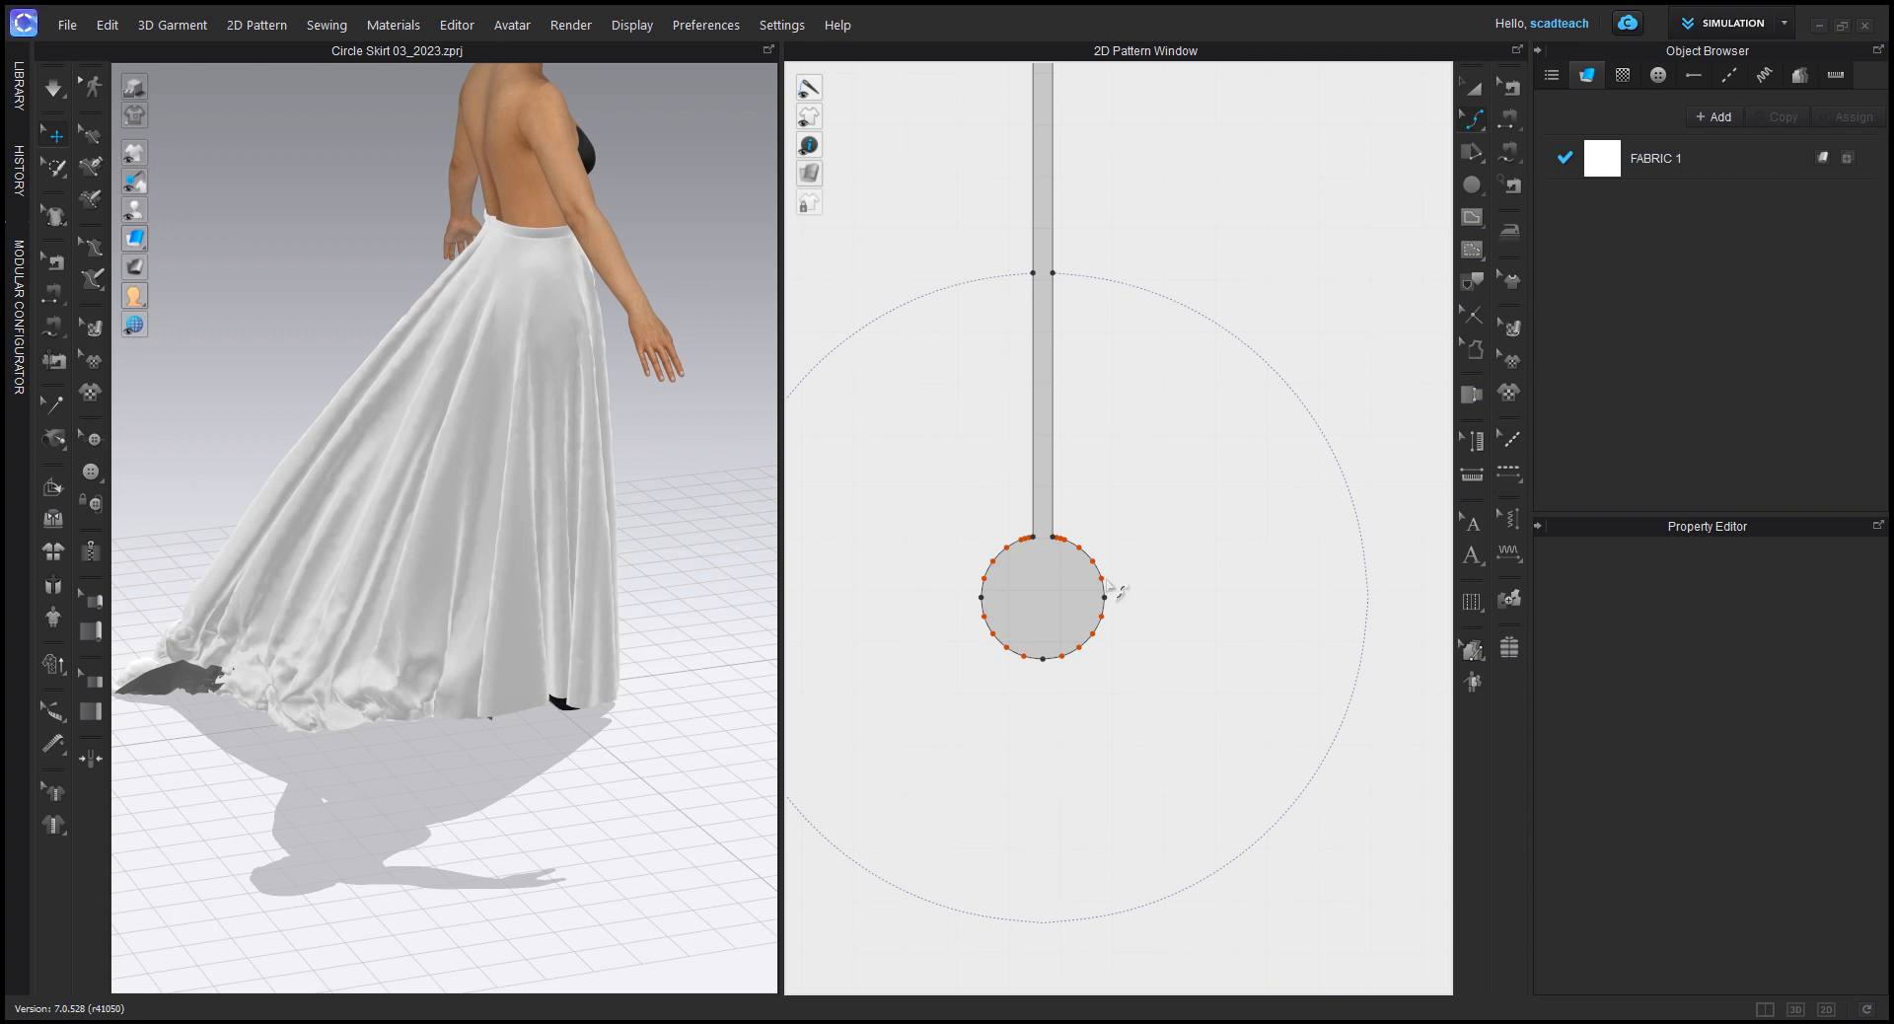
scroll(1193, 631, down, 5)
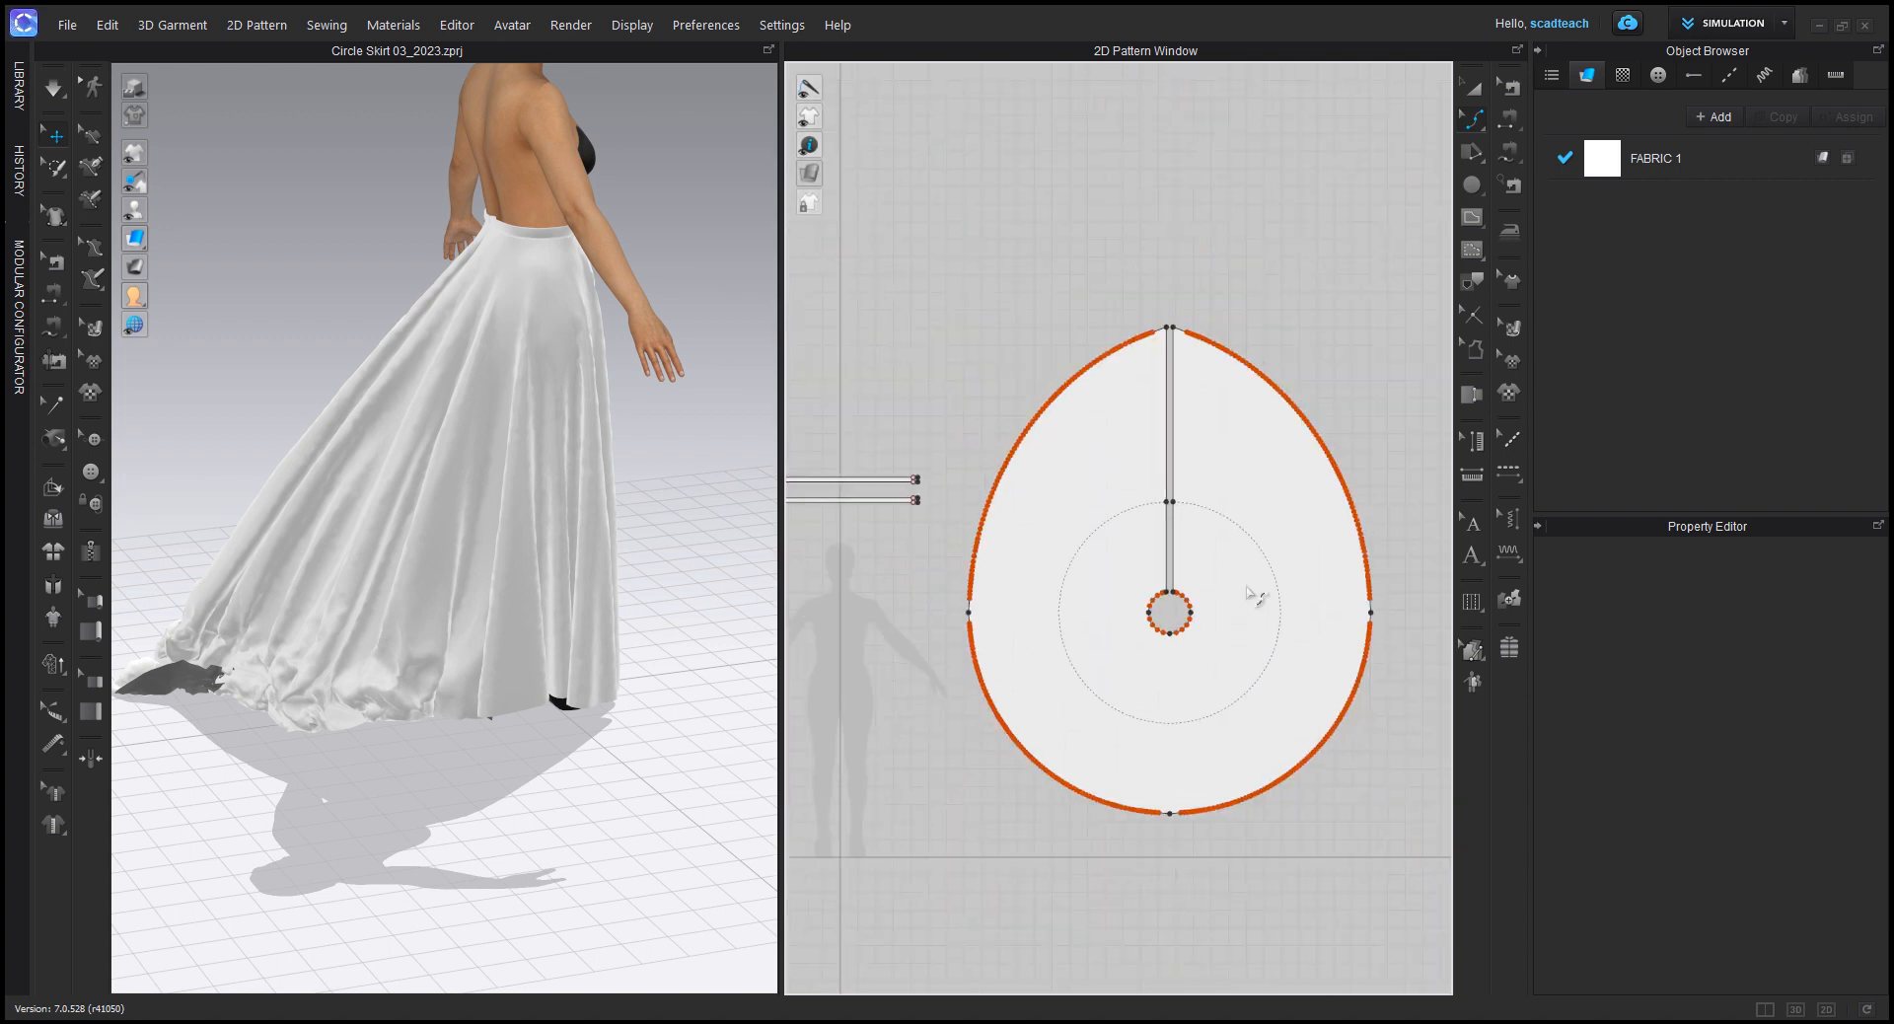
middle_drag(1258, 506, 1217, 541)
scroll(1238, 430, up, 6)
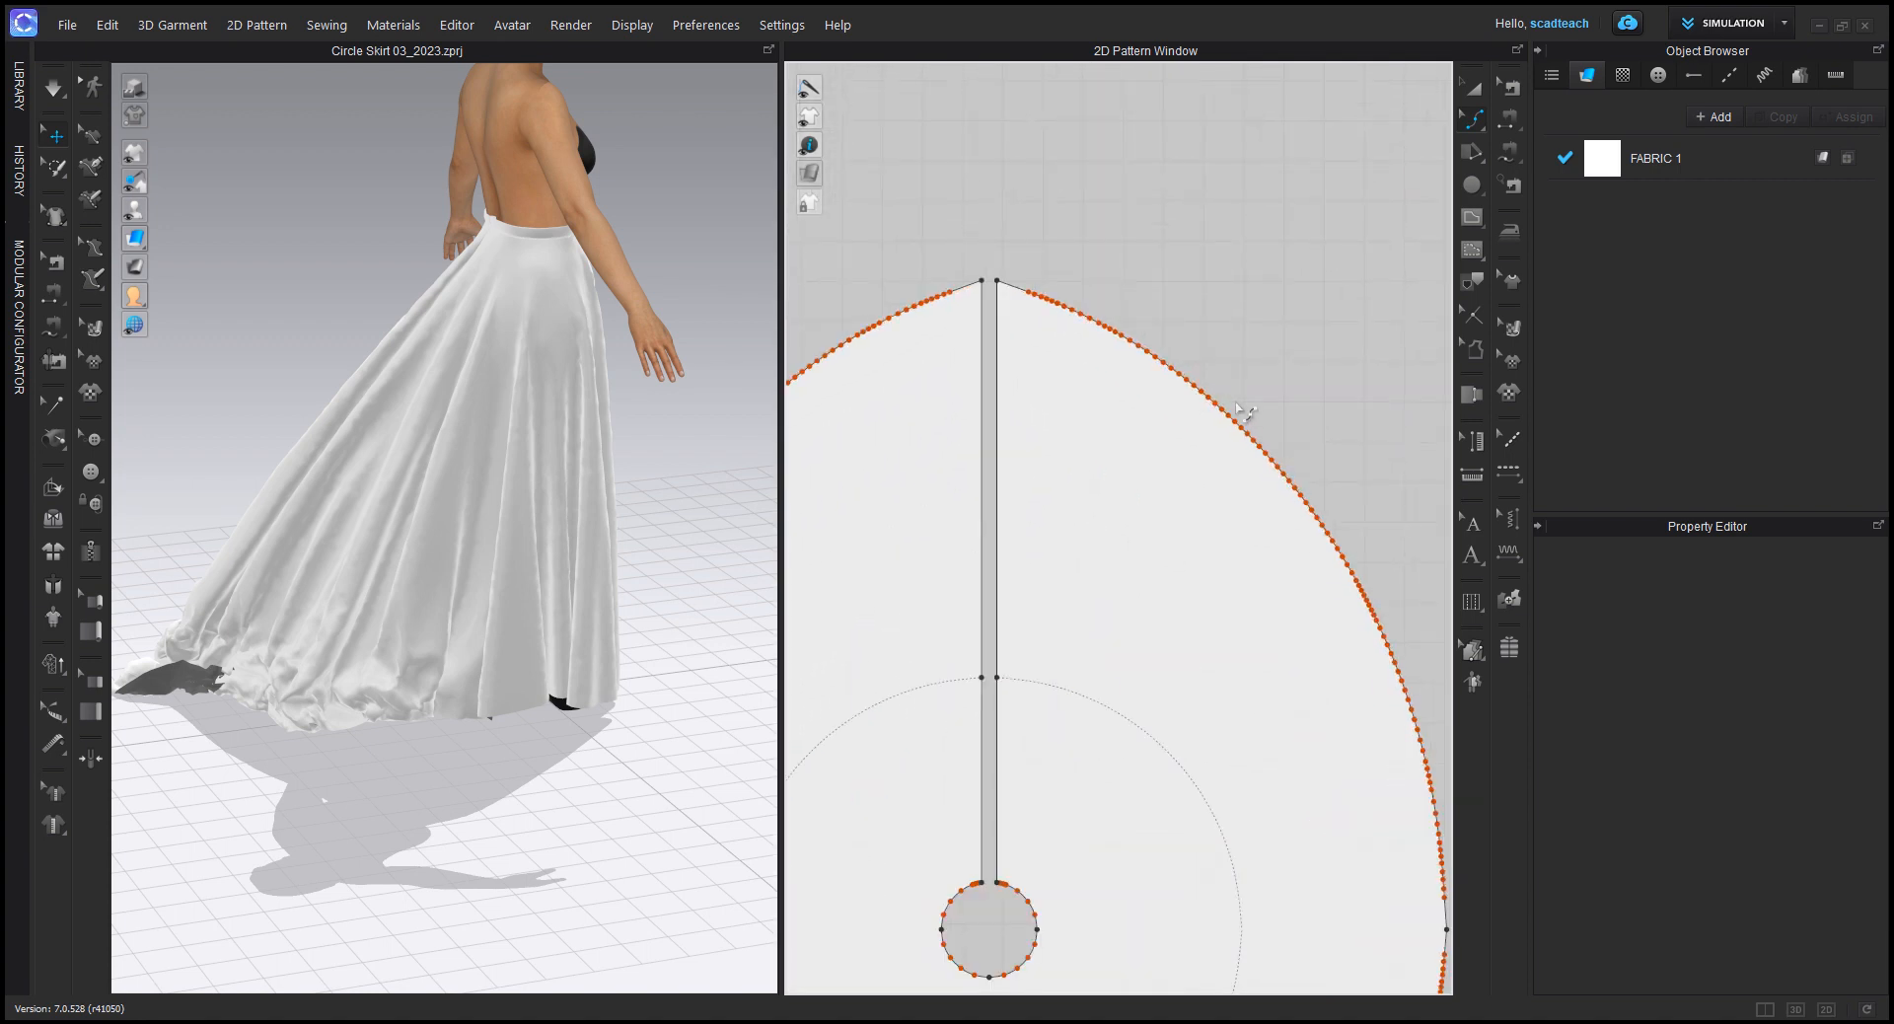
click(1229, 457)
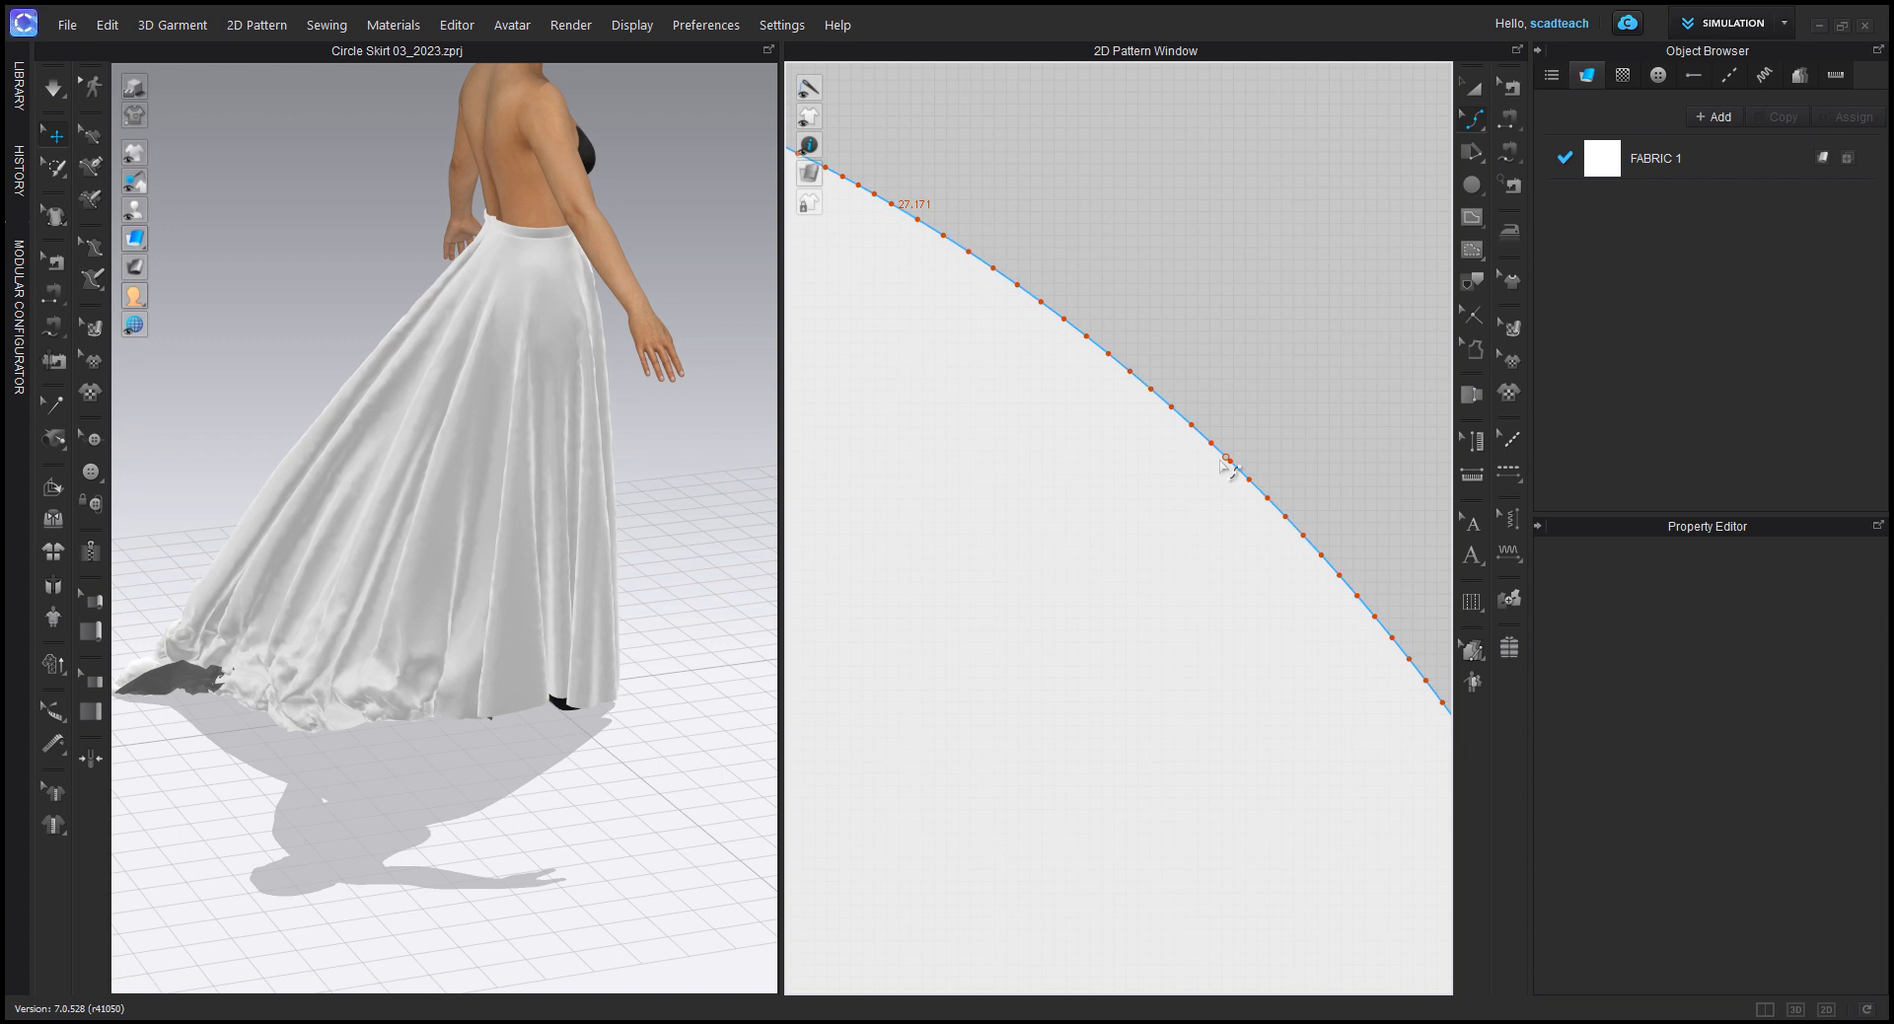
scroll(1312, 540, down, 5)
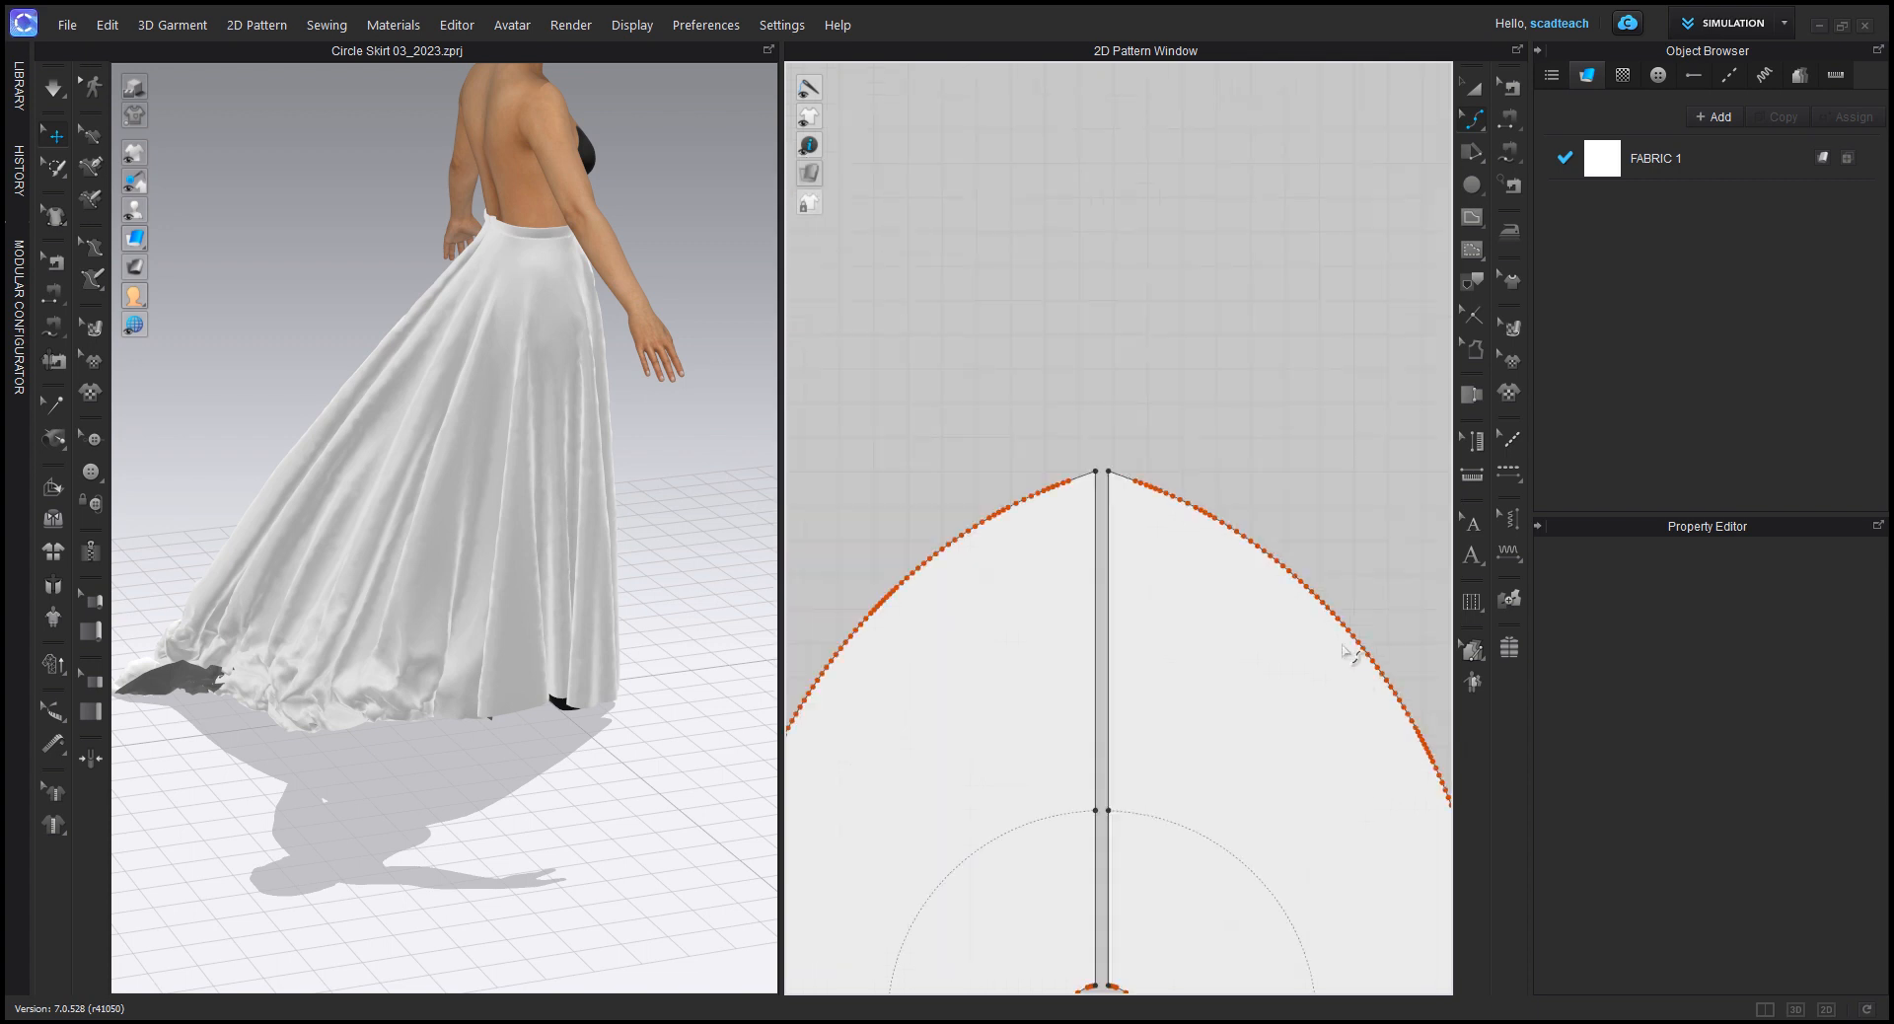
scroll(1309, 685, down, 3)
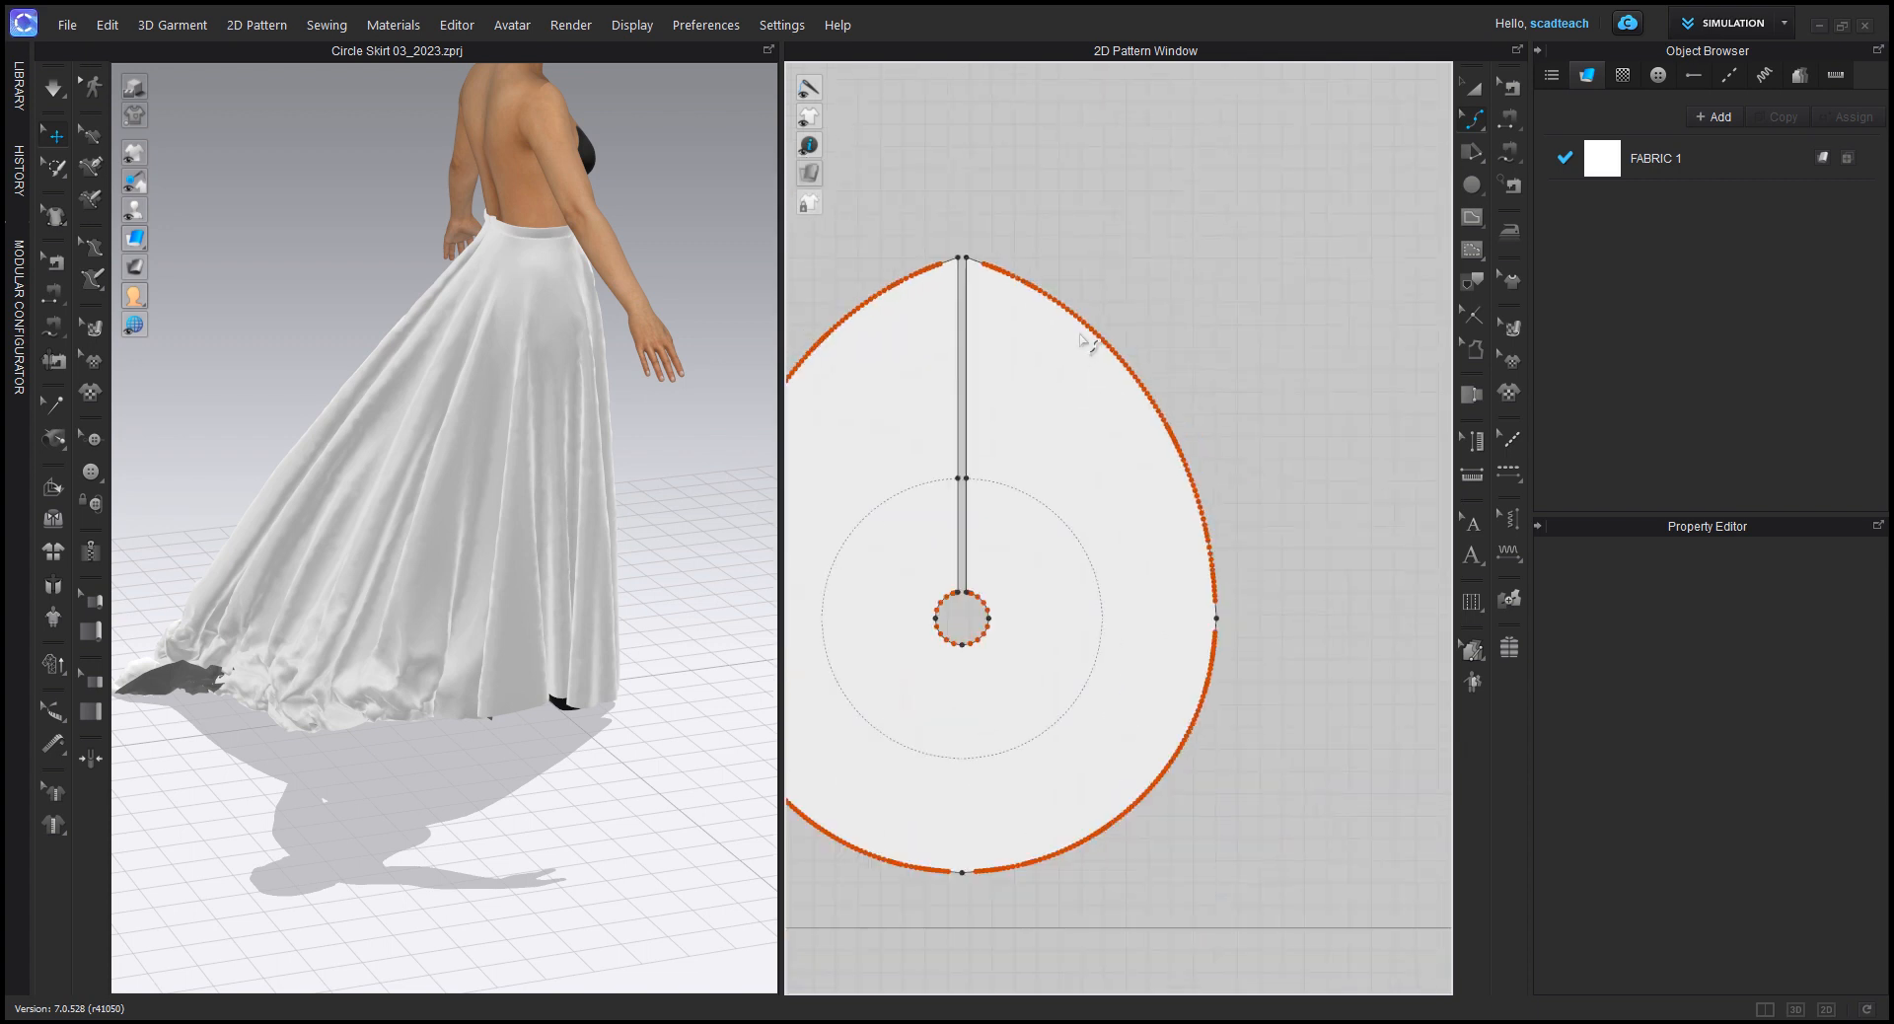
Step: Move several adjacent curve points outward on the hem edge beside the back slit to form a small bump
scroll(1095, 348, up, 7)
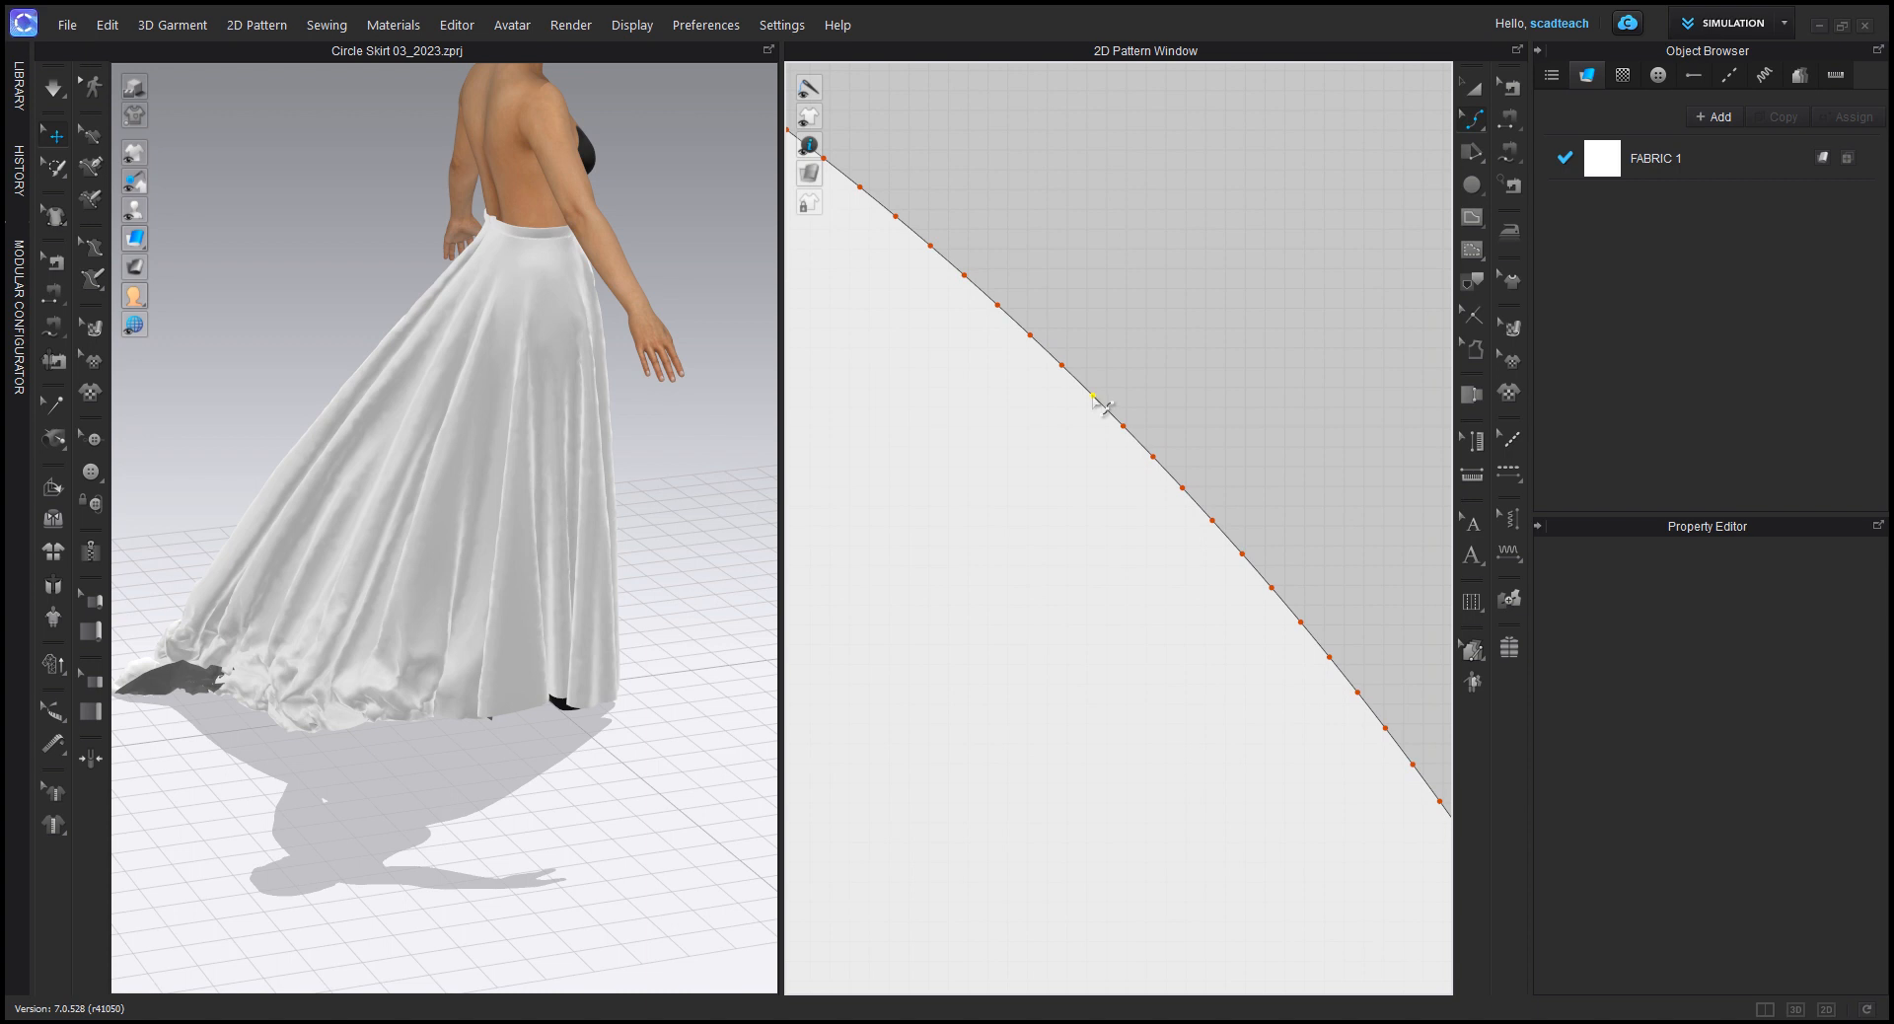
drag(1095, 396, 1203, 352)
drag(1154, 457, 1232, 391)
drag(1183, 489, 1247, 436)
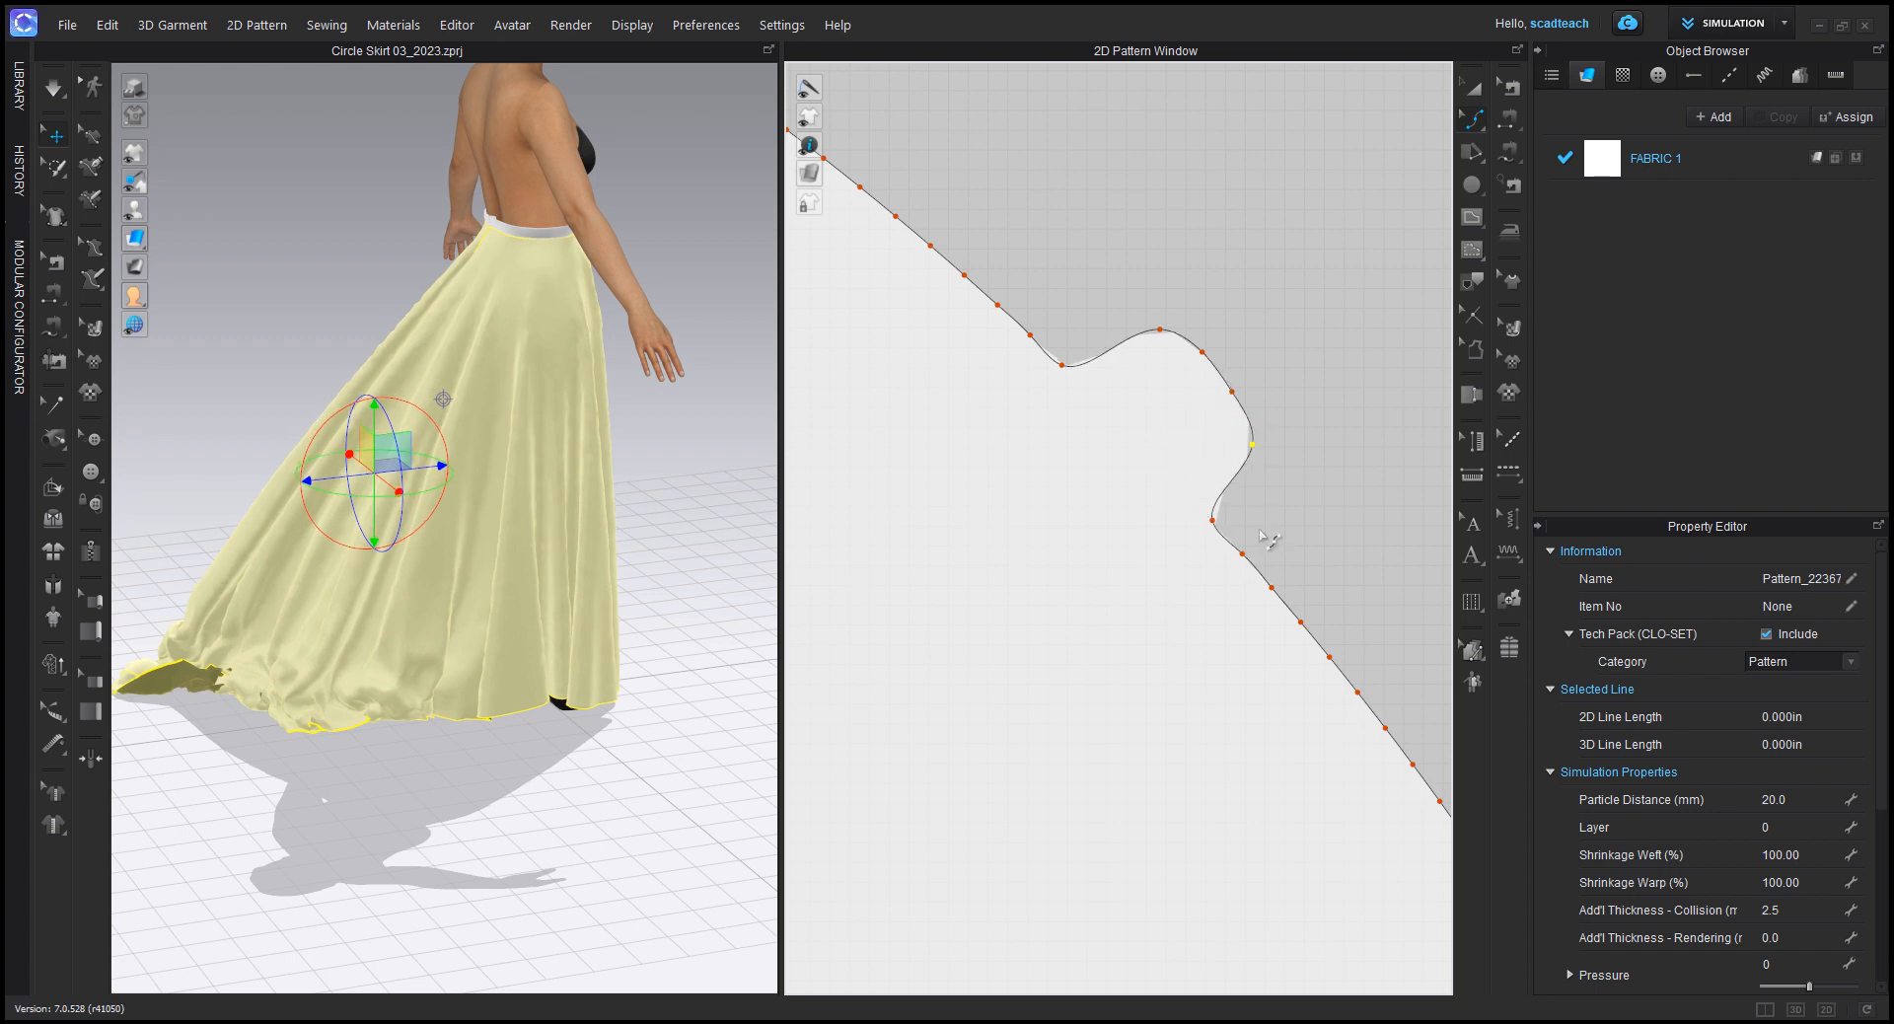
scroll(1259, 537, down, 5)
middle_drag(1334, 786, 1322, 676)
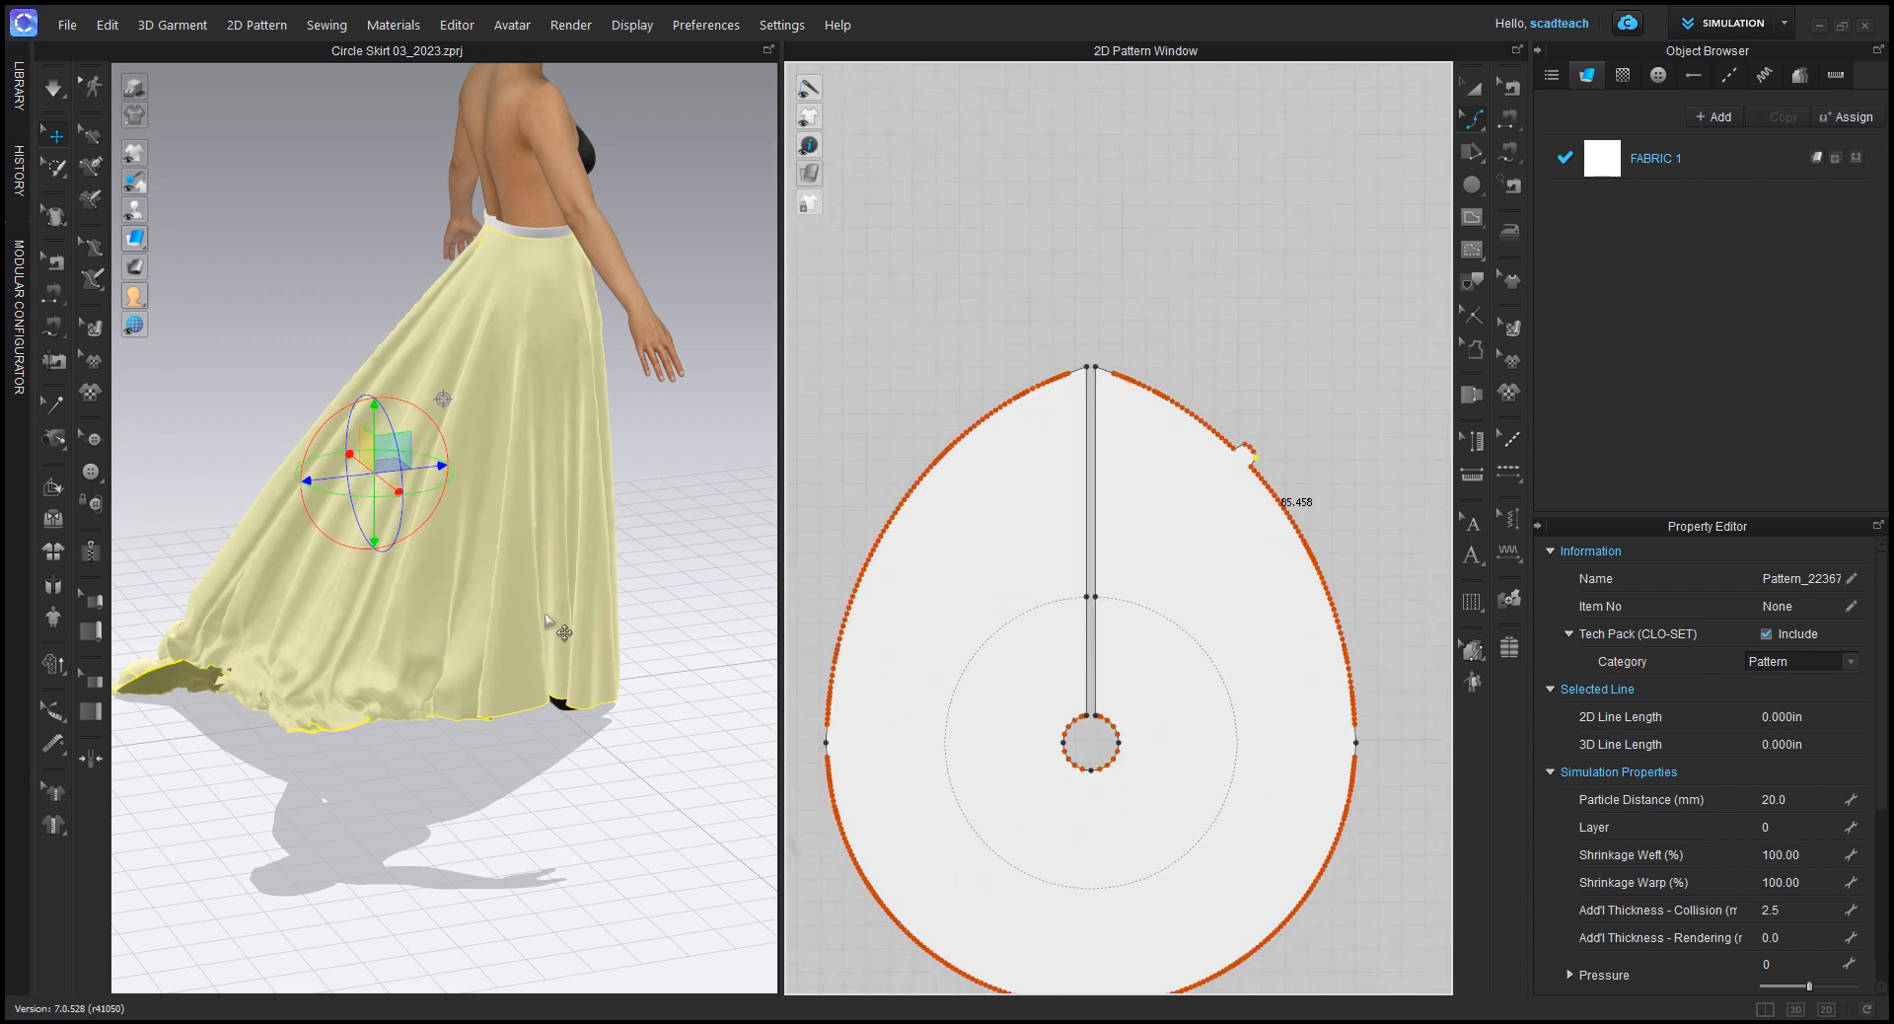
Step: Undo the curve point moves that formed the bump on the hem beside the back slit
right_drag(268, 675, 656, 623)
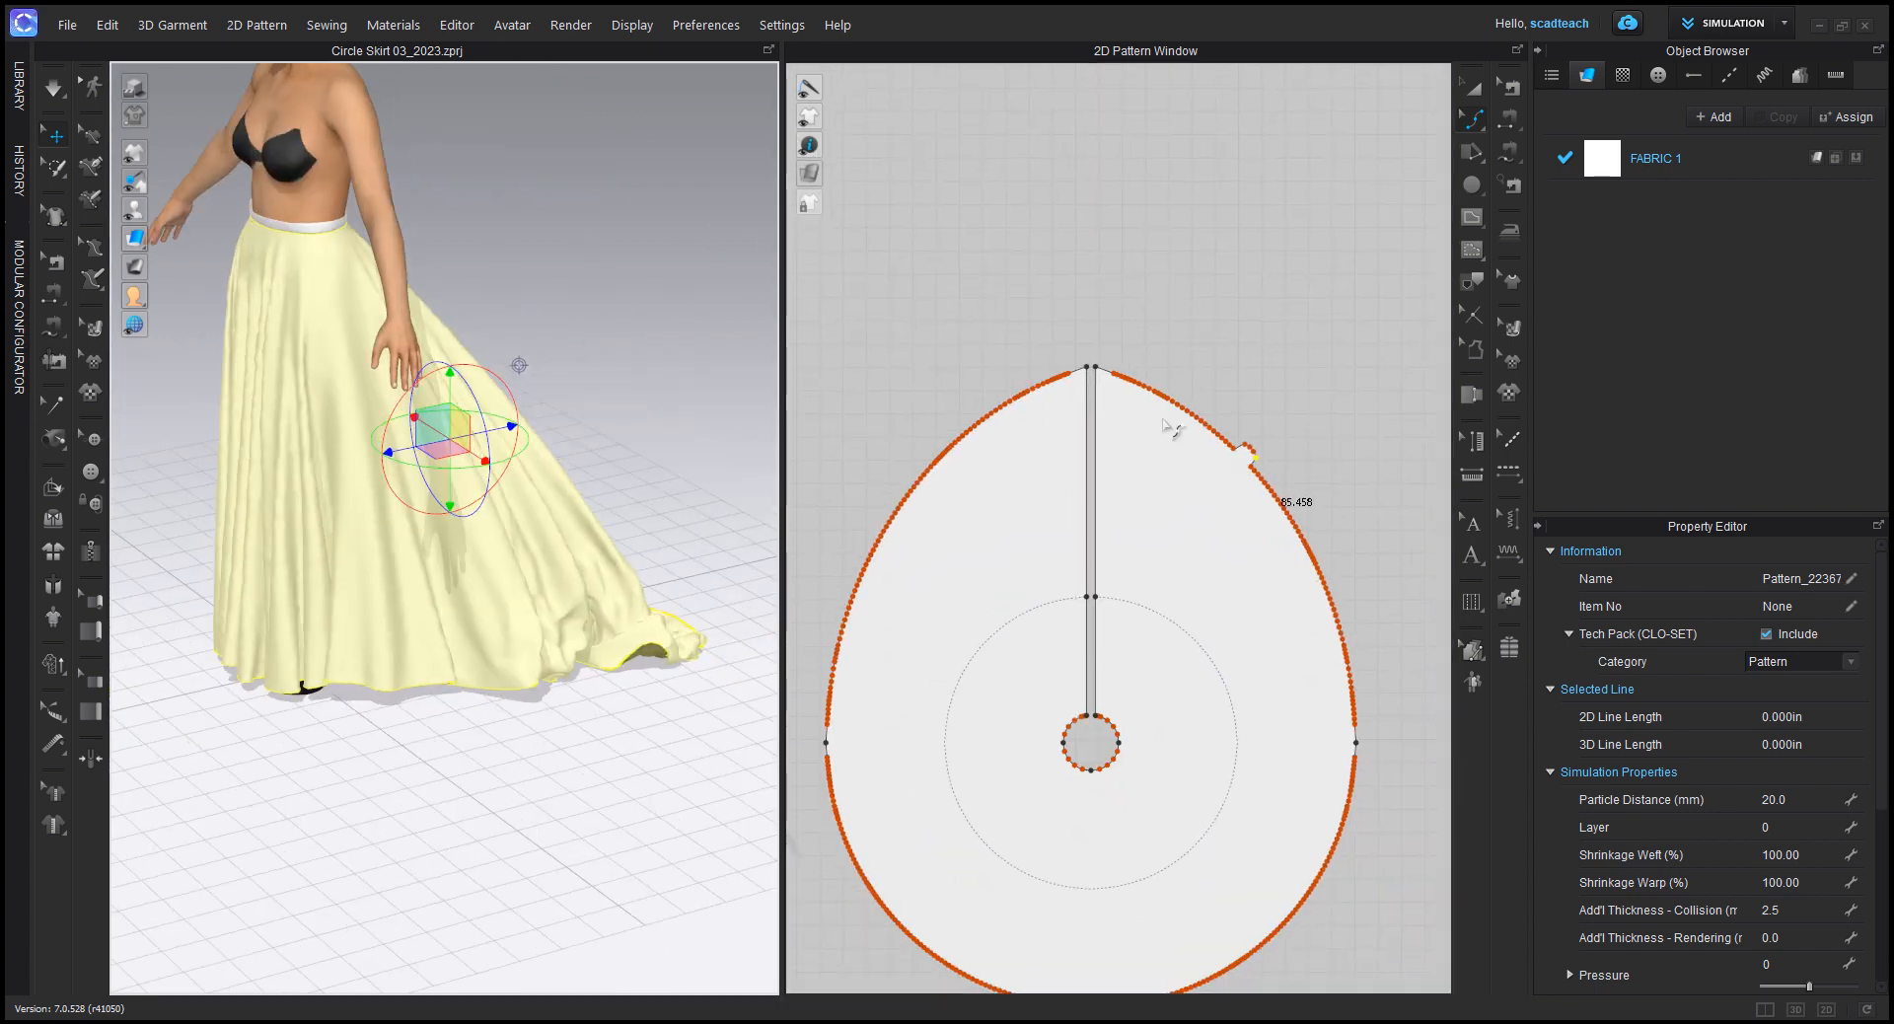
middle_drag(1285, 626, 1277, 571)
key(ctrl+z)
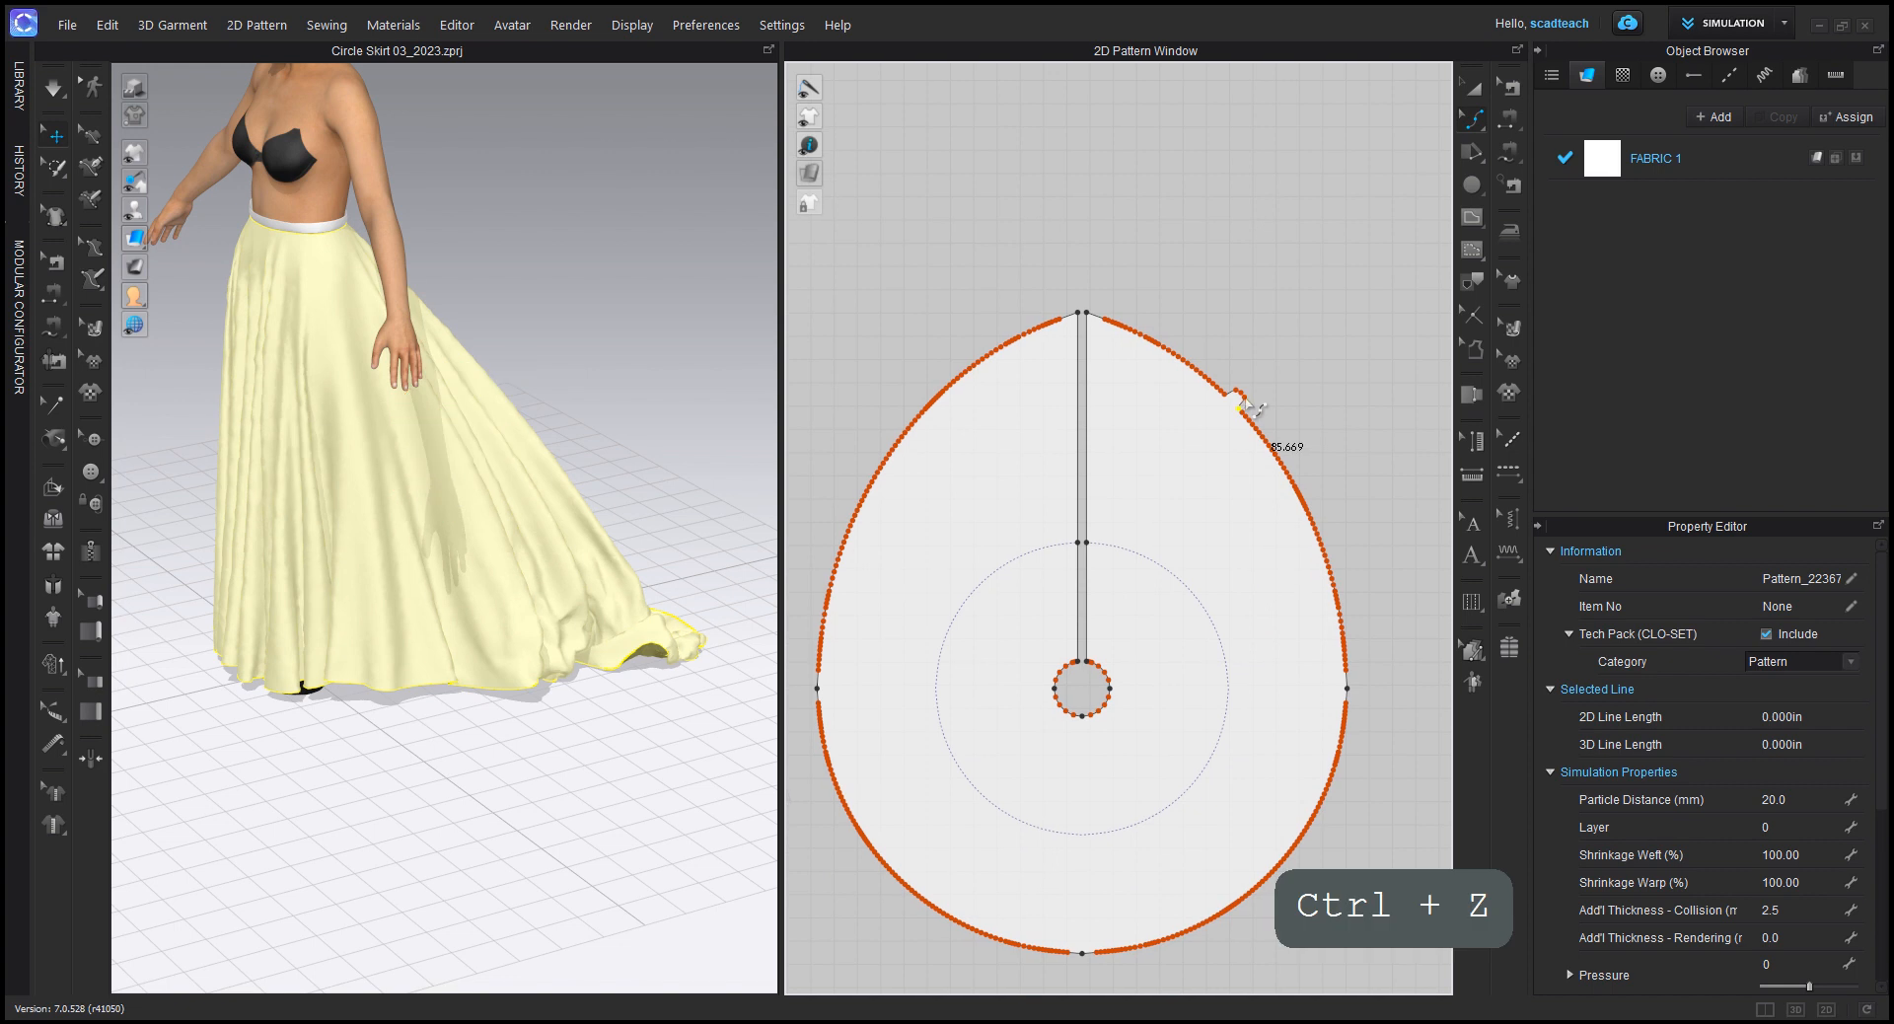
key(ctrl+z)
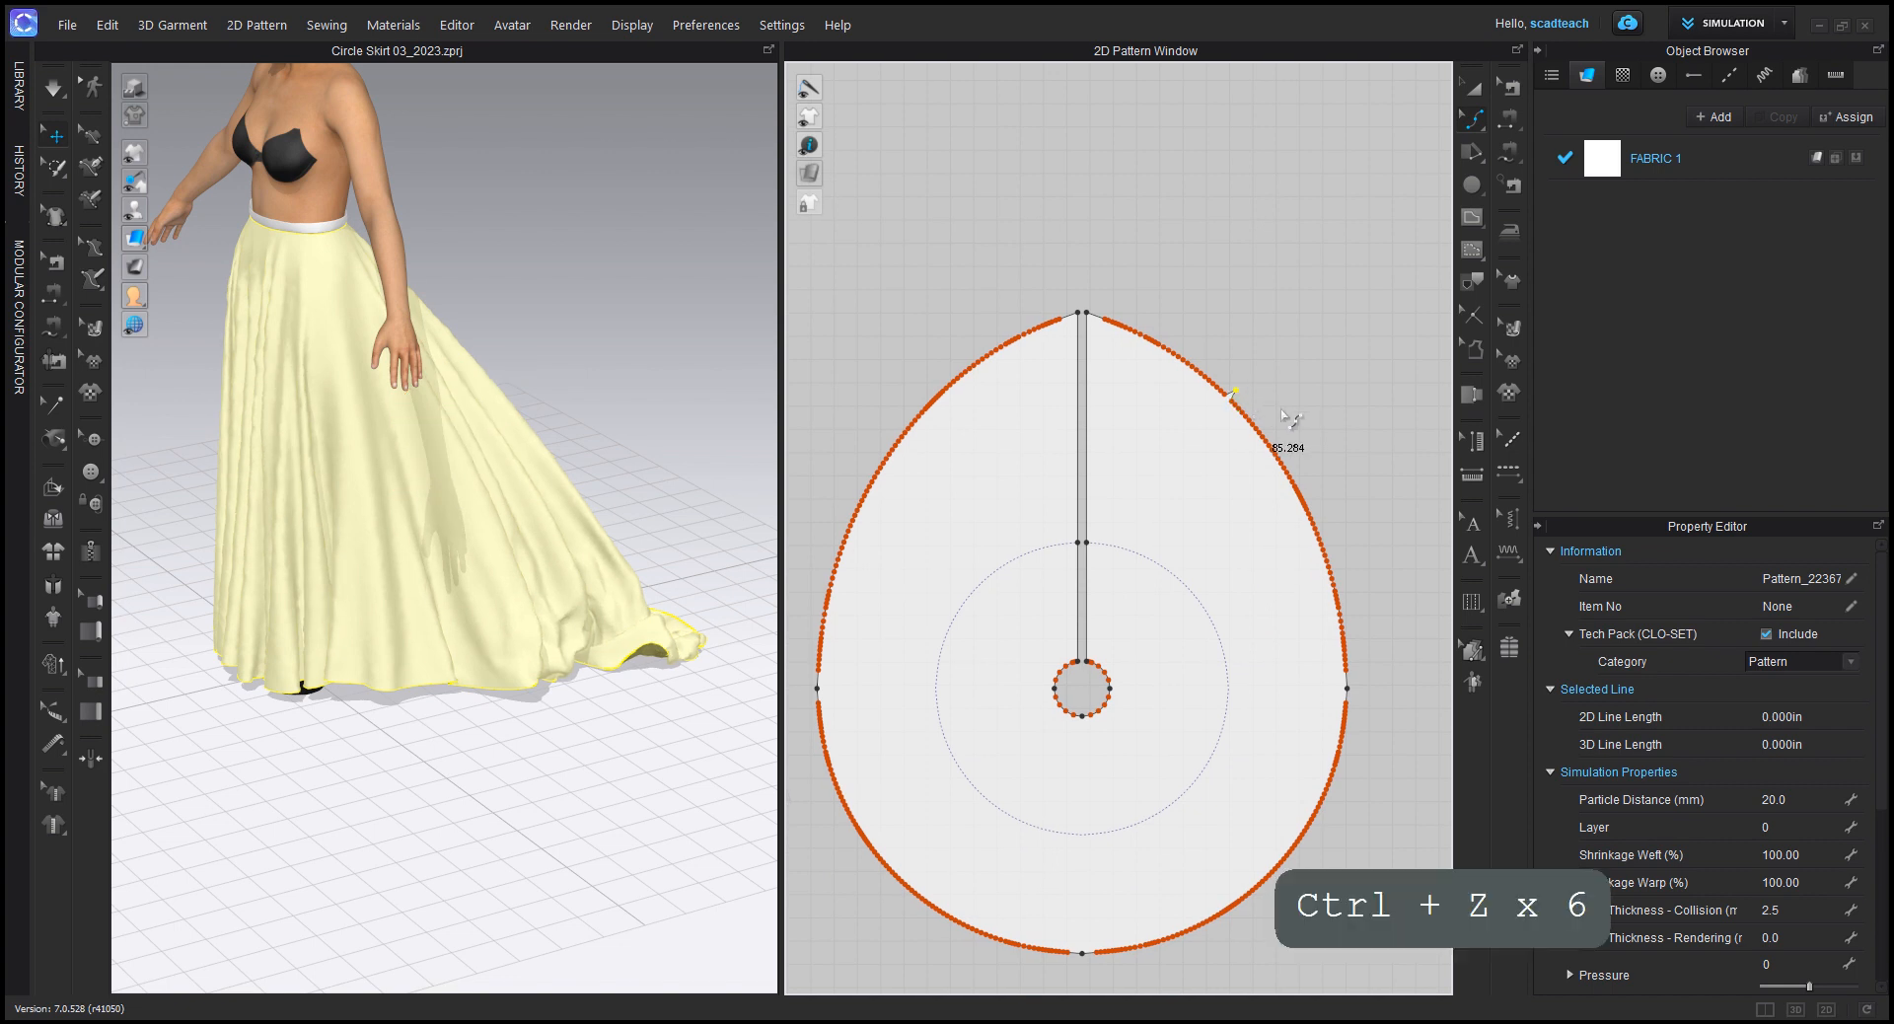
key(ctrl+z)
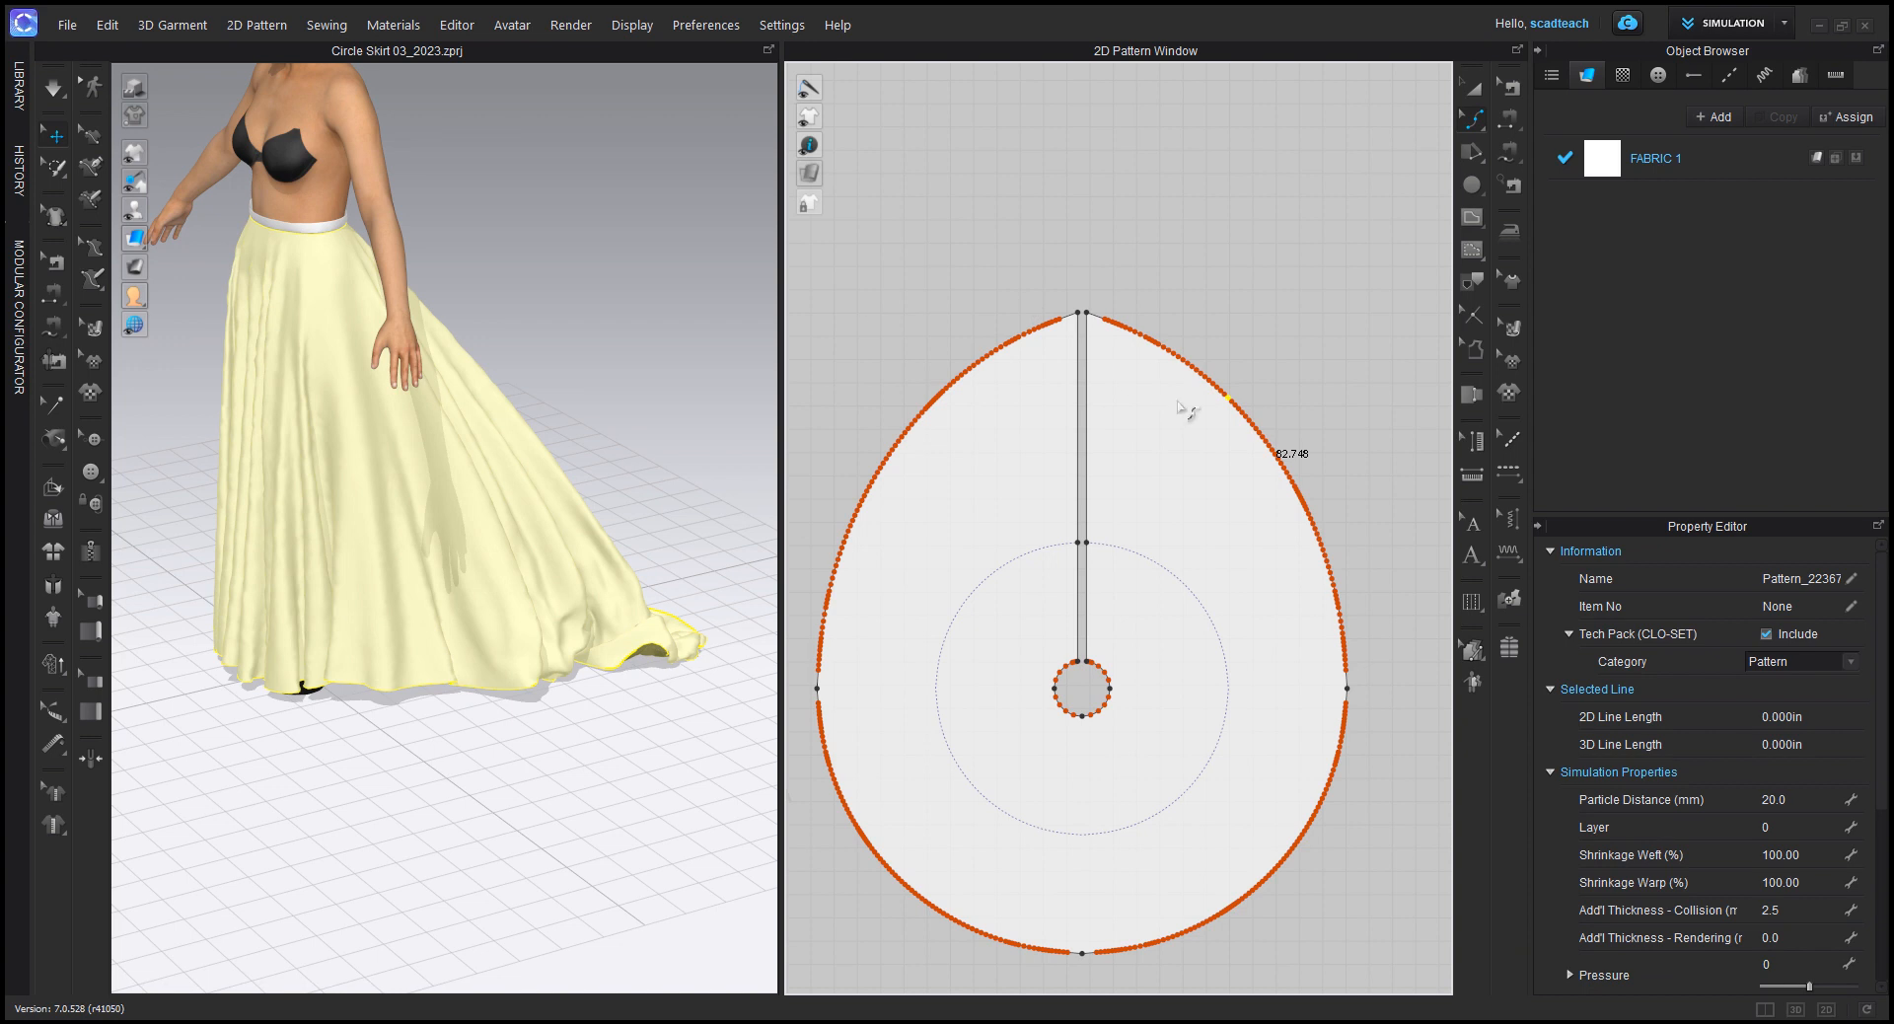
Step: Select all curve points on one back hem edge, between the slit and the side point, and delete them
scroll(947, 720, down, 2)
middle_drag(964, 681, 1008, 572)
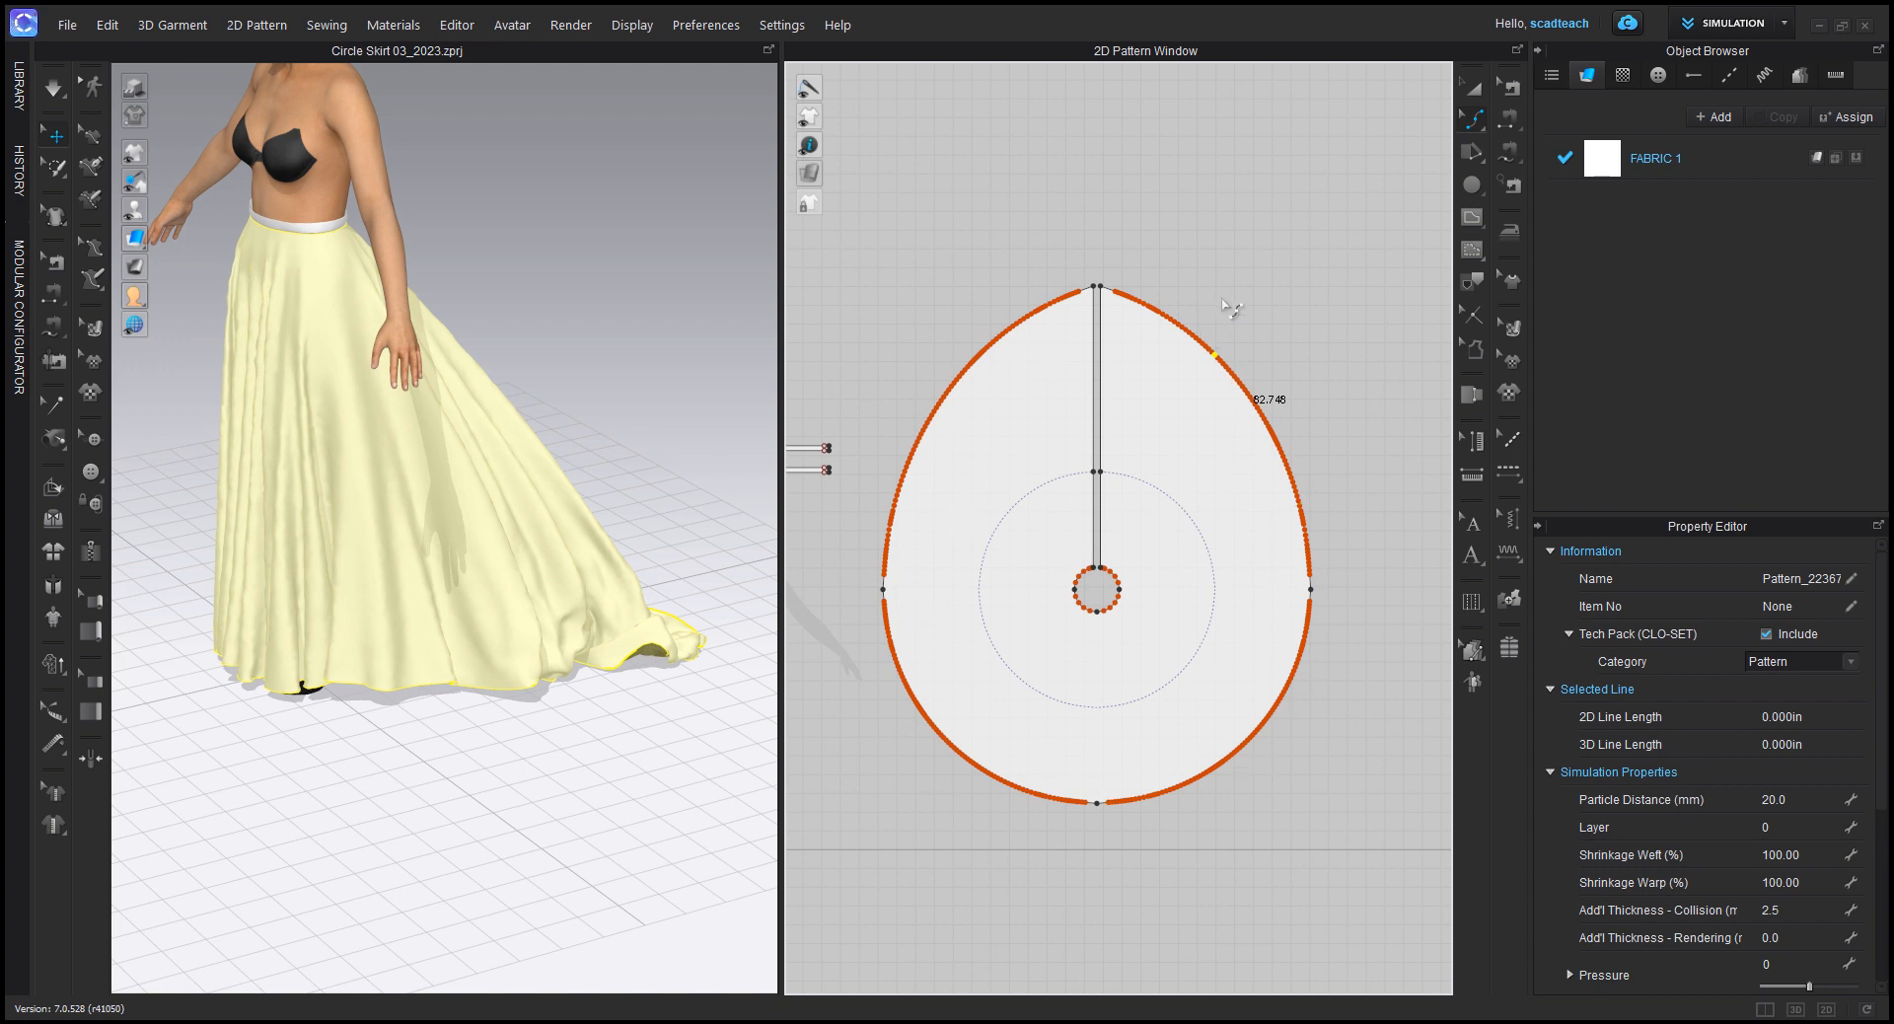
scroll(1174, 338, up, 2)
middle_drag(1219, 308, 984, 265)
scroll(984, 266, up, 2)
drag(871, 249, 1312, 801)
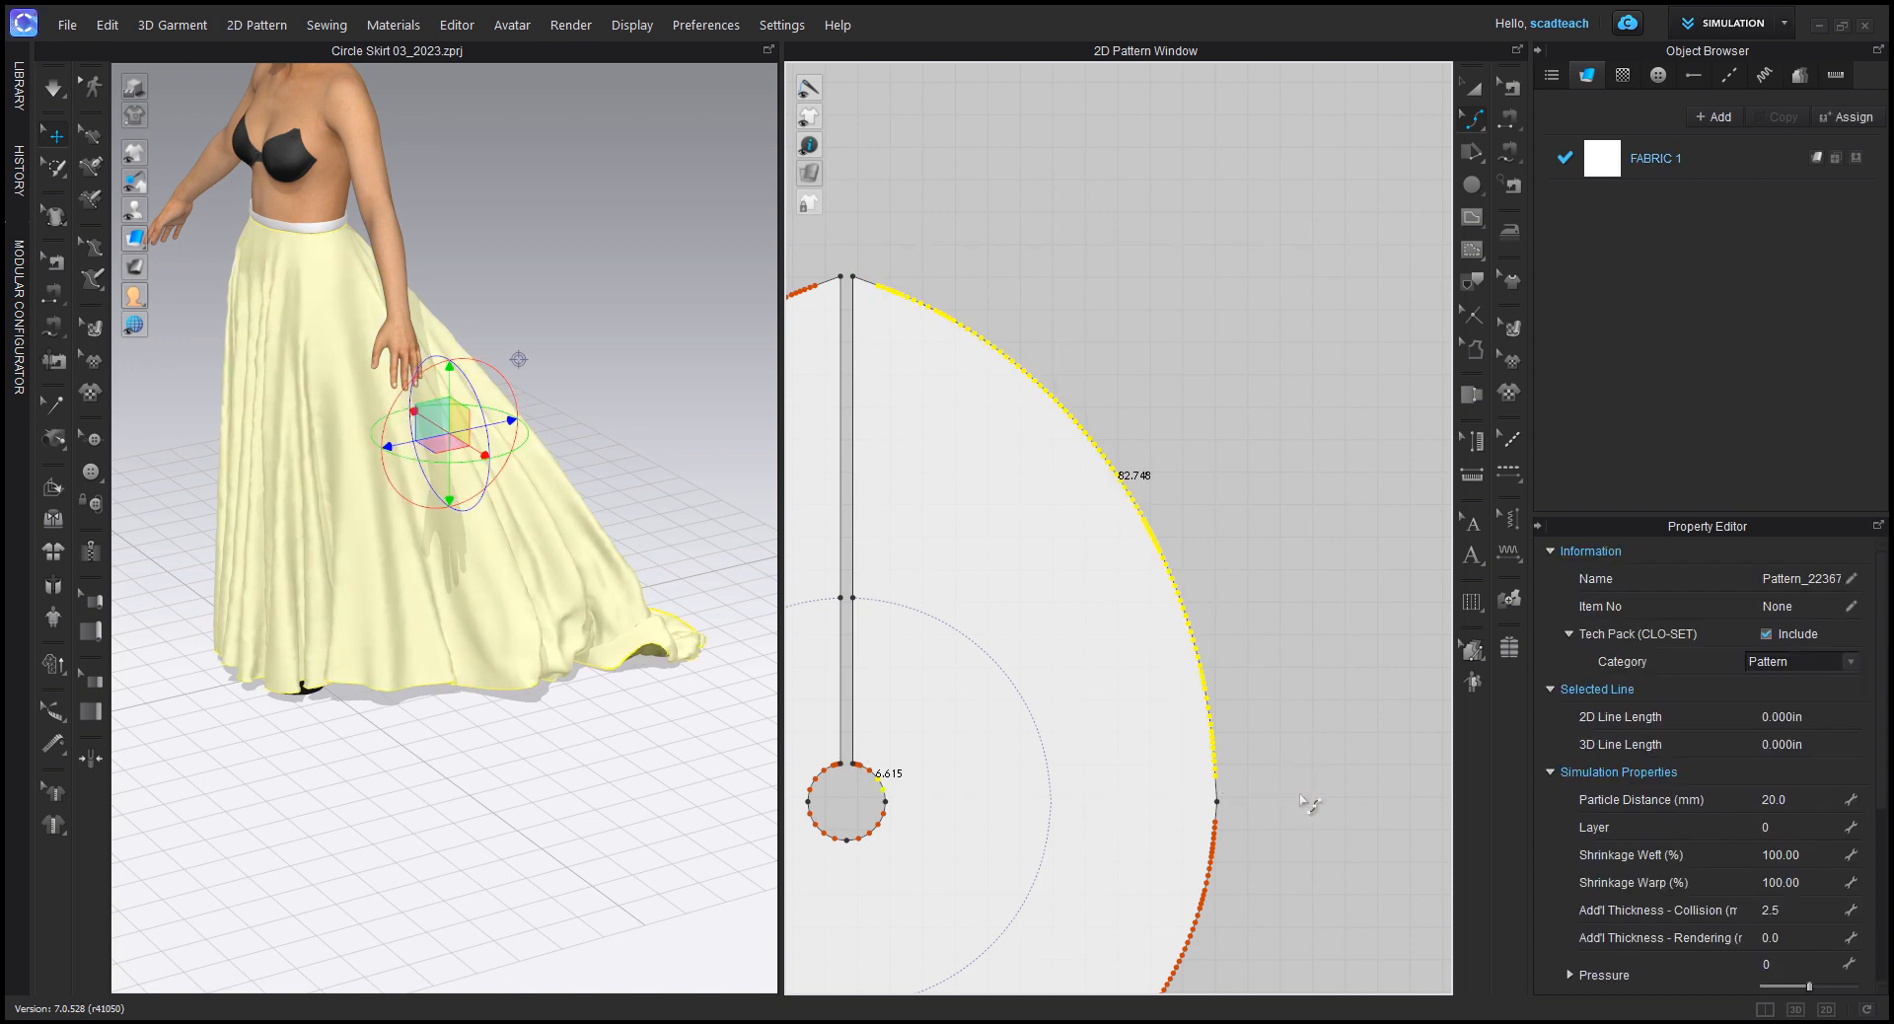
click(1142, 520)
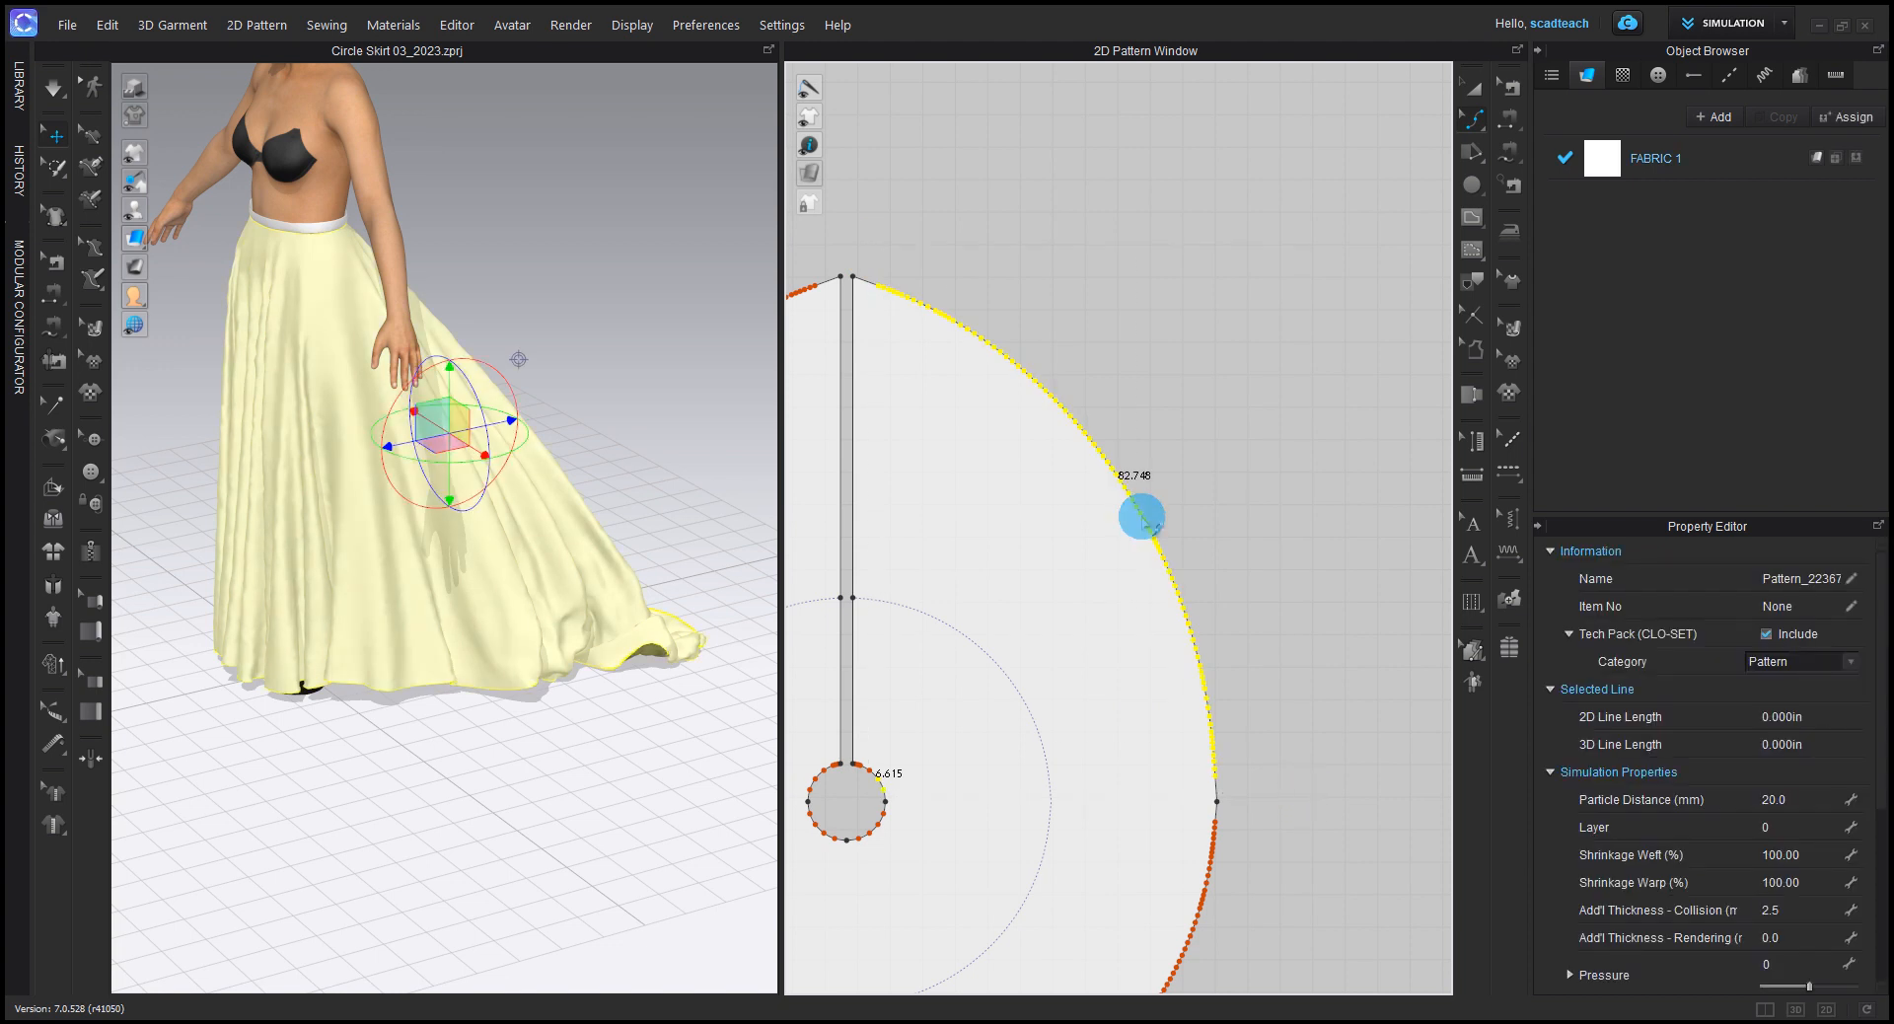
right_click(1143, 519)
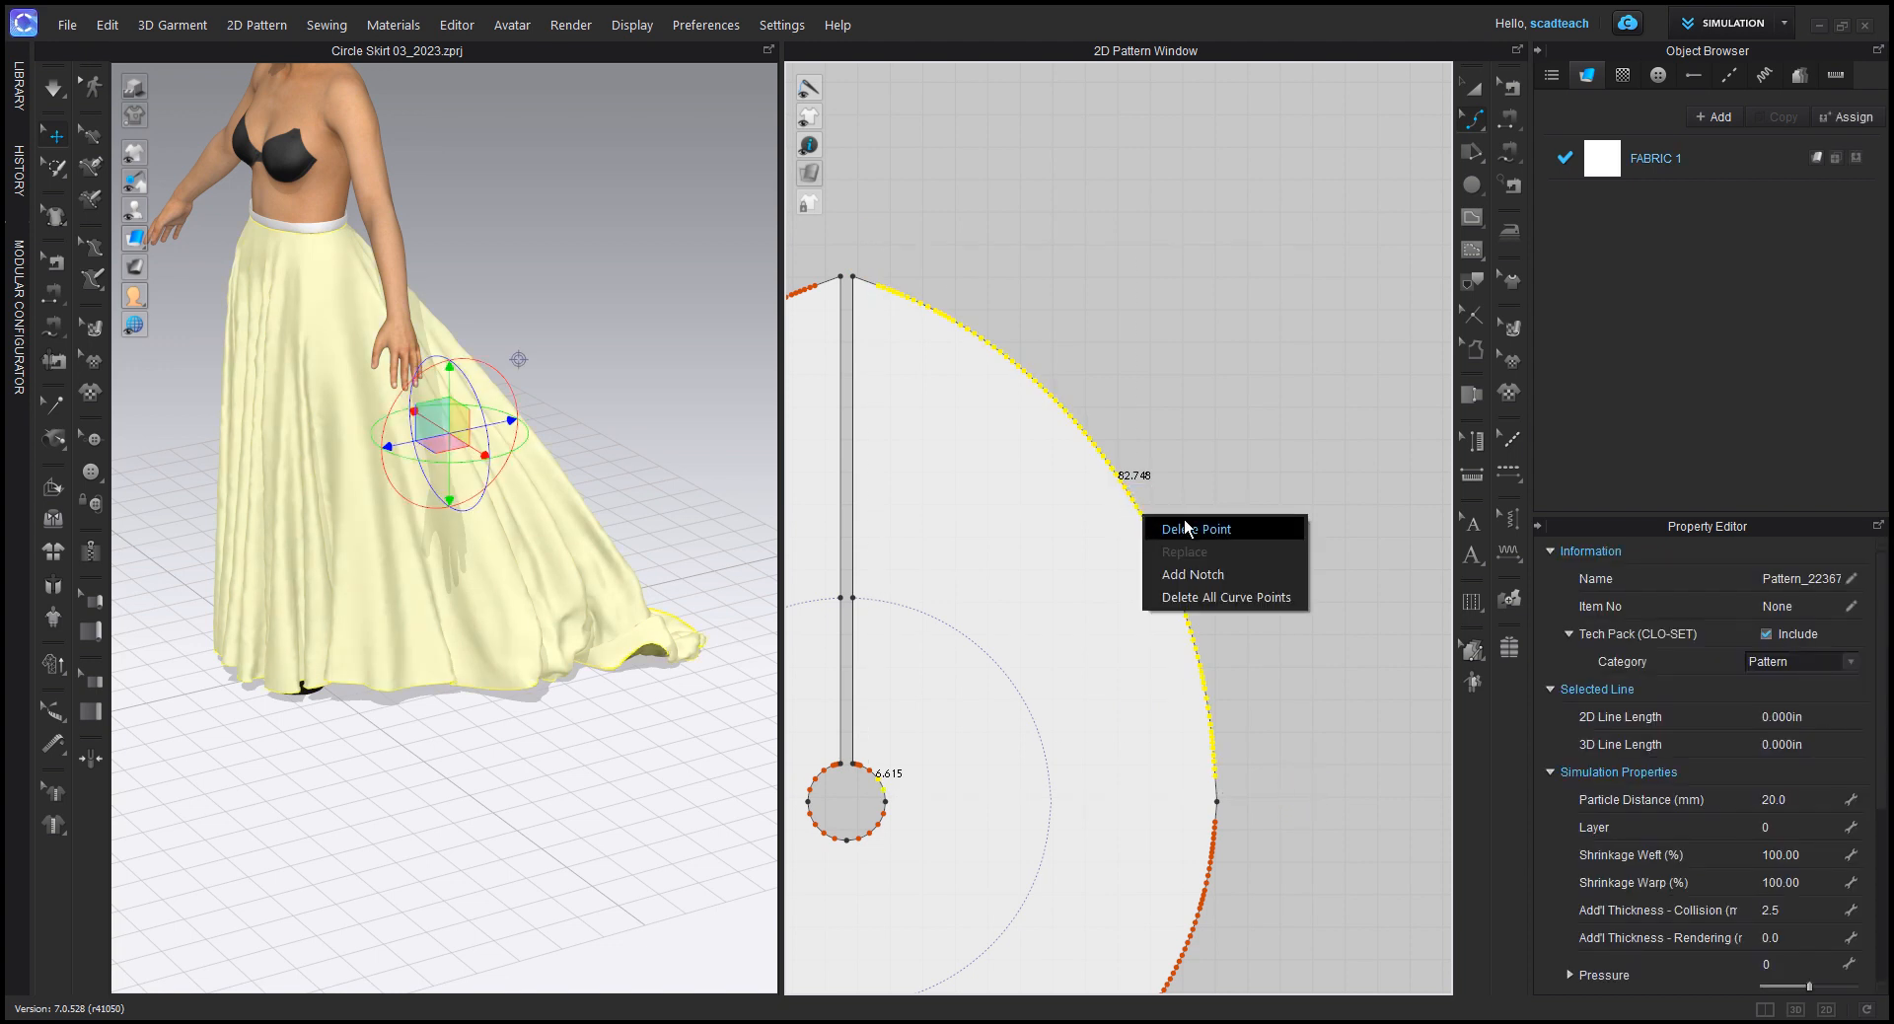
click(1204, 531)
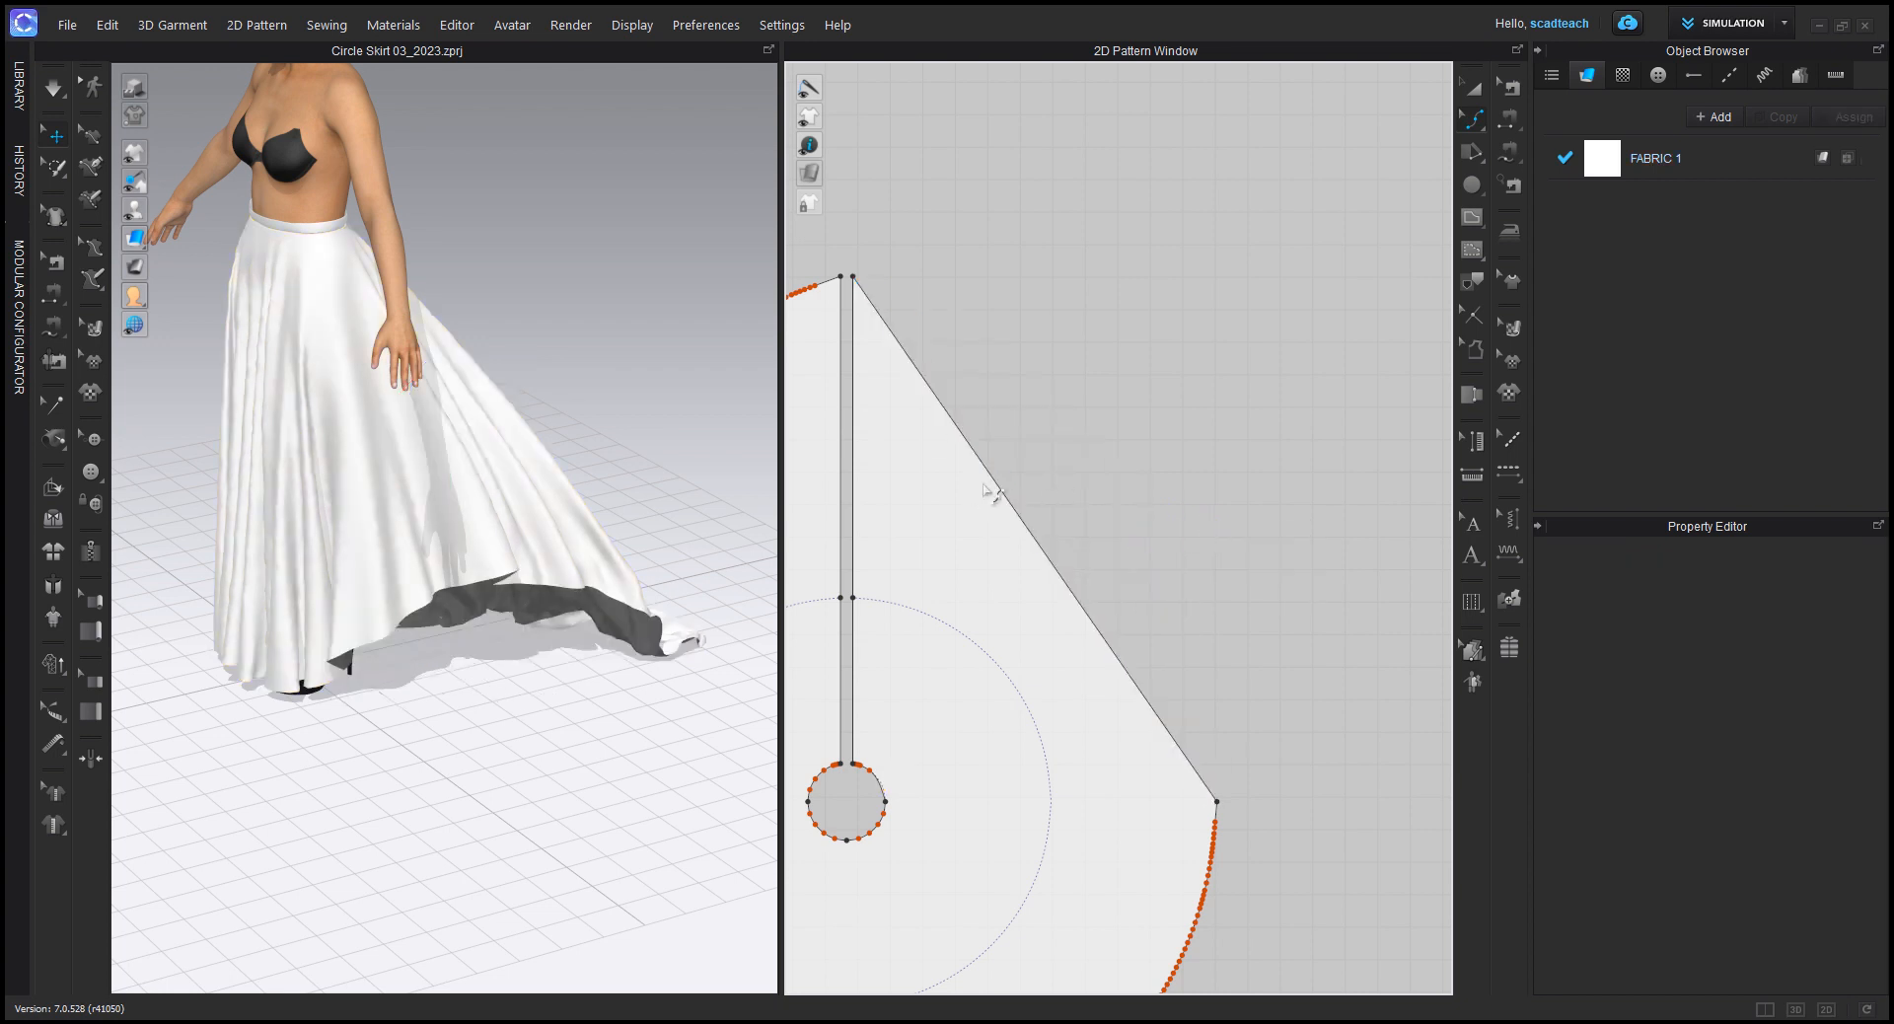
Step: Curve the straightened back hem edge outward with two curve points, one about 23.5 in out near the slit and one near the side point
drag(1001, 493, 952, 291)
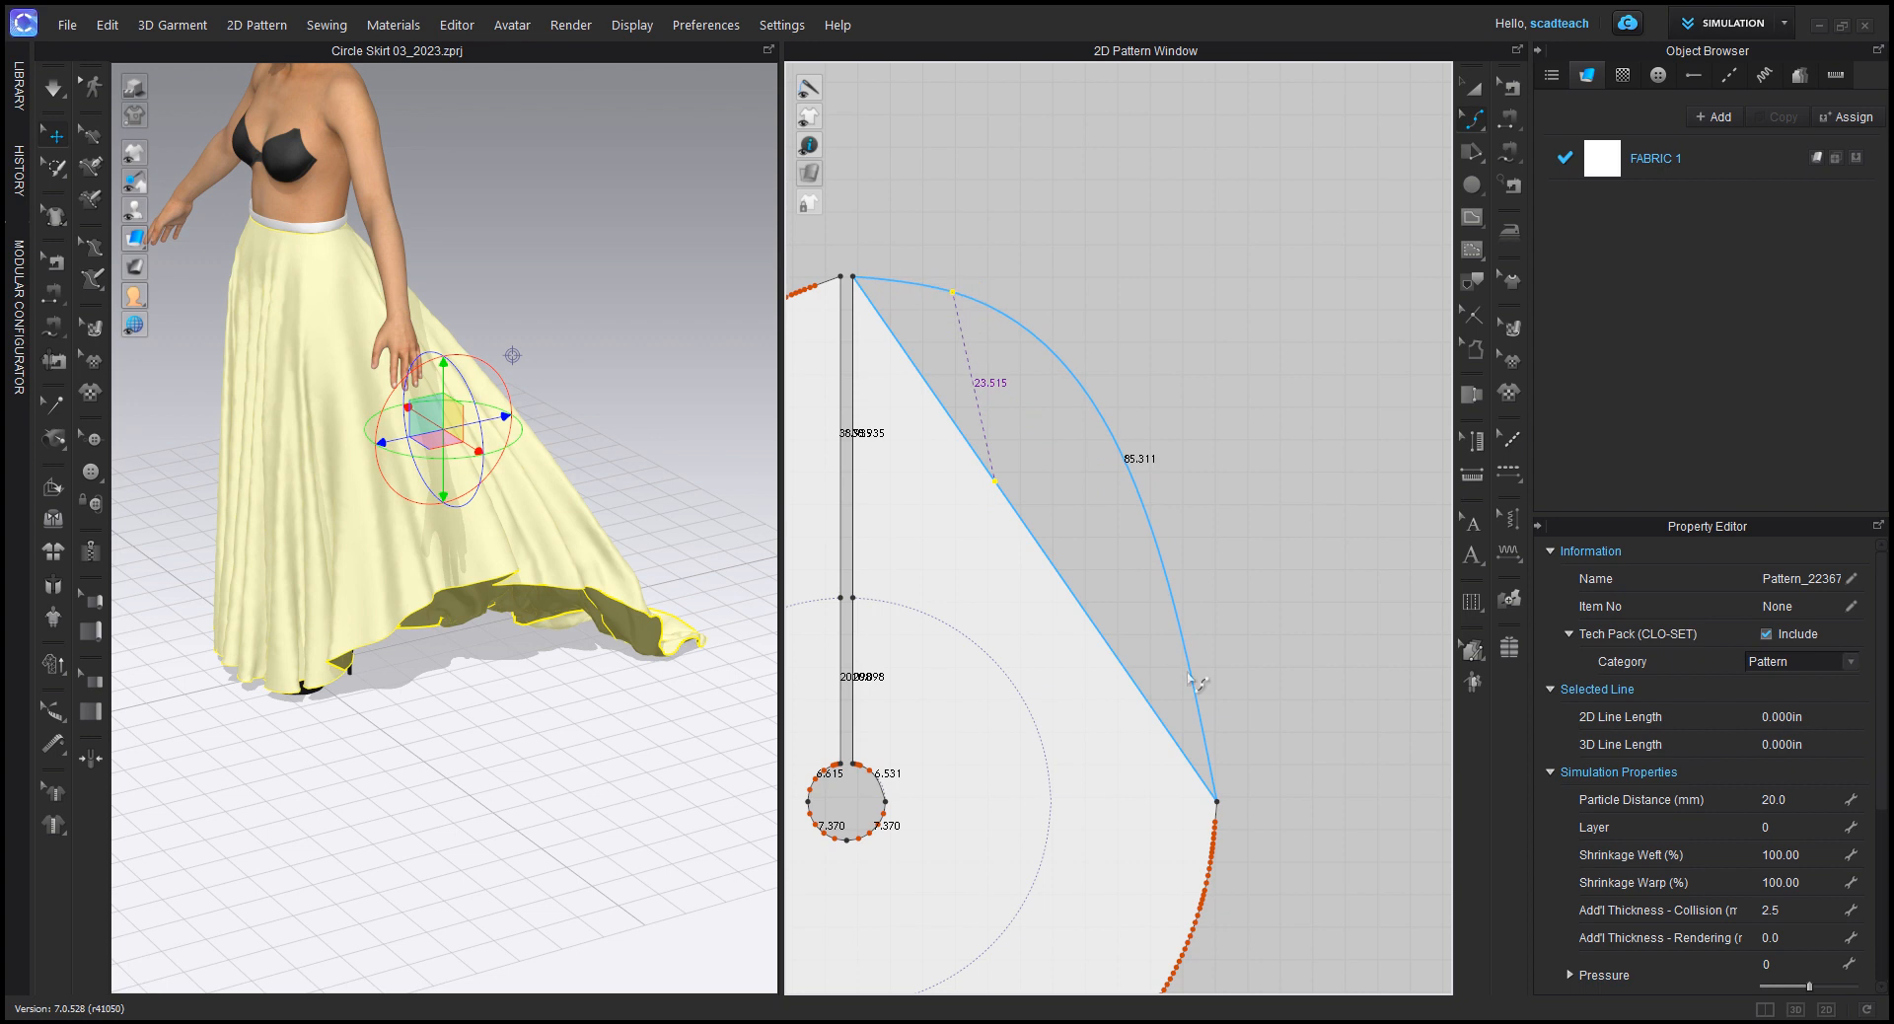
drag(1197, 638, 1204, 642)
scroll(1190, 714, down, 2)
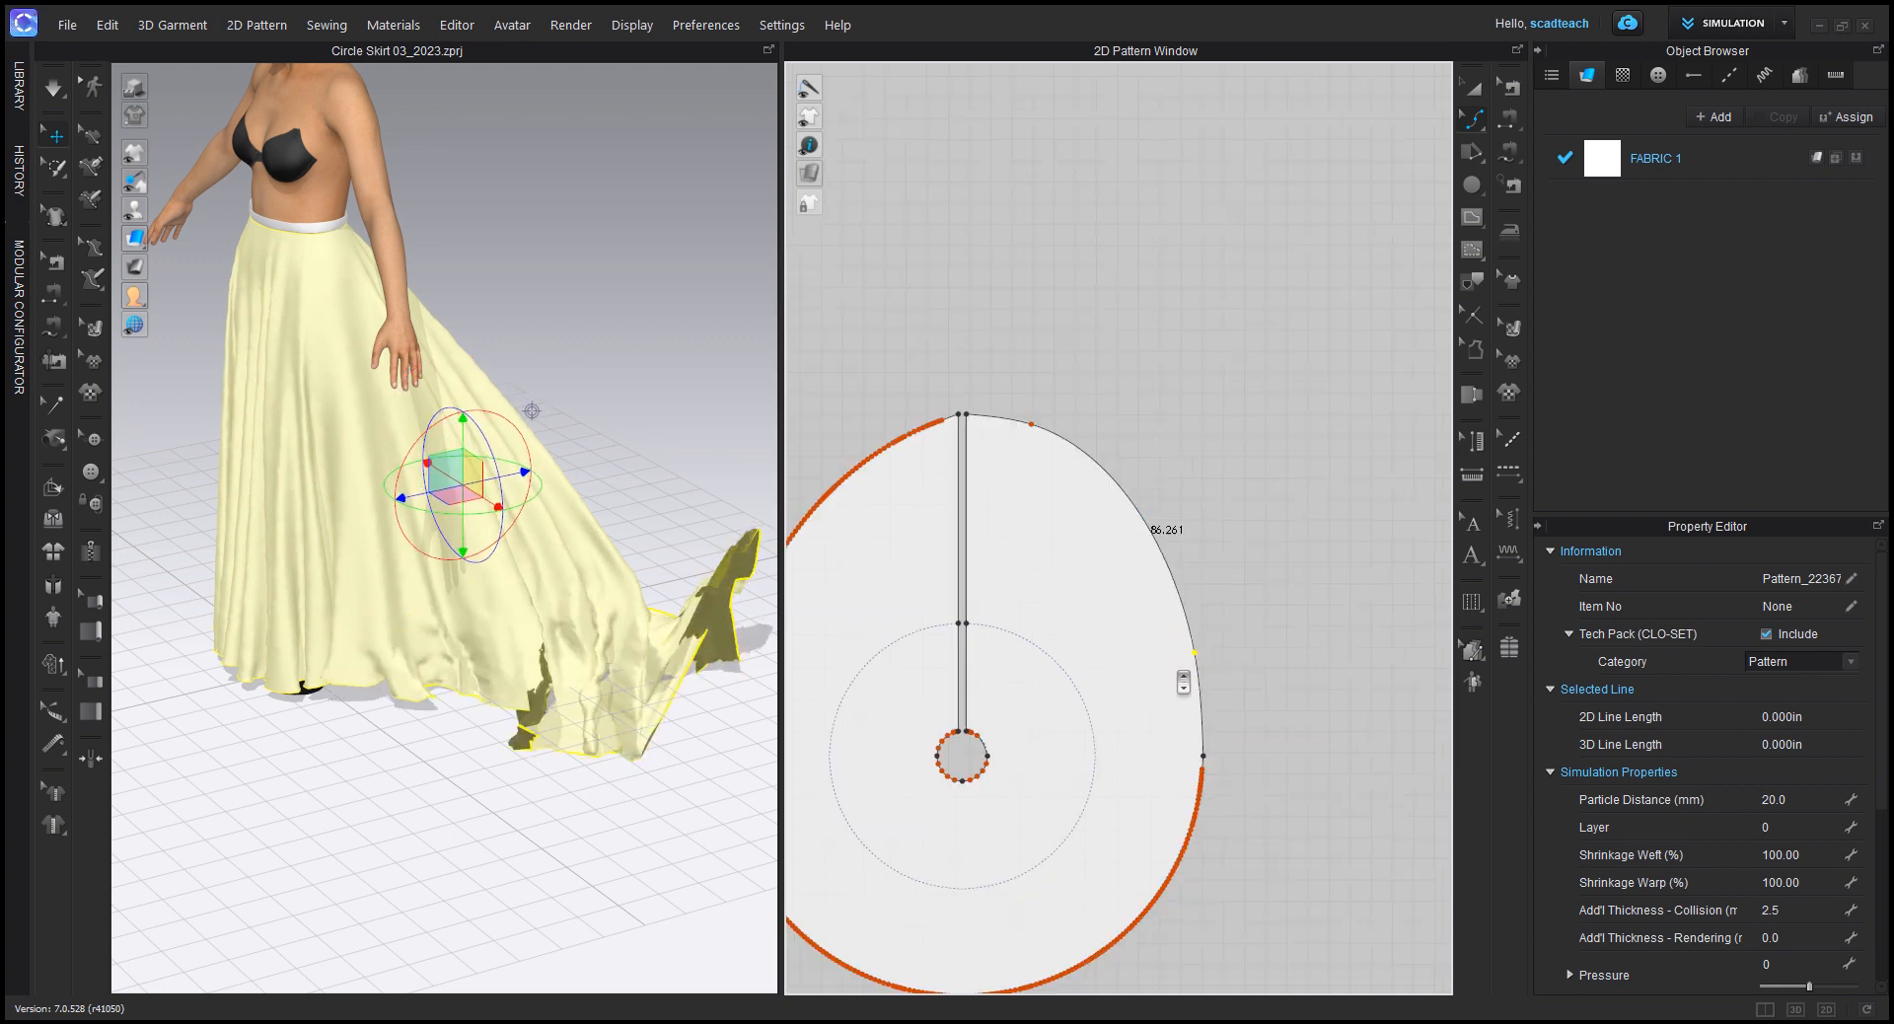
middle_drag(1057, 575, 1211, 578)
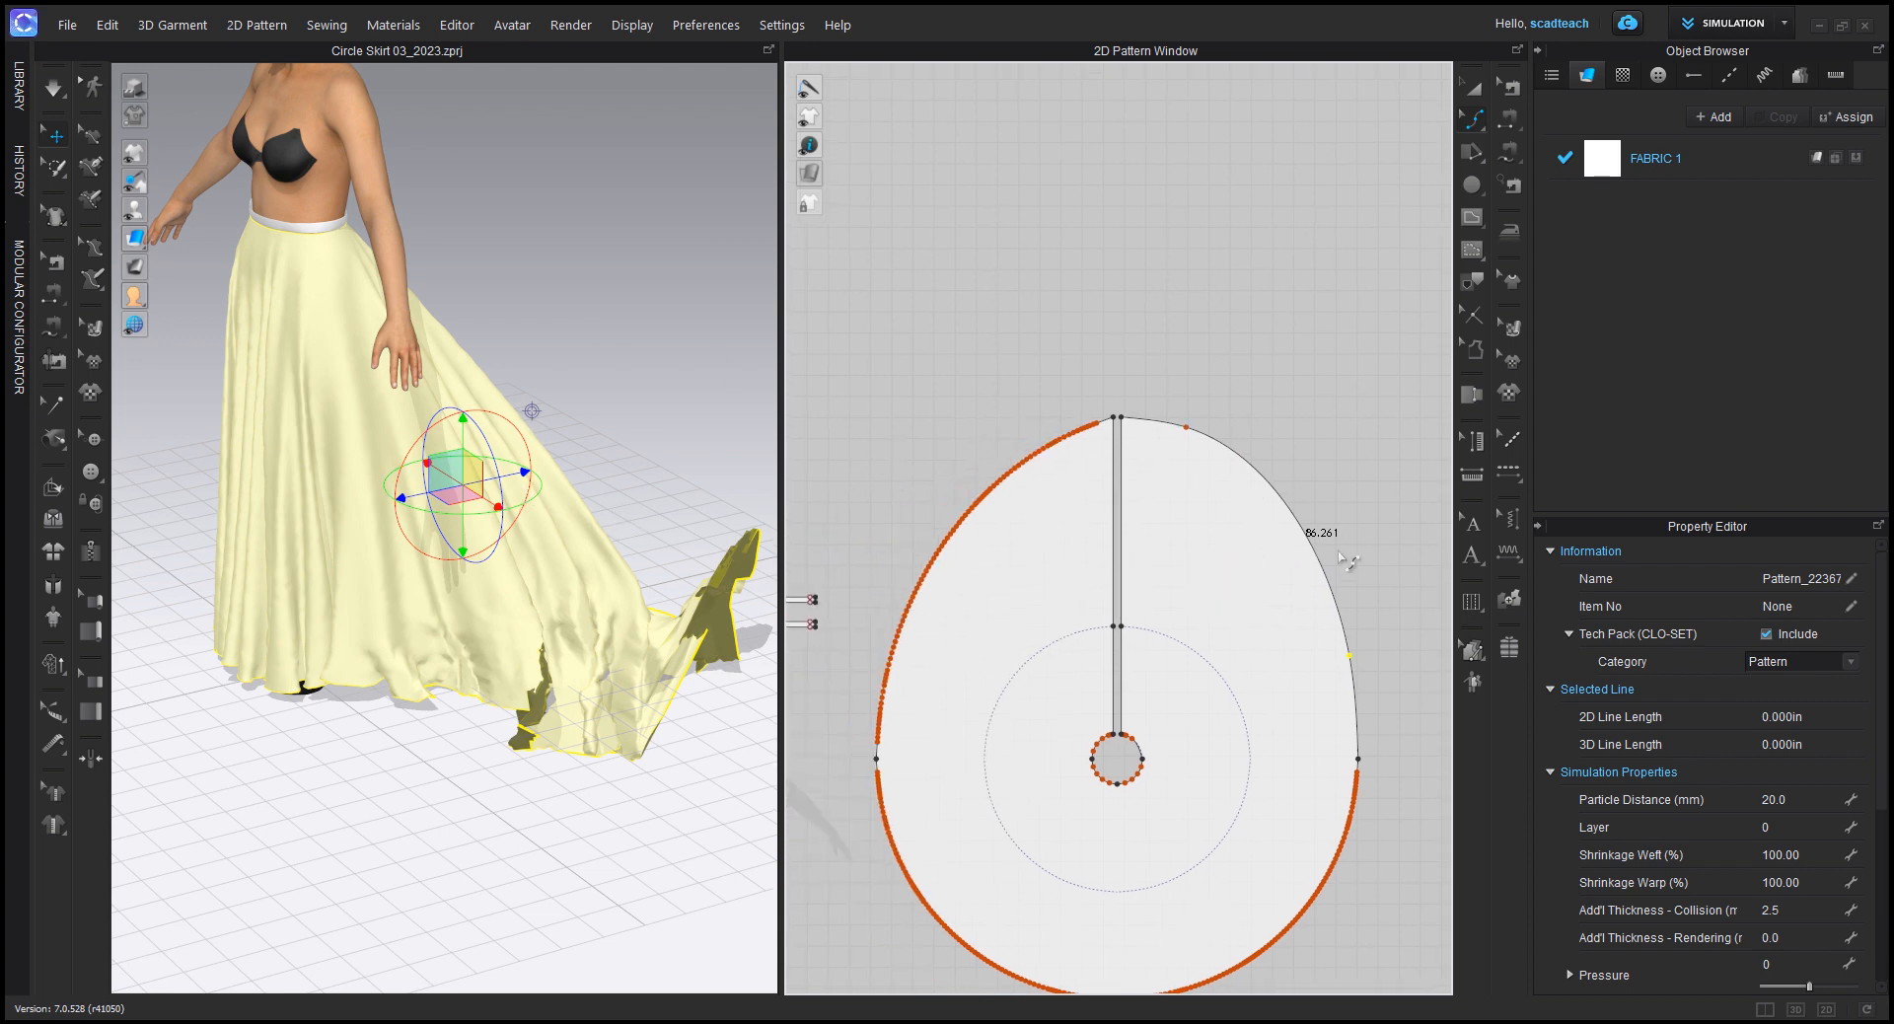
middle_drag(1347, 560, 1312, 448)
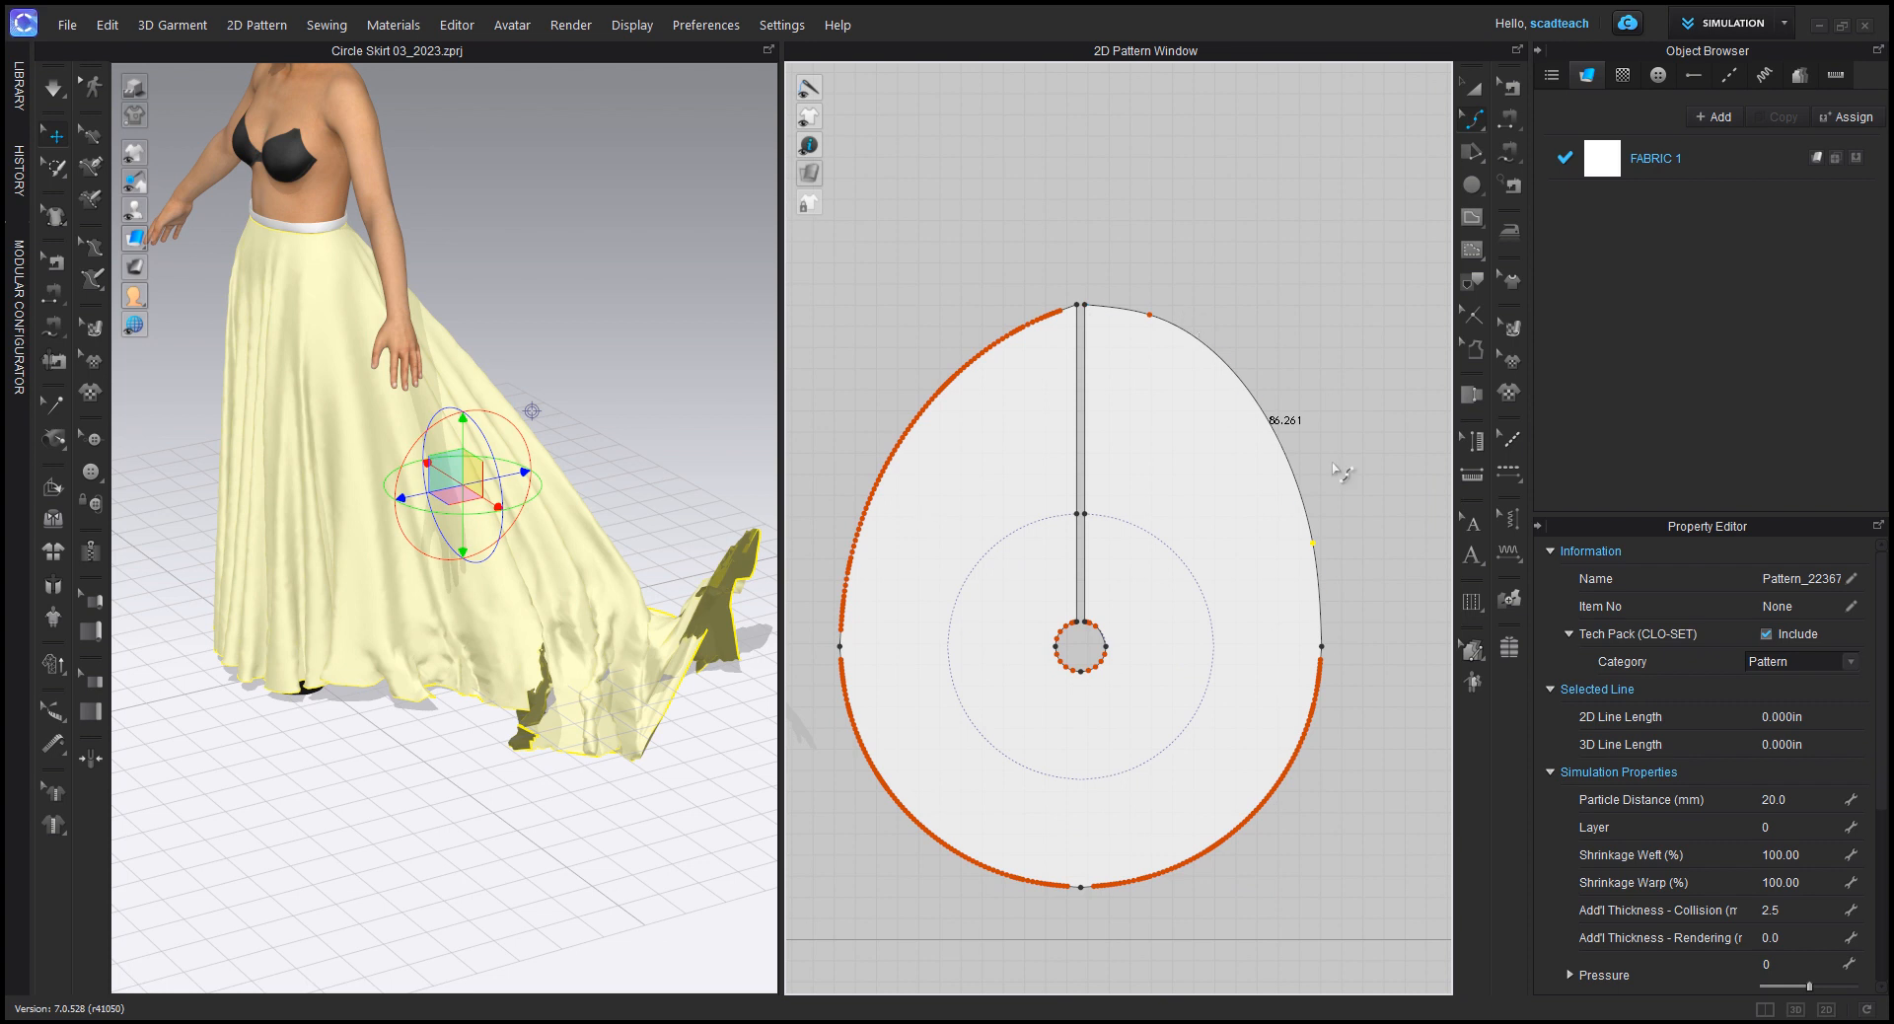
Step: Select all curve points on the opposite back hem edge, bring up their delete options, and dismiss them without deleting
middle_drag(914, 443, 993, 437)
drag(895, 214, 1128, 630)
shift+drag(1117, 278, 1153, 341)
scroll(1128, 307, down, 5)
scroll(1145, 320, up, 10)
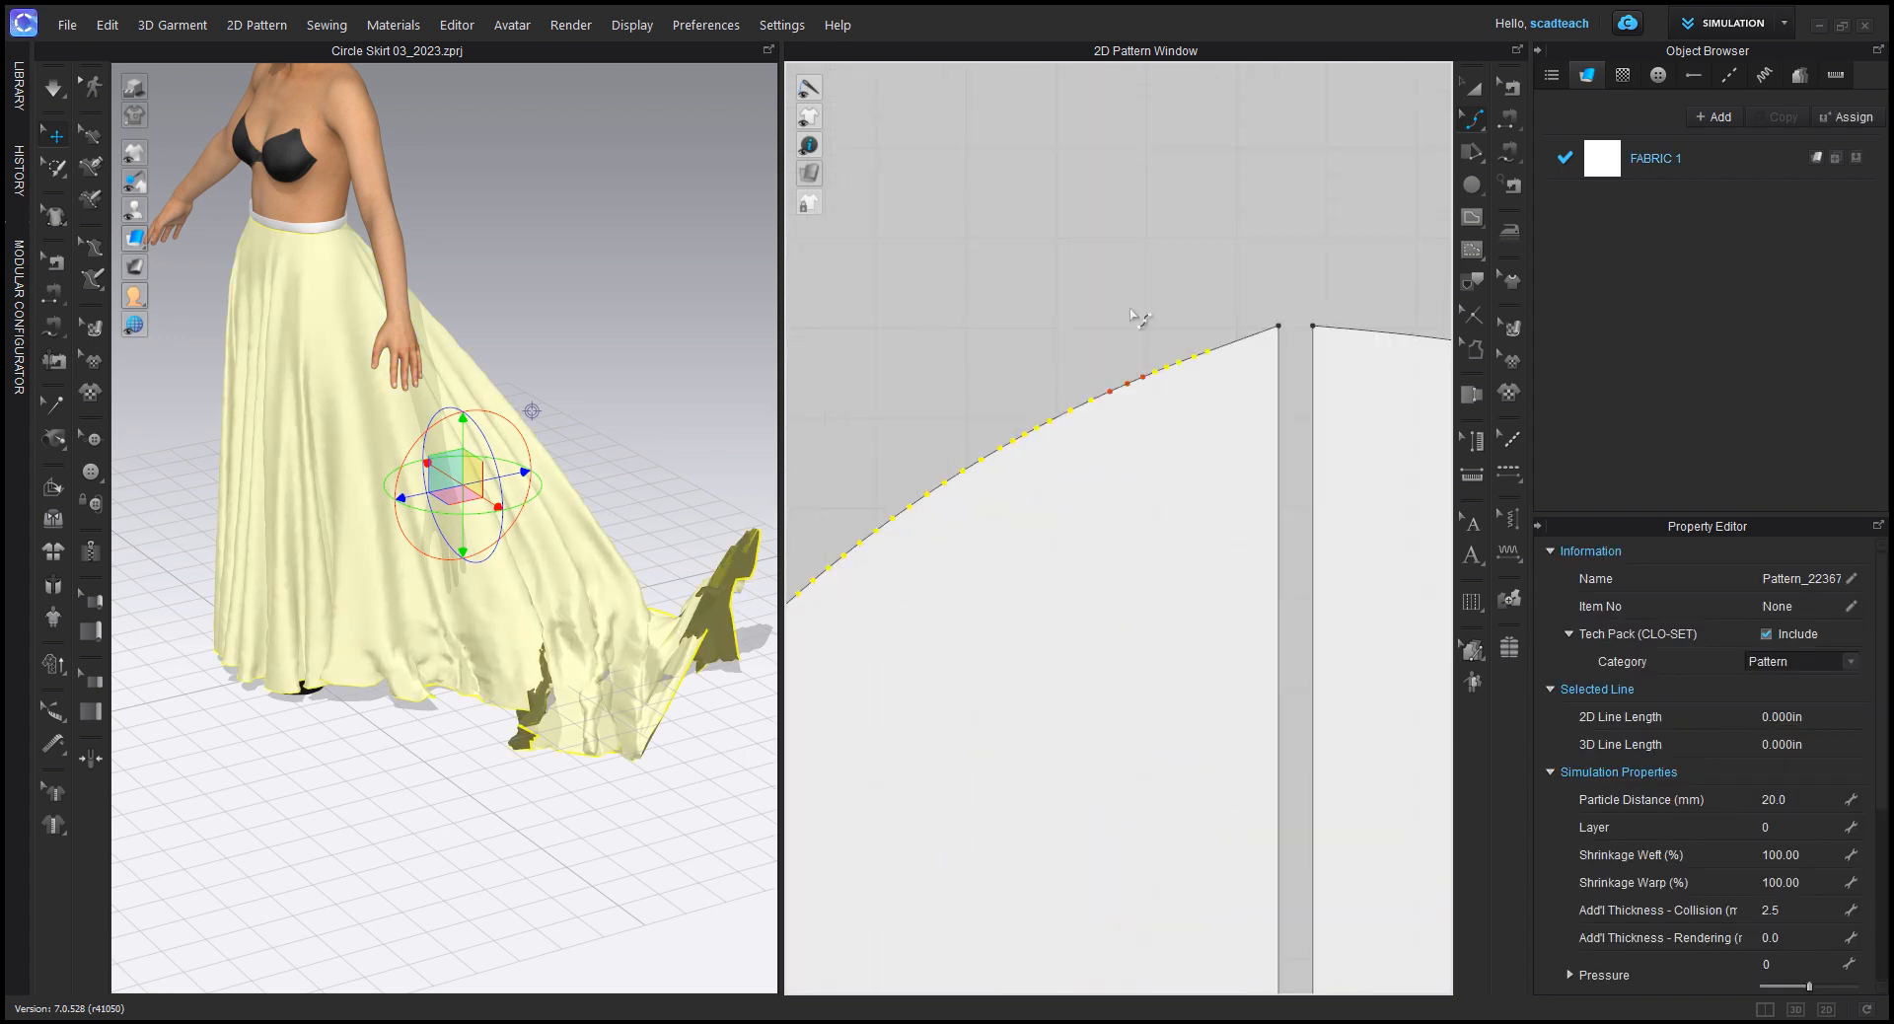
shift+click(1109, 394)
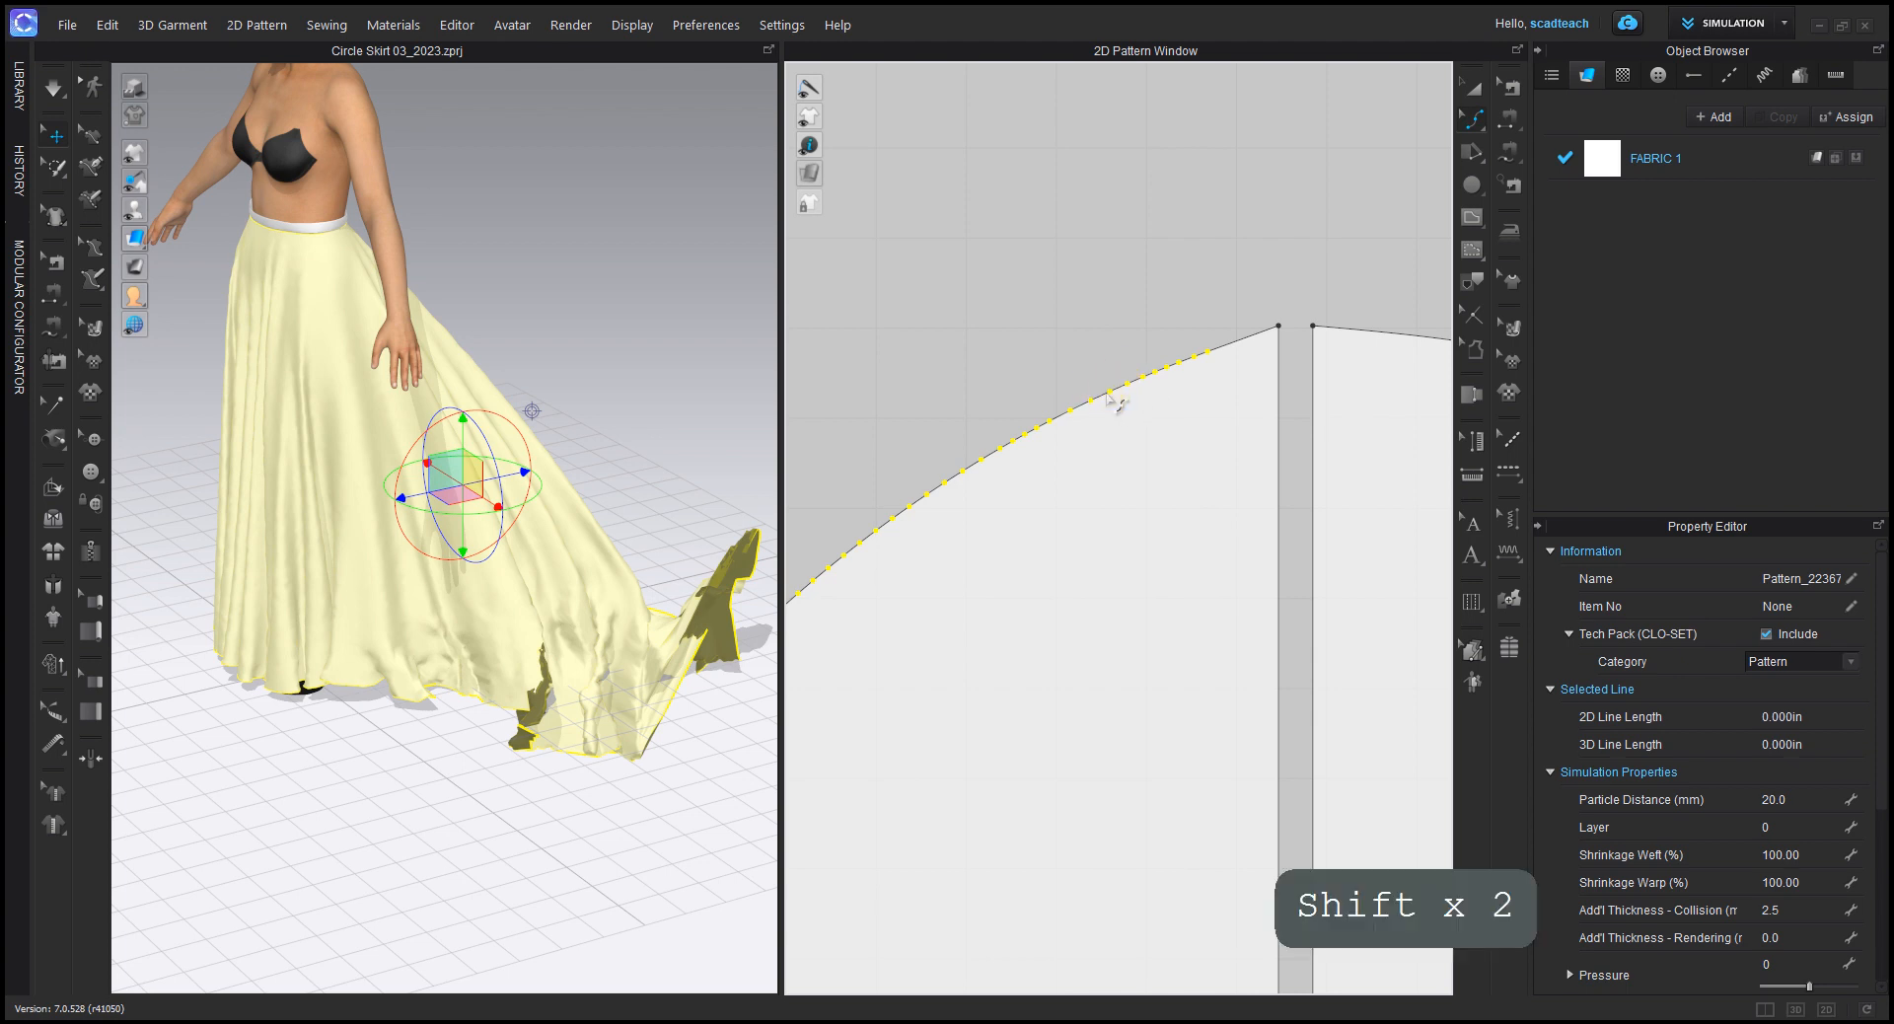
right_click(1110, 394)
right_click(1107, 390)
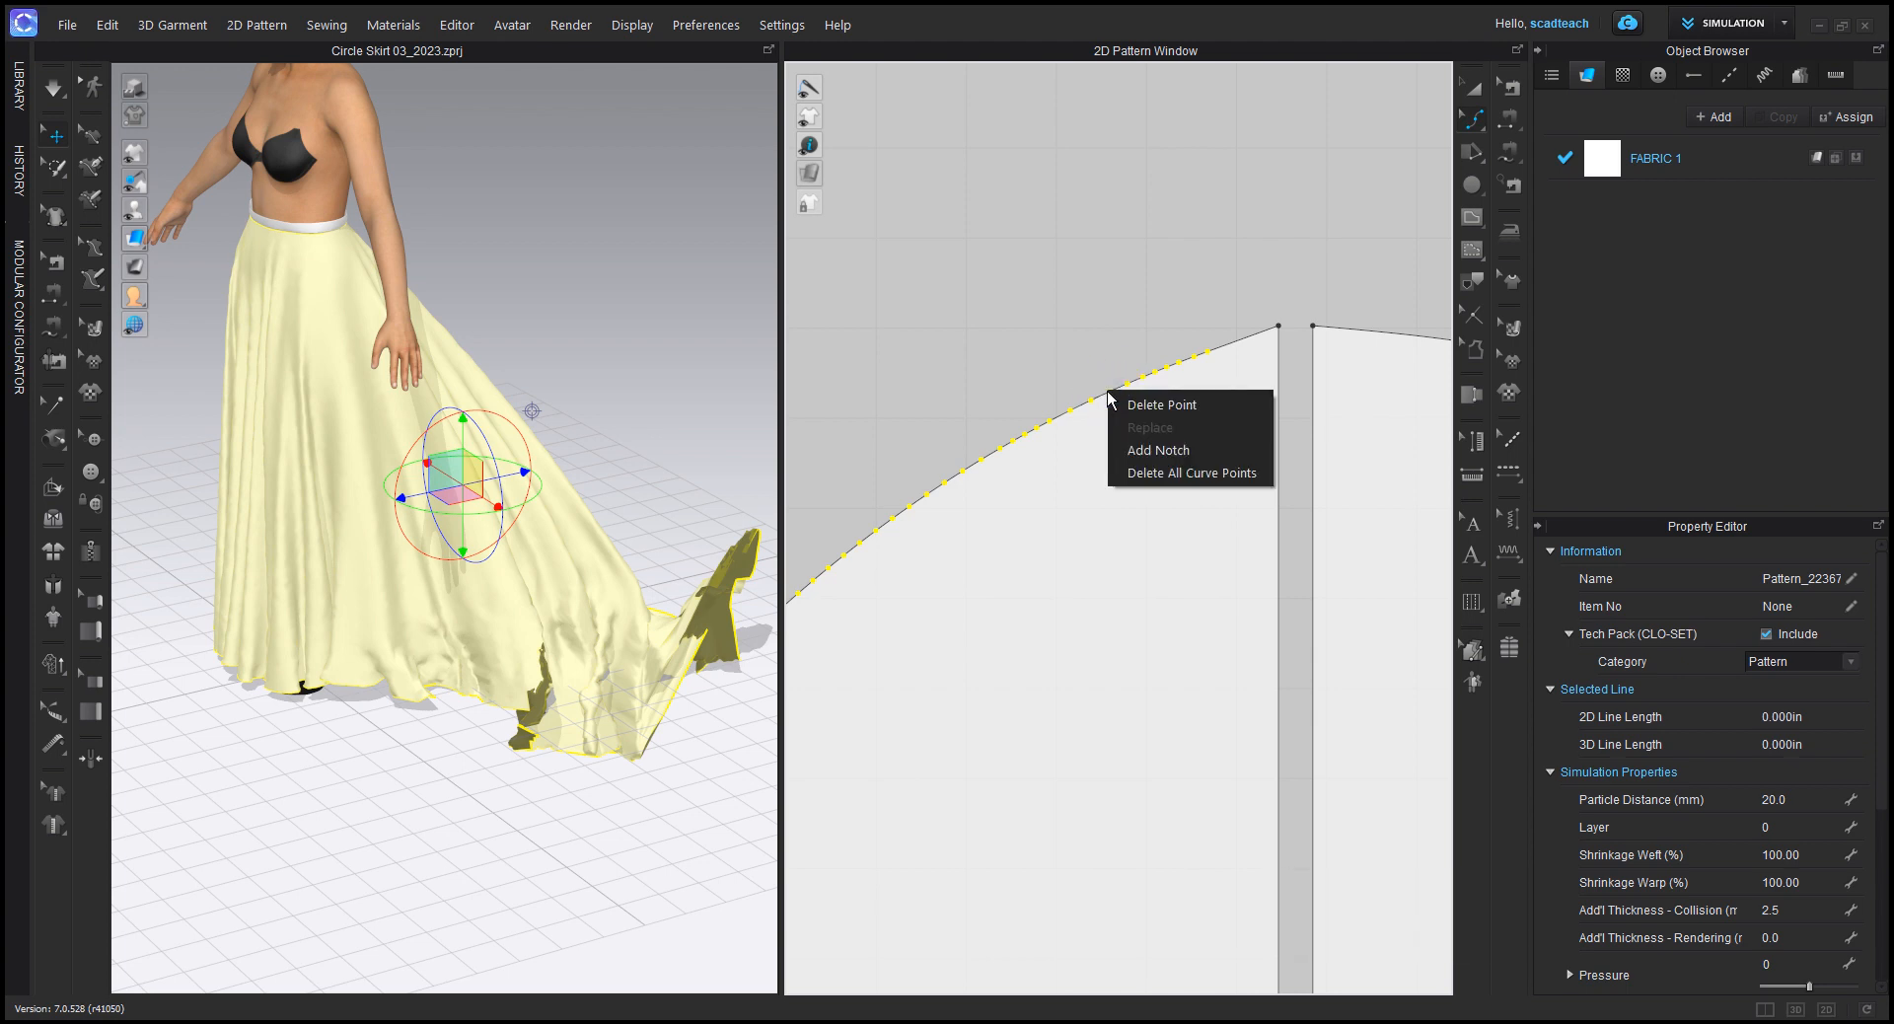
click(1099, 272)
scroll(1065, 474, down, 6)
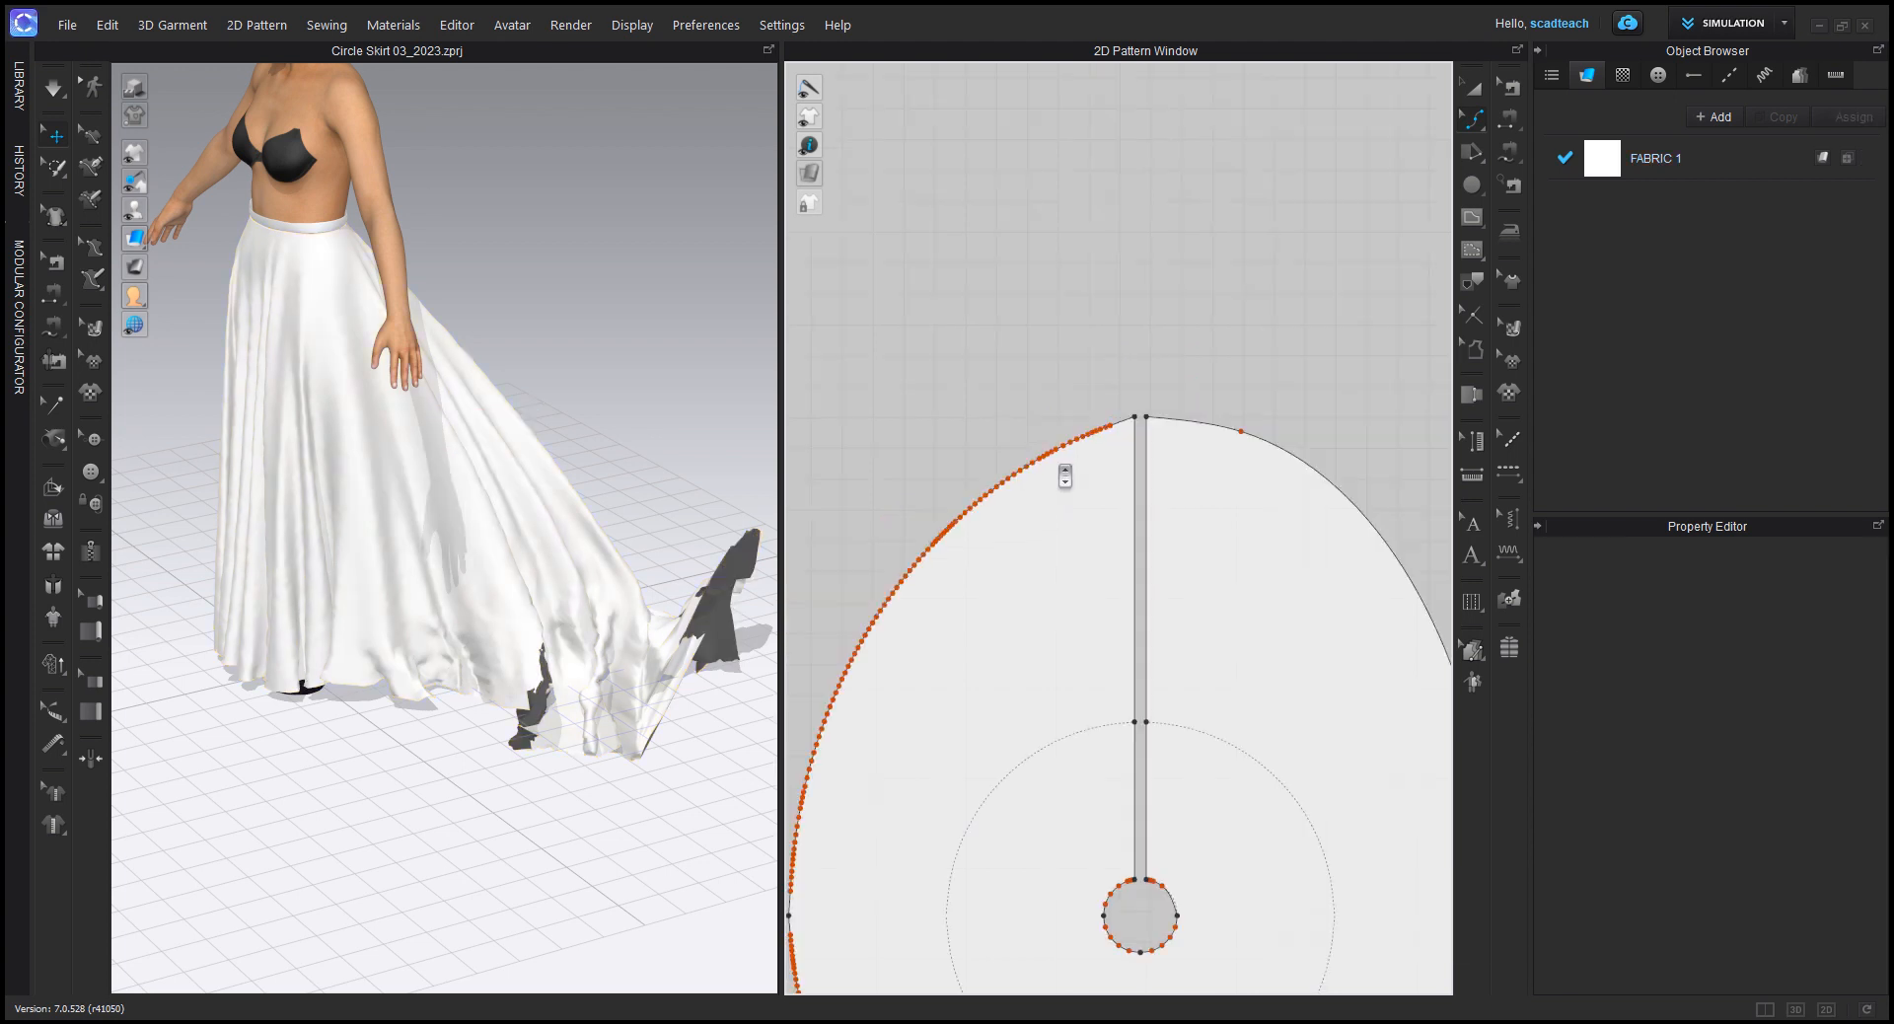
middle_drag(982, 565, 1027, 541)
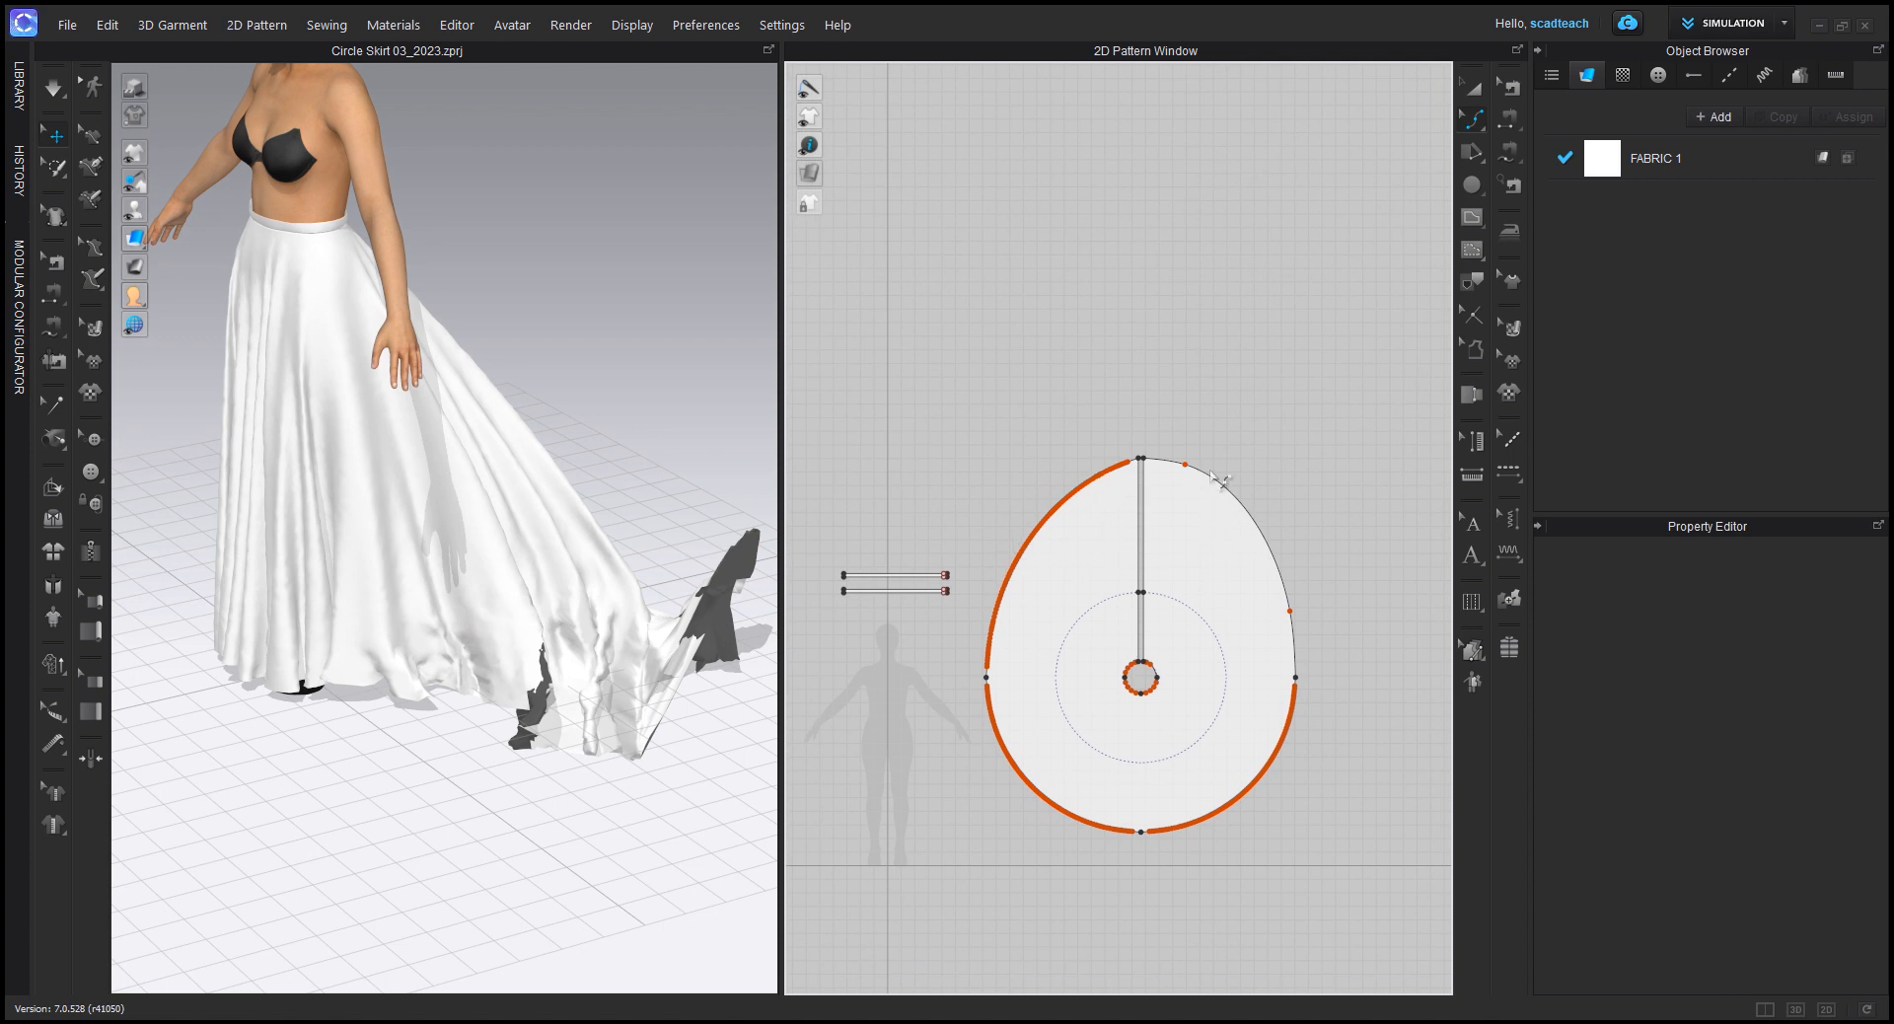
middle_drag(1204, 599, 1194, 539)
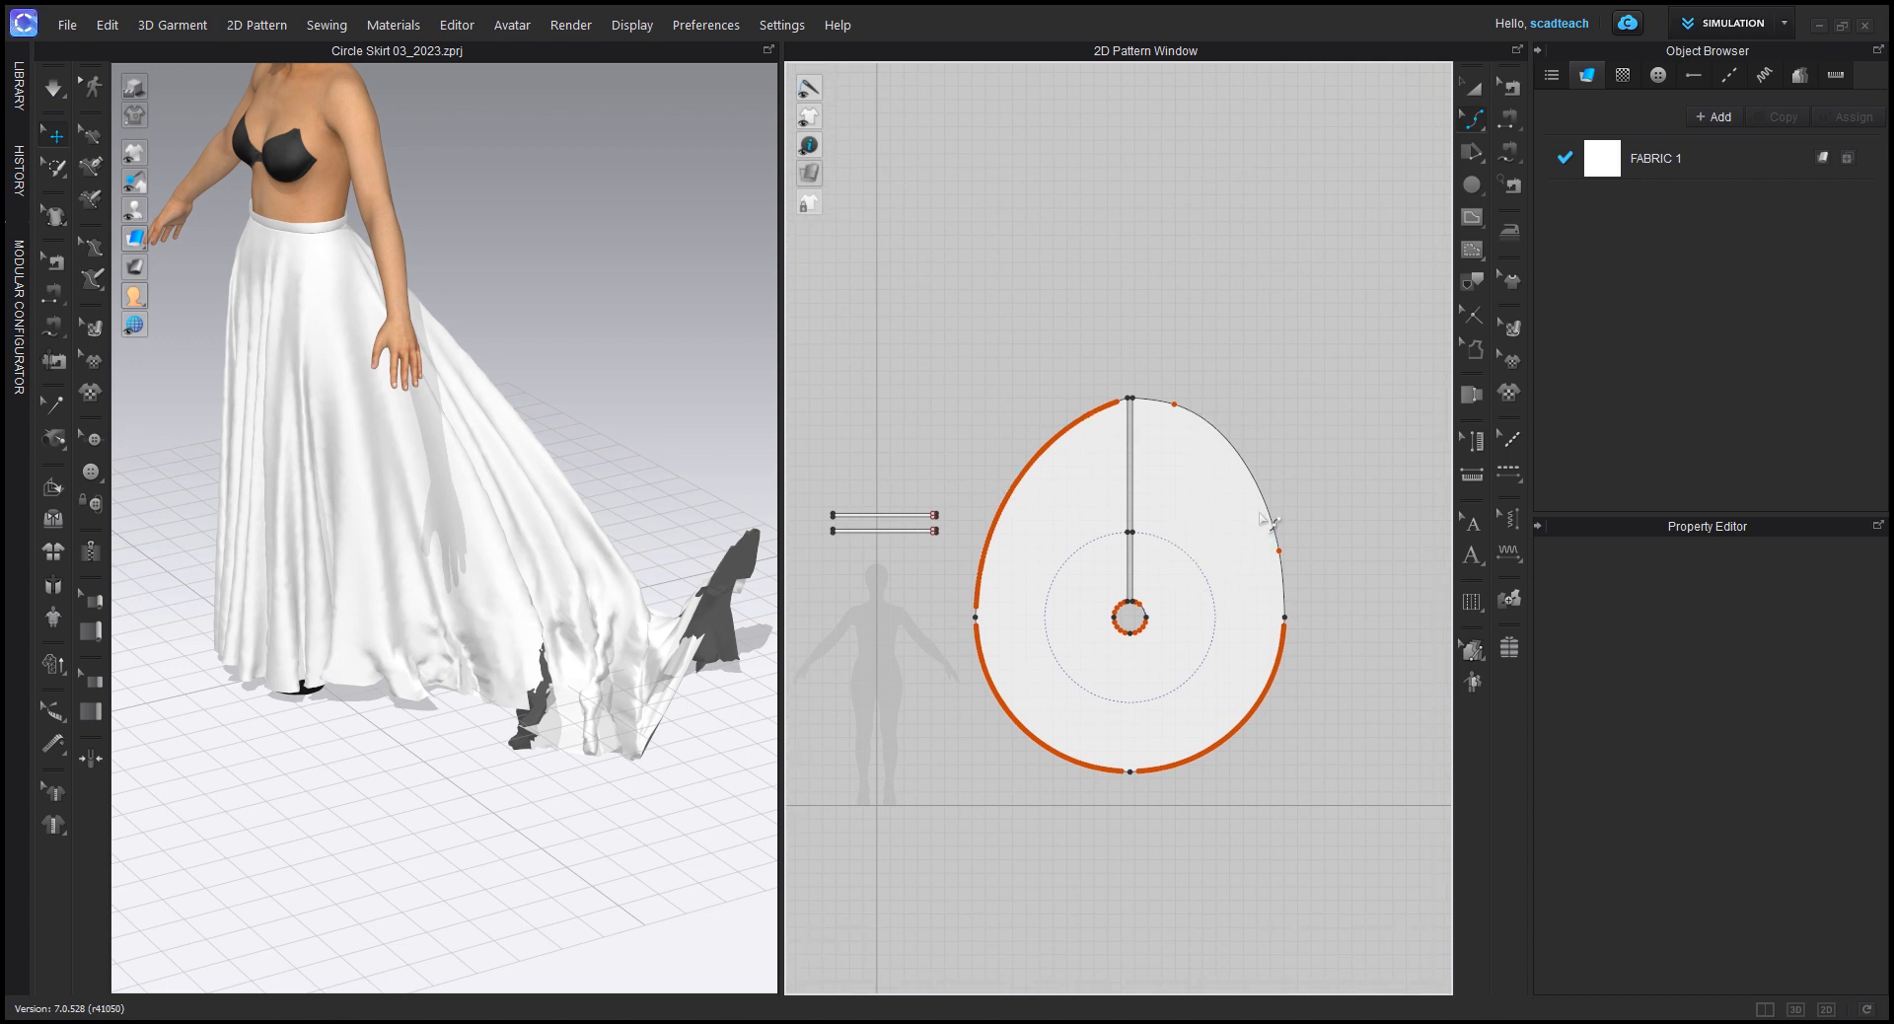
Step: Undo the hem reshaping and the deletion of the curve points on the back hem edge
key(ctrl+z)
key(ctrl+z)
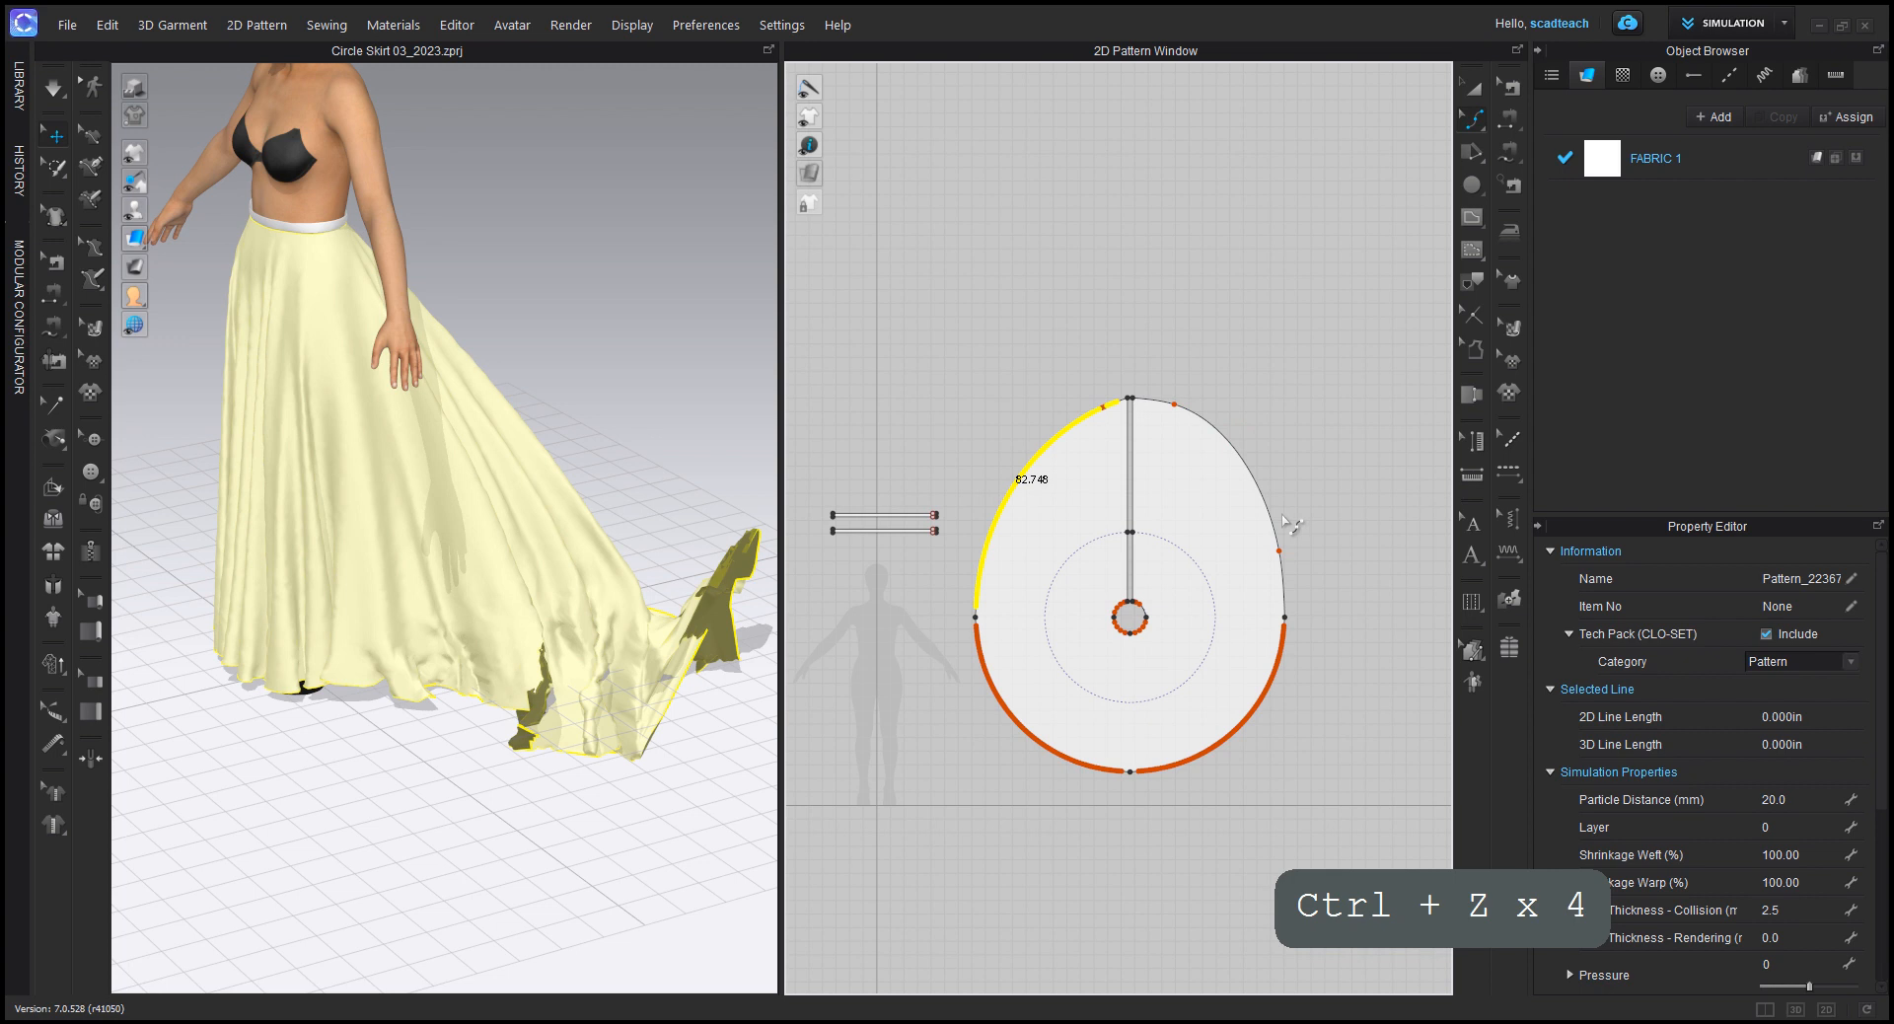
key(ctrl+z)
key(ctrl+z)
key(ctrl+z)
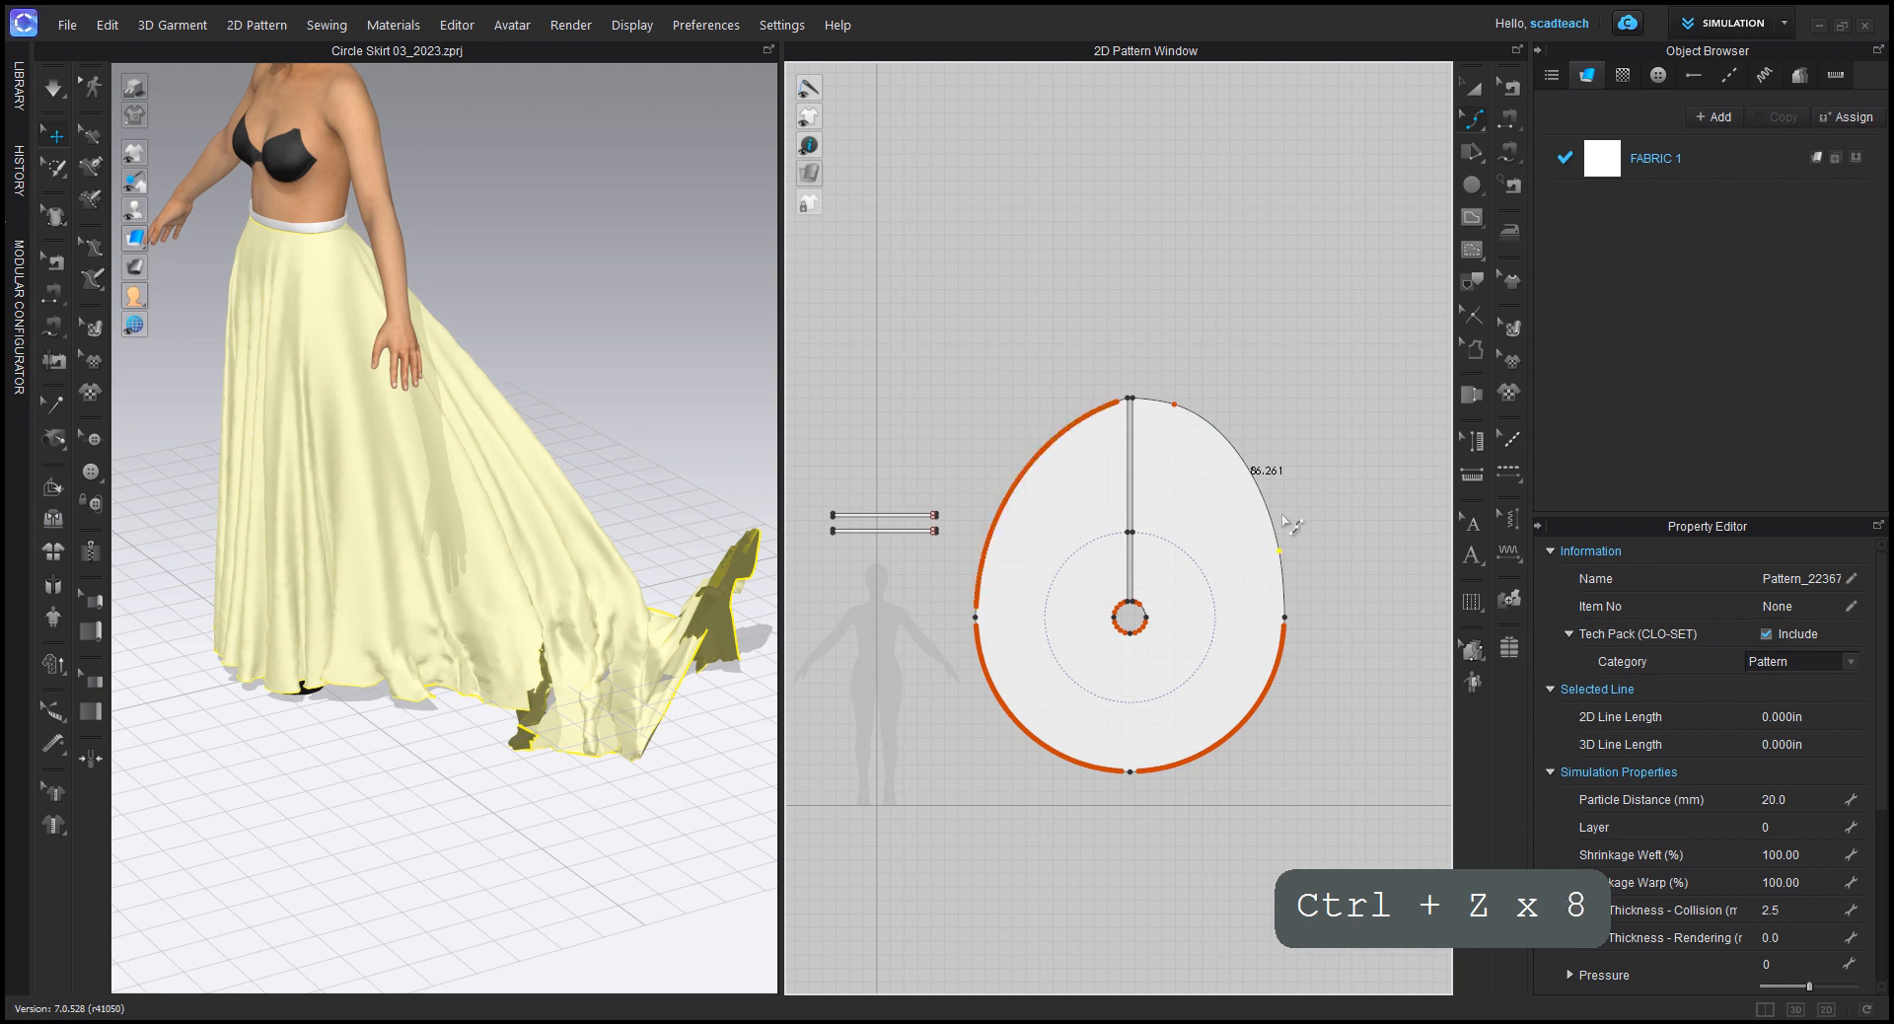
key(ctrl+z)
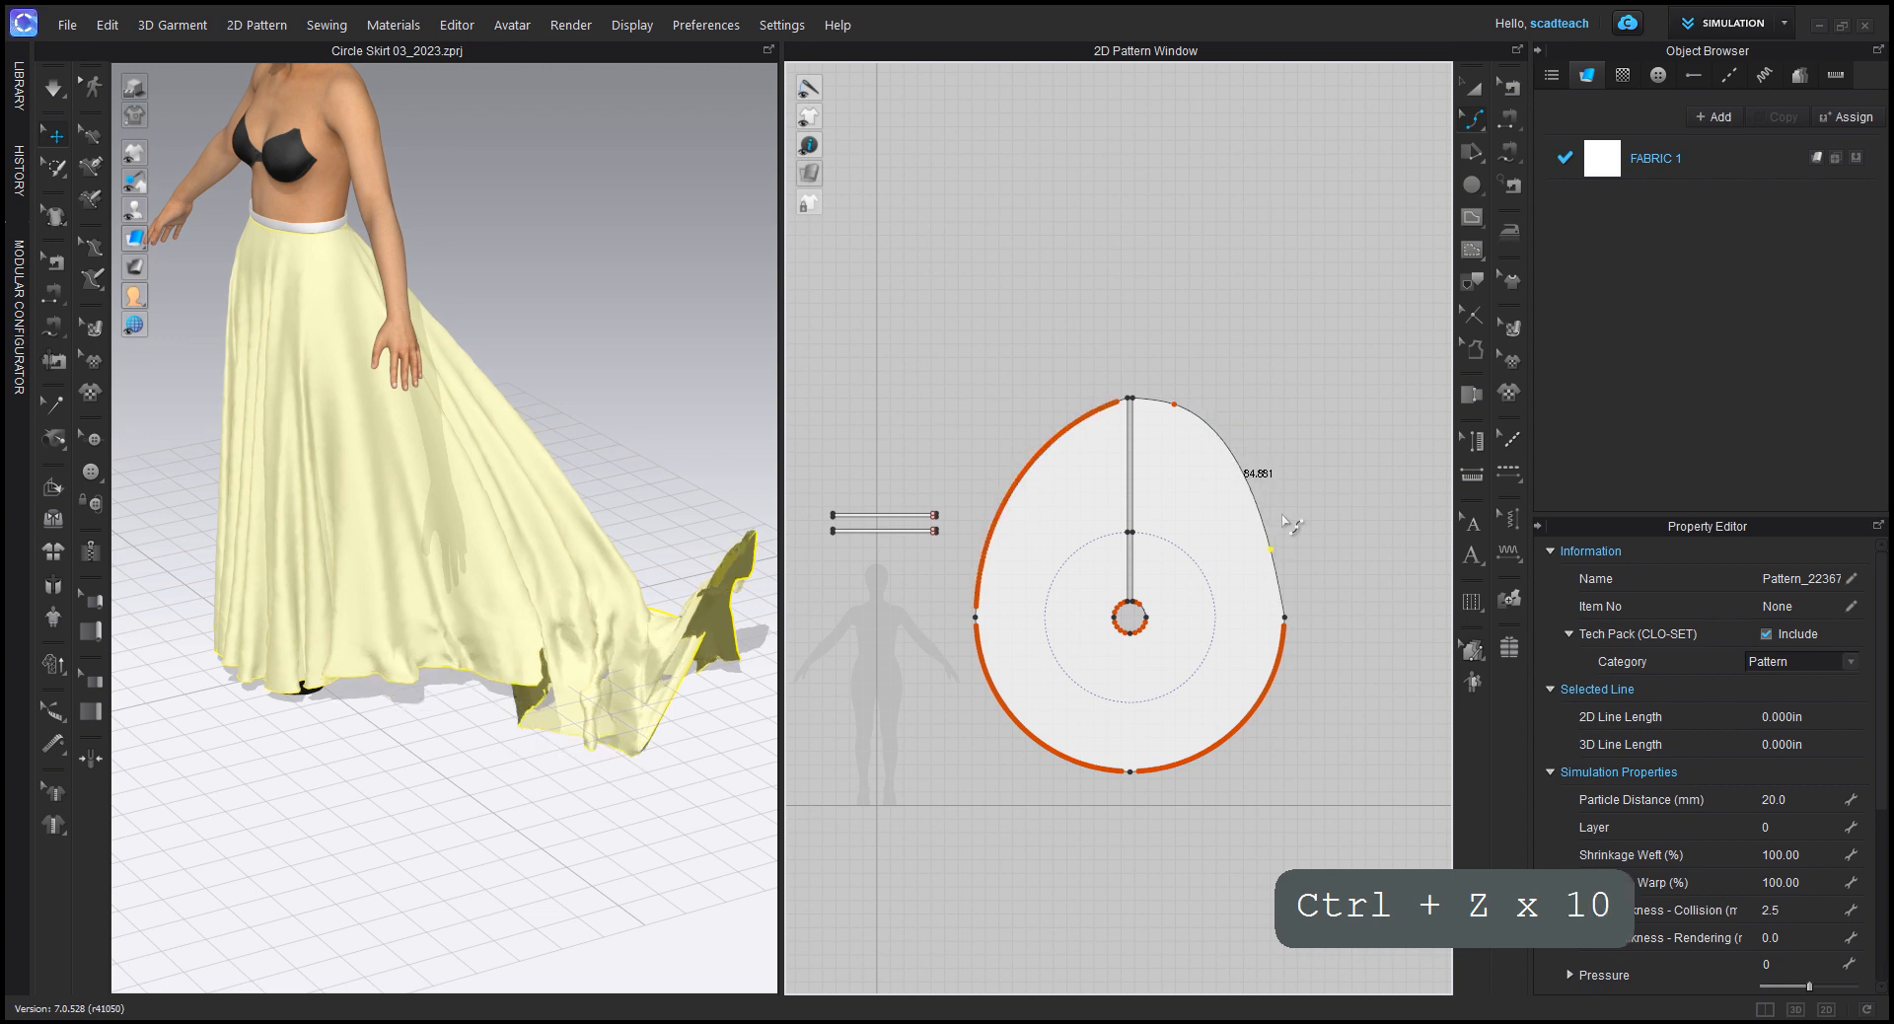
key(ctrl+z)
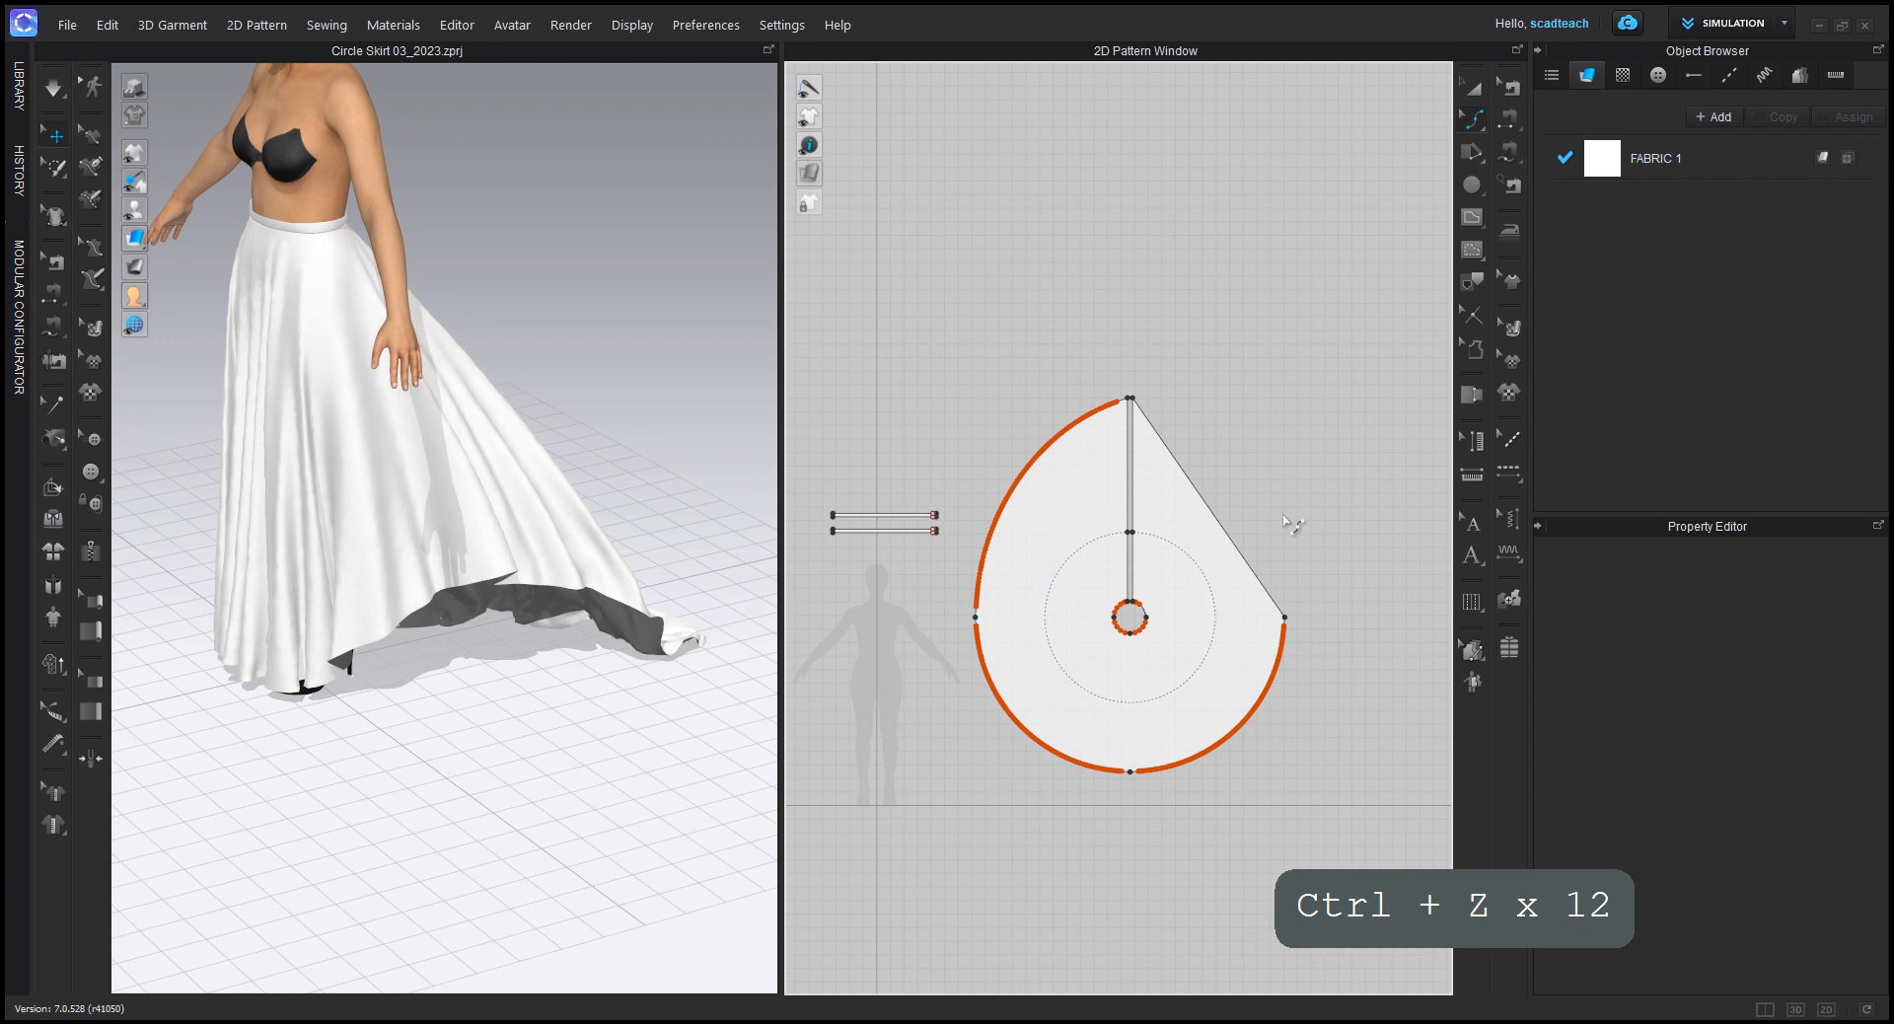
key(ctrl+z)
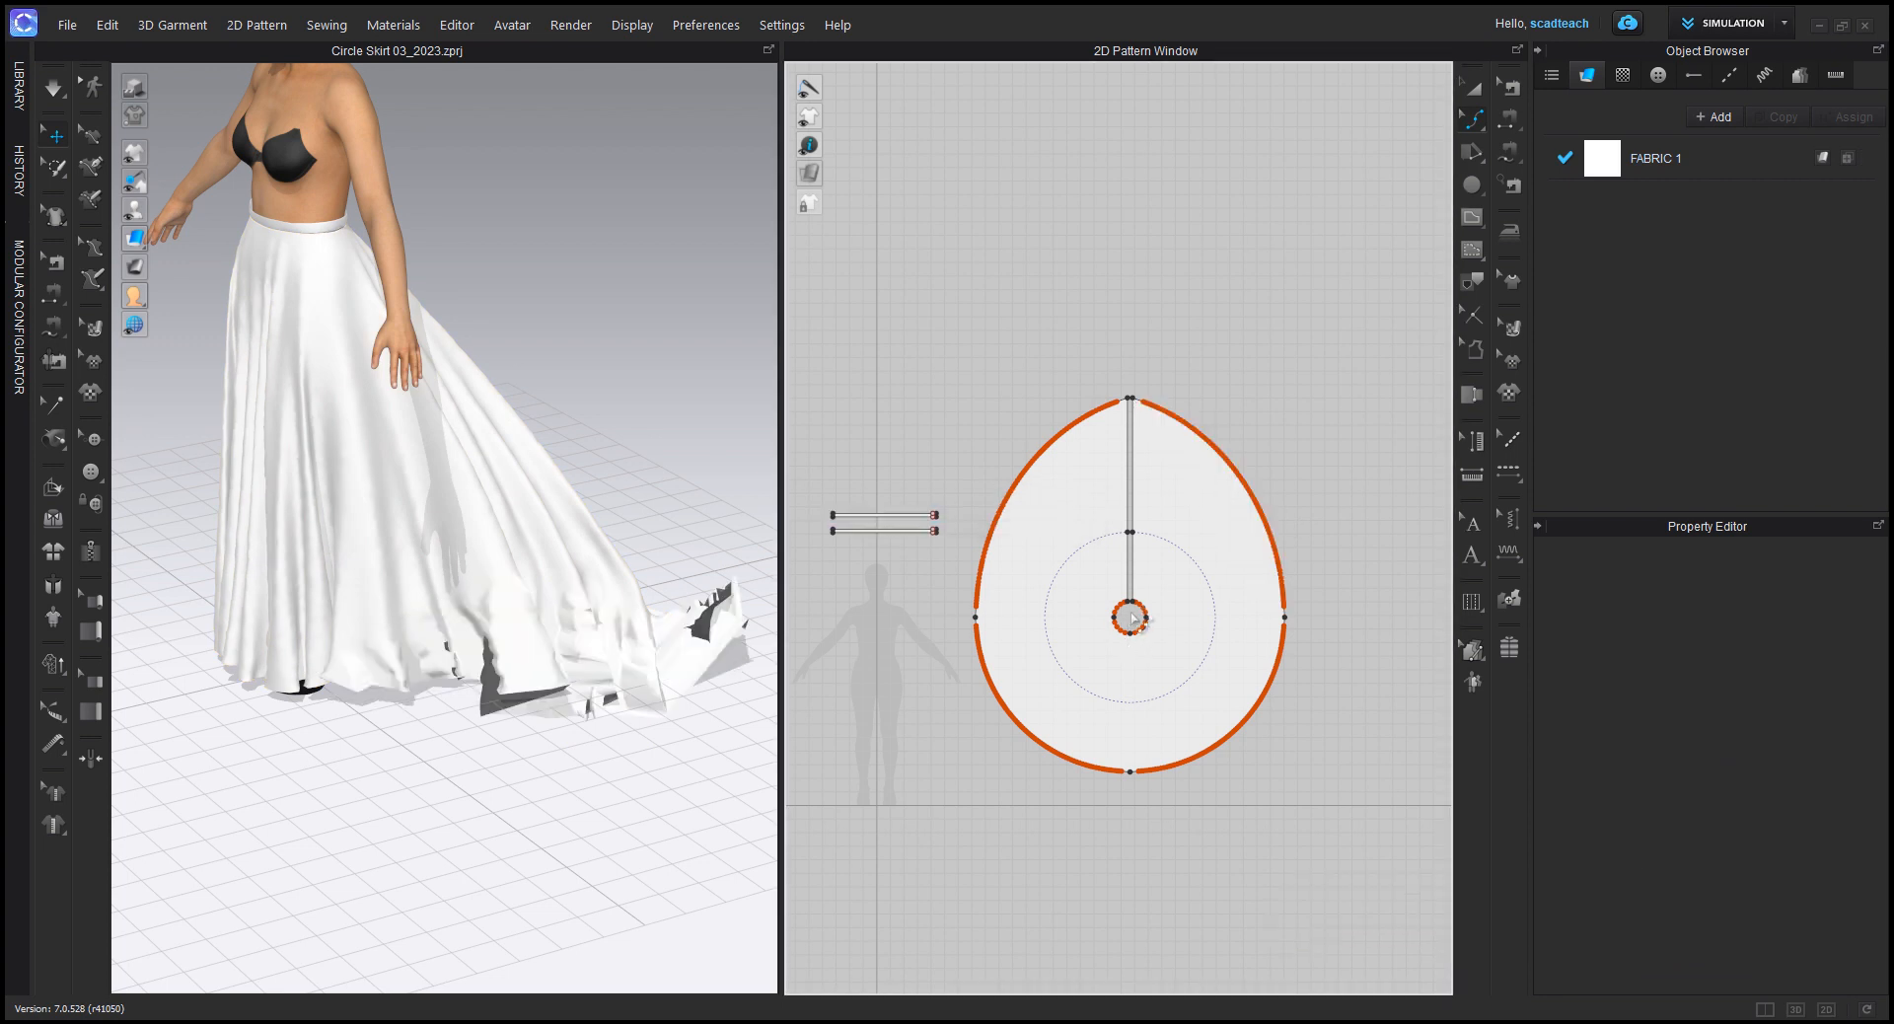
key(ctrl+z)
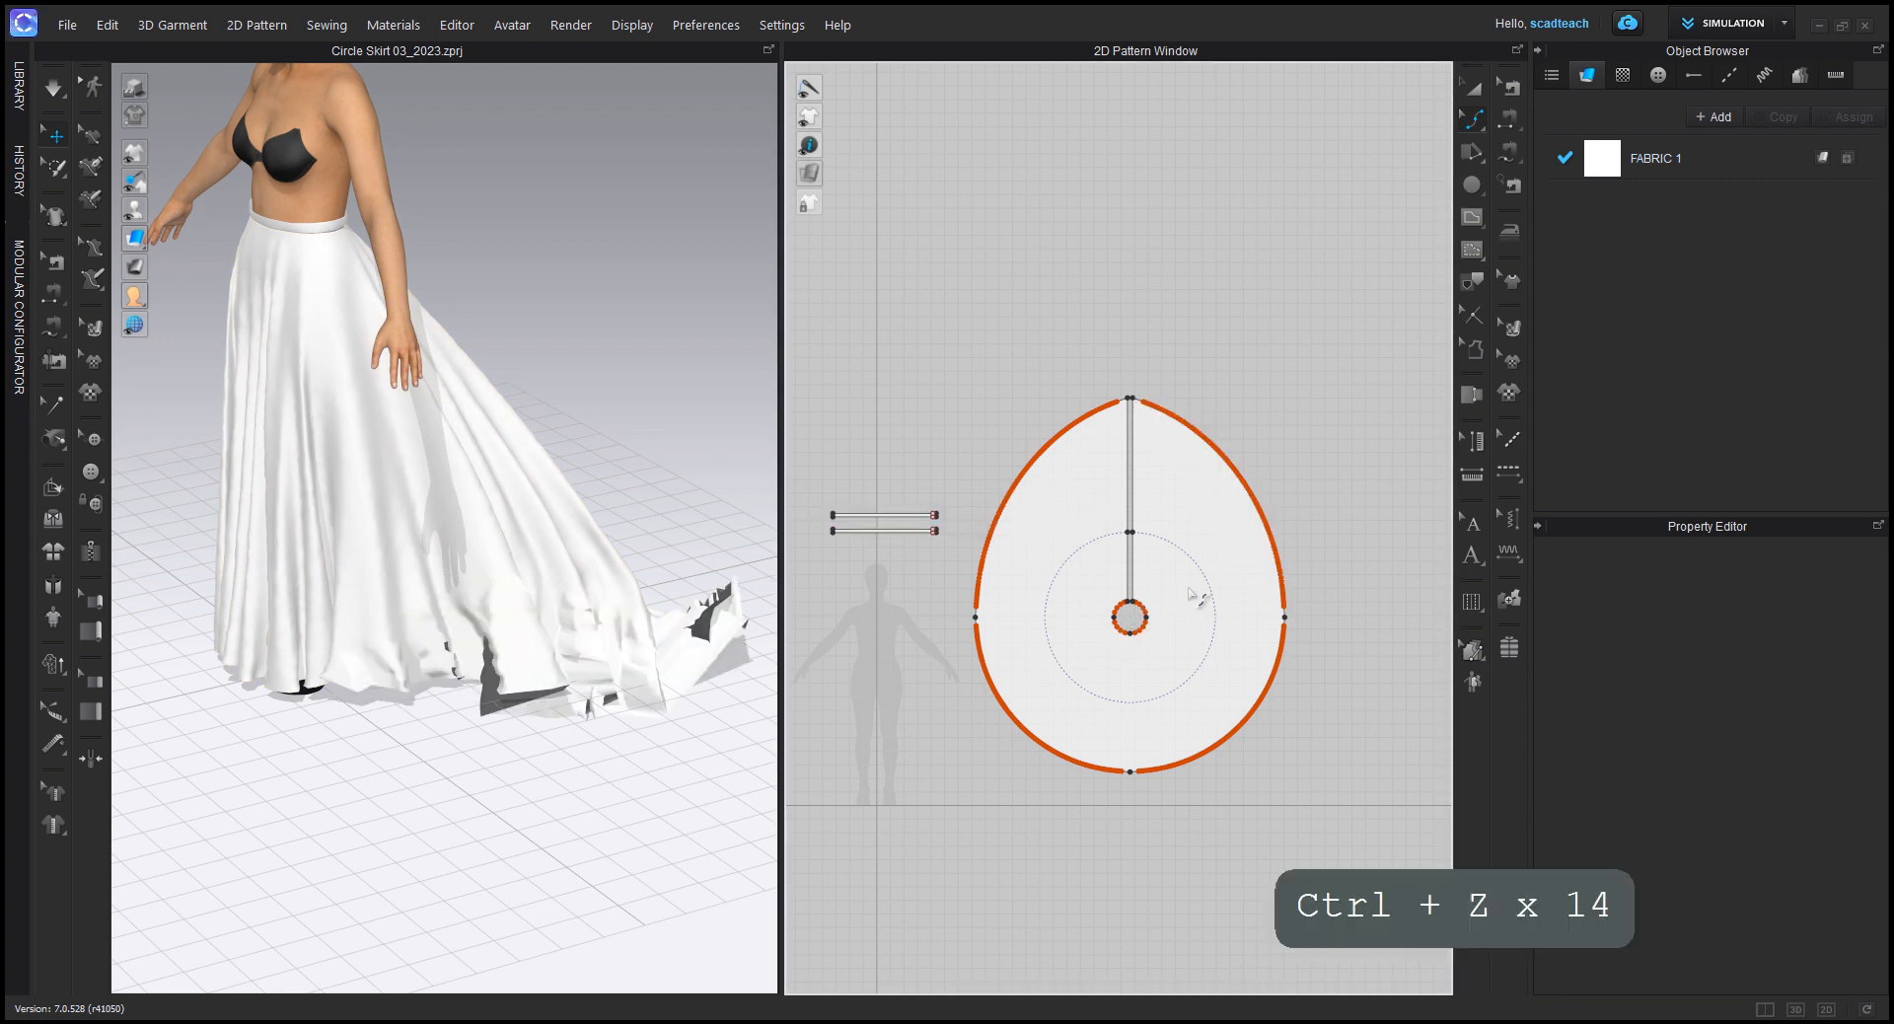
key(ctrl+z)
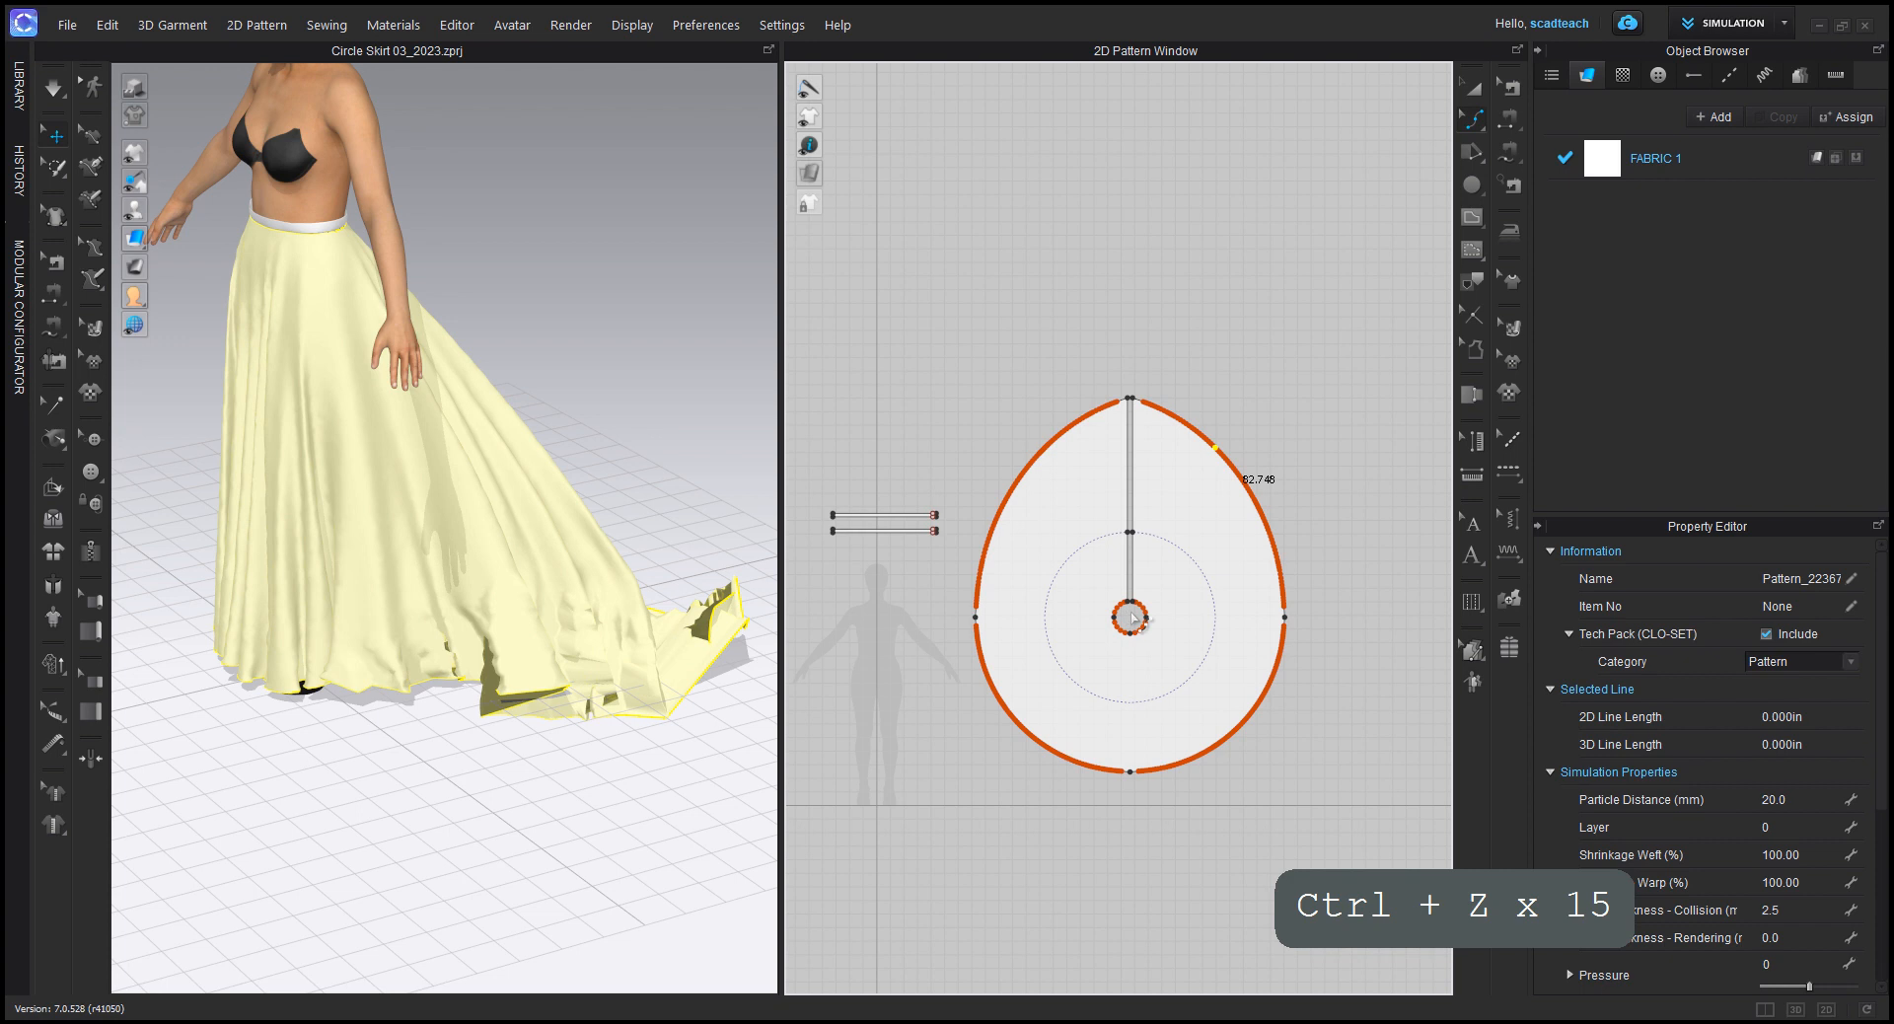
Step: Undo the back train lengthening so the skirt pattern is a full circle again
key(ctrl+z)
key(ctrl+z)
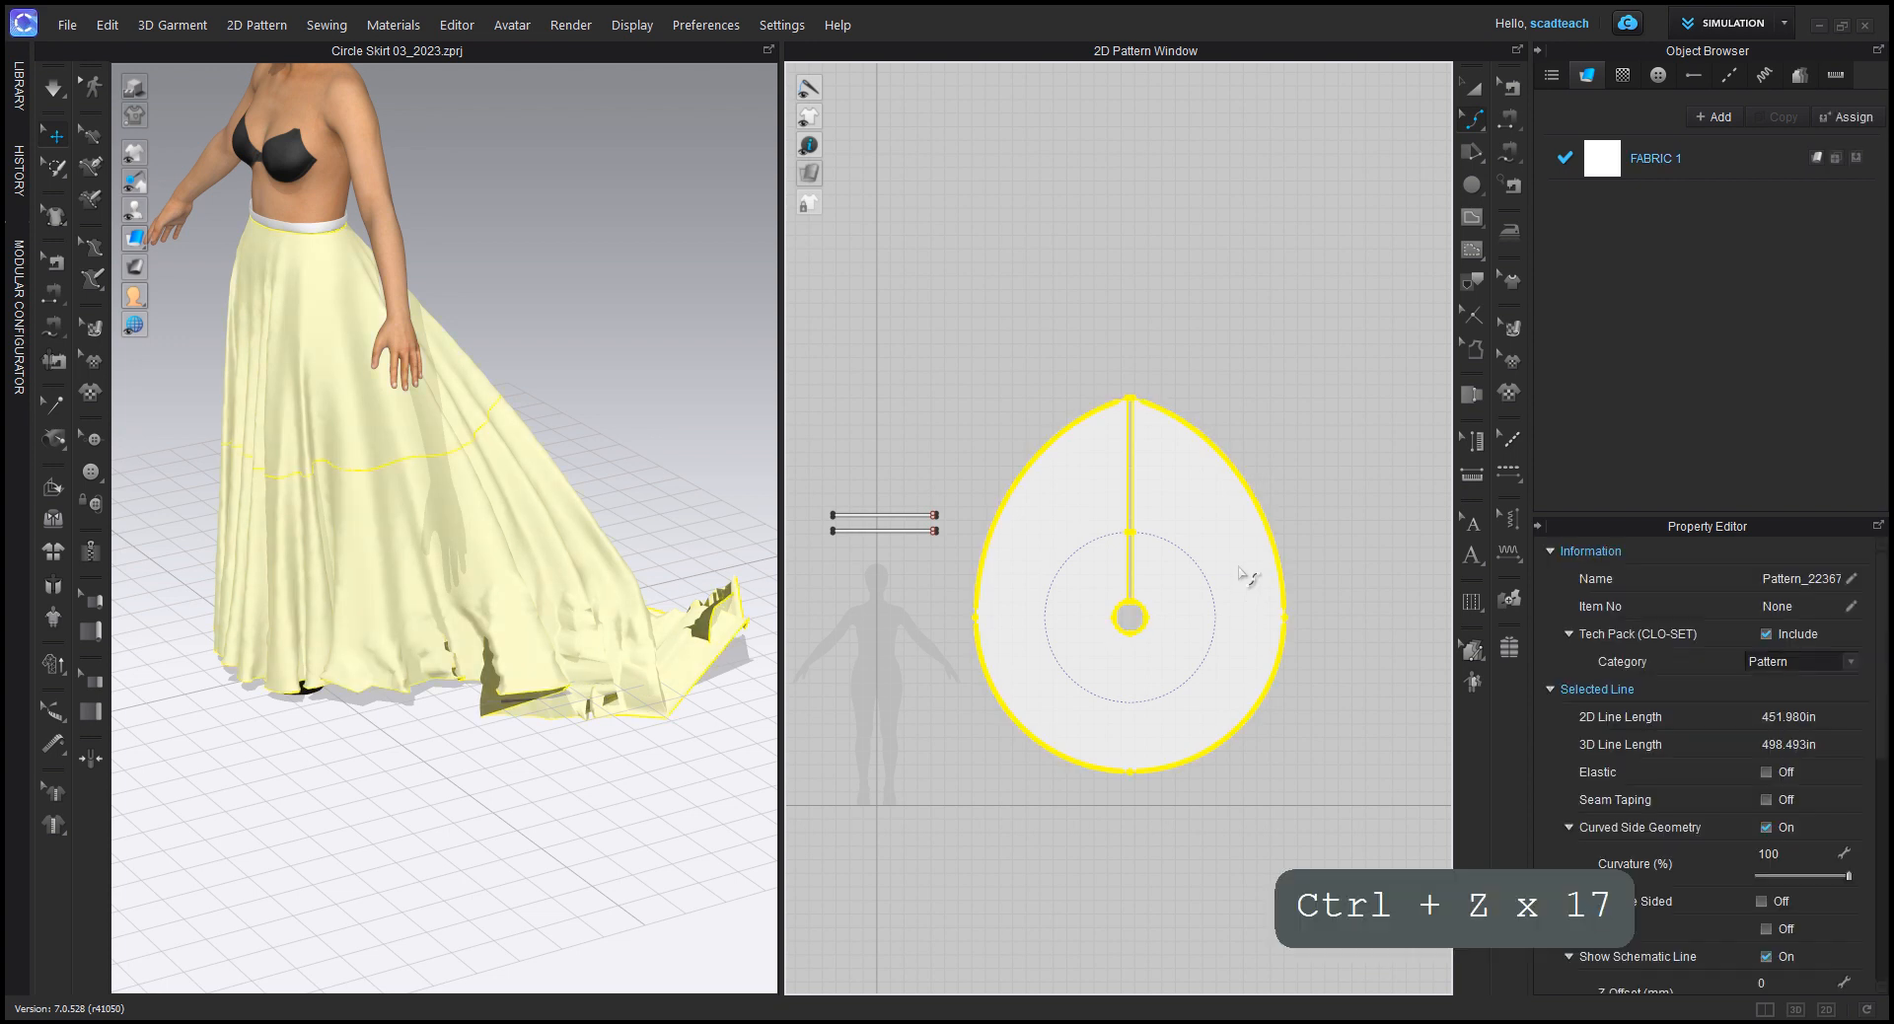
key(ctrl+z)
key(ctrl+z)
key(ctrl+z)
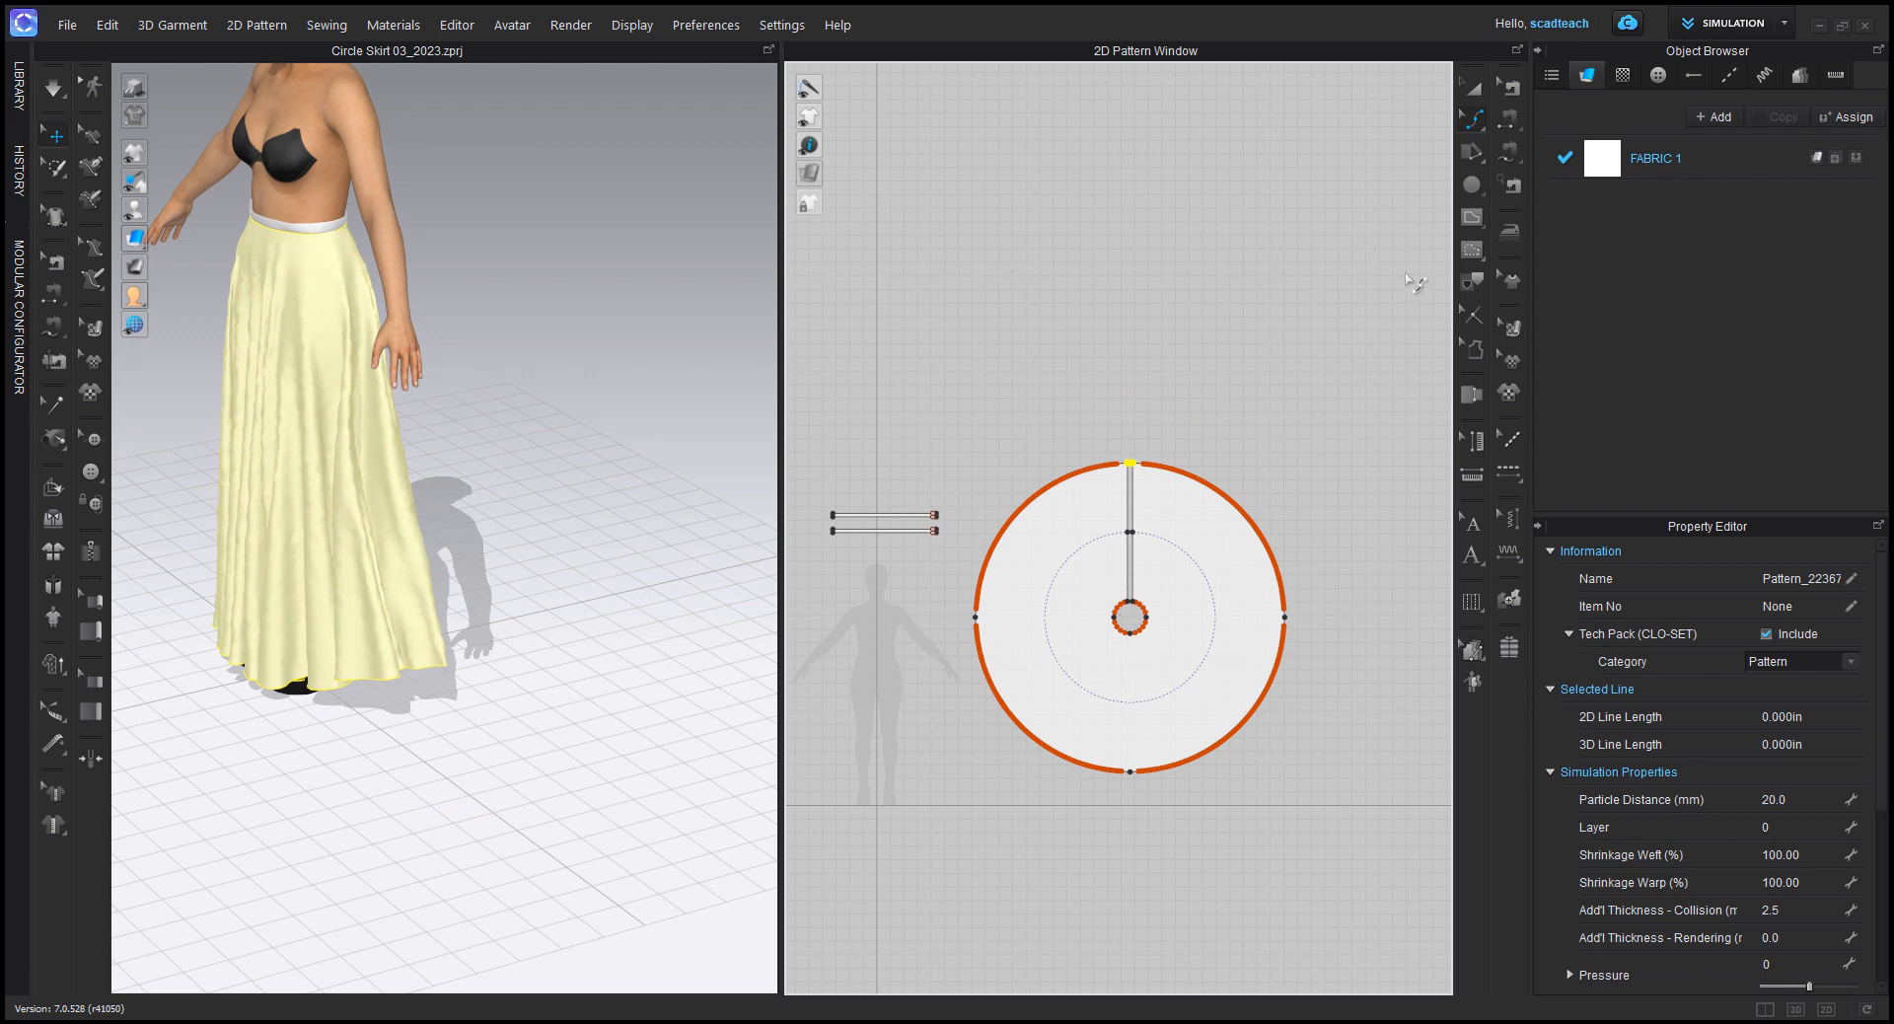
right_drag(1171, 592, 1154, 543)
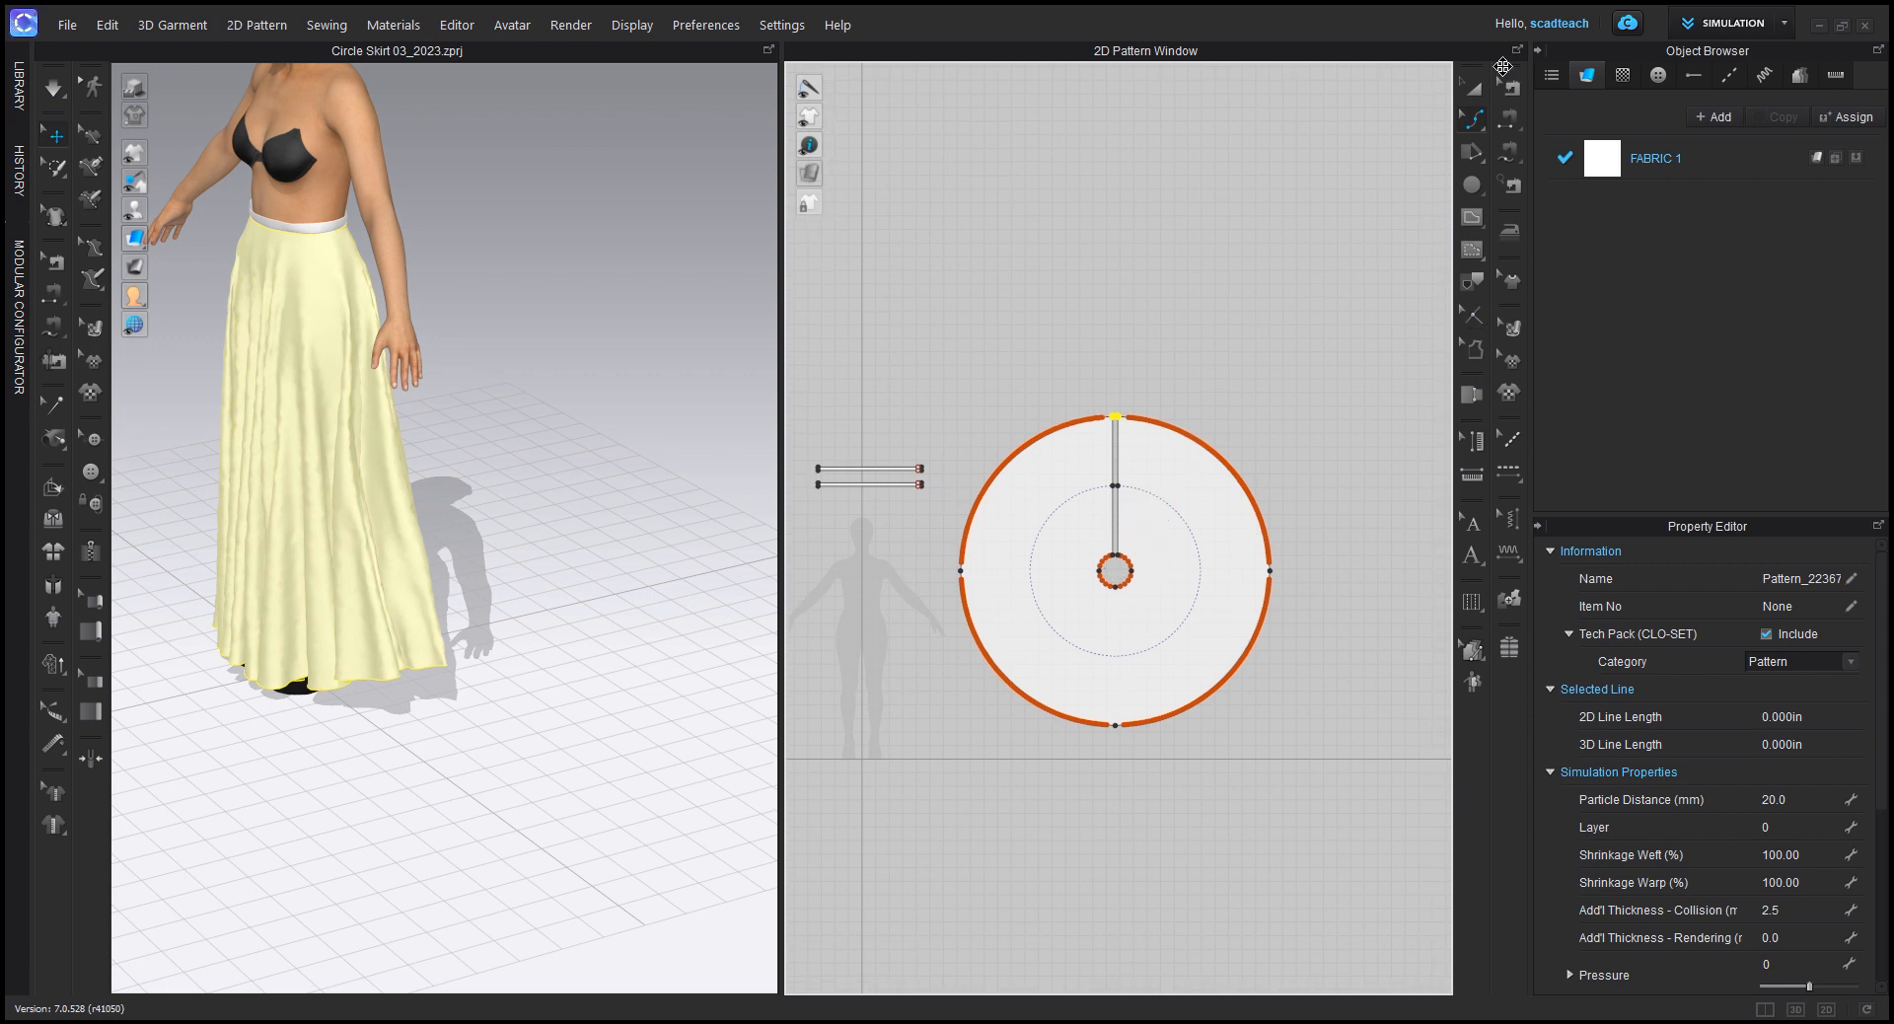
Step: Switch from Edit Curve Point to the Edit Pattern tool and clear the selection on the circle skirt
click(1480, 129)
click(1539, 124)
click(1308, 260)
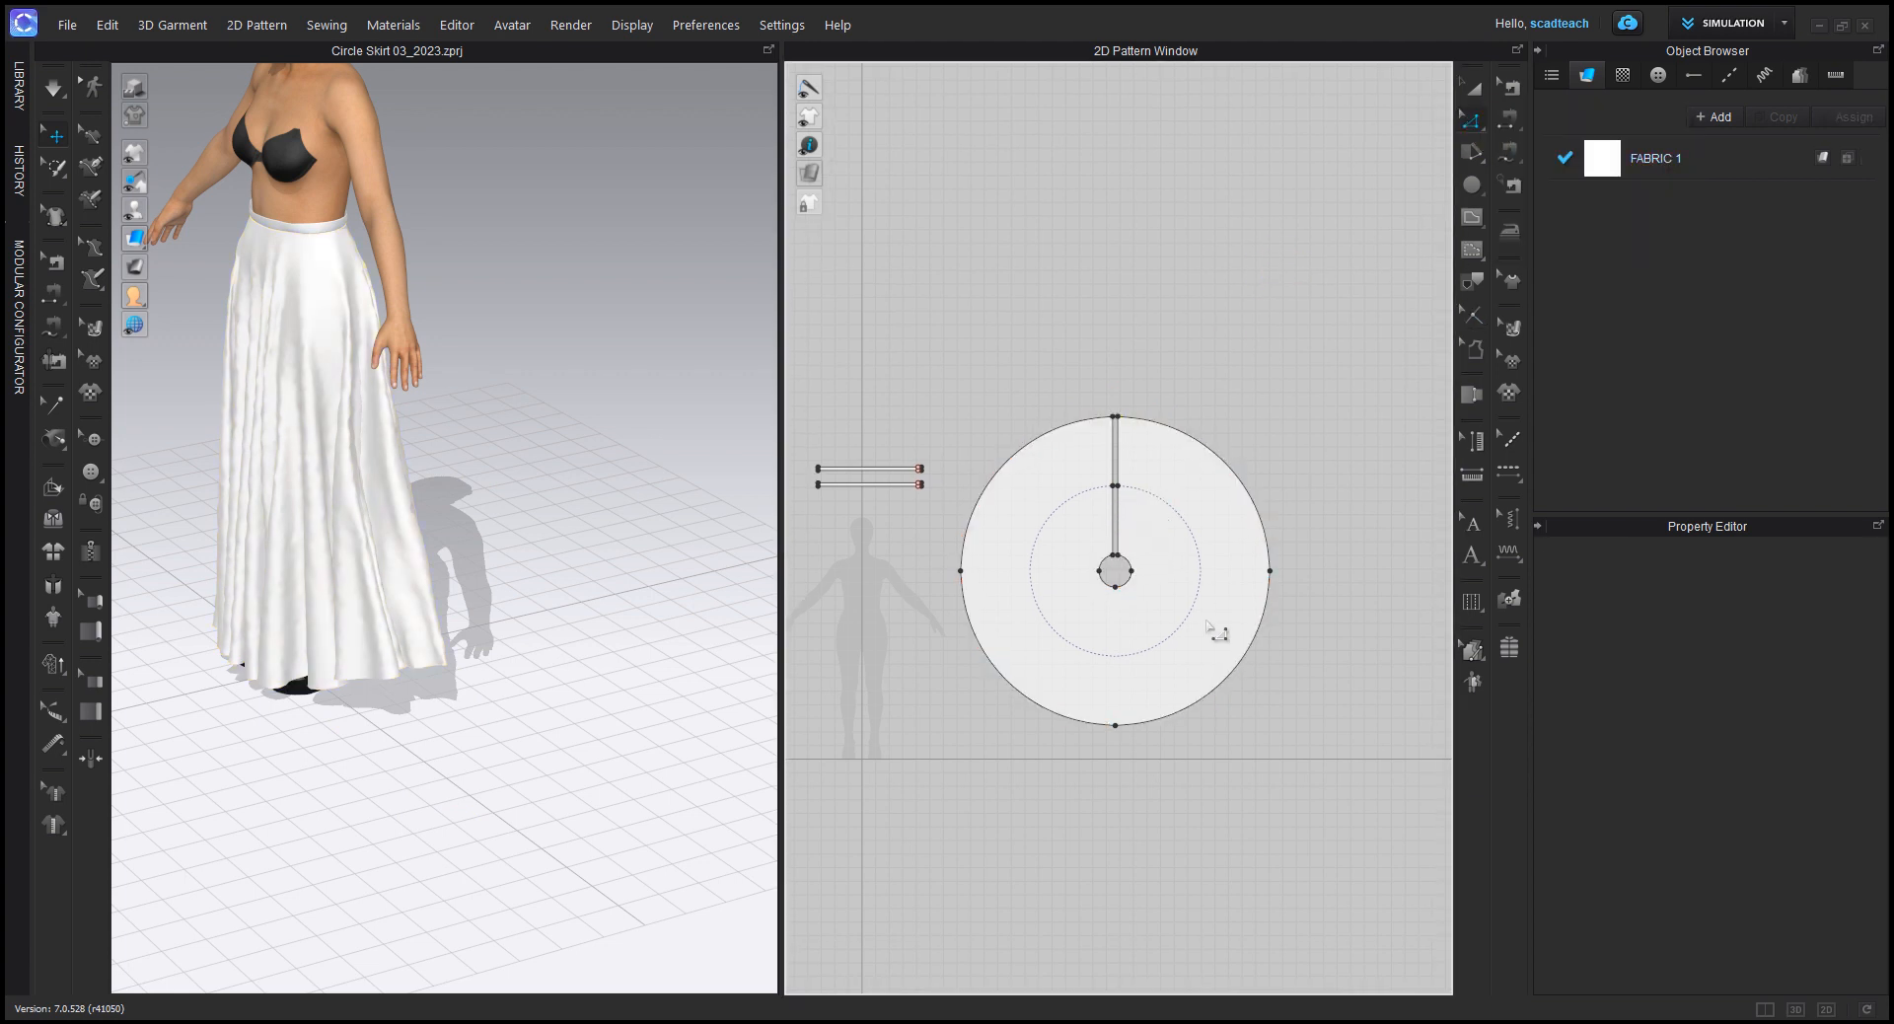
right_drag(1242, 582, 1125, 499)
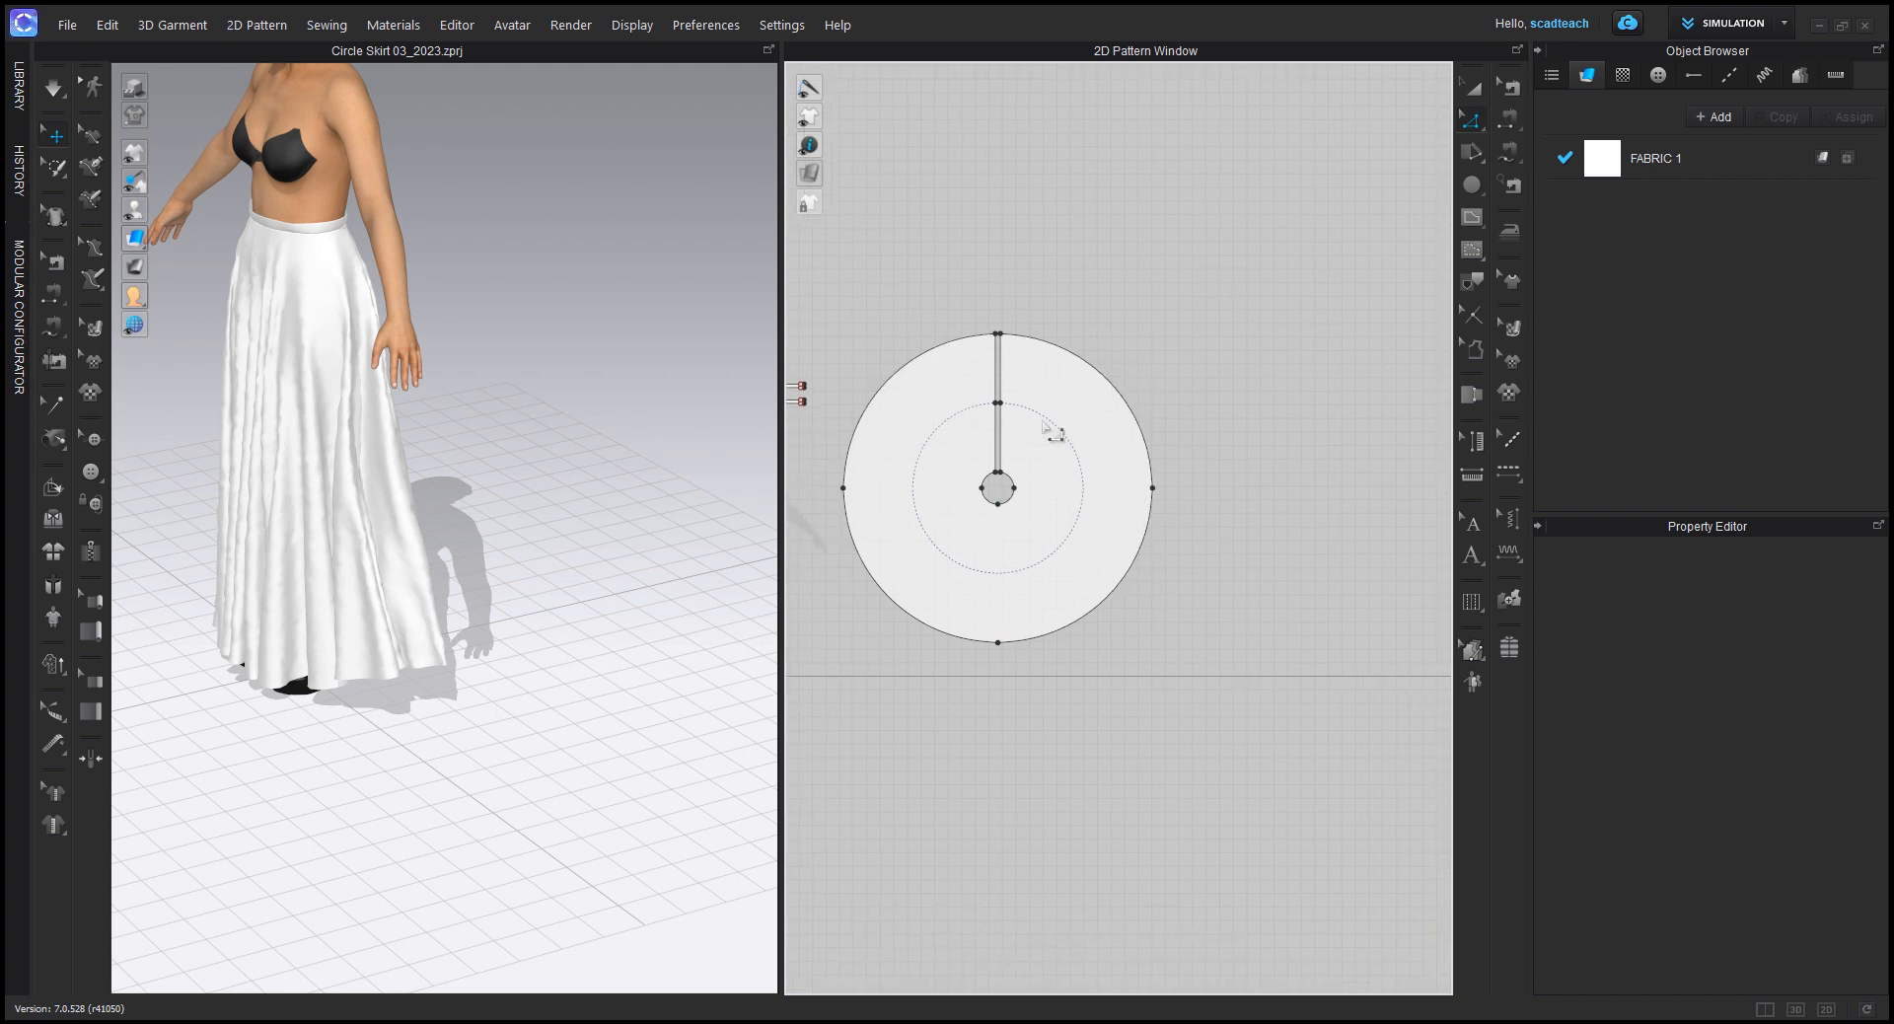
scroll(1026, 493, up, 3)
right_drag(1093, 513, 1129, 514)
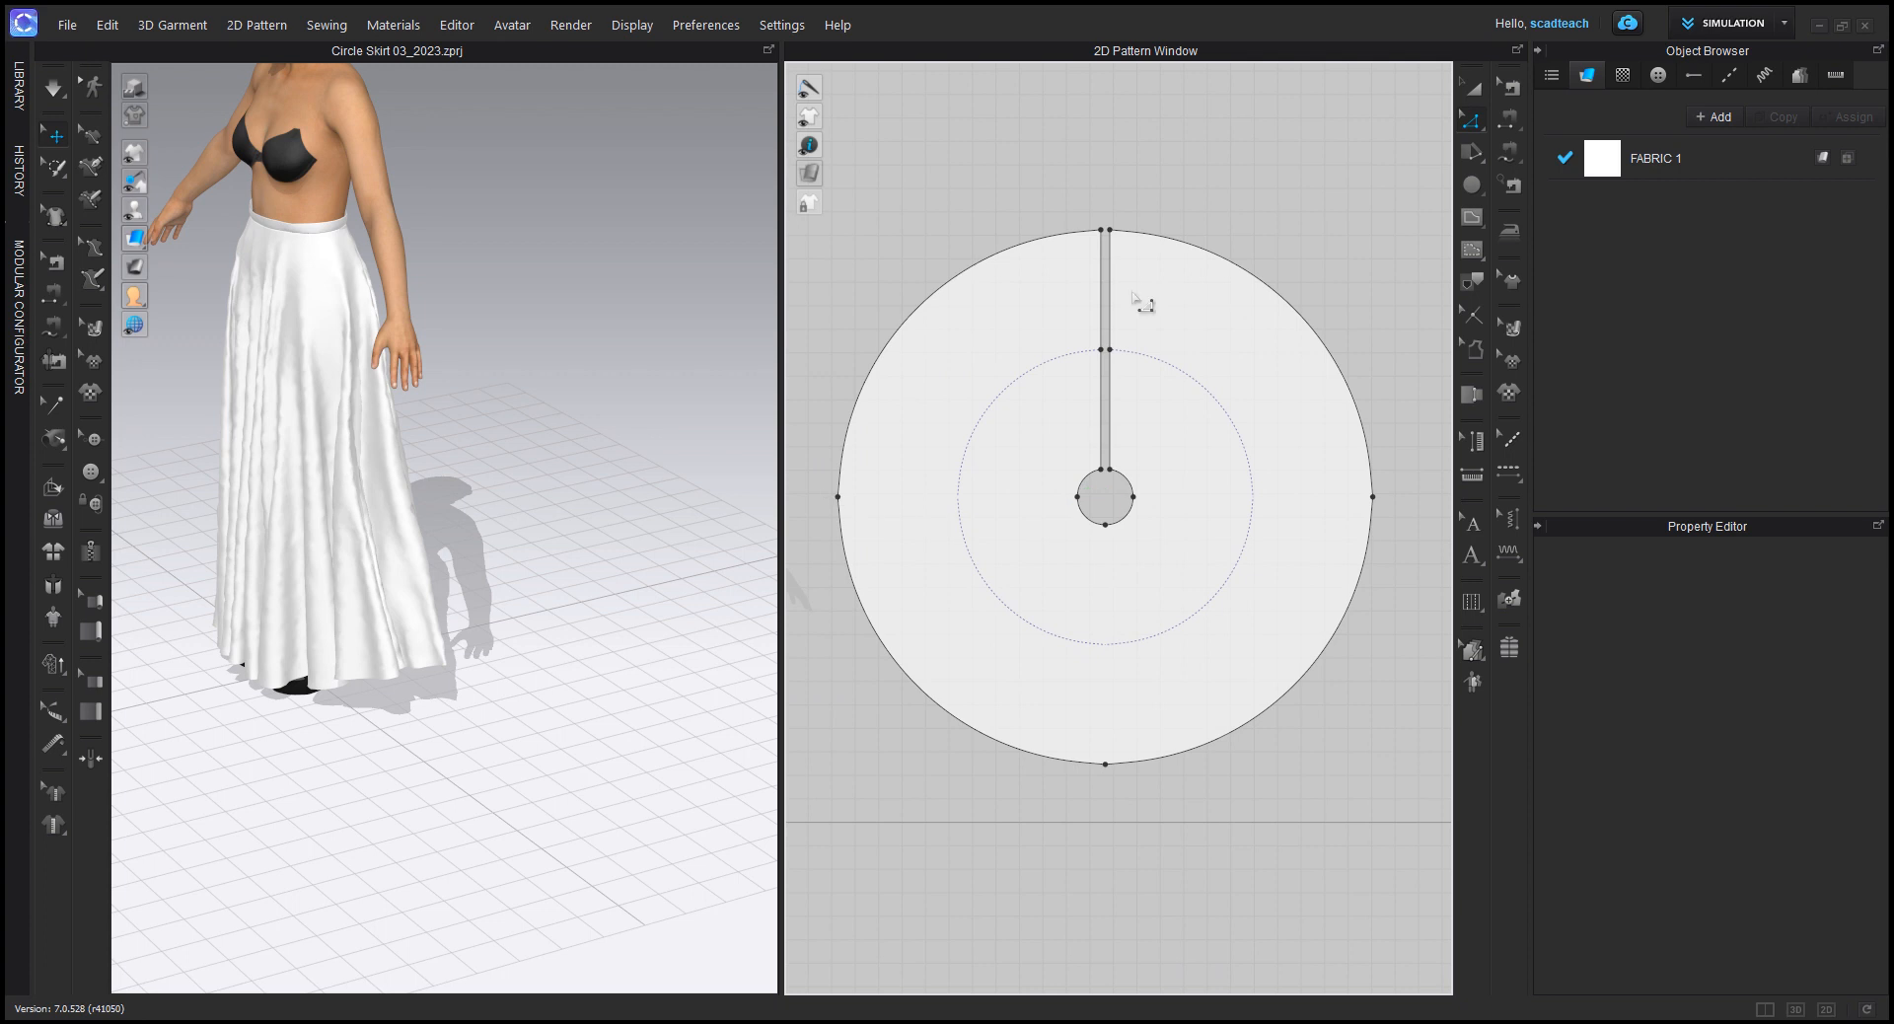
Step: Select the whole circle skirt pattern with the Transform Pattern tool and clear the selection
click(1474, 89)
click(1205, 370)
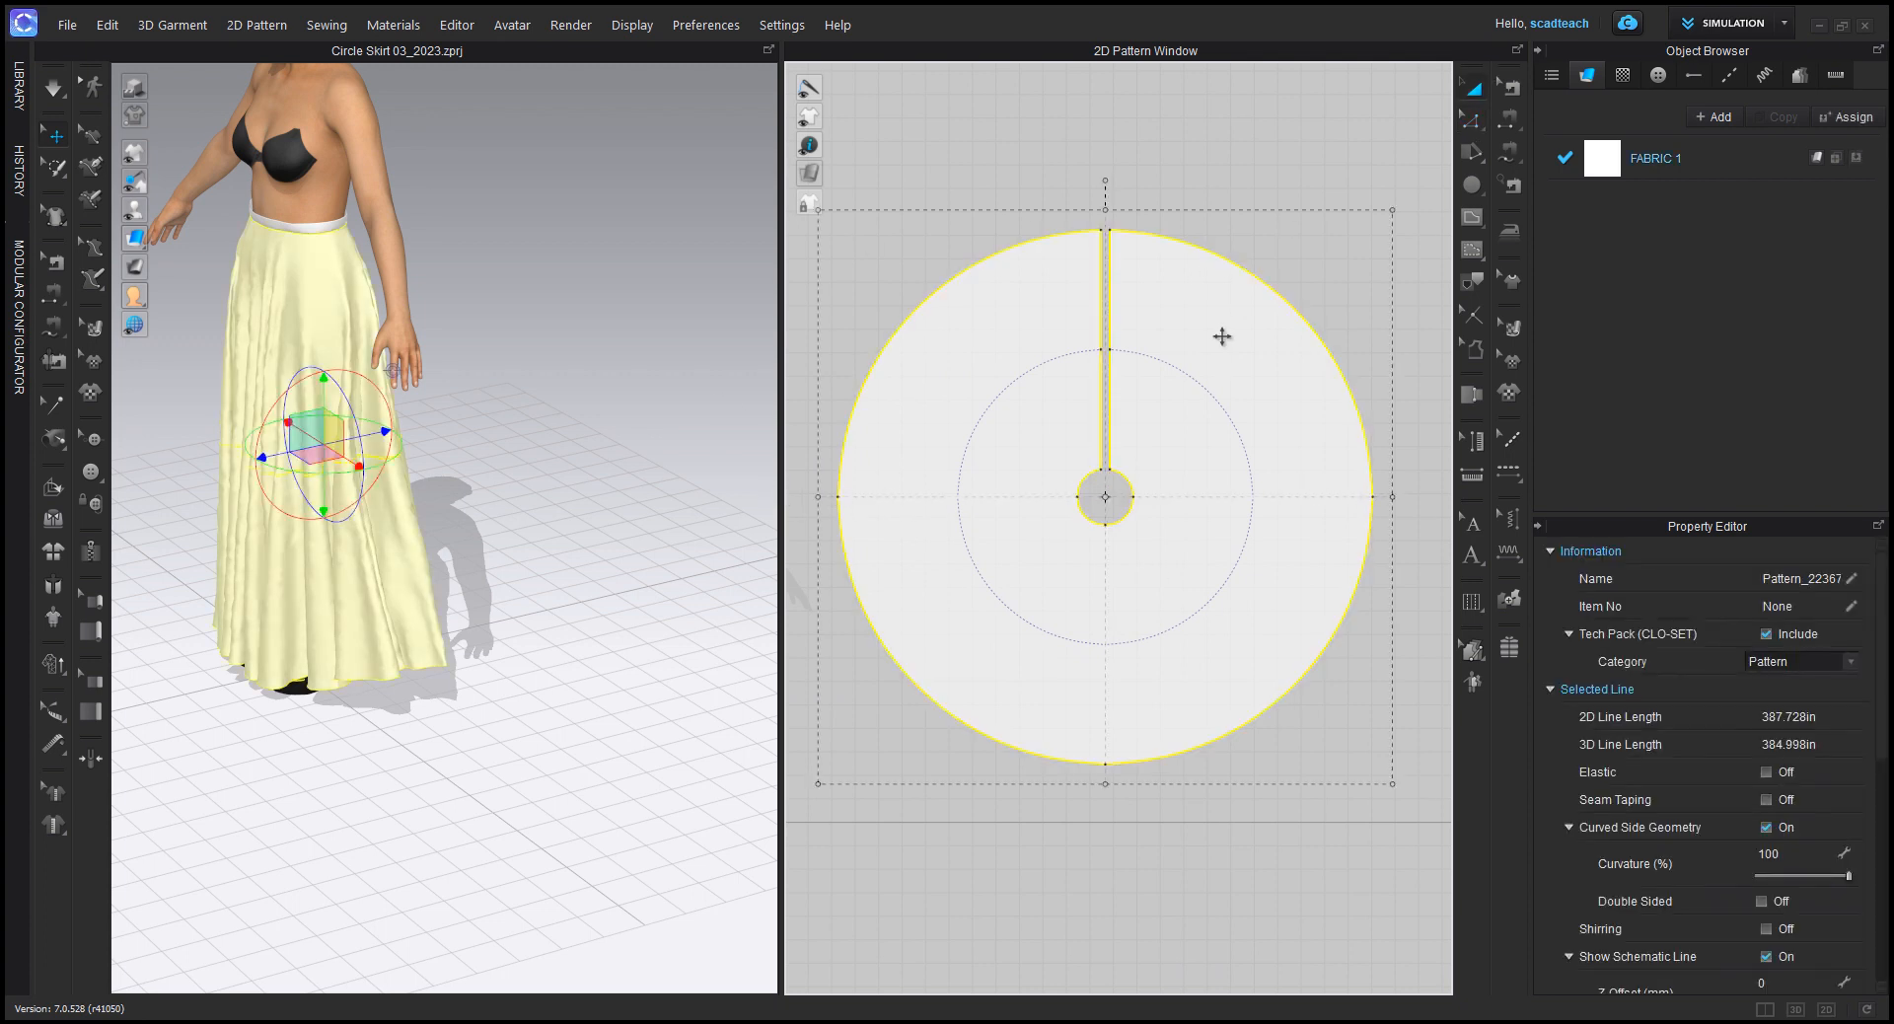
click(1223, 179)
right_drag(1154, 475, 1201, 487)
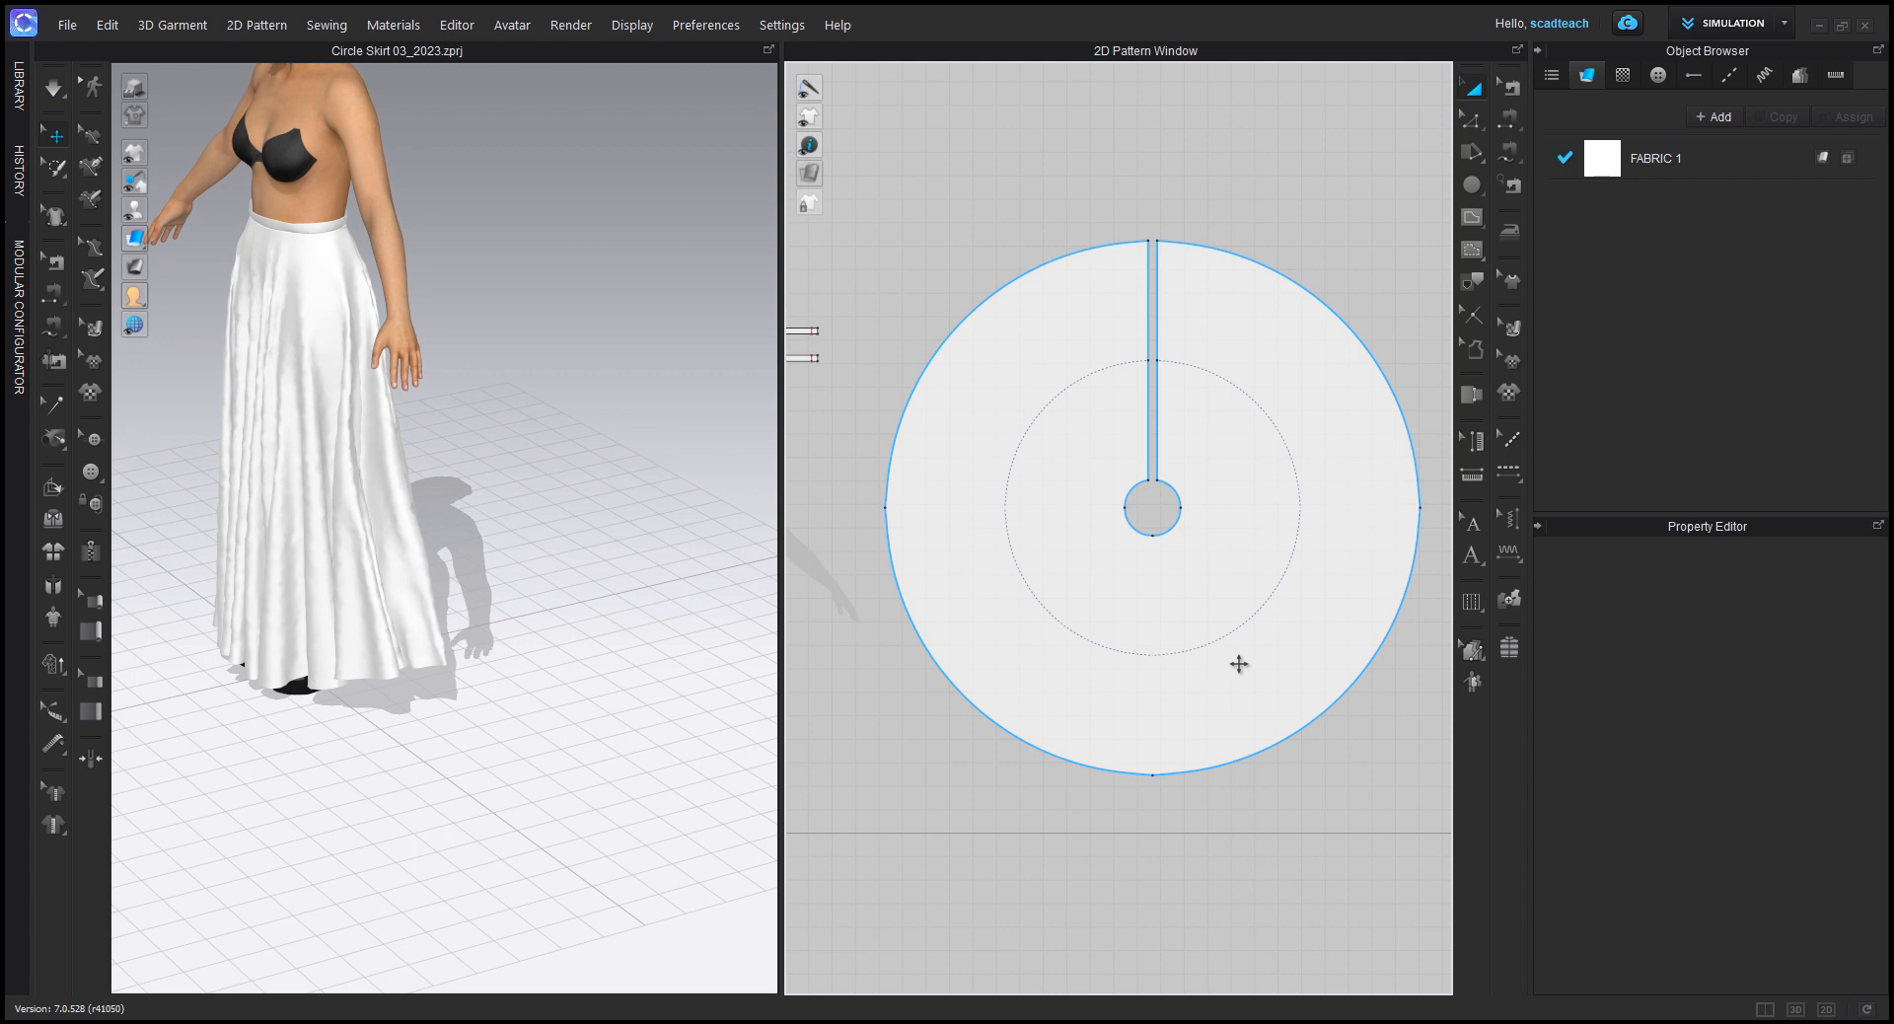
click(1215, 252)
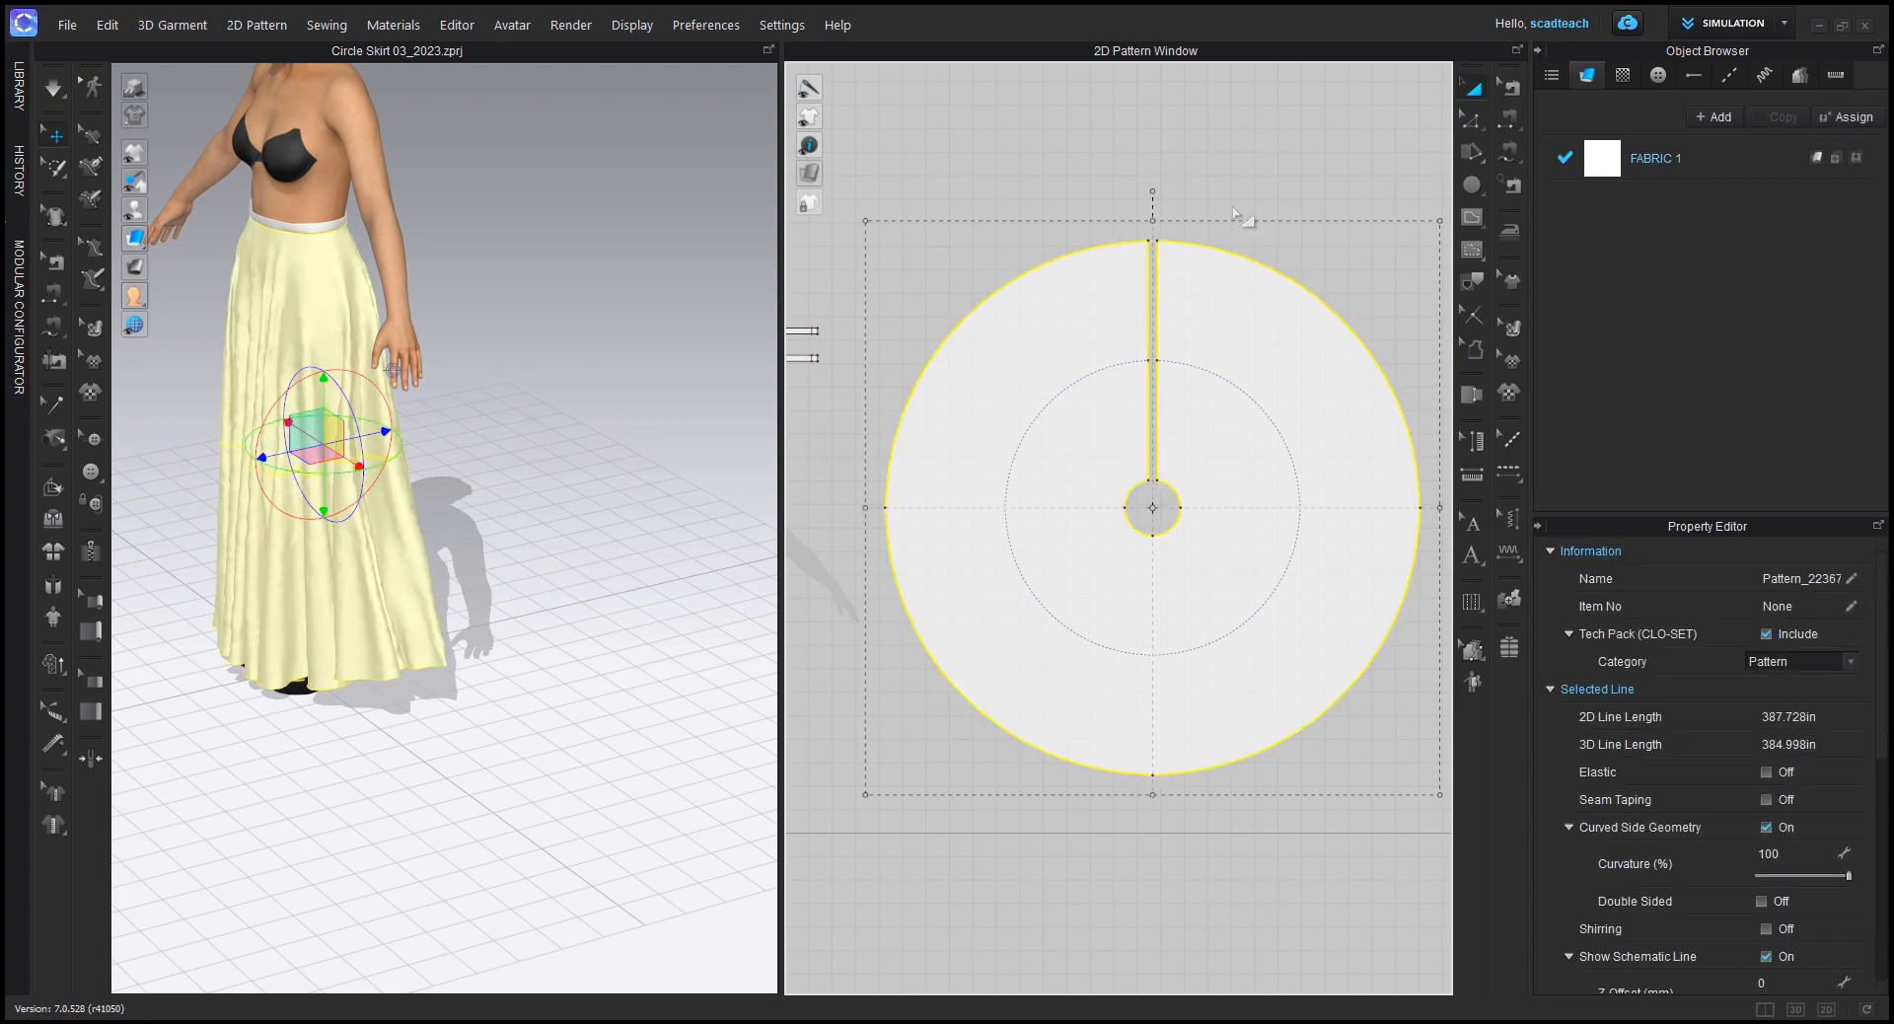
click(1286, 165)
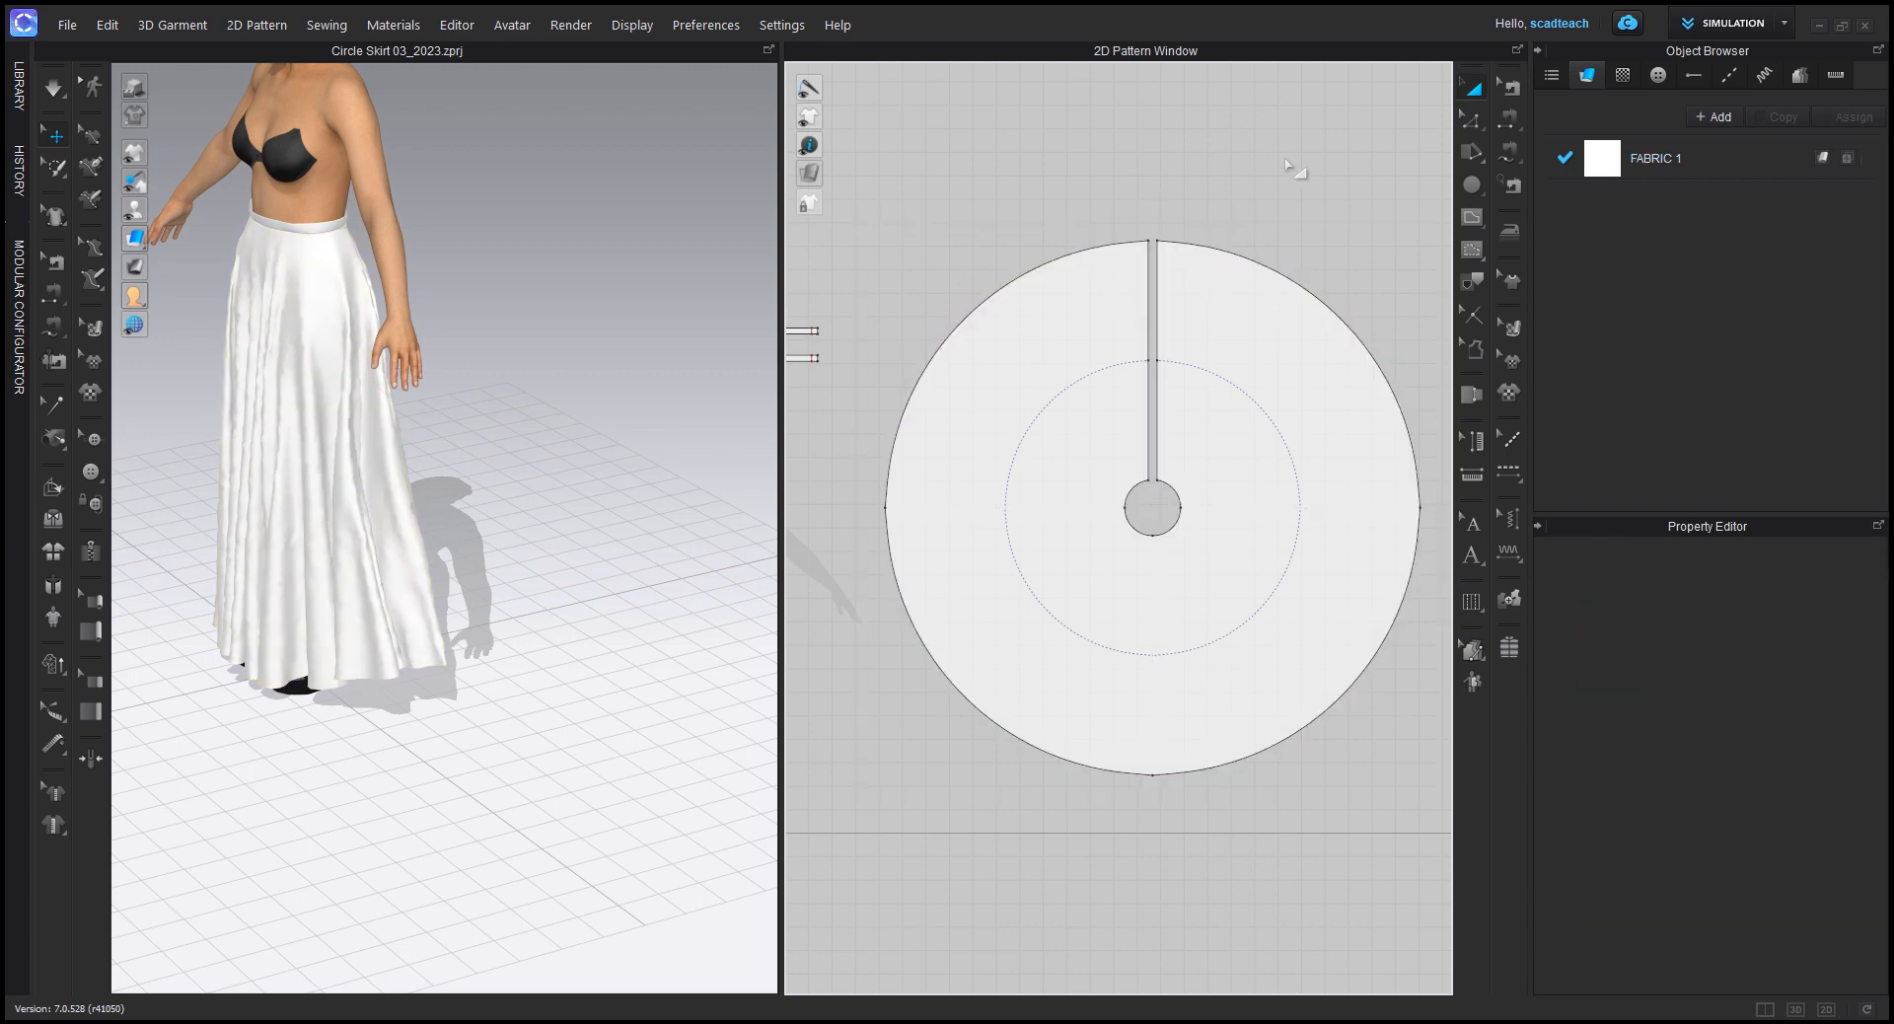
Step: Add a horizontal Point of Measure across the full width of the circle skirt pattern, from hem edge to hem edge
click(1471, 476)
click(1421, 507)
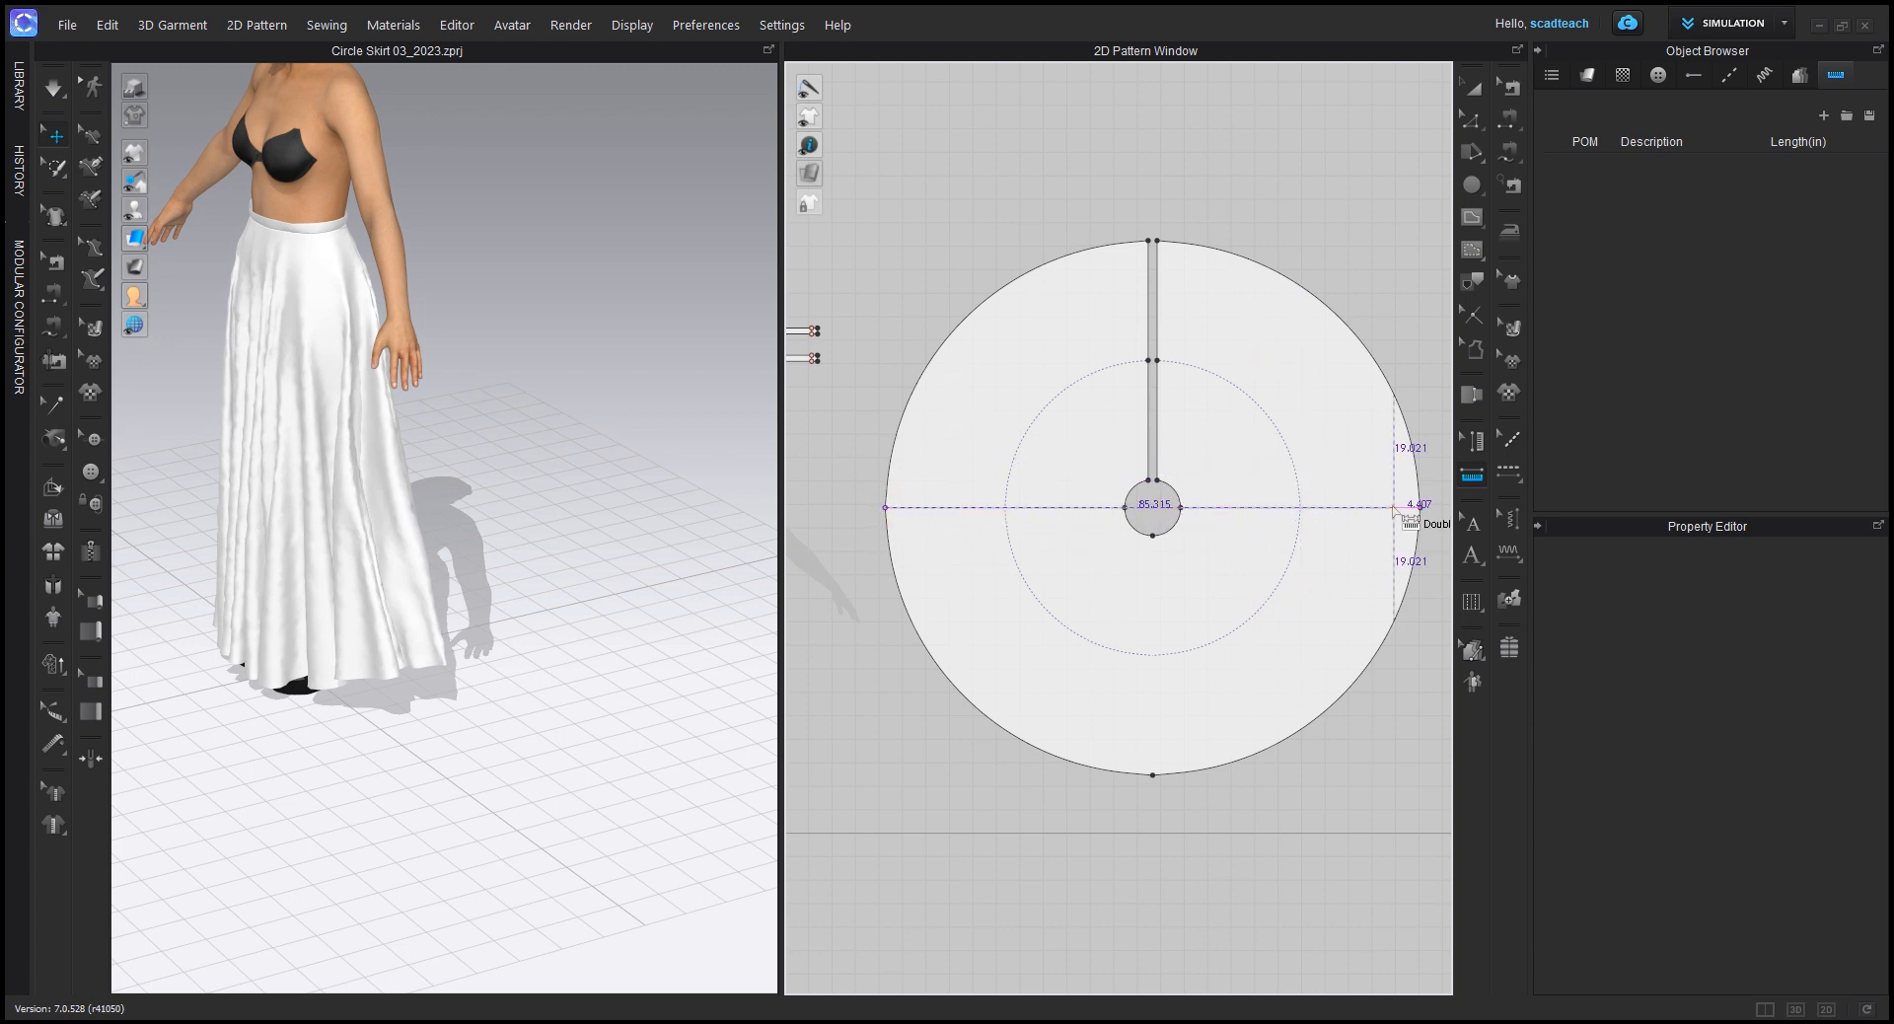
middle_drag(1413, 508, 1179, 507)
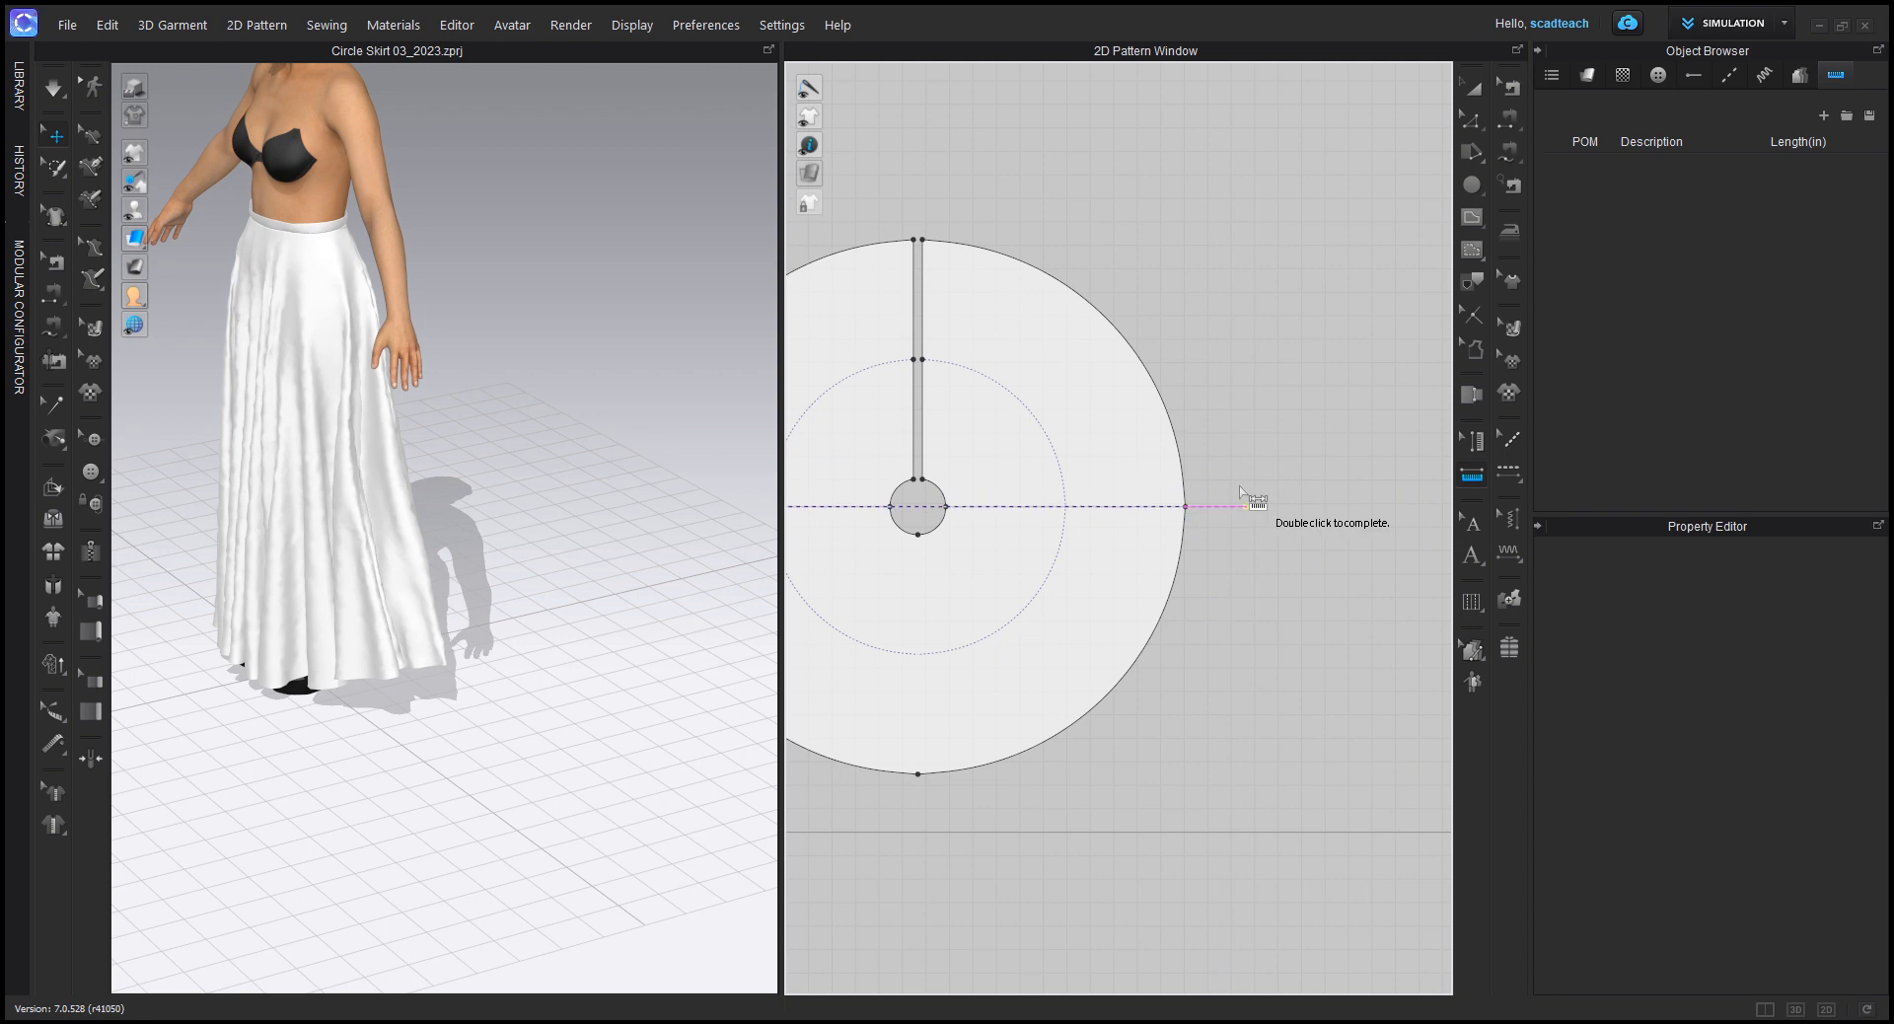
double_click(1185, 507)
middle_drag(971, 534, 1140, 537)
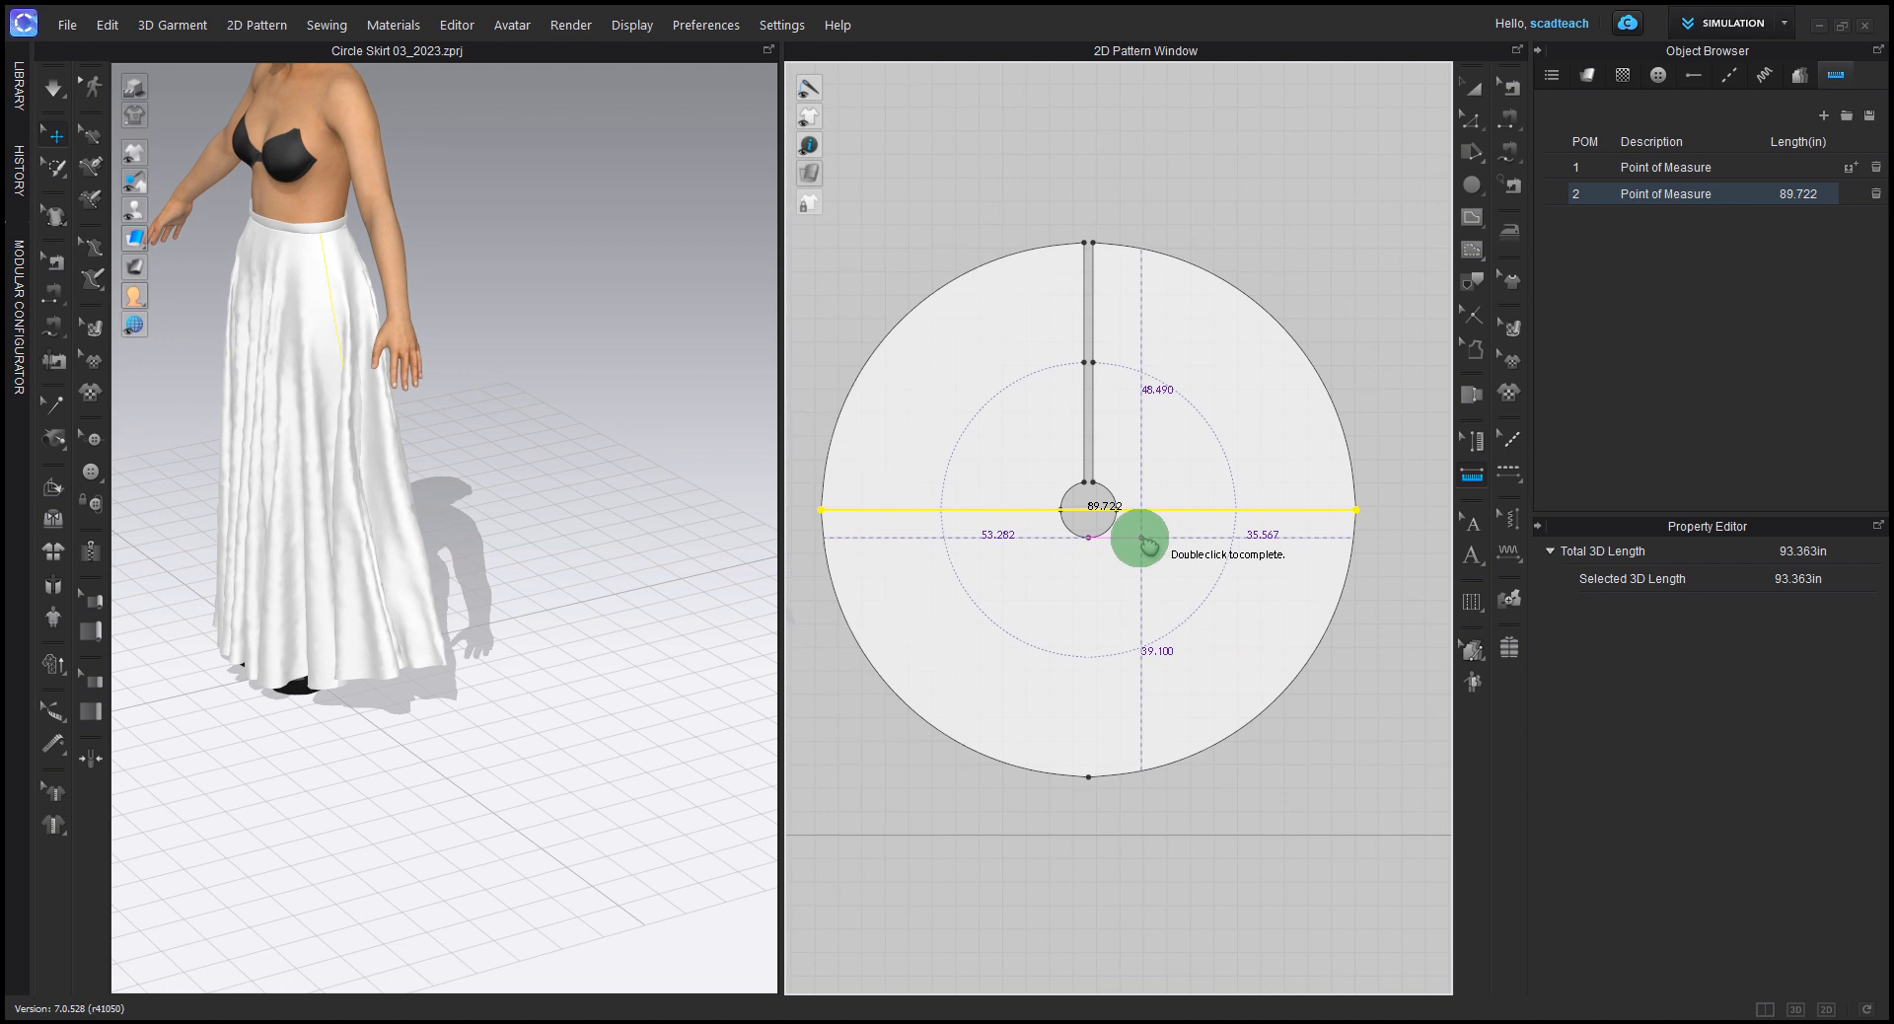
scroll(1099, 521, up, 3)
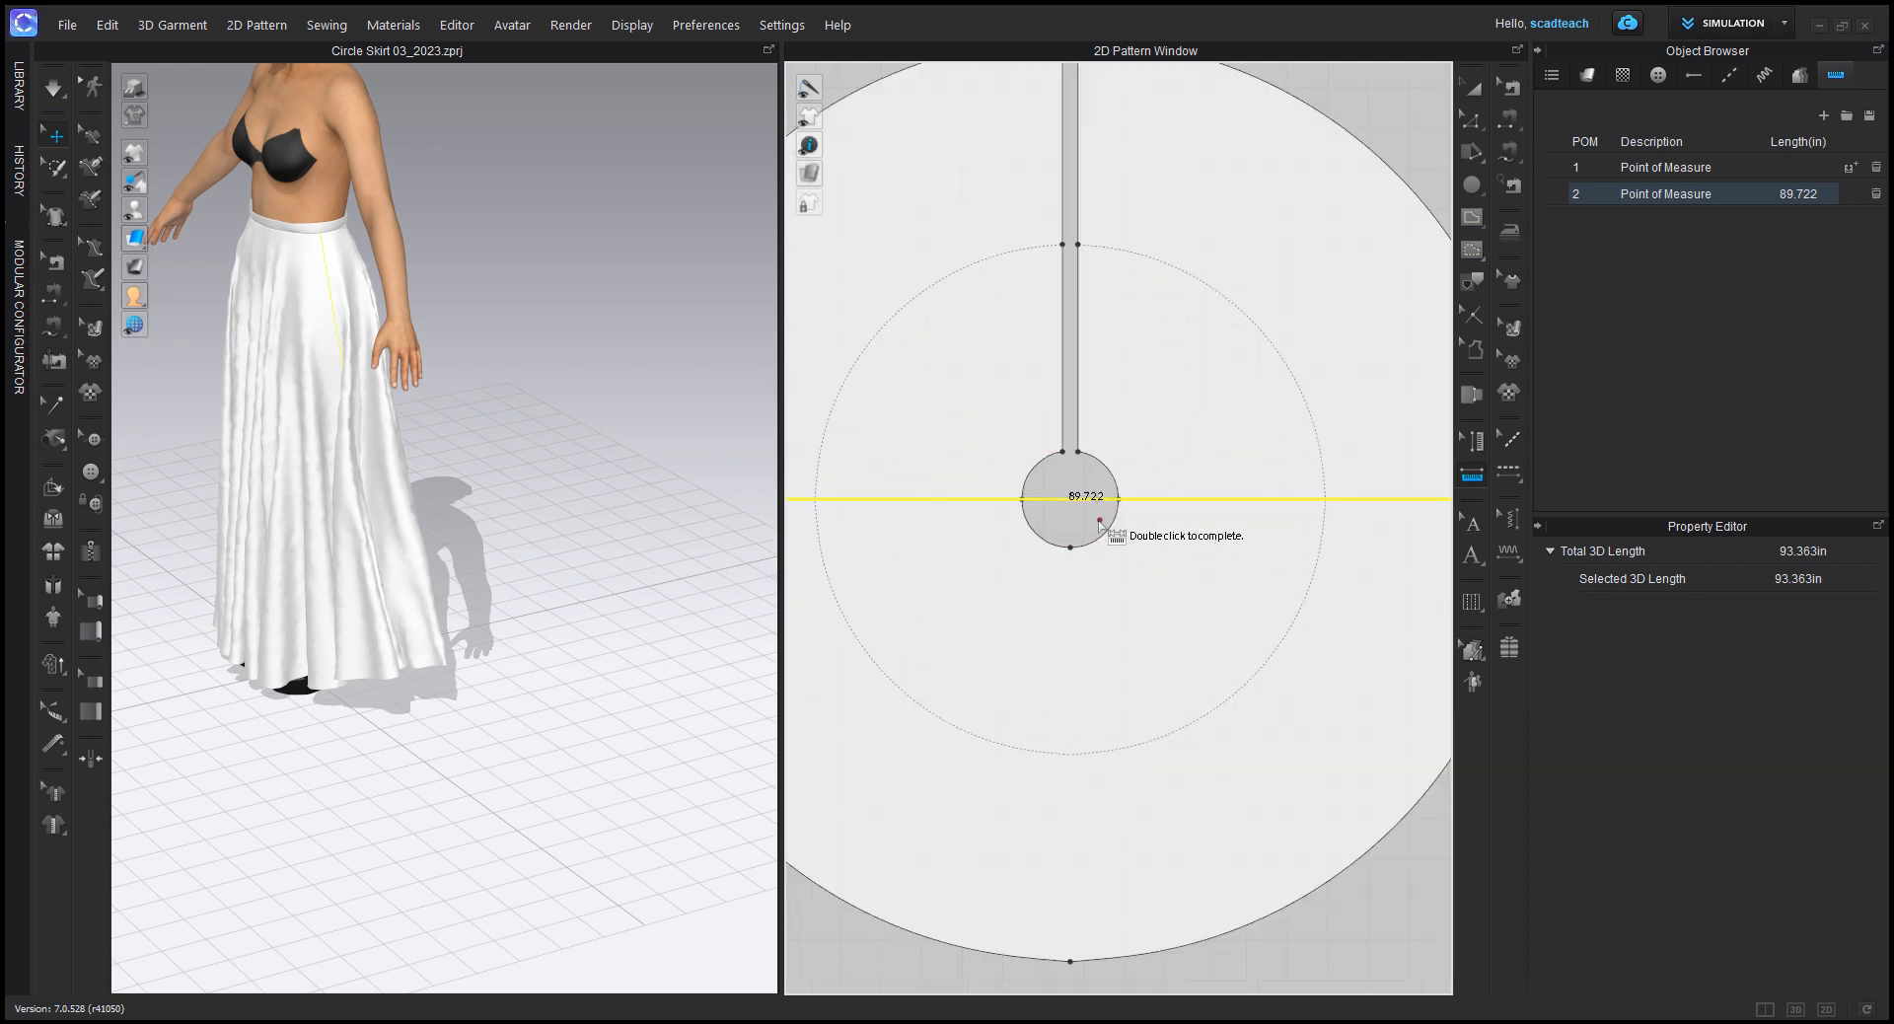
scroll(1091, 531, down, 5)
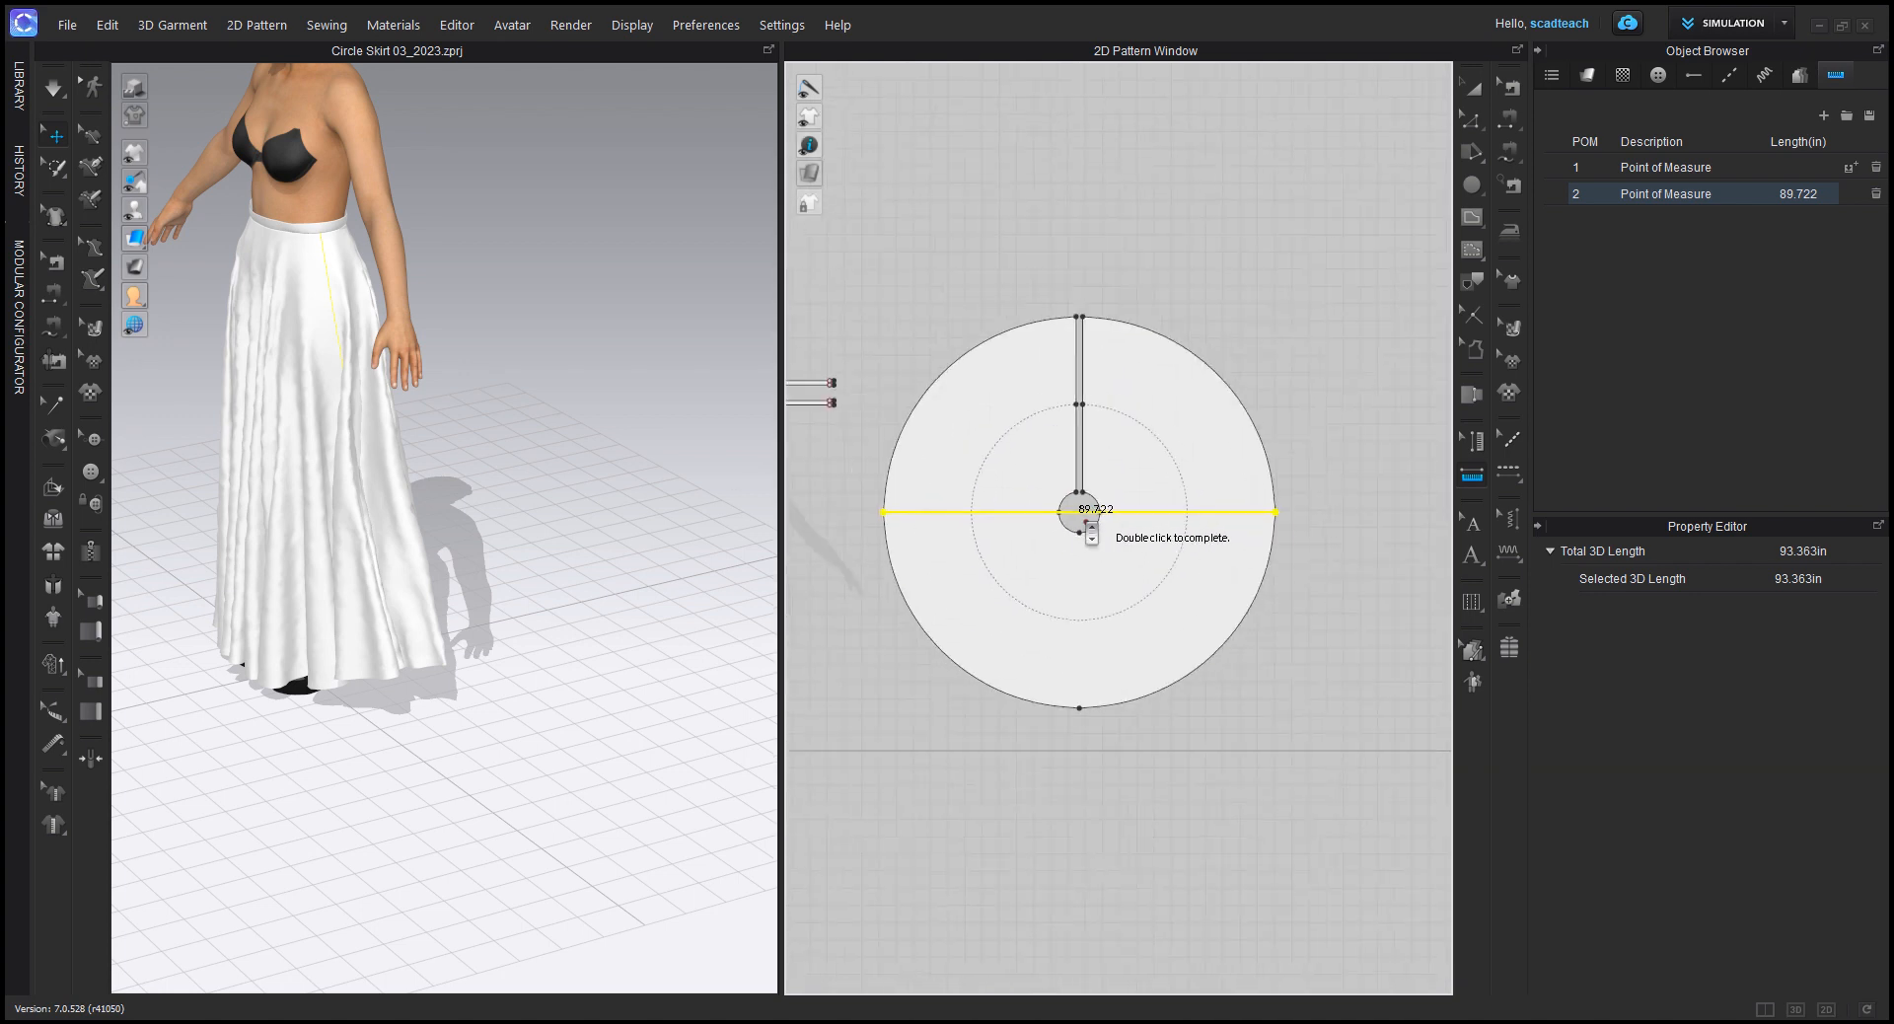
Step: Create a circle pattern with a diameter of 89.722 in beside the skirt pattern and clear the selection
scroll(1091, 532, down, 3)
middle_drag(1239, 558, 951, 513)
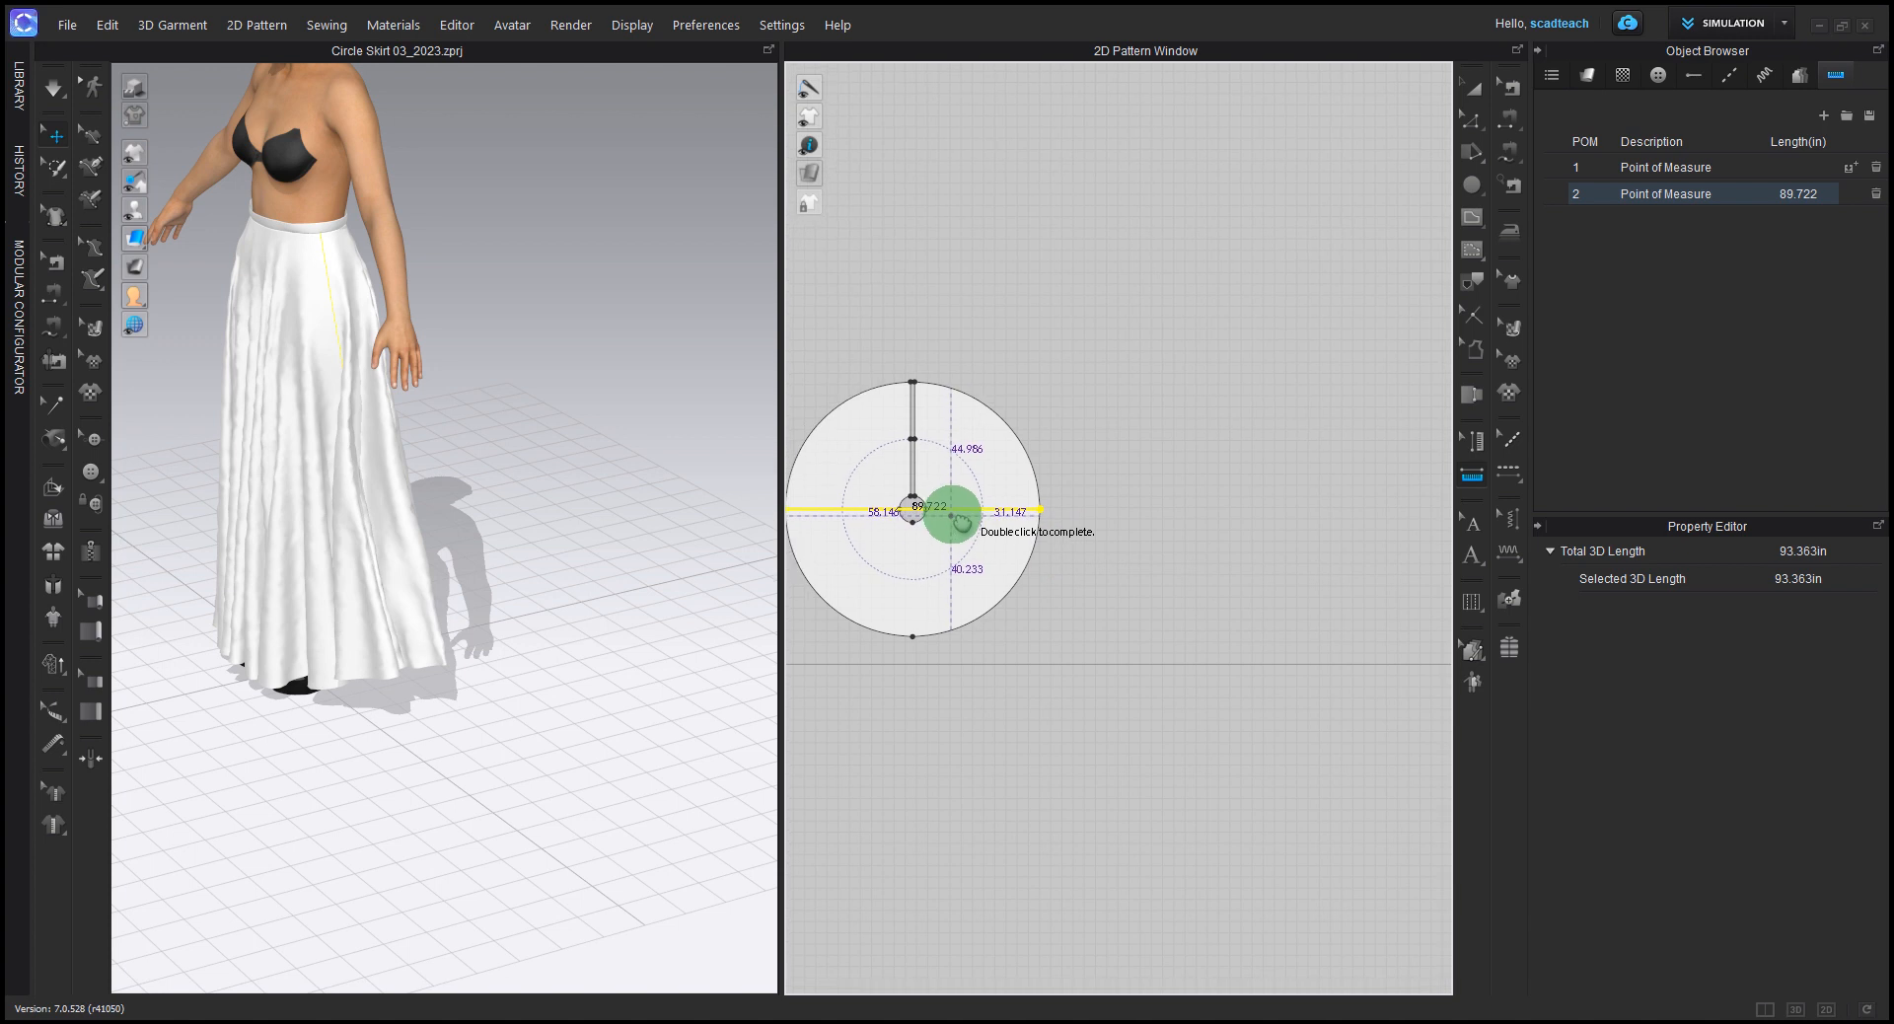
click(1472, 186)
click(1199, 492)
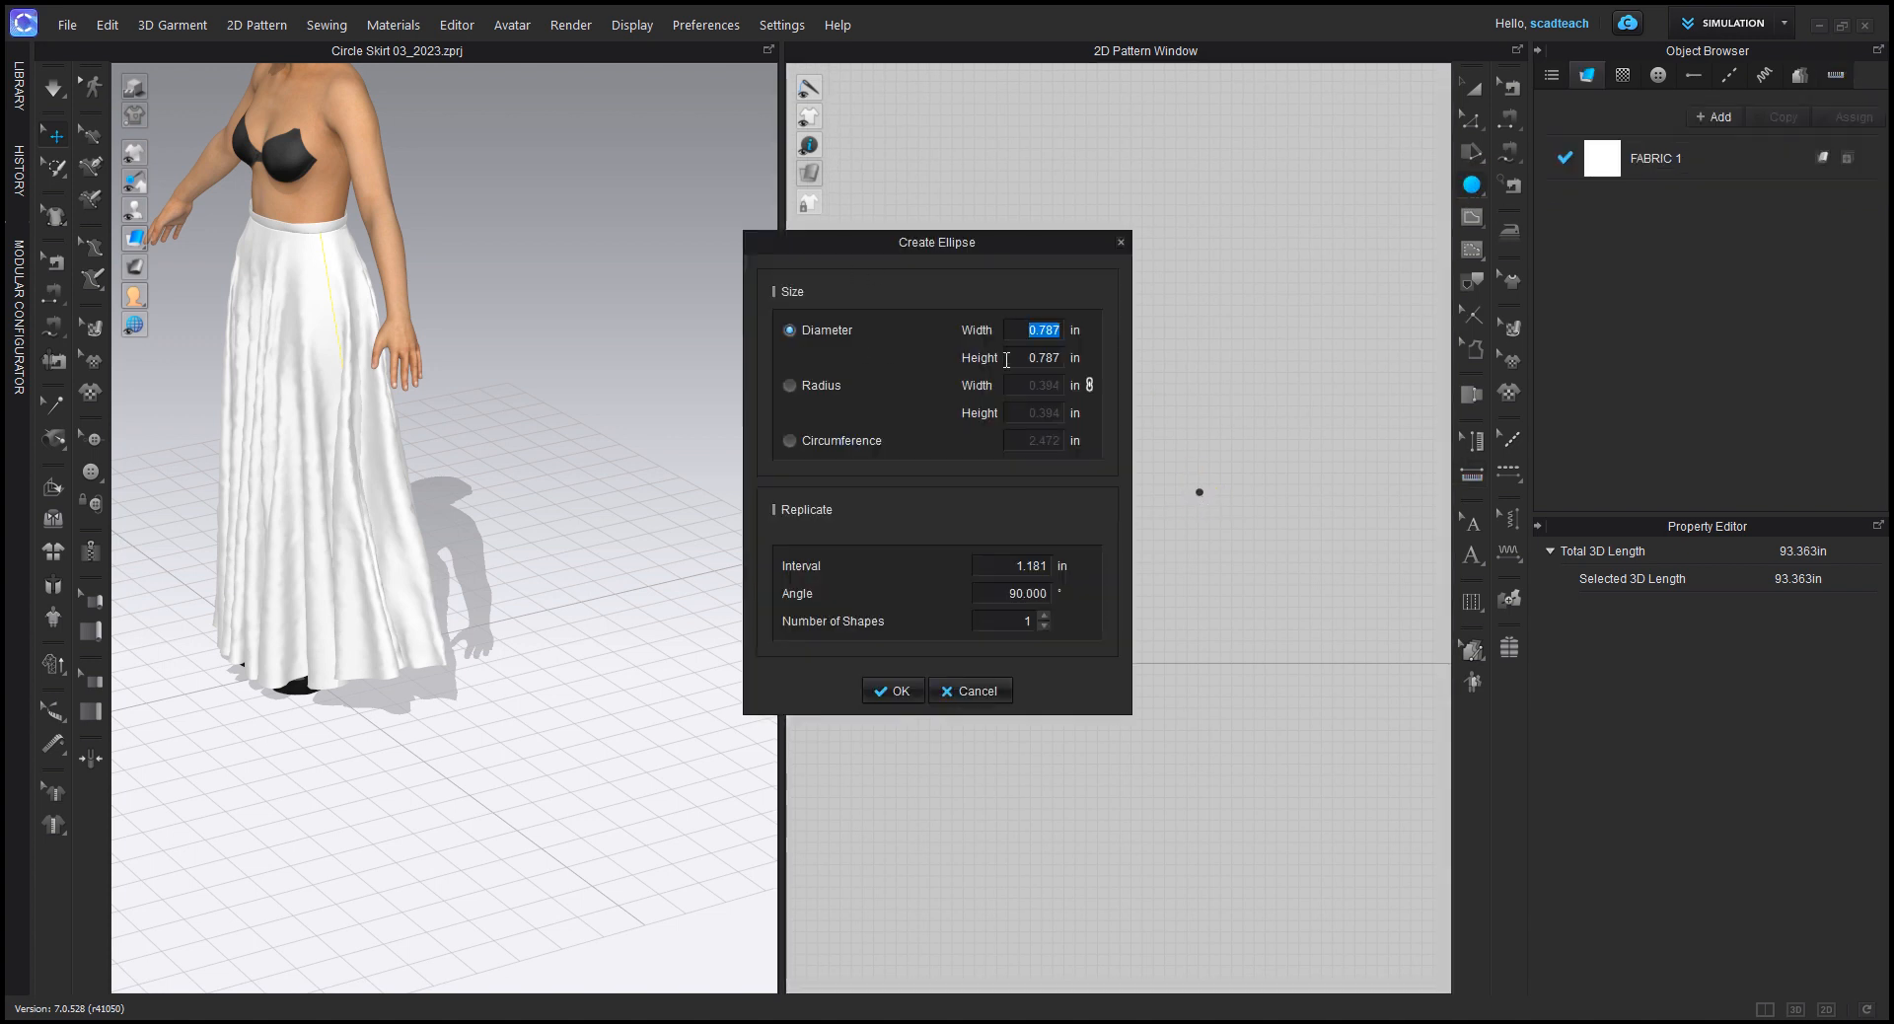
text(89.72)
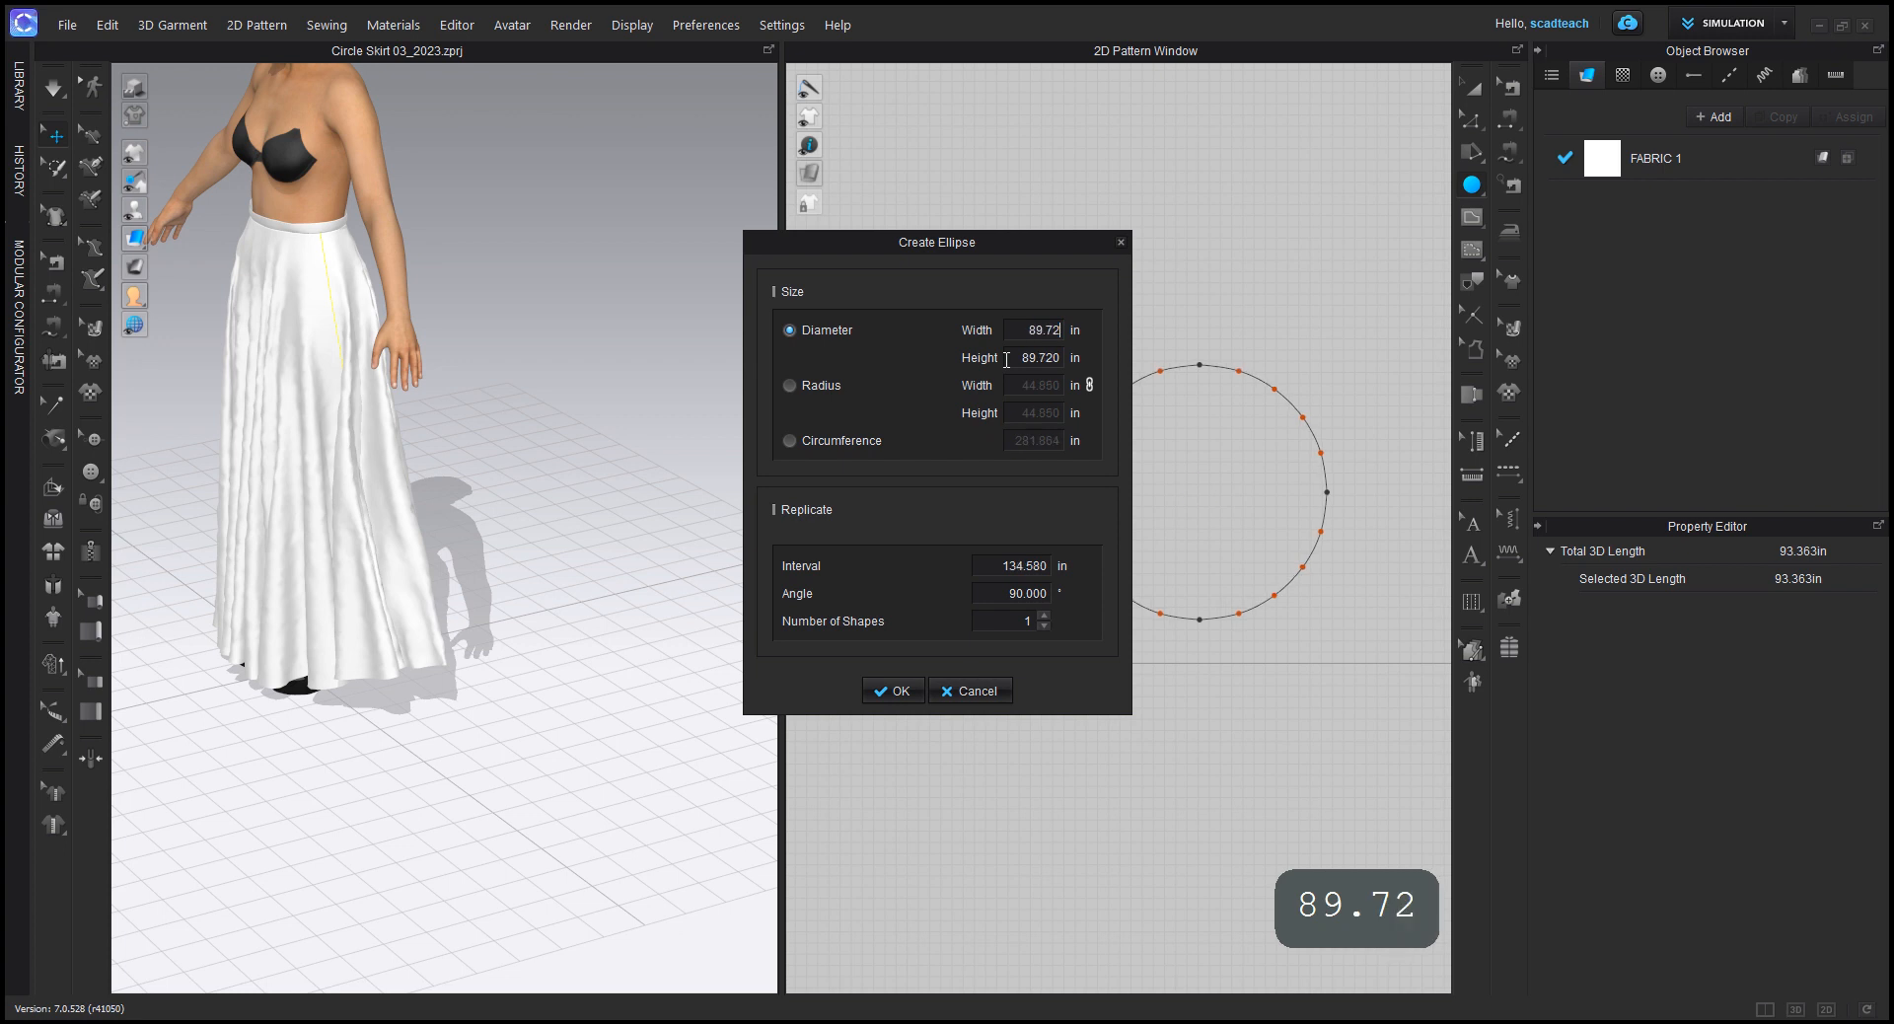
text(2)
key(Return)
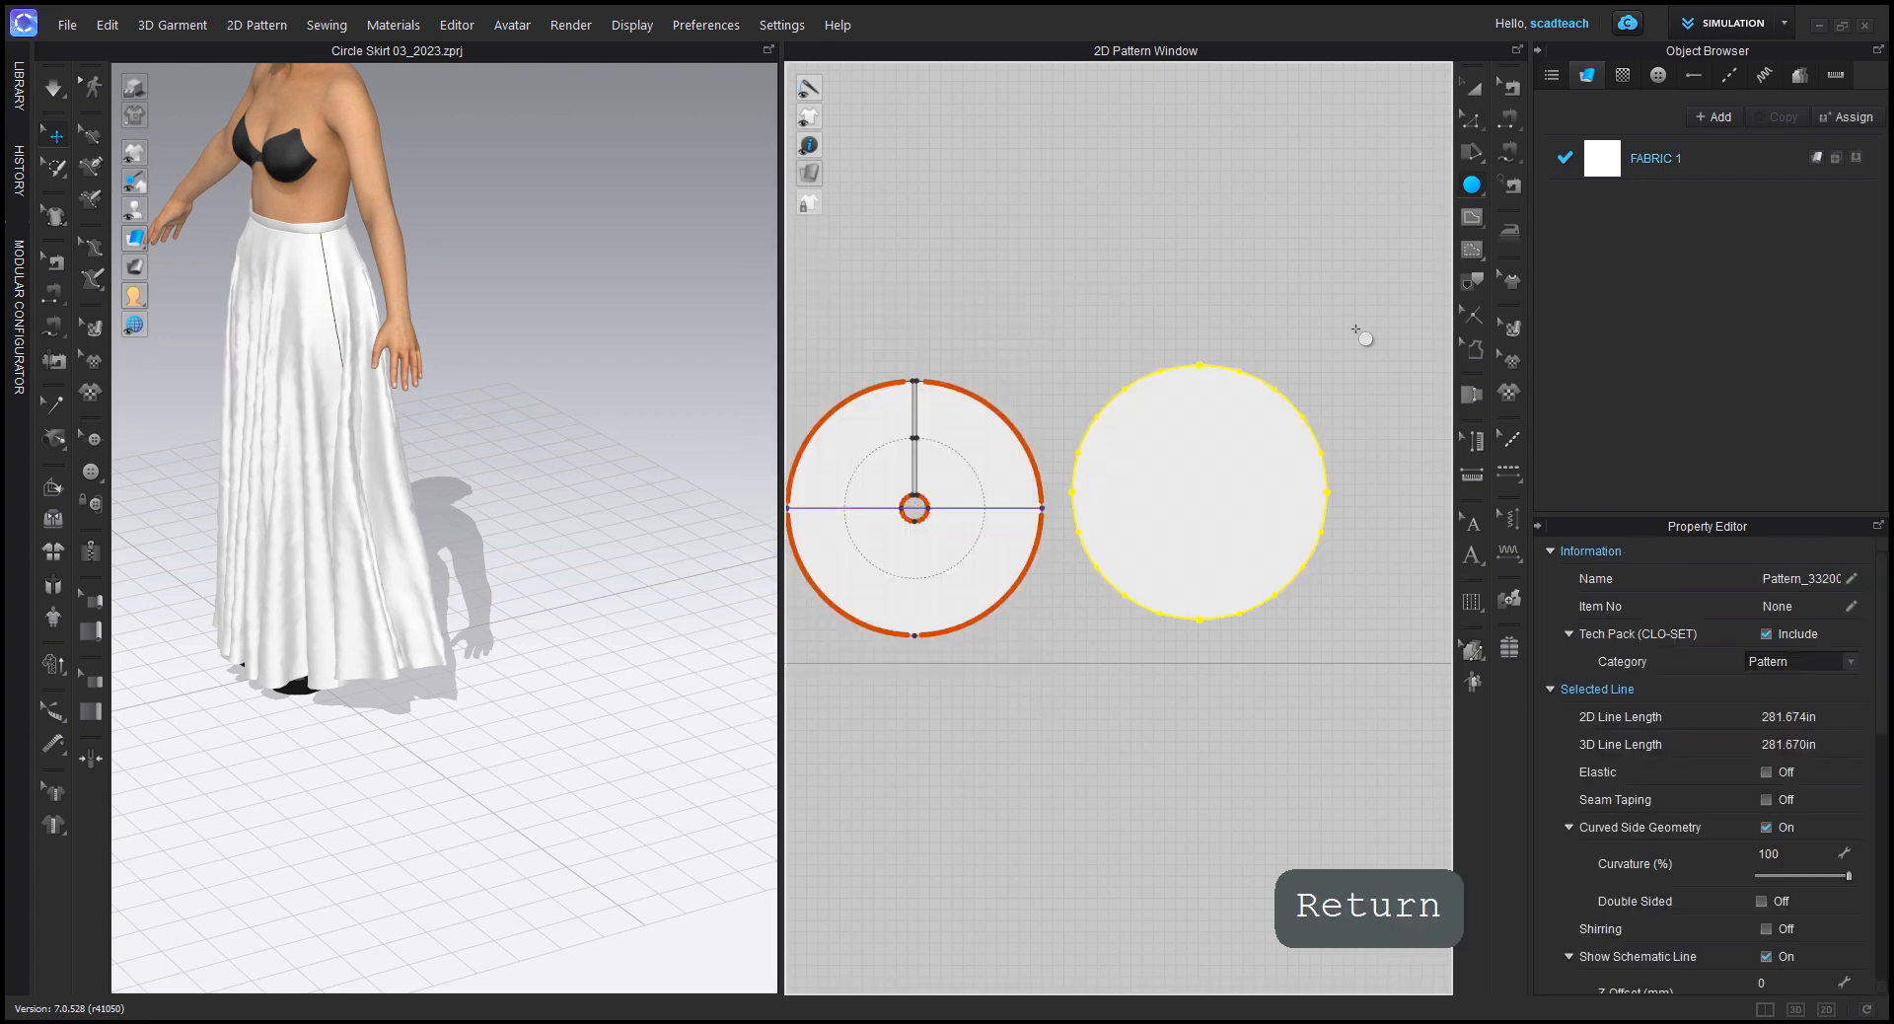
mouse_move(1246, 466)
mouse_down()
mouse_move(1028, 473)
mouse_move(974, 444)
mouse_move(1044, 459)
mouse_move(1256, 440)
mouse_up()
click(1366, 286)
Step: Try pulling curve points on the new circle's upper-right edge inward with Edit Curve Point, and undo the reshaping
drag(1470, 119, 1561, 174)
scroll(1186, 479, up, 2)
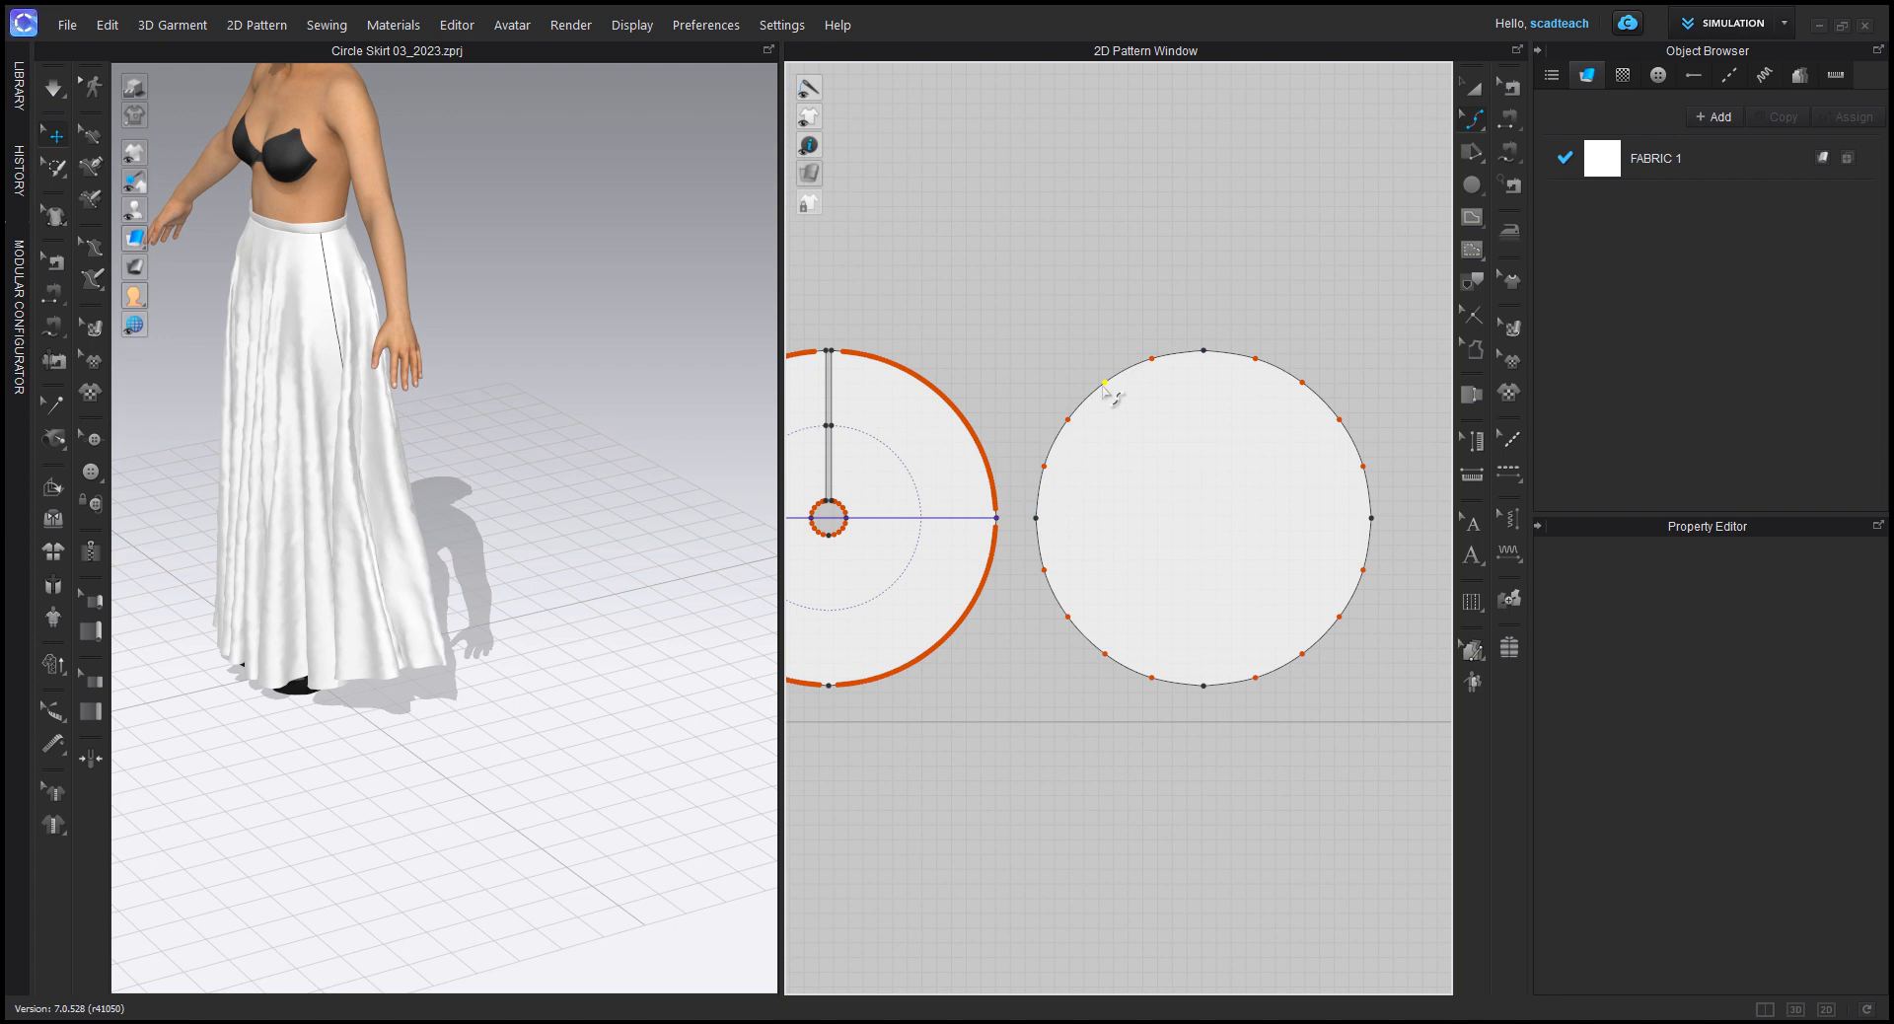
drag(1302, 382, 1319, 445)
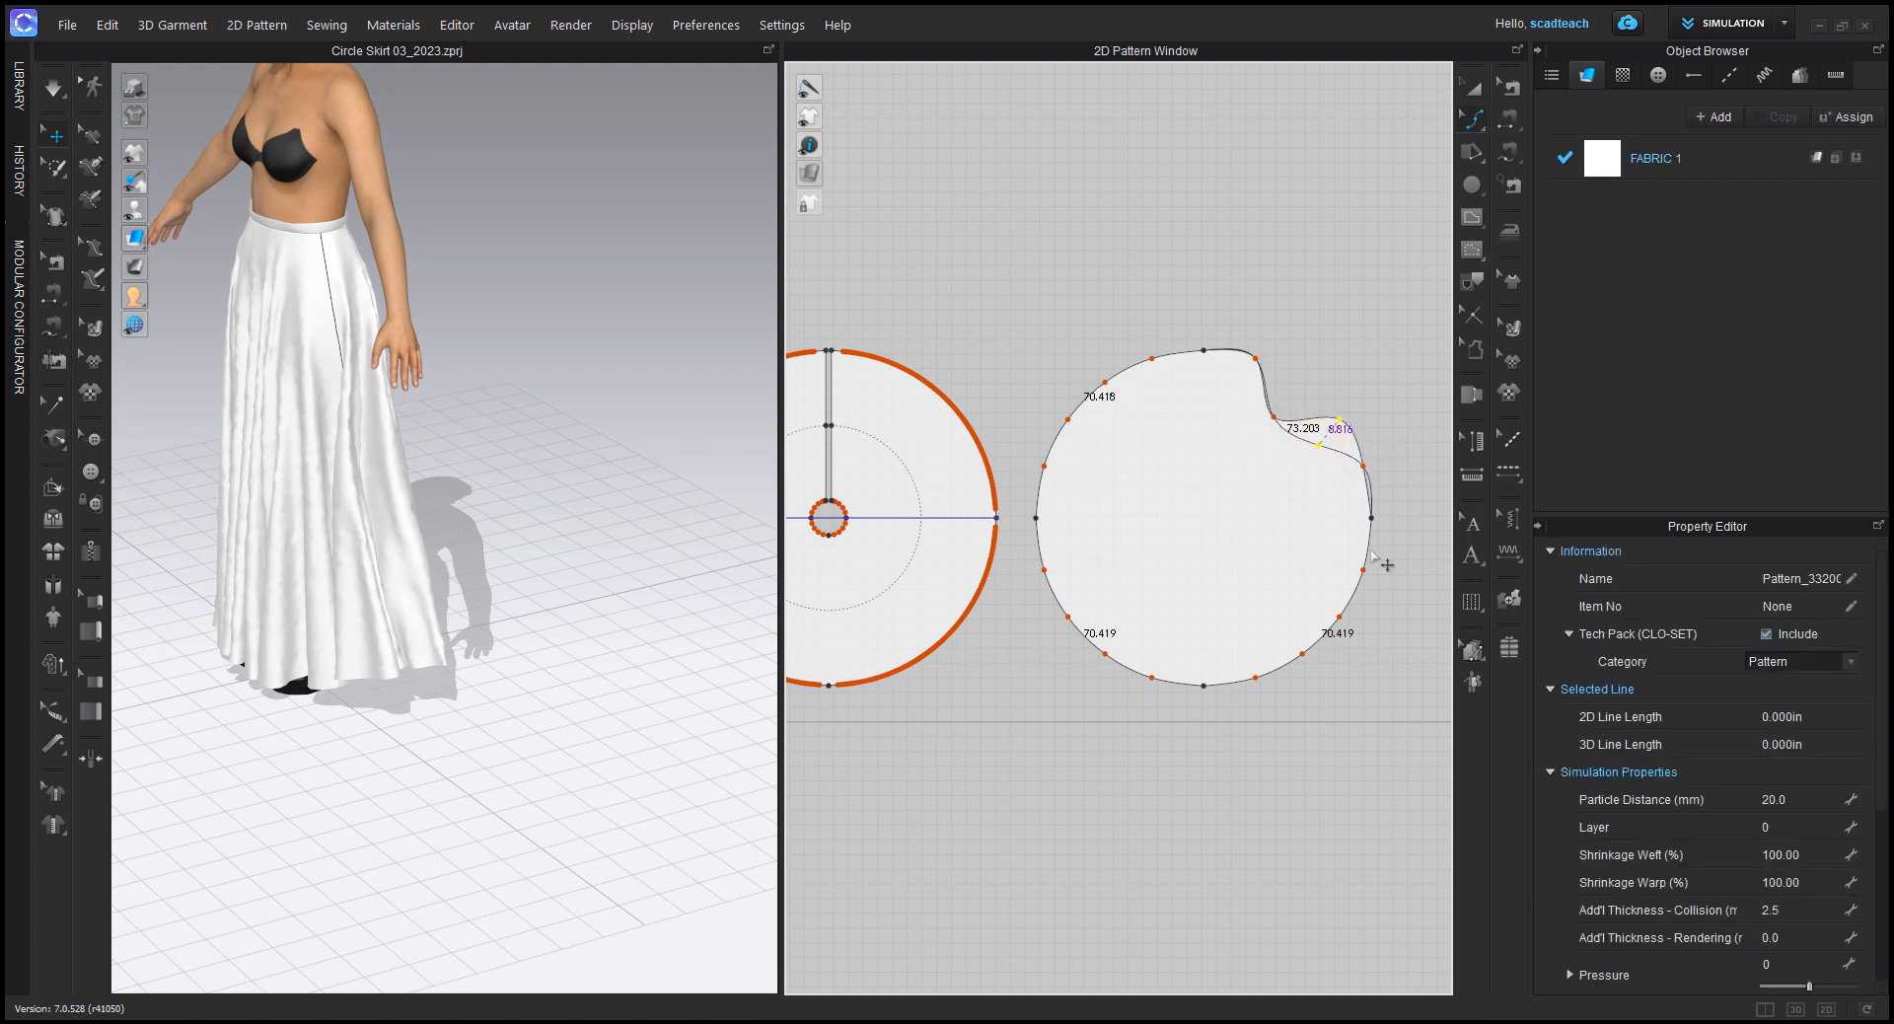
key(ctrl+z)
key(ctrl+z)
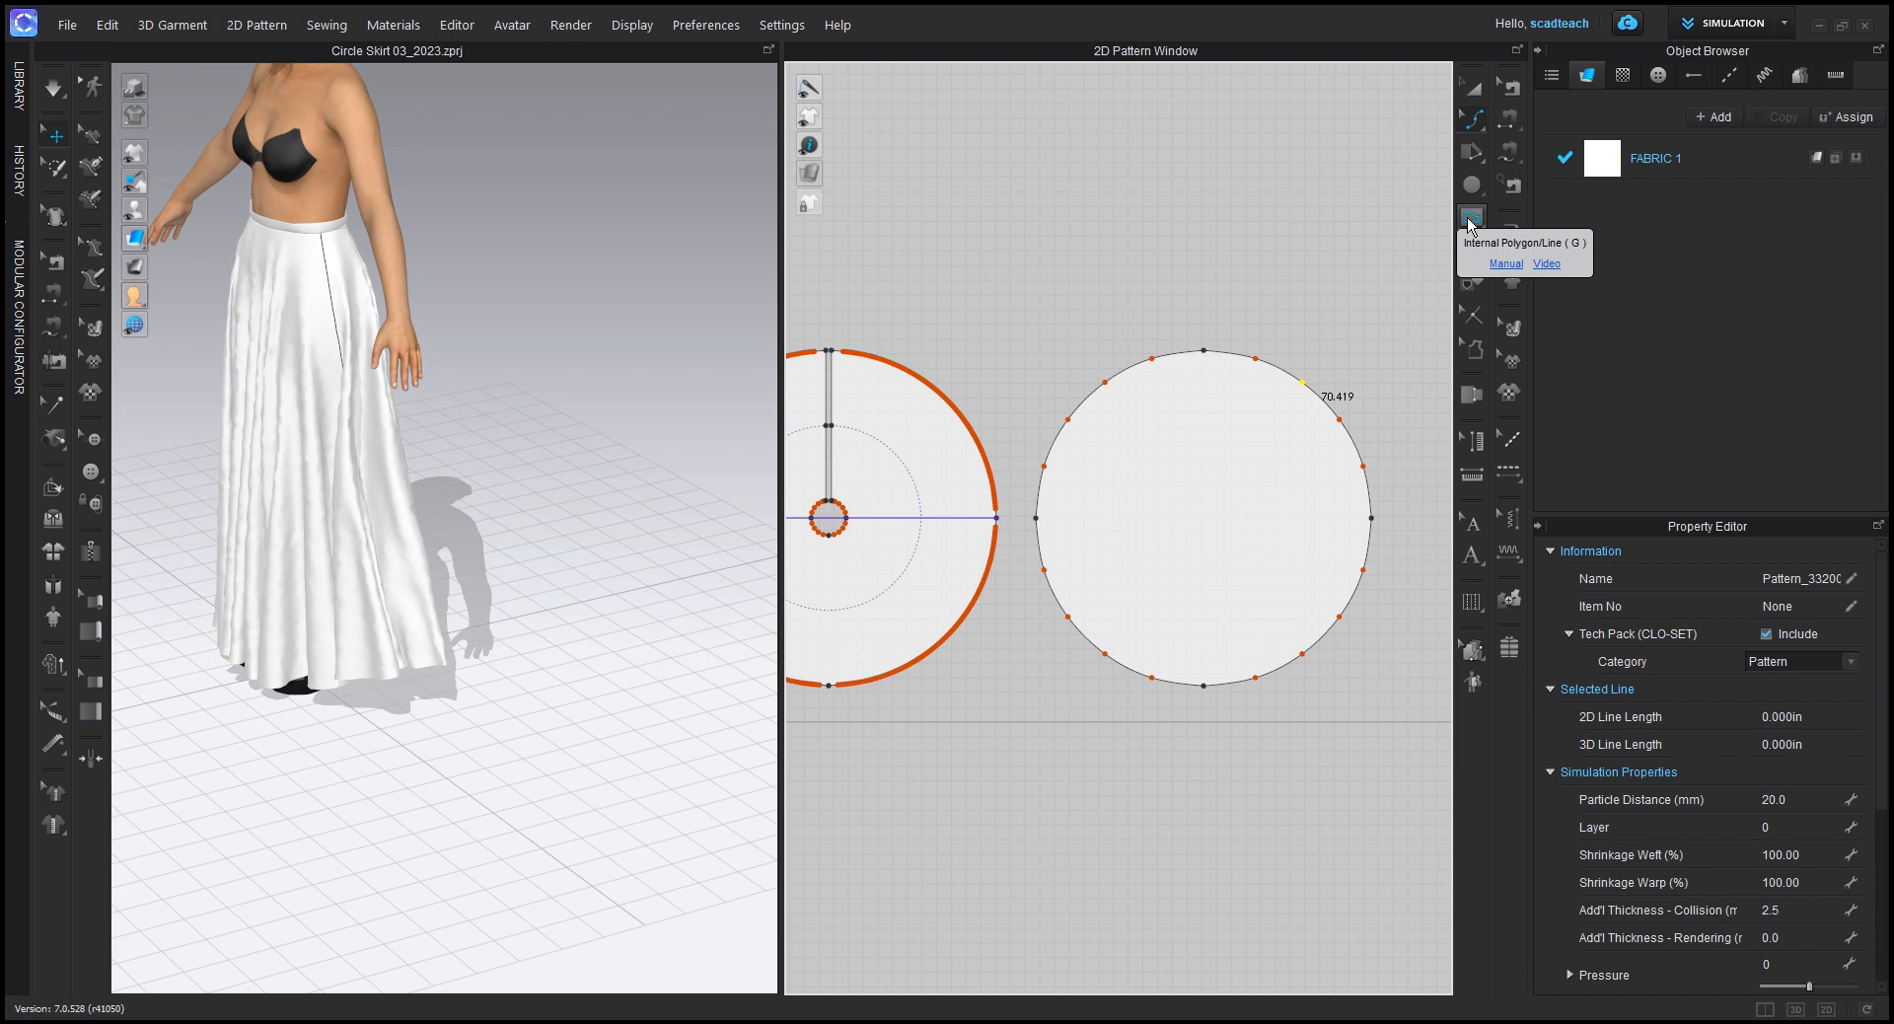
Step: Create an internal circle with a 29.5 in circumference at the new circle's centre, and cancel any extra ellipse
drag(1471, 219, 1539, 271)
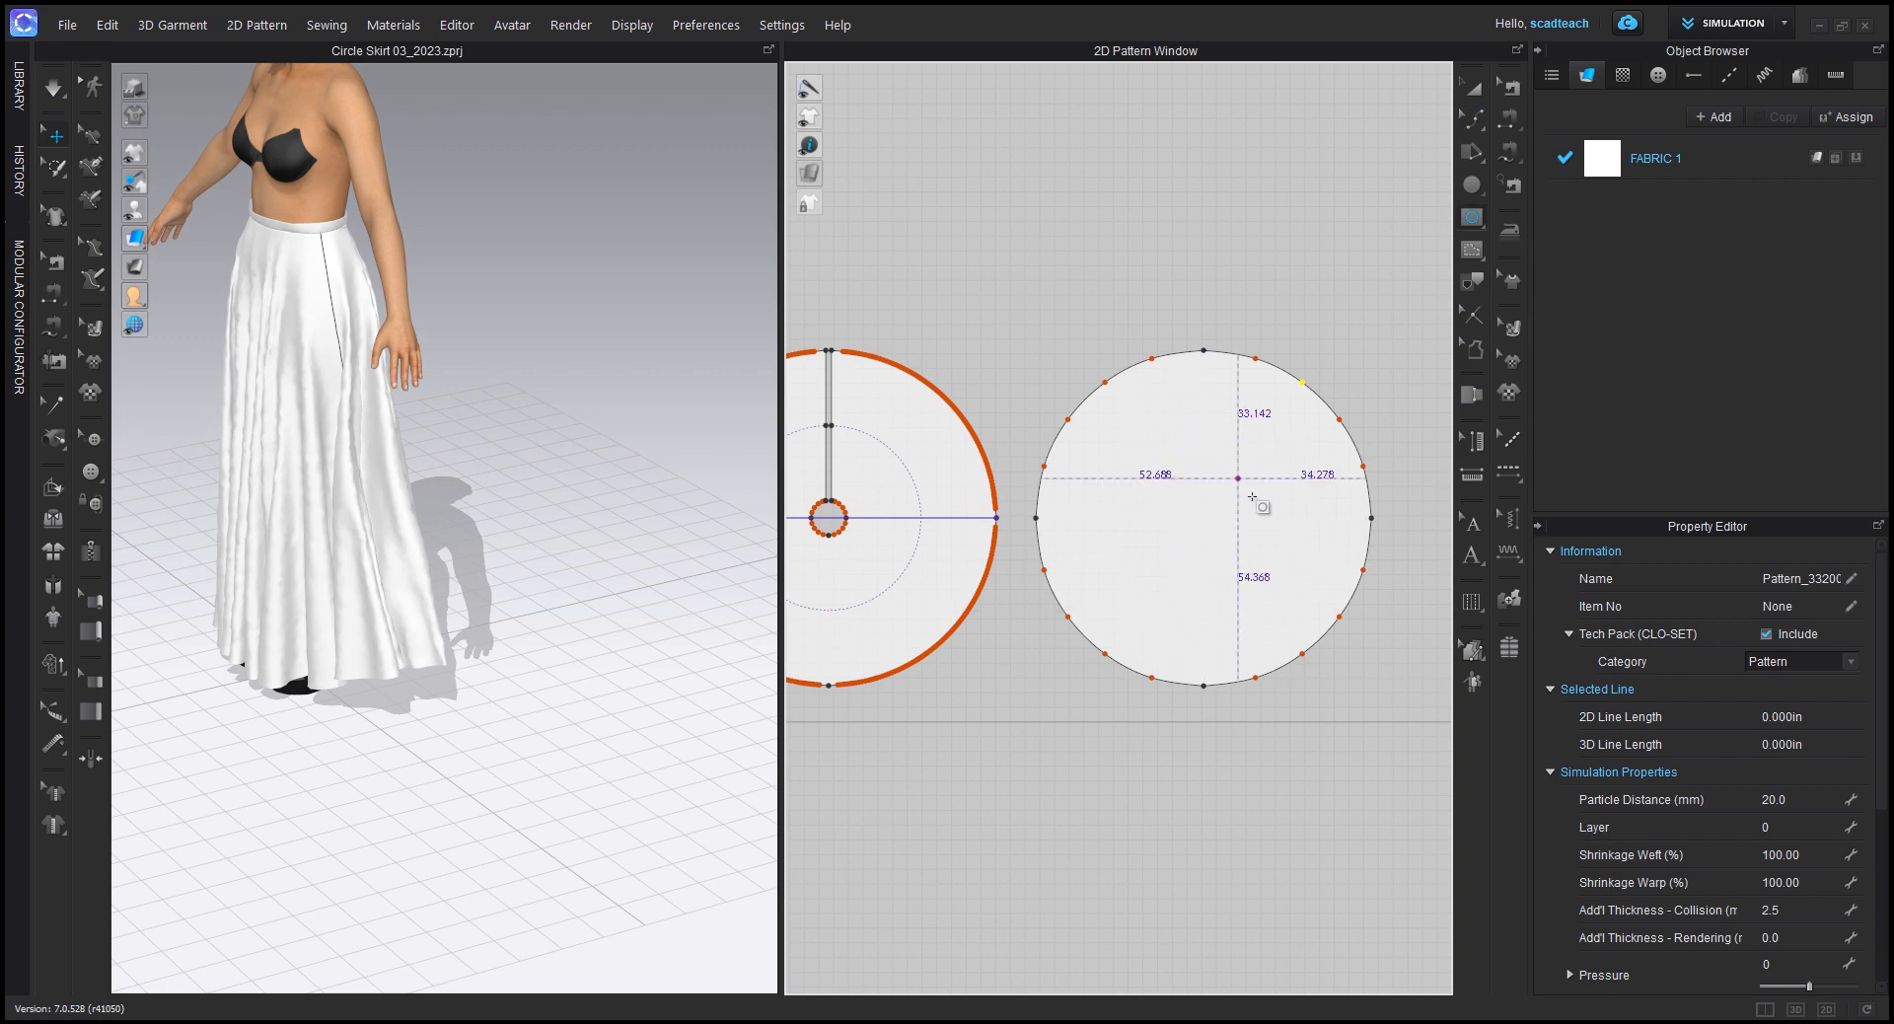
click(1202, 521)
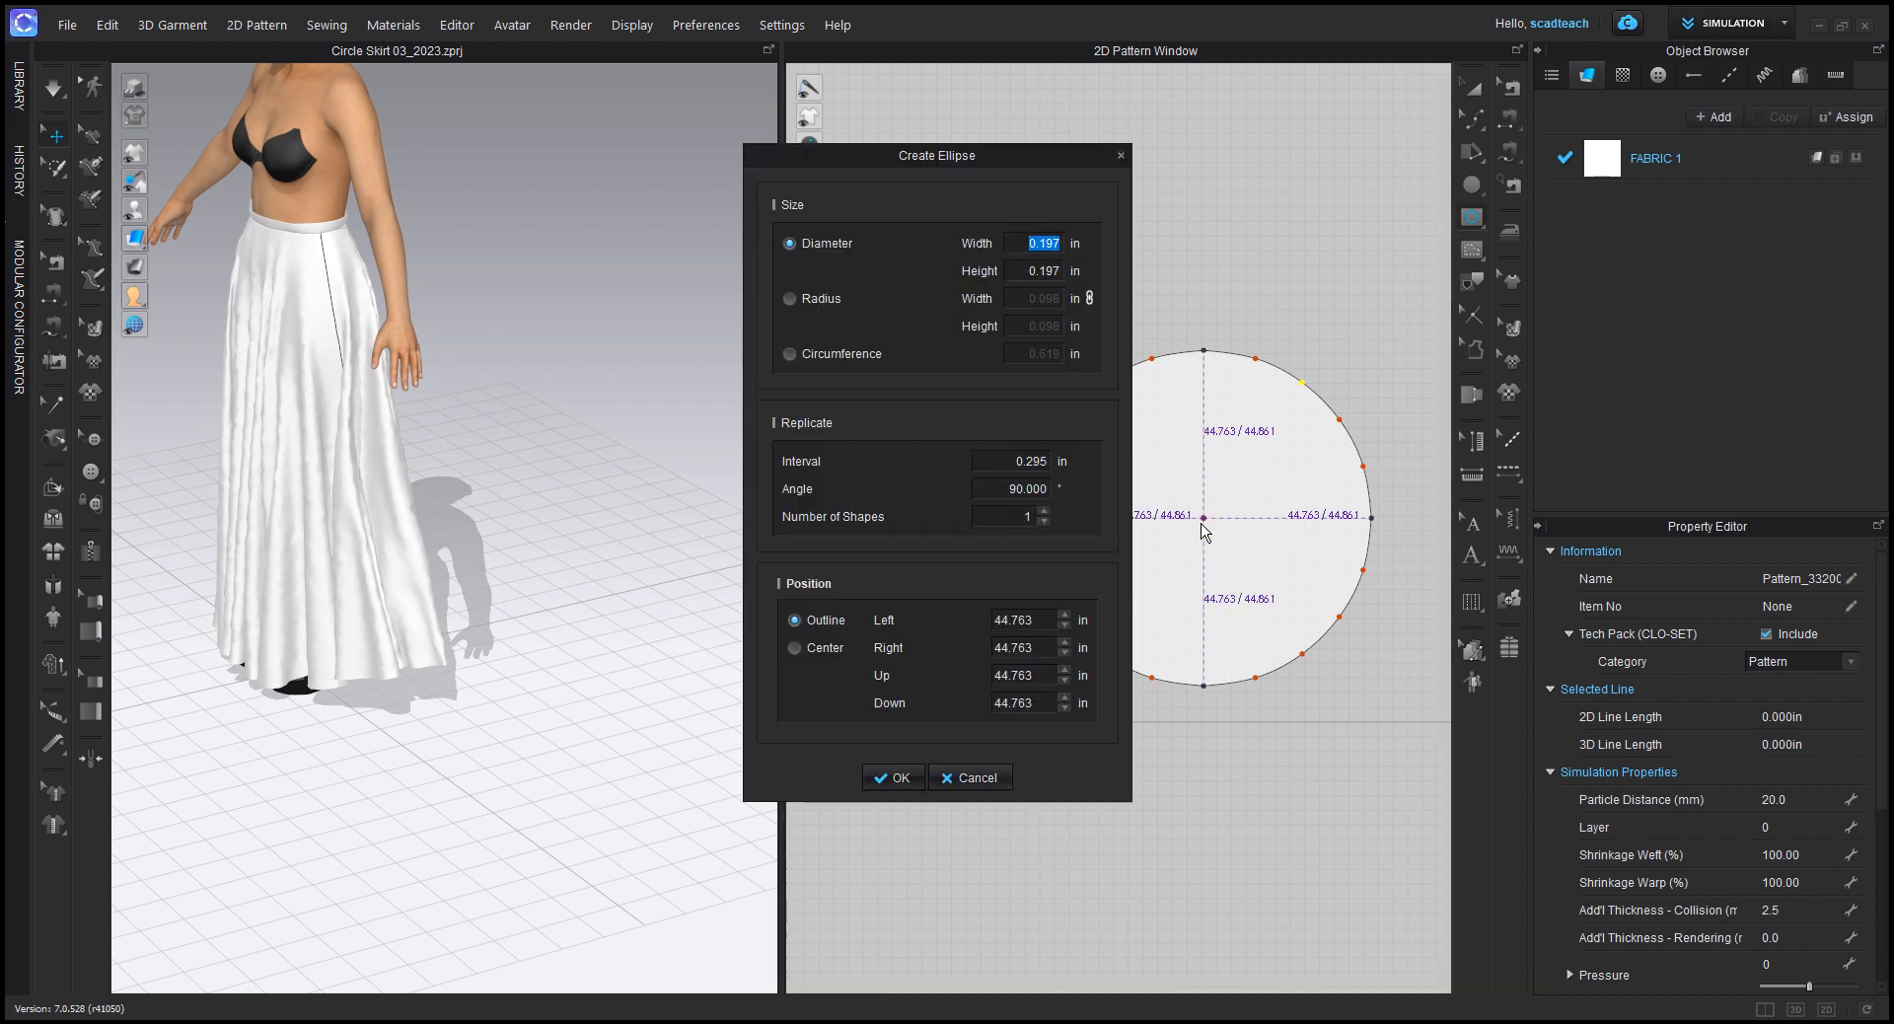
drag(975, 155, 793, 160)
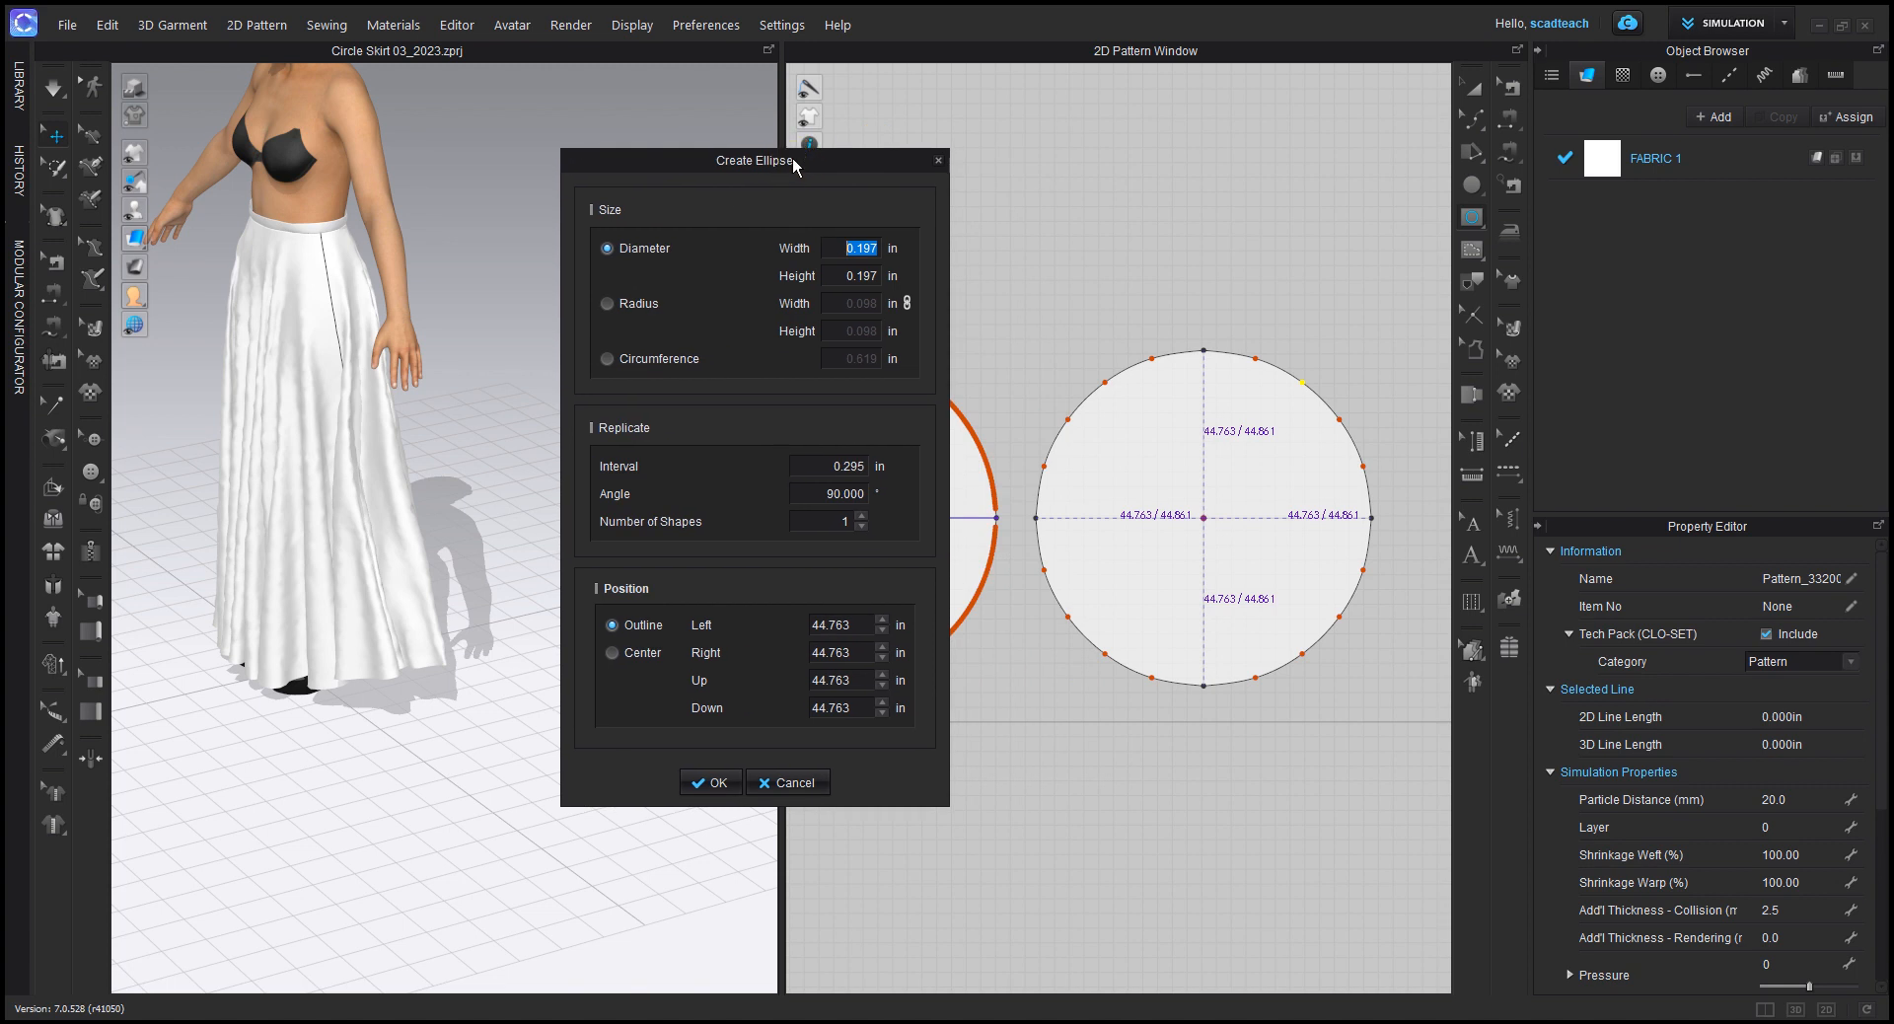
click(605, 359)
text(29.5)
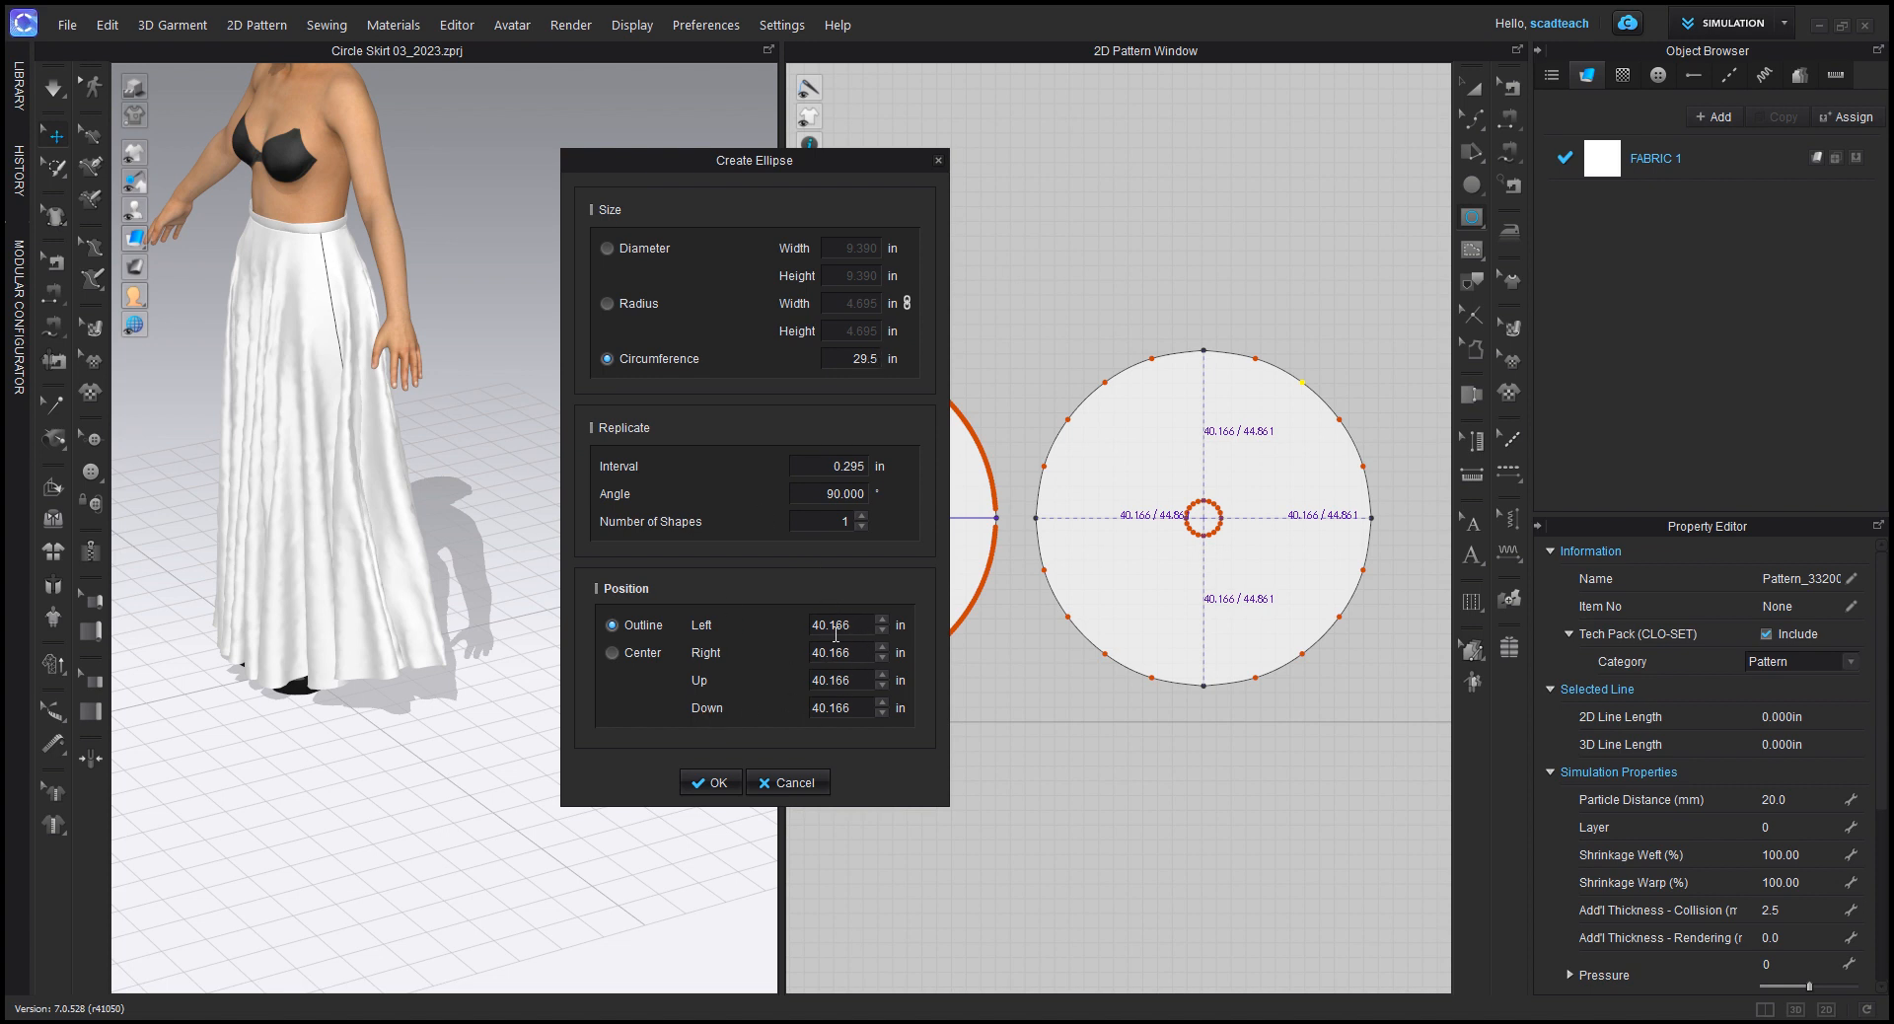
click(610, 654)
click(710, 783)
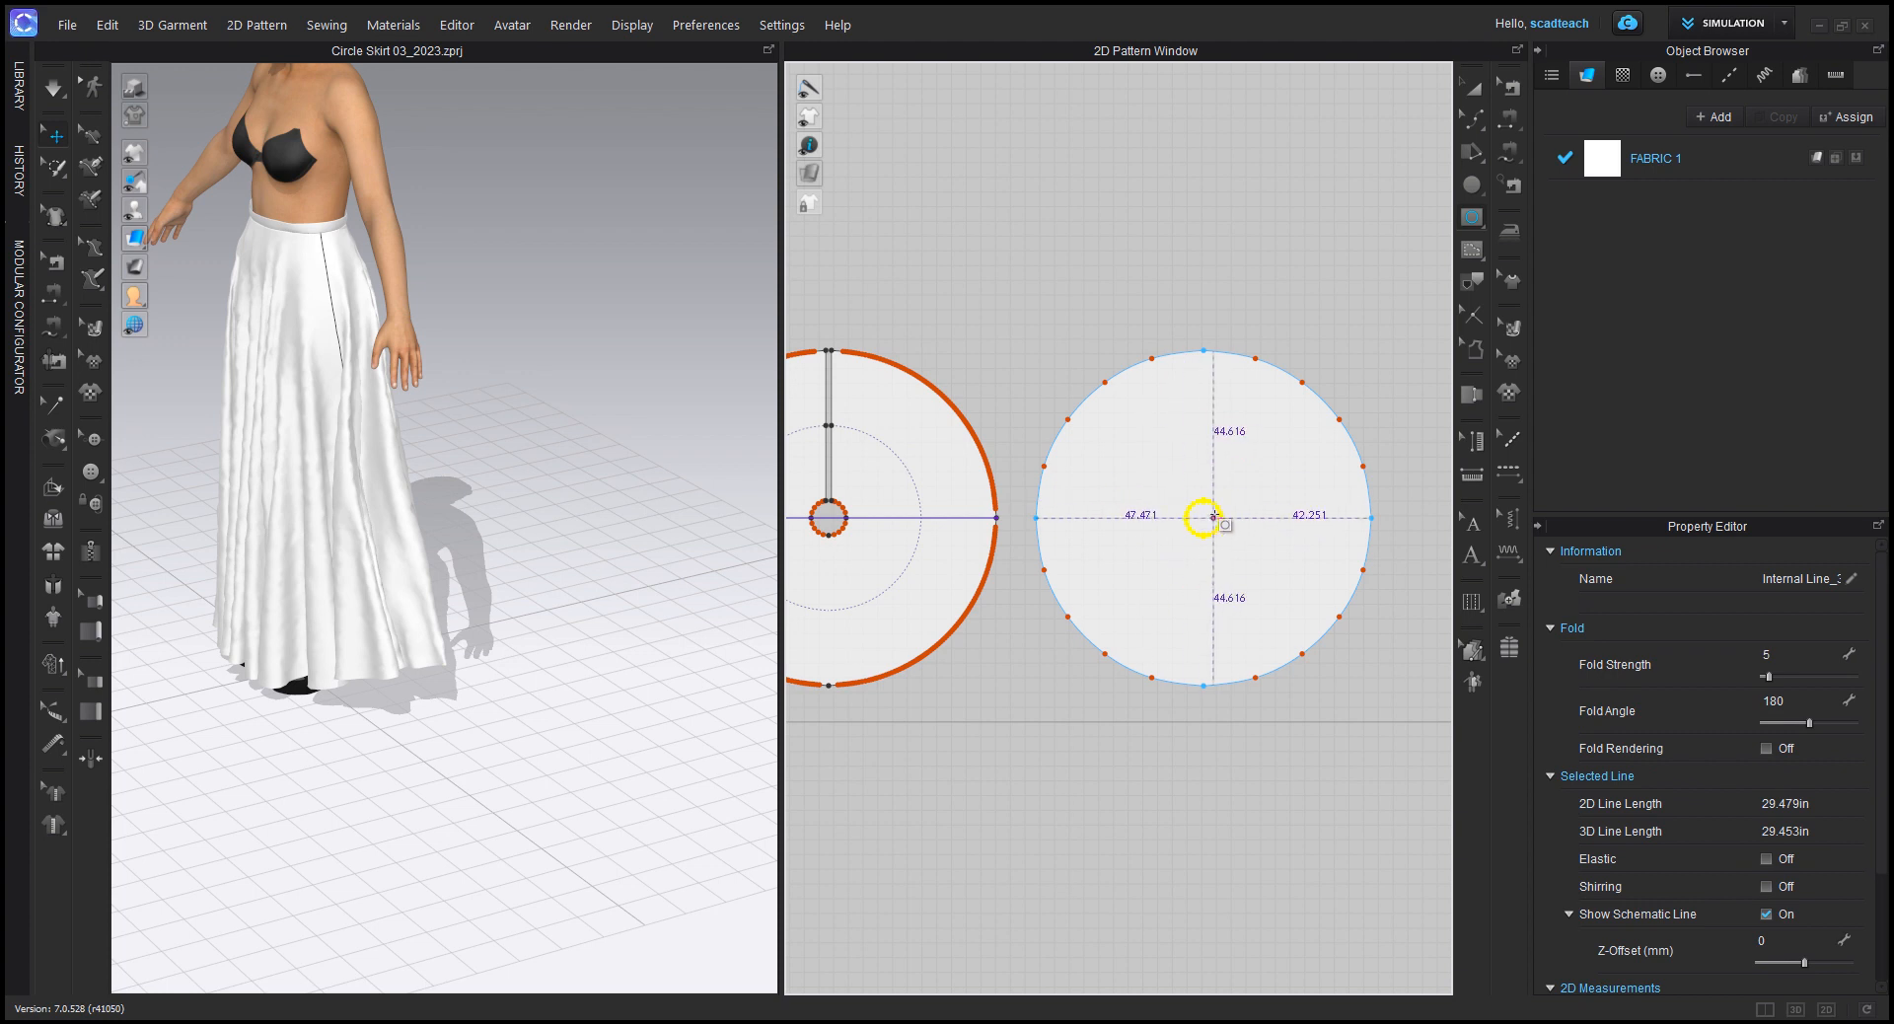
click(1264, 449)
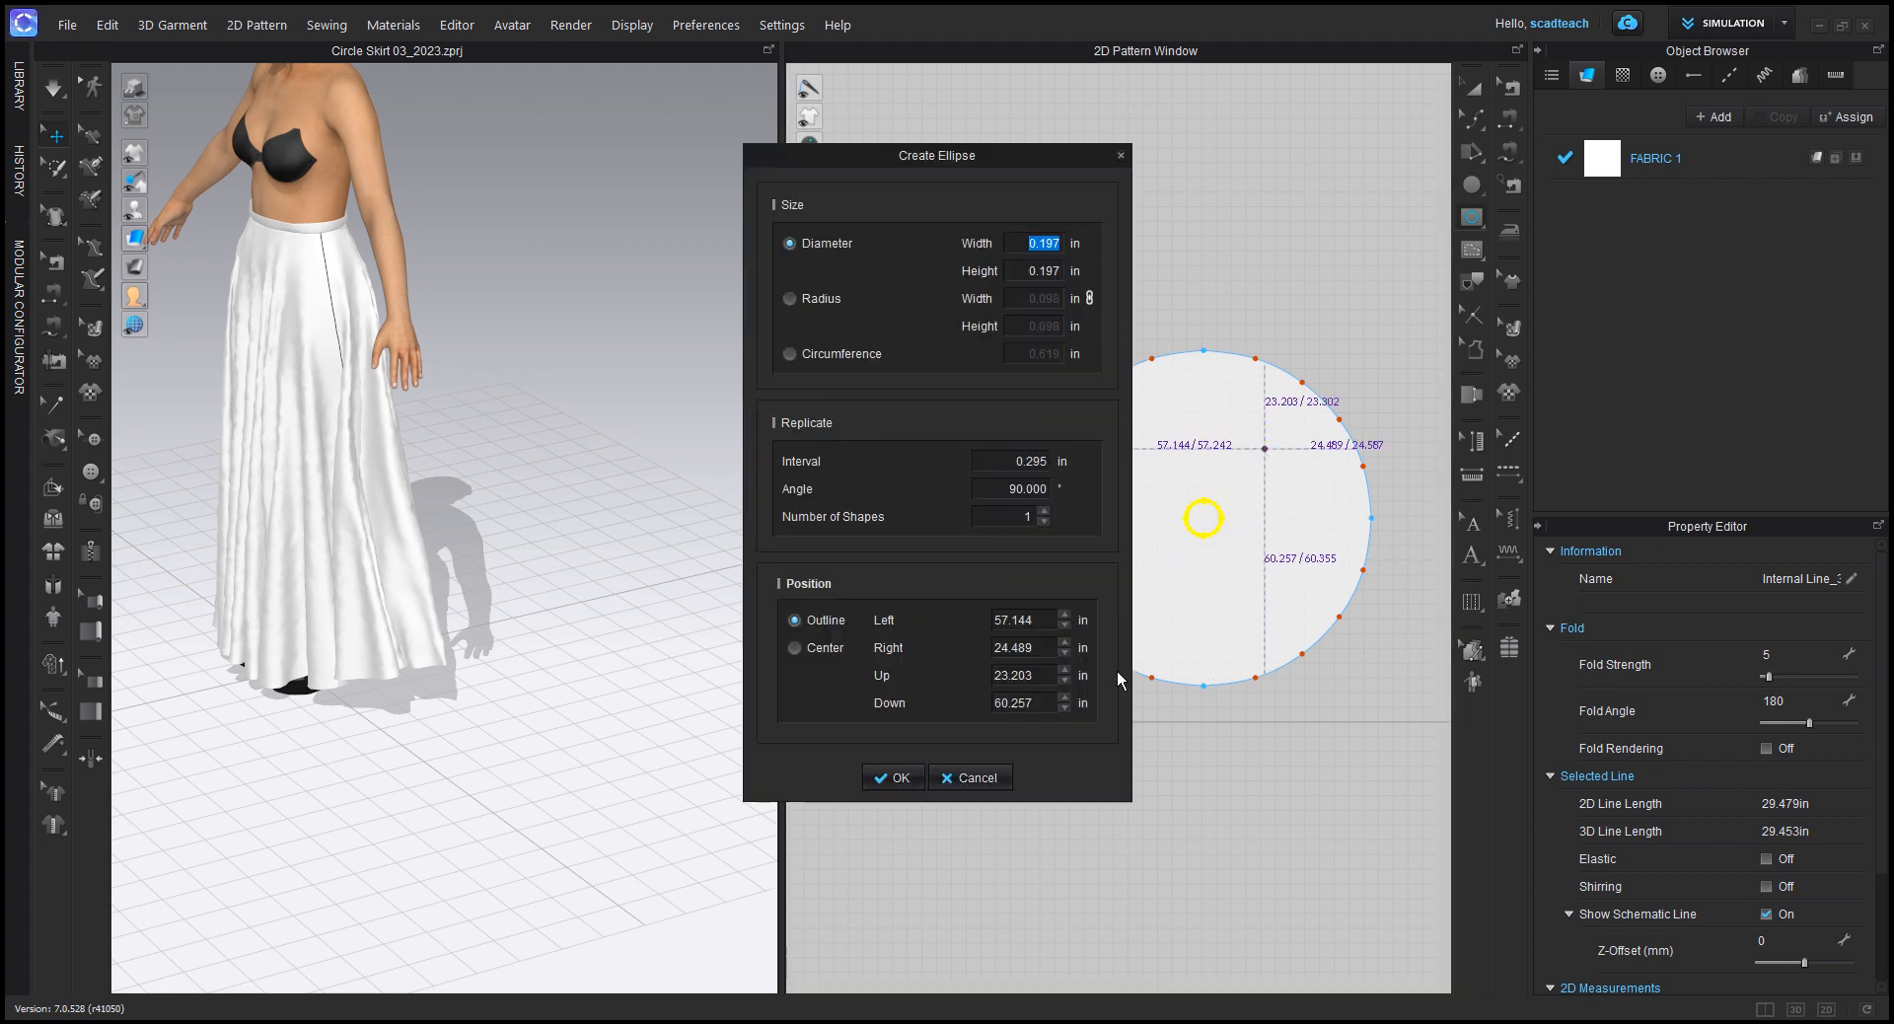
click(1002, 779)
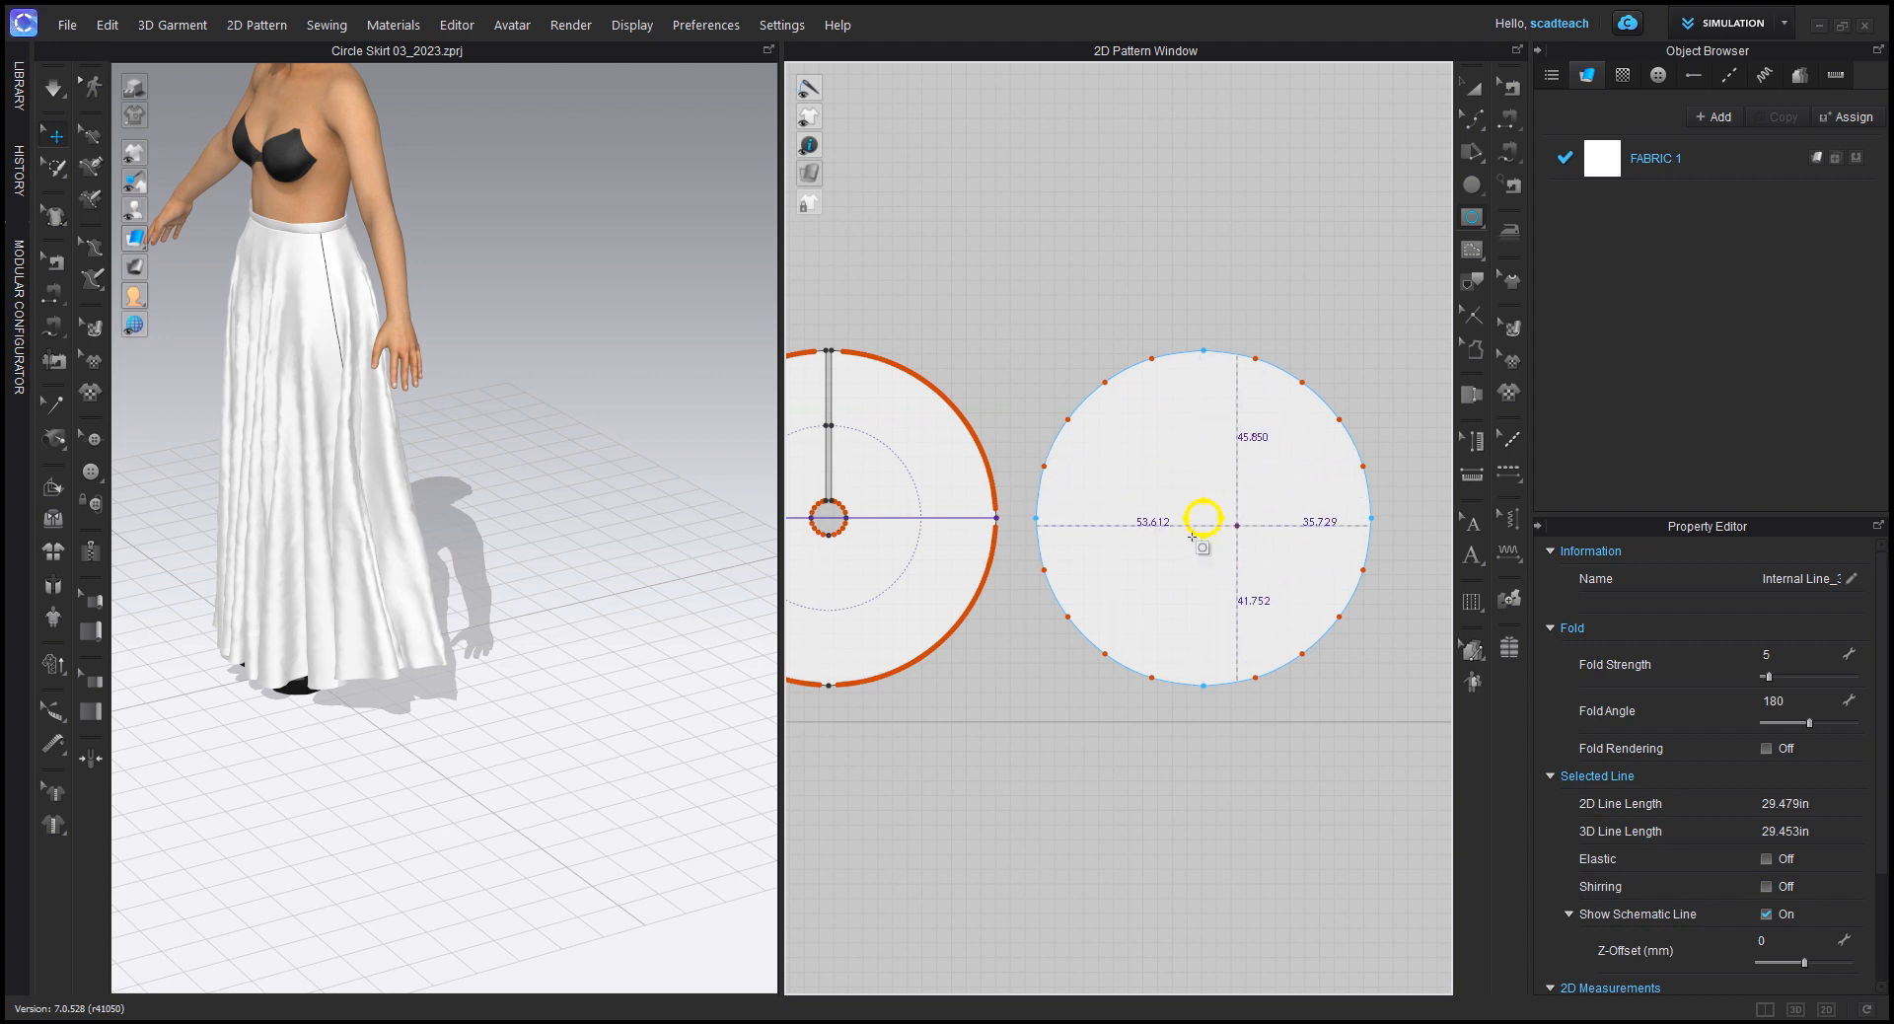
Step: Convert the internal waist circle to a hole with the Transform Pattern tool and clear the selection
click(1474, 93)
click(1211, 500)
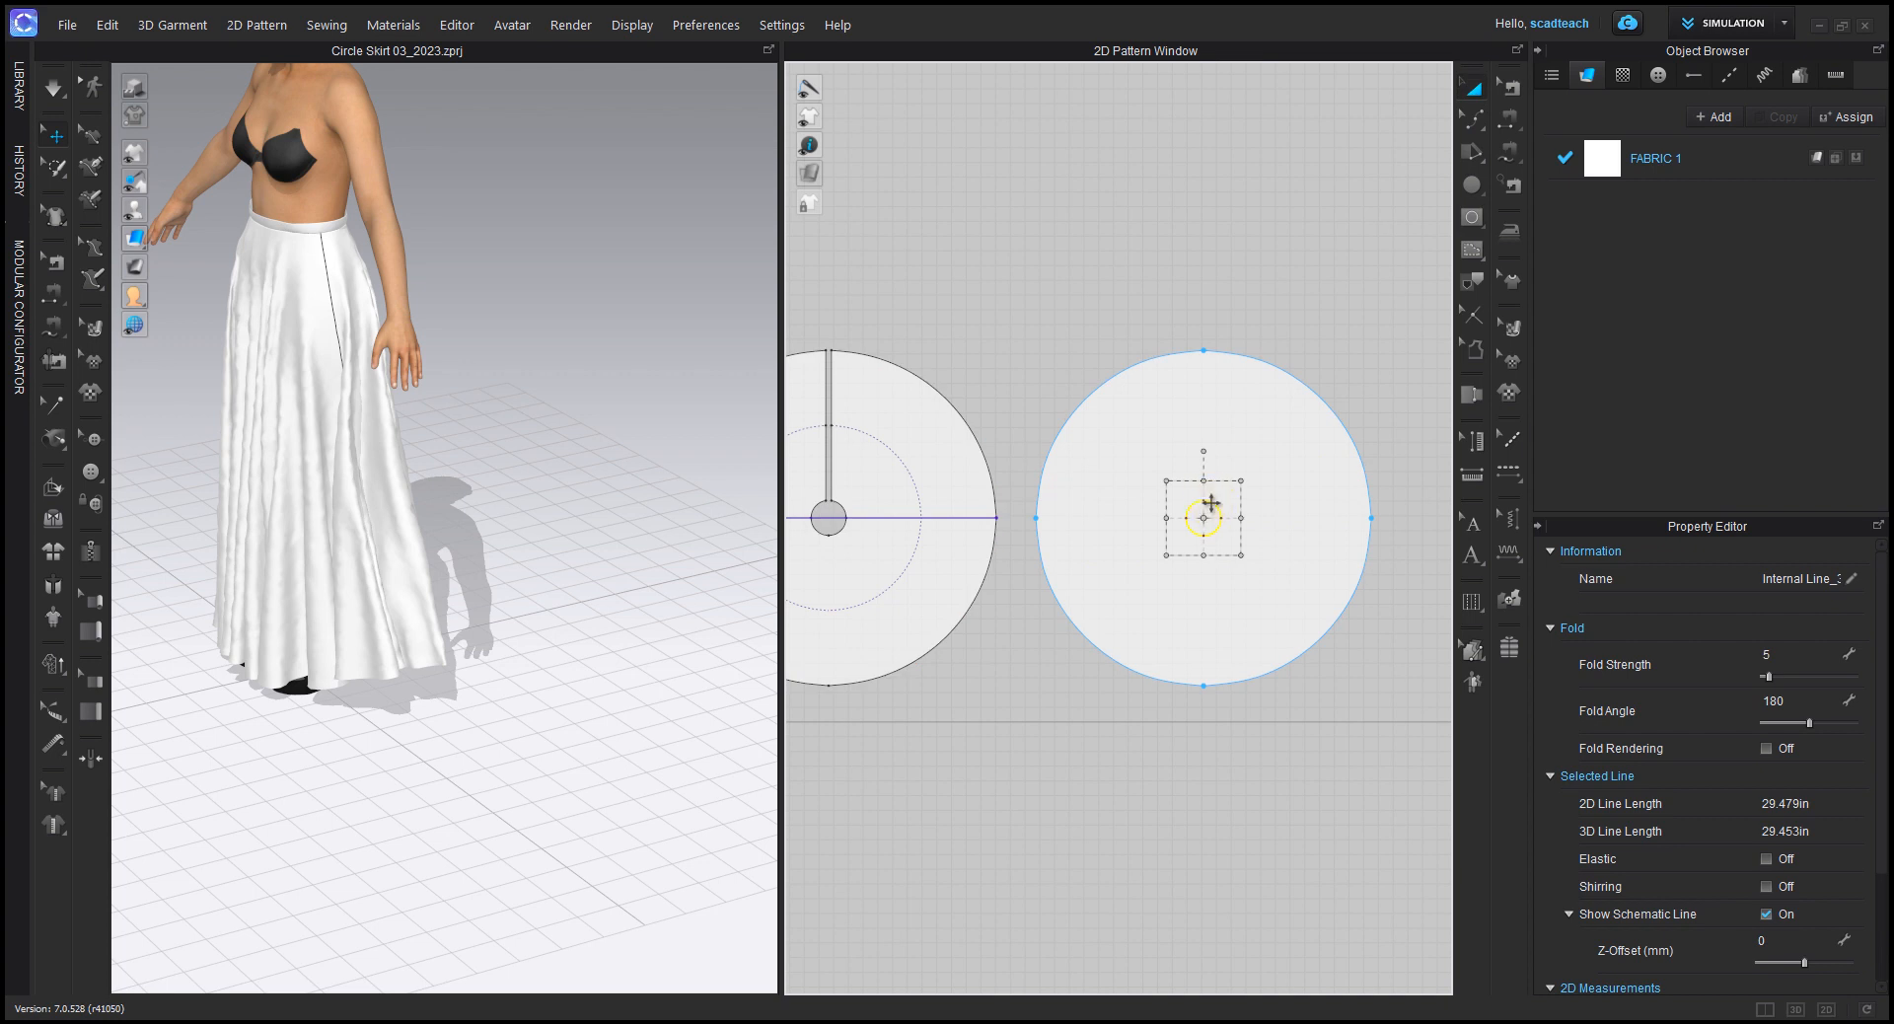
right_click(1211, 503)
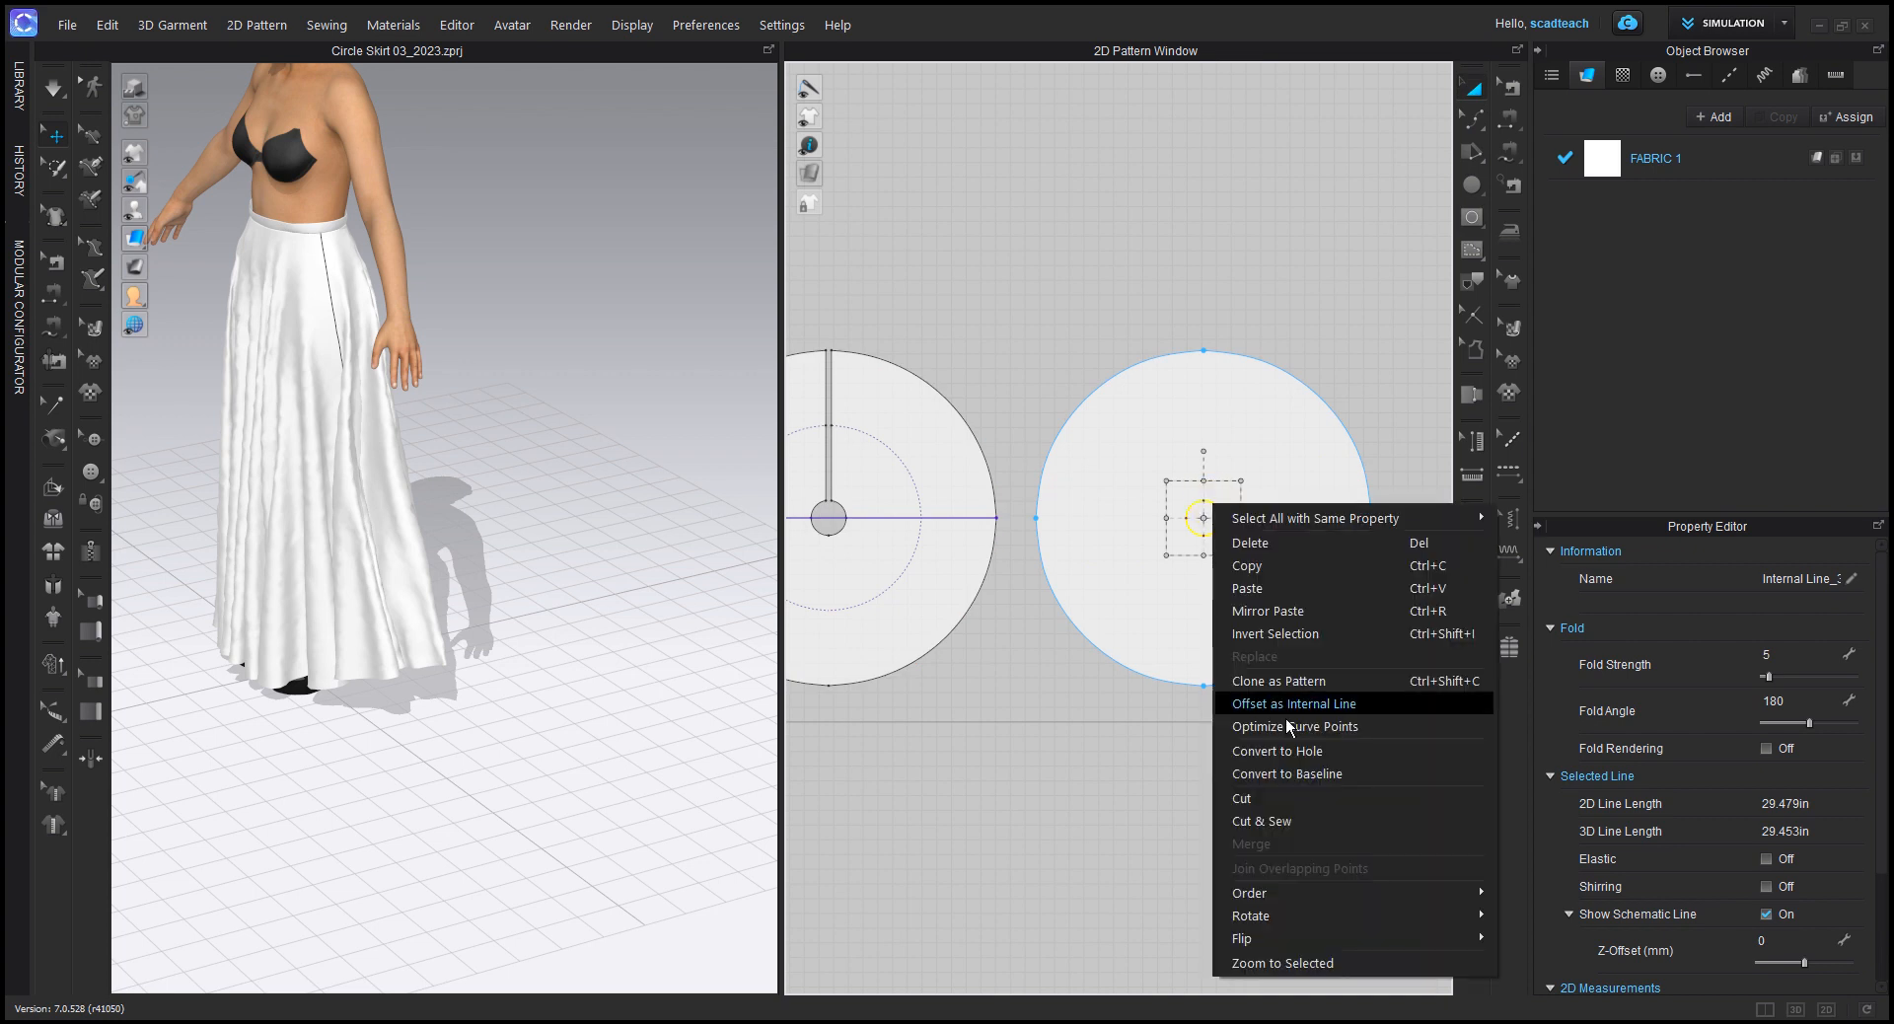
click(1284, 751)
click(1184, 331)
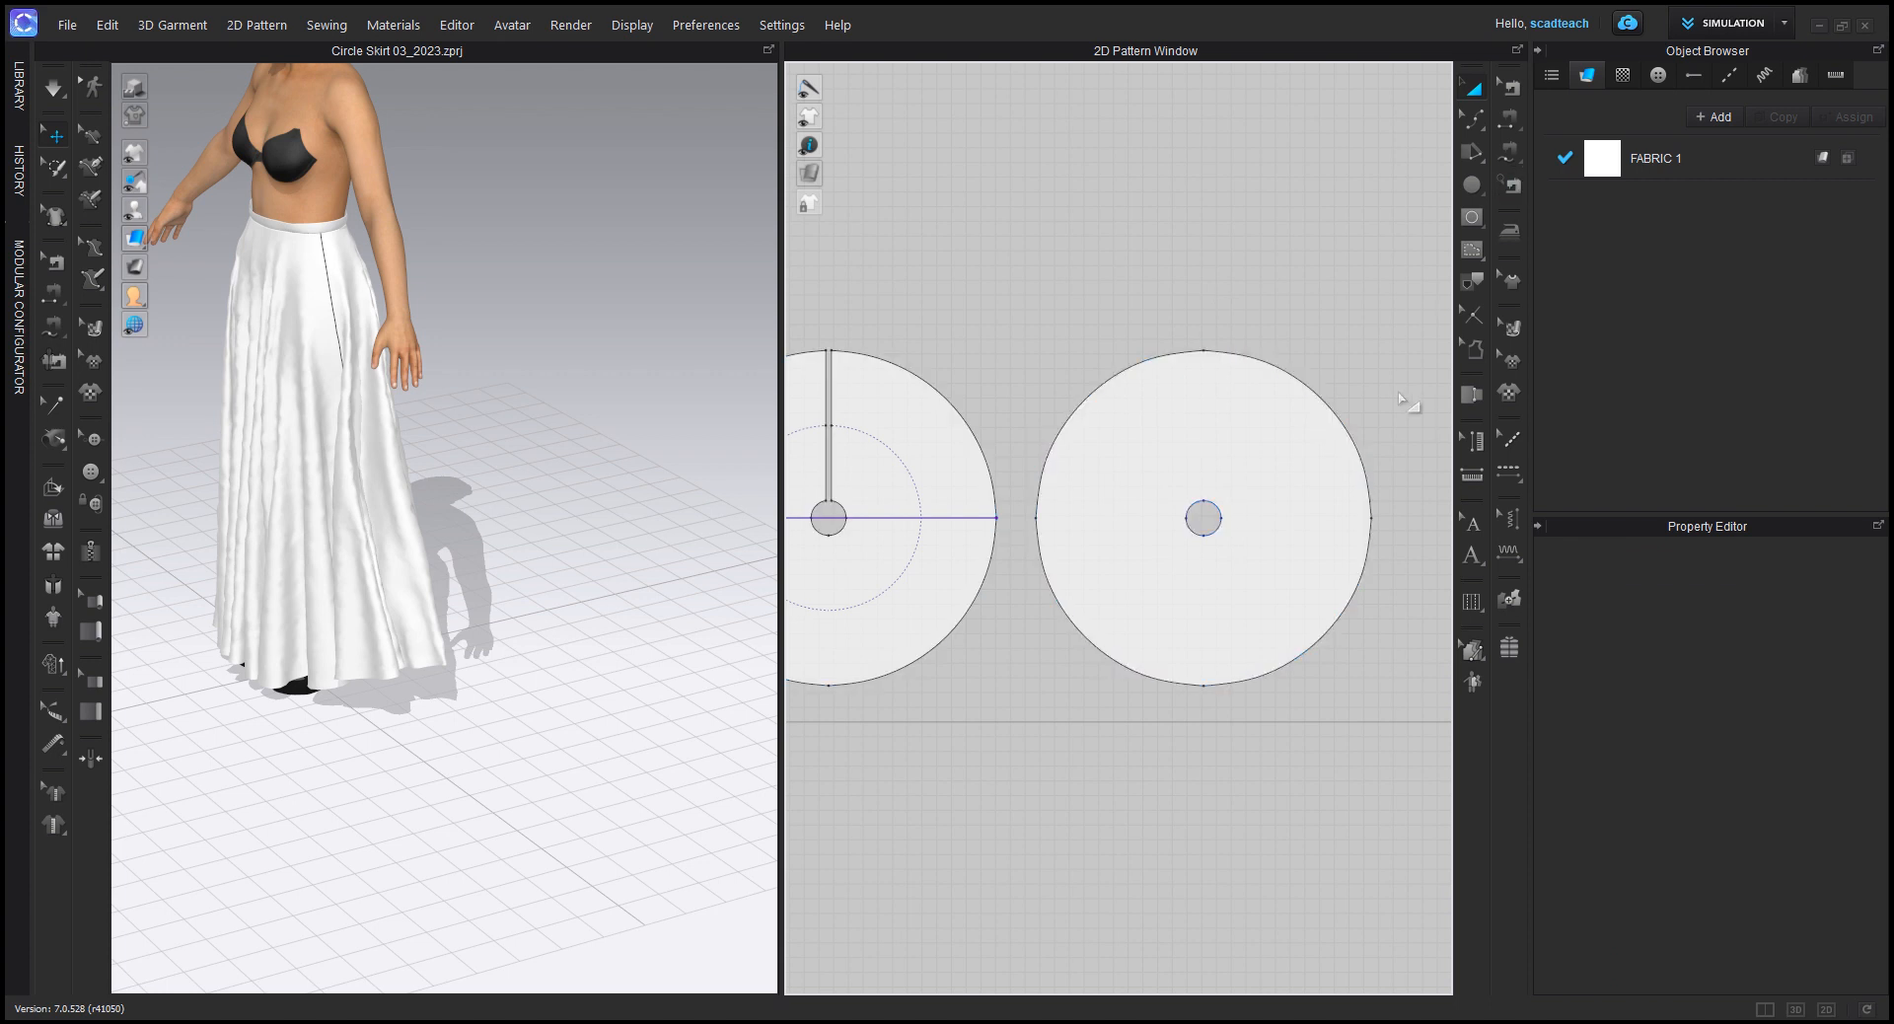
Step: Draw a straight internal line between the uppermost point of the waist hole and the uppermost hem point
key(g)
scroll(1205, 518, up, 3)
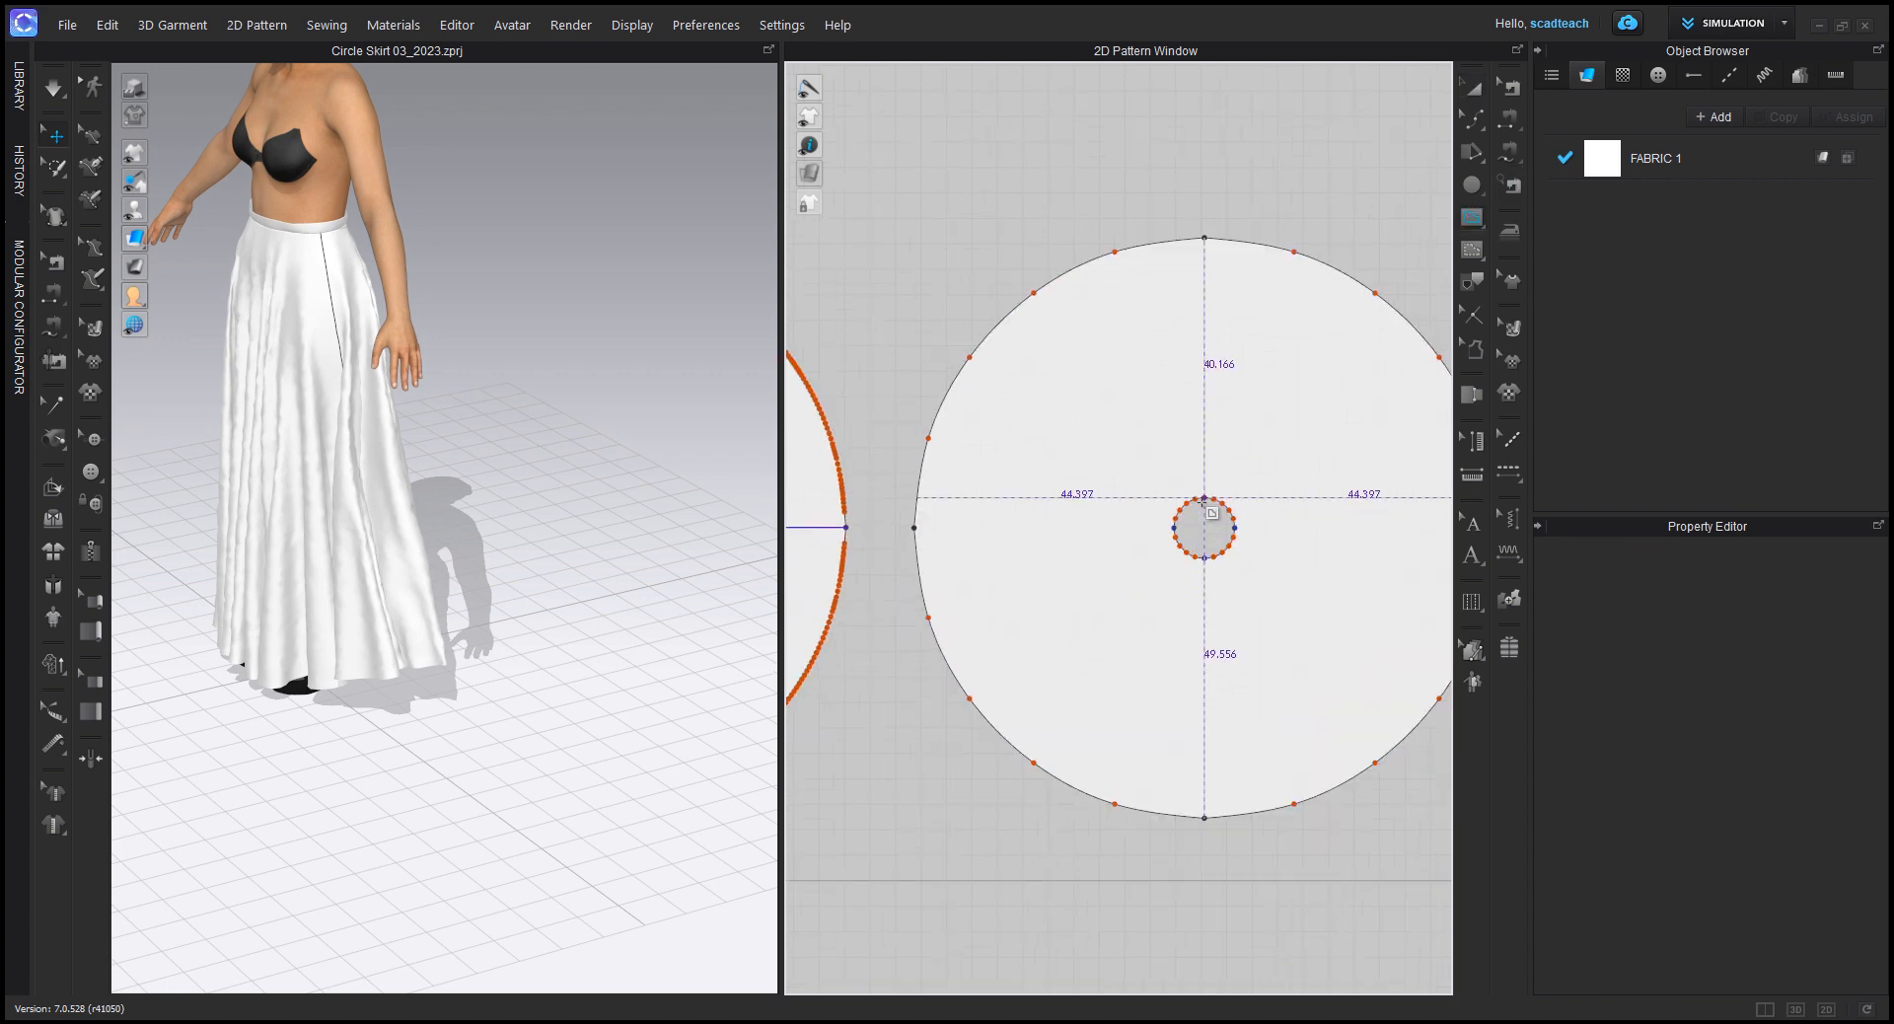
click(1202, 238)
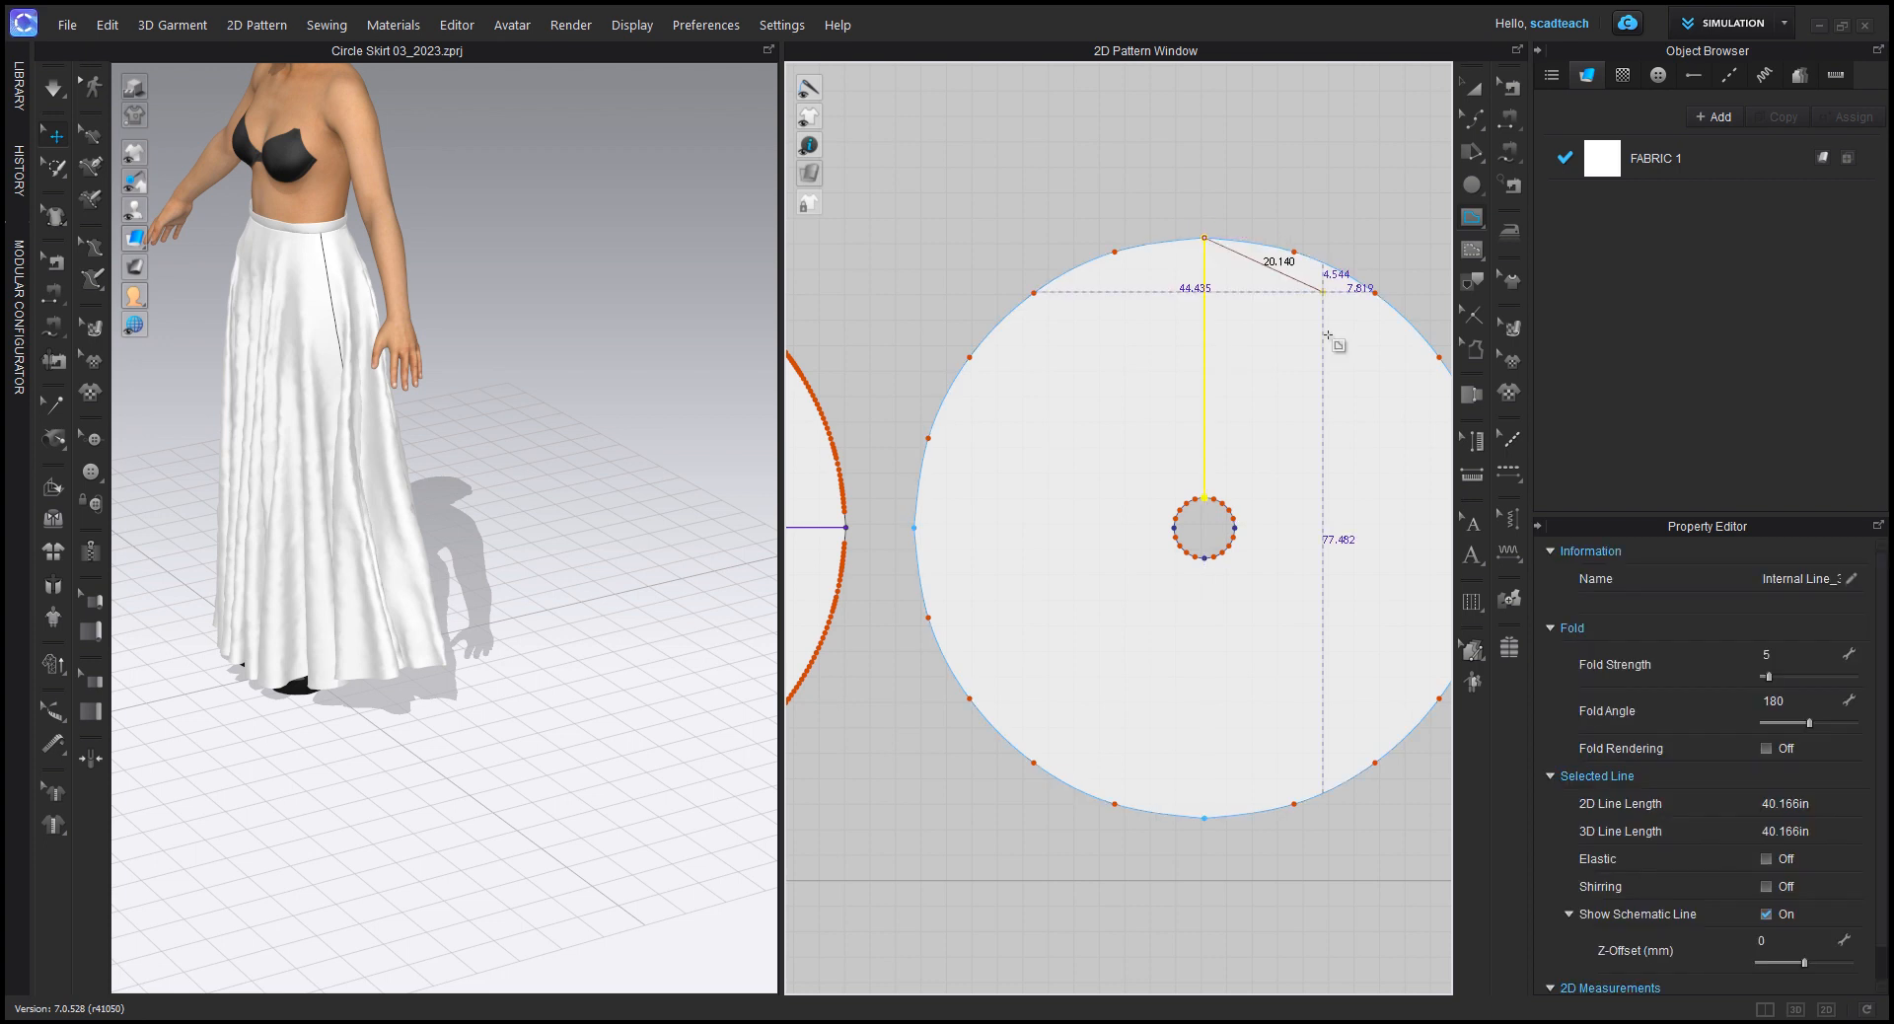
key(Escape)
Step: Offset the vertical line as internal lines 0.750 in to both sides
middle_drag(1302, 451, 1239, 473)
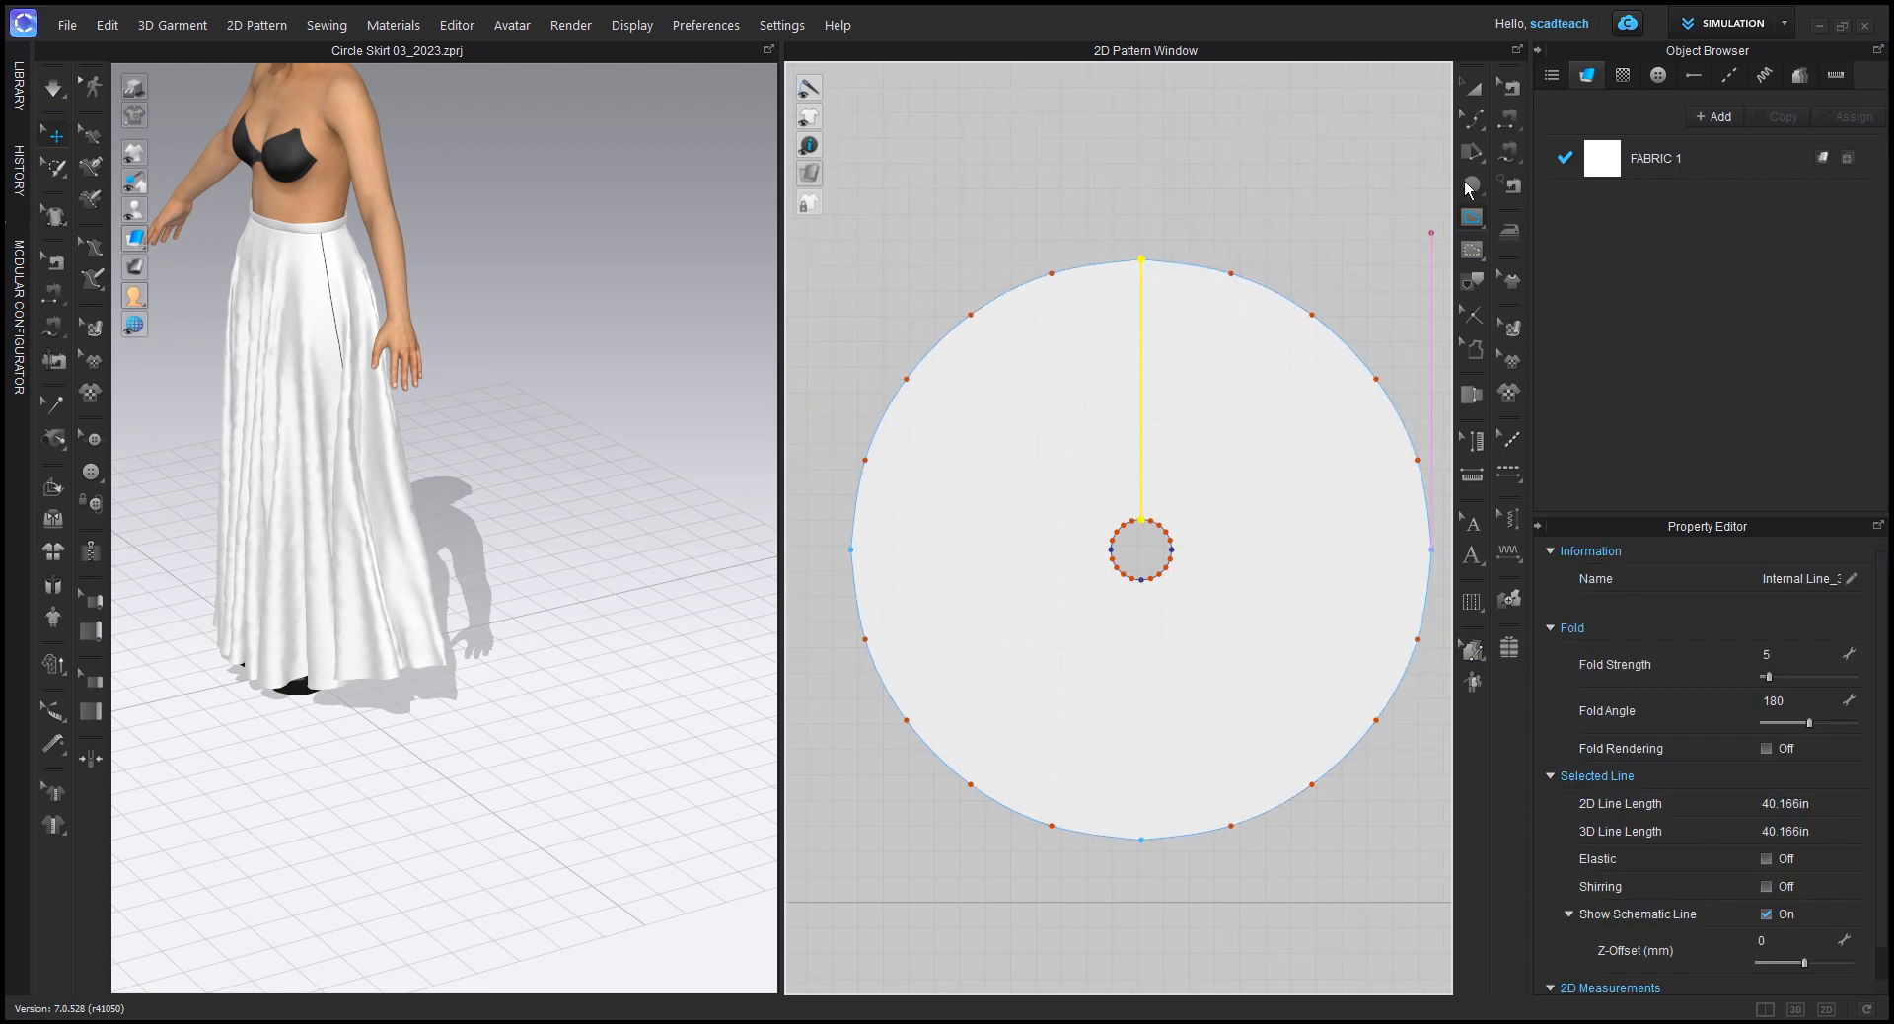
key(z)
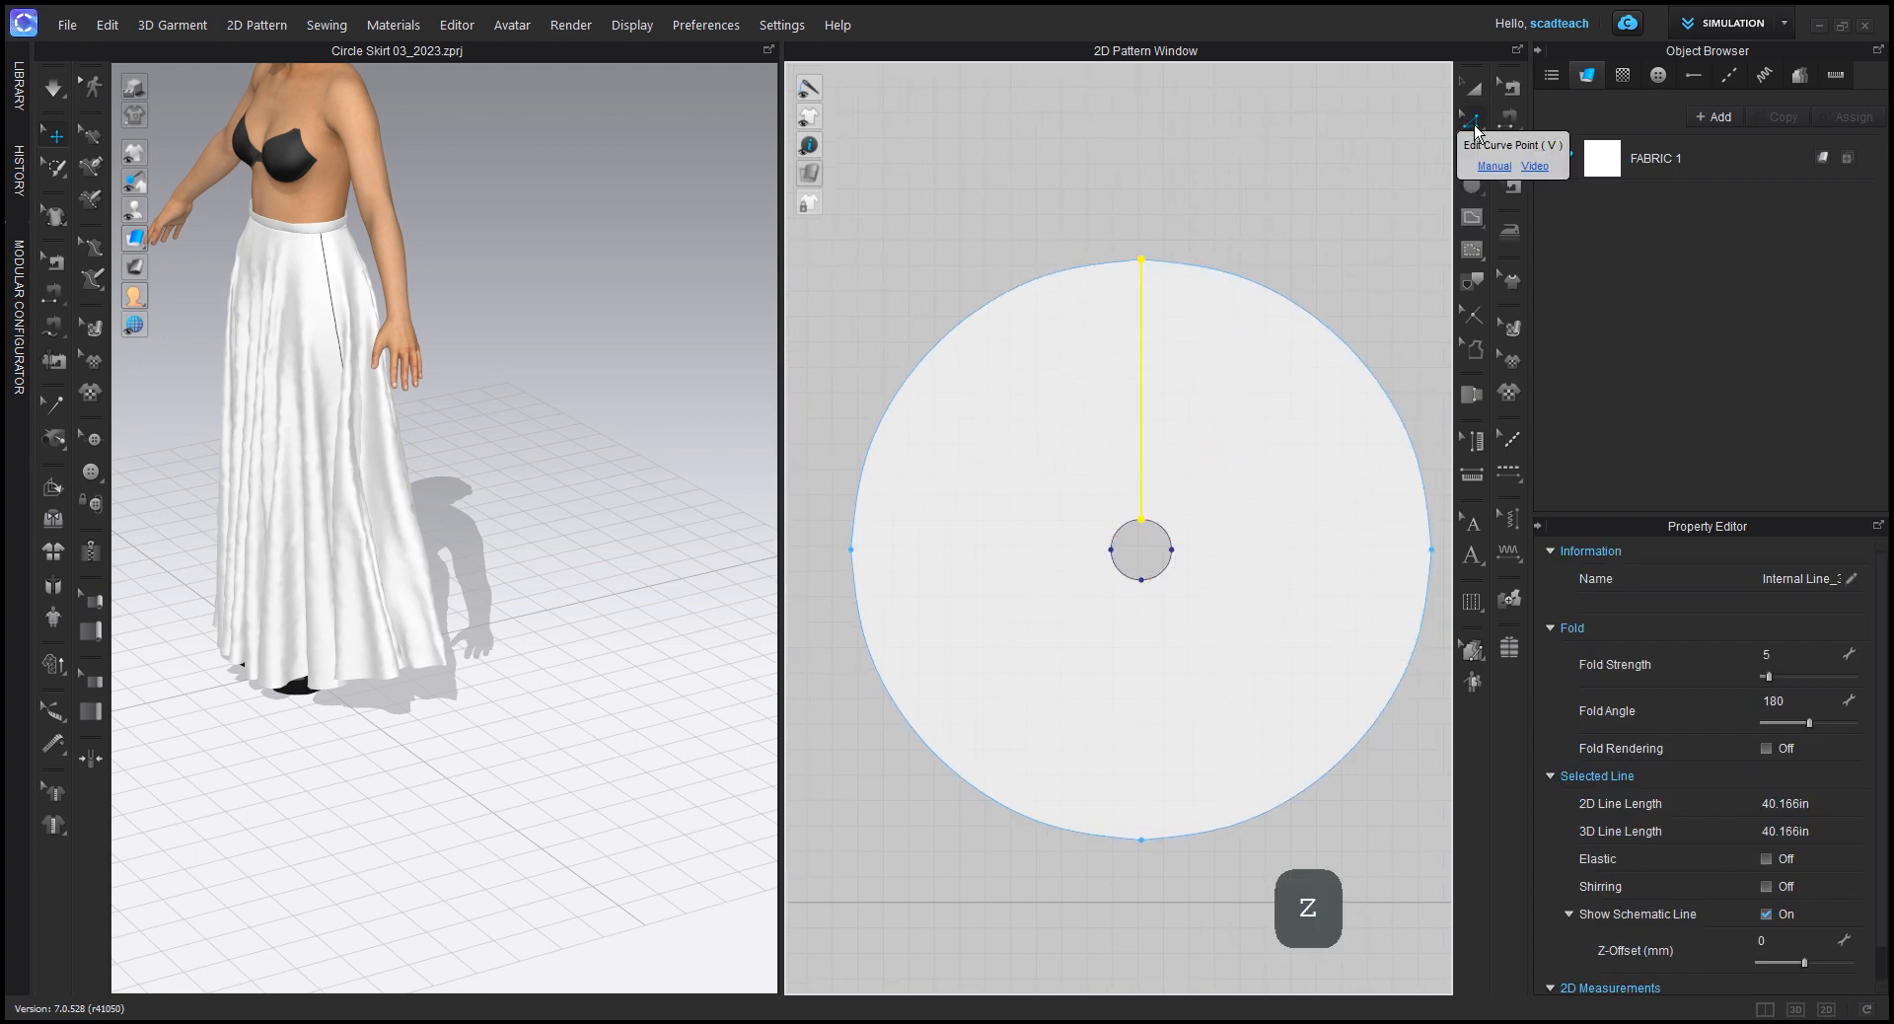
click(1474, 128)
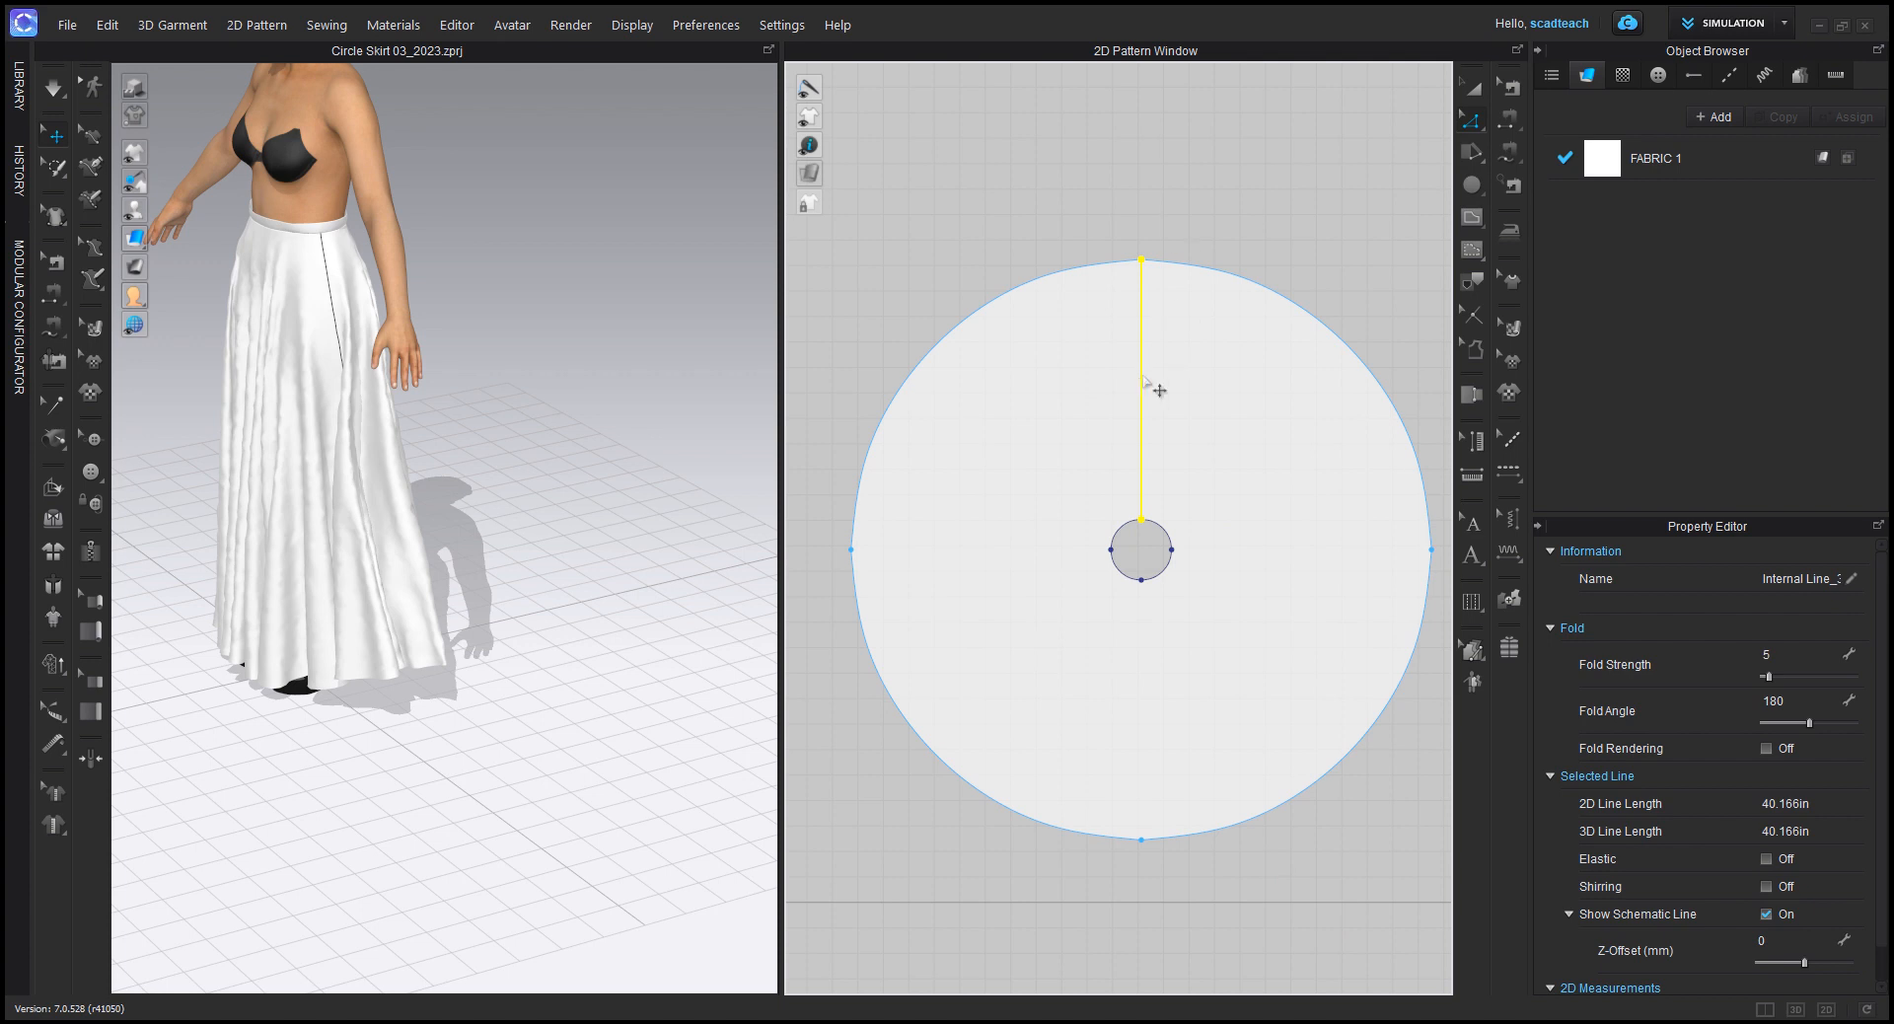
right_click(1141, 377)
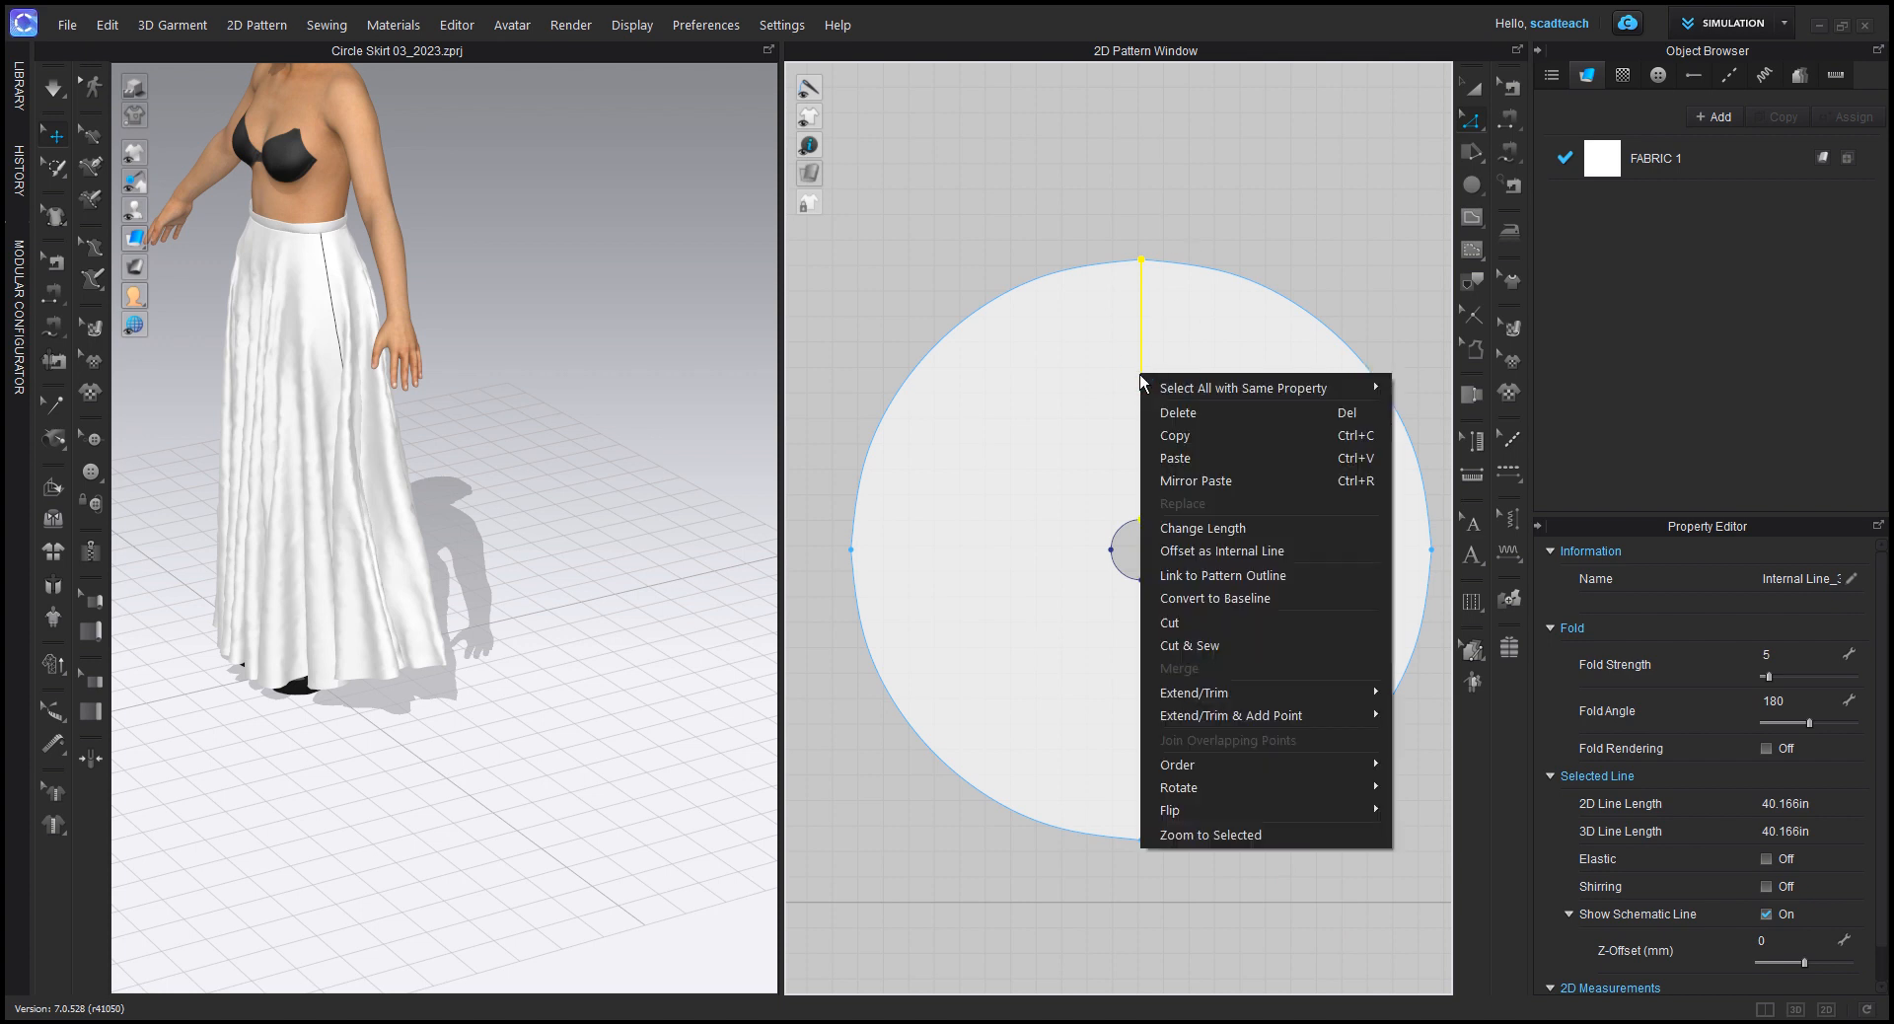
mouse_move(1217, 697)
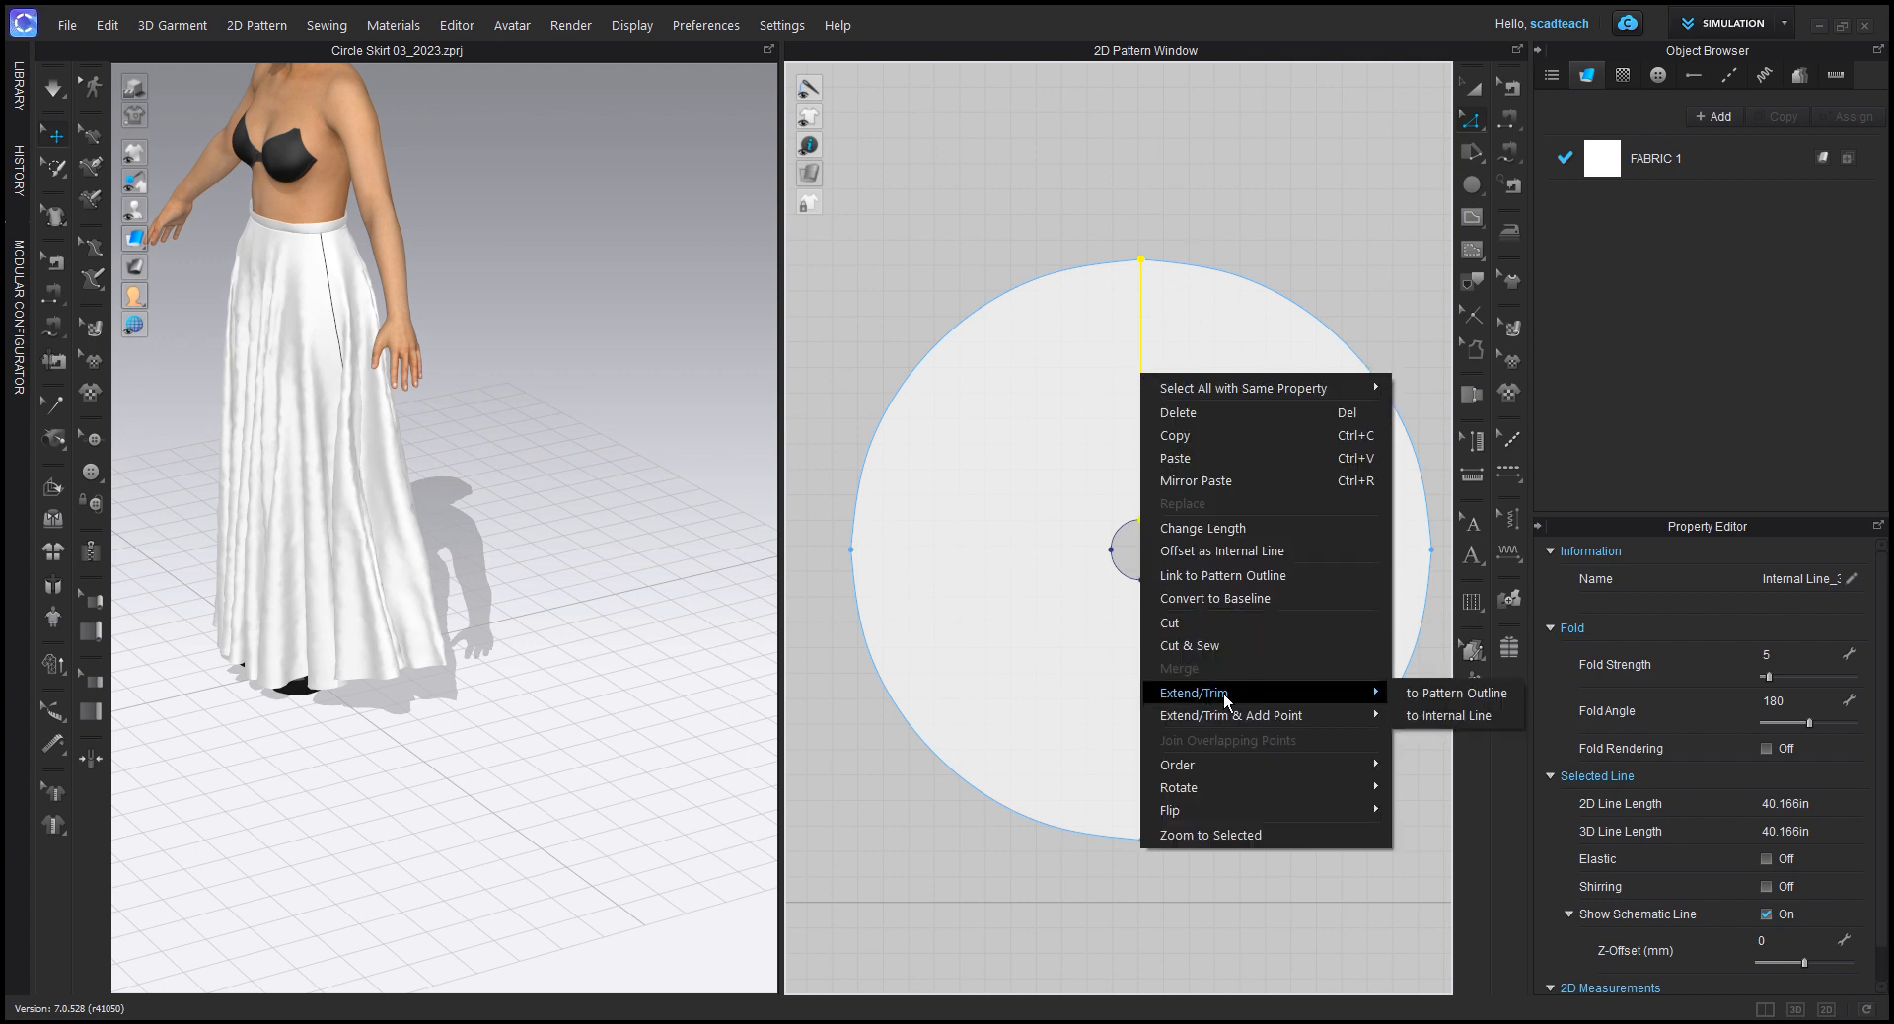
click(1222, 553)
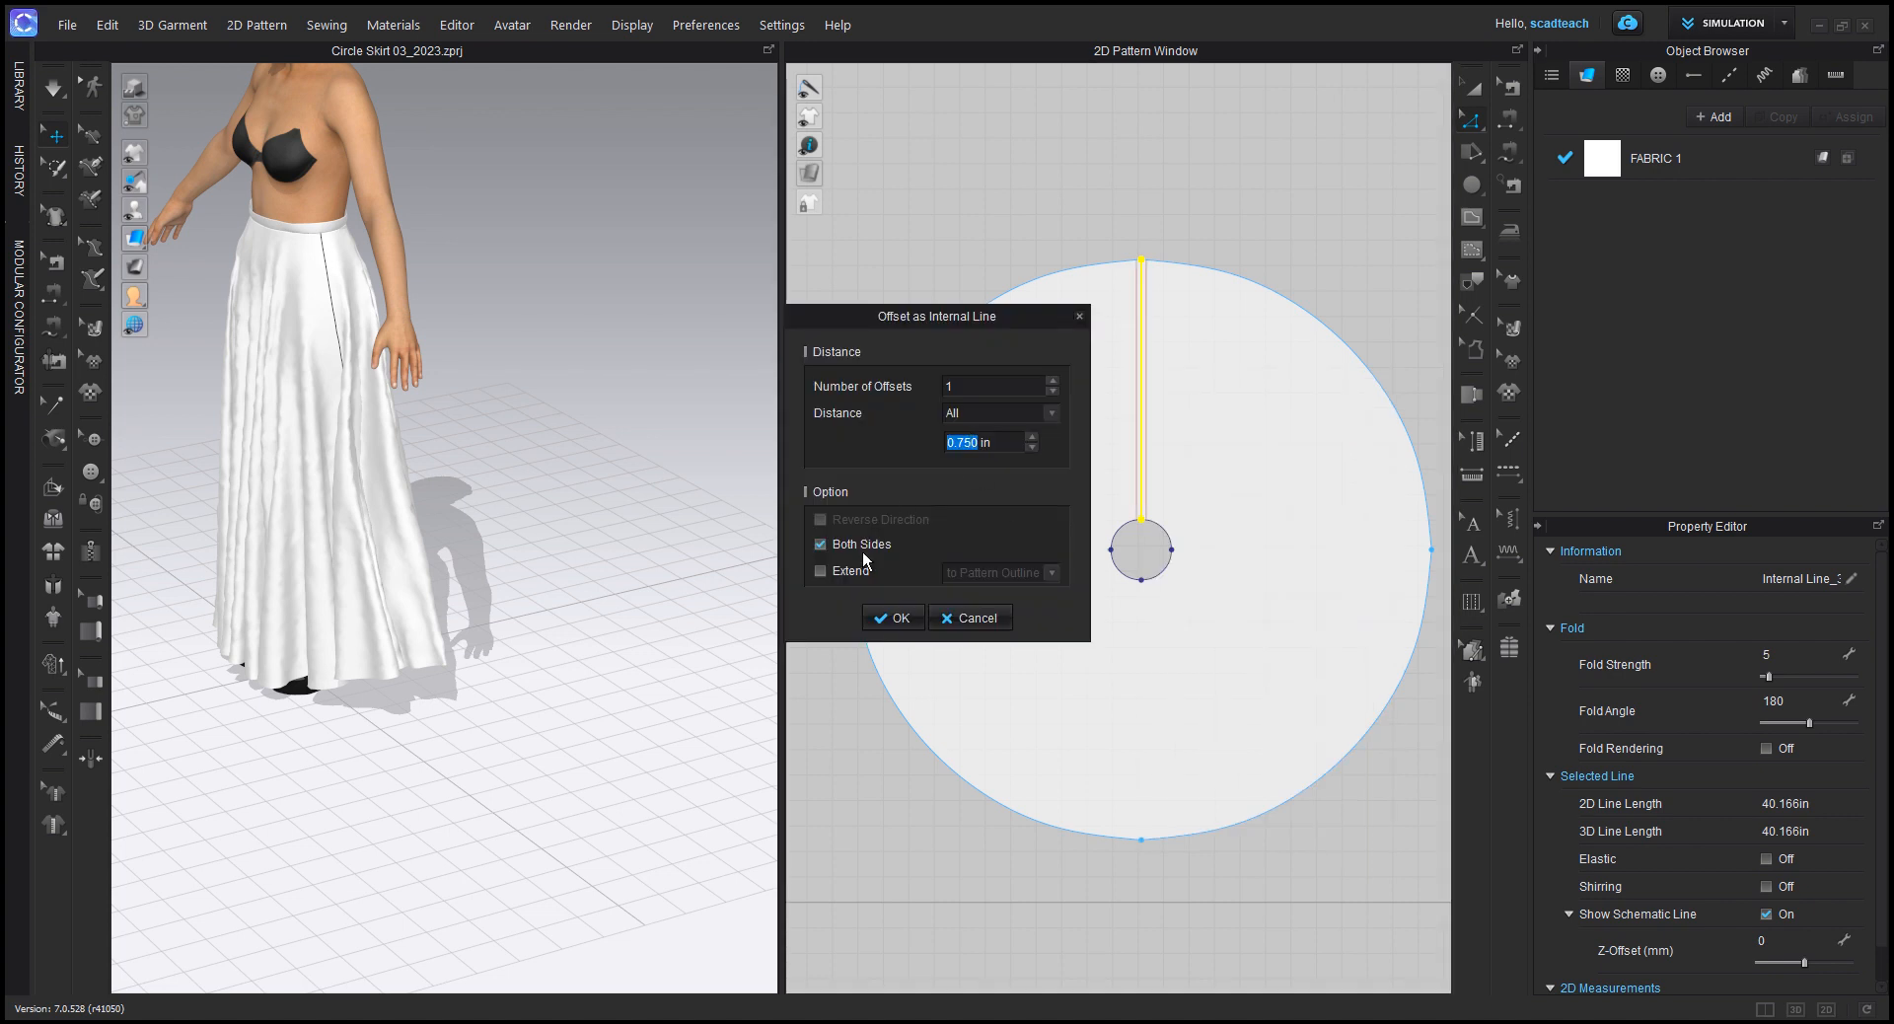
click(891, 618)
Step: Extend the lower ends of both offset lines down past the waist curve into the hole
scroll(1156, 471, up, 10)
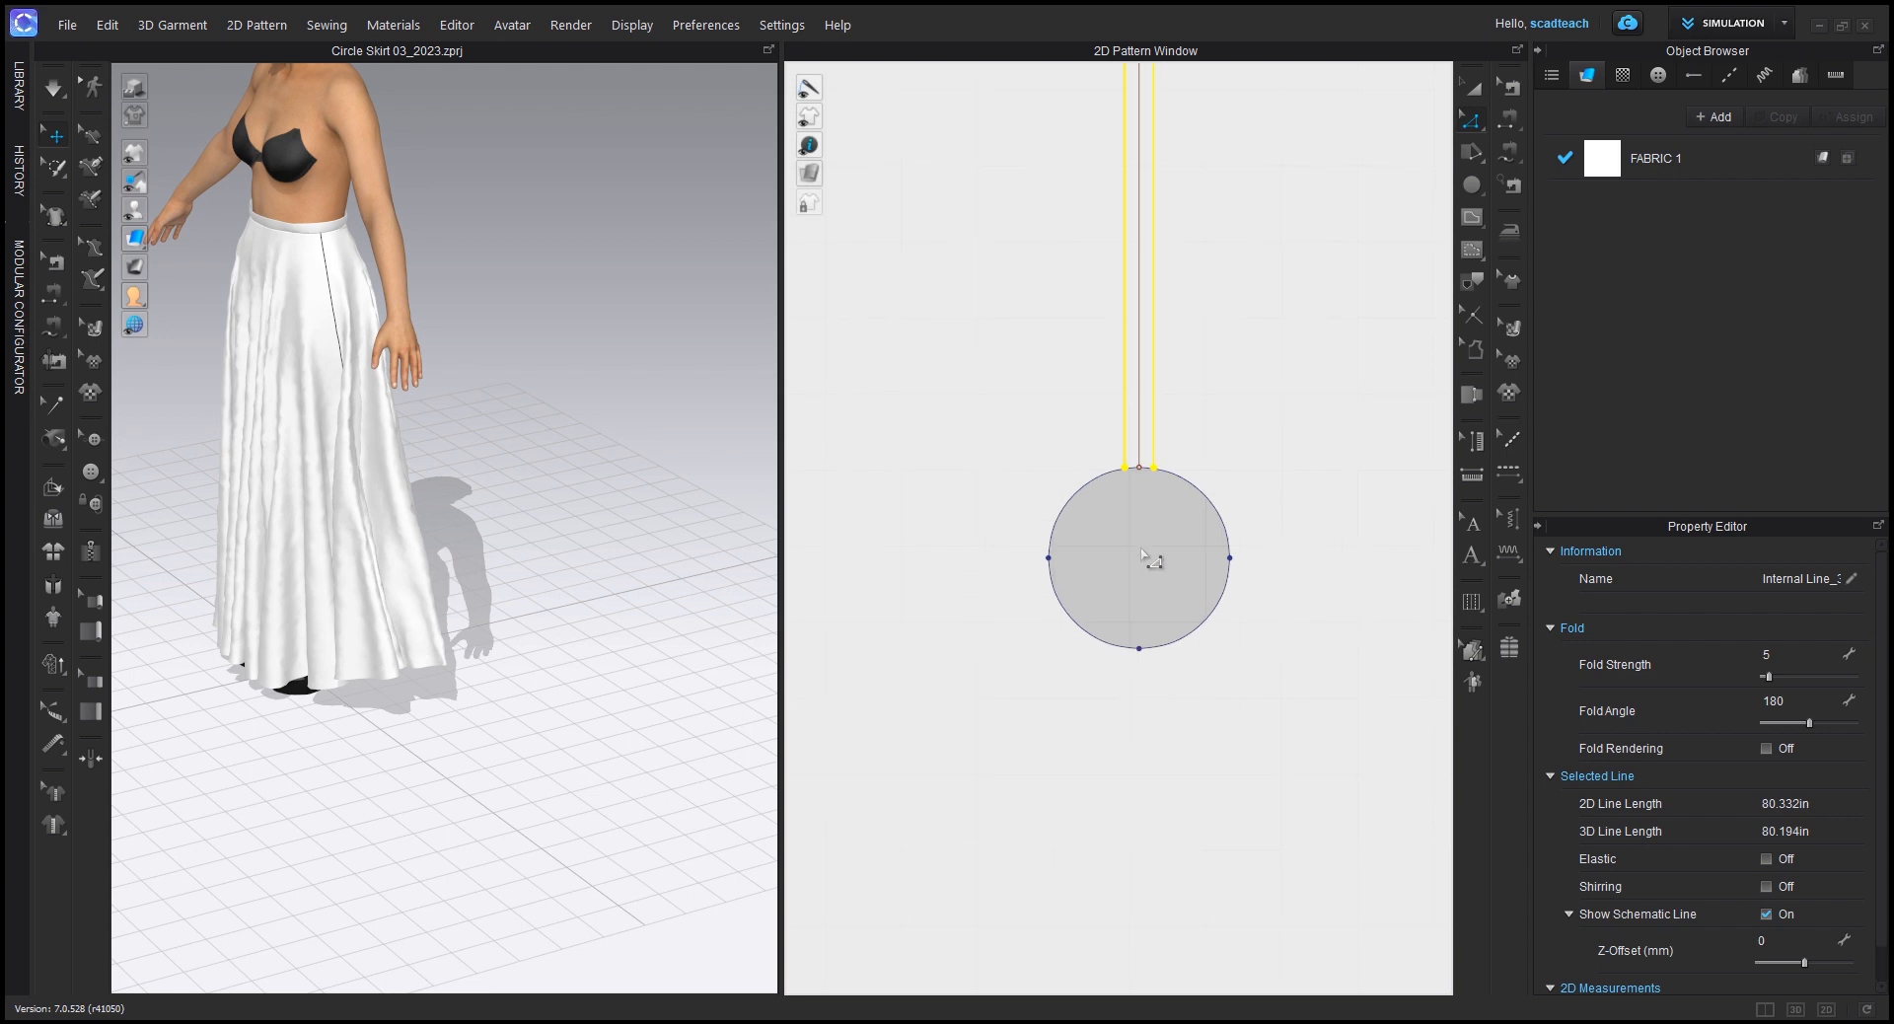
scroll(1159, 472, up, 3)
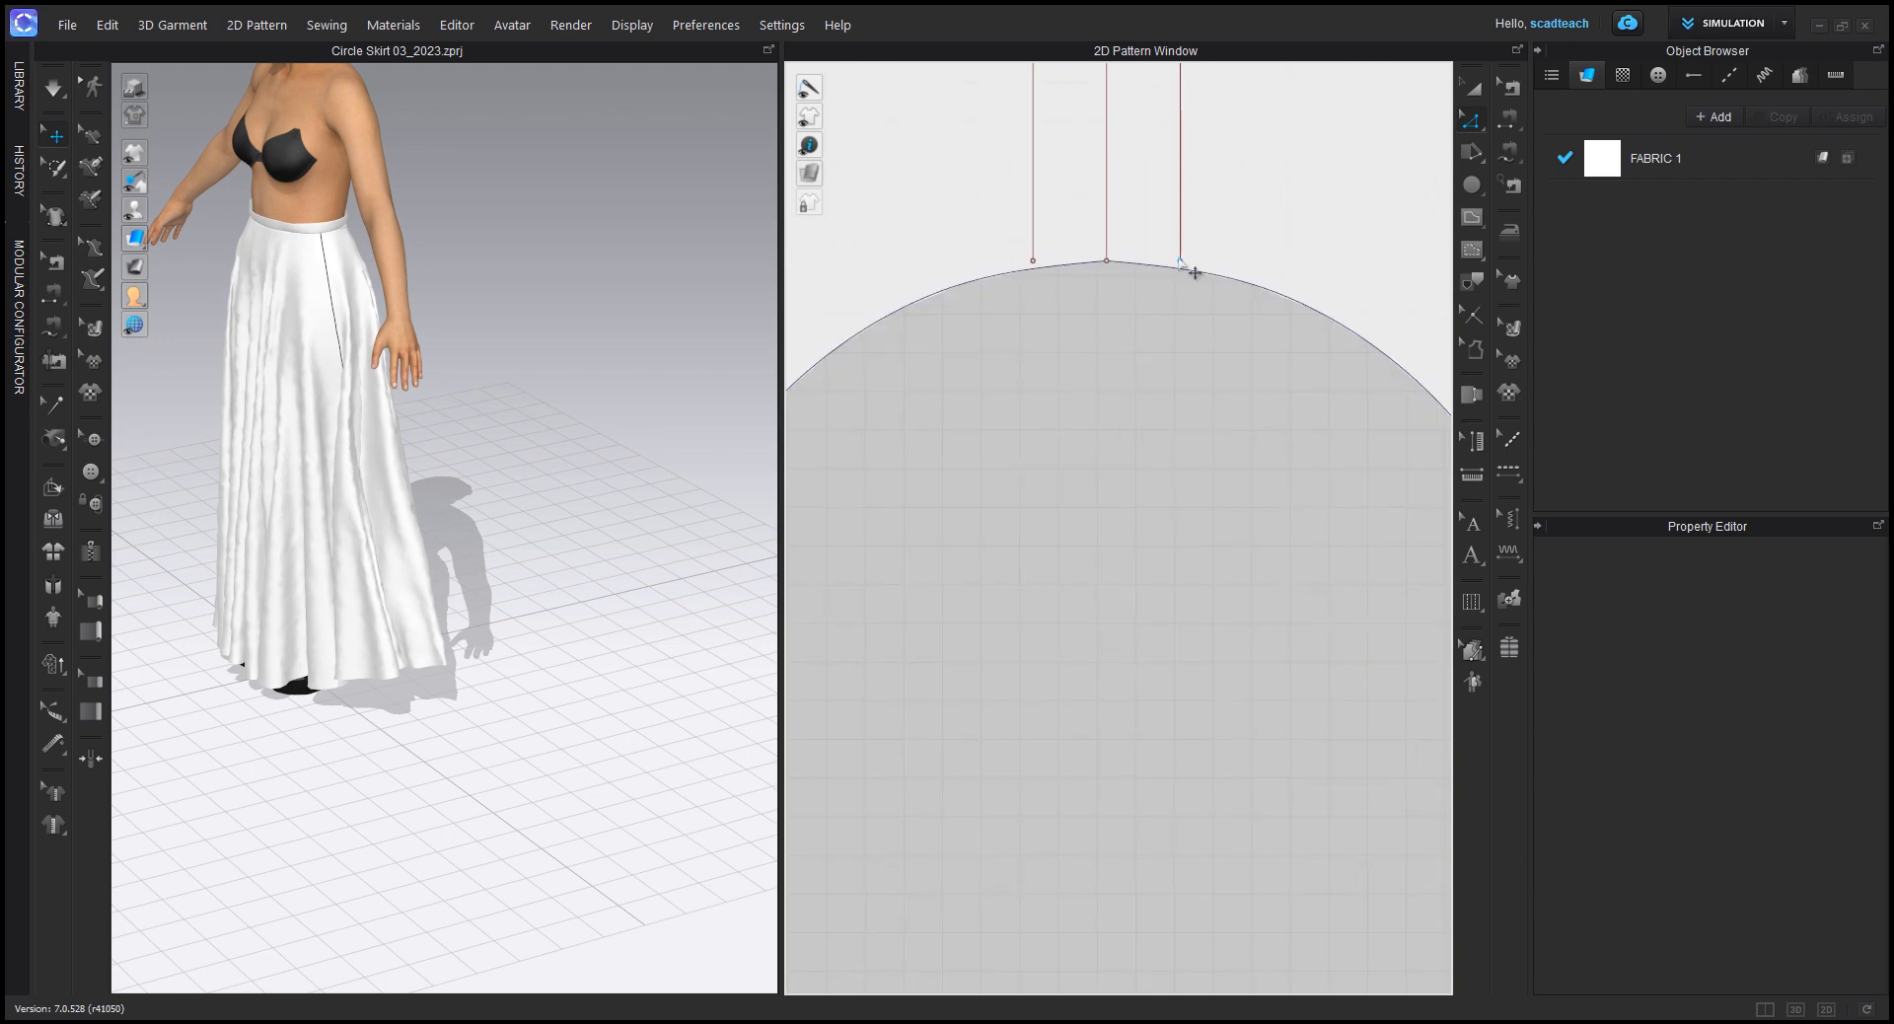
click(1180, 317)
drag(1178, 316, 1180, 317)
drag(1033, 261, 1033, 307)
Step: Cut the circle pattern along both offset lines and switch to the Transform Pattern tool
click(1033, 183)
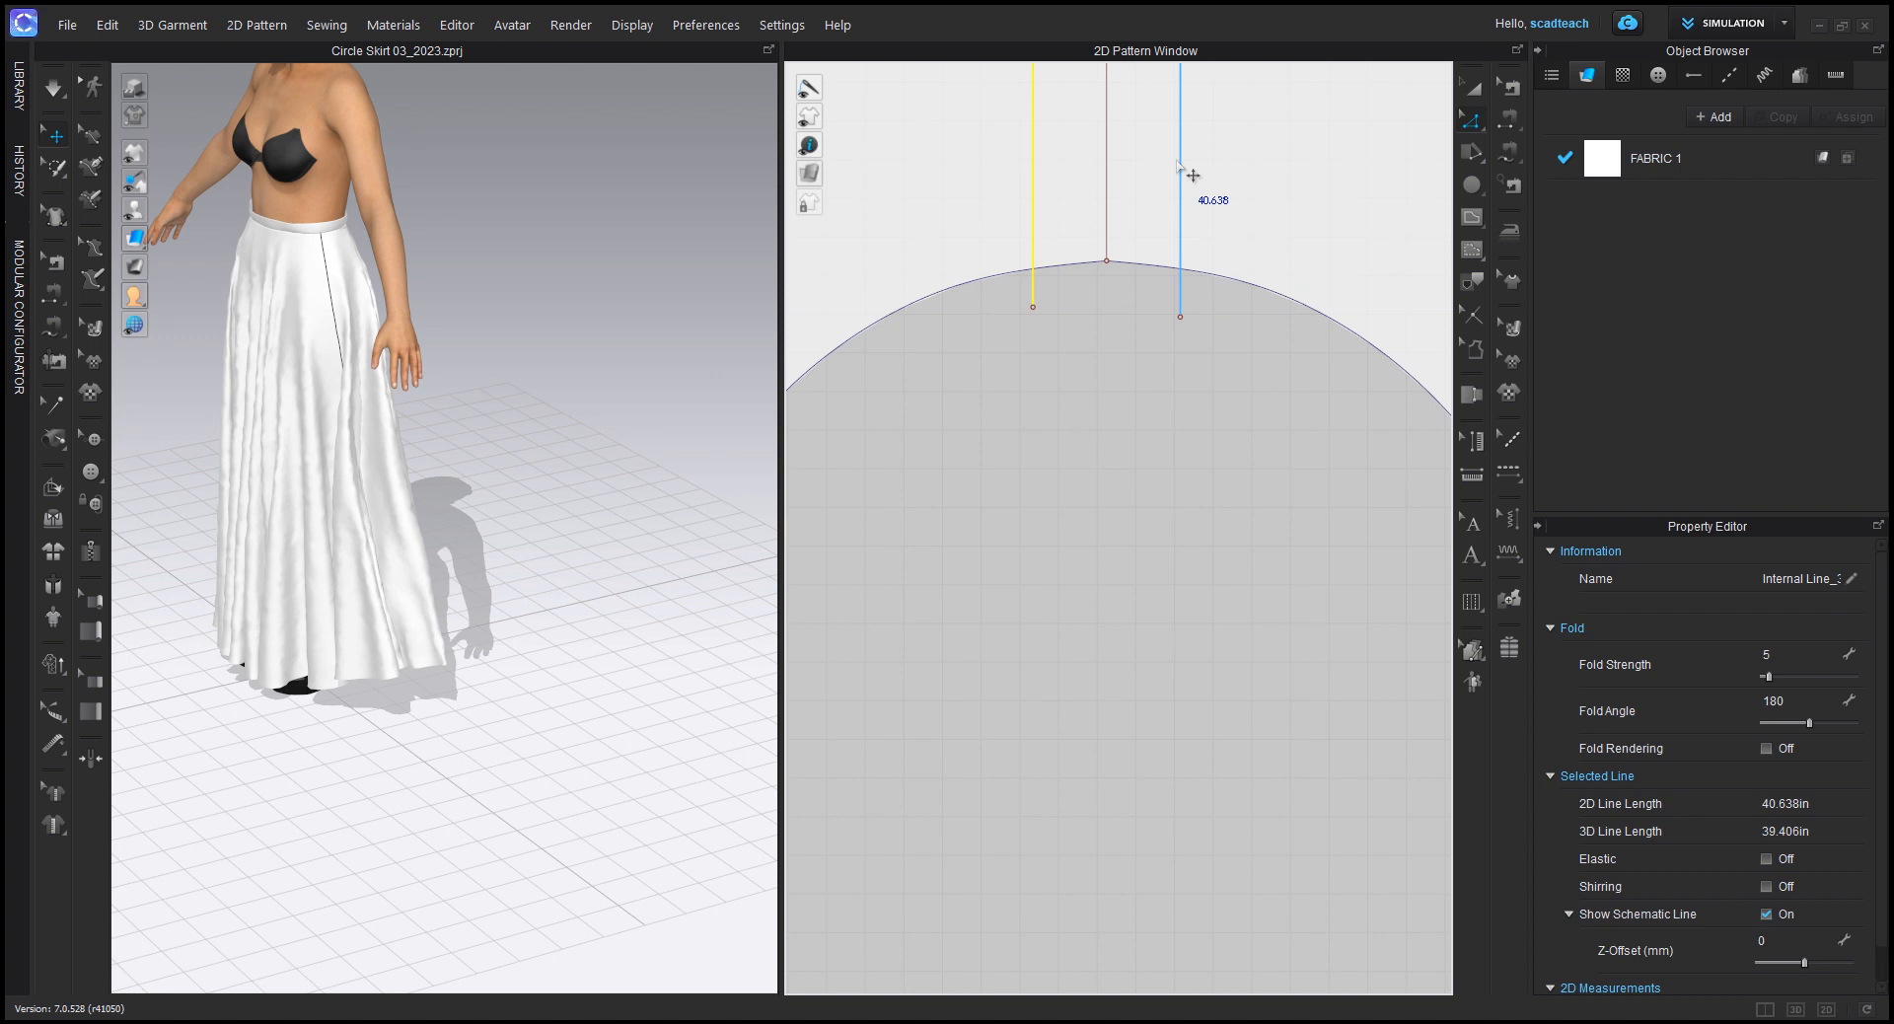
shift+click(1180, 170)
scroll(1172, 416, down, 5)
scroll(1172, 416, down, 4)
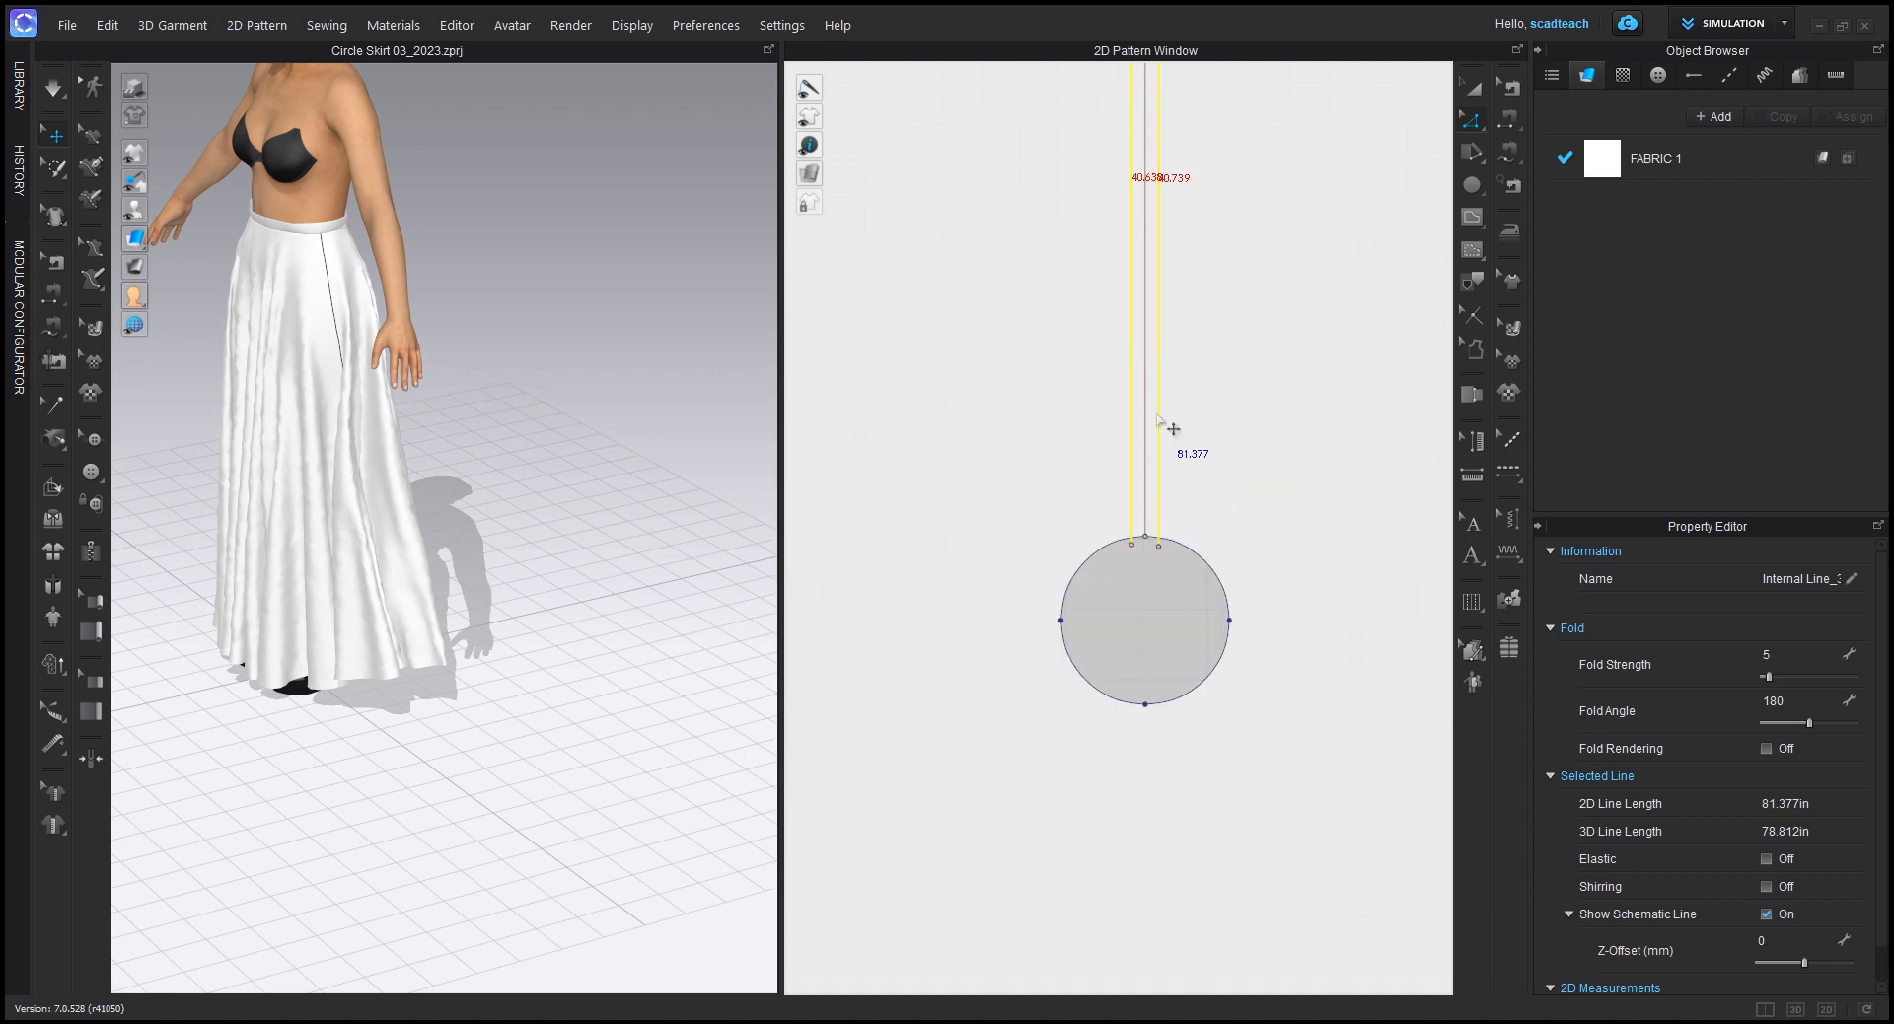
right_click(1158, 417)
click(1221, 660)
key(a)
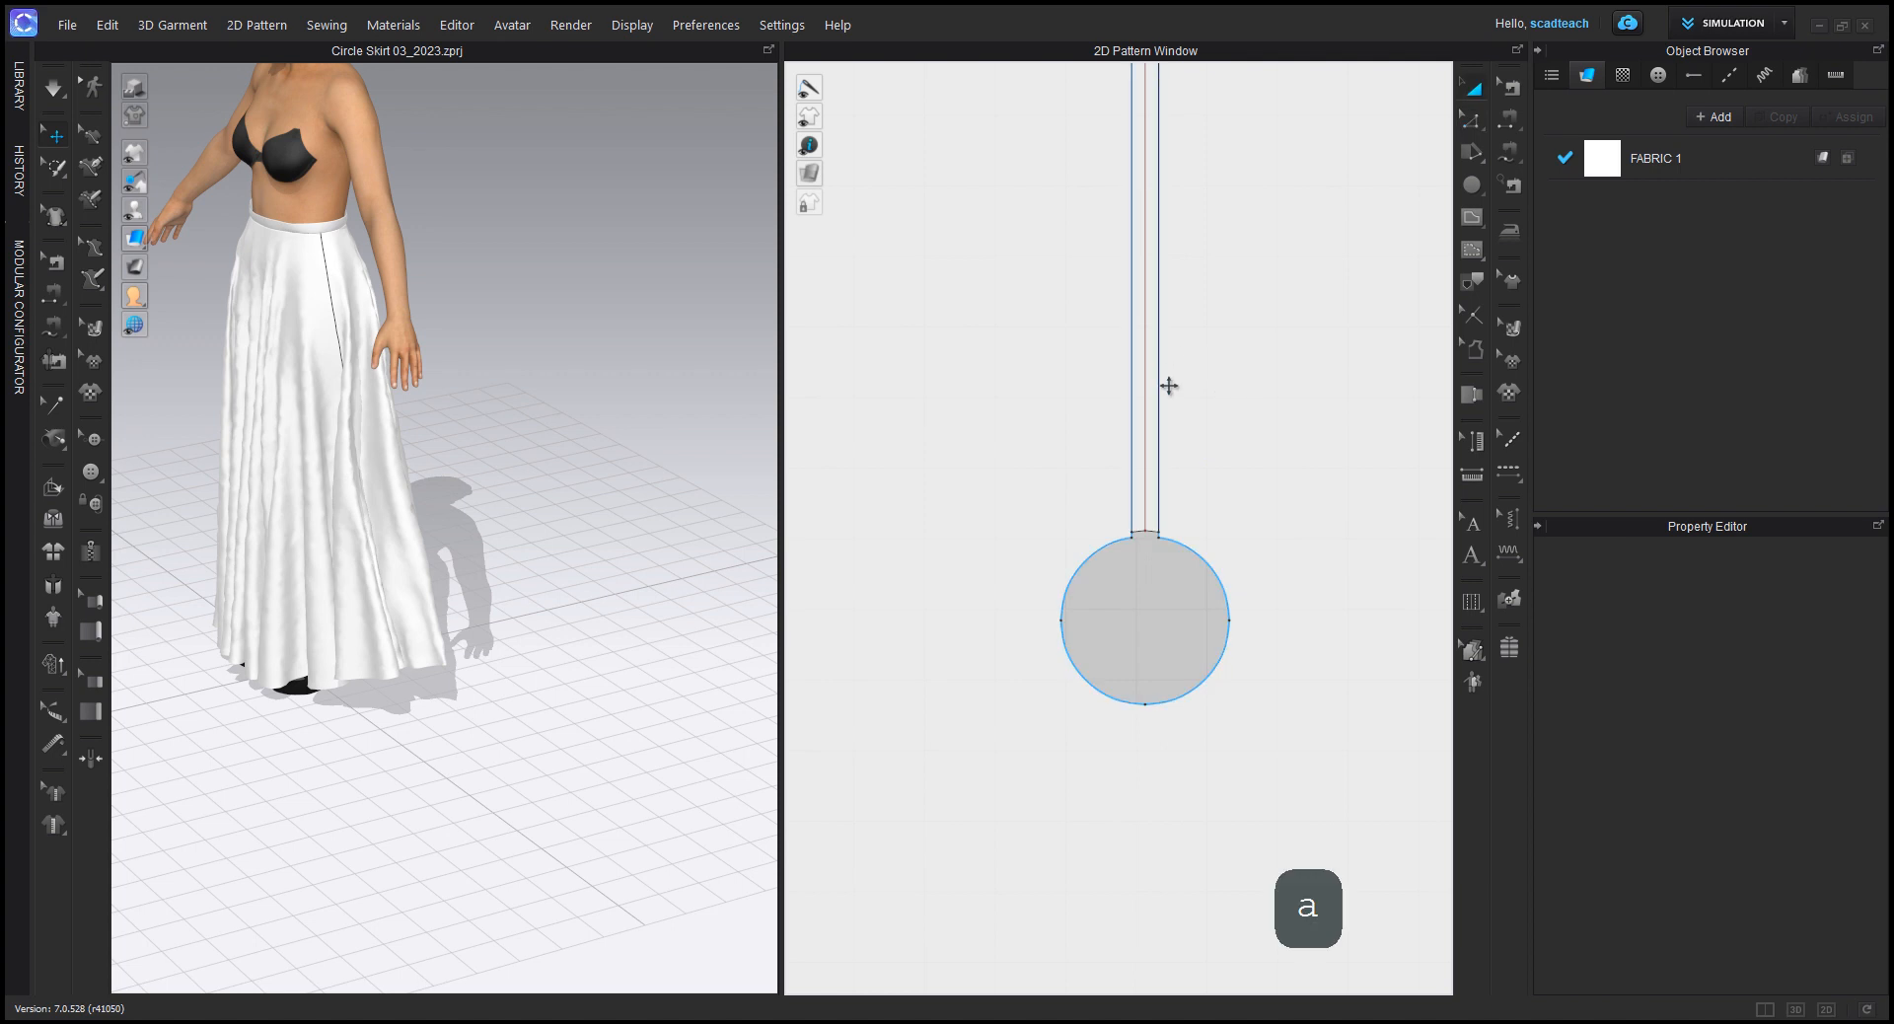
Step: Delete the narrow strip between the two cut lines so the redrafted circle has an open back slit
scroll(1171, 385, down, 4)
middle_drag(1201, 263, 1154, 491)
scroll(1116, 326, up, 4)
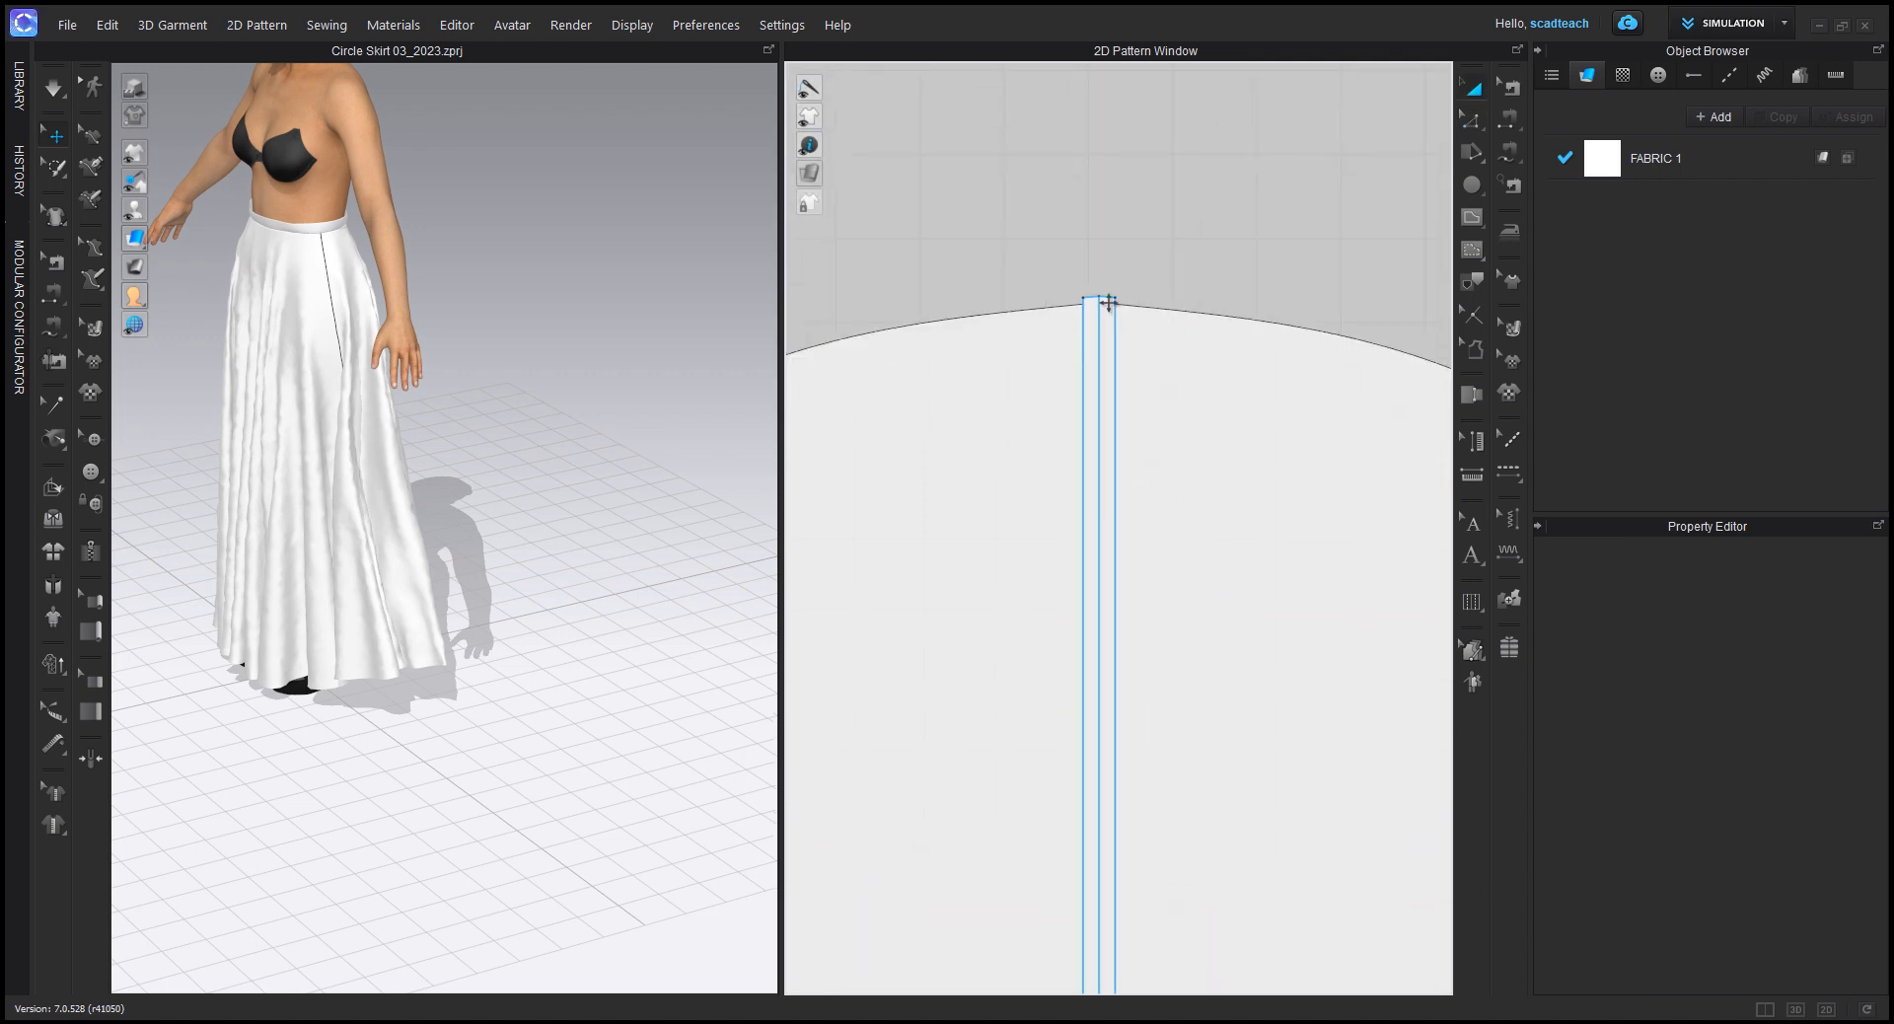
click(1105, 303)
key(Delete)
scroll(1234, 634, down, 6)
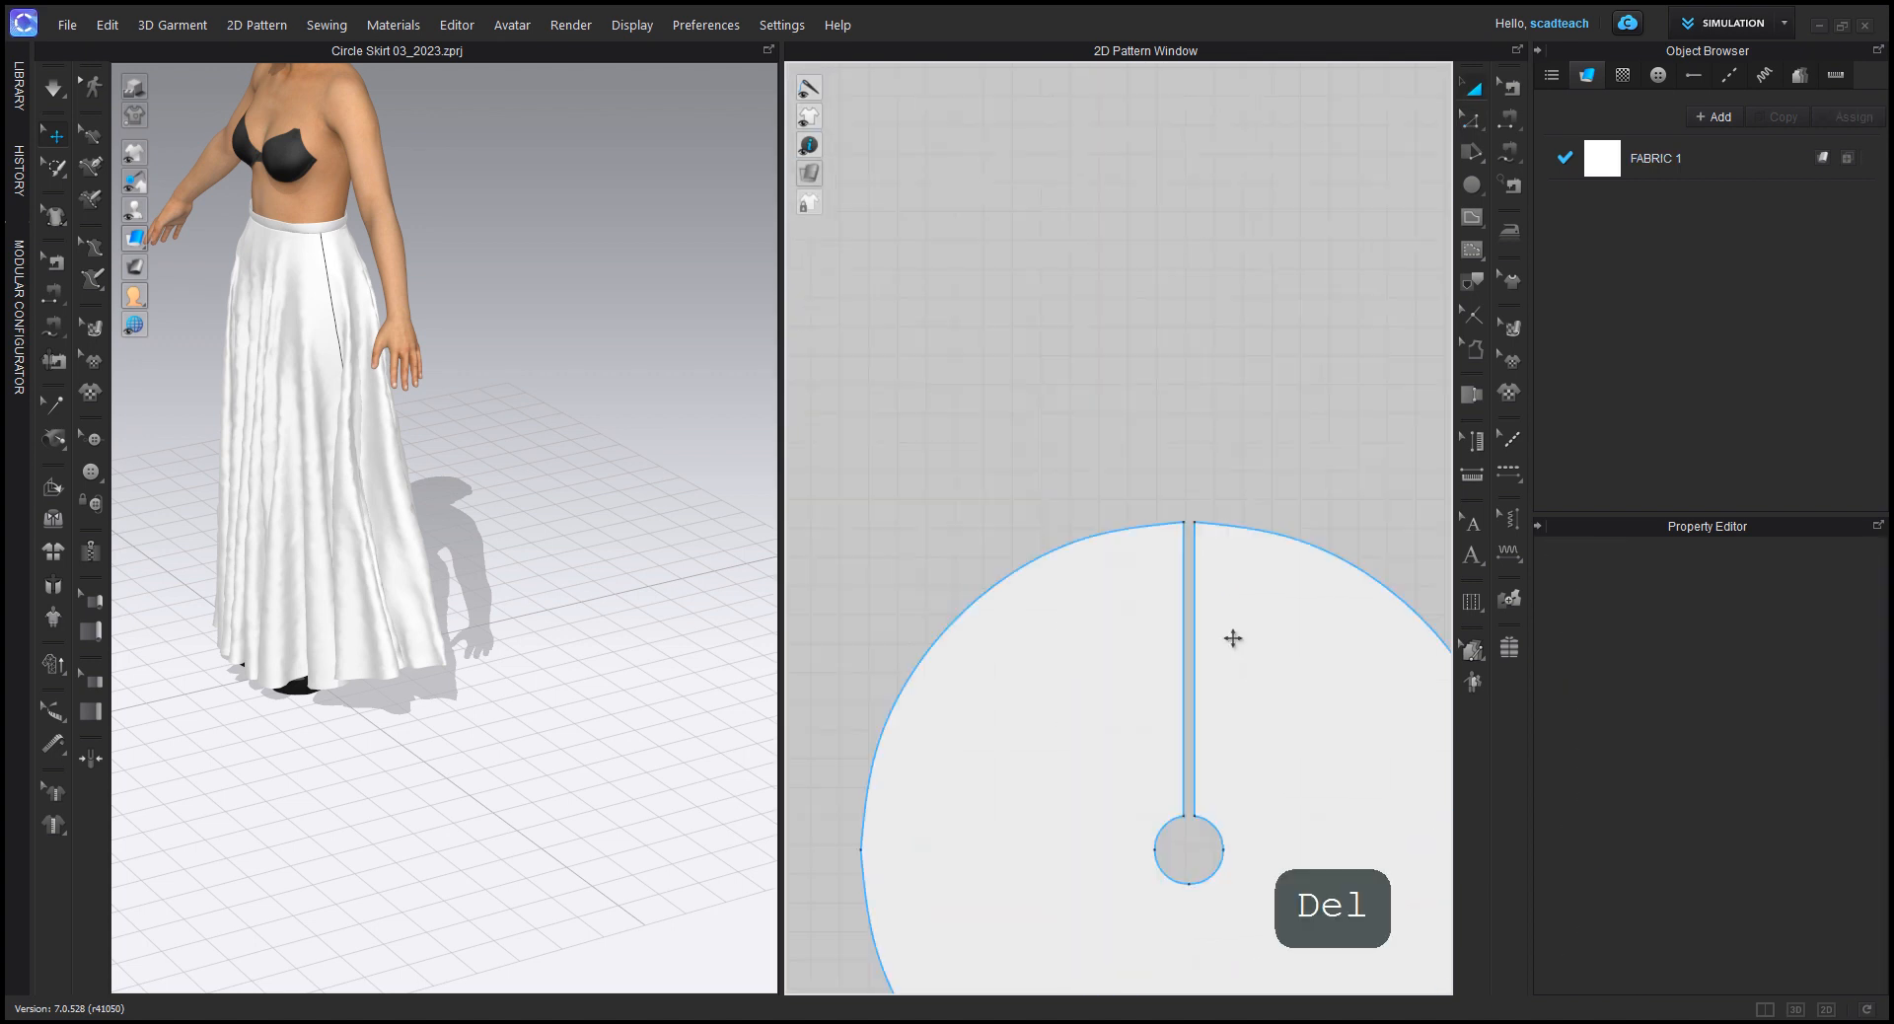
Step: Compare the curve points on the hems of the two circle patterns with Edit Curve Point, then return to Transform Pattern
middle_drag(1106, 651, 1125, 540)
mouse_move(1167, 601)
mouse_down()
mouse_move(907, 601)
mouse_move(1168, 599)
mouse_up()
click(1470, 115)
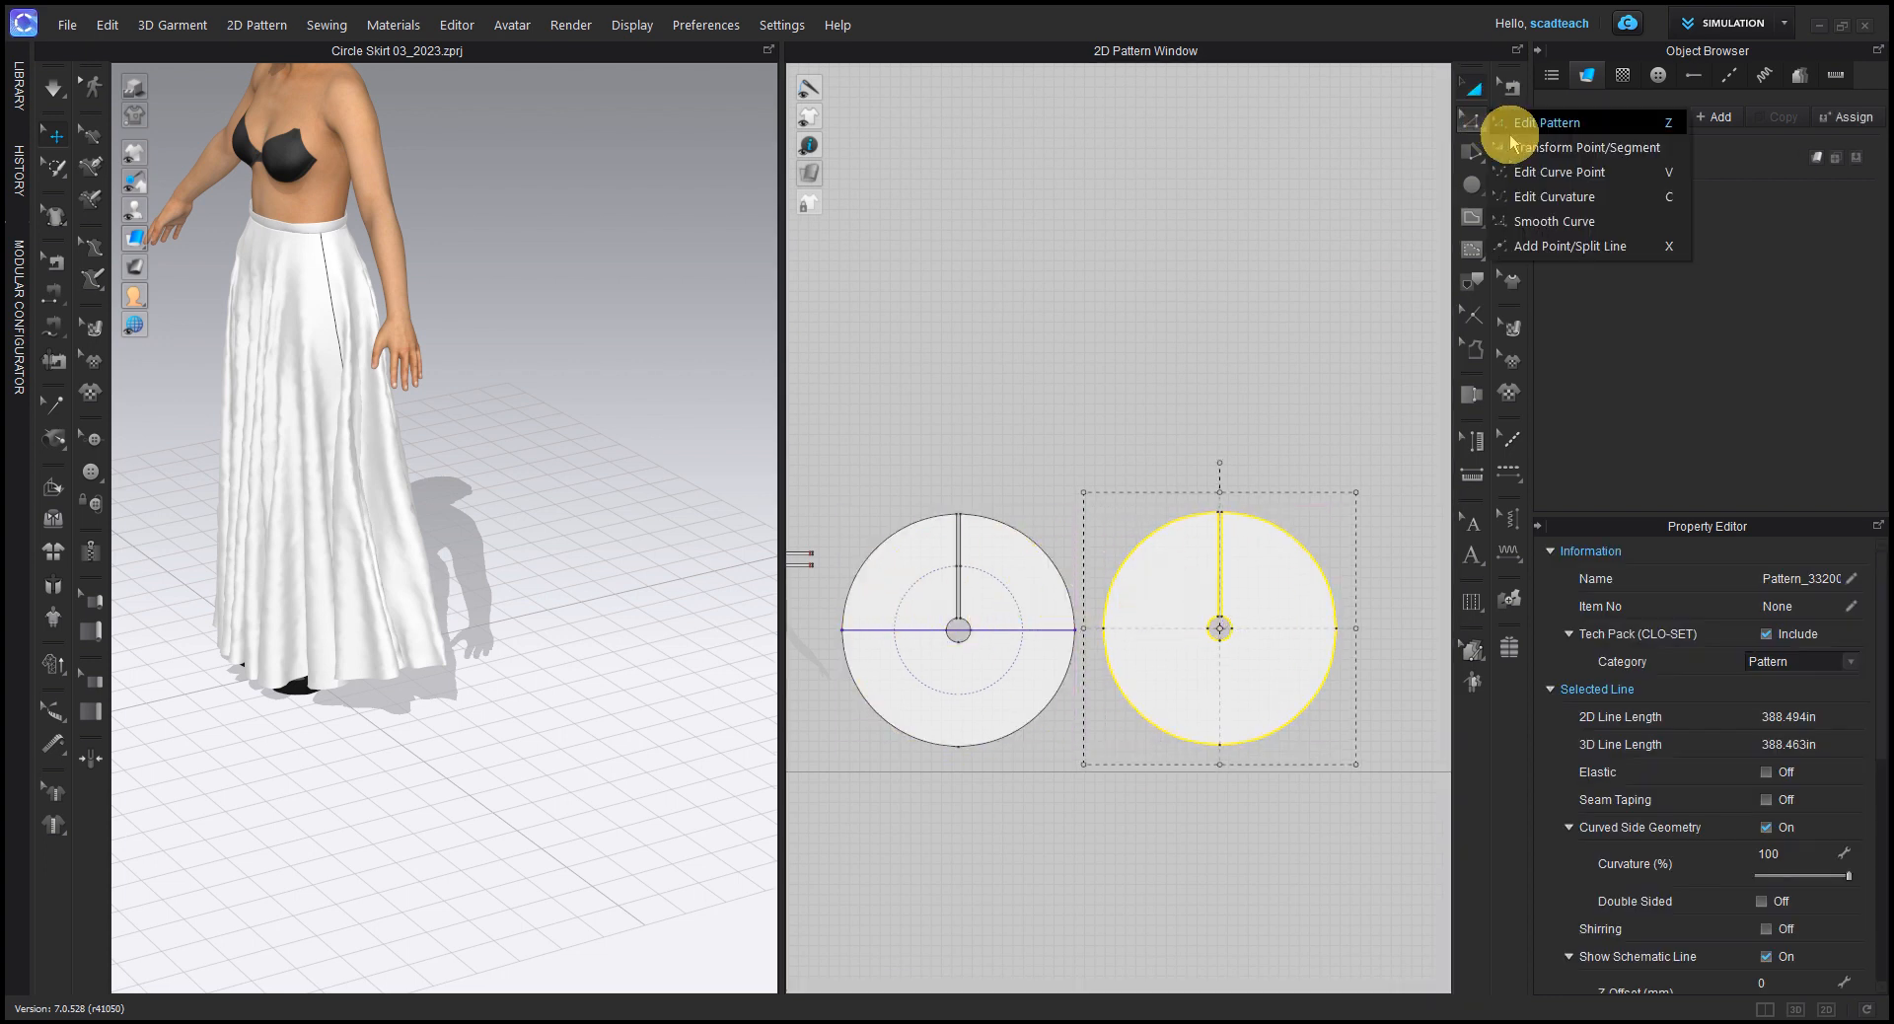
click(1545, 191)
click(1344, 504)
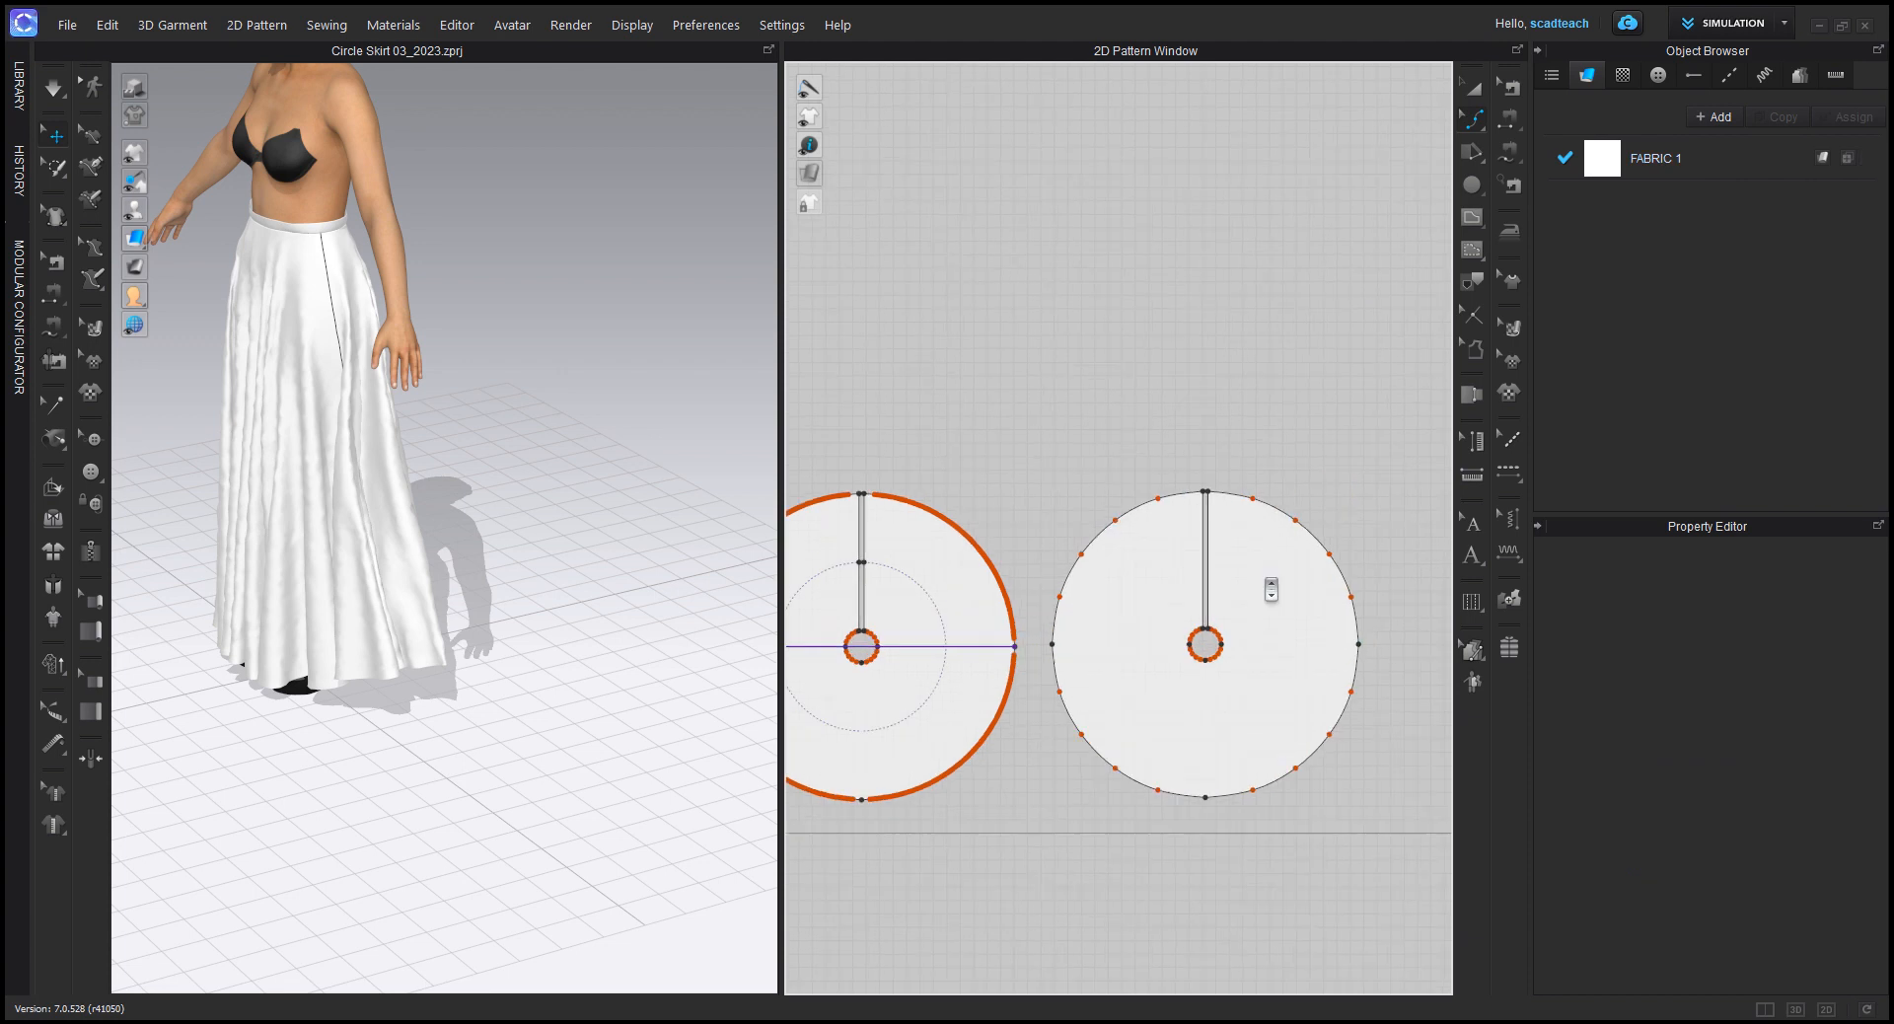
scroll(1107, 558, up, 2)
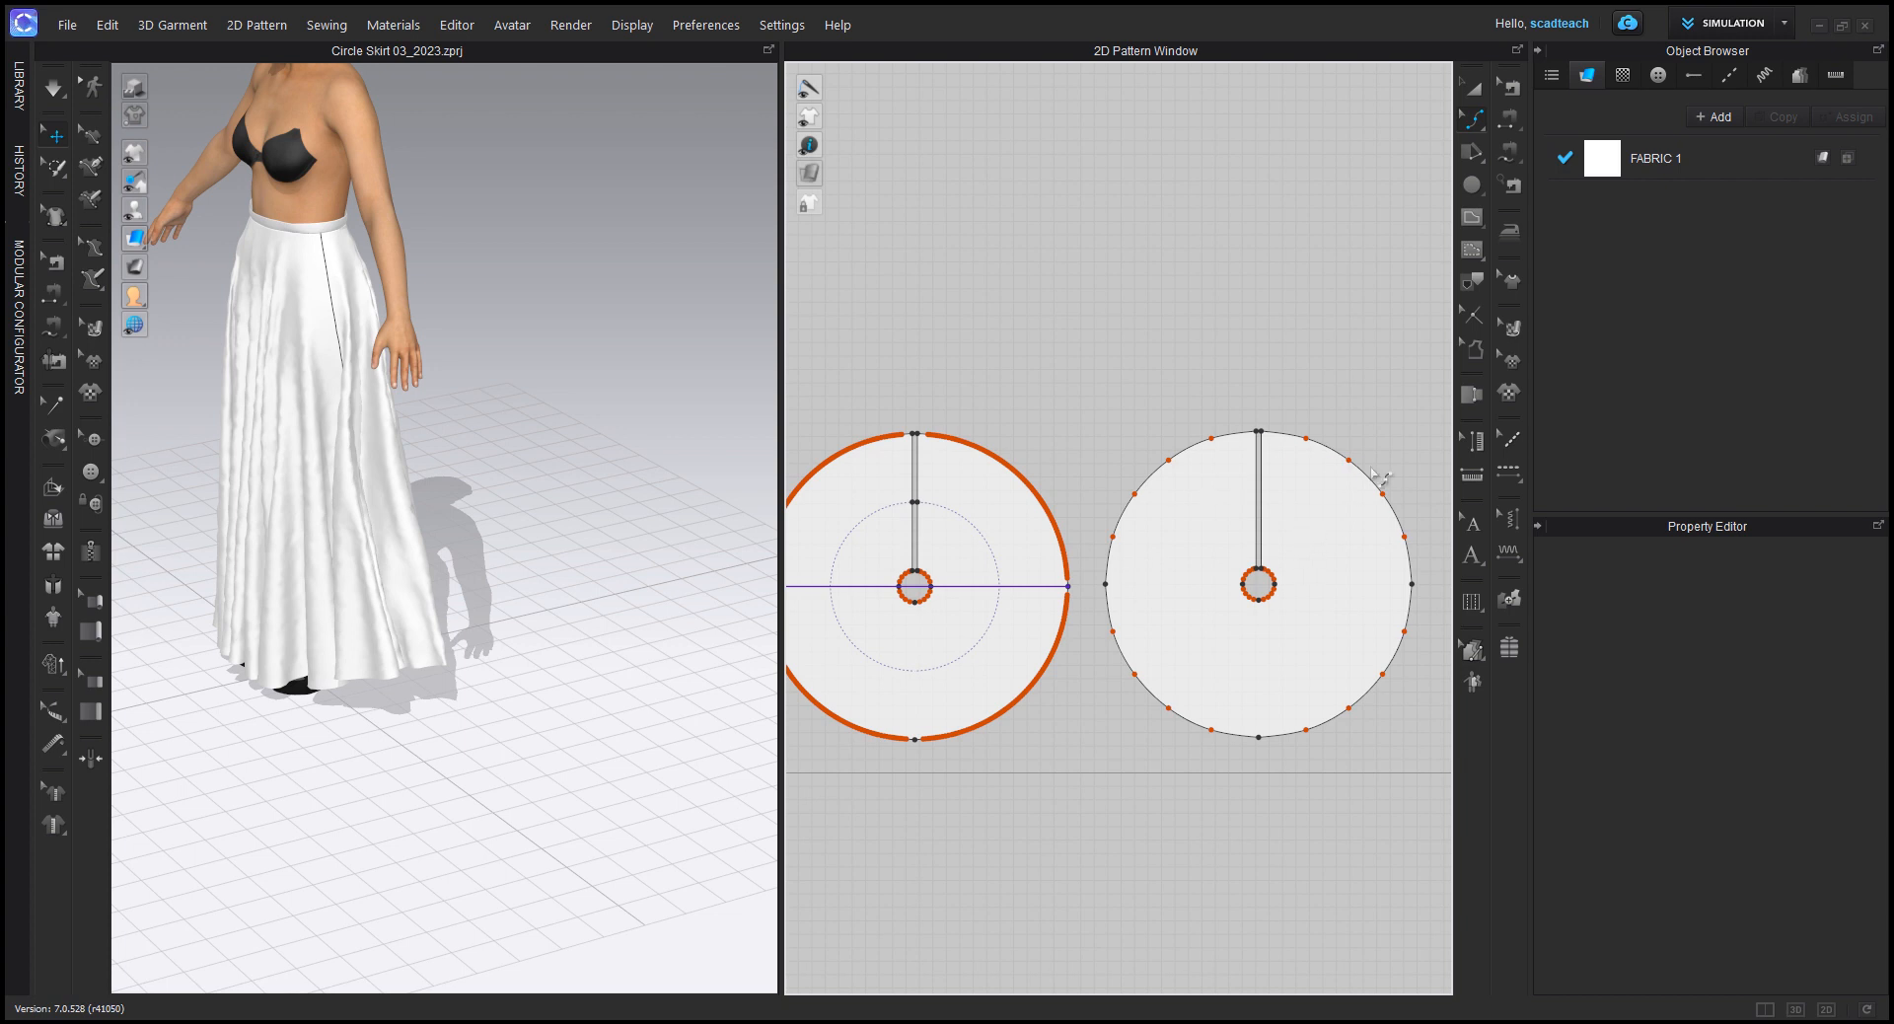
click(1471, 89)
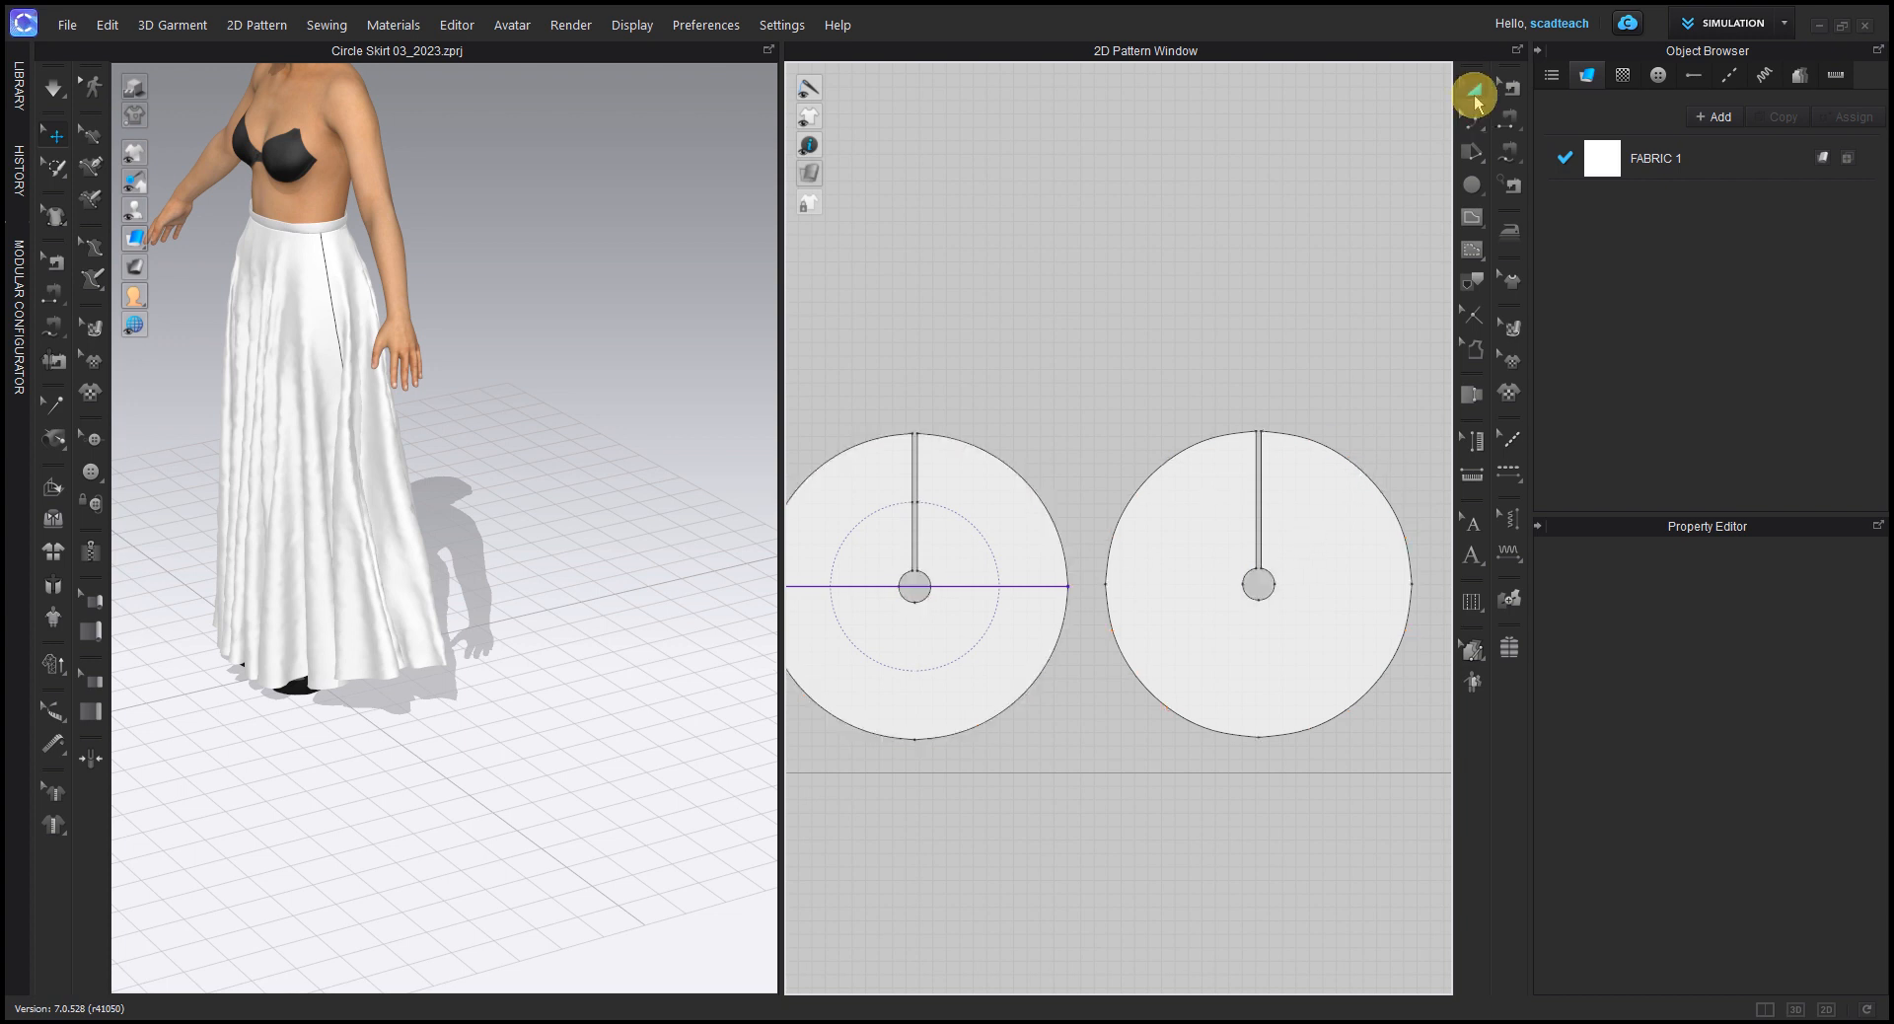
Step: Examine the redrafted circle beside the dressed avatar in the front 3D view
click(951, 350)
scroll(491, 480, down, 2)
key(2)
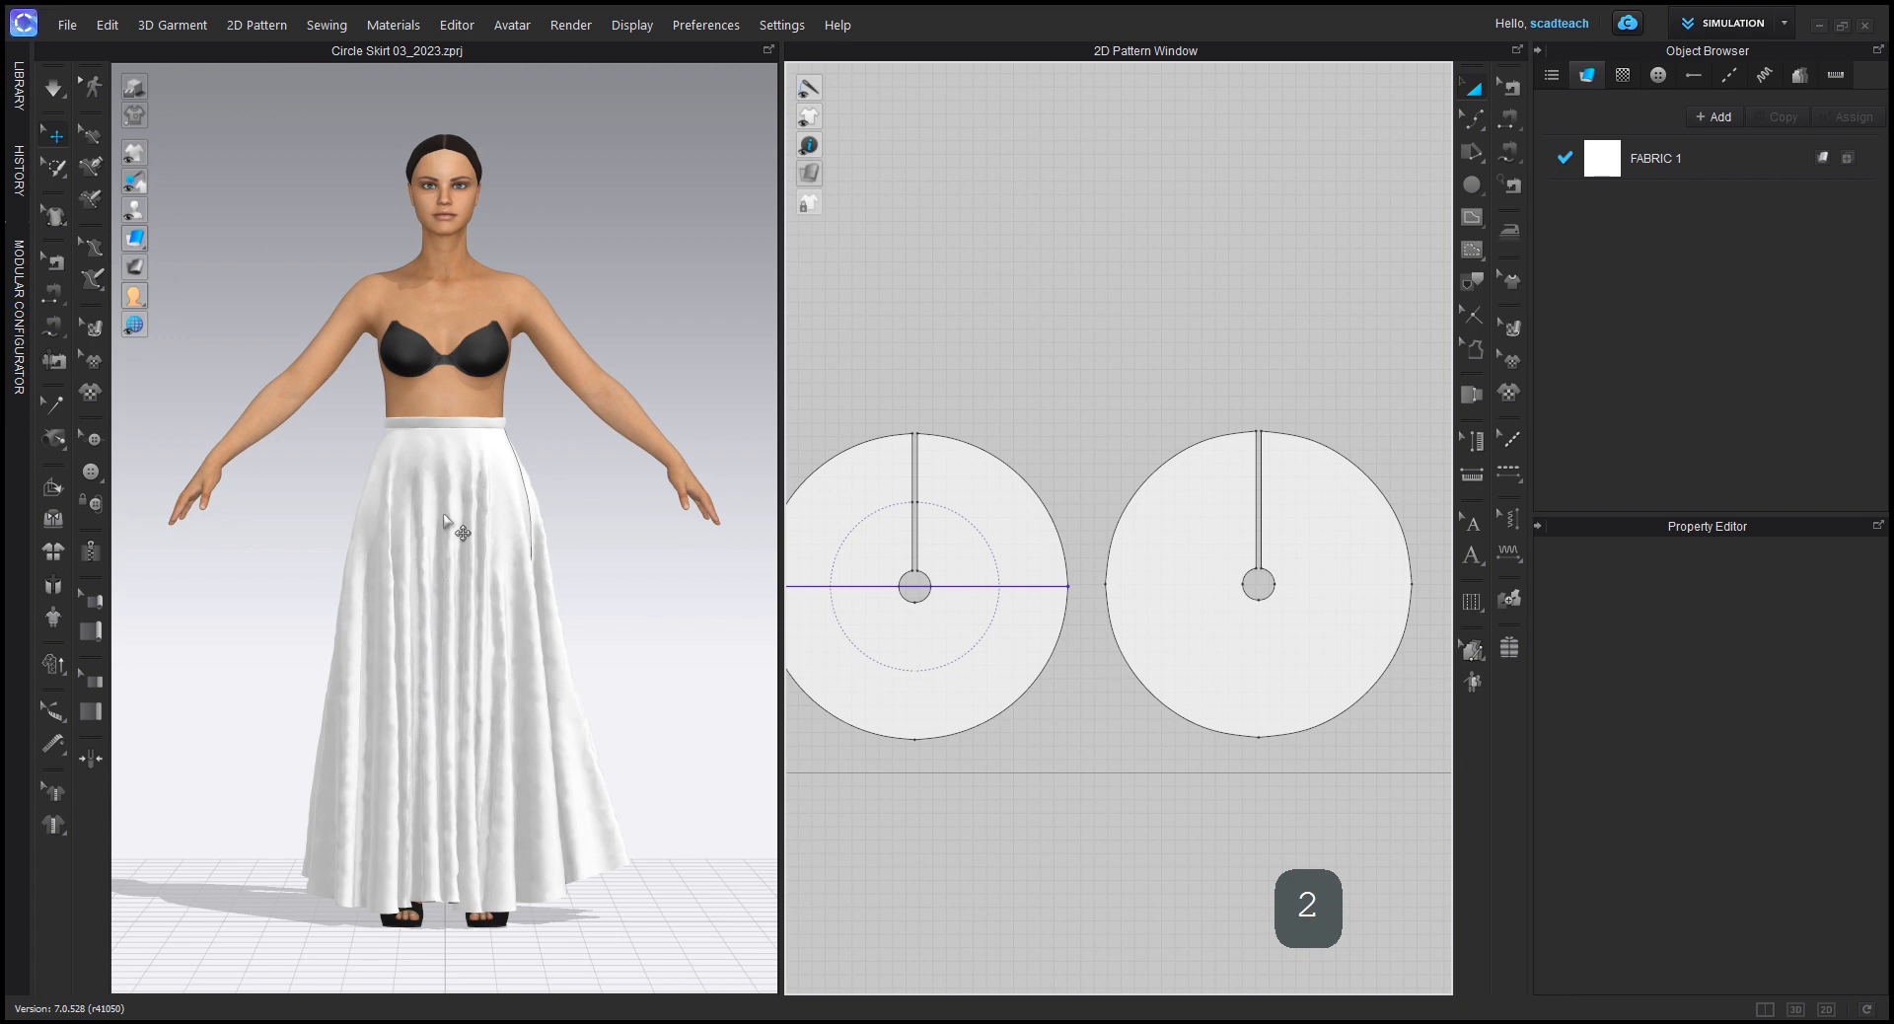
scroll(507, 543, down, 2)
scroll(507, 543, down, 4)
middle_drag(577, 542, 258, 567)
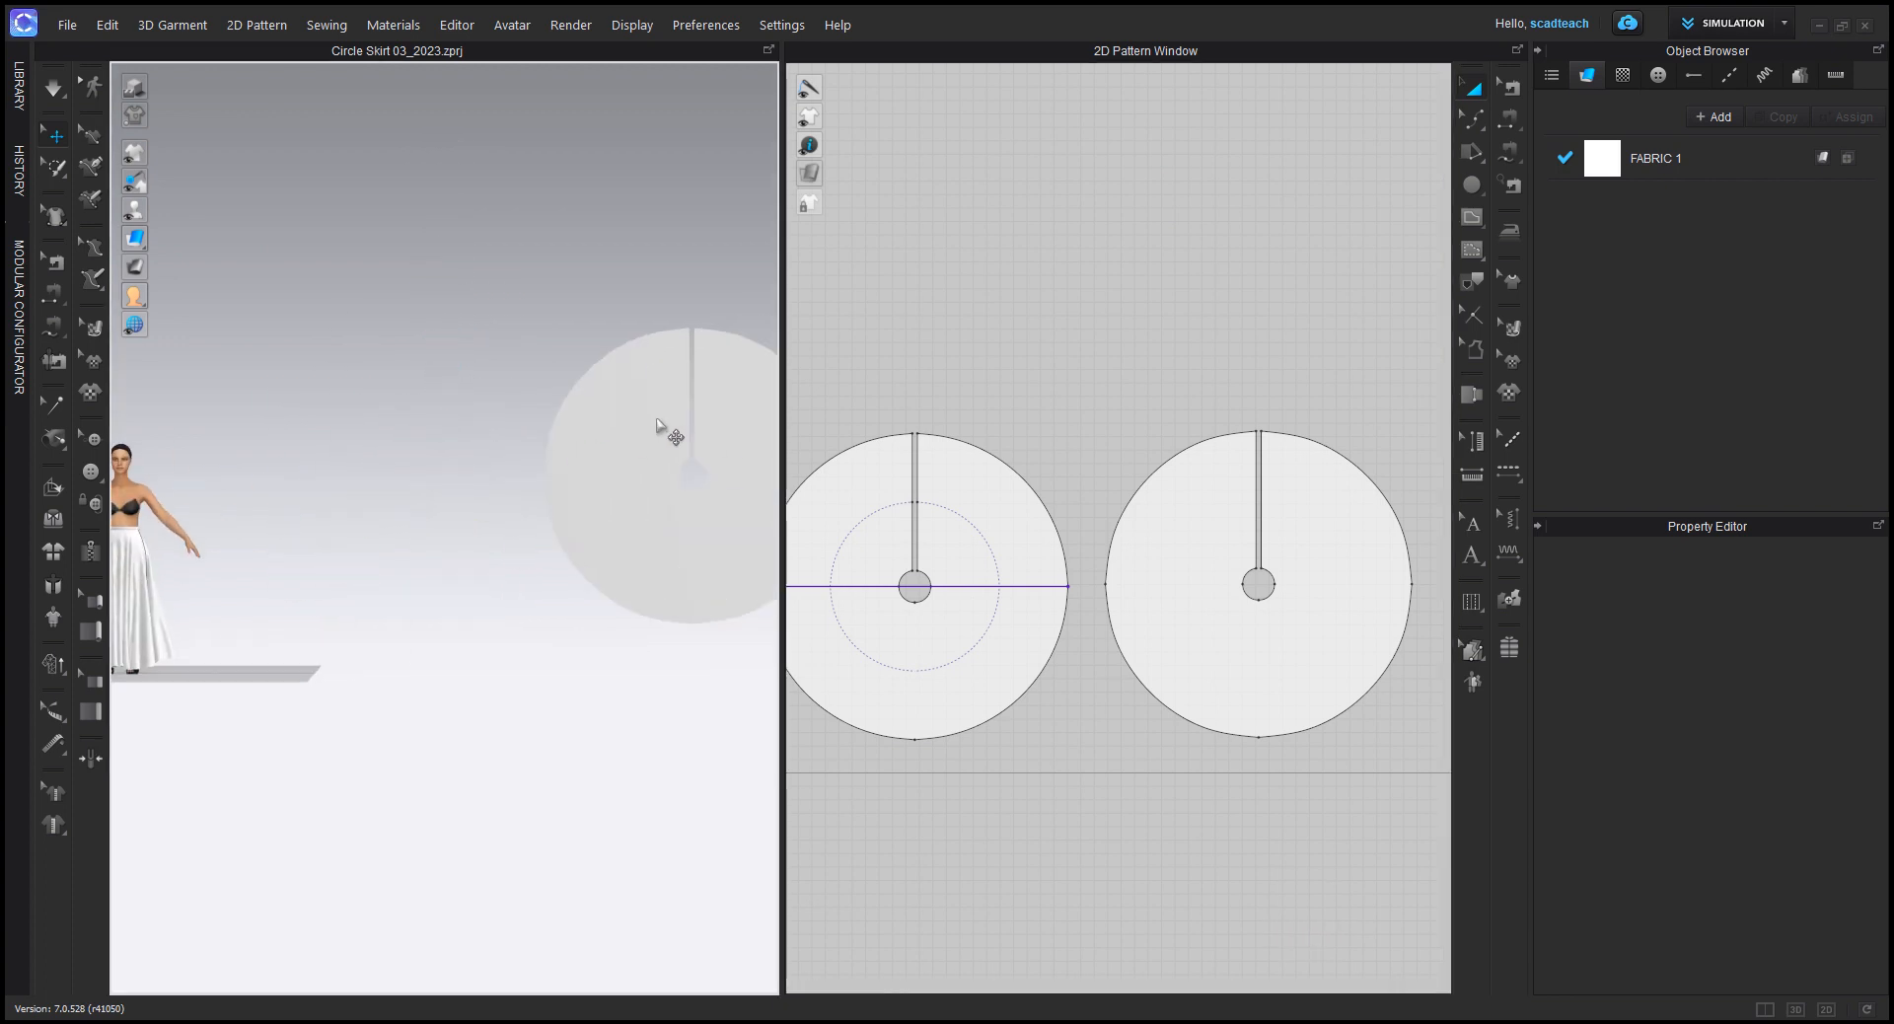
drag(658, 417, 348, 456)
middle_drag(468, 607, 760, 583)
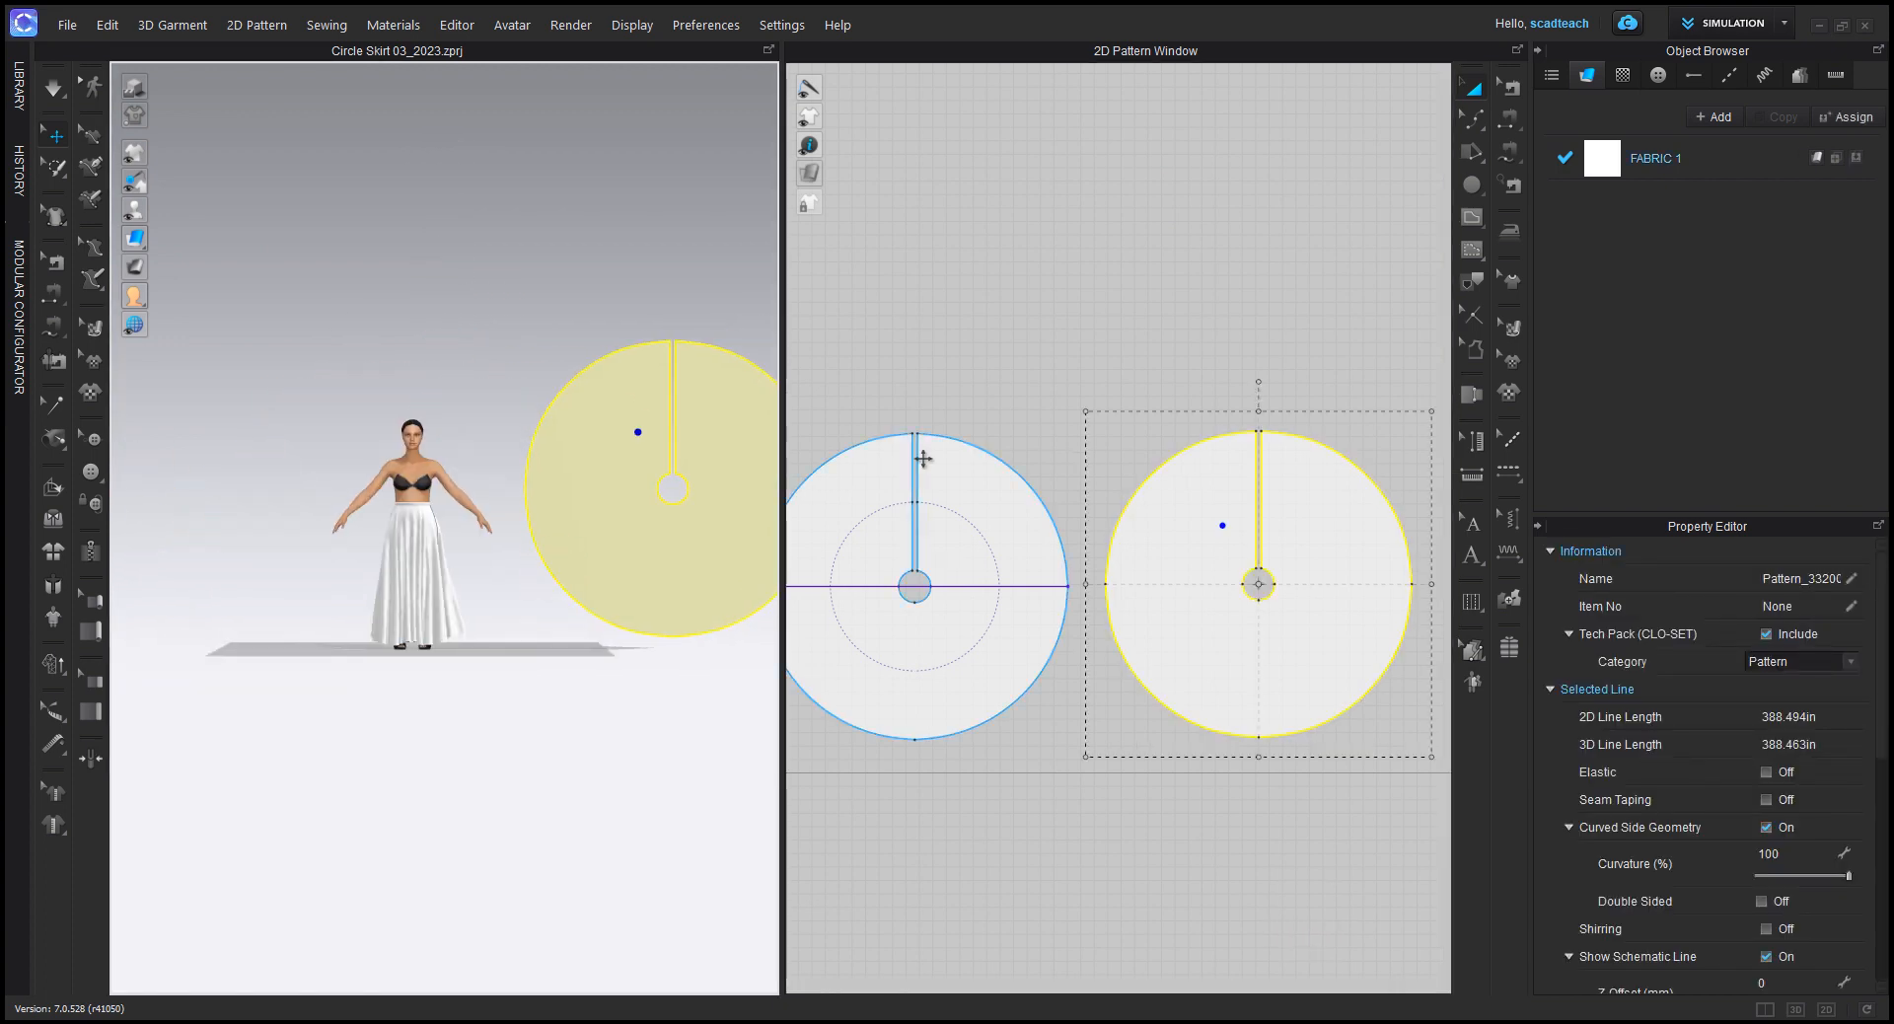
Step: Measure the redrafted circle's skirt length horizontally from the waist hole's side point to the hem's side point
middle_drag(1030, 583, 1091, 583)
scroll(1091, 583, down, 2)
click(1070, 427)
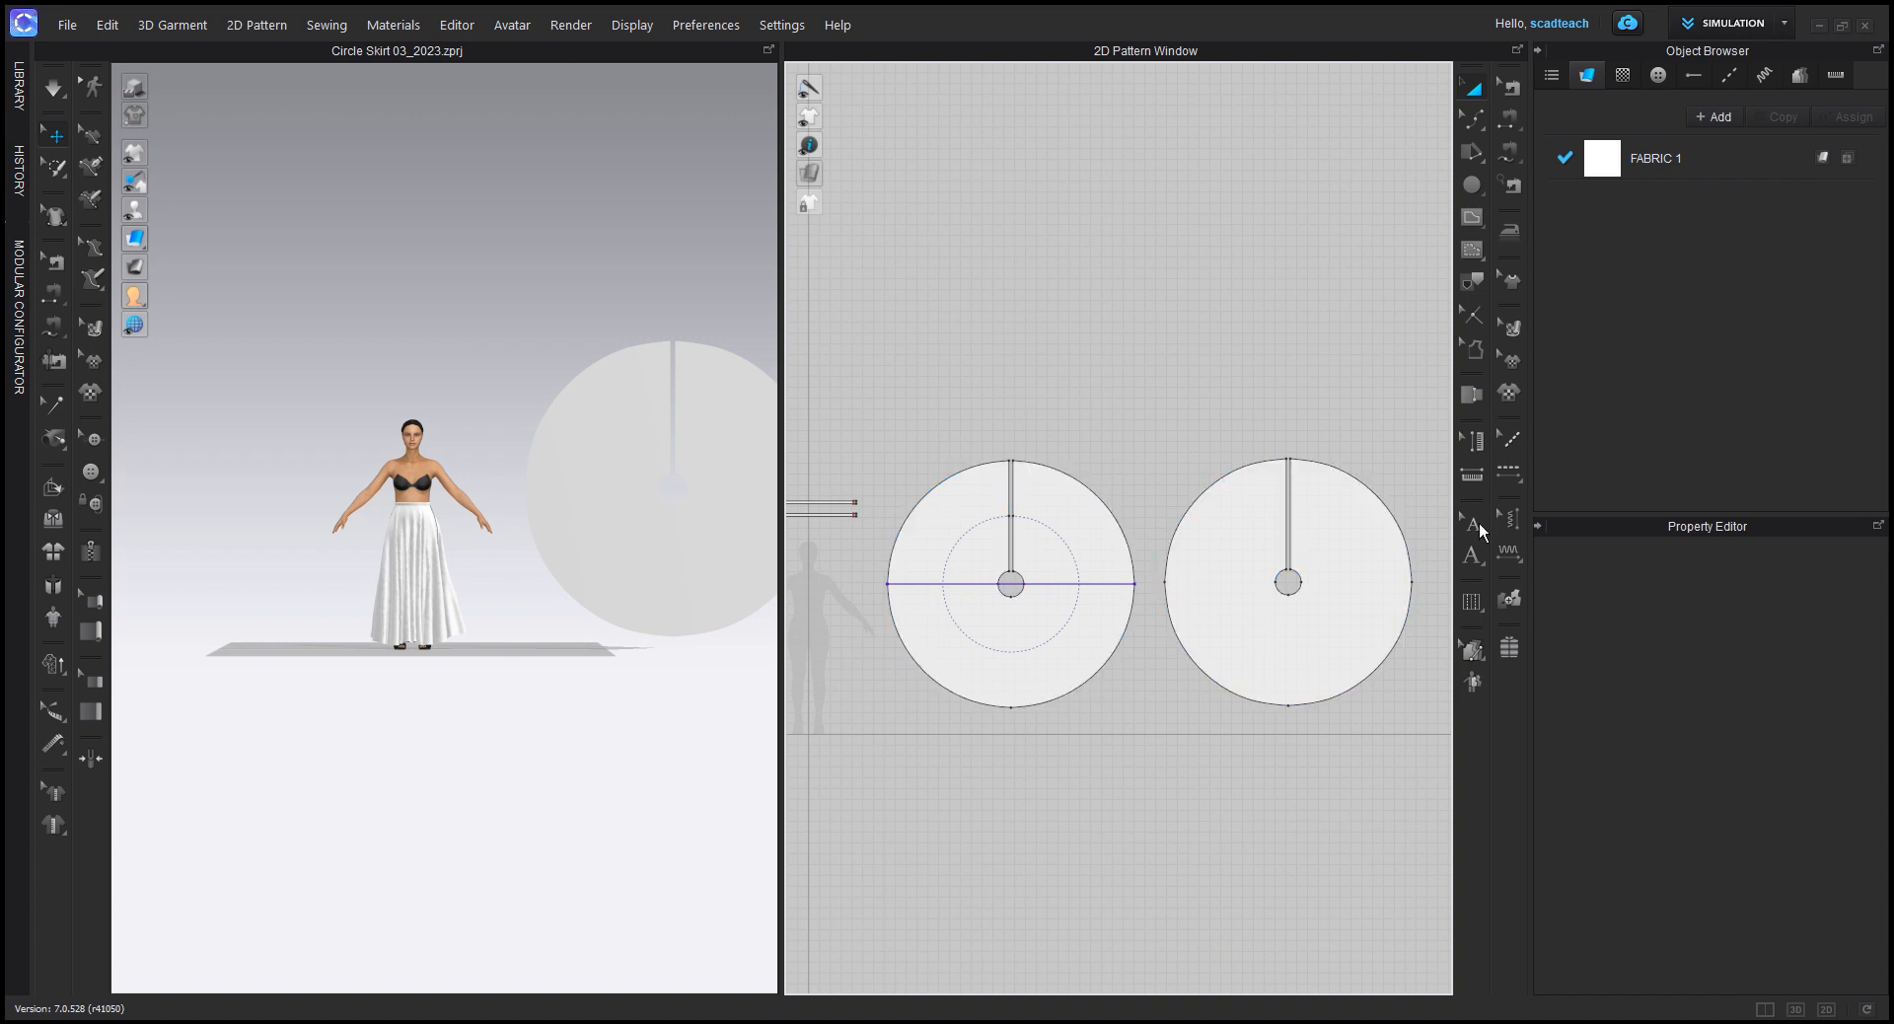
scroll(1006, 550, down, 1)
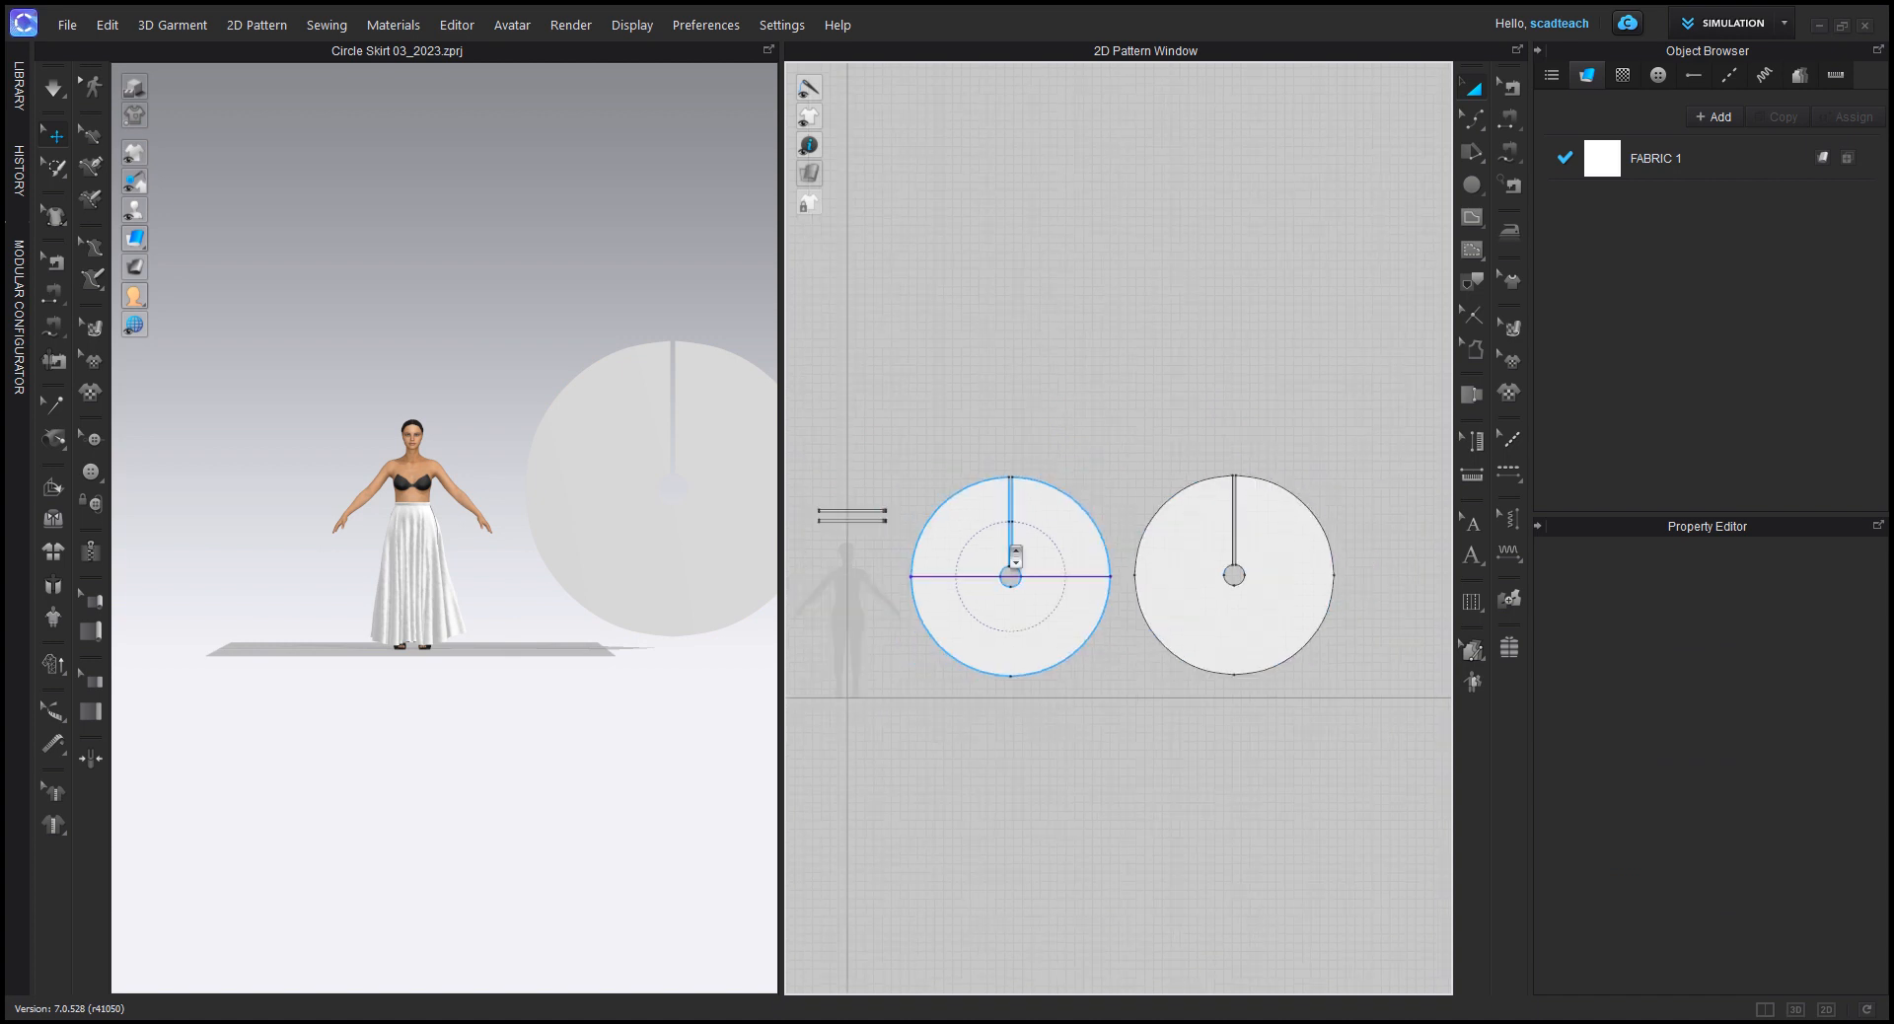
middle_drag(930, 550, 1001, 540)
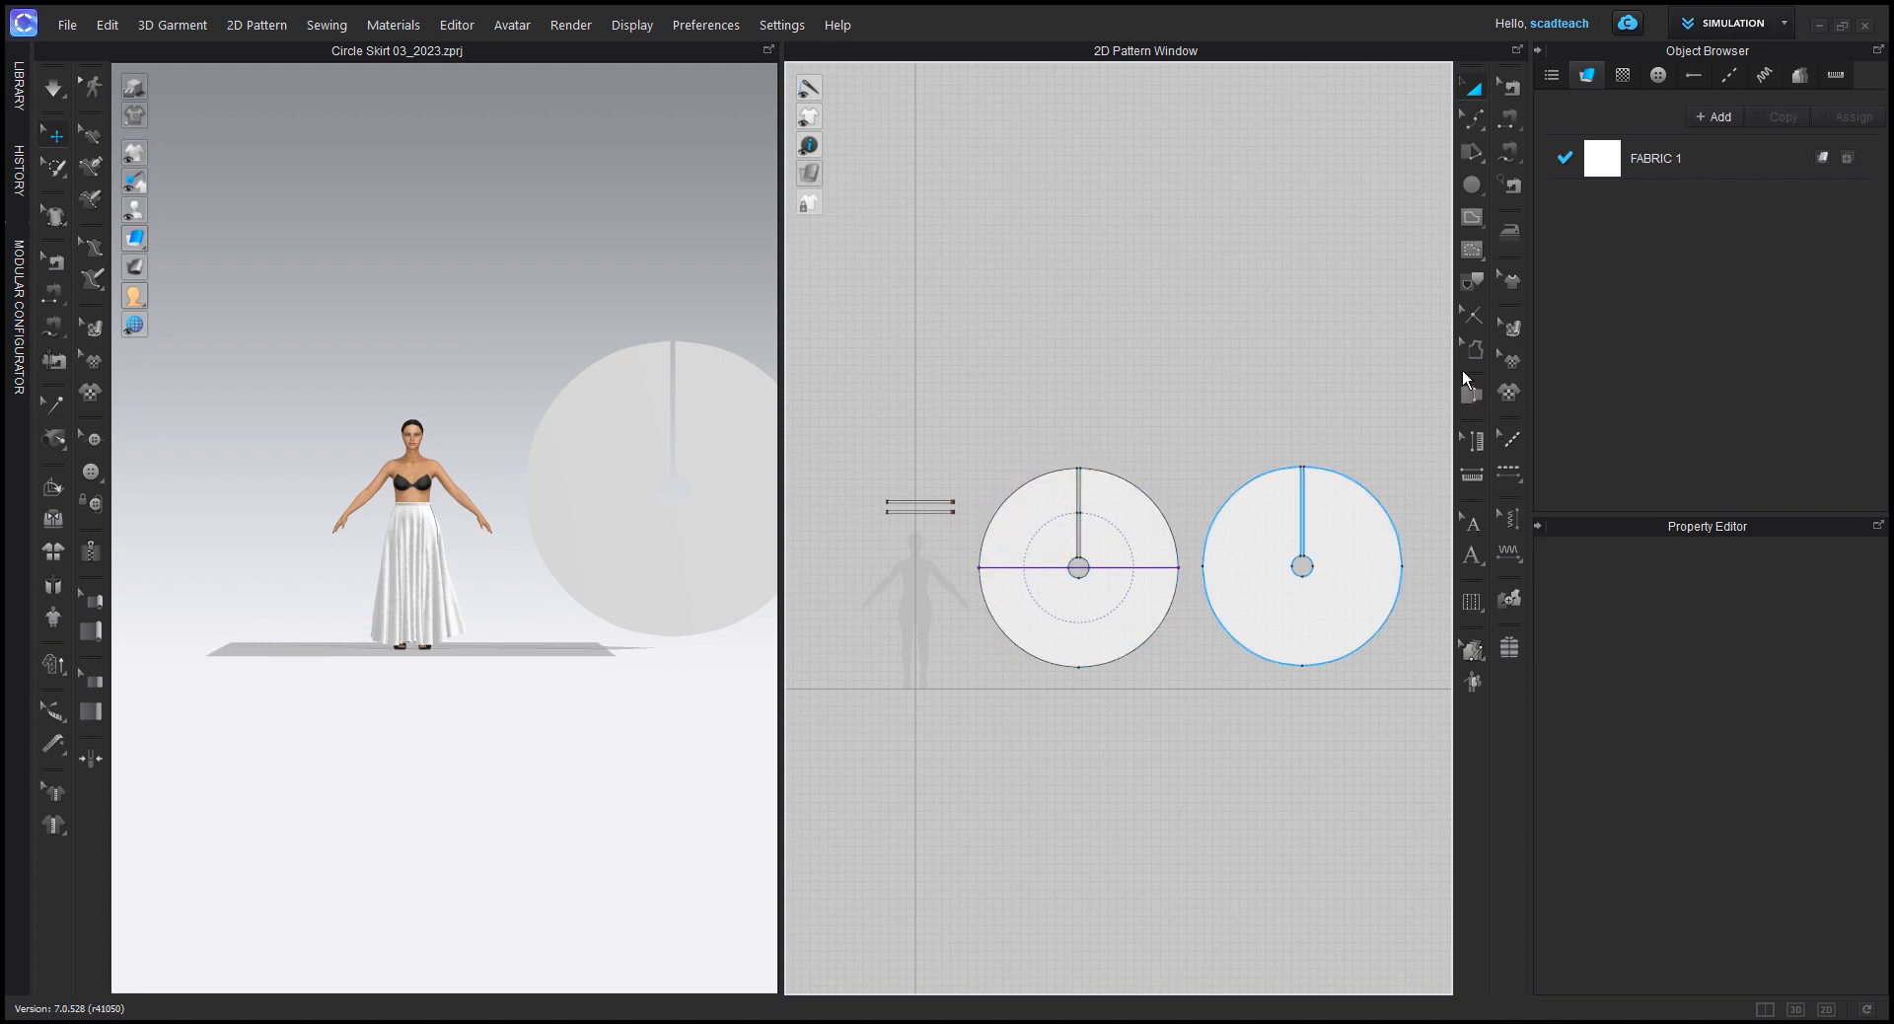
click(1471, 475)
scroll(1346, 553, up, 3)
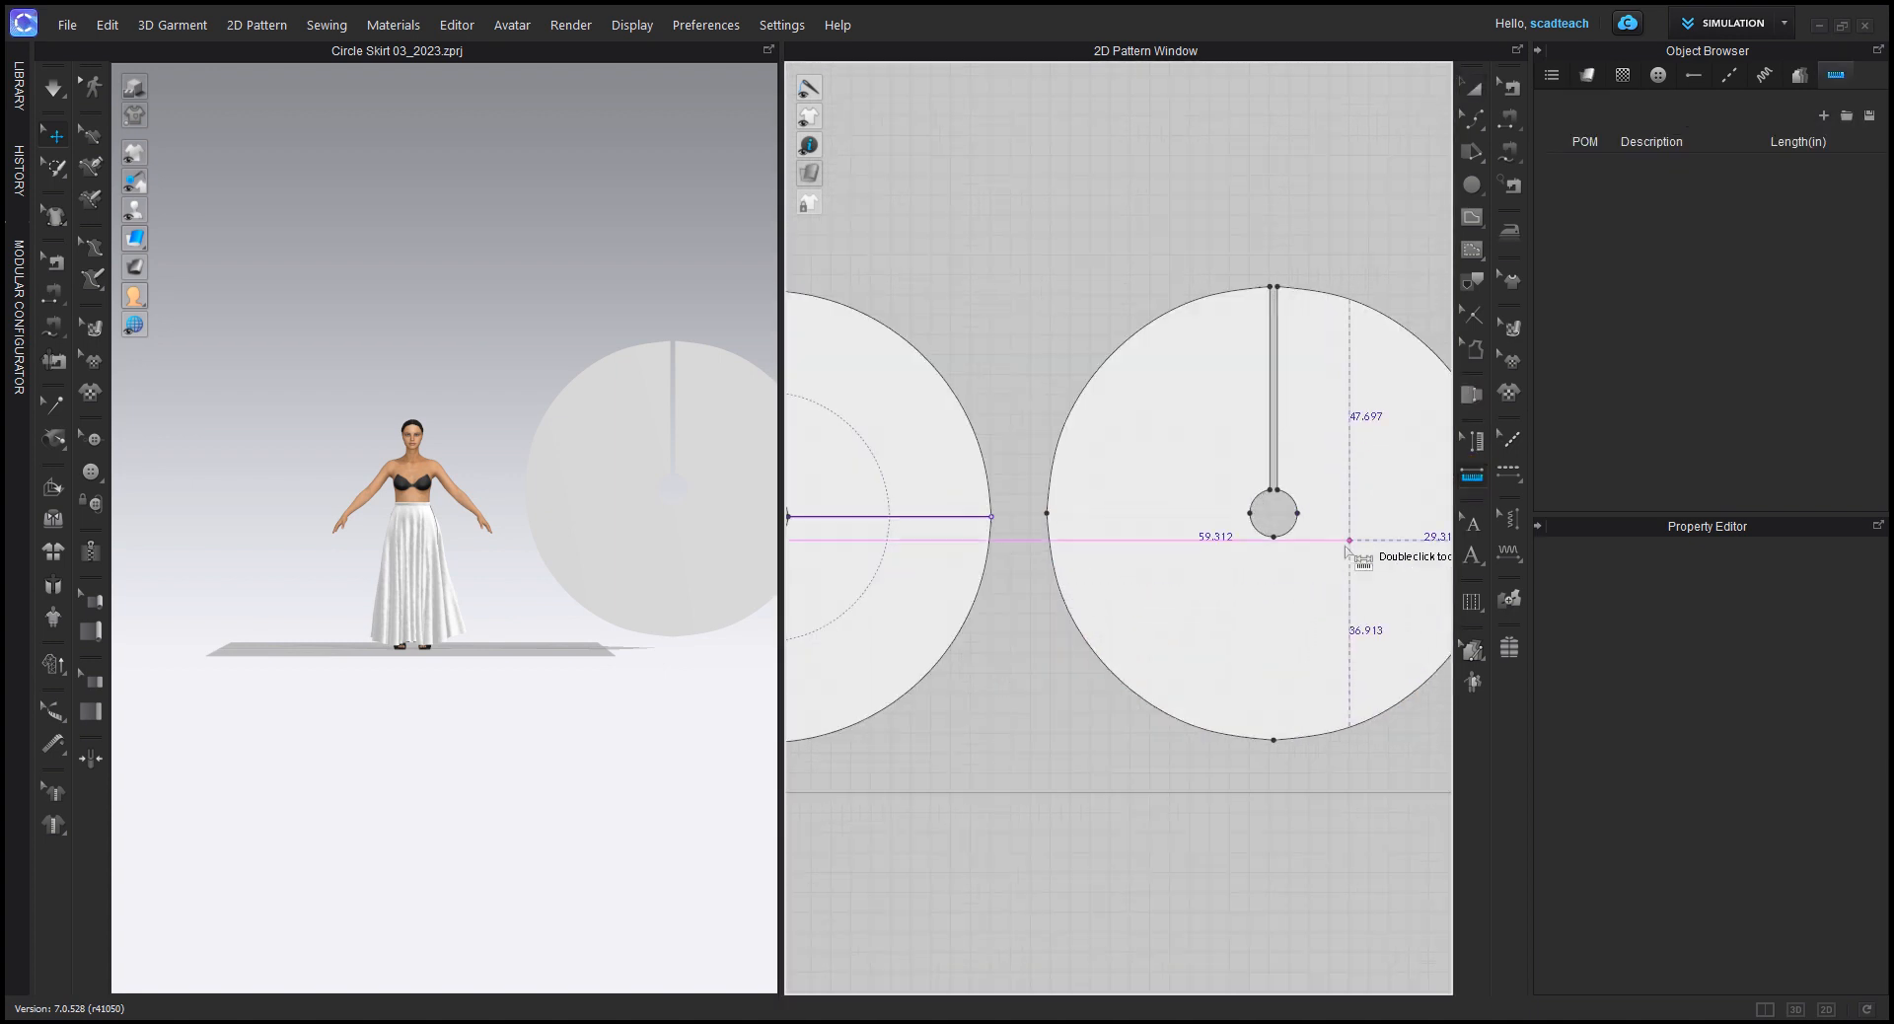
middle_drag(1346, 546, 1093, 534)
click(1045, 501)
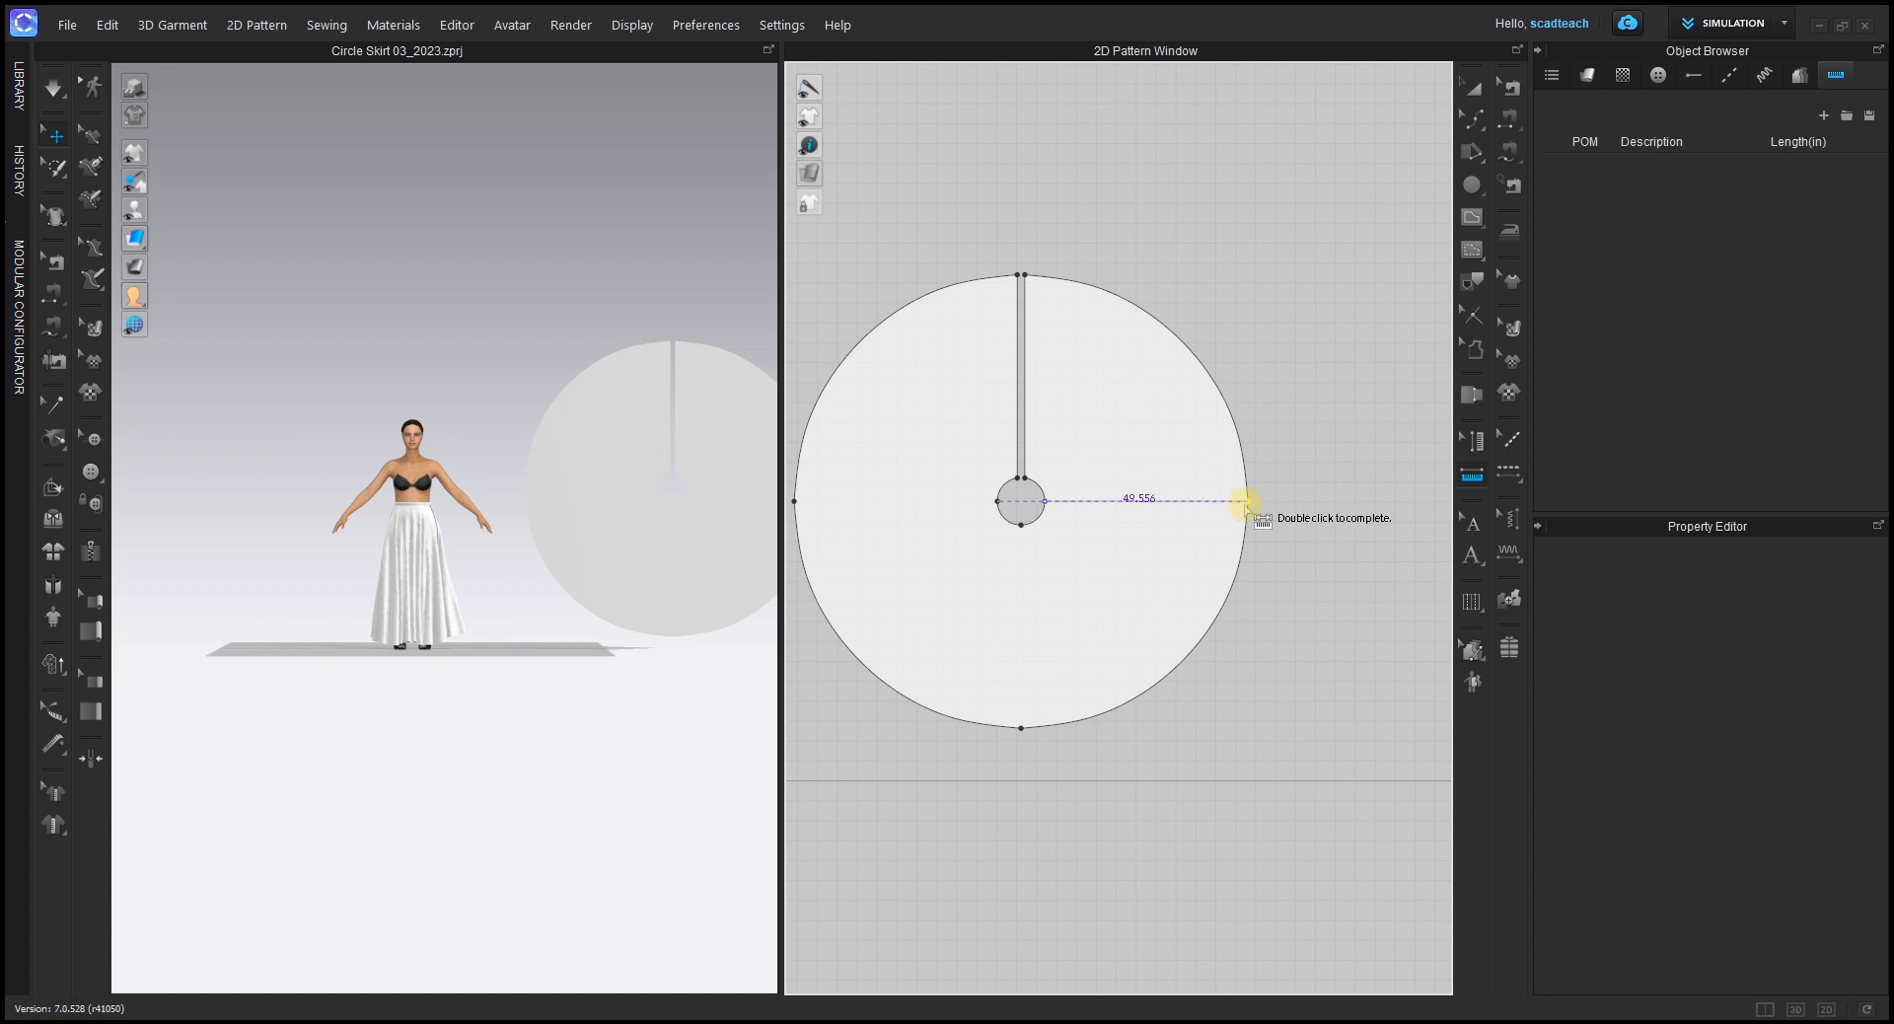
double_click(1246, 501)
middle_drag(1046, 493, 1156, 550)
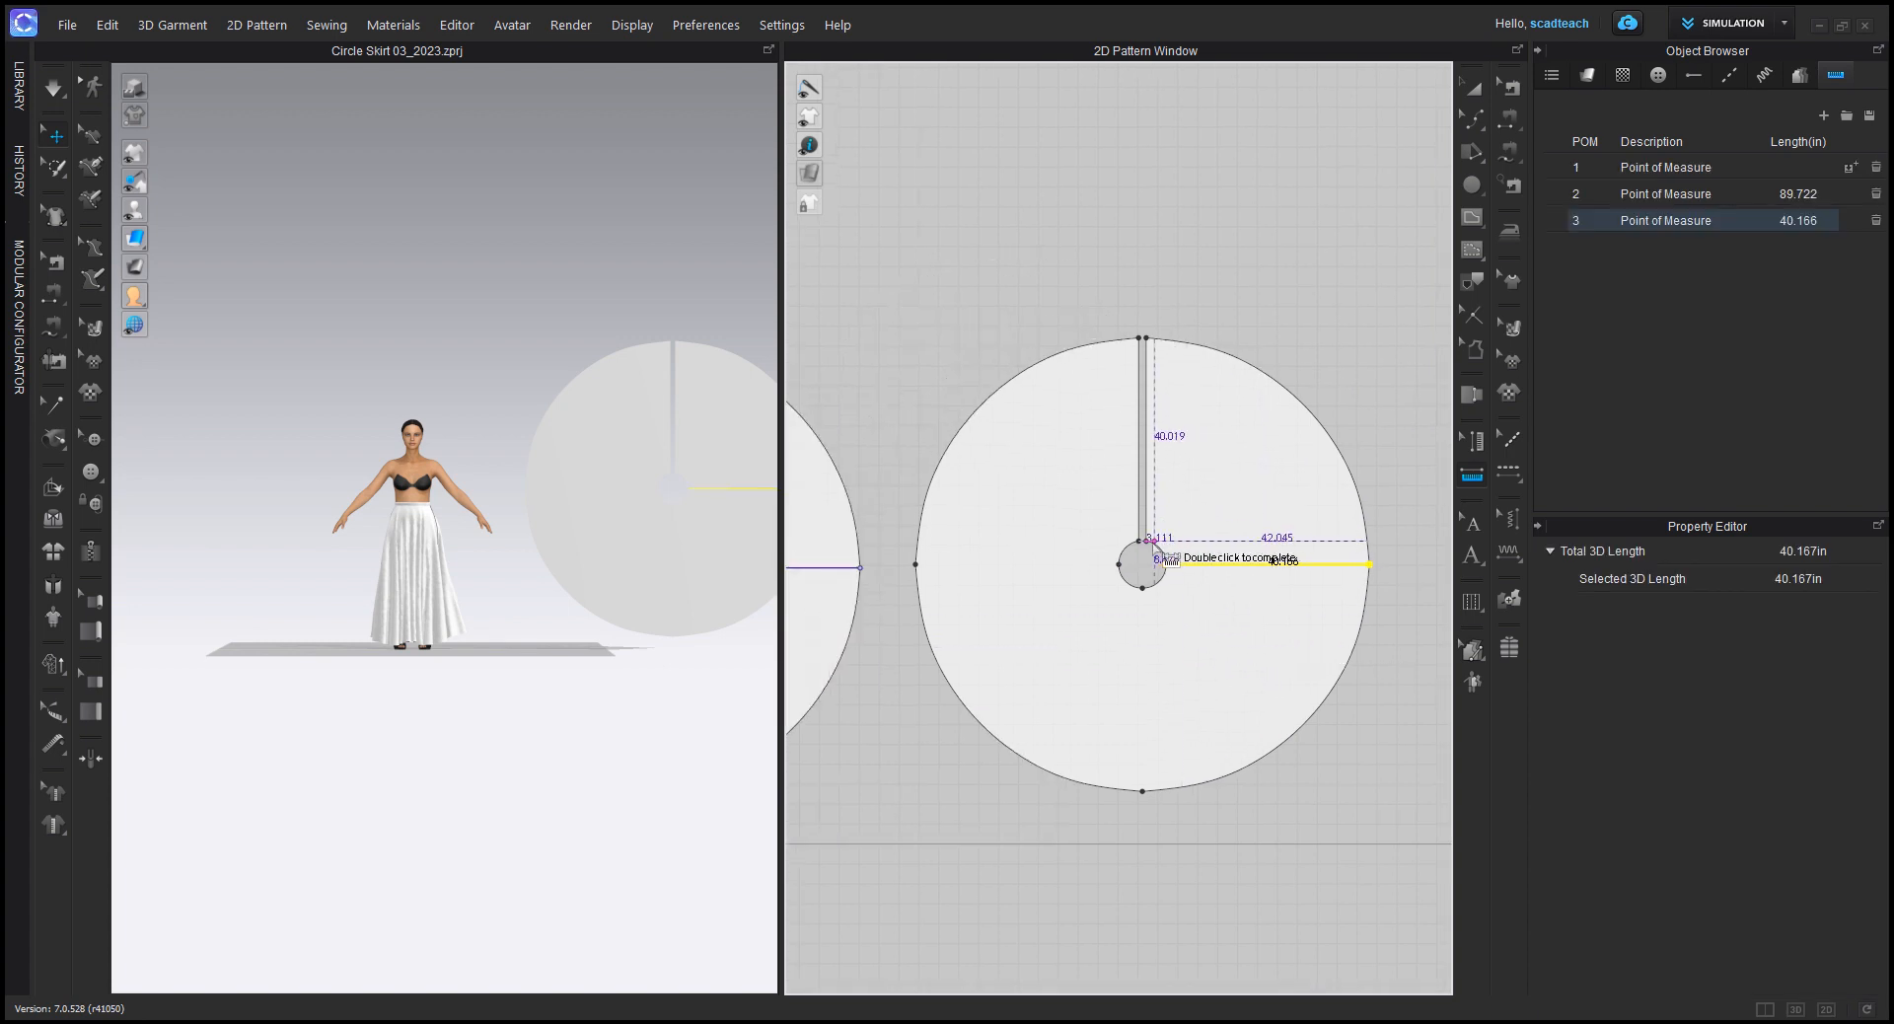
Step: Measure the waist hole's radius on the redrafted circle from its center to its side point
scroll(1152, 543, up, 5)
middle_drag(1109, 619, 1119, 522)
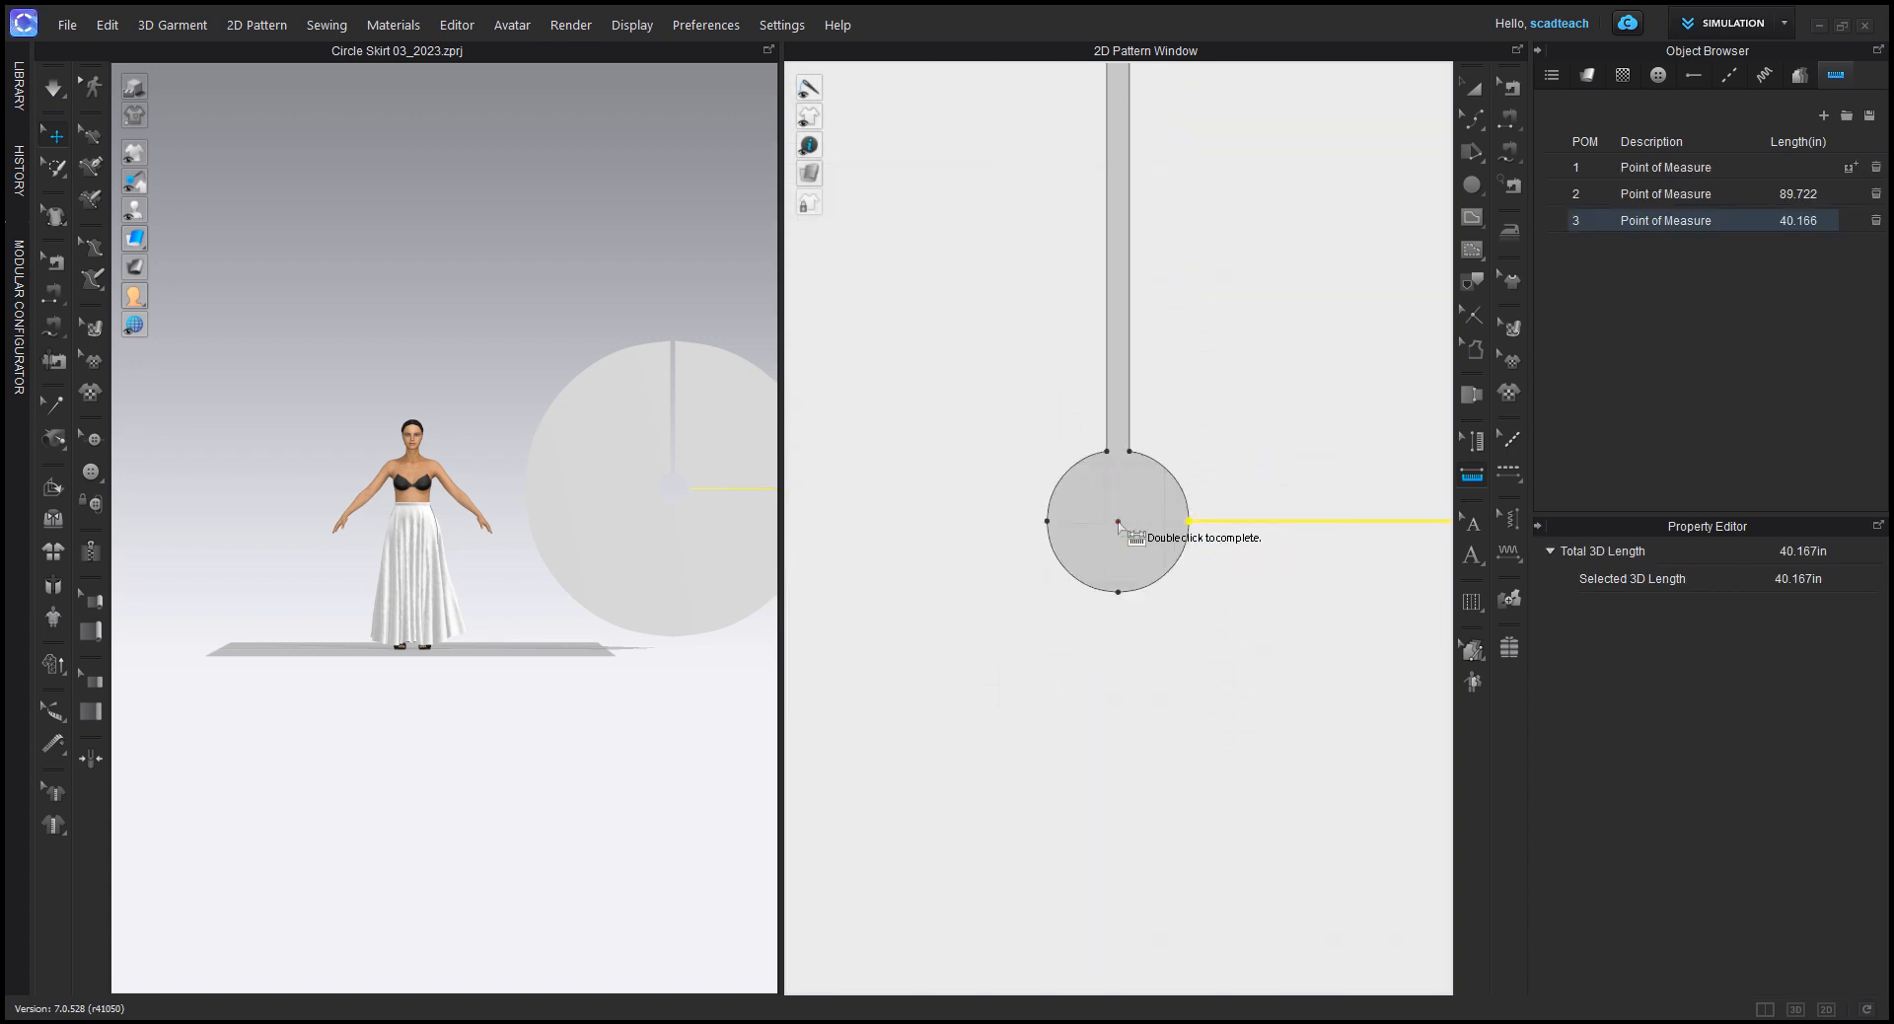
double_click(1187, 522)
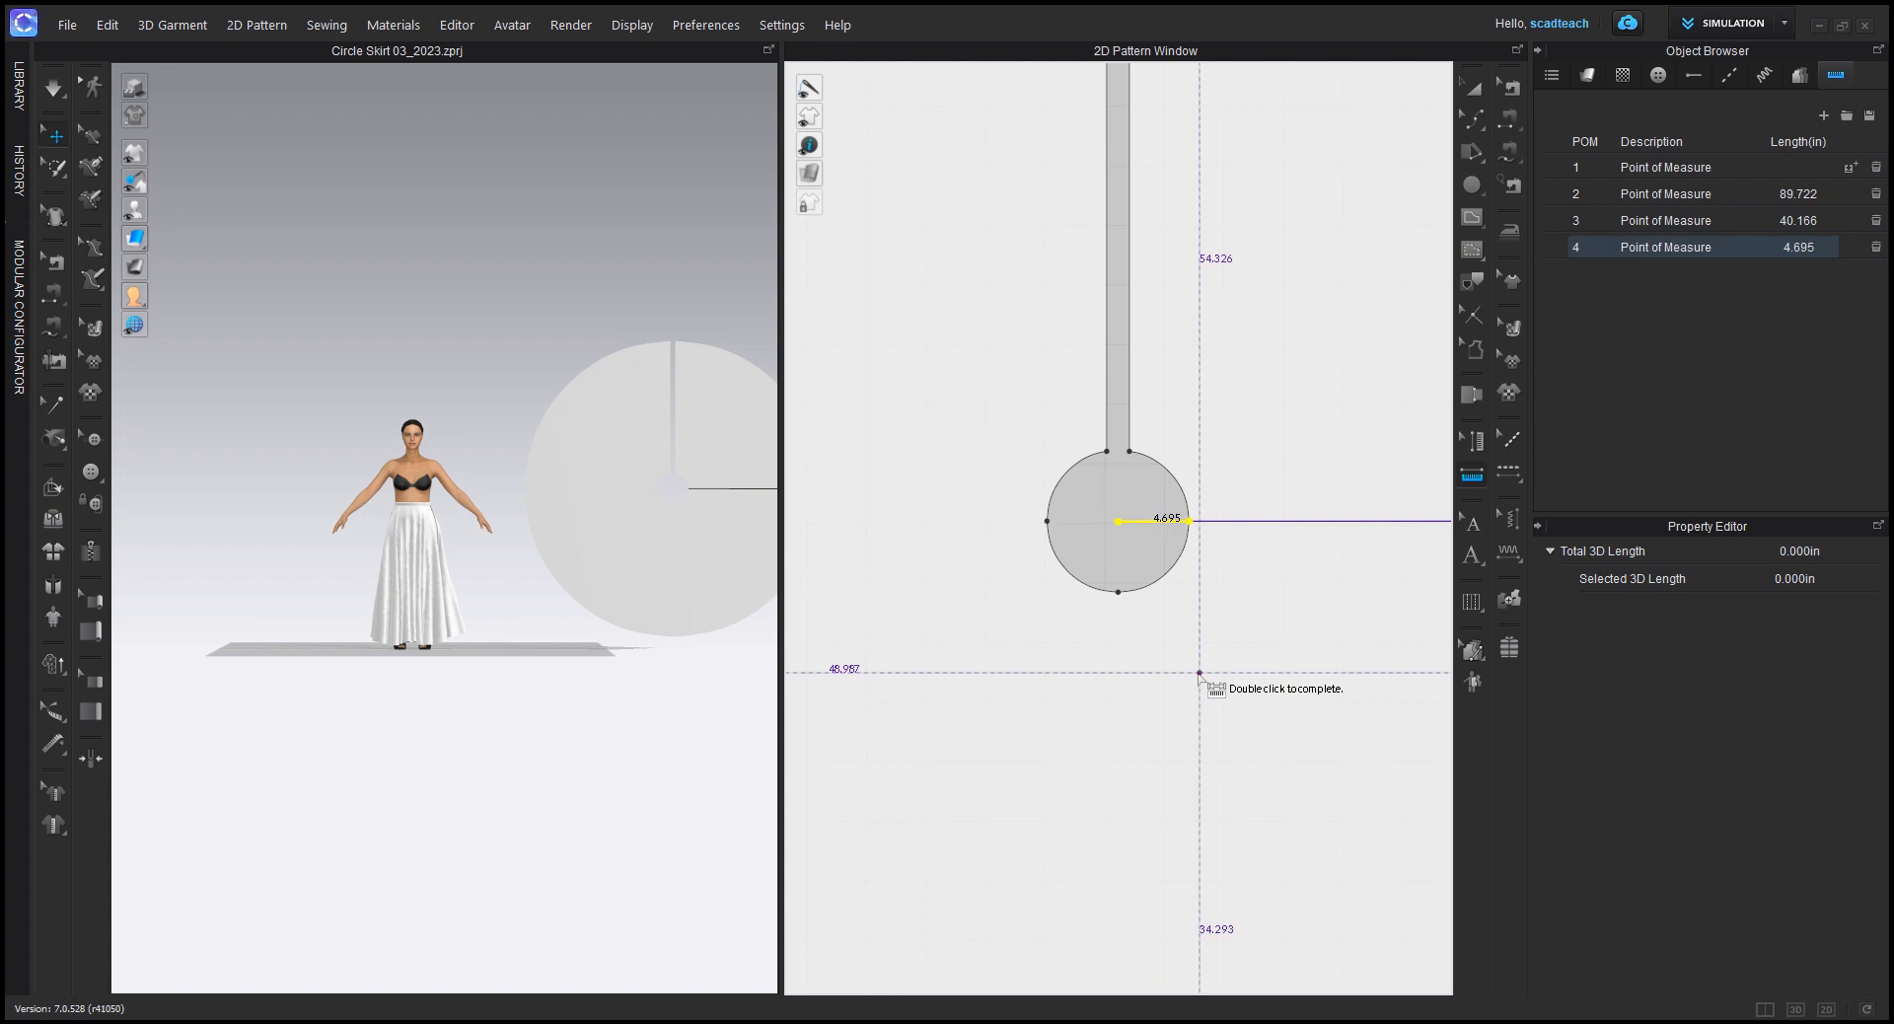
scroll(1228, 679, down, 3)
scroll(1228, 680, down, 2)
middle_drag(1289, 705, 1288, 664)
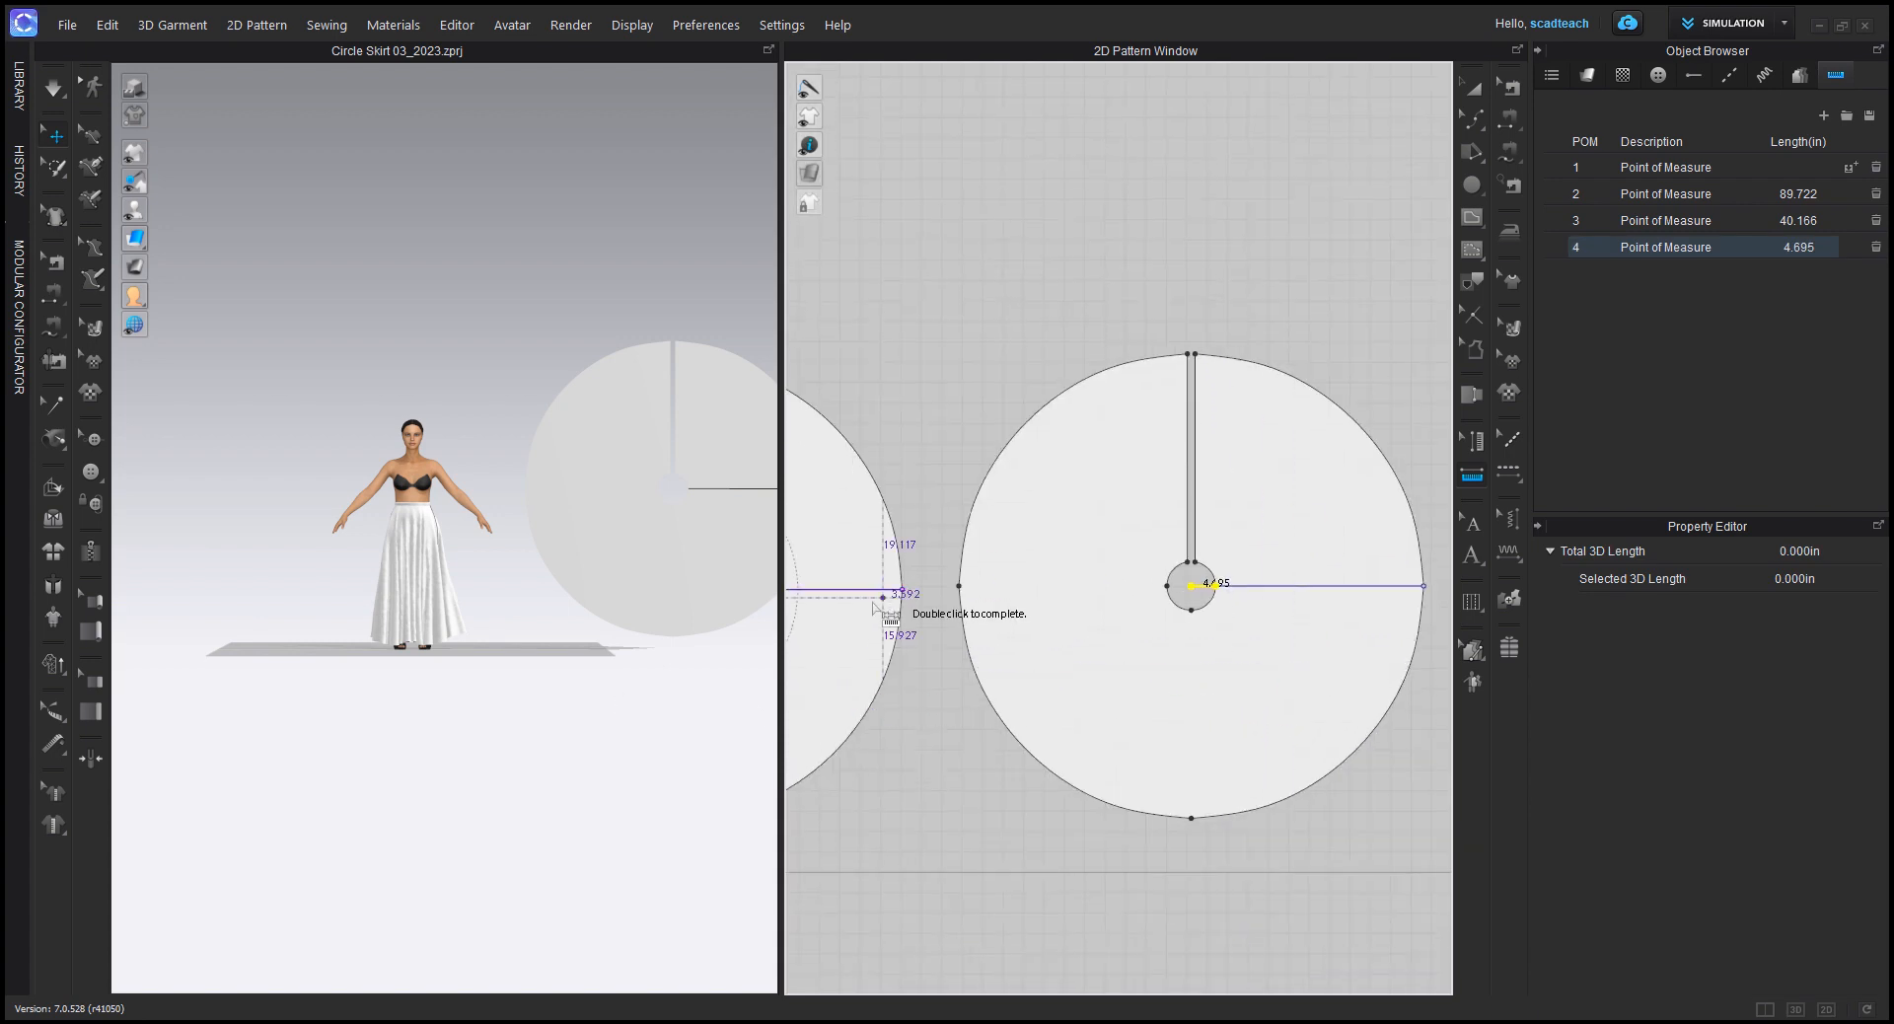
Step: Measure the upper waistband piece's lower edge from the extension line to its far end, and return to the Transform Pattern tool
middle_drag(885, 600, 1313, 559)
middle_drag(941, 582, 1320, 600)
scroll(1169, 422, up, 5)
middle_drag(1119, 426, 1280, 482)
click(1269, 457)
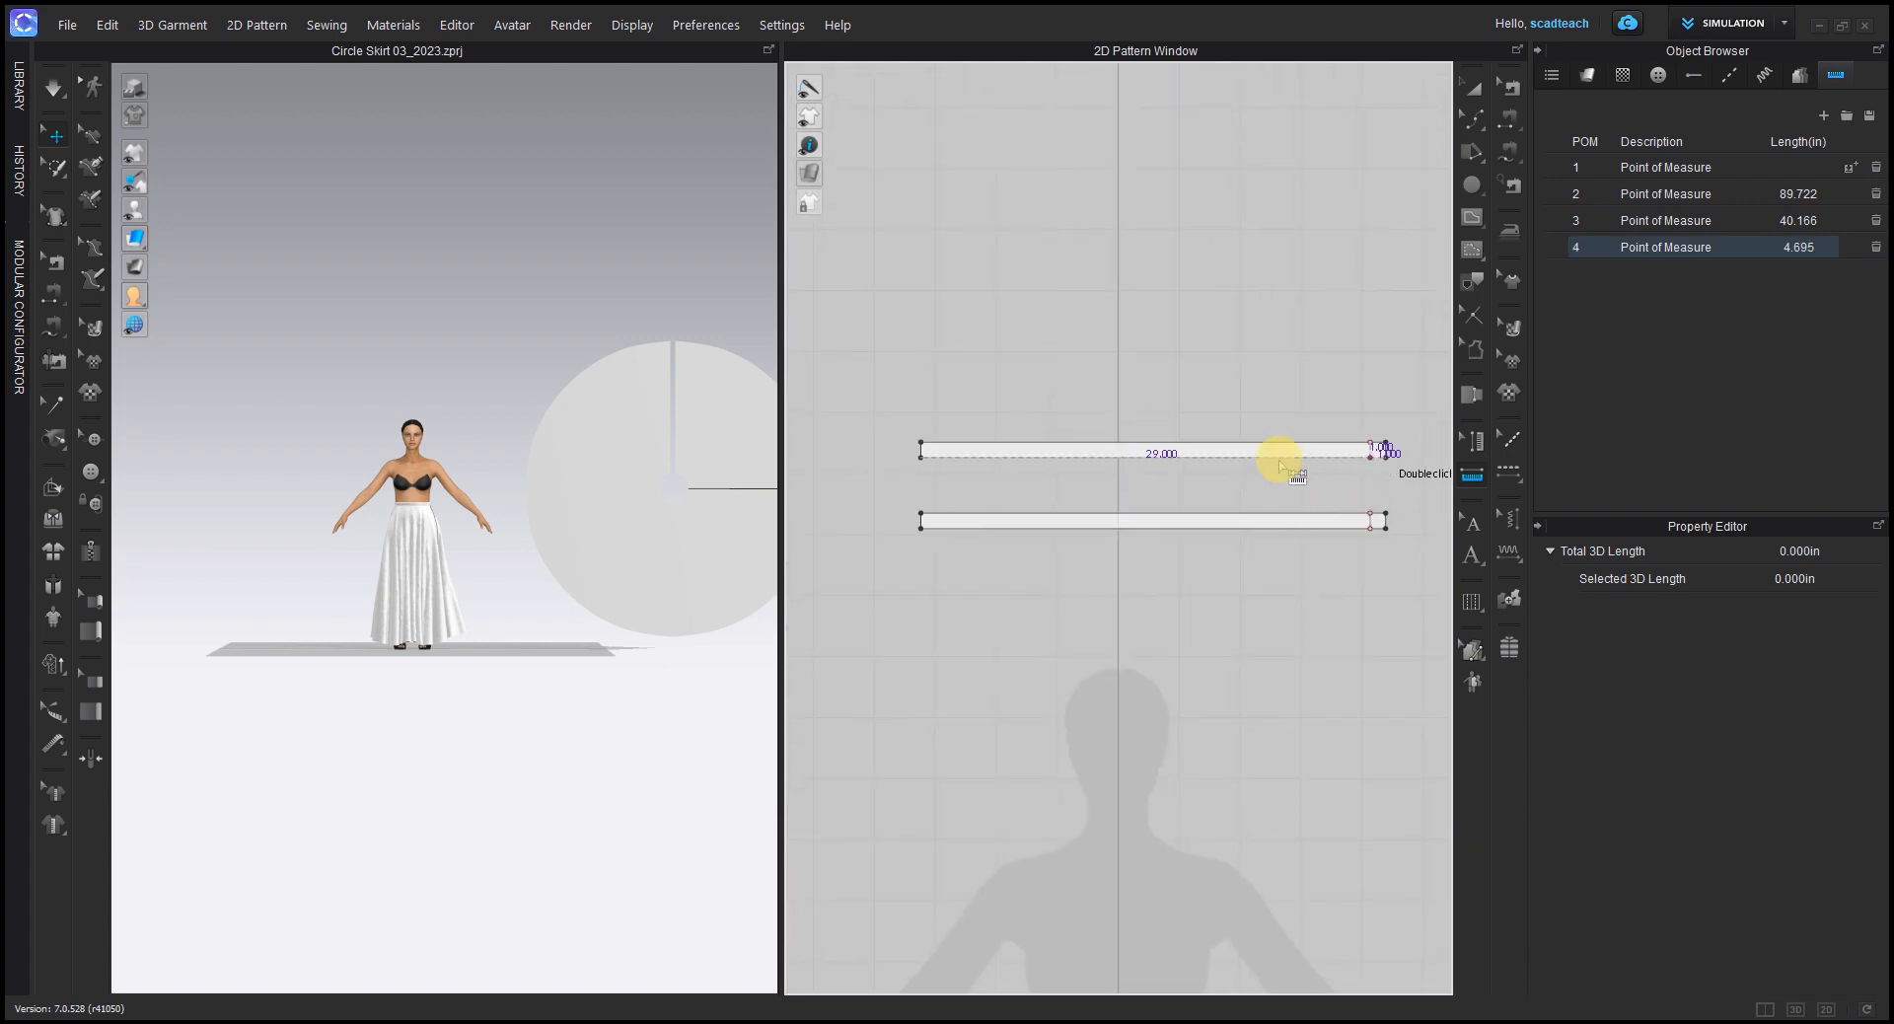
double_click(921, 457)
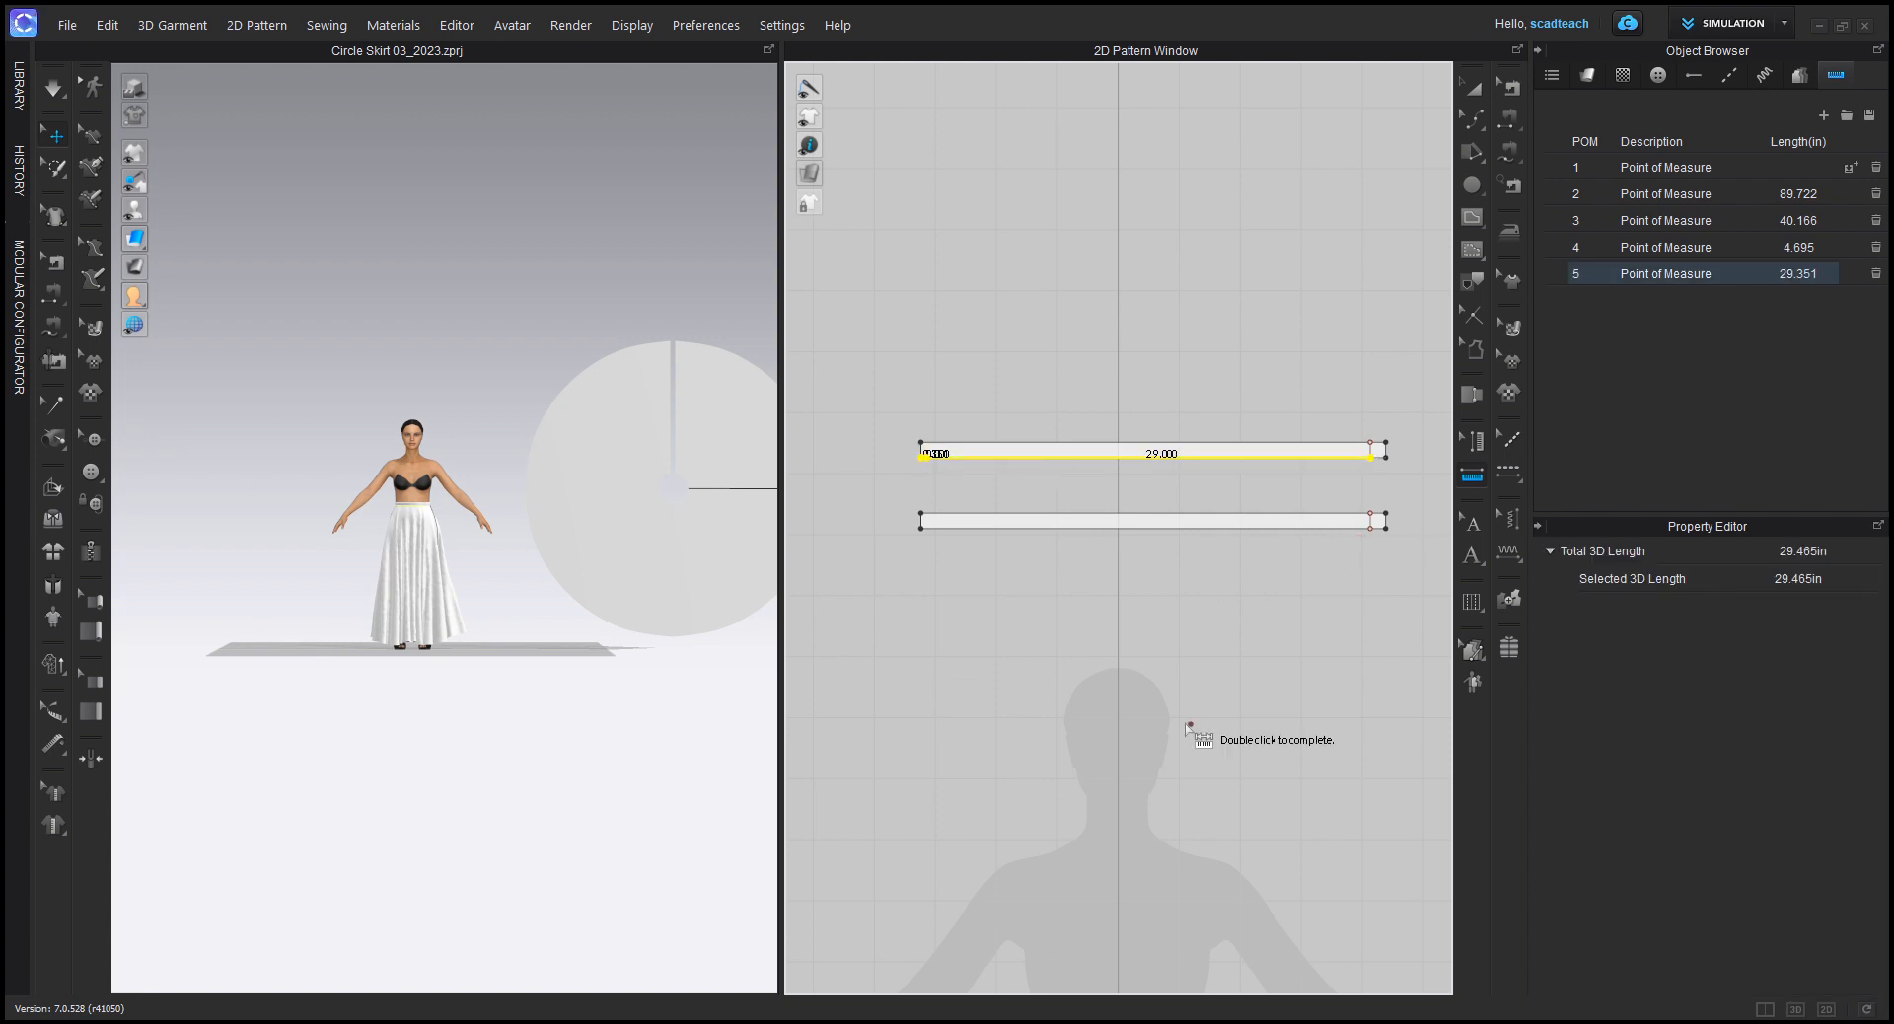
scroll(1188, 728, down, 3)
middle_drag(1187, 641, 947, 526)
middle_drag(1267, 628, 937, 542)
scroll(1310, 600, down, 3)
middle_drag(1310, 592, 1069, 529)
scroll(1069, 528, down, 2)
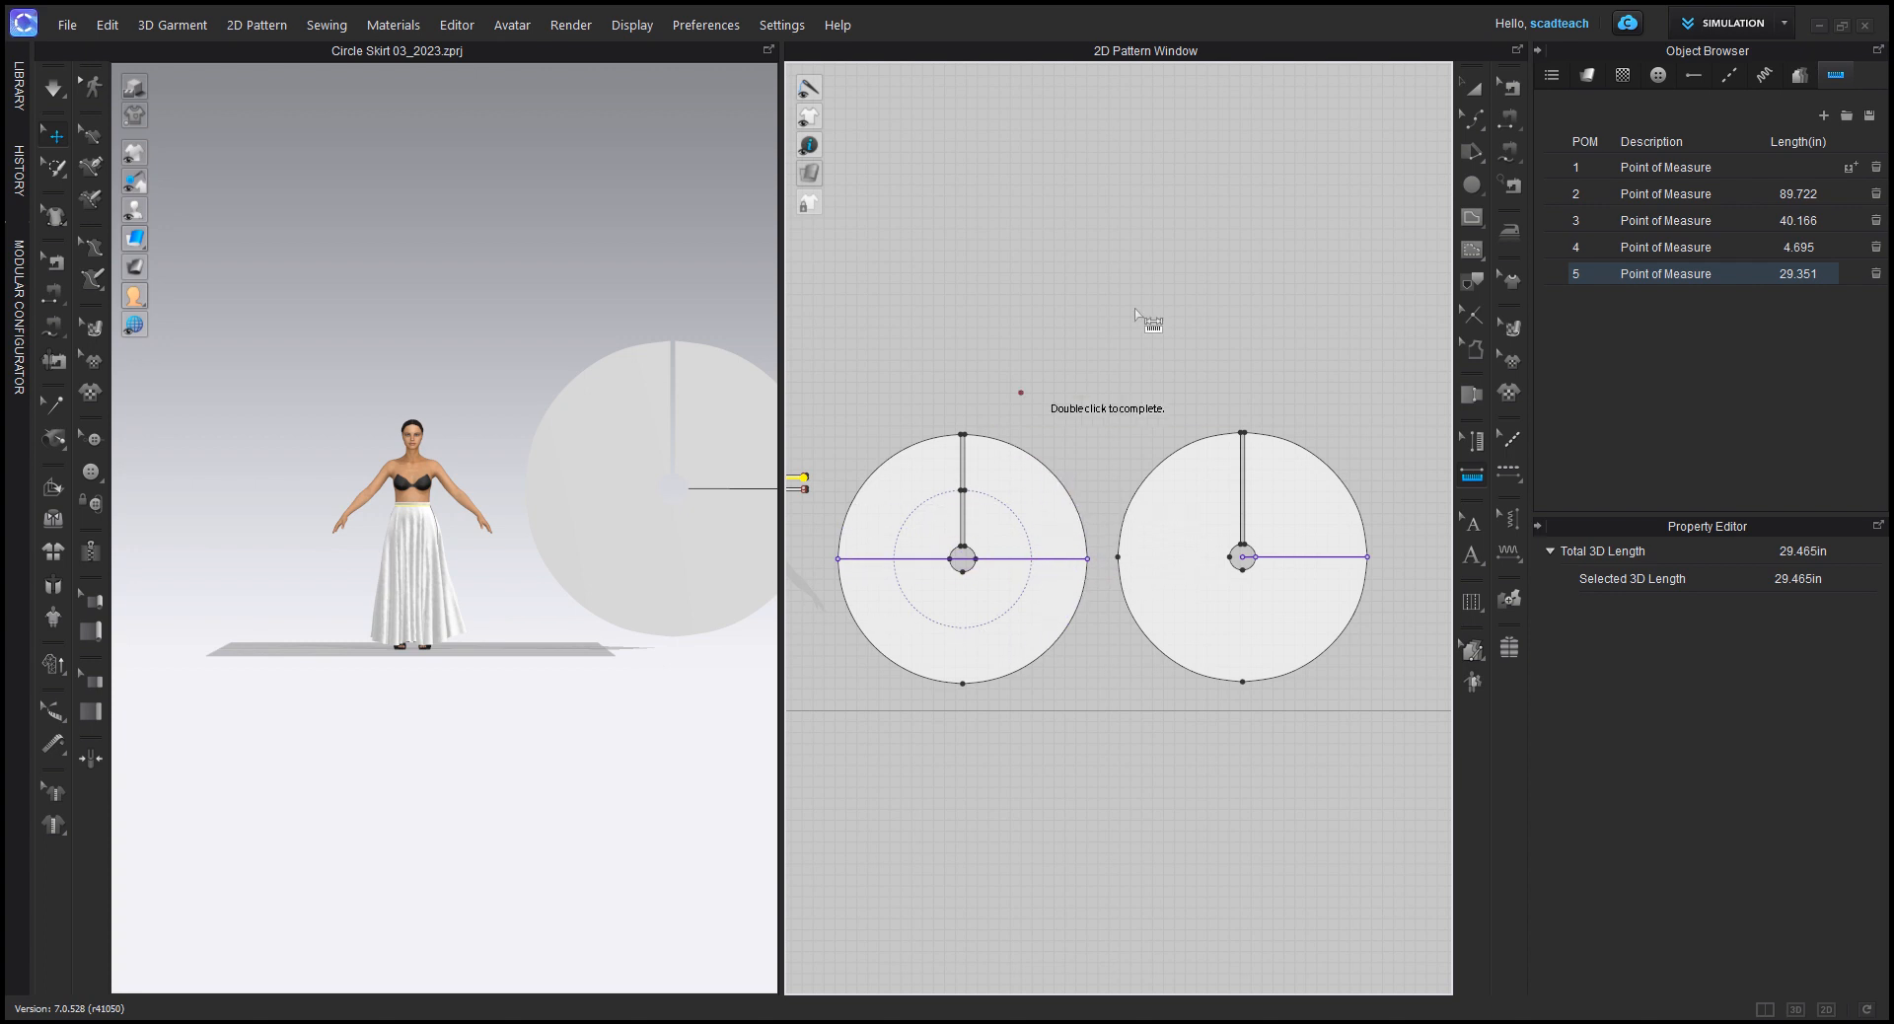
click(1463, 90)
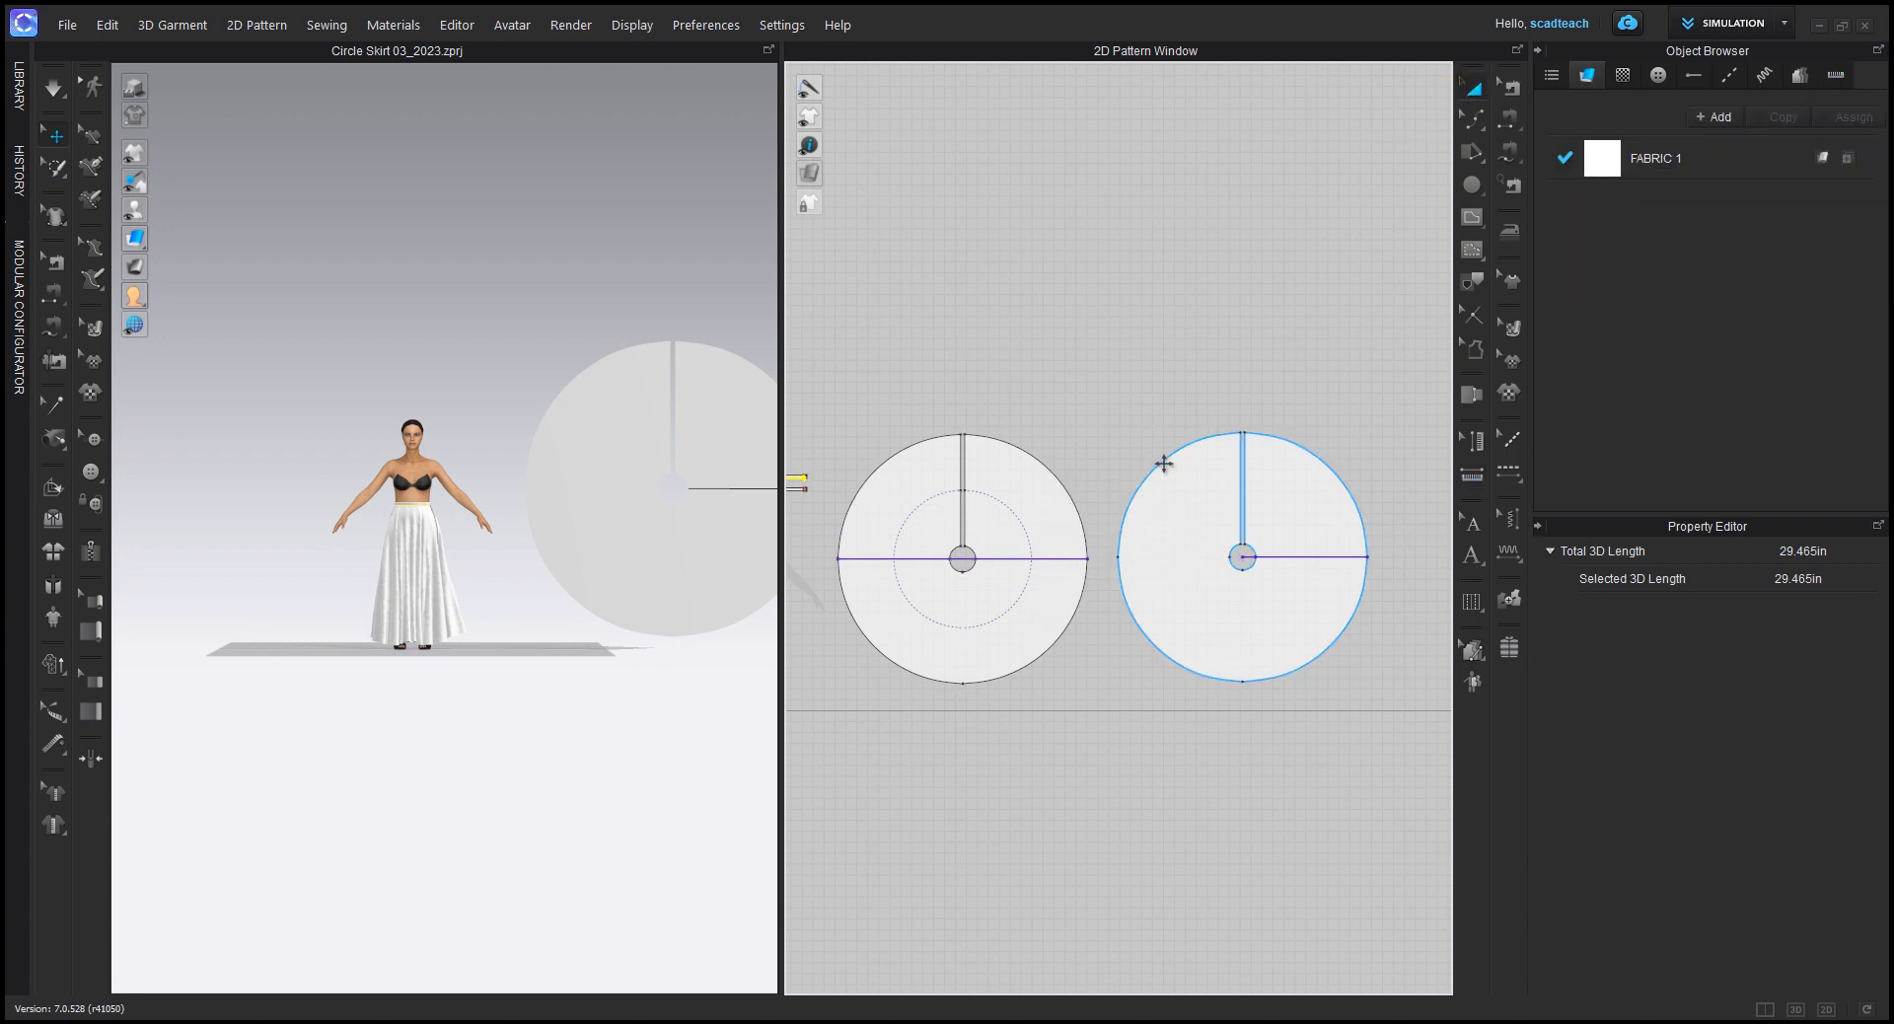